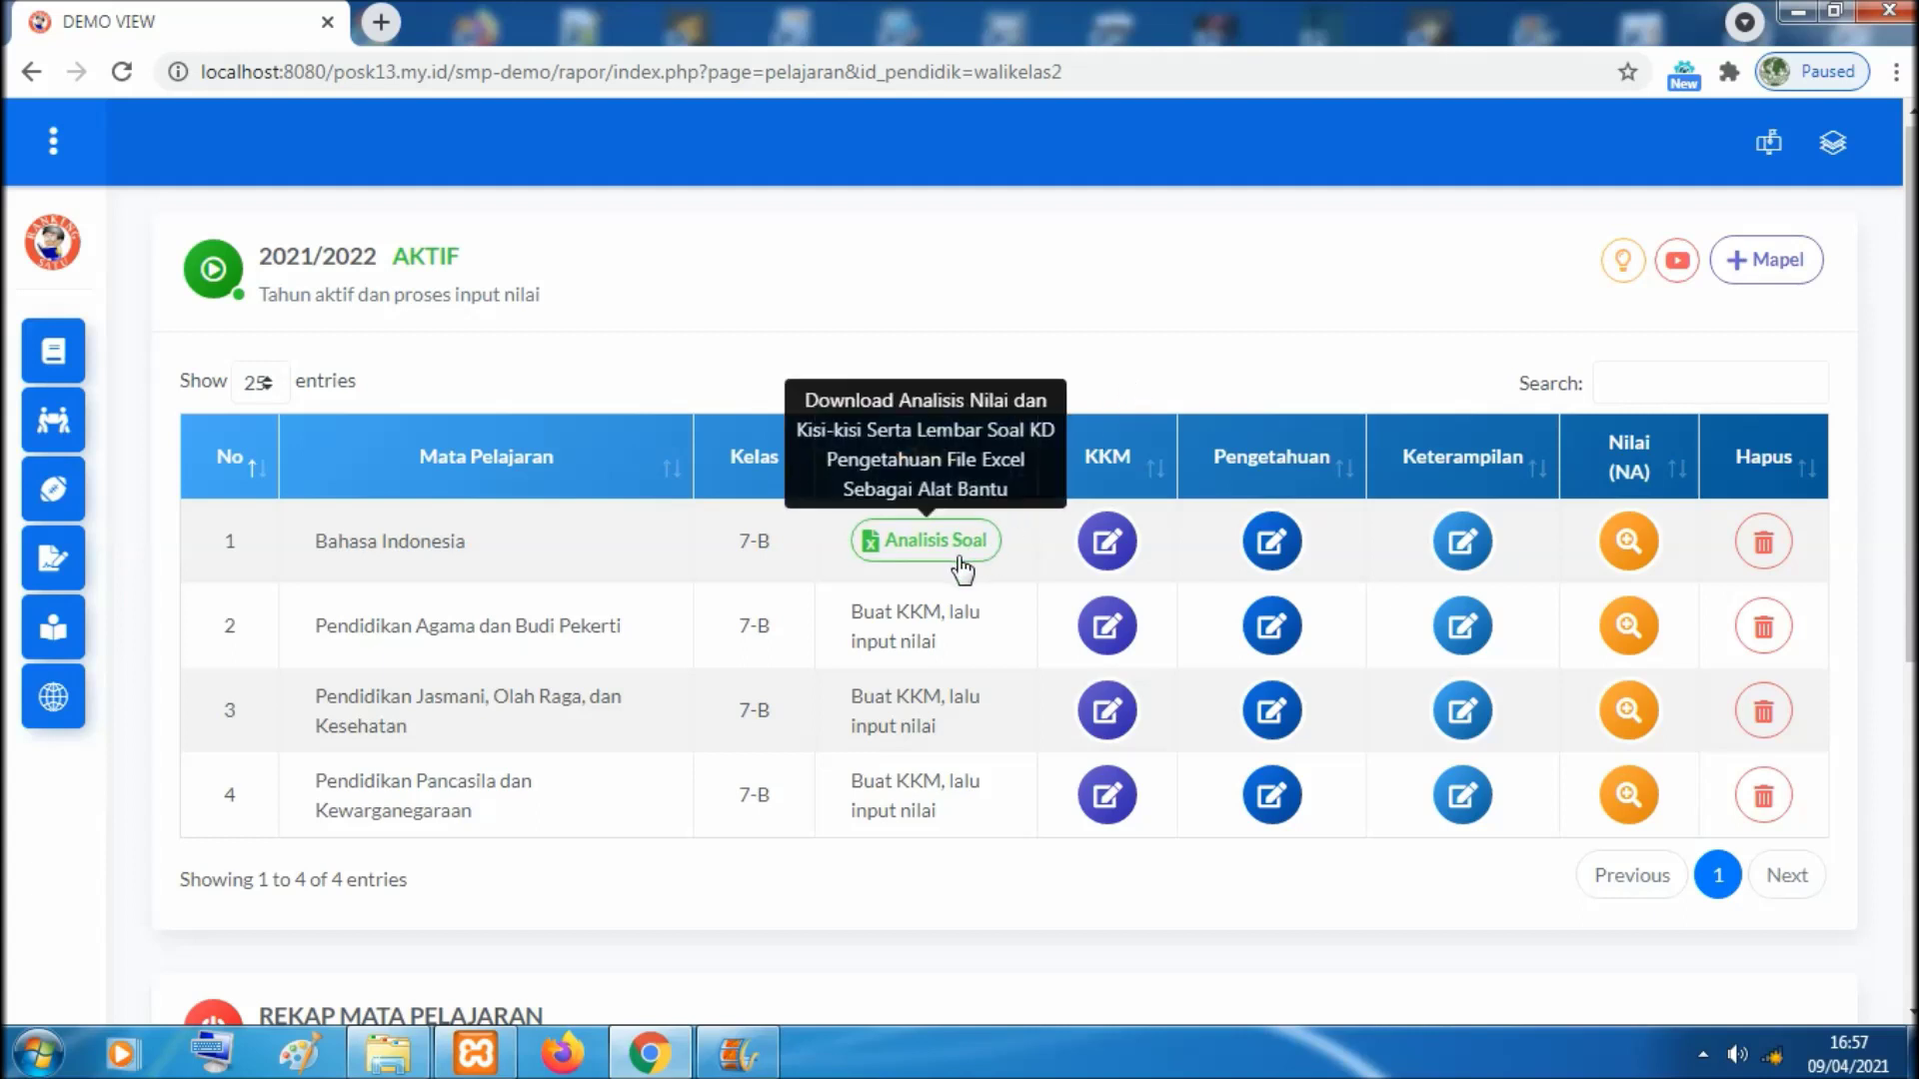
# View the Pengetahuan page for Bahasa Indonesia in class 7-B, including its Analisis option, and return to the Mata Pelajaran list
pyautogui.click(1270, 543)
pyautogui.click(1017, 424)
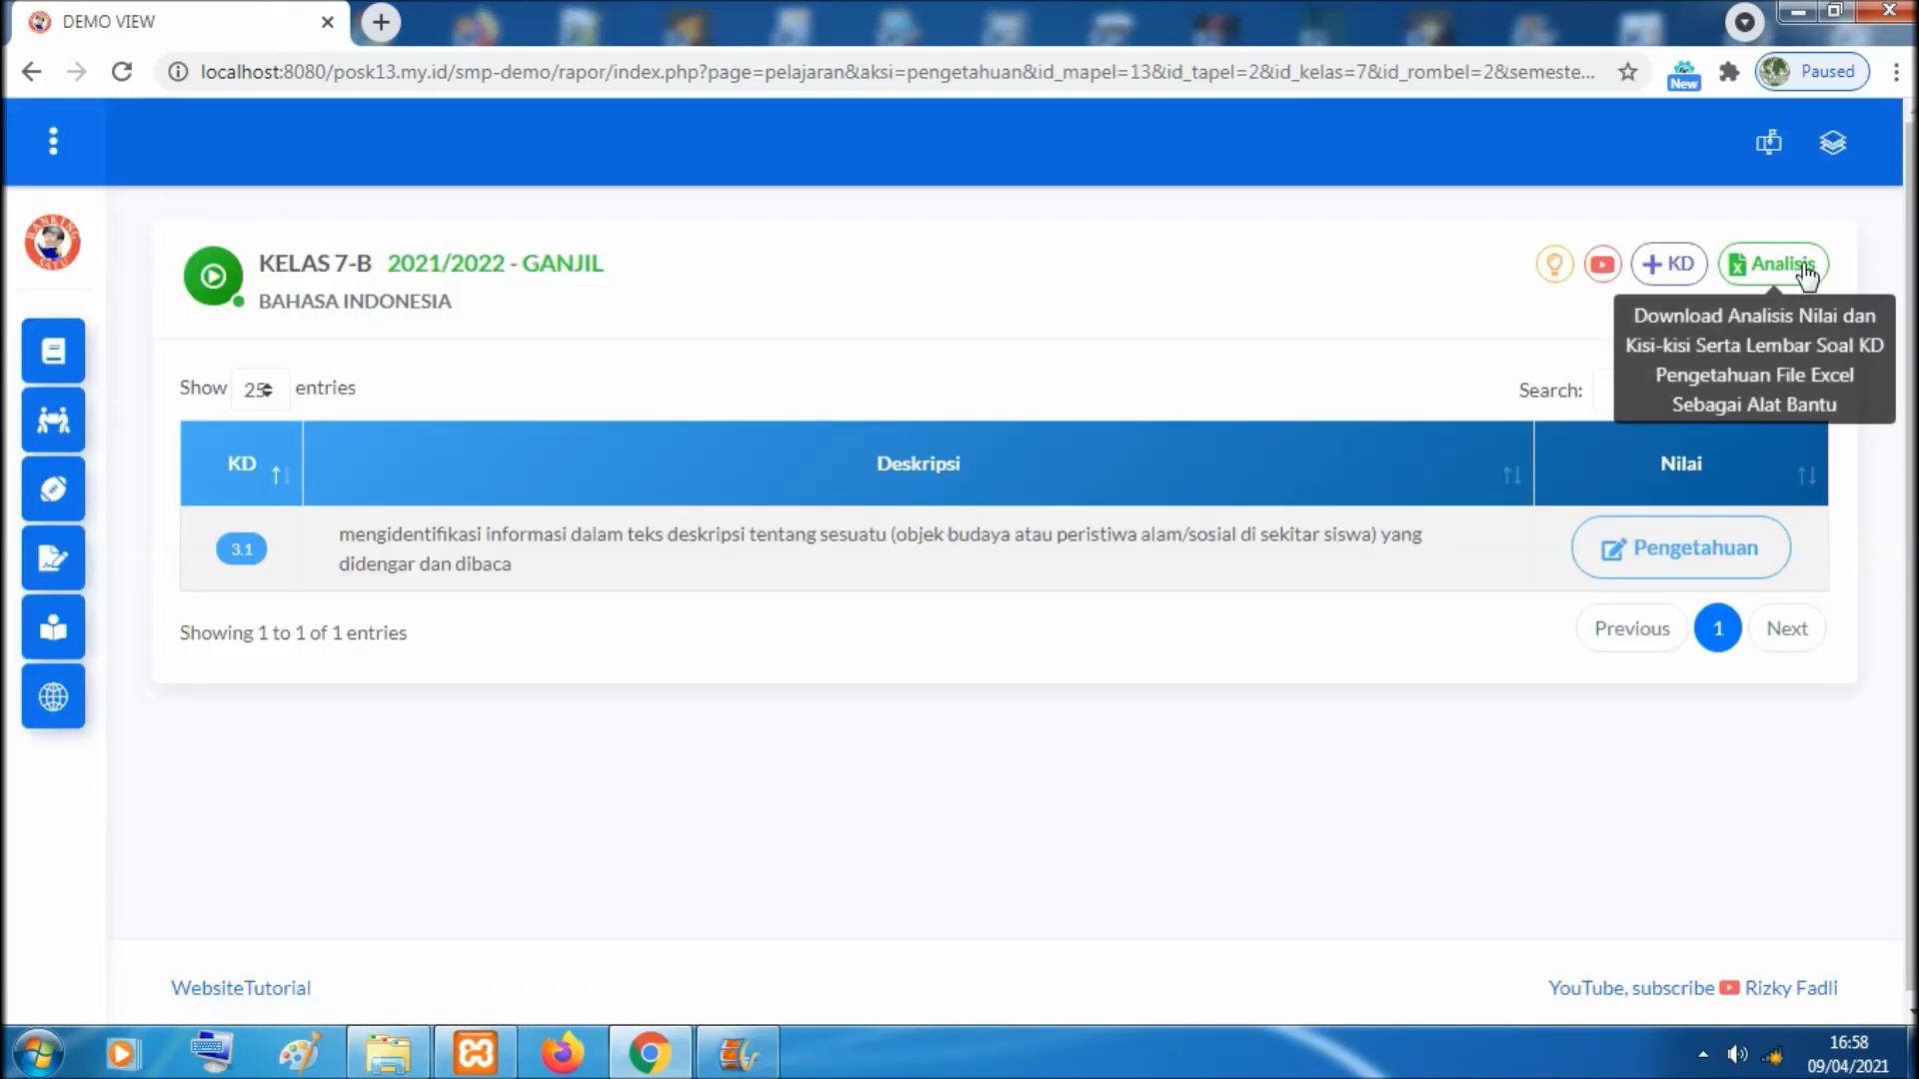
pyautogui.moveTo(150, 375)
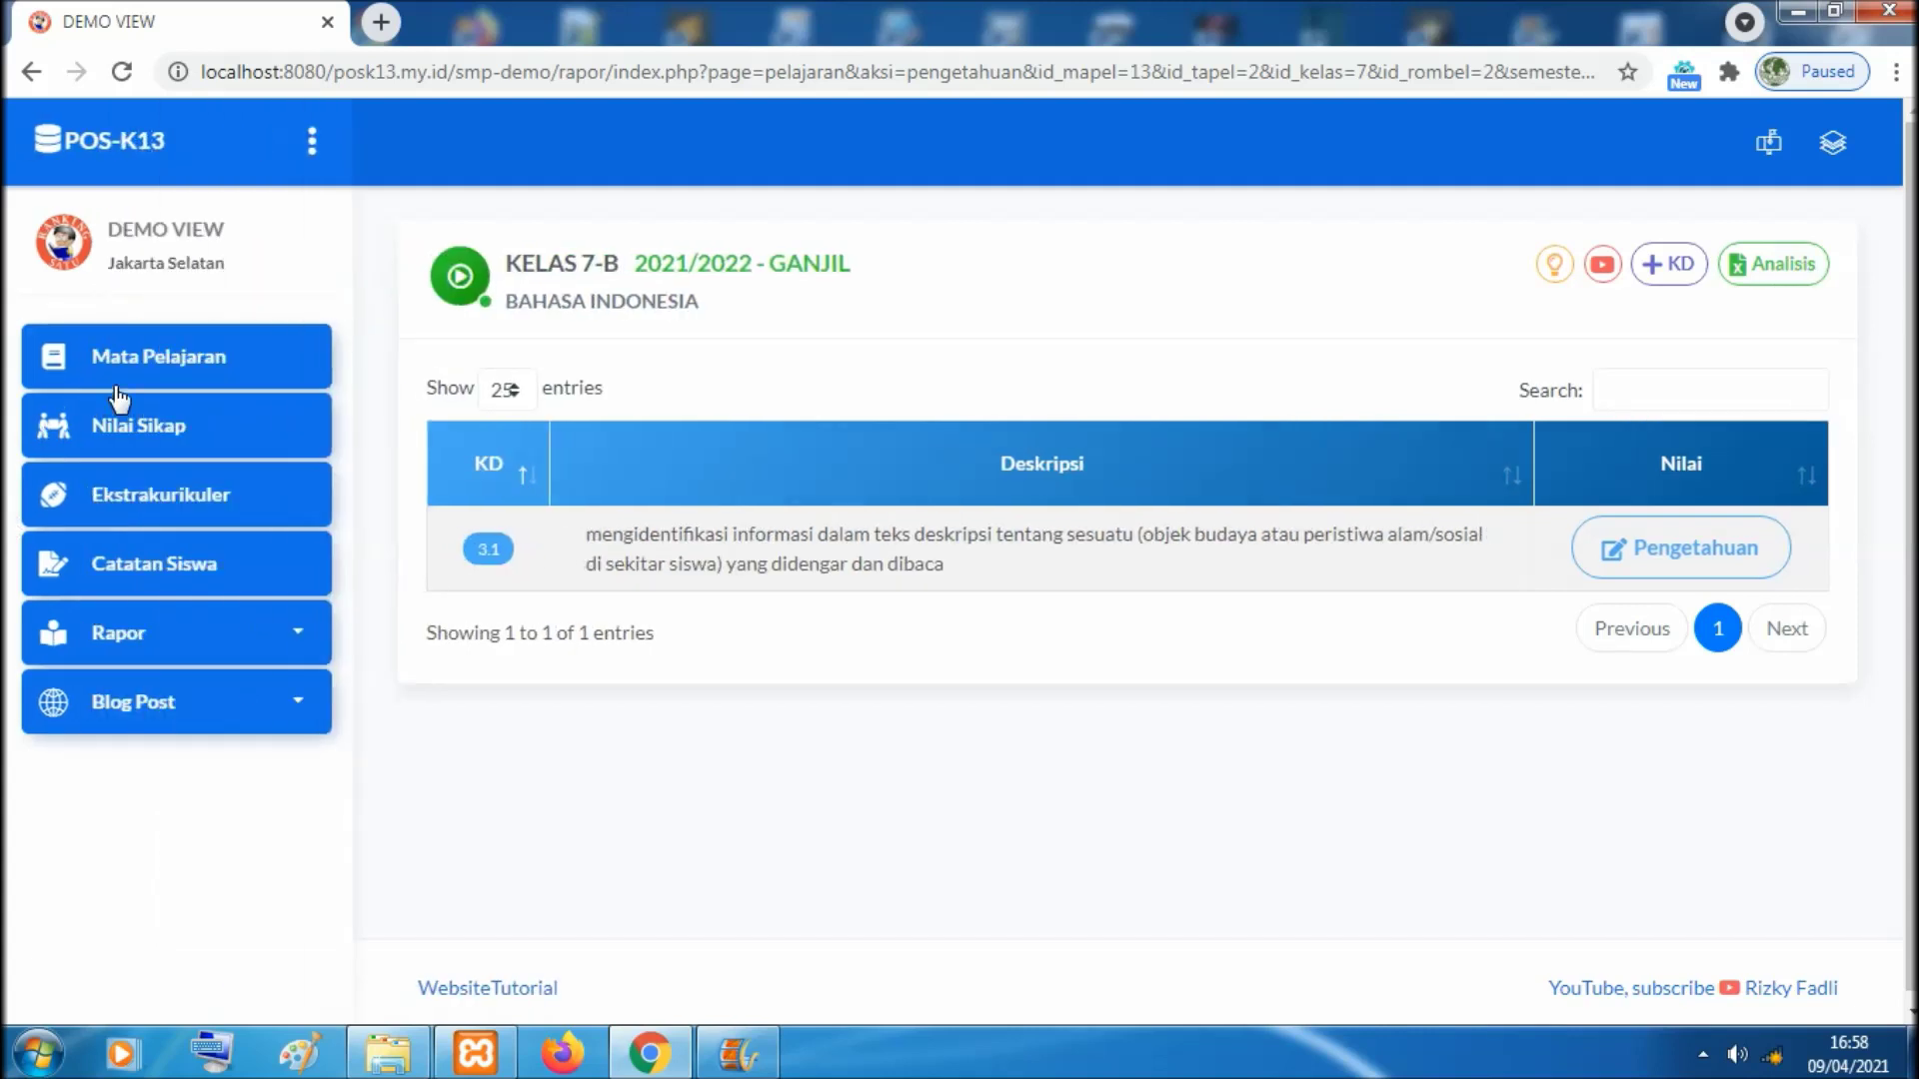
pyautogui.click(150, 372)
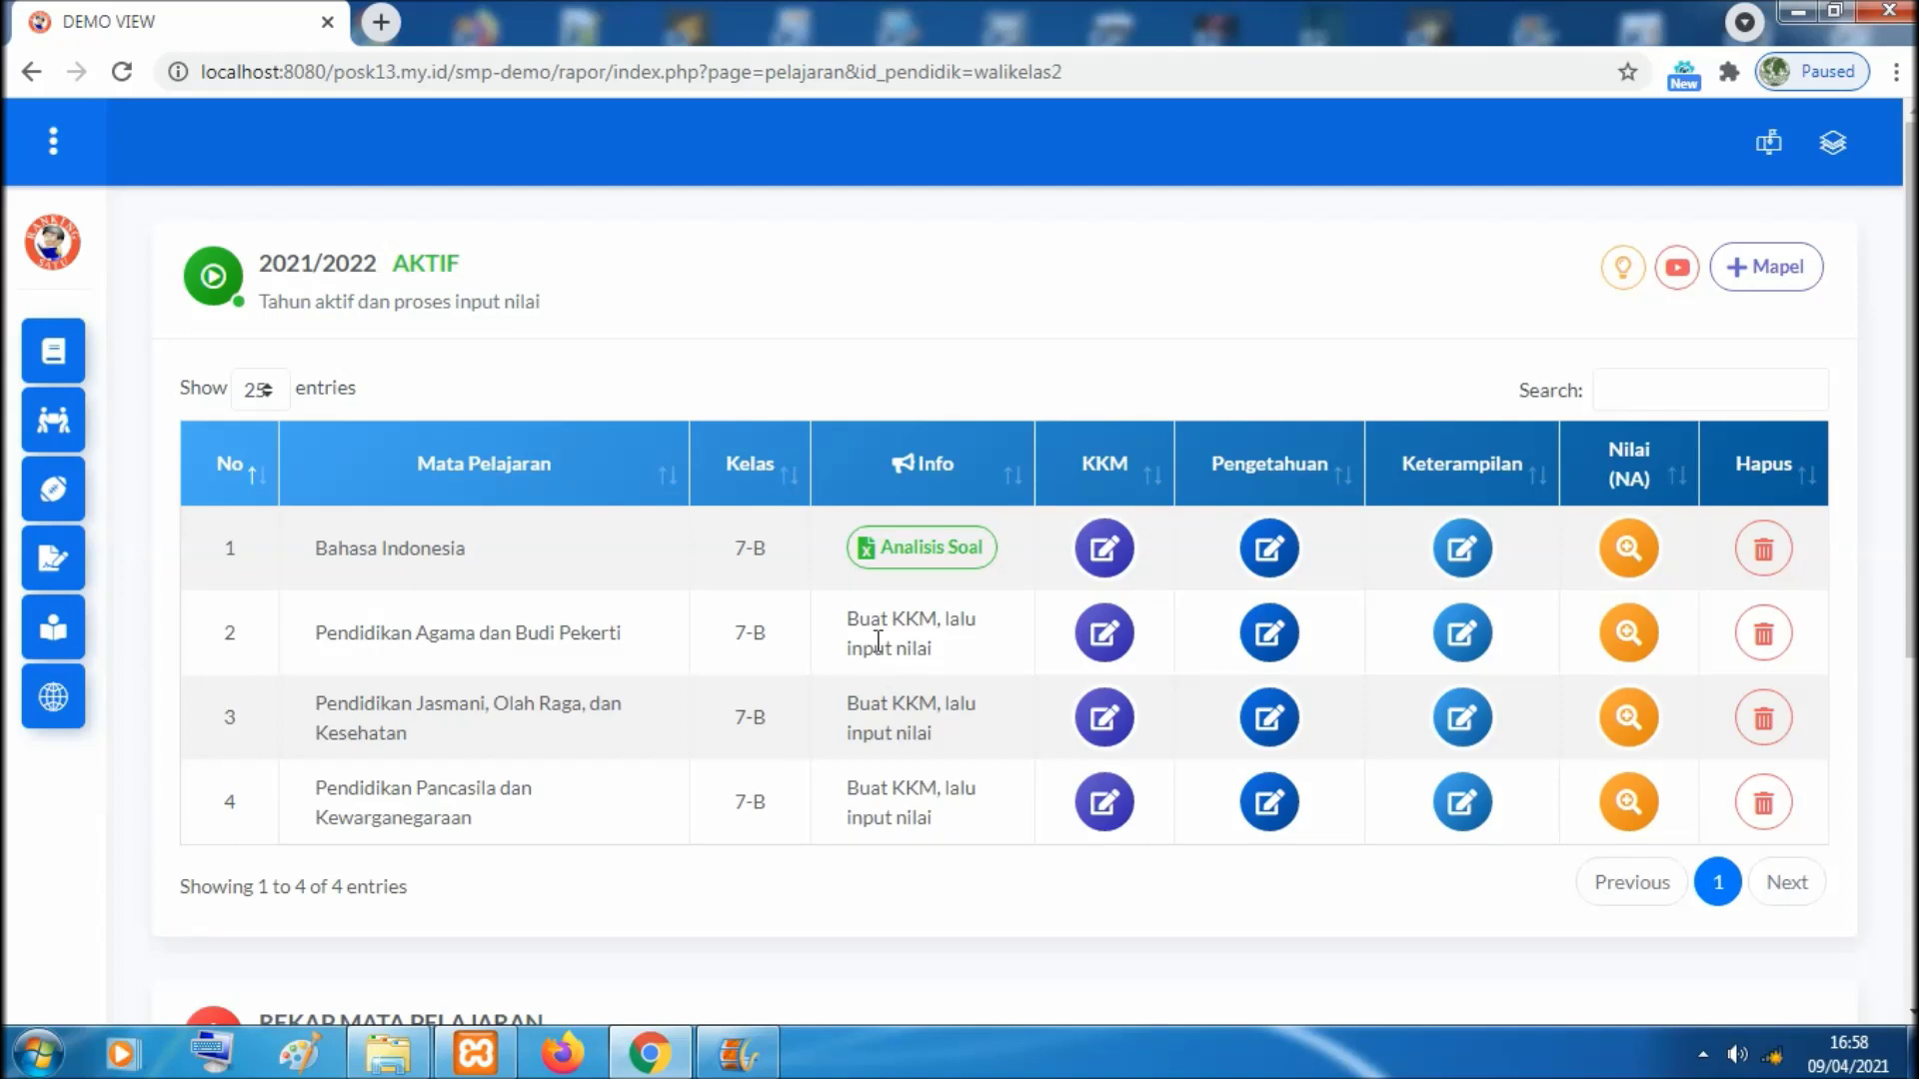
# Open the Analisis Soal page for Bahasa Indonesia and read its instructions on downloading the file and copying student names
pyautogui.click(936, 556)
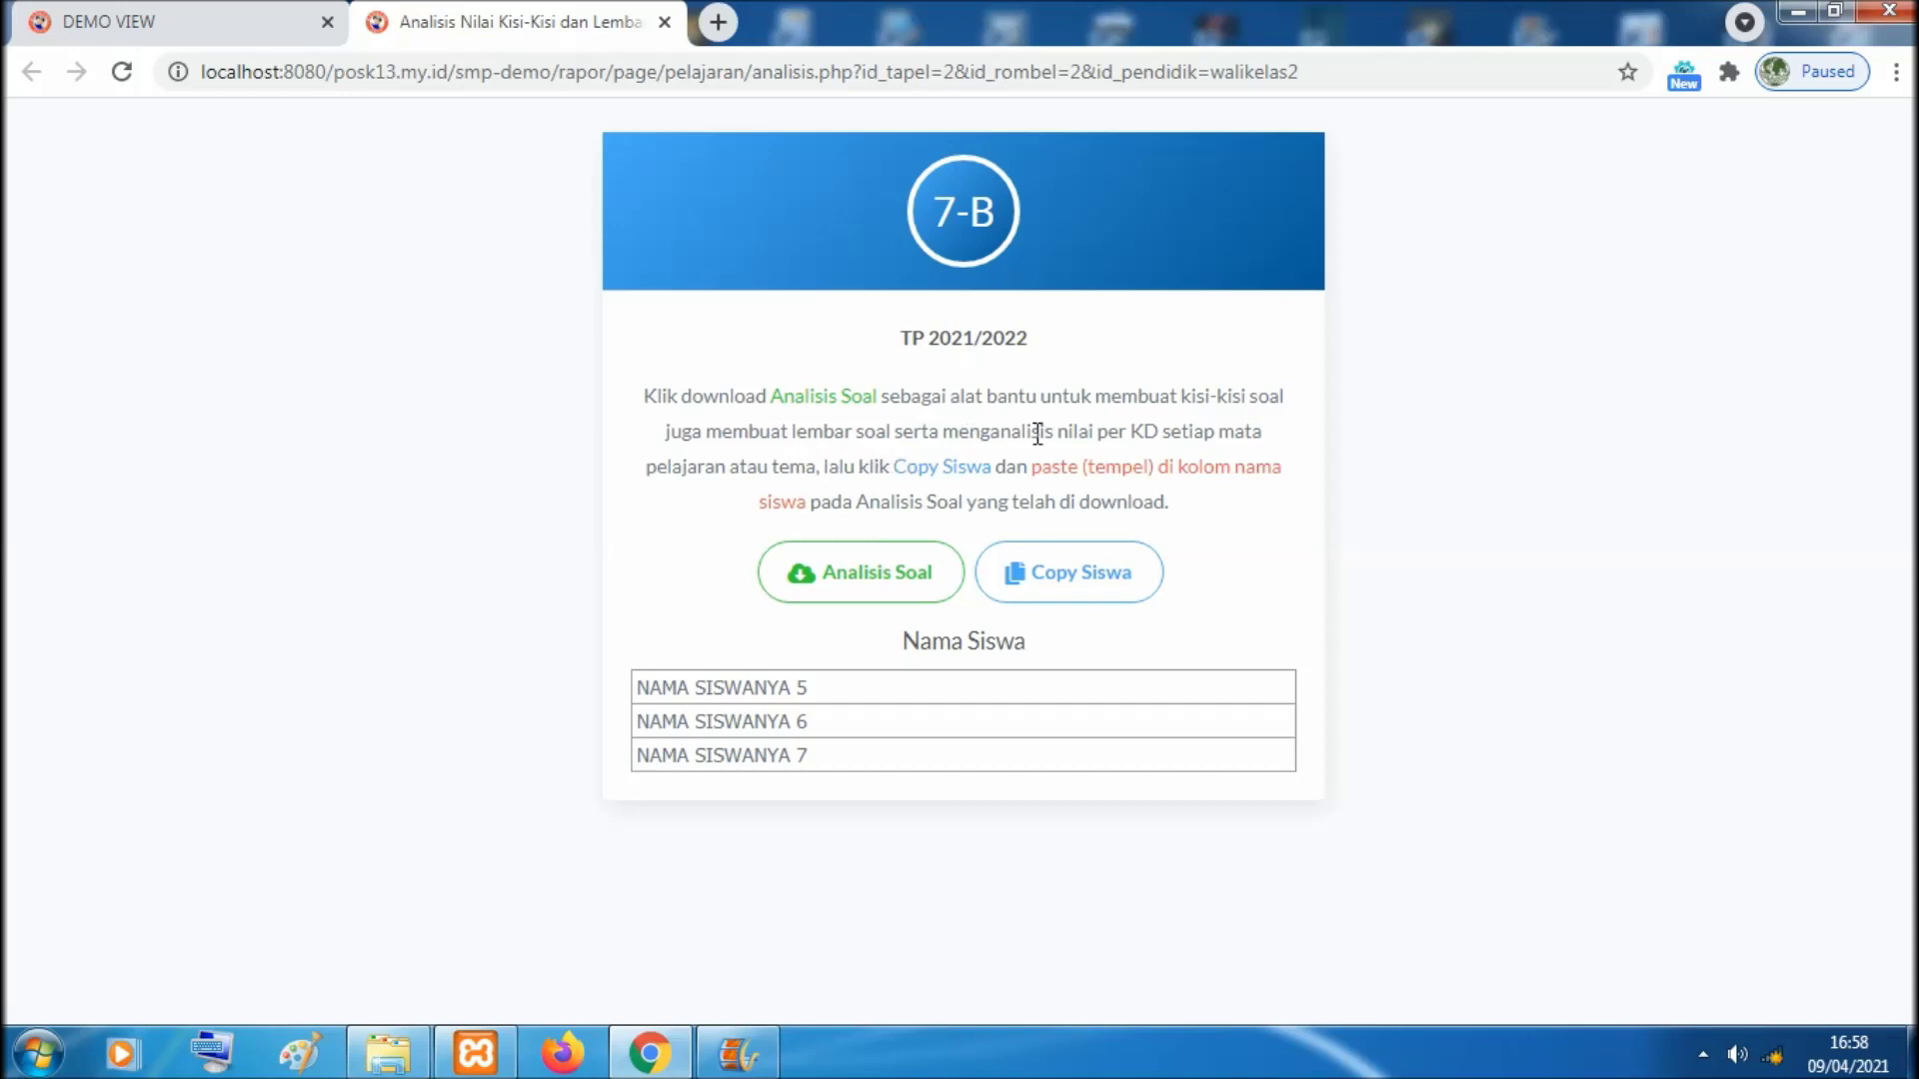
pyautogui.moveTo(1068, 433); pyautogui.dragTo(1227, 436)
pyautogui.moveTo(686, 466); pyautogui.dragTo(873, 469)
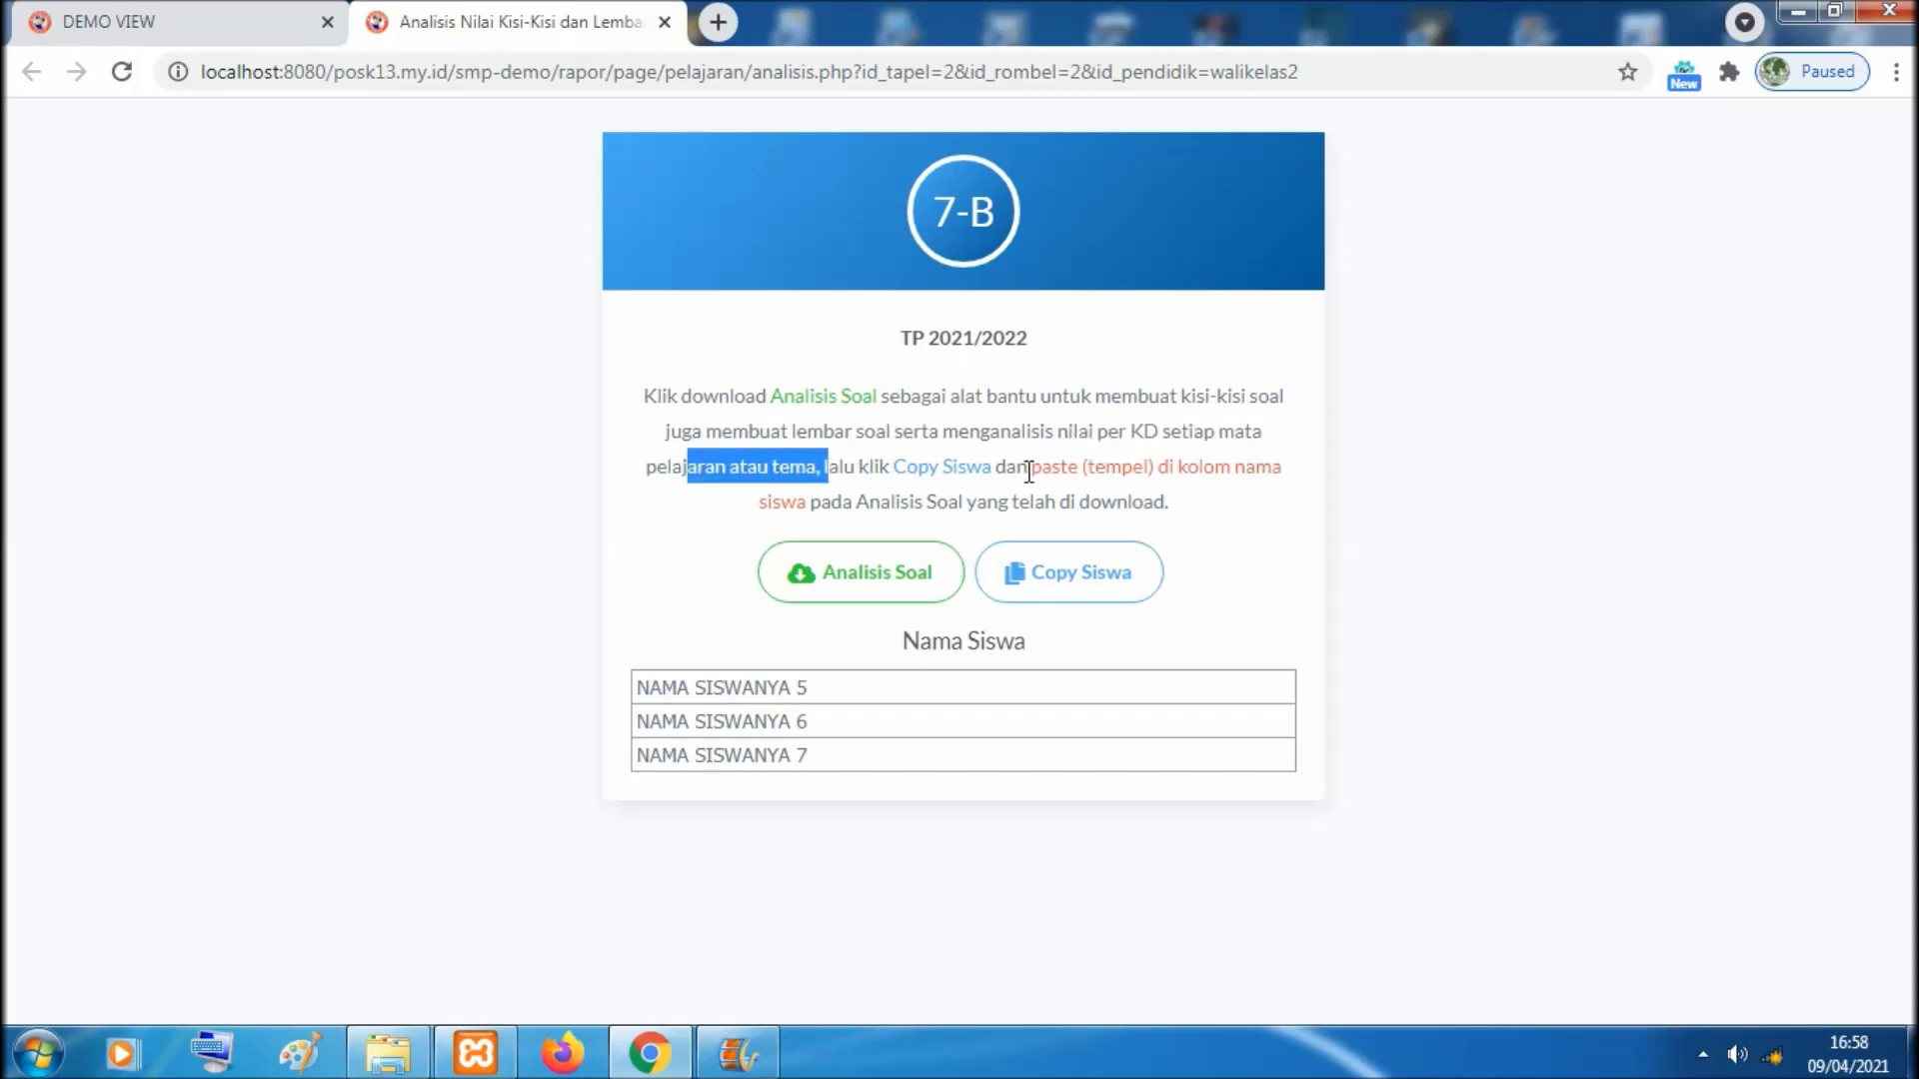
pyautogui.moveTo(1122, 466); pyautogui.dragTo(1203, 467)
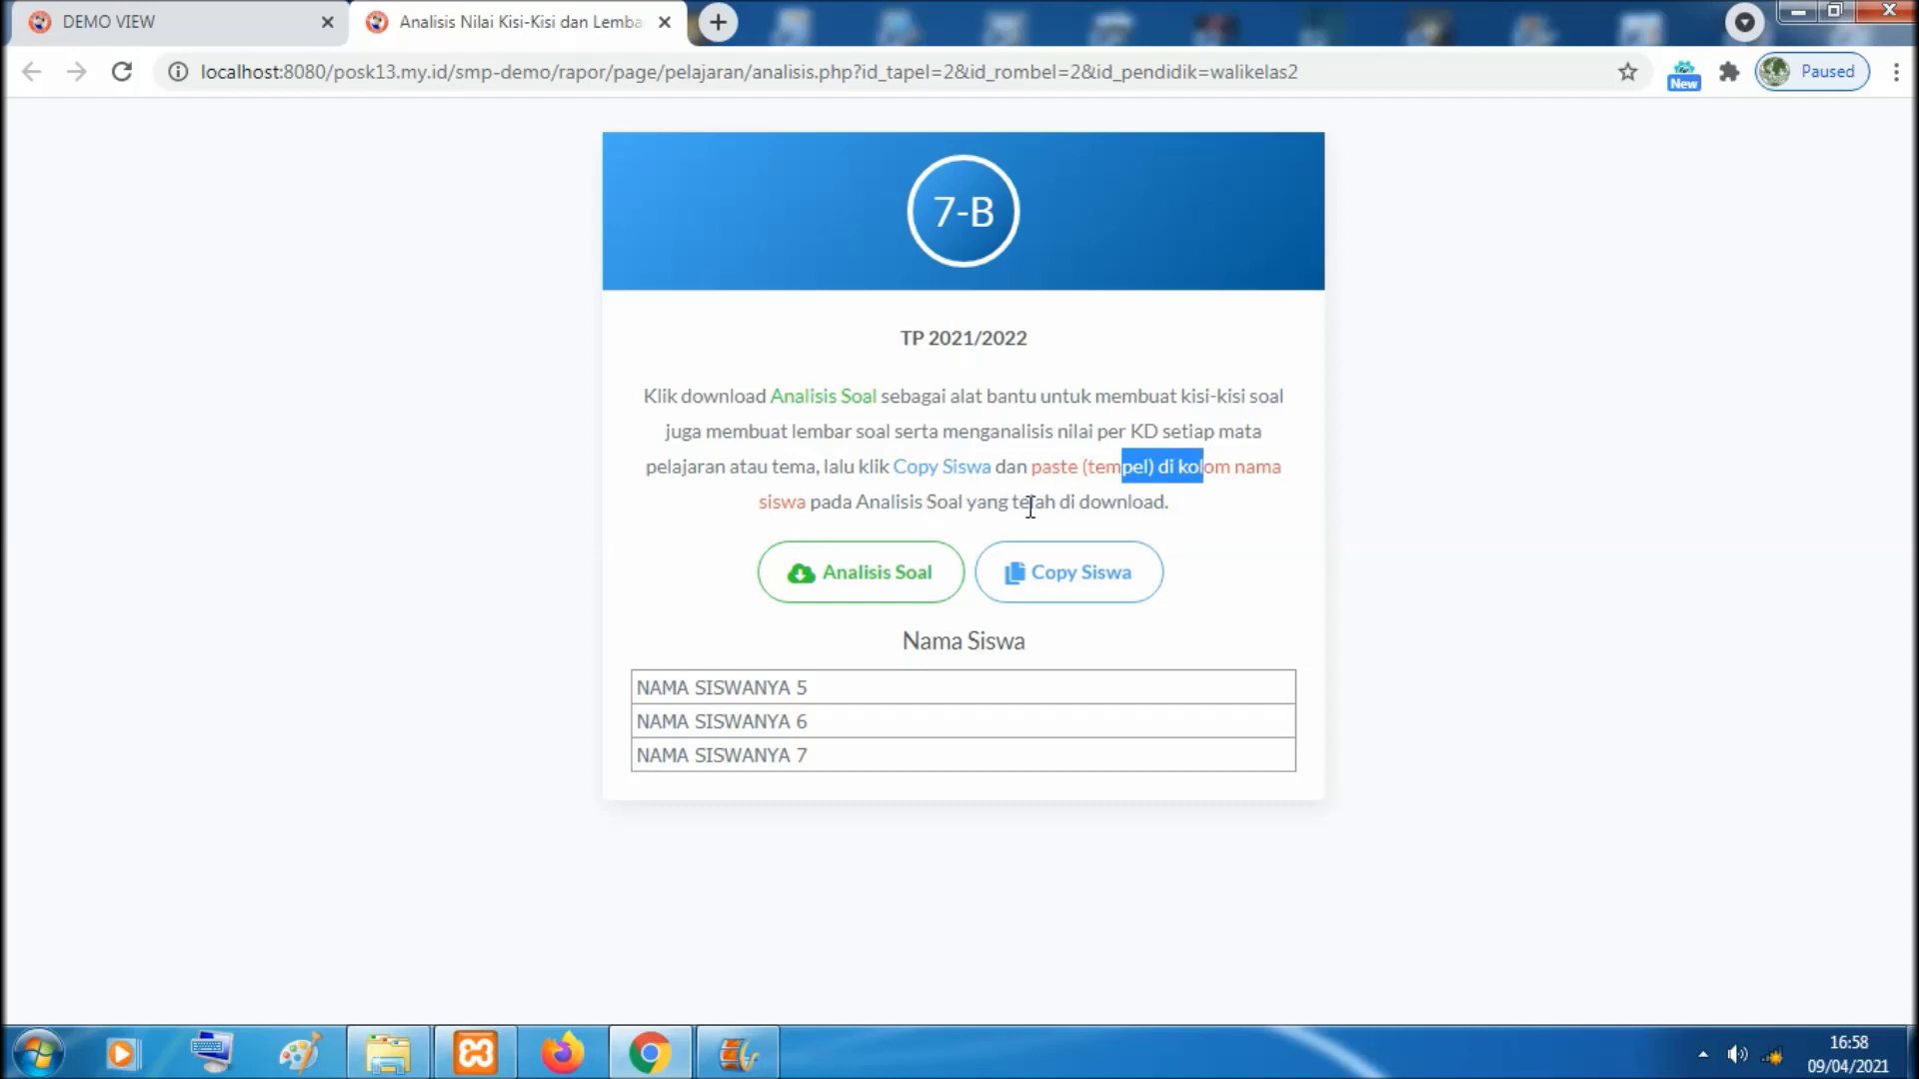
pyautogui.click(1076, 492)
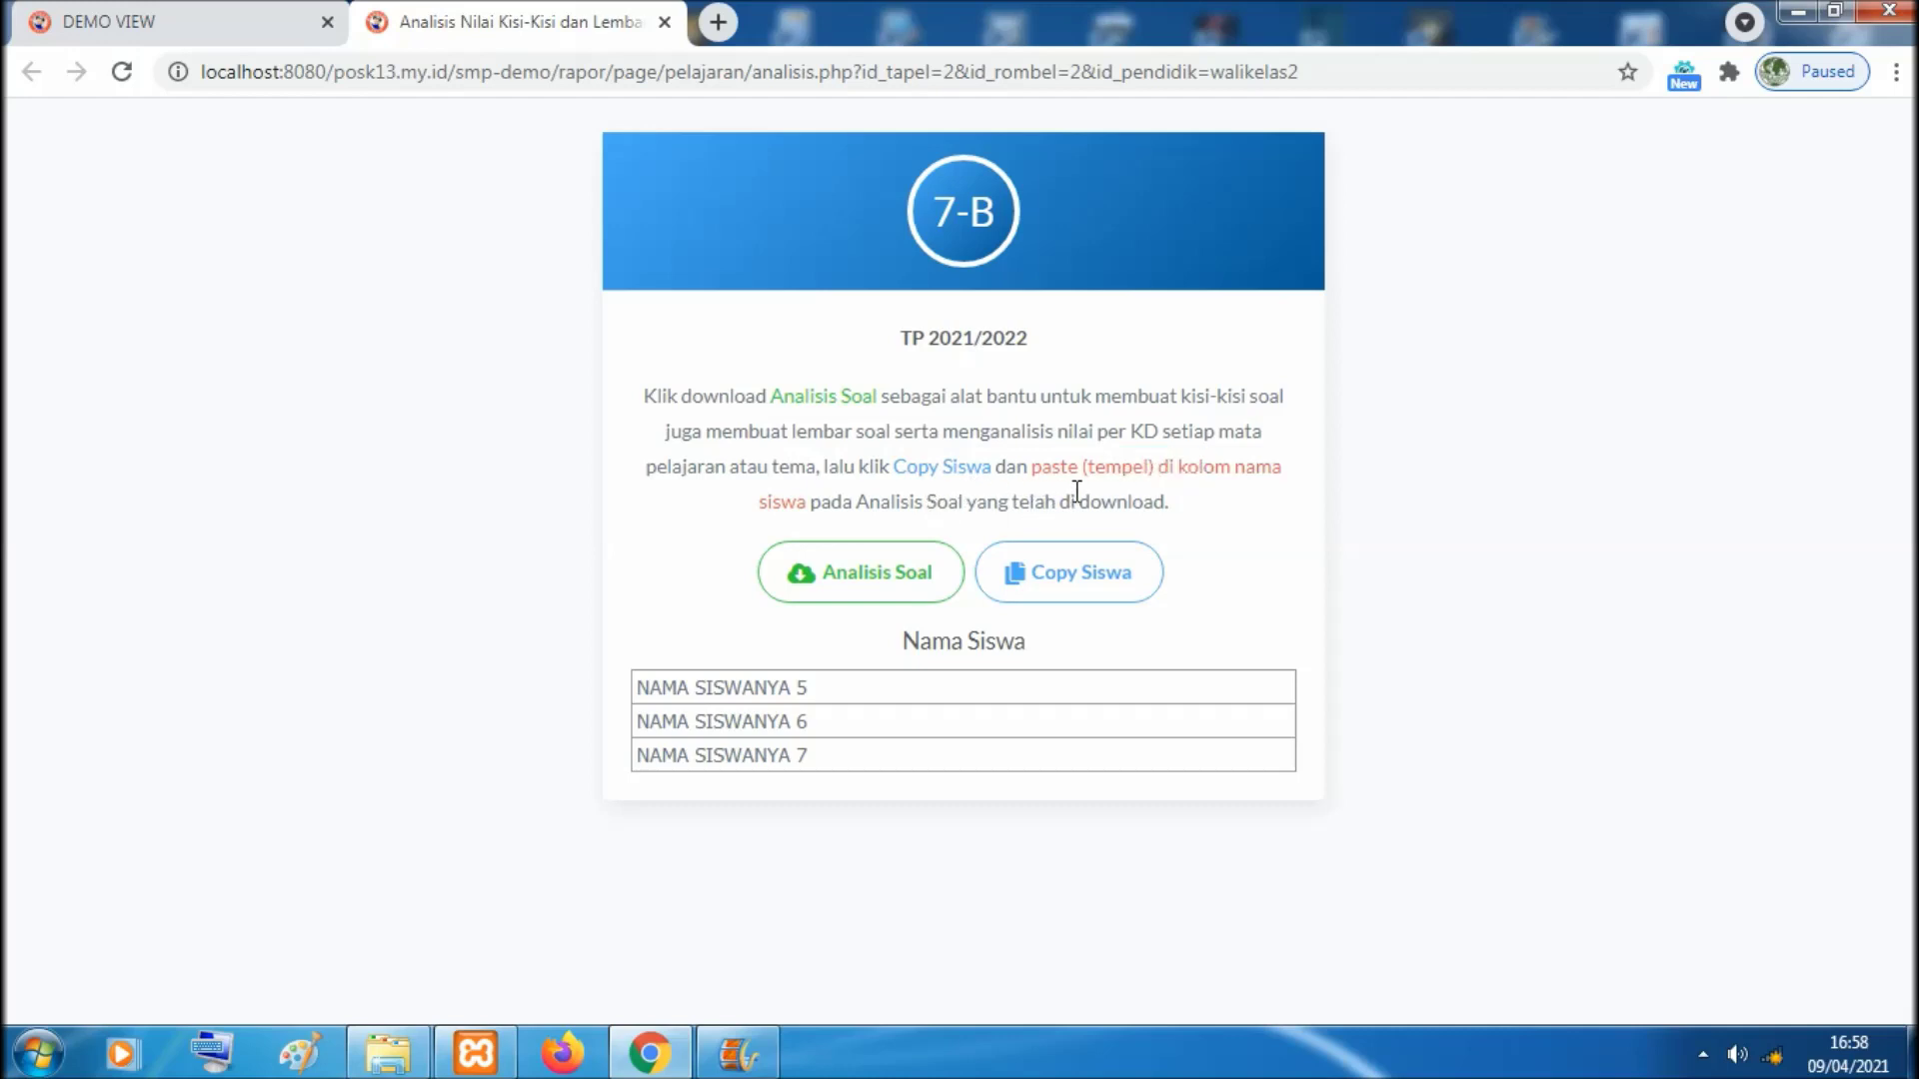
# Download the Analisis Soal file as Analisis Nilai into the Tutorial folder on the Desktop and dismiss the download notice
pyautogui.click(850, 578)
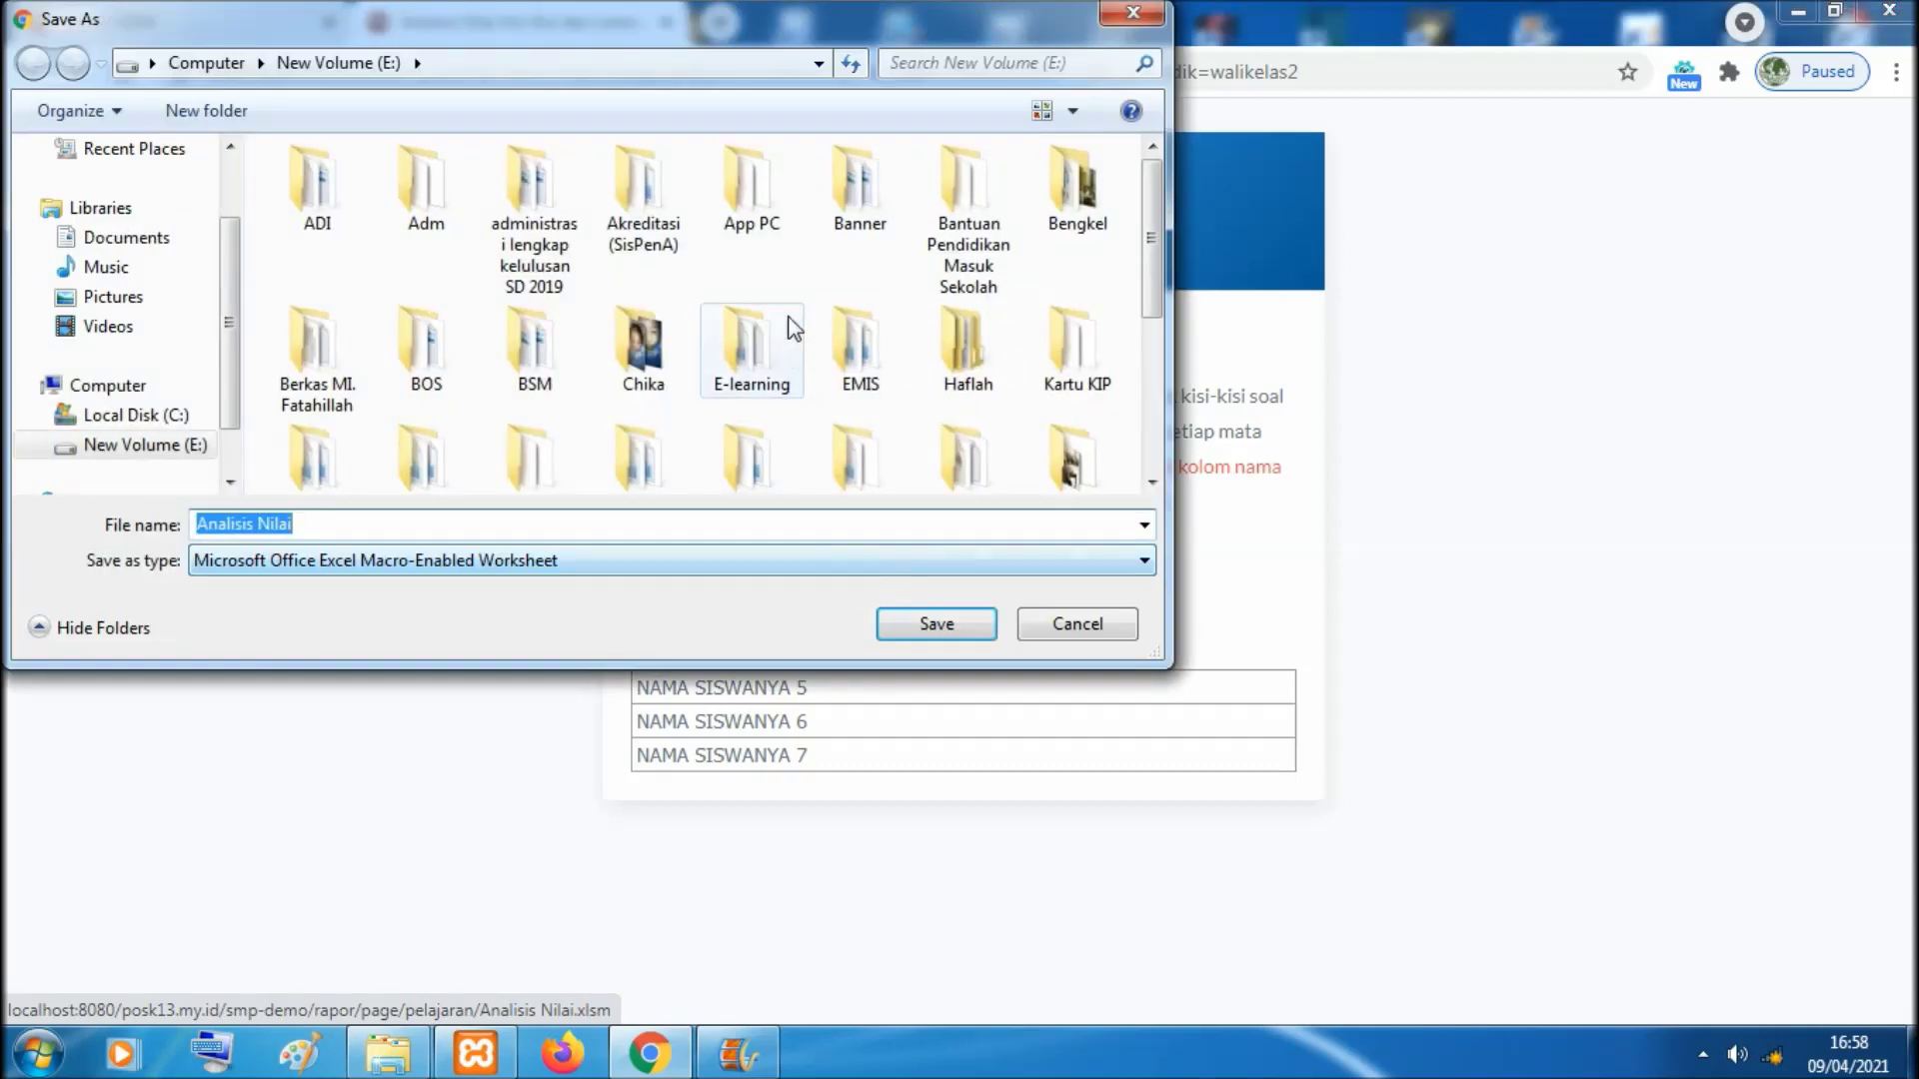
pyautogui.moveTo(1148, 200); pyautogui.dragTo(1147, 388)
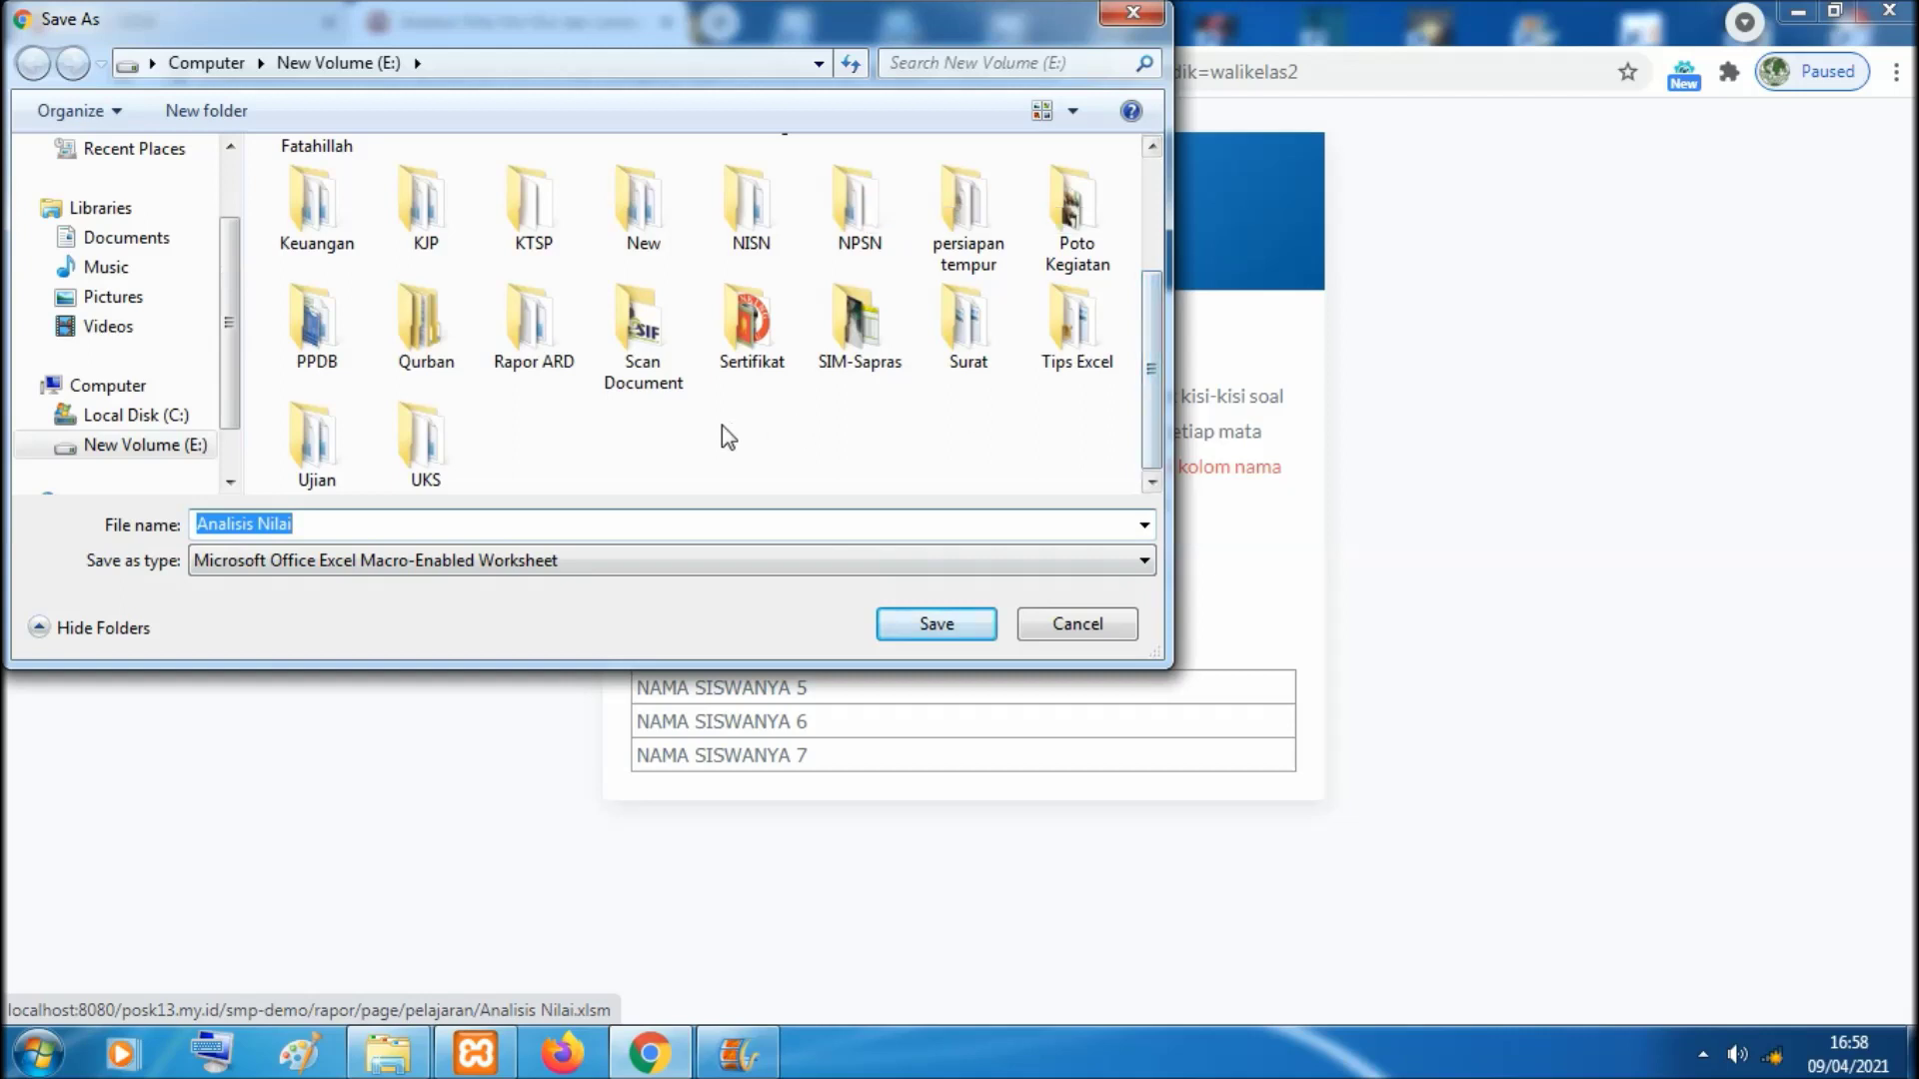
pyautogui.scroll(1, 225, 275)
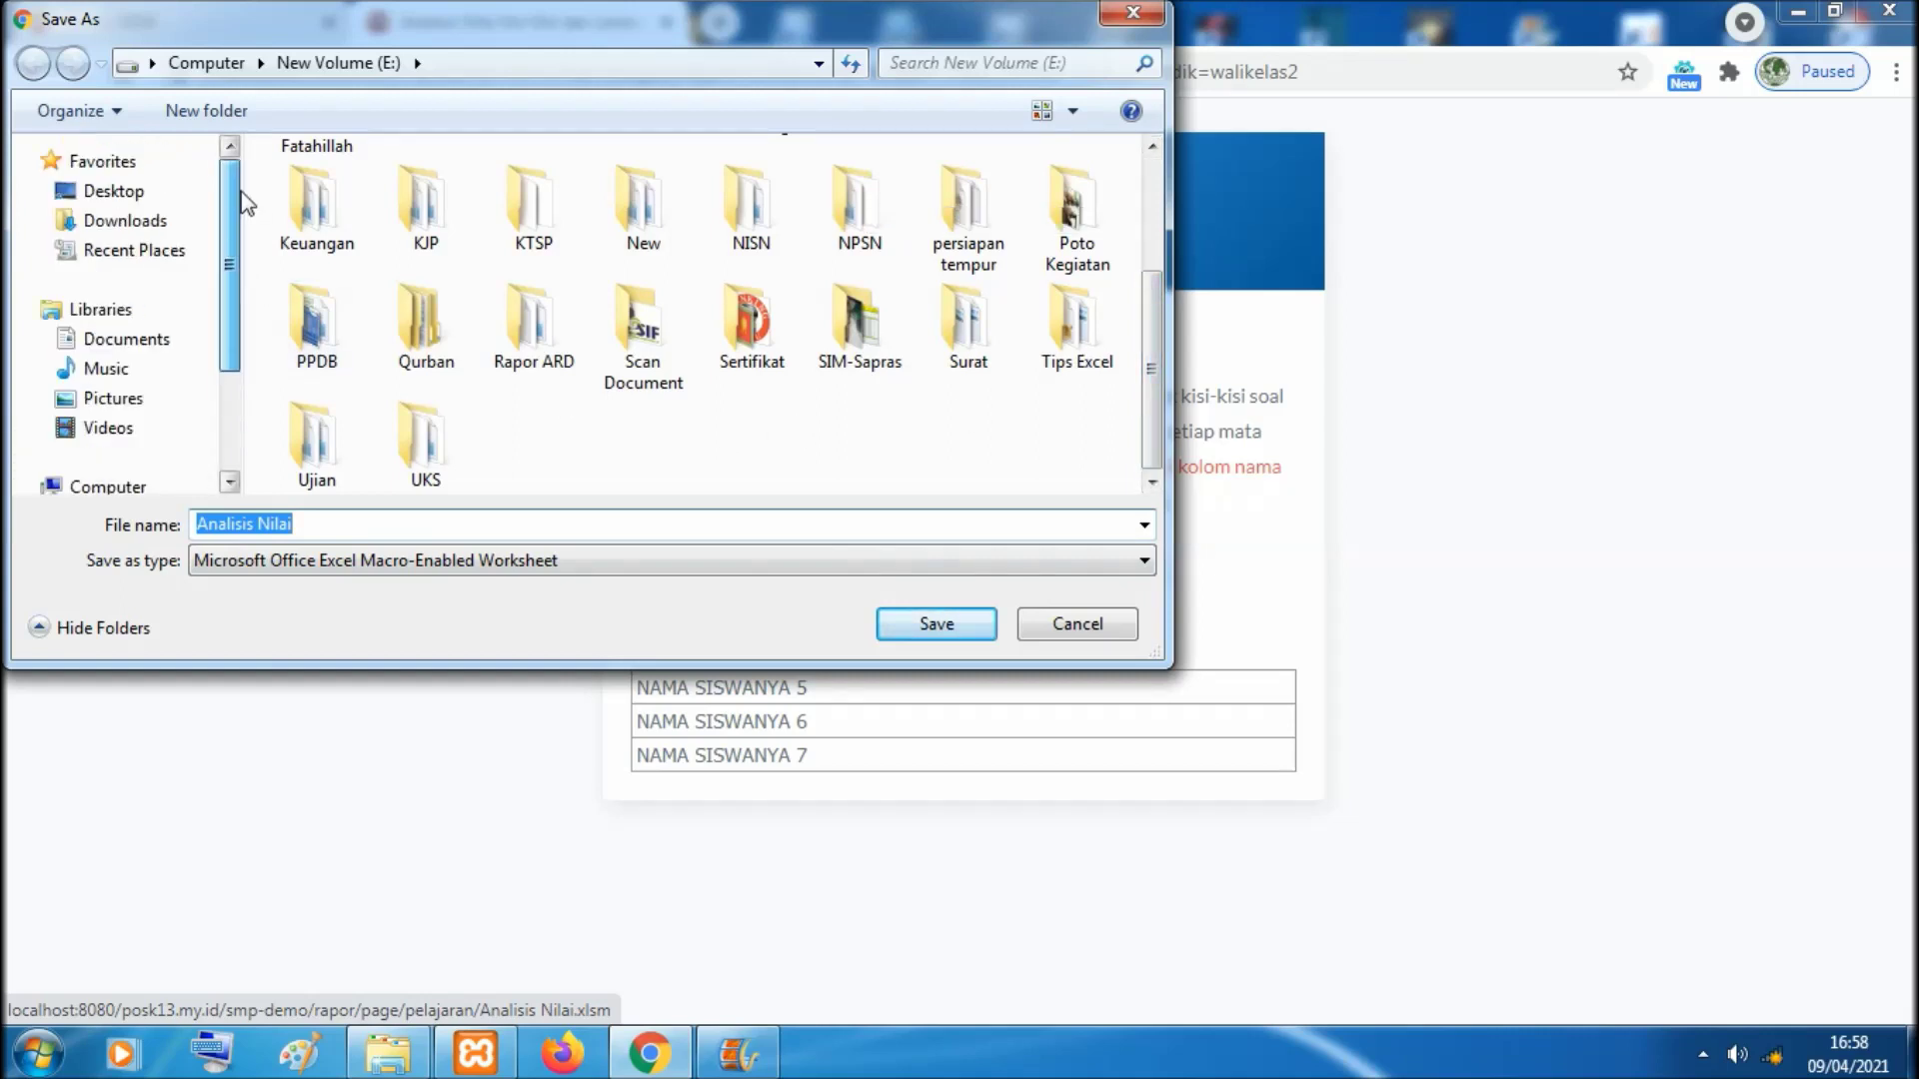
pyautogui.click(143, 195)
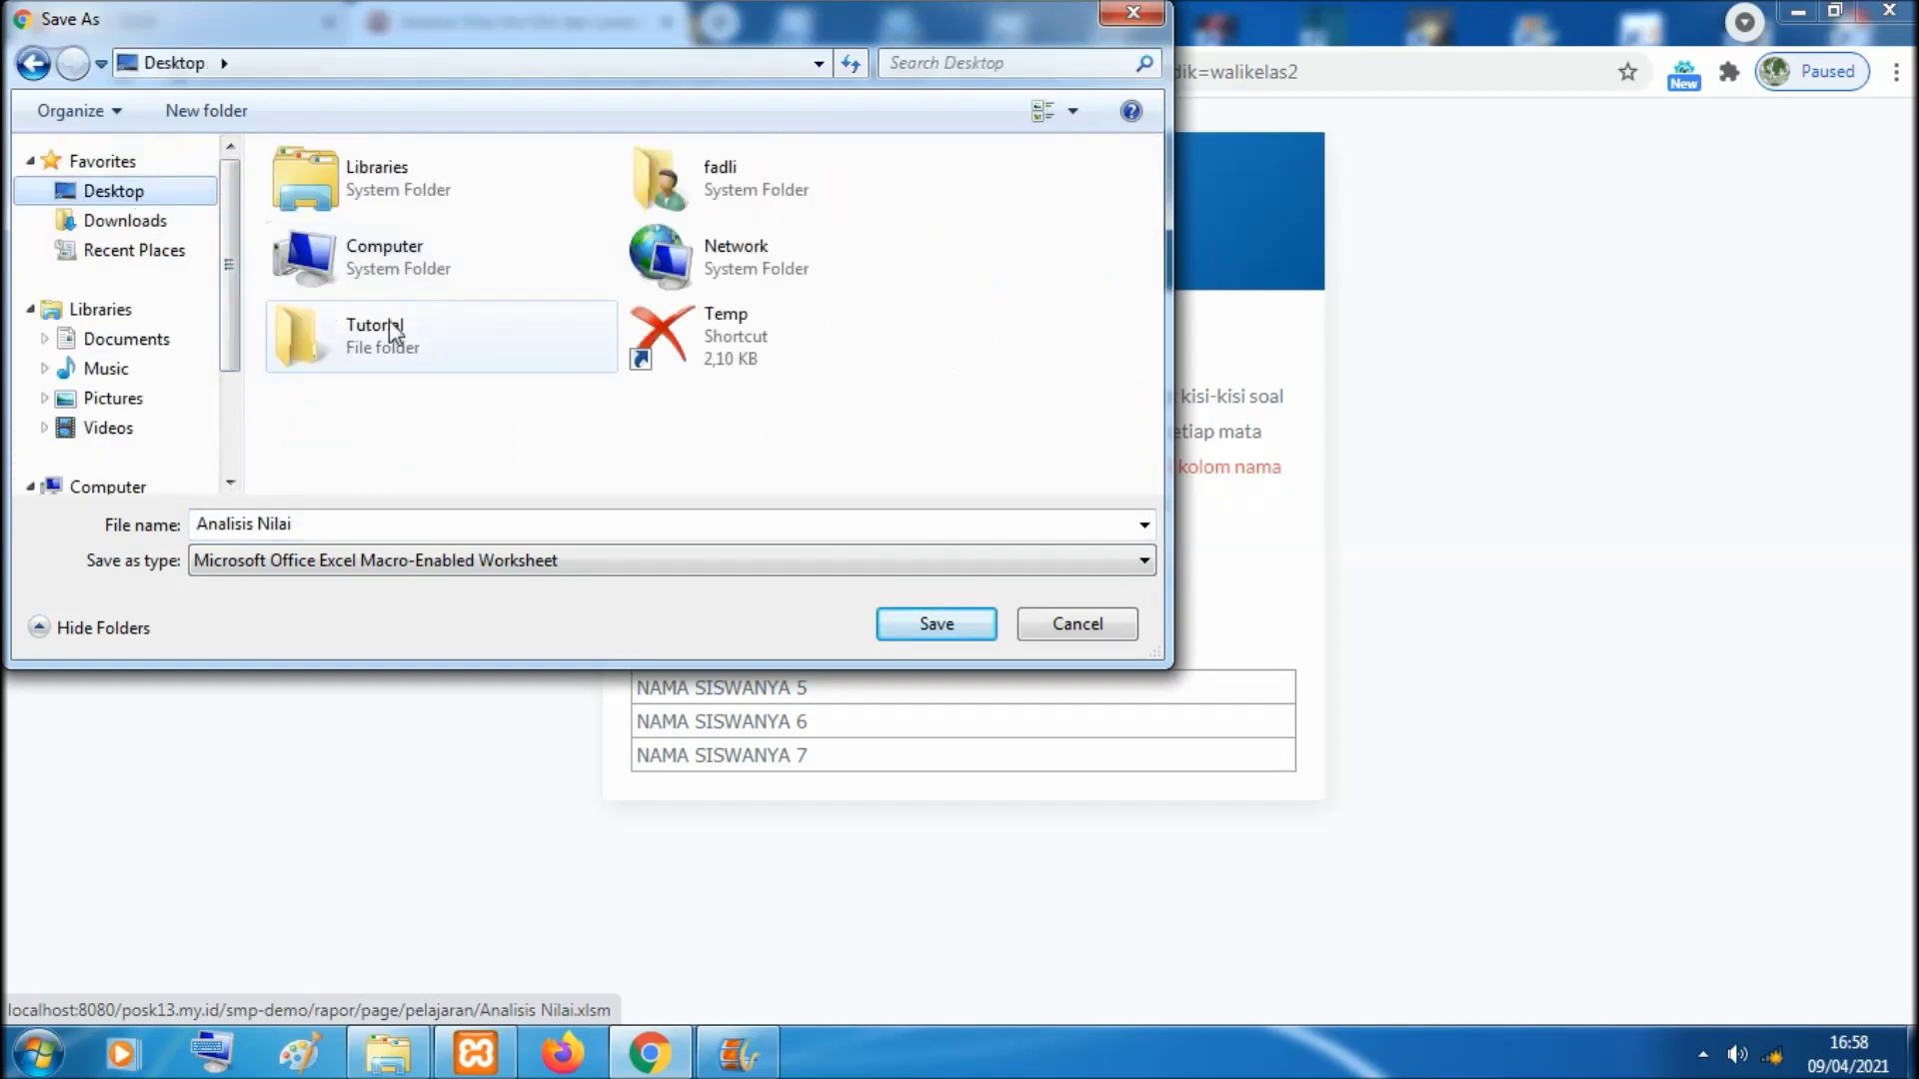
pyautogui.doubleClick(375, 333)
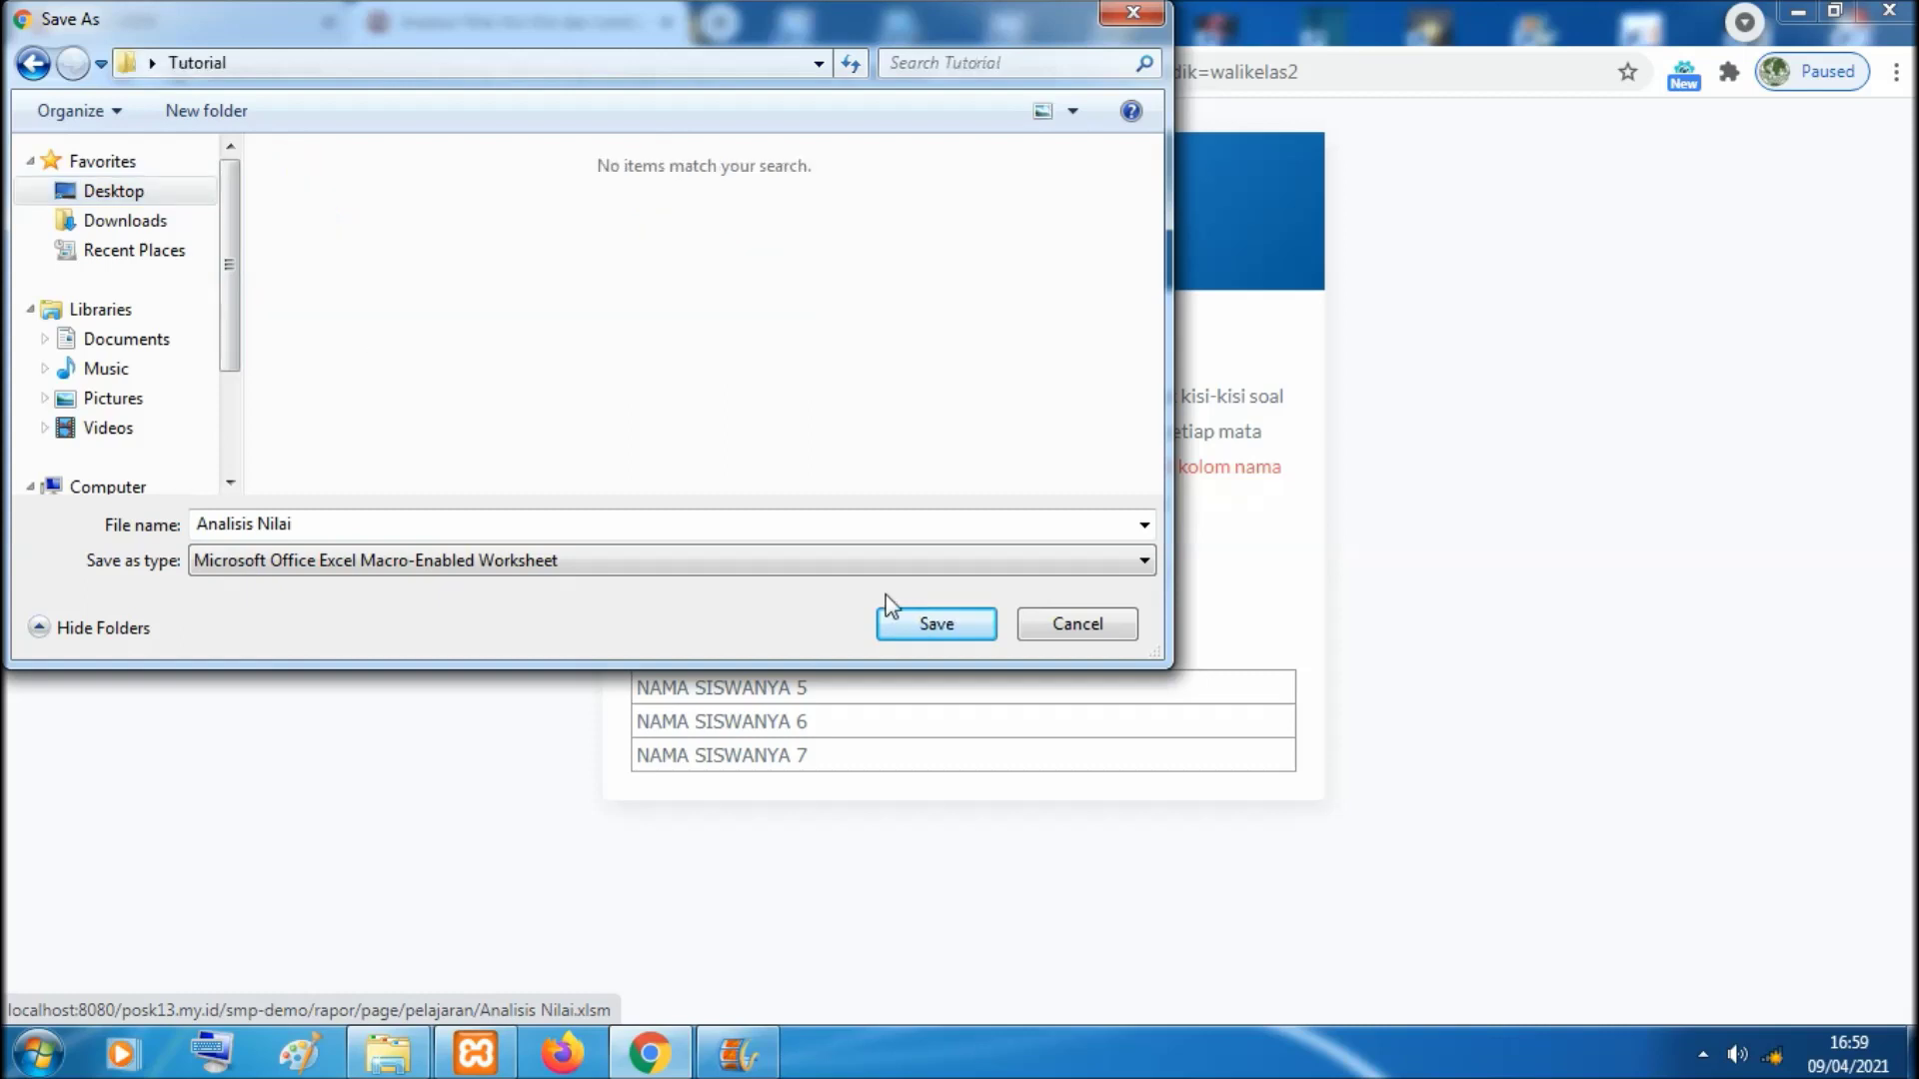
pyautogui.click(934, 624)
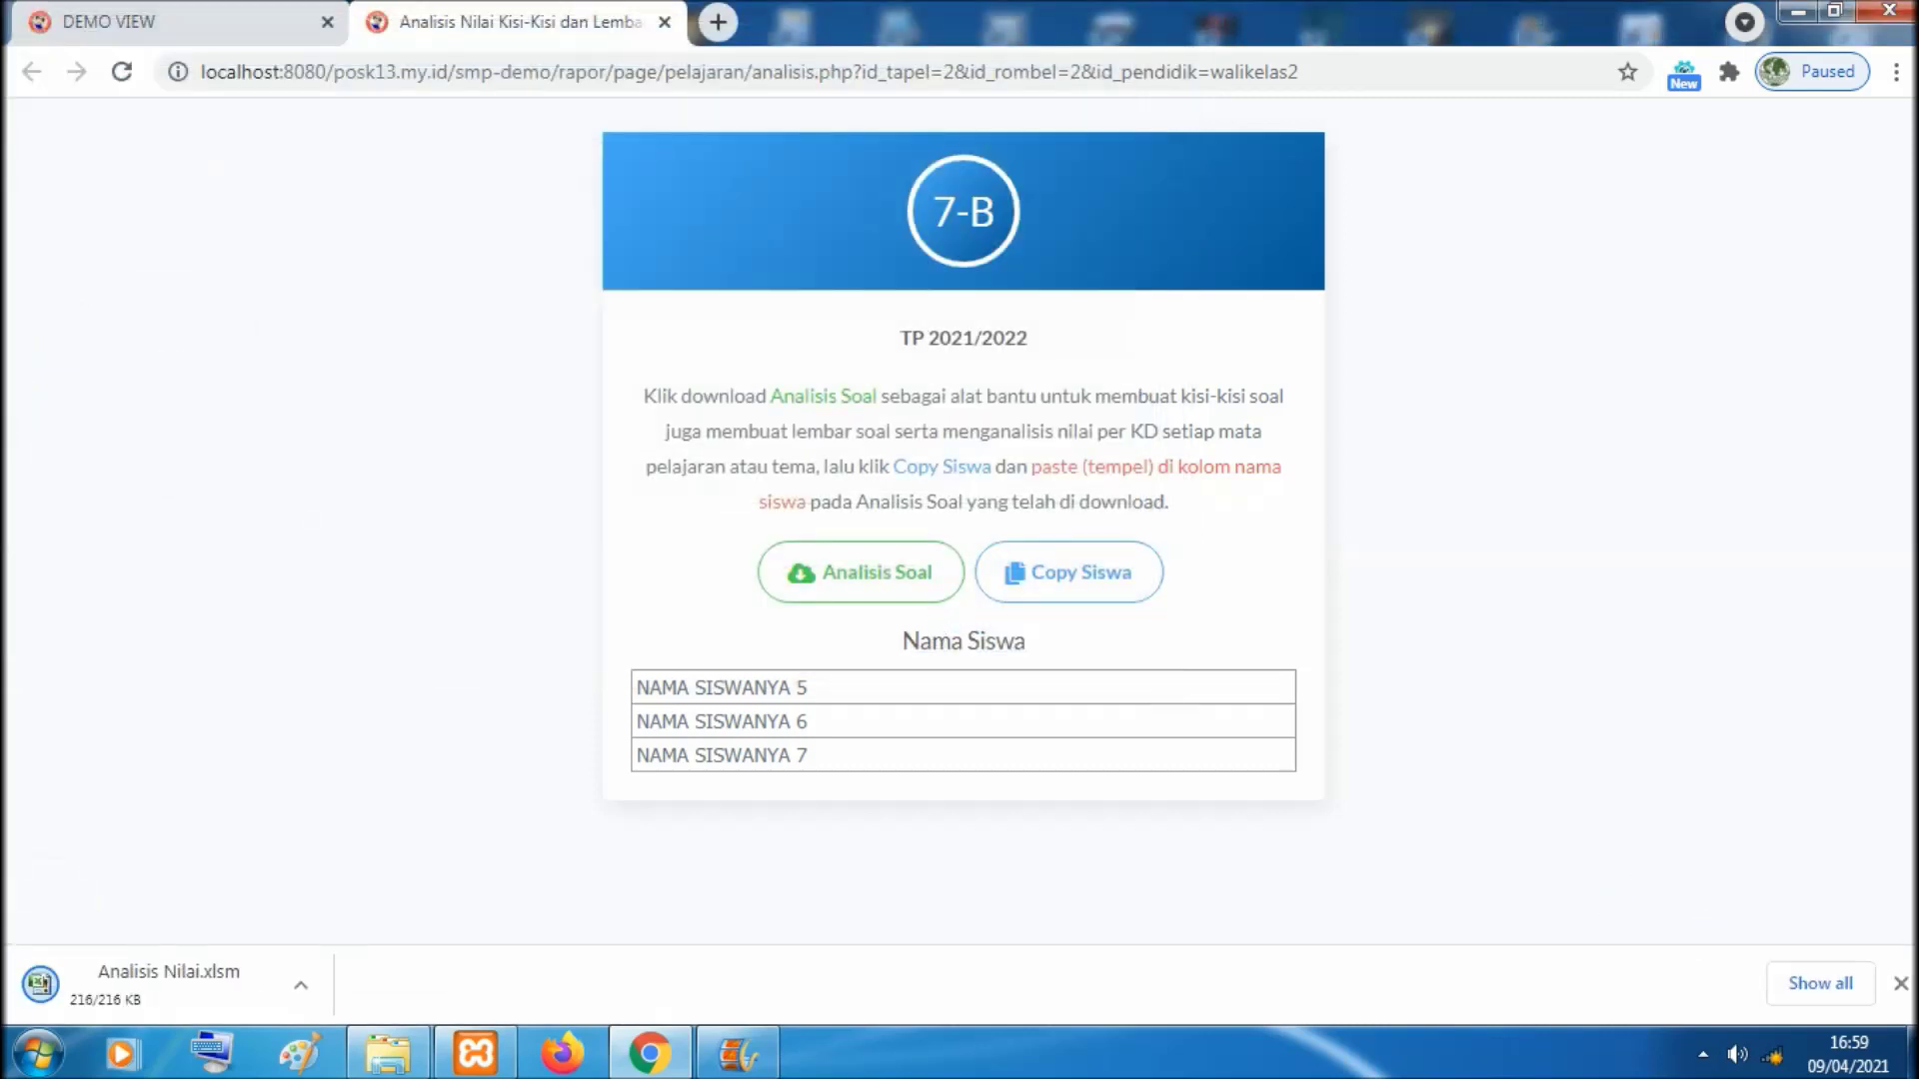
pyautogui.click(1900, 984)
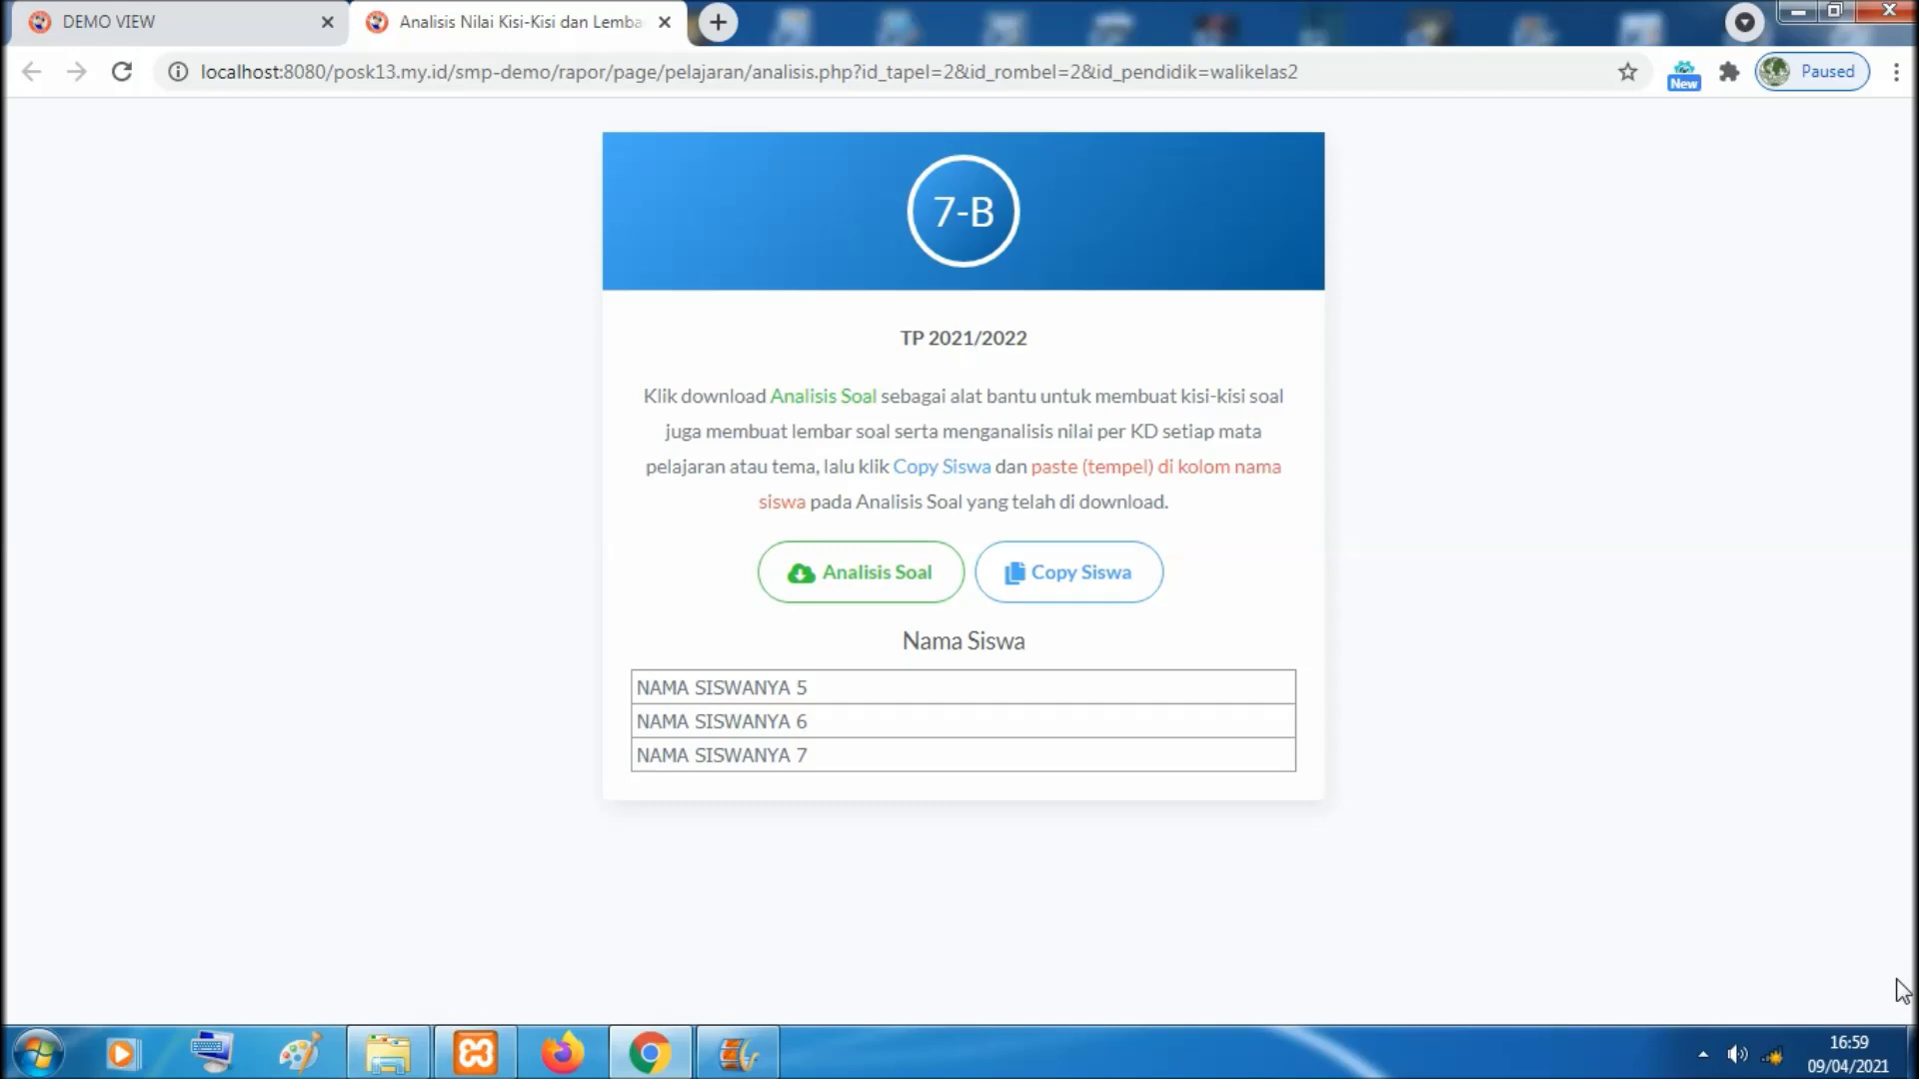
# Open the Analisis Nilai workbook from the desktop's Tutorial folder and select cell B11, the first entry under Nama Siswa
pyautogui.moveTo(619, 899); pyautogui.dragTo(1331, 436)
pyautogui.click(1799, 20)
pyautogui.doubleClick(1632, 163)
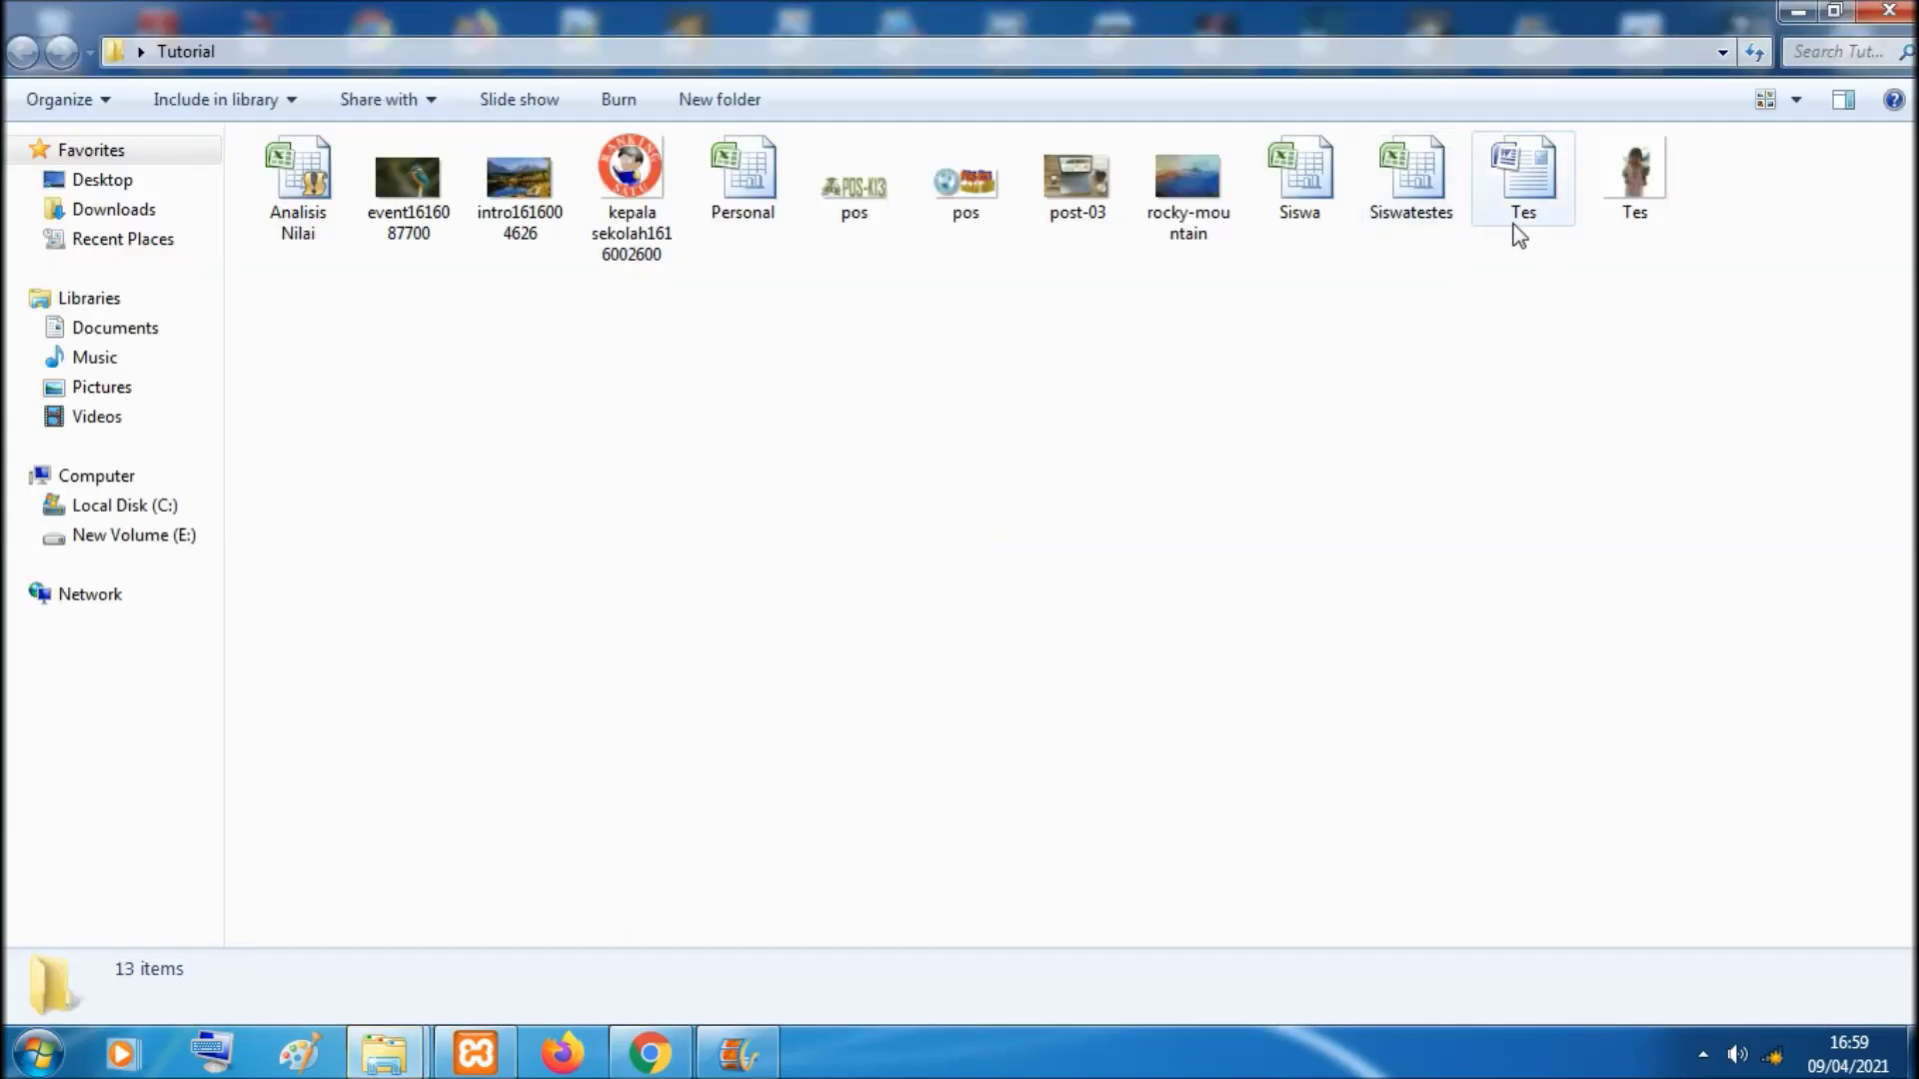
pyautogui.doubleClick(298, 219)
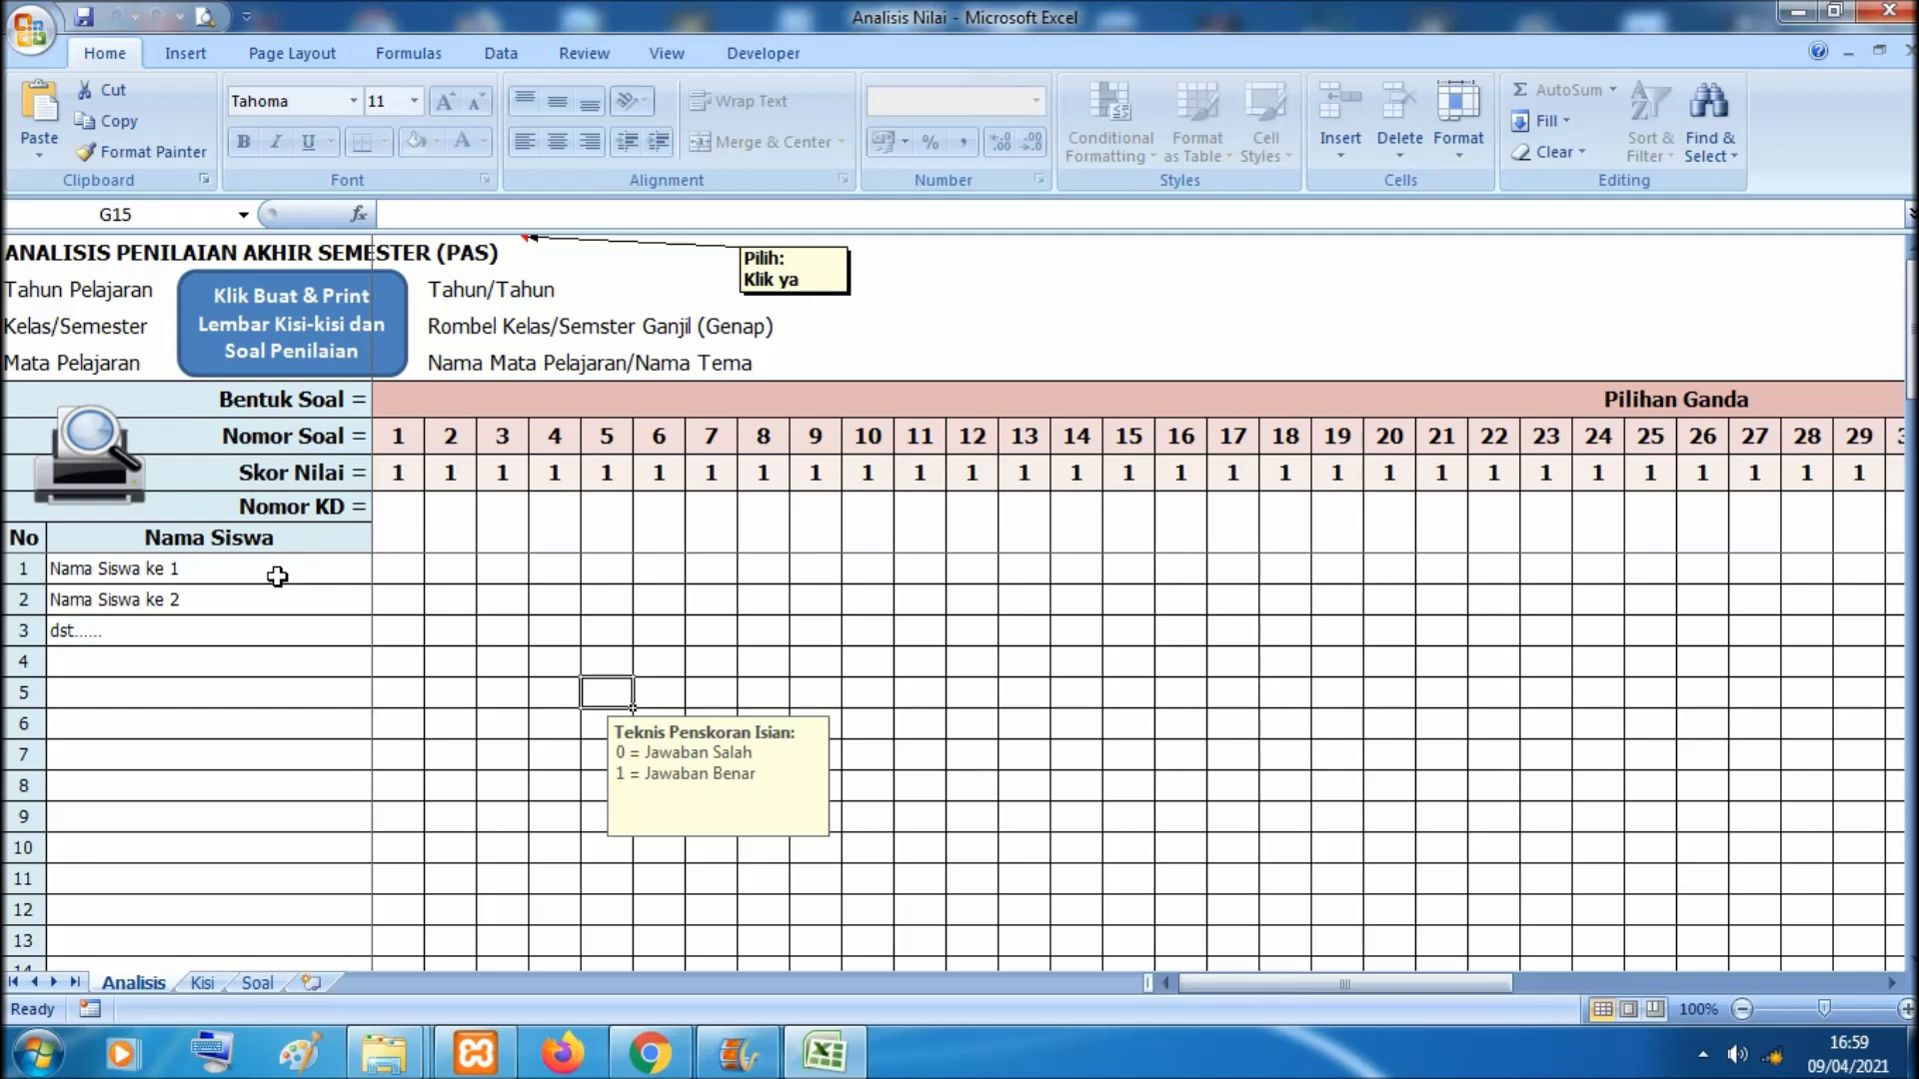
pyautogui.click(276, 574)
pyautogui.click(205, 601)
pyautogui.click(202, 565)
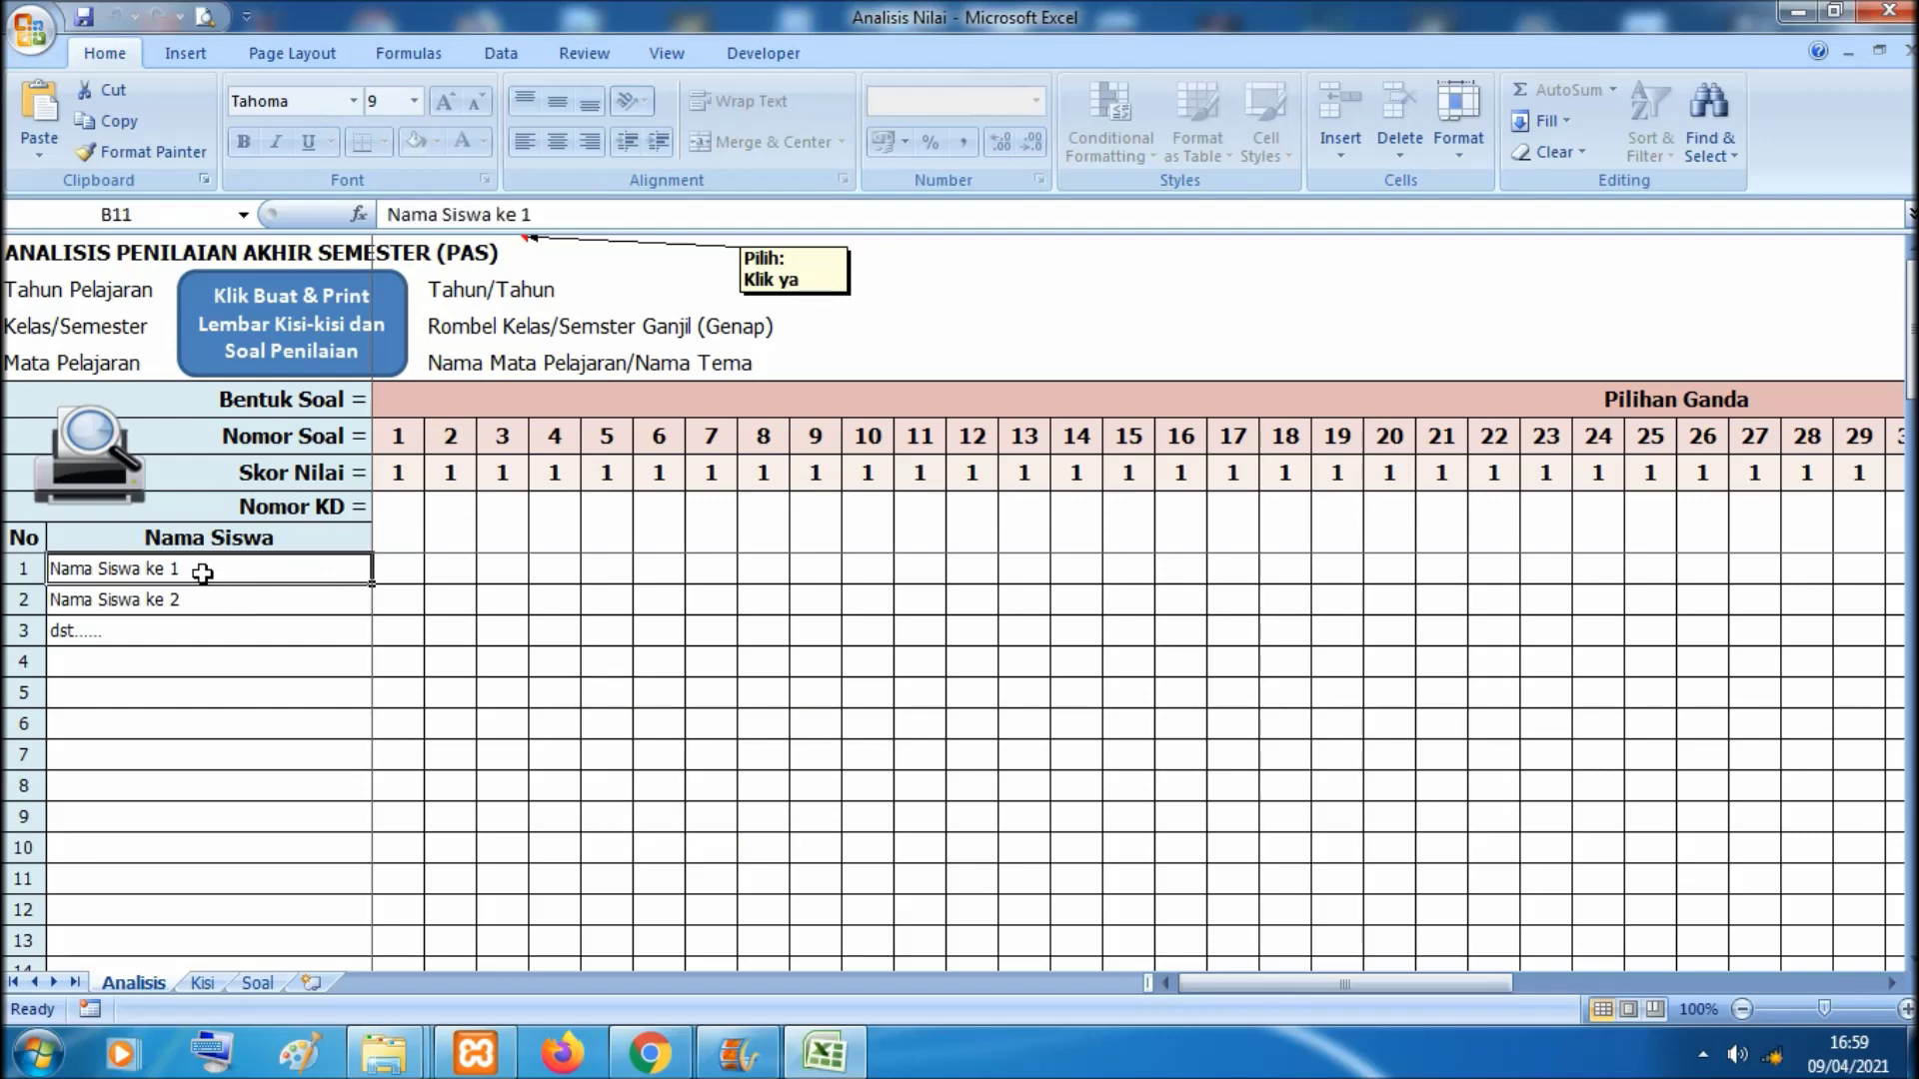
# Switch to Chrome and copy the class 7-B student names with Copy Siswa, acknowledging the message
pyautogui.click(650, 1052)
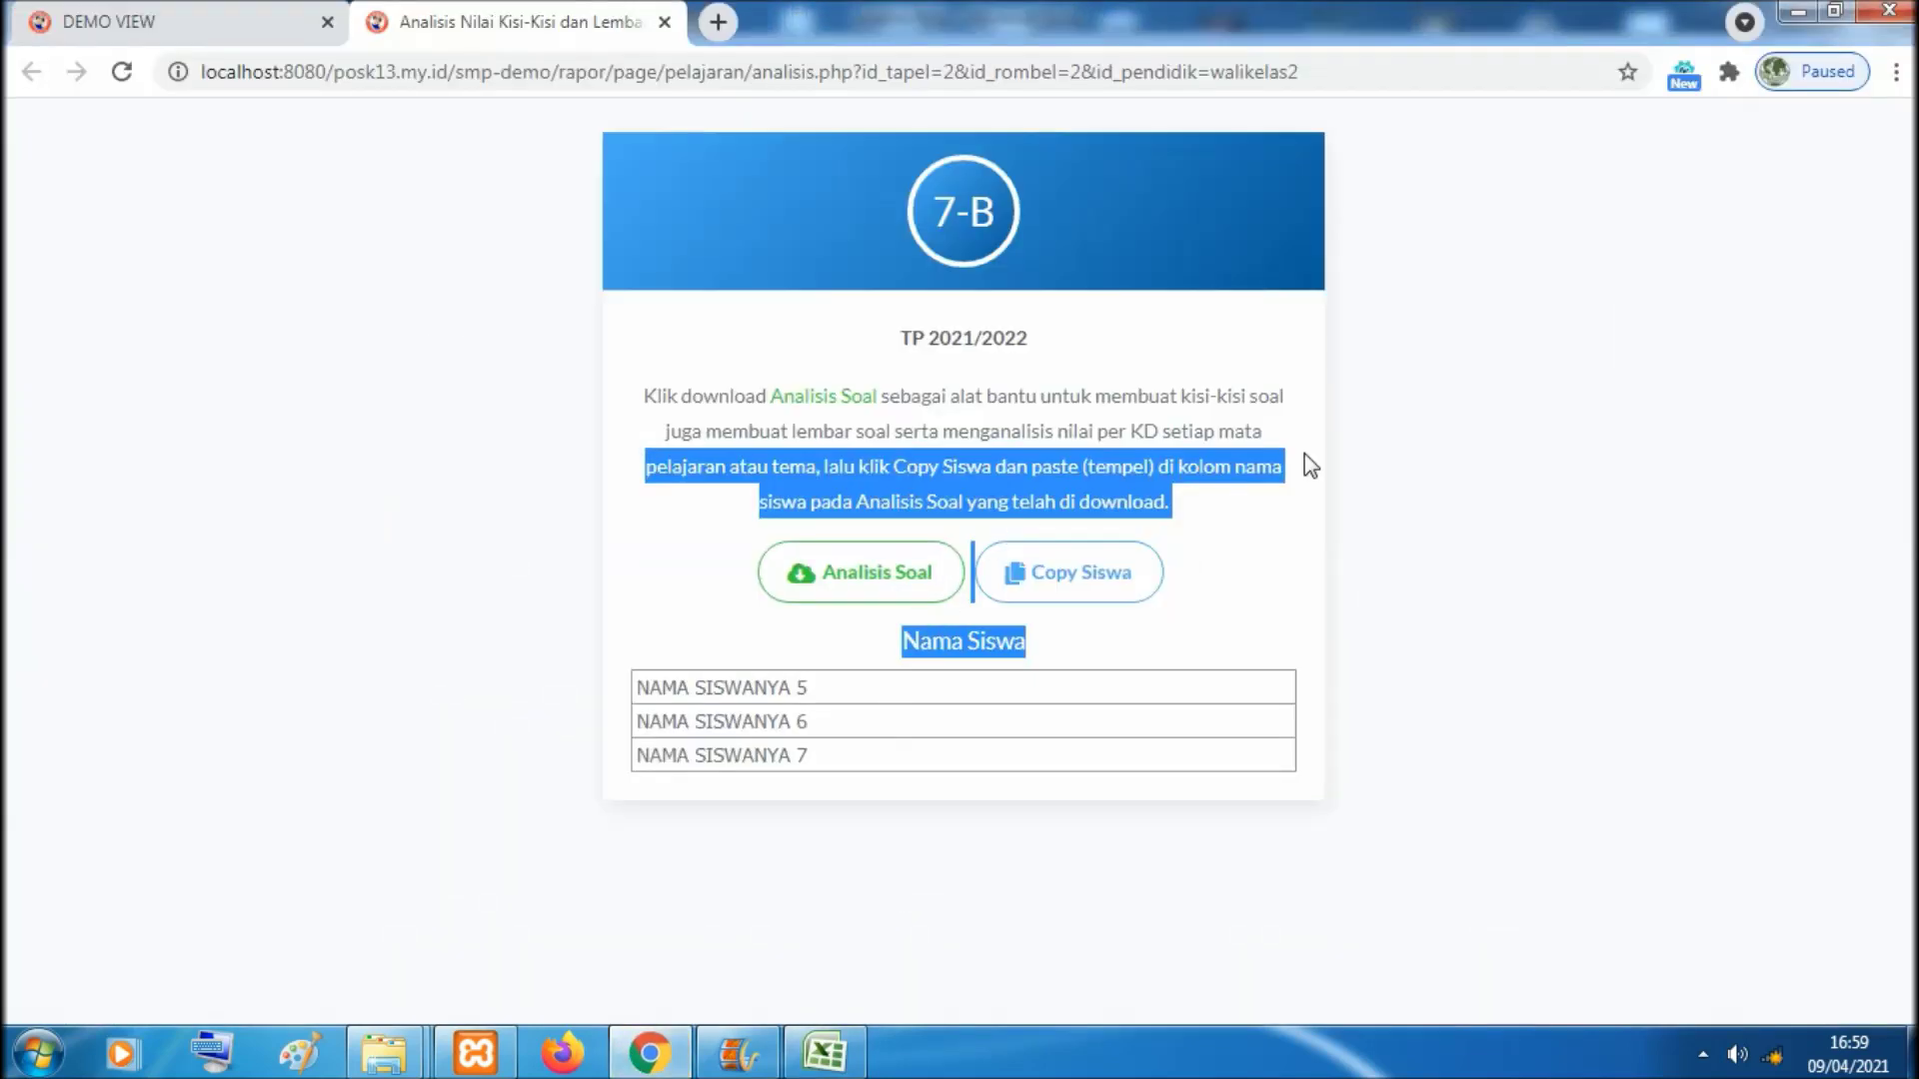
pyautogui.click(1071, 489)
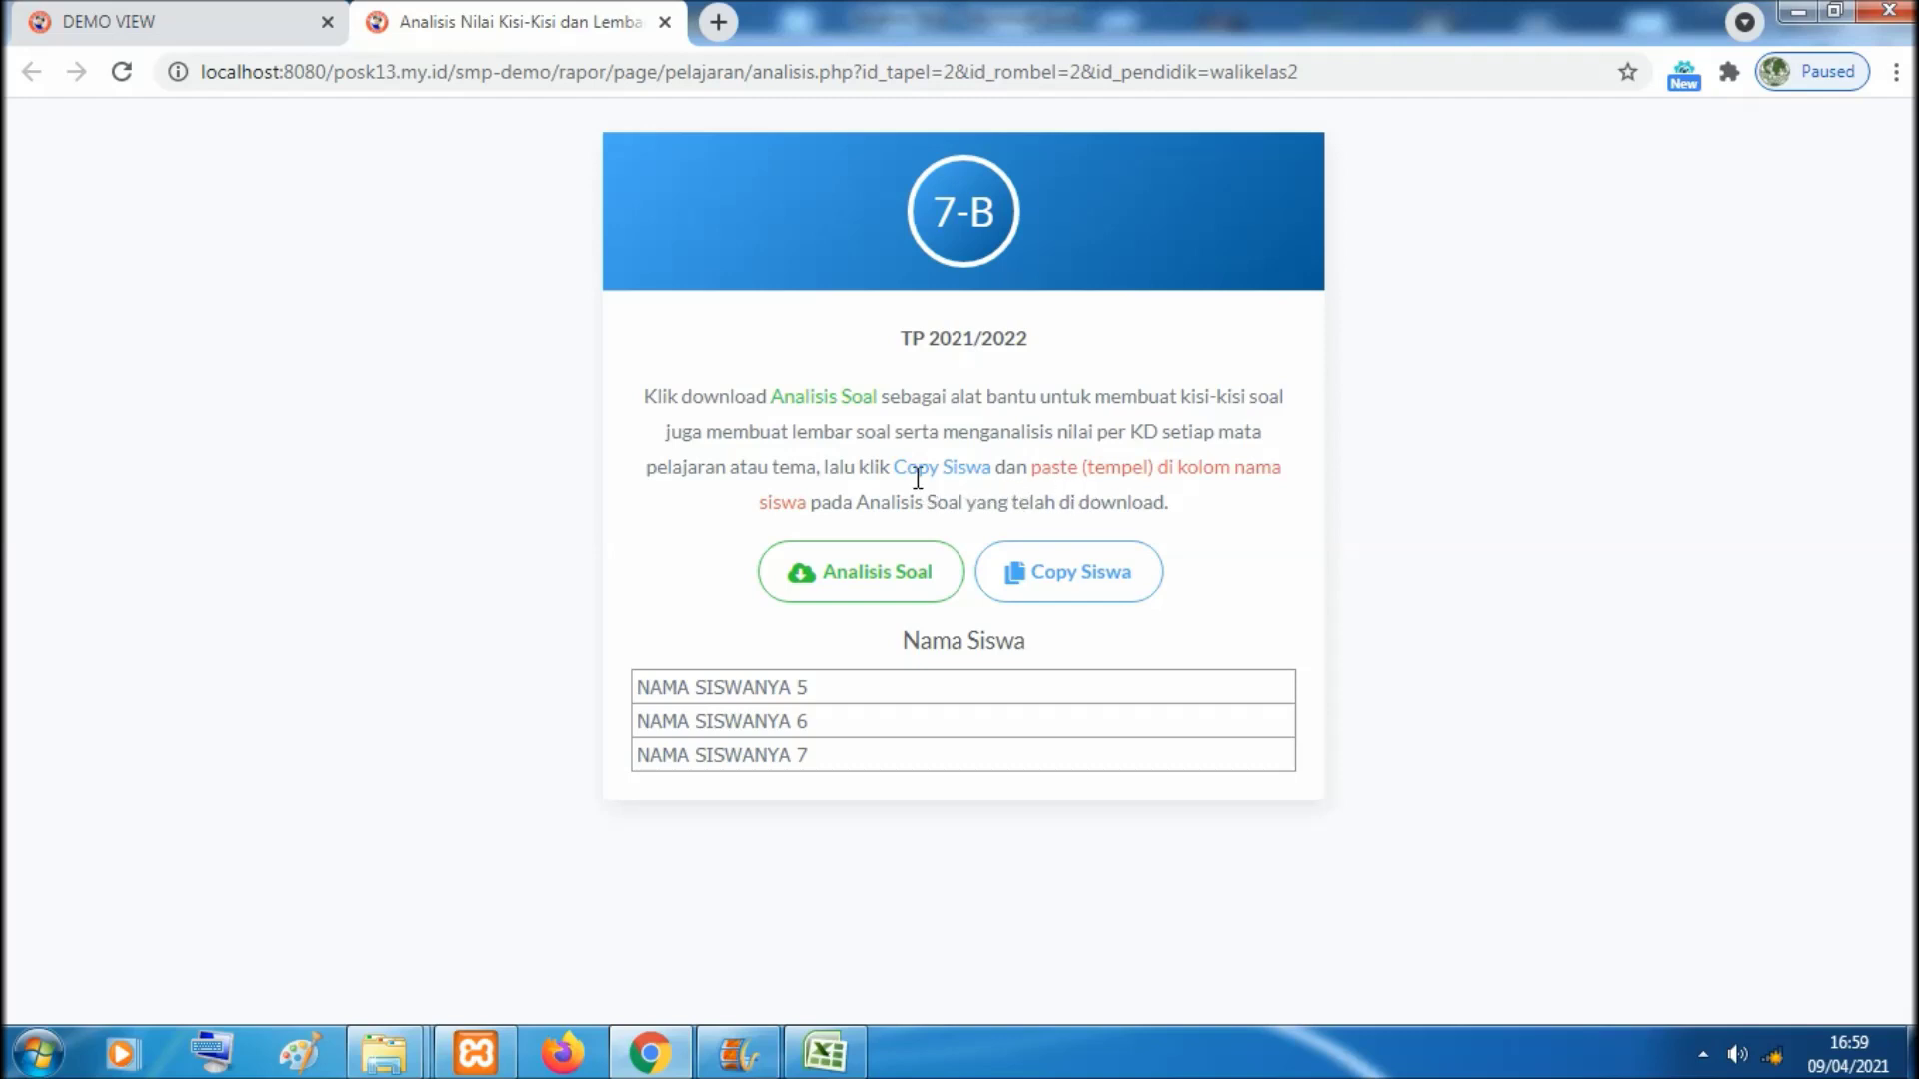
pyautogui.click(1094, 577)
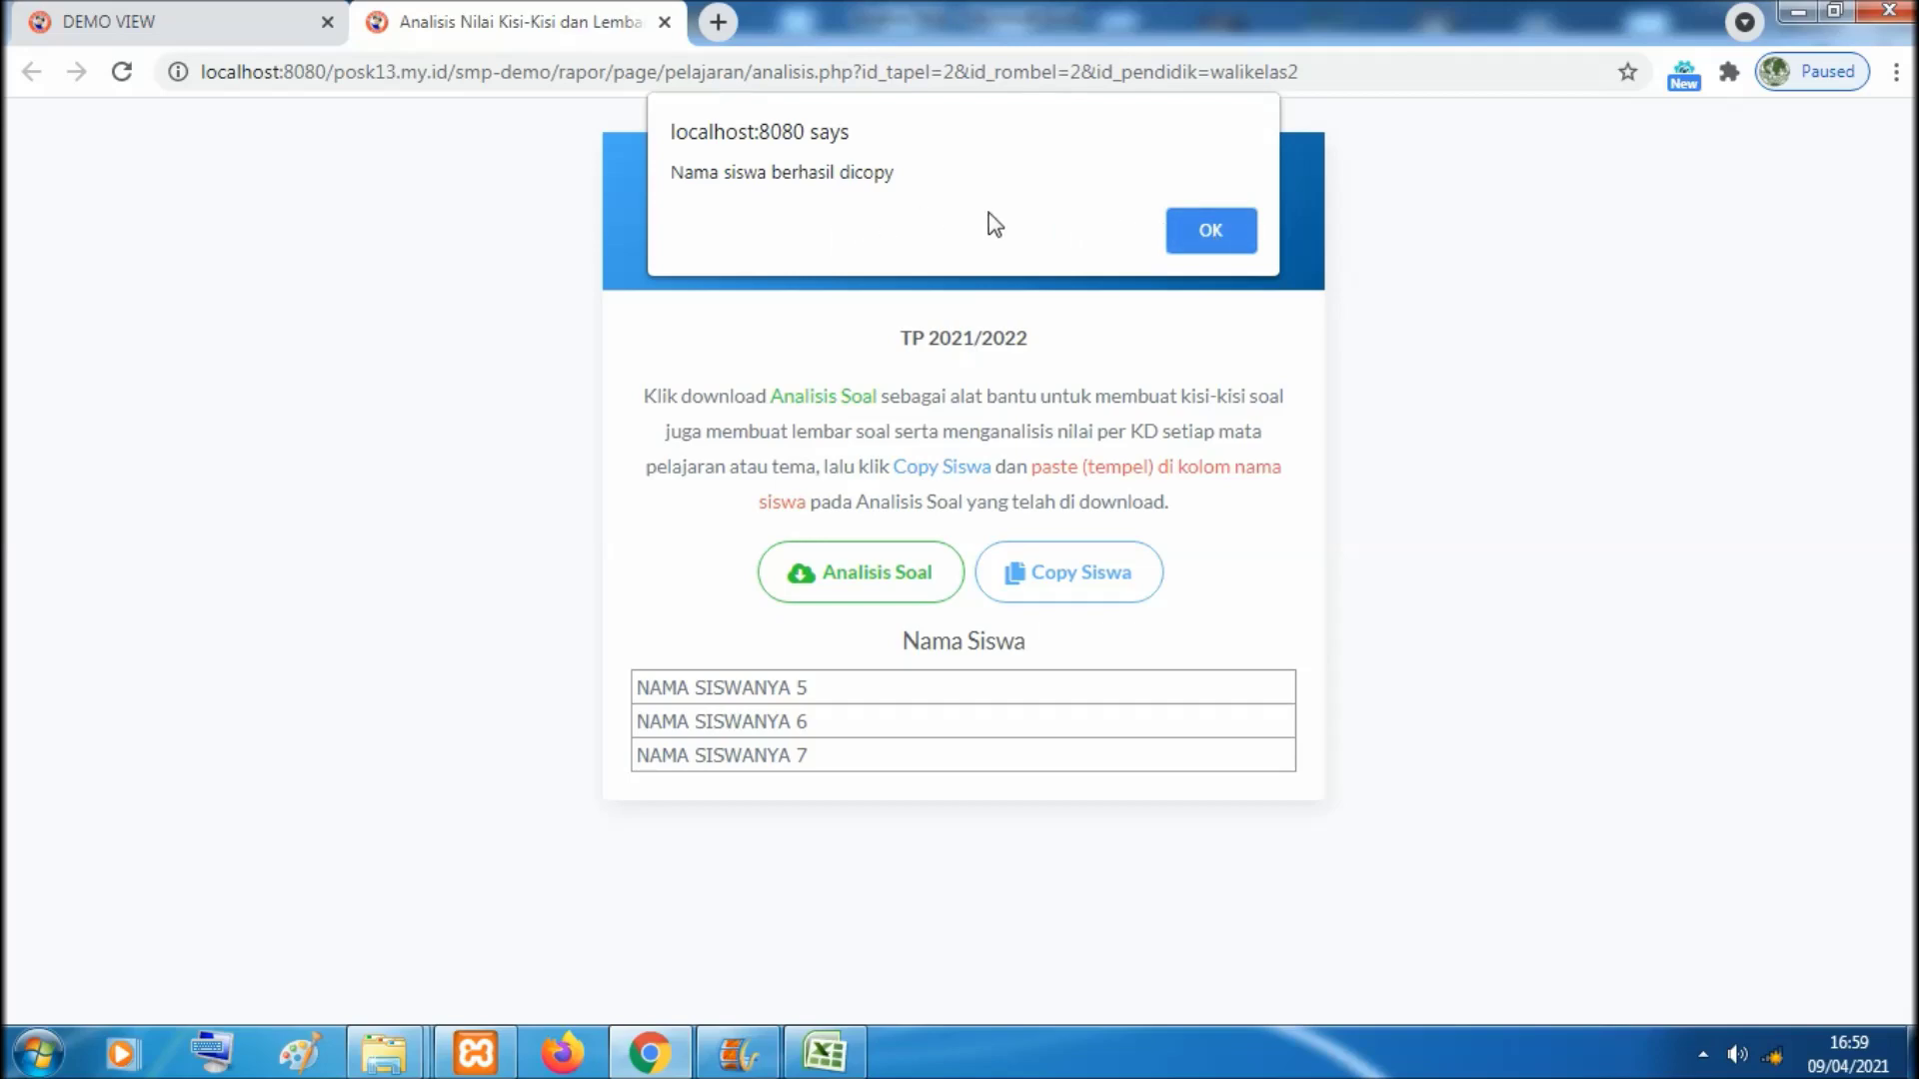
pyautogui.click(1210, 229)
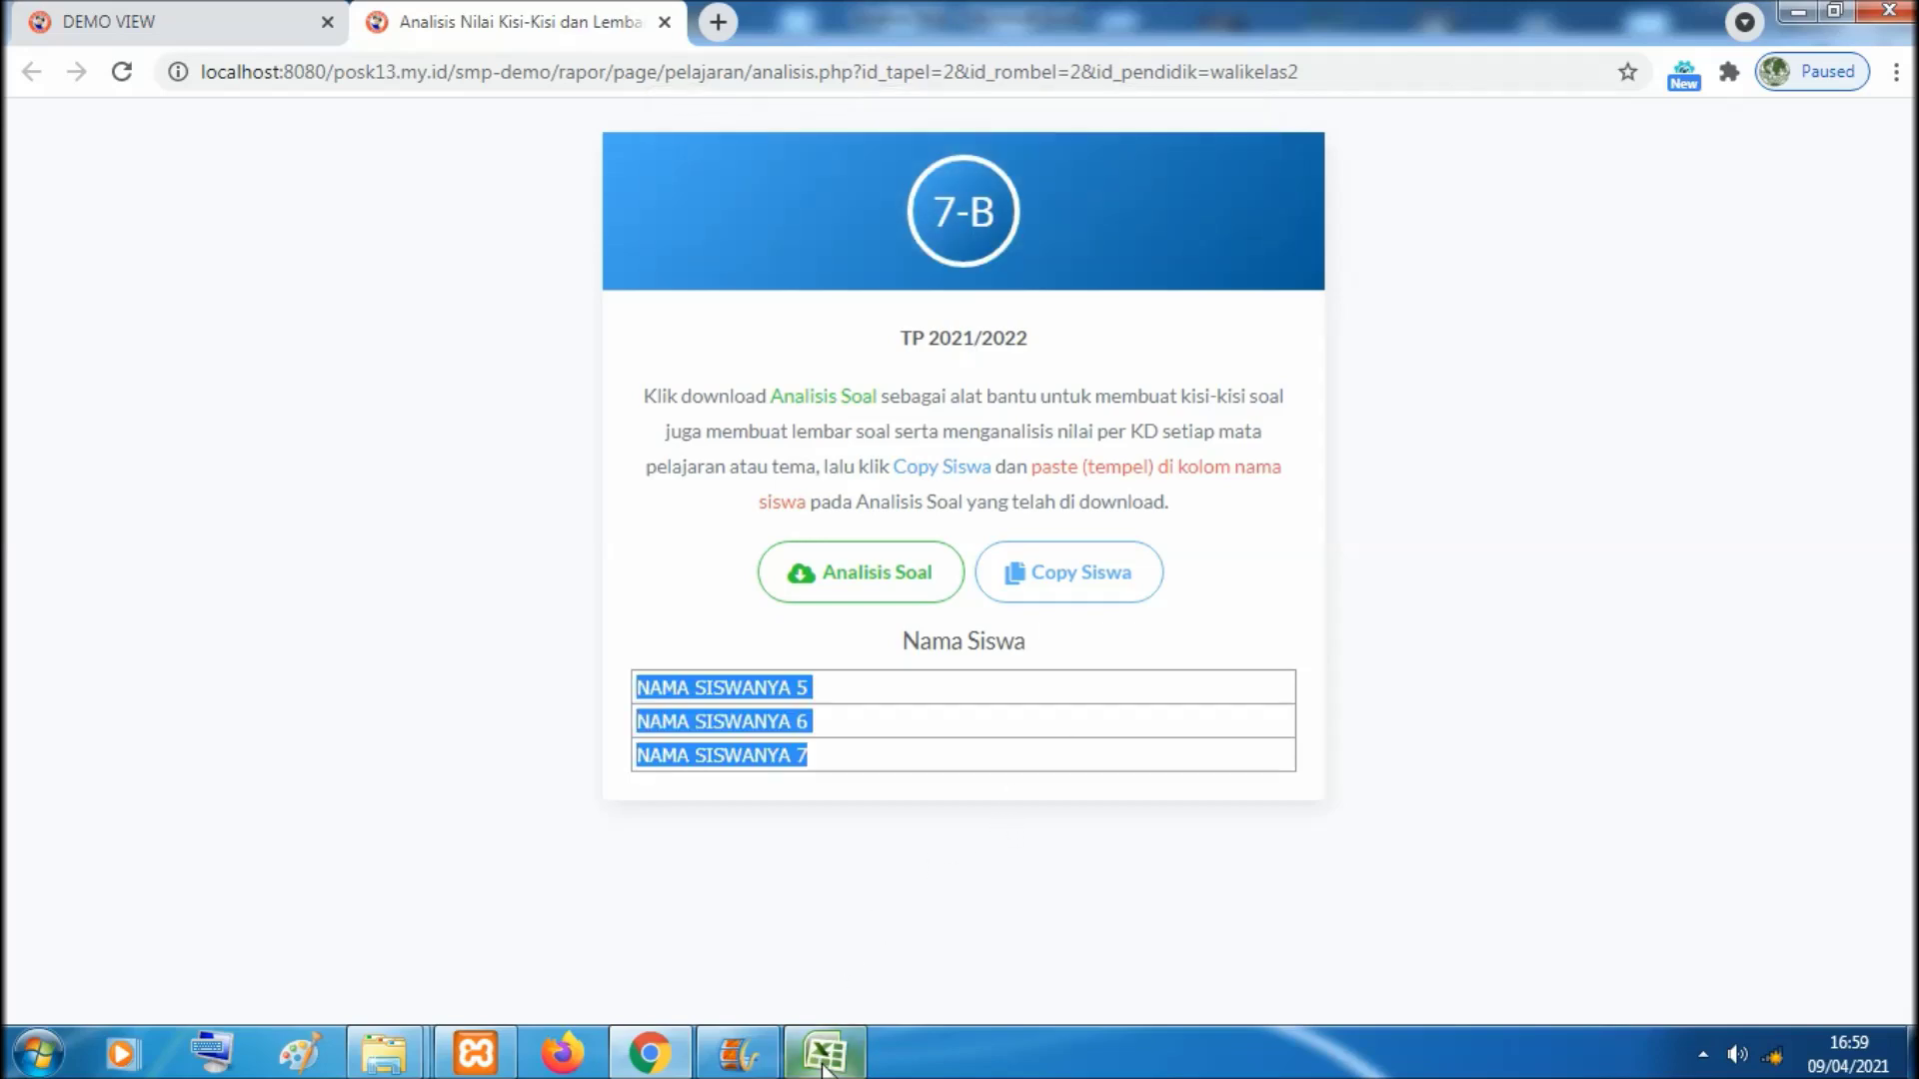
# Switch to Excel and paste the copied student names into the Nama Siswa column starting at B11
pyautogui.click(824, 1050)
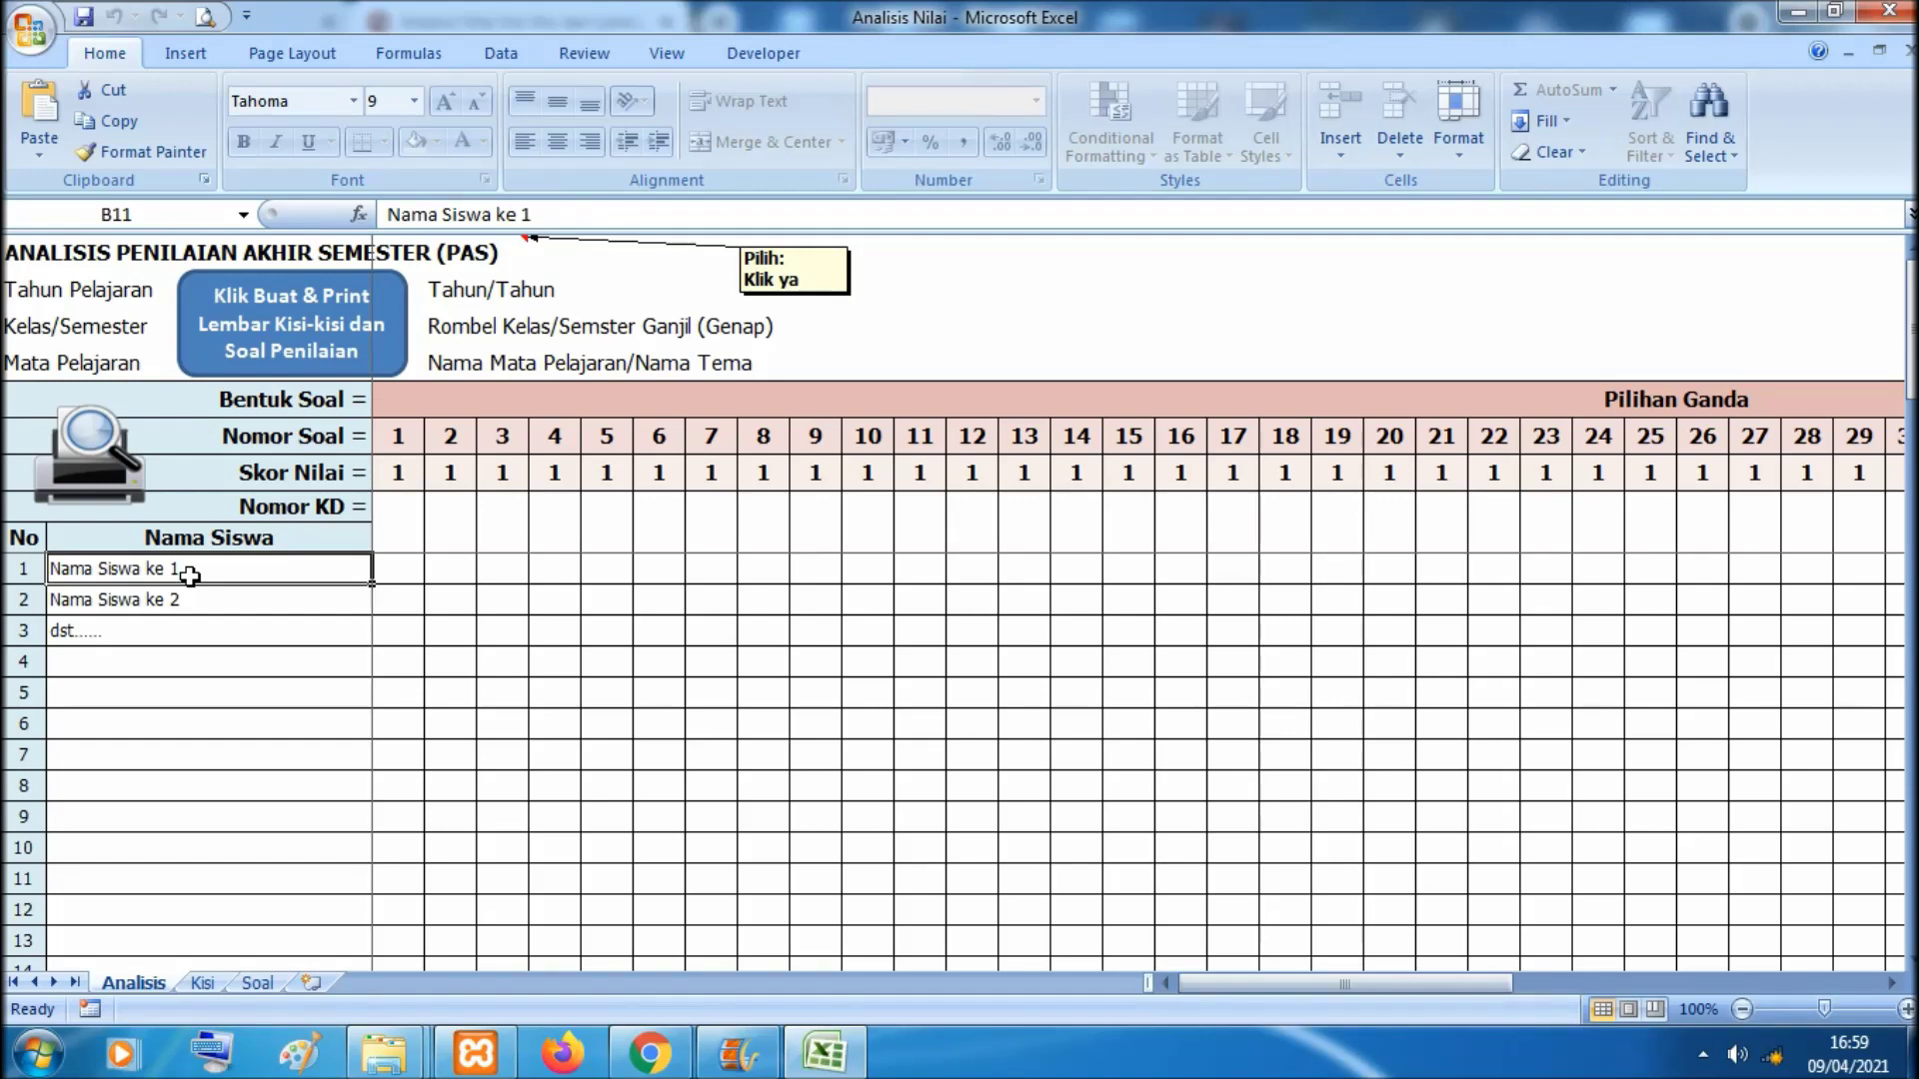
pyautogui.click(40, 108)
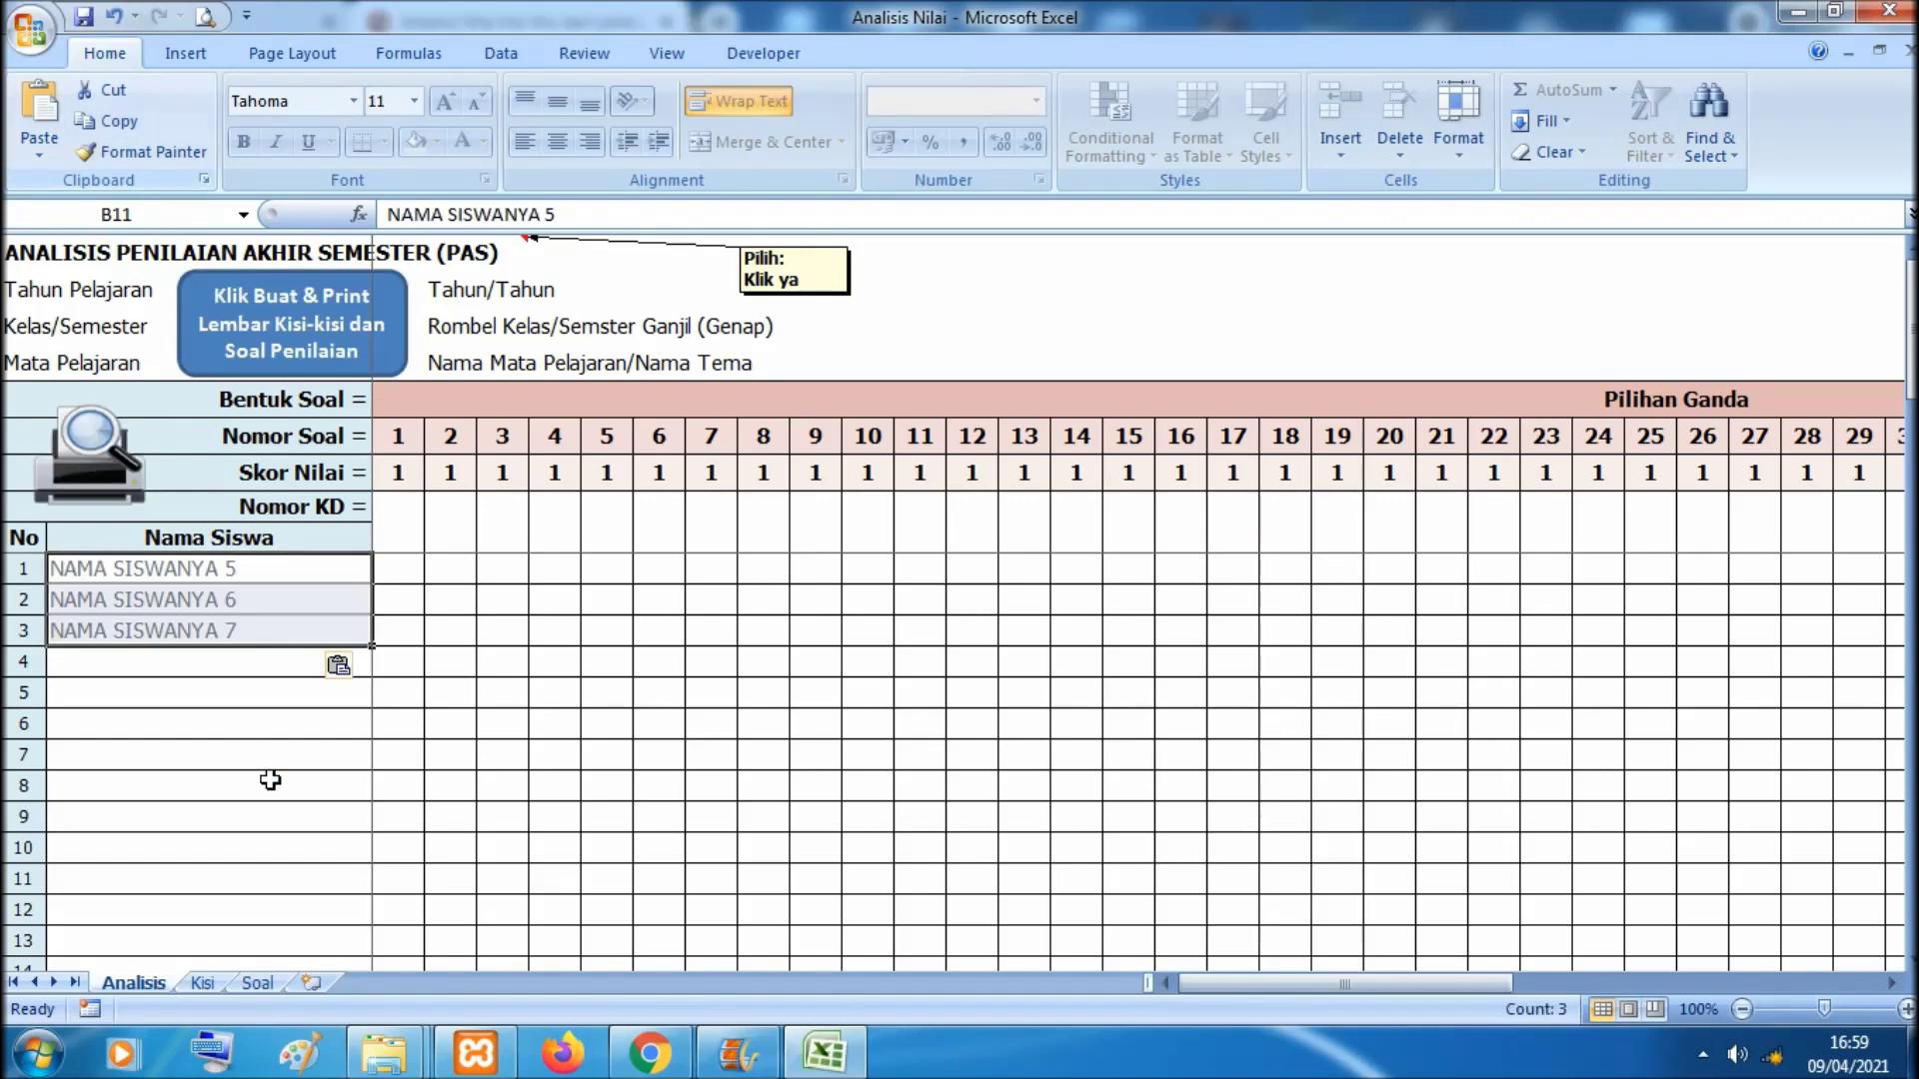
pyautogui.click(214, 706)
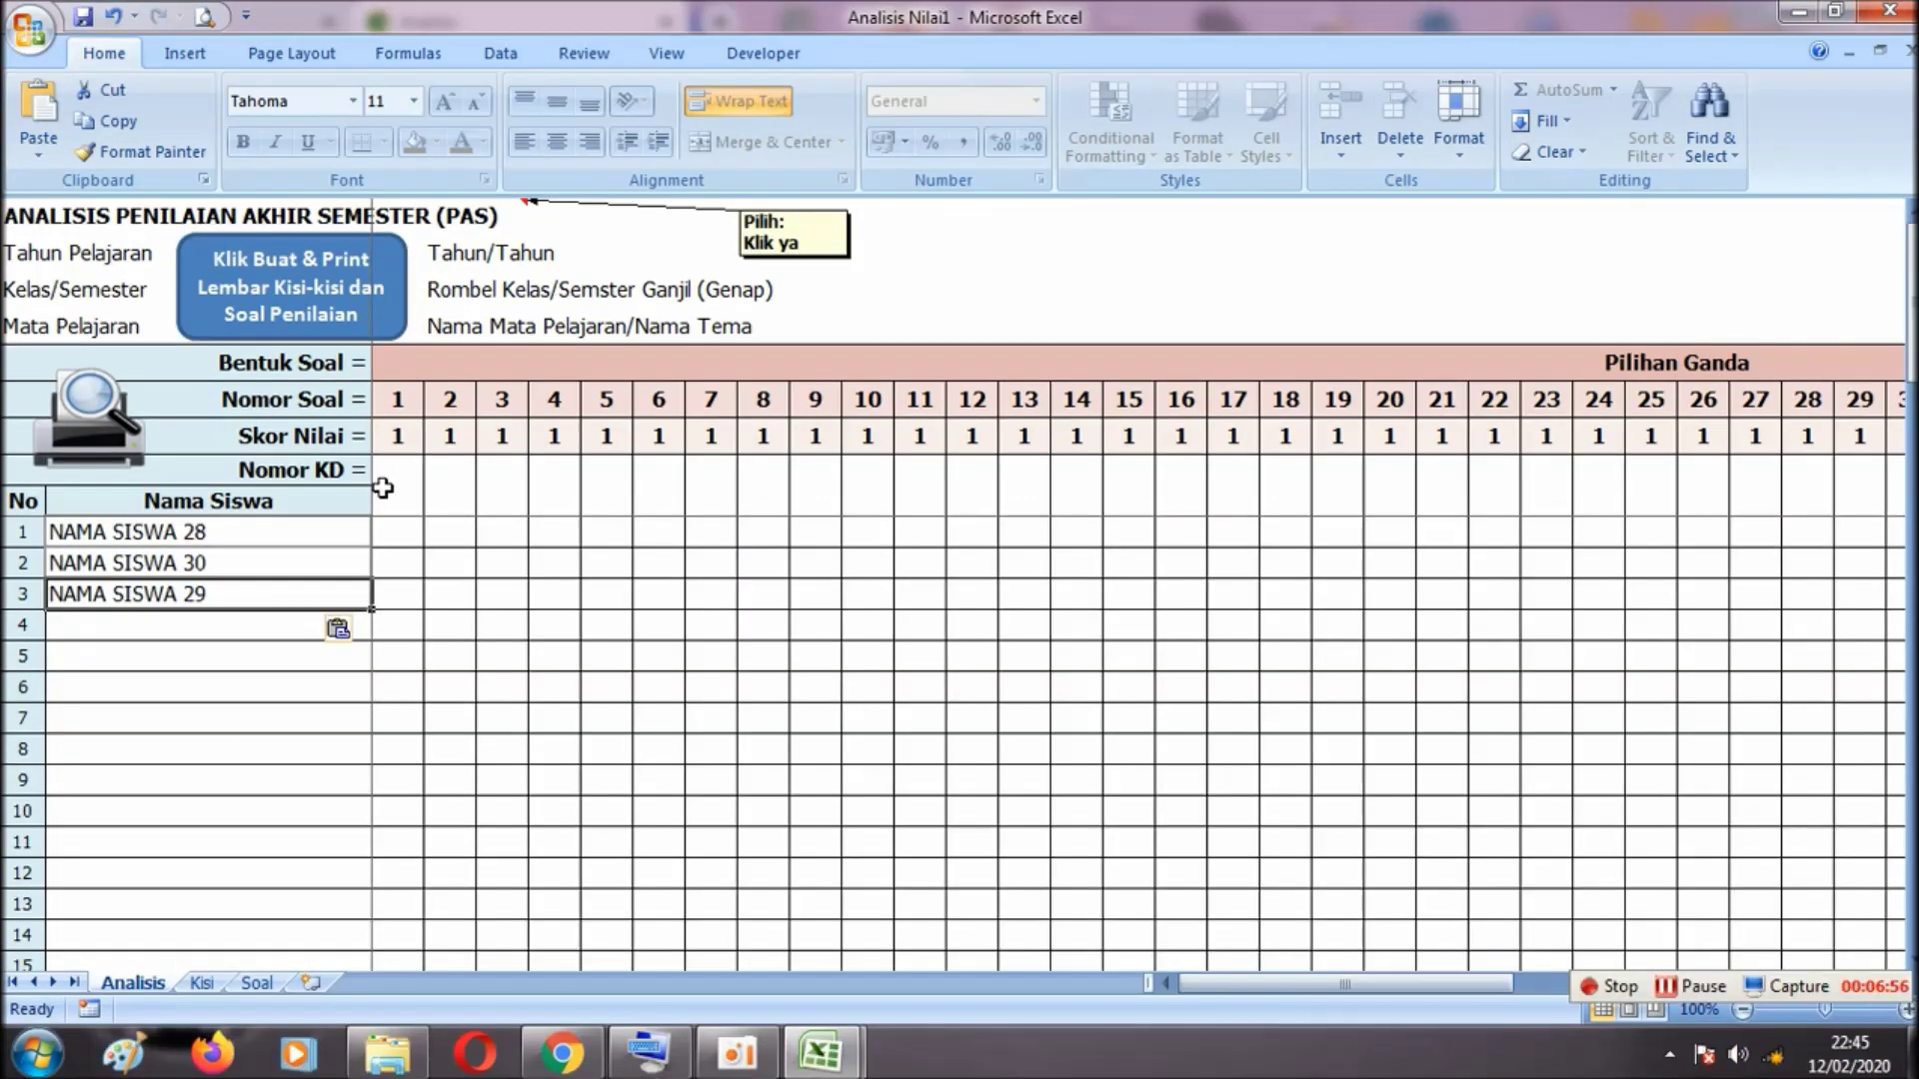
# Examine the Nomor KD row of the Analisis sheet and the input hint on its first question cell
pyautogui.click(383, 488)
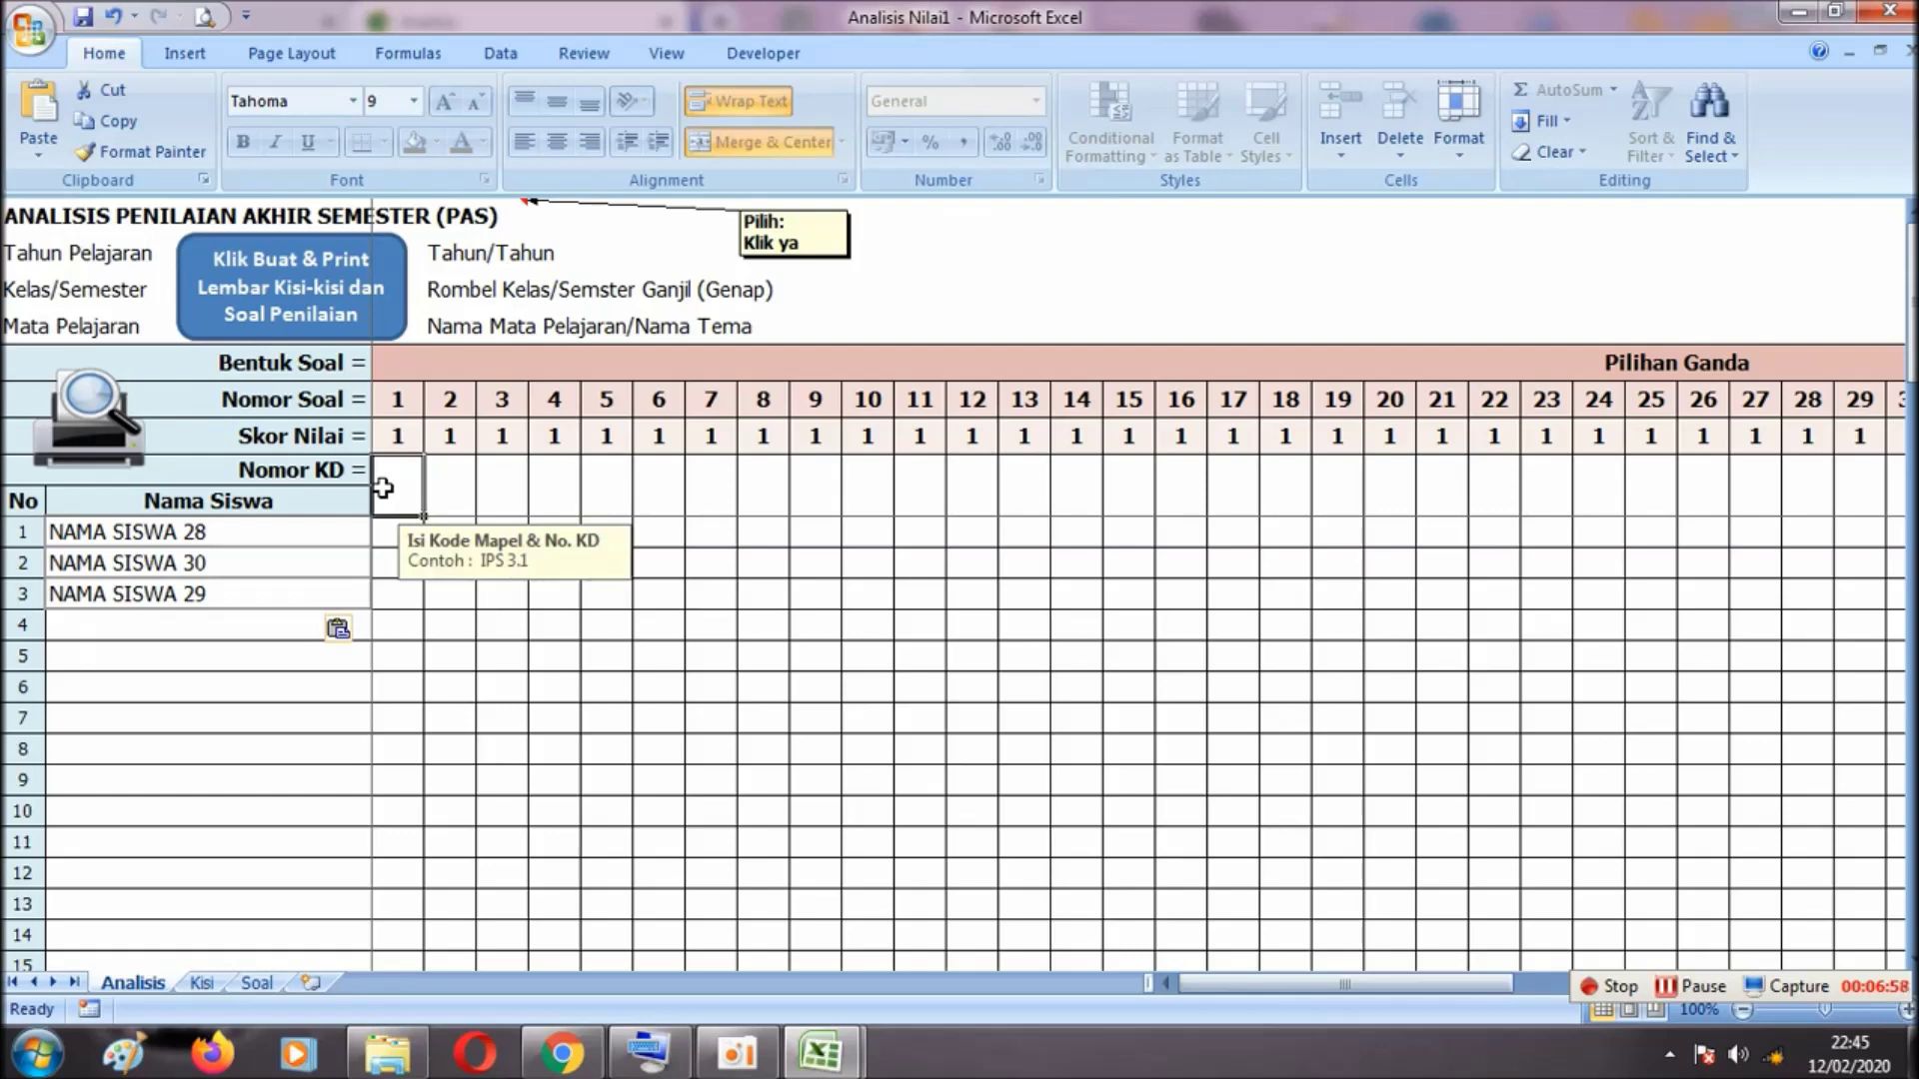
pyautogui.click(362, 478)
pyautogui.click(399, 488)
pyautogui.click(340, 475)
pyautogui.click(421, 500)
# Examine the Bentuk Soal row across the Pilihan Ganda, Isian and Uraian sections with their question numbers and scores
pyautogui.click(322, 358)
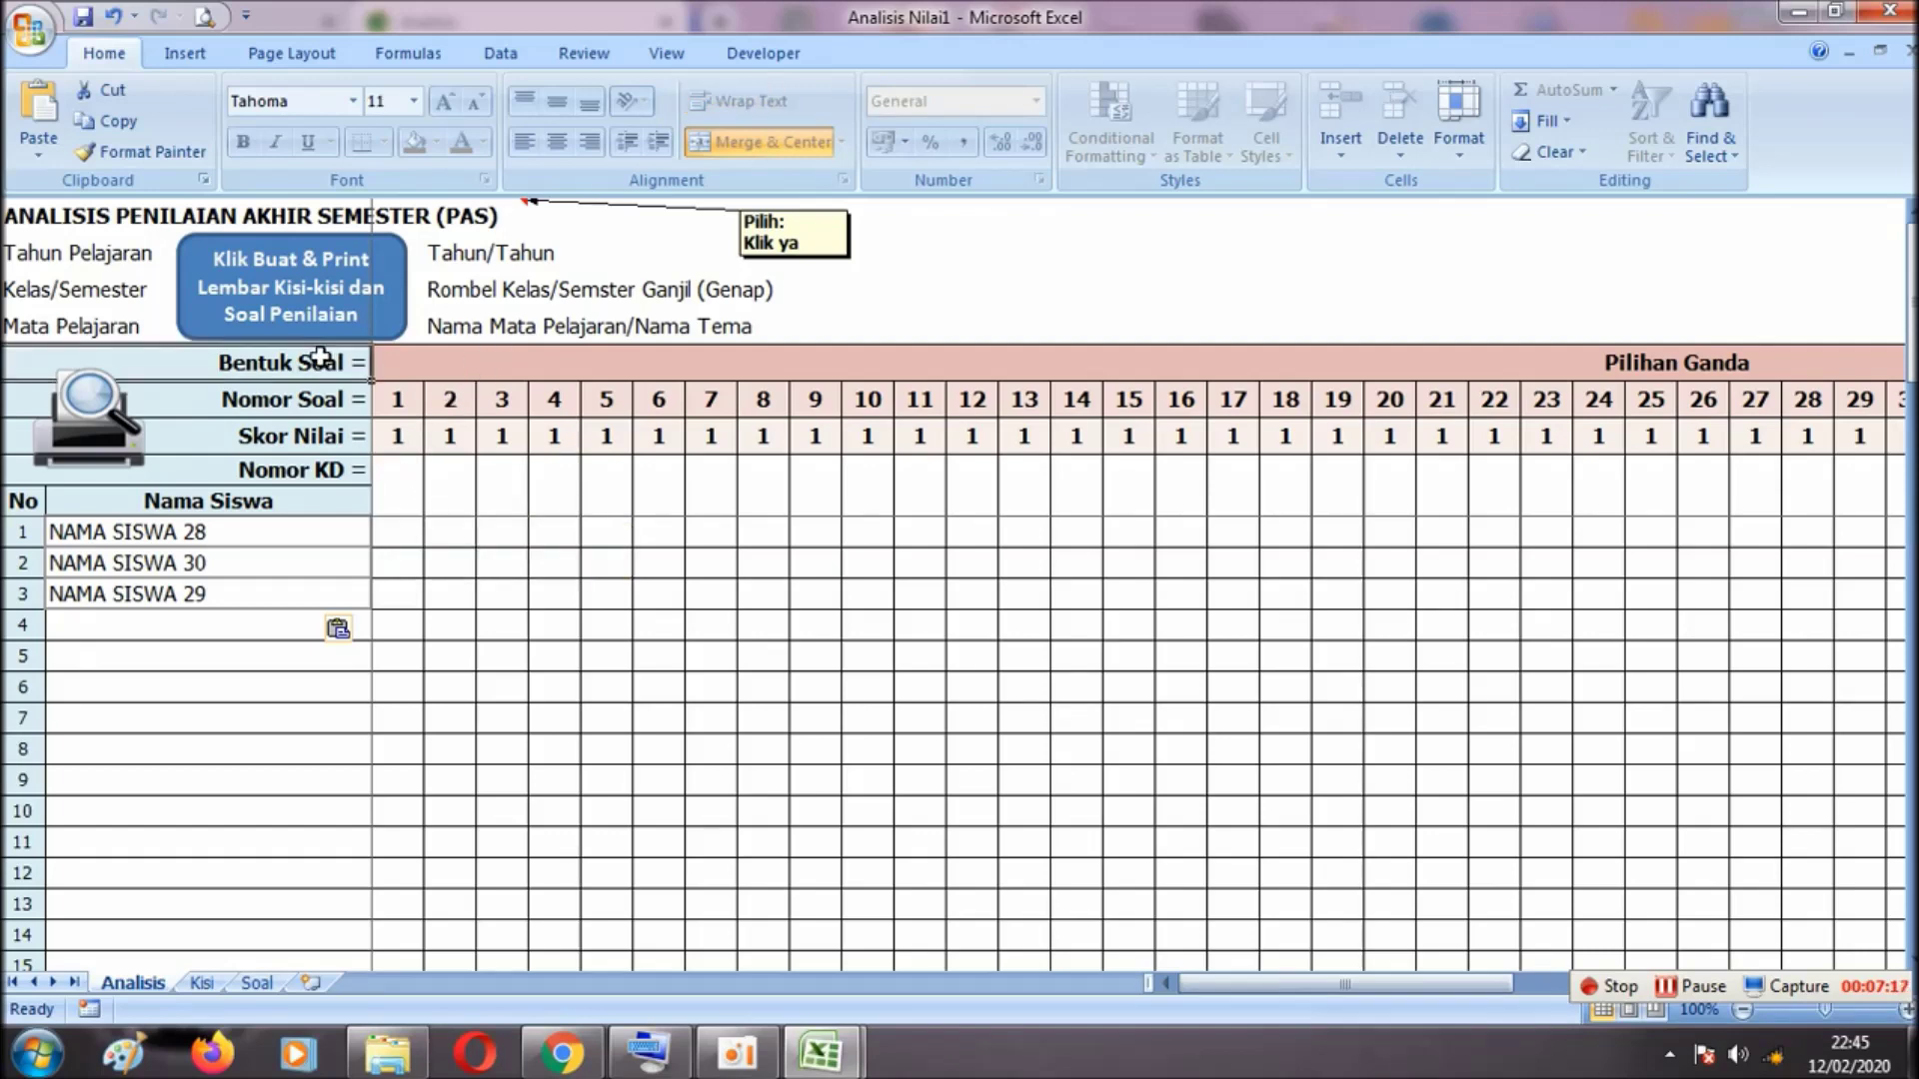
pyautogui.click(413, 362)
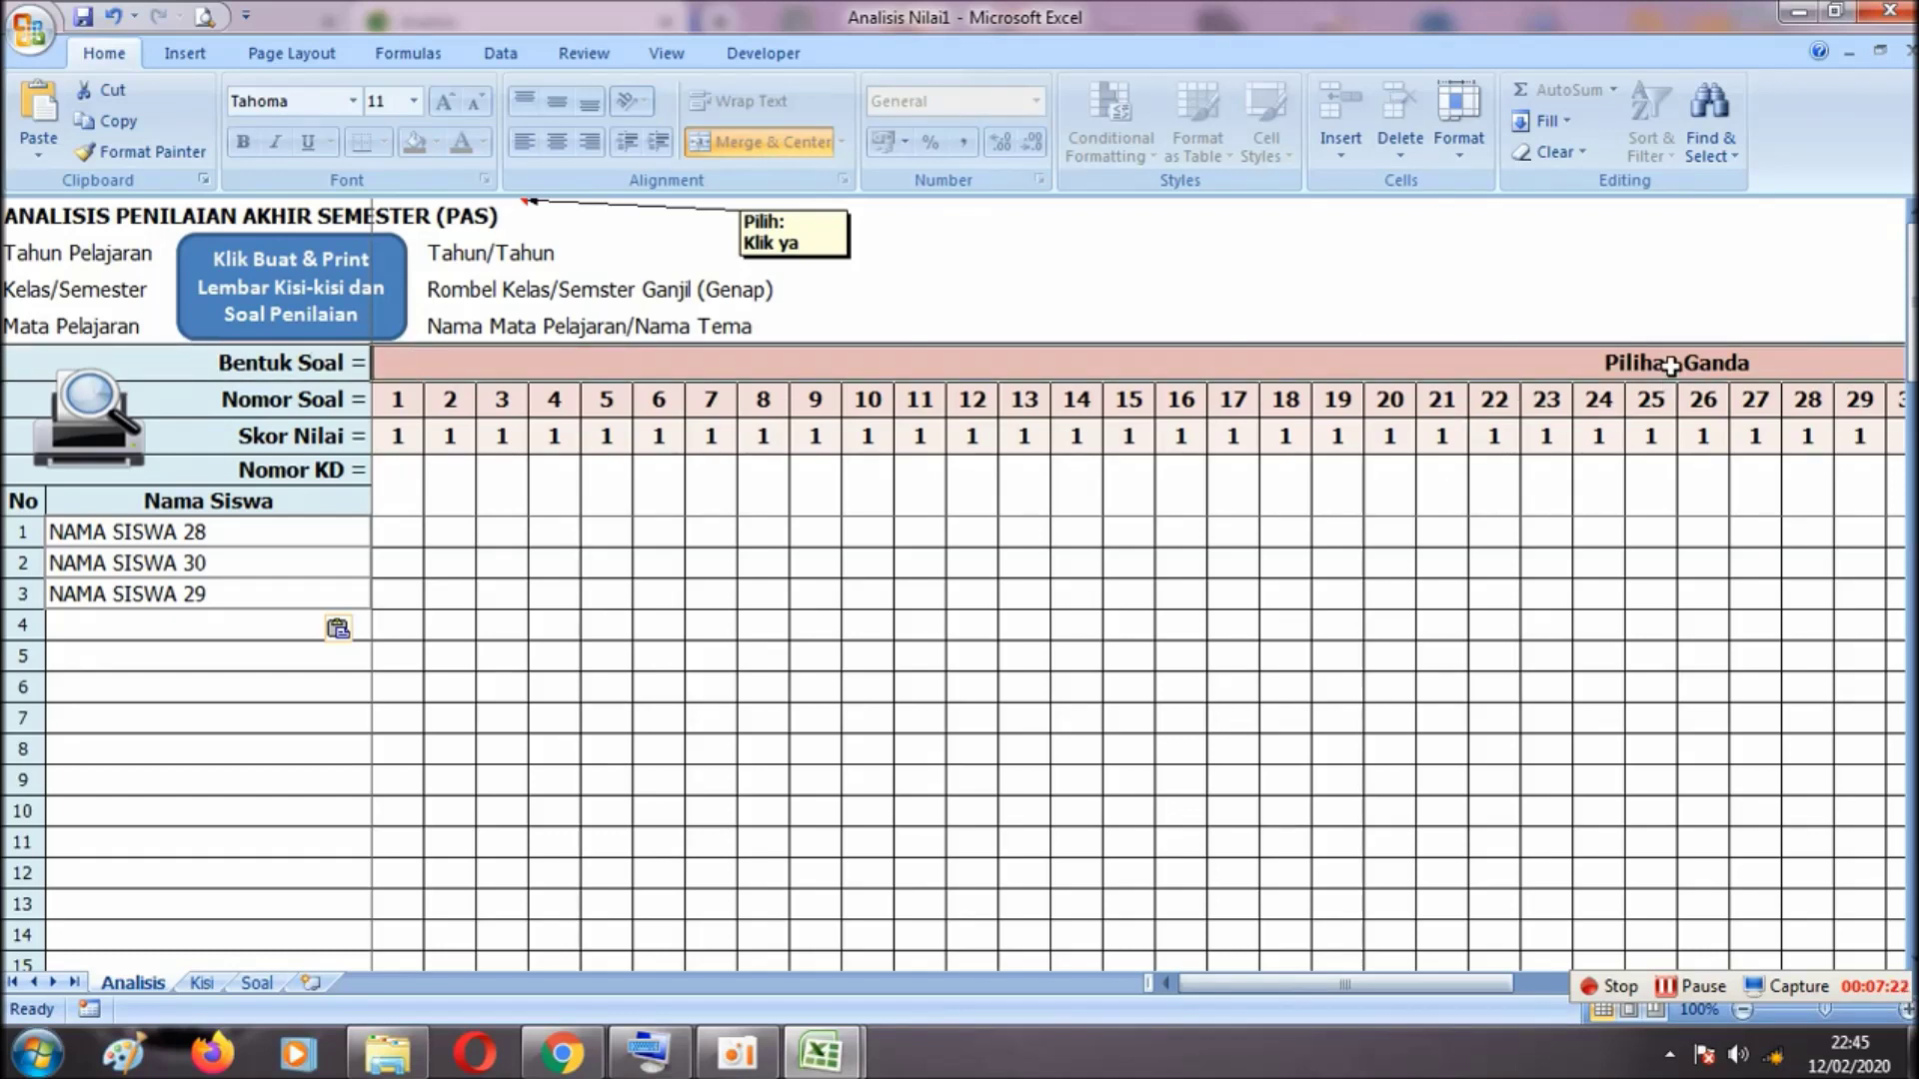
pyautogui.moveTo(1489, 985); pyautogui.dragTo(1641, 988)
pyautogui.click(1384, 368)
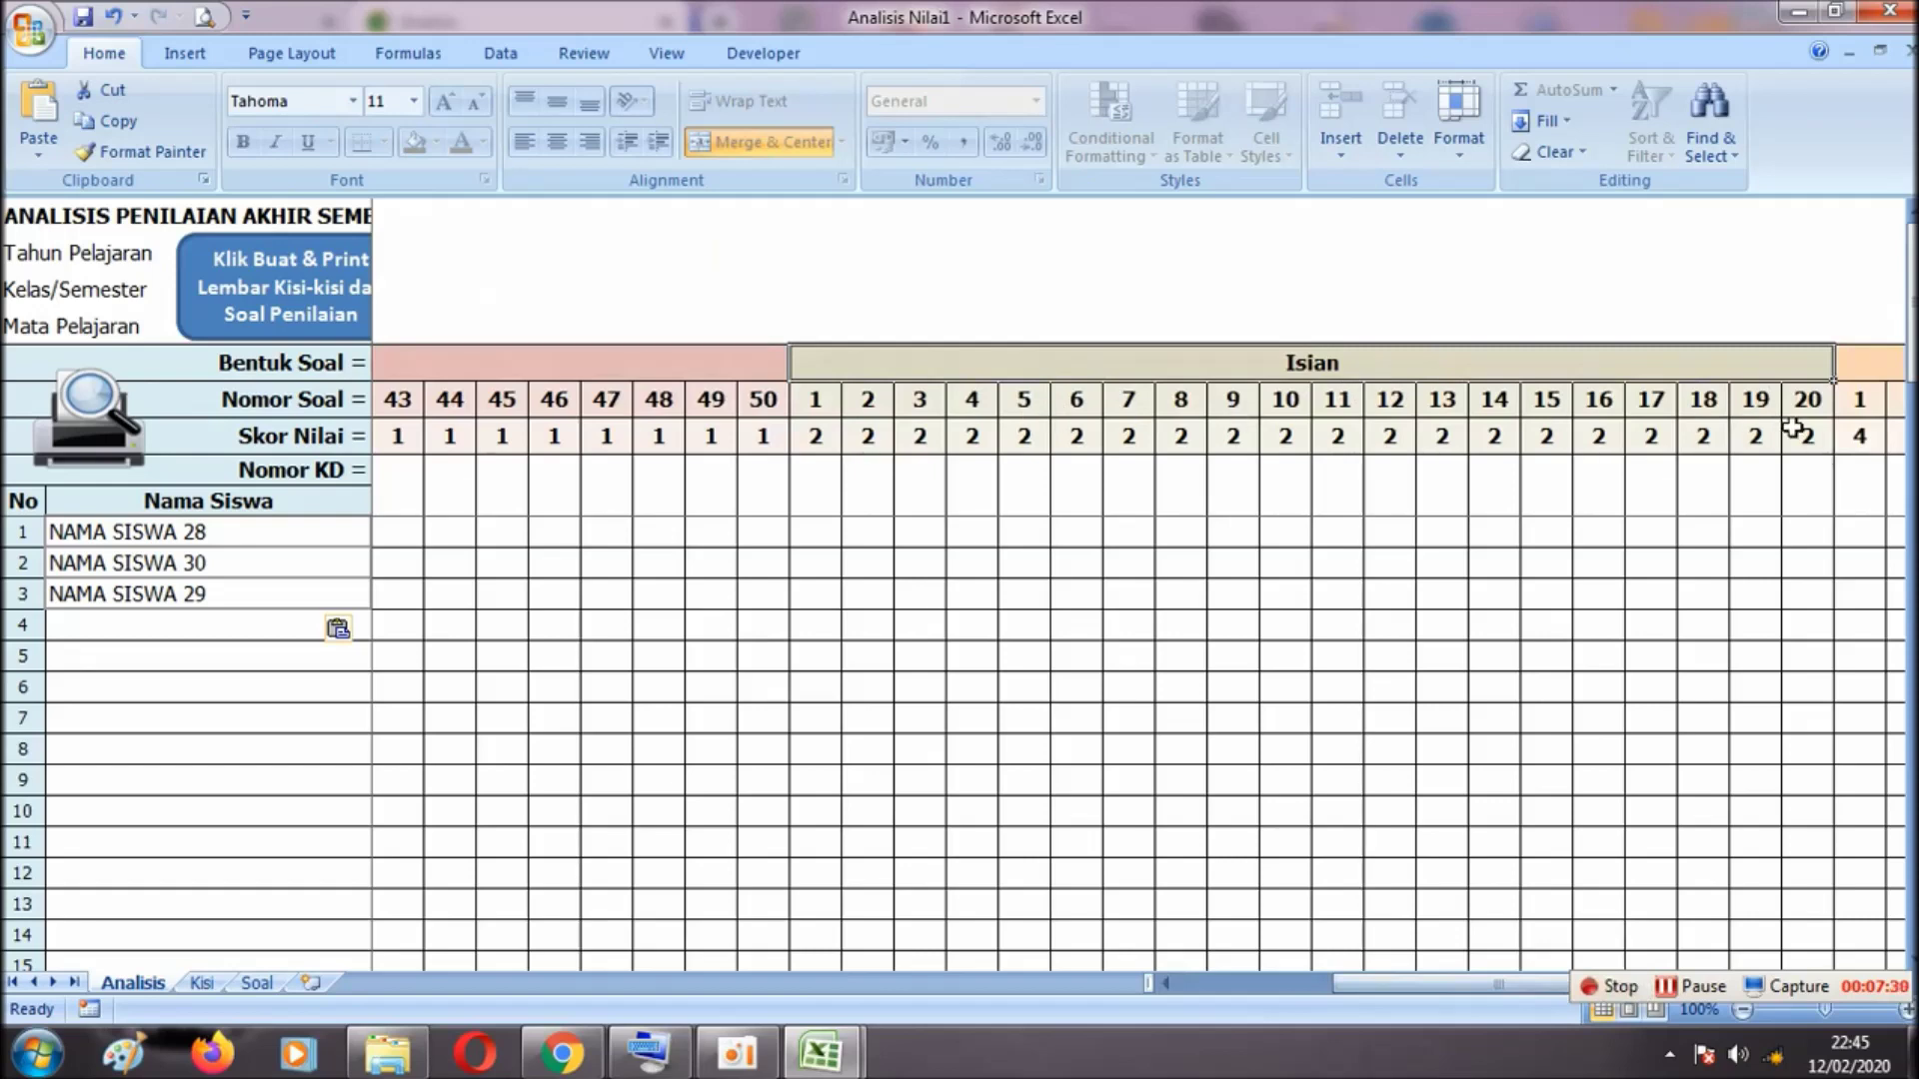
pyautogui.click(762, 404)
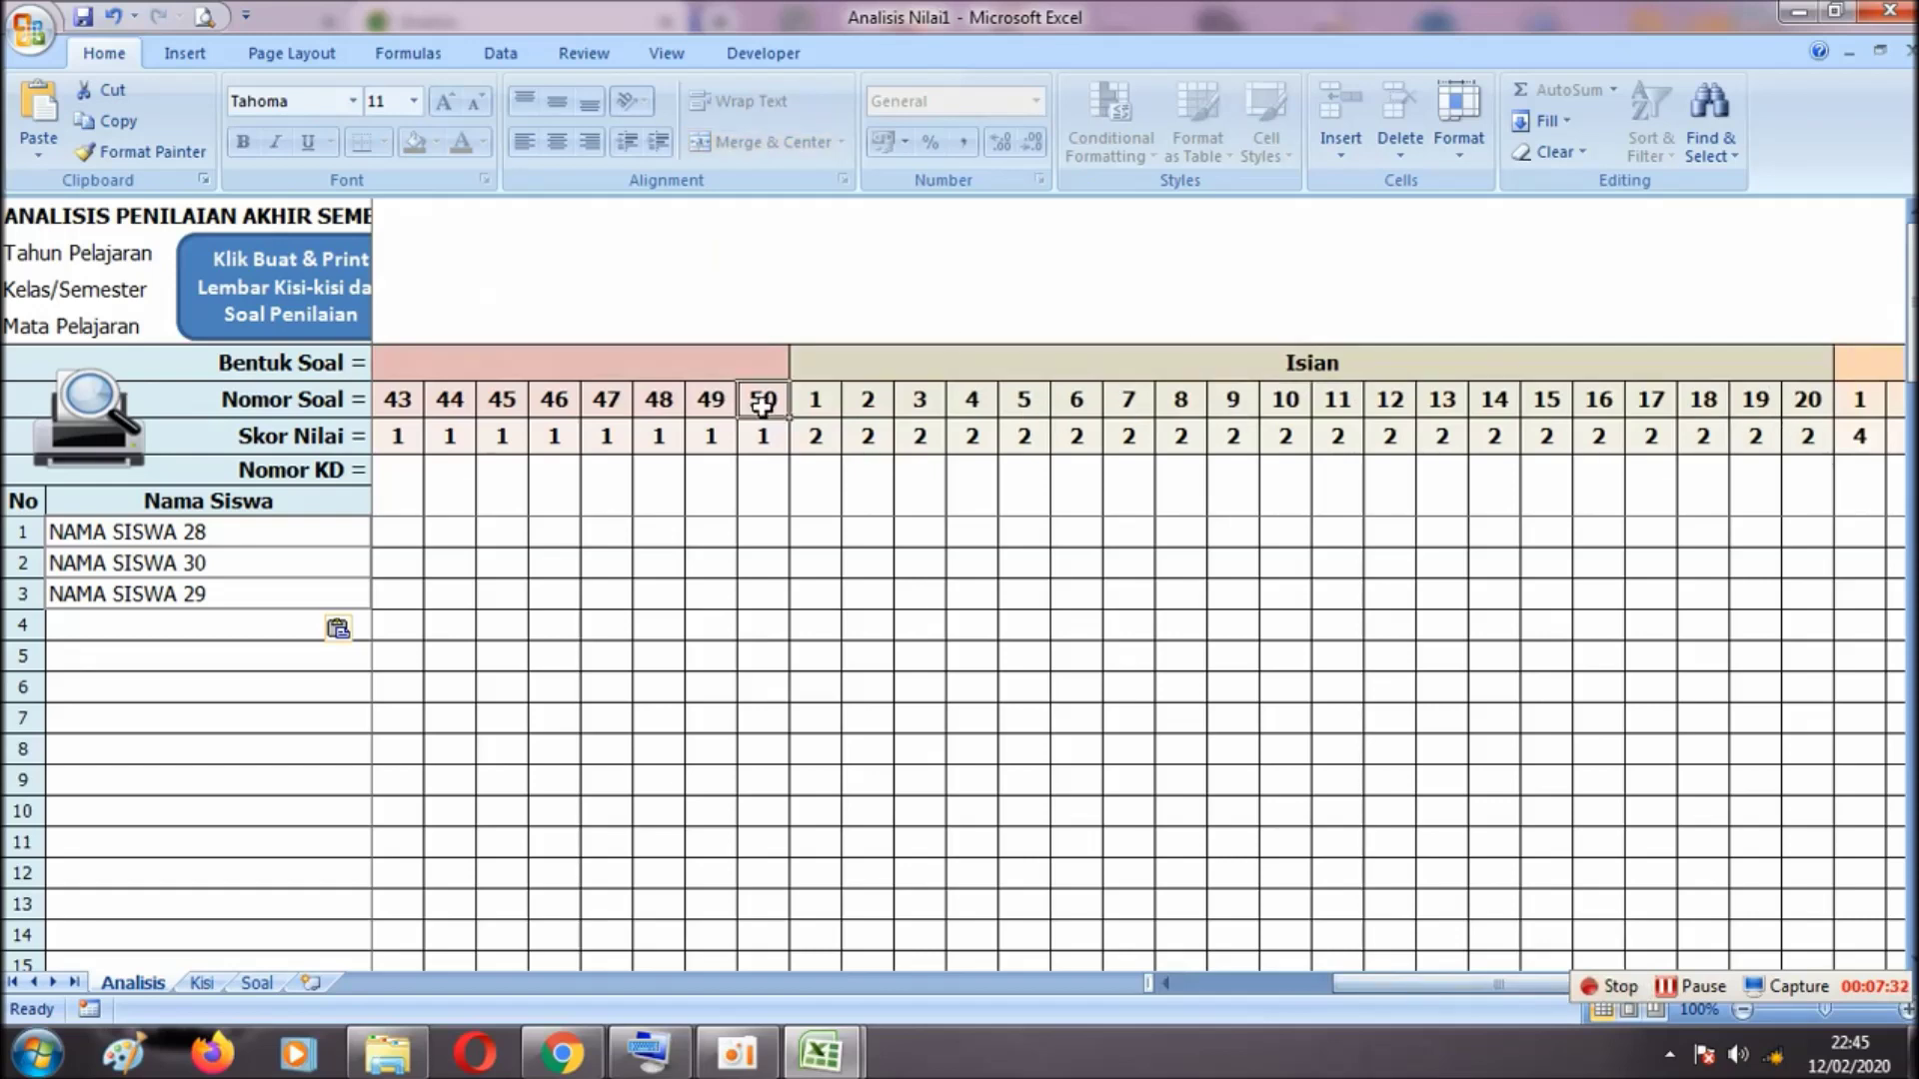
pyautogui.moveTo(1389, 984); pyautogui.dragTo(1473, 985)
pyautogui.click(1137, 375)
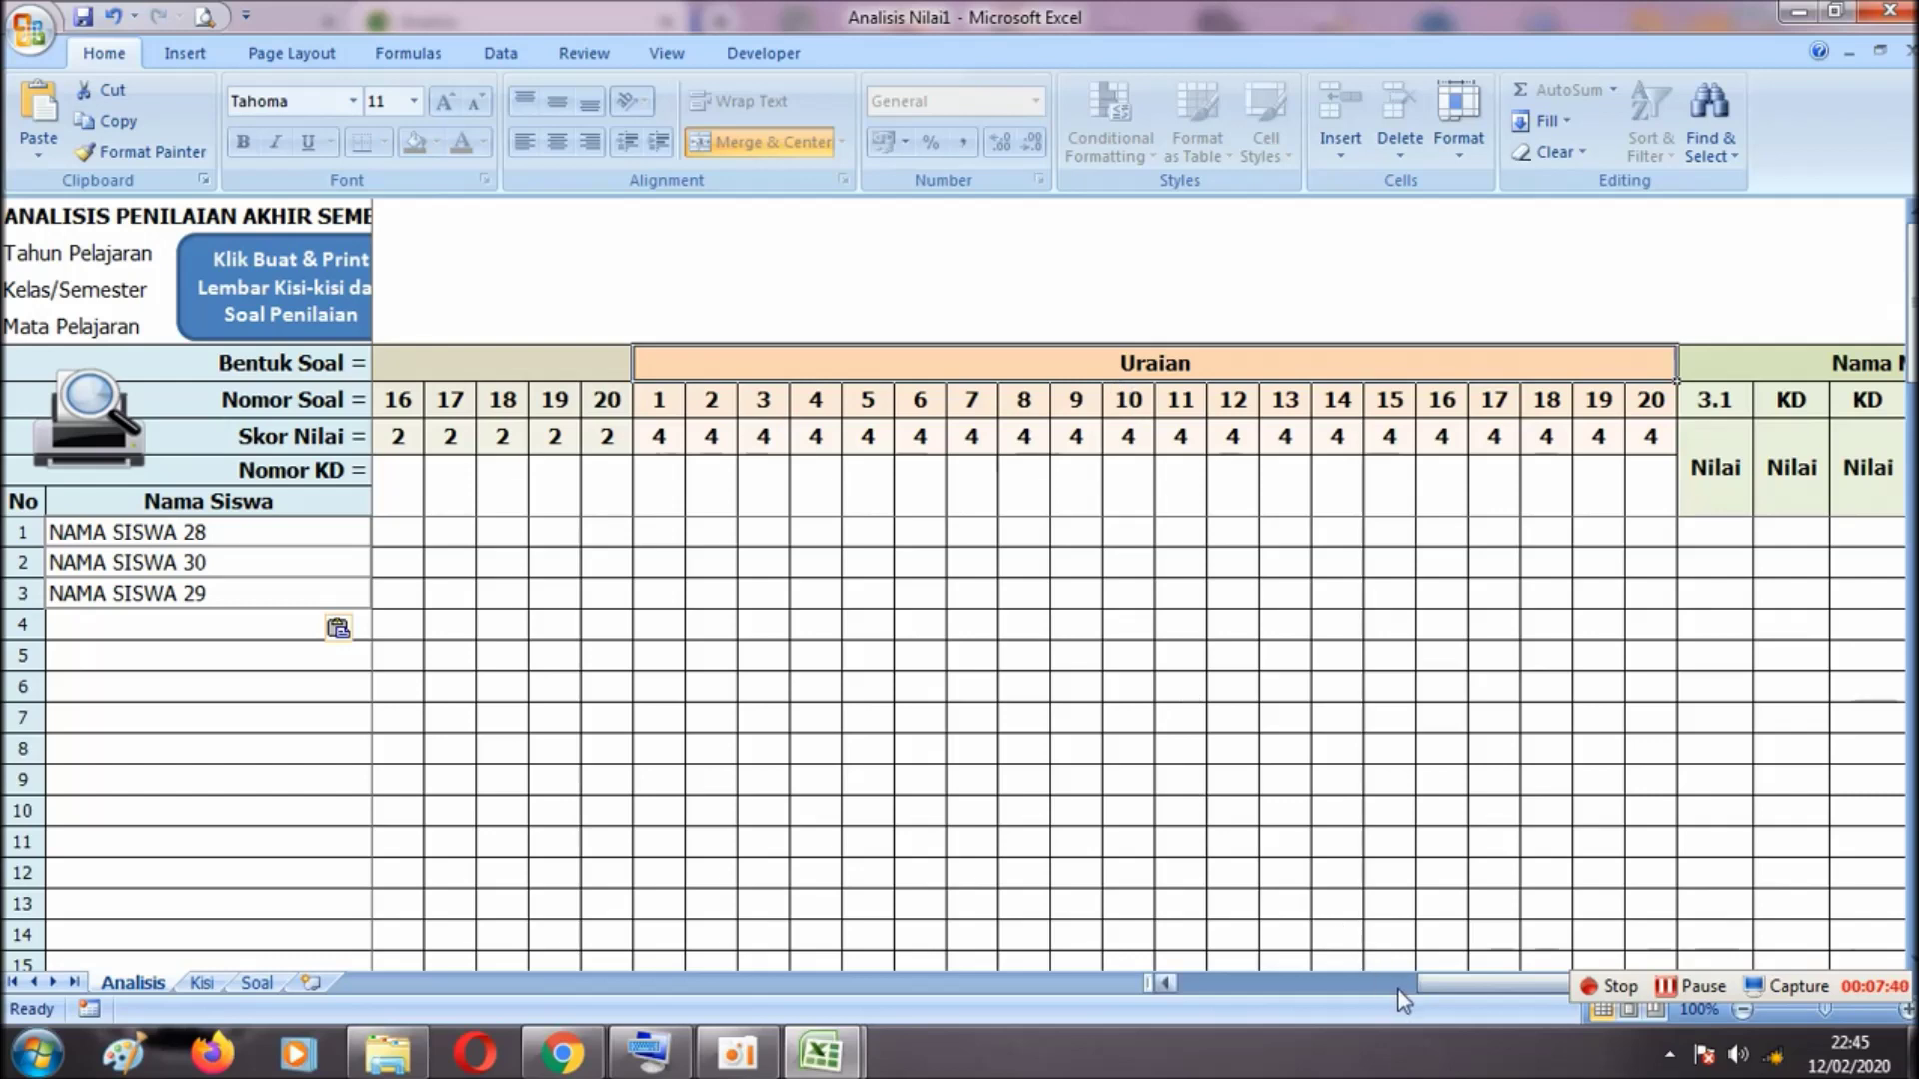
# Examine the KD score columns for Nama Mapel 1, Nama Mapel 2 and Nama Mapel 3 beyond the Uraian section
pyautogui.moveTo(1425, 988); pyautogui.dragTo(1481, 1000)
pyautogui.click(1267, 374)
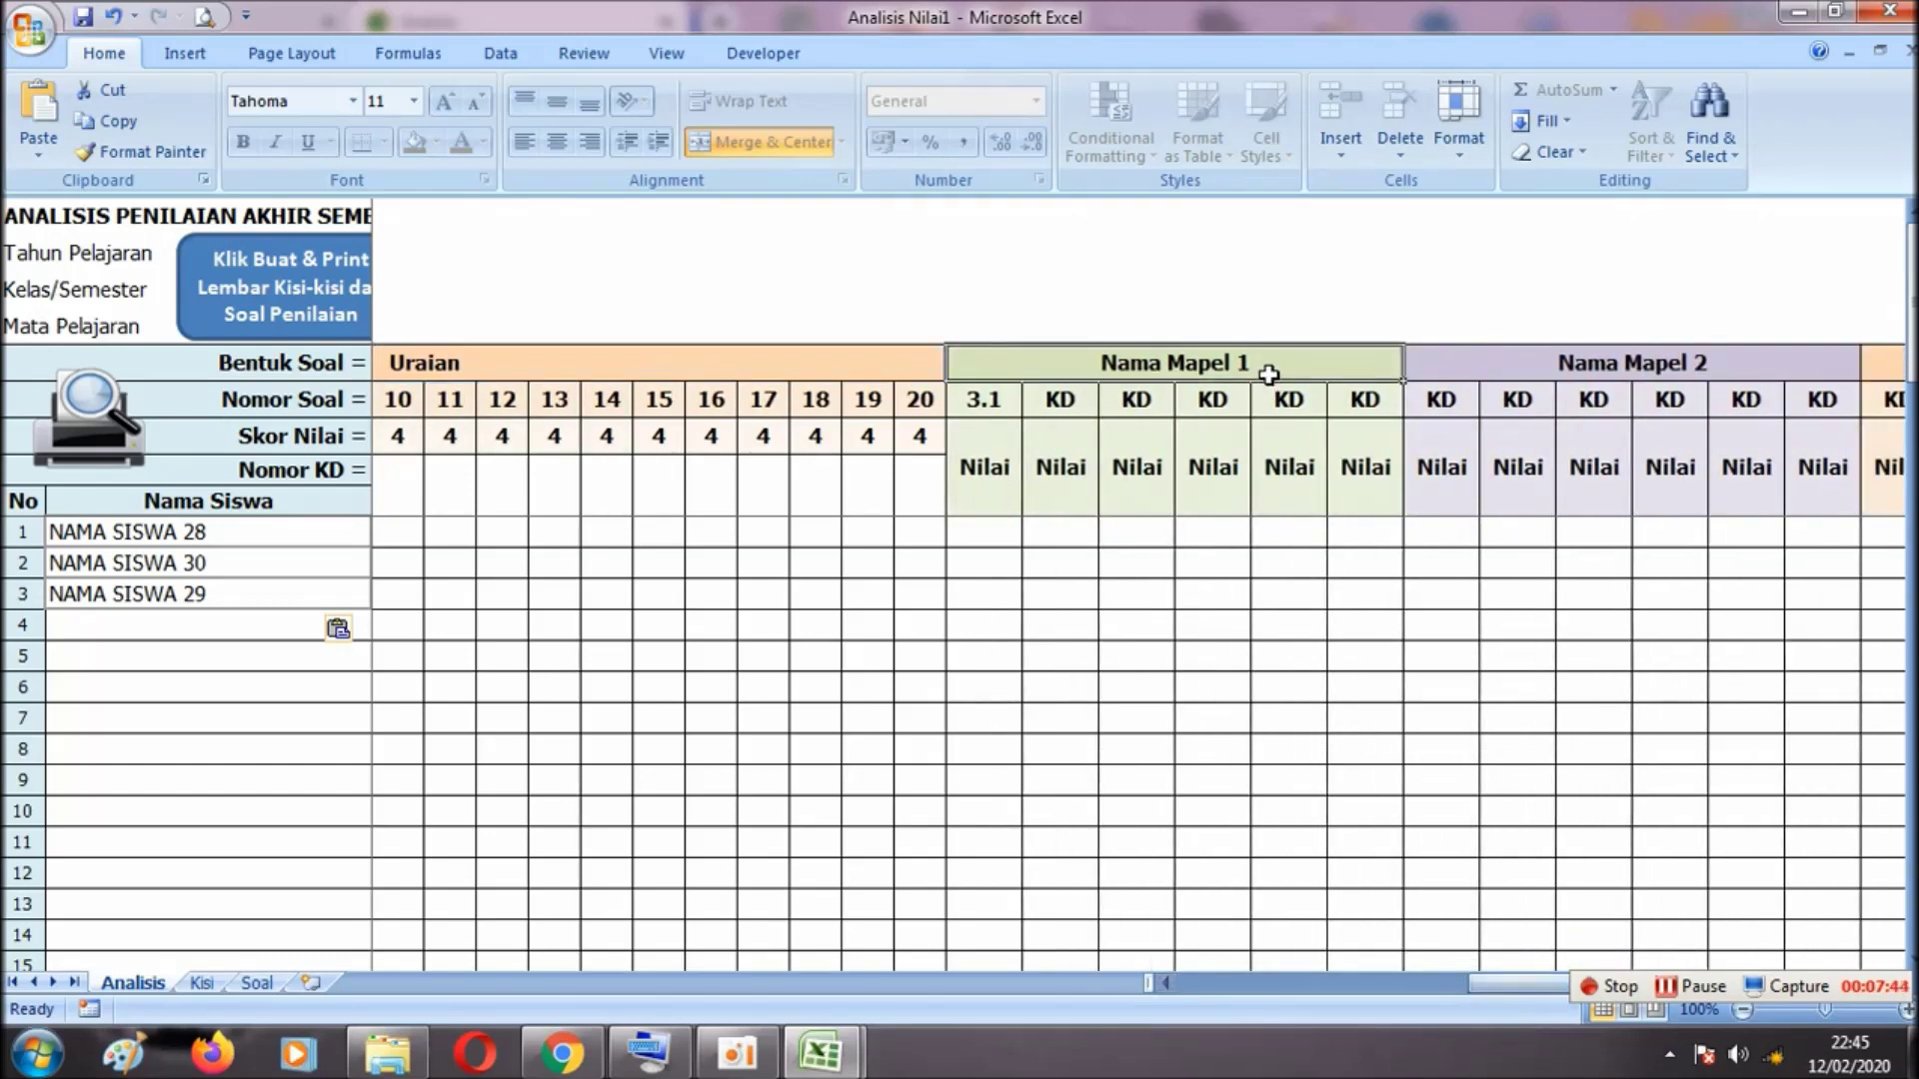
pyautogui.click(1533, 375)
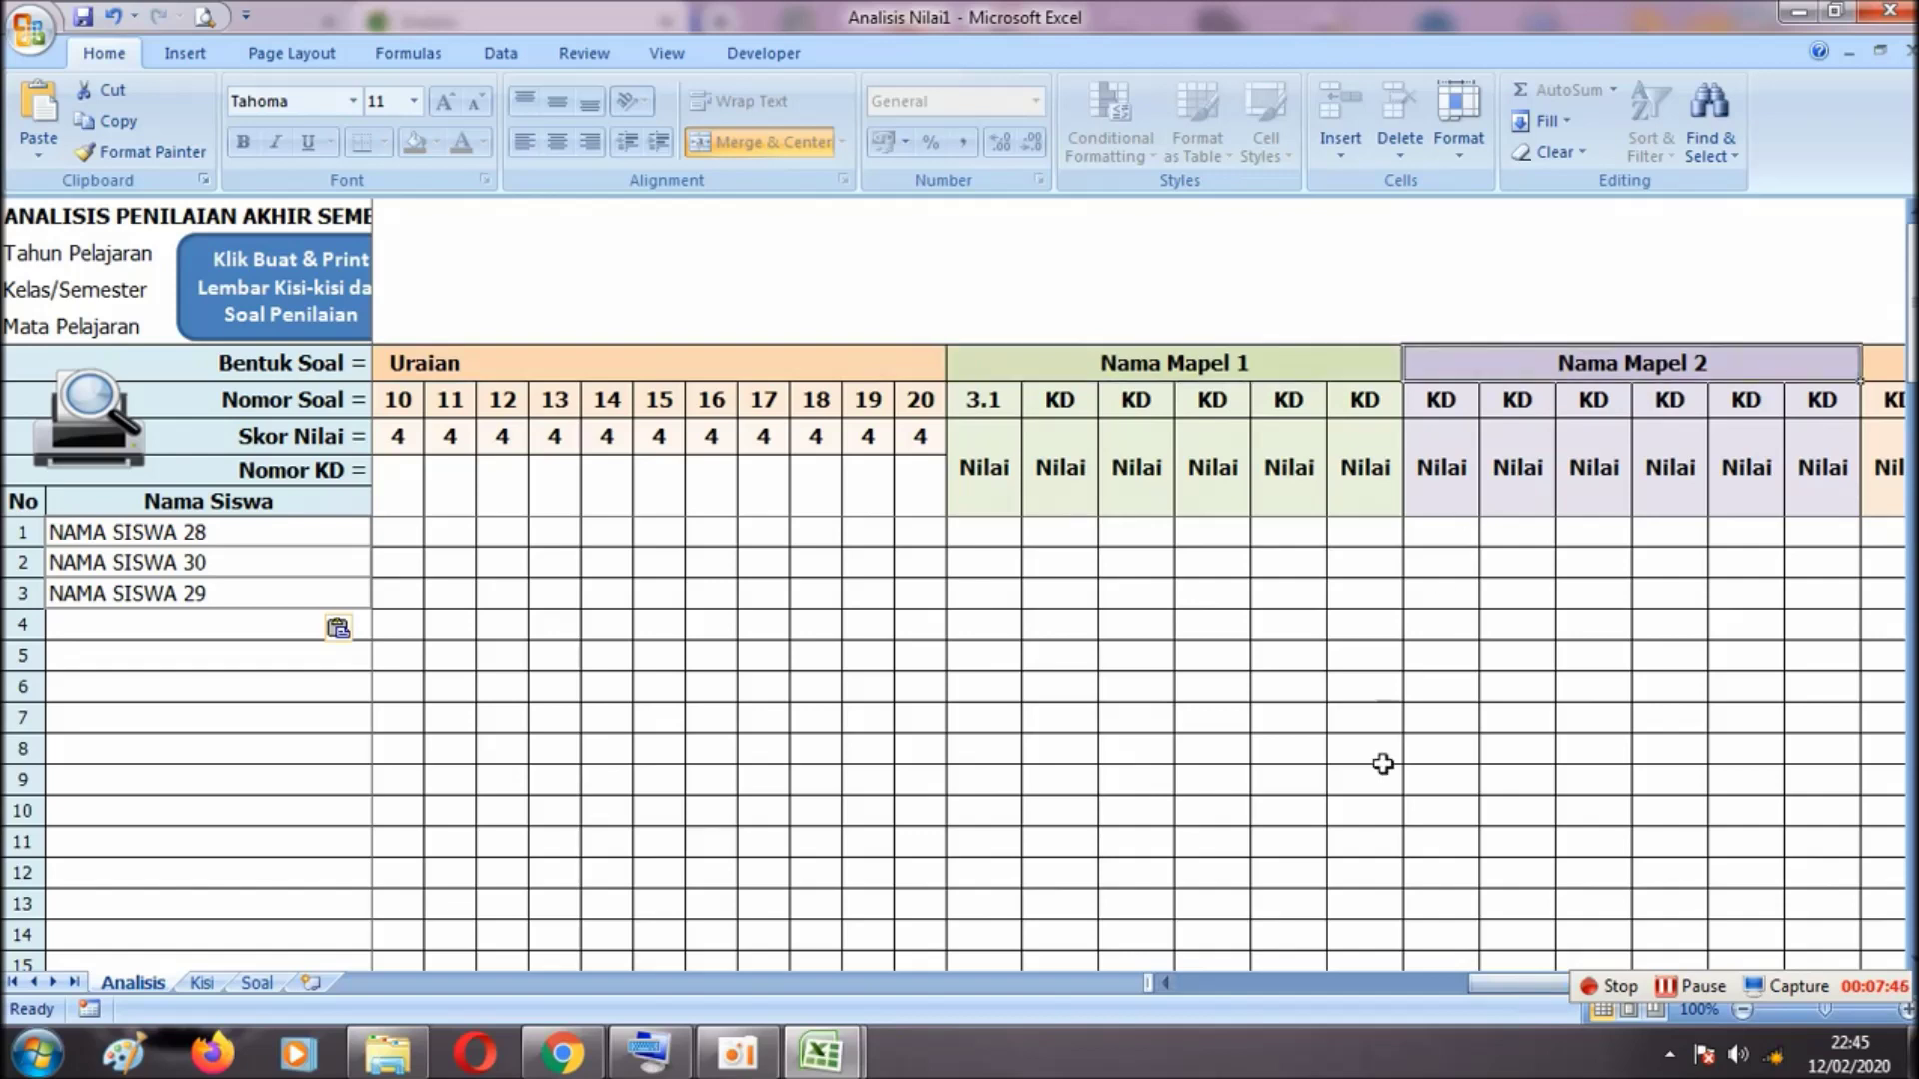
pyautogui.moveTo(1478, 985)
pyautogui.mouseDown()
pyautogui.moveTo(1539, 992)
pyautogui.moveTo(1489, 993)
pyautogui.mouseUp()
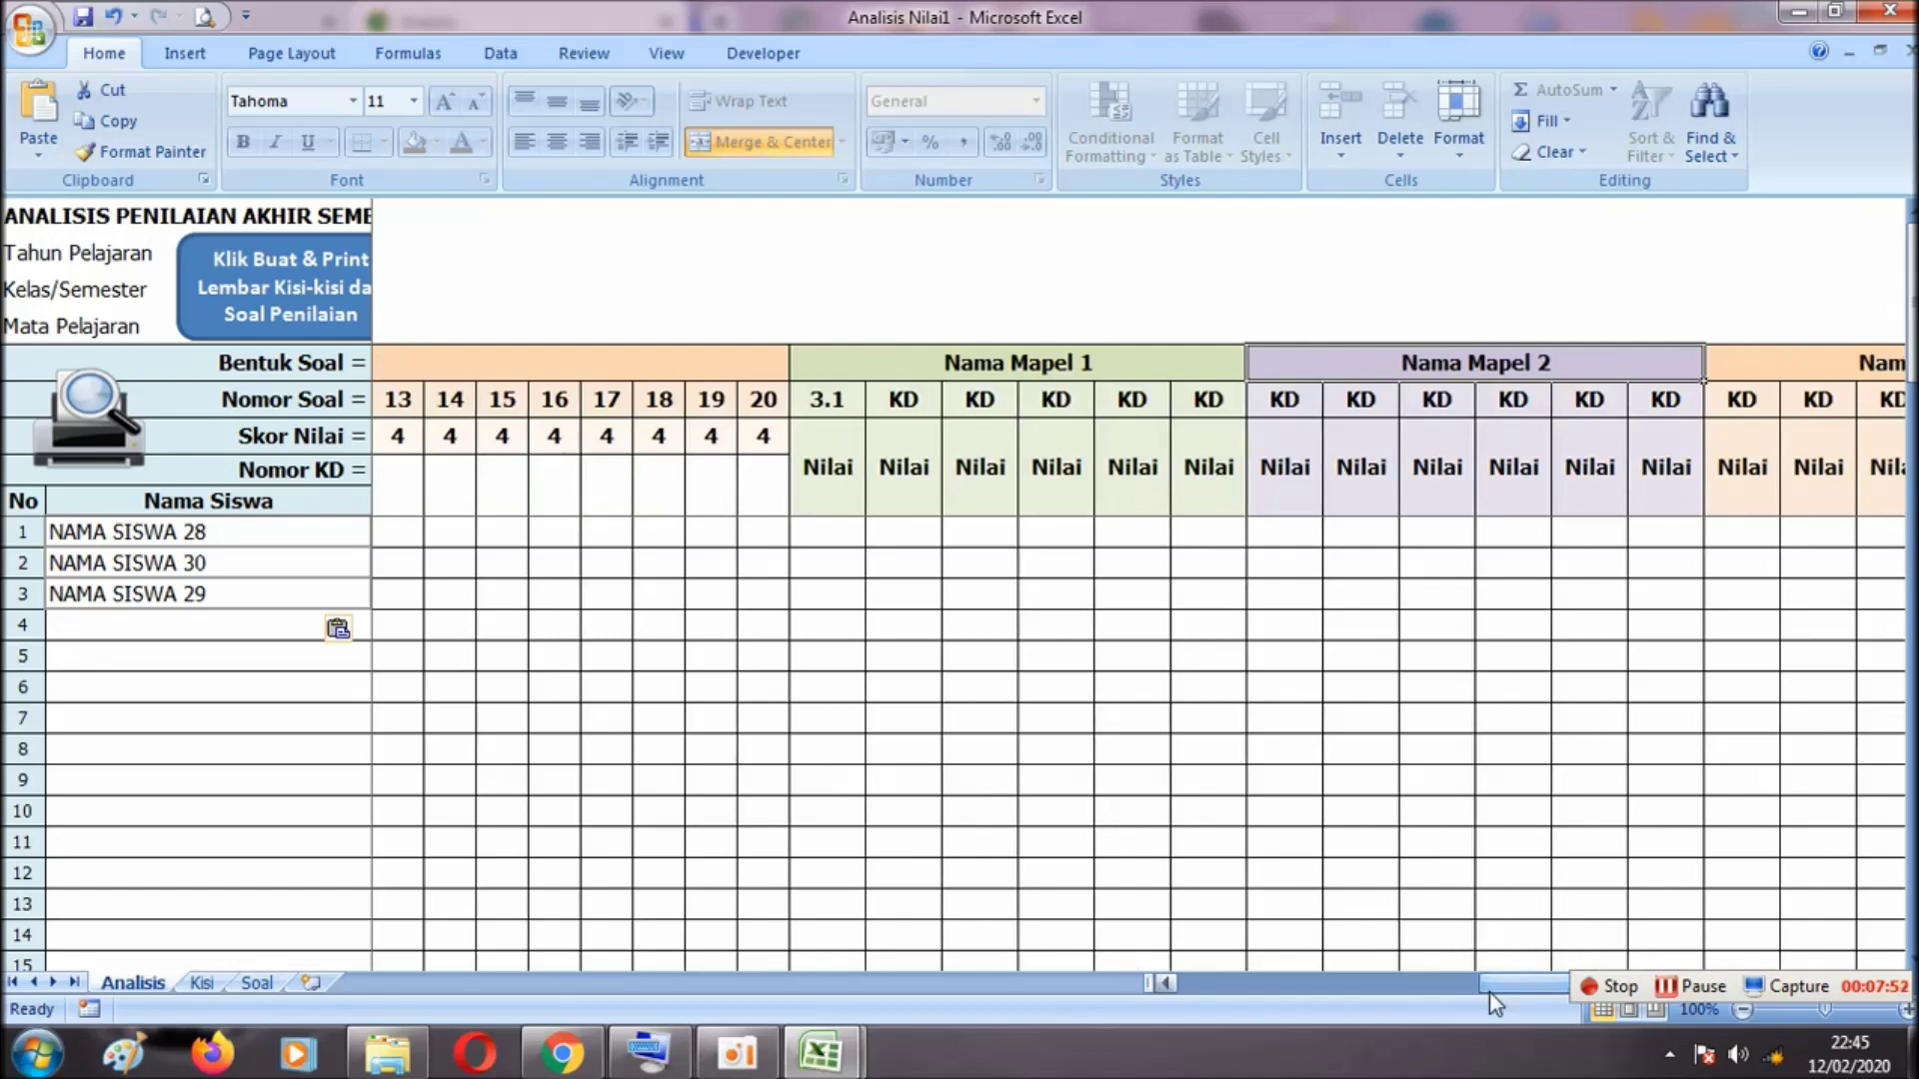
pyautogui.moveTo(1491, 993); pyautogui.dragTo(1503, 997)
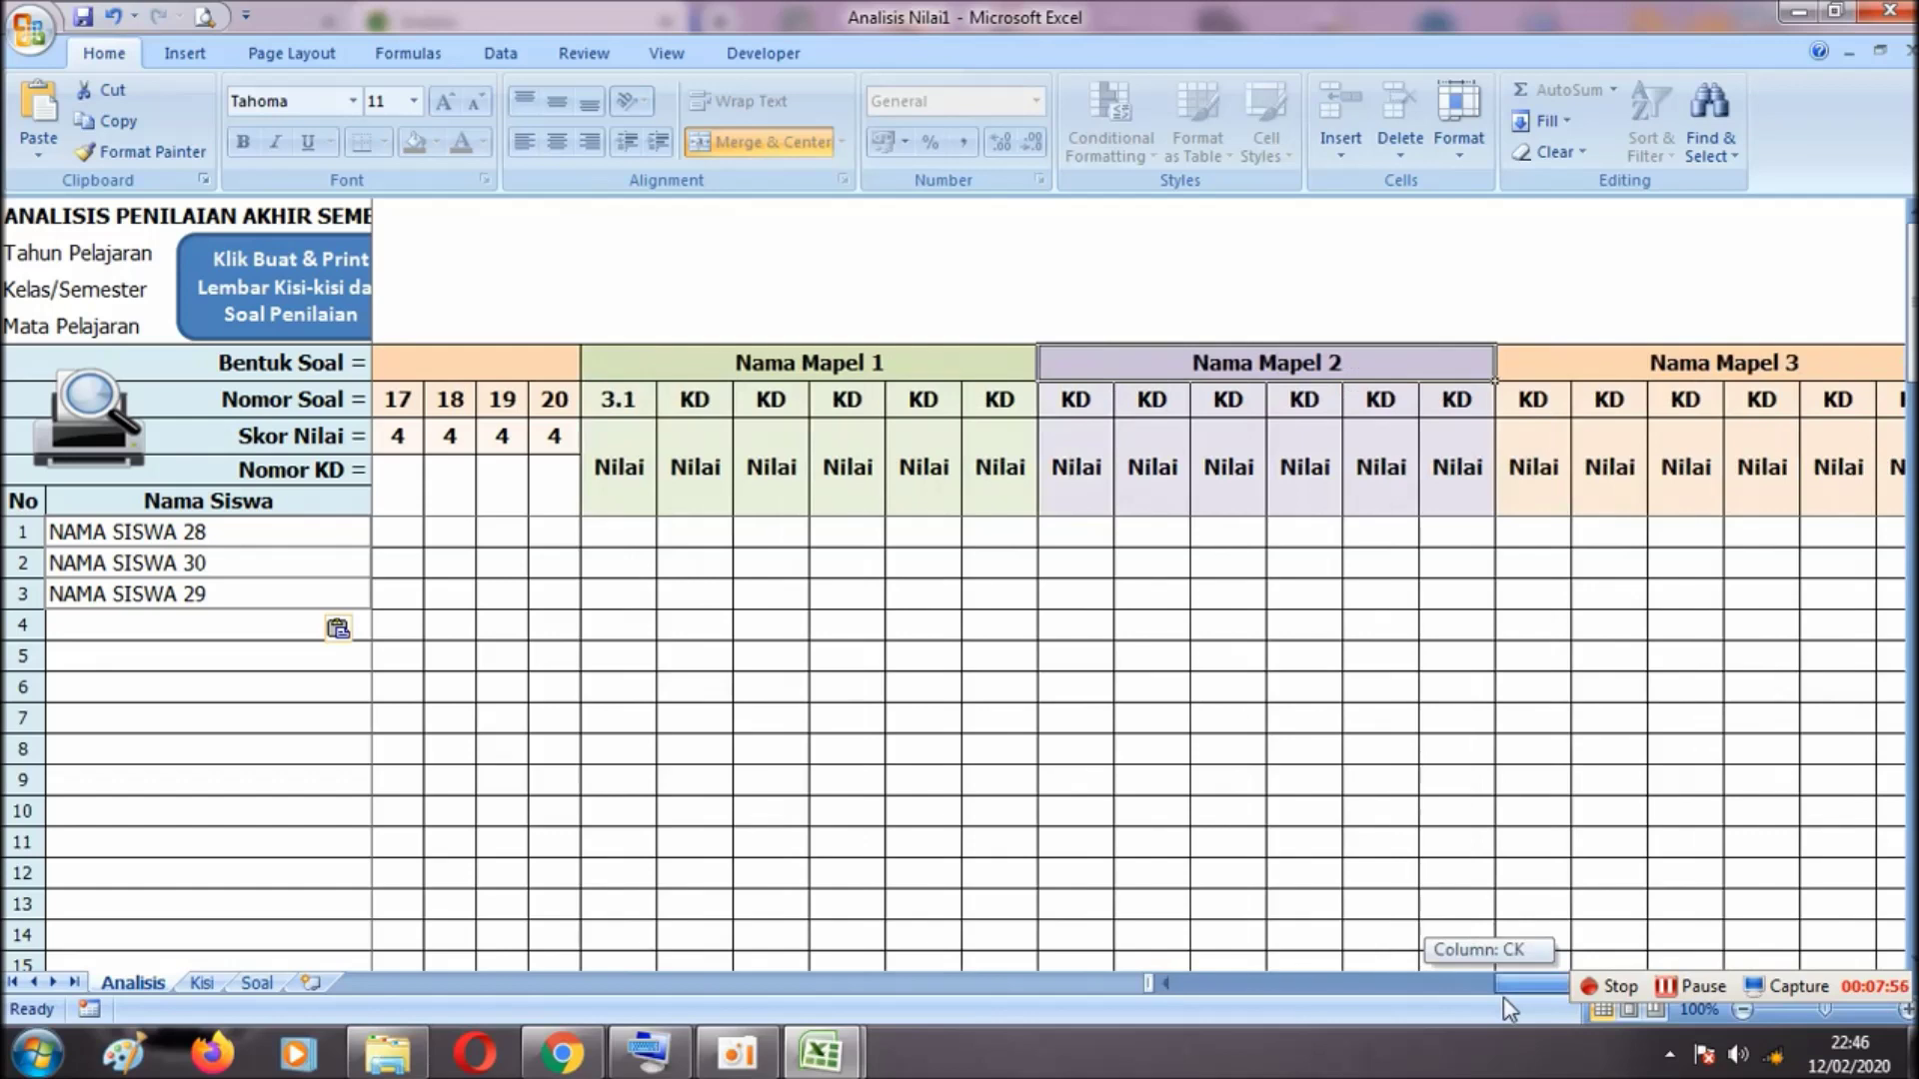
pyautogui.moveTo(1503, 997)
pyautogui.mouseDown()
pyautogui.moveTo(1519, 998)
pyautogui.moveTo(1502, 1001)
pyautogui.mouseUp()
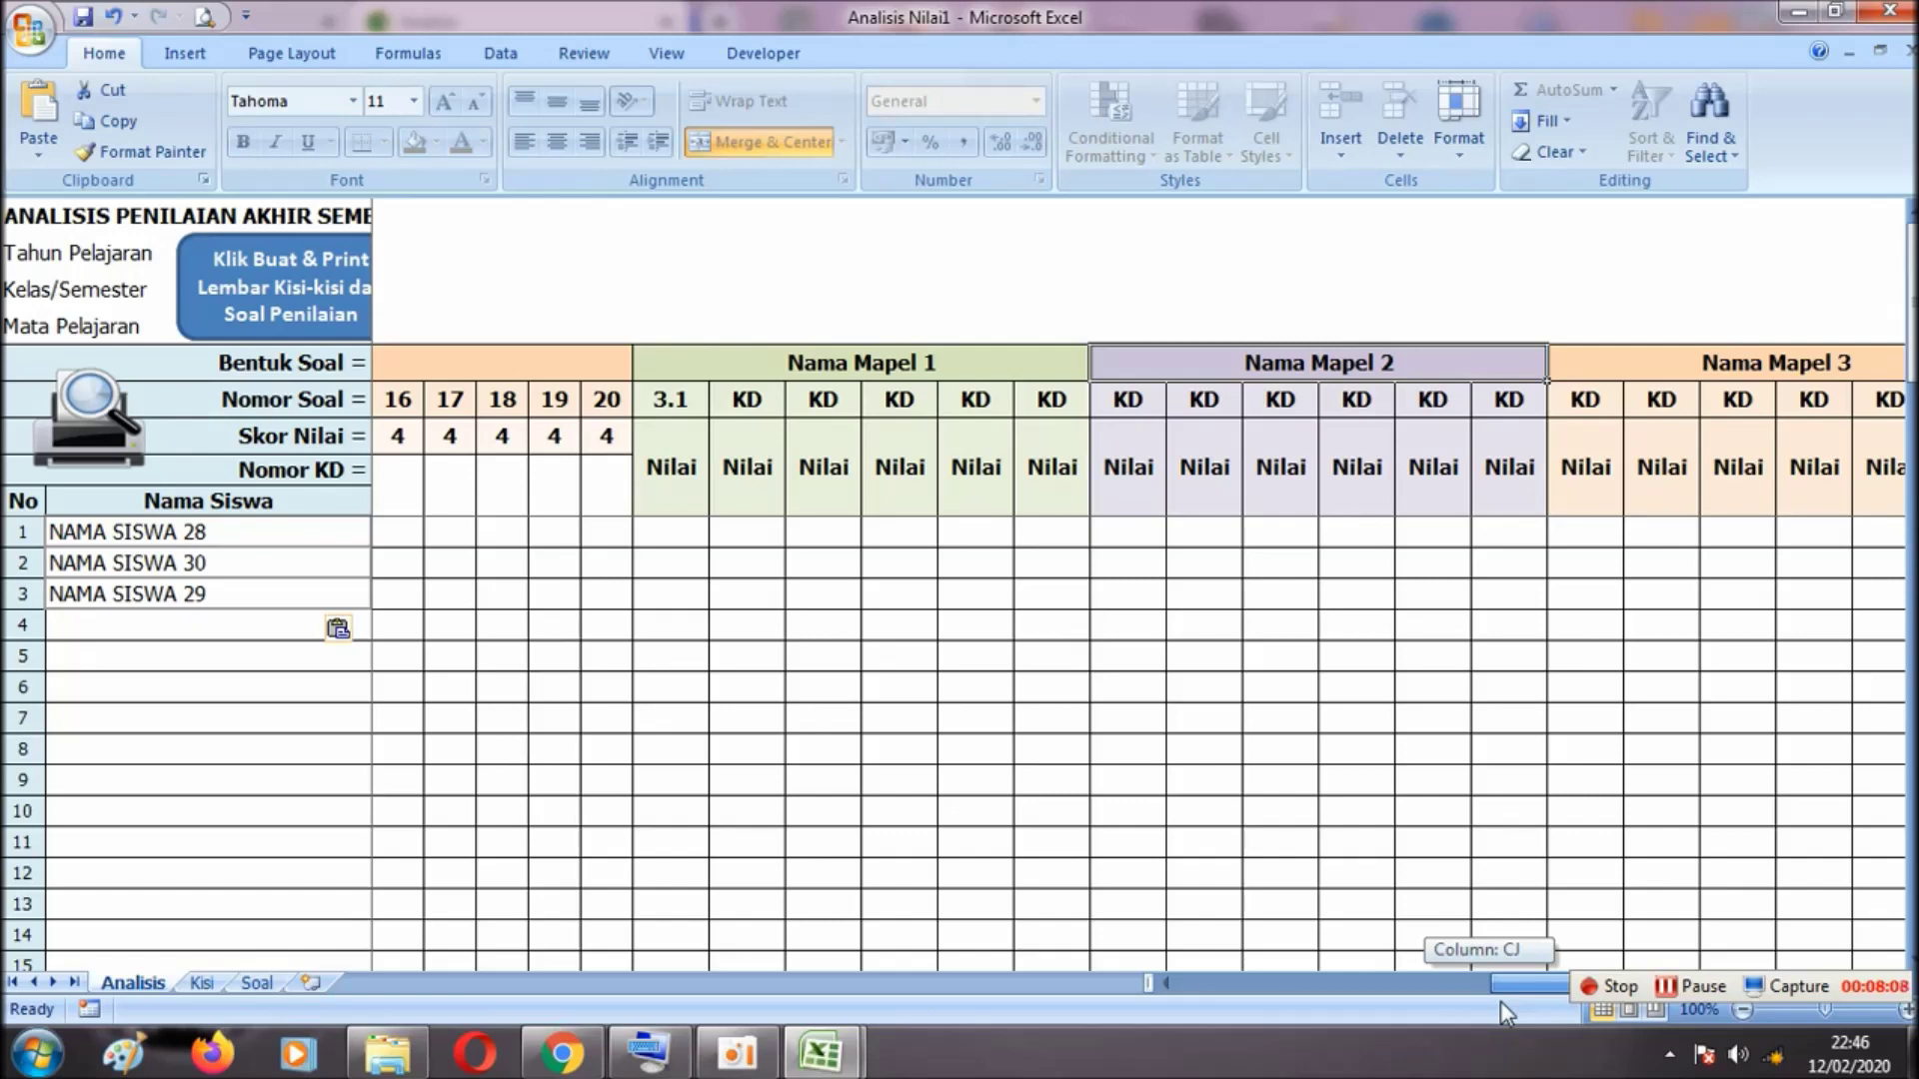
# Try the Penilaian Harian, Tengah Semester, Akhir Semester and Akhir Tahun options in turn for the Analisis sheet's title
pyautogui.moveTo(1502, 1002)
pyautogui.mouseDown()
pyautogui.moveTo(1551, 998)
pyautogui.moveTo(1451, 1002)
pyautogui.moveTo(1501, 990)
pyautogui.mouseUp()
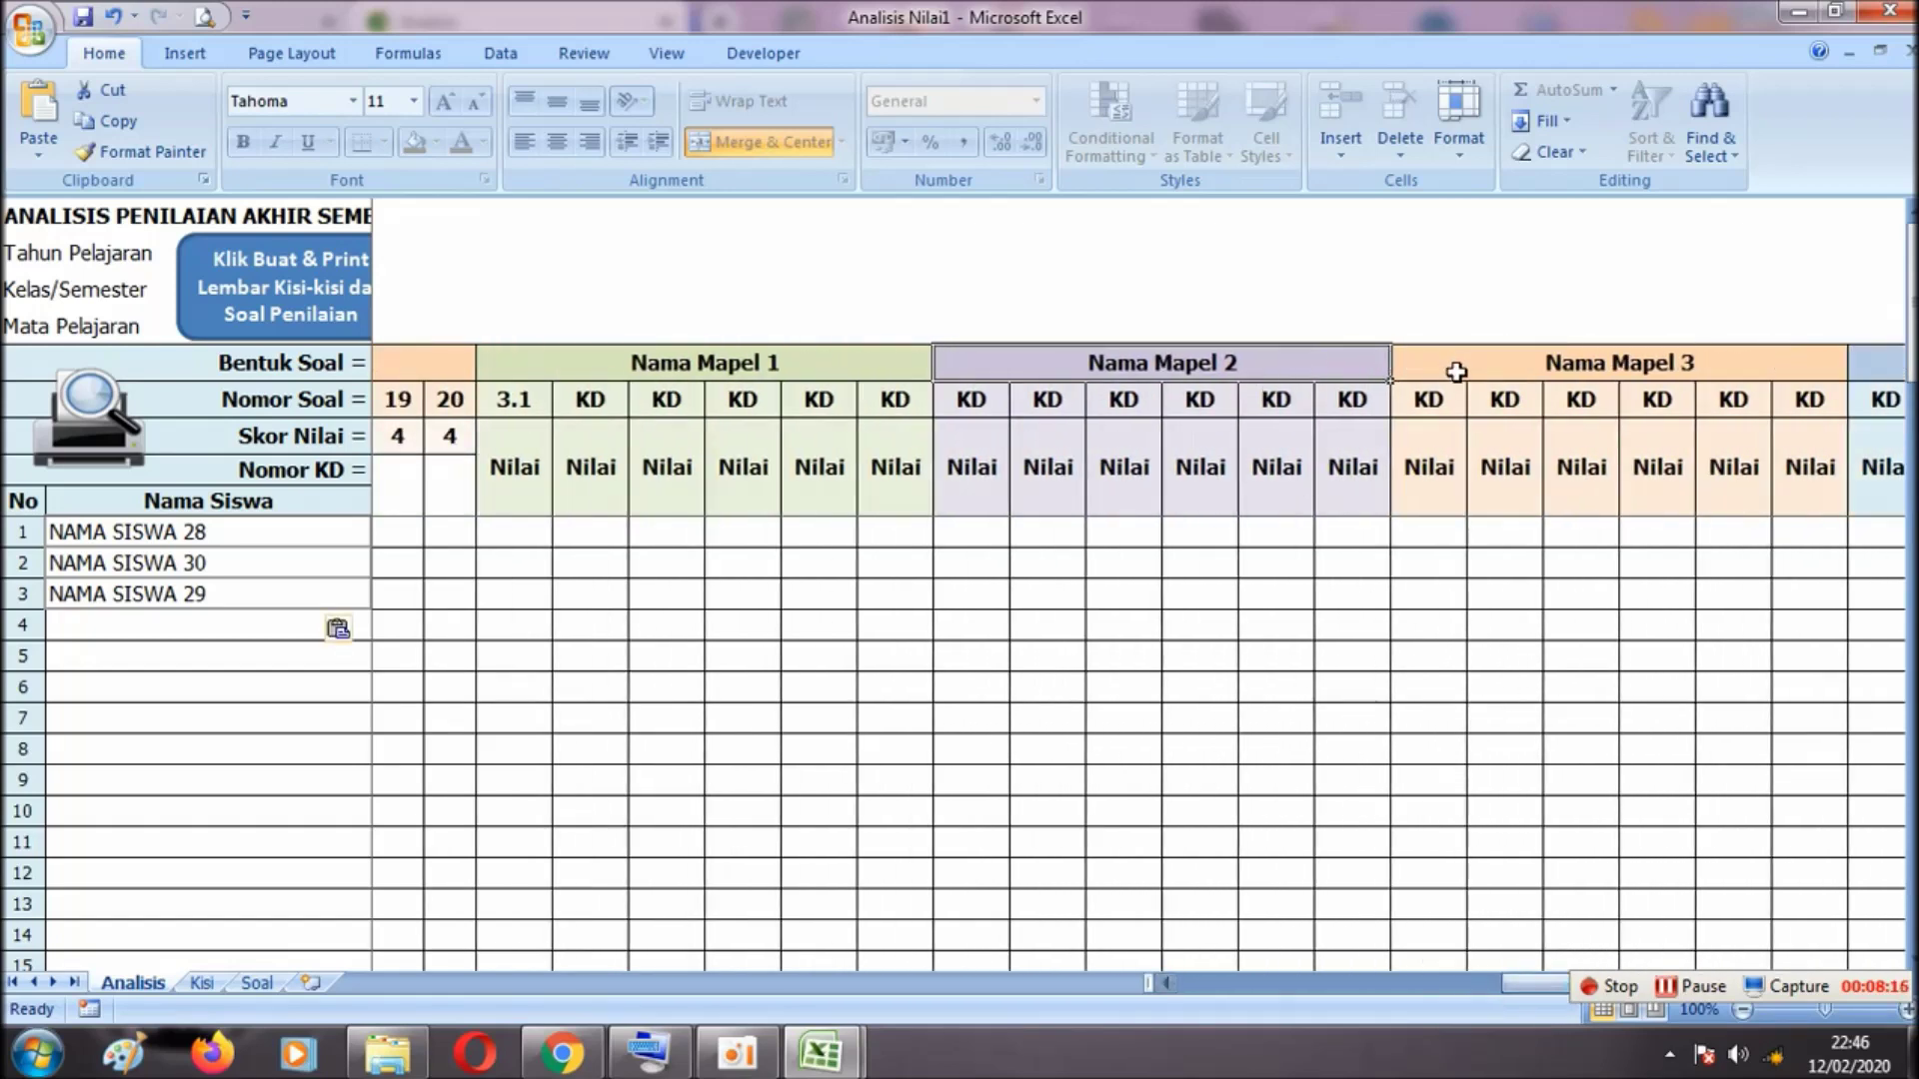
pyautogui.moveTo(1507, 980); pyautogui.dragTo(1185, 992)
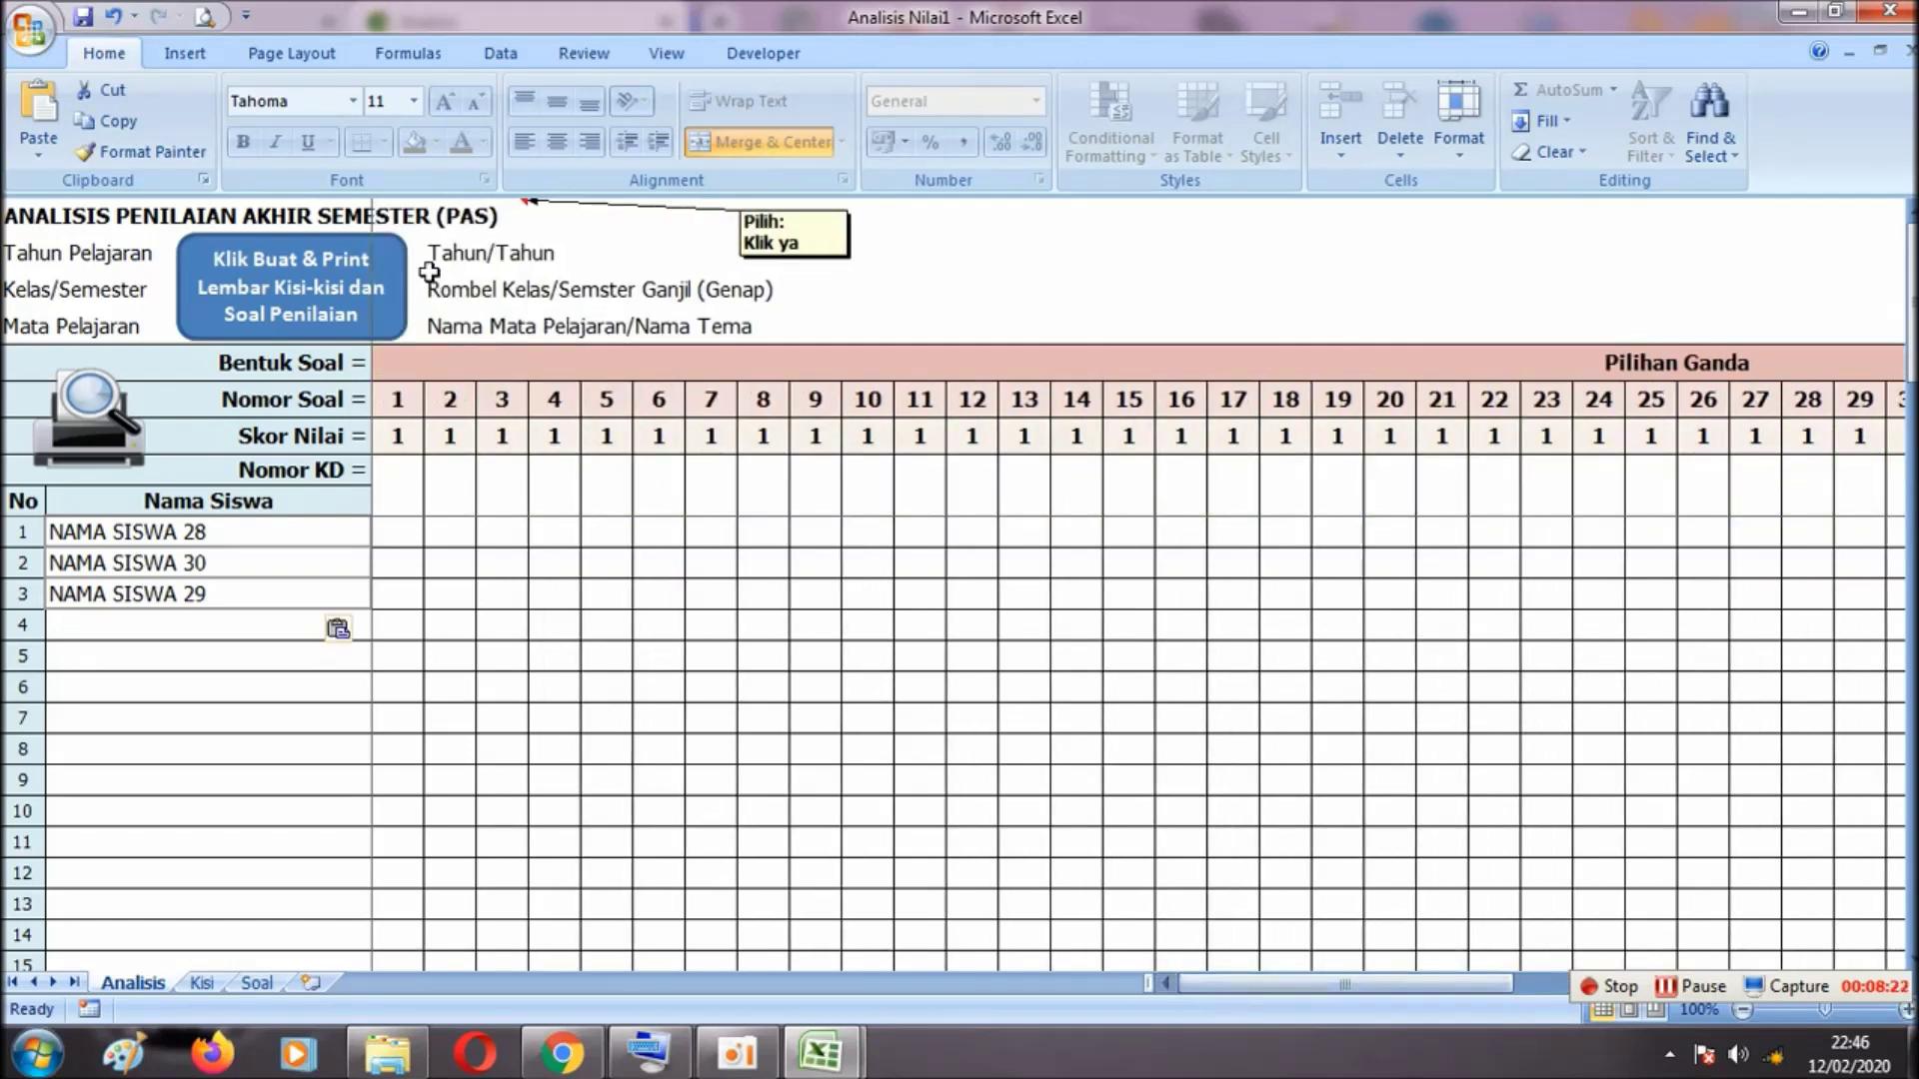
pyautogui.click(455, 224)
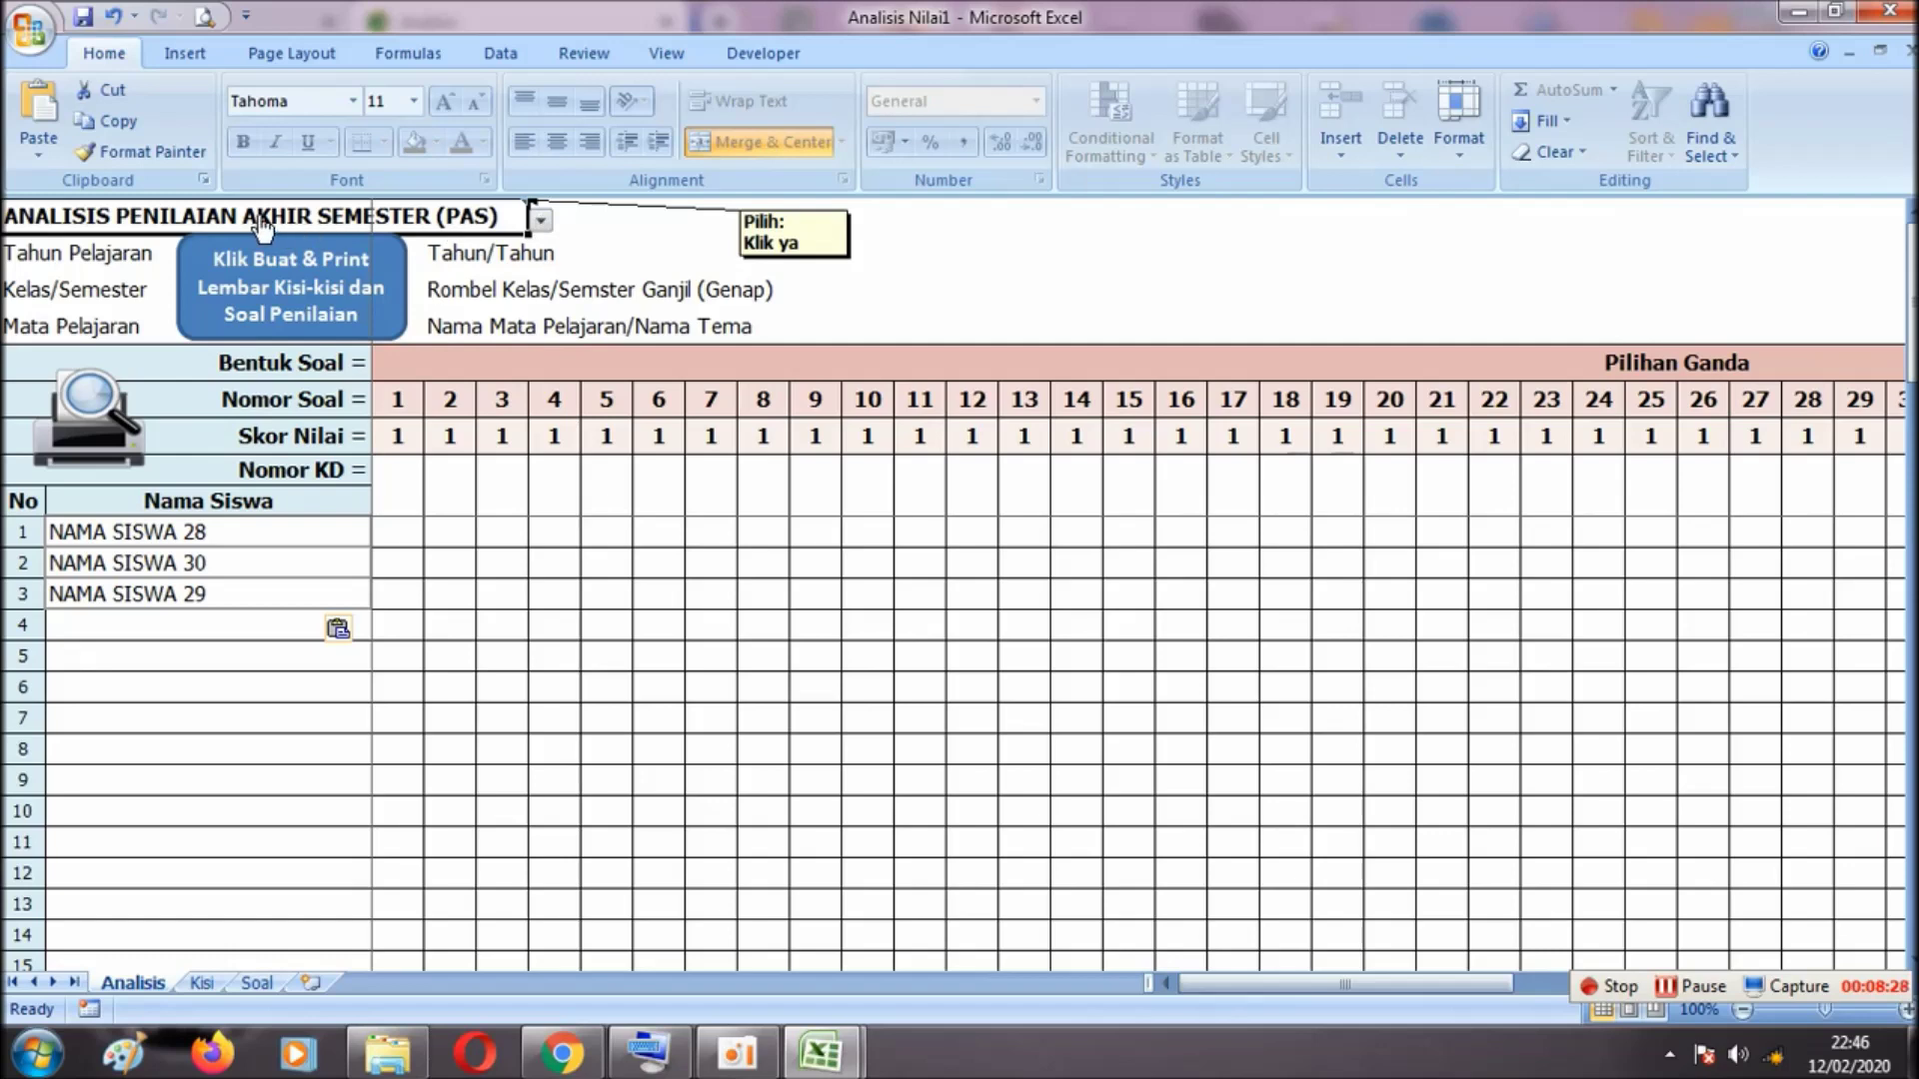
pyautogui.click(540, 220)
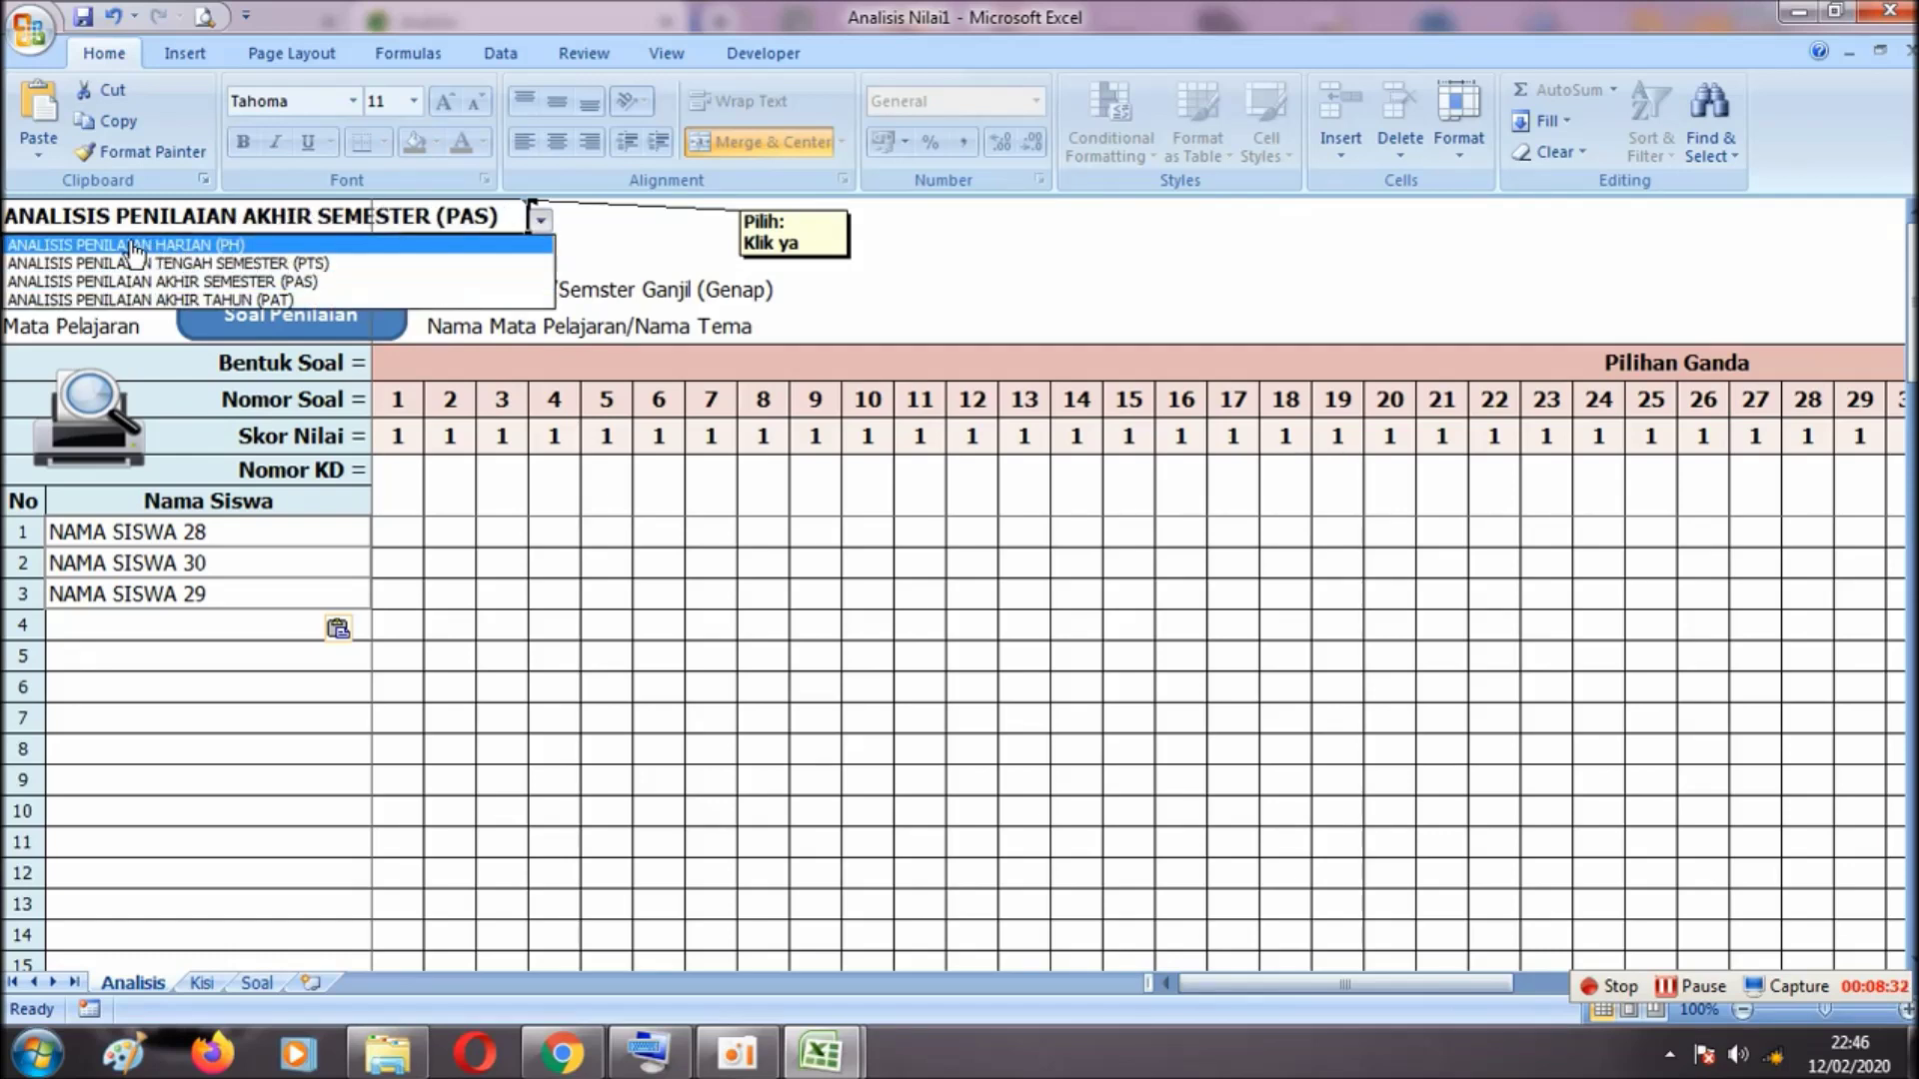
pyautogui.click(211, 244)
pyautogui.click(539, 220)
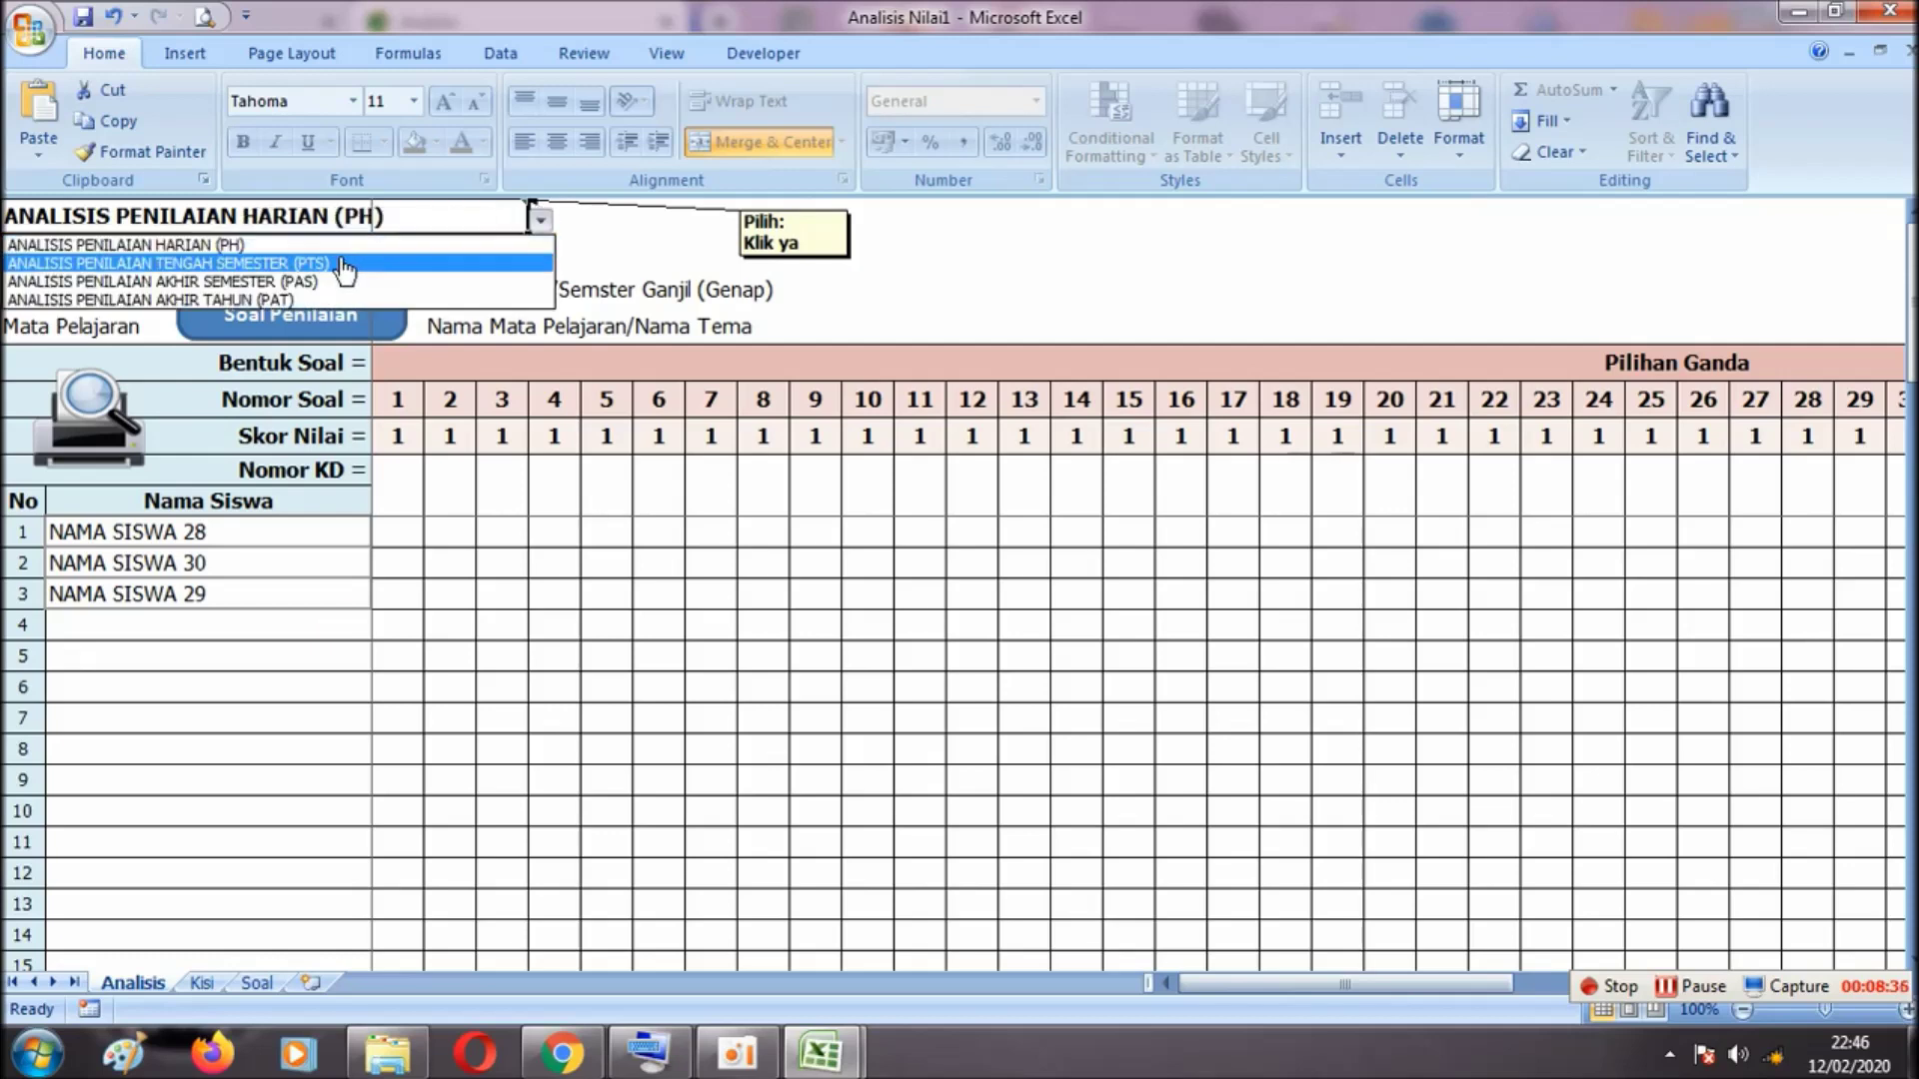
pyautogui.click(345, 263)
pyautogui.click(540, 220)
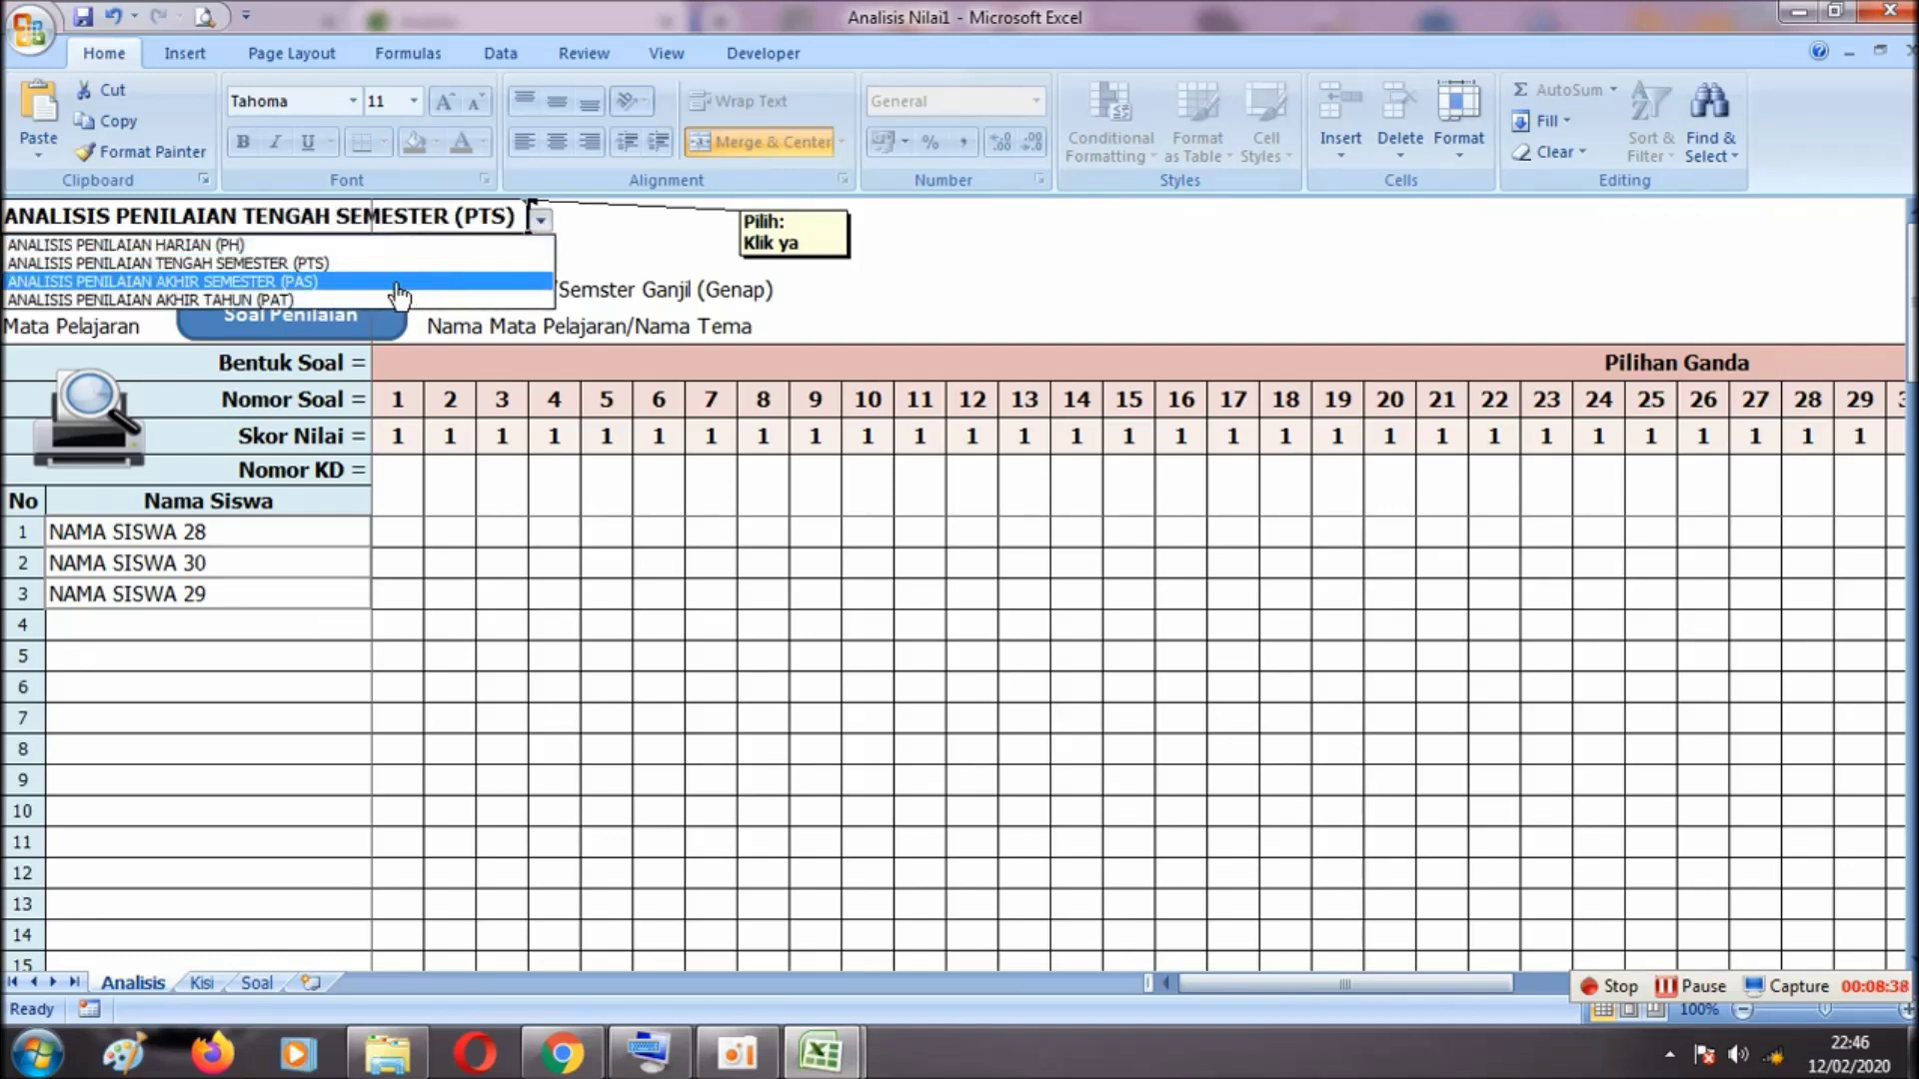
pyautogui.click(398, 282)
pyautogui.click(540, 220)
pyautogui.click(415, 299)
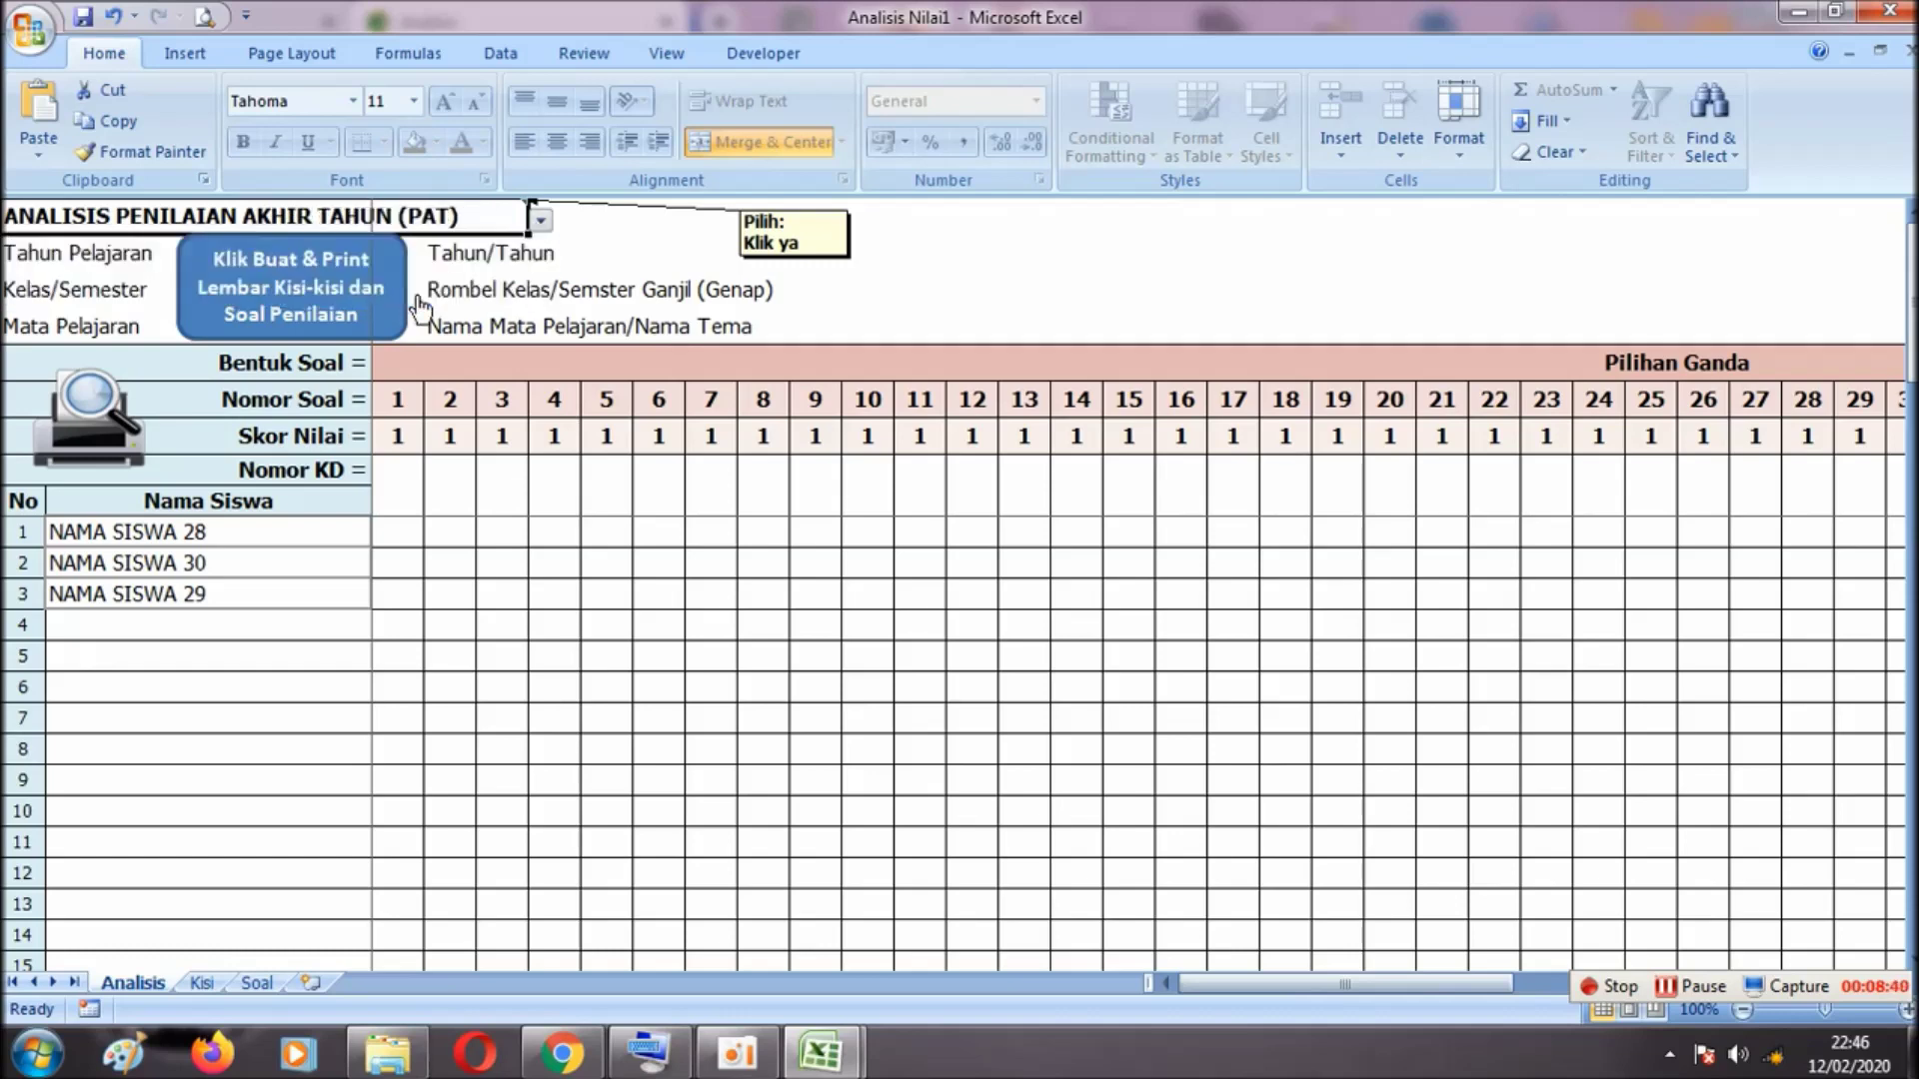
# Set the Analisis sheet's title to ANALISIS PENILAIAN HARIAN (PH)
pyautogui.click(459, 262)
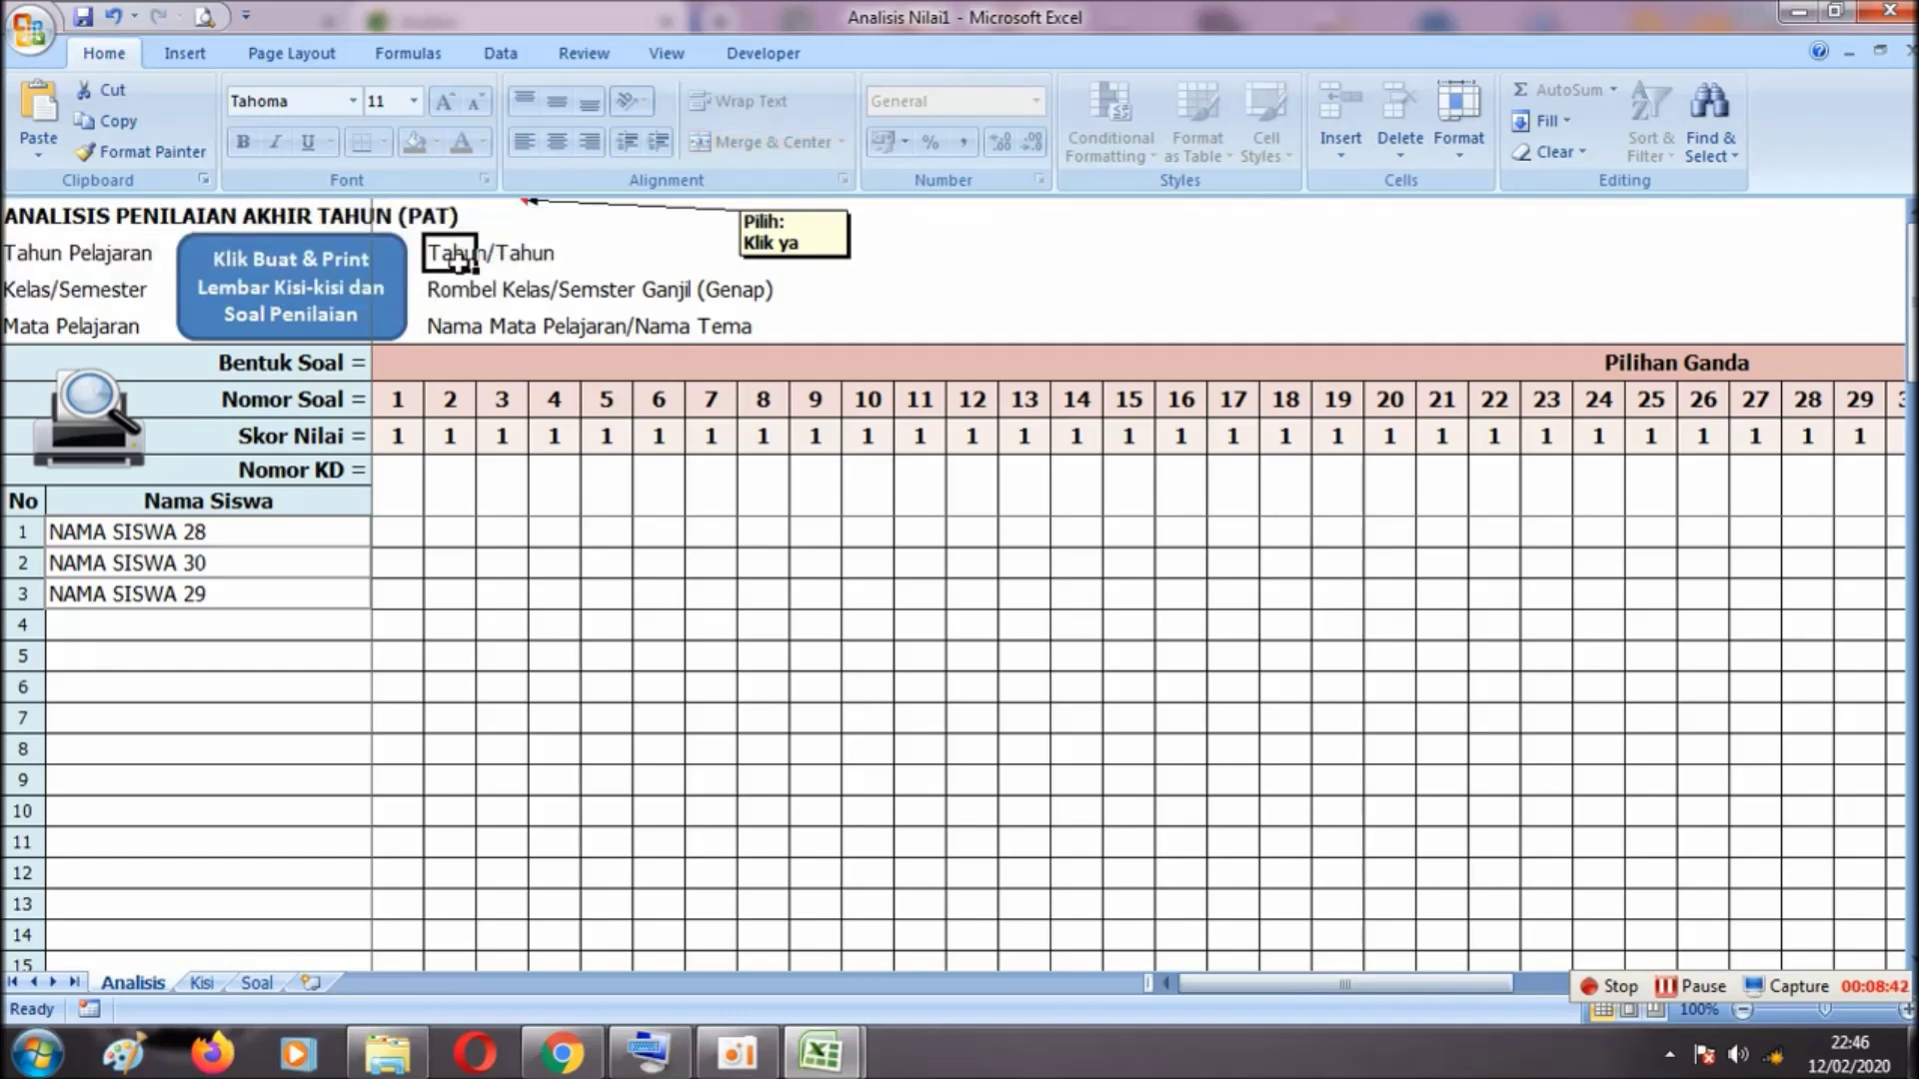
pyautogui.click(460, 218)
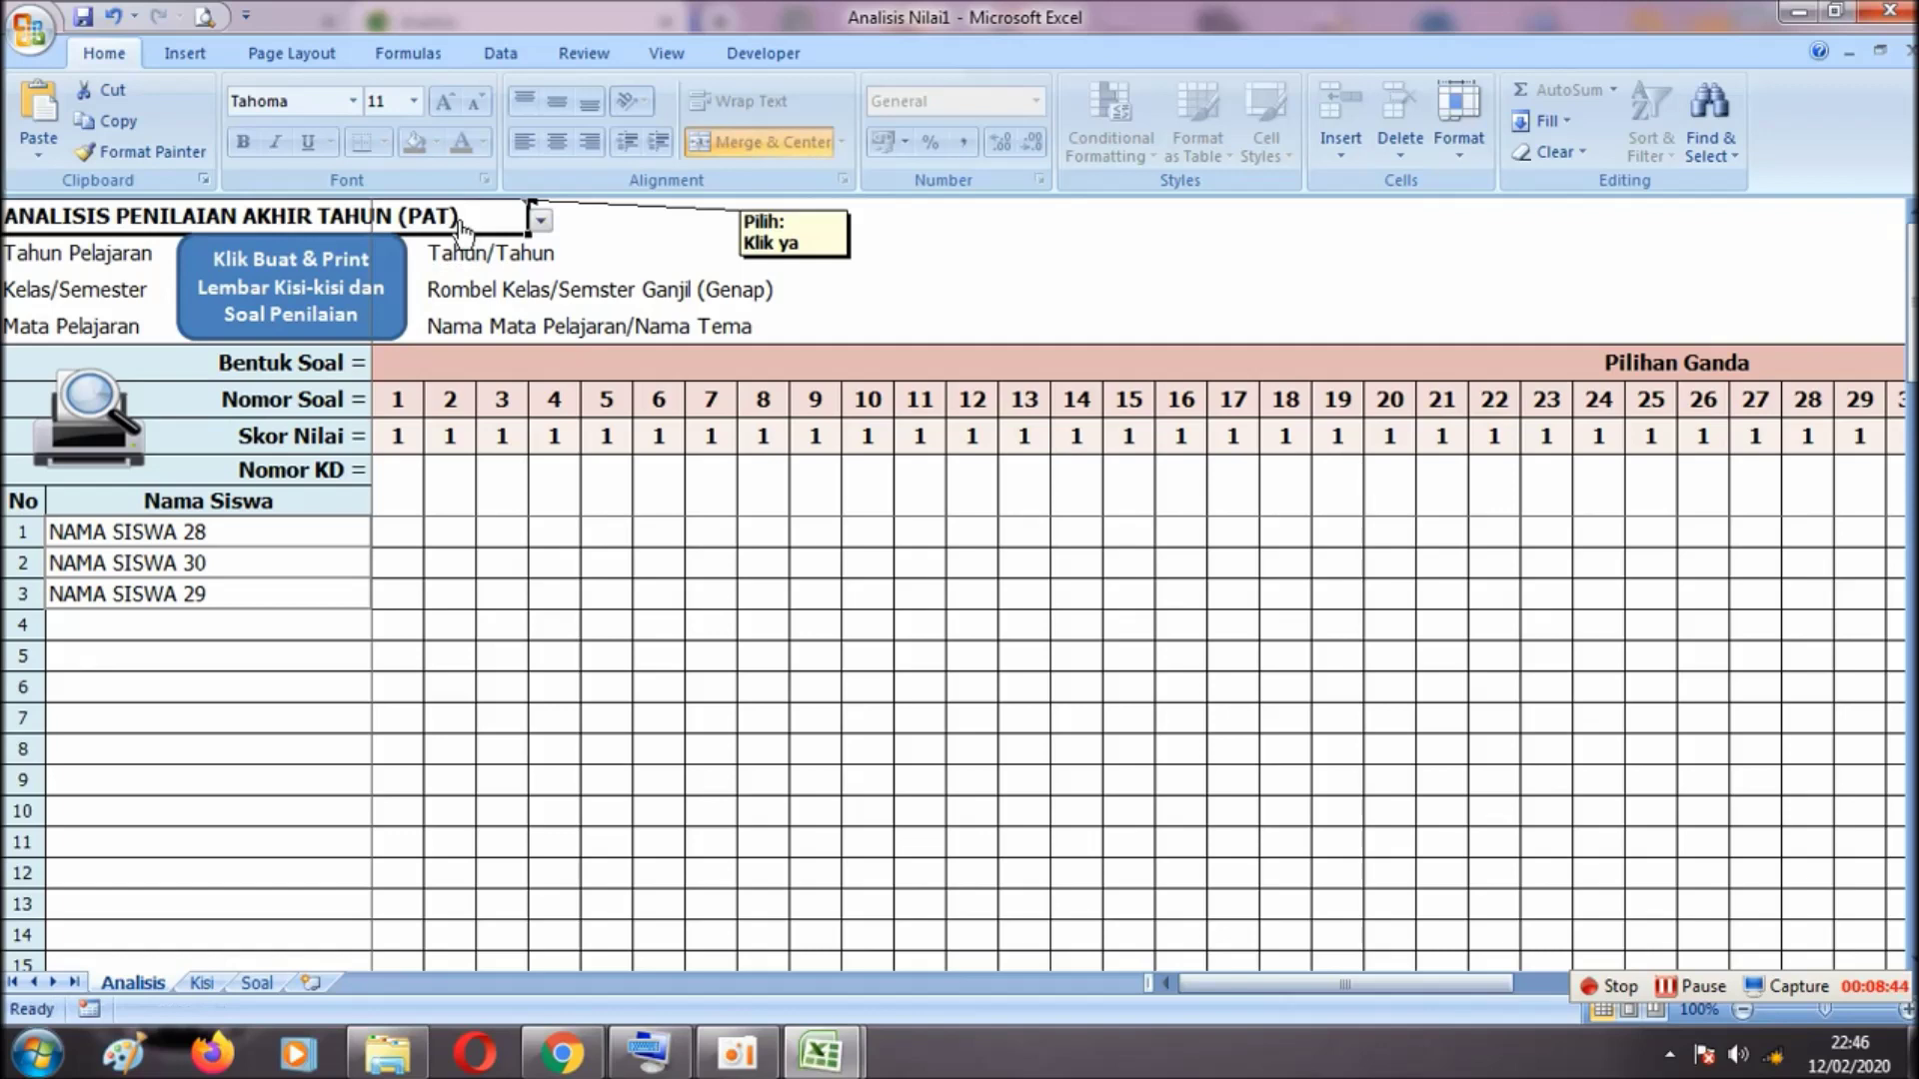
pyautogui.click(540, 220)
pyautogui.click(412, 246)
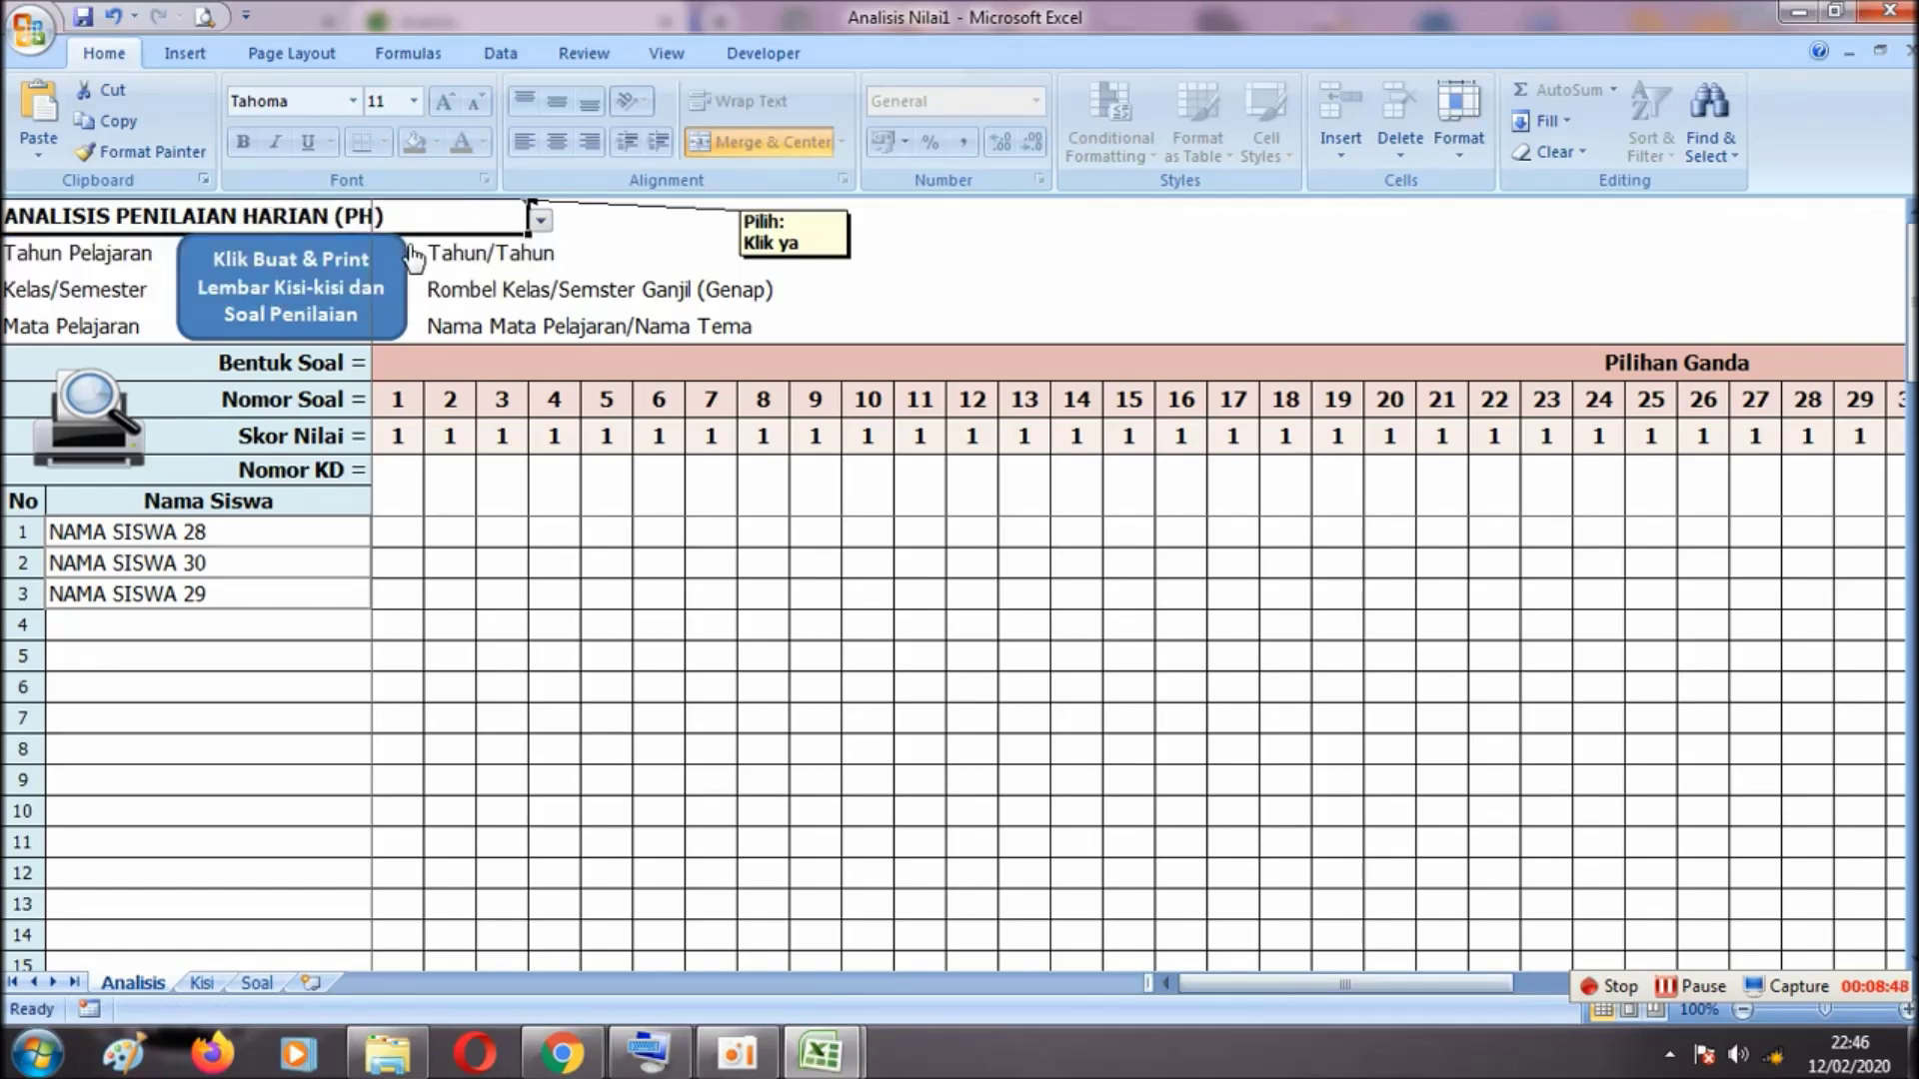
# Bring up the On-Screen Keyboard and set the Tahun Pelajaran entry to 2019/2020
pyautogui.click(650, 1052)
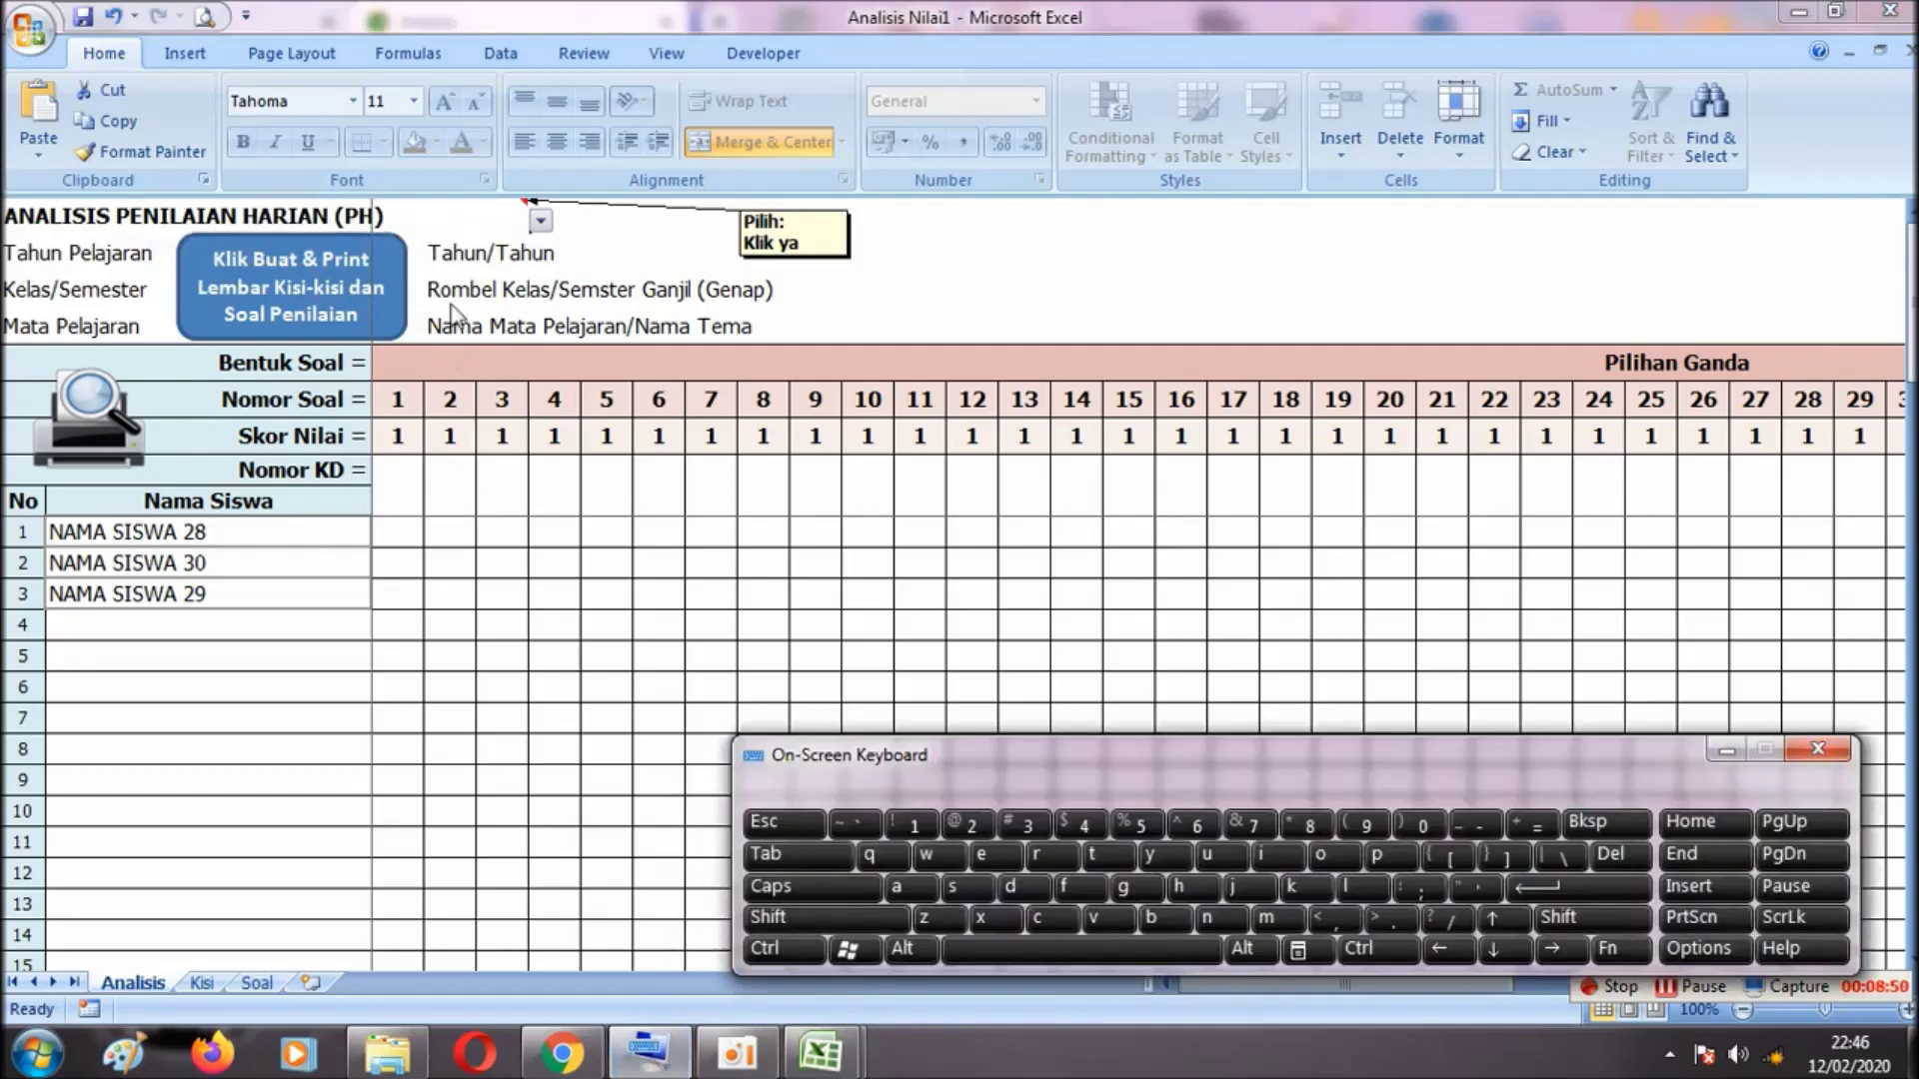
pyautogui.click(446, 258)
pyautogui.doubleClick(446, 258)
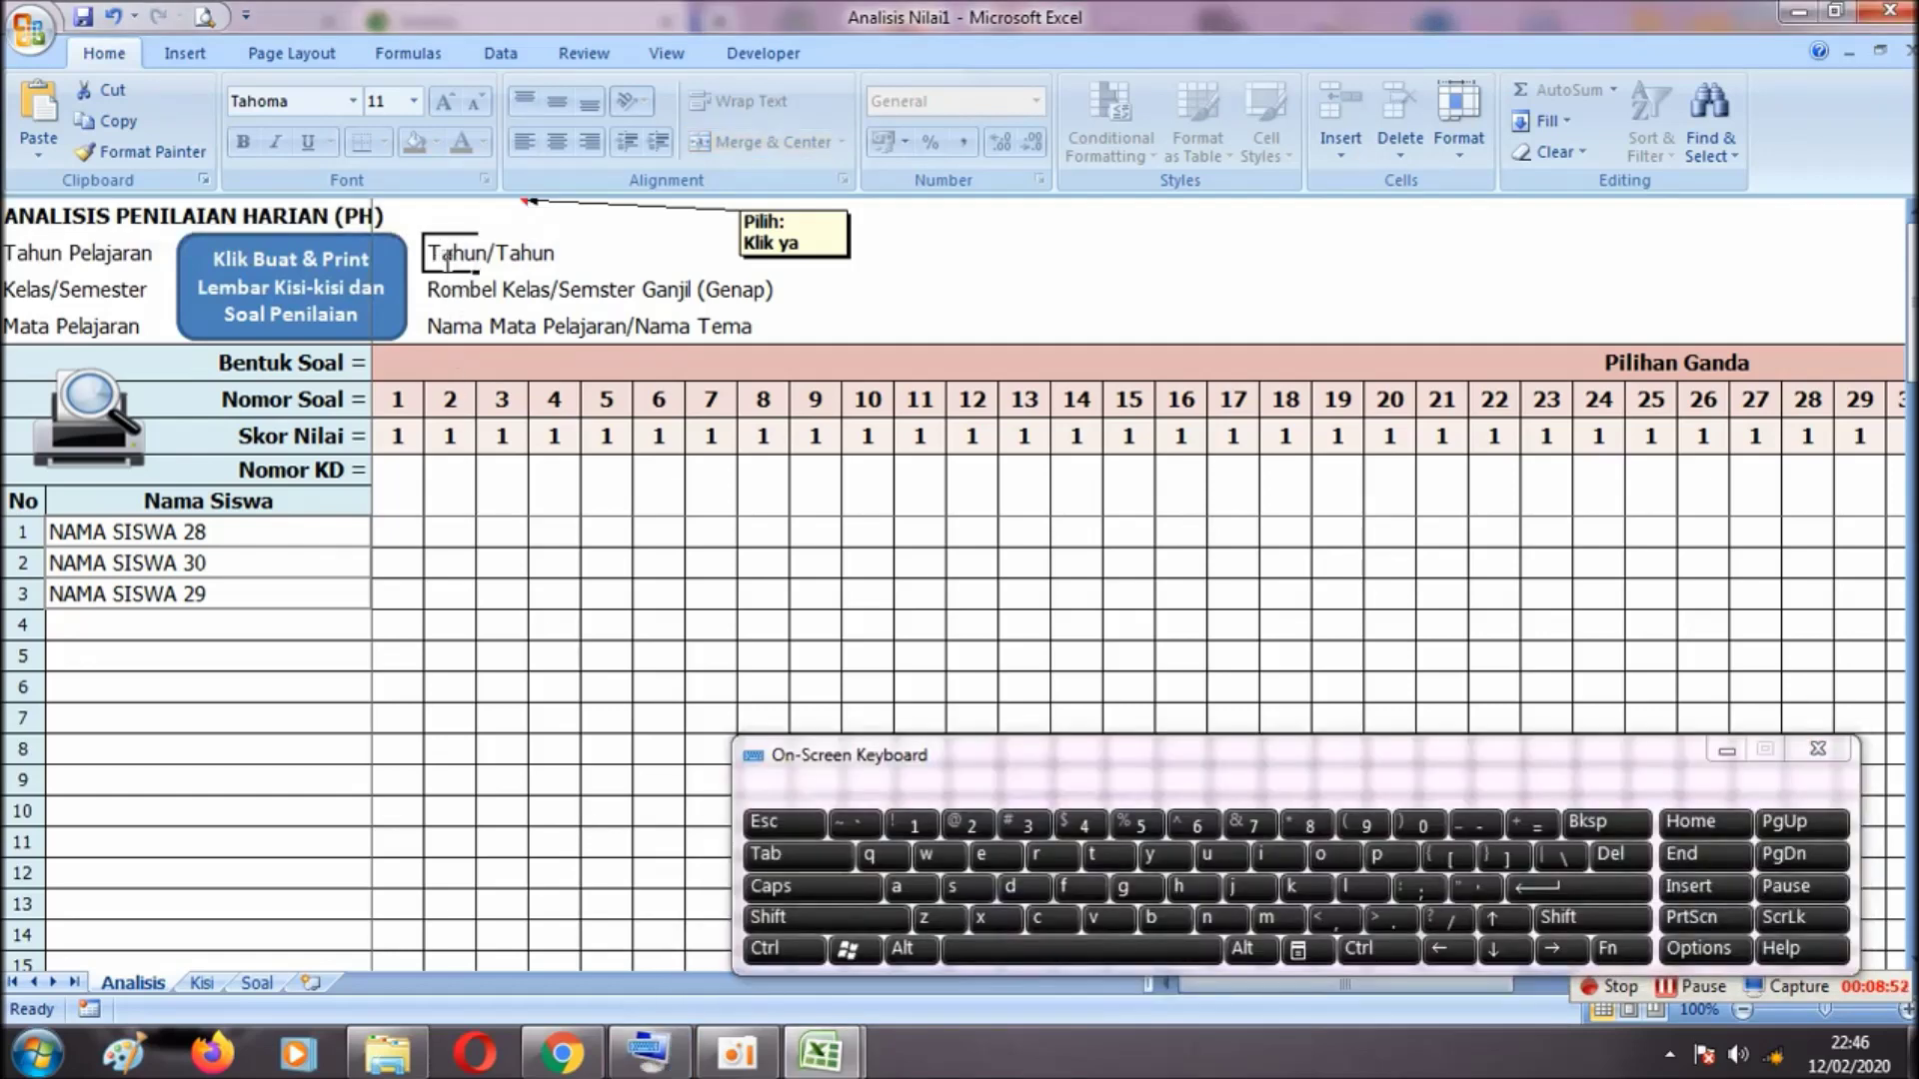
pyautogui.hotkey('shift', 'Left')
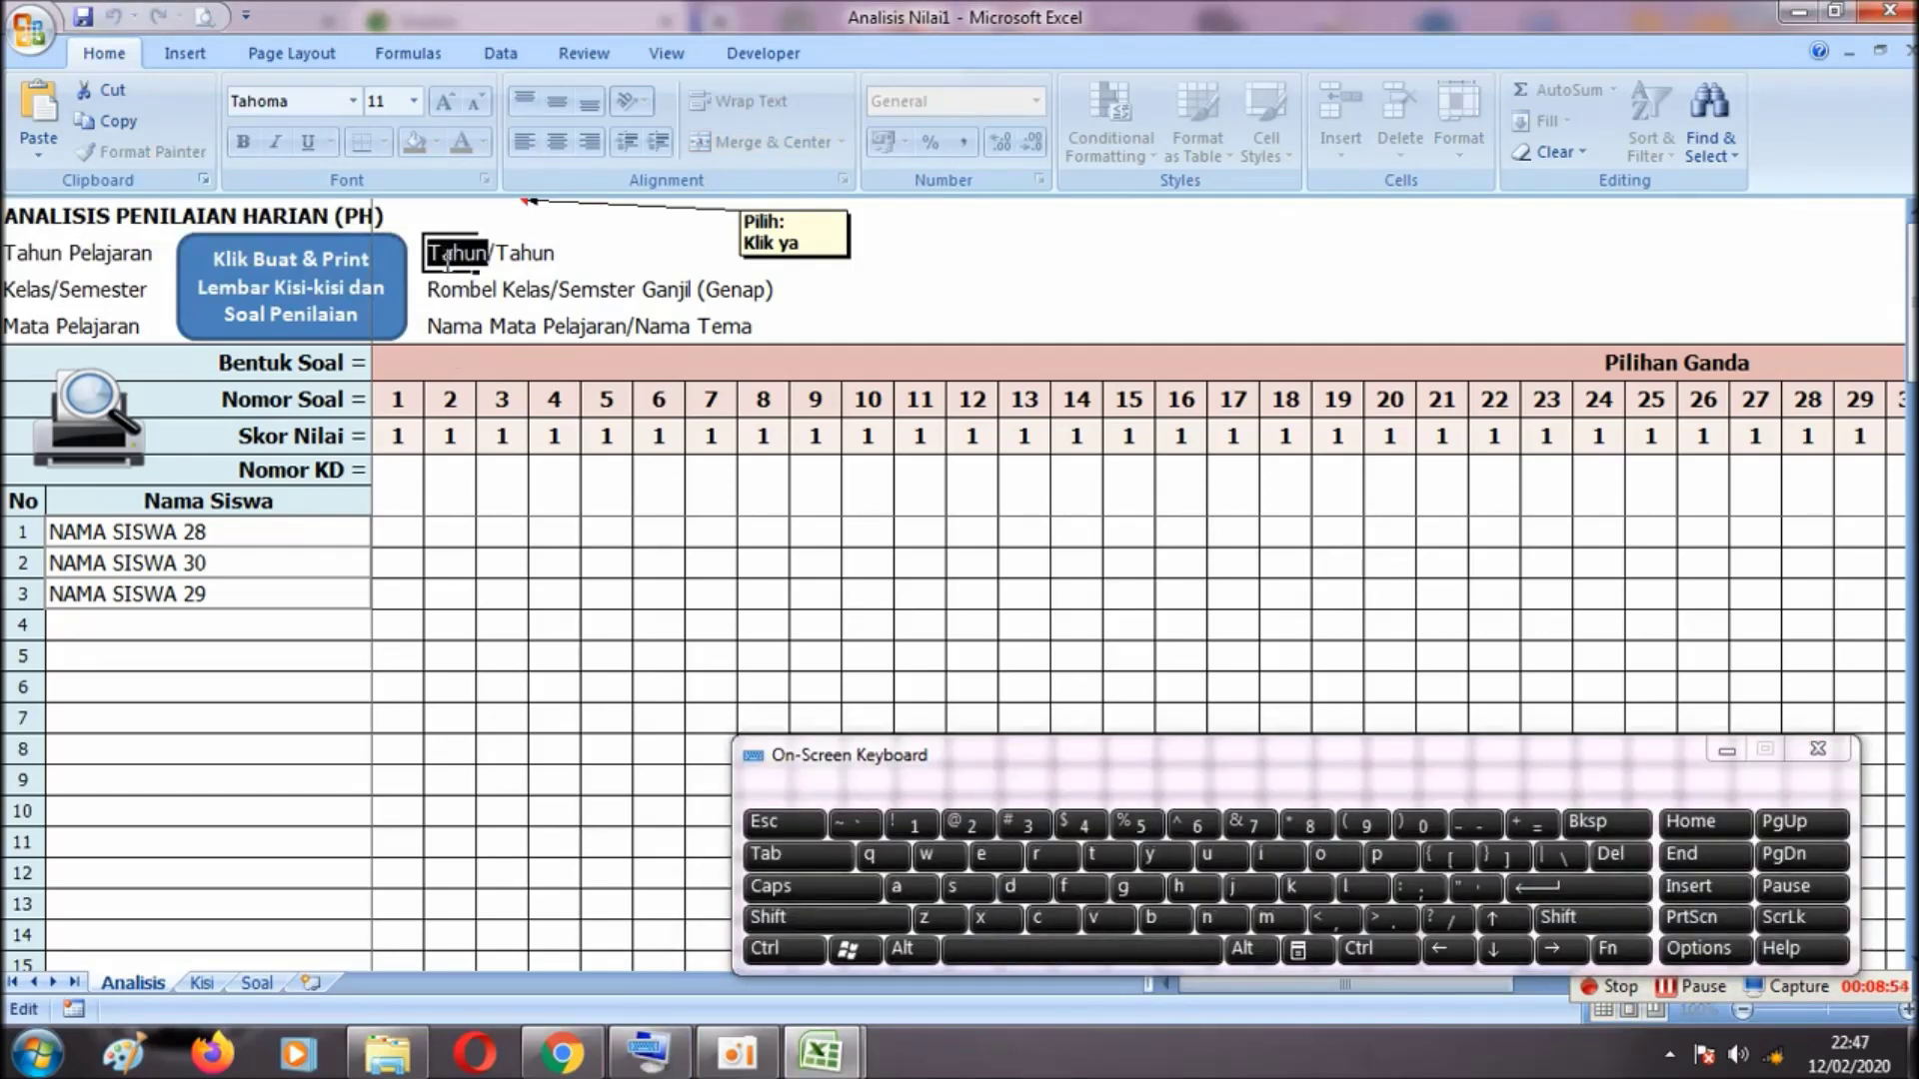
pyautogui.write('2019')
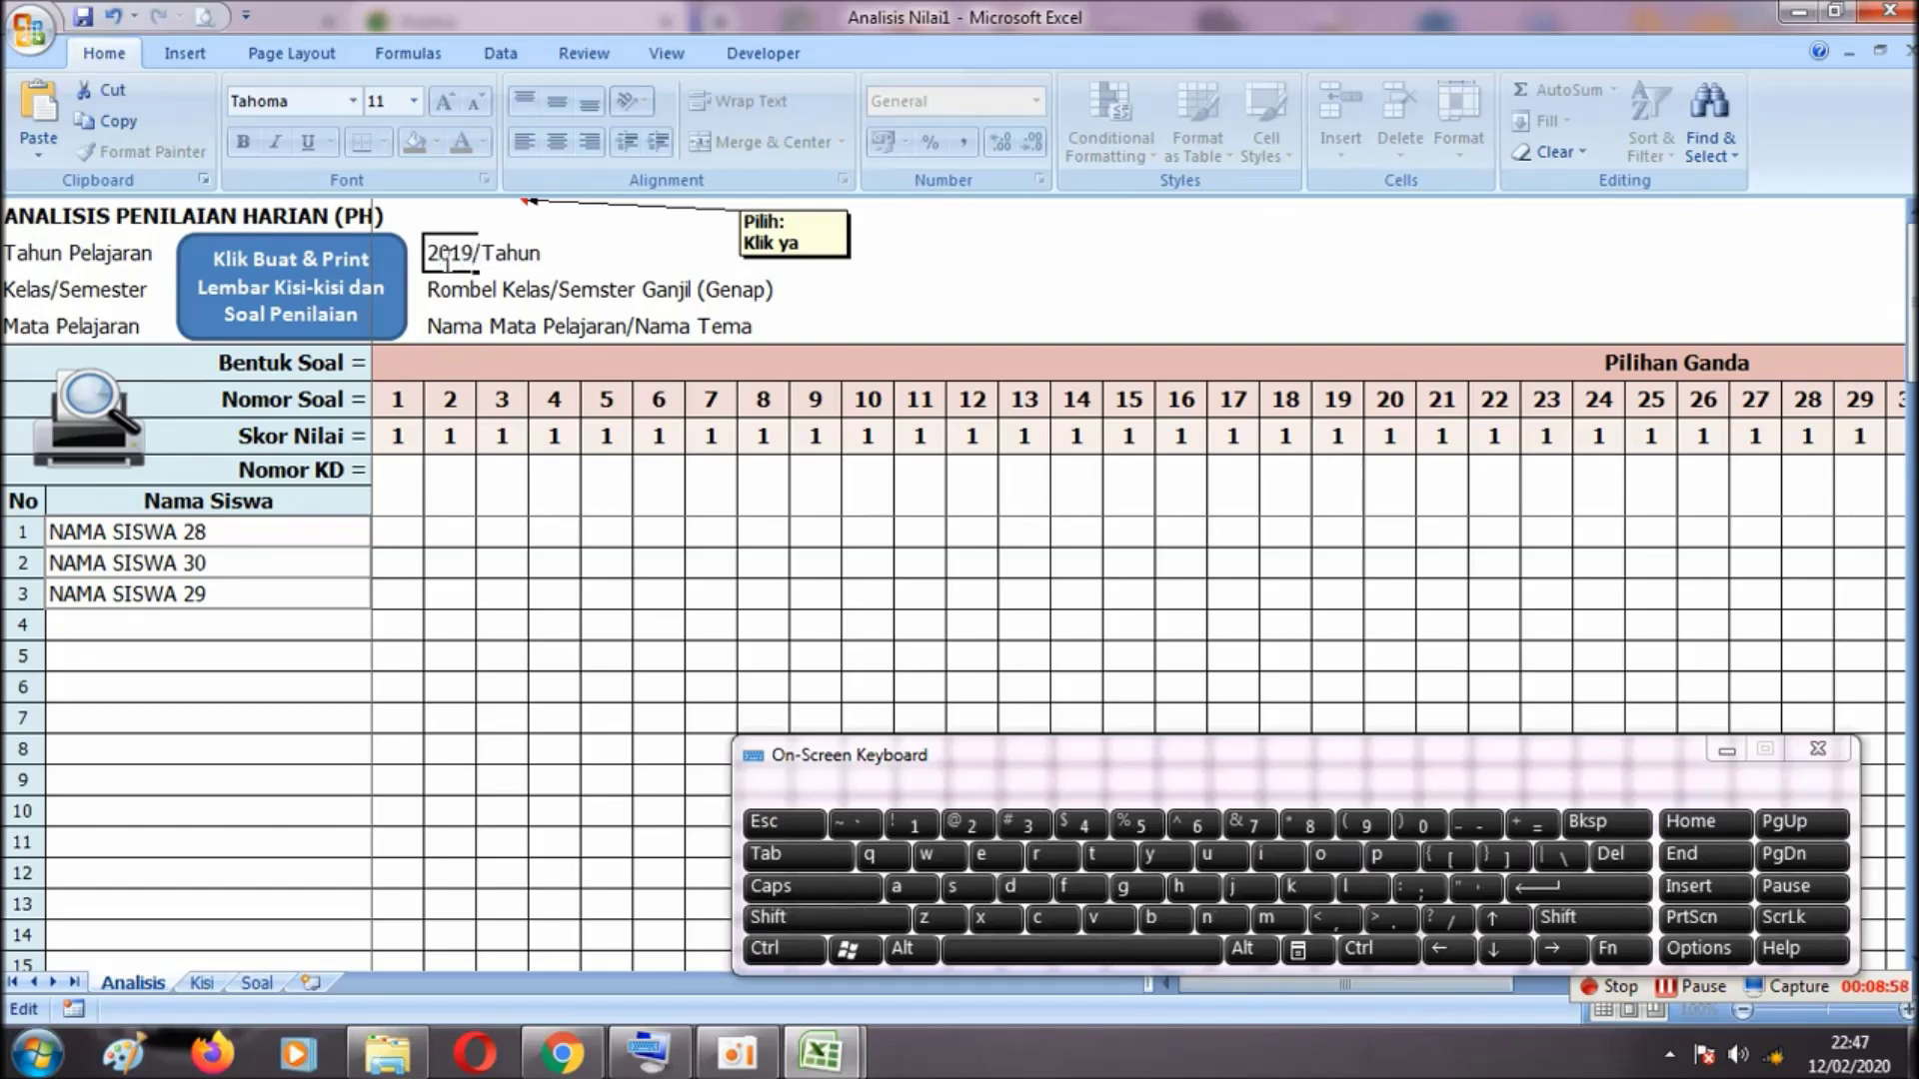
pyautogui.press('shift')
pyautogui.hotkey('shift', 'Right')
pyautogui.hotkey('shift', 'Right')
pyautogui.write('2')
pyautogui.click(443, 298)
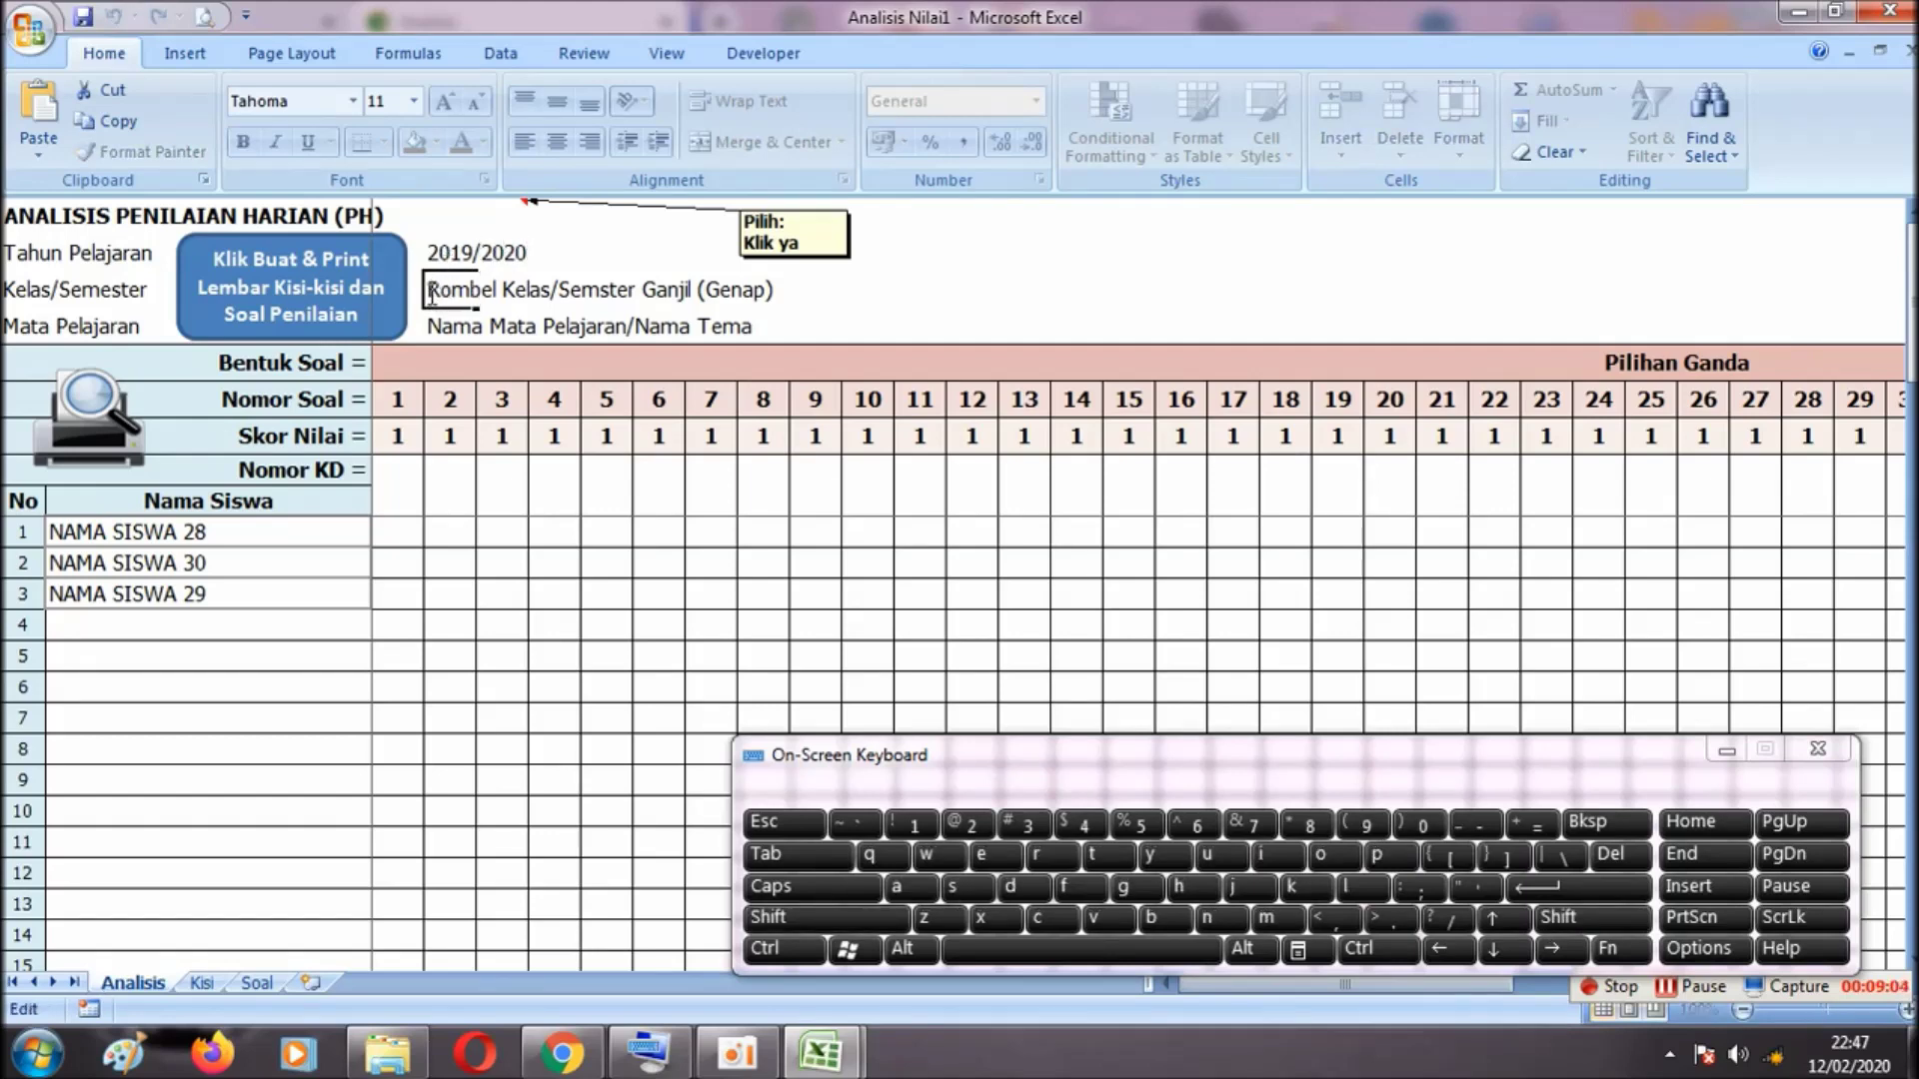
pyautogui.moveTo(431, 297); pyautogui.dragTo(535, 302)
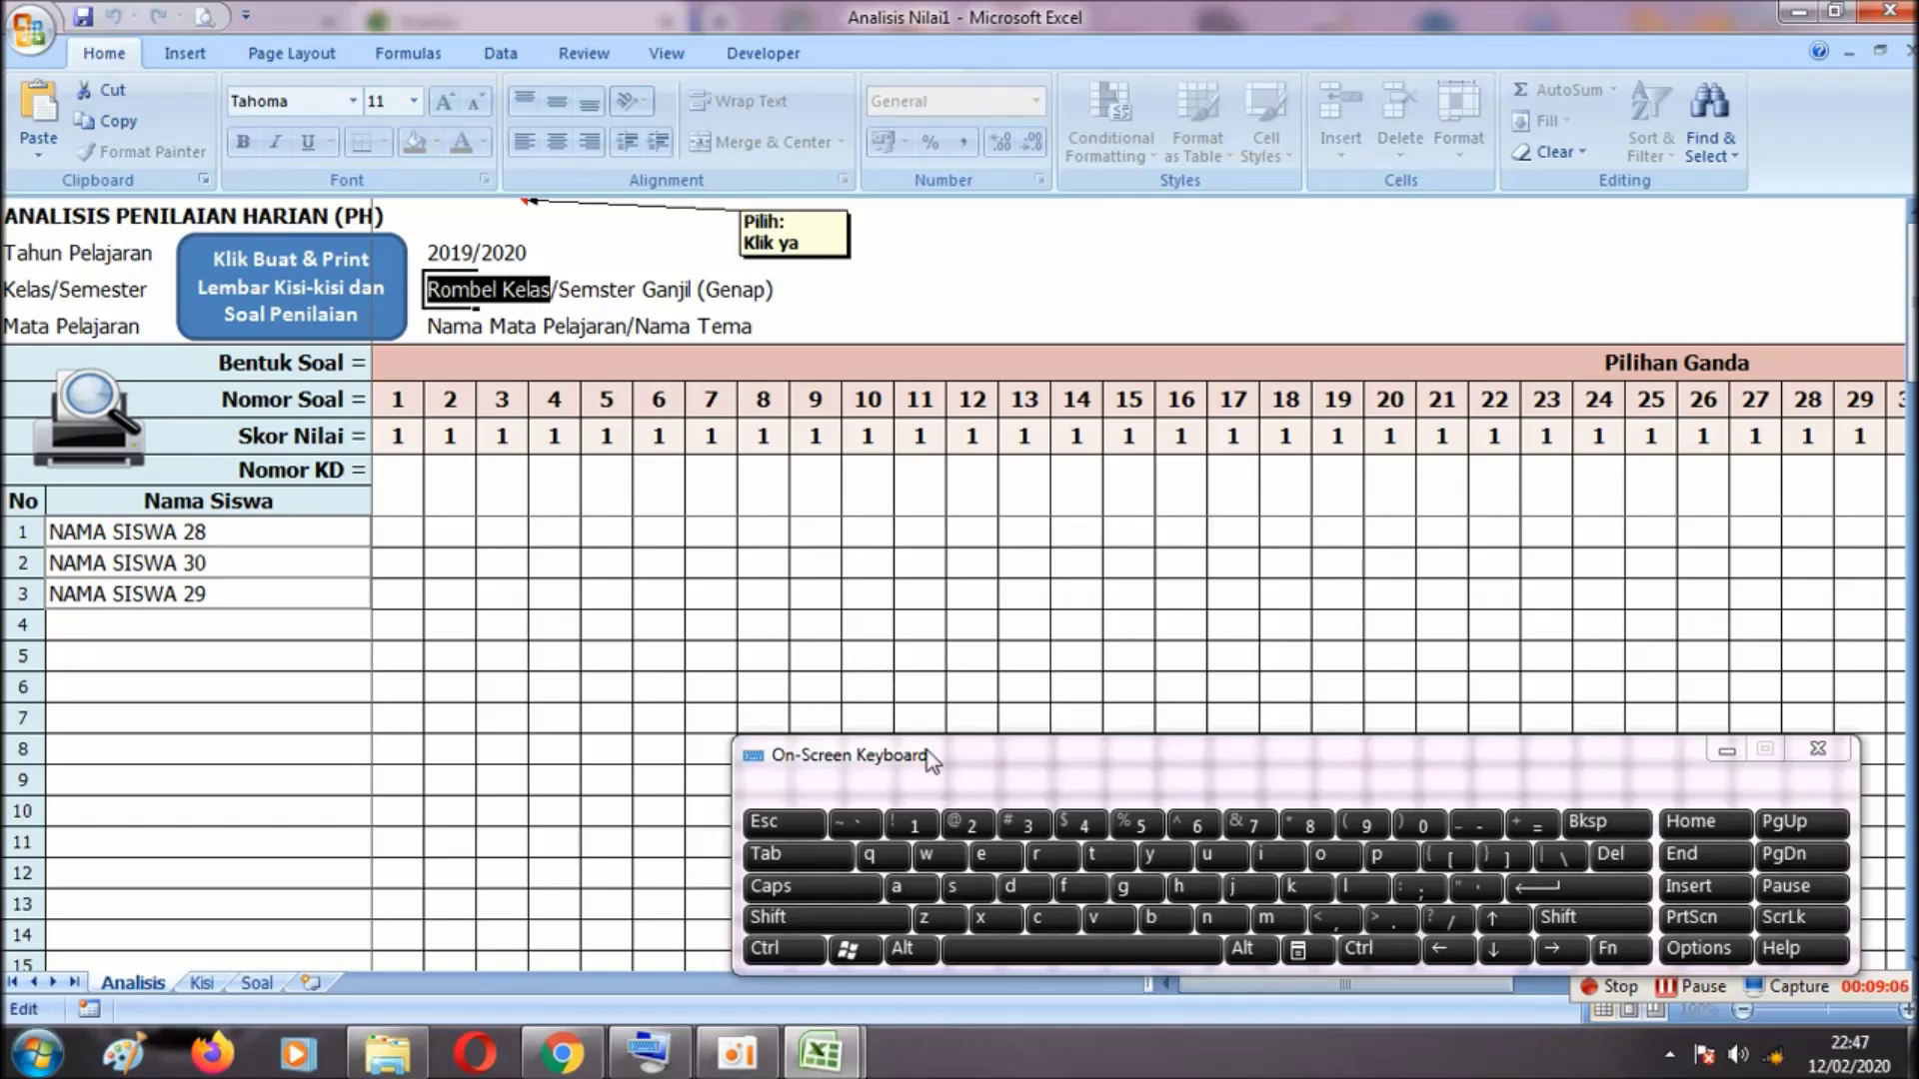
pyautogui.hotkey('alt', 'Tab')
pyautogui.moveTo(821, 1052)
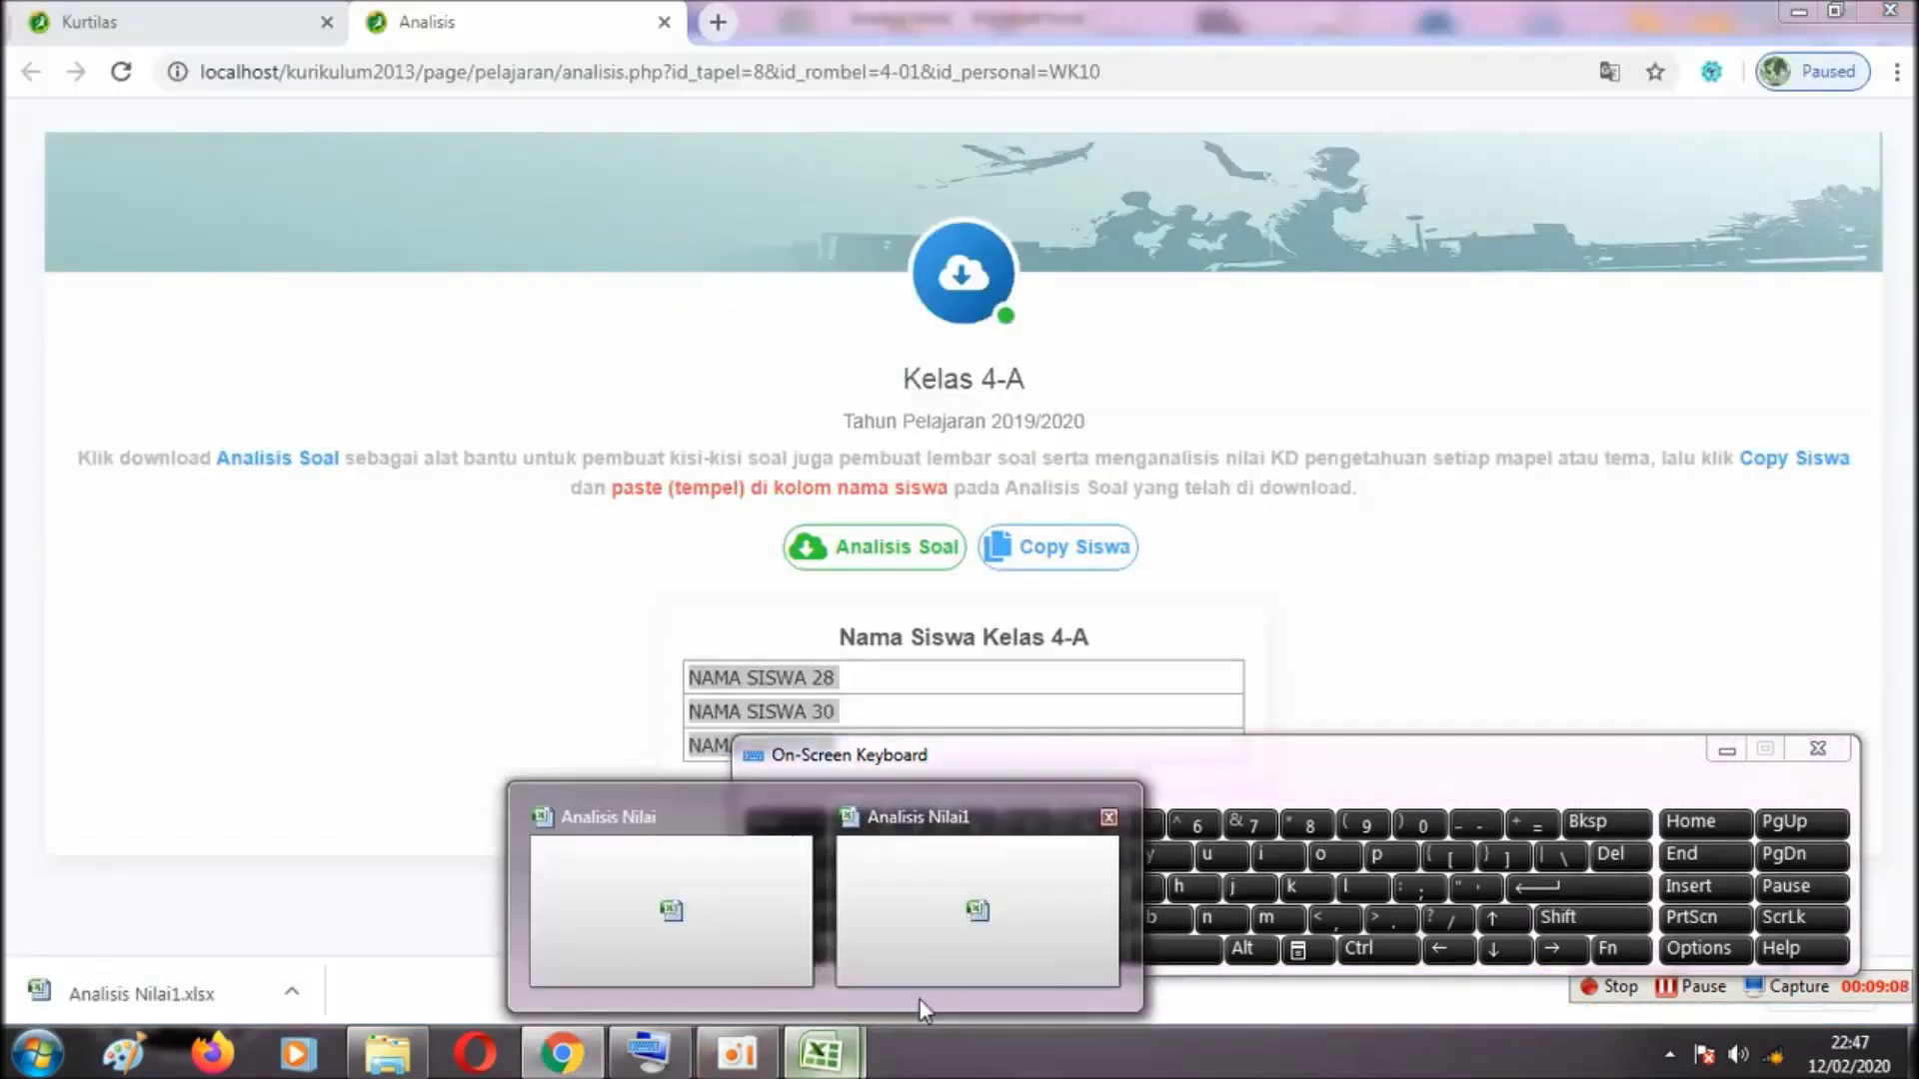
pyautogui.click(922, 999)
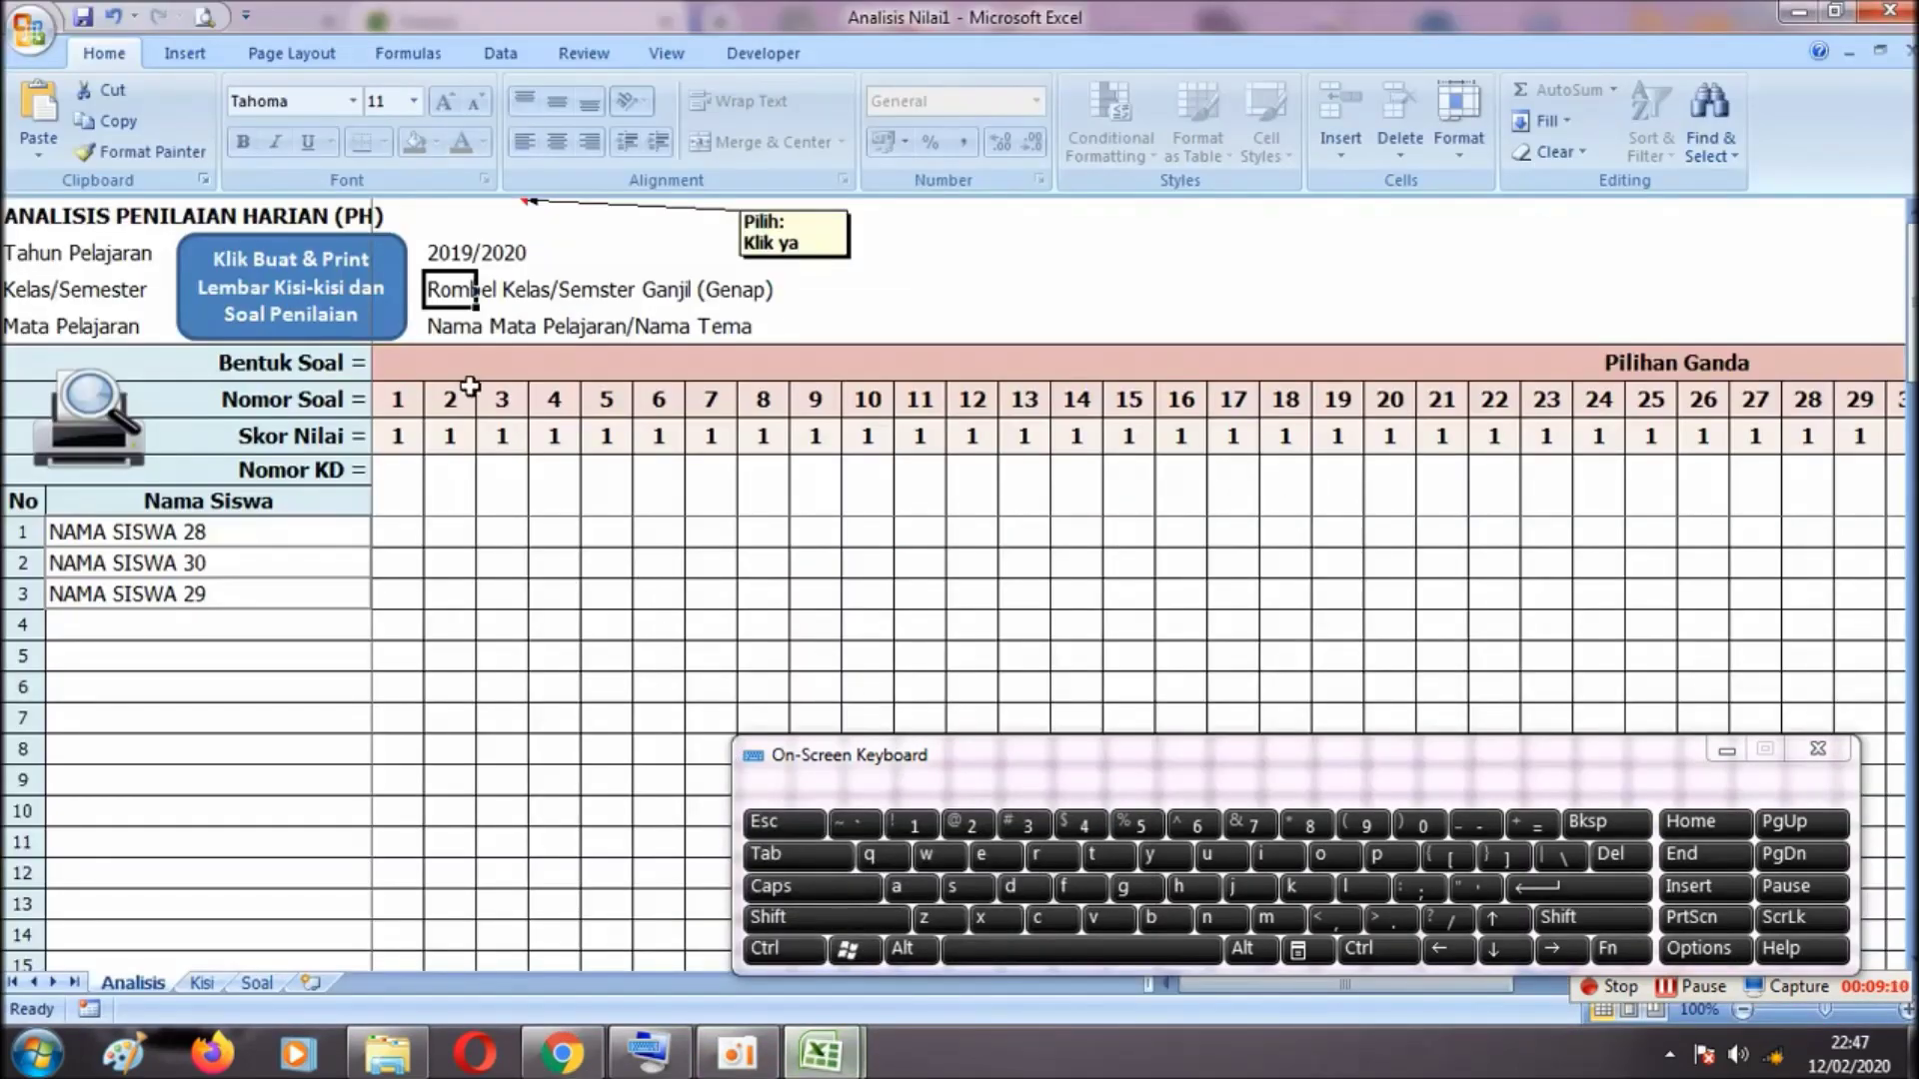
# Change the Kelas/Semester entry to 4-A/Semster Ganjil by replacing Rombel Kelas and removing (Genap)
pyautogui.doubleClick(439, 293)
pyautogui.moveTo(428, 291); pyautogui.dragTo(565, 290)
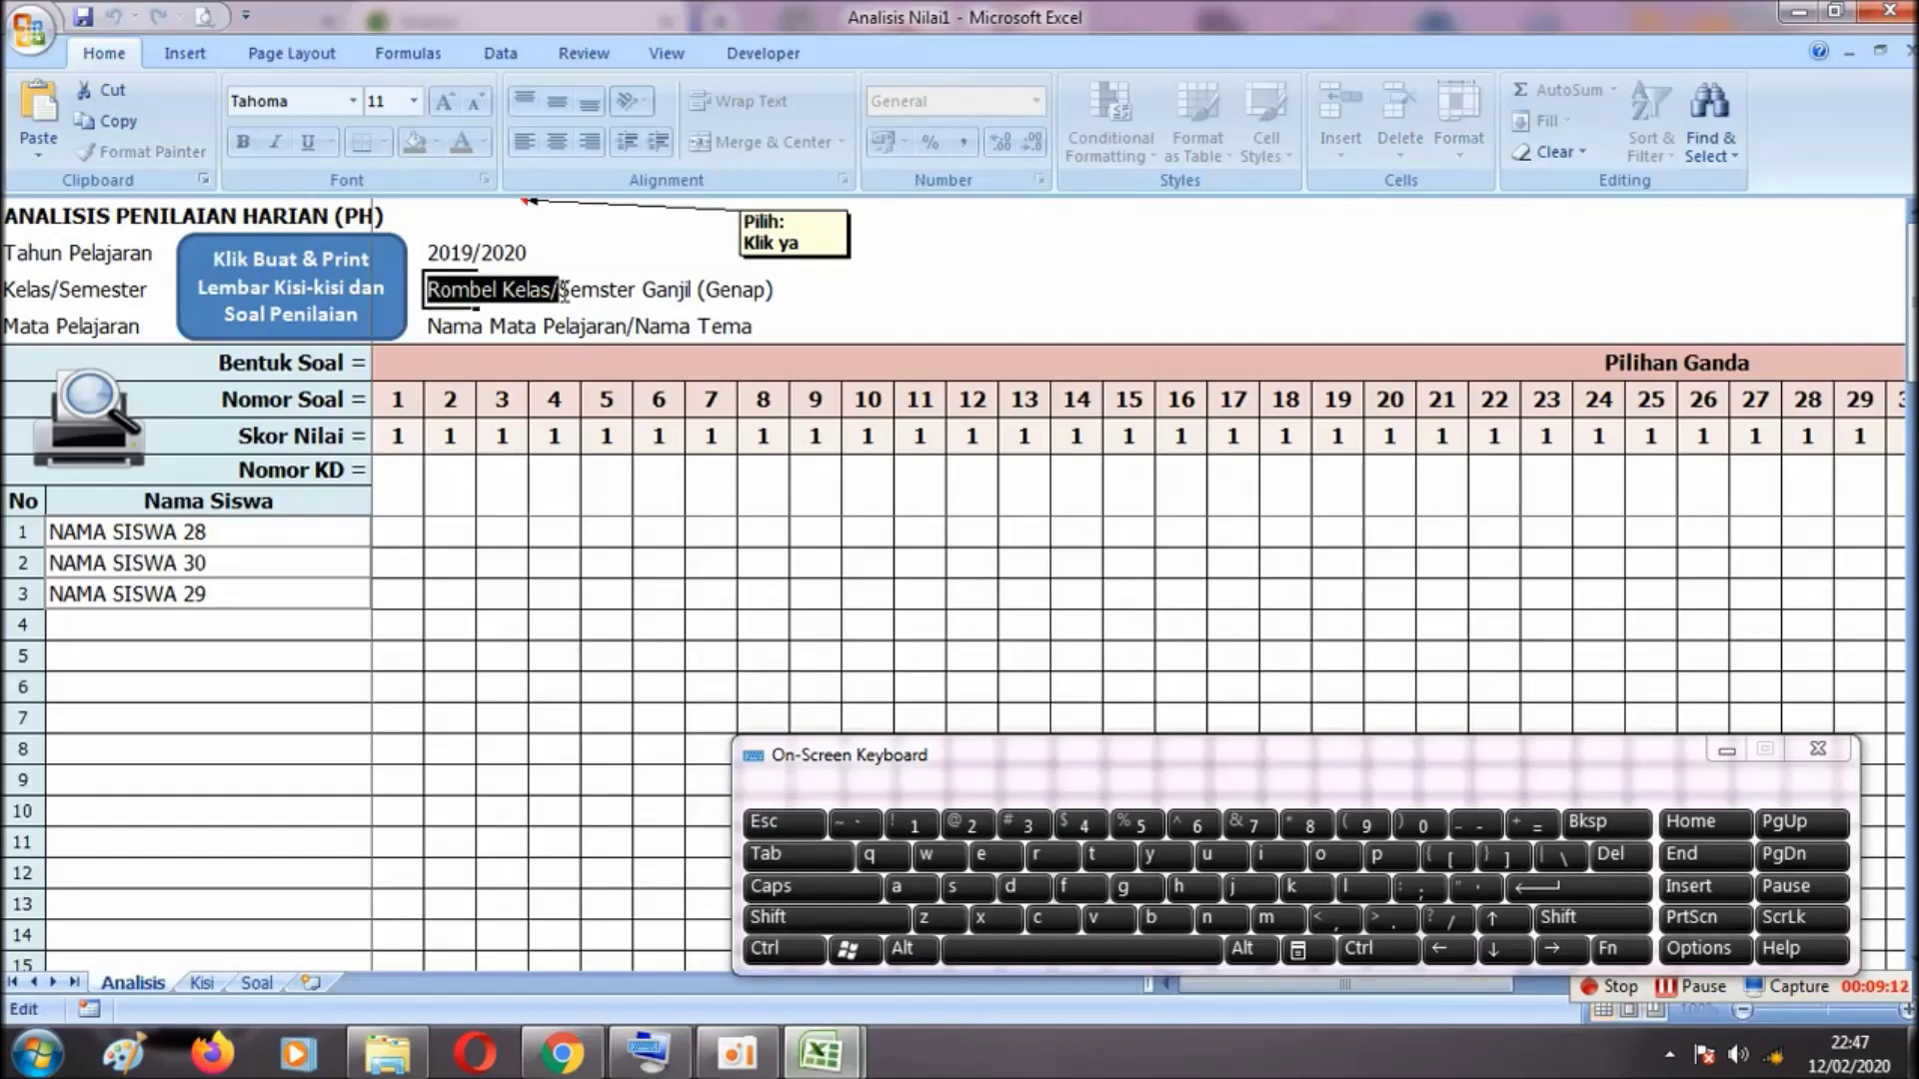
pyautogui.press('shift')
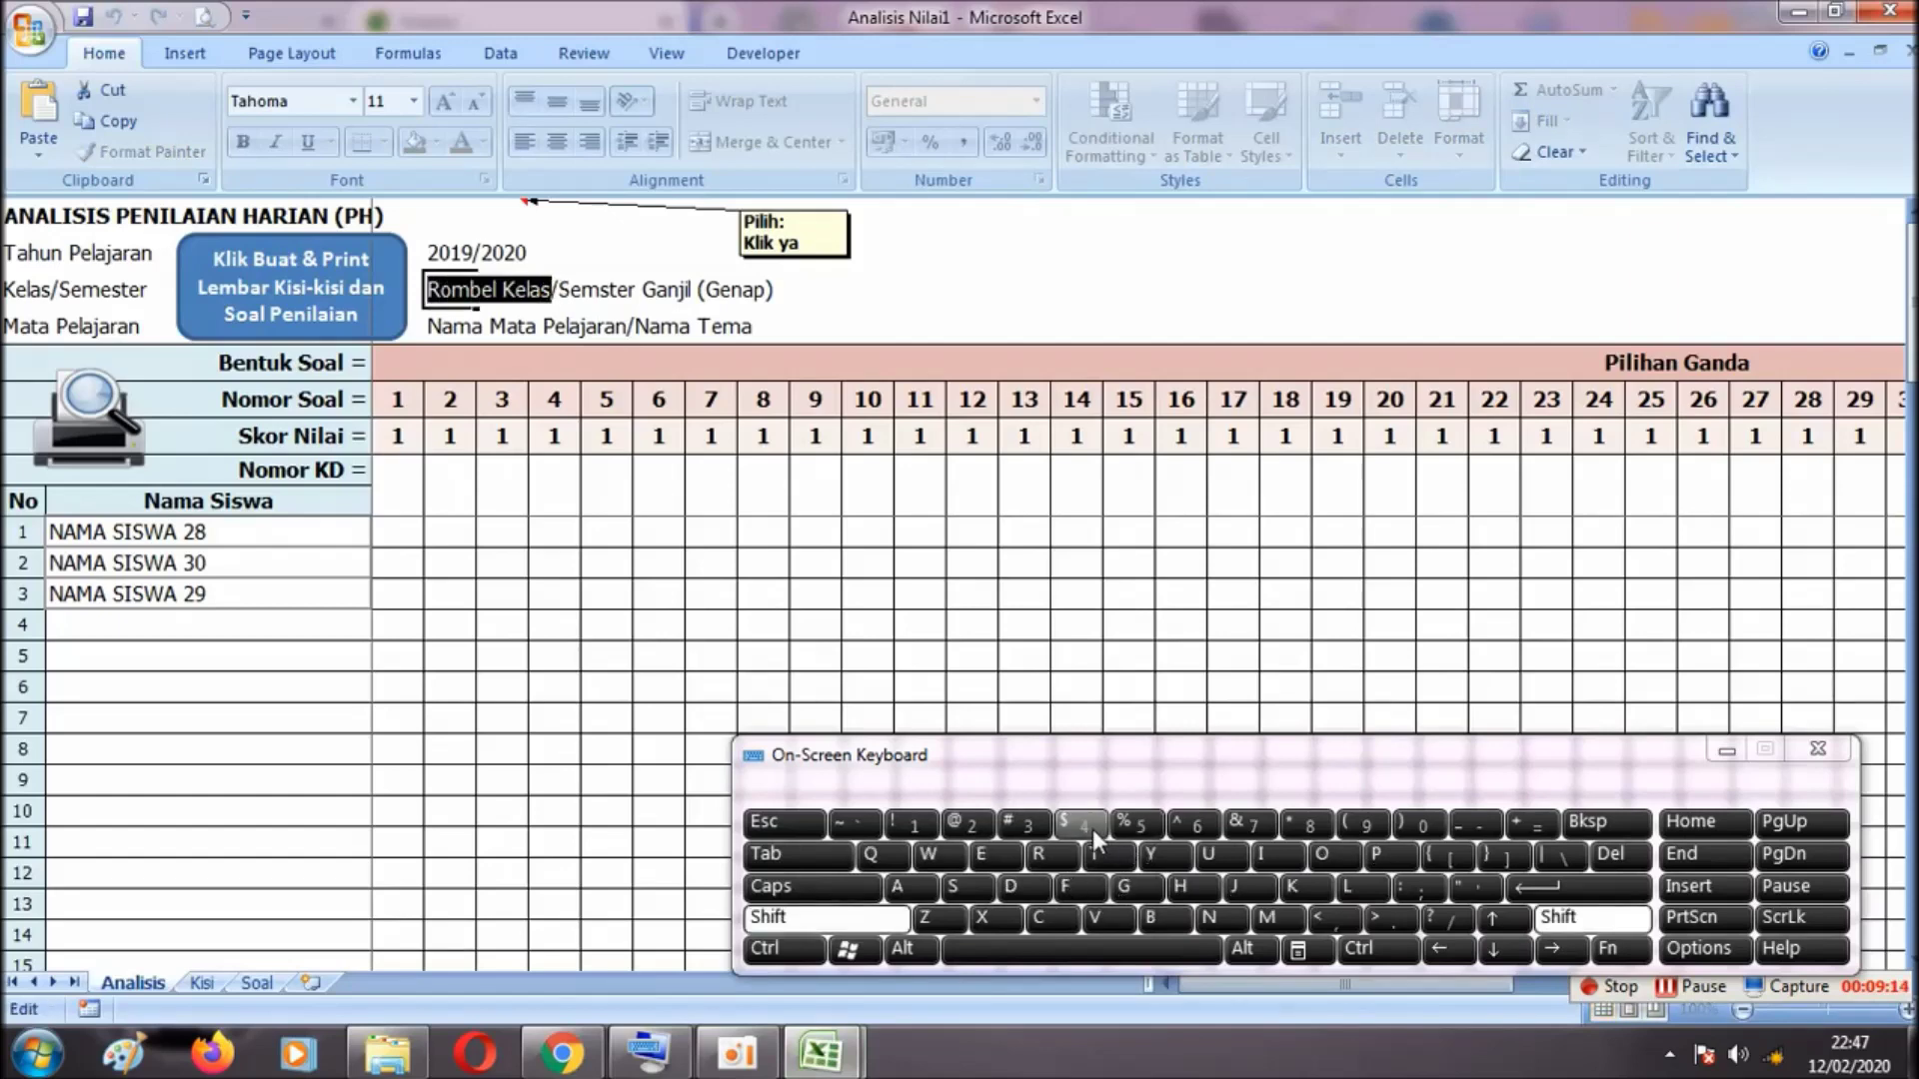
pyautogui.click(1093, 827)
pyautogui.click(1477, 827)
pyautogui.click(825, 918)
pyautogui.click(910, 887)
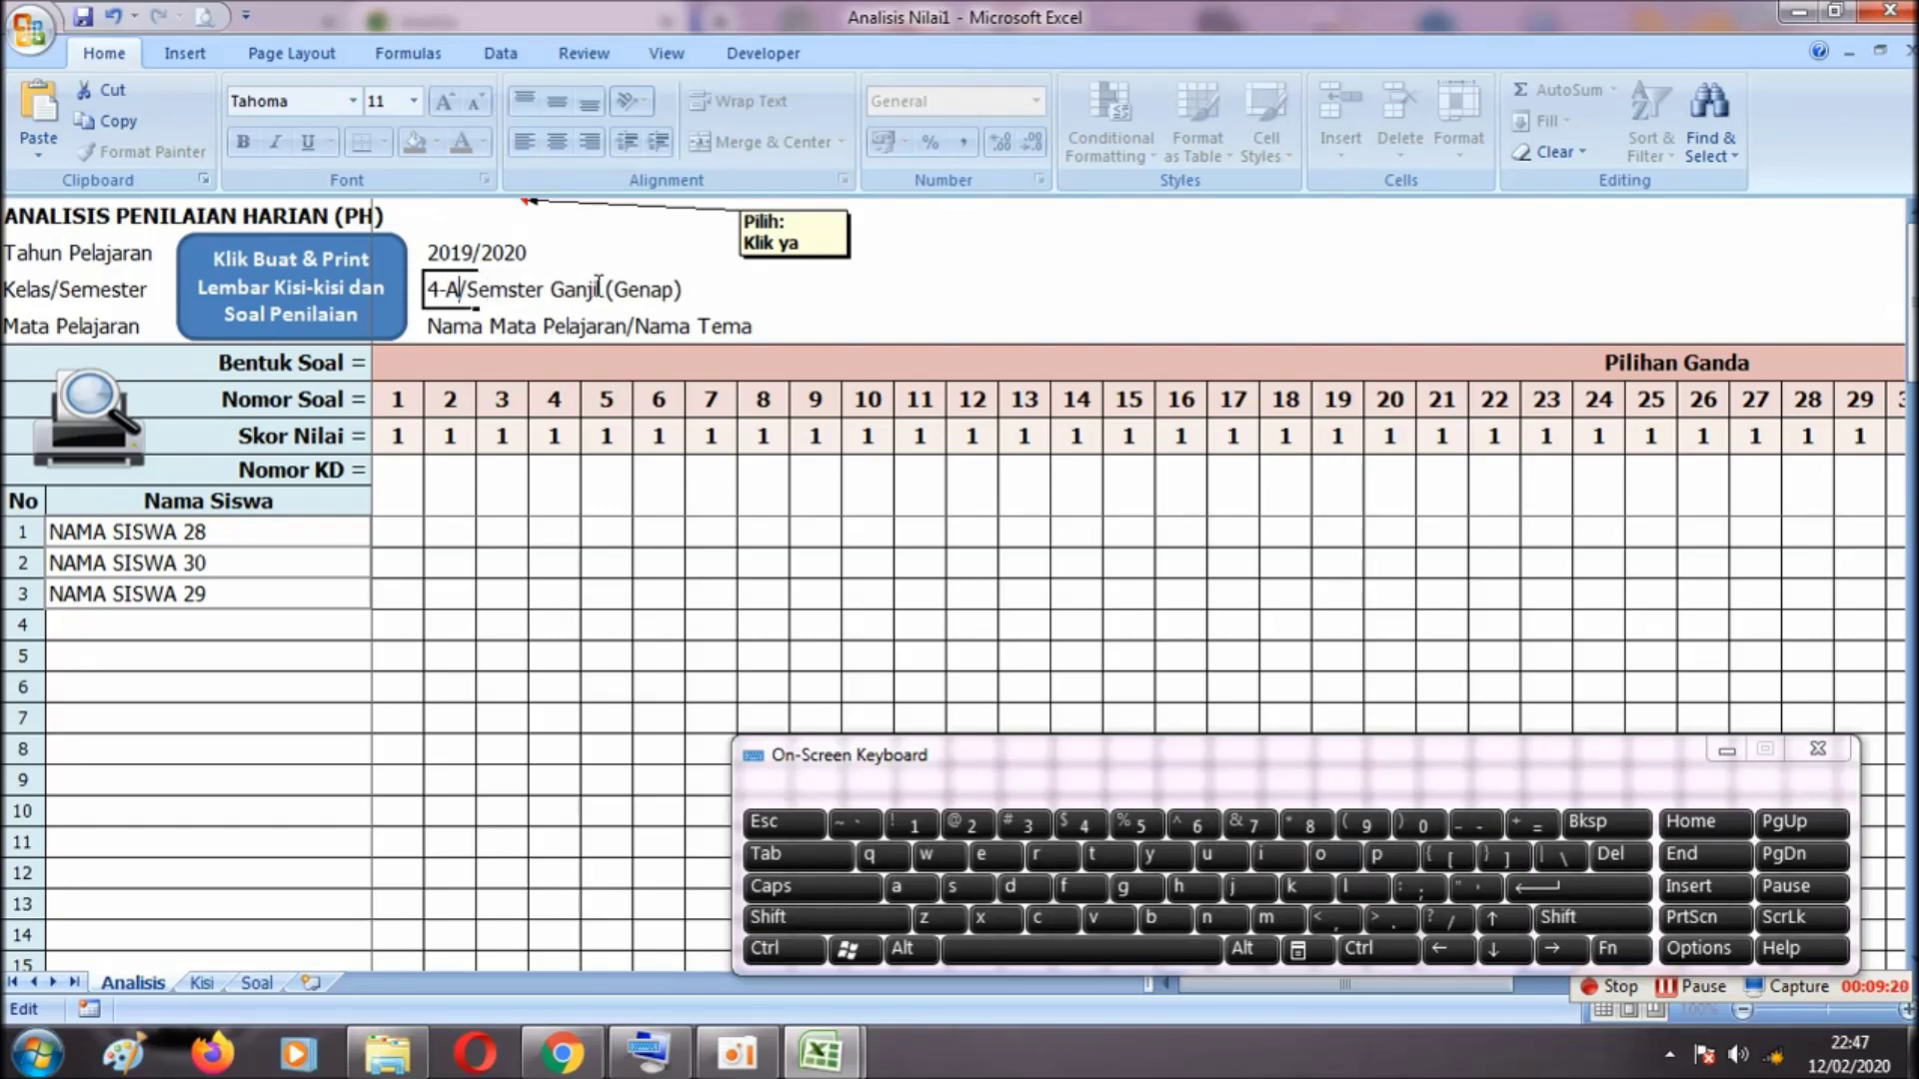
pyautogui.moveTo(599, 287); pyautogui.dragTo(665, 293)
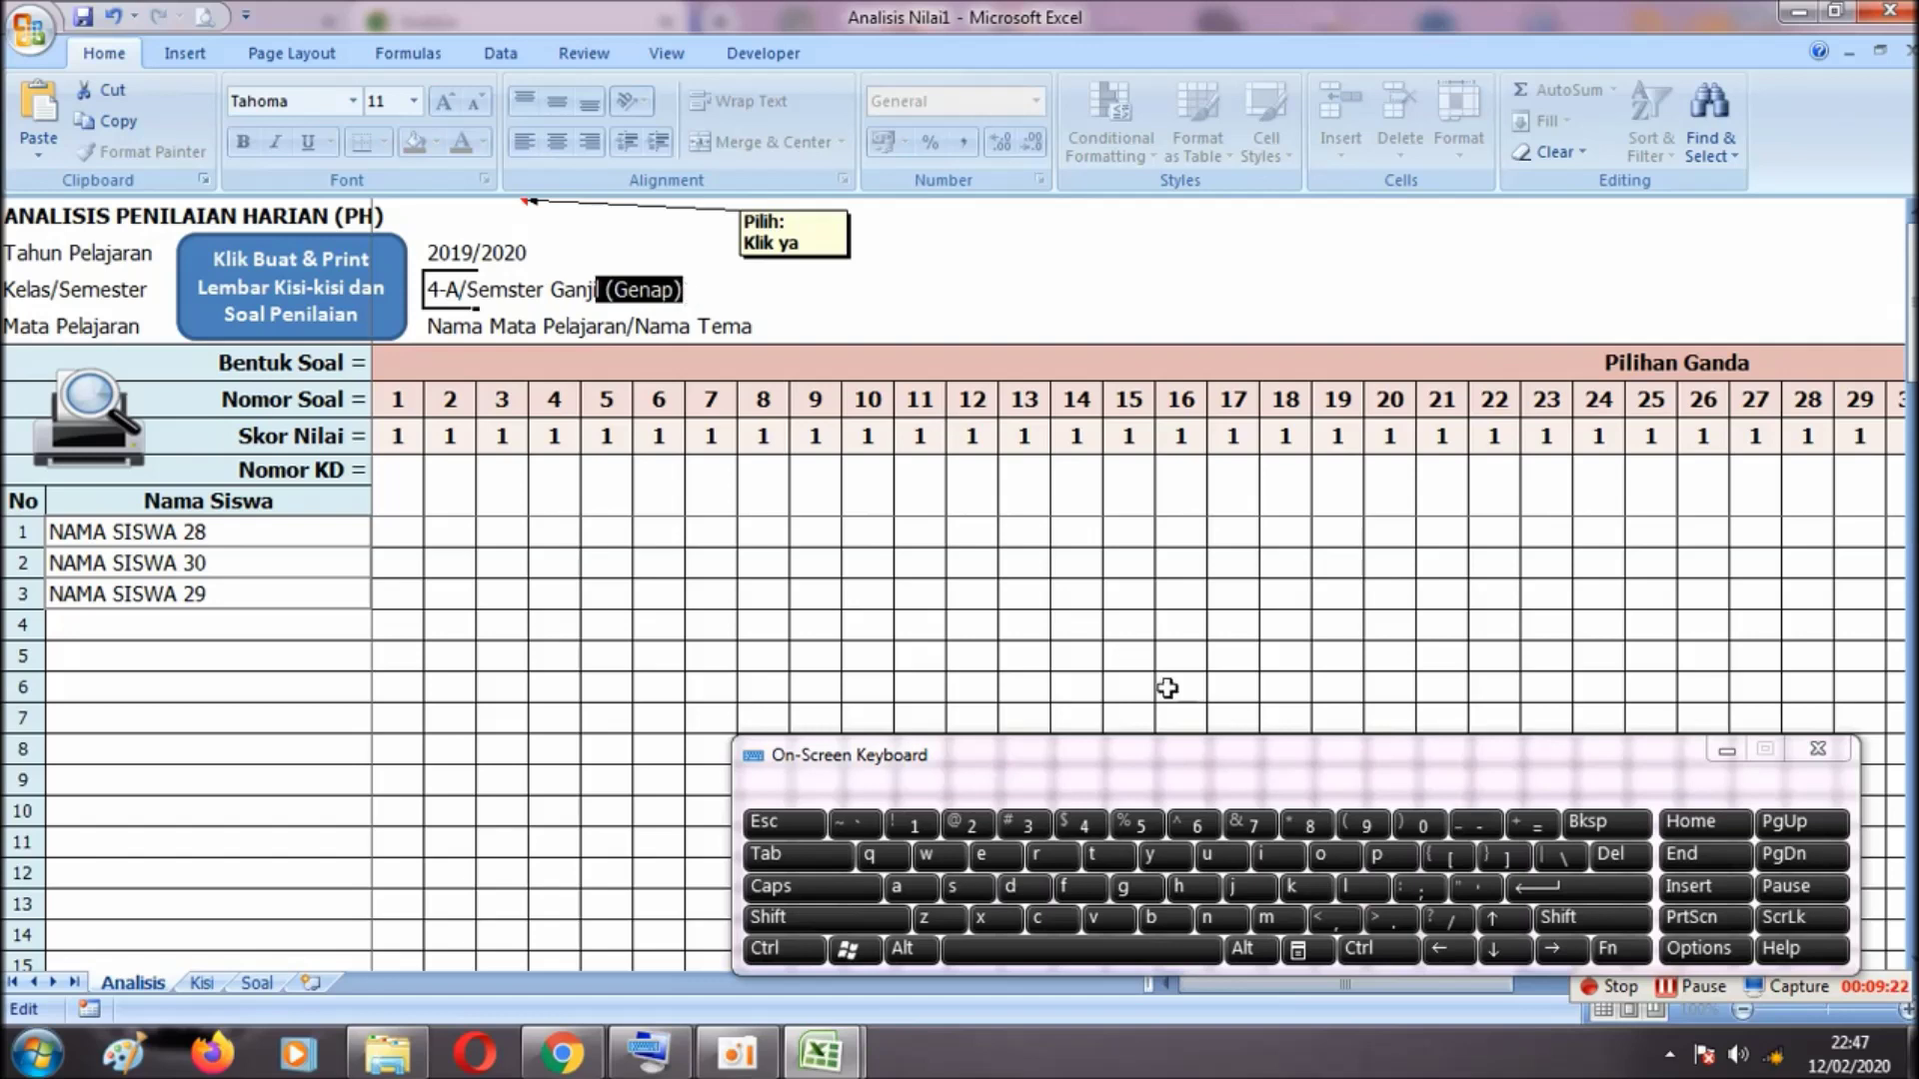
pyautogui.click(1363, 887)
pyautogui.click(478, 330)
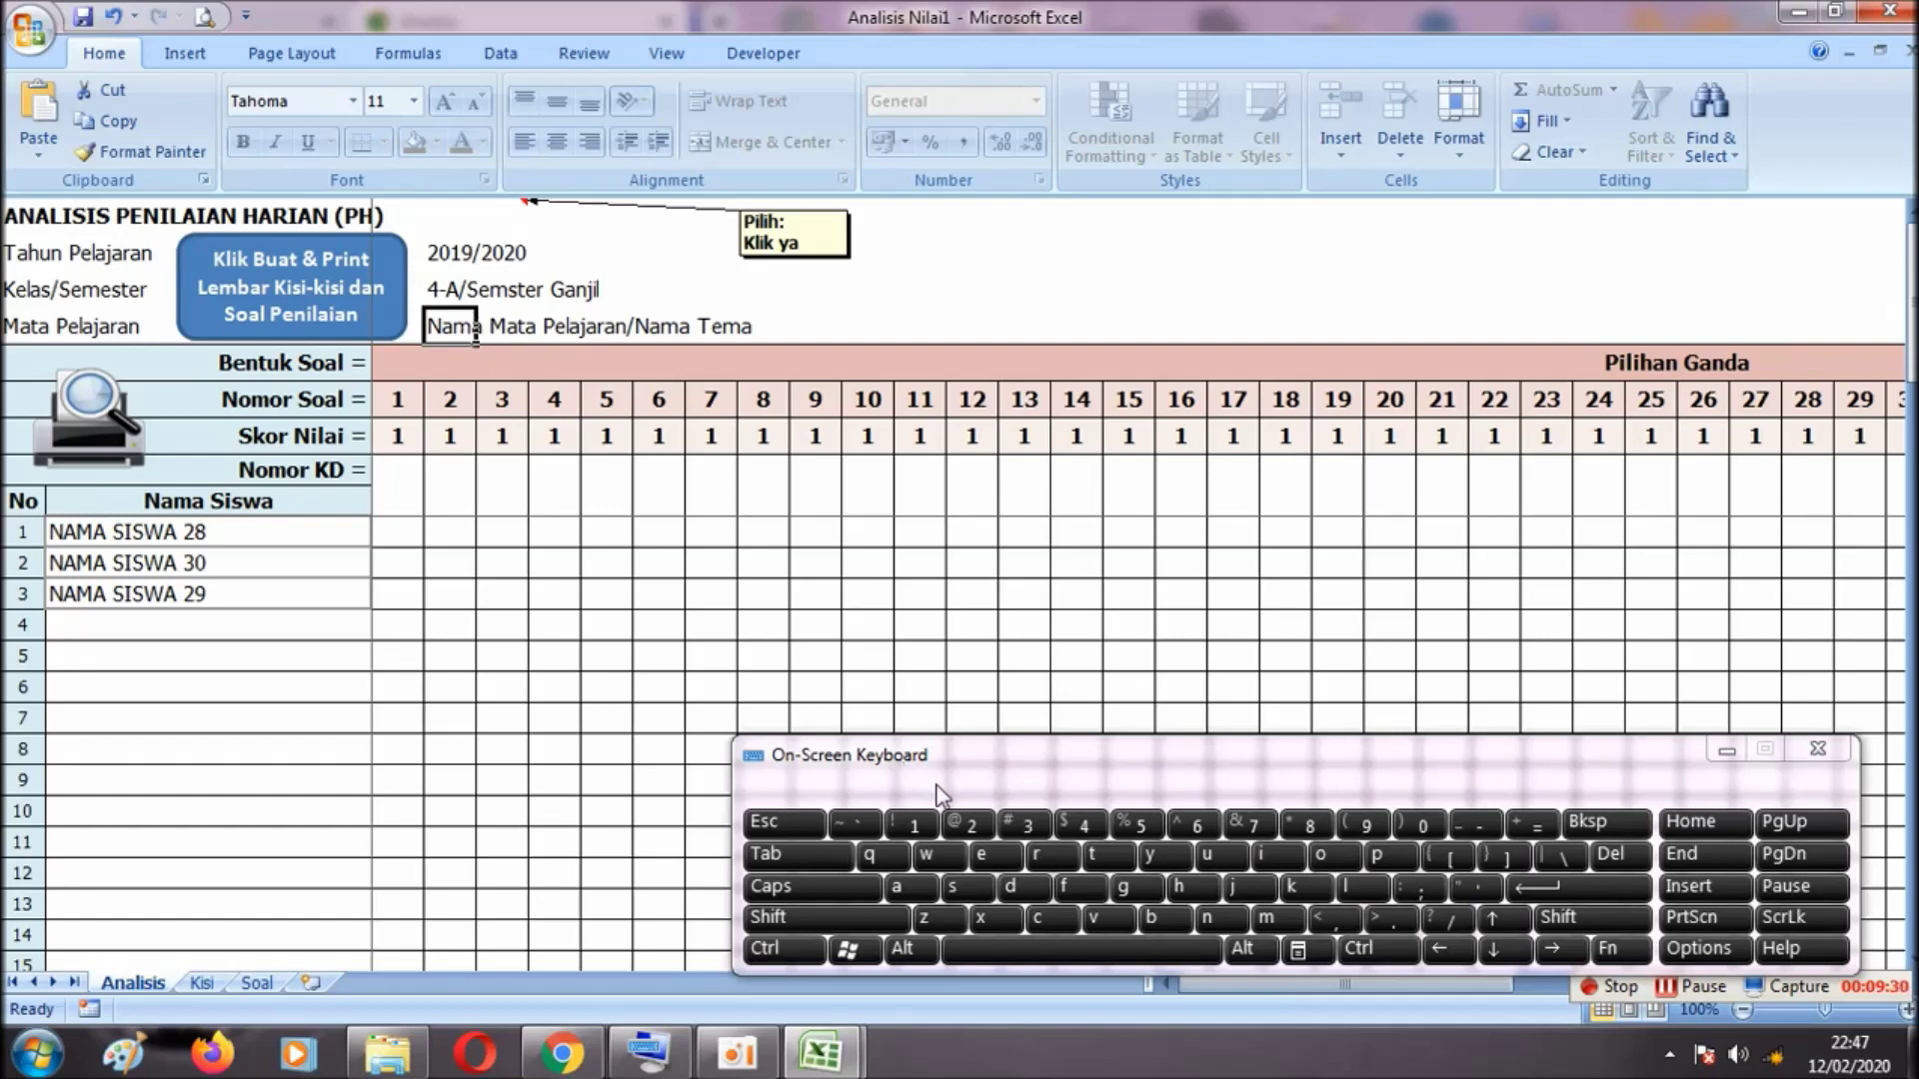
# Switch to the Analisis Nilai workbook and copy the Mata Pelajaran text Al Qur`an Hadis
pyautogui.click(838, 1072)
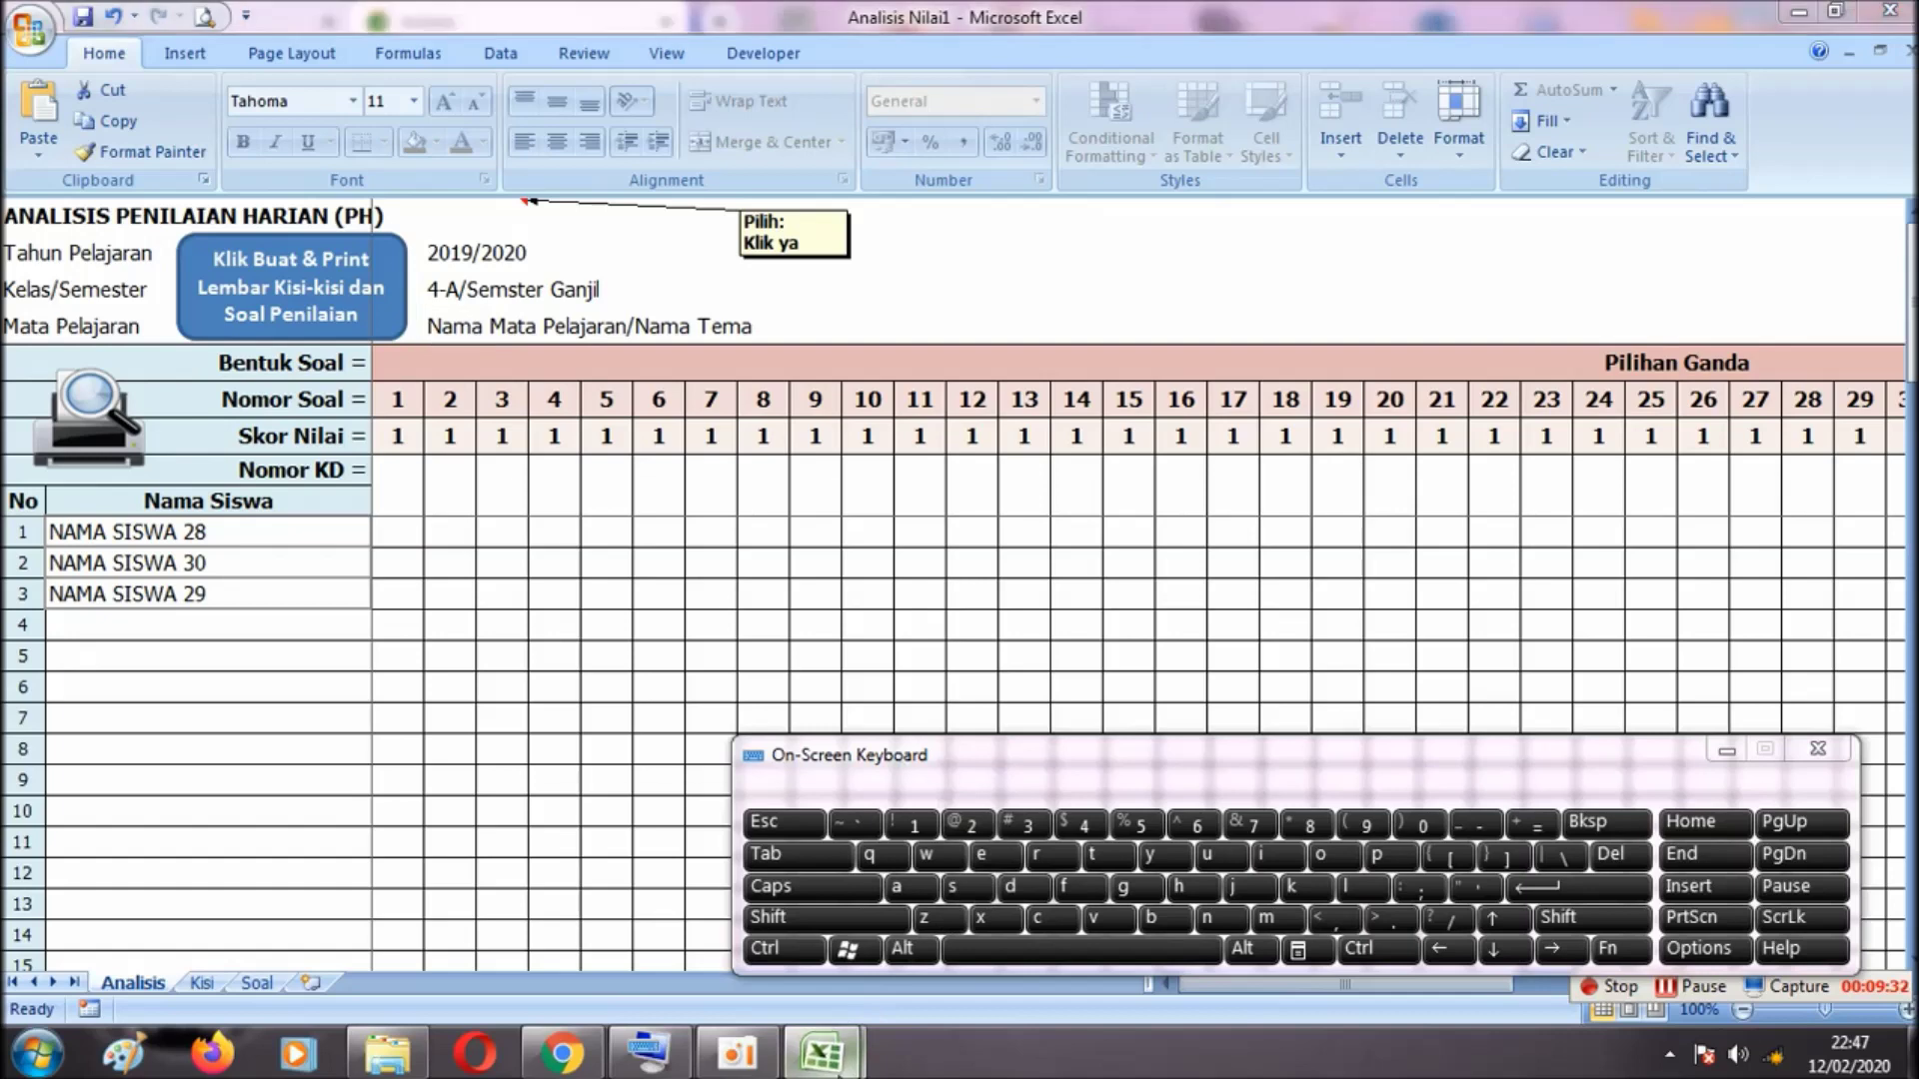
pyautogui.click(668, 981)
pyautogui.click(455, 328)
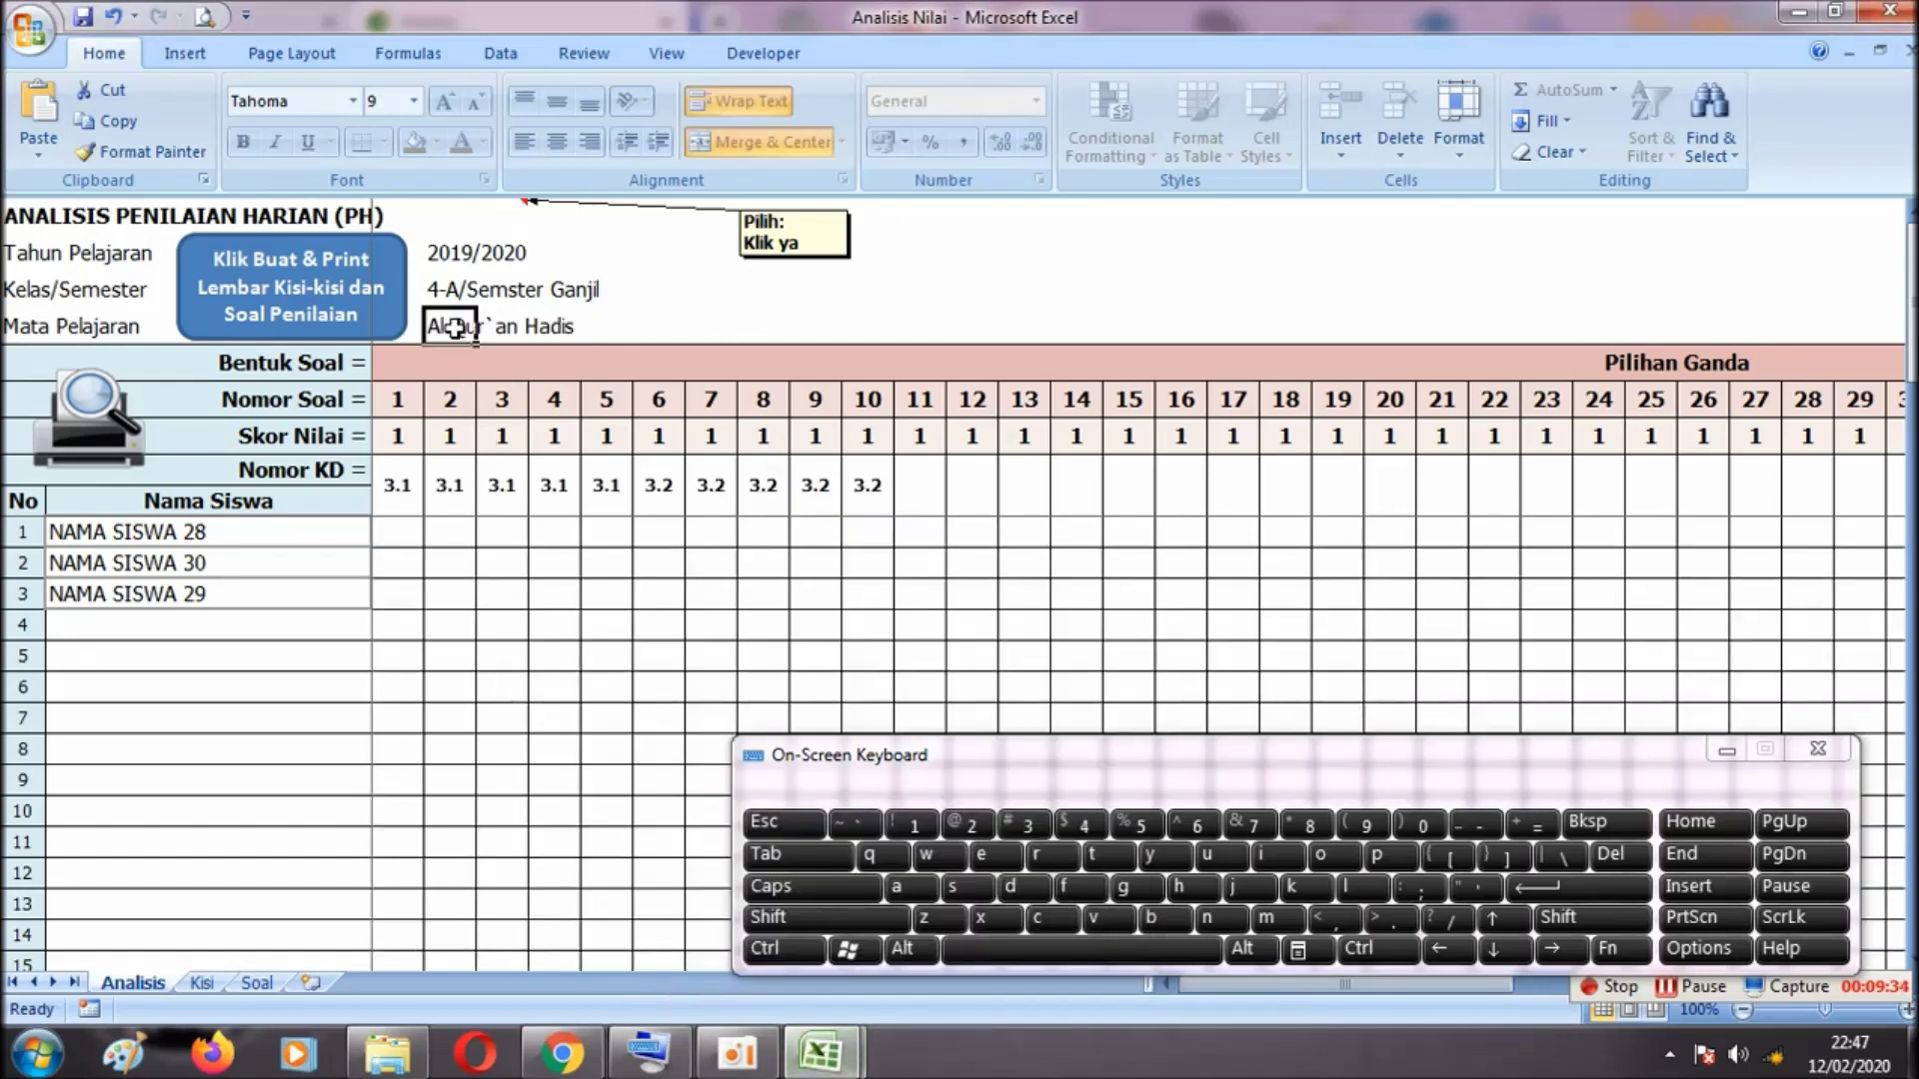
pyautogui.doubleClick(440, 329)
pyautogui.moveTo(432, 326); pyautogui.dragTo(585, 324)
pyautogui.hotkey('ctrl', 'c')
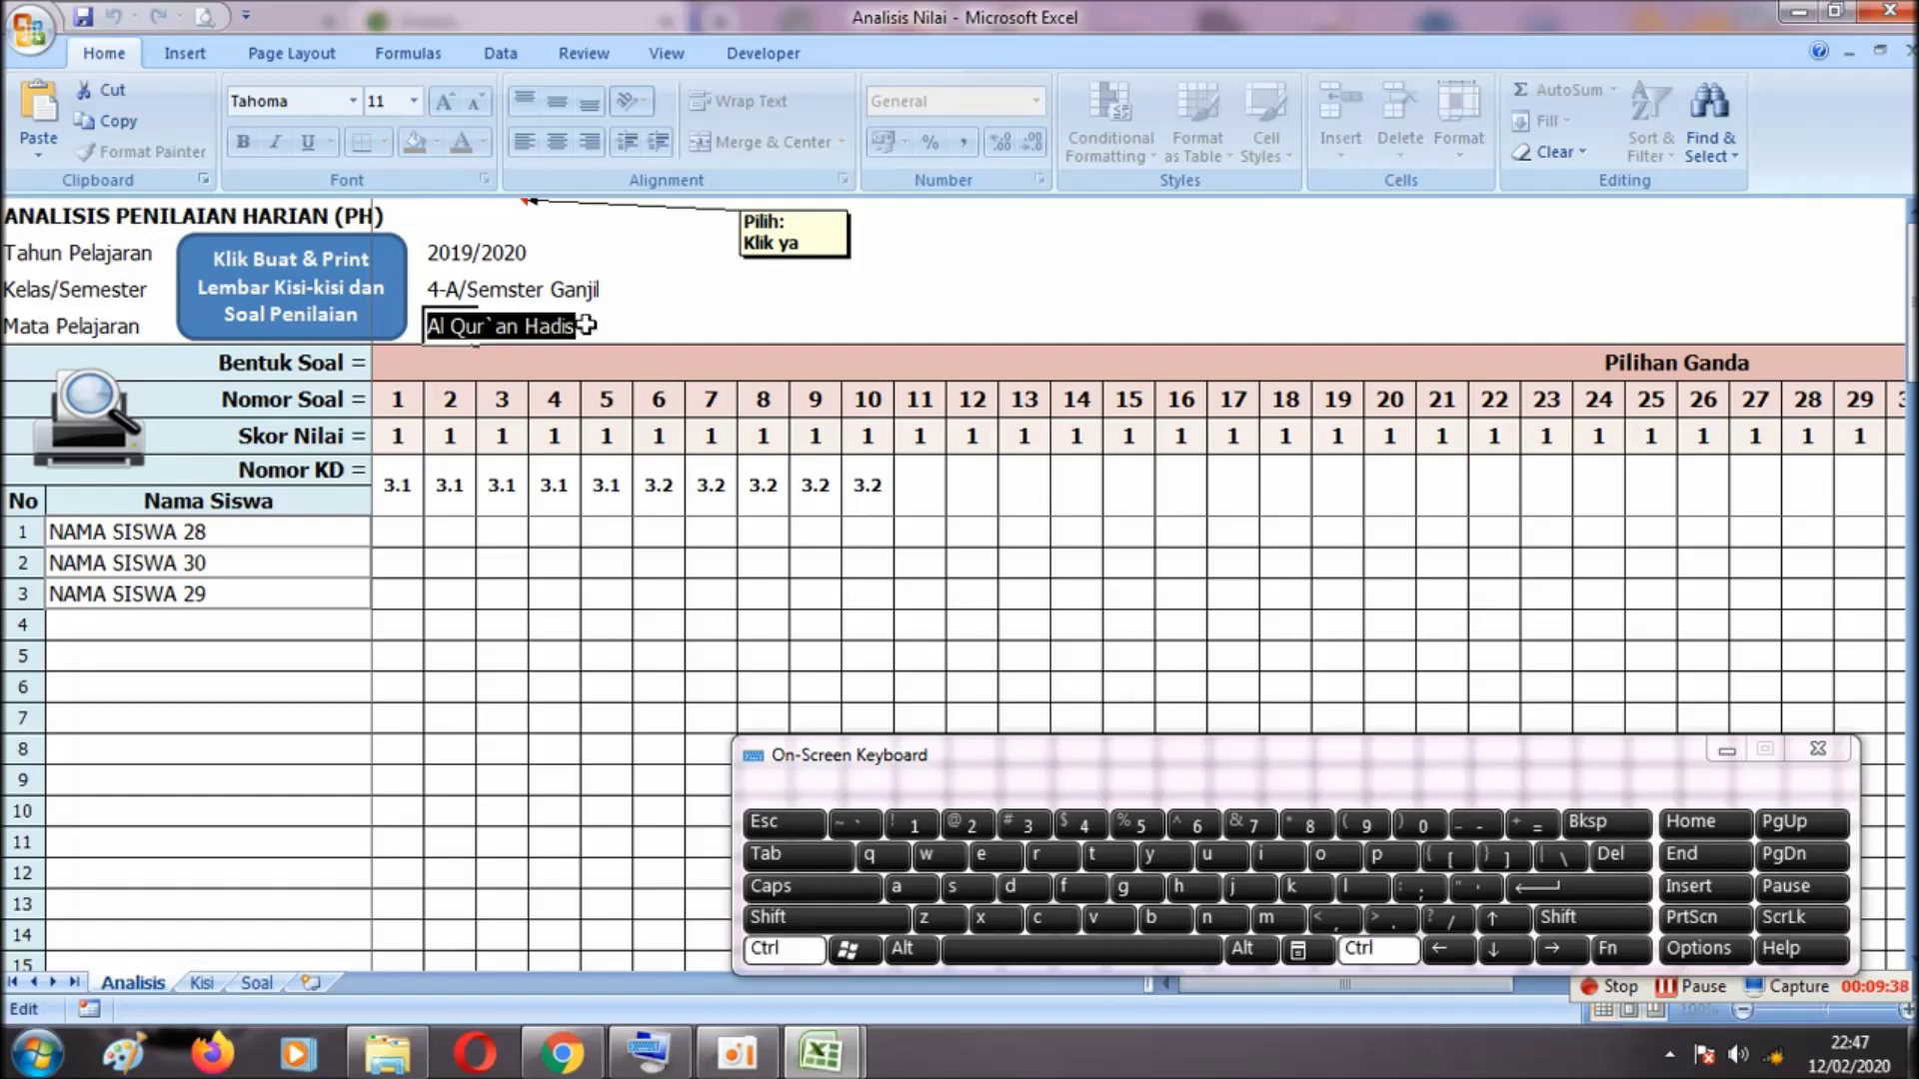
pyautogui.click(666, 719)
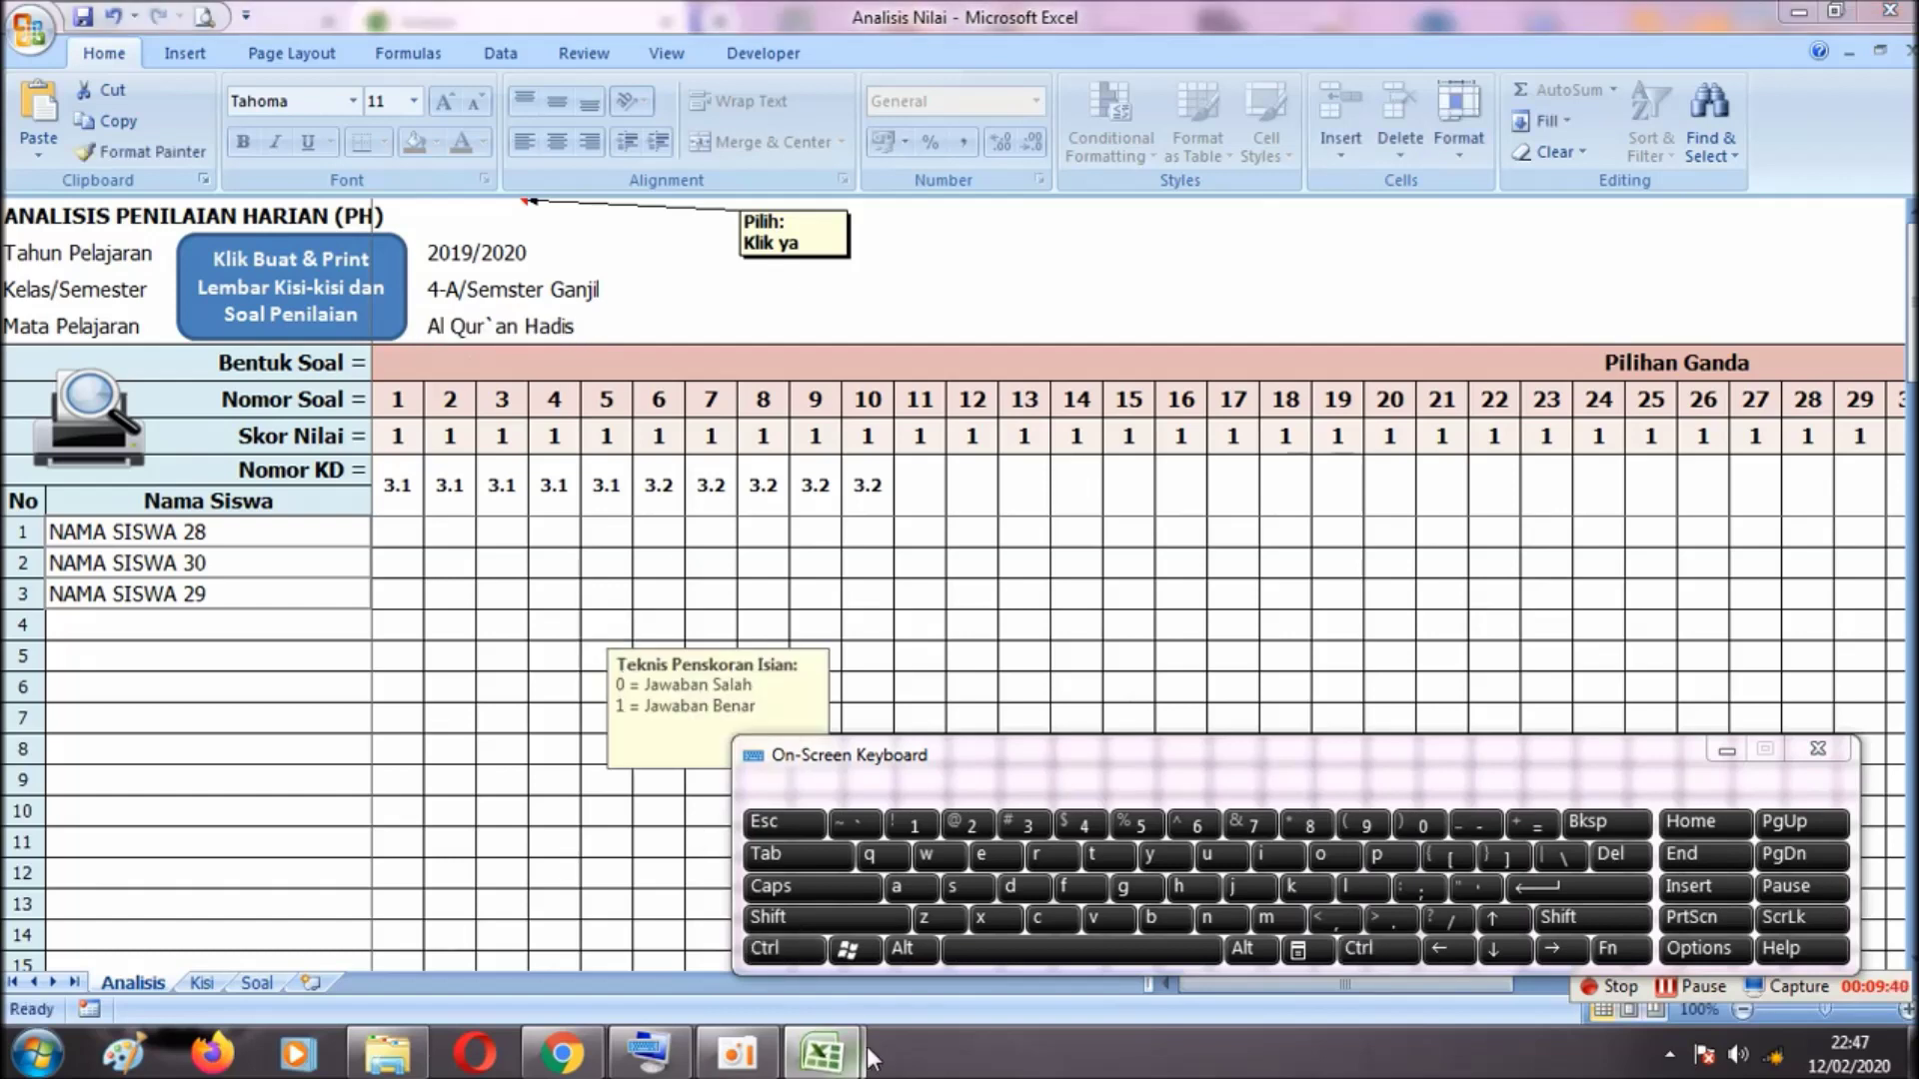
# Return to the Analisis Nilai1 workbook and replace the Mata Pelajaran placeholder with the copied text Al Qur`an Hadis
pyautogui.moveTo(822, 1052)
pyautogui.click(908, 949)
pyautogui.doubleClick(444, 326)
pyautogui.moveTo(428, 326); pyautogui.dragTo(727, 360)
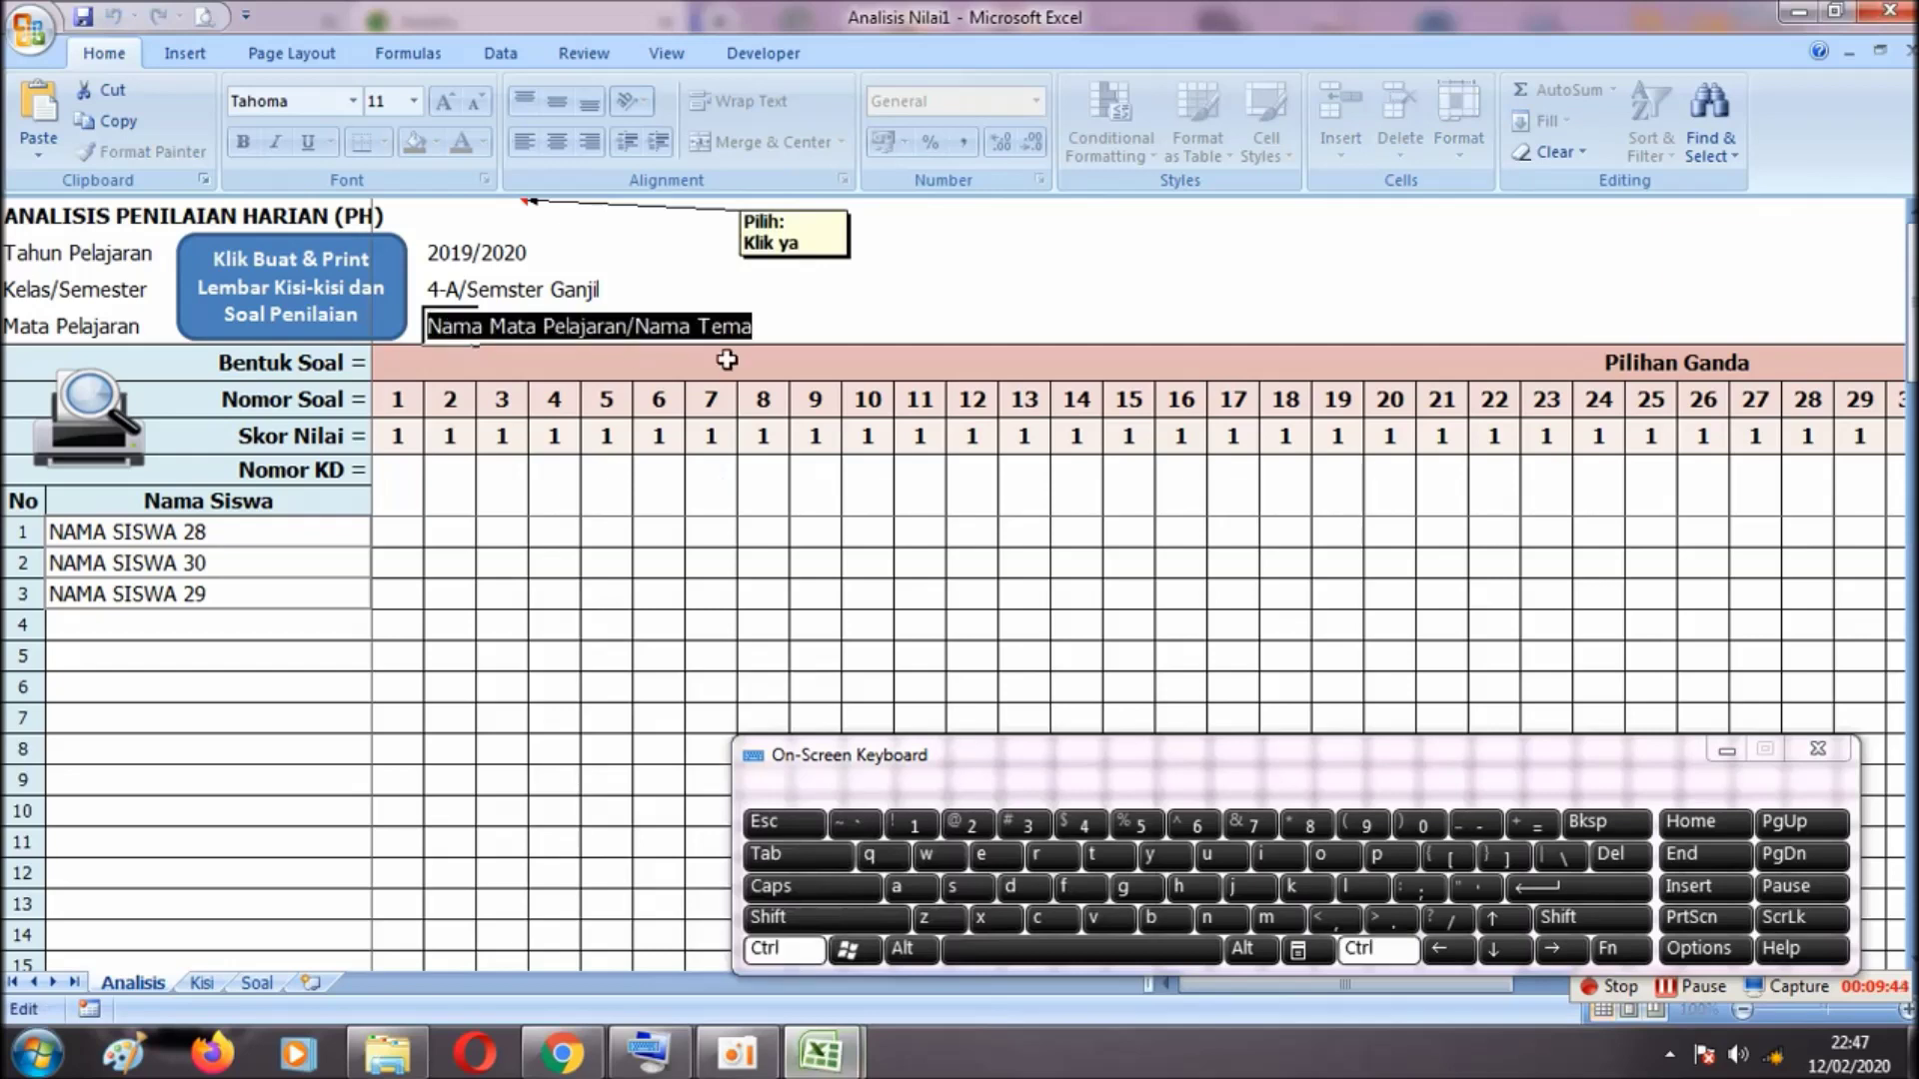
pyautogui.hotkey('ctrl', 'v')
pyautogui.click(555, 355)
pyautogui.click(493, 475)
pyautogui.moveTo(1214, 990); pyautogui.dragTo(1174, 986)
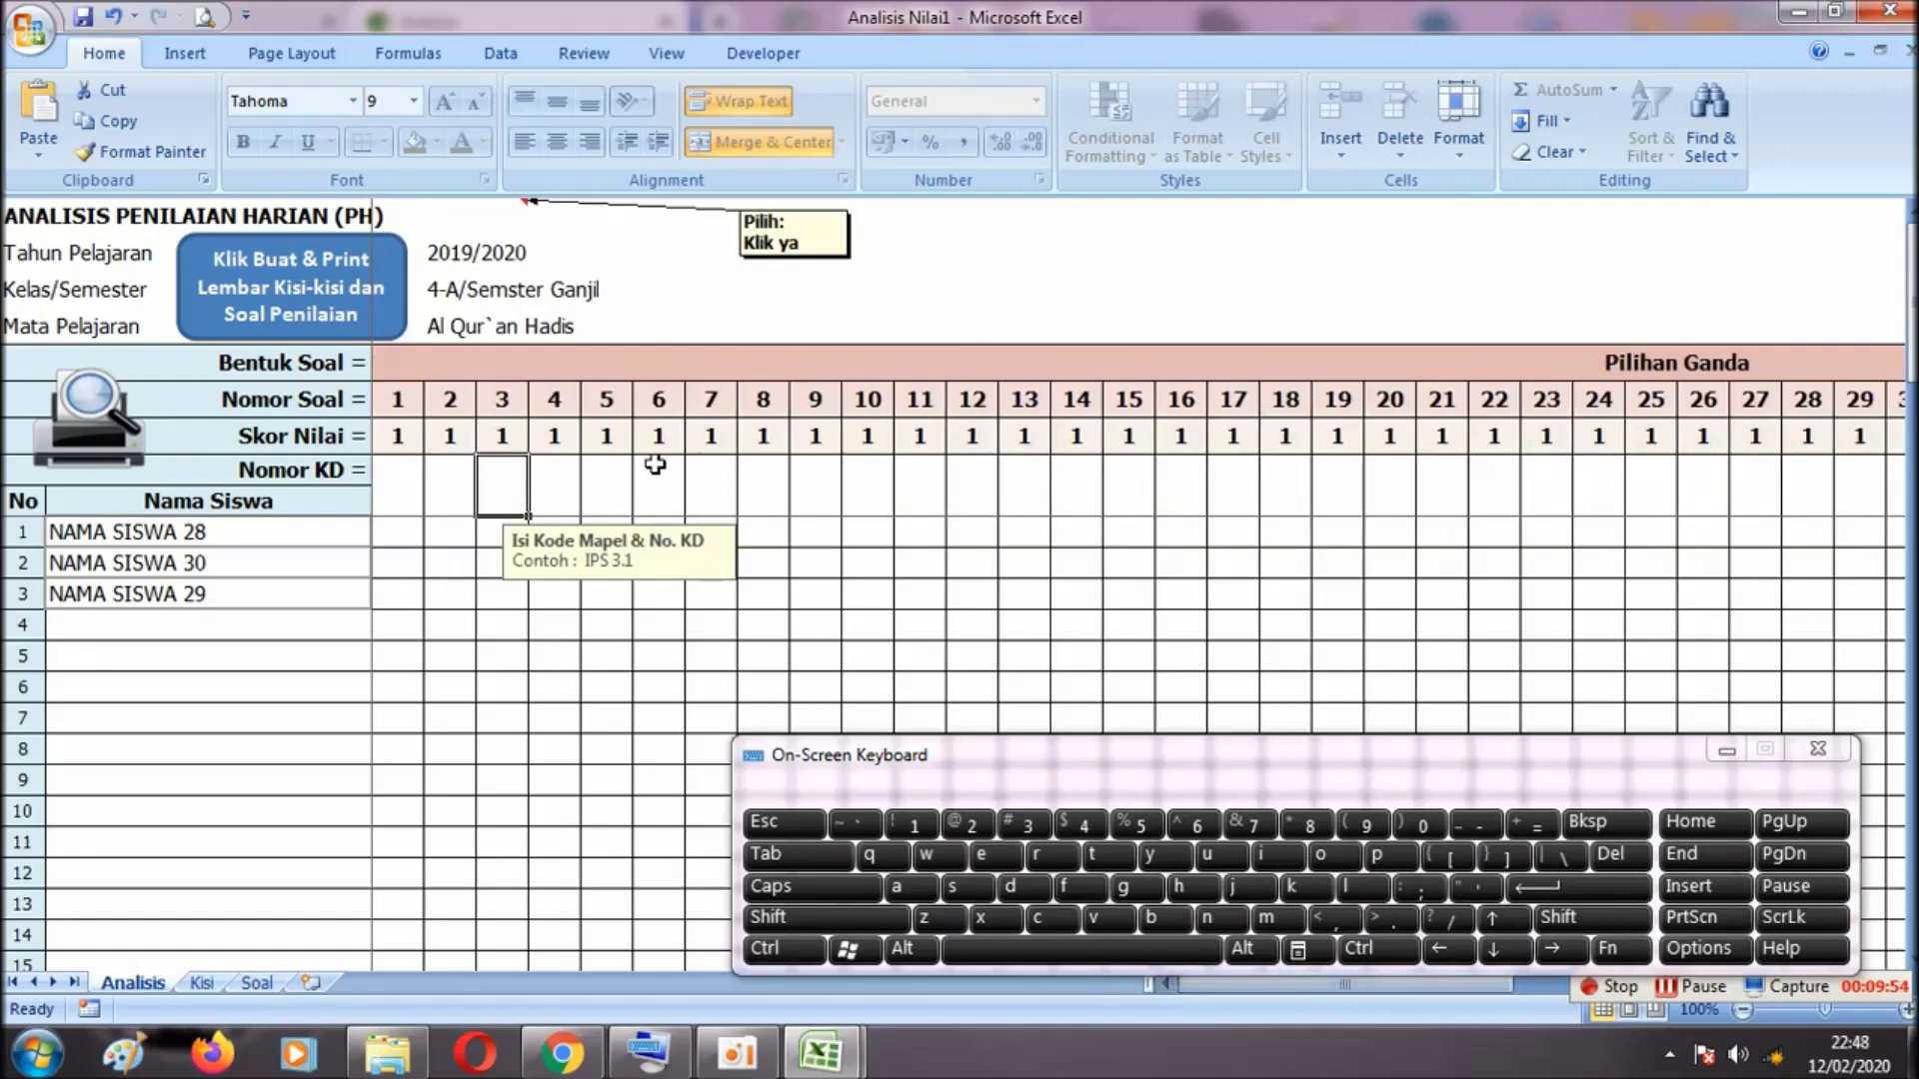
# Set the Mata Pelajaran entry to Tema 1
pyautogui.click(465, 327)
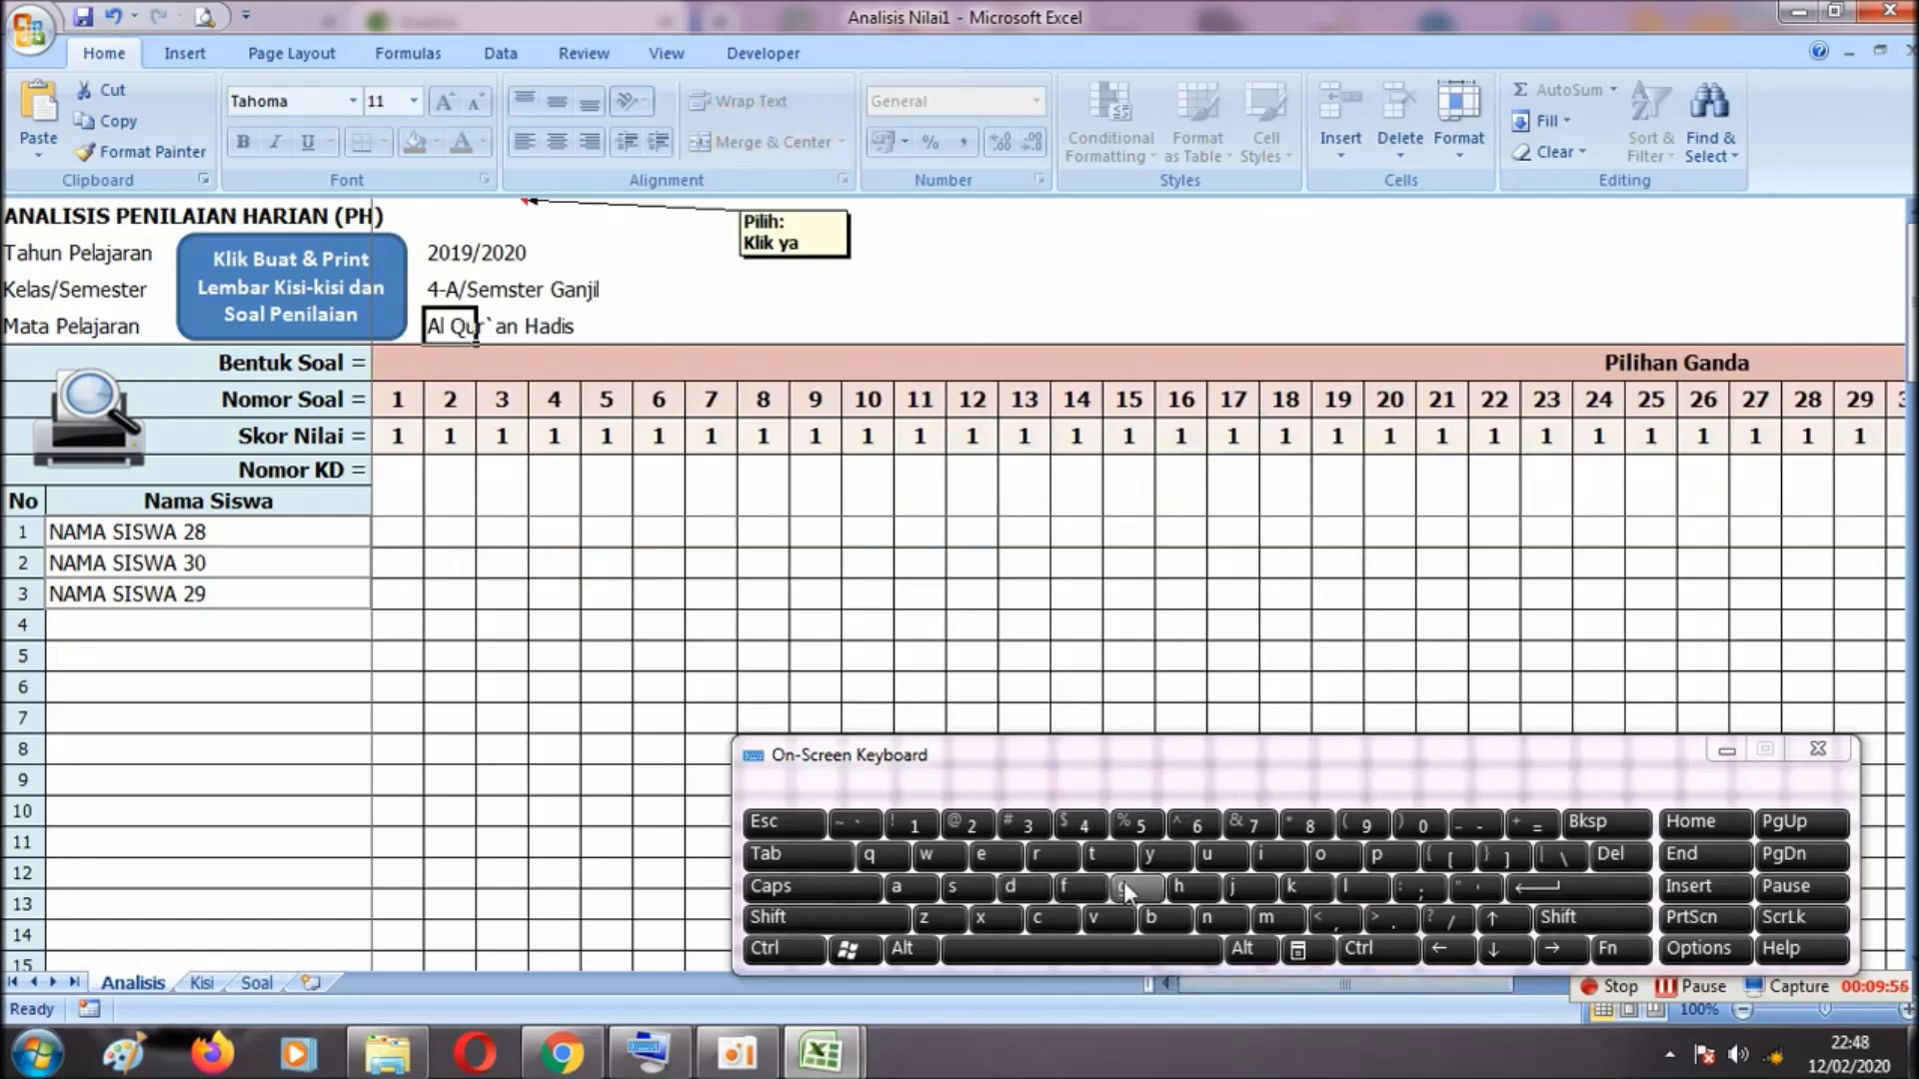
pyautogui.press('shift')
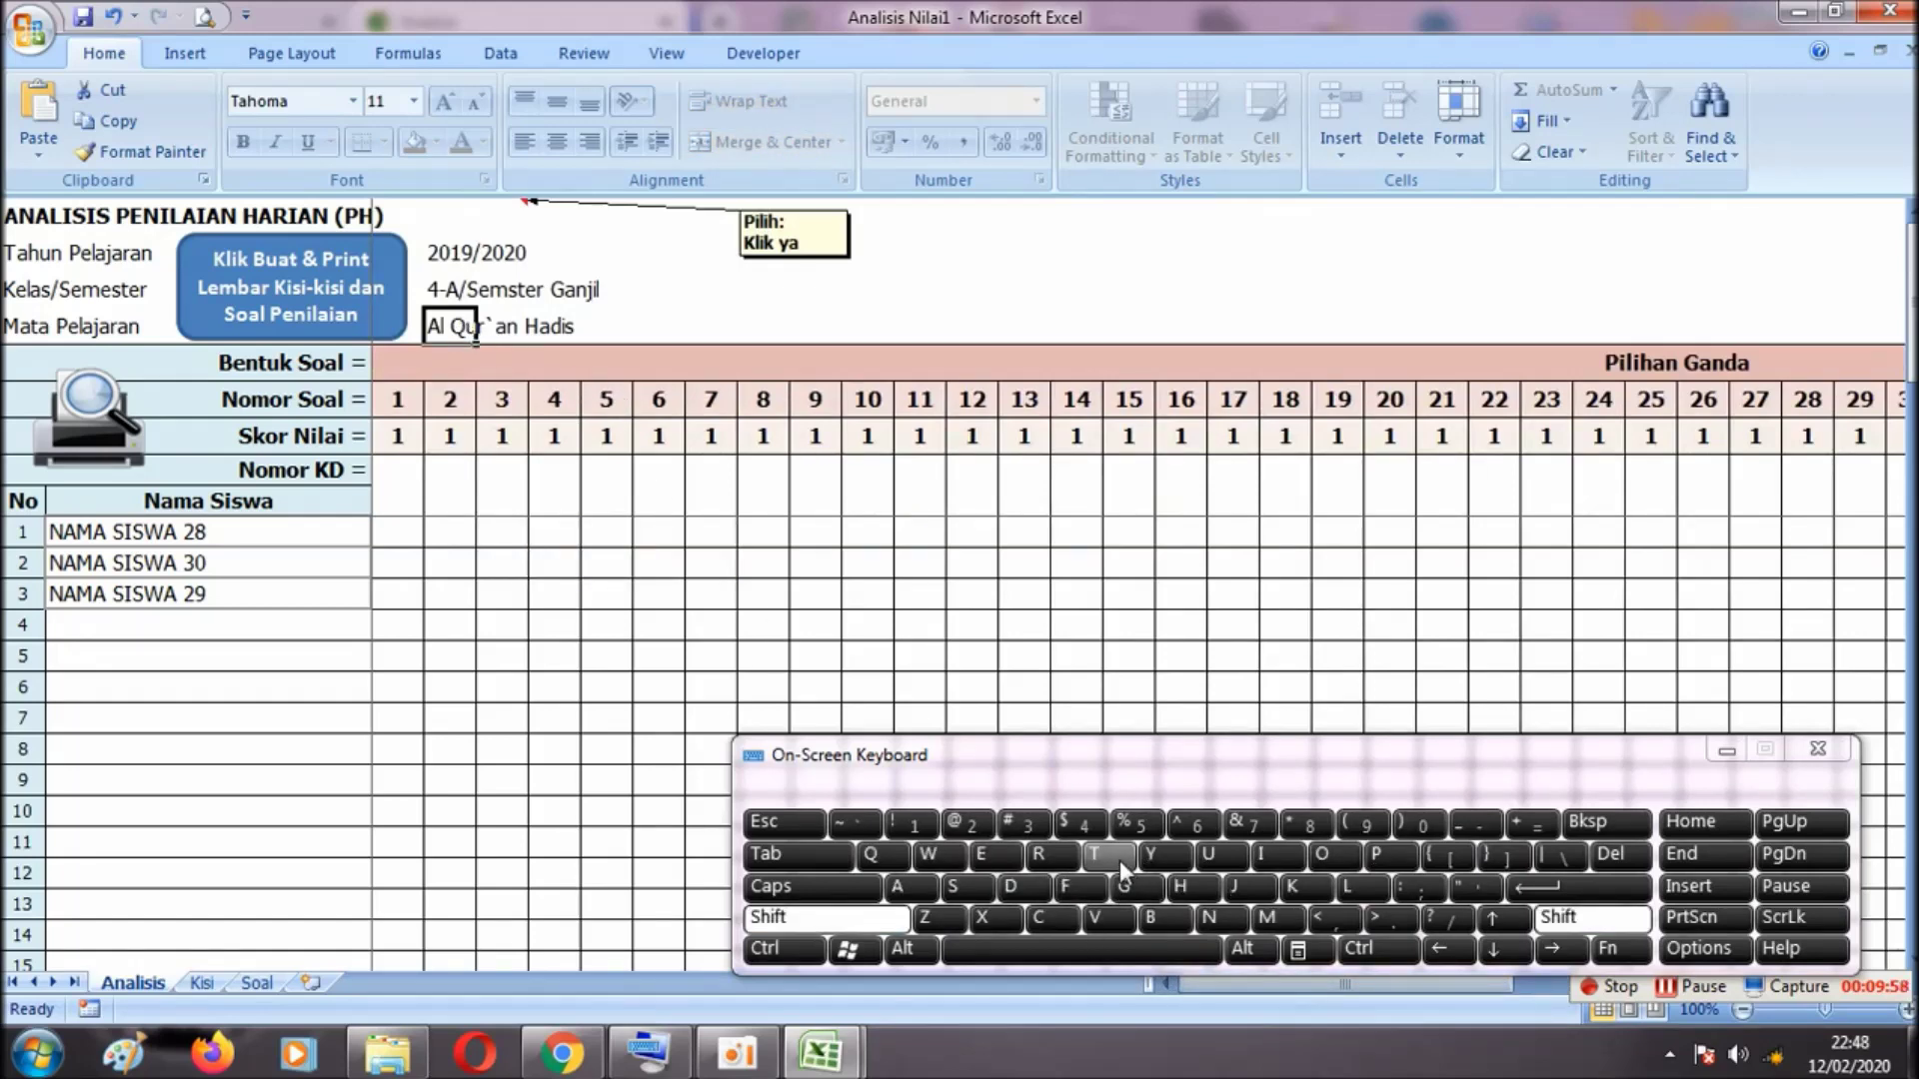
pyautogui.click(1107, 855)
pyautogui.click(997, 855)
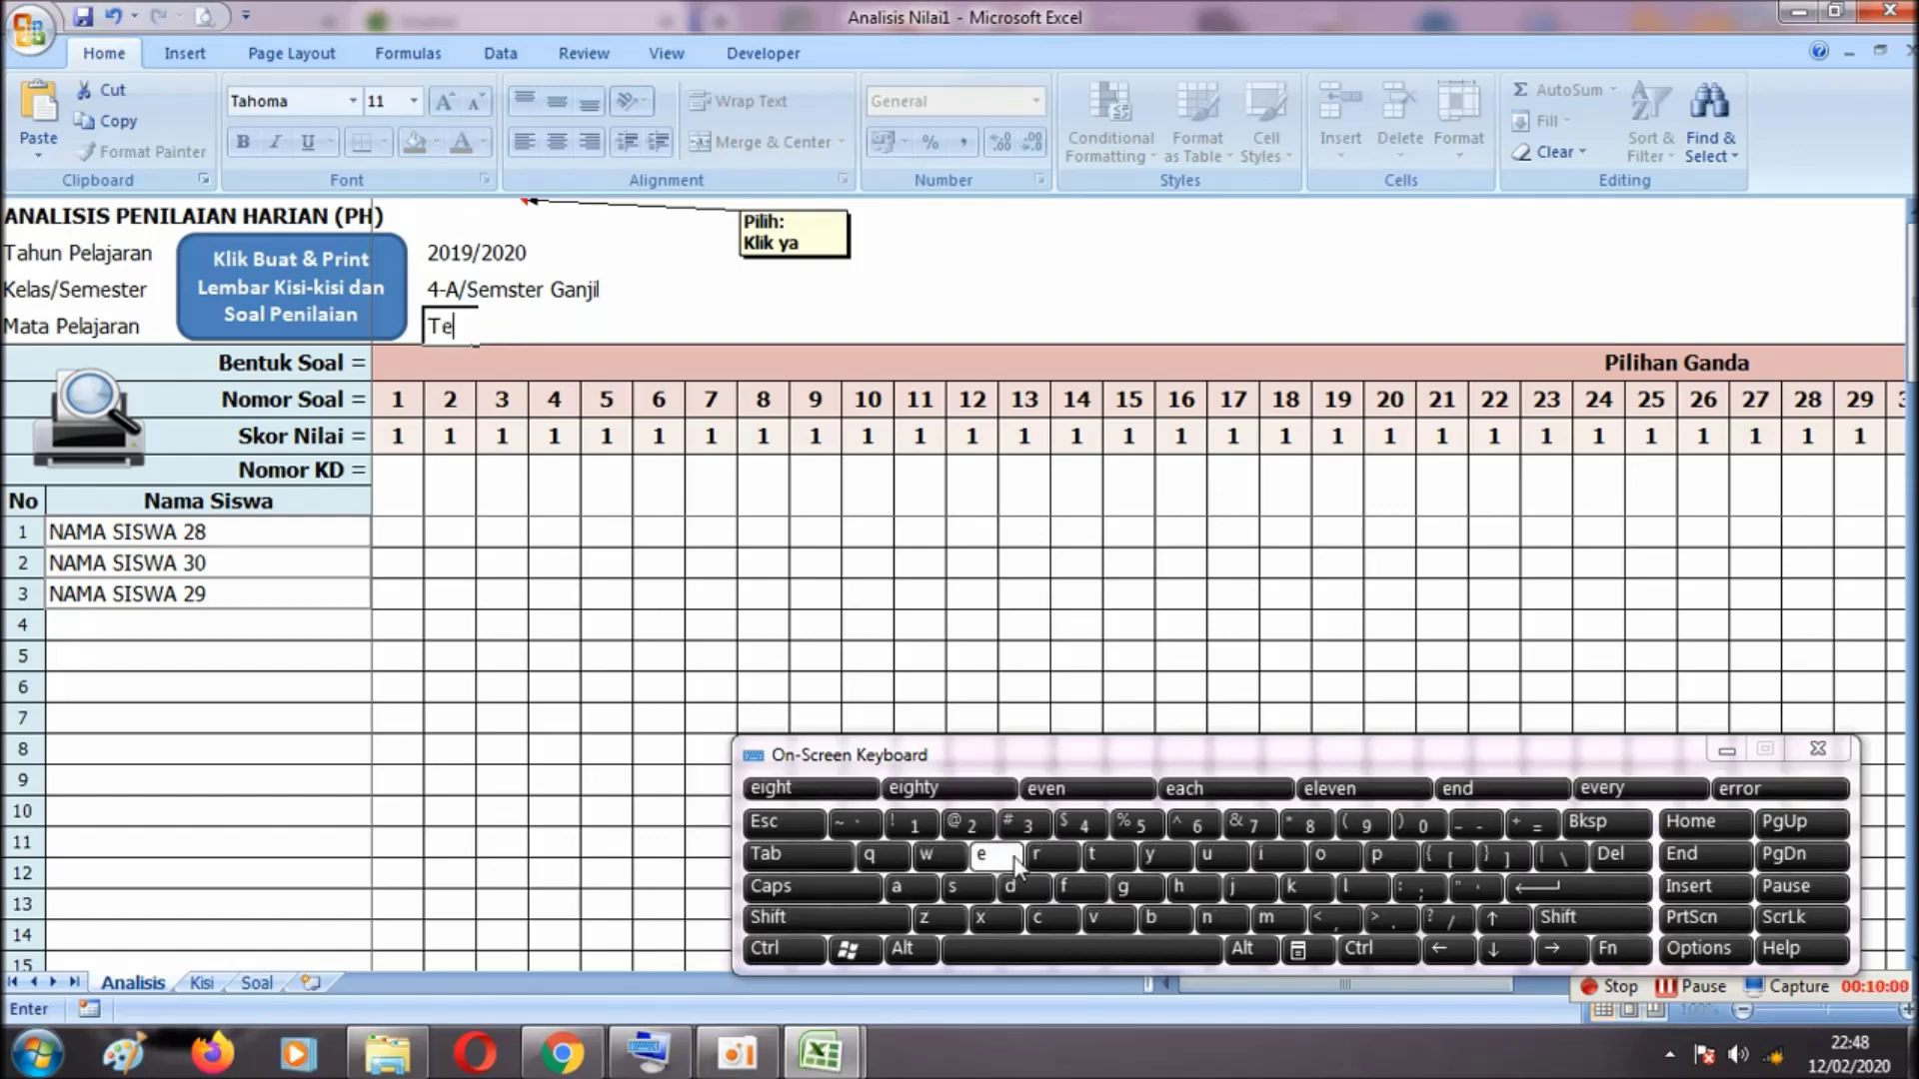
pyautogui.click(1261, 916)
pyautogui.click(919, 888)
pyautogui.click(1017, 958)
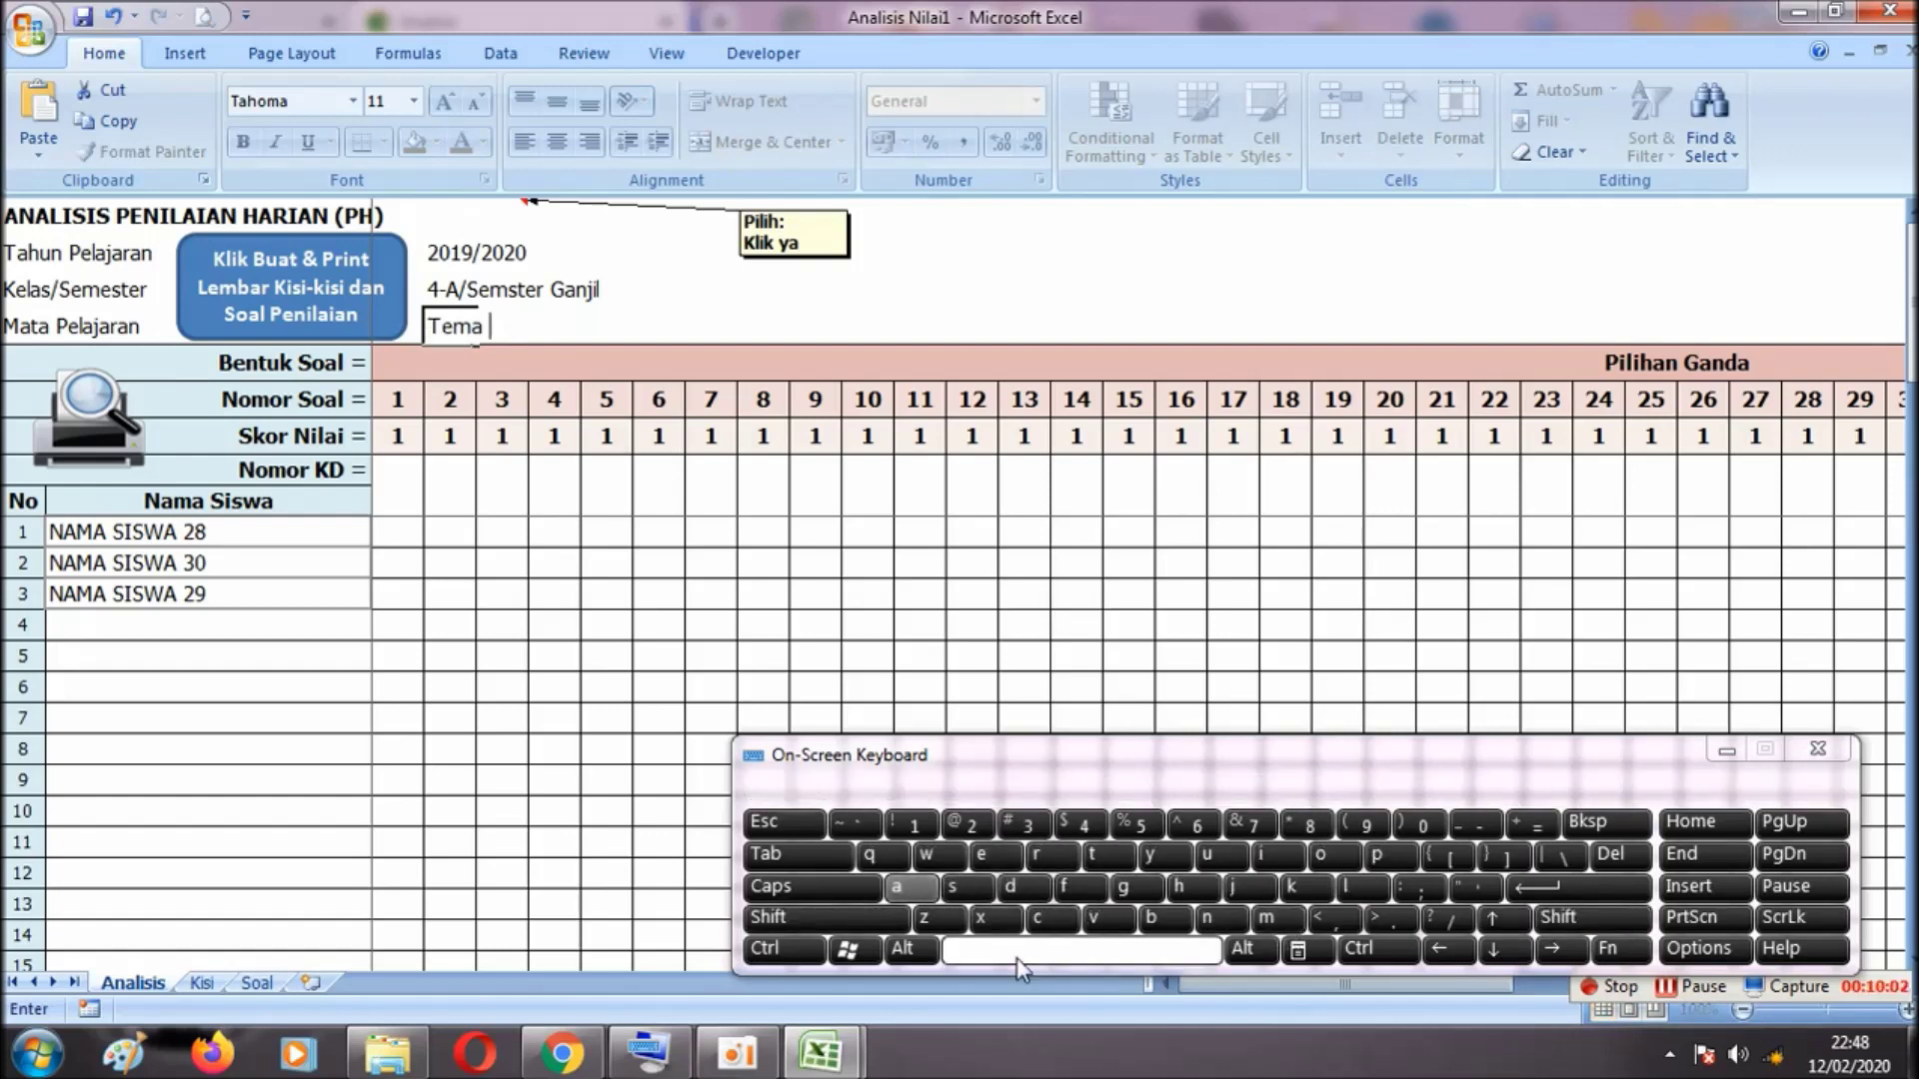
pyautogui.click(912, 823)
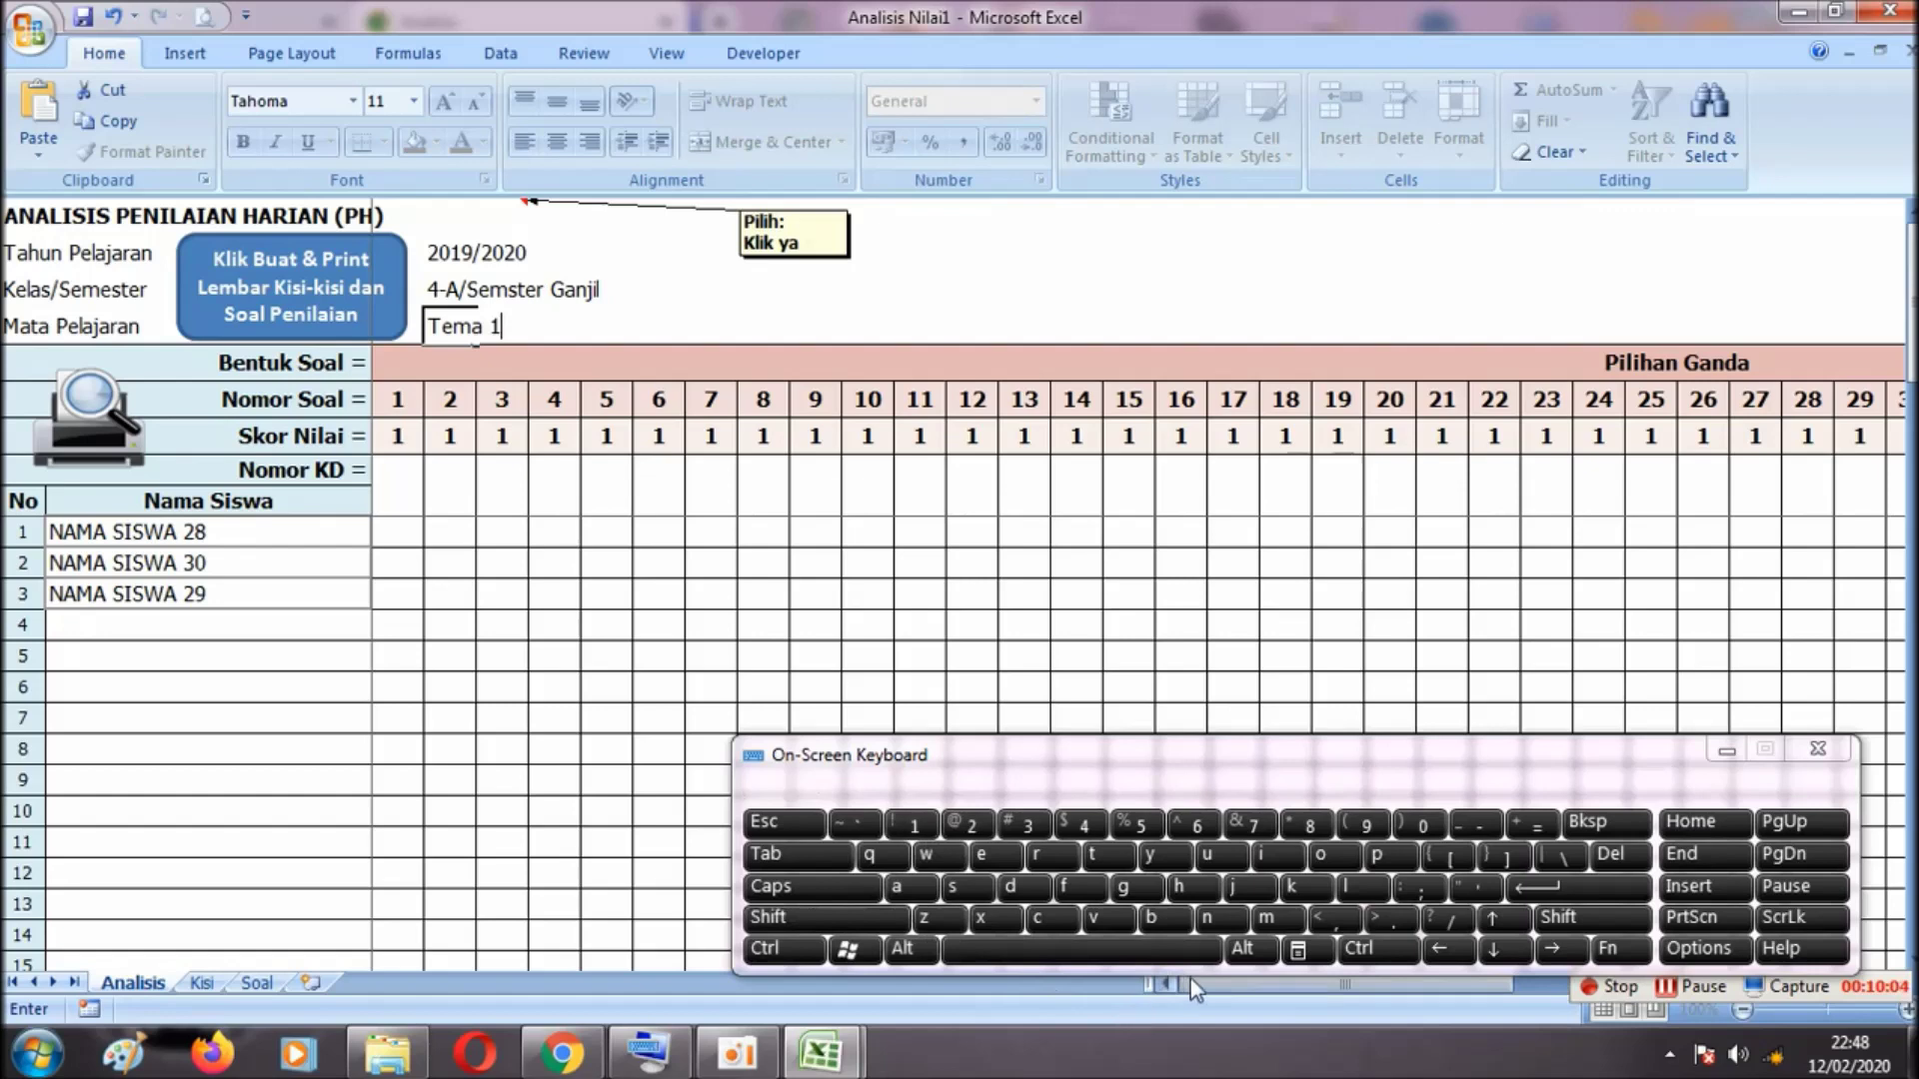
# Replace the Nama Mapel 1 heading above the first group of KD columns with PJOK
pyautogui.moveTo(1196, 976); pyautogui.dragTo(1551, 984)
pyautogui.click(1252, 358)
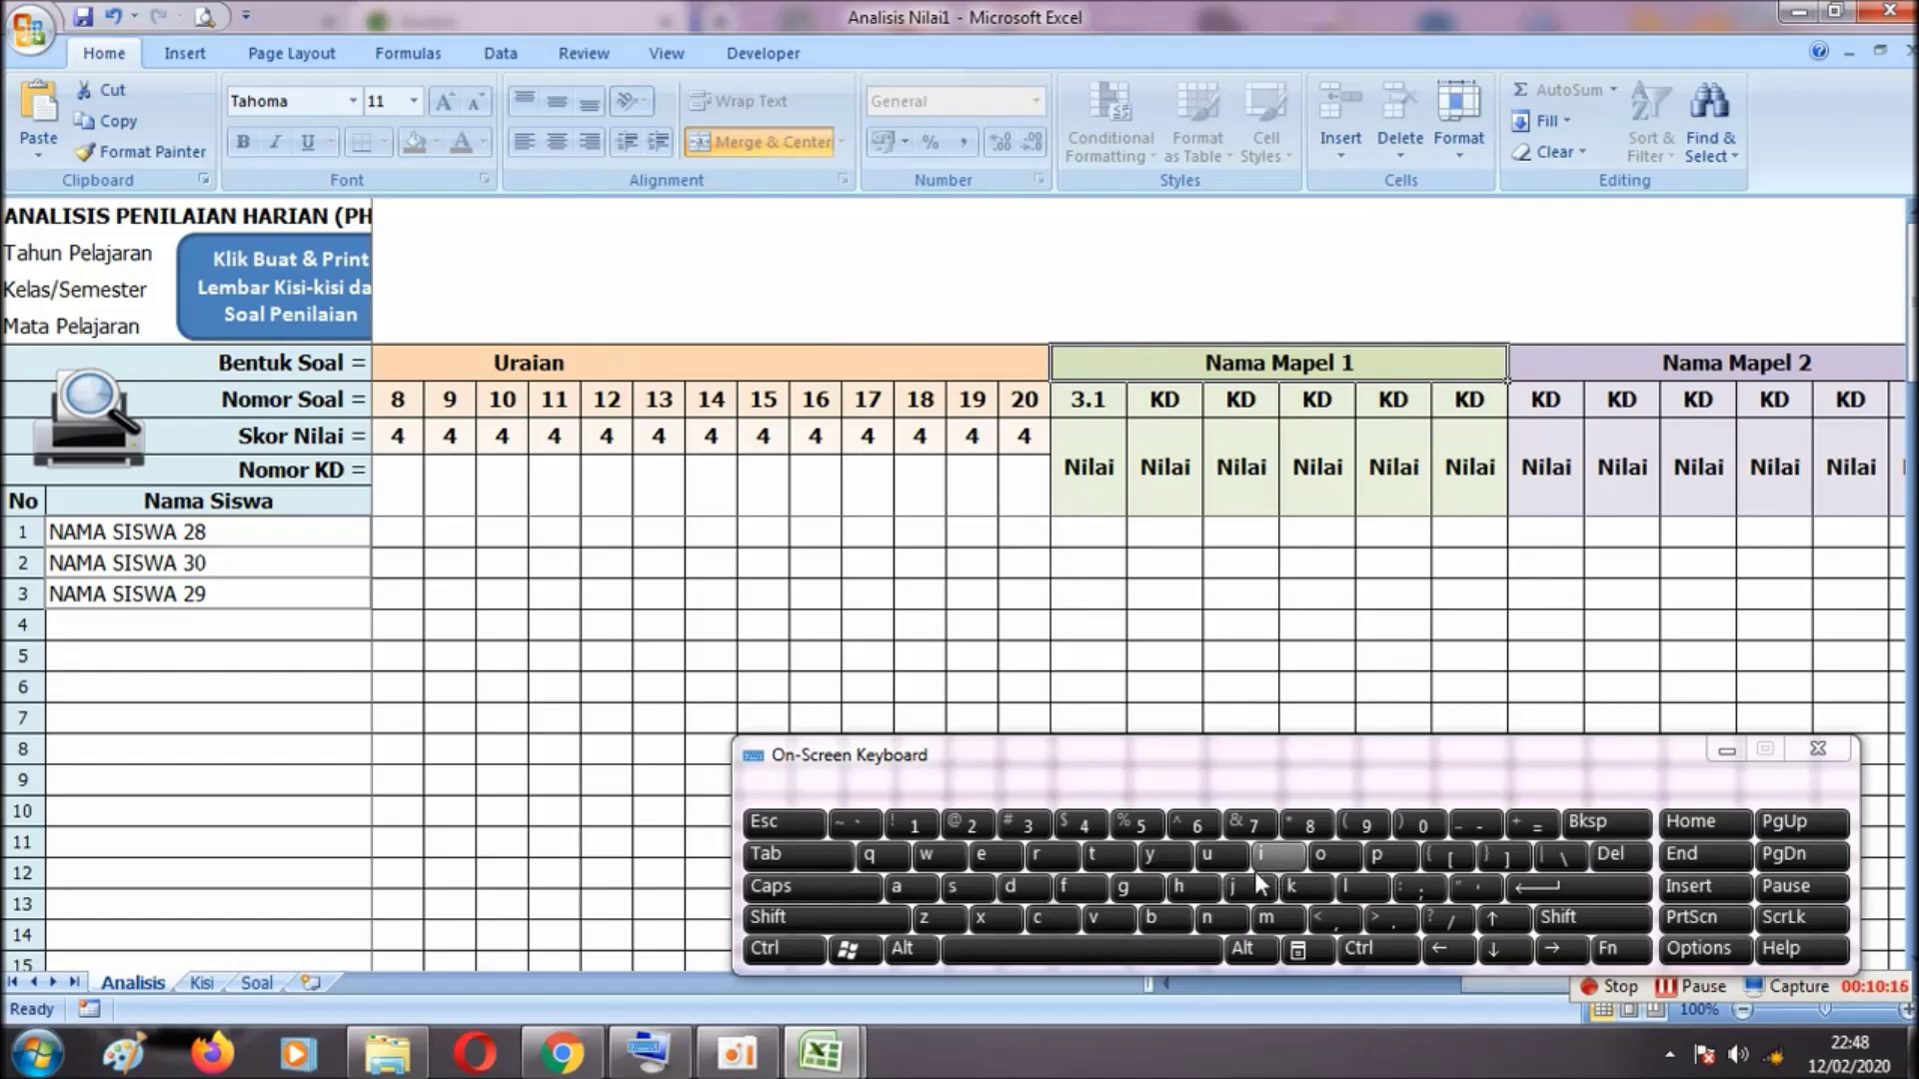
pyautogui.keyDown('shift'); pyautogui.click(1375, 855); pyautogui.keyUp('shift')
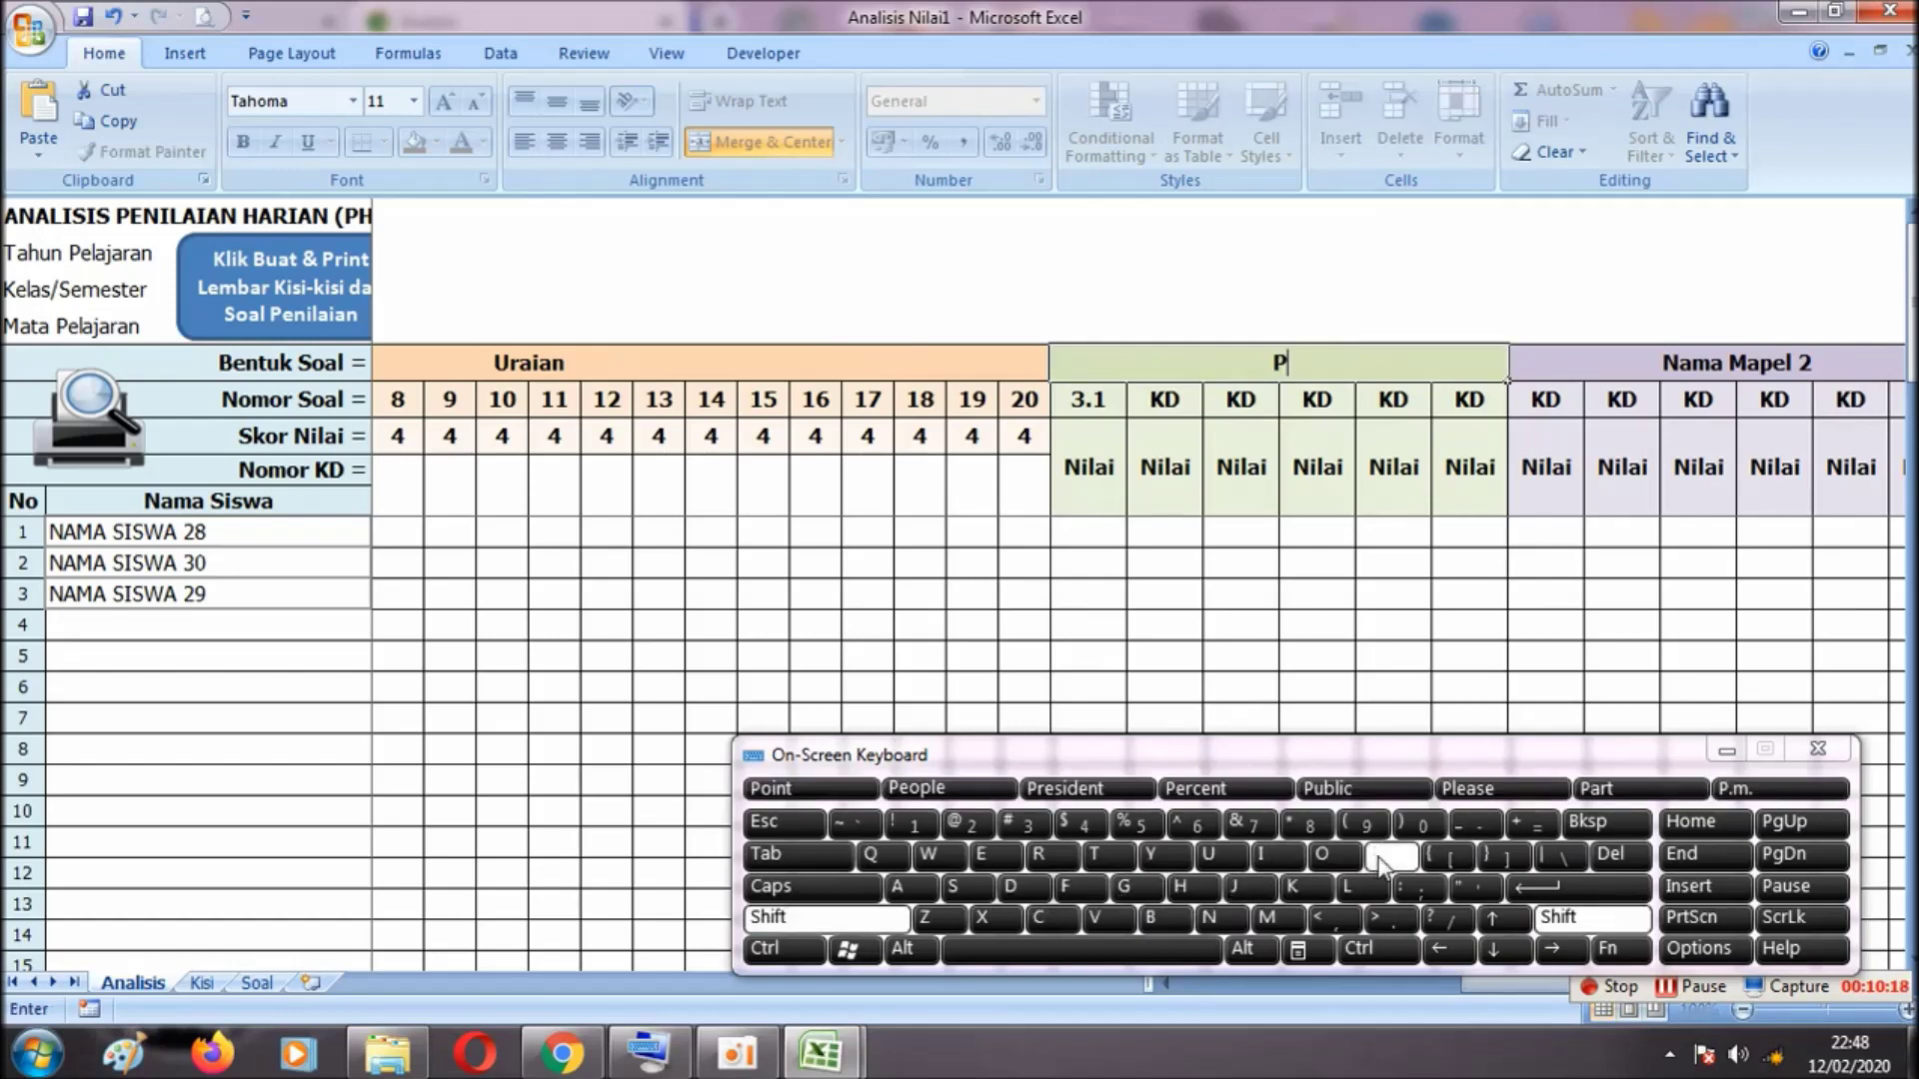
pyautogui.keyDown('shift'); pyautogui.click(1300, 898); pyautogui.keyUp('shift')
pyautogui.press('BackSpace')
pyautogui.write('JO')
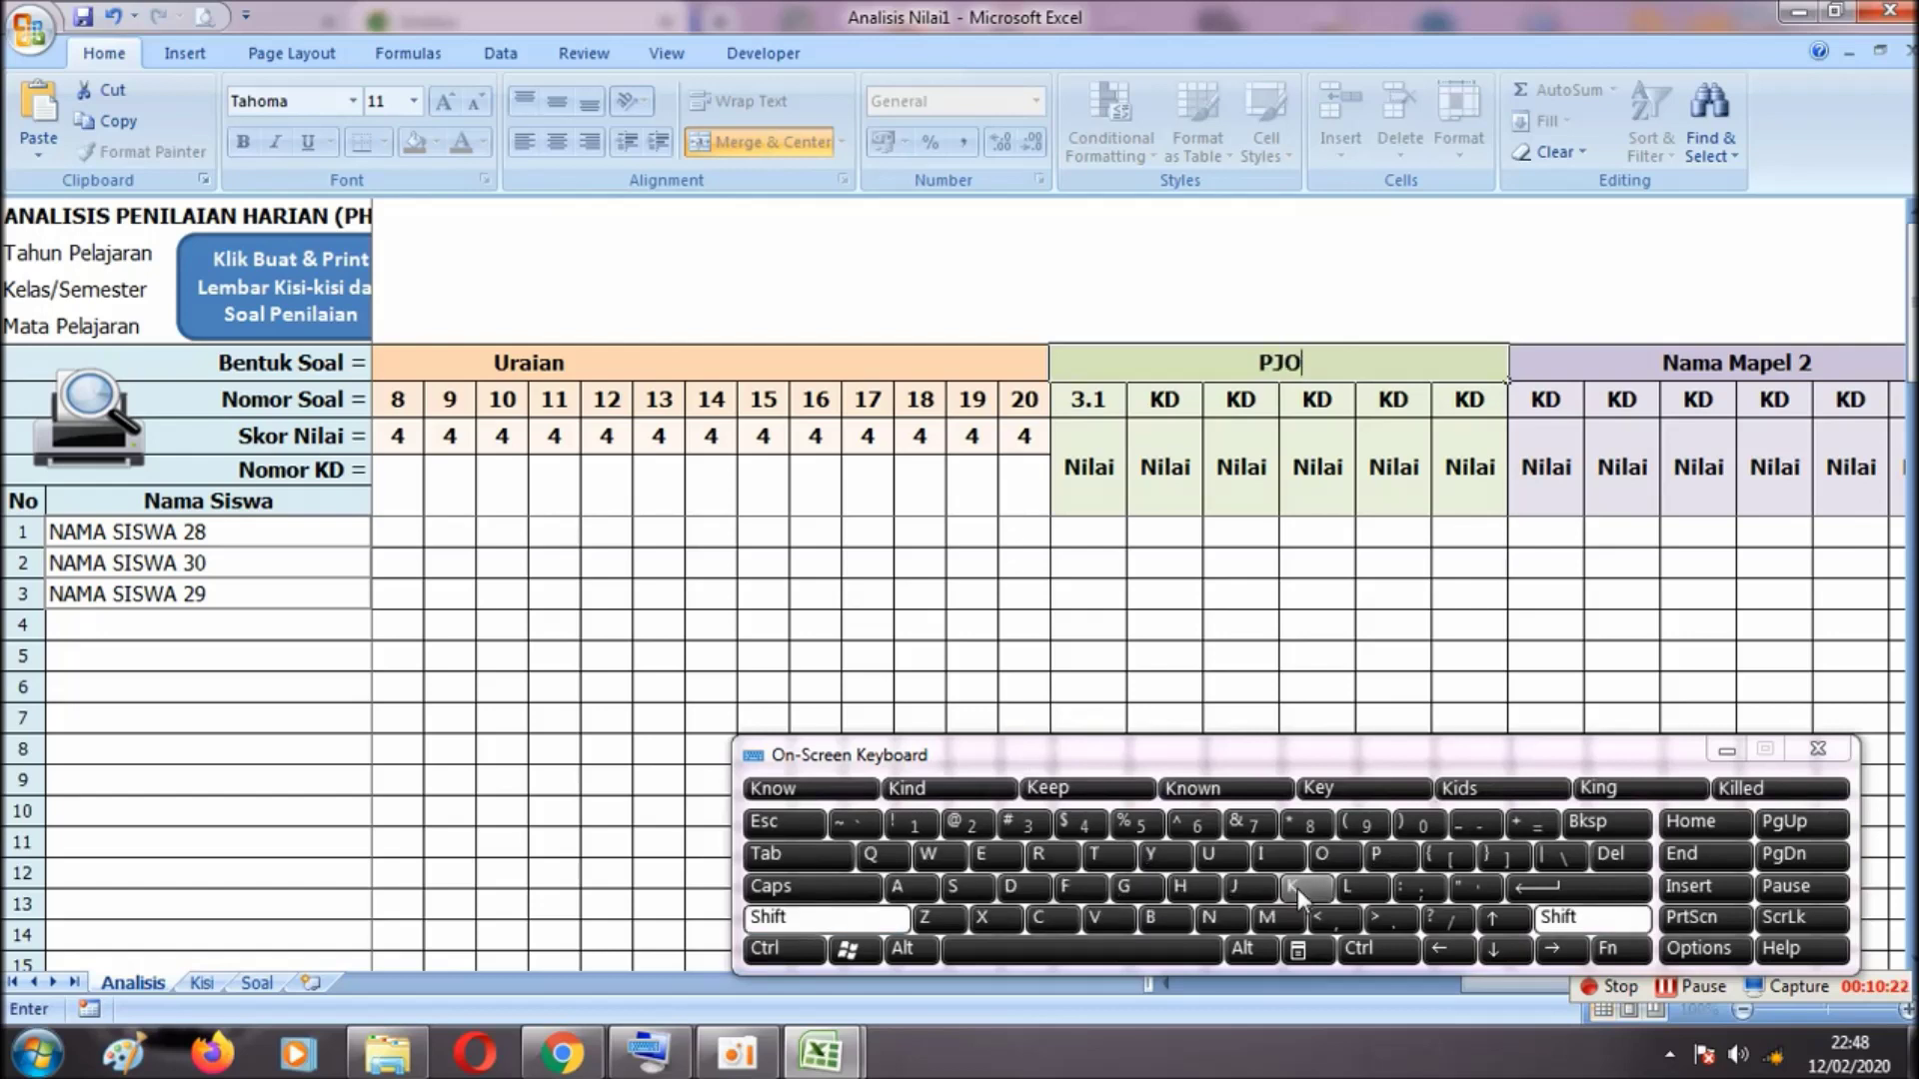
pyautogui.keyDown('shift'); pyautogui.click(1295, 891); pyautogui.keyUp('shift')
# Replace the Nama Mapel 2 heading above the second group of KD columns with B. INDO
pyautogui.click(1642, 373)
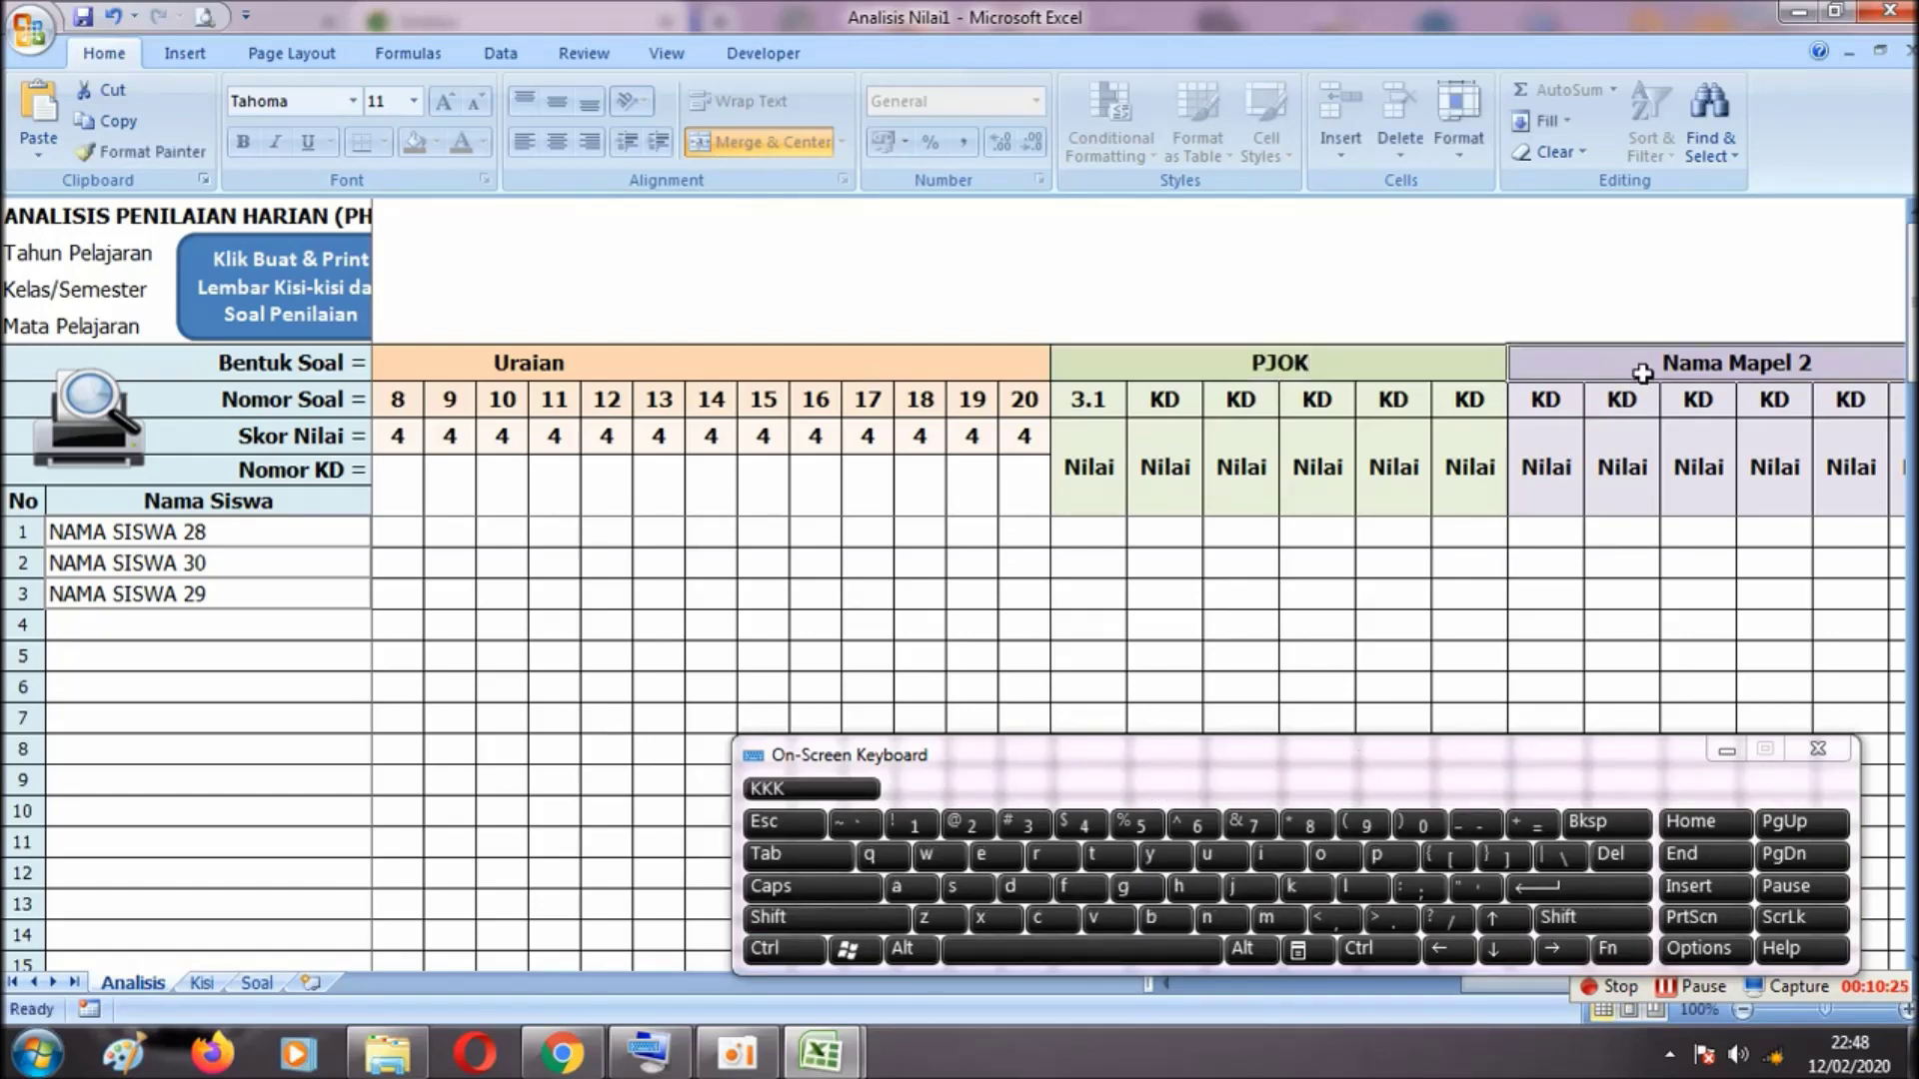
pyautogui.keyDown('shift'); pyautogui.click(1176, 918); pyautogui.keyUp('shift')
pyautogui.click(1387, 918)
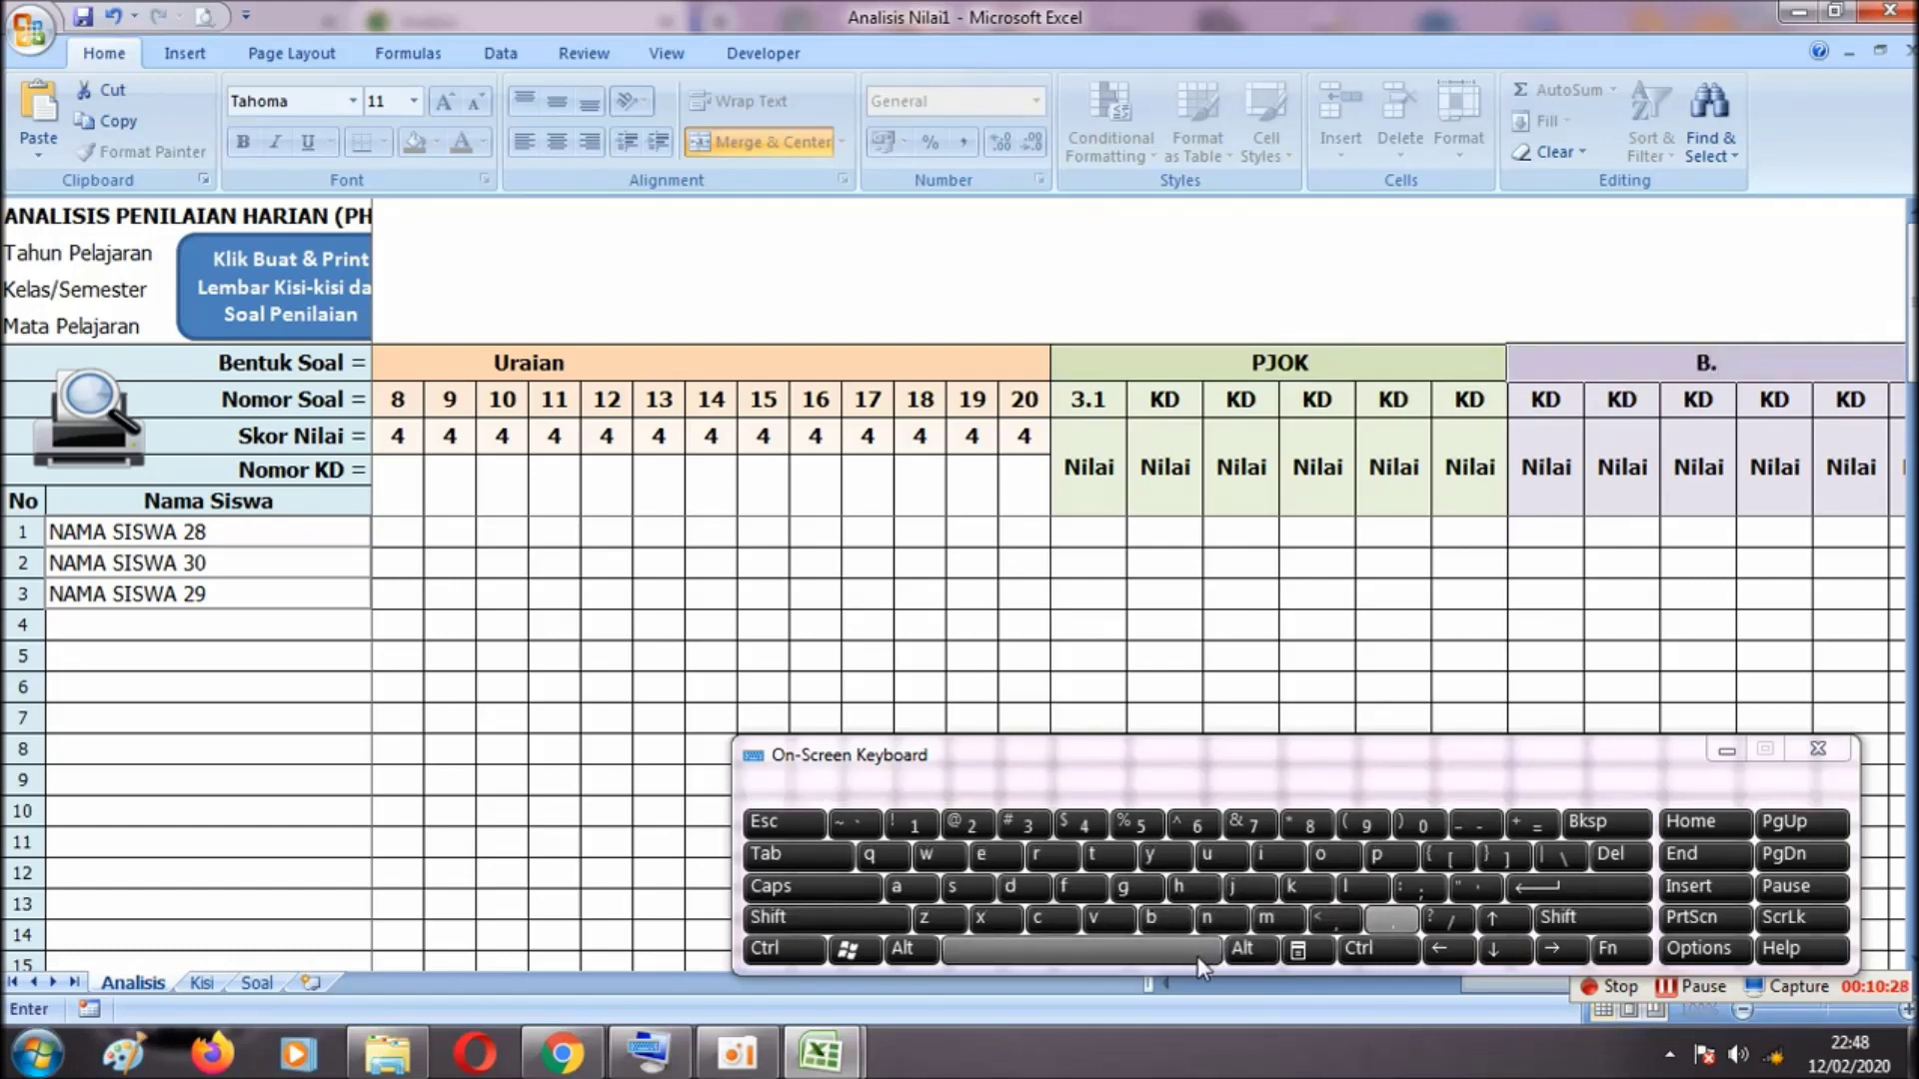
pyautogui.click(1265, 855)
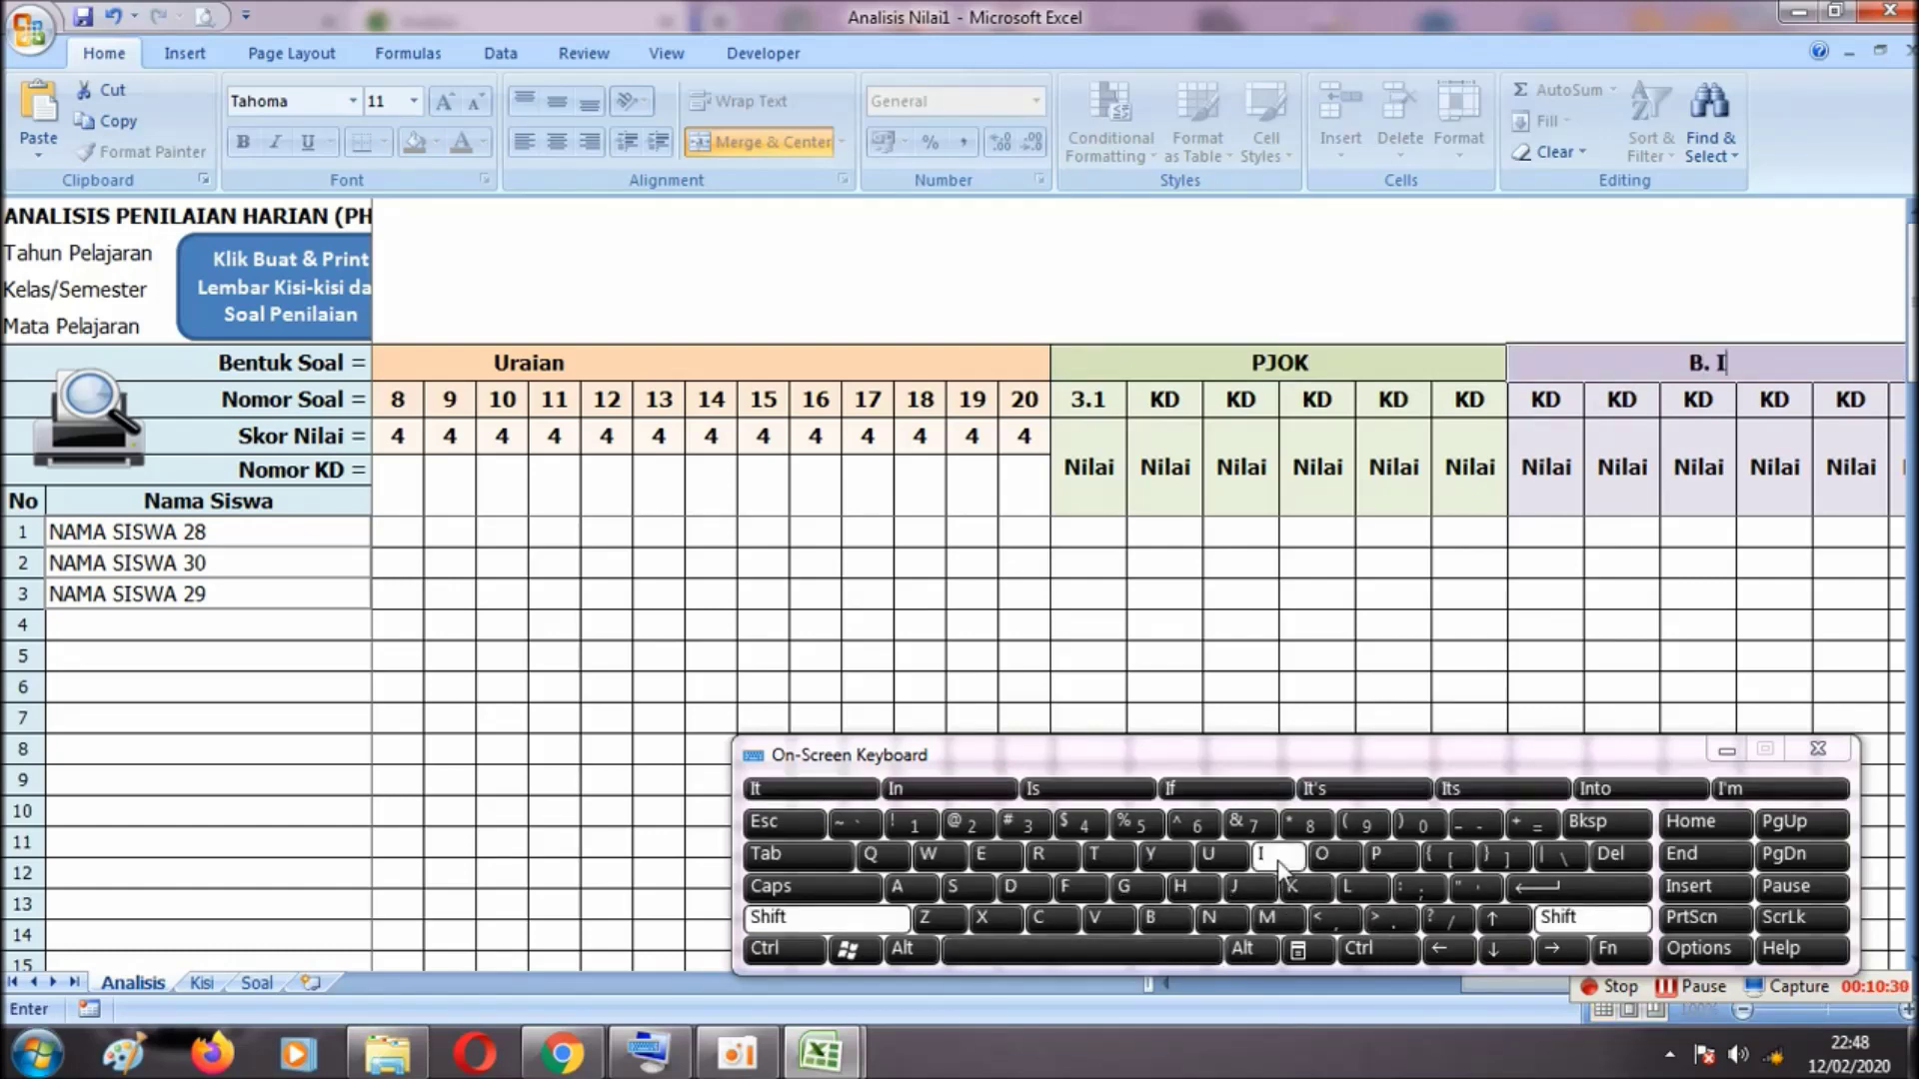
pyautogui.click(1237, 917)
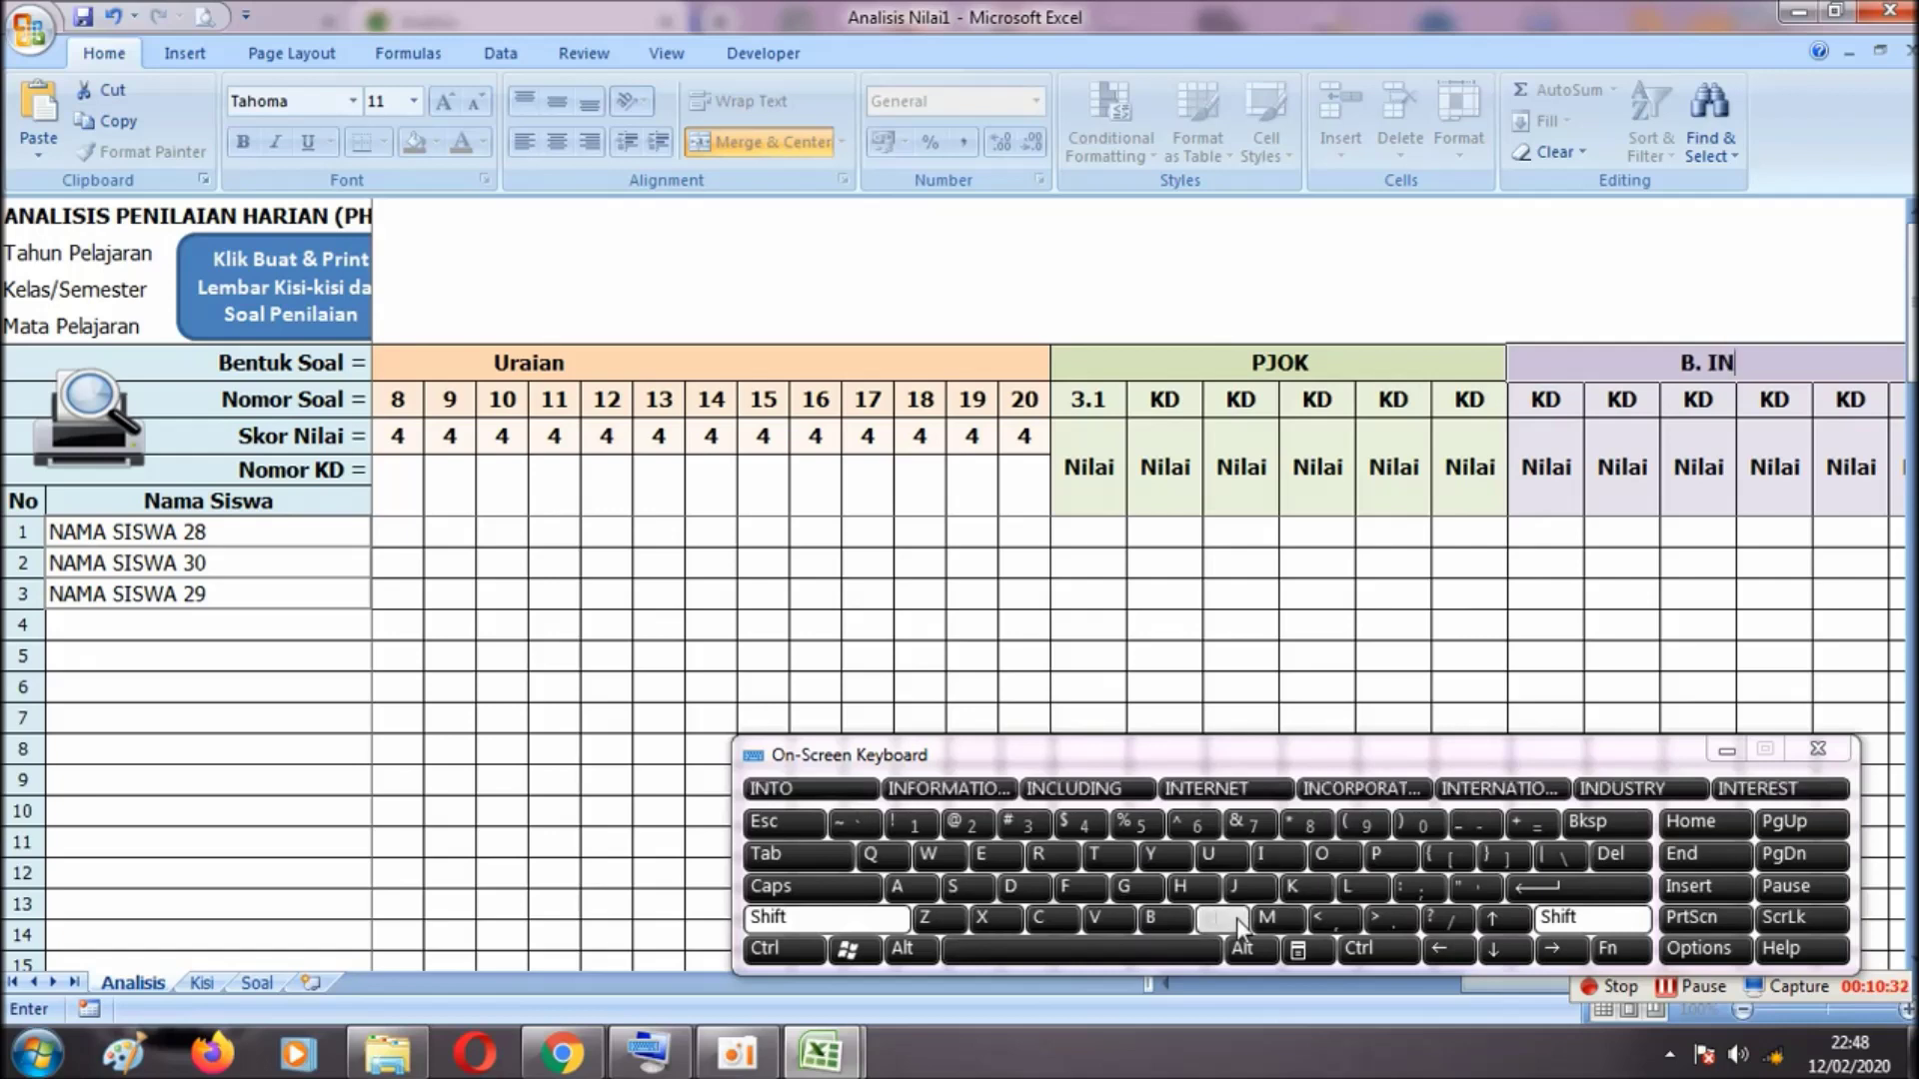
pyautogui.click(1040, 892)
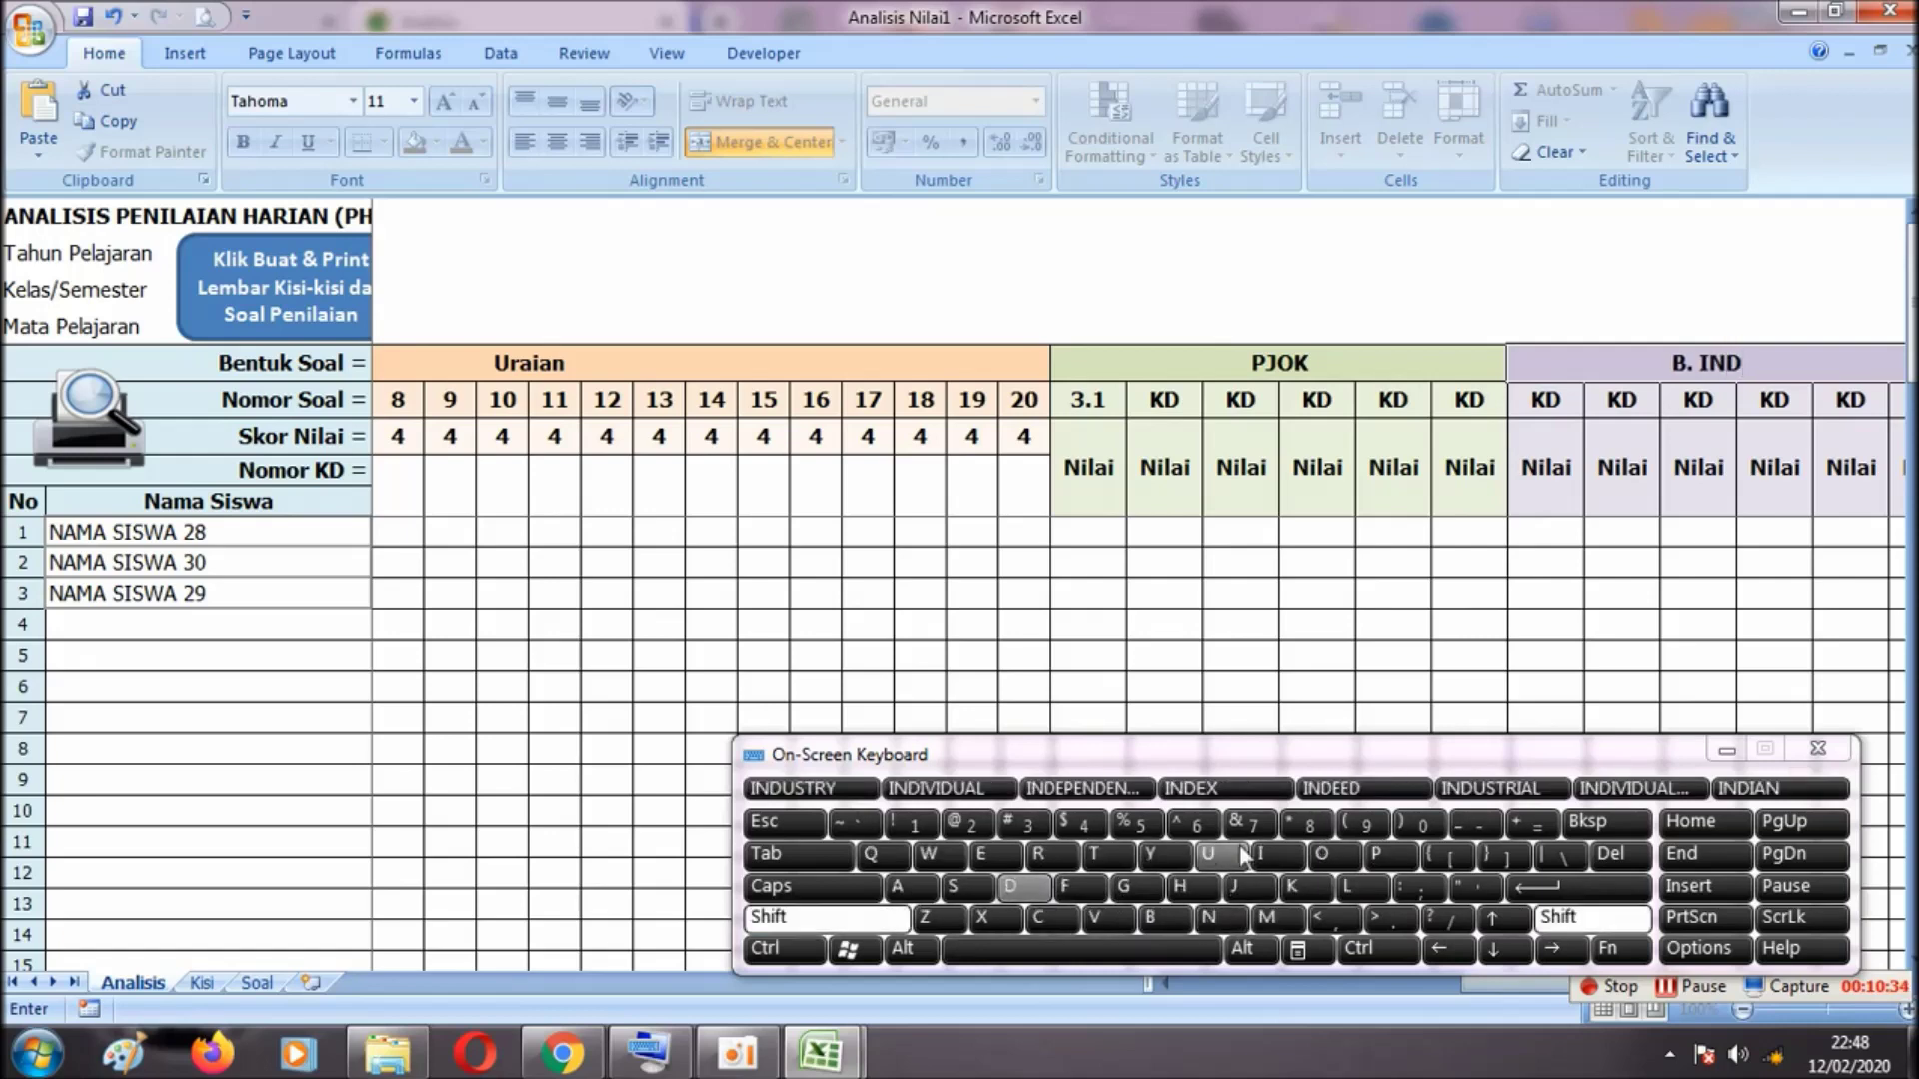
pyautogui.click(1325, 854)
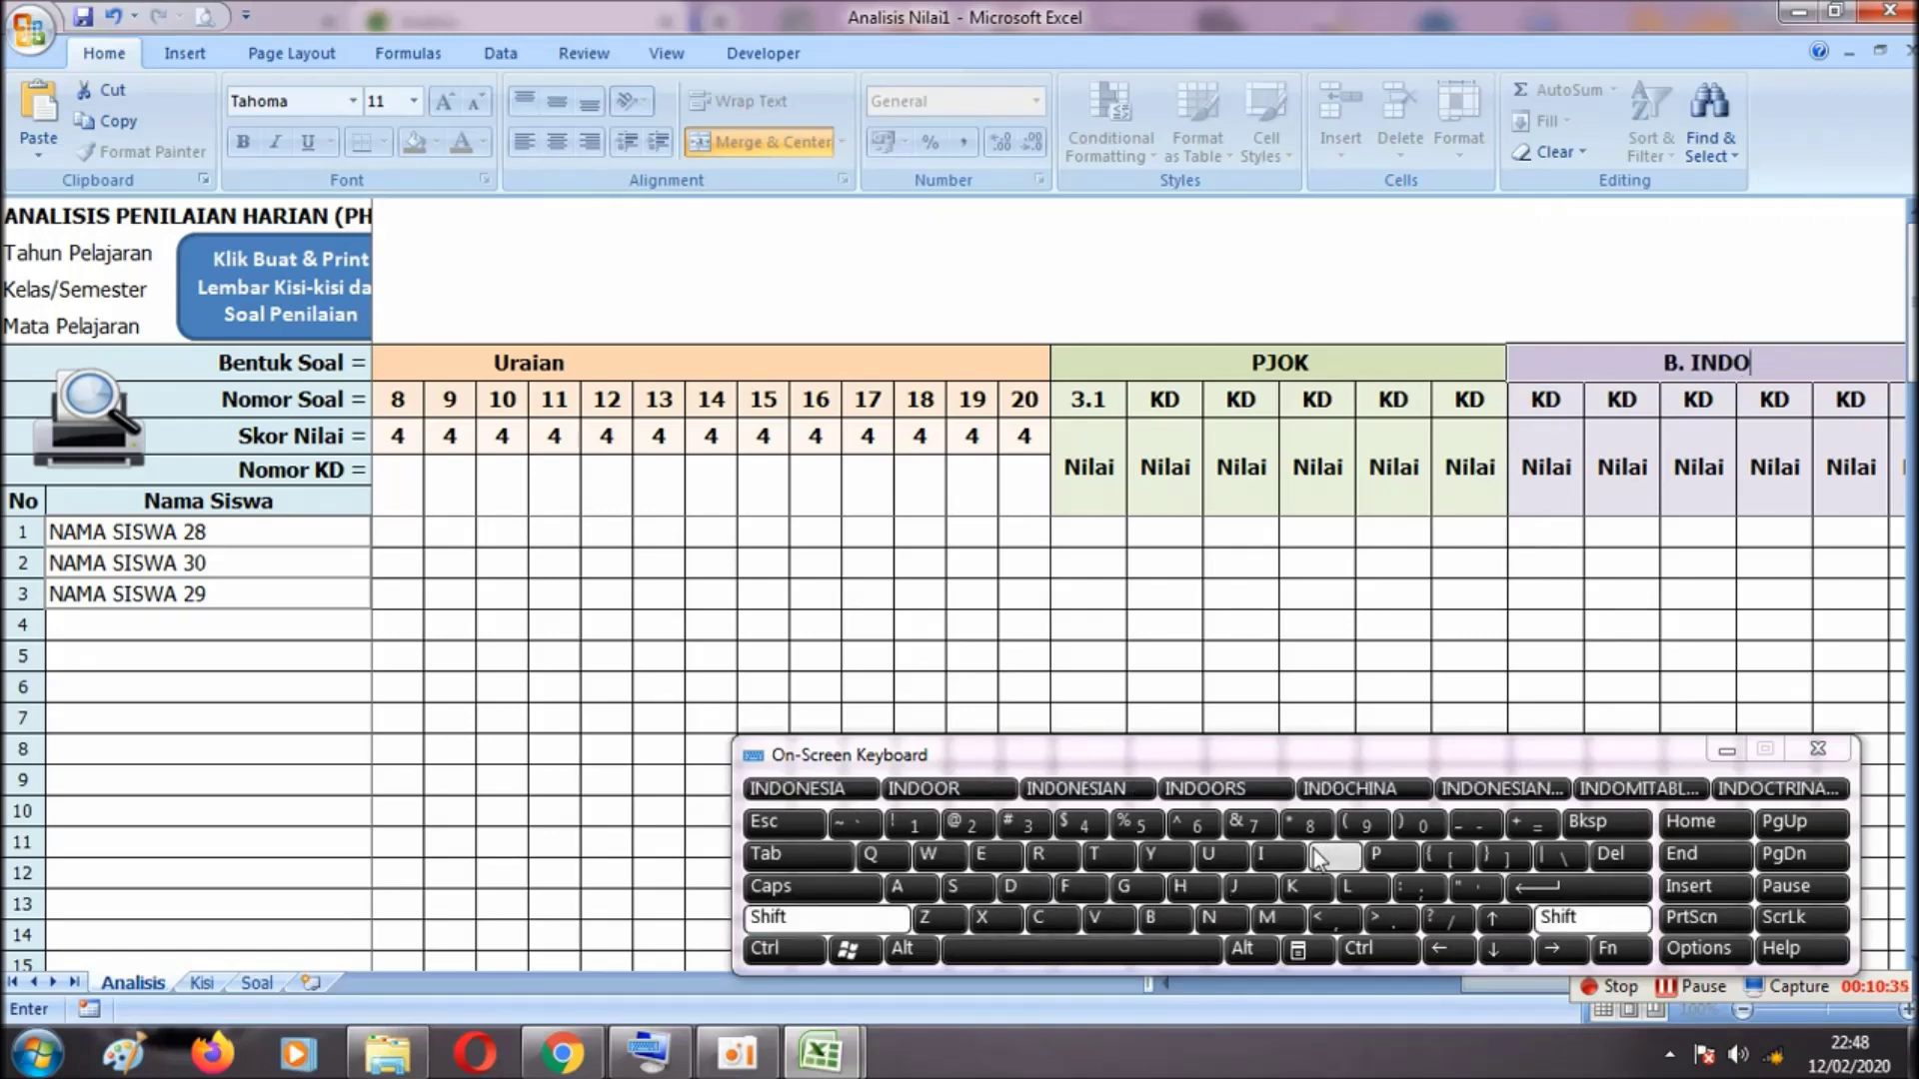
# Replace the Nama Mapel 3 heading above the third group of KD columns with IPS
pyautogui.click(1304, 470)
pyautogui.press('Right')
pyautogui.press('Right')
pyautogui.press('Right')
pyautogui.press('Right')
pyautogui.press('Right')
pyautogui.press('Right')
pyautogui.press('Right')
pyautogui.press('Right')
pyautogui.press('Right')
pyautogui.press('Right')
pyautogui.press('Right')
pyautogui.press('Right')
pyautogui.press('Right')
pyautogui.press('Right')
pyautogui.press('Right')
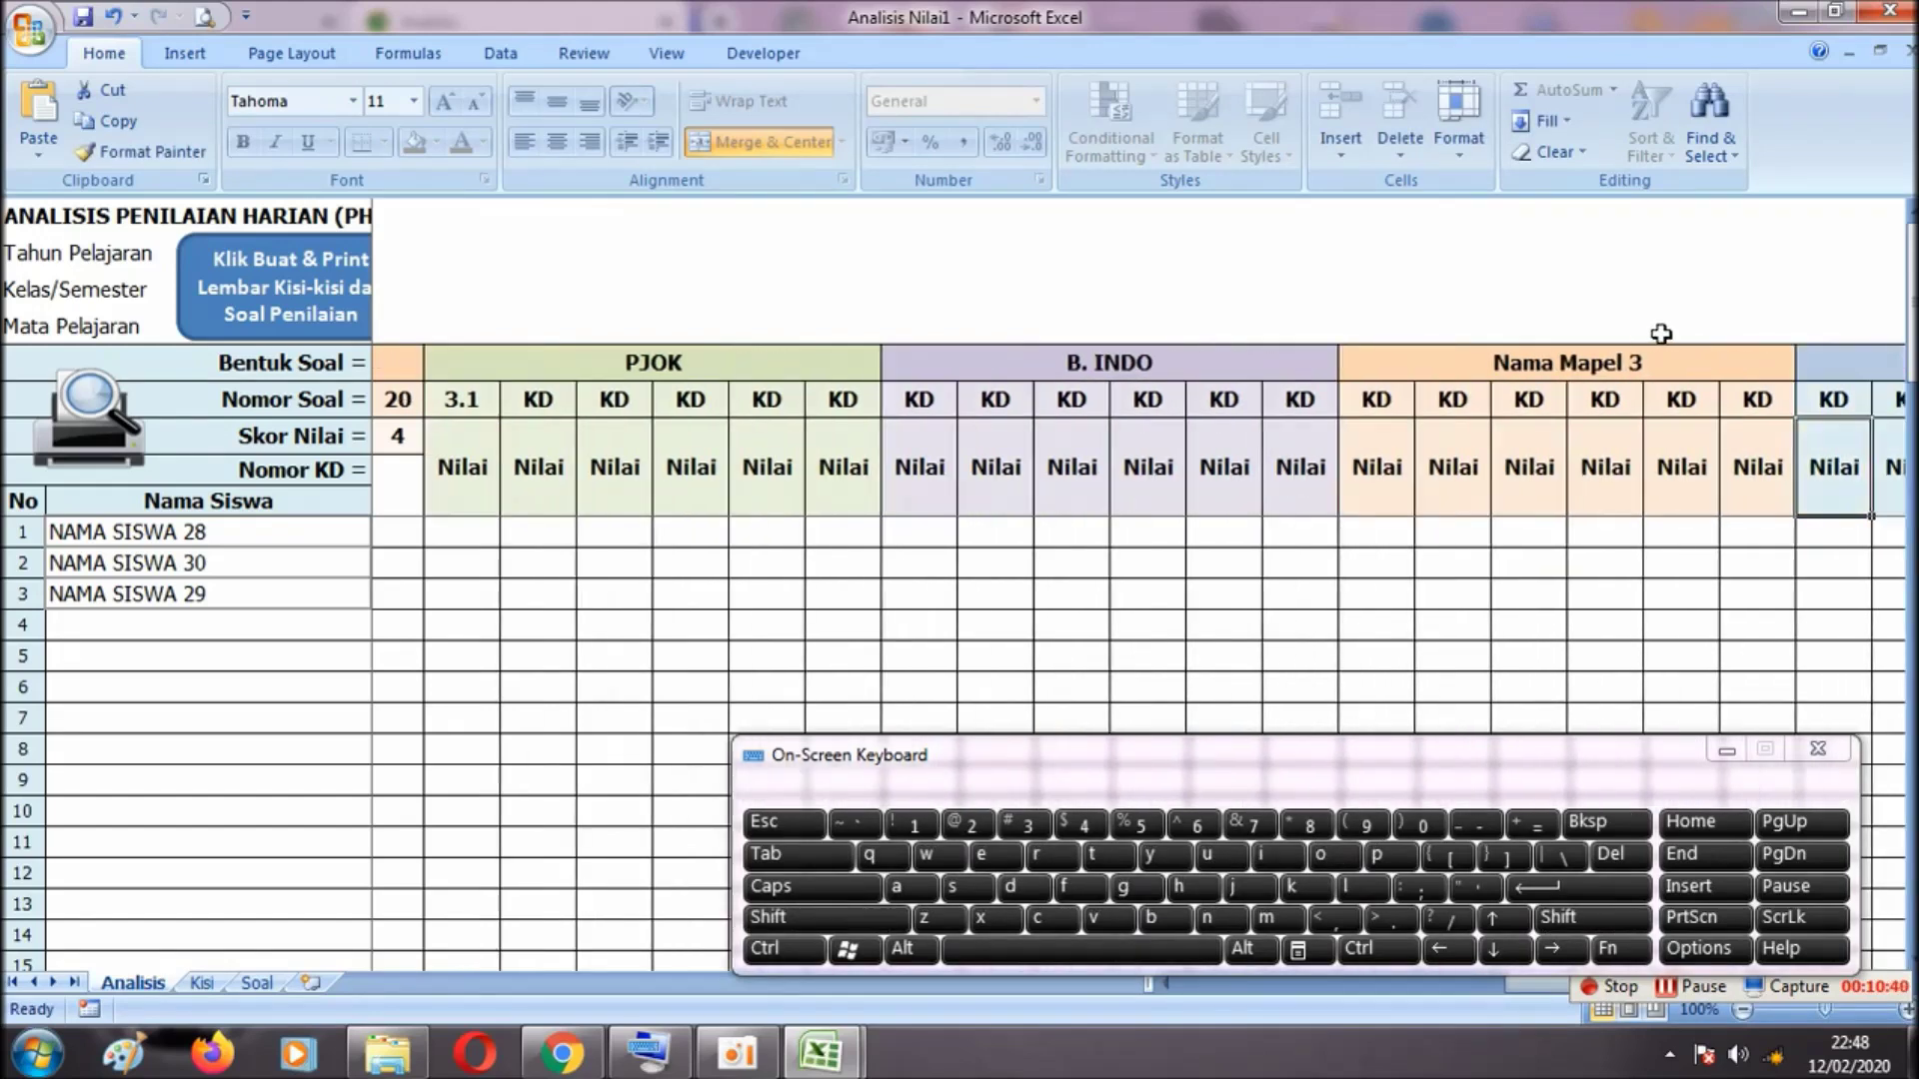
pyautogui.click(1626, 369)
pyautogui.click(825, 918)
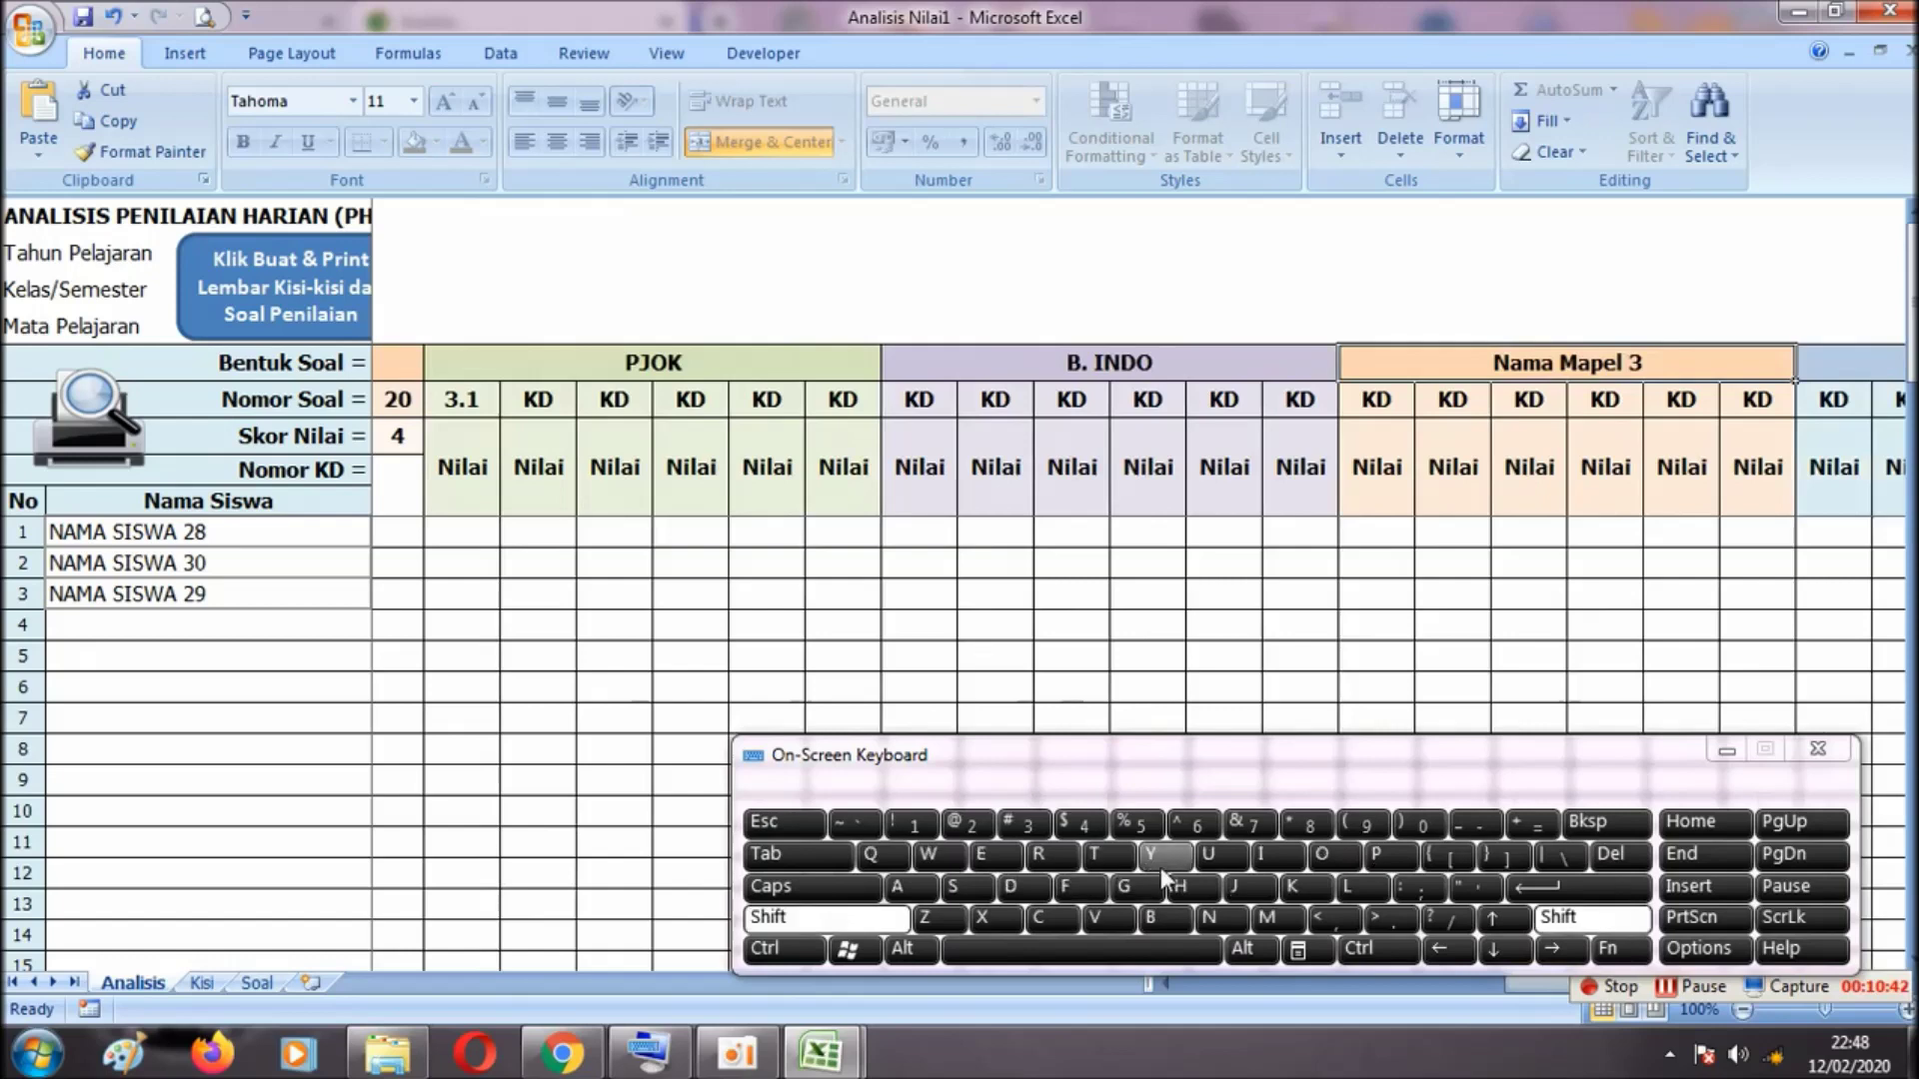
pyautogui.click(1270, 865)
pyautogui.click(1378, 855)
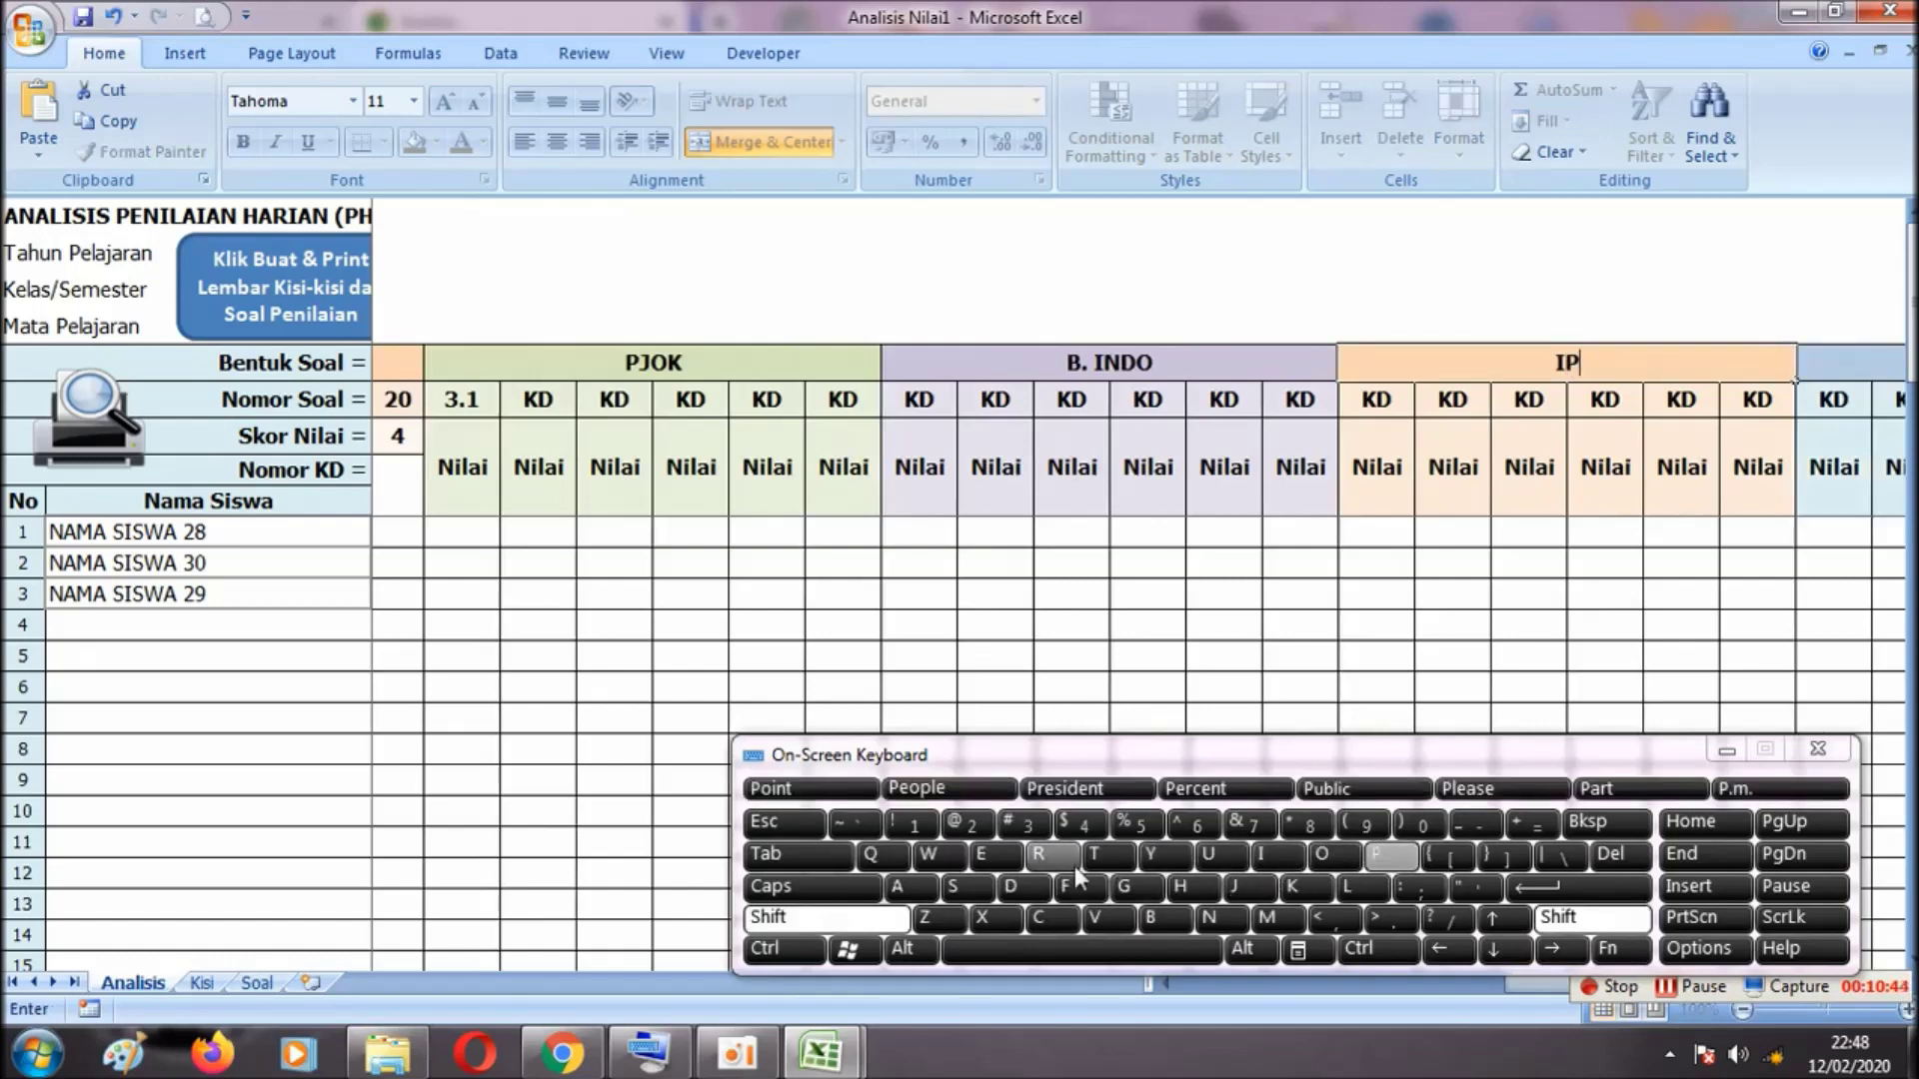
pyautogui.click(966, 888)
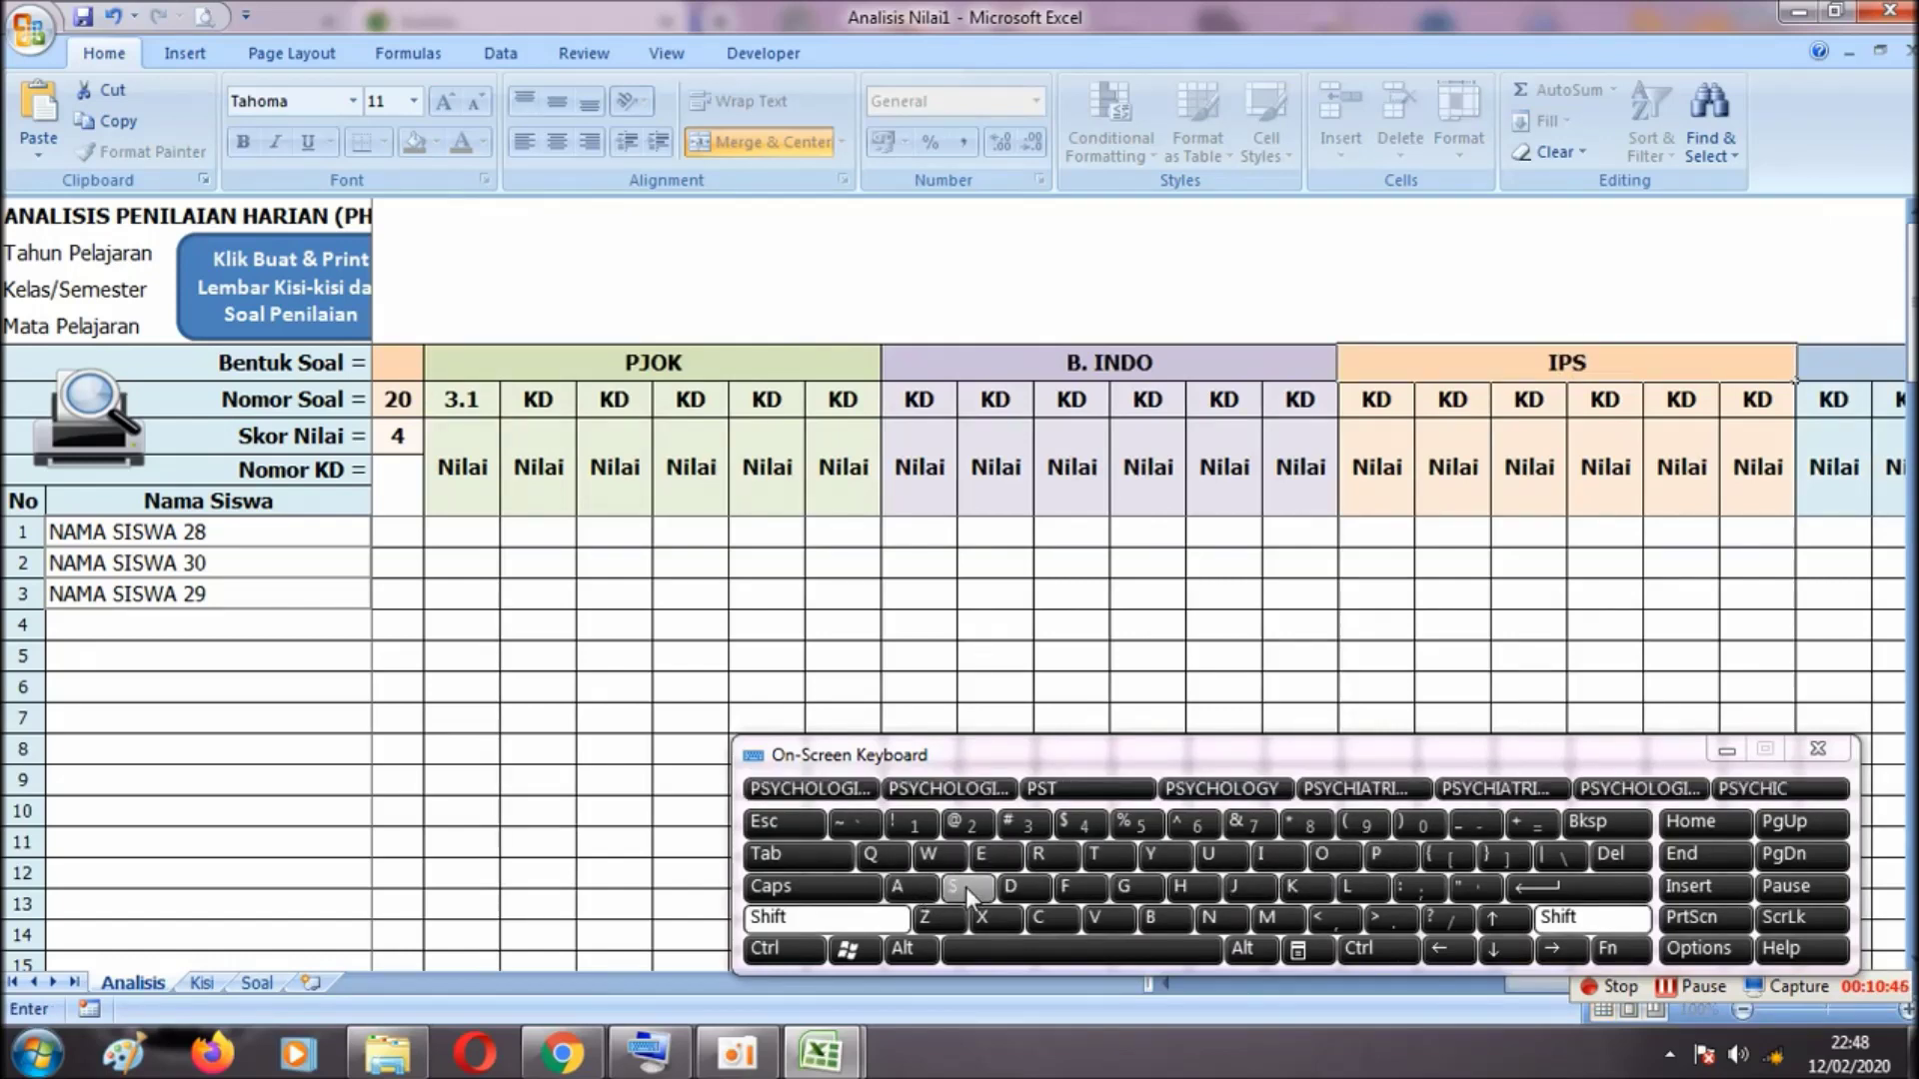
# Examine the input hints on the Nomor KD cells for Pilihan Ganda questions 1 to 5
pyautogui.moveTo(1520, 988); pyautogui.dragTo(1145, 1005)
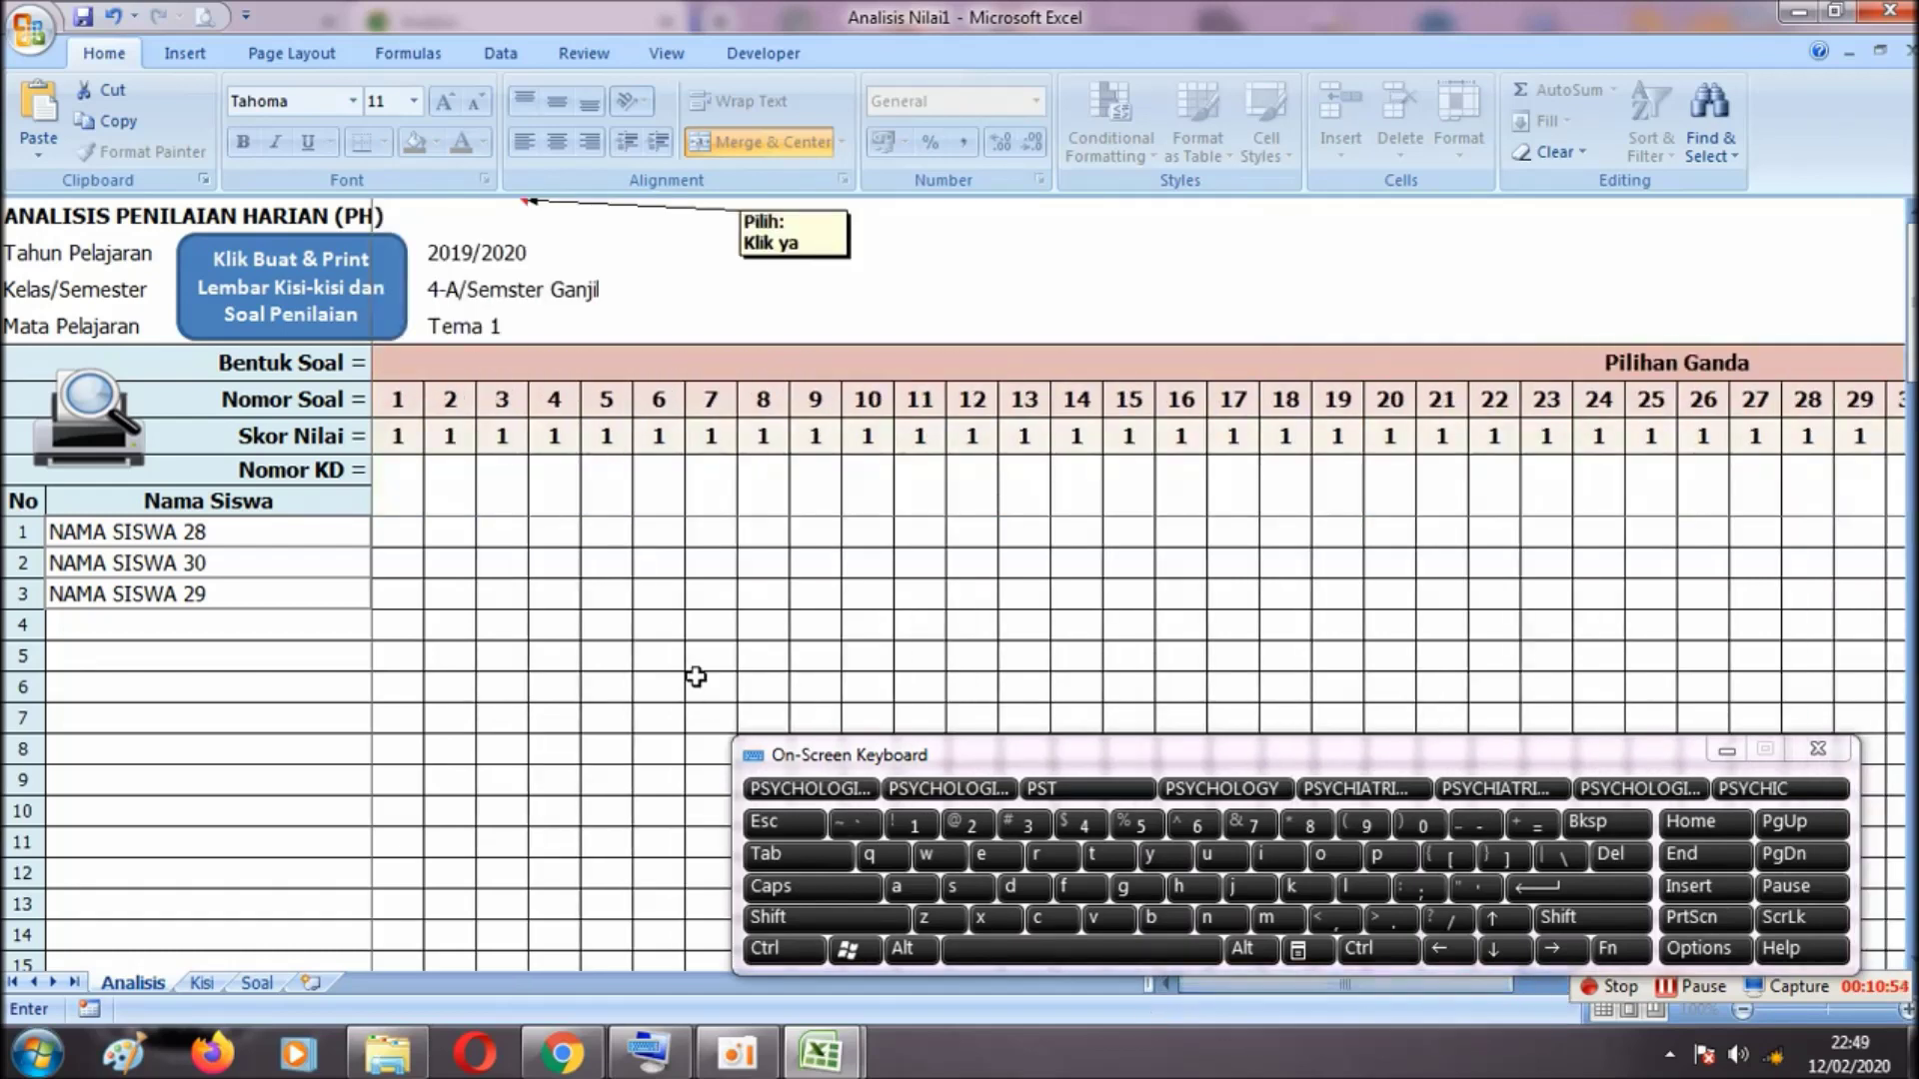
pyautogui.click(397, 487)
pyautogui.click(335, 488)
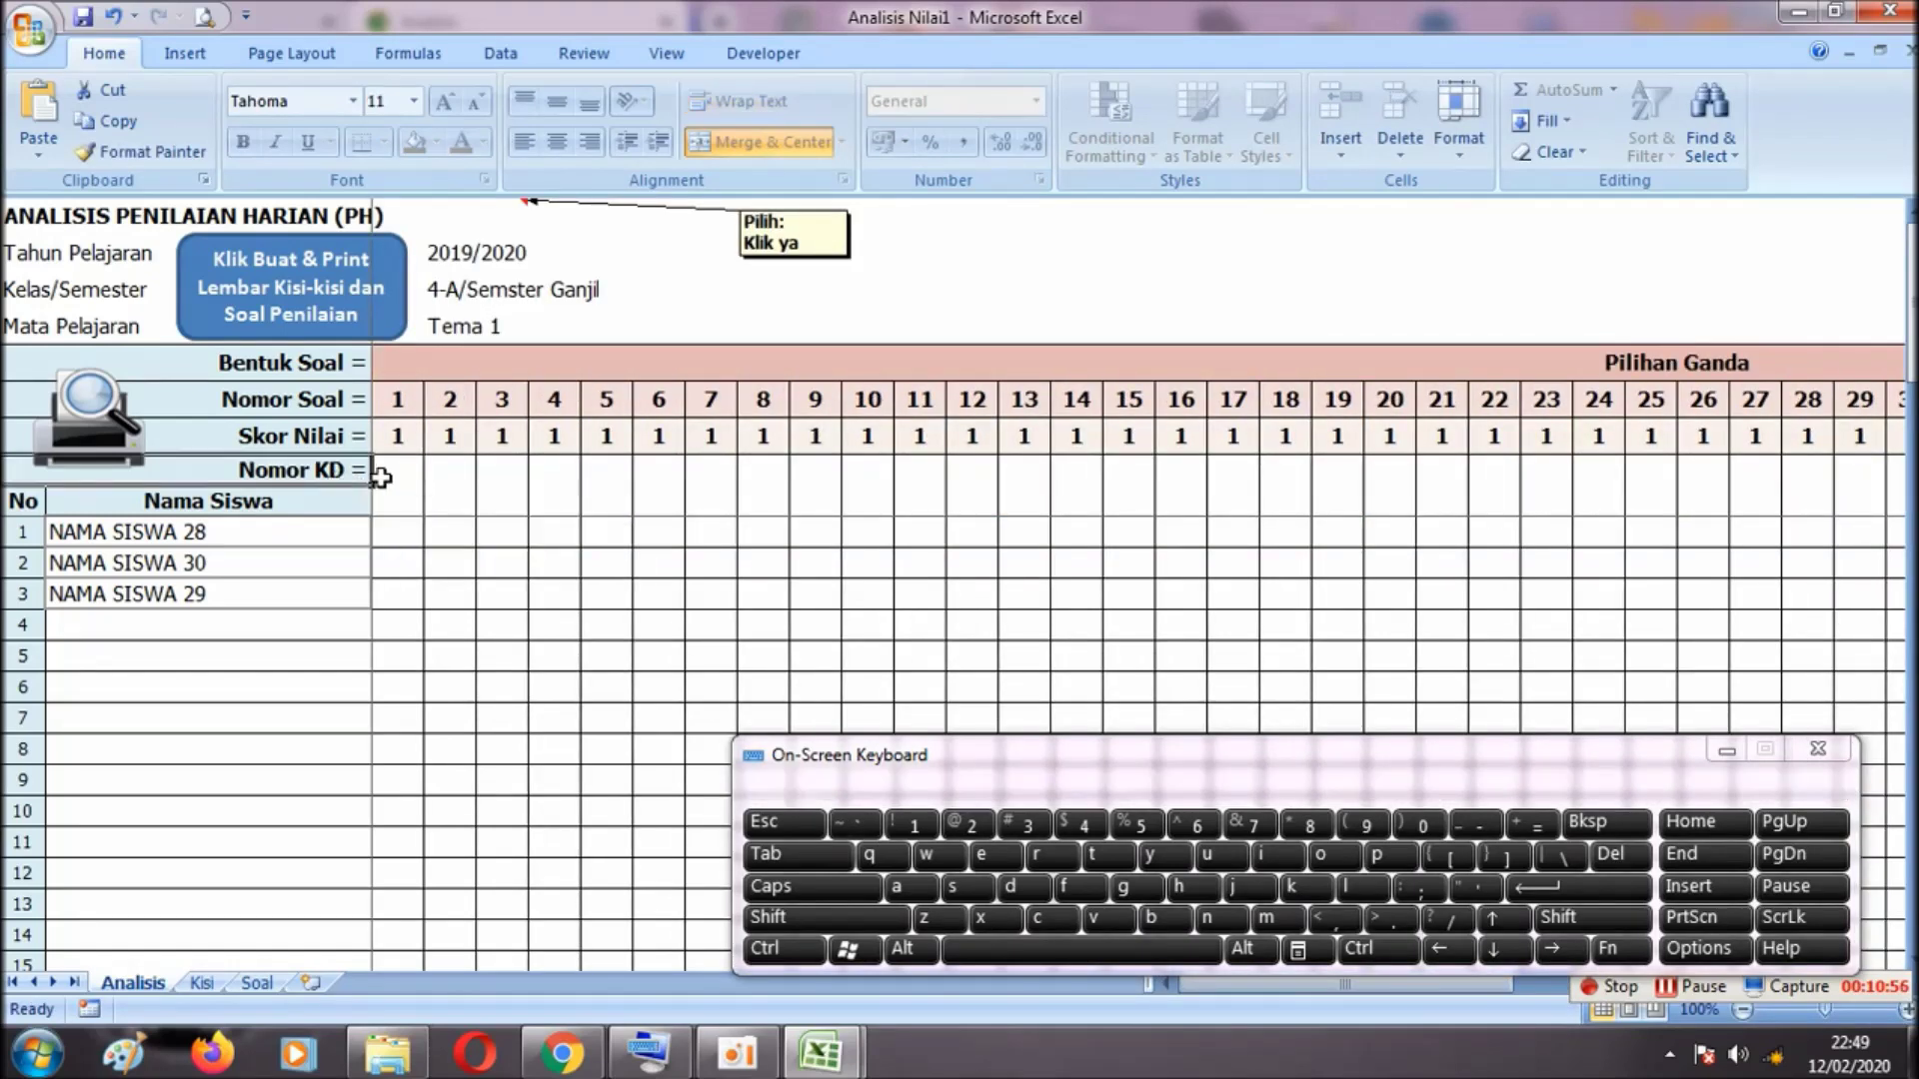
pyautogui.click(381, 478)
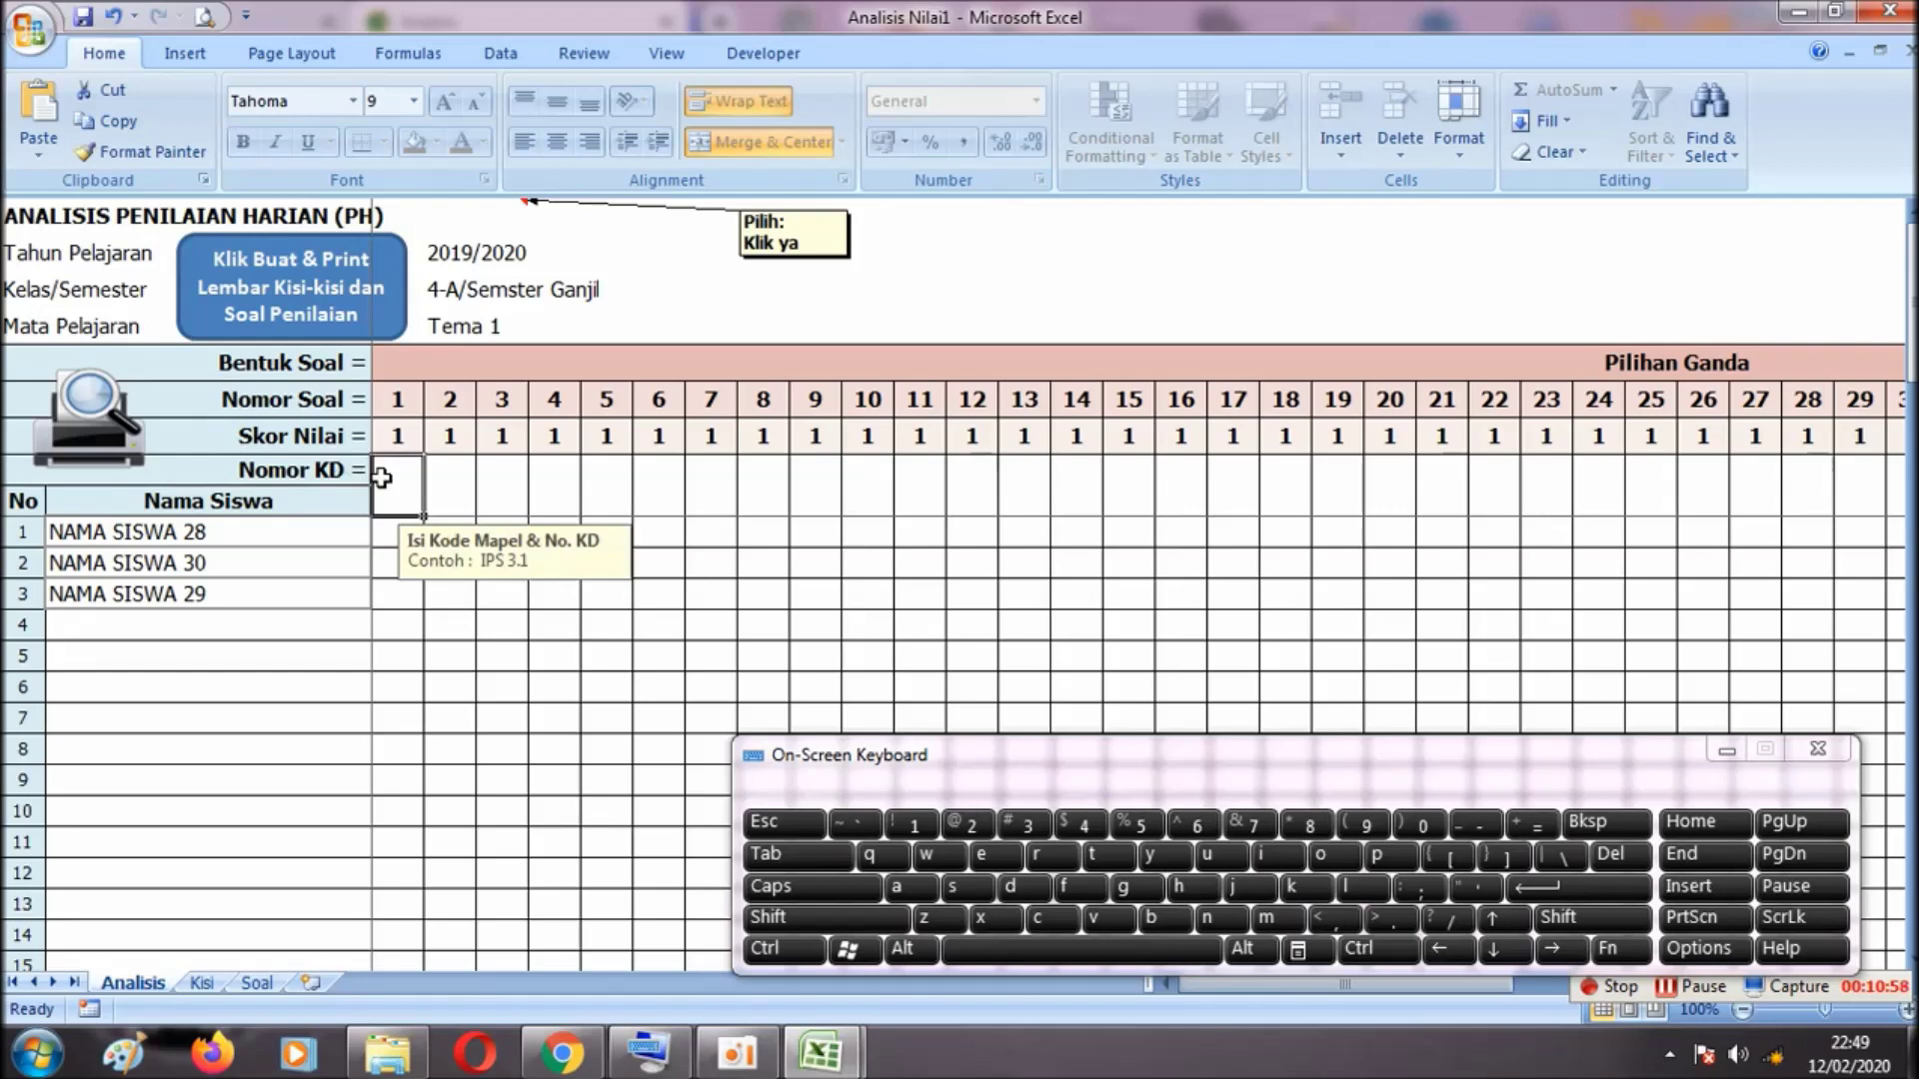
pyautogui.click(439, 484)
pyautogui.click(509, 491)
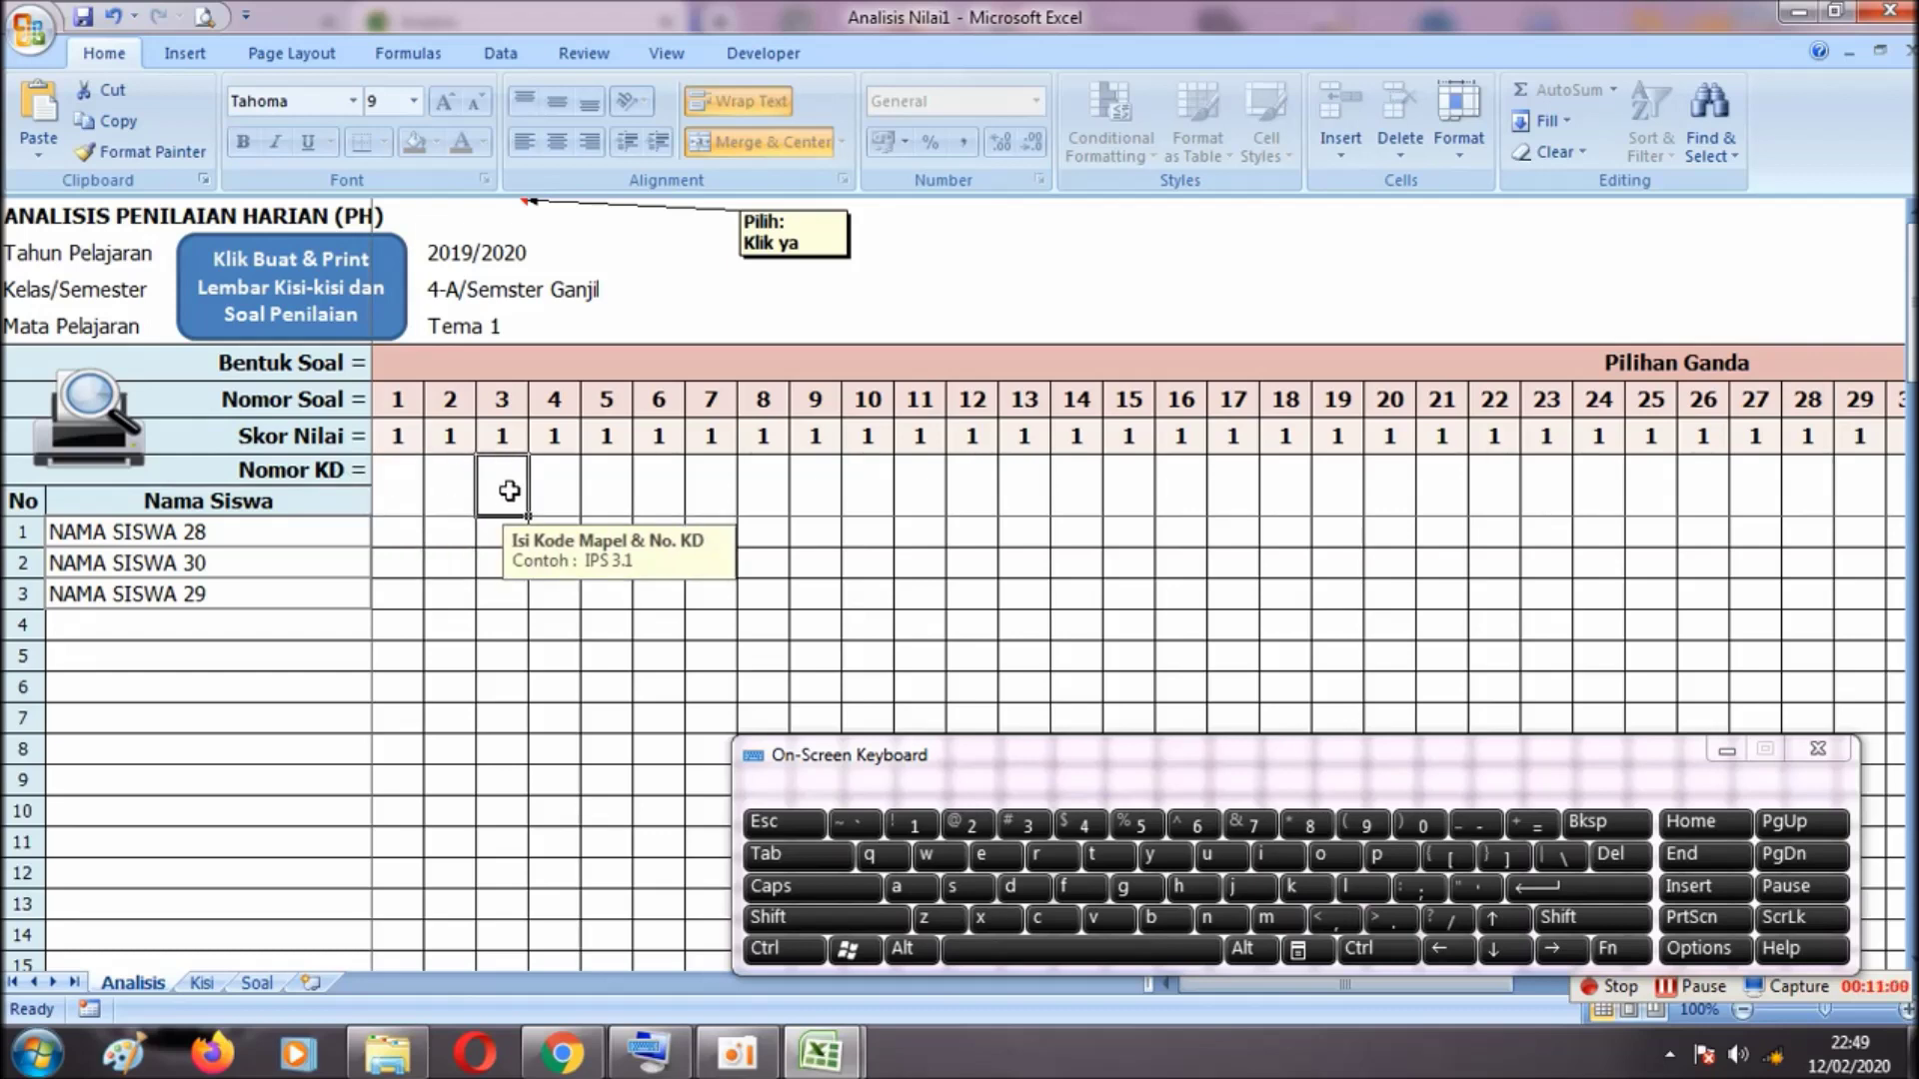
pyautogui.click(570, 494)
pyautogui.click(612, 494)
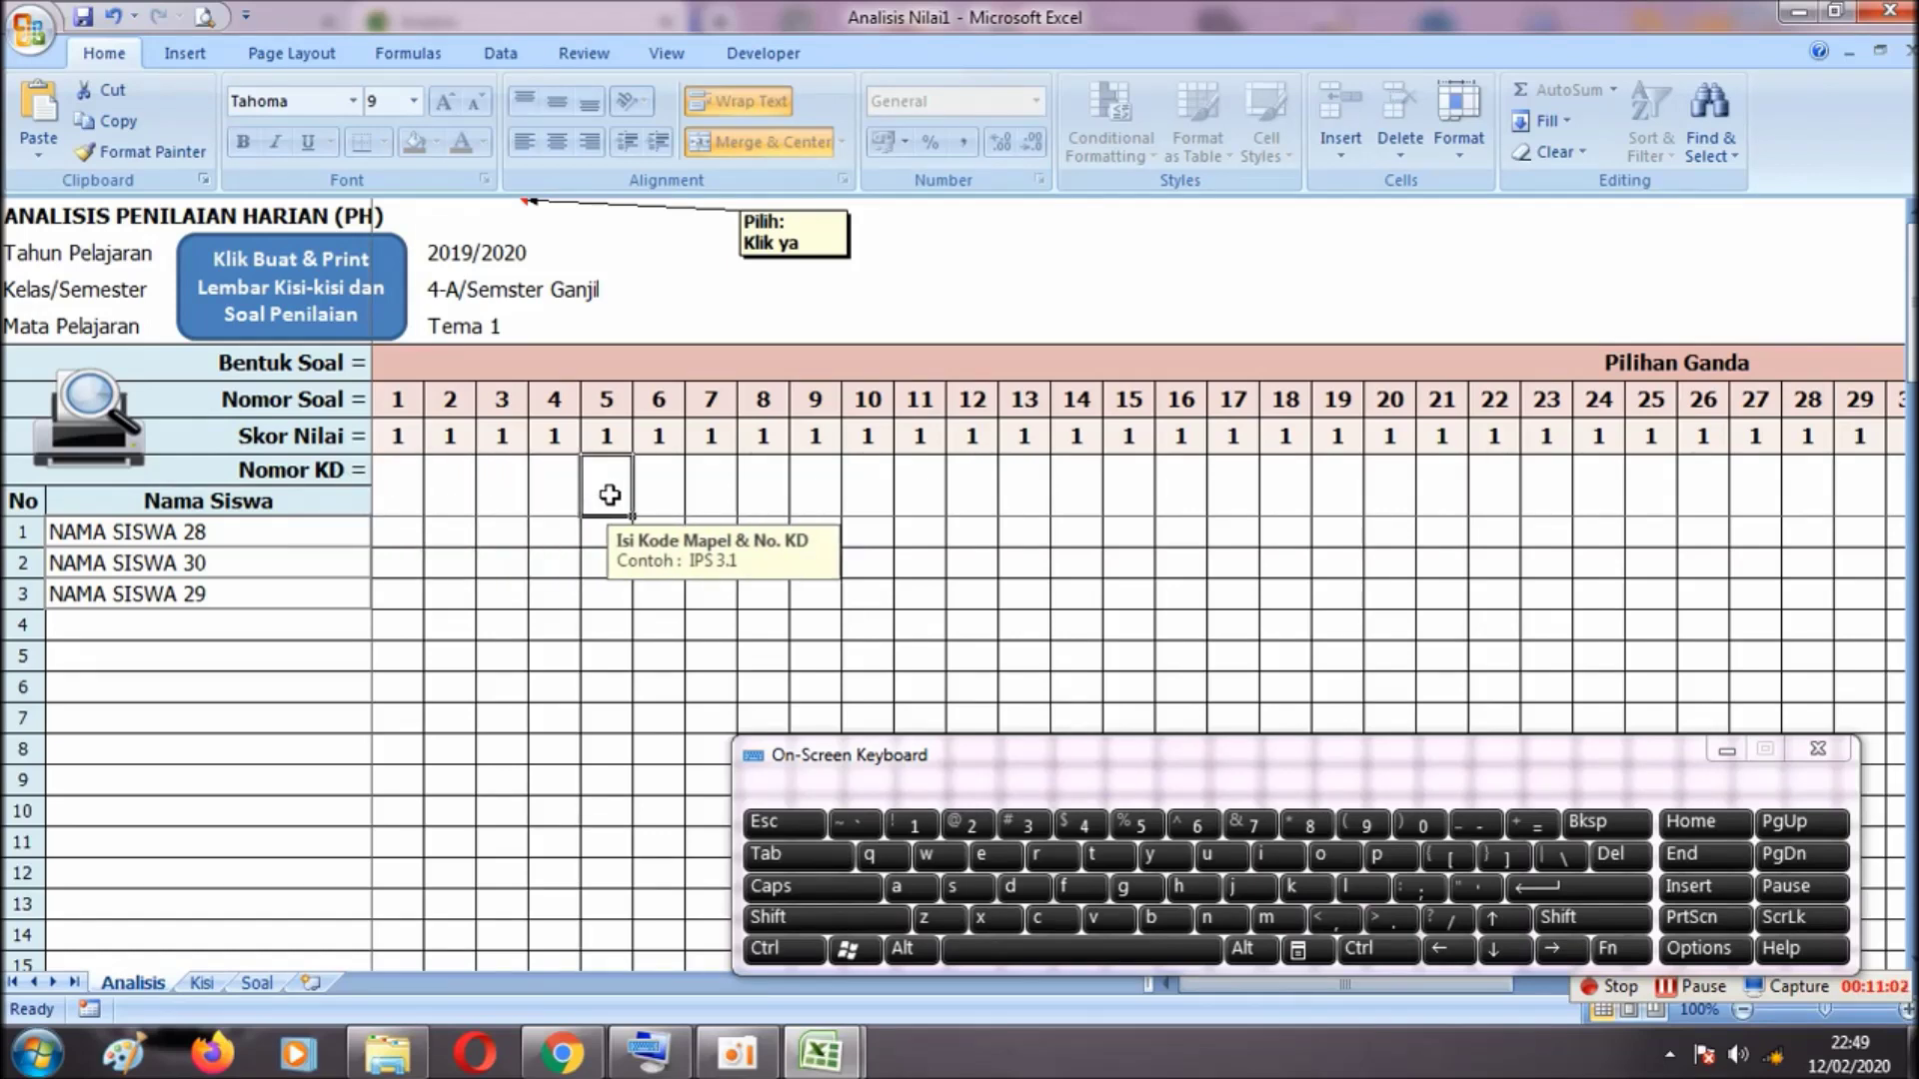
pyautogui.click(549, 480)
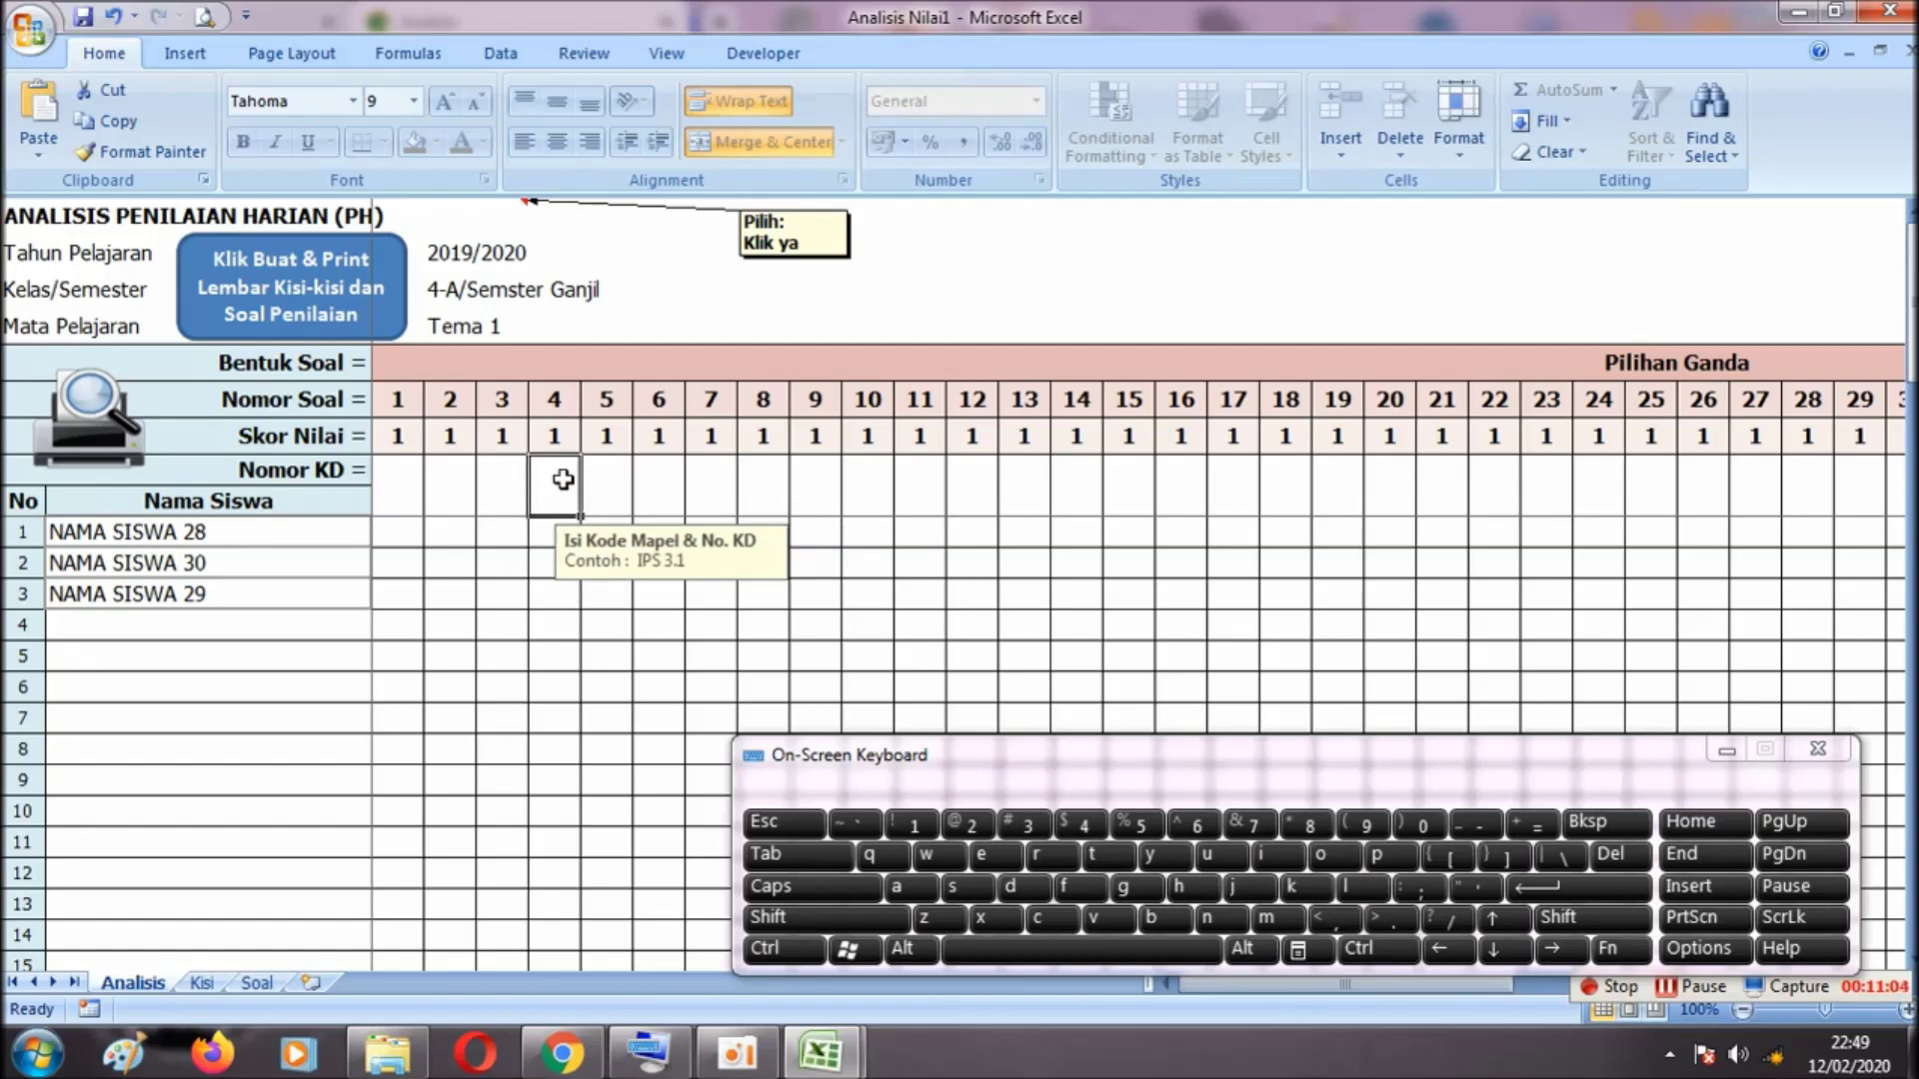
pyautogui.moveTo(1263, 989)
pyautogui.mouseDown()
pyautogui.moveTo(1577, 987)
pyautogui.moveTo(1279, 988)
pyautogui.mouseUp()
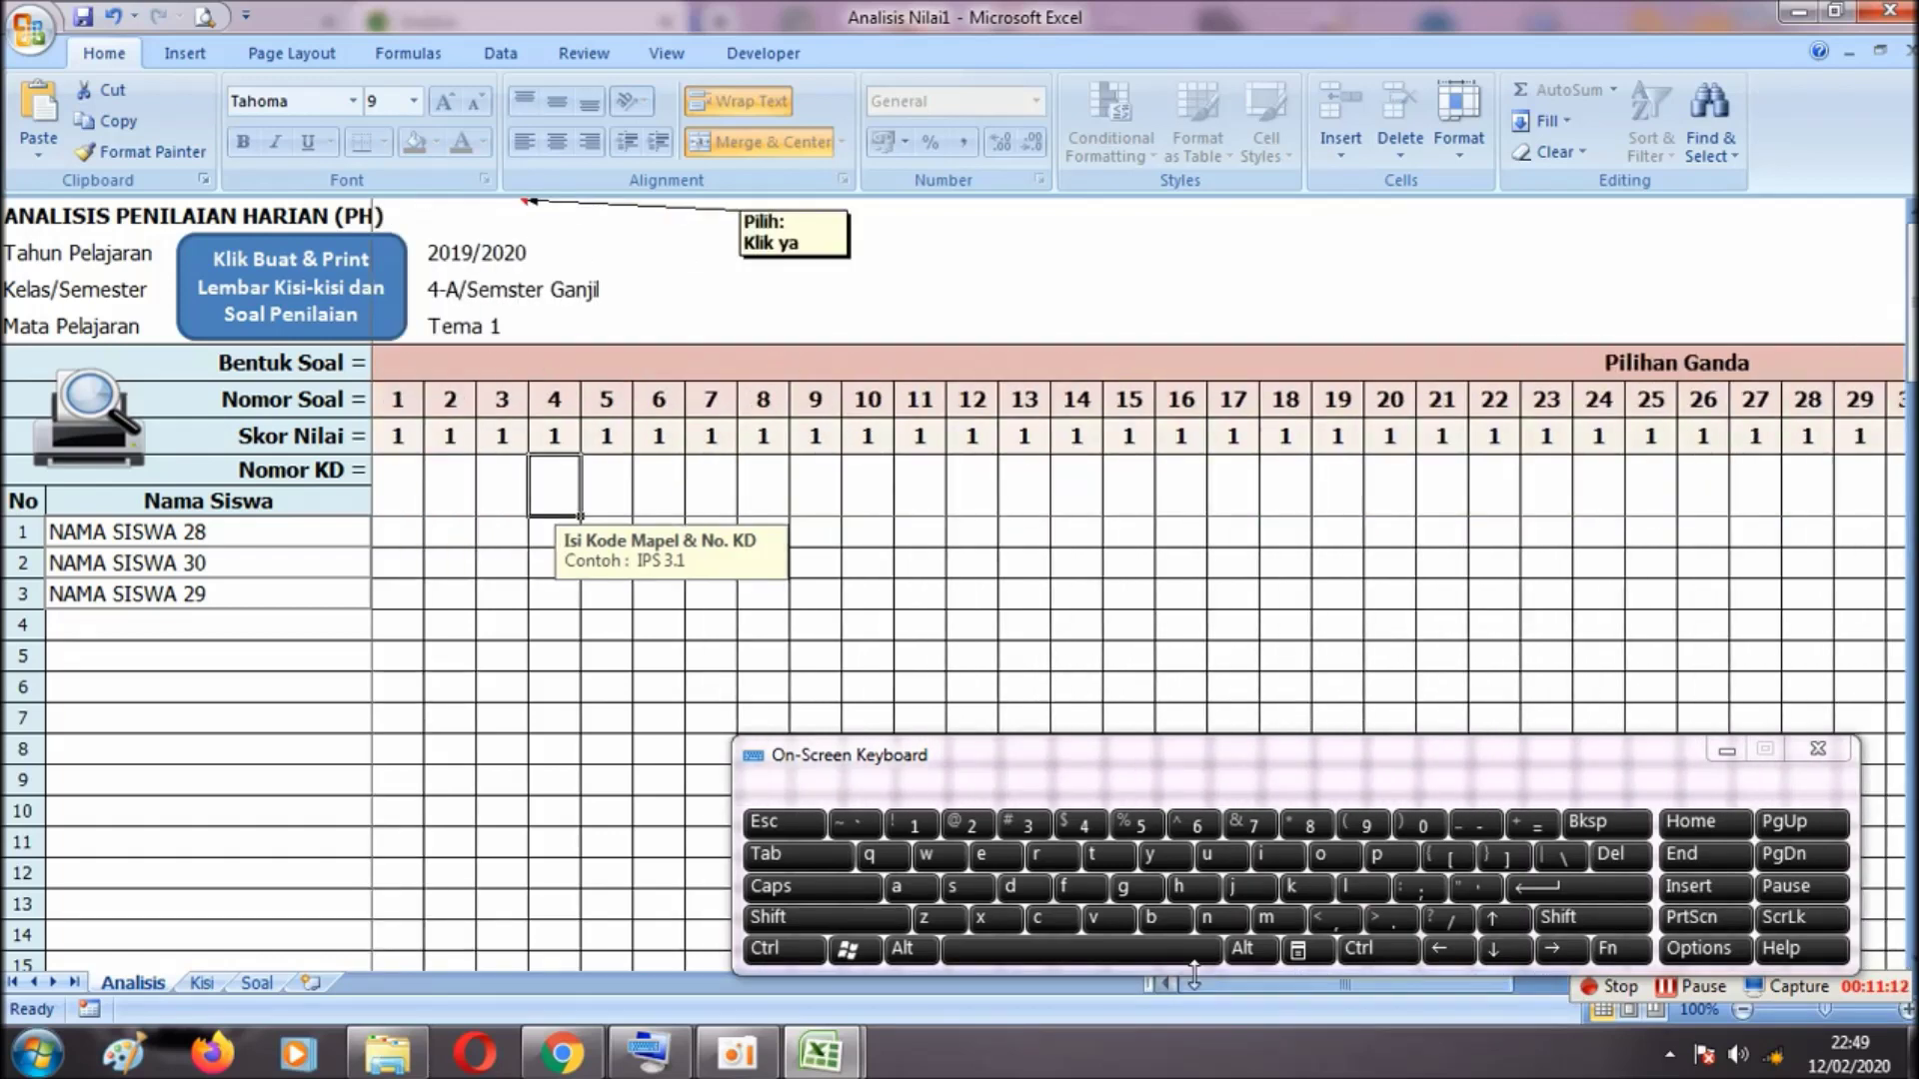
# Enter PJ 3.1 as the Nomor KD for Pilihan Ganda question 1
pyautogui.click(413, 502)
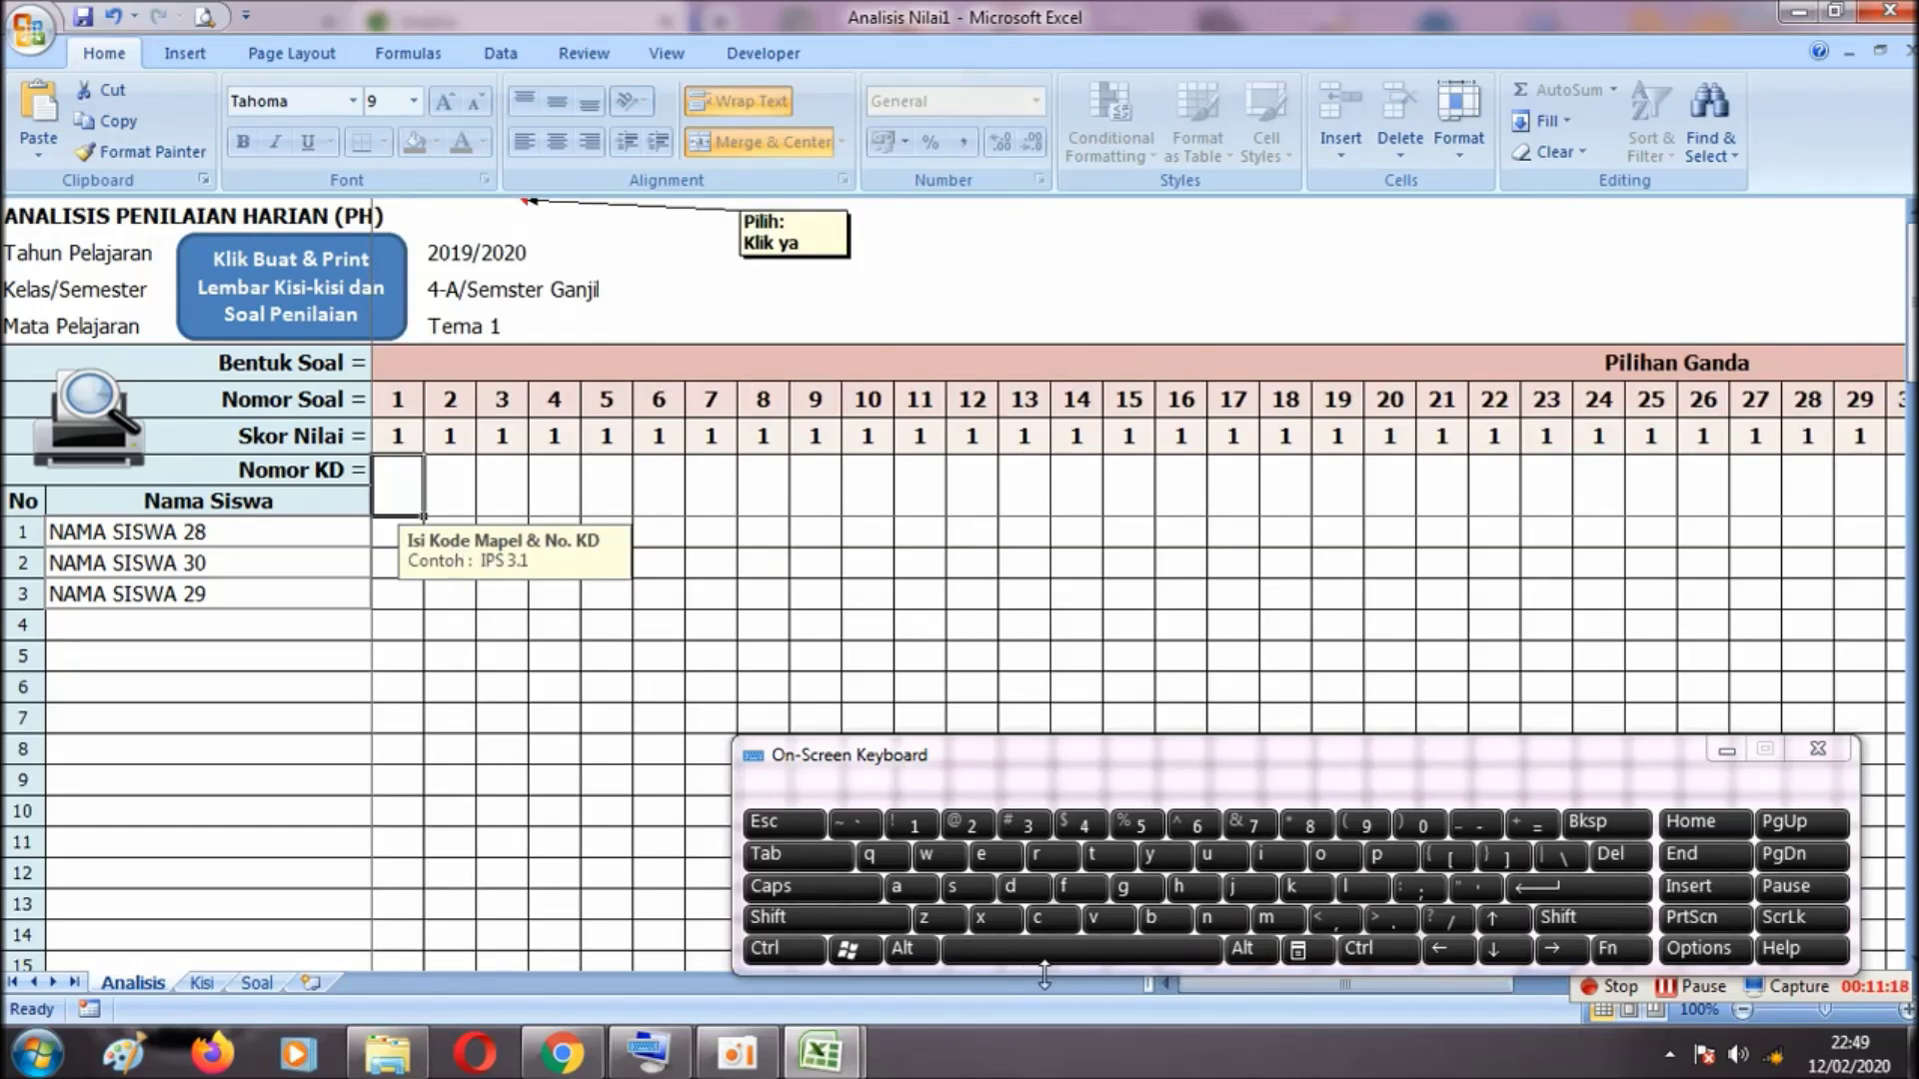
pyautogui.press('shift')
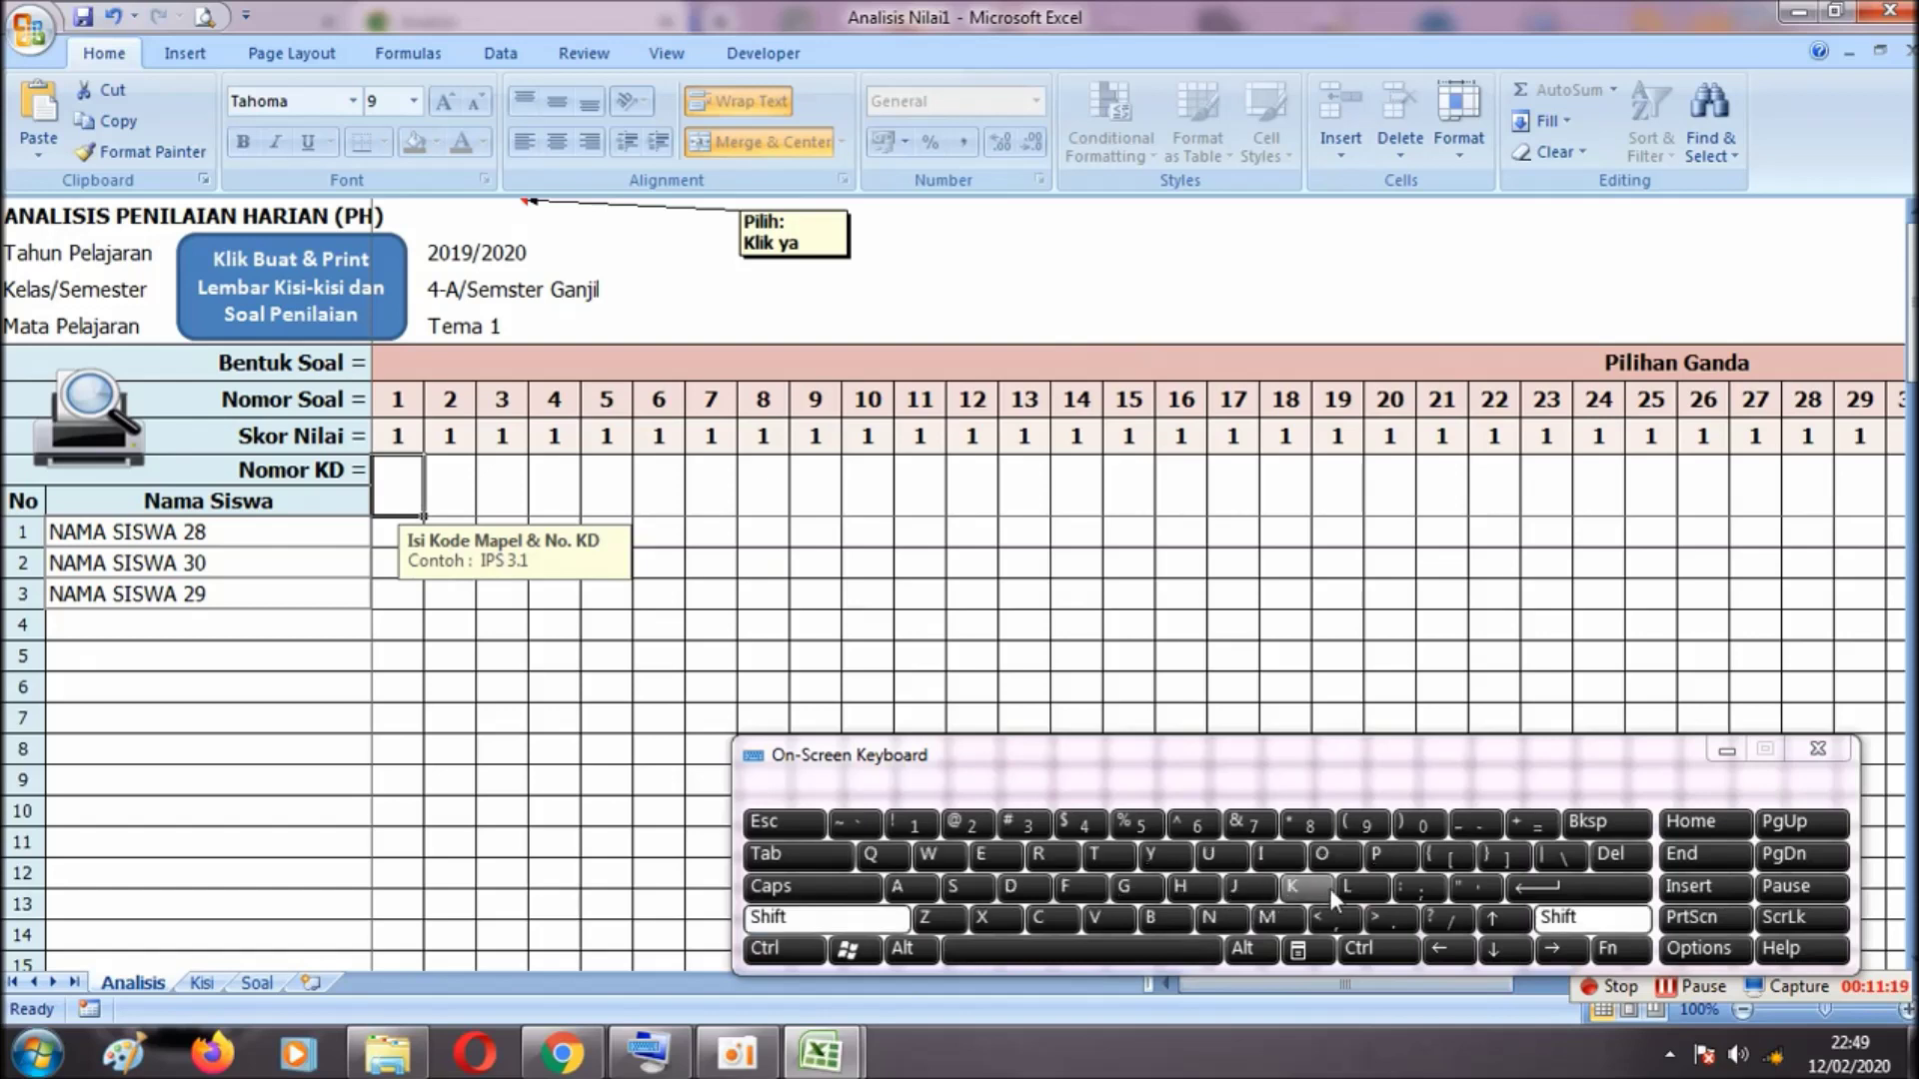
pyautogui.click(1382, 865)
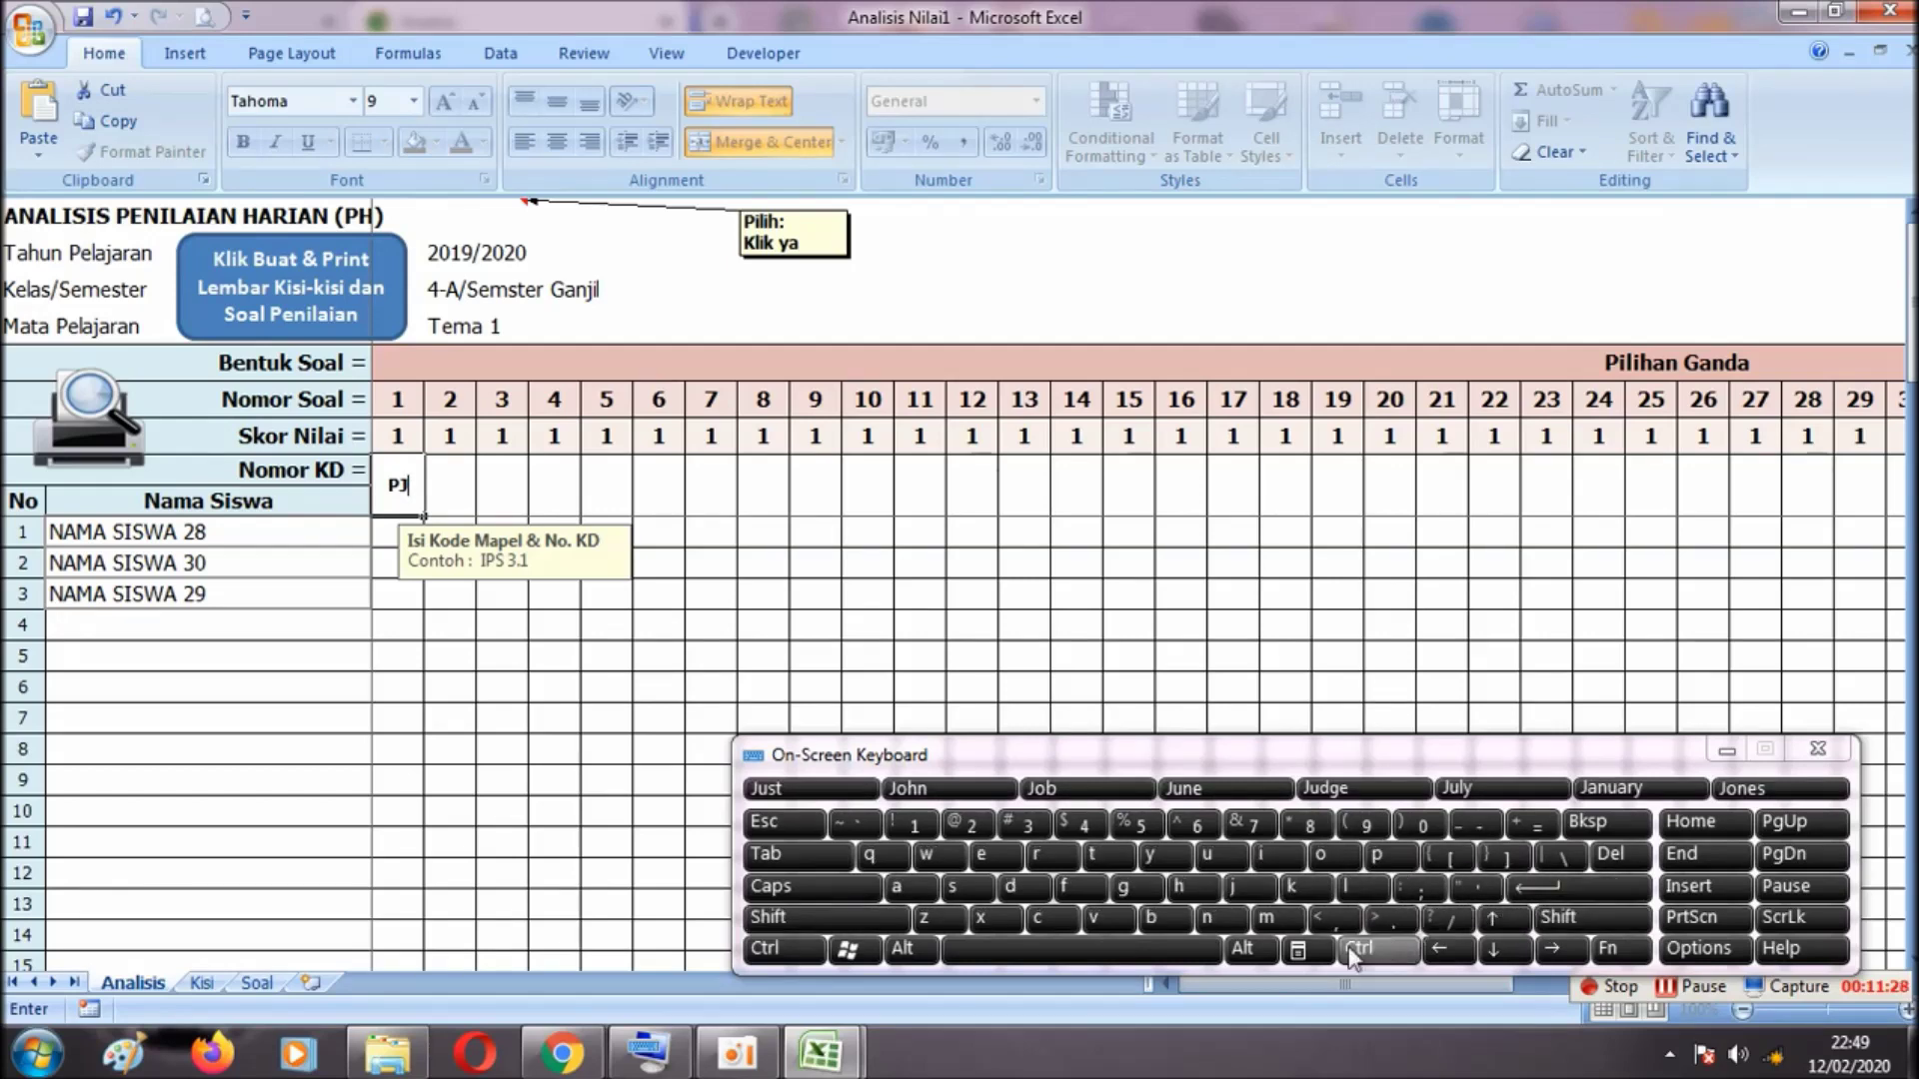
pyautogui.click(1191, 949)
pyautogui.write('3.1')
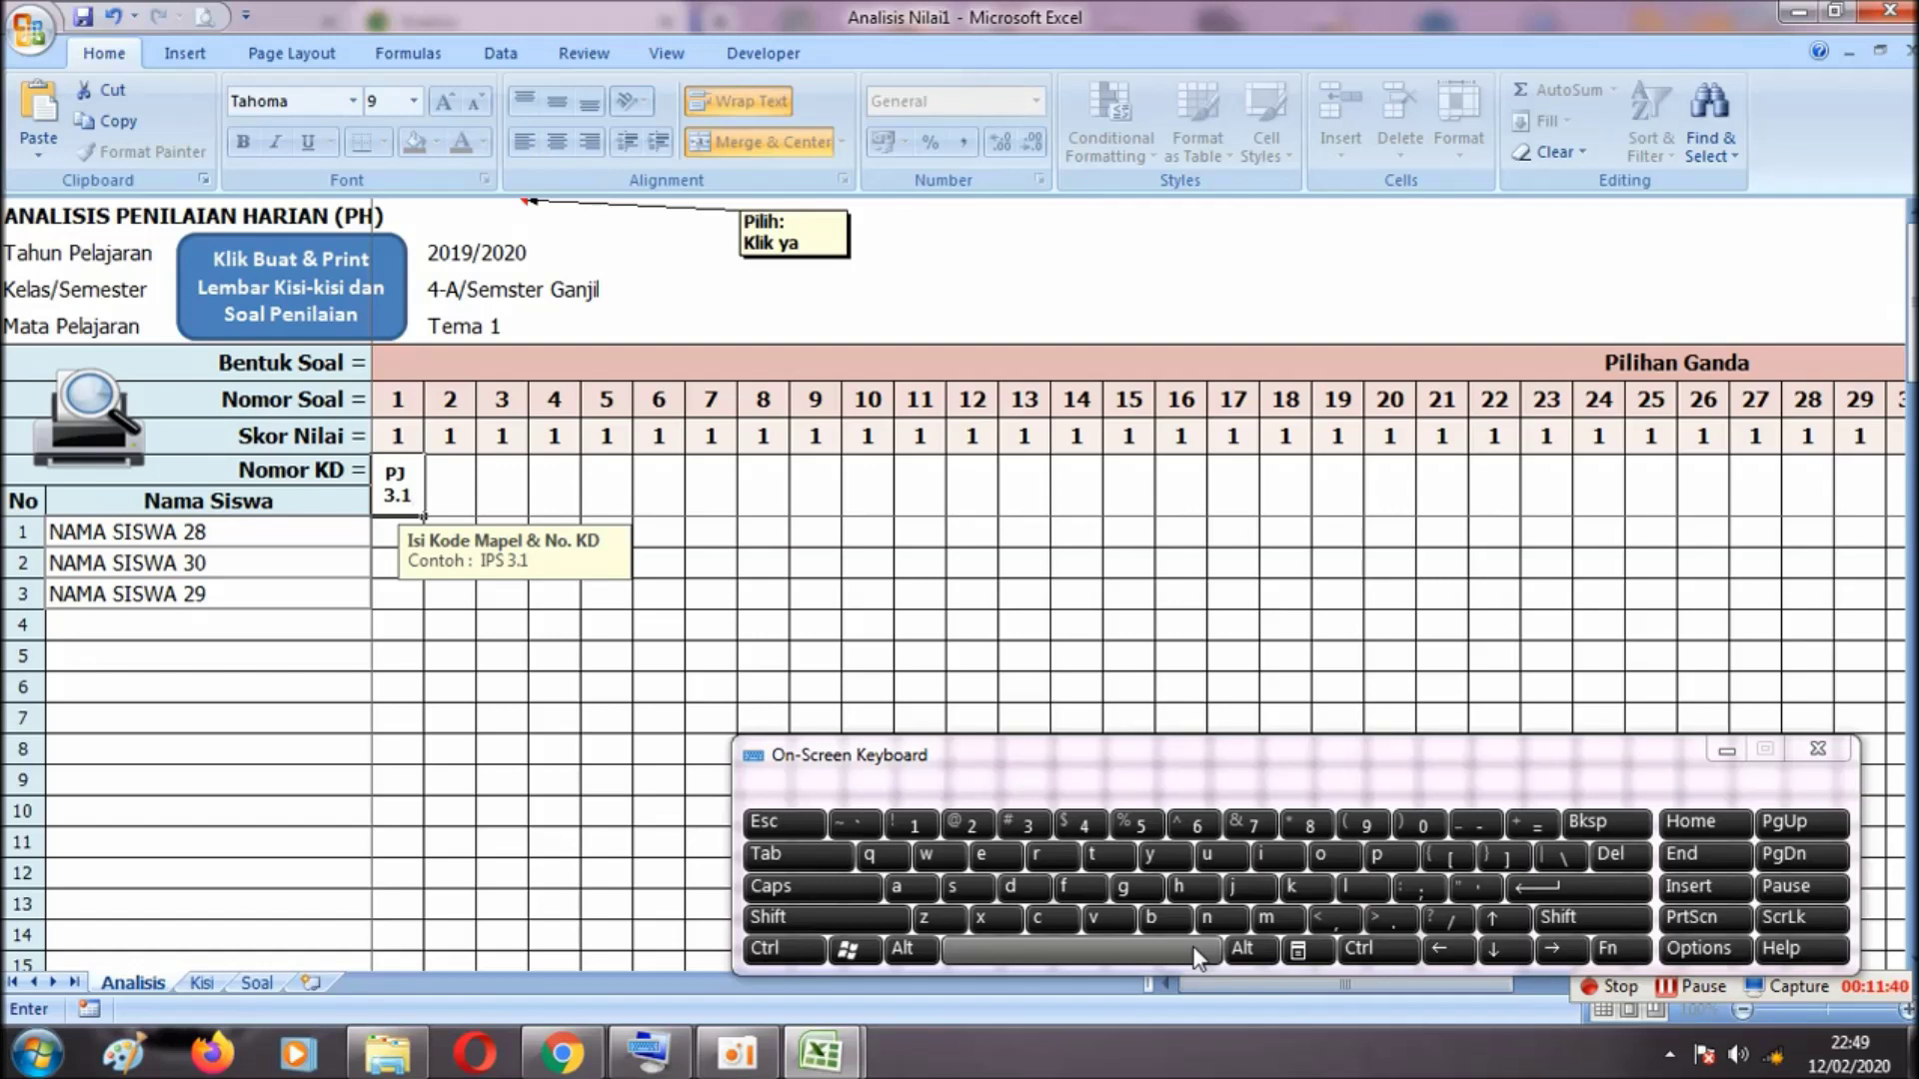
pyautogui.press('Tab')
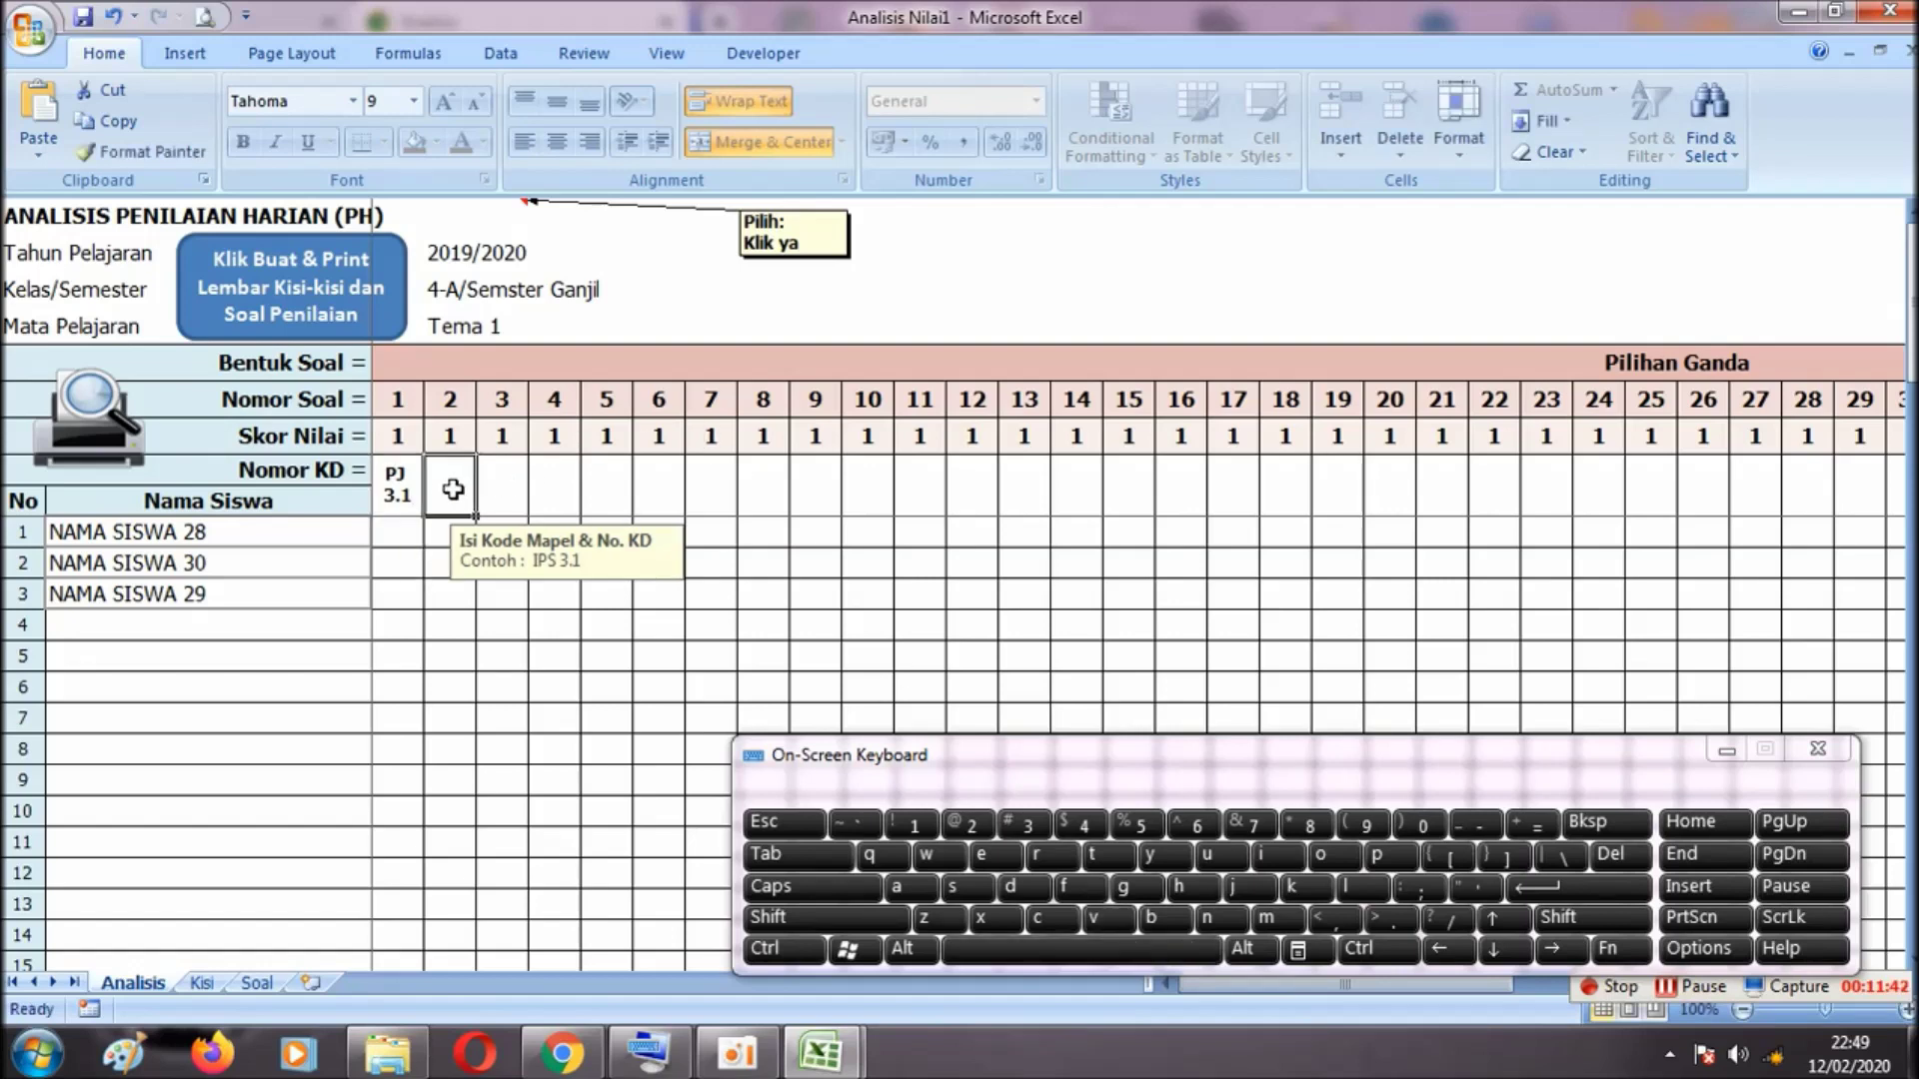
pyautogui.click(406, 487)
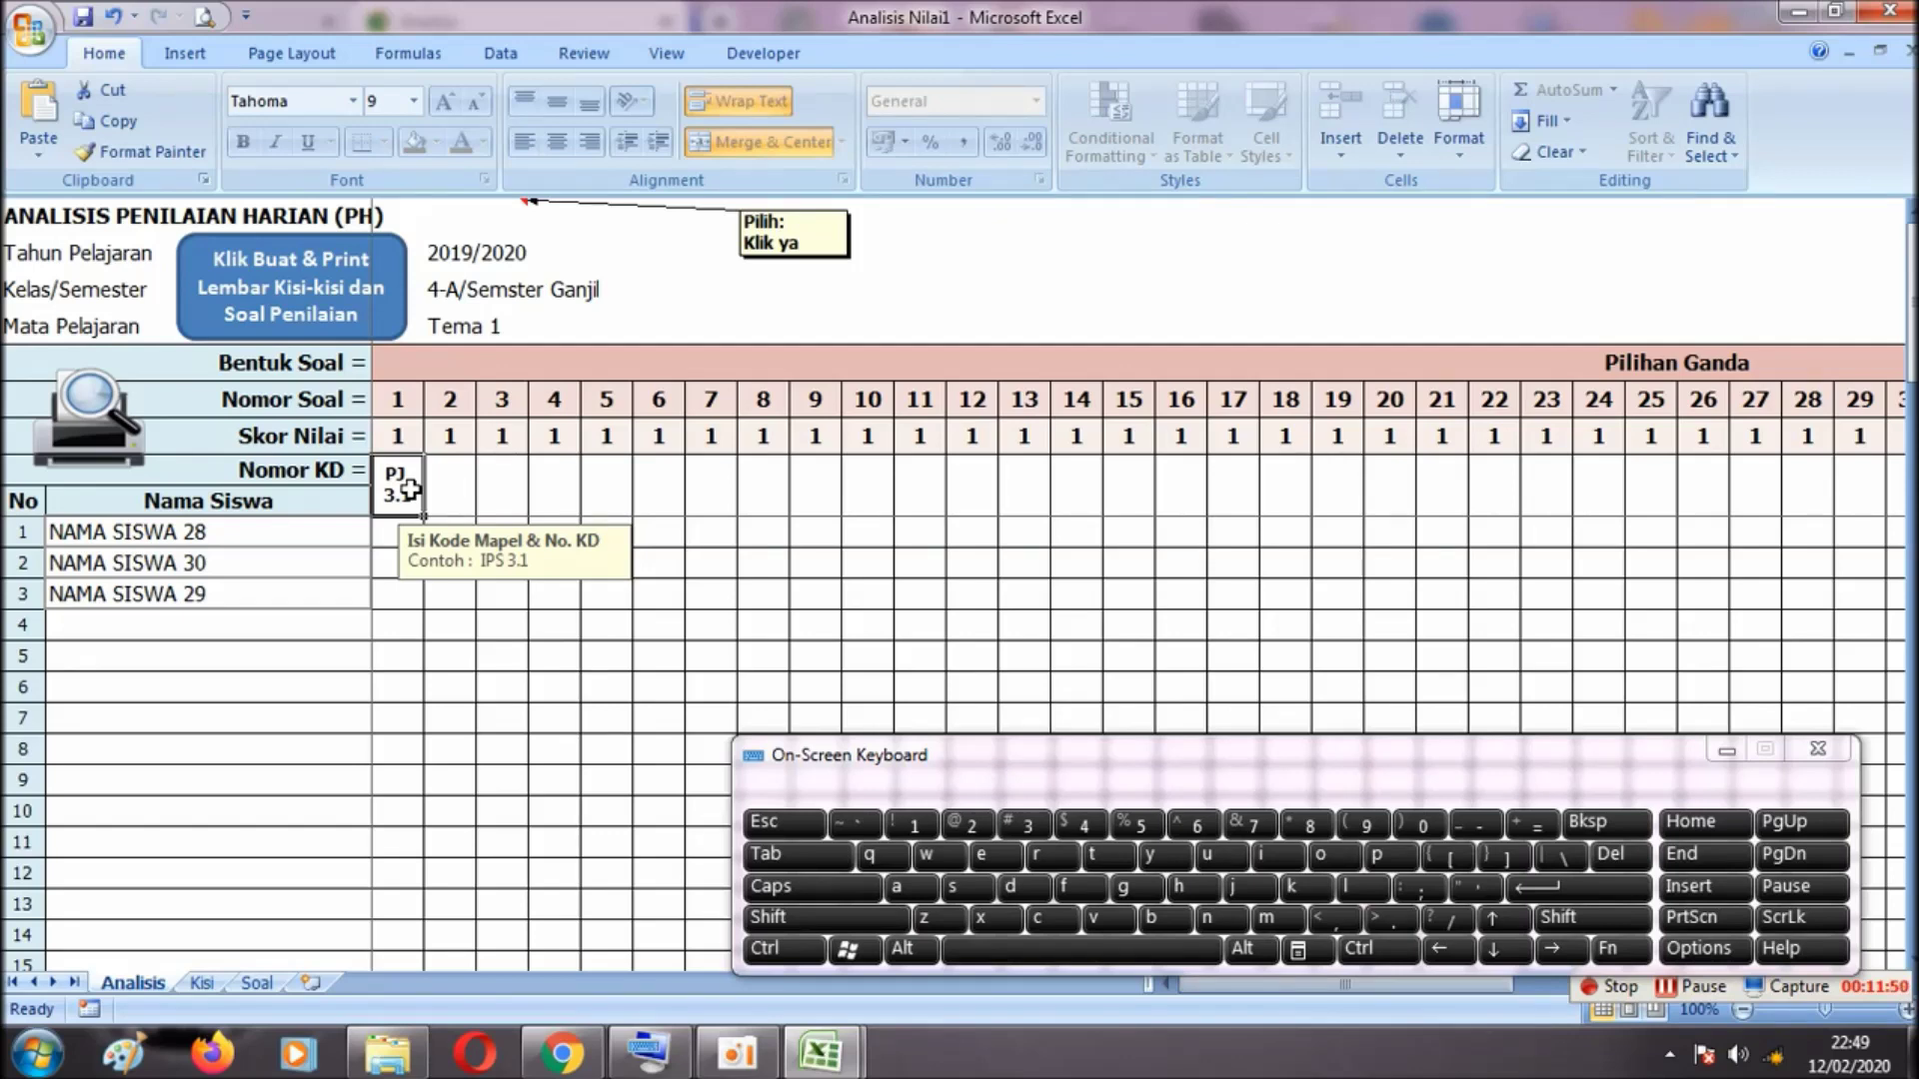
pyautogui.click(1120, 488)
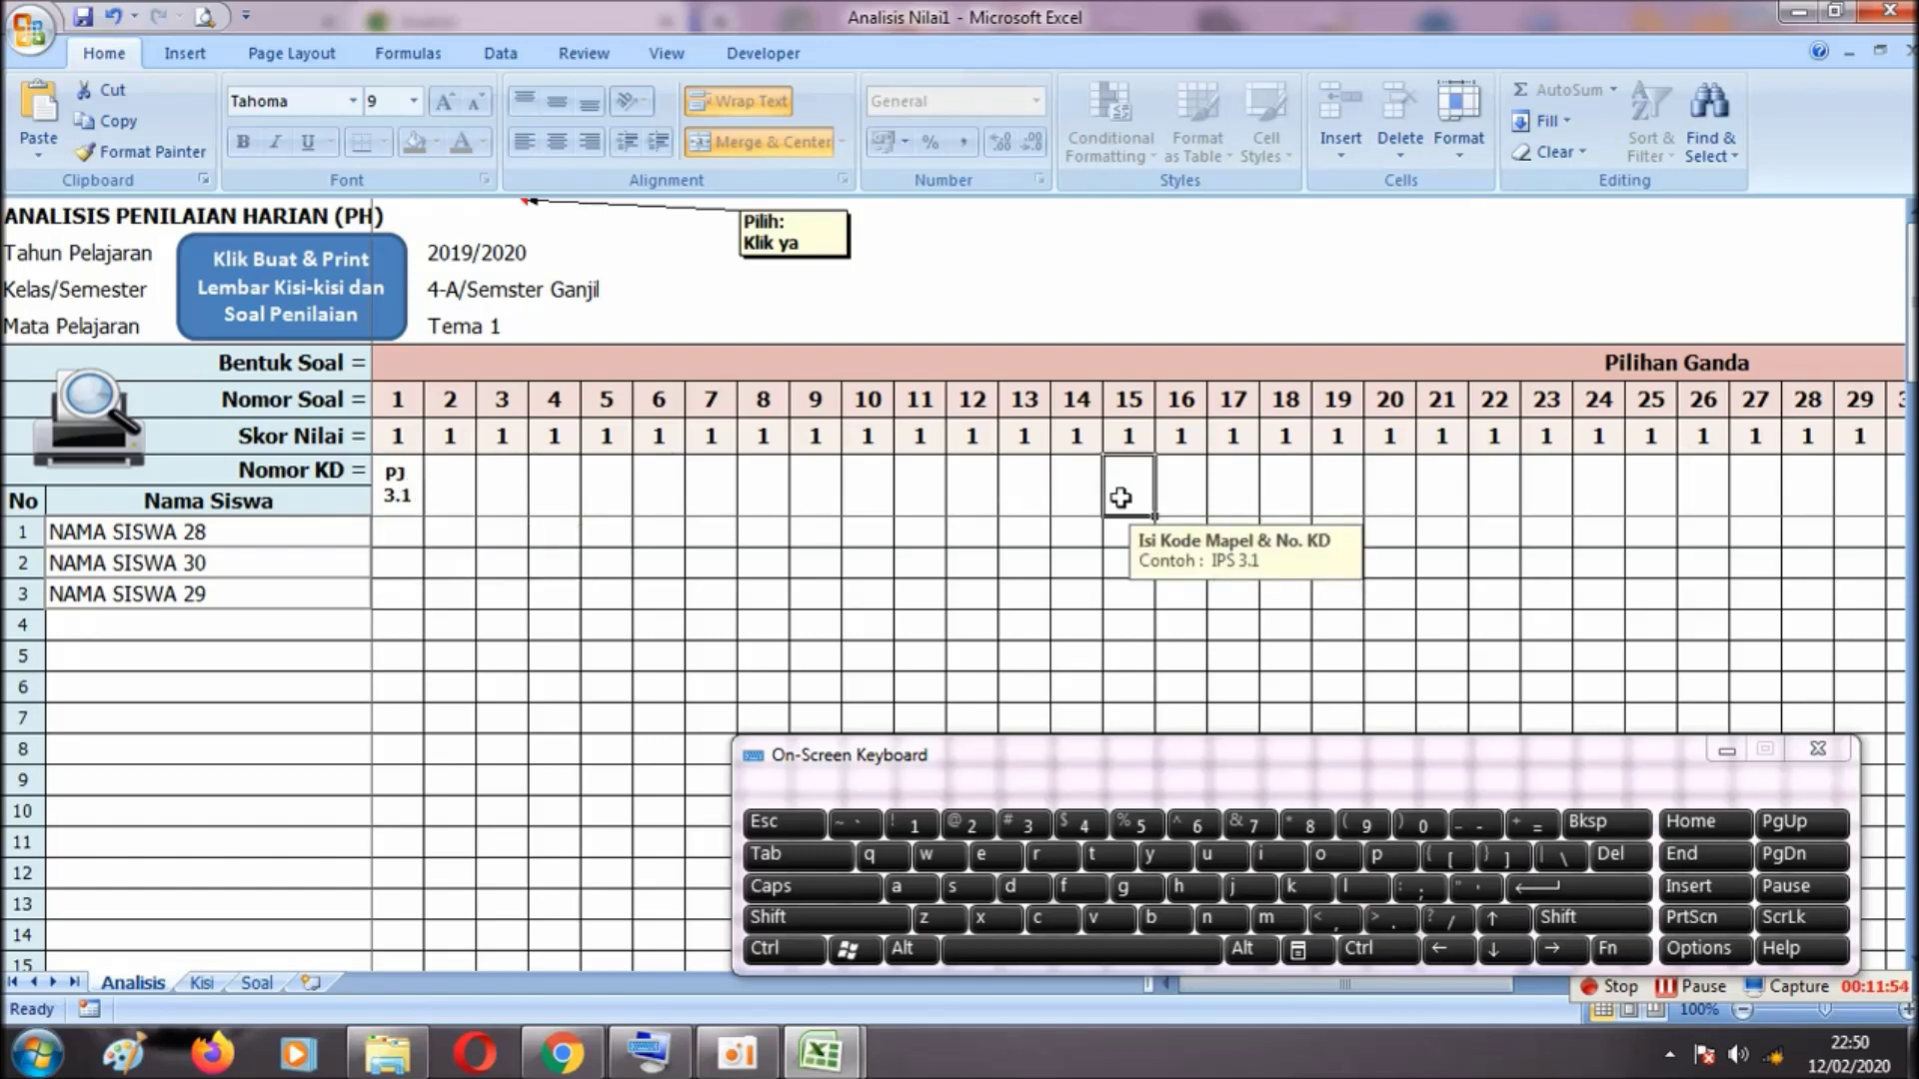
pyautogui.moveTo(1194, 986); pyautogui.dragTo(1154, 998)
# Copy question 1's Nomor KD code into question 2's cell and retype its ending so it reads PJ 3.1
pyautogui.click(399, 487)
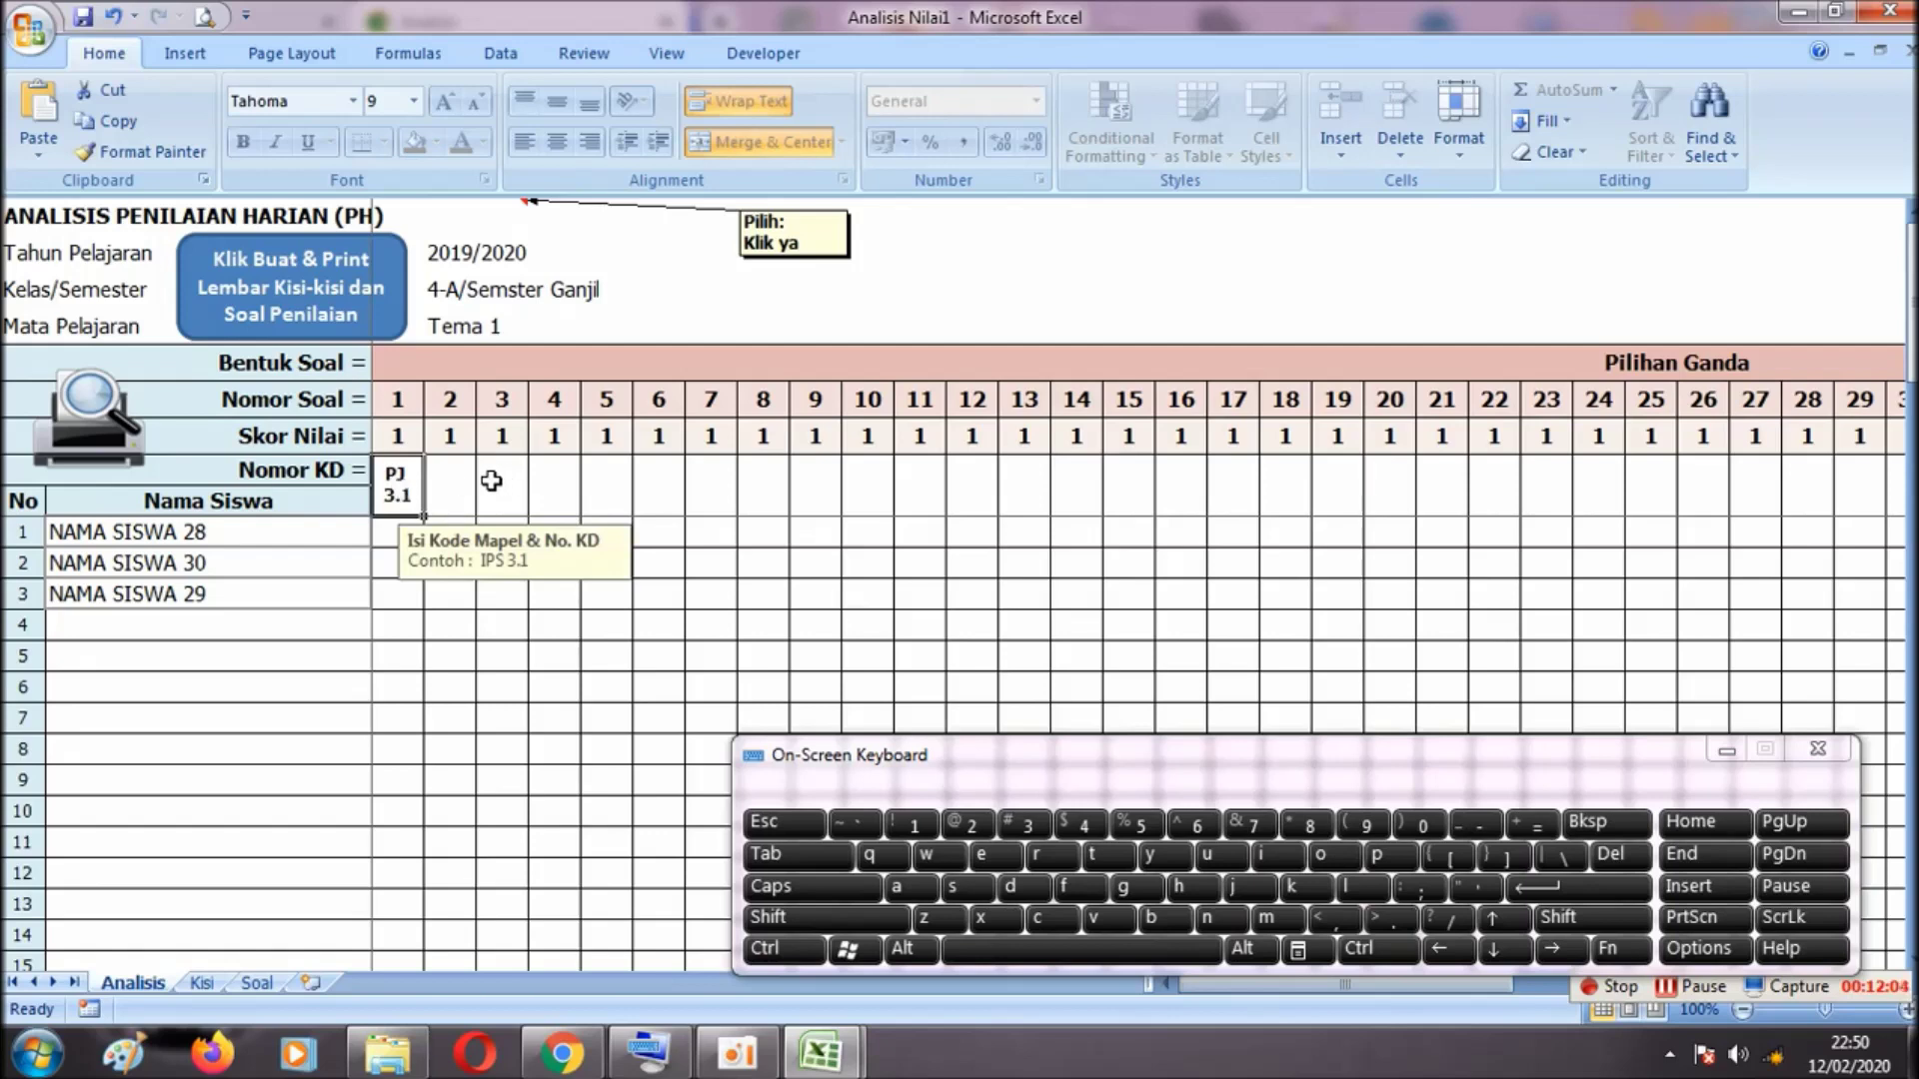
pyautogui.hotkey('ctrl', 'c')
pyautogui.click(455, 480)
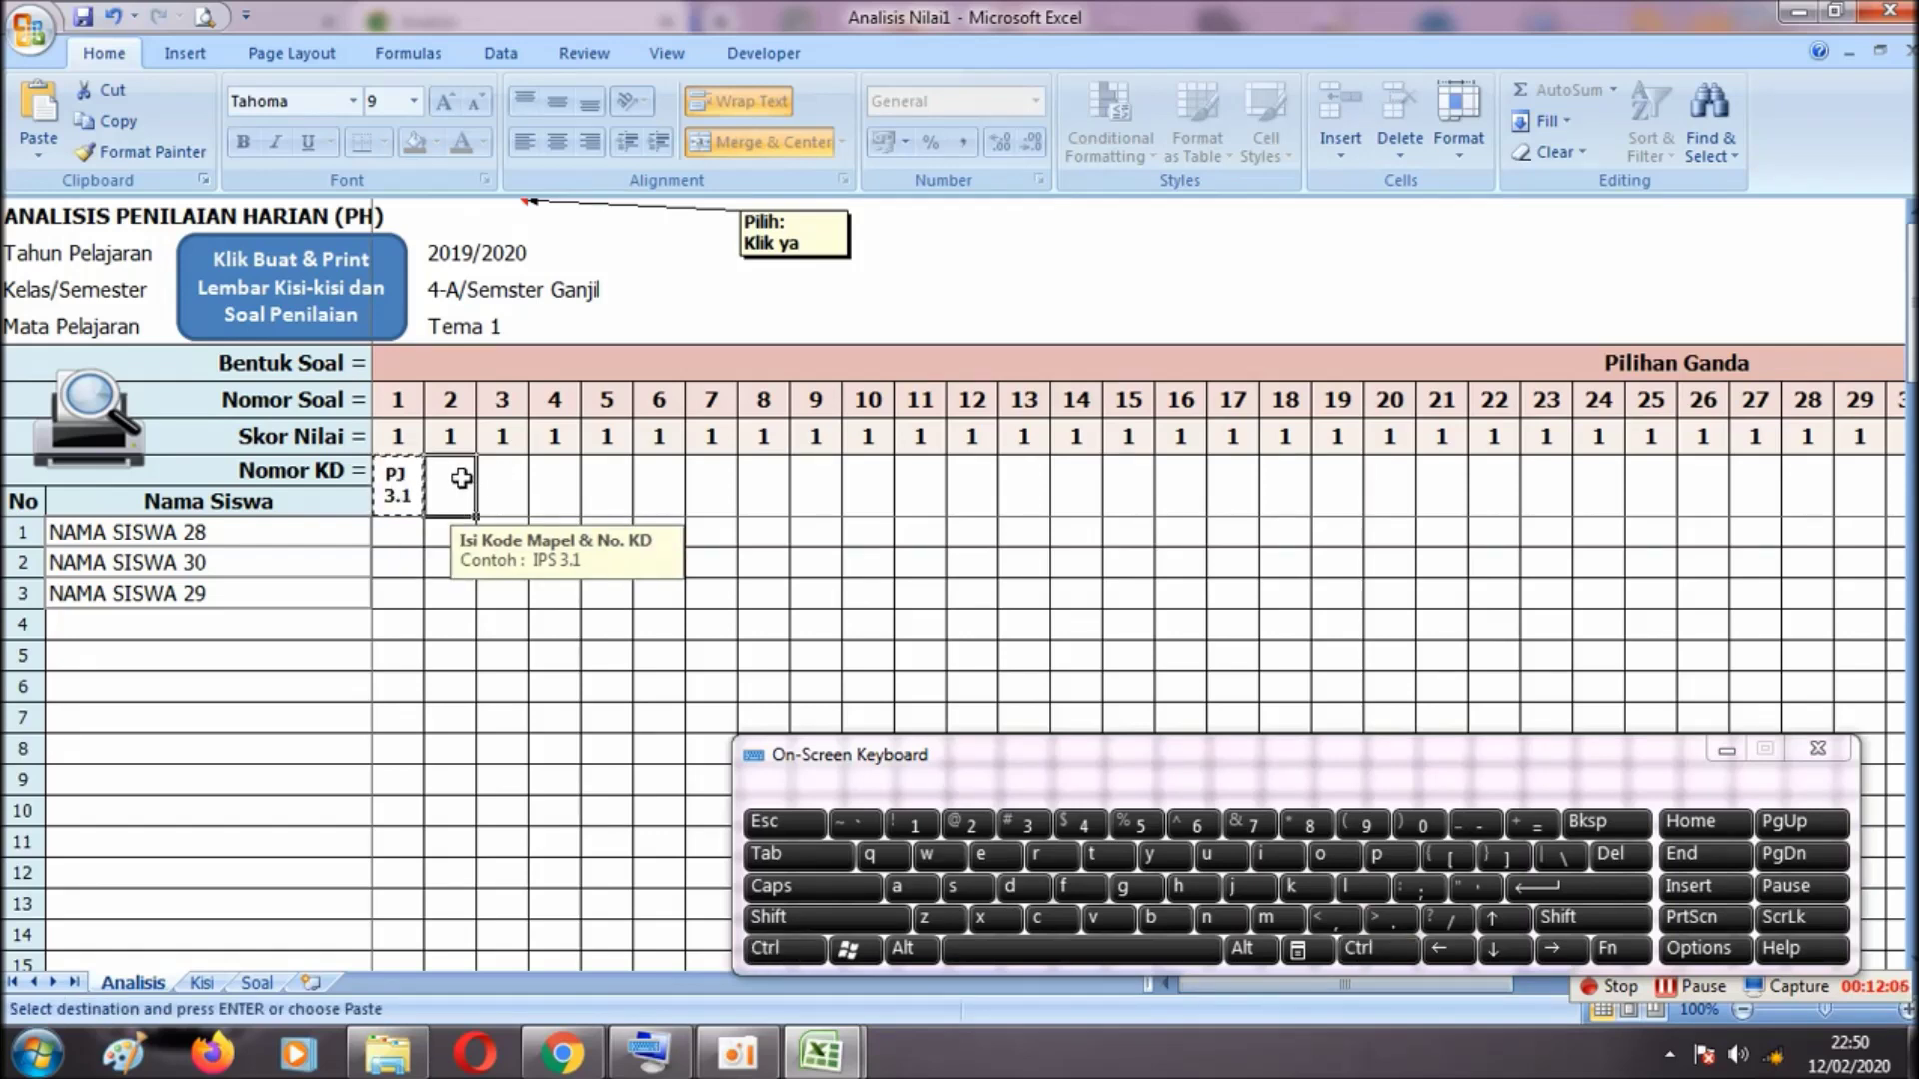
pyautogui.hotkey('ctrl', 'v')
pyautogui.doubleClick(466, 490)
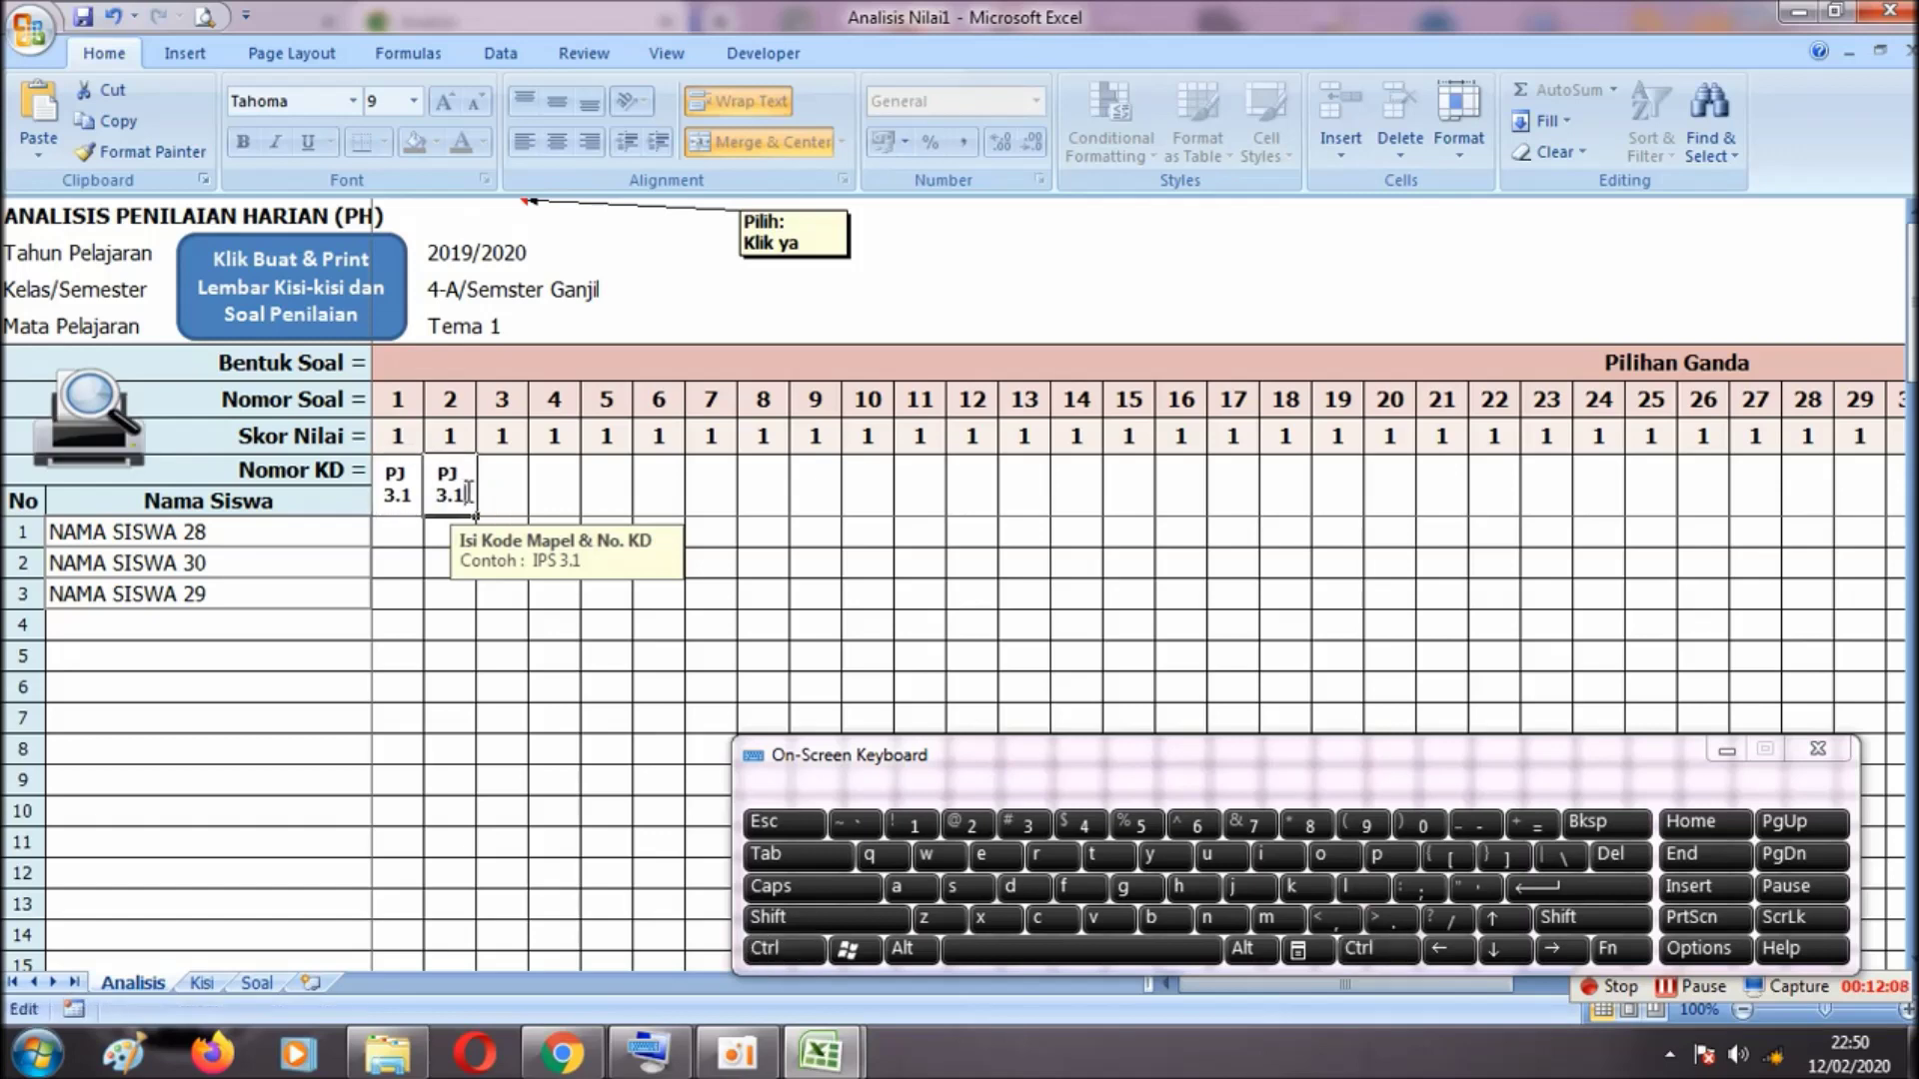
pyautogui.press('BackSpace')
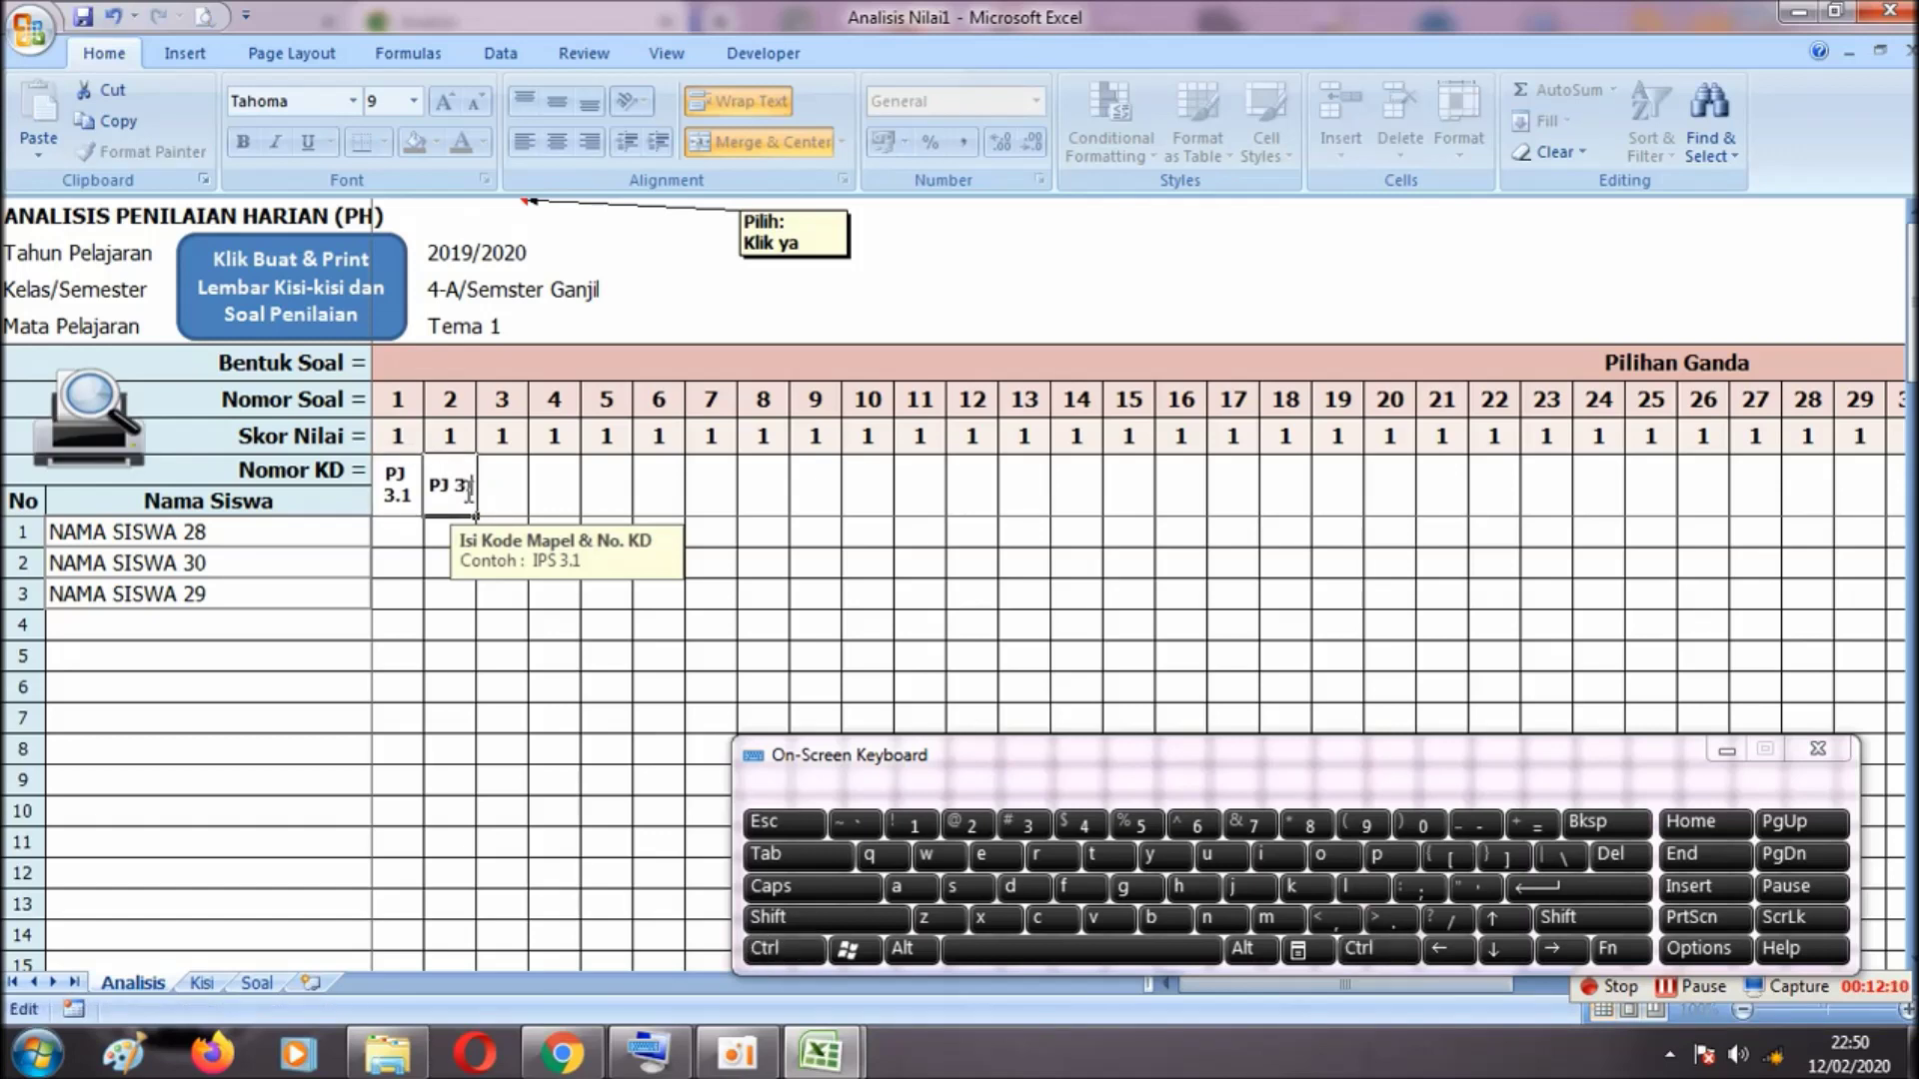
pyautogui.write('.1')
pyautogui.click(497, 477)
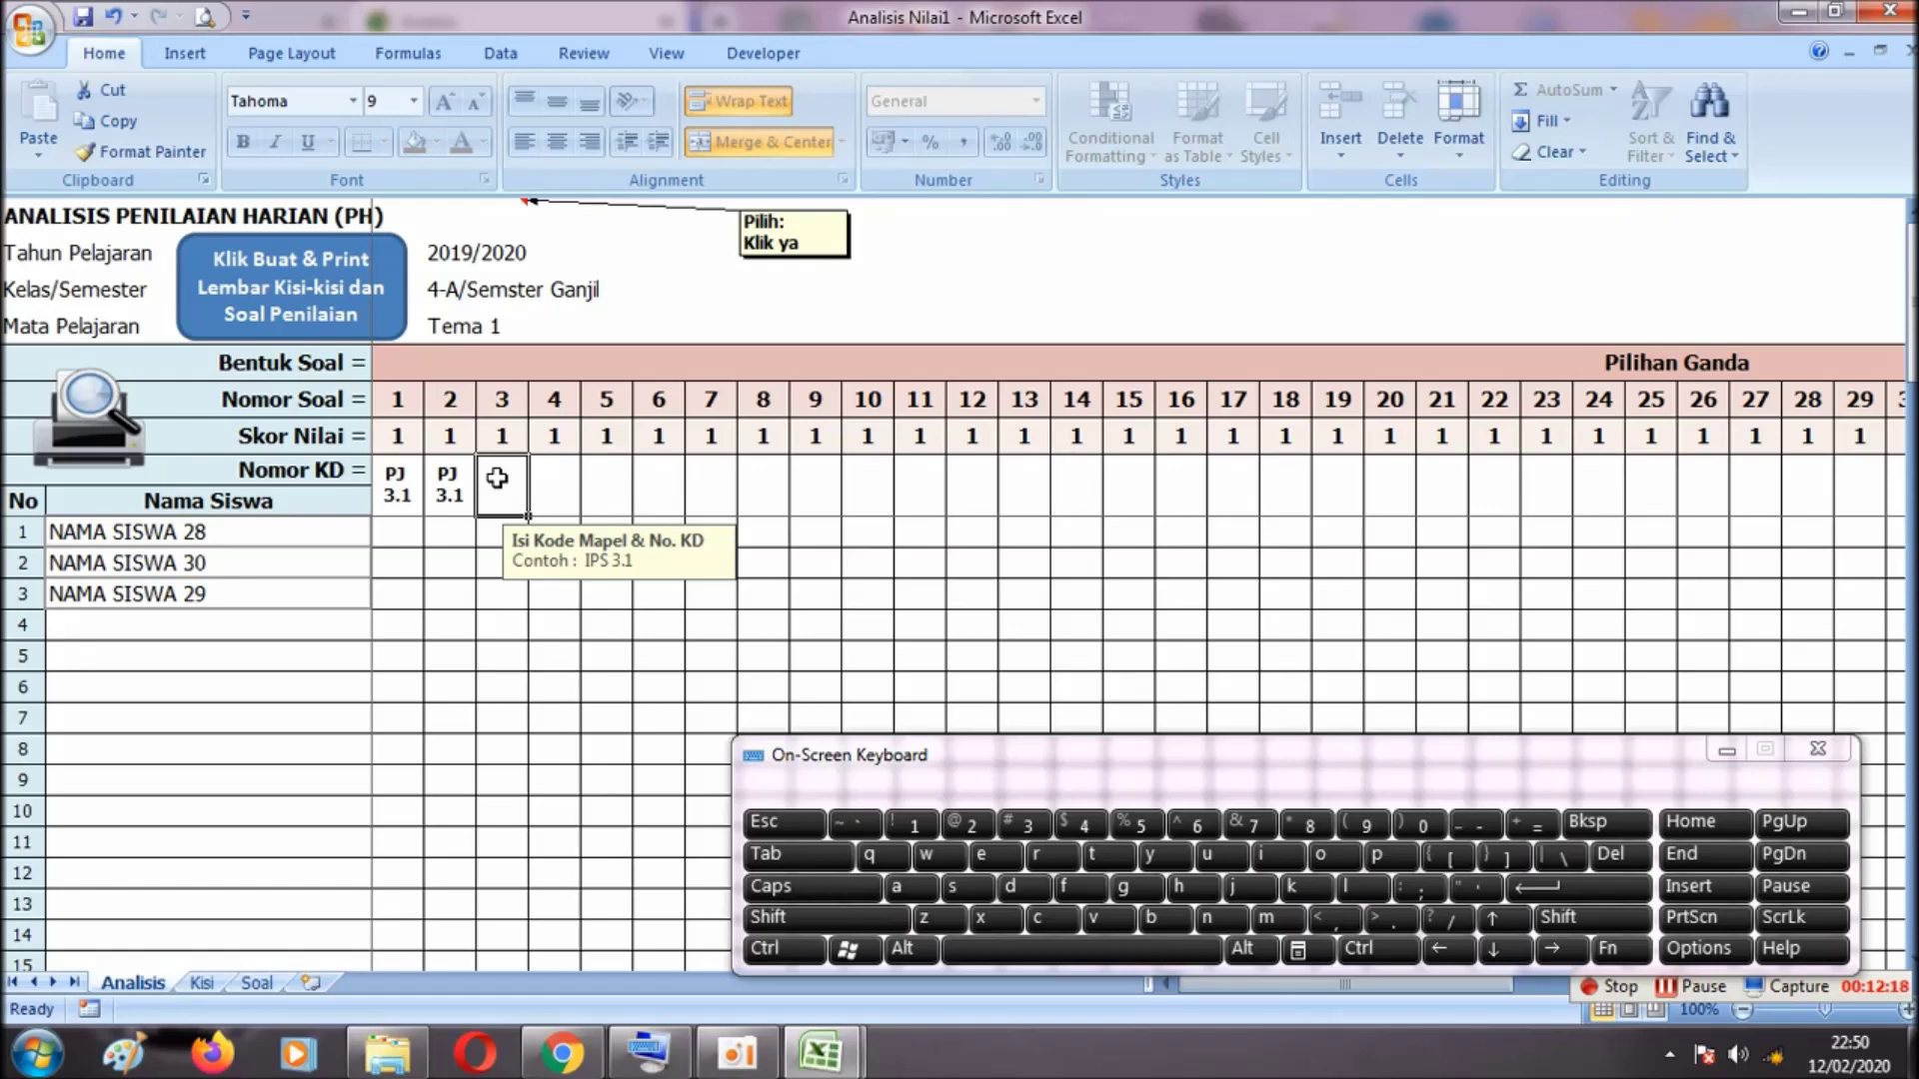
# Copy question 2's Nomor KD code into question 3's cell and change its ending so it reads PJ 3.2
pyautogui.click(449, 479)
pyautogui.hotkey('ctrl', 'c')
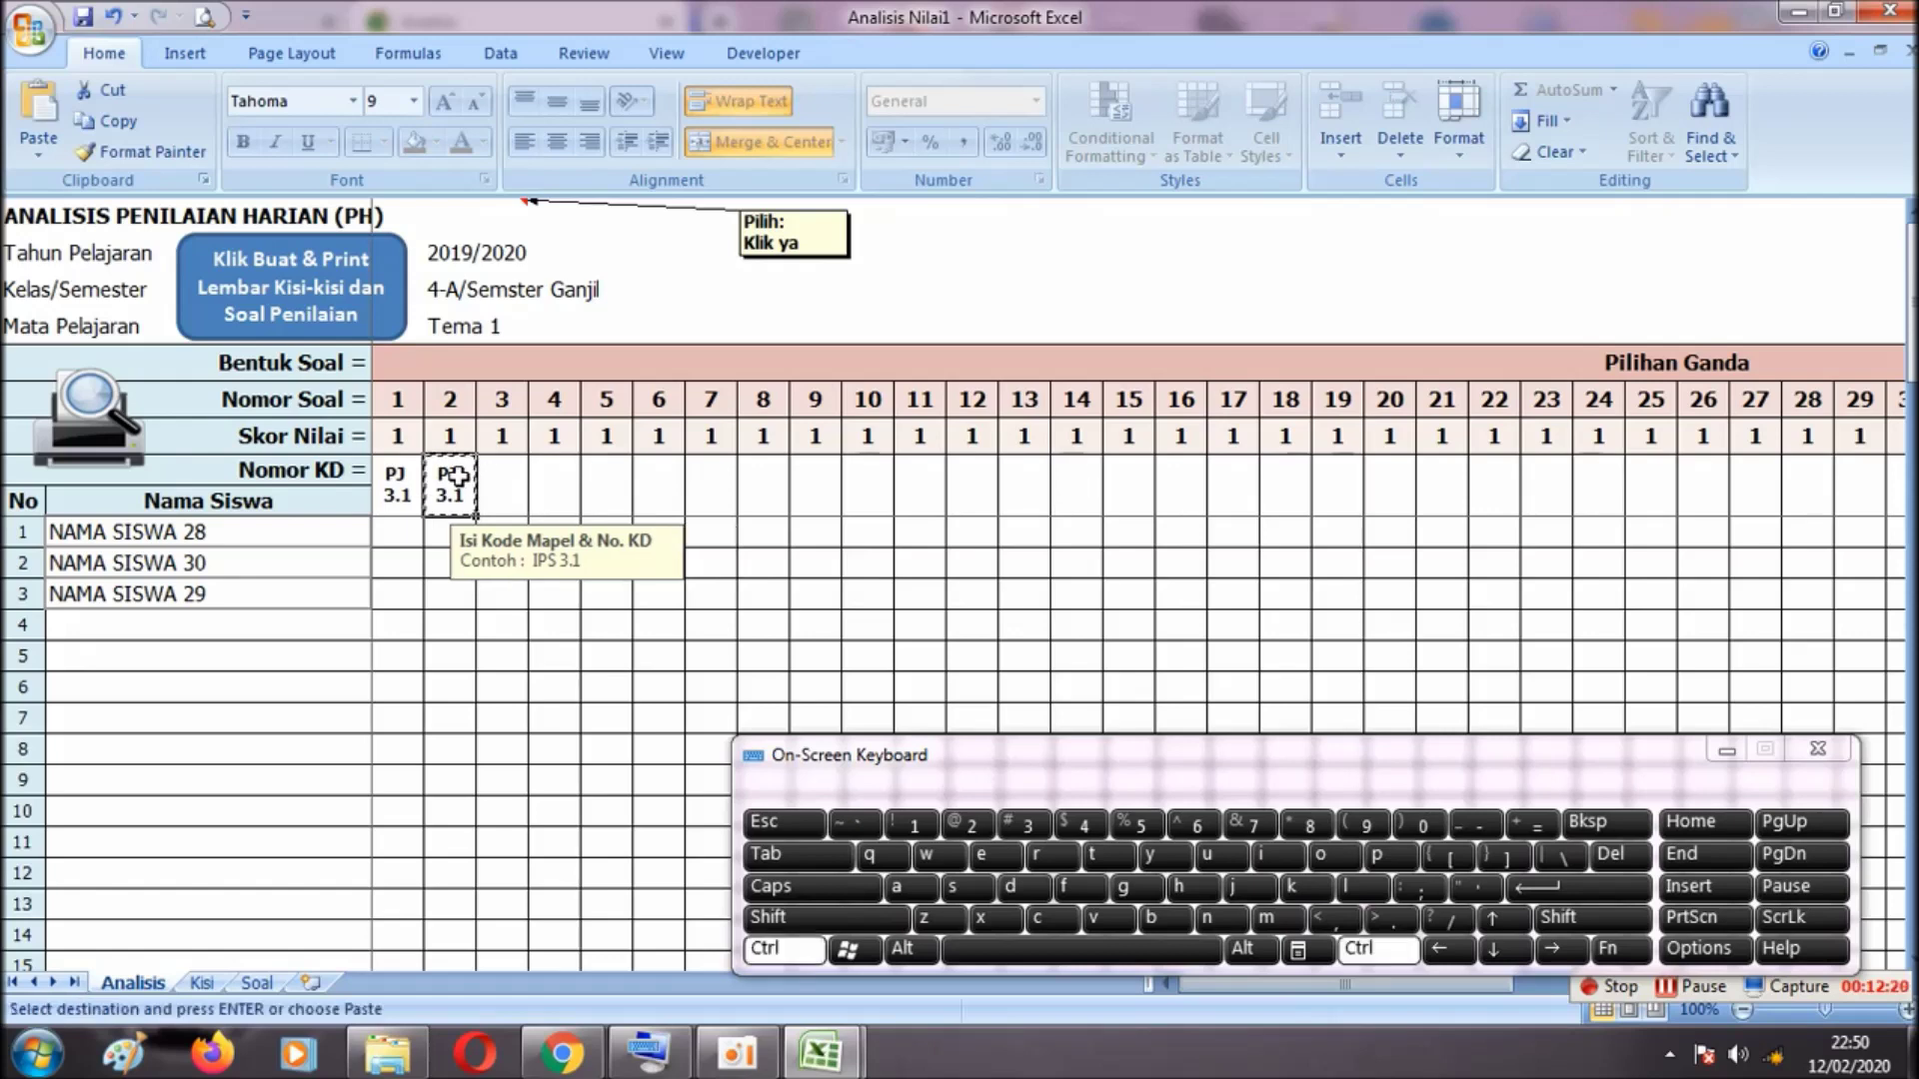
pyautogui.press('Right')
pyautogui.hotkey('ctrl', 'v')
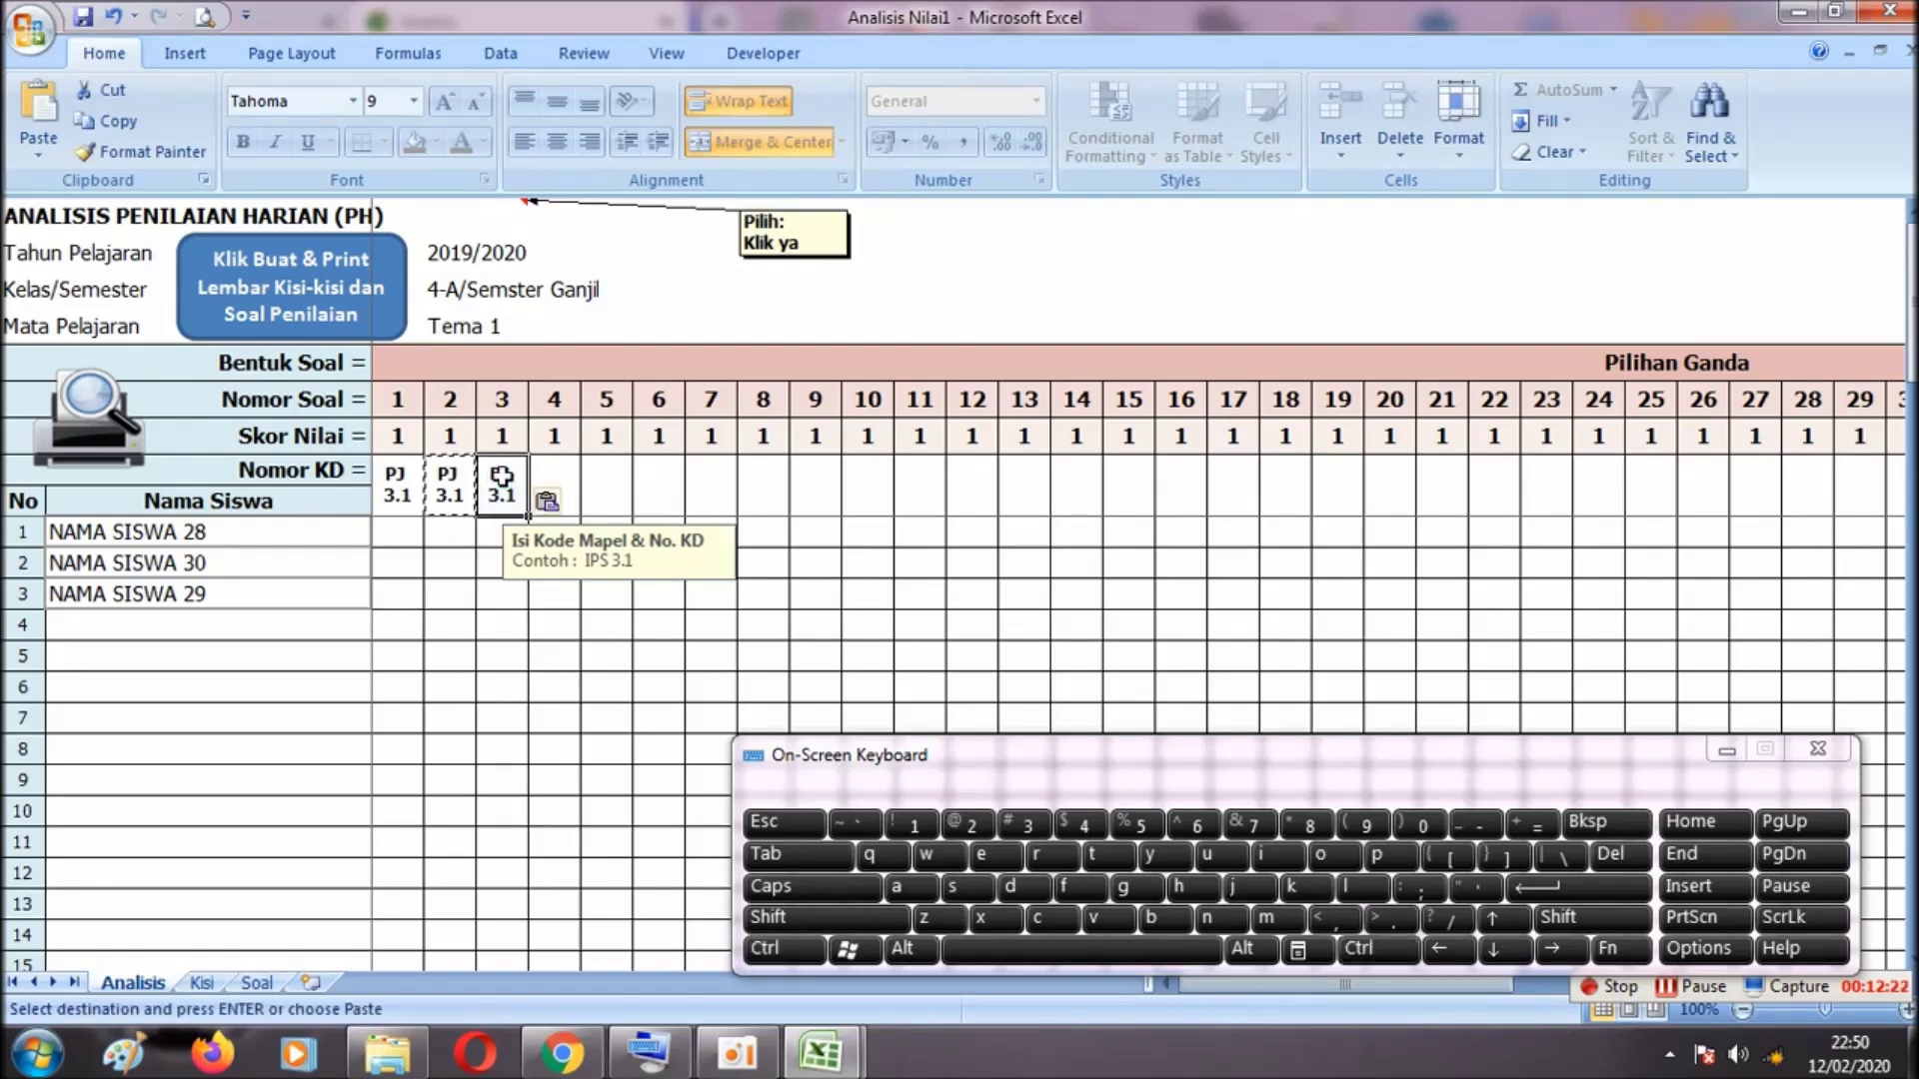
pyautogui.doubleClick(523, 490)
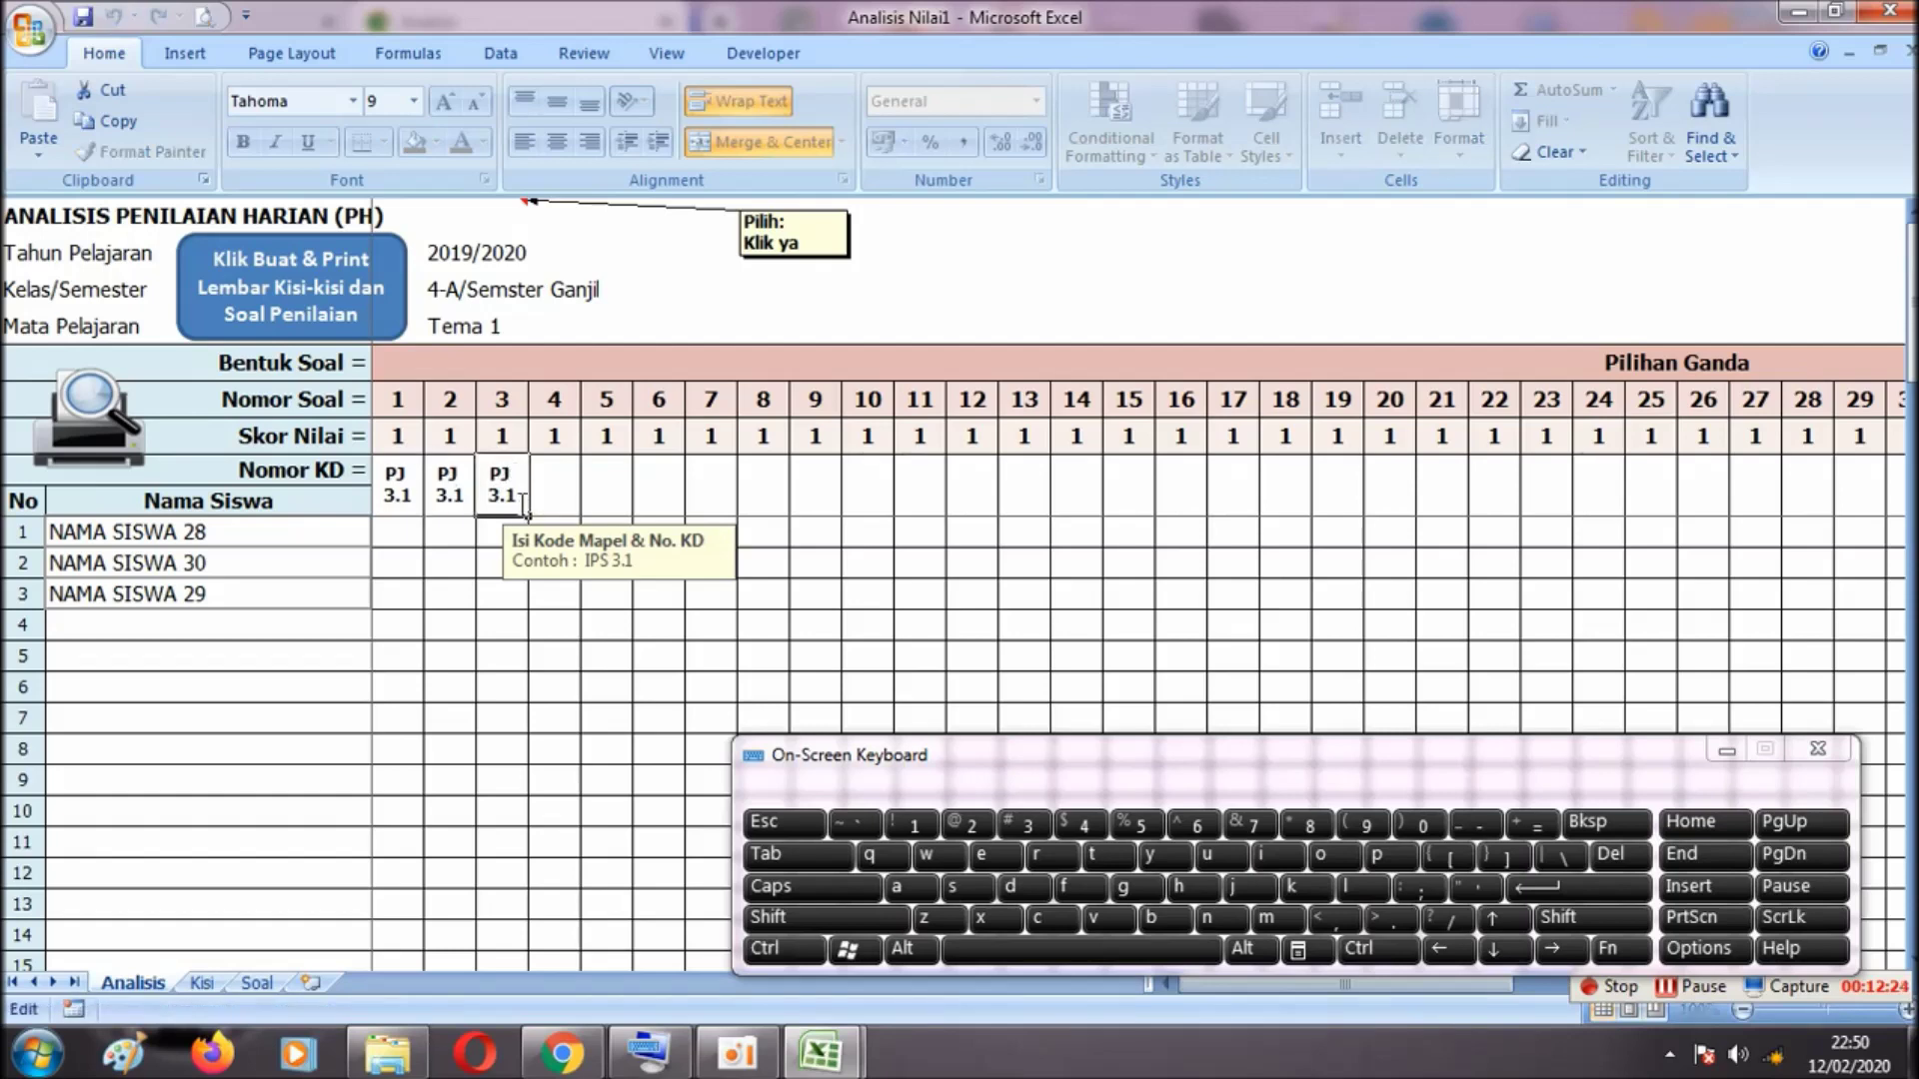
pyautogui.press('BackSpace')
pyautogui.write('2')
pyautogui.click(558, 491)
# Copy question 3's PJ 3.2 code into the Nomor KD cell of question 4
pyautogui.press('Left')
pyautogui.hotkey('ctrl', 'c')
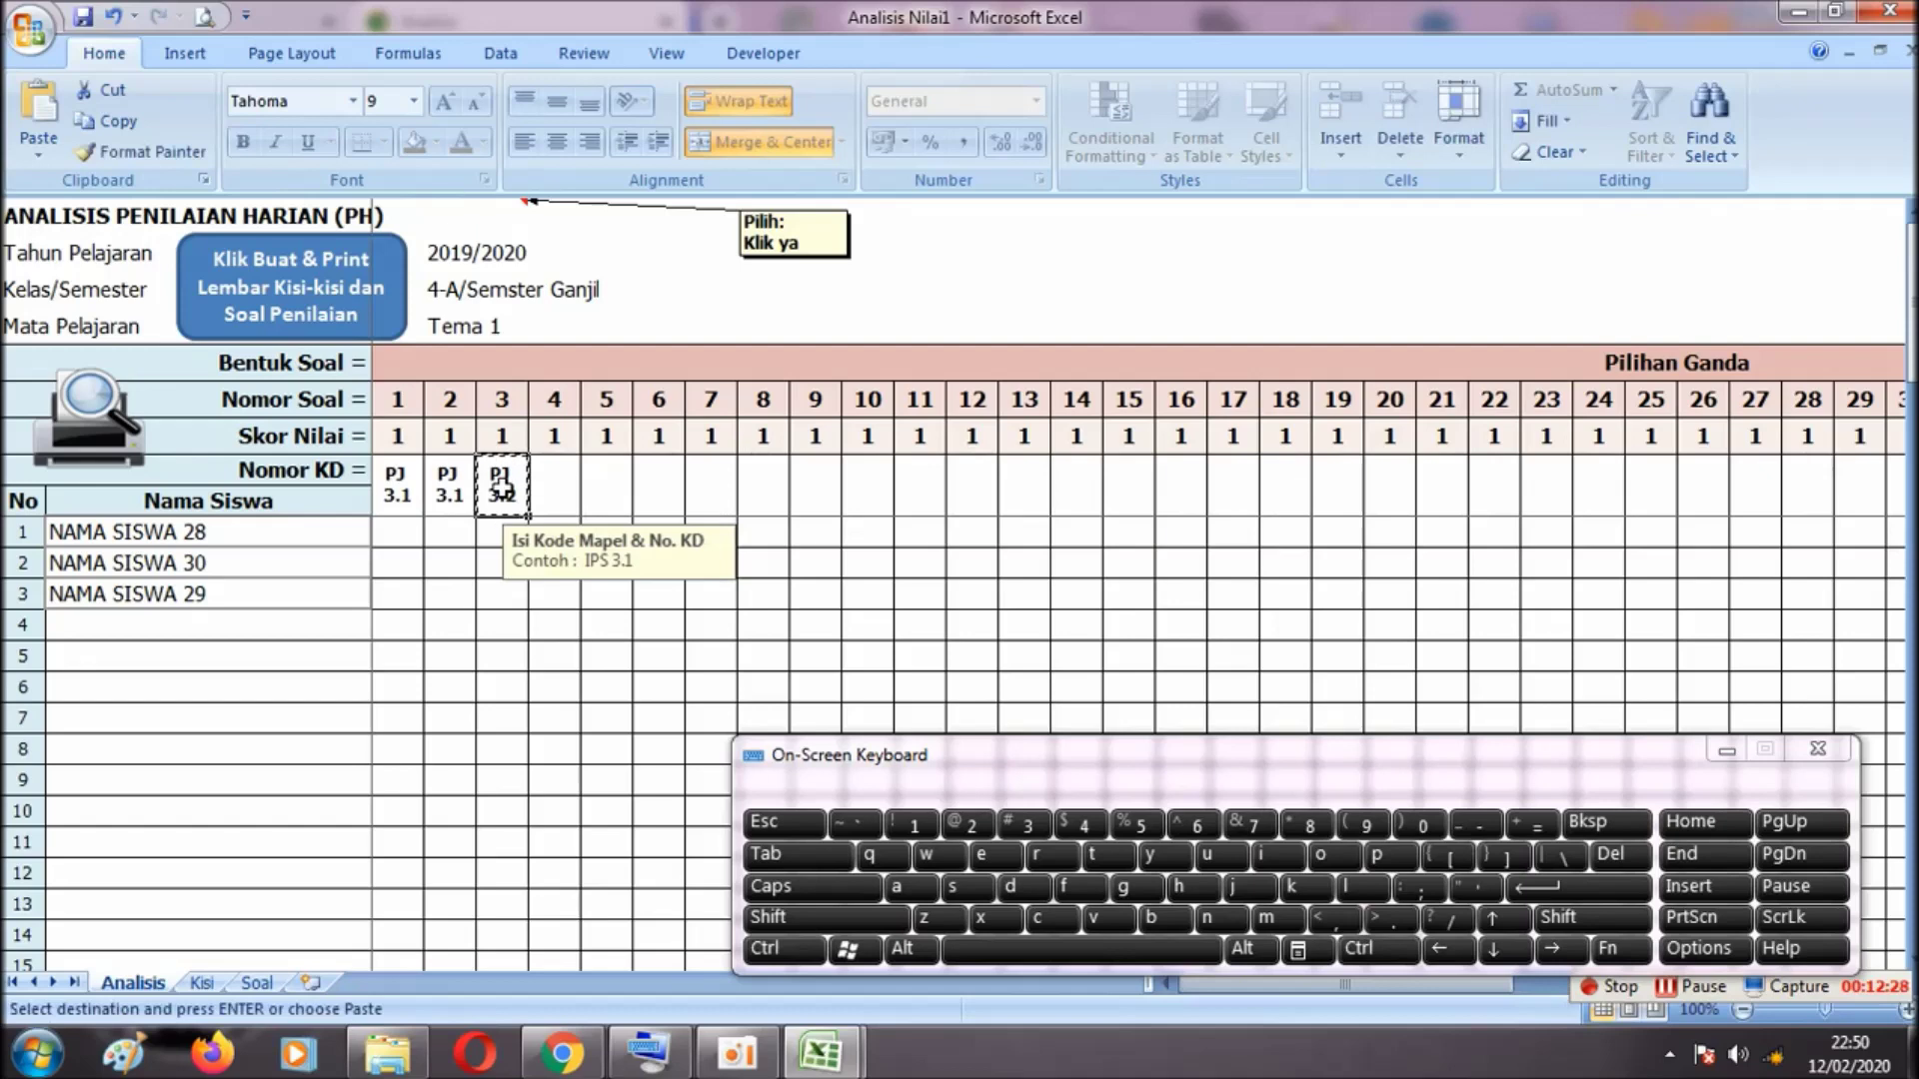
pyautogui.click(553, 506)
pyautogui.hotkey('ctrl', 'v')
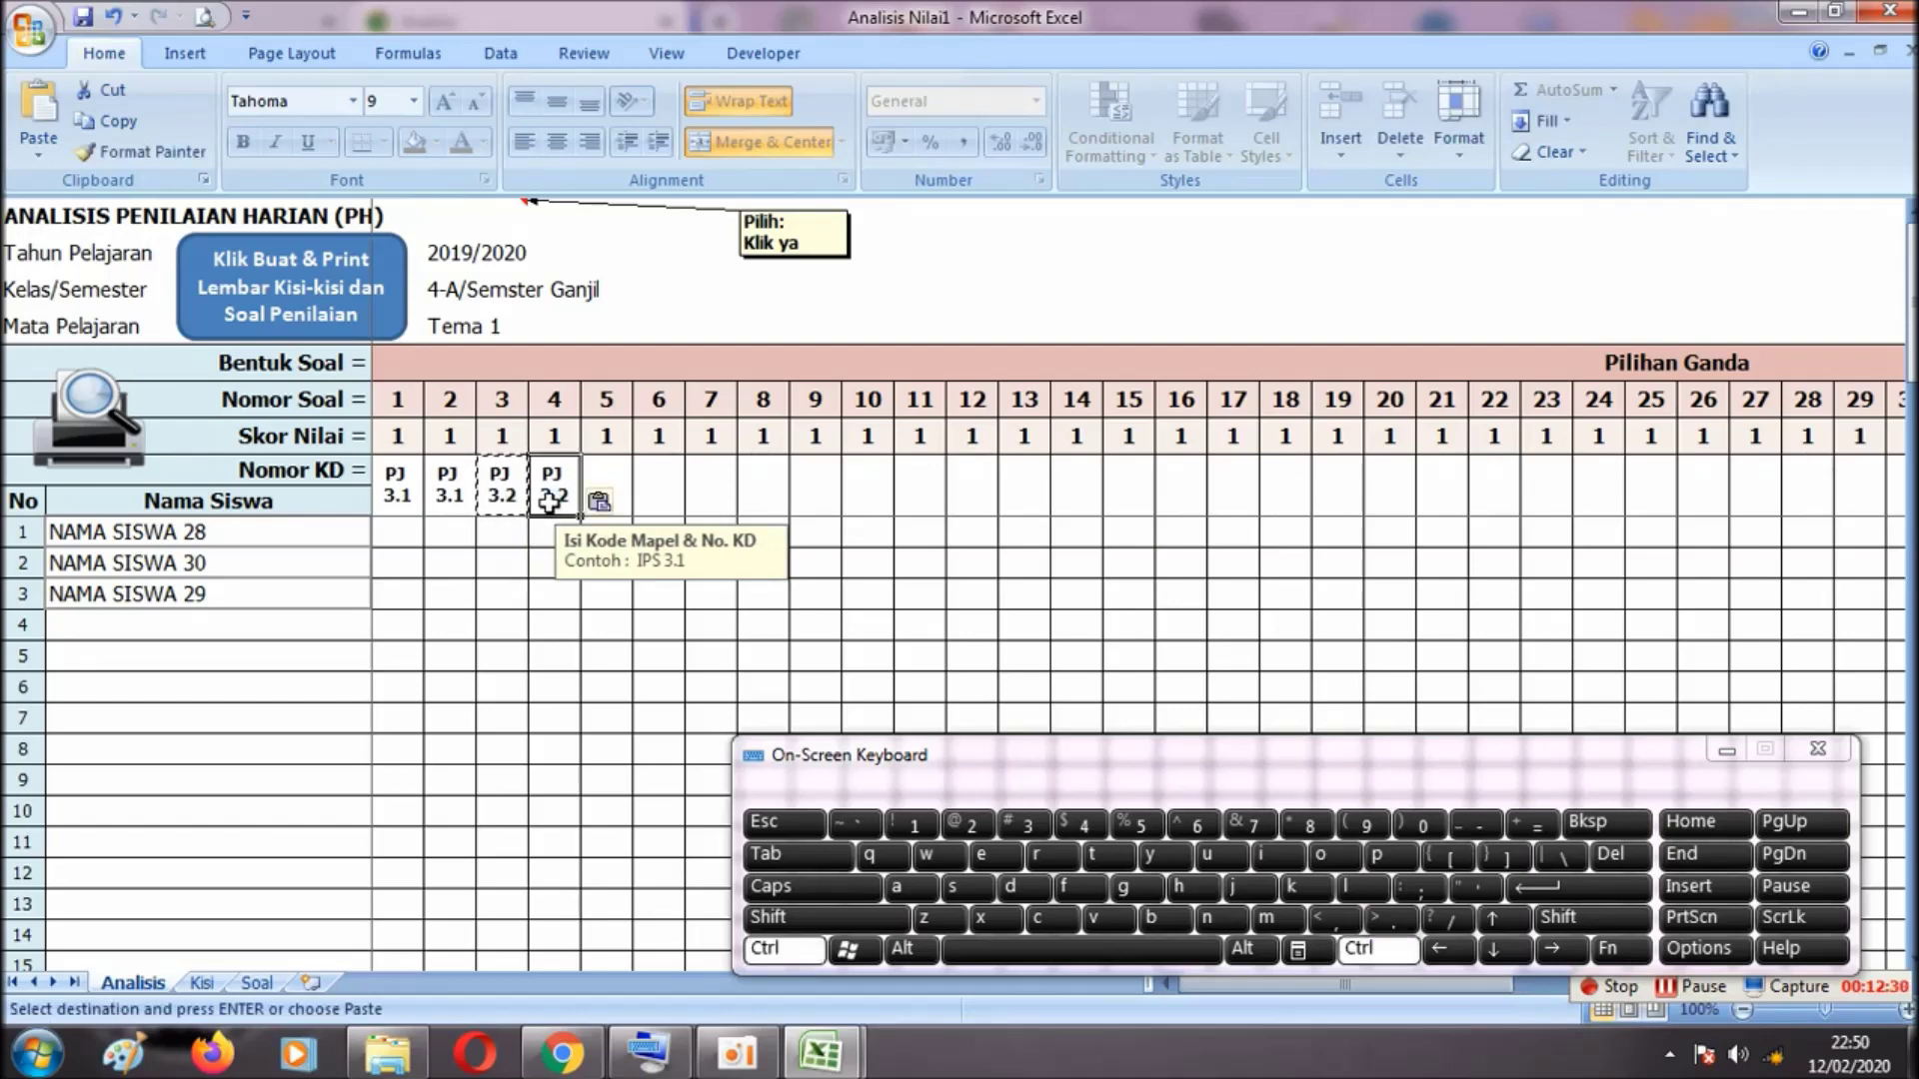
# Duplicate the Nomor KD codes of questions 1 to 4 into the cells of questions 5 to 8
pyautogui.moveTo(405, 478); pyautogui.dragTo(549, 487)
pyautogui.hotkey('ctrl', 'c')
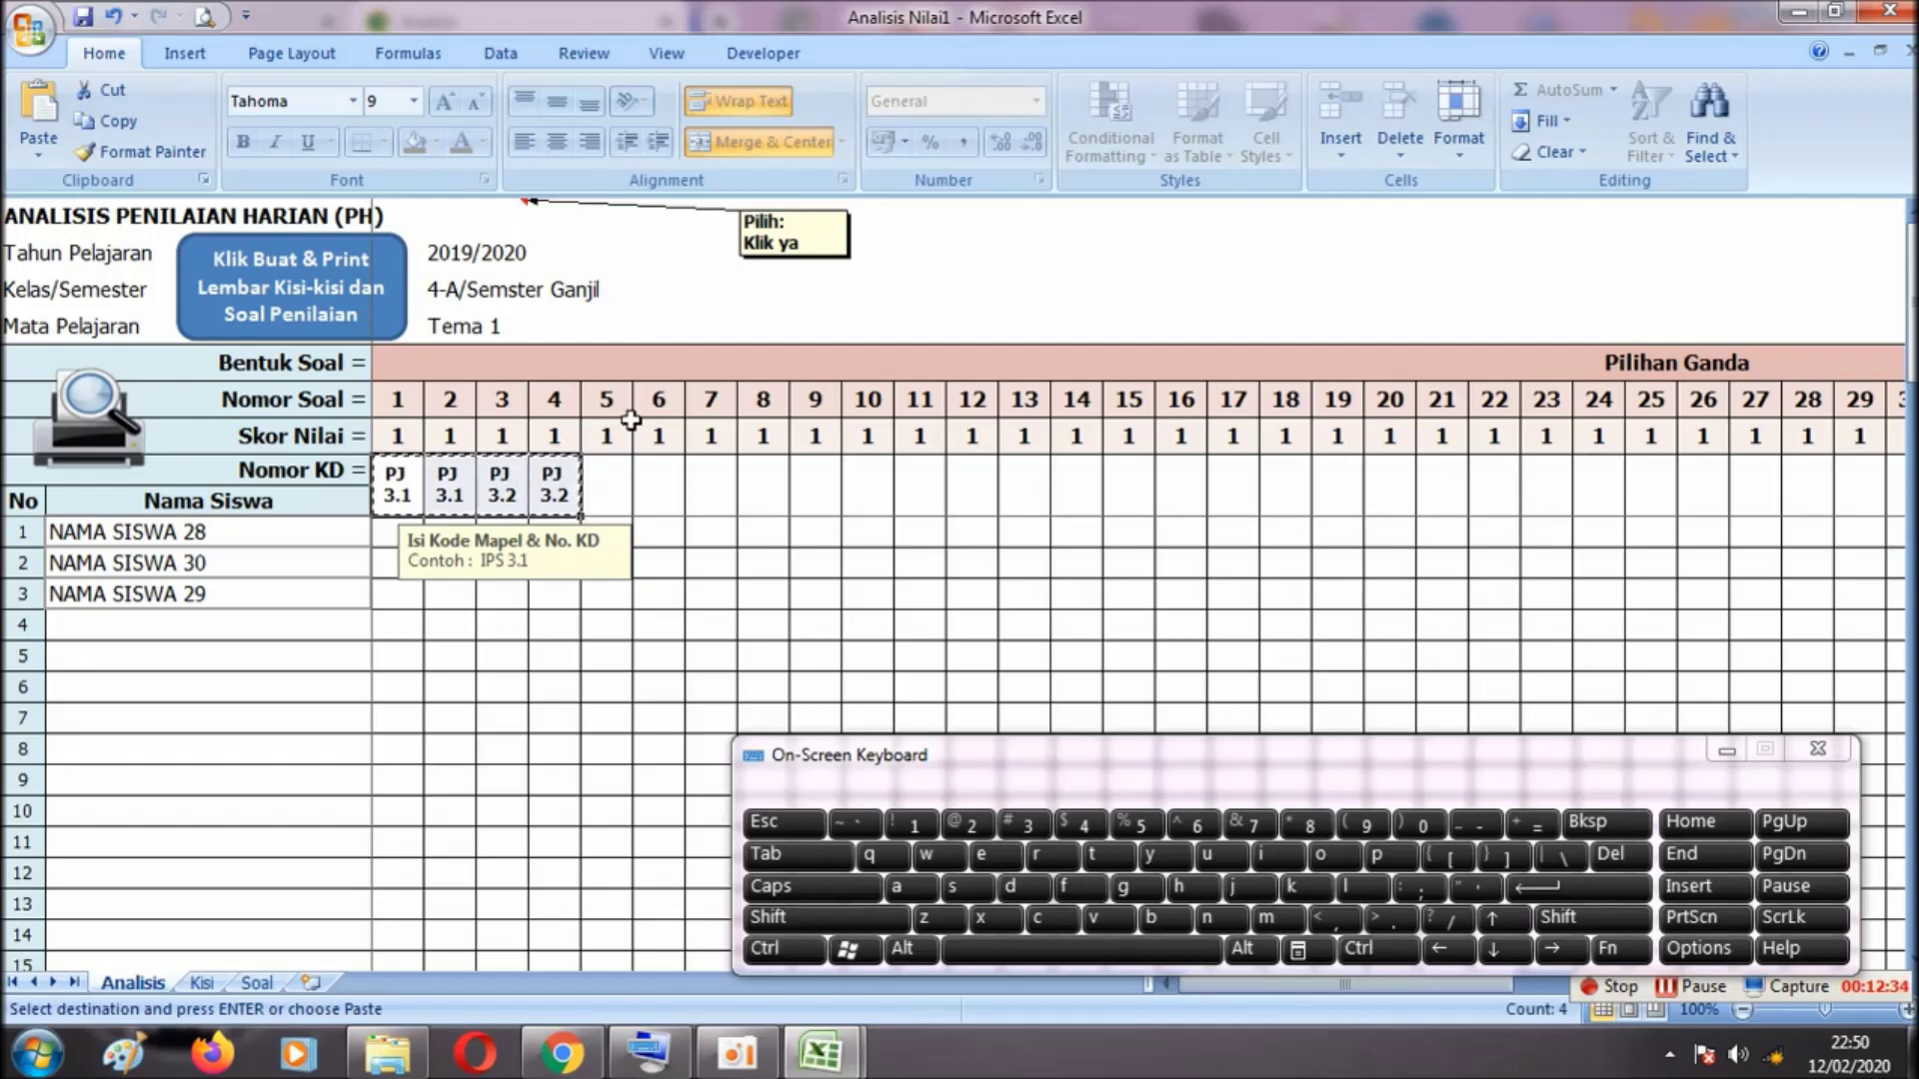
pyautogui.click(609, 489)
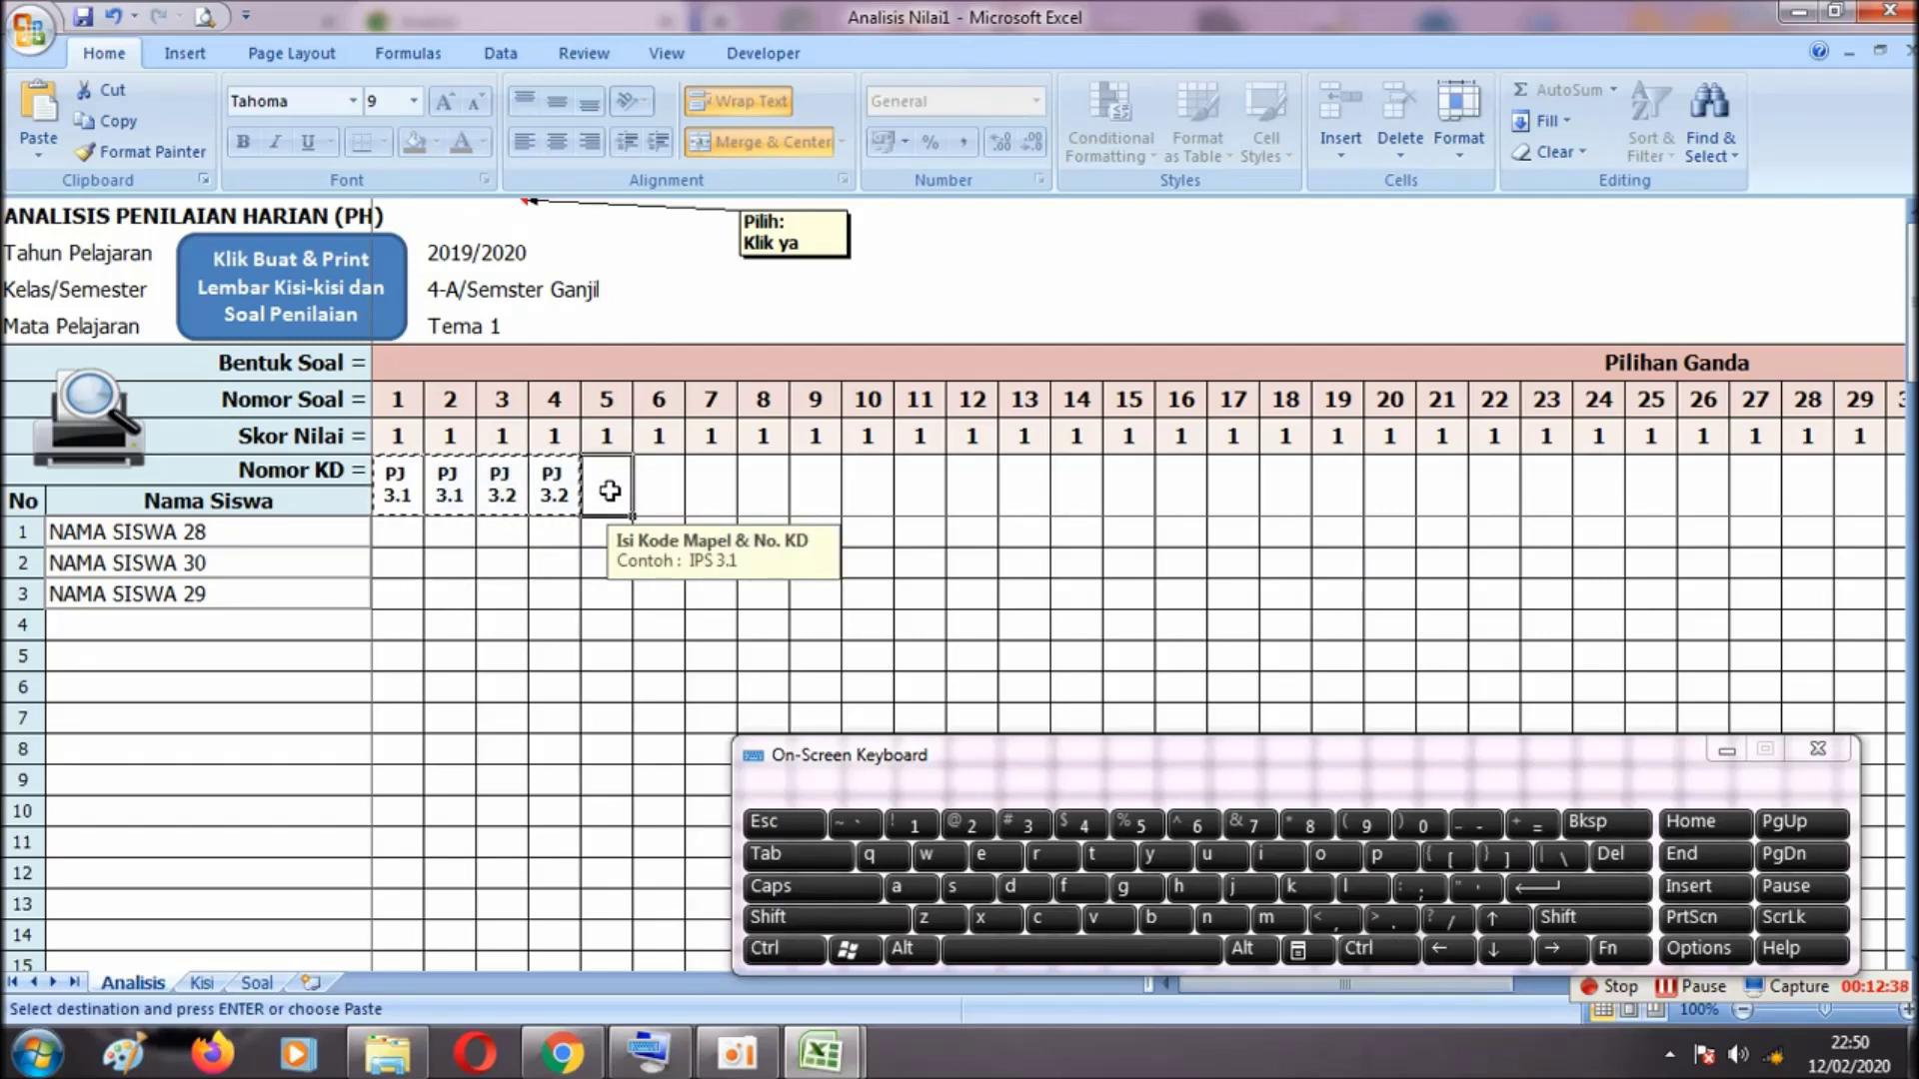
pyautogui.hotkey('ctrl', 'v')
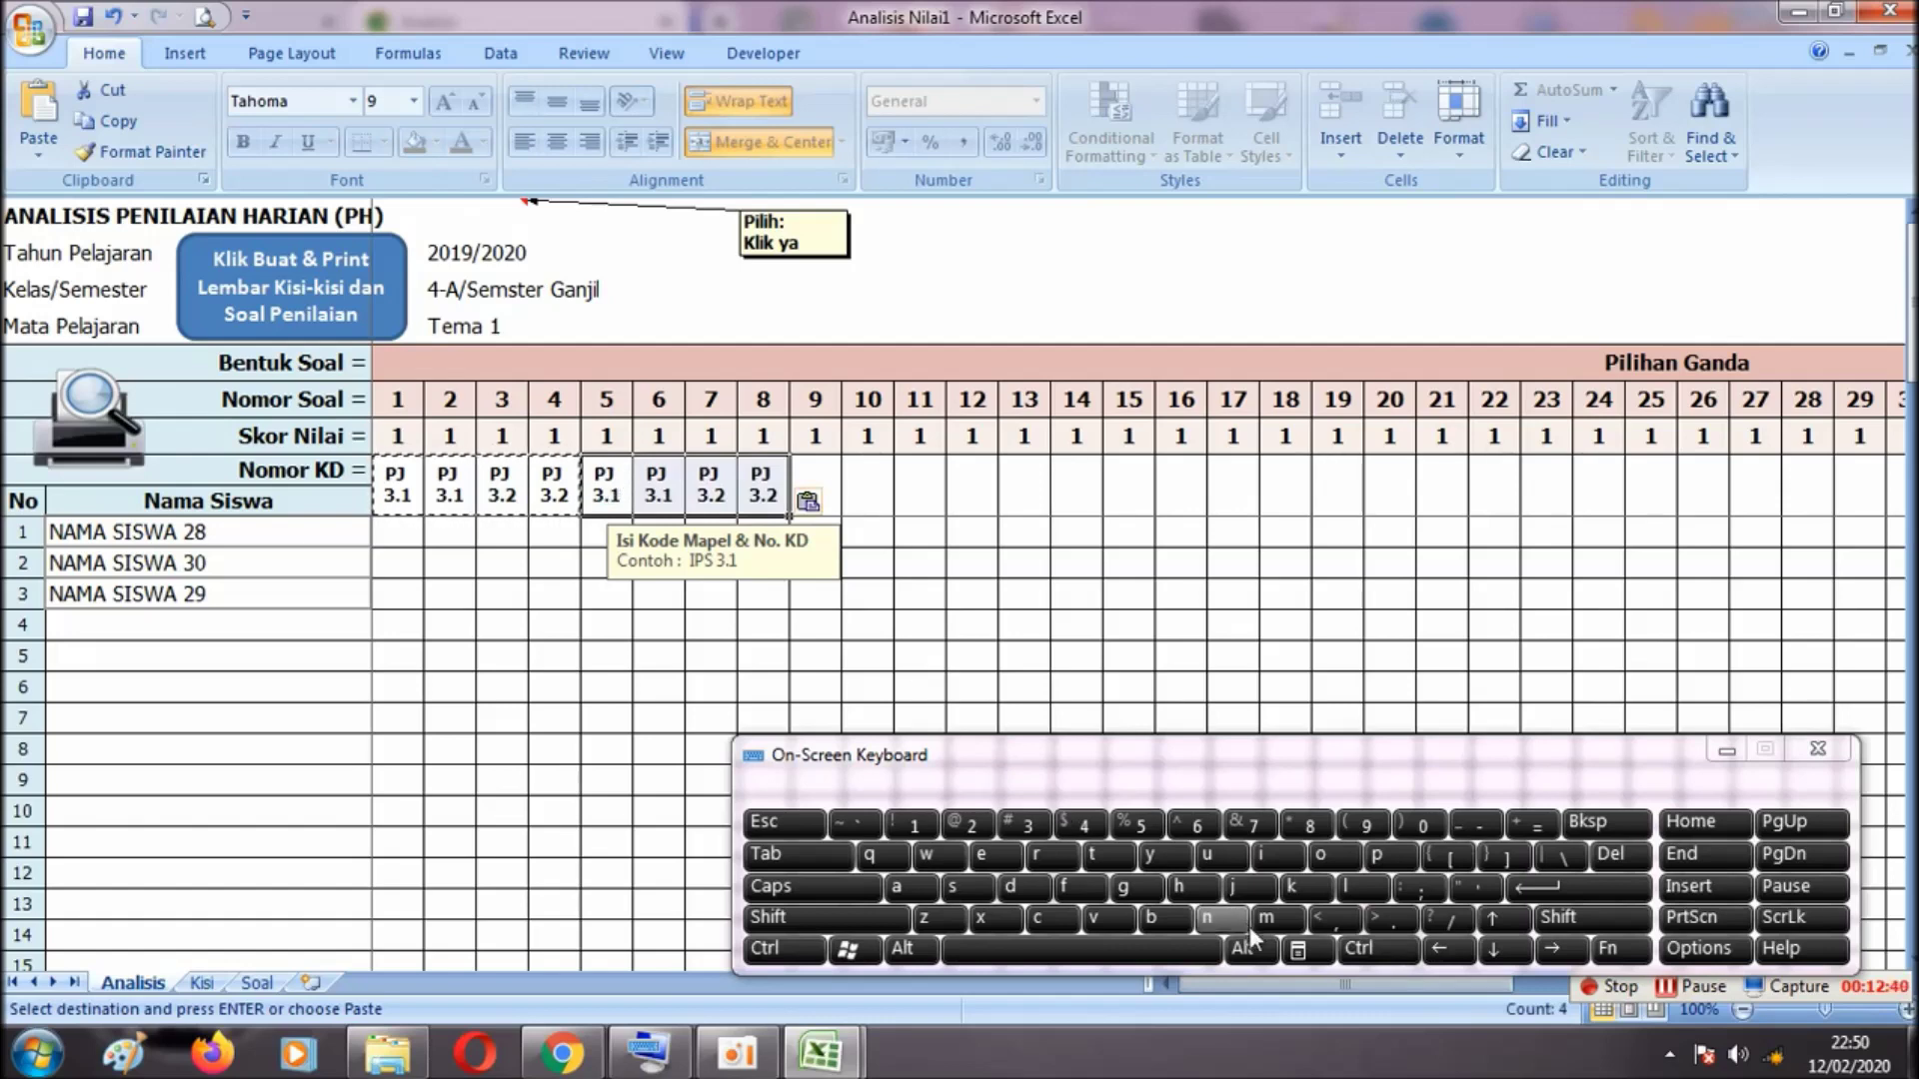
# Replace the PJ prefix in question 5's Nomor KD with IND so the code reads IND 3.1
pyautogui.moveTo(1262, 987); pyautogui.dragTo(1217, 990)
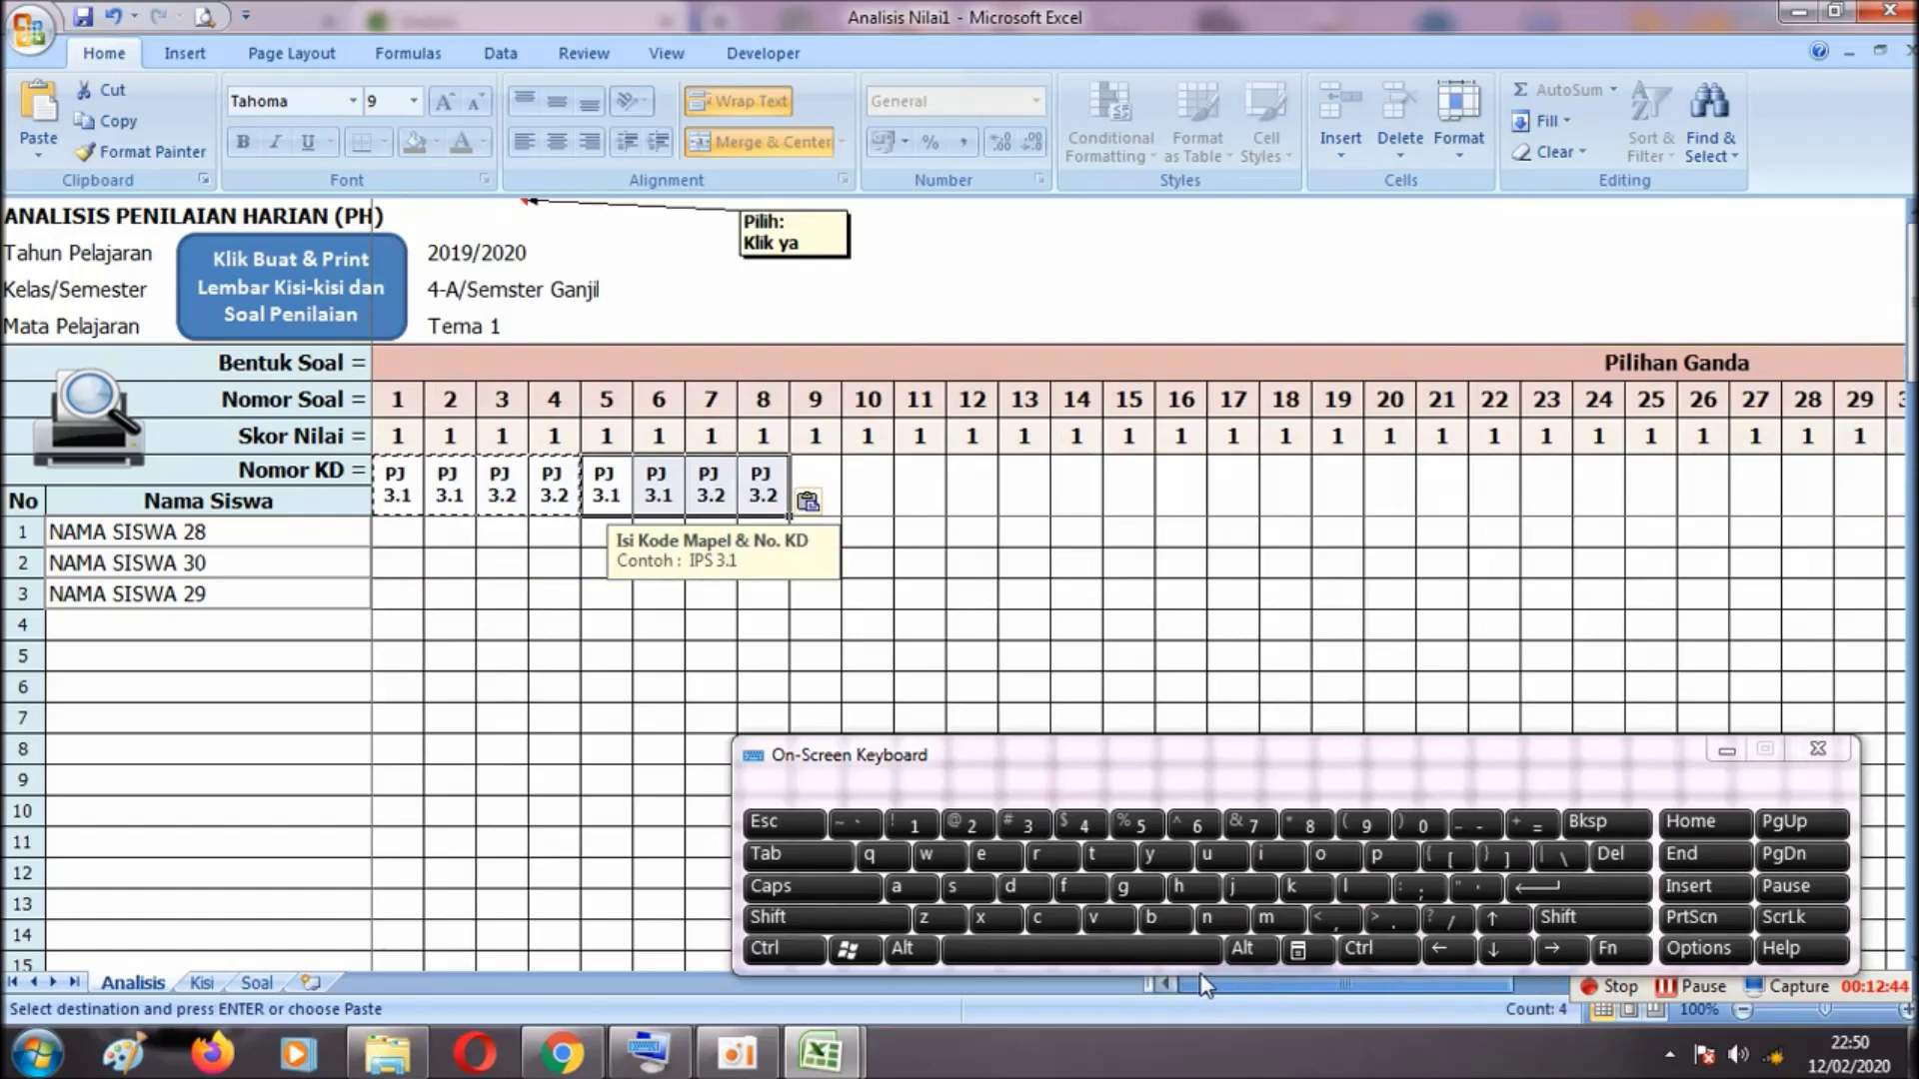
pyautogui.doubleClick(604, 485)
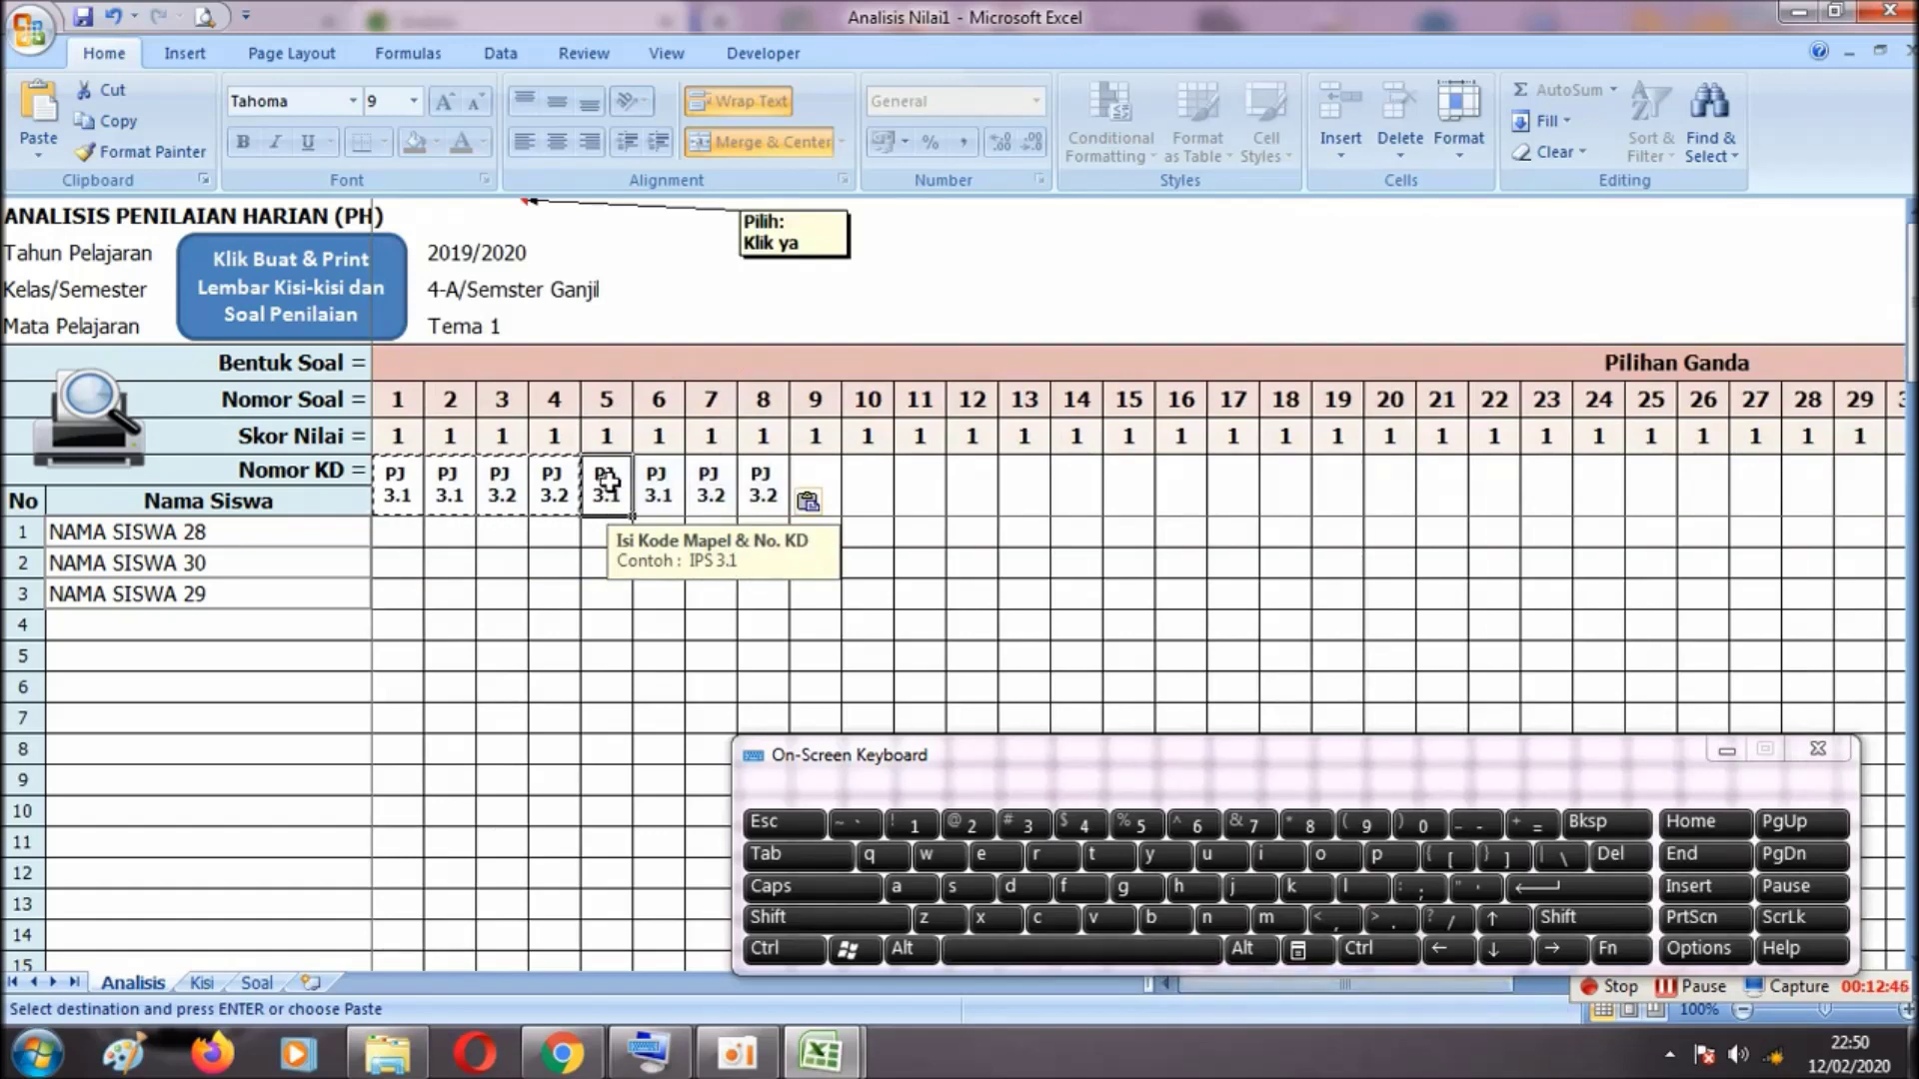
pyautogui.hotkey('shift', 'Right')
pyautogui.hotkey('shift', 'Right')
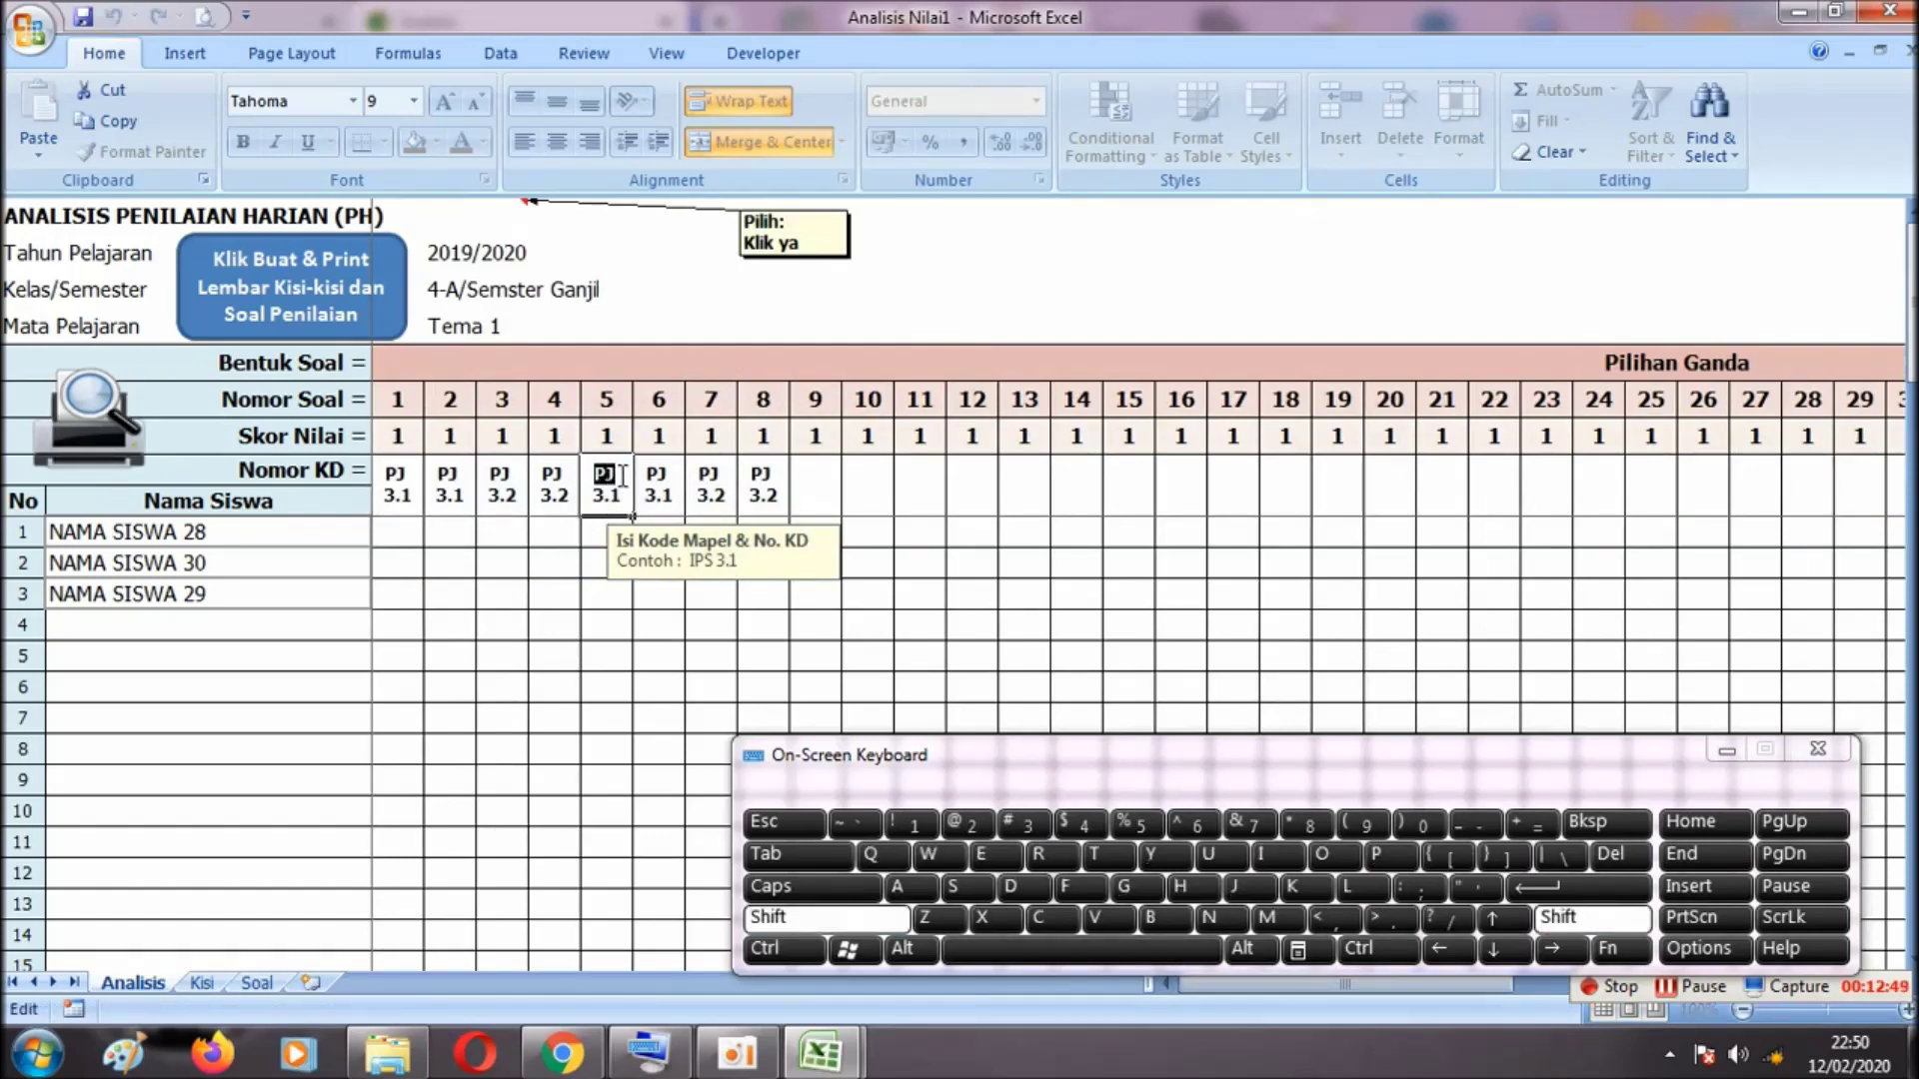
pyautogui.click(1271, 860)
pyautogui.click(1234, 920)
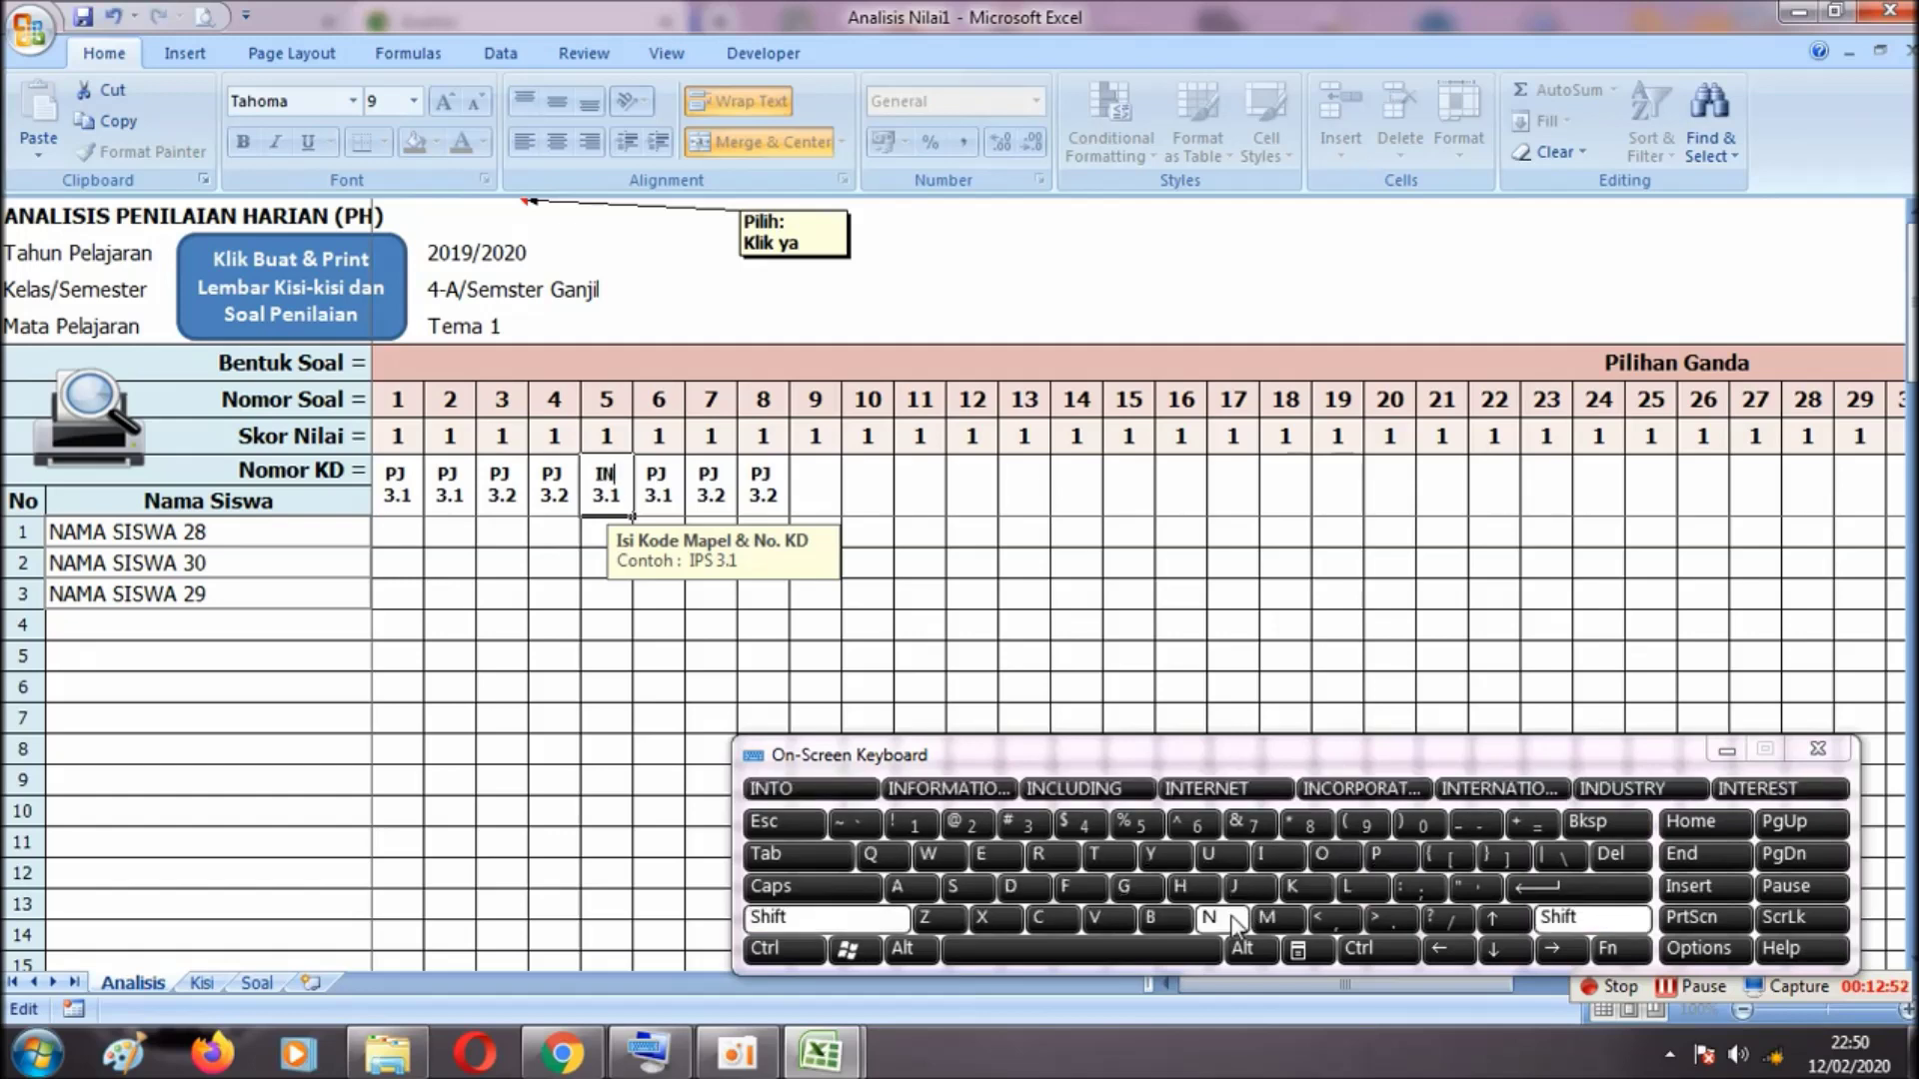
pyautogui.click(1034, 885)
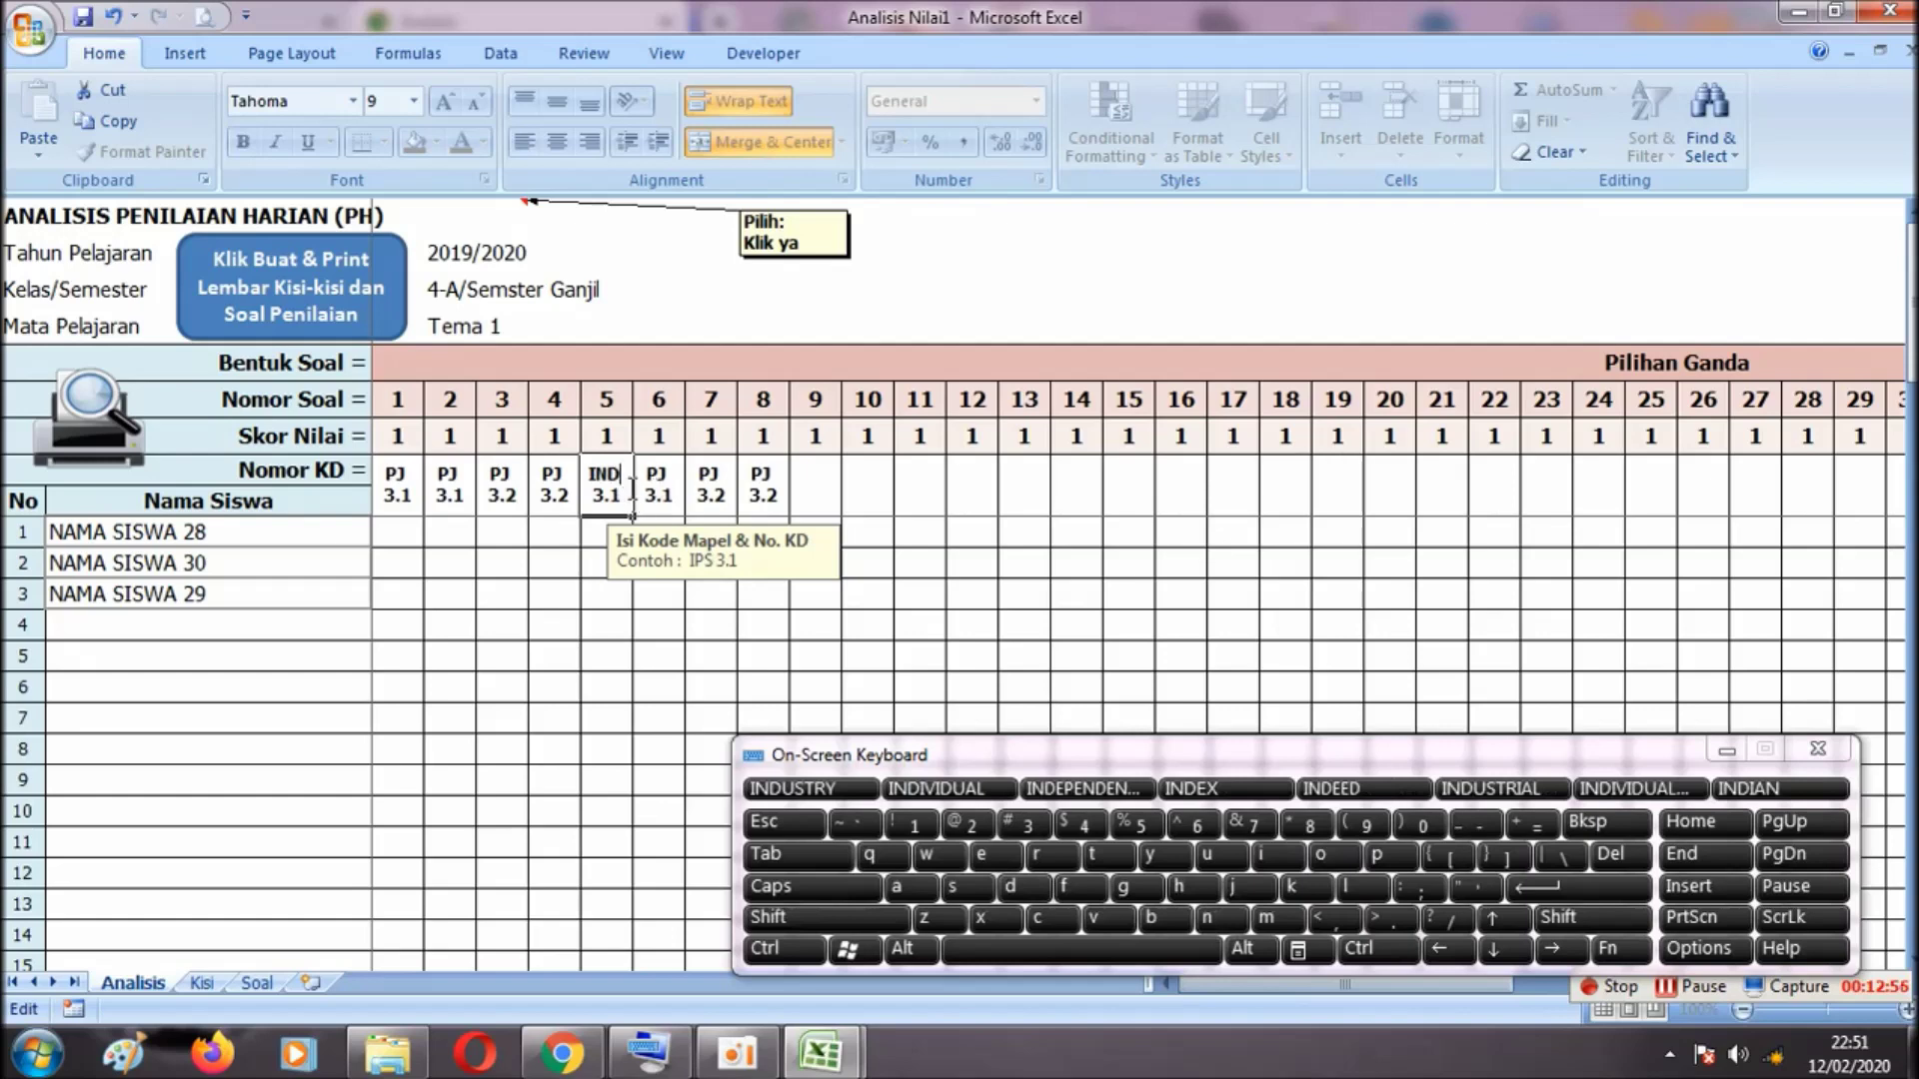
pyautogui.click(697, 475)
# Copy question 5's IND 3.1 code over the Nomor KD cells of questions 6, 7 and 8
pyautogui.press('Left')
pyautogui.press('Left')
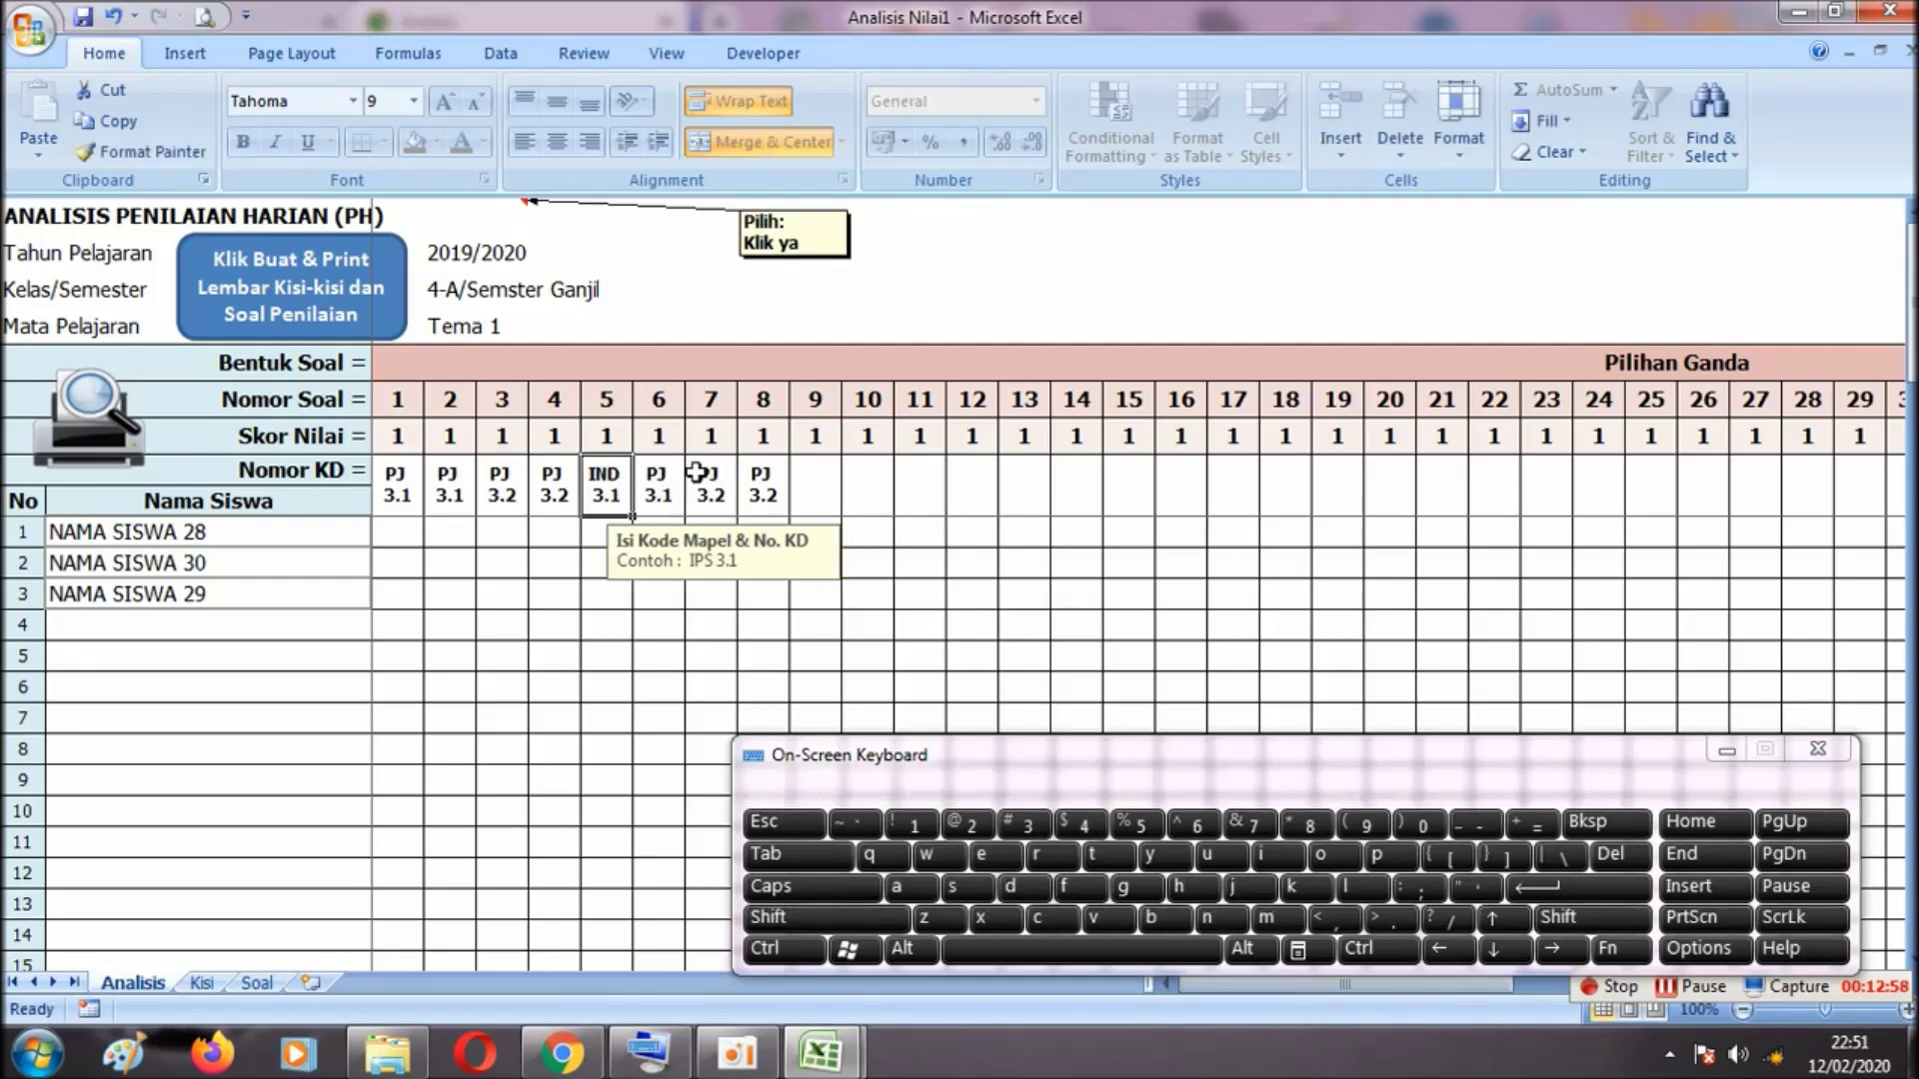
pyautogui.hotkey('ctrl', 'c')
pyautogui.press('Right')
pyautogui.hotkey('ctrl', 'v')
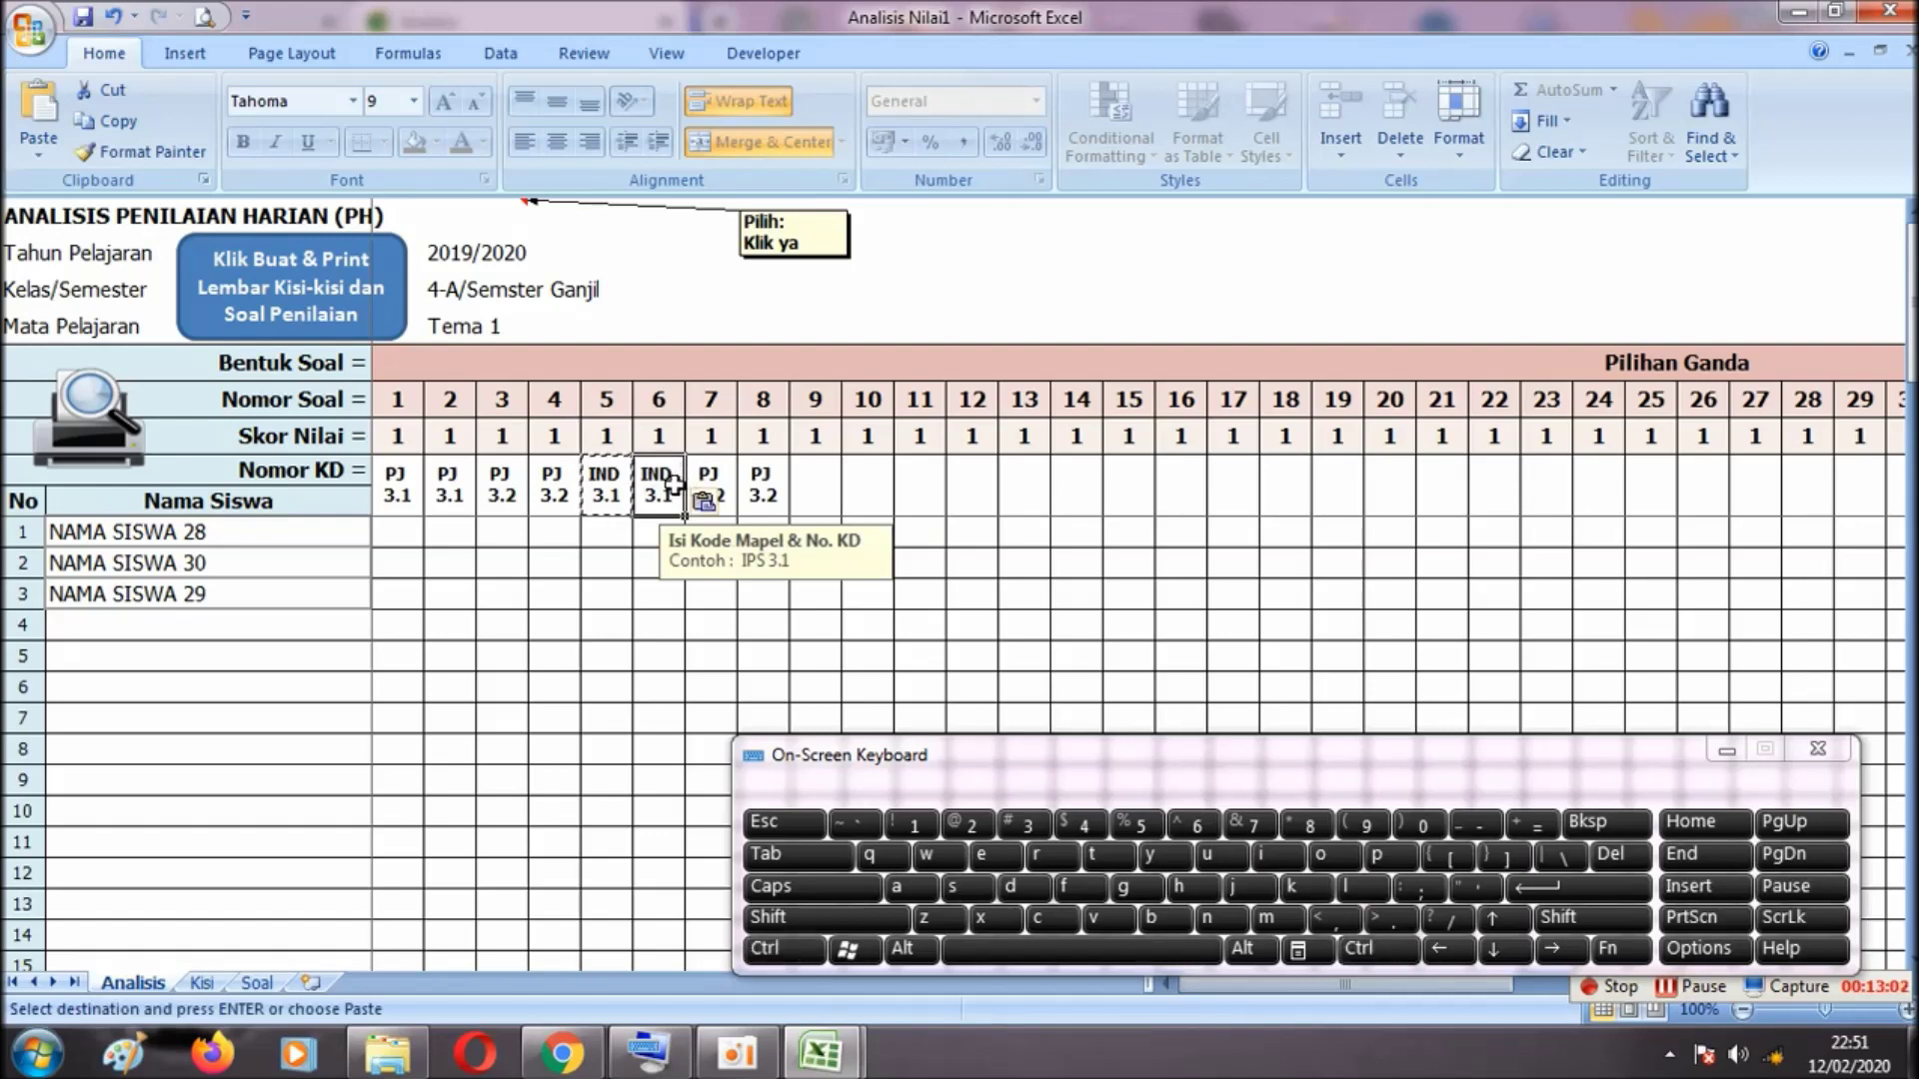
pyautogui.moveTo(620, 483); pyautogui.dragTo(639, 480)
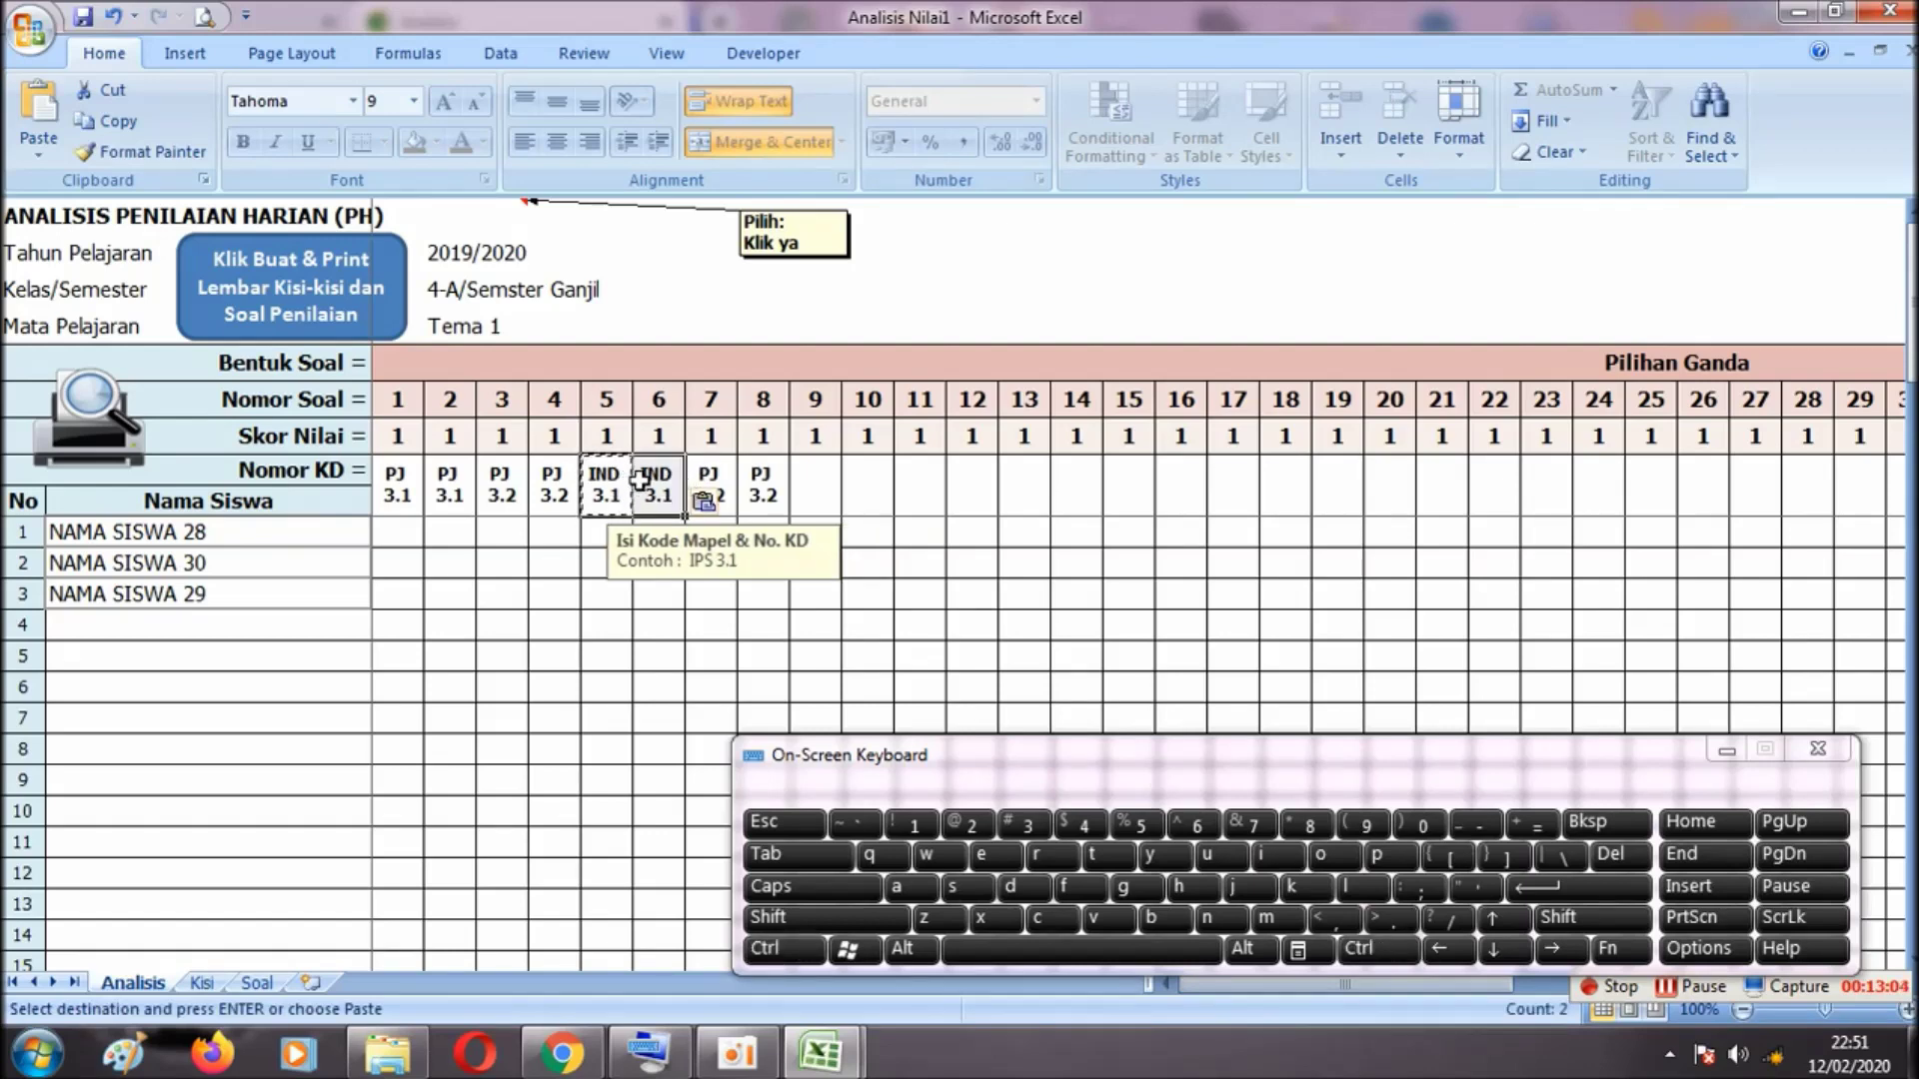
pyautogui.hotkey('ctrl', 'c')
pyautogui.moveTo(727, 487); pyautogui.dragTo(759, 487)
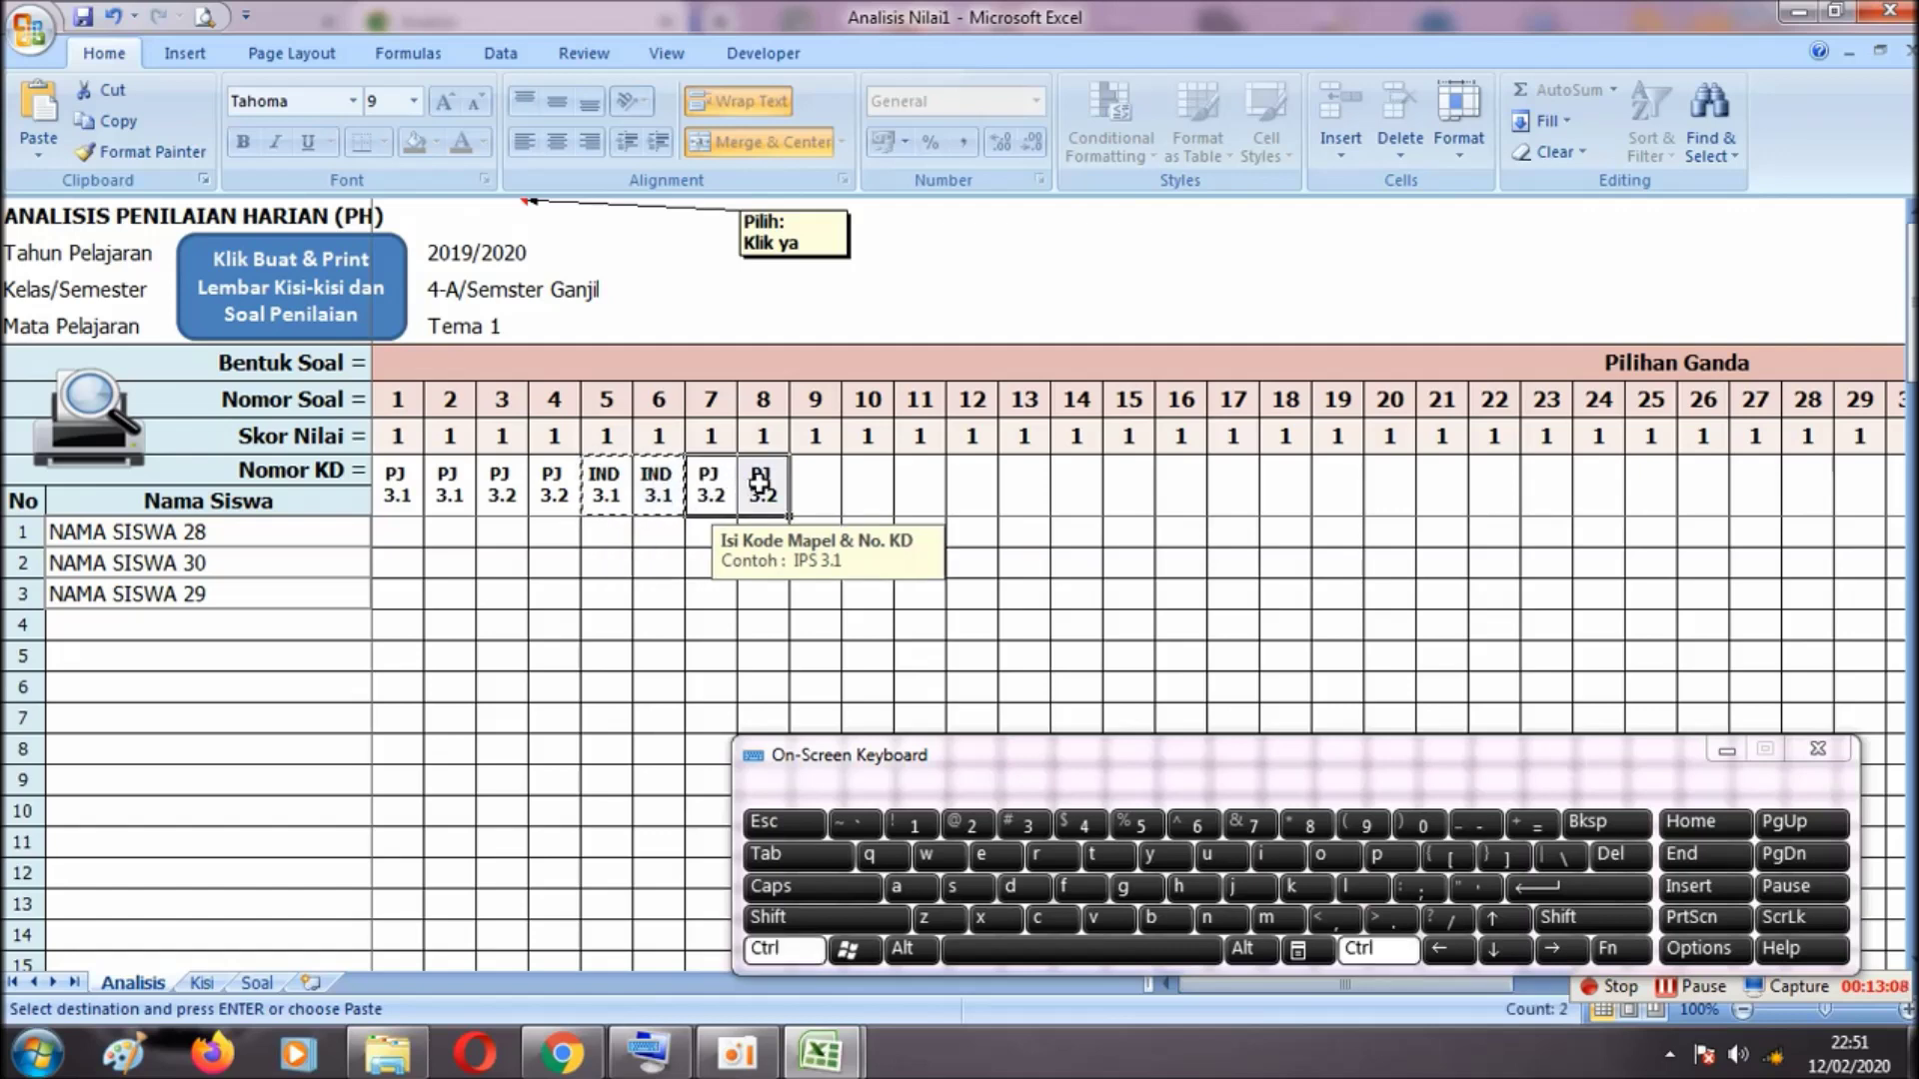
pyautogui.hotkey('ctrl', 'v')
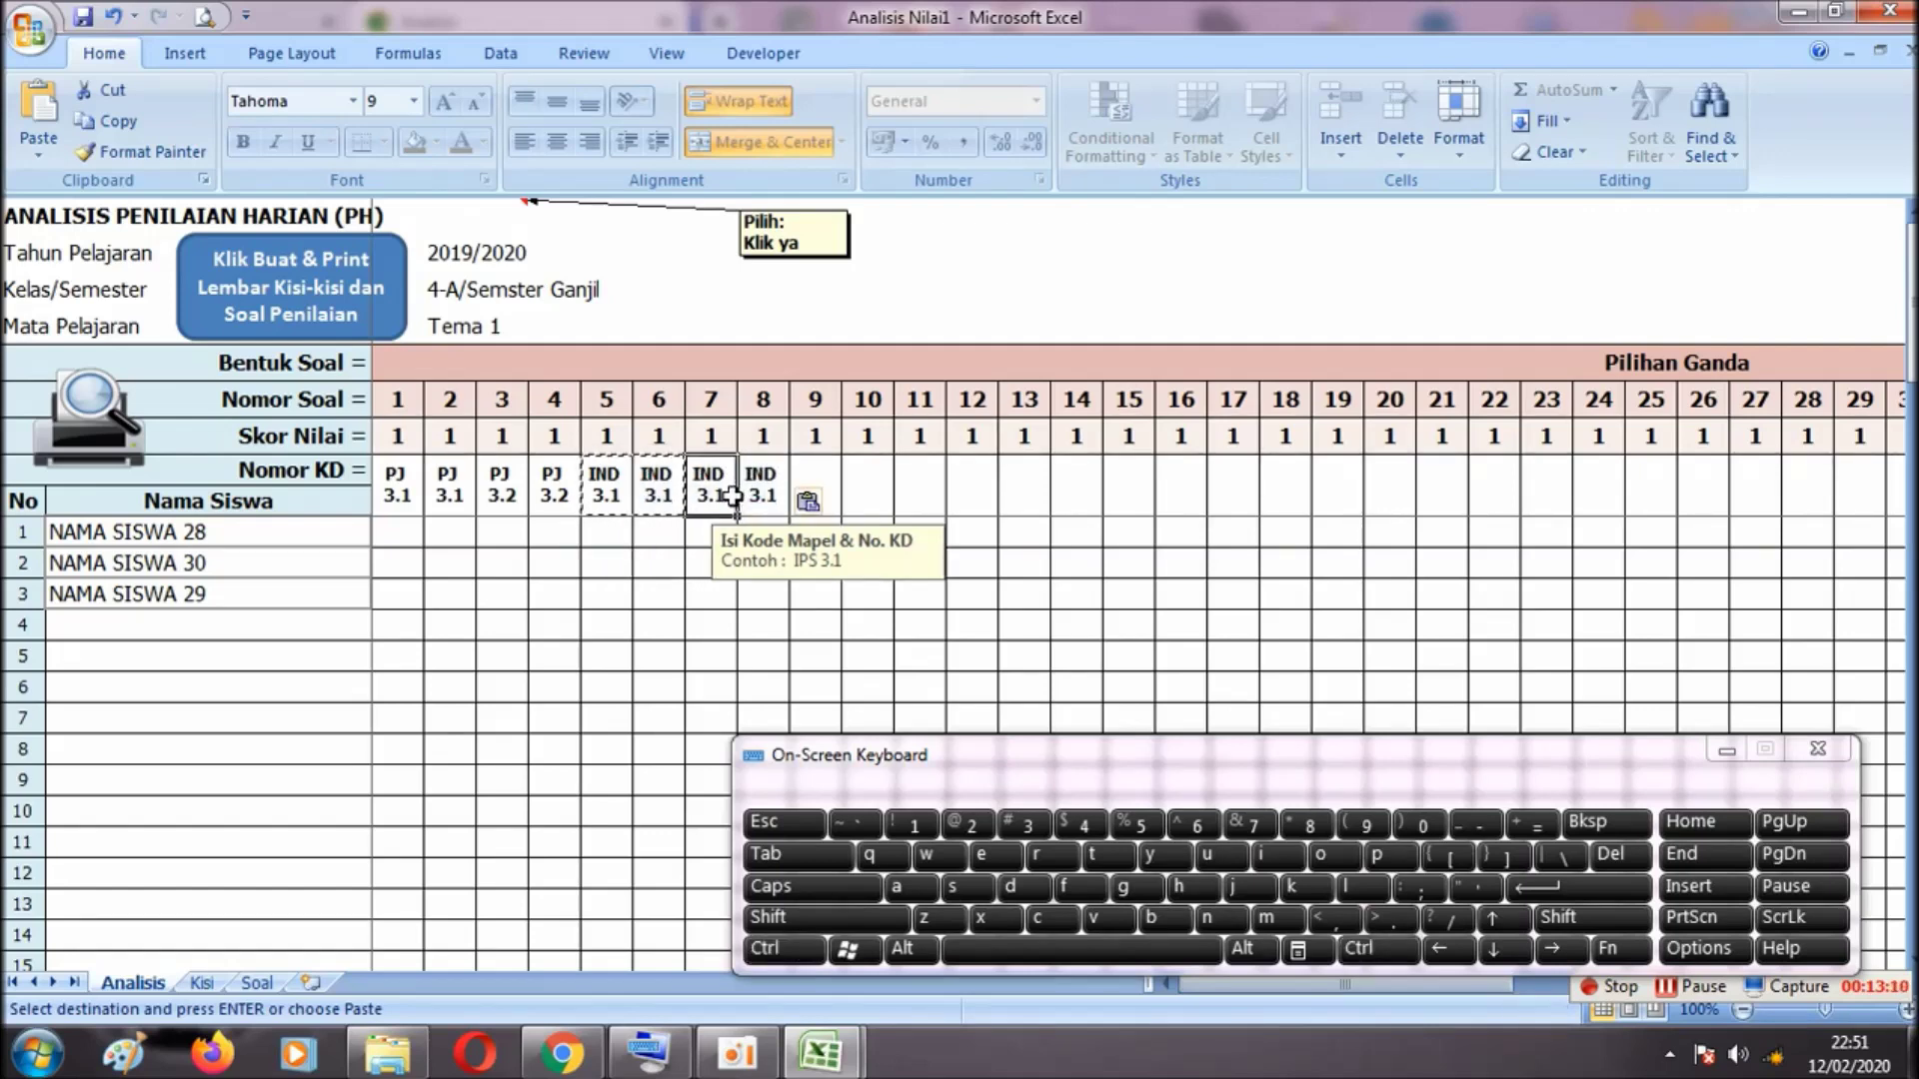
# Change the Nomor KD codes of questions 7 and 8 to IND 3.2
pyautogui.doubleClick(733, 494)
pyautogui.press('BackSpace')
pyautogui.write('2')
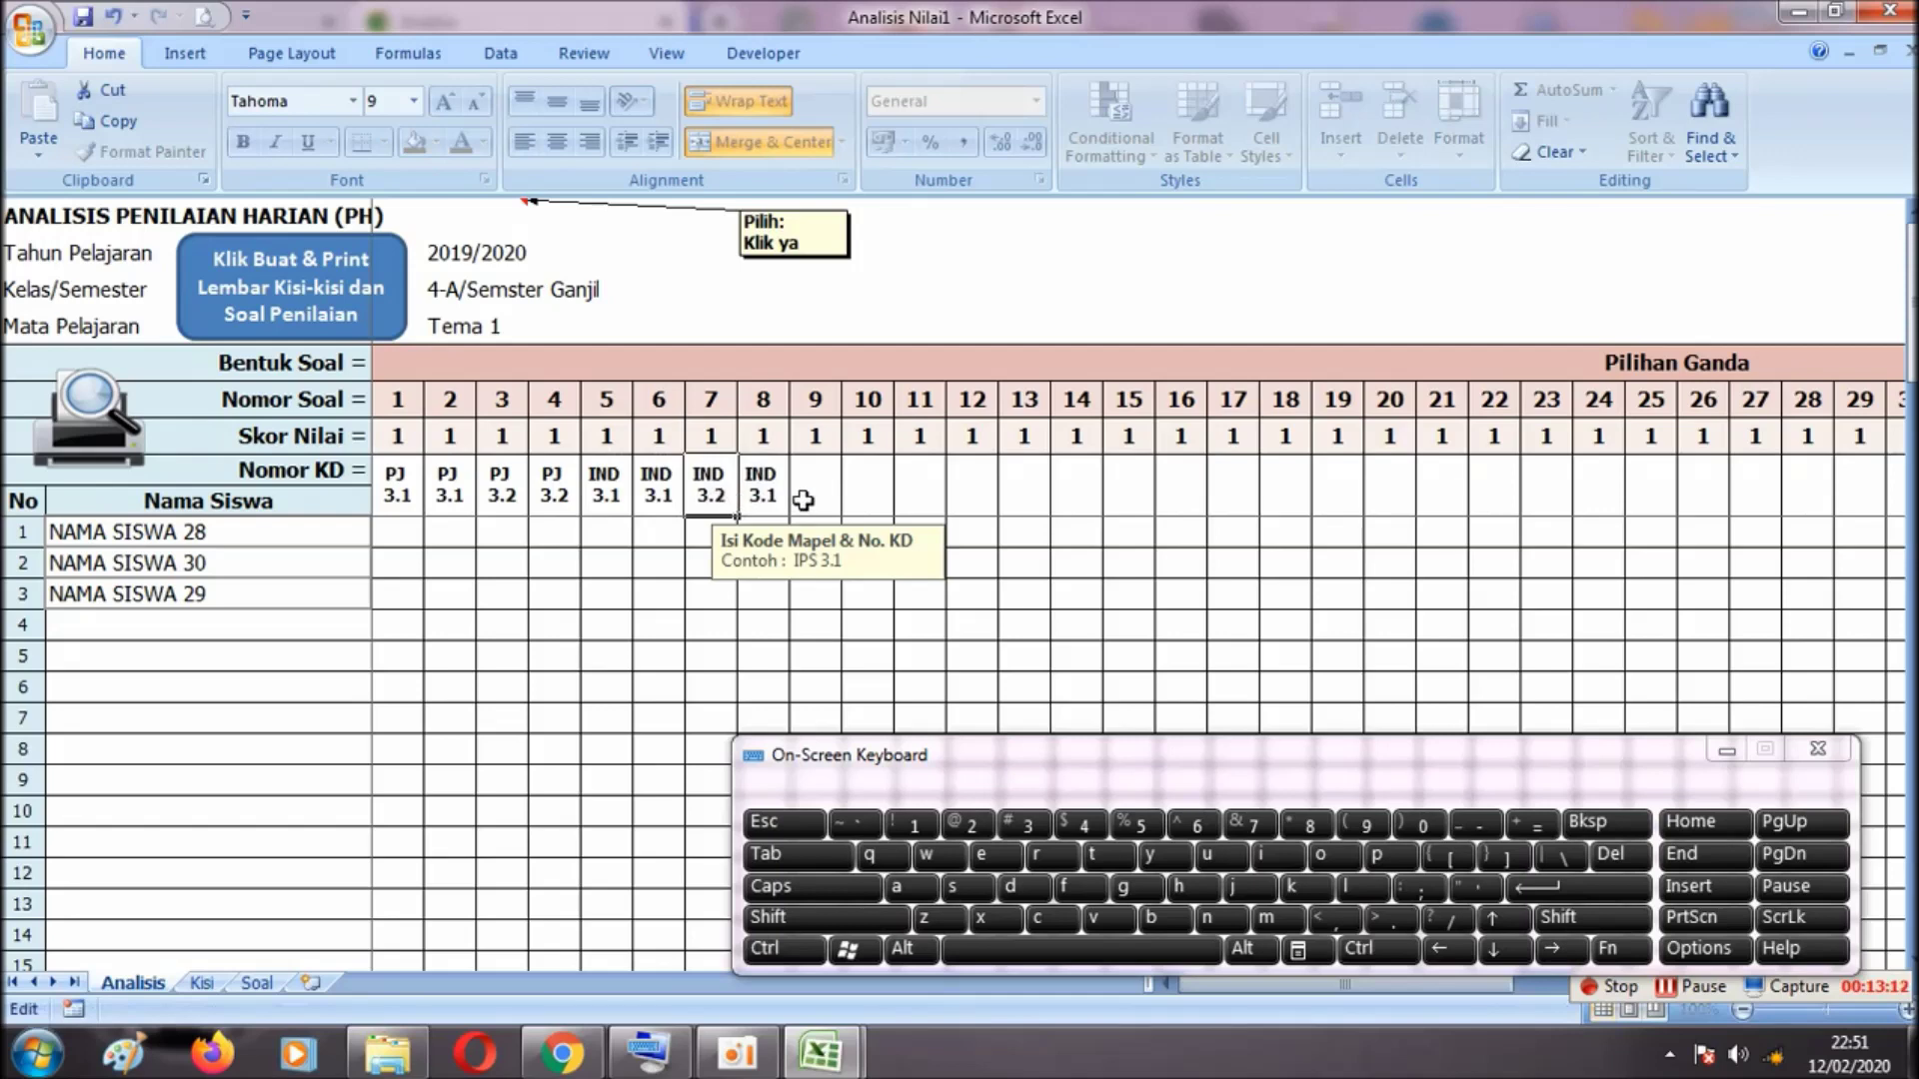
pyautogui.doubleClick(784, 493)
pyautogui.press('BackSpace')
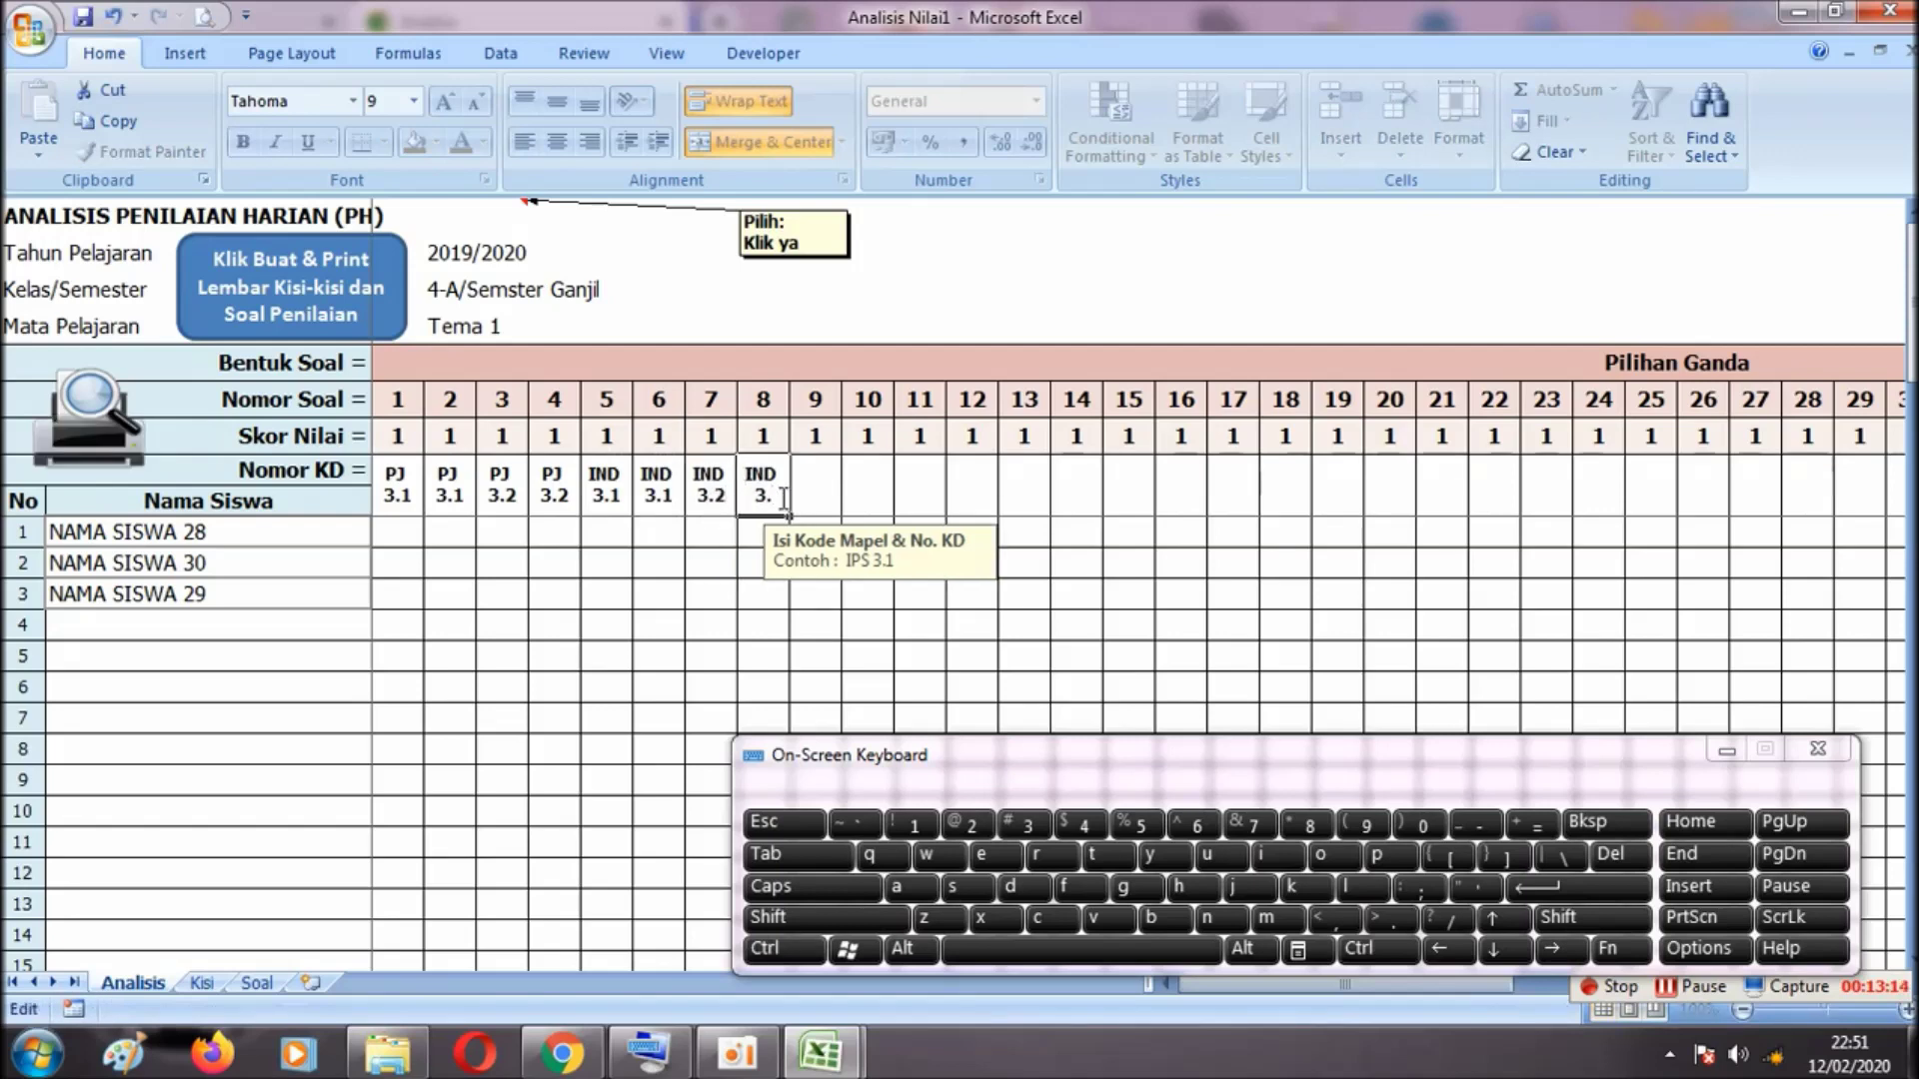
pyautogui.write('2')
pyautogui.click(829, 484)
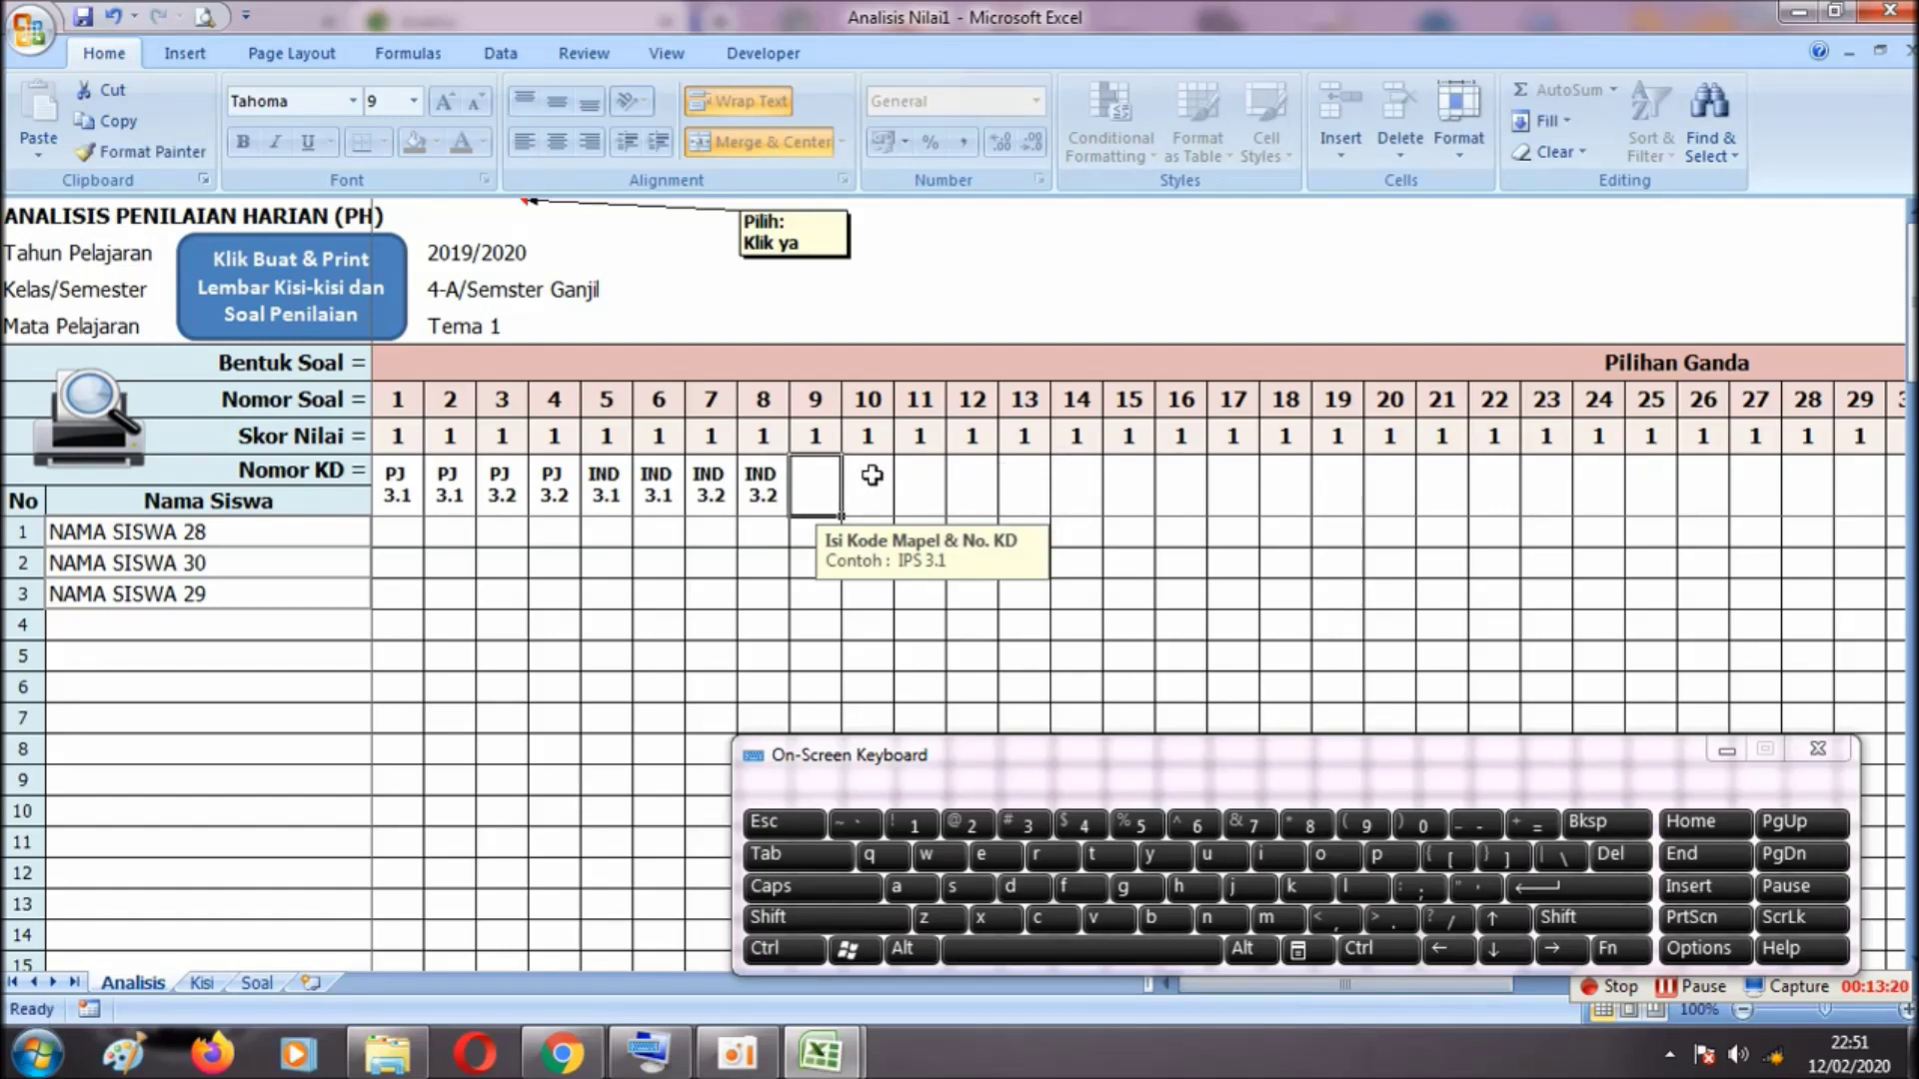
# Duplicate the IND codes of questions 5 to 8 into the Nomor KD cells of questions 9 to 12
pyautogui.moveTo(1391, 985); pyautogui.dragTo(1330, 984)
pyautogui.moveTo(606, 493); pyautogui.dragTo(760, 495)
pyautogui.hotkey('ctrl', 'c')
pyautogui.click(812, 495)
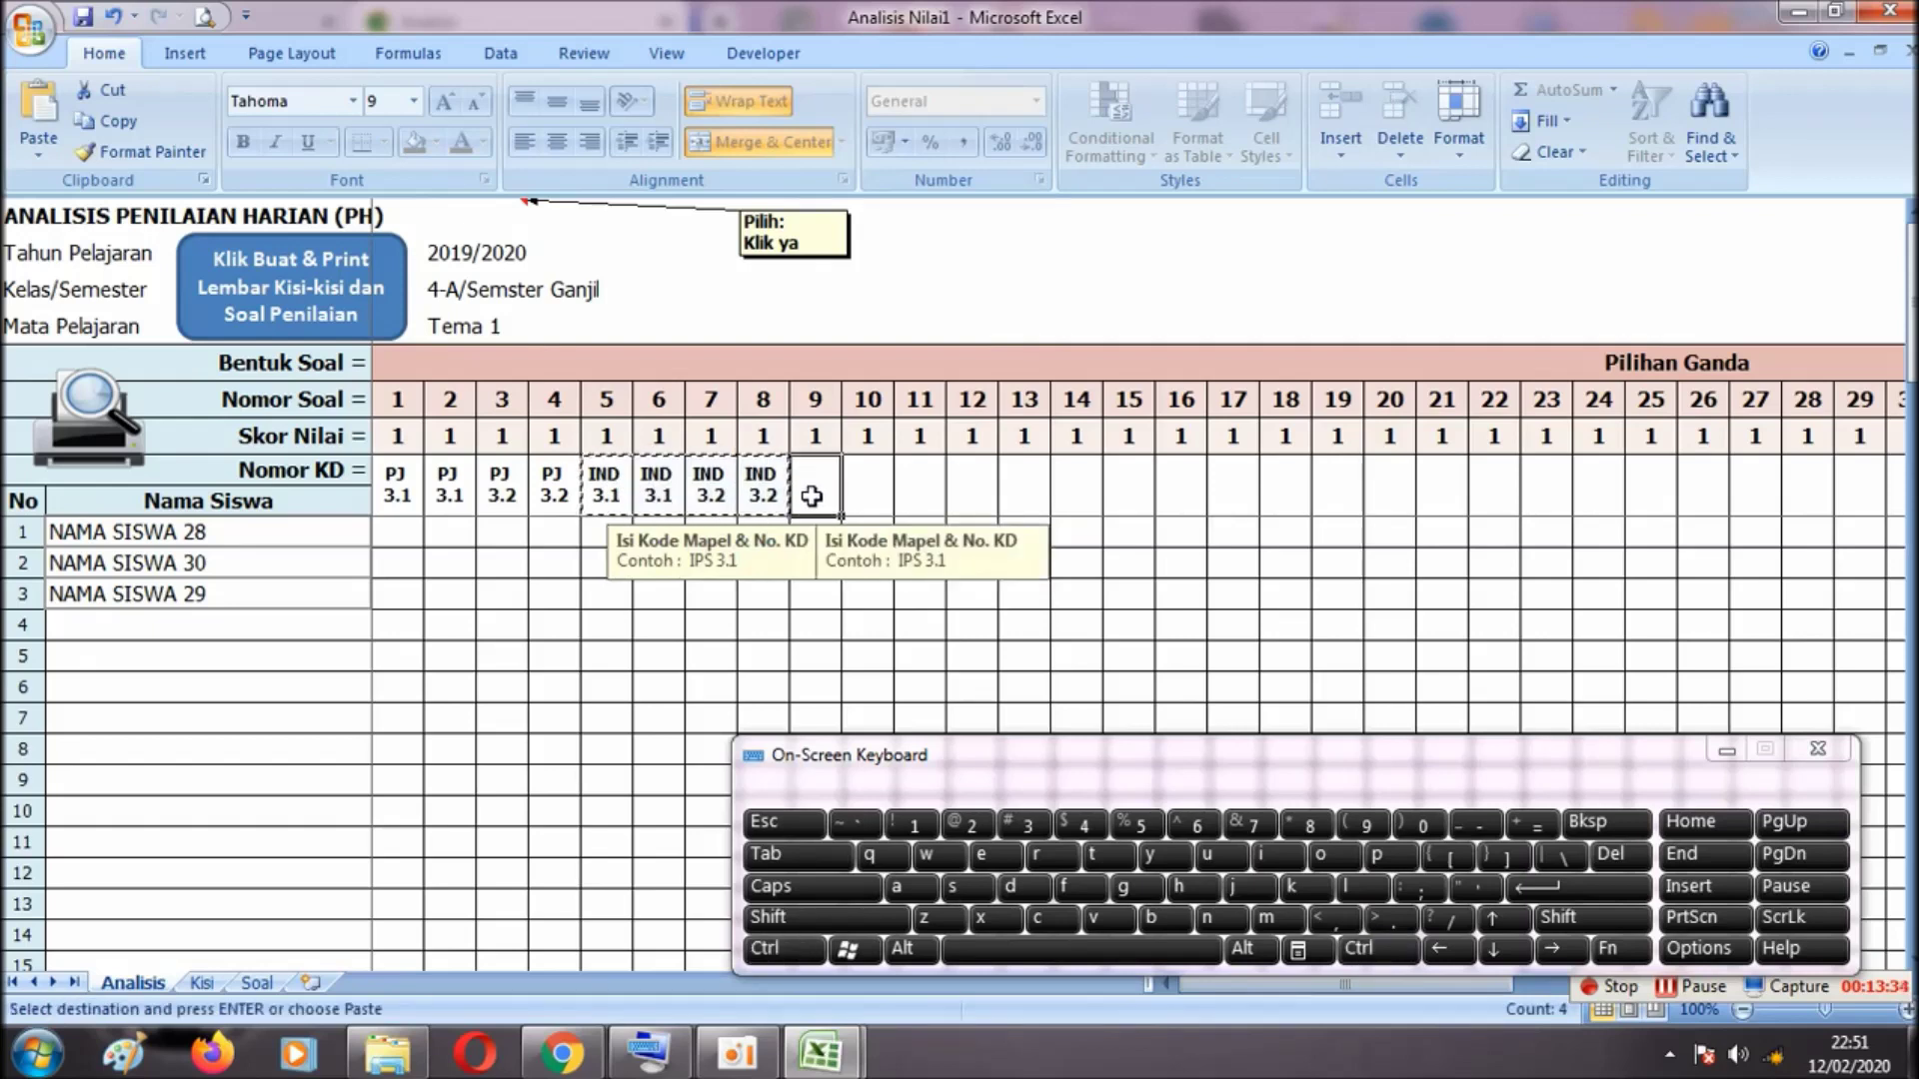
pyautogui.hotkey('ctrl', 'v')
# Change the prefix in question 9's Nomor KD to IPS so the code reads IPS 3.1
pyautogui.doubleClick(828, 480)
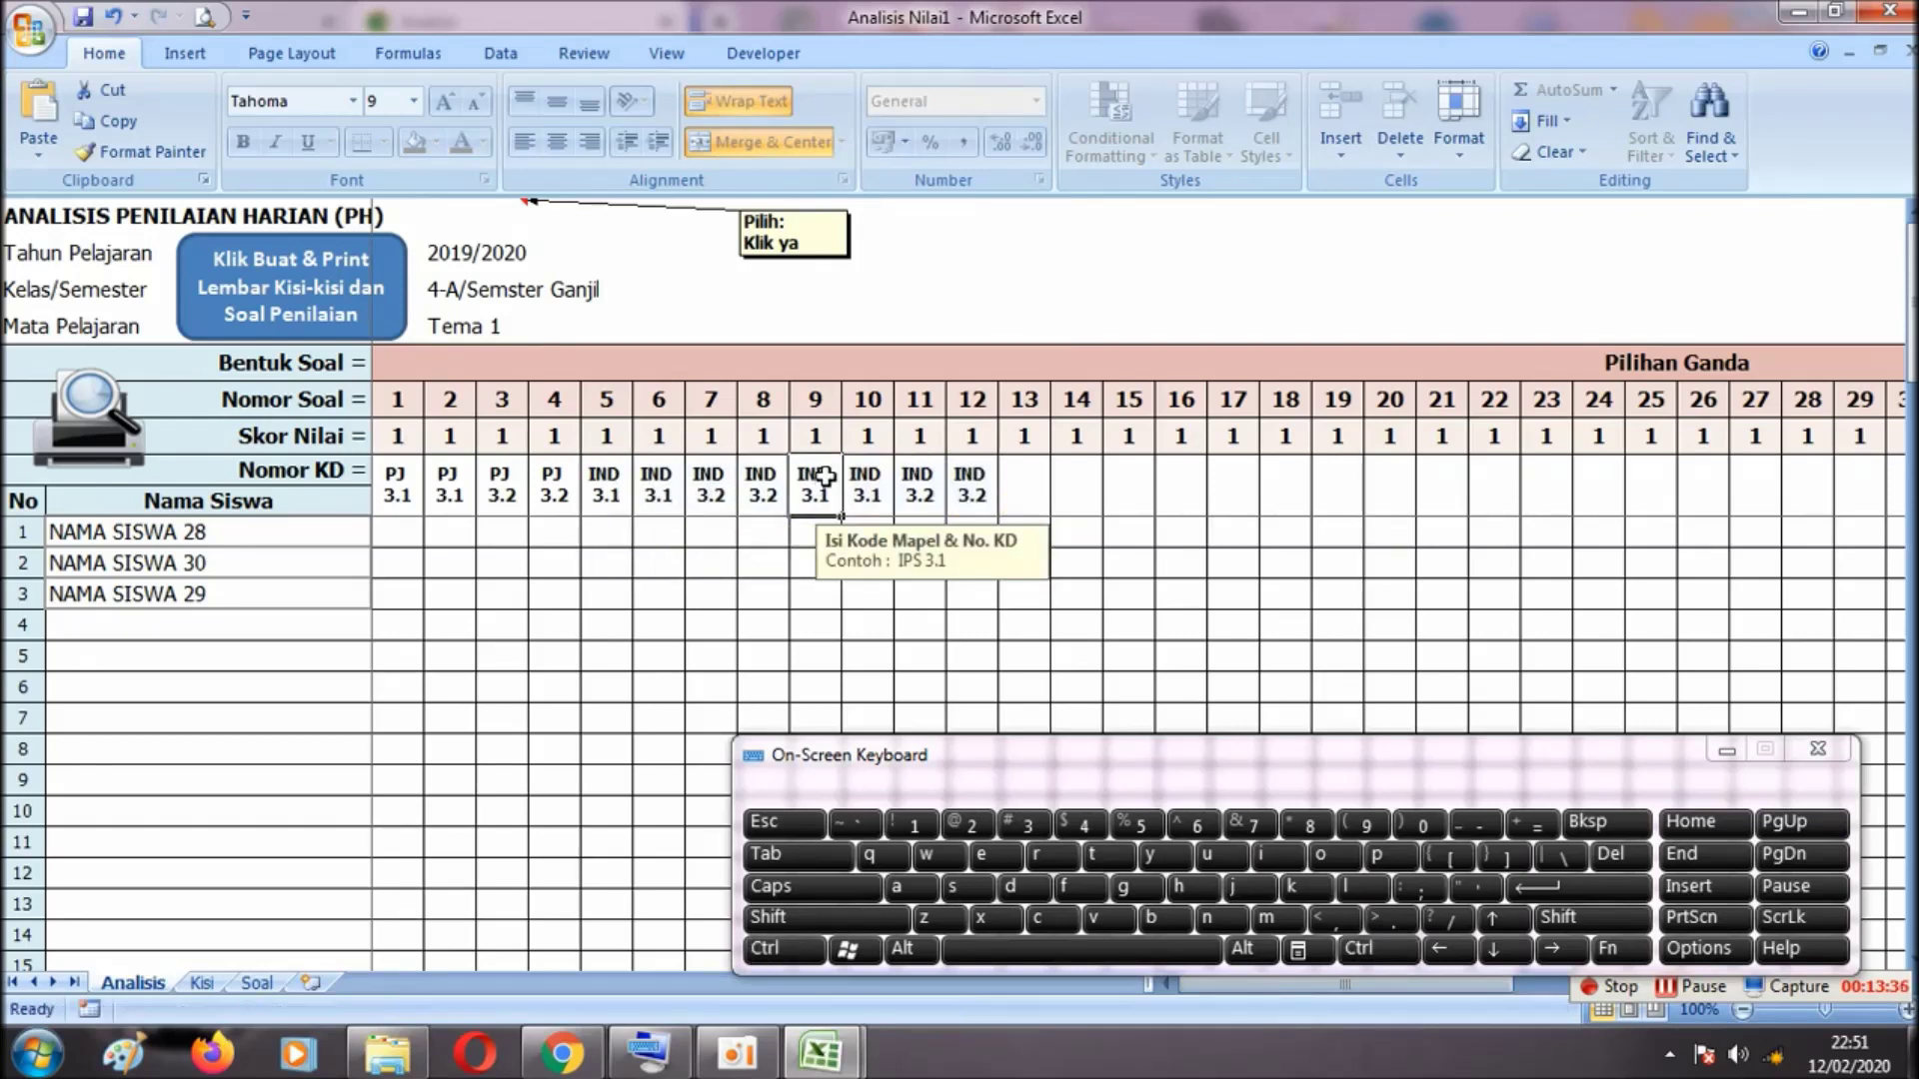
pyautogui.press('BackSpace')
pyautogui.press('BackSpace')
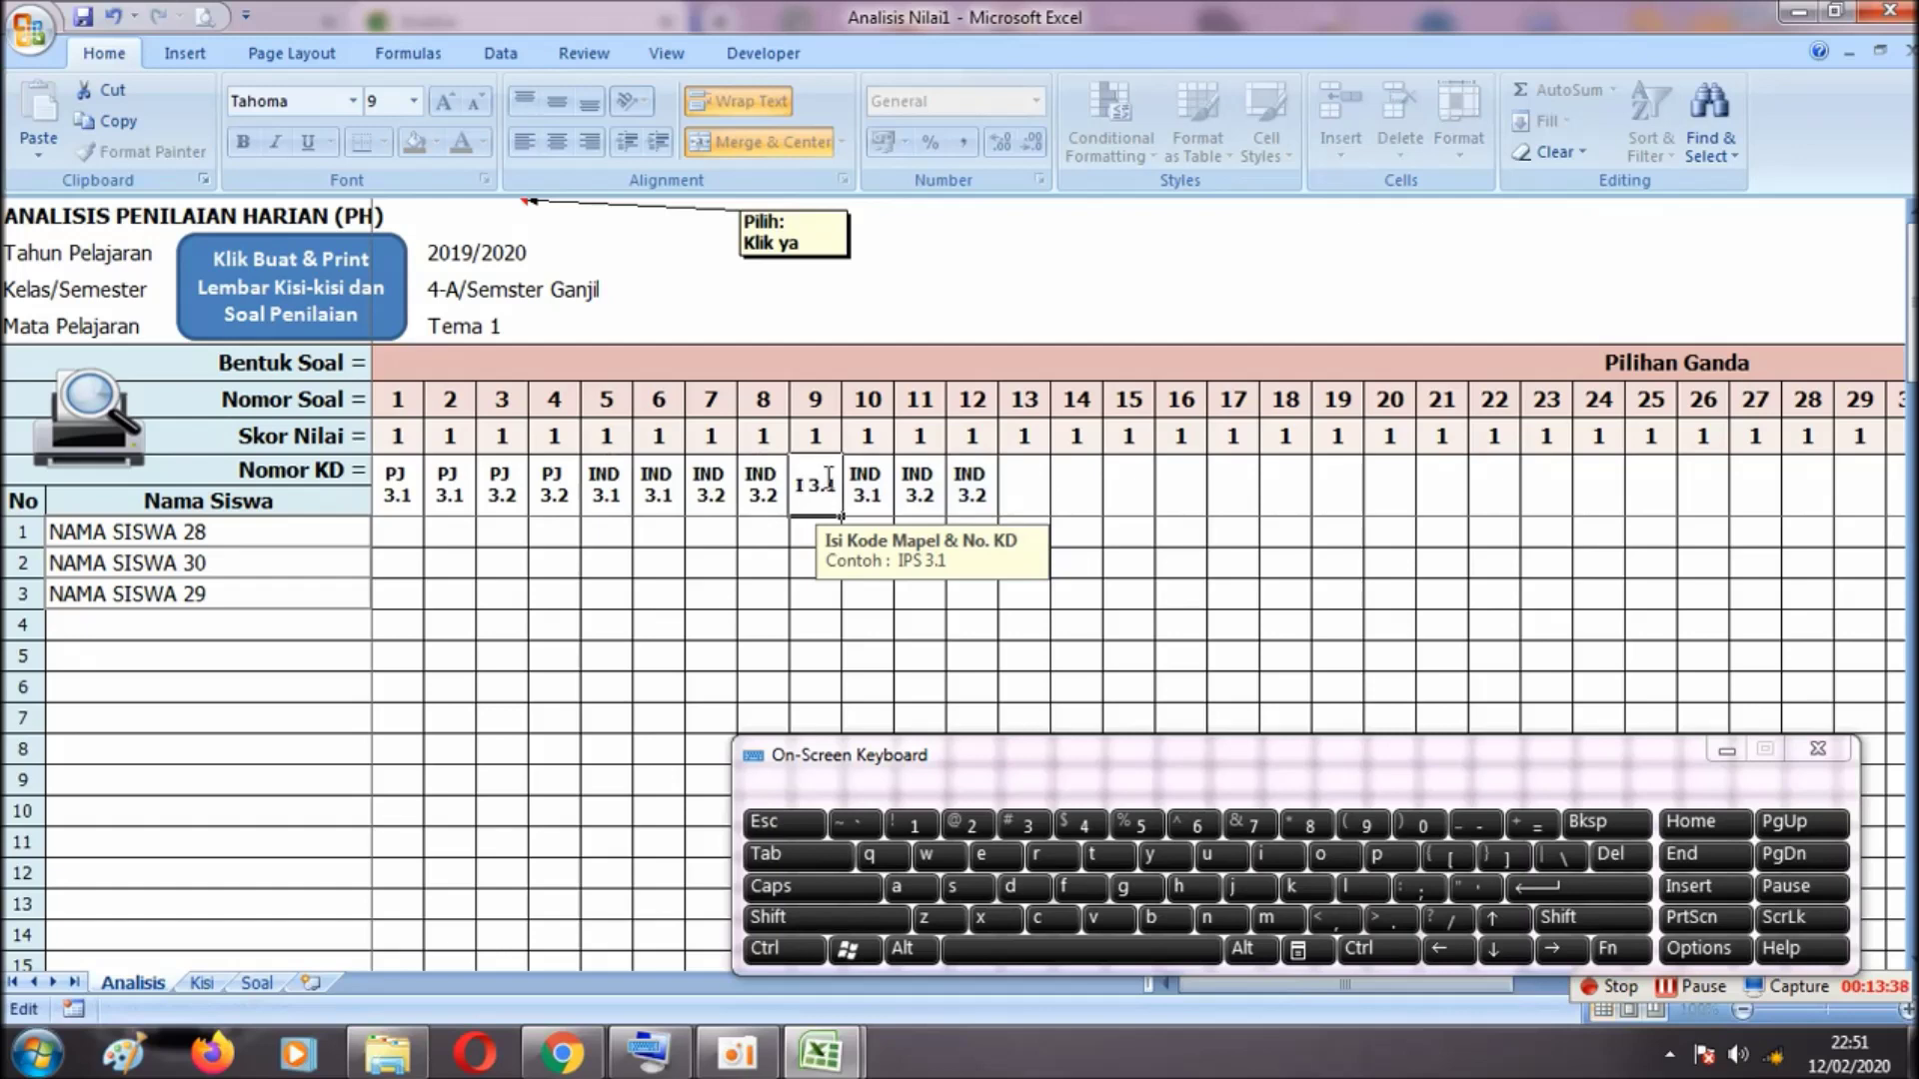
pyautogui.press('shift')
pyautogui.write('P')
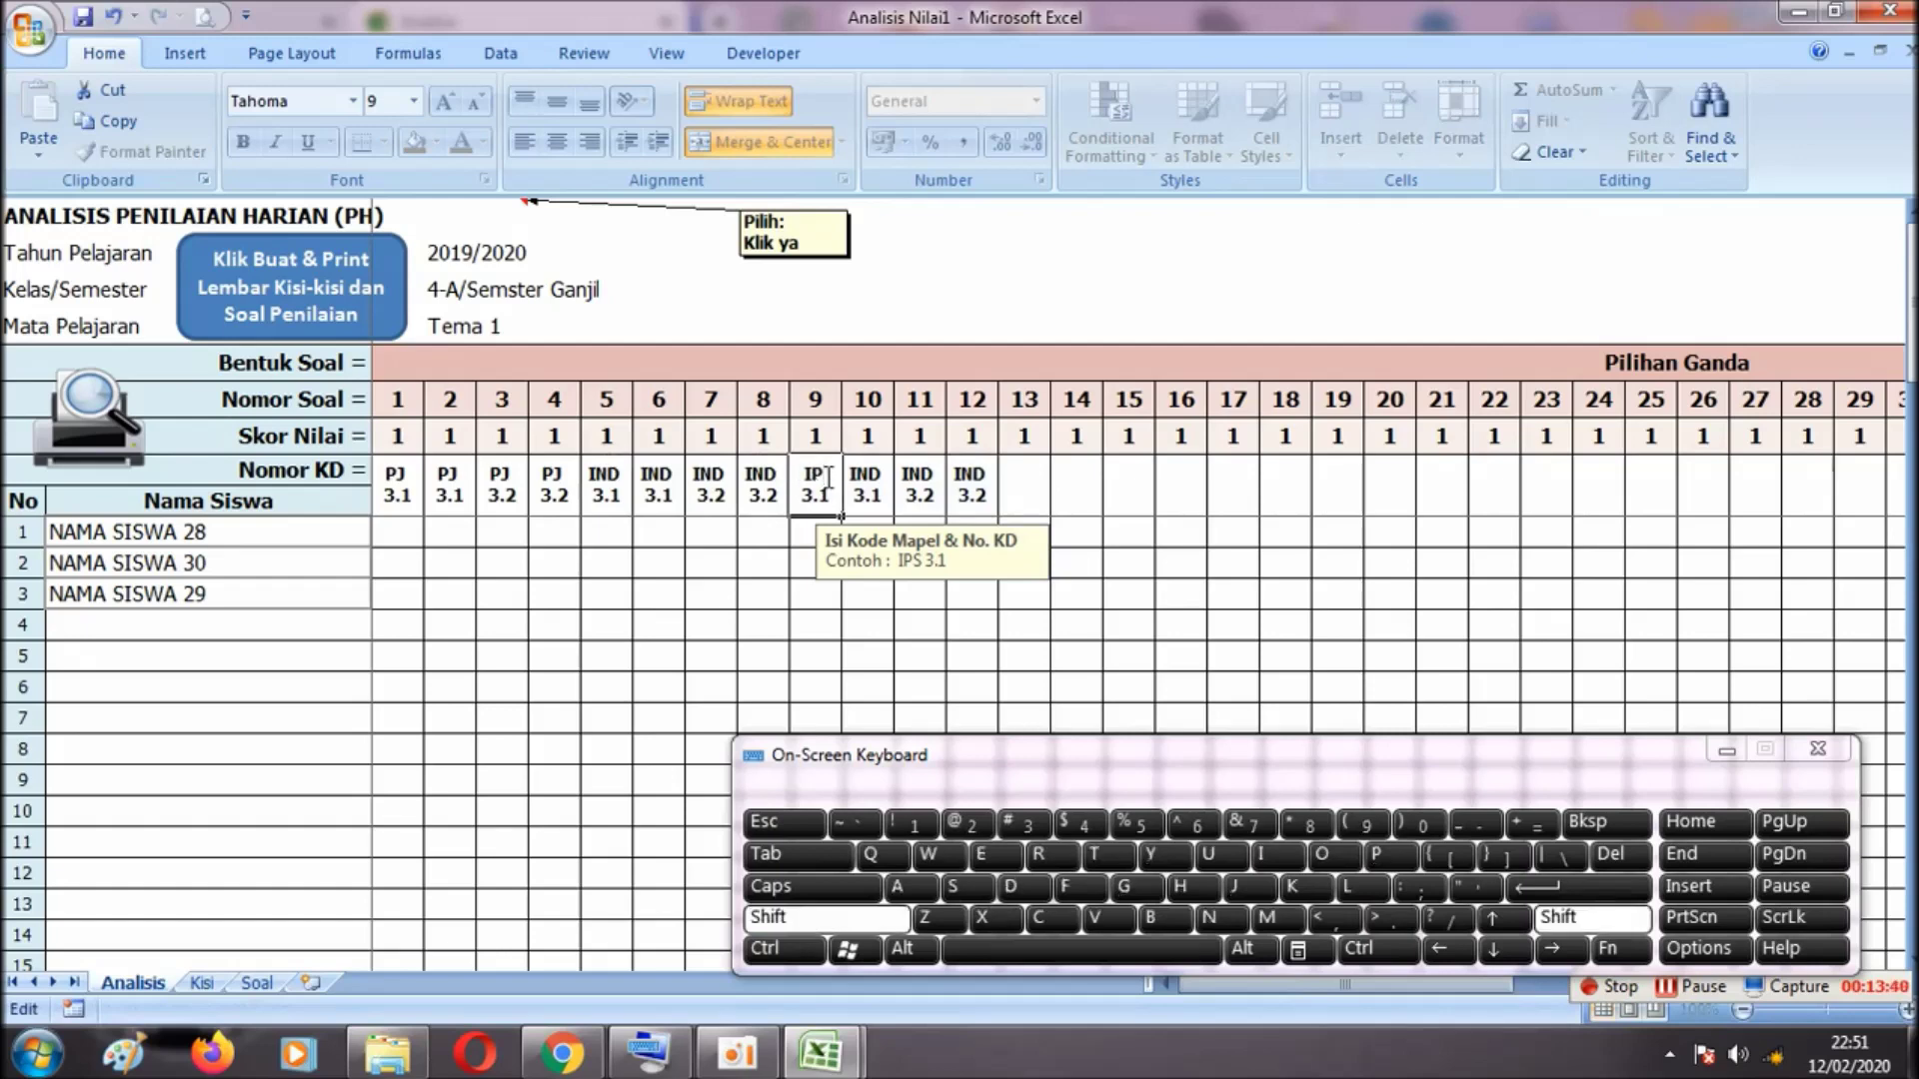
pyautogui.write('S')
# Copy the IPS prefix from question 9's code and paste it over IND in question 10's Nomor KD
pyautogui.moveTo(812, 469); pyautogui.dragTo(831, 470)
pyautogui.hotkey('ctrl', 'c')
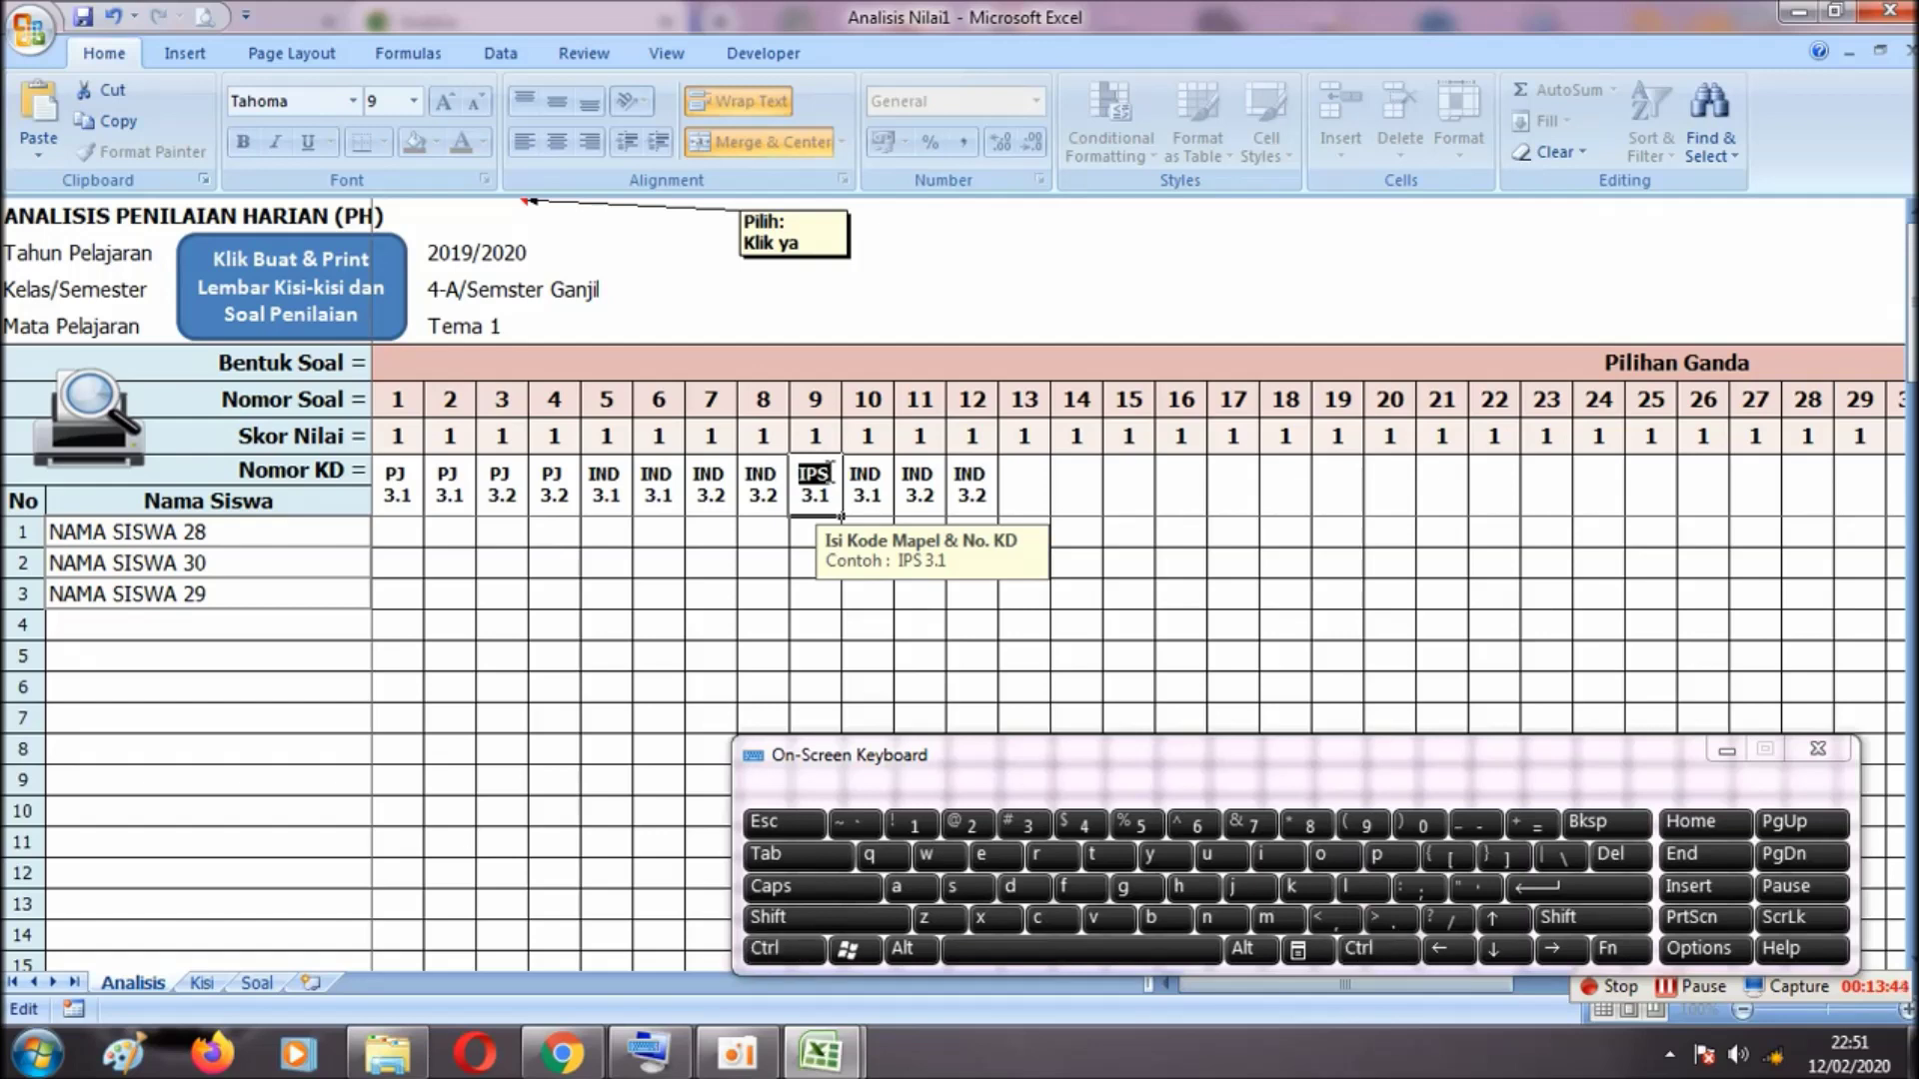
pyautogui.click(870, 472)
pyautogui.doubleClick(858, 466)
pyautogui.moveTo(854, 466); pyautogui.dragTo(874, 470)
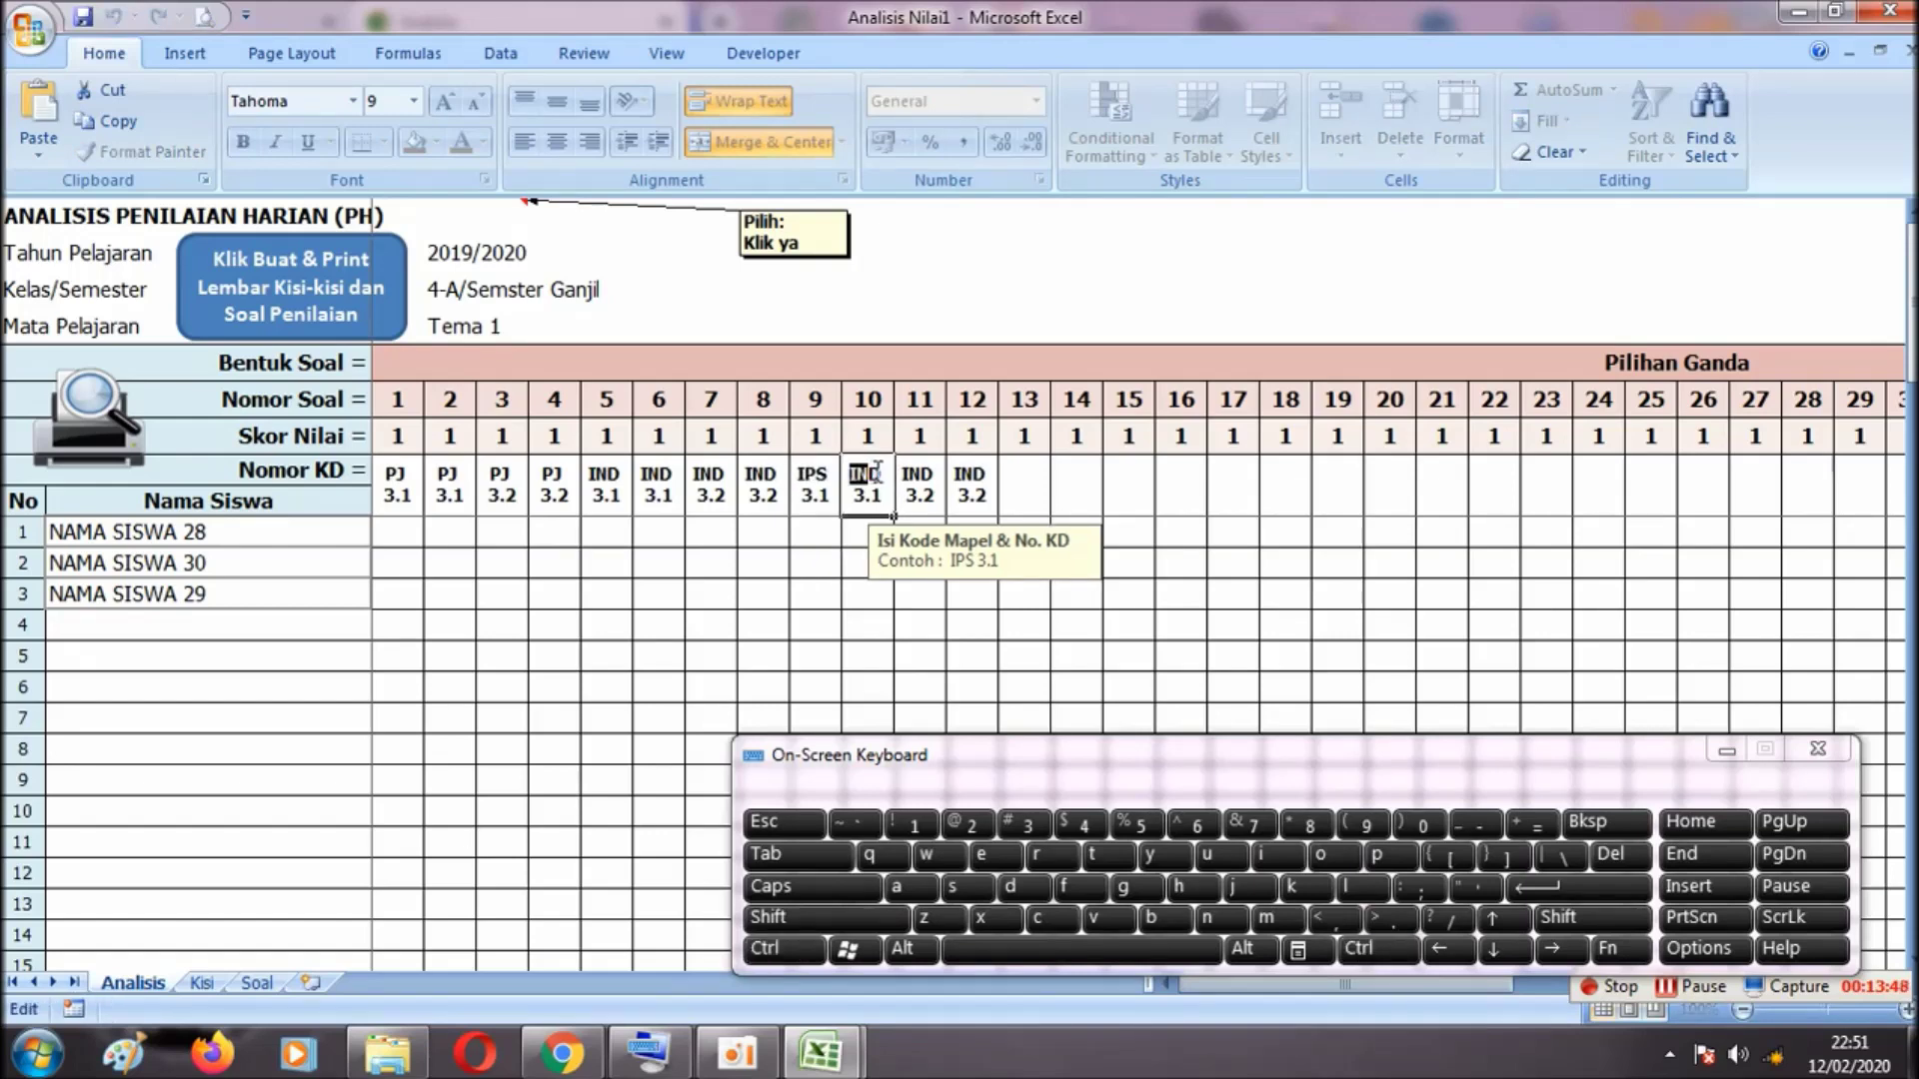
pyautogui.hotkey('ctrl', 'v')
# Paste the IPS prefix over IND in the codes of questions 11 and 12 so both read IPS 3.2
pyautogui.doubleClick(906, 470)
pyautogui.moveTo(914, 474); pyautogui.dragTo(936, 473)
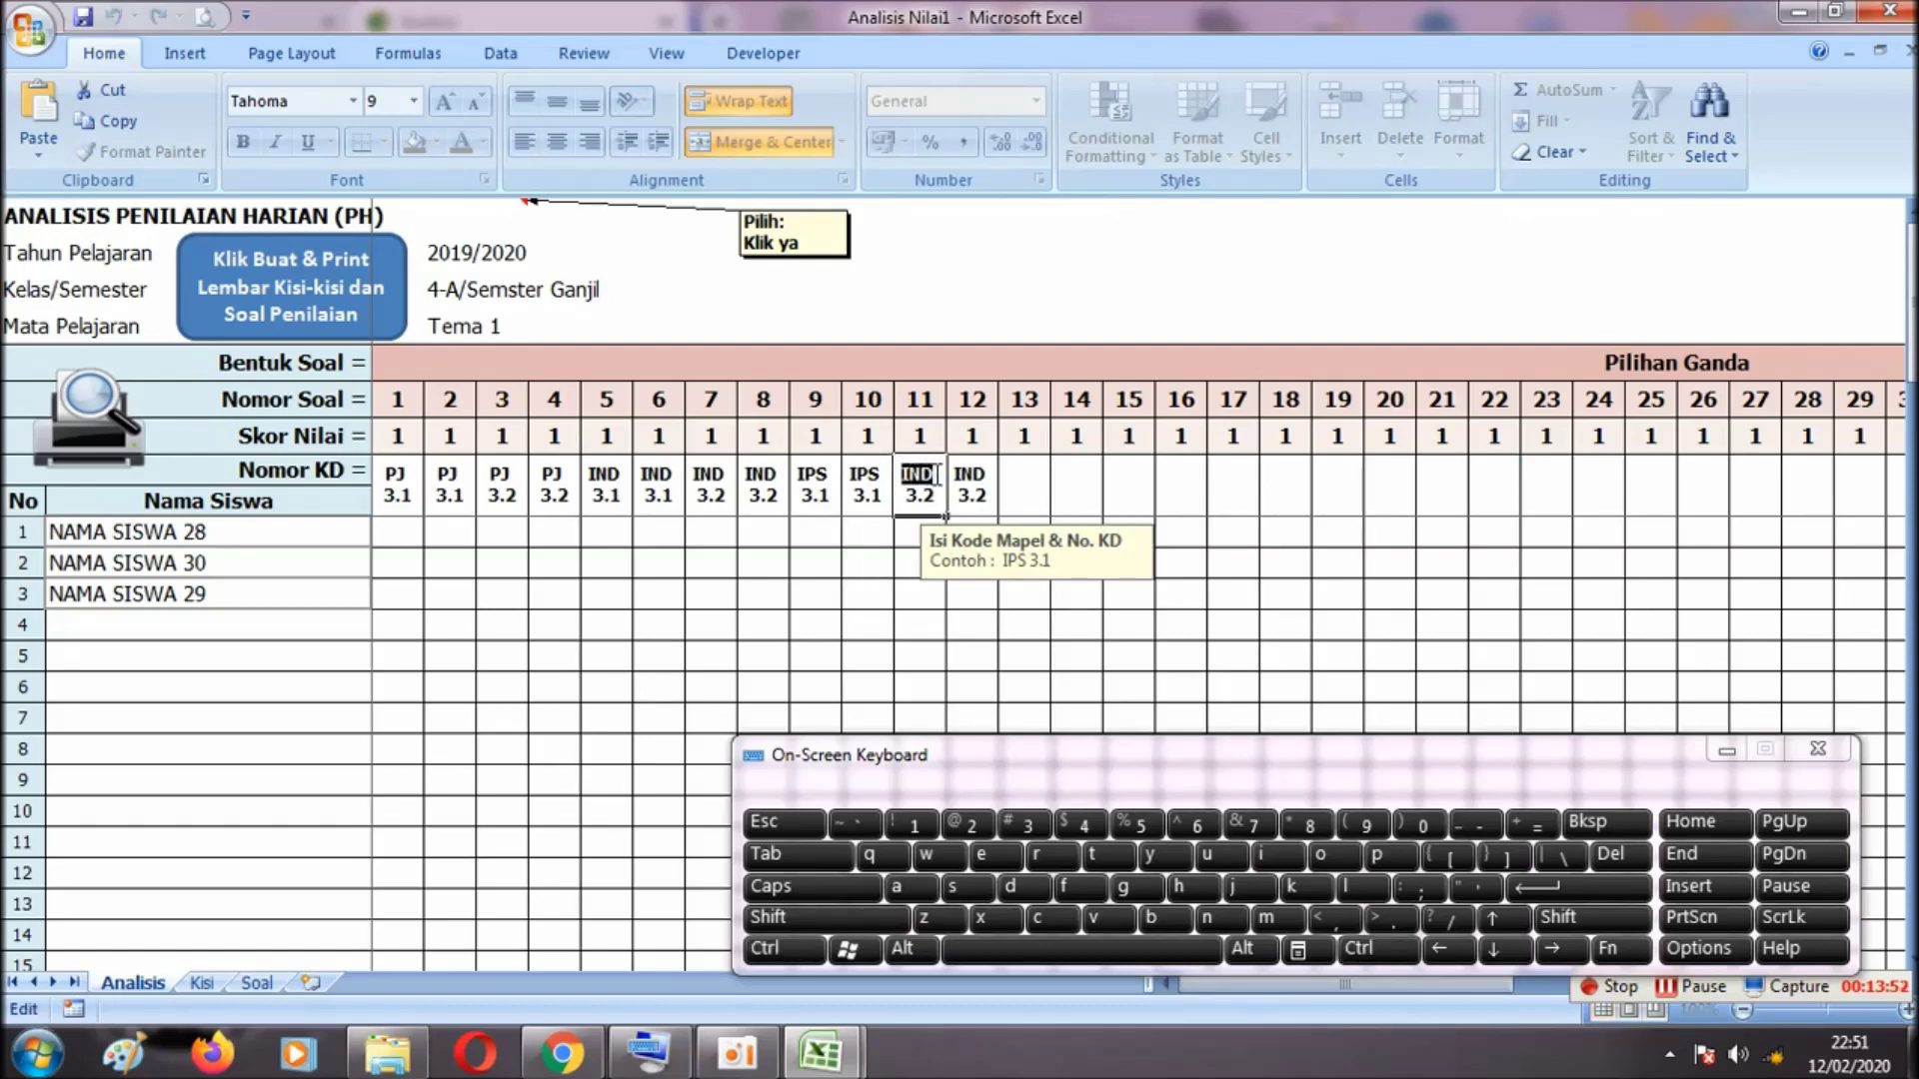
pyautogui.hotkey('ctrl', 'v')
pyautogui.doubleClick(960, 478)
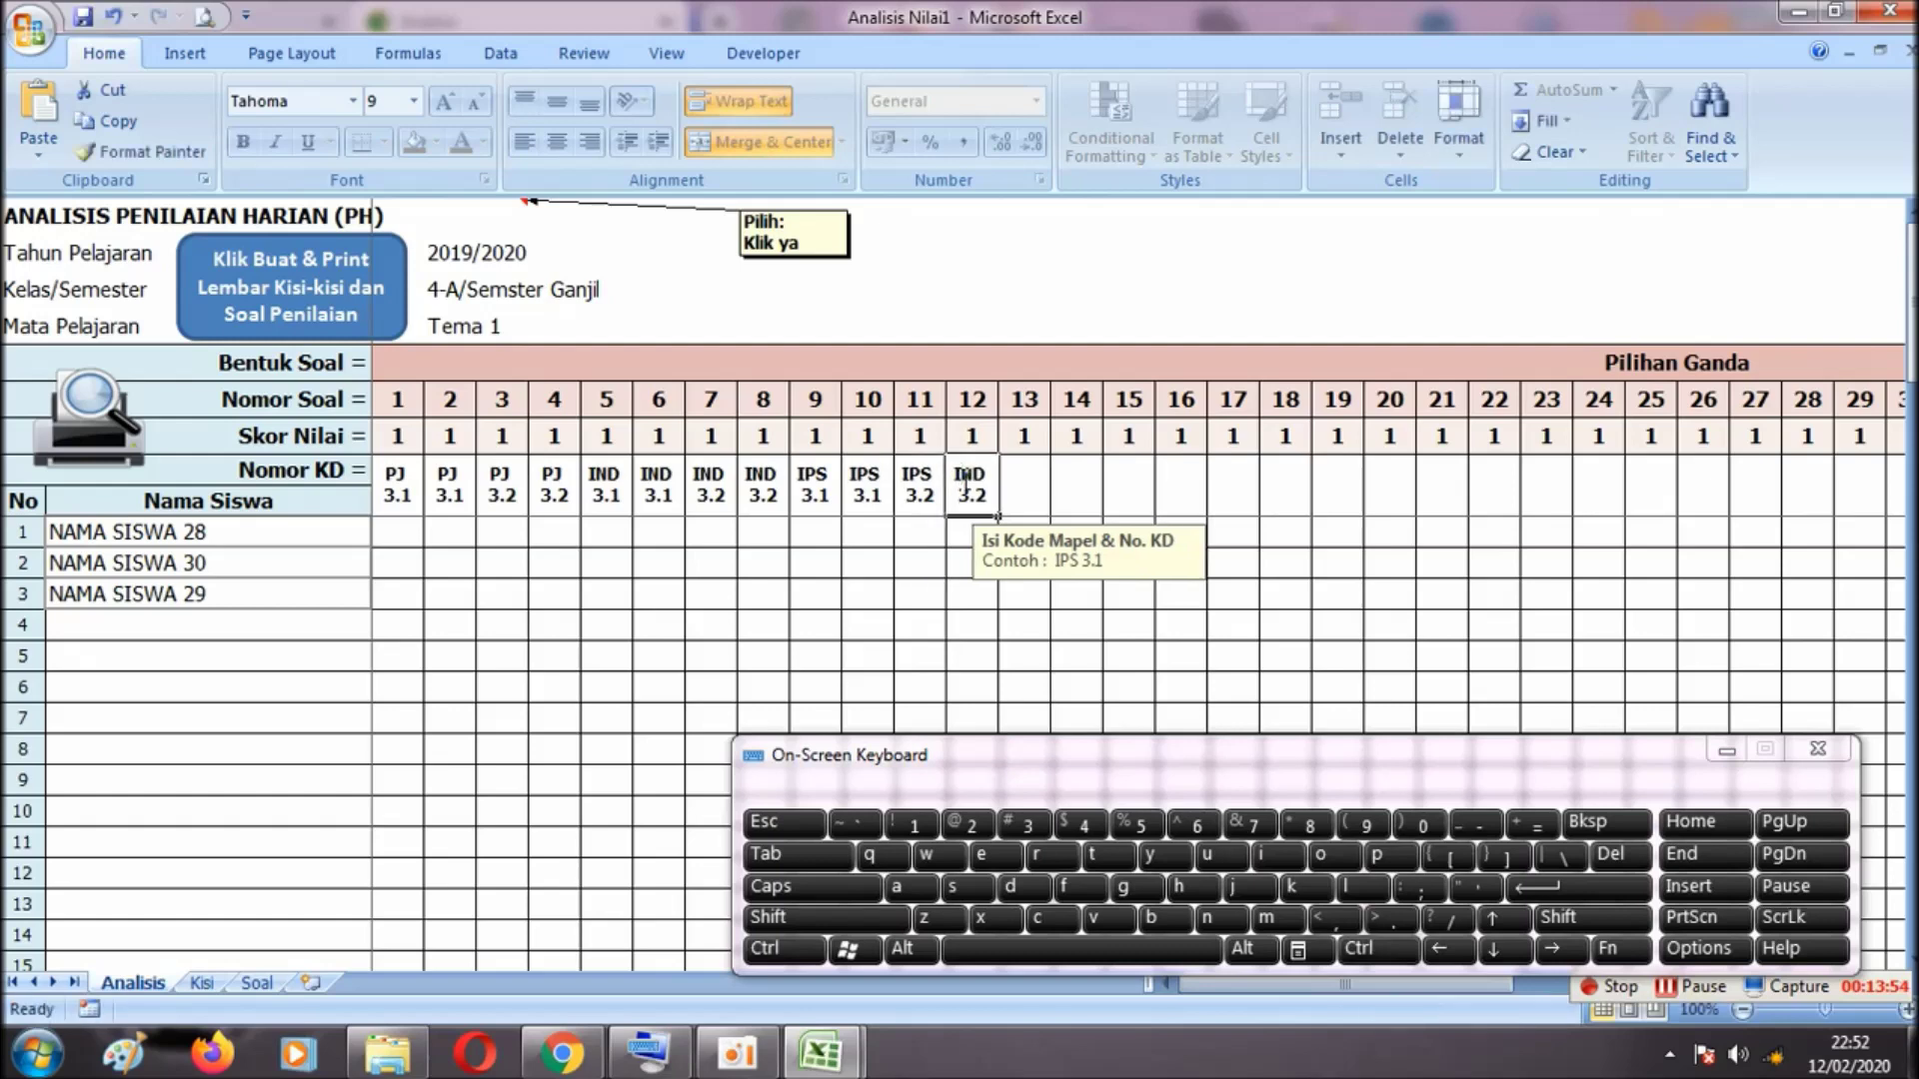
pyautogui.moveTo(959, 478); pyautogui.dragTo(980, 480)
pyautogui.hotkey('ctrl', 'v')
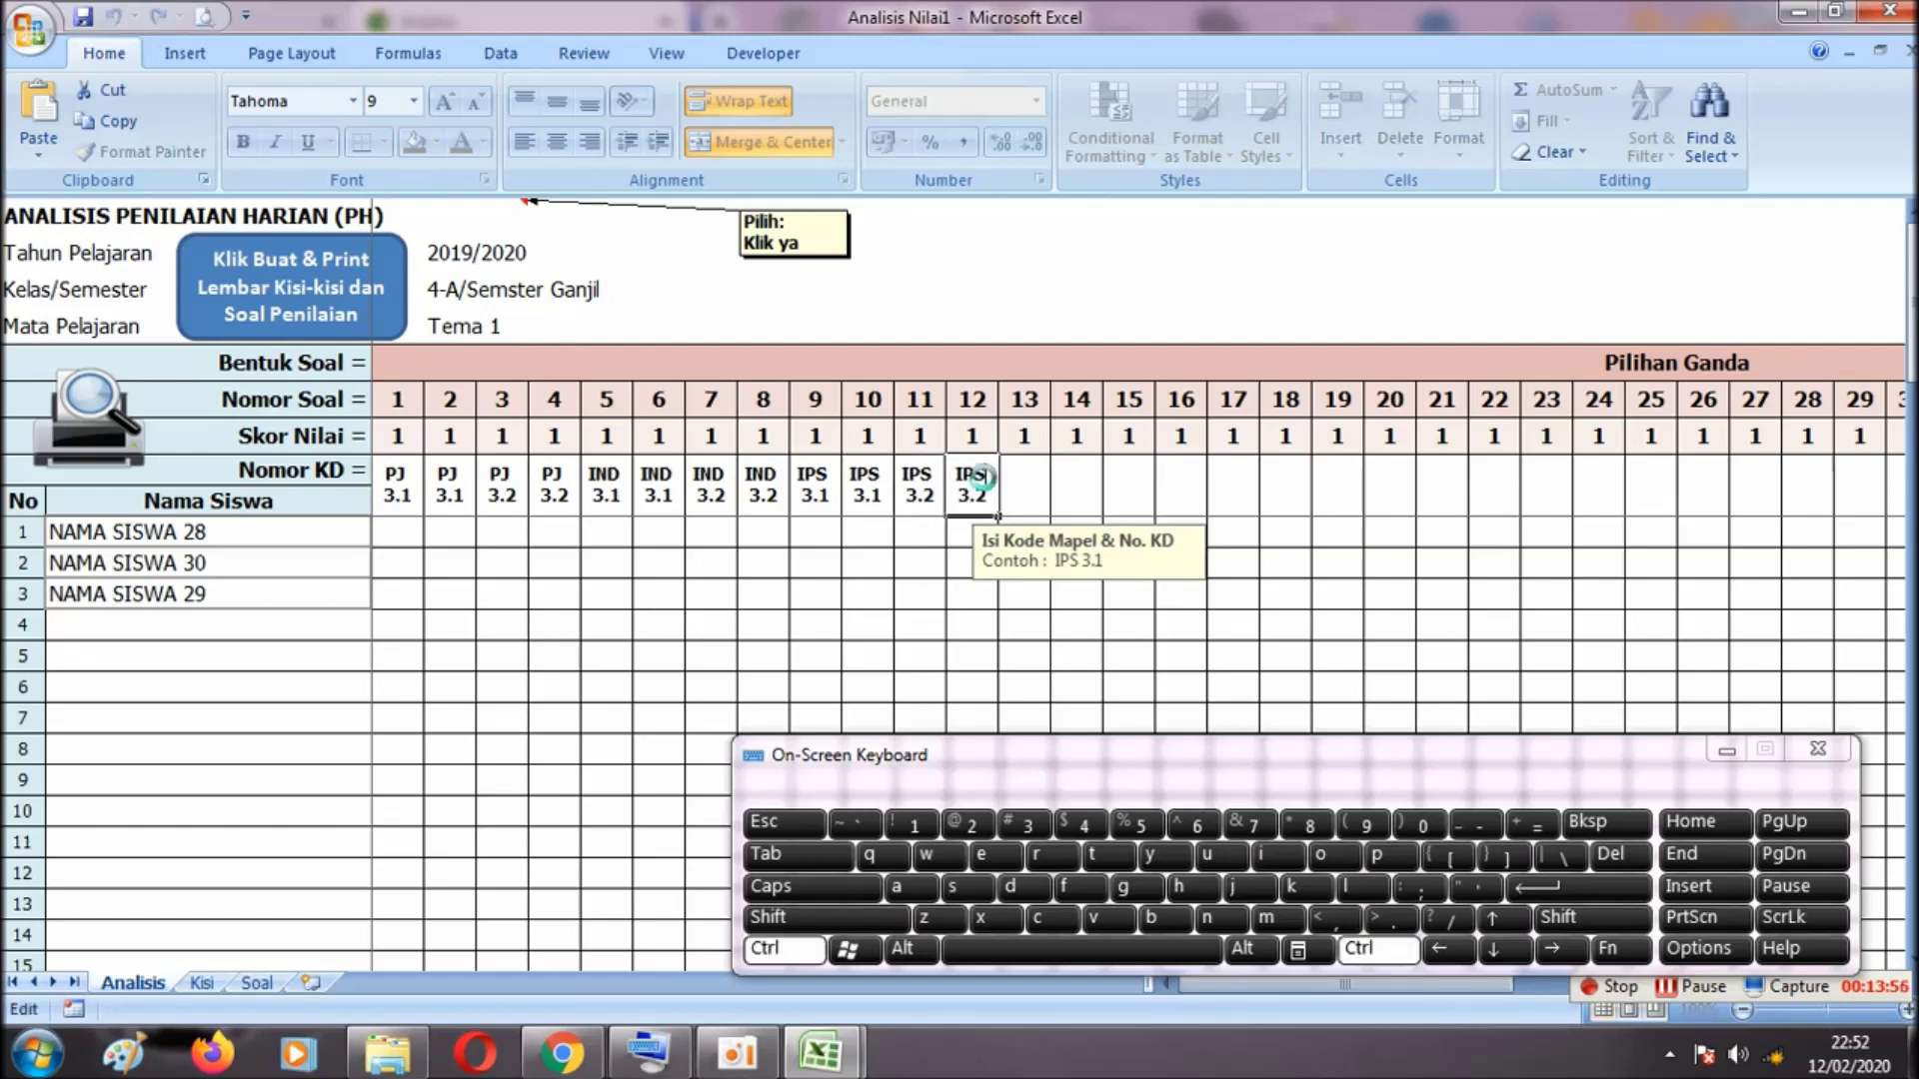
pyautogui.click(1032, 493)
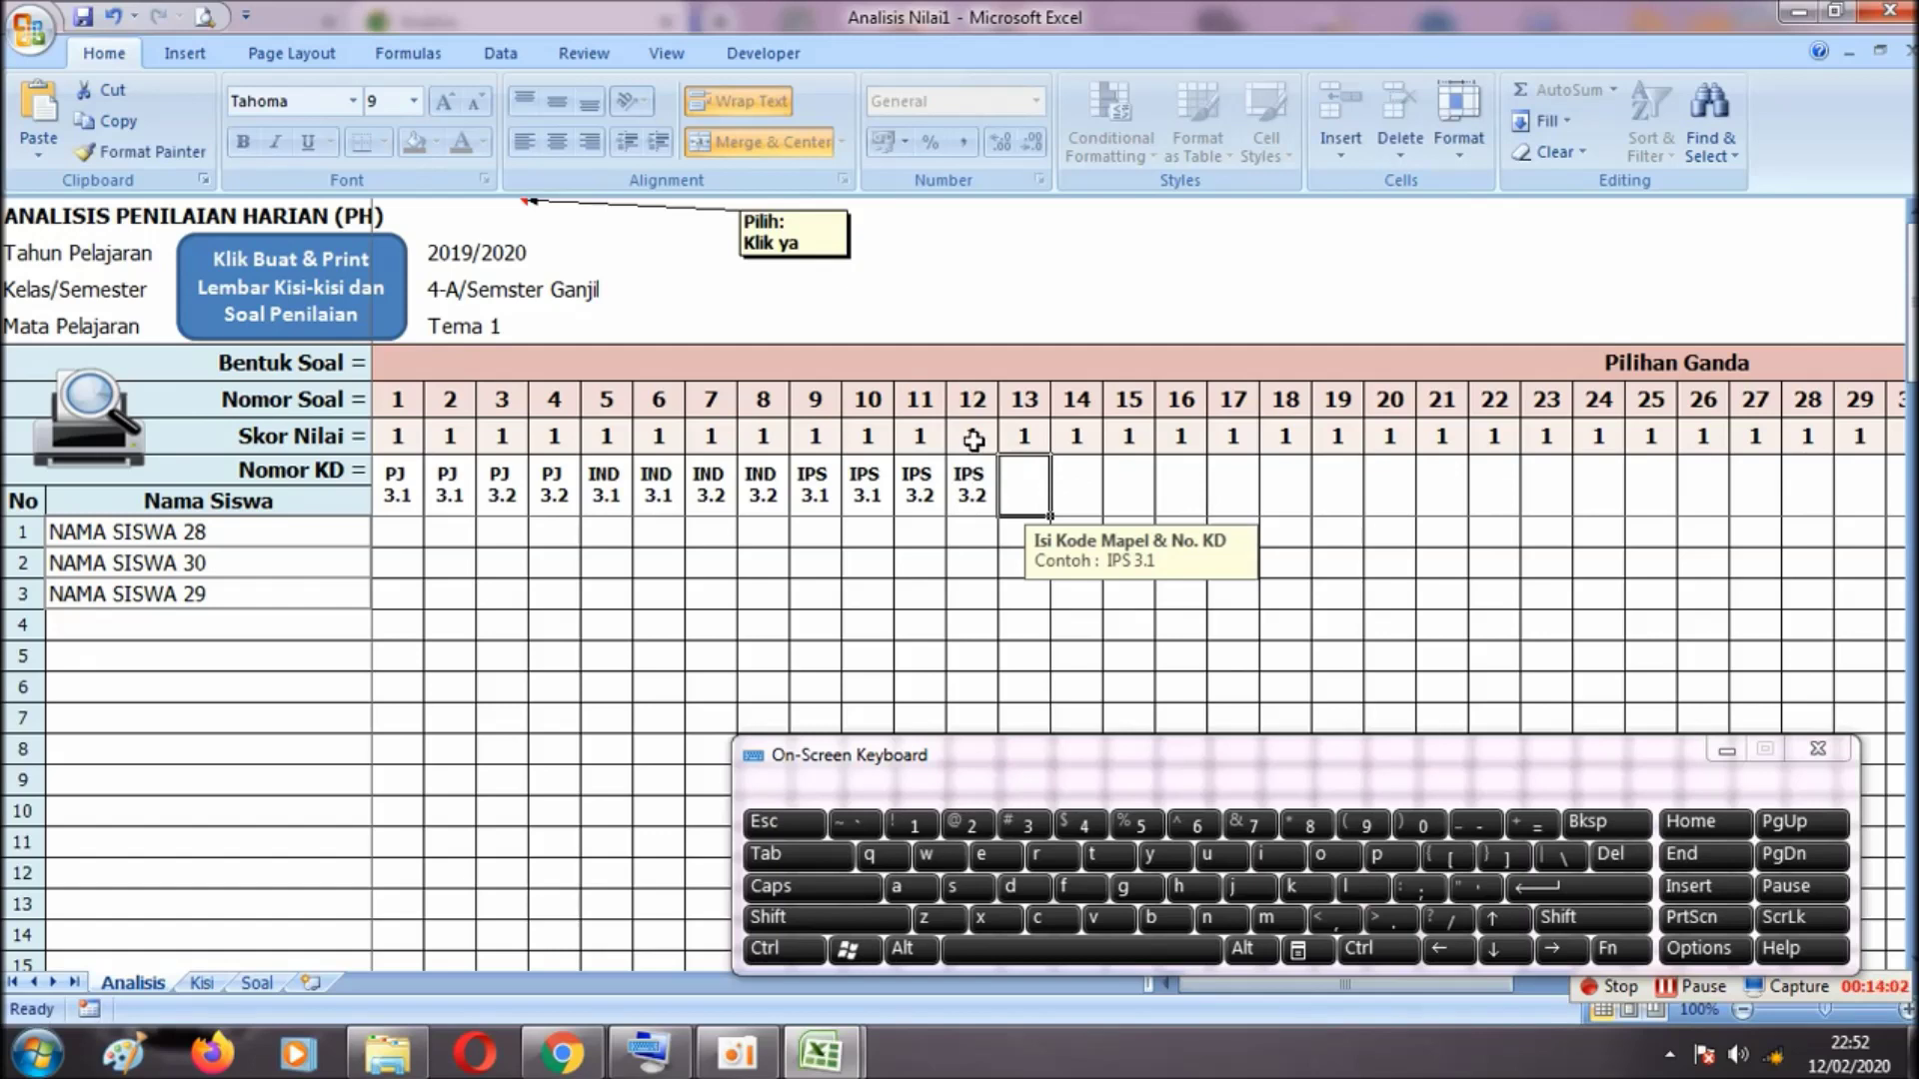
pyautogui.moveTo(1233, 995)
pyautogui.mouseDown()
pyautogui.moveTo(1324, 999)
pyautogui.moveTo(1228, 1003)
pyautogui.mouseUp()
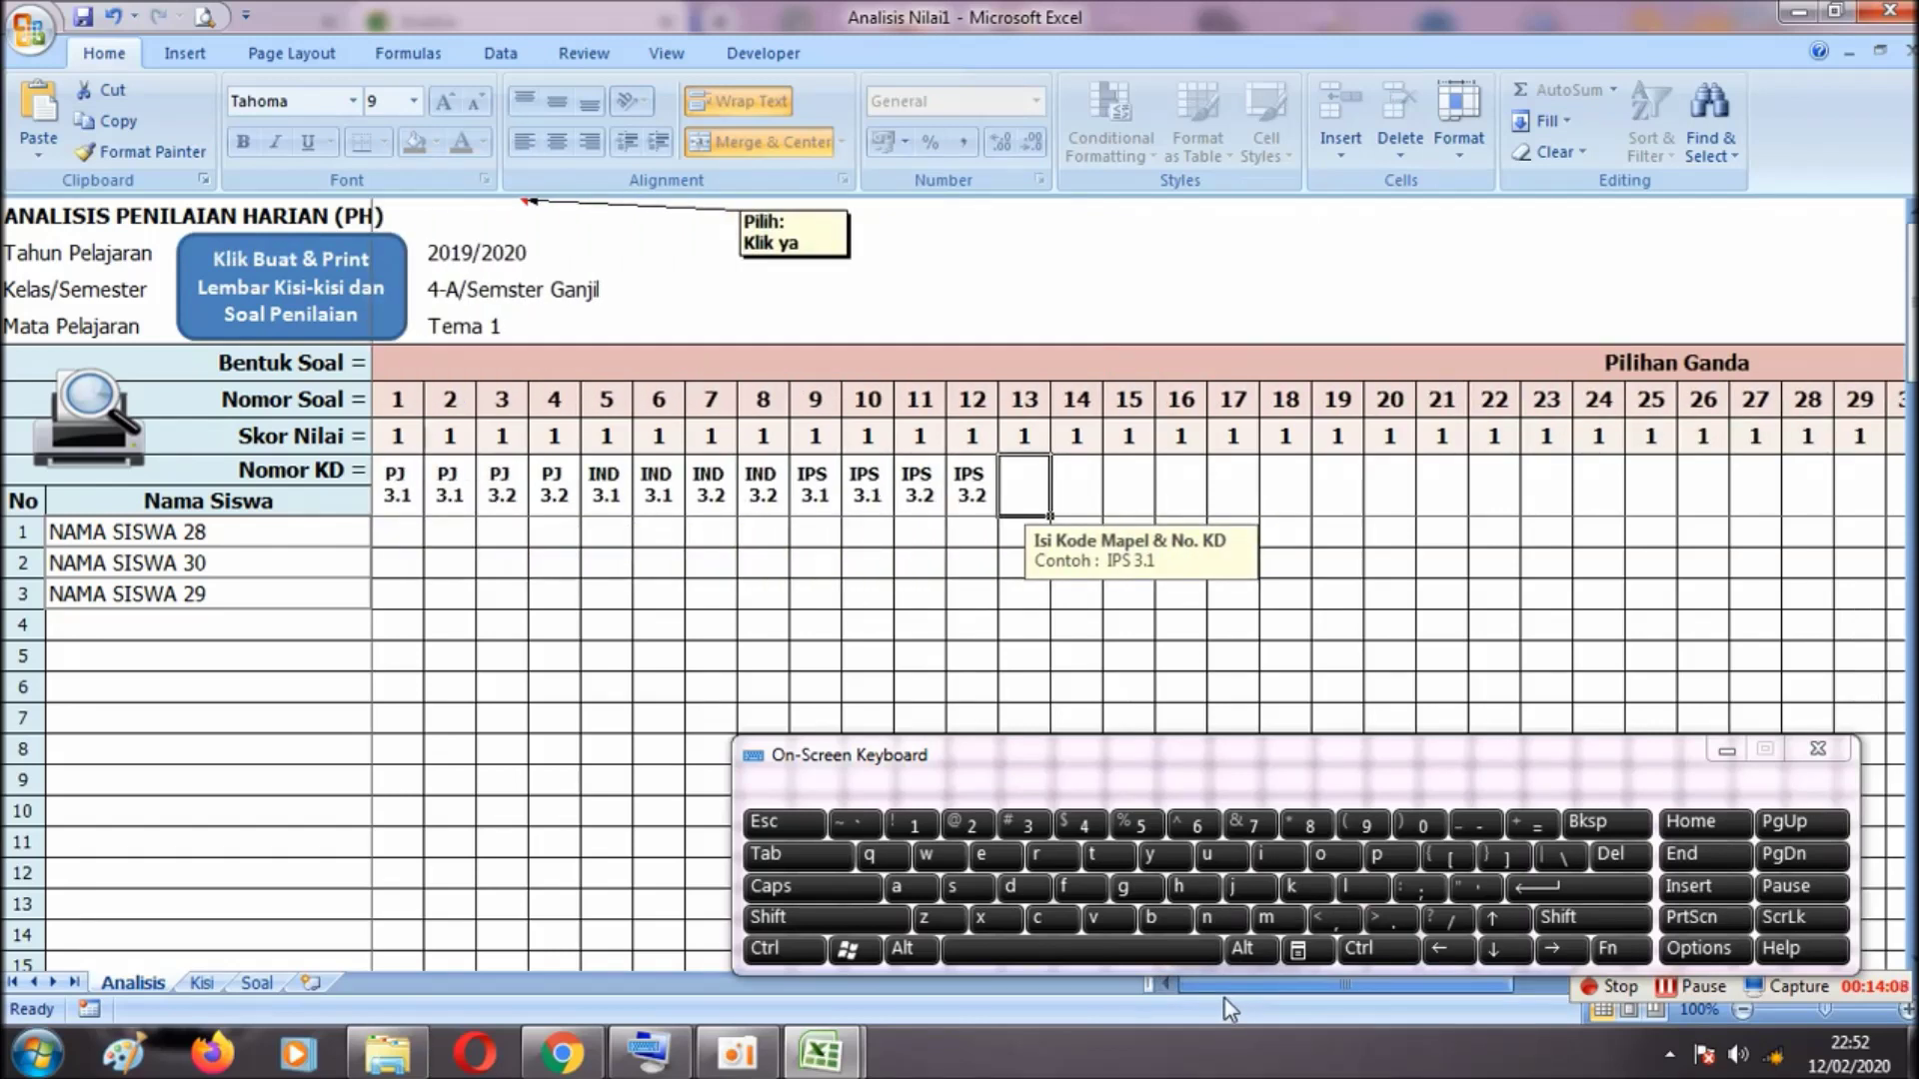
pyautogui.click(911, 505)
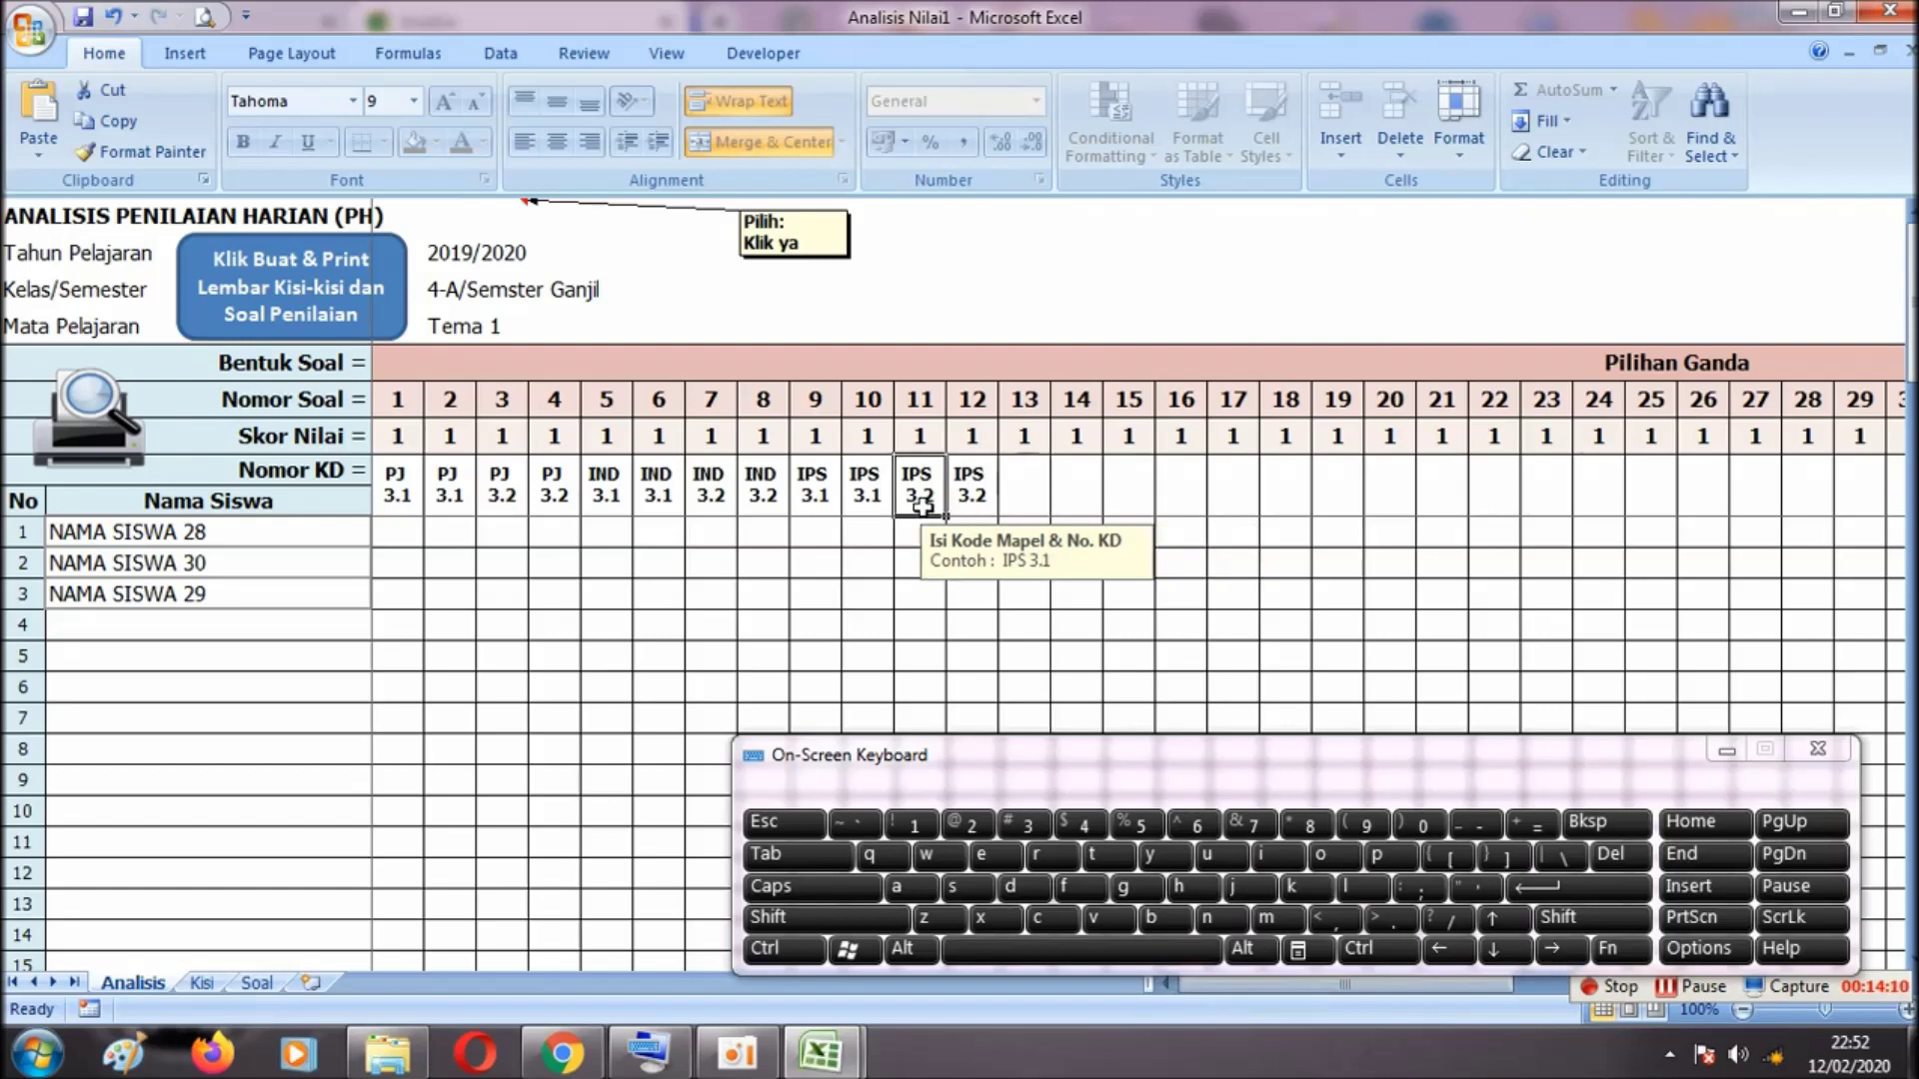
pyautogui.click(404, 479)
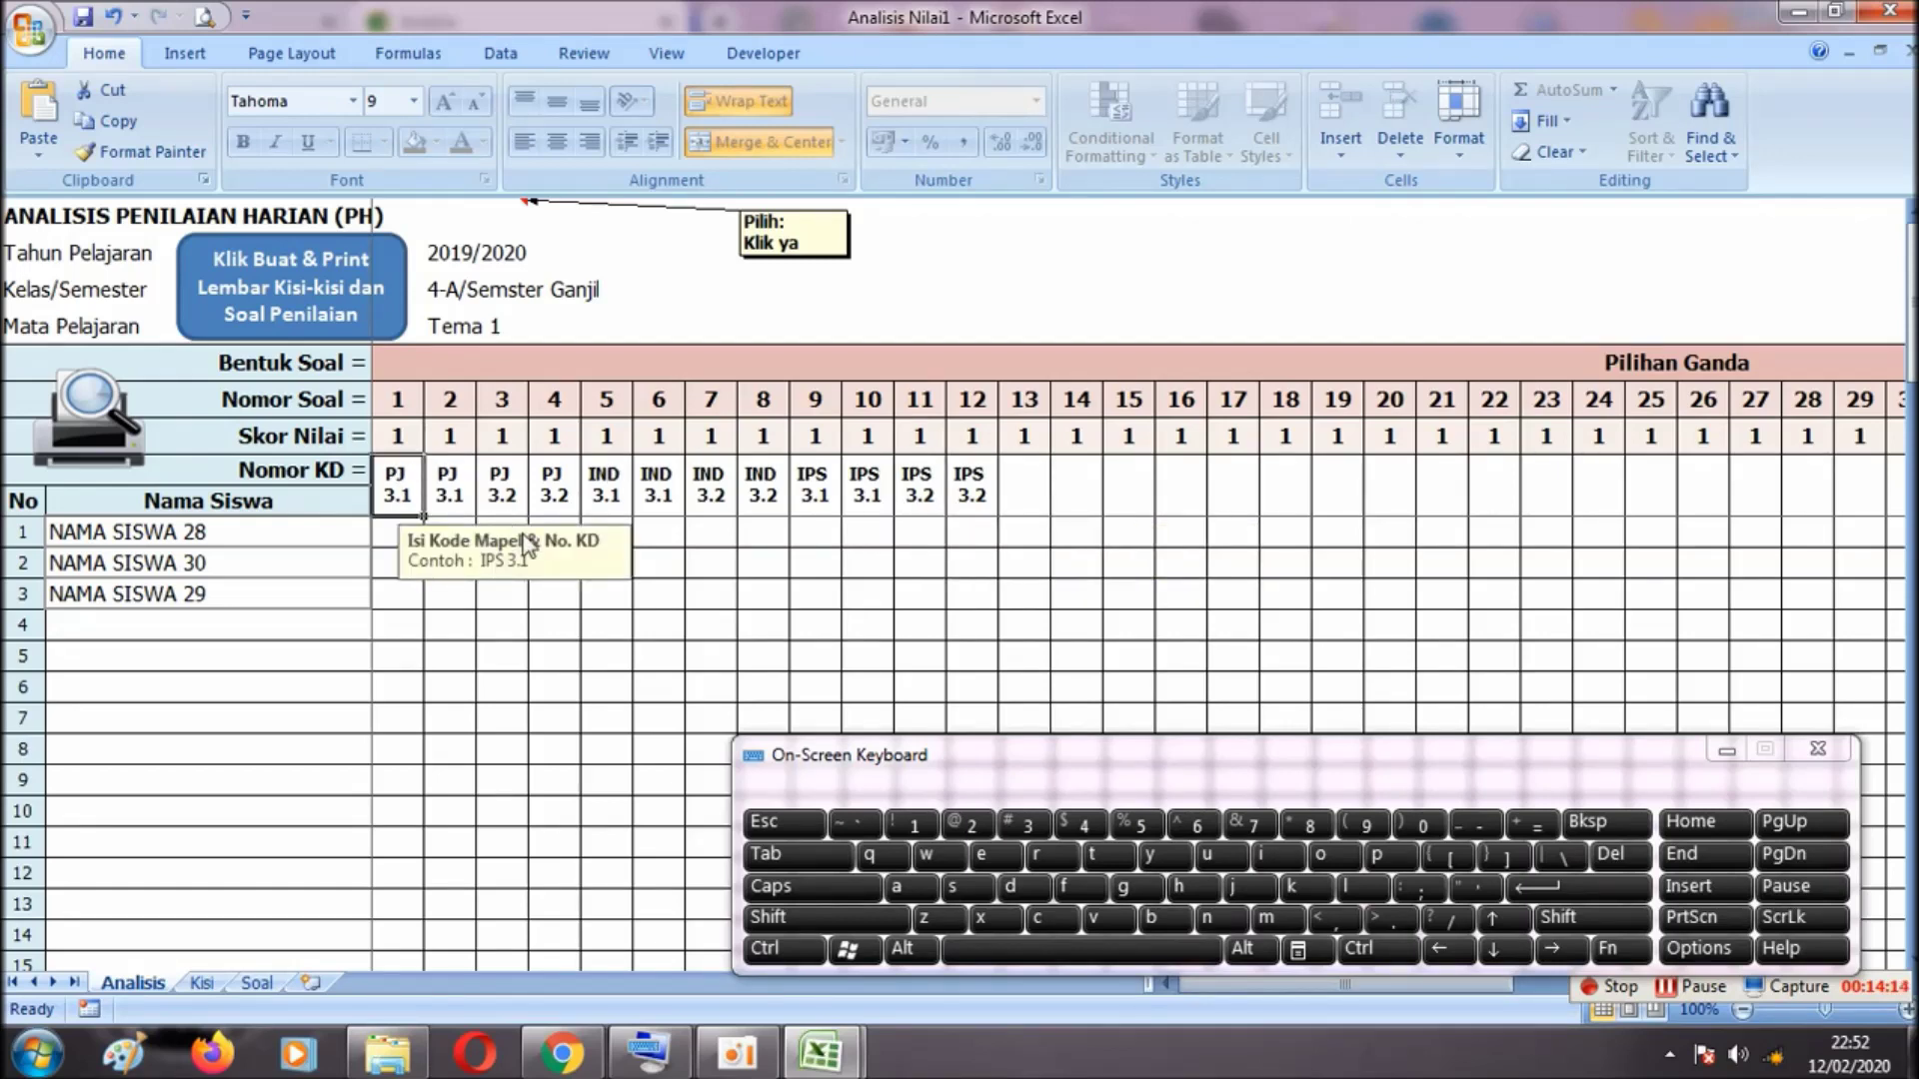
pyautogui.click(450, 494)
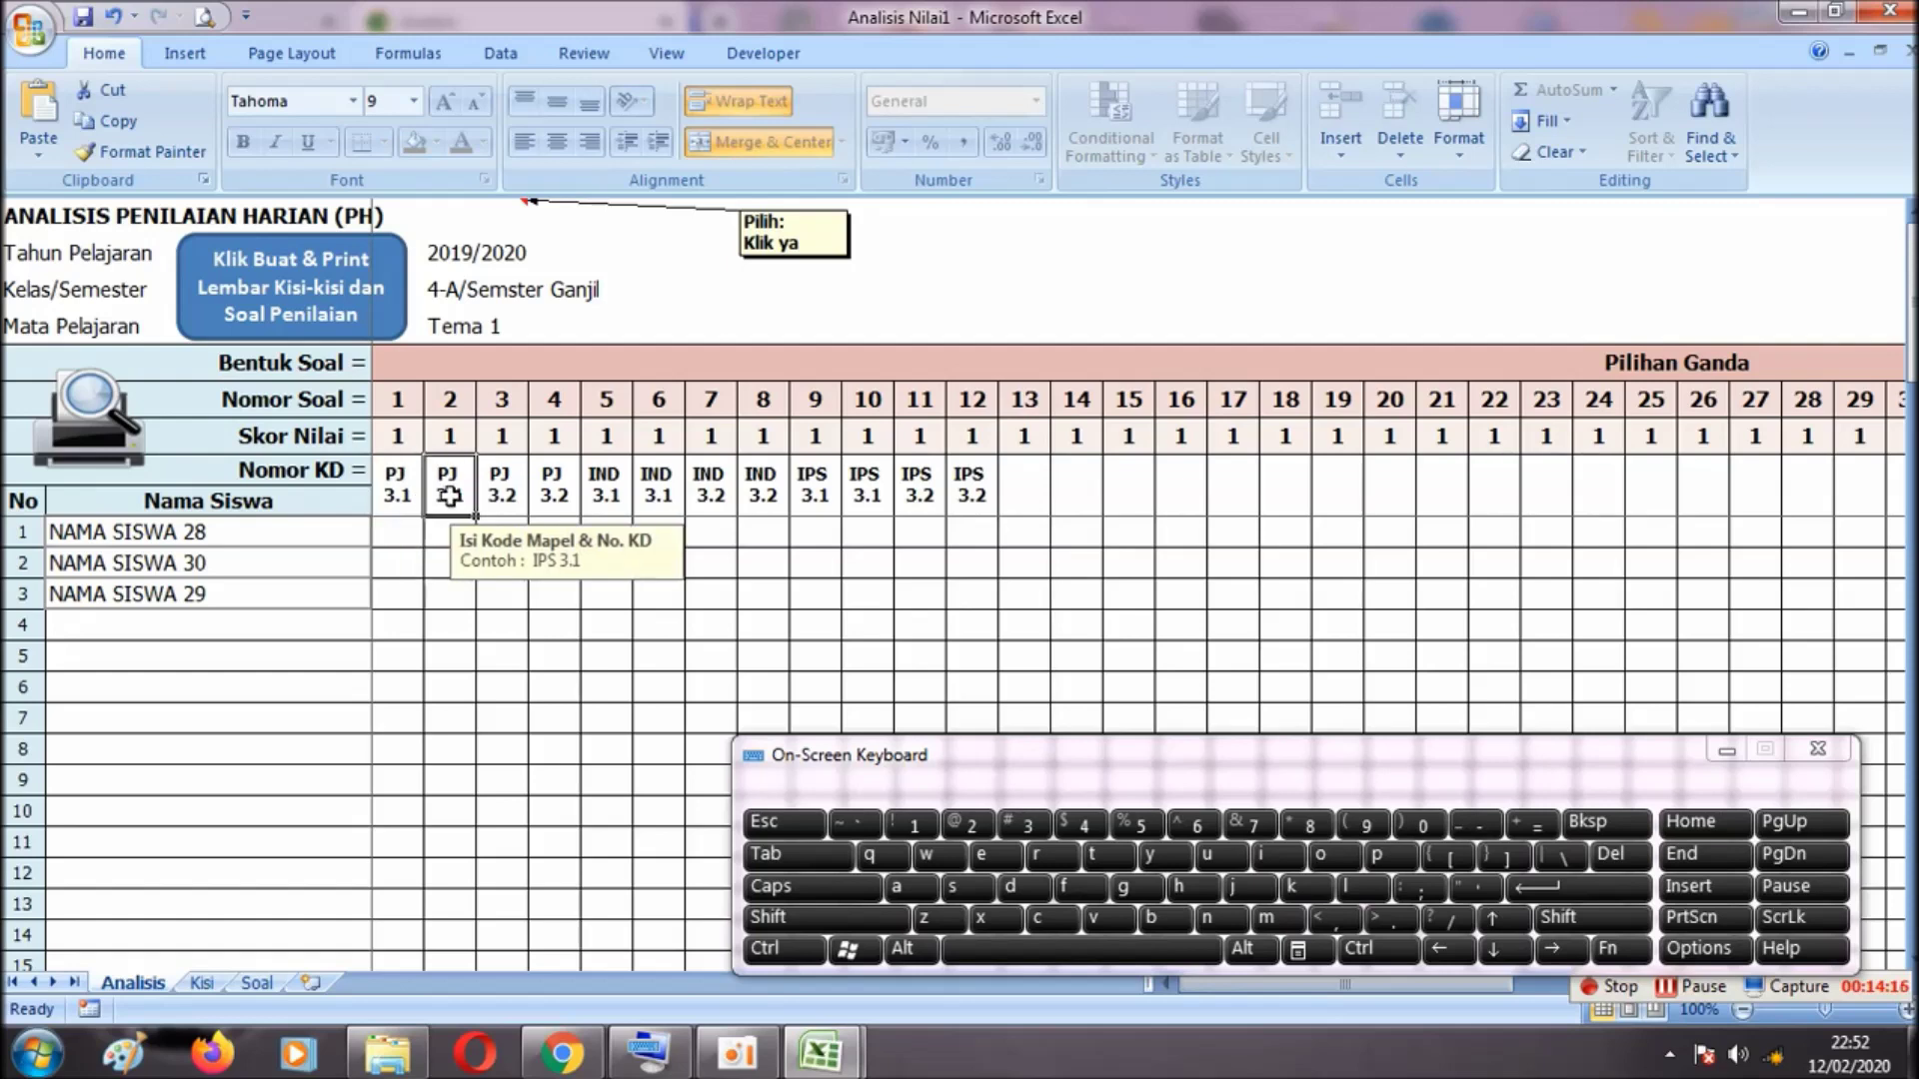
# Review the Nomor KD codes assigned to the Pilihan Ganda questions, cell by cell
pyautogui.click(515, 487)
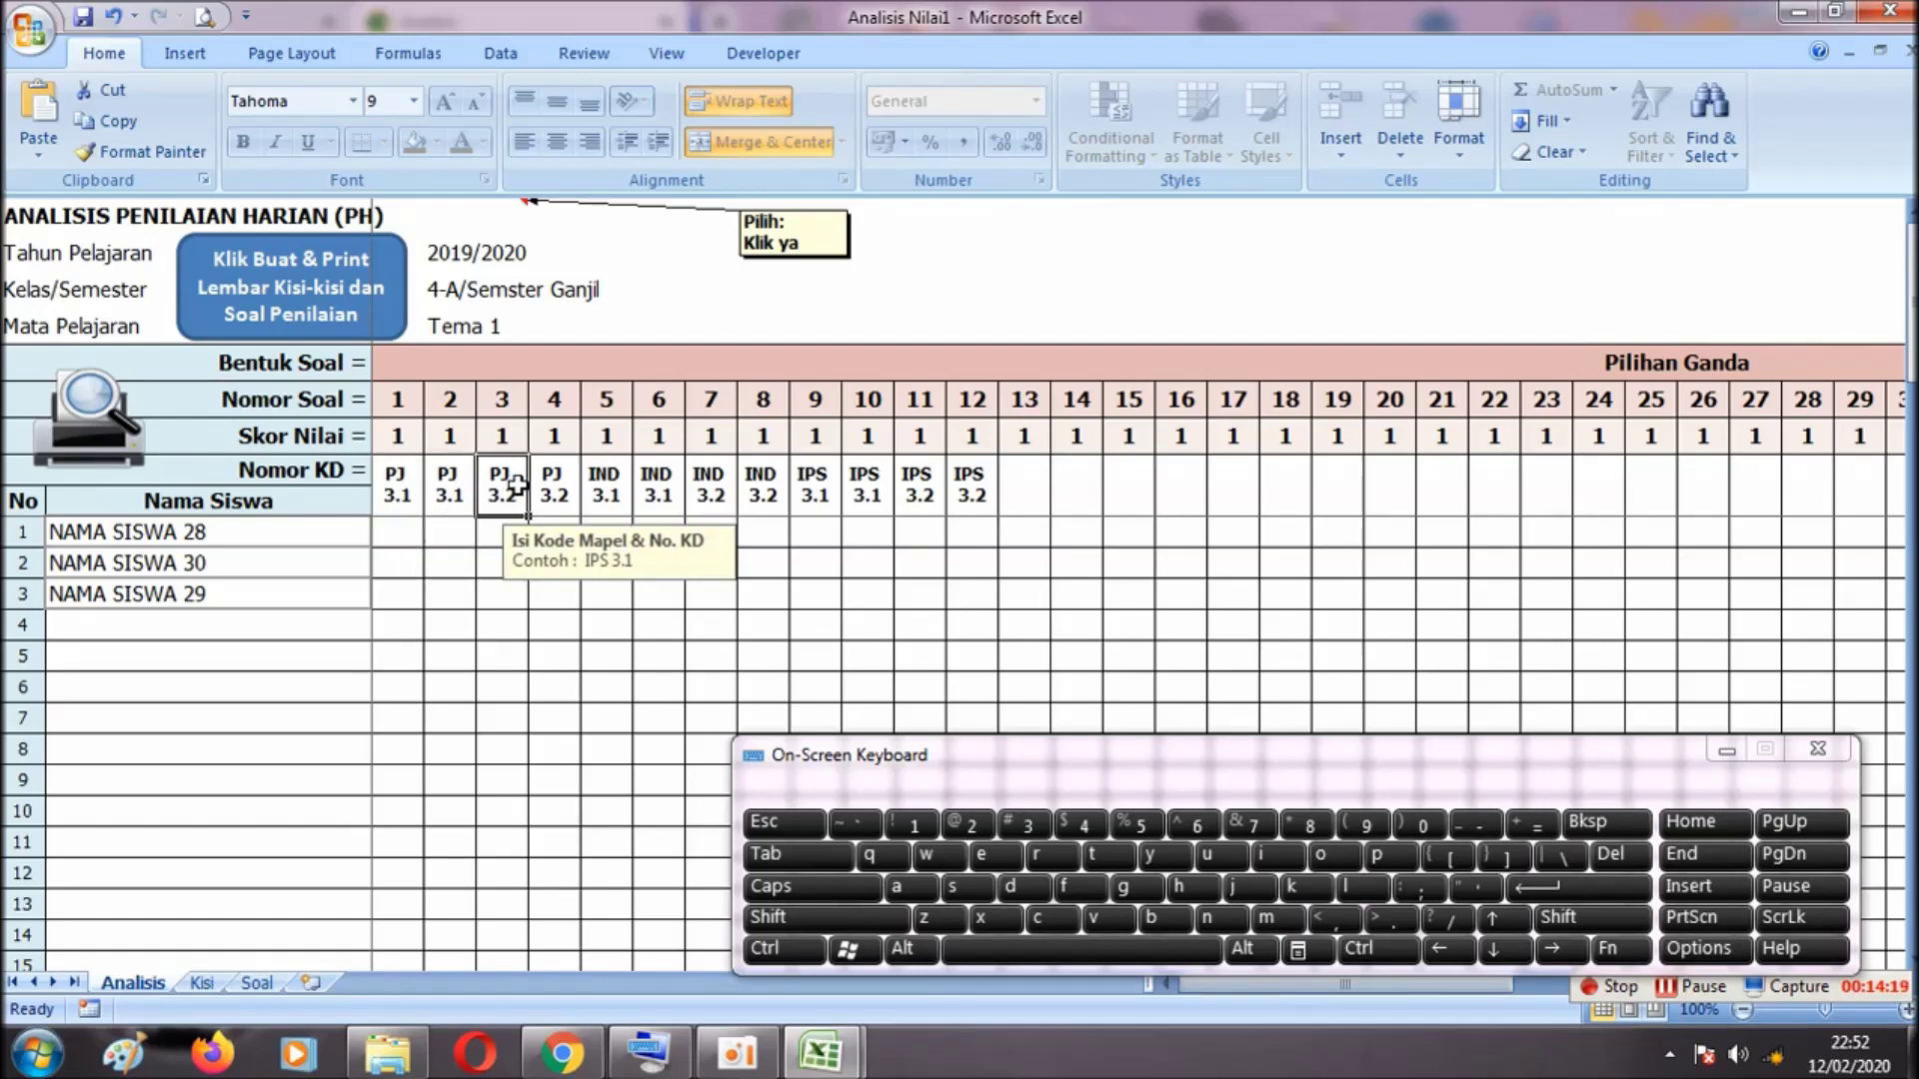
pyautogui.click(627, 477)
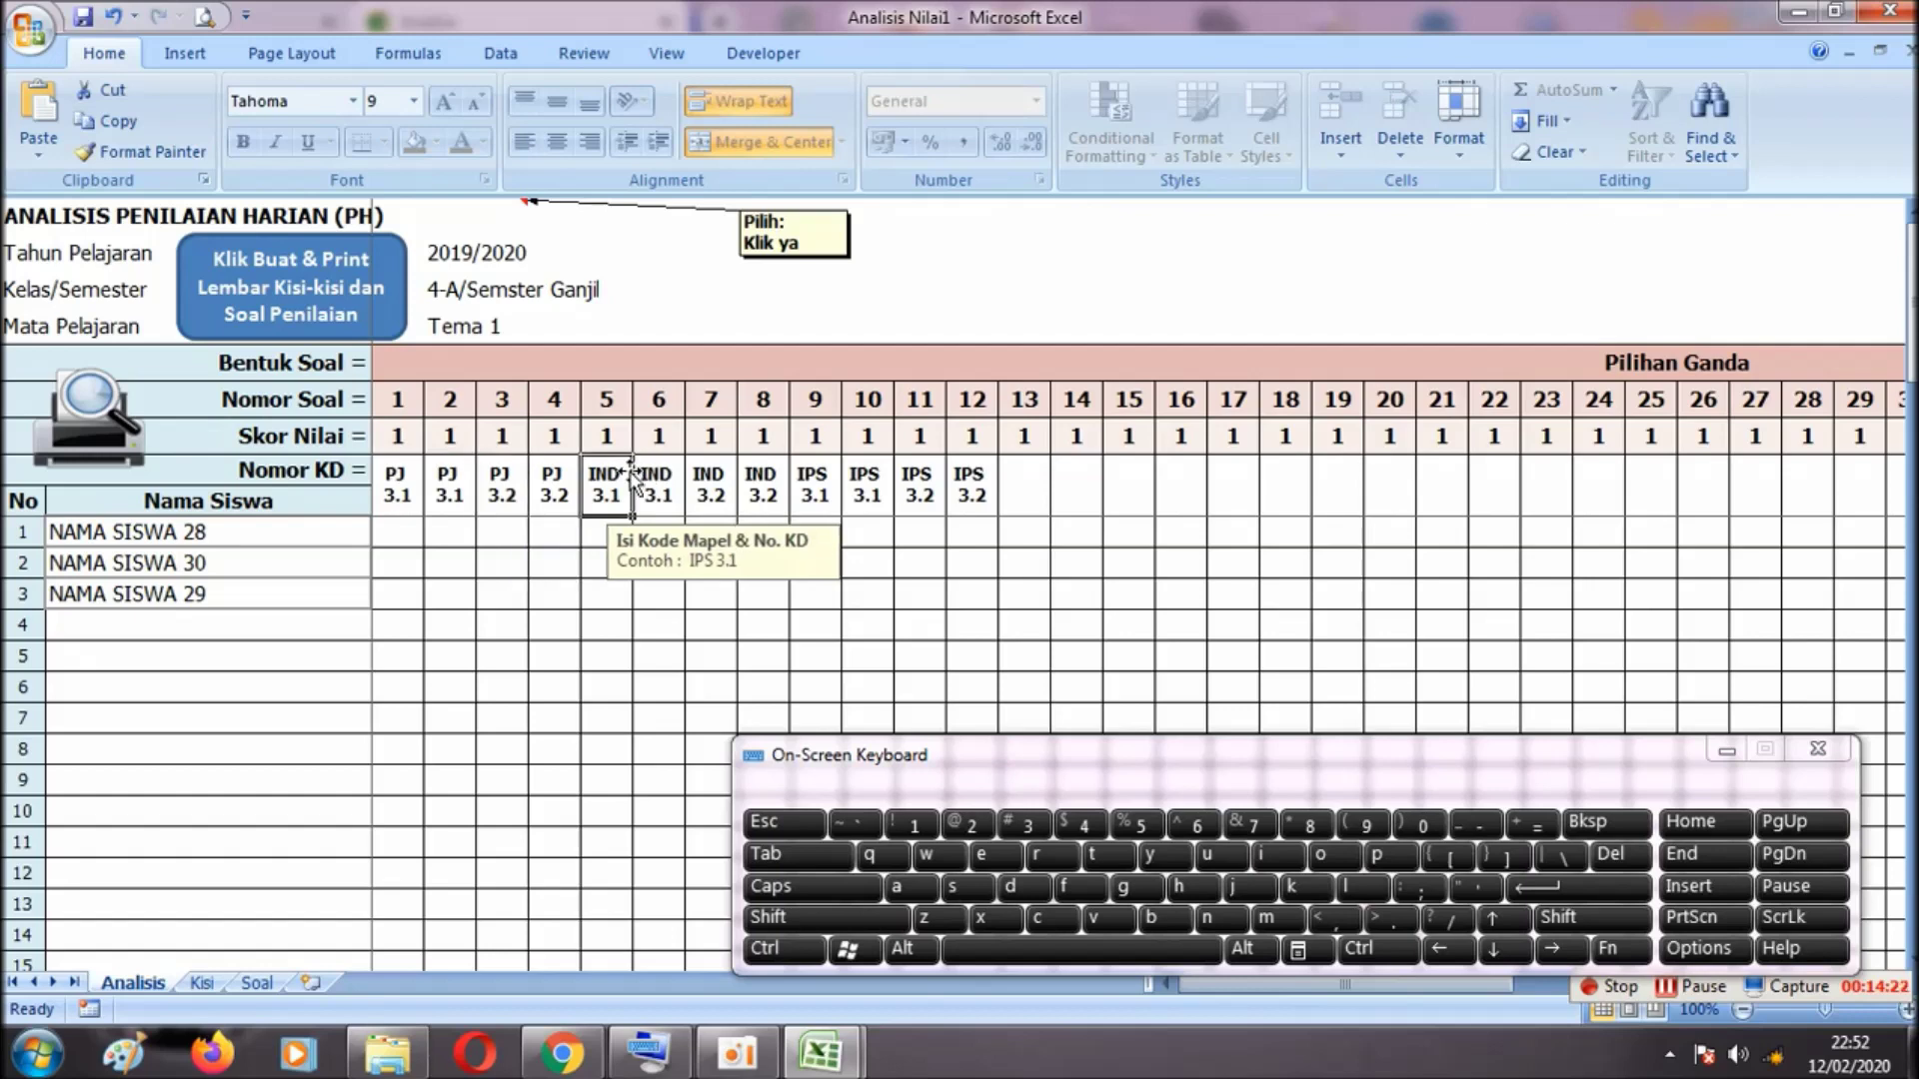
pyautogui.press('Right')
pyautogui.press('Right')
pyautogui.press('Right')
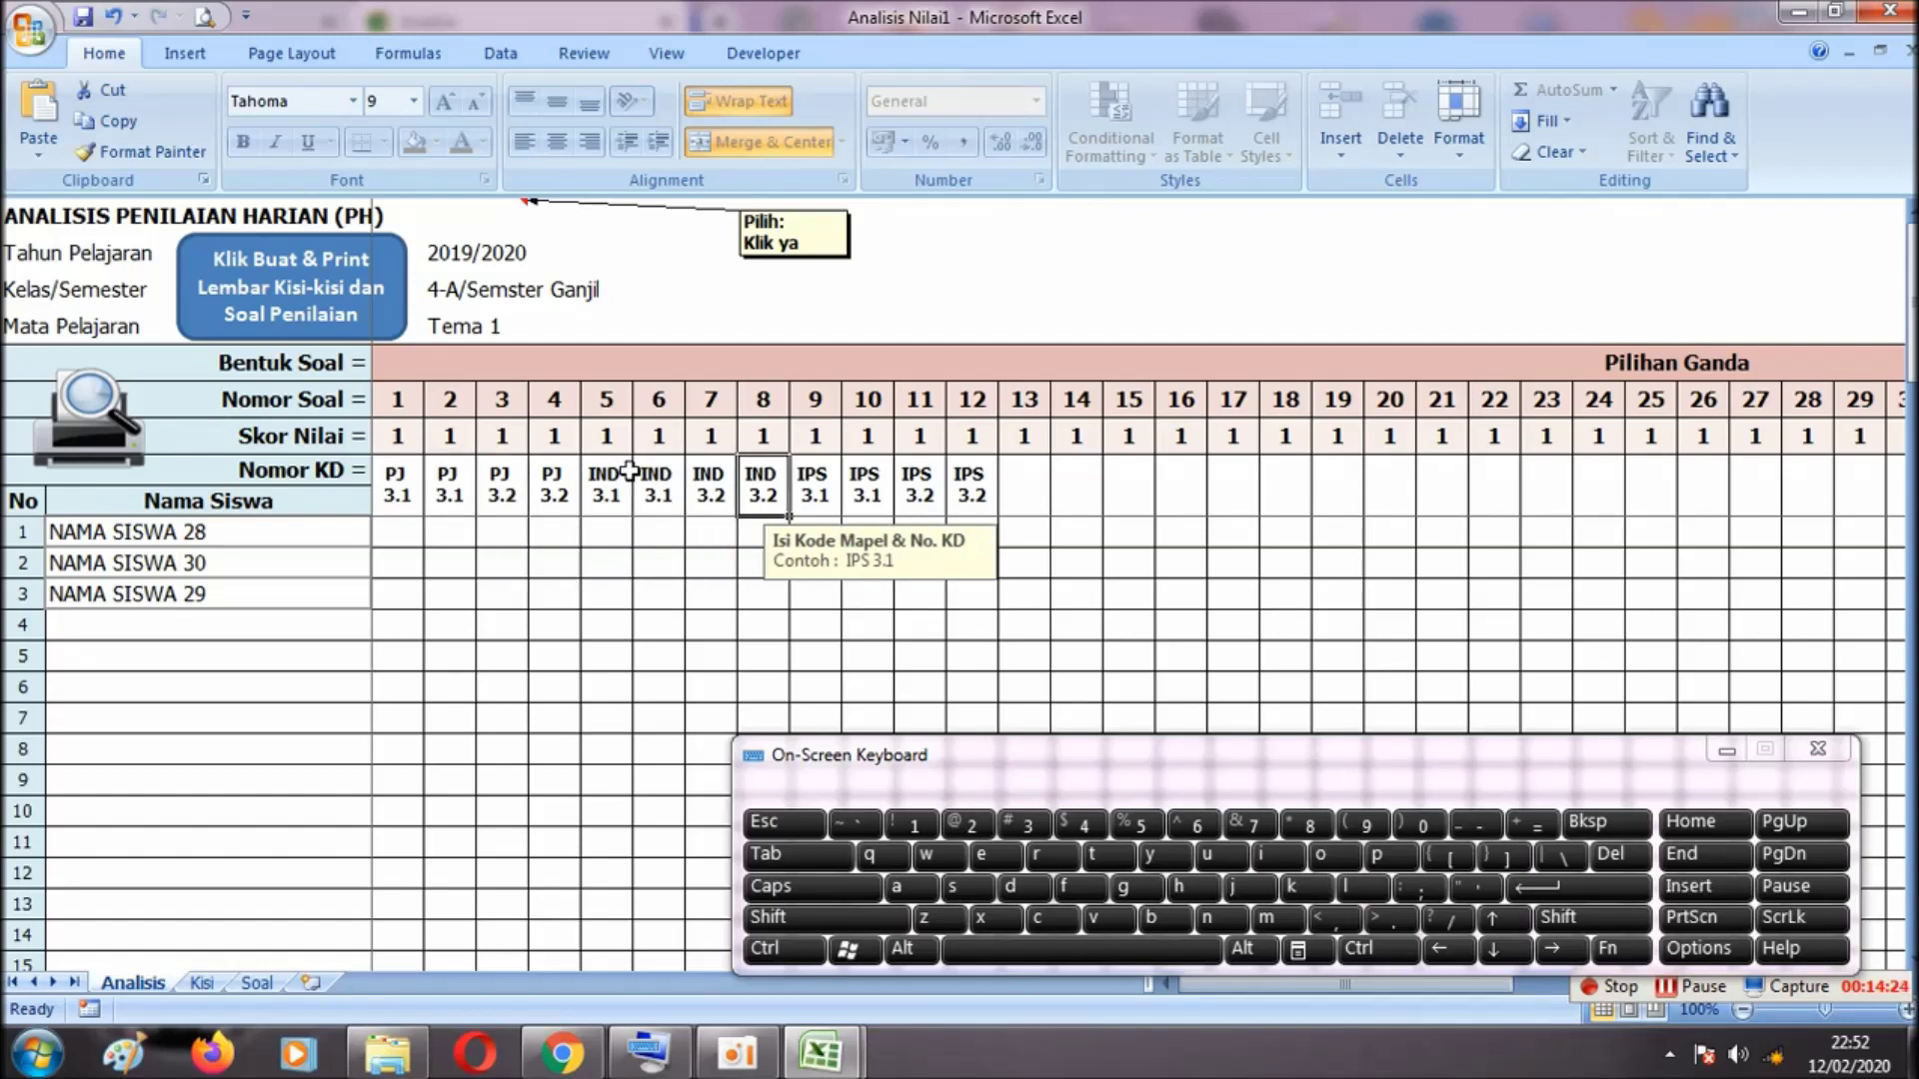
pyautogui.press('Right')
pyautogui.press('Right')
pyautogui.press('Right')
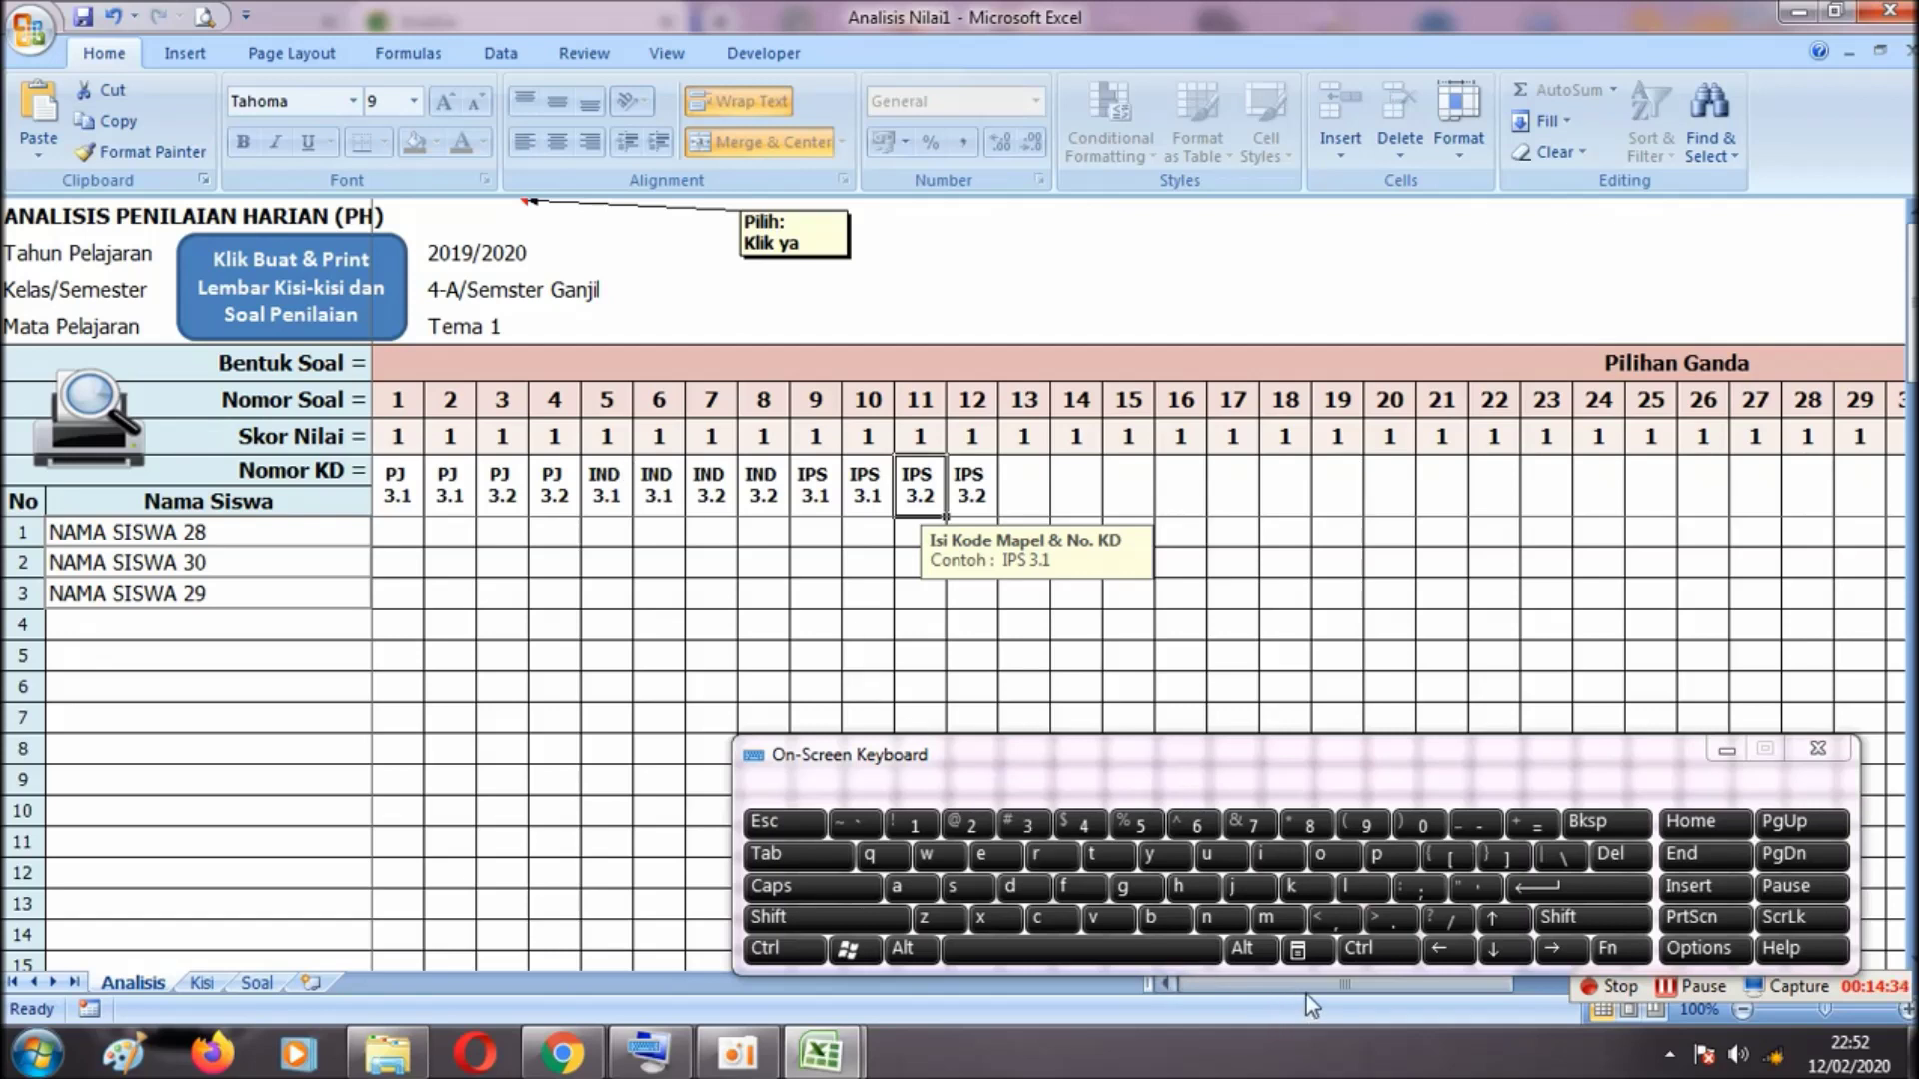
# Copy the Nomor KD codes of Pilihan Ganda questions 1 to 12 and paste them as values into Uraian questions 1 to 12
pyautogui.moveTo(1306, 987); pyautogui.dragTo(1288, 988)
pyautogui.moveTo(391, 489); pyautogui.dragTo(967, 487)
pyautogui.click(1039, 918)
pyautogui.moveTo(1321, 990); pyautogui.dragTo(1496, 992)
pyautogui.moveTo(1544, 992); pyautogui.dragTo(1552, 992)
pyautogui.click(822, 496)
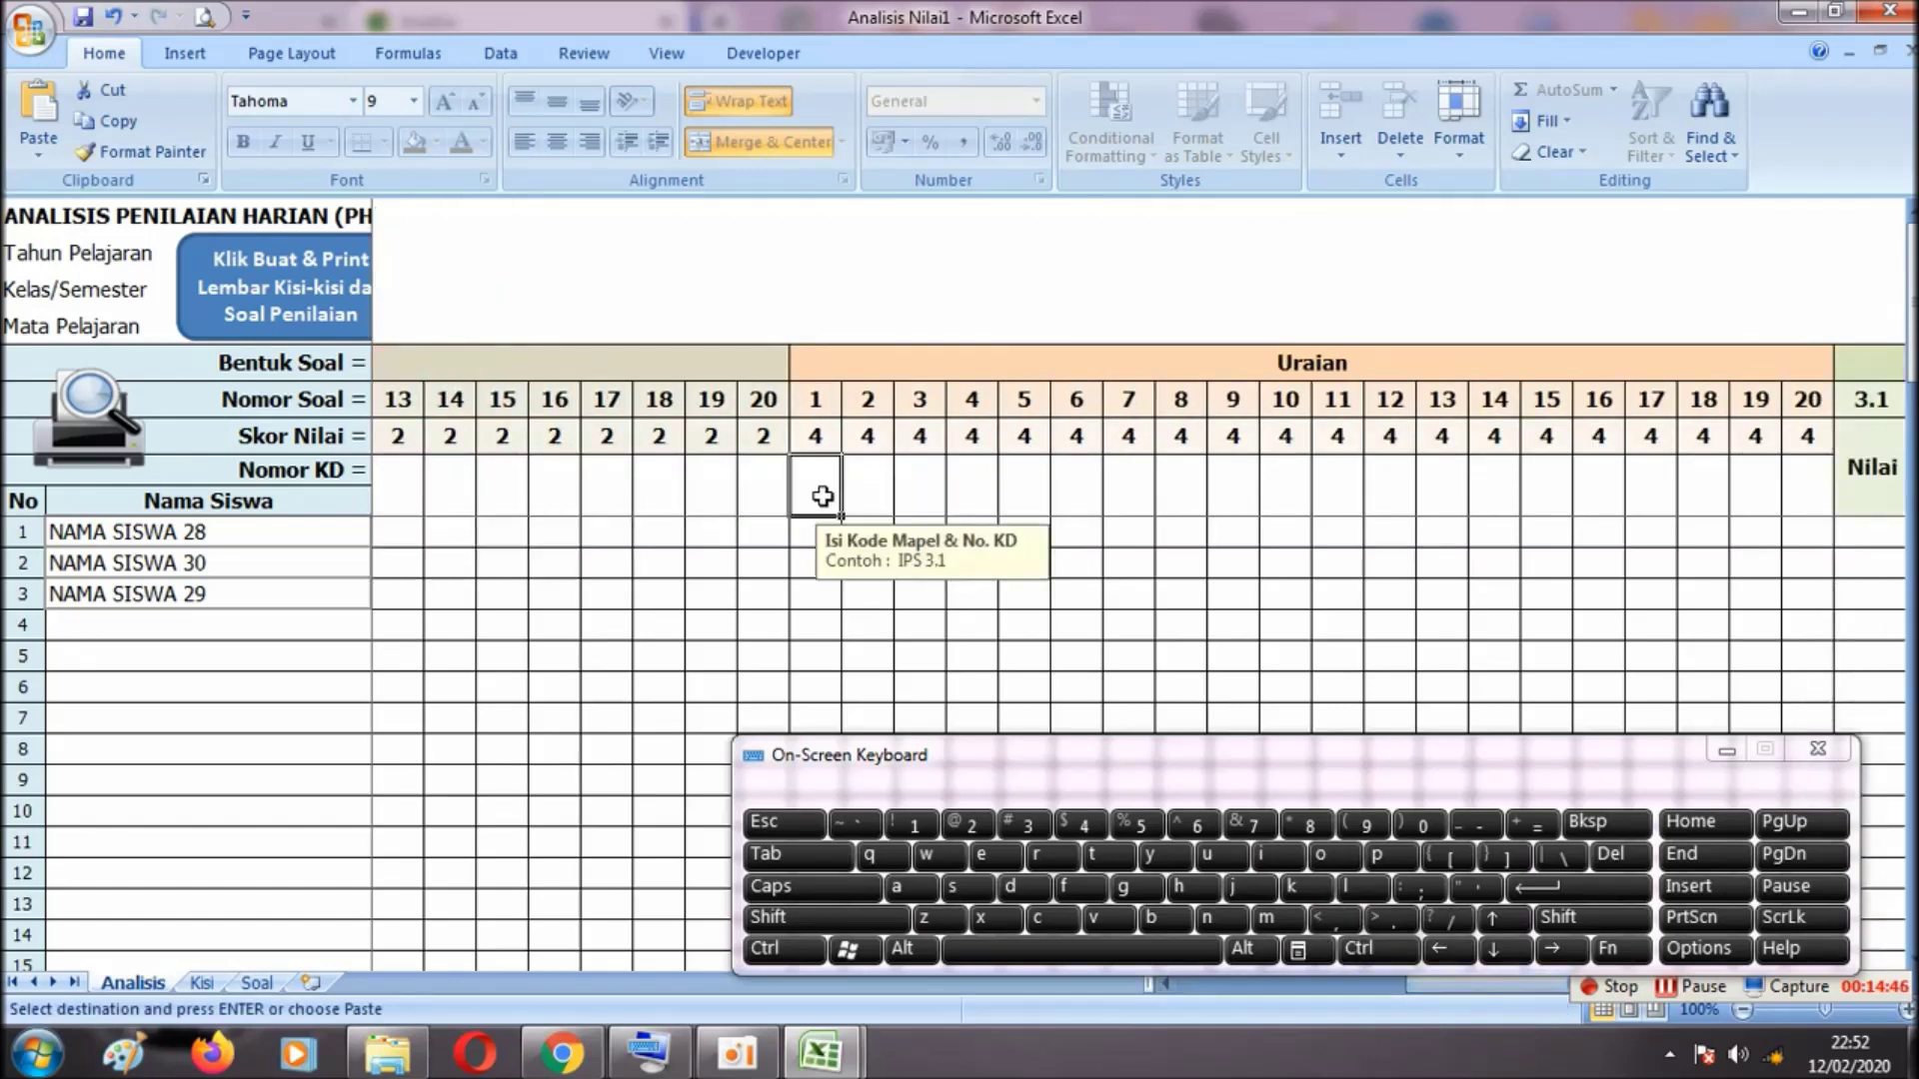
pyautogui.click(38, 150)
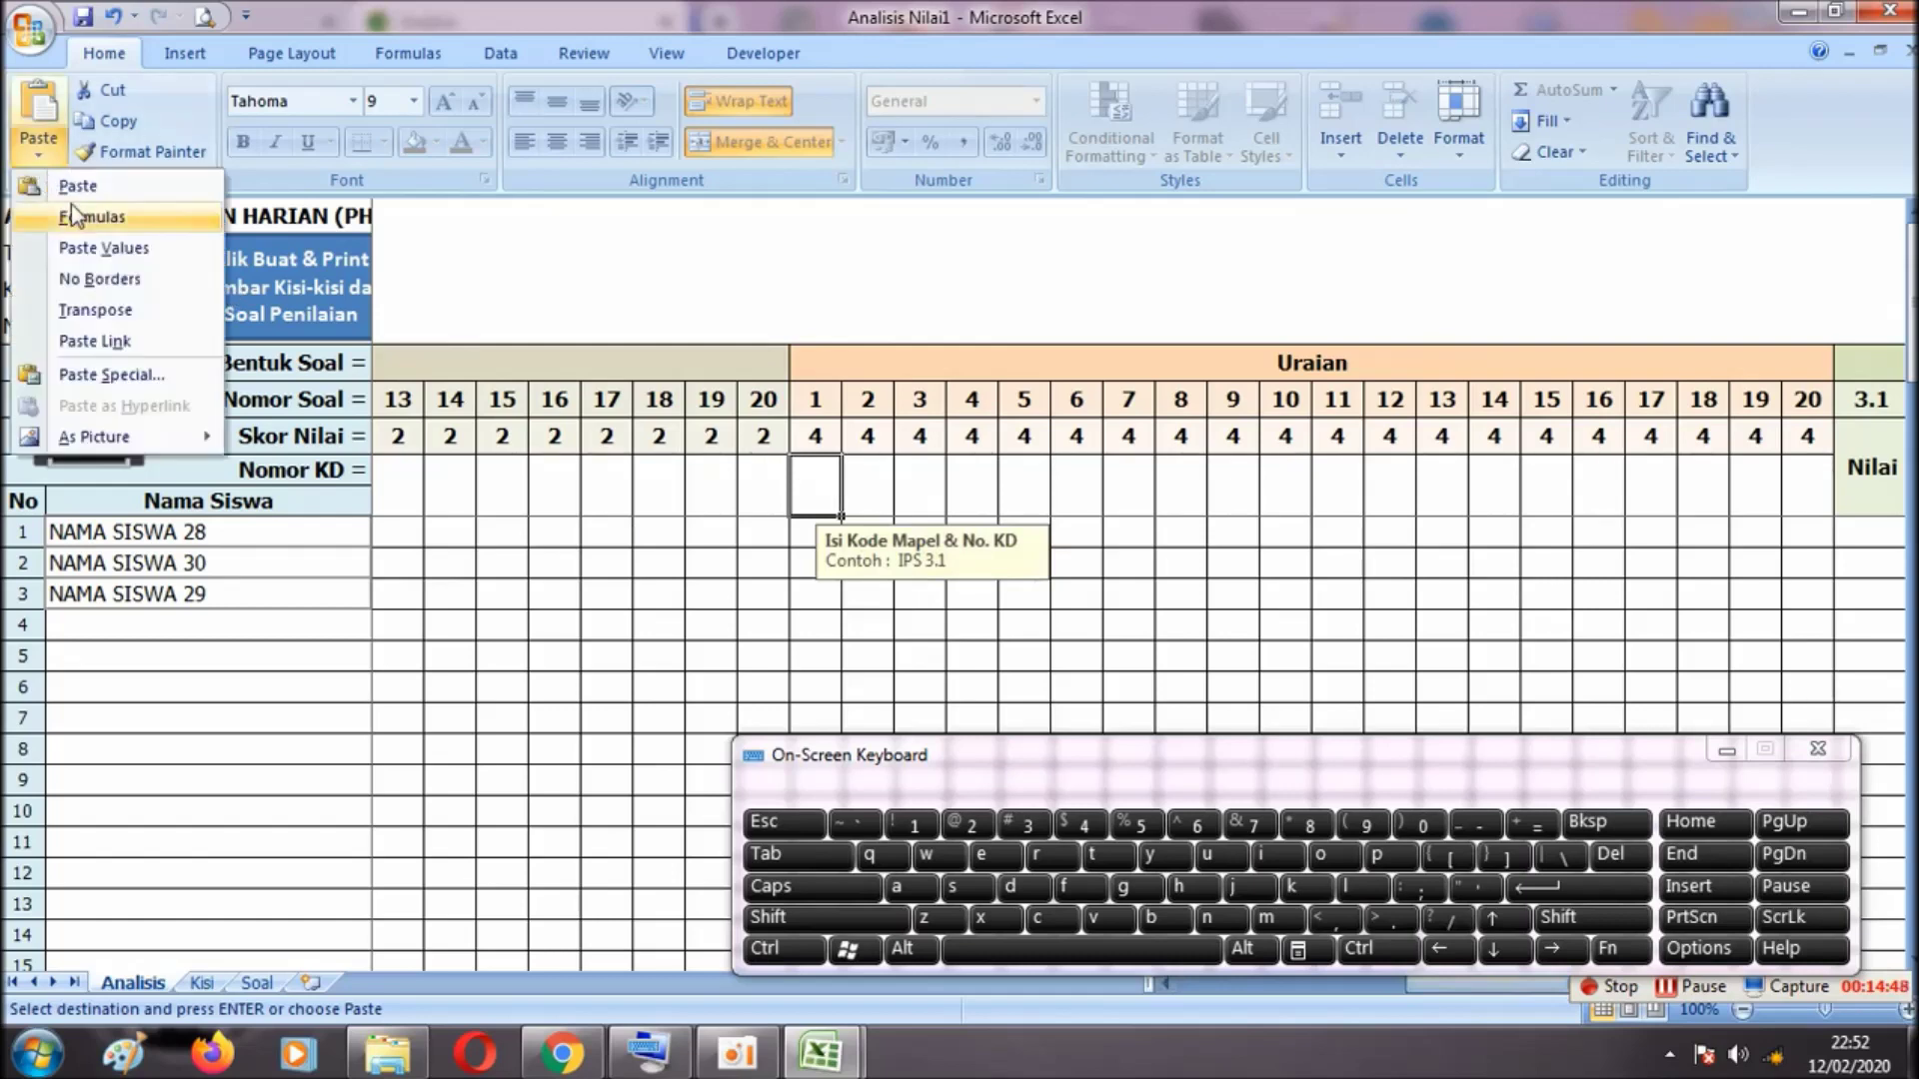
pyautogui.click(117, 258)
pyautogui.click(1389, 496)
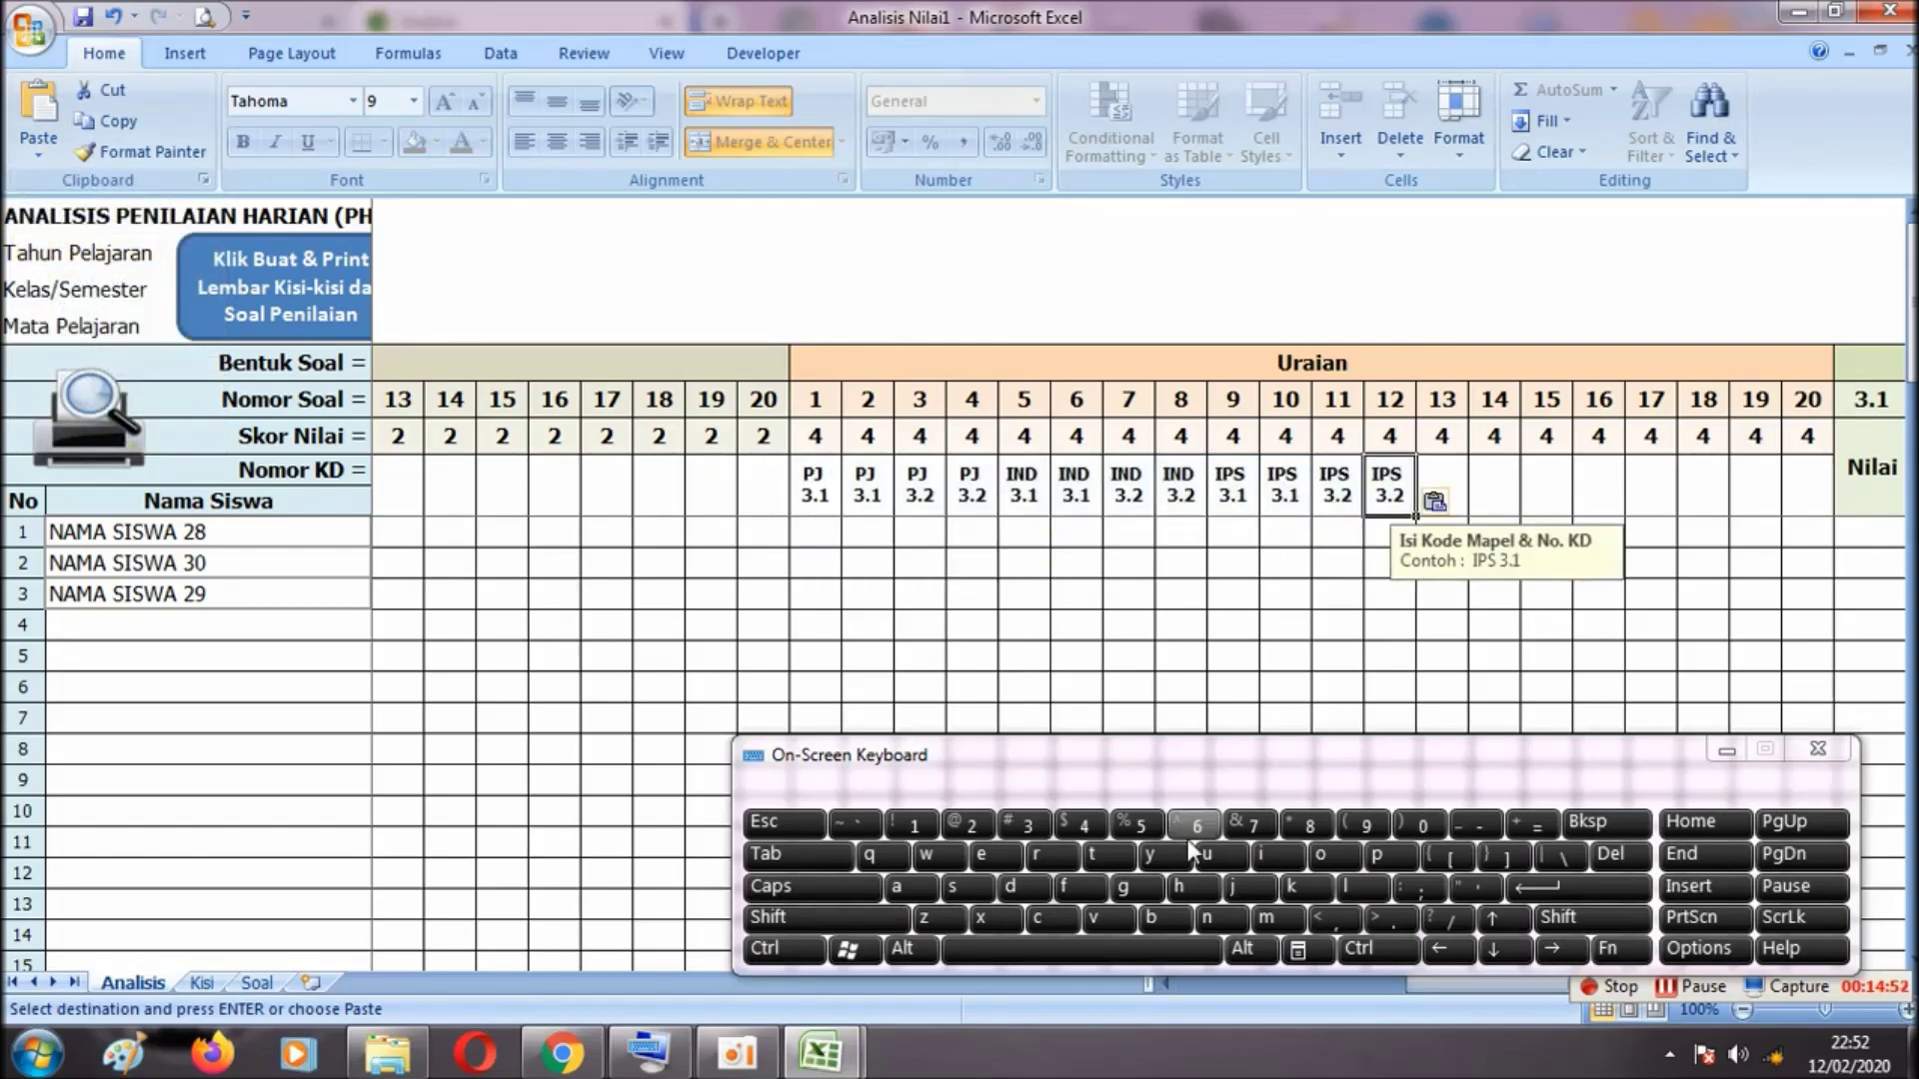
# Hide the unused columns from Pilihan Ganda question 13 through Isian question 20
pyautogui.moveTo(1432, 987); pyautogui.dragTo(1176, 948)
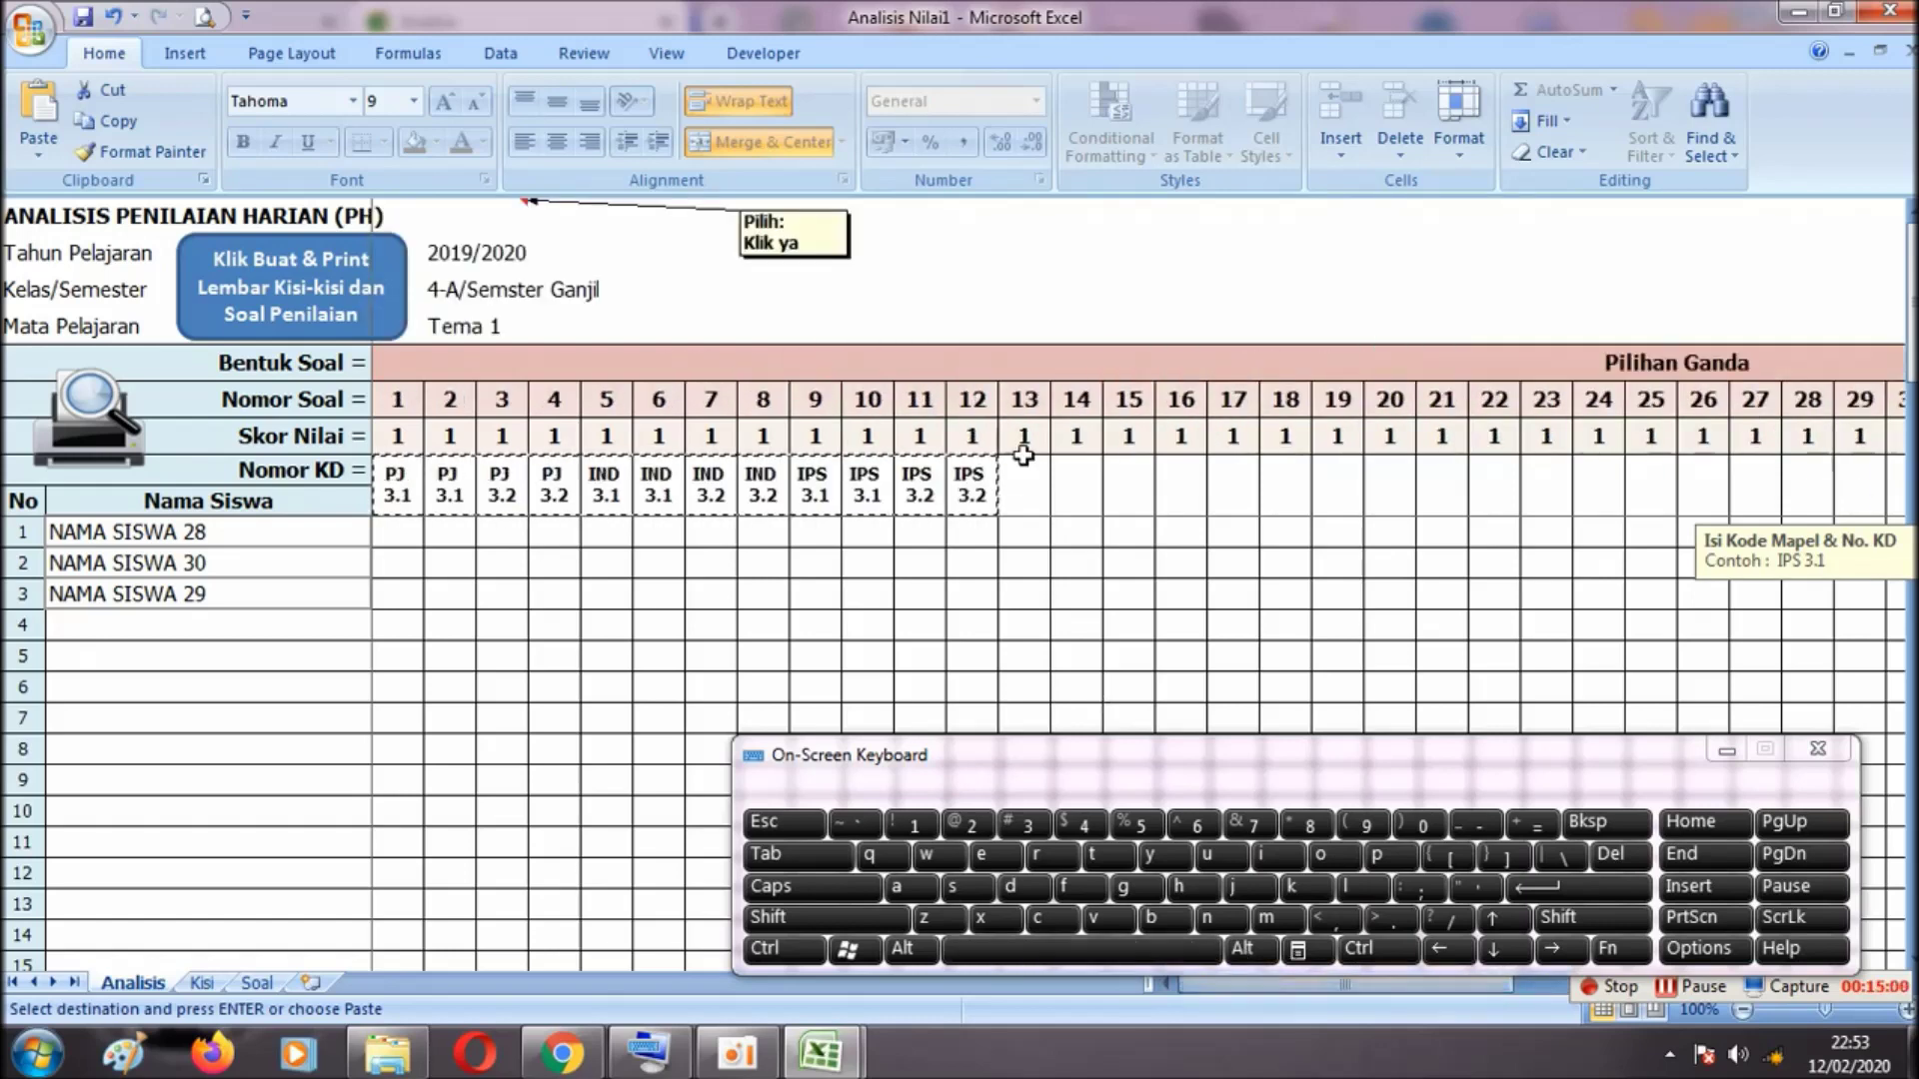
pyautogui.moveTo(1031, 480); pyautogui.dragTo(1400, 492)
pyautogui.click(1467, 150)
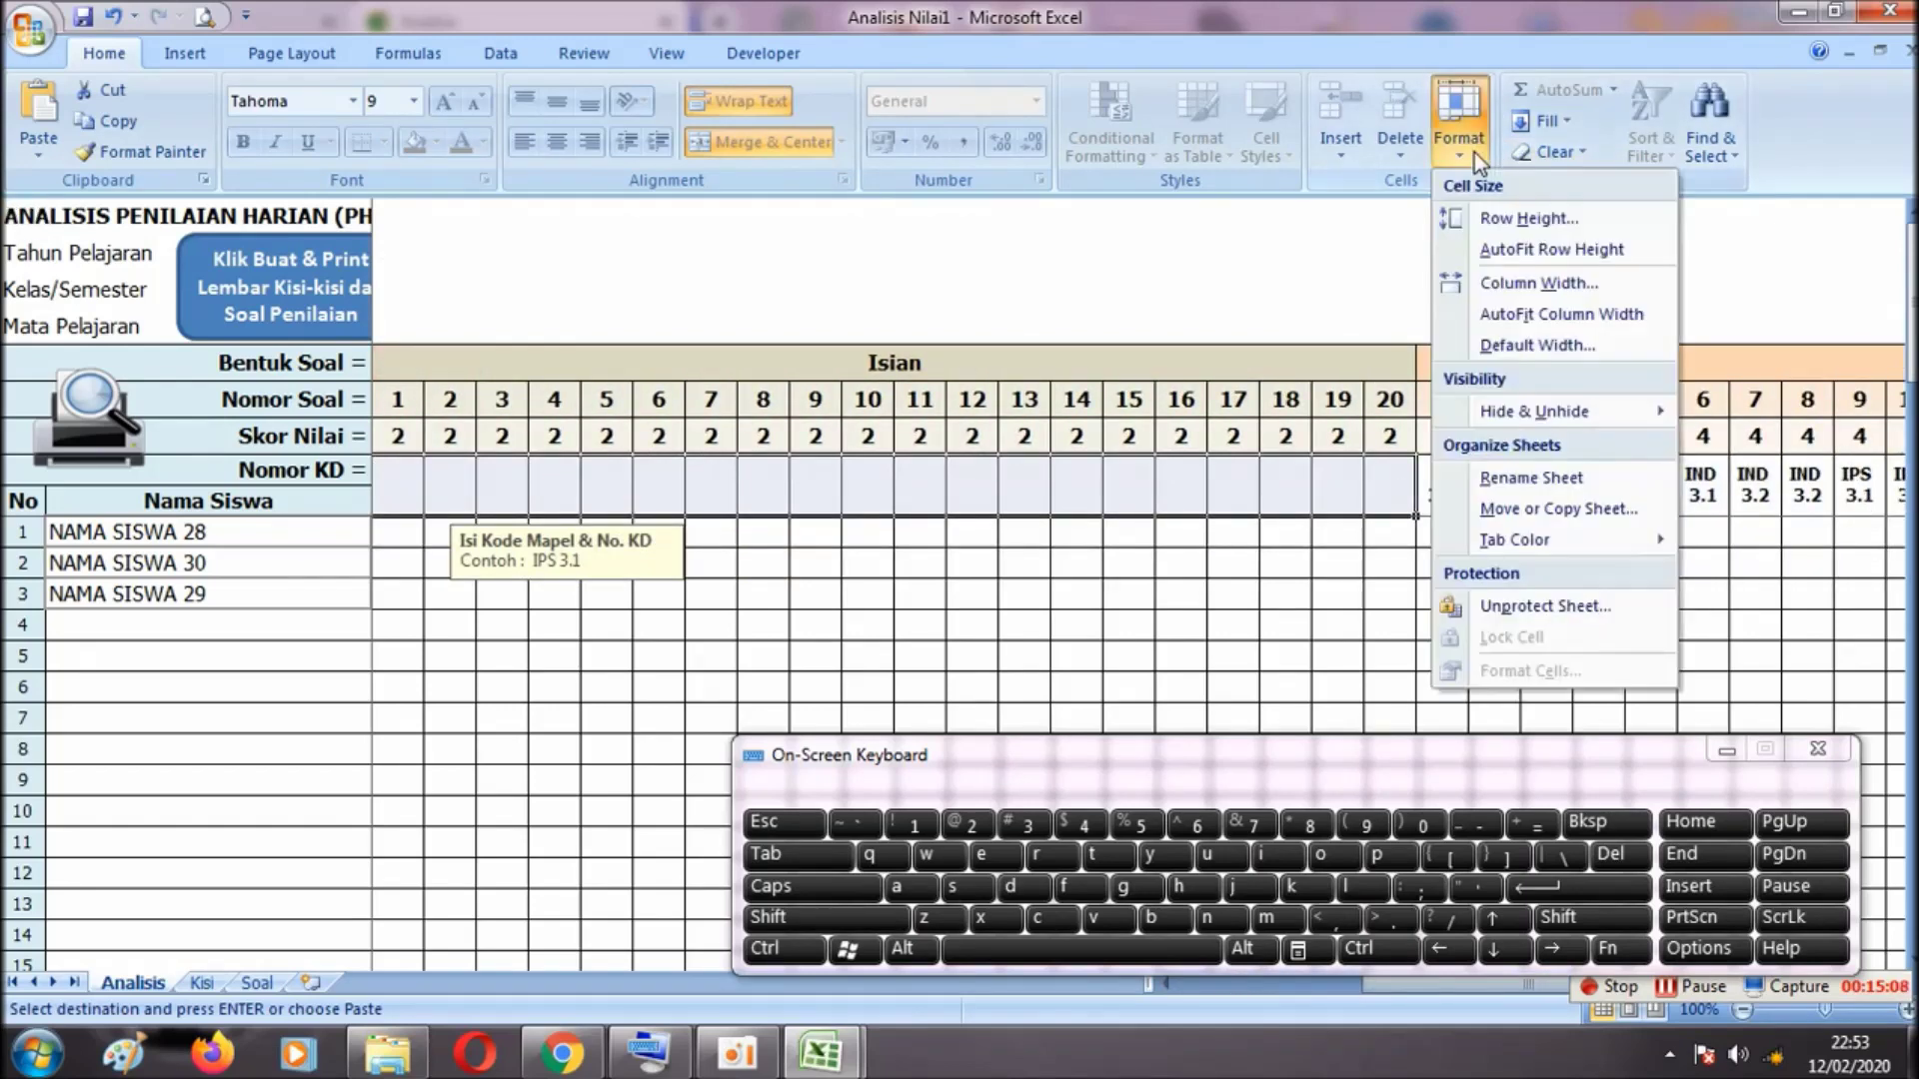
pyautogui.moveTo(1555, 416)
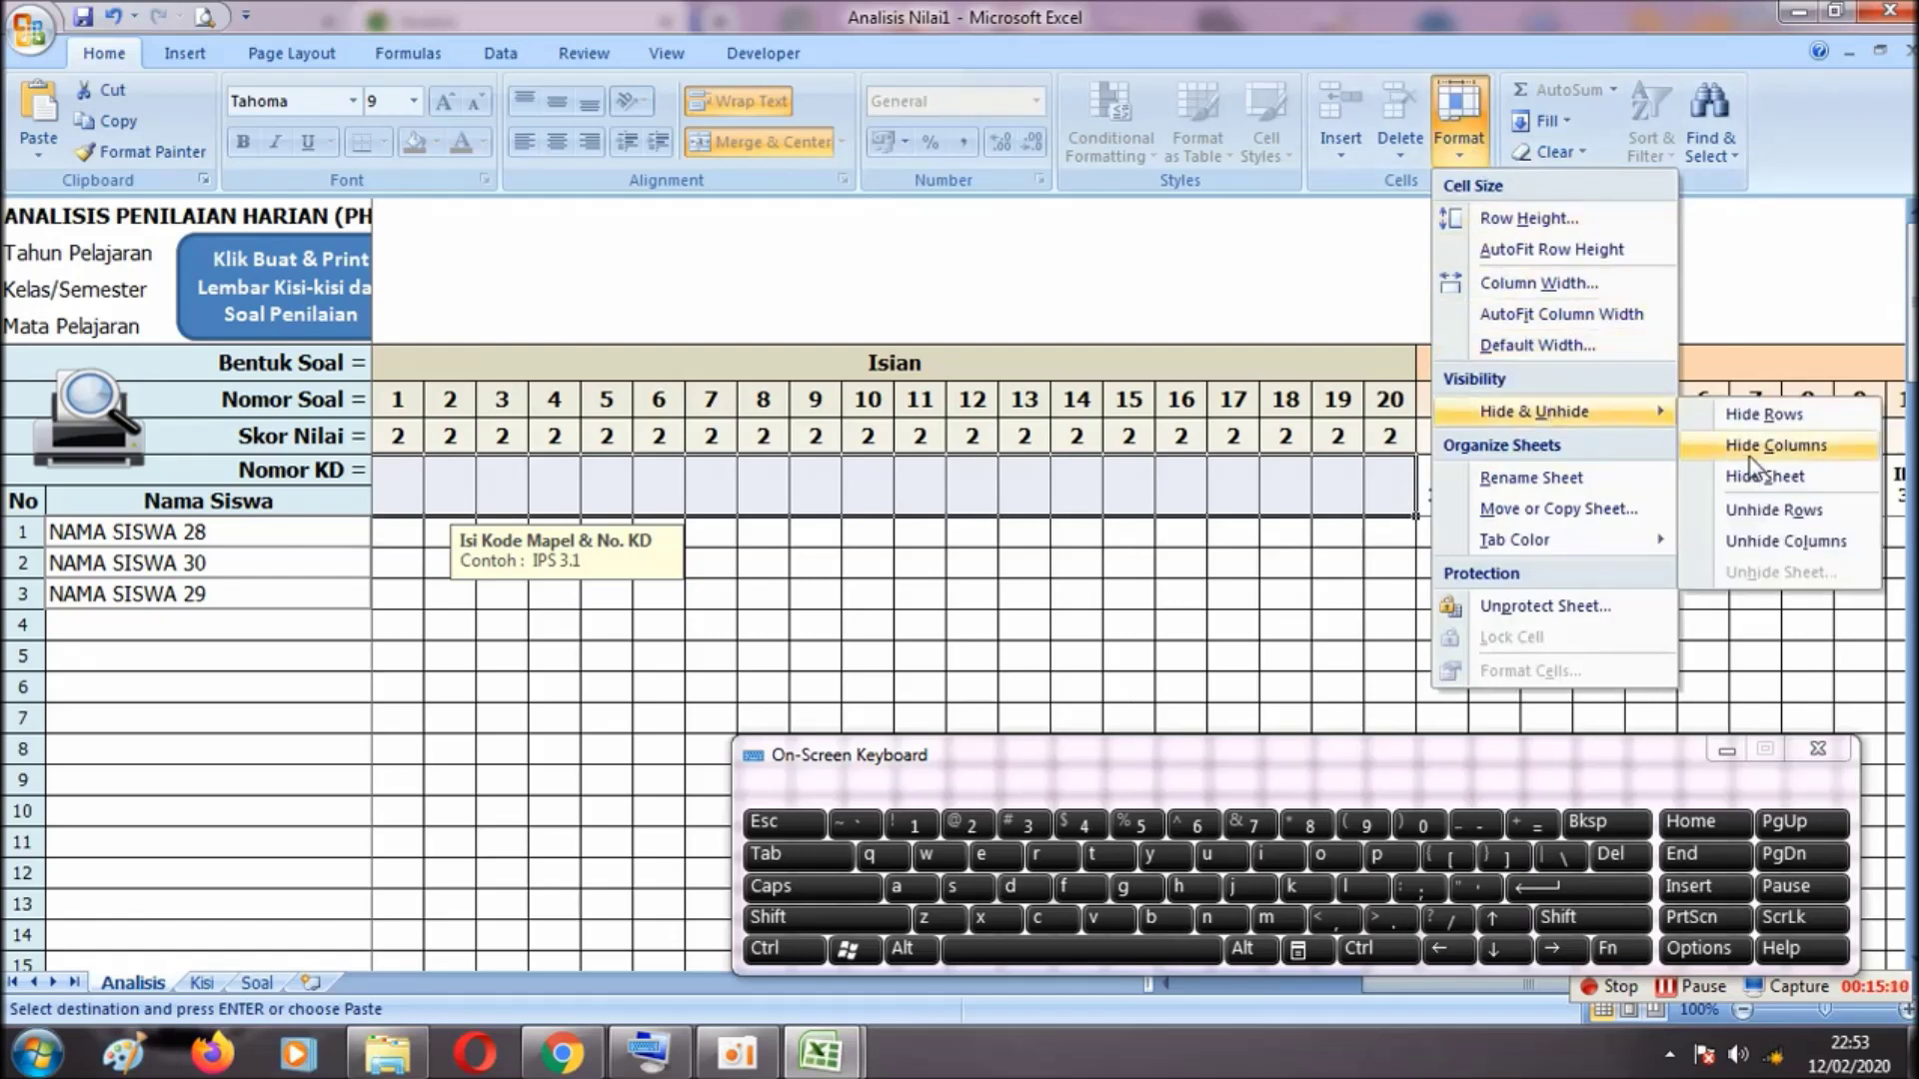
pyautogui.click(1776, 445)
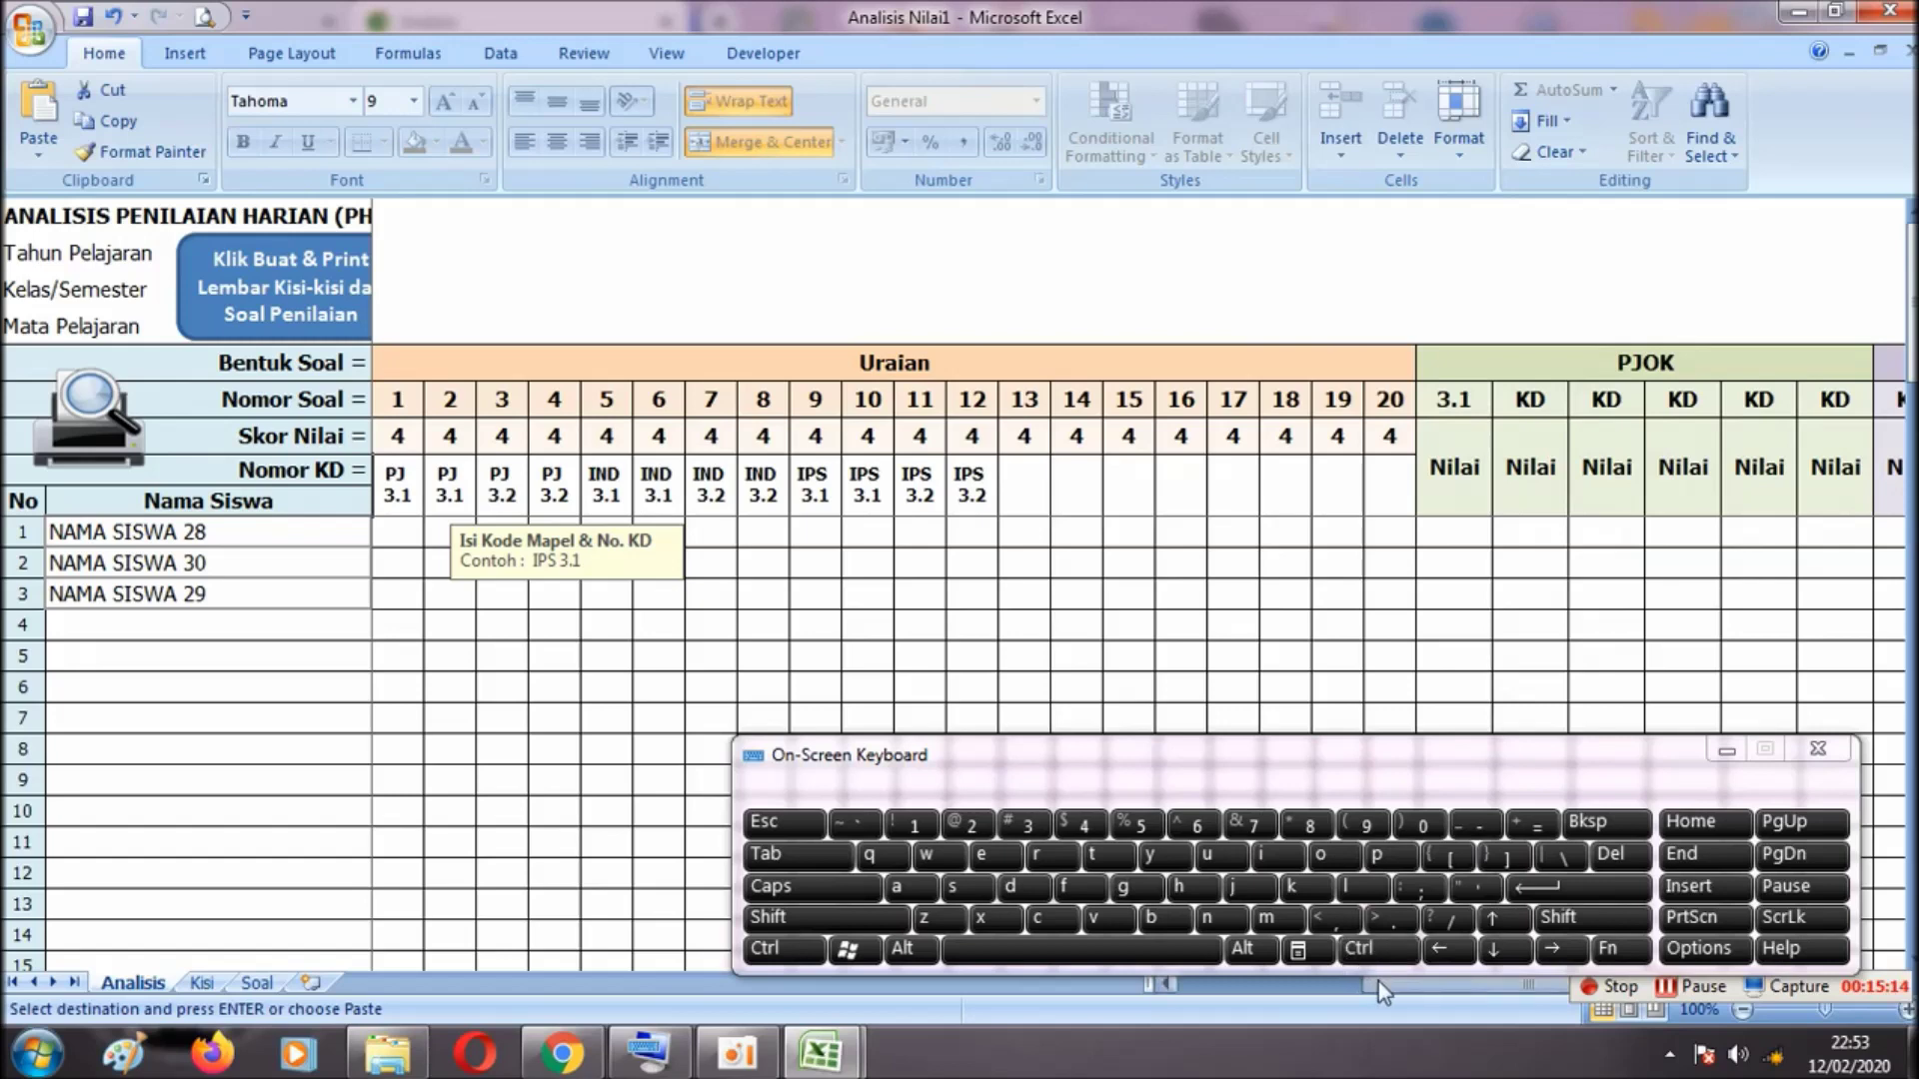
# Hide the unused Uraian columns for questions 13 to 20
pyautogui.moveTo(1262, 994); pyautogui.dragTo(1109, 644)
pyautogui.moveTo(1021, 486); pyautogui.dragTo(1376, 484)
pyautogui.click(1462, 139)
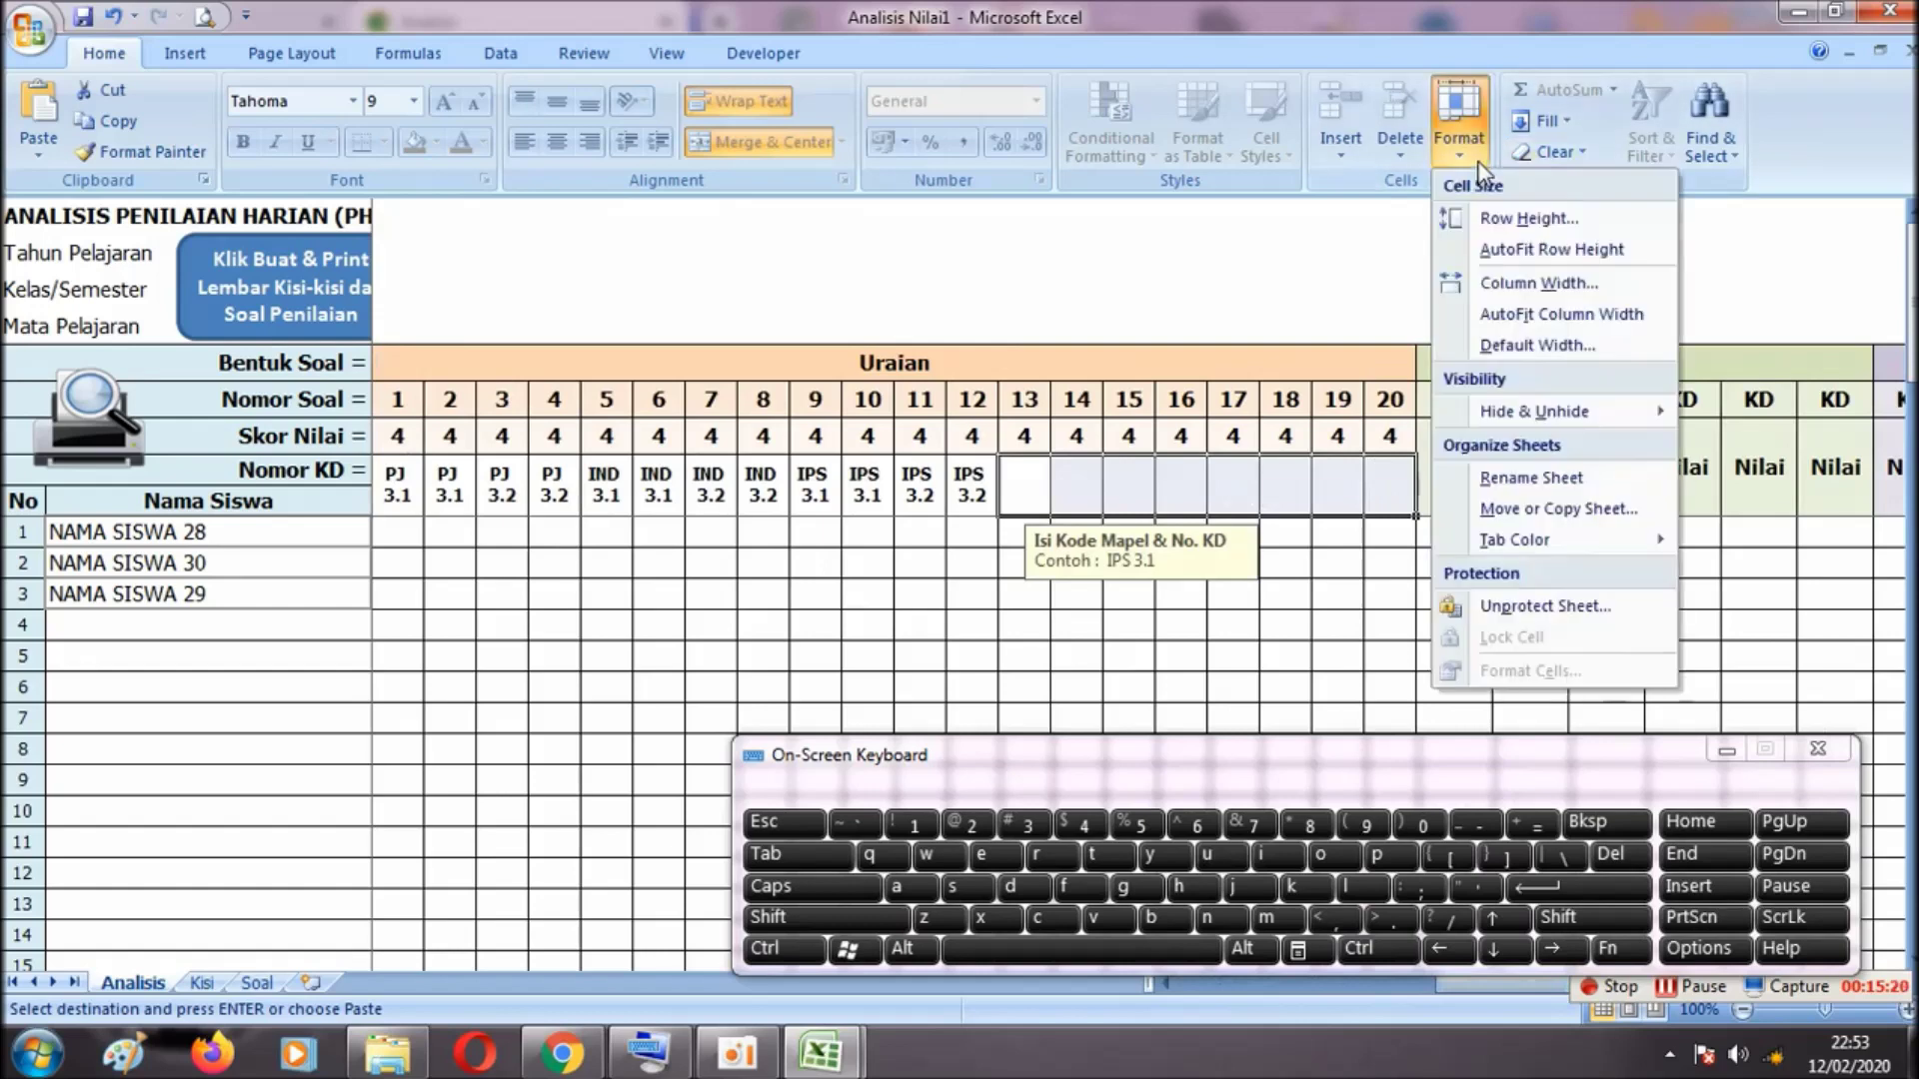
pyautogui.moveTo(1556, 413)
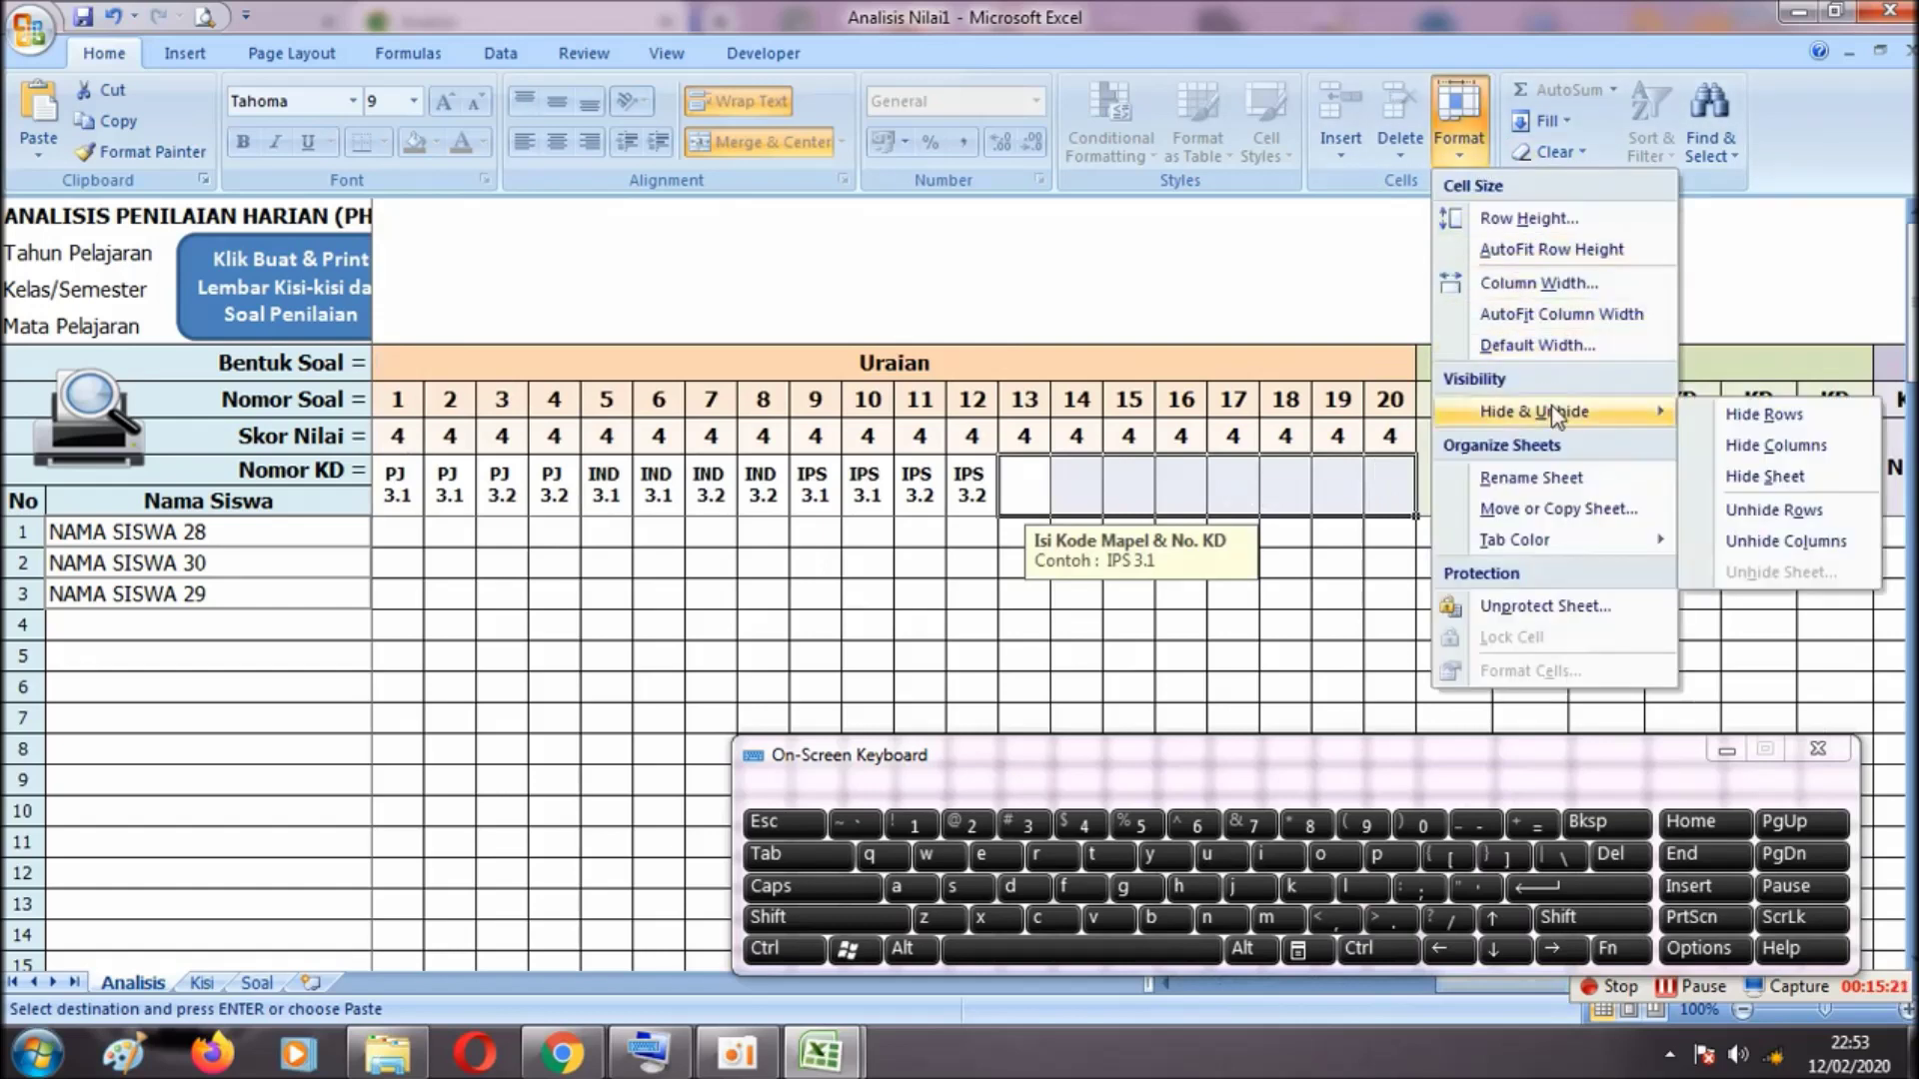
pyautogui.click(1751, 446)
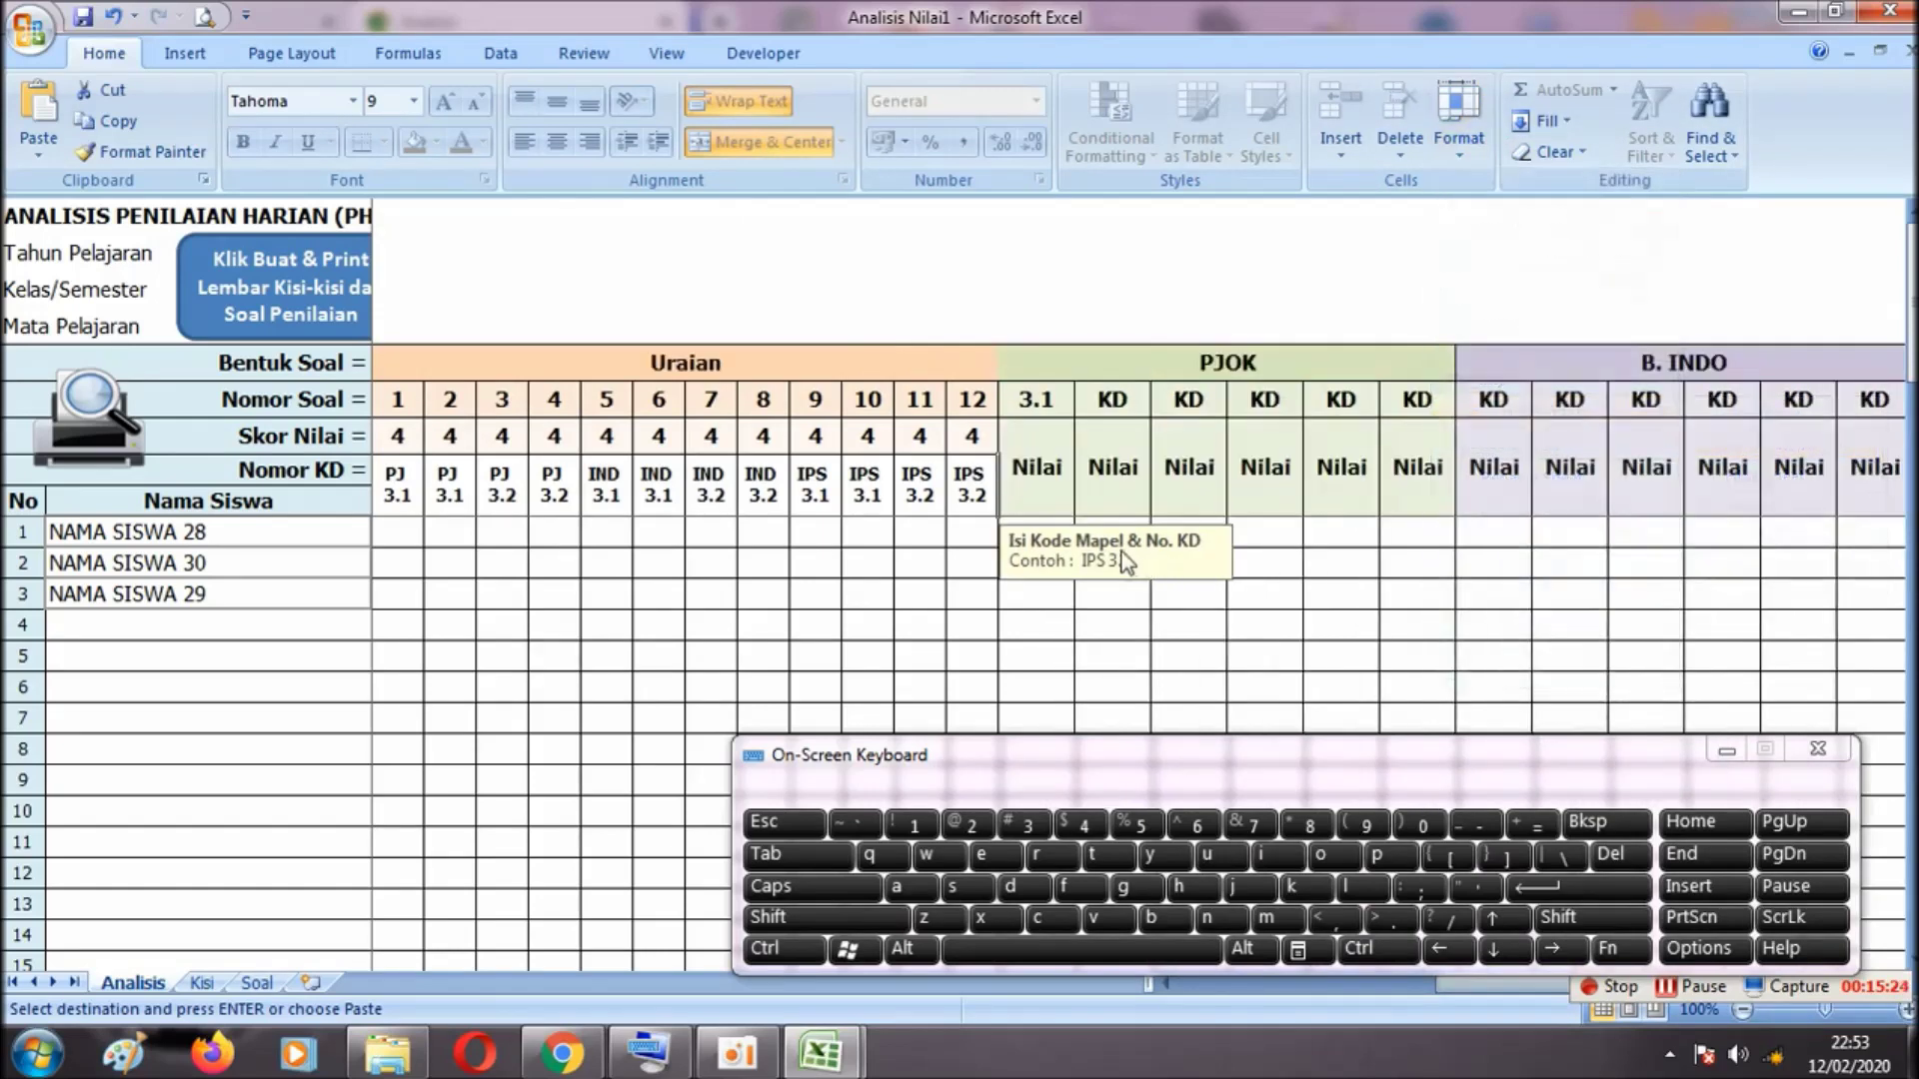
# Copy the PJ 3.1 code from Pilihan Ganda question 1 and paste it over the first KD heading under PJOK
pyautogui.moveTo(1419, 988); pyautogui.dragTo(1143, 995)
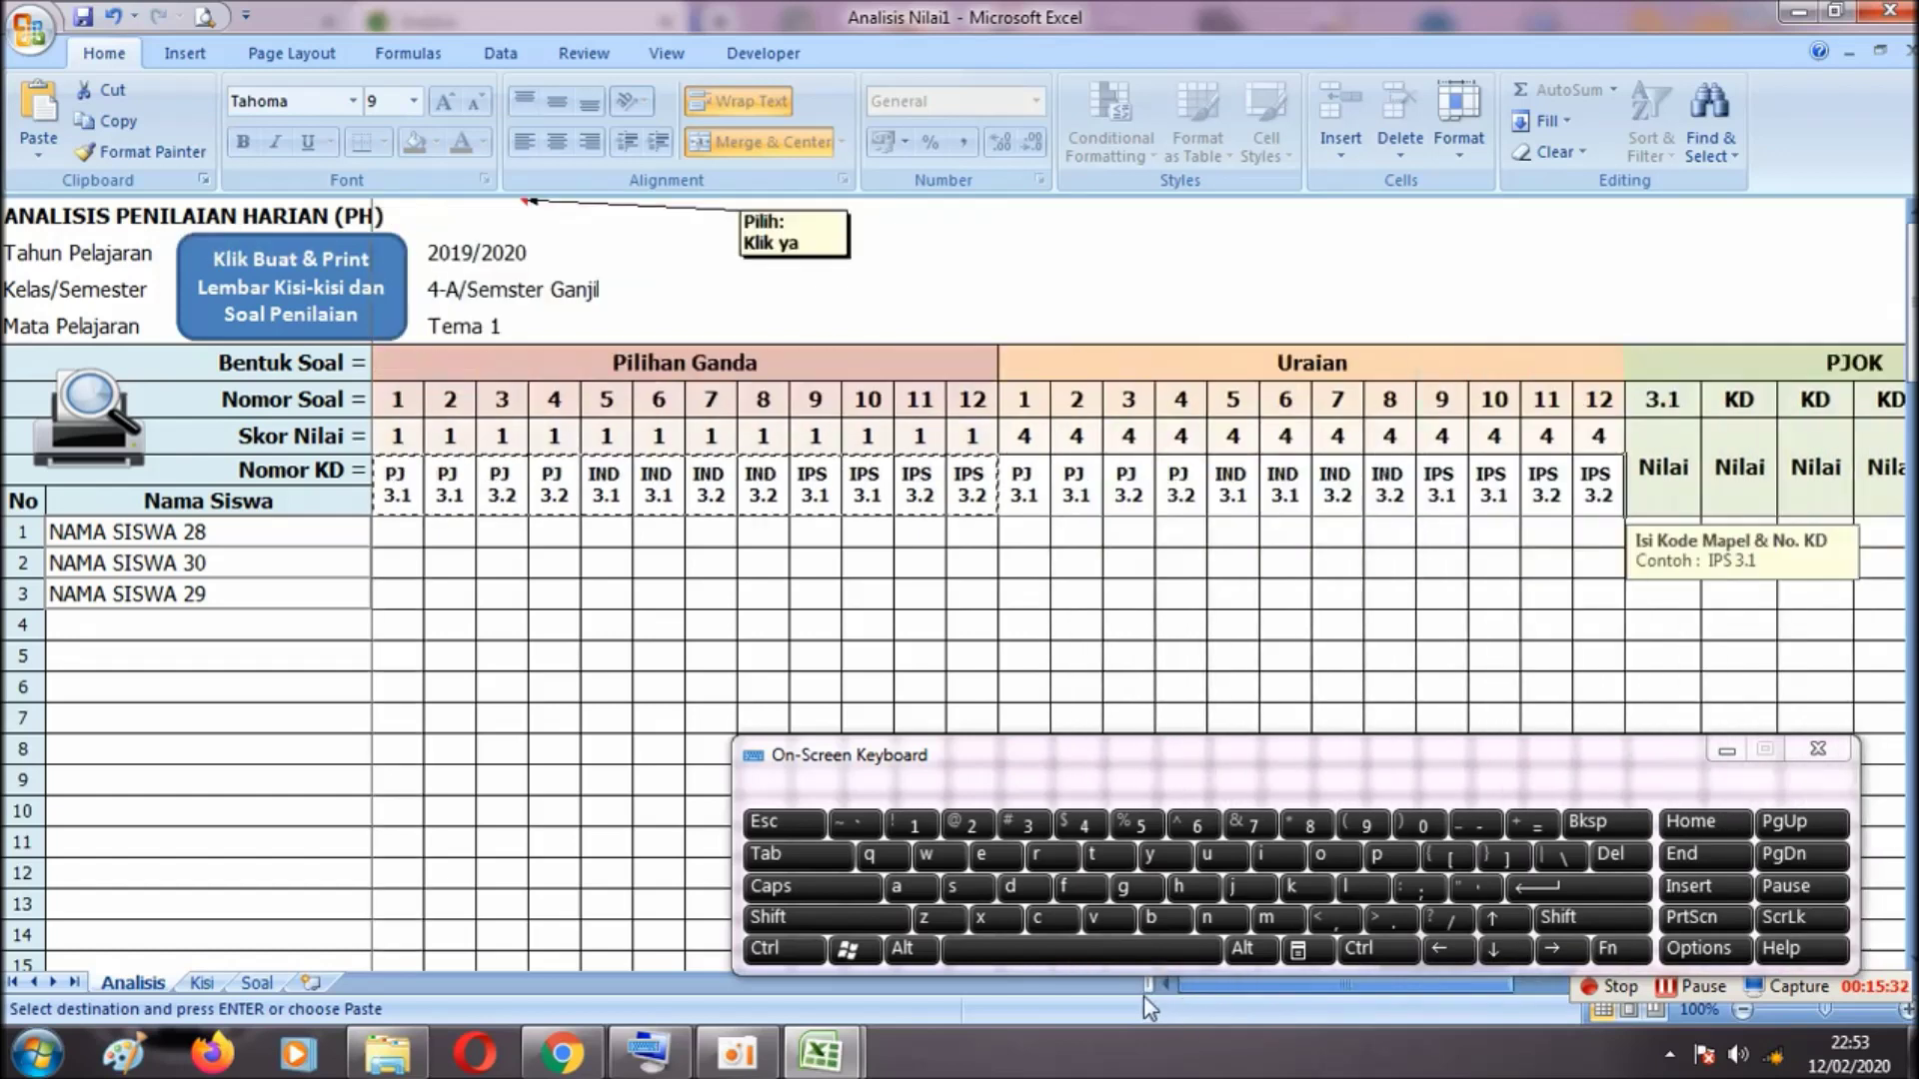
pyautogui.doubleClick(395, 504)
pyautogui.moveTo(388, 475); pyautogui.dragTo(416, 503)
pyautogui.hotkey('ctrl', 'c')
pyautogui.moveTo(1213, 999); pyautogui.dragTo(1384, 991)
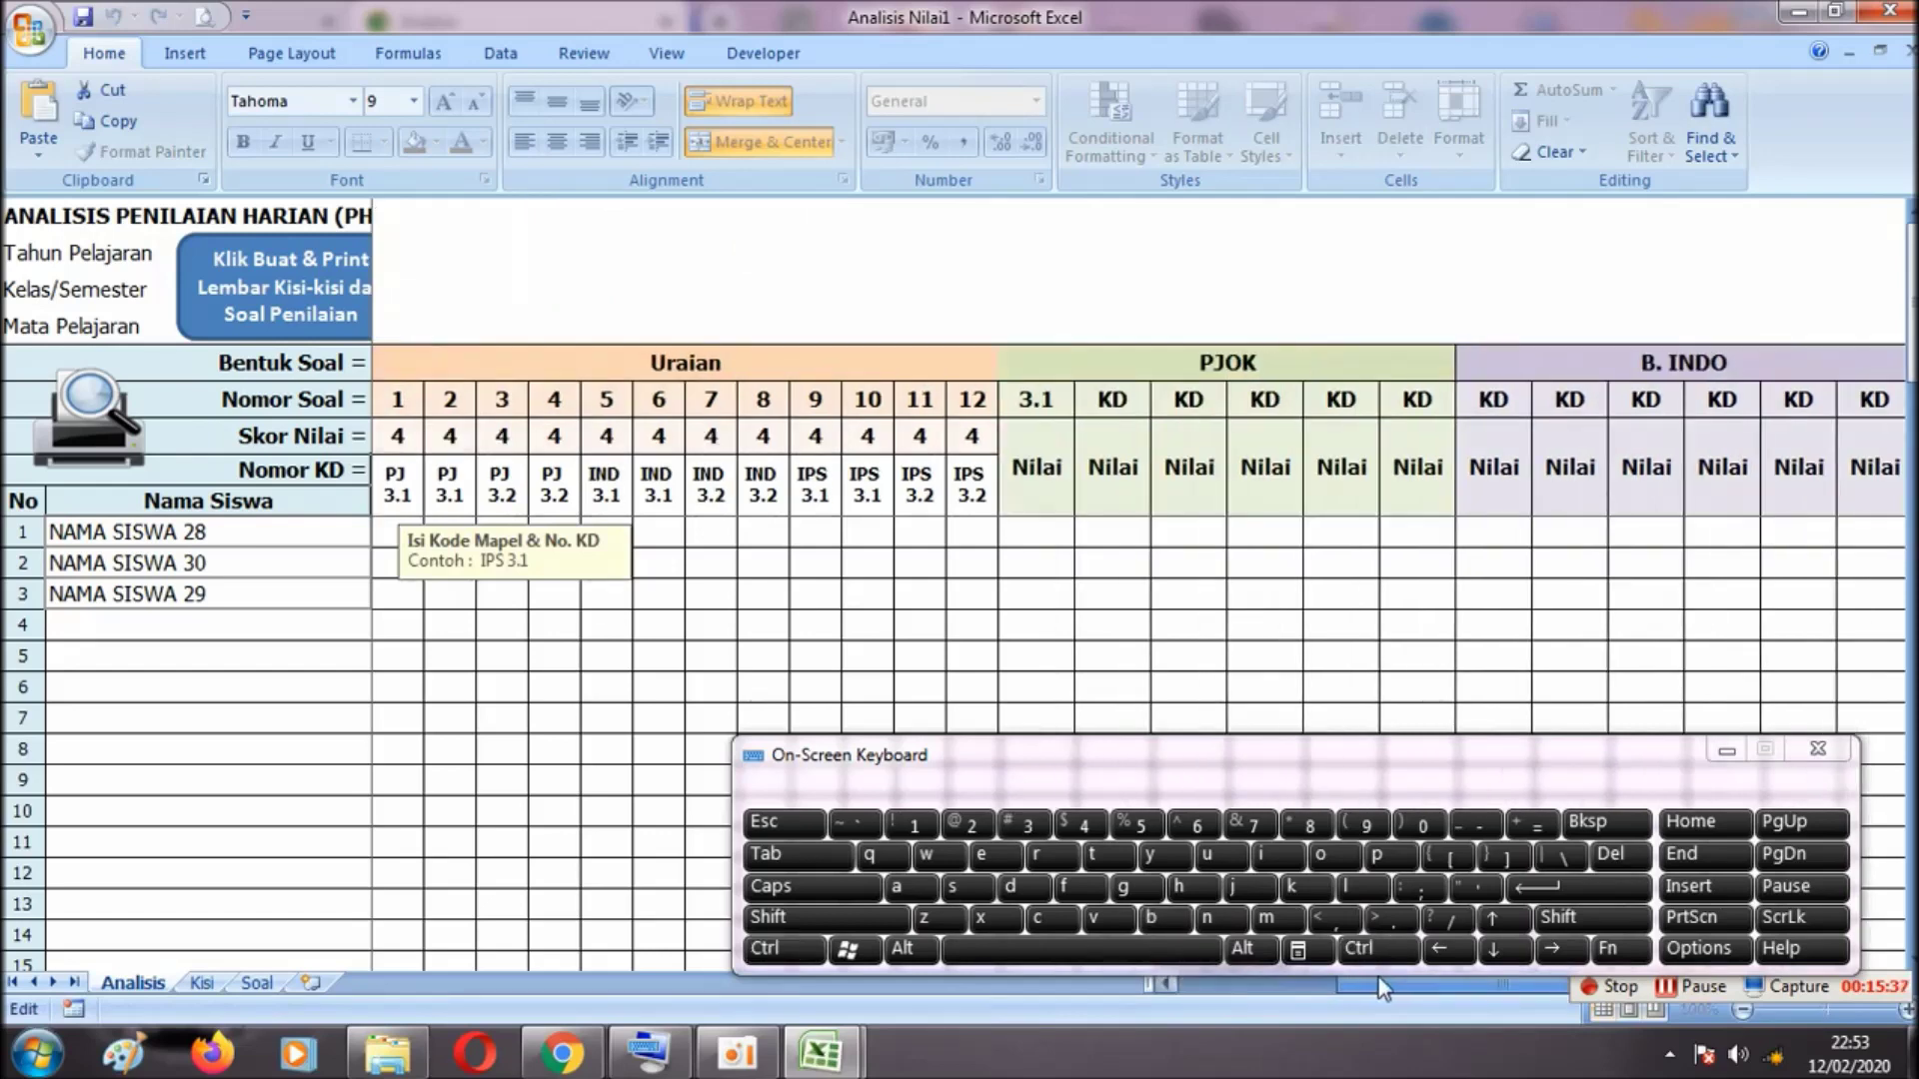
pyautogui.click(1185, 399)
pyautogui.click(1028, 401)
pyautogui.doubleClick(1029, 402)
pyautogui.moveTo(1037, 403); pyautogui.dragTo(1058, 402)
pyautogui.hotkey('ctrl', 'c')
pyautogui.hotkey('ctrl', 'v')
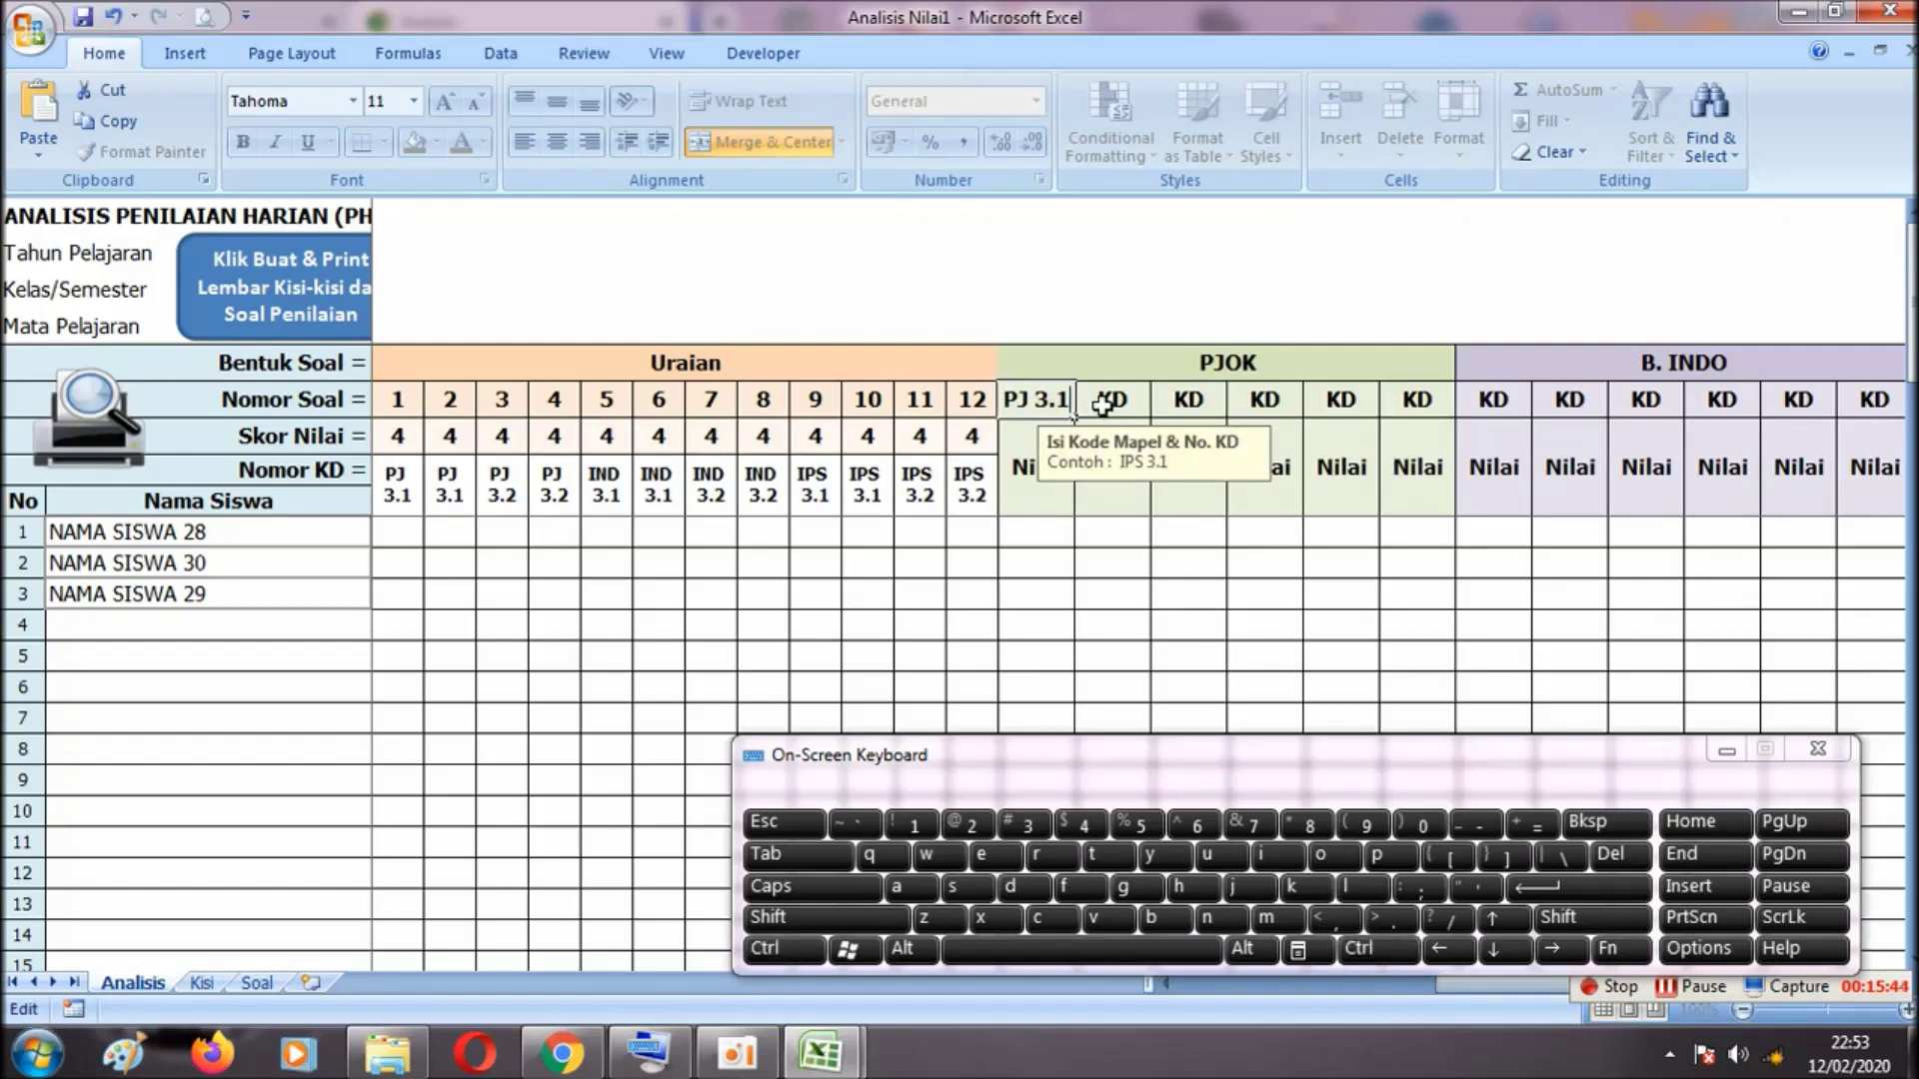
# Replace the second KD heading under PJOK with the code PJ 3.2
pyautogui.doubleClick(1100, 403)
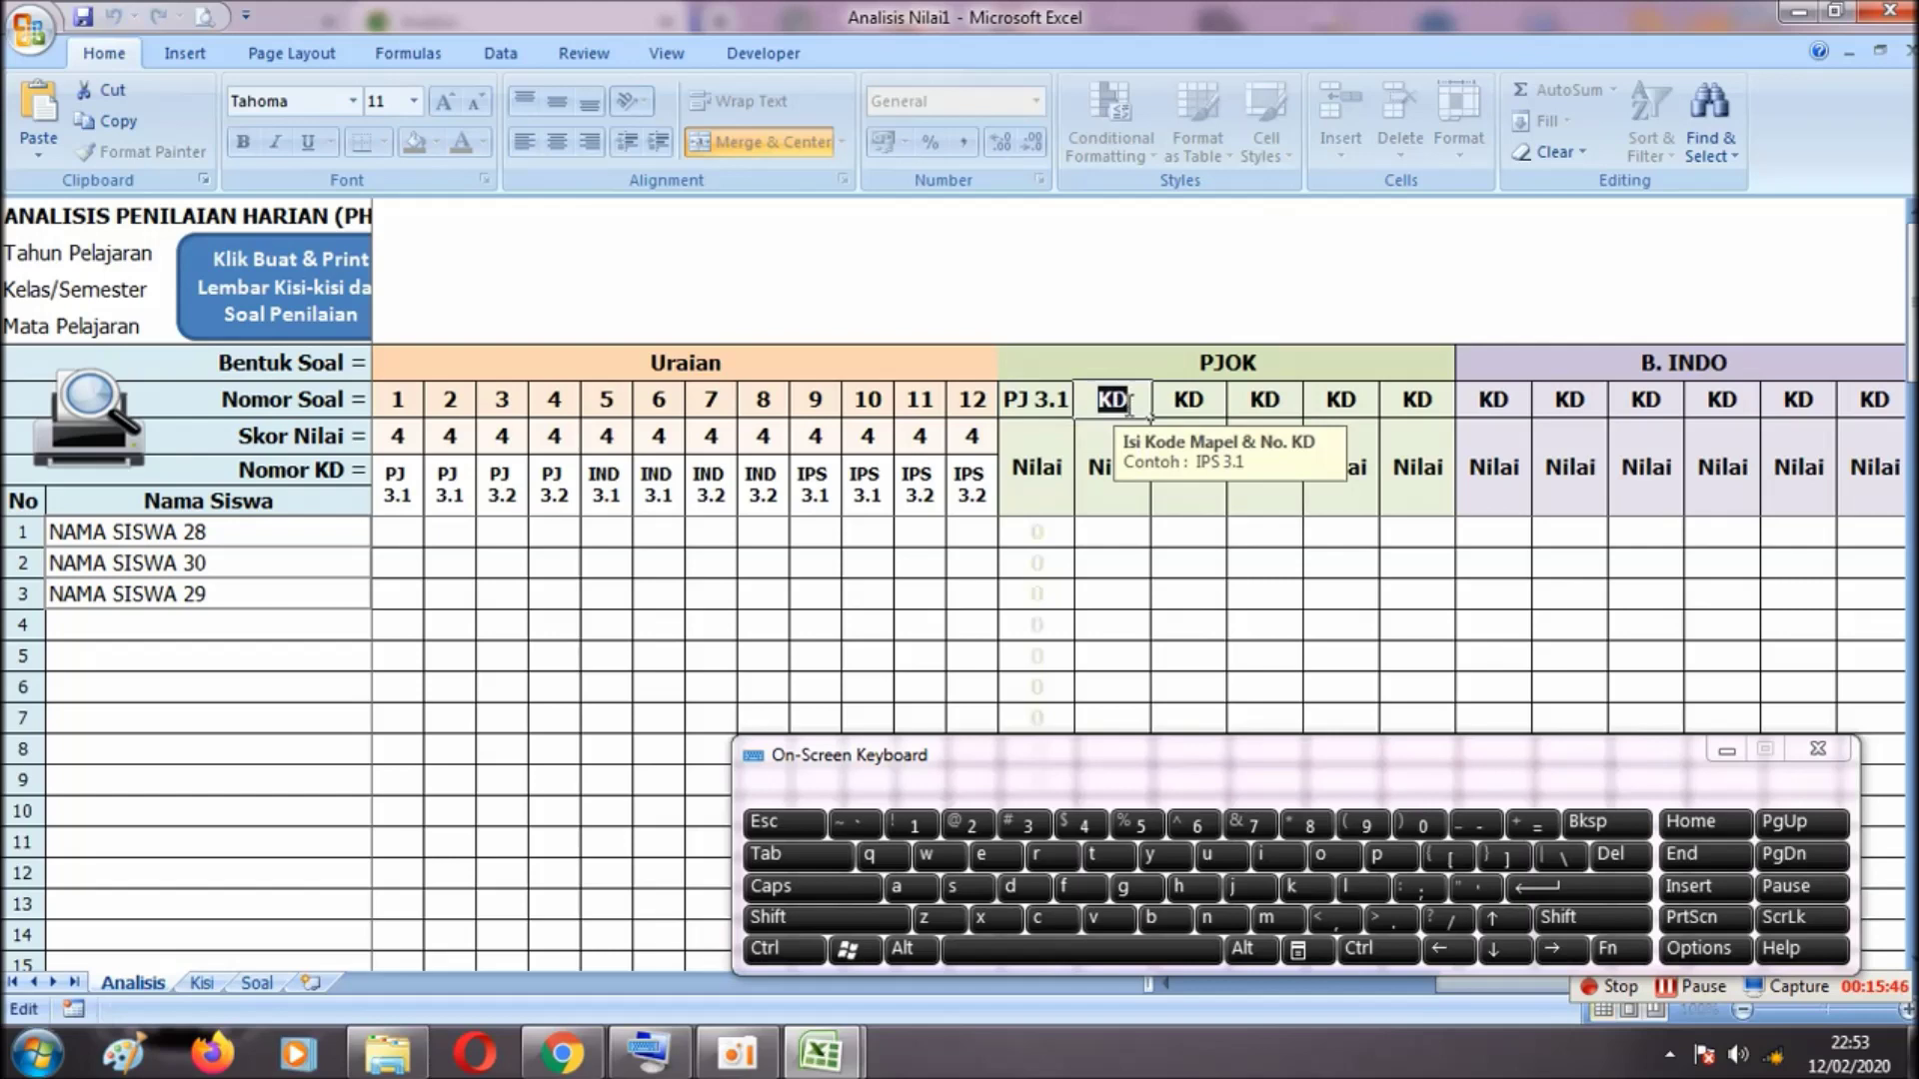
pyautogui.hotkey('ctrl', 'v')
pyautogui.press('BackSpace')
pyautogui.write('2')
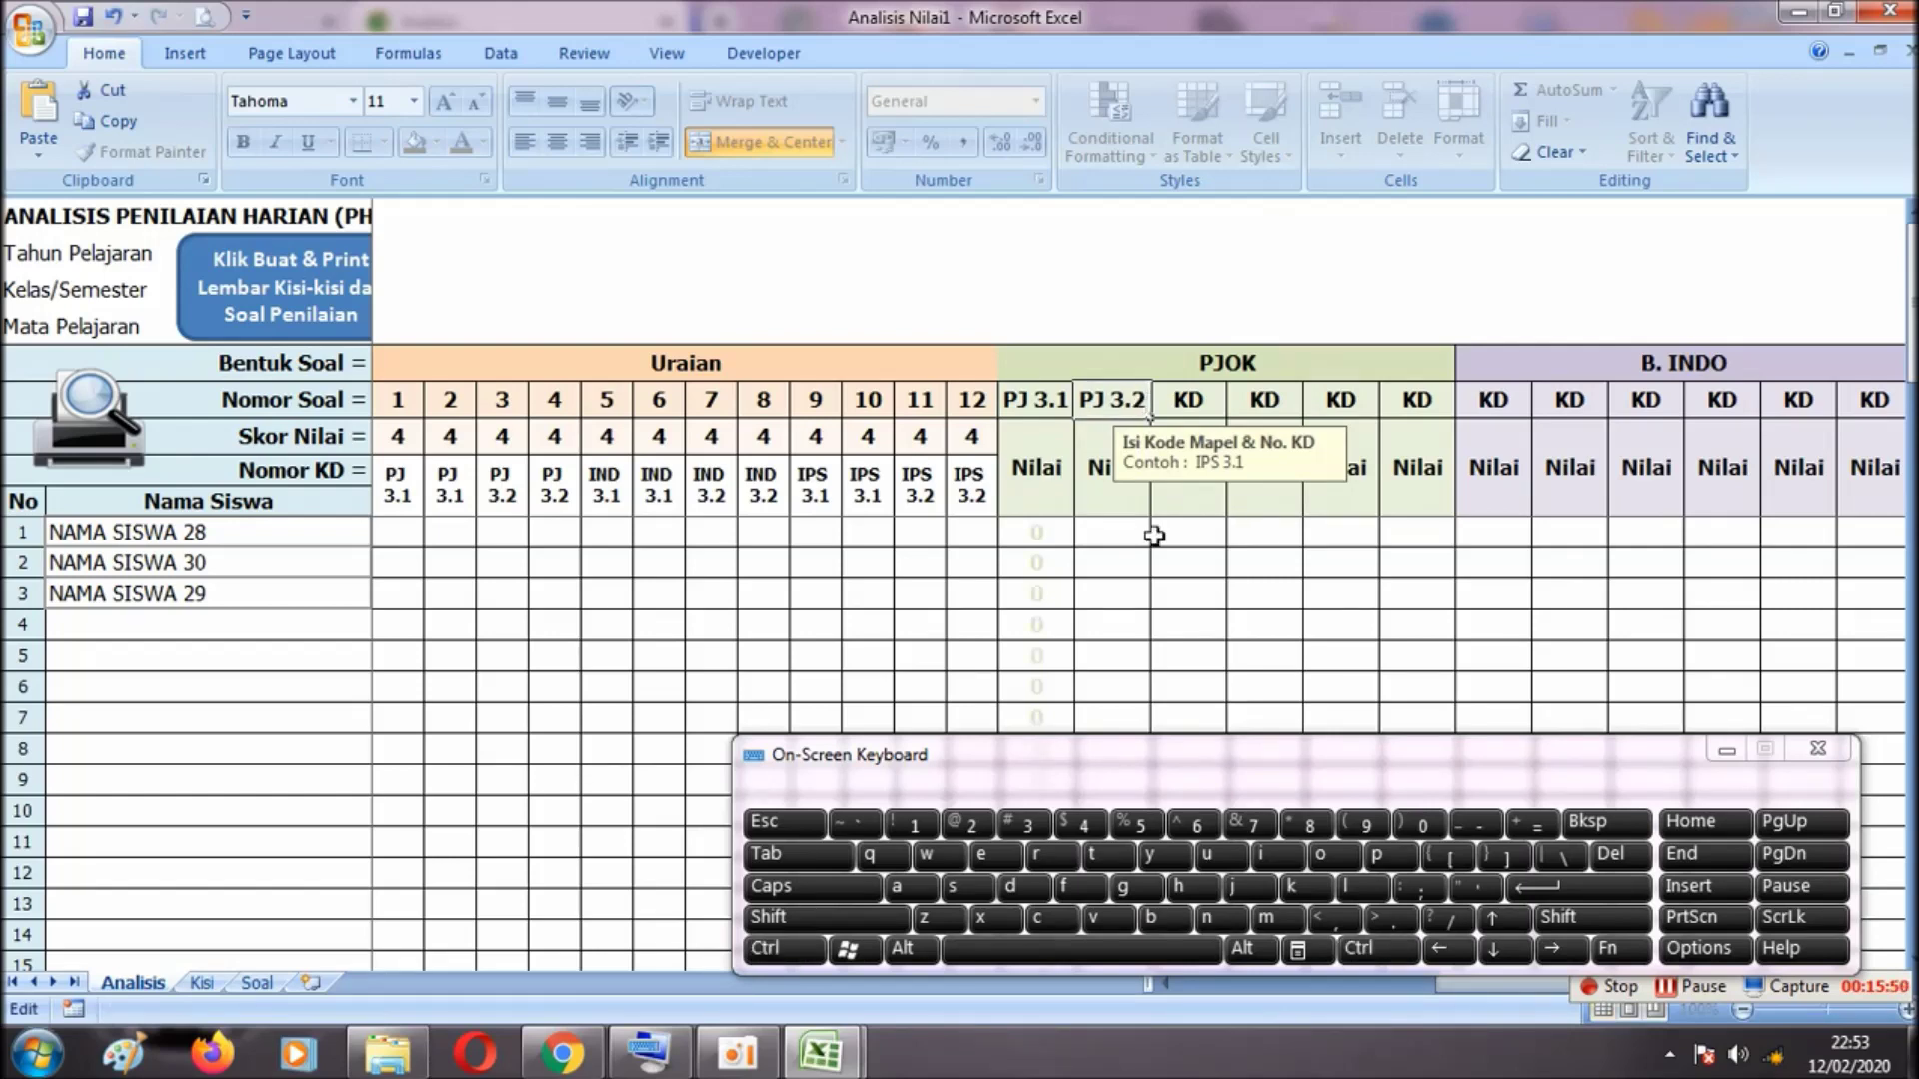
pyautogui.click(1024, 504)
pyautogui.press('Left')
pyautogui.press('Left')
pyautogui.press('Left')
pyautogui.press('Left')
pyautogui.press('Left')
pyautogui.press('Left')
pyautogui.press('Left')
pyautogui.press('Left')
pyautogui.press('Left')
pyautogui.press('Left')
pyautogui.press('Left')
pyautogui.press('Left')
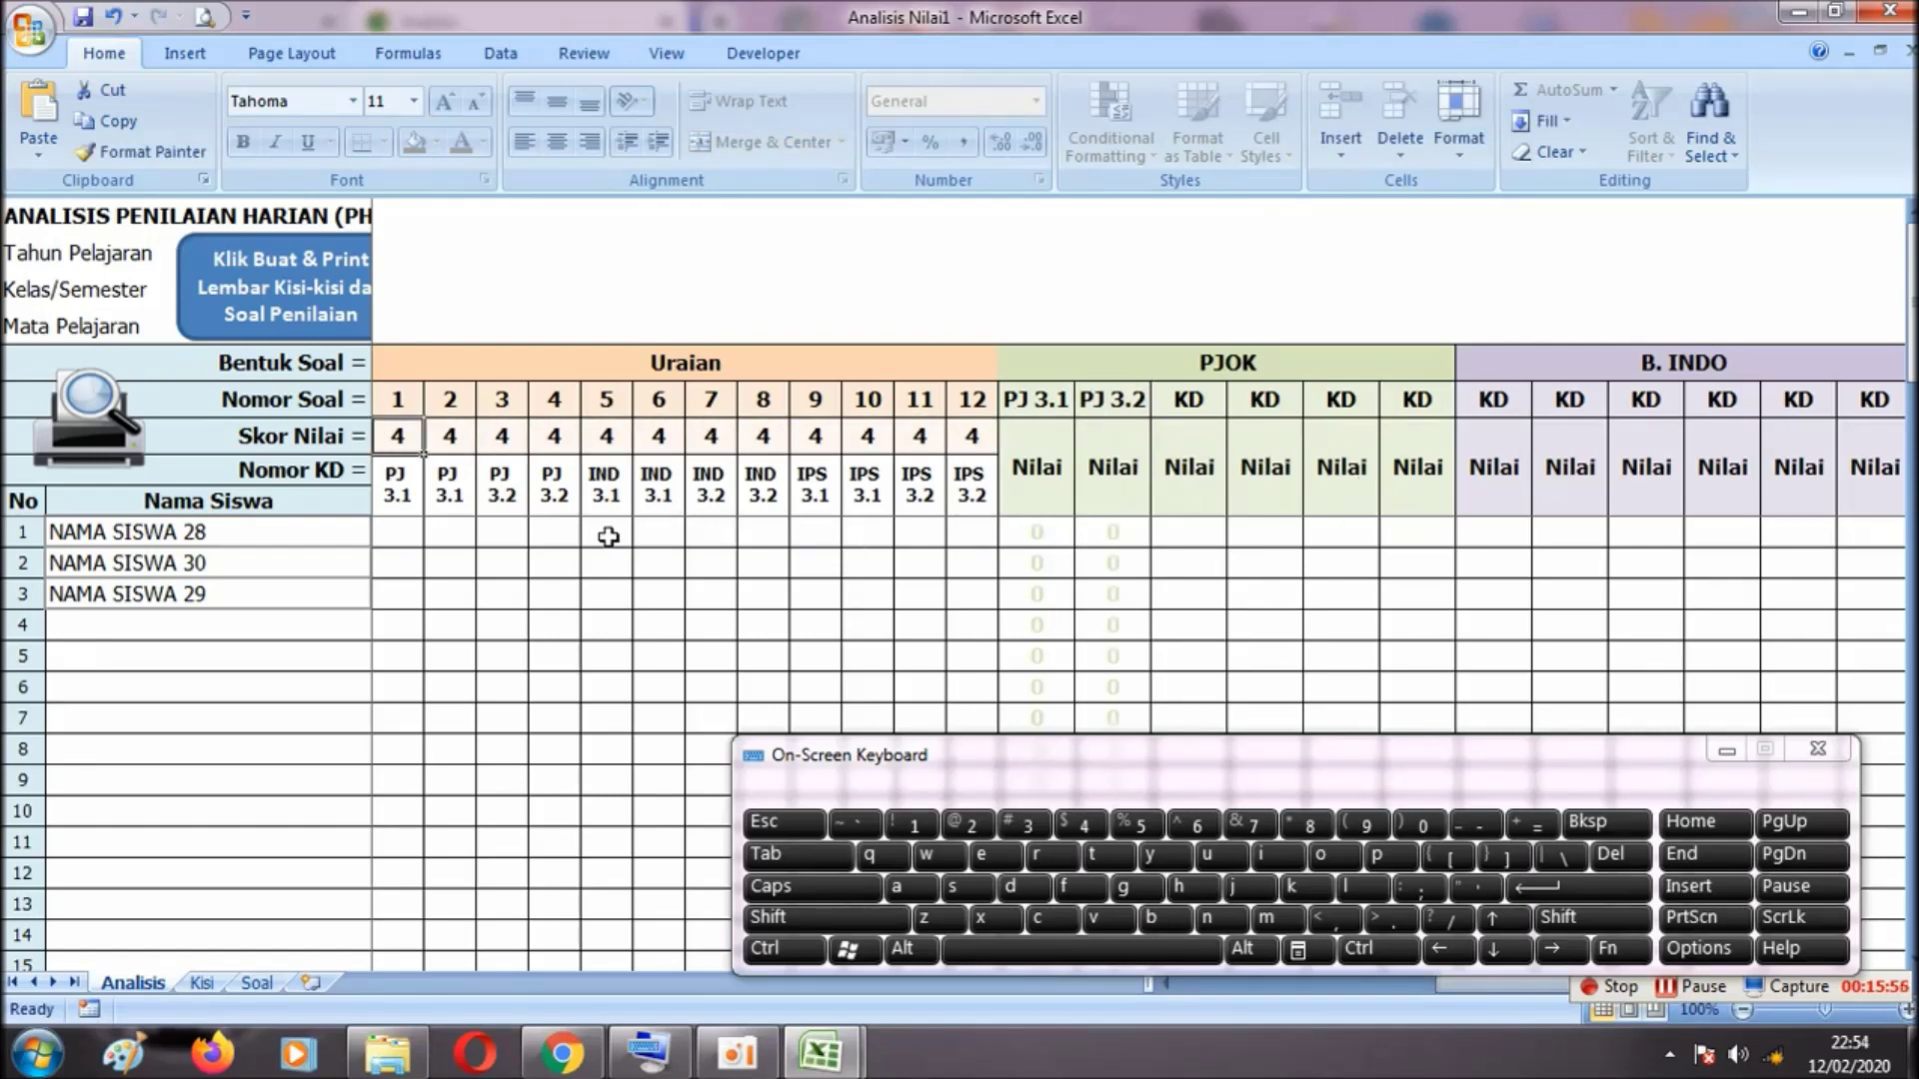
# Copy the IND 3.1 code from Uraian question 6 and paste it over the first KD heading under B. INDO
pyautogui.doubleClick(645, 487)
pyautogui.moveTo(642, 475); pyautogui.dragTo(663, 492)
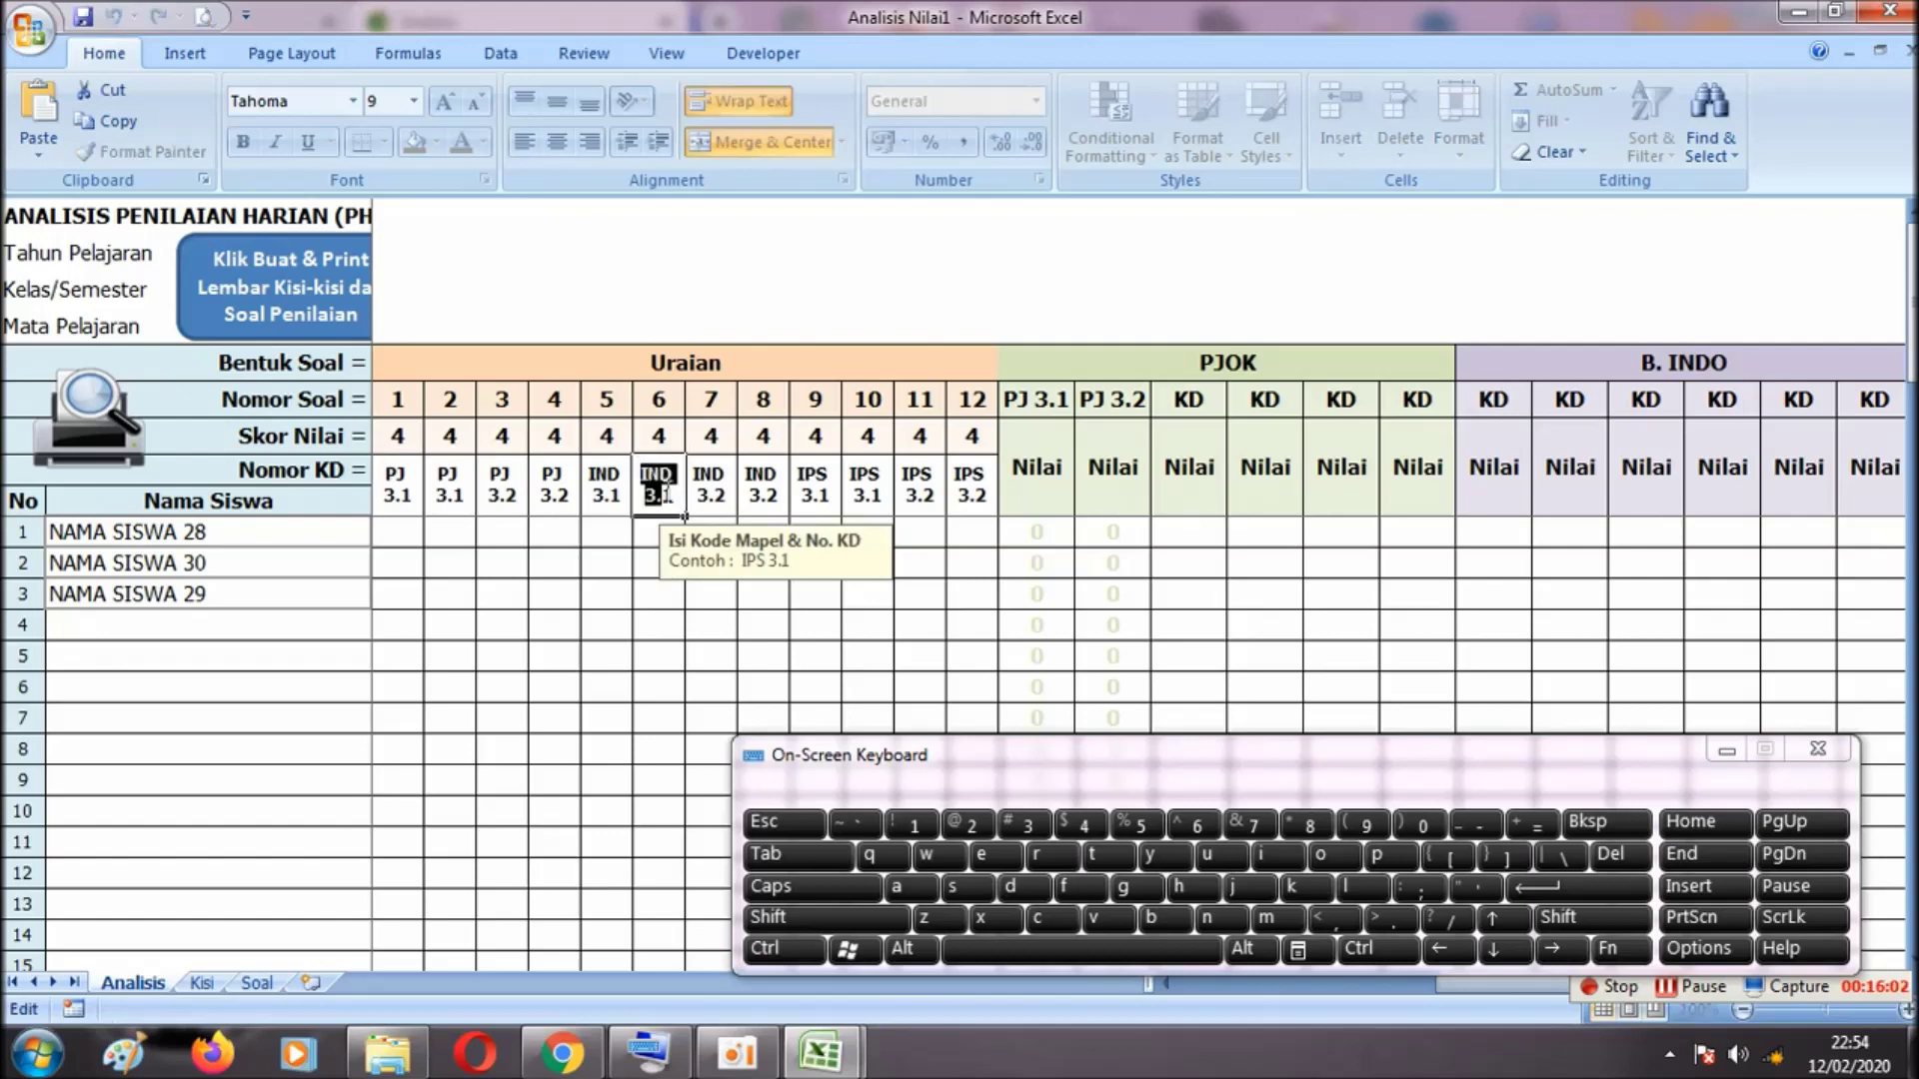
pyautogui.hotkey('ctrl', 'c')
pyautogui.click(1494, 401)
pyautogui.doubleClick(1494, 401)
pyautogui.moveTo(1482, 401); pyautogui.dragTo(1511, 403)
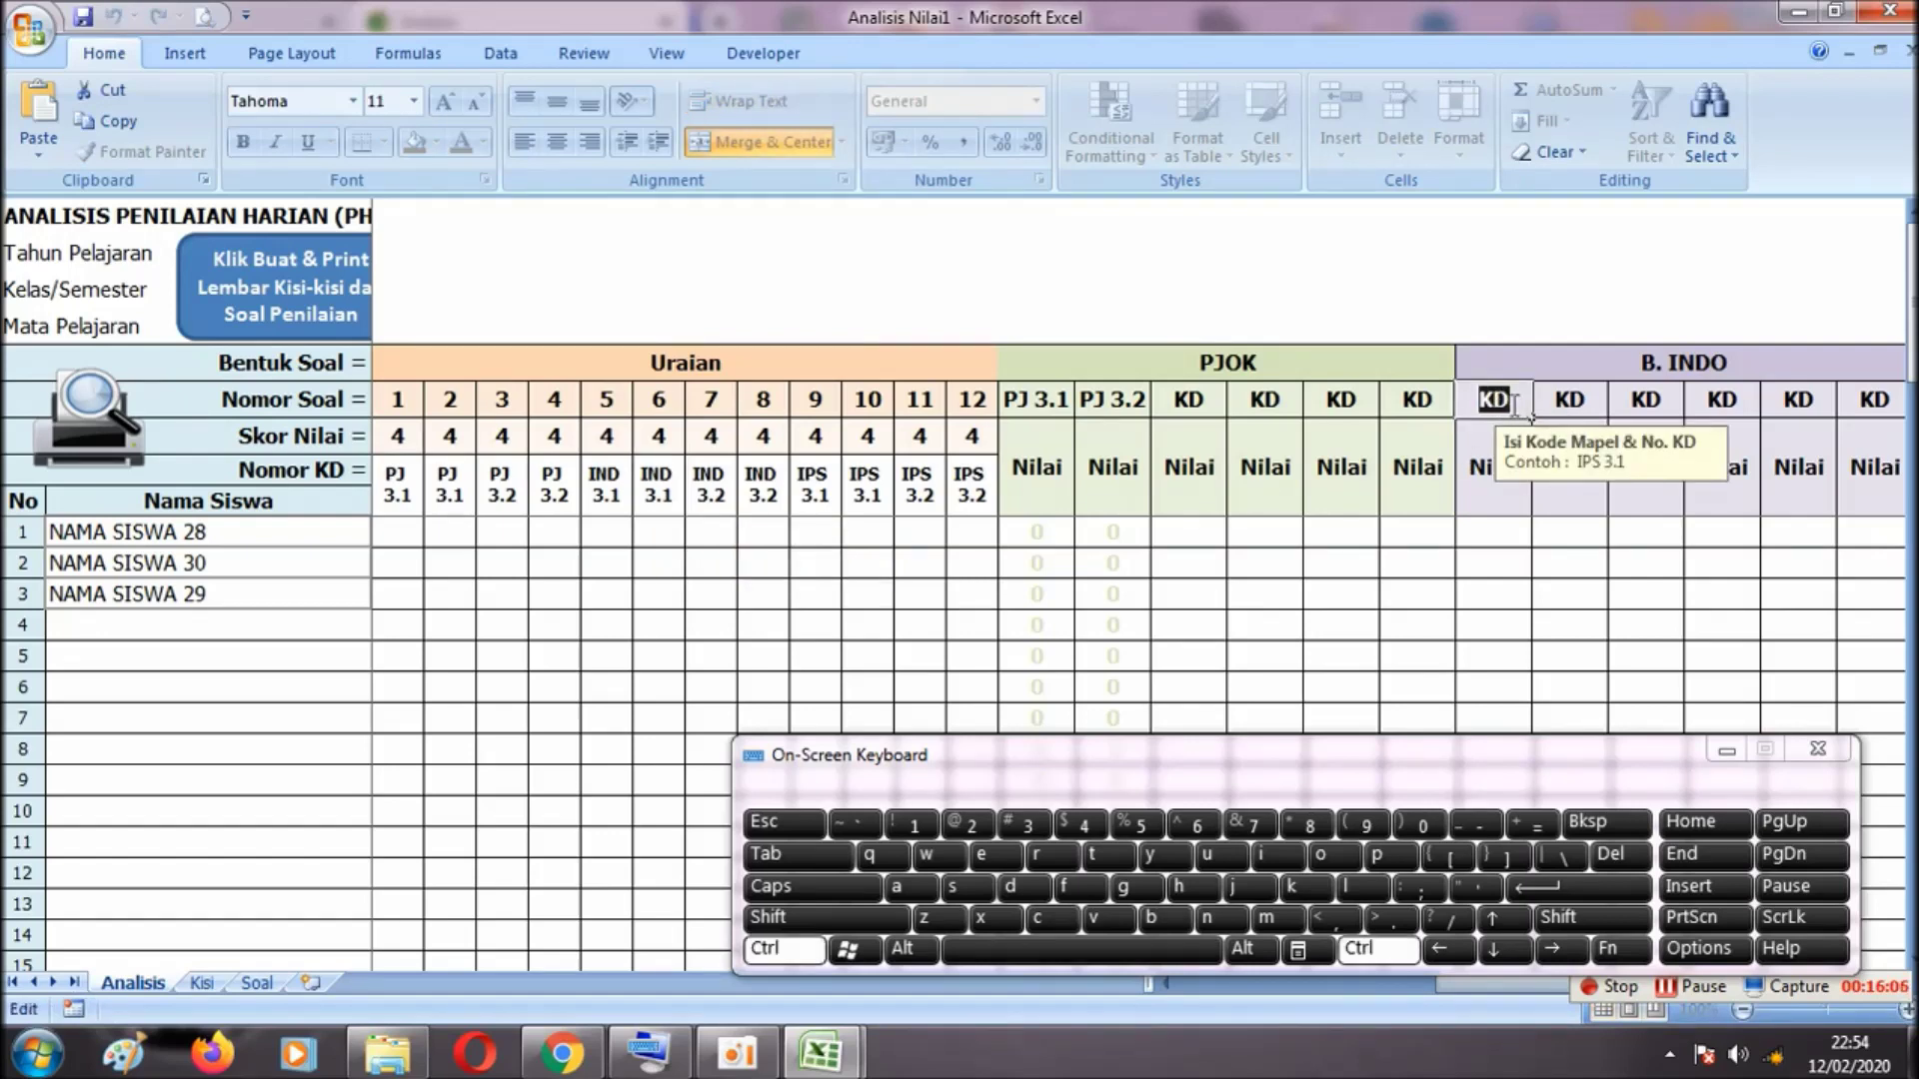
pyautogui.hotkey('ctrl', 'v')
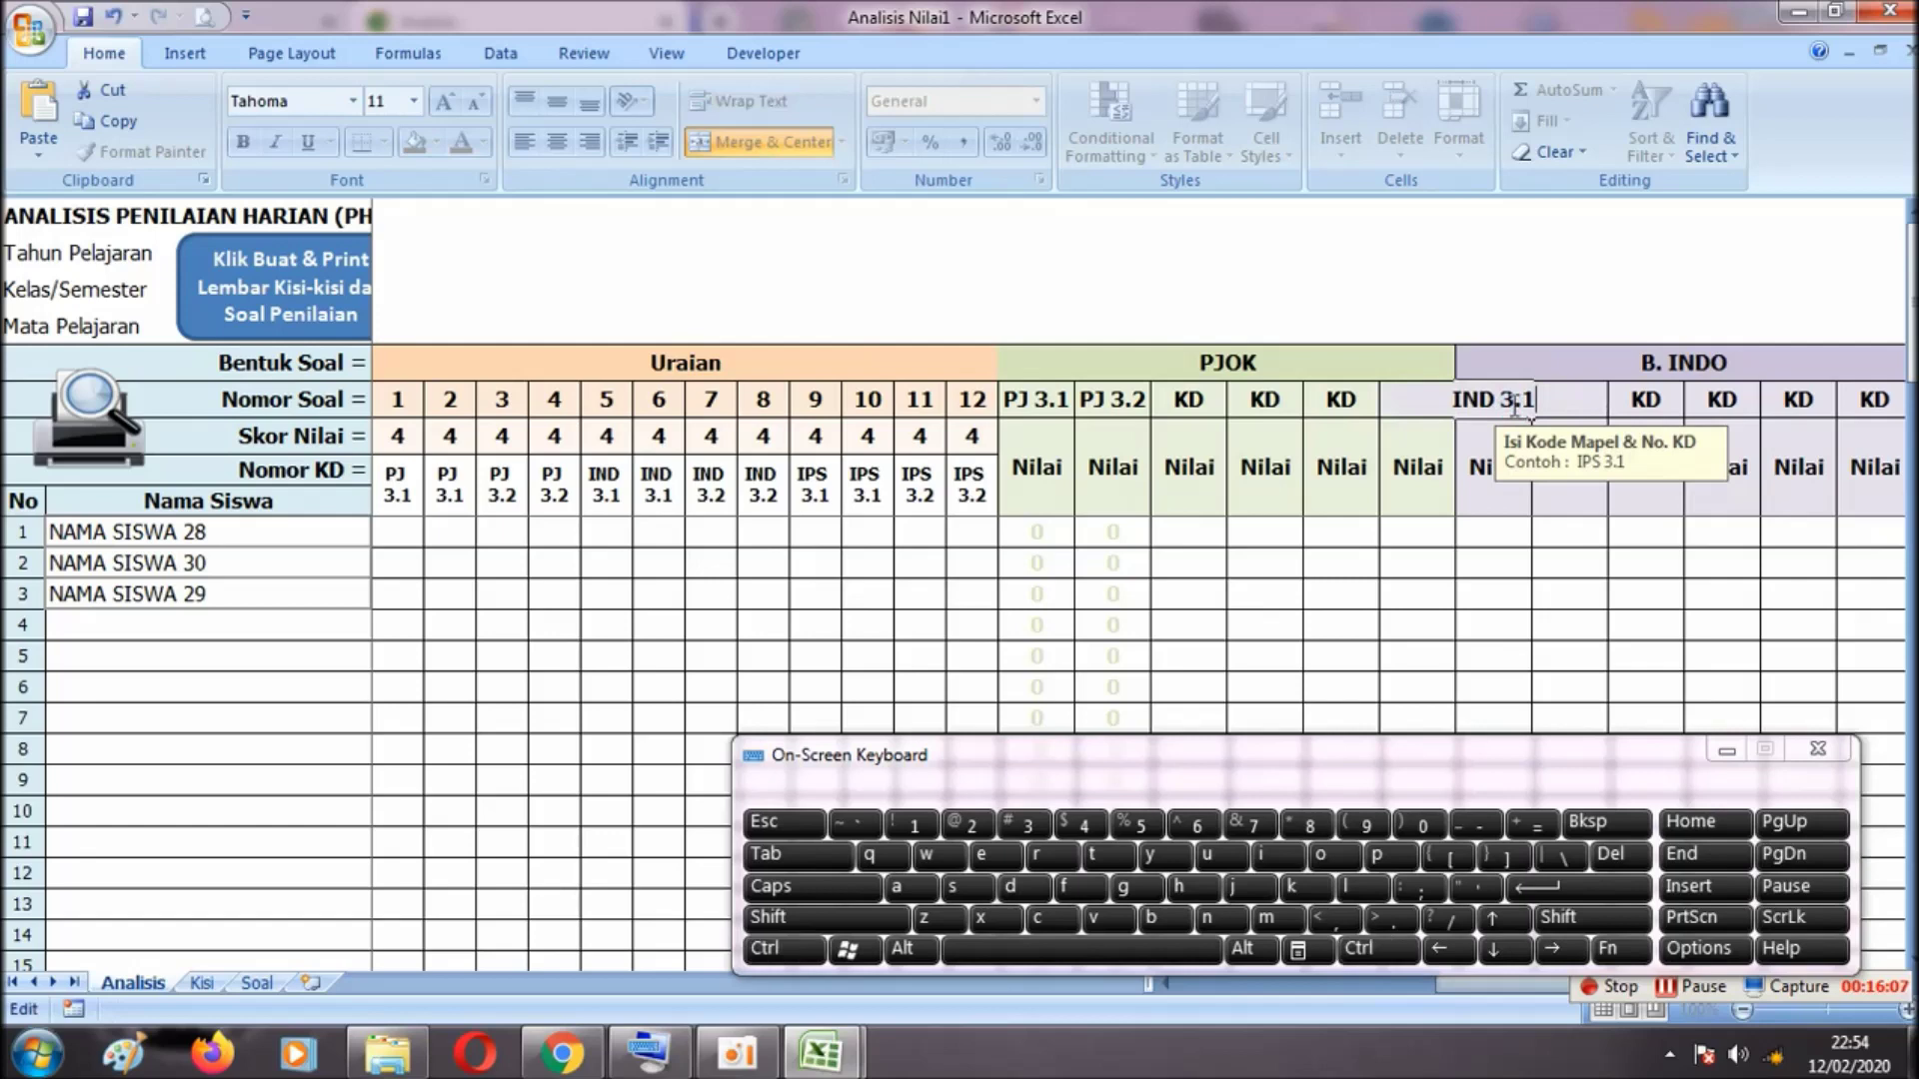
# Copy the IND 3.2 code from Uraian question 7 and paste it over the second KD heading under B. INDO
pyautogui.click(710, 485)
pyautogui.doubleClick(700, 480)
pyautogui.moveTo(694, 473); pyautogui.dragTo(724, 503)
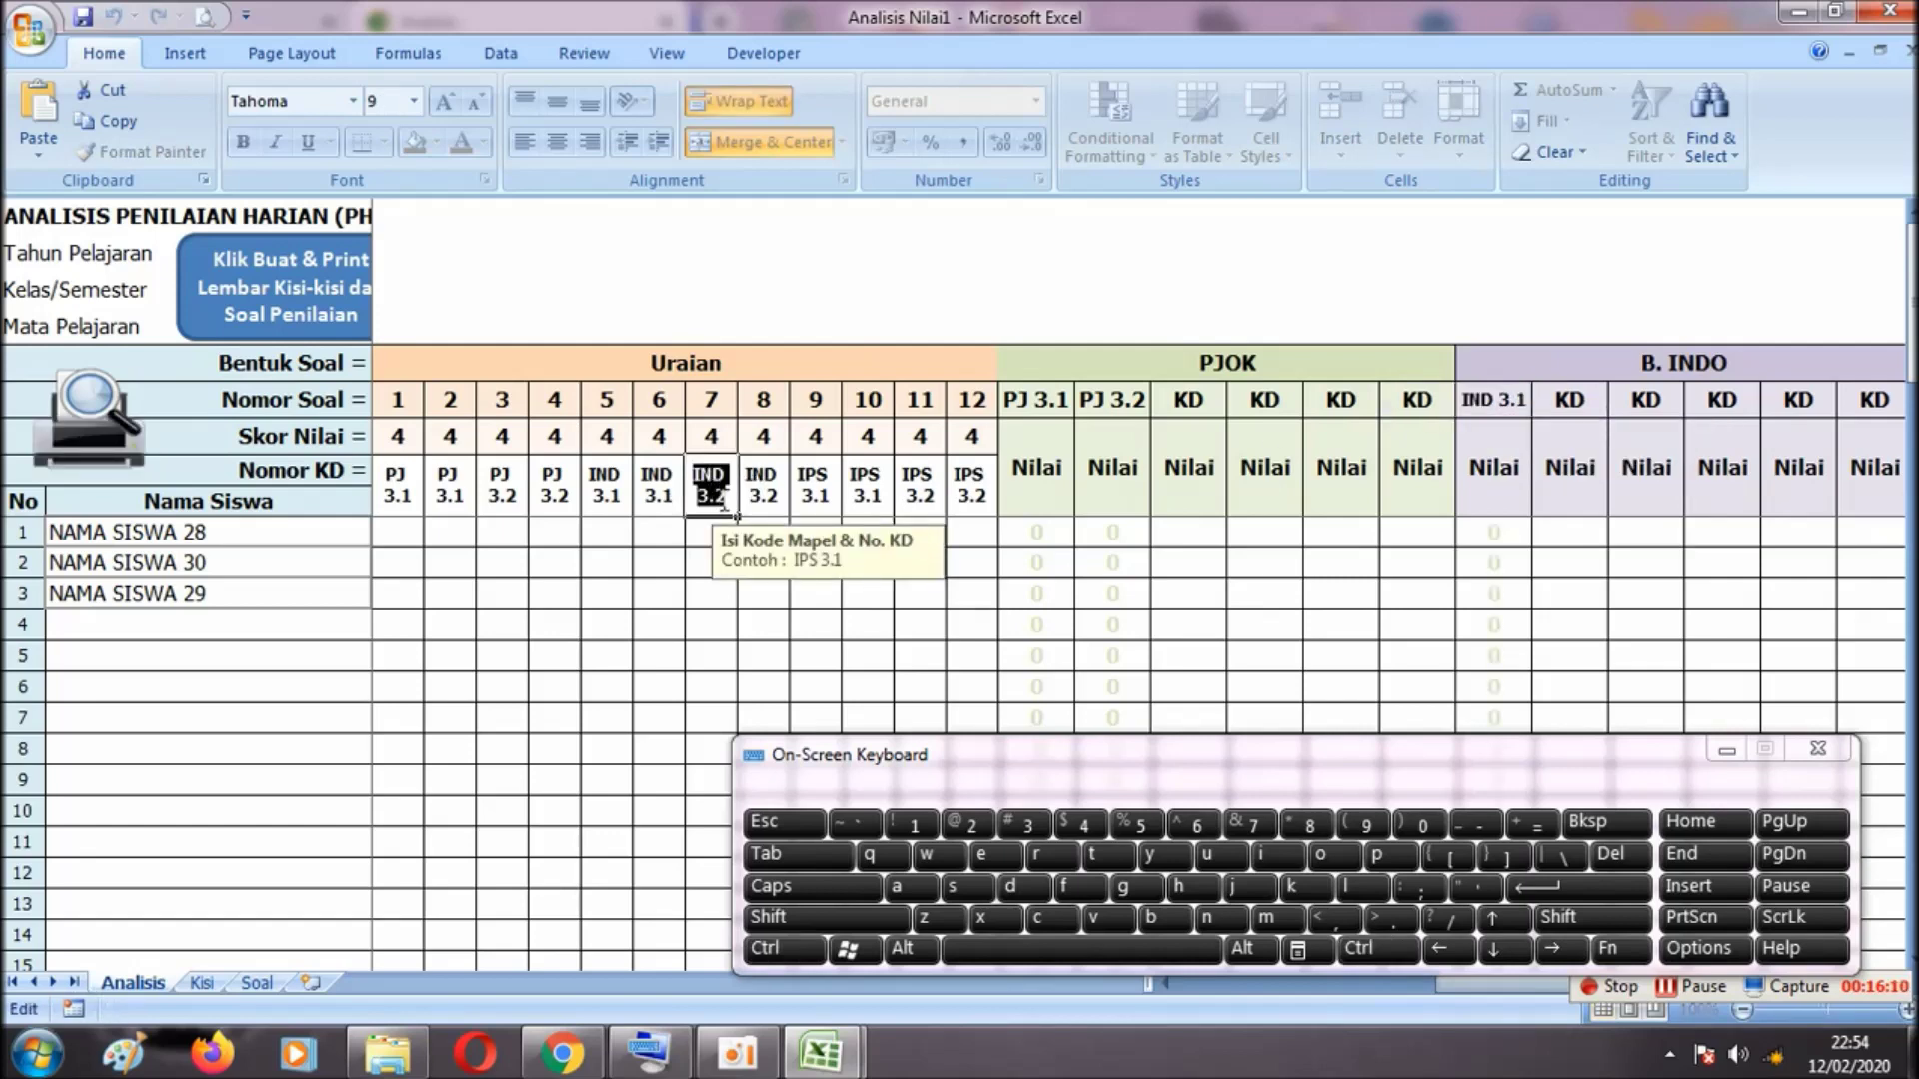
pyautogui.hotkey('ctrl', 'c')
pyautogui.click(1569, 400)
pyautogui.doubleClick(1574, 402)
pyautogui.moveTo(1555, 400); pyautogui.dragTo(1595, 410)
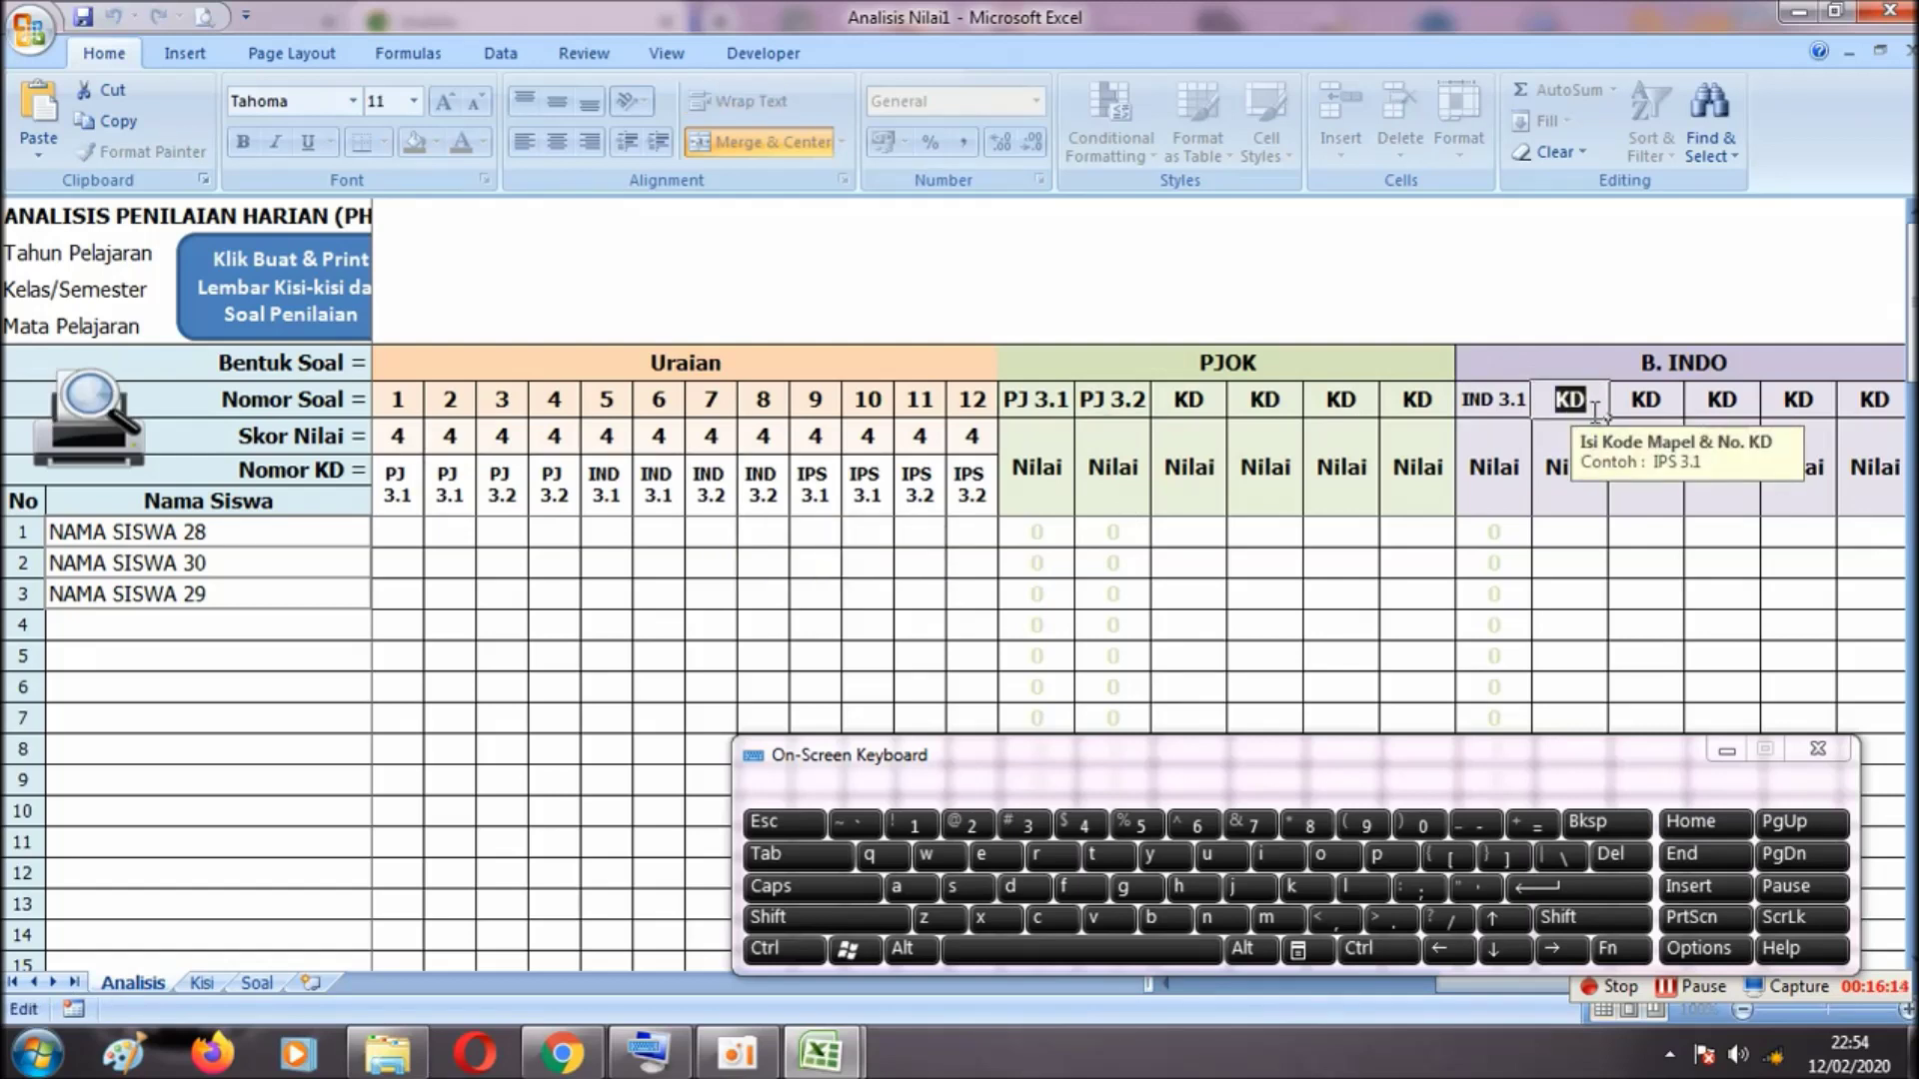
pyautogui.hotkey('ctrl', 'v')
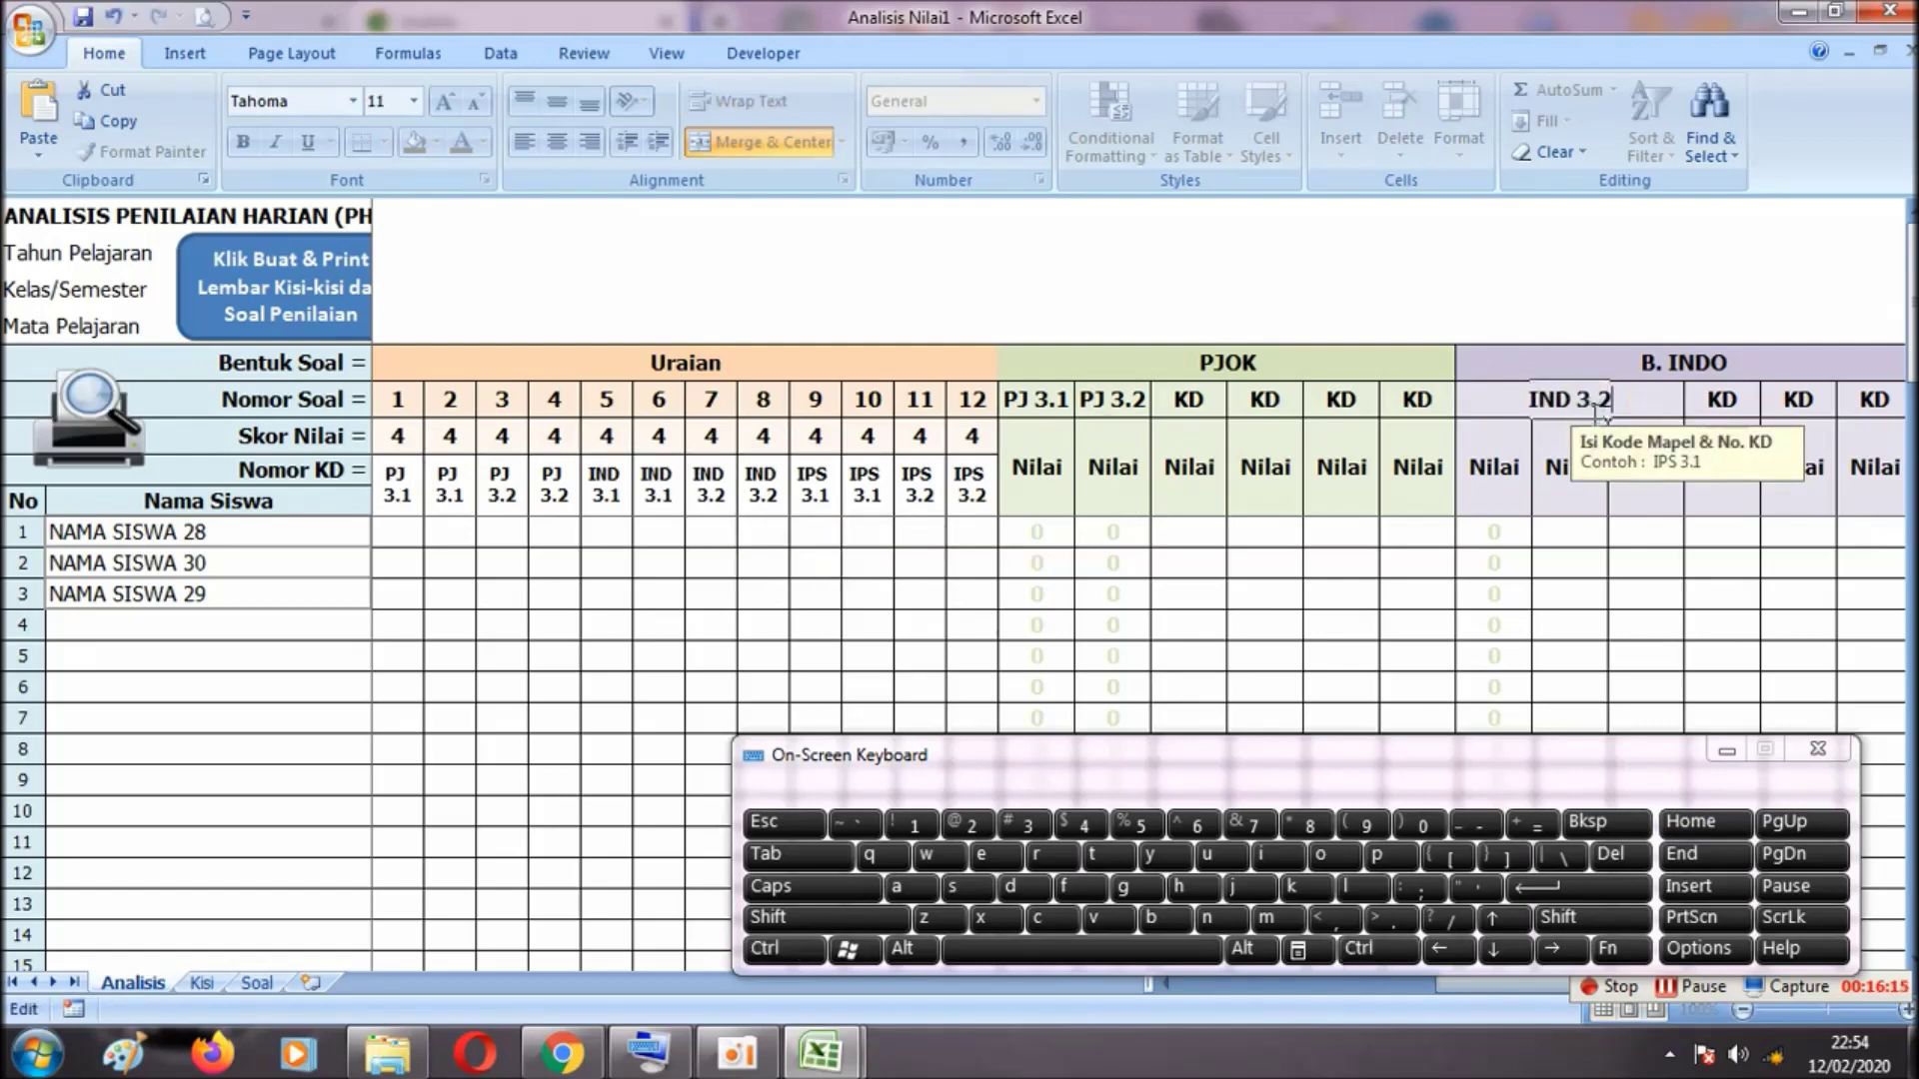
pyautogui.click(1514, 511)
# Copy the IPS 3.1 code from Uraian question 10 and paste it over the first KD heading under IPS
pyautogui.doubleClick(814, 473)
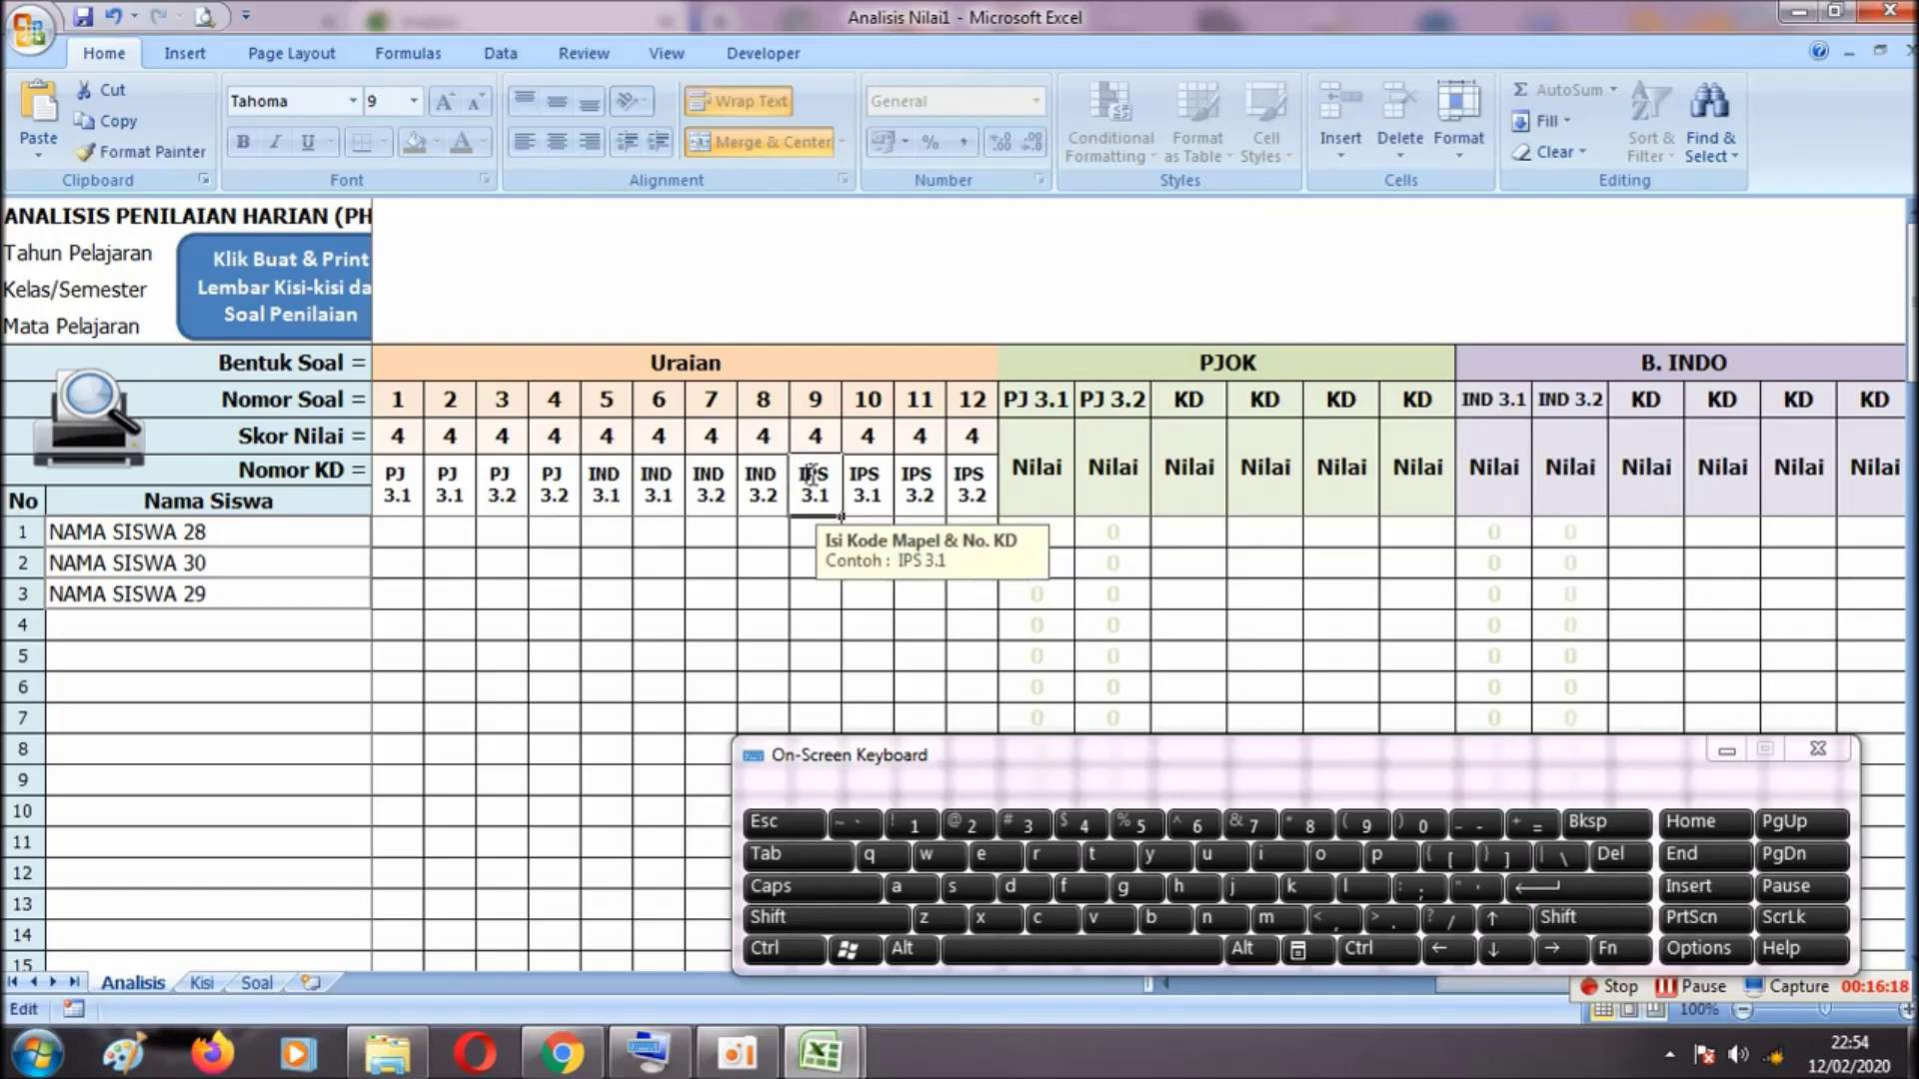
pyautogui.doubleClick(863, 481)
pyautogui.moveTo(850, 470); pyautogui.dragTo(890, 500)
pyautogui.hotkey('ctrl', 'c')
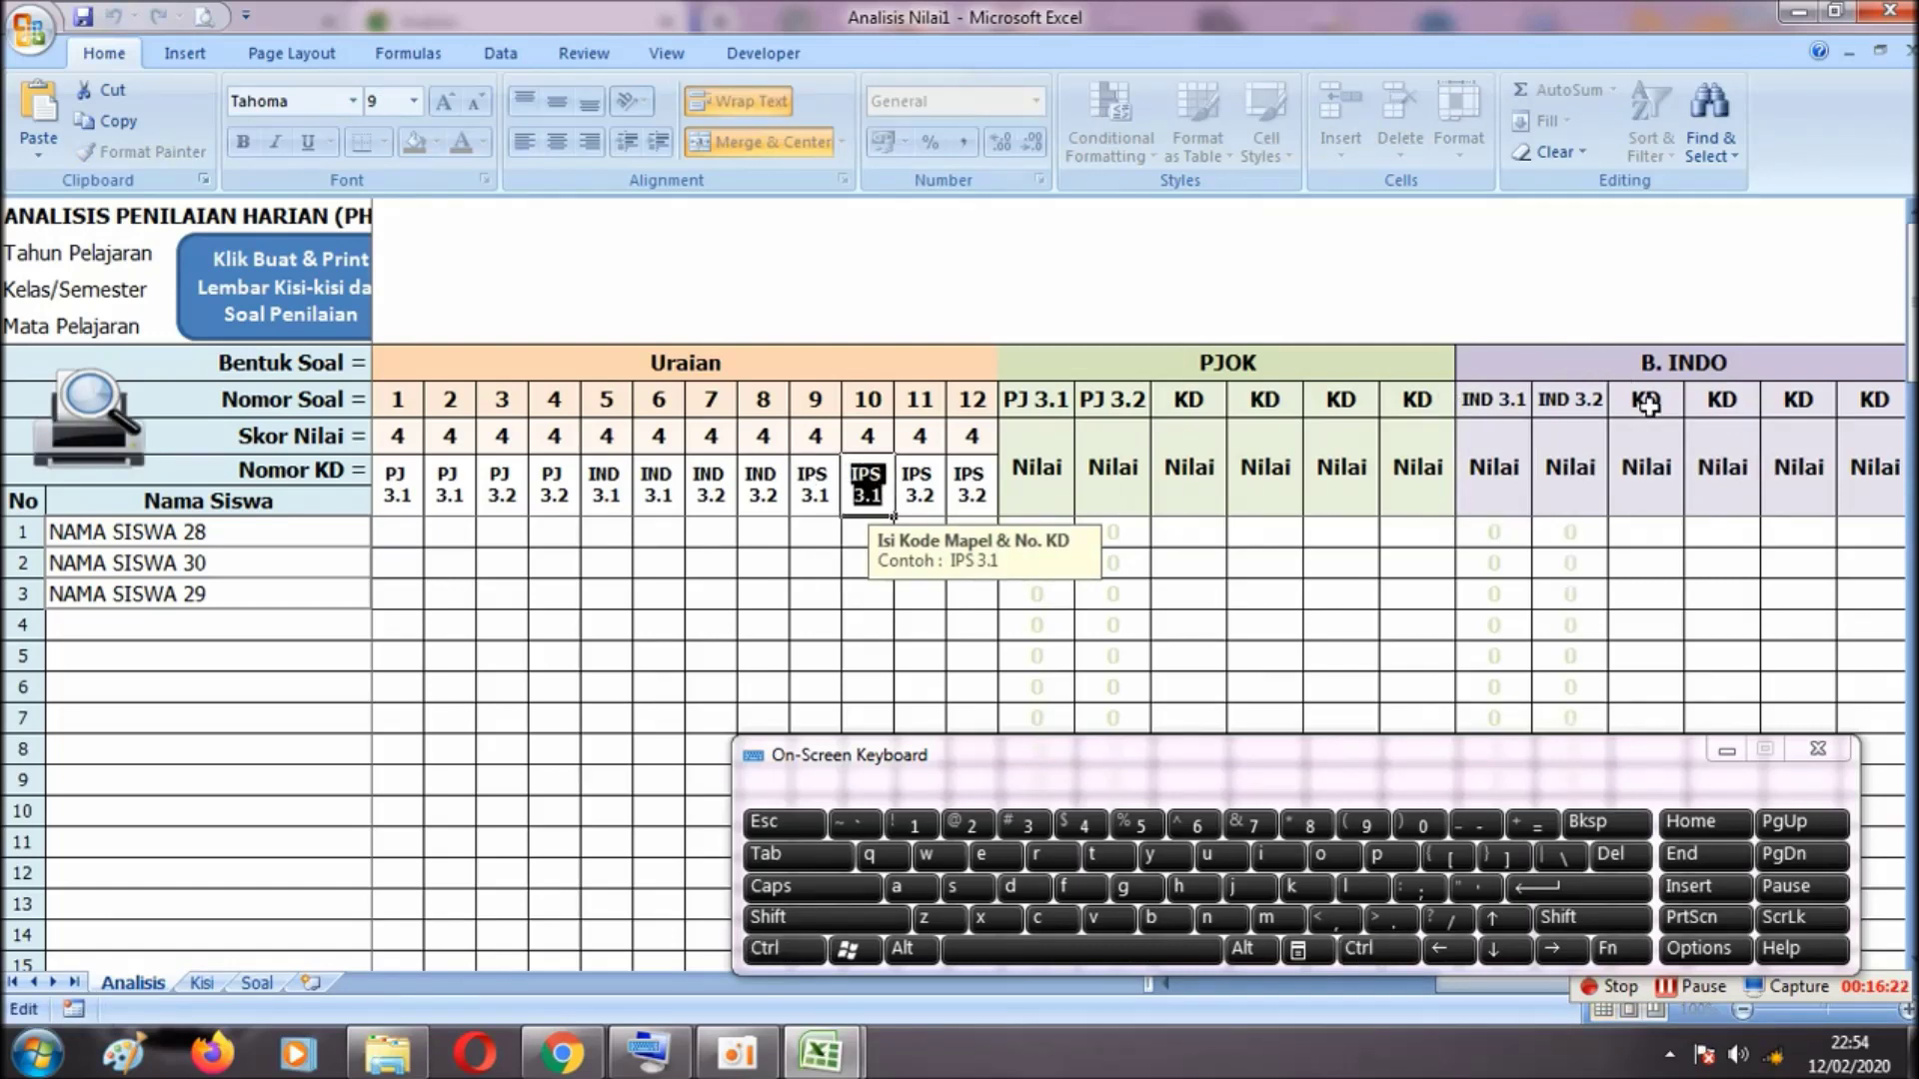
pyautogui.click(1510, 987)
pyautogui.click(1510, 988)
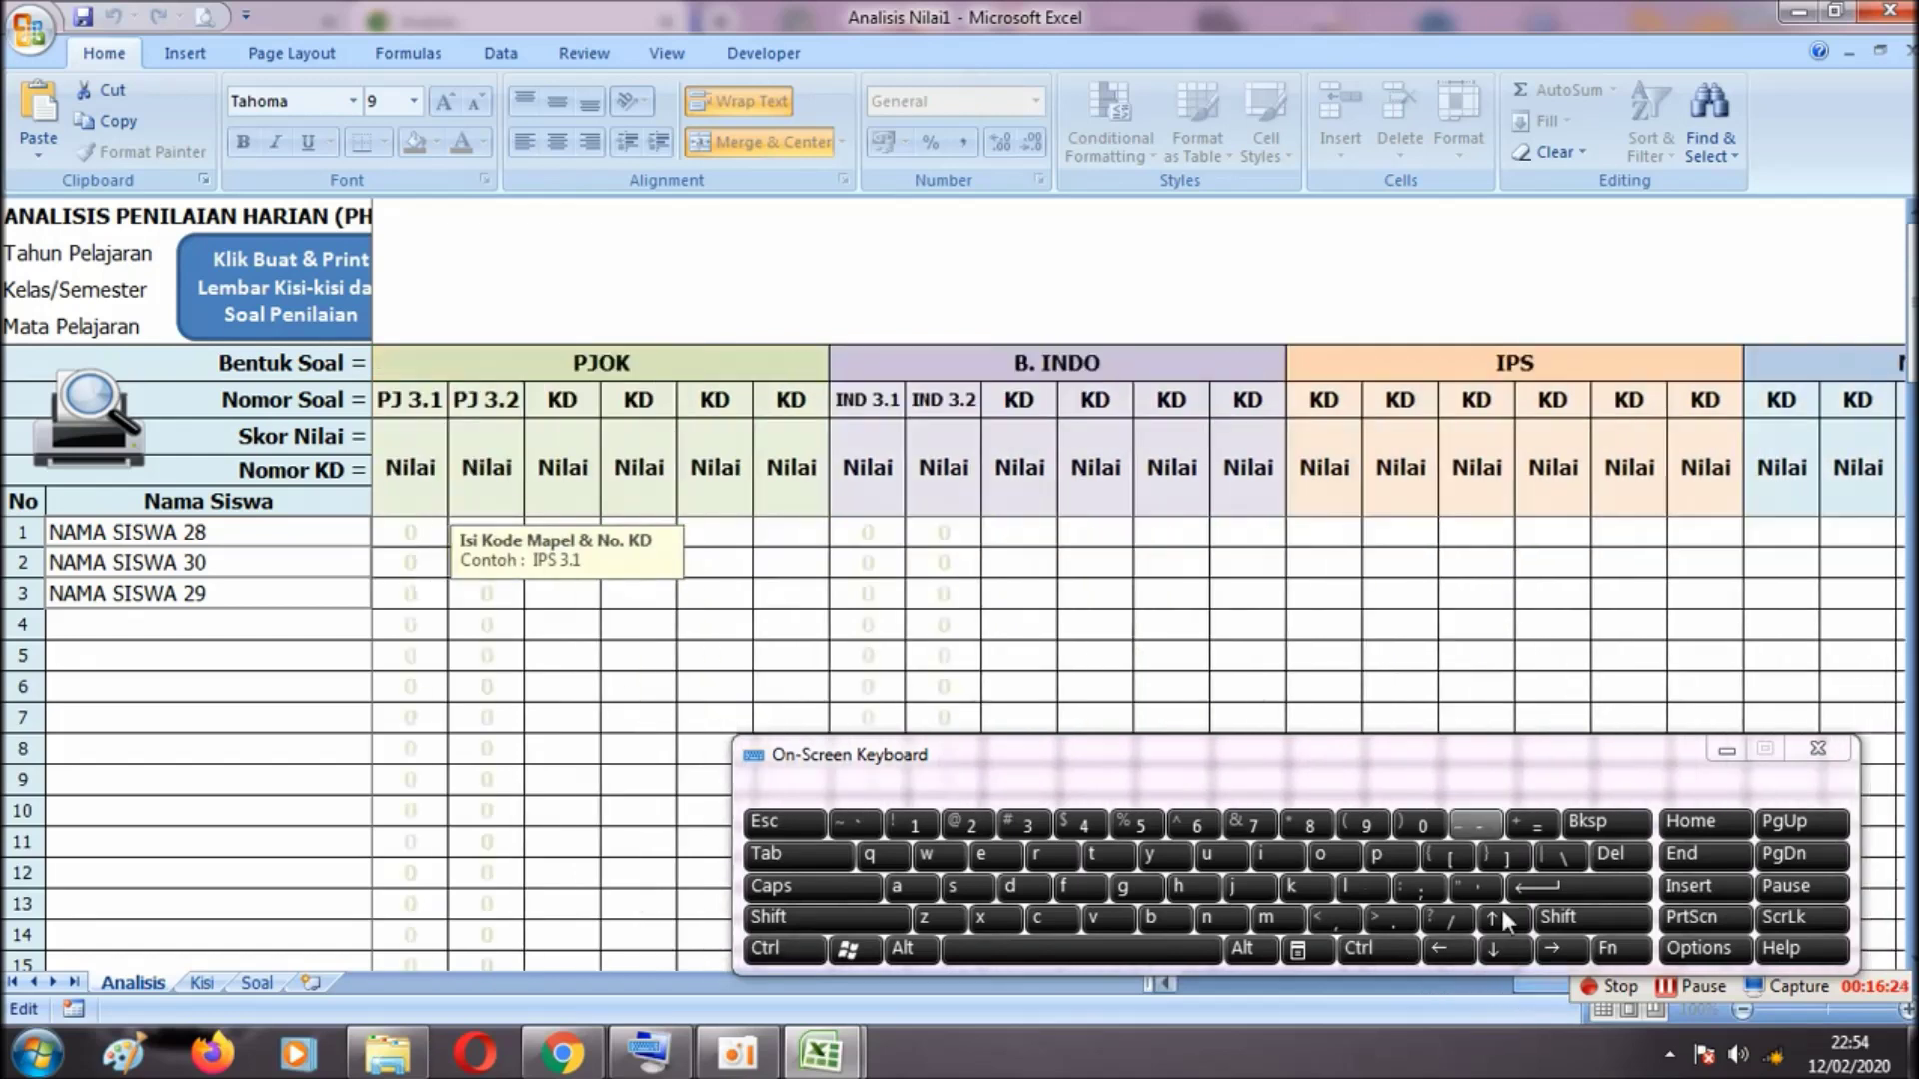
pyautogui.doubleClick(1314, 400)
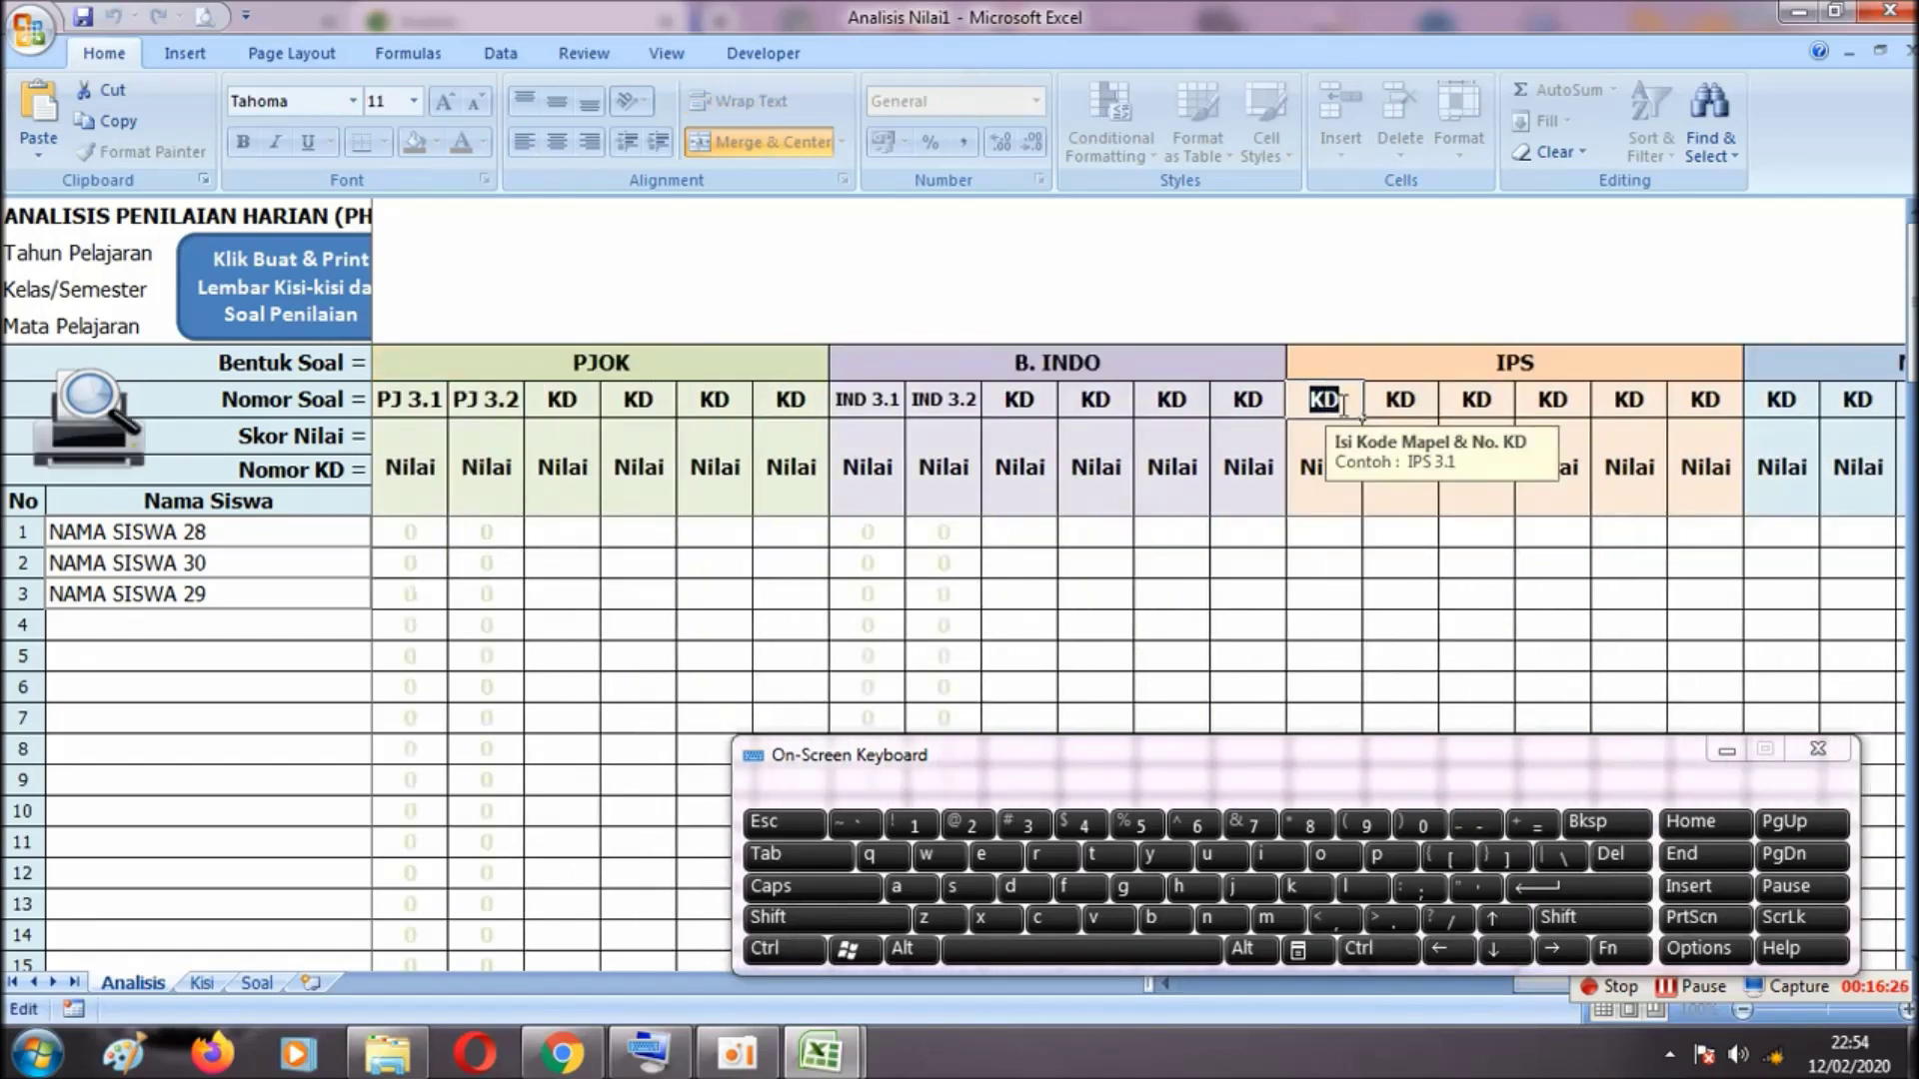
pyautogui.hotkey('ctrl', 'v')
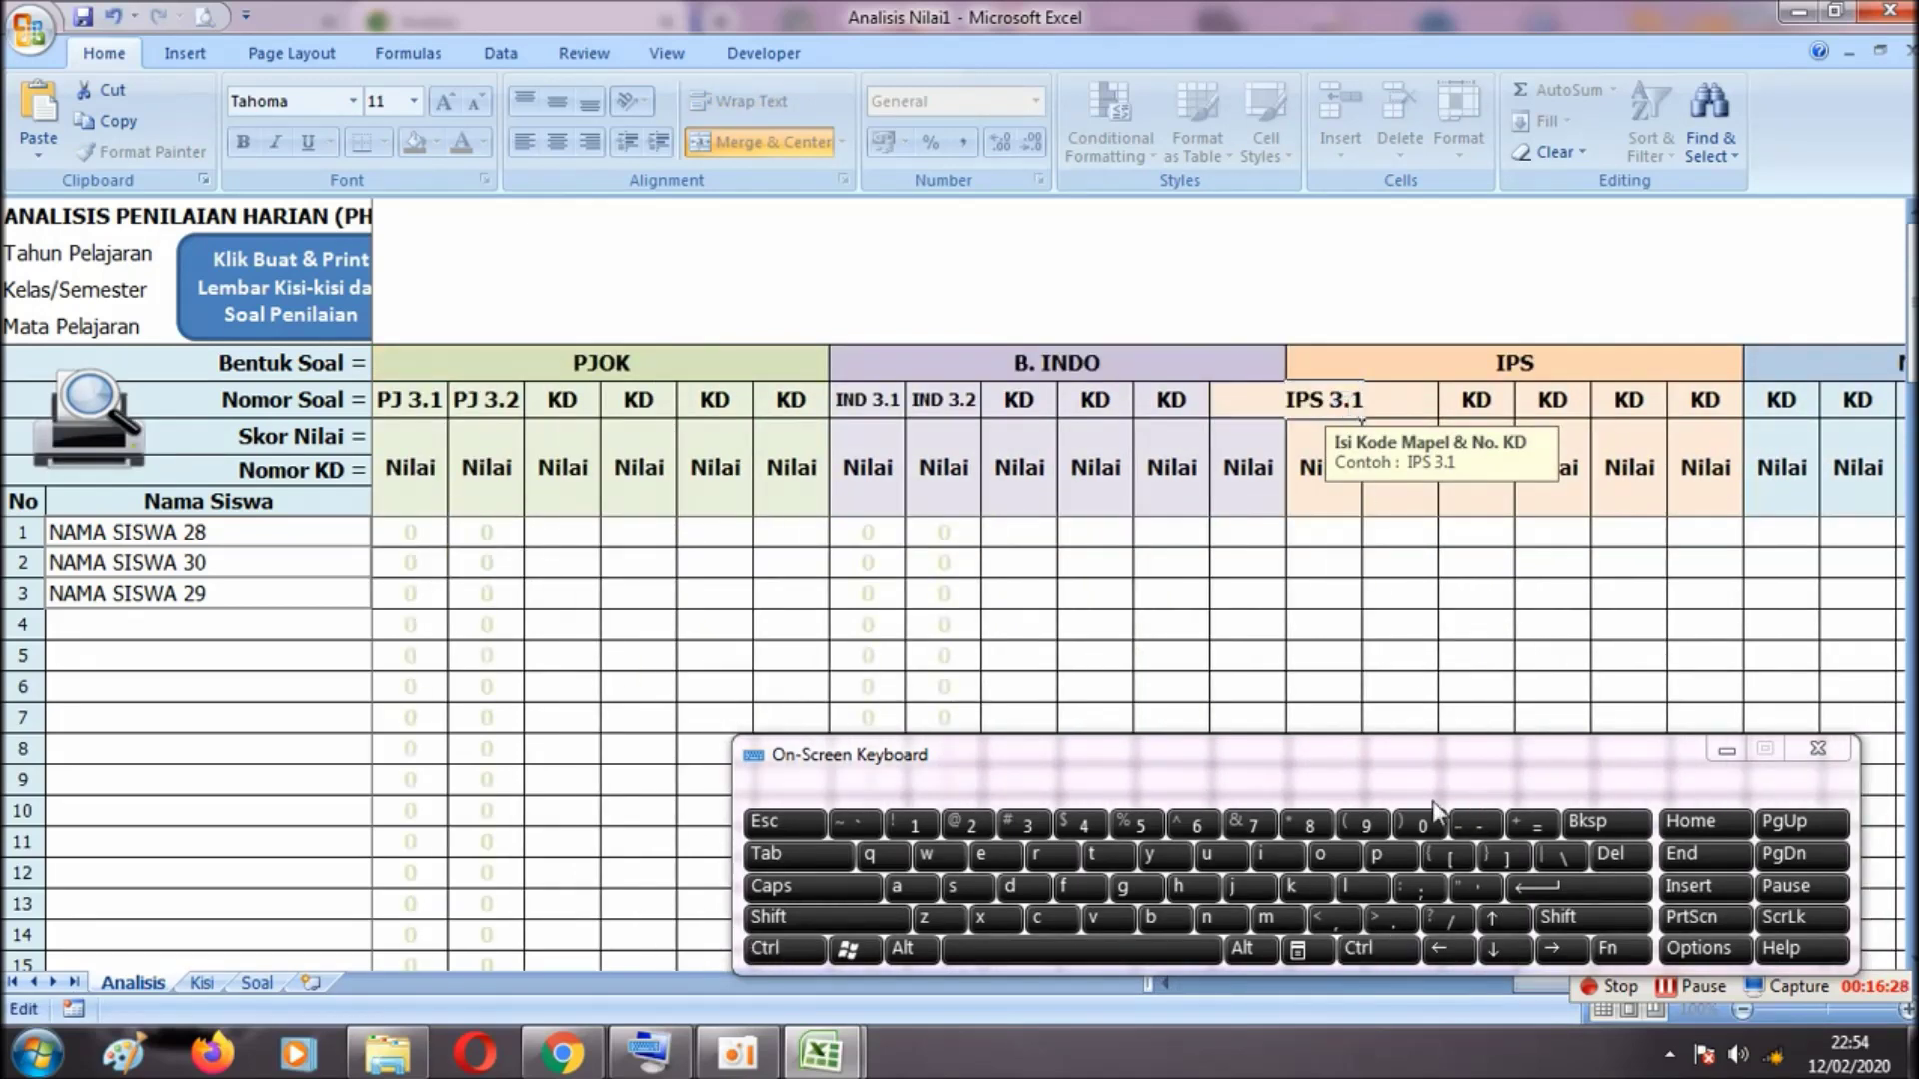
# Copy the IPS 3.2 code from Uraian question 11 and use it to replace the second KD heading under IPS
pyautogui.click(1439, 990)
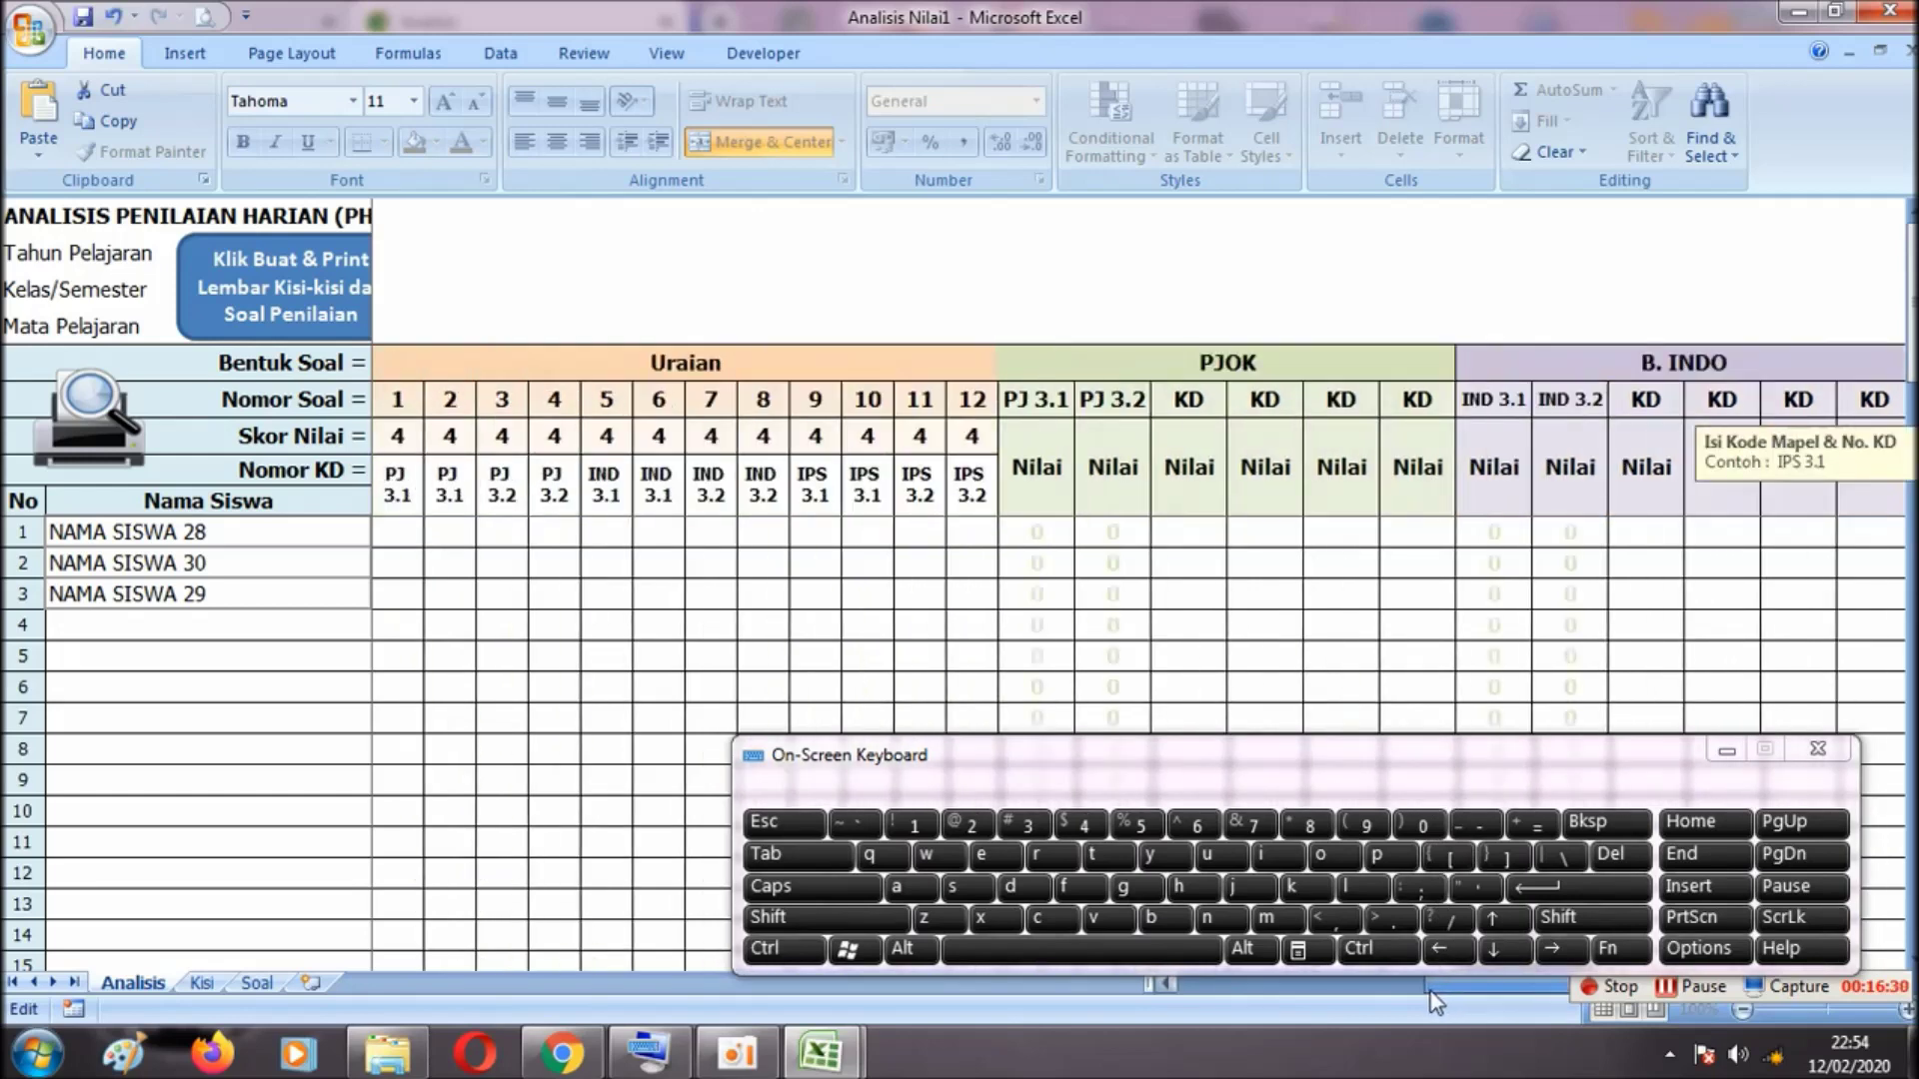
pyautogui.moveTo(1402, 992); pyautogui.dragTo(1387, 992)
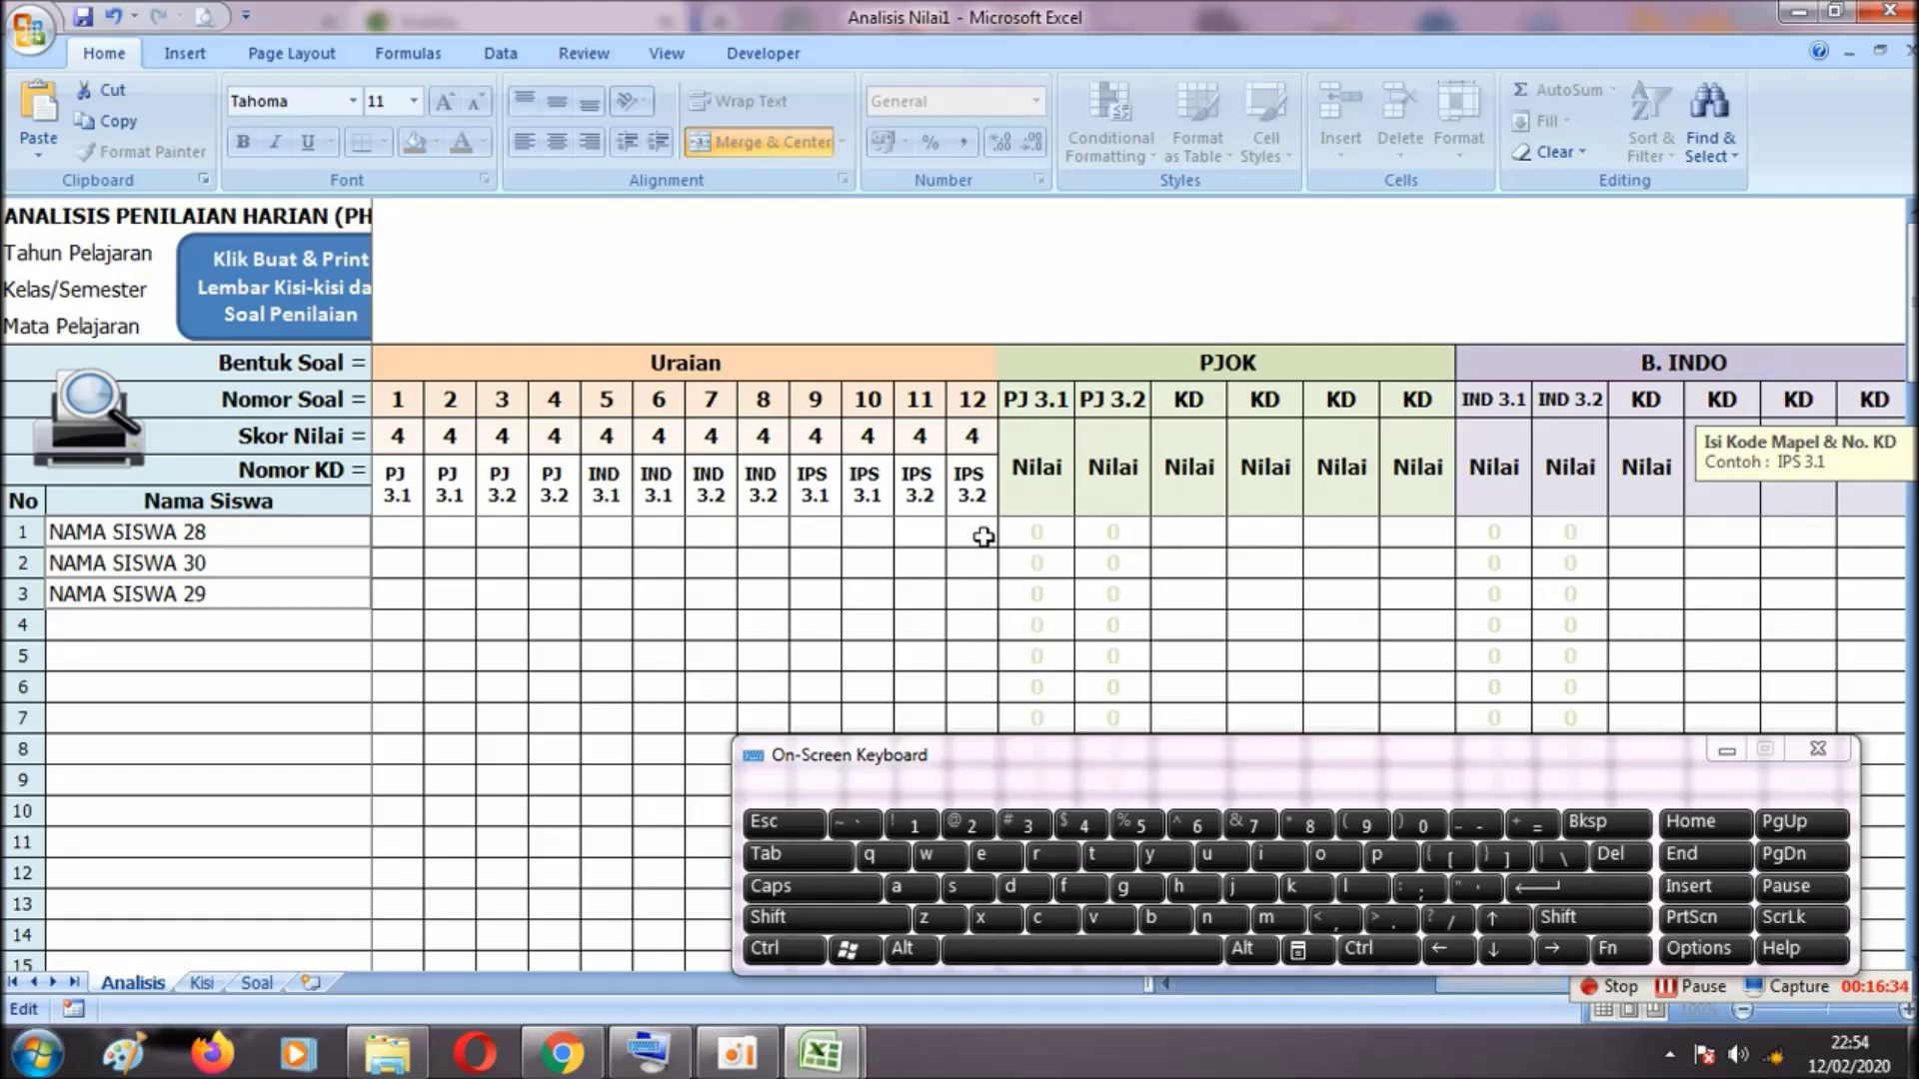
pyautogui.click(974, 499)
pyautogui.doubleClick(970, 496)
pyautogui.click(931, 474)
pyautogui.doubleClick(931, 474)
pyautogui.moveTo(903, 471); pyautogui.dragTo(941, 497)
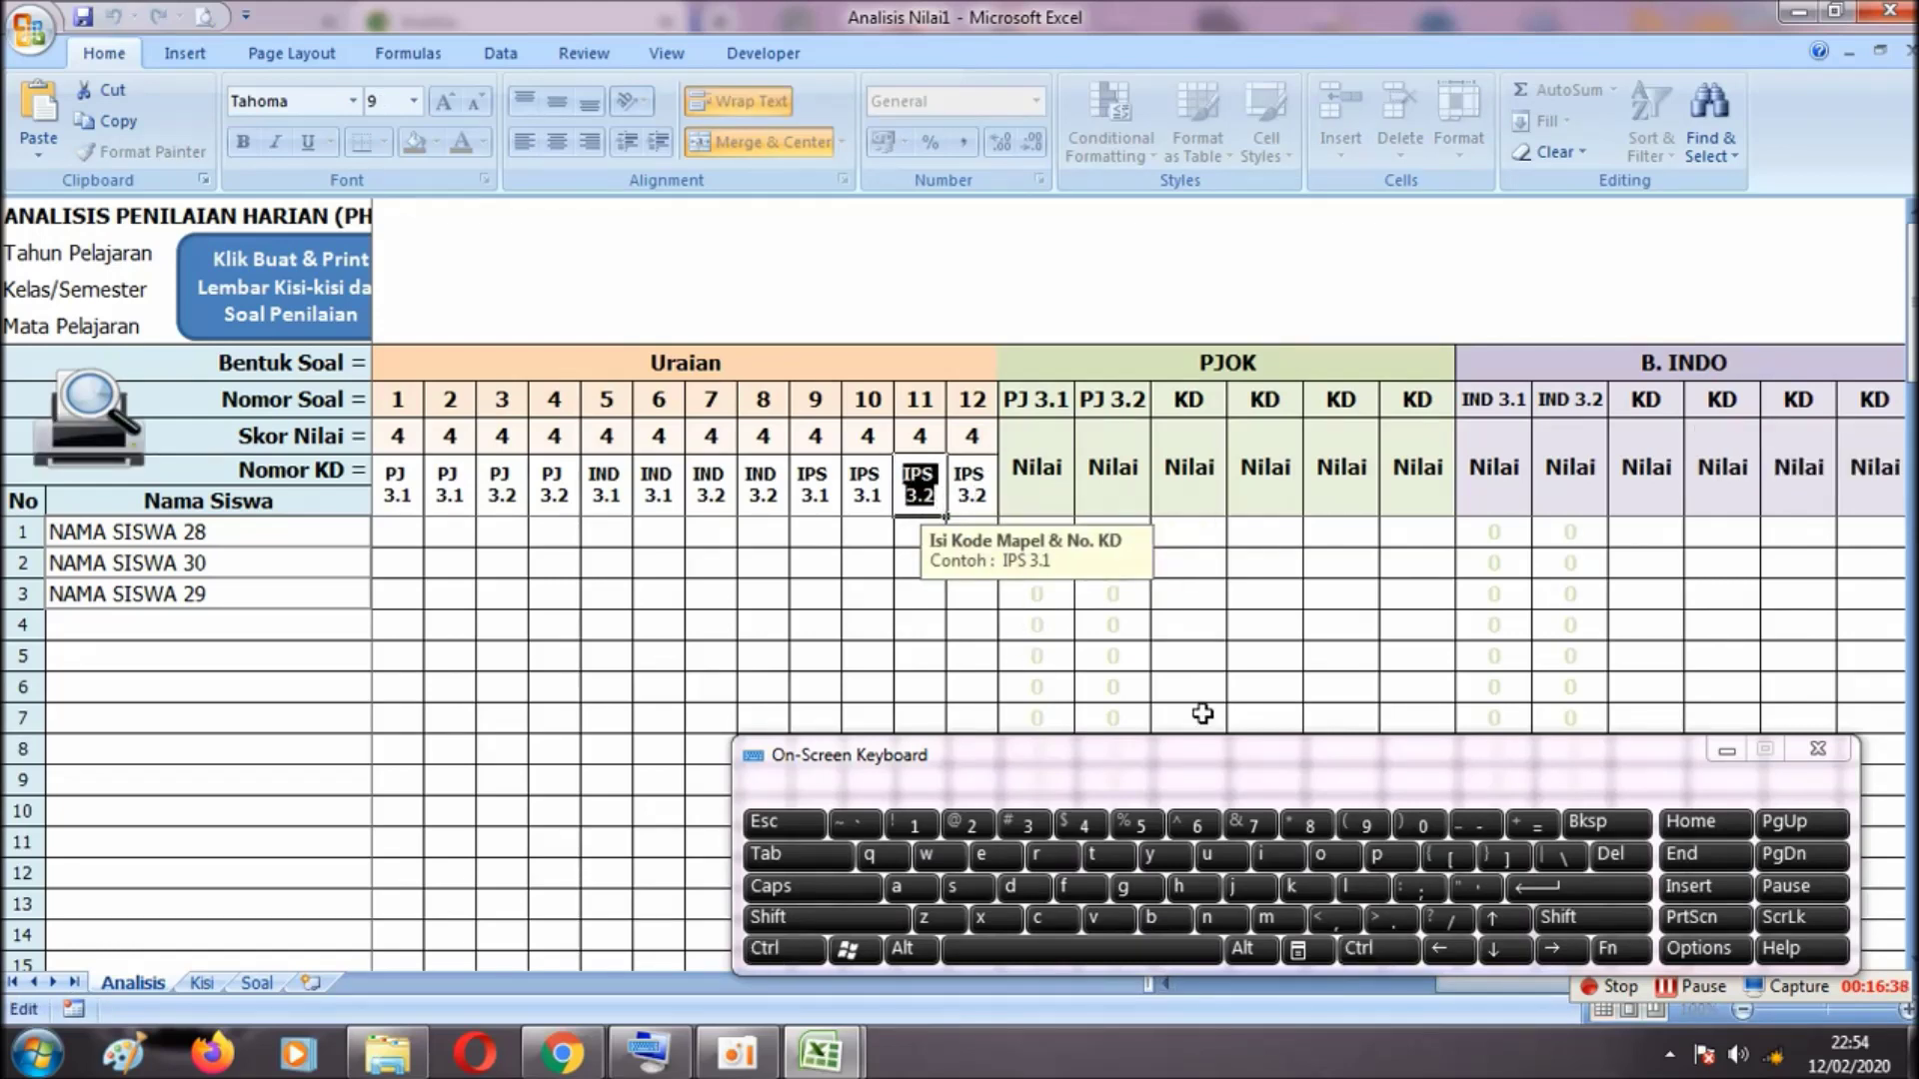
pyautogui.click(1564, 986)
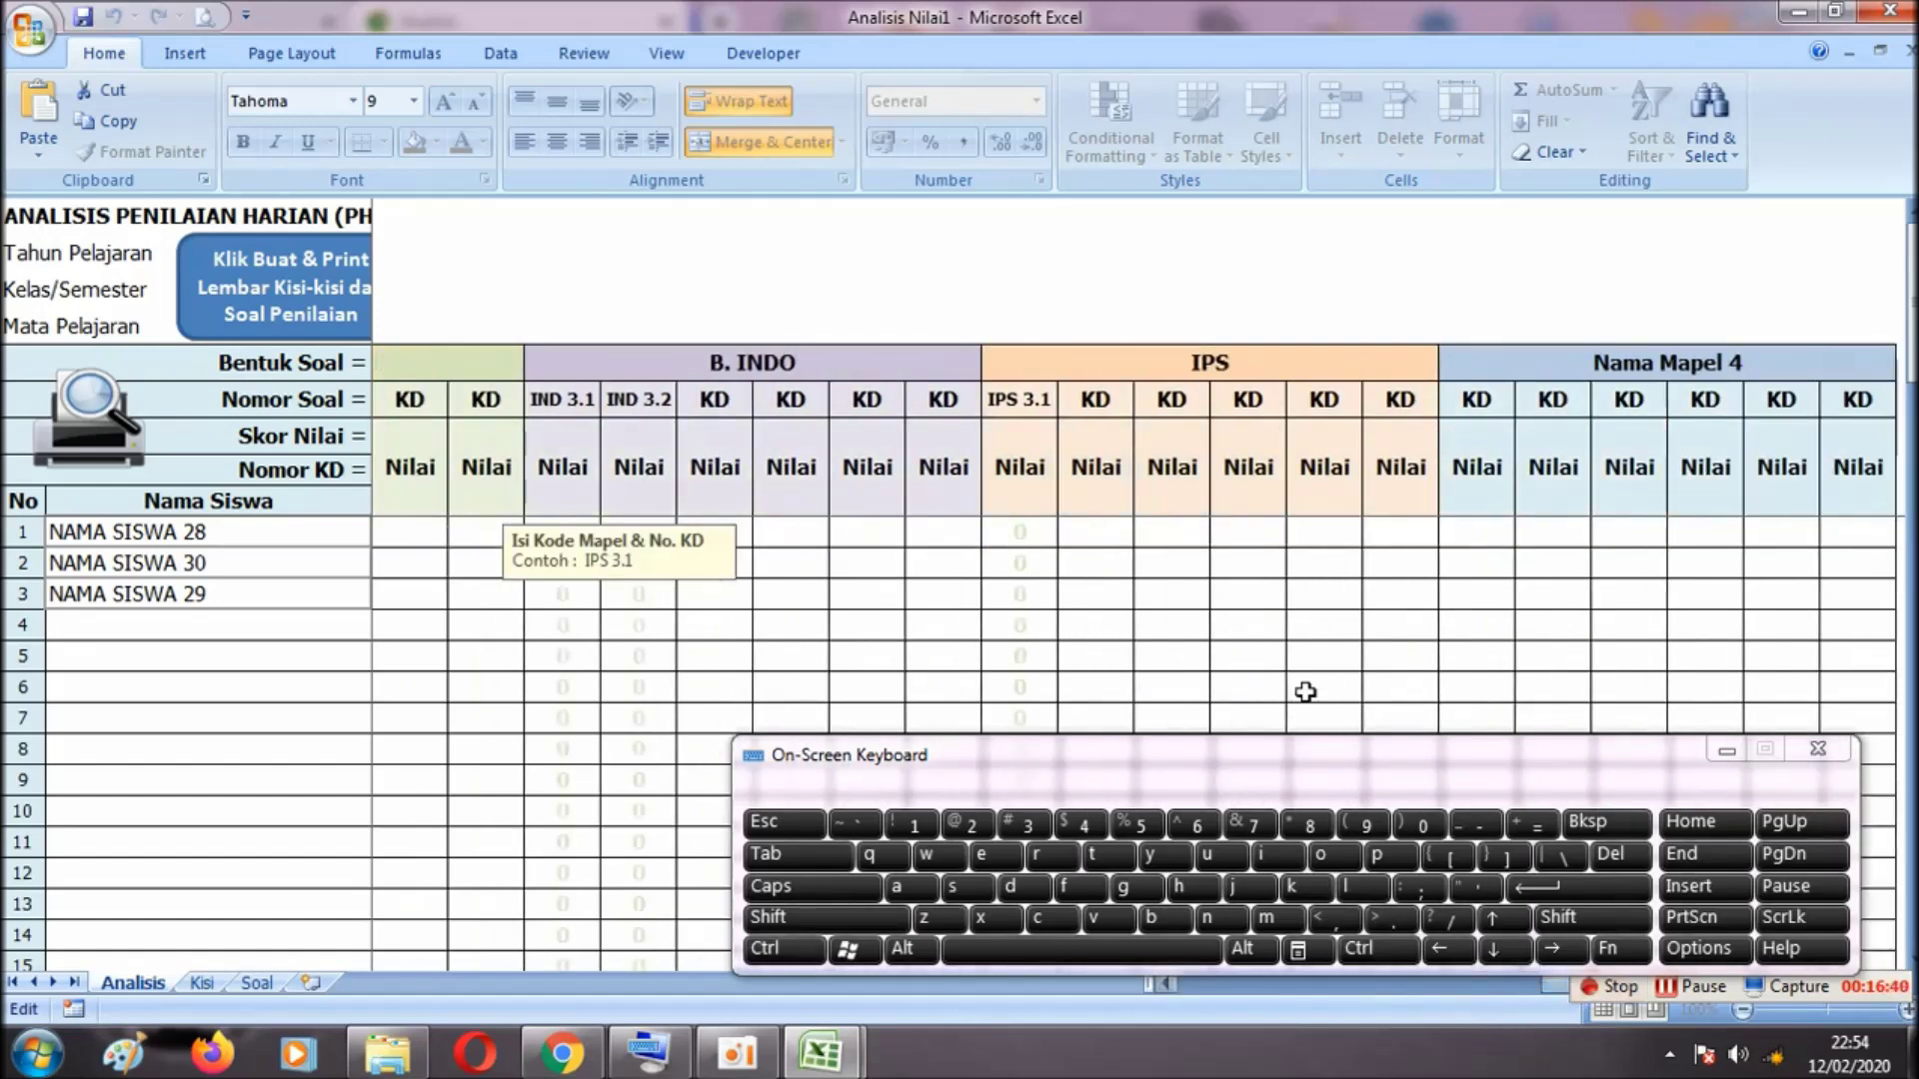
pyautogui.click(1091, 404)
pyautogui.moveTo(1085, 403); pyautogui.dragTo(1125, 405)
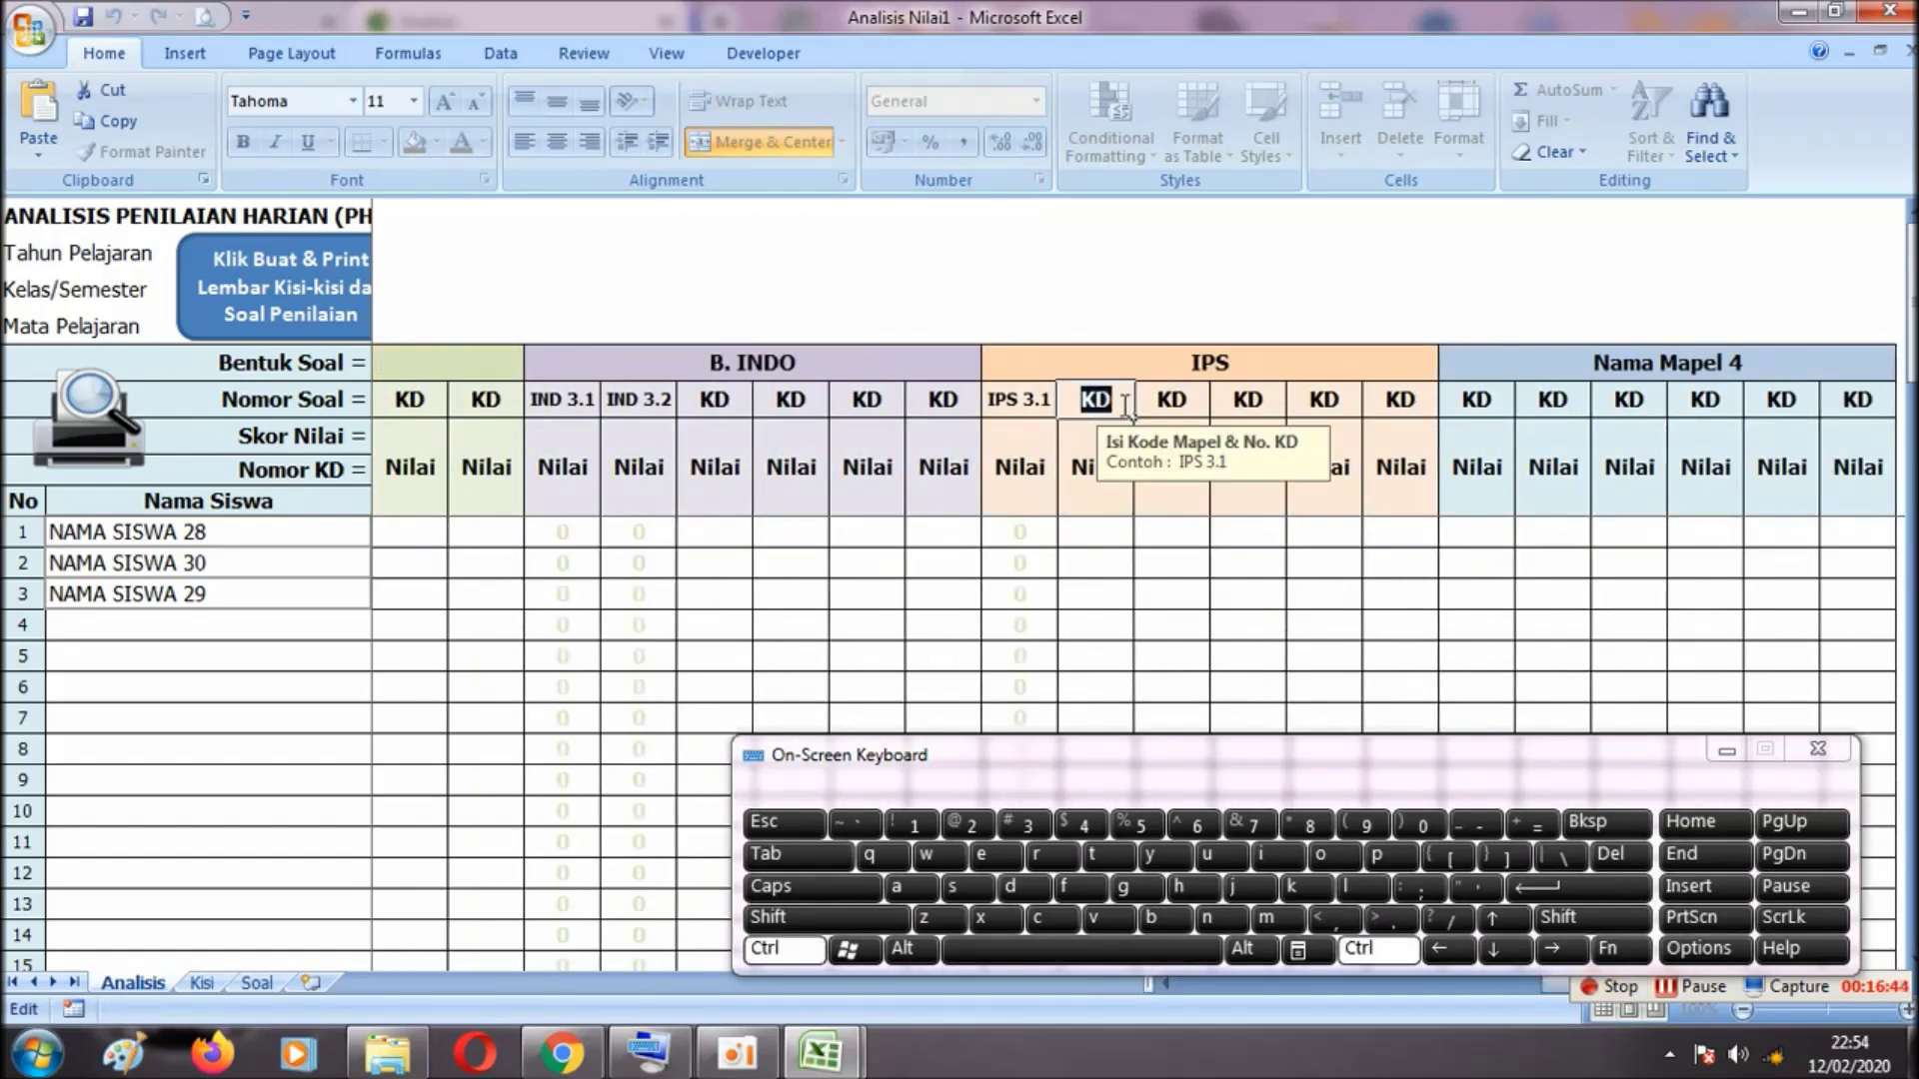
pyautogui.hotkey('ctrl', 'v')
pyautogui.press('BackSpace')
pyautogui.write('2')
pyautogui.press('Up')
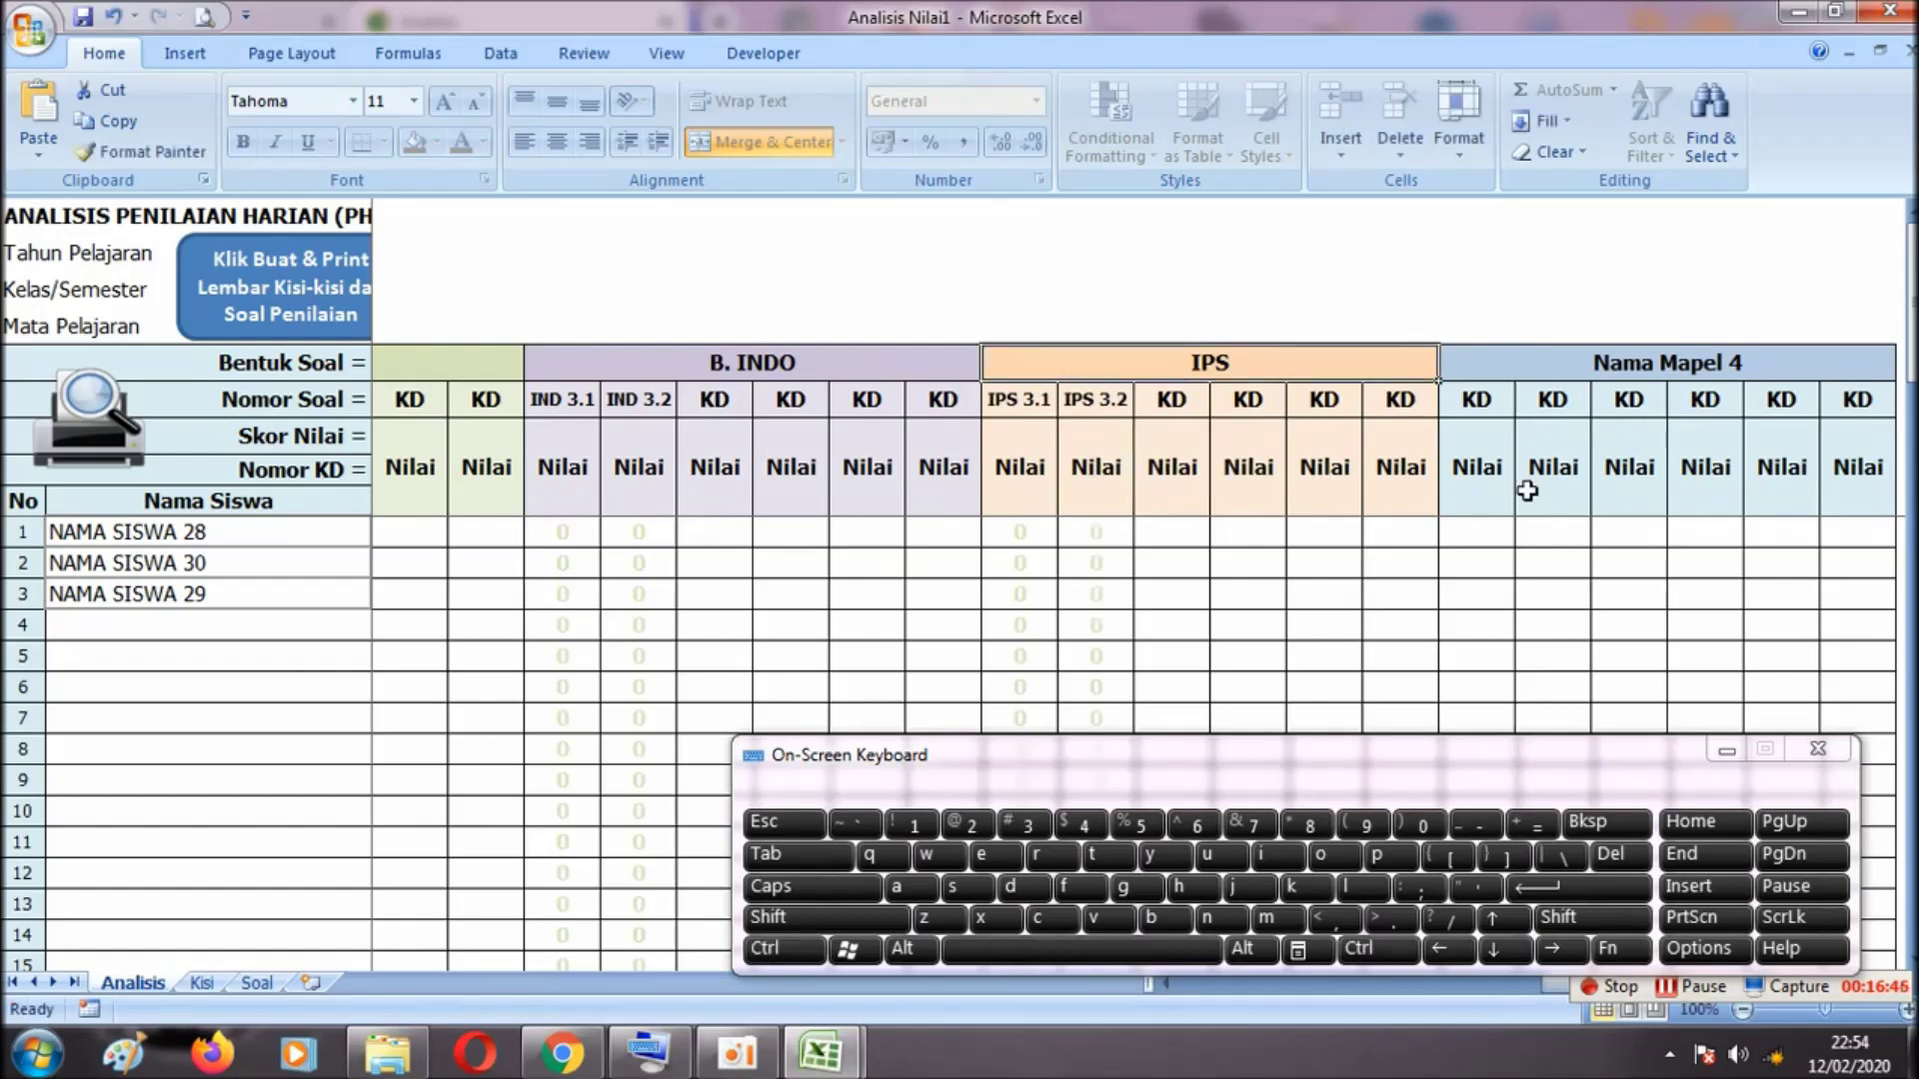
# Hide all six KD columns of the unused Nama Mapel 4 subject
pyautogui.moveTo(1477, 412); pyautogui.dragTo(1844, 428)
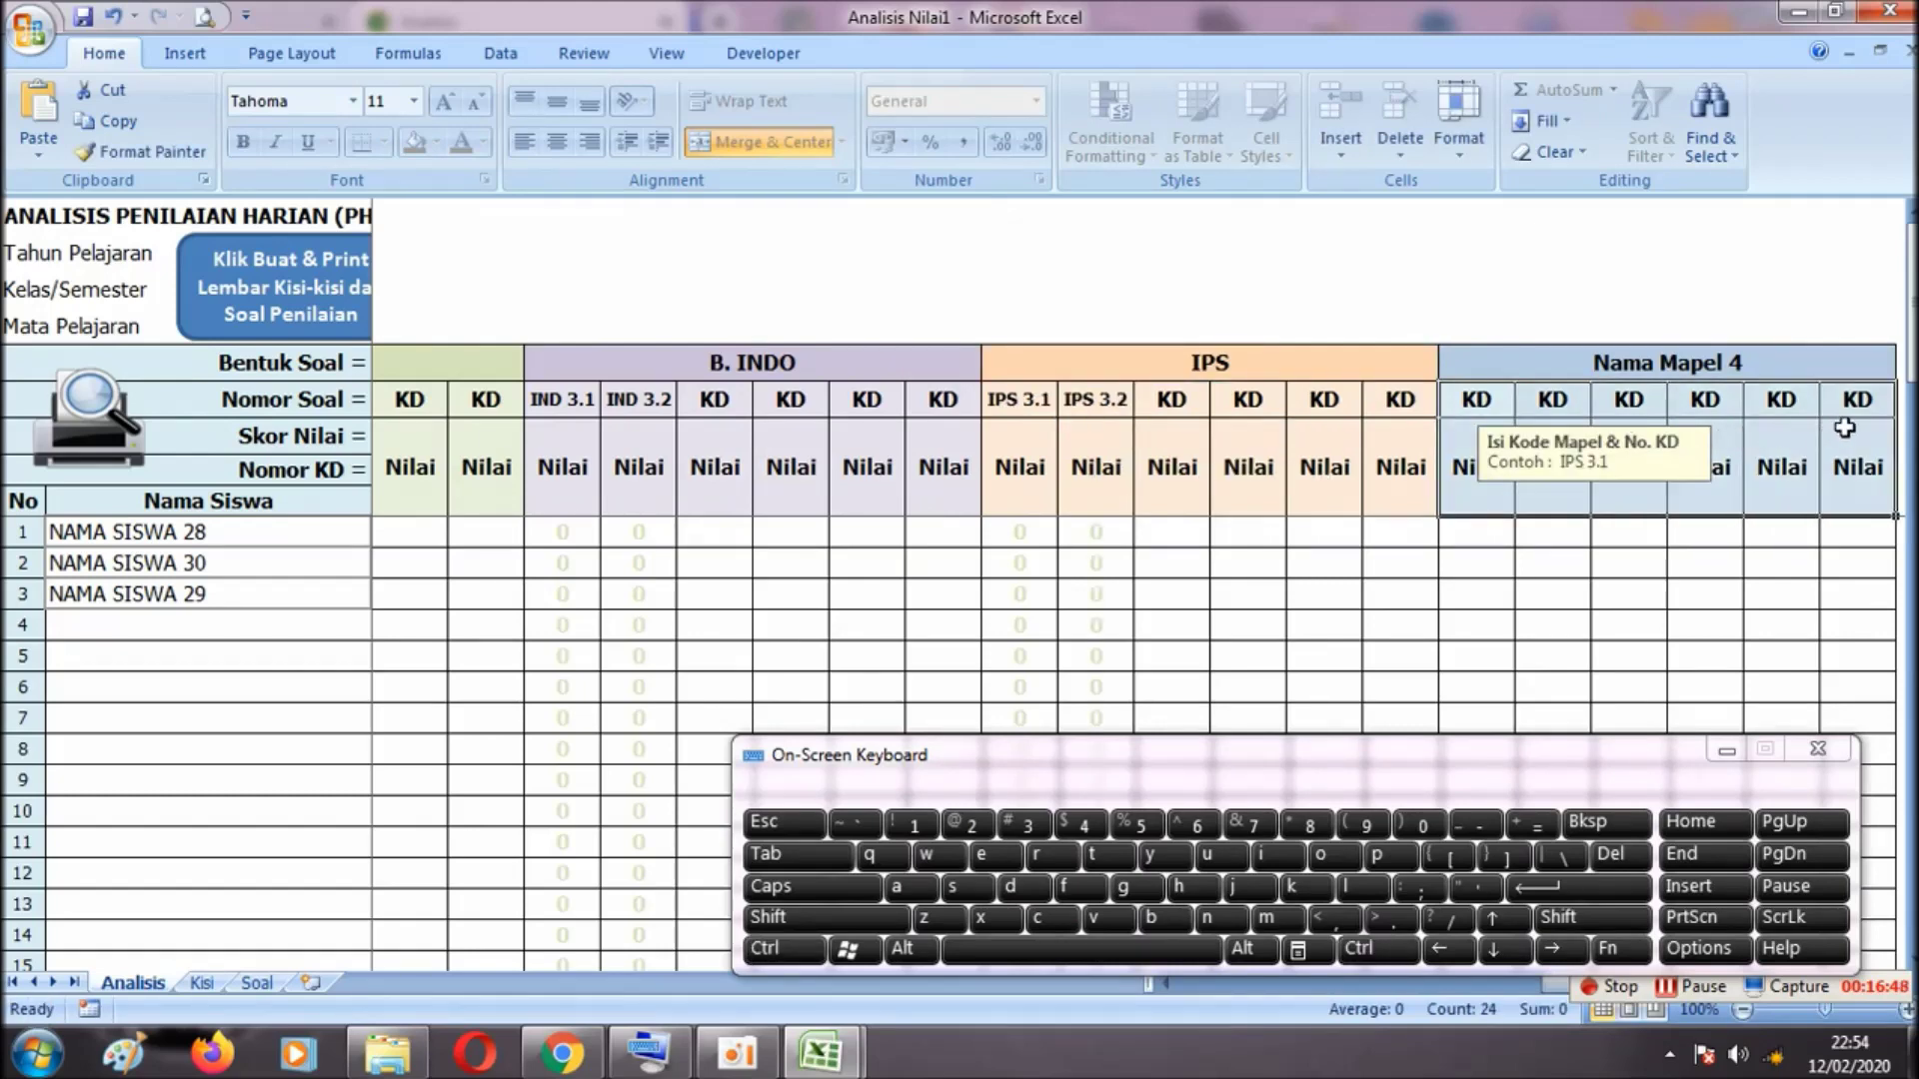
pyautogui.click(1469, 150)
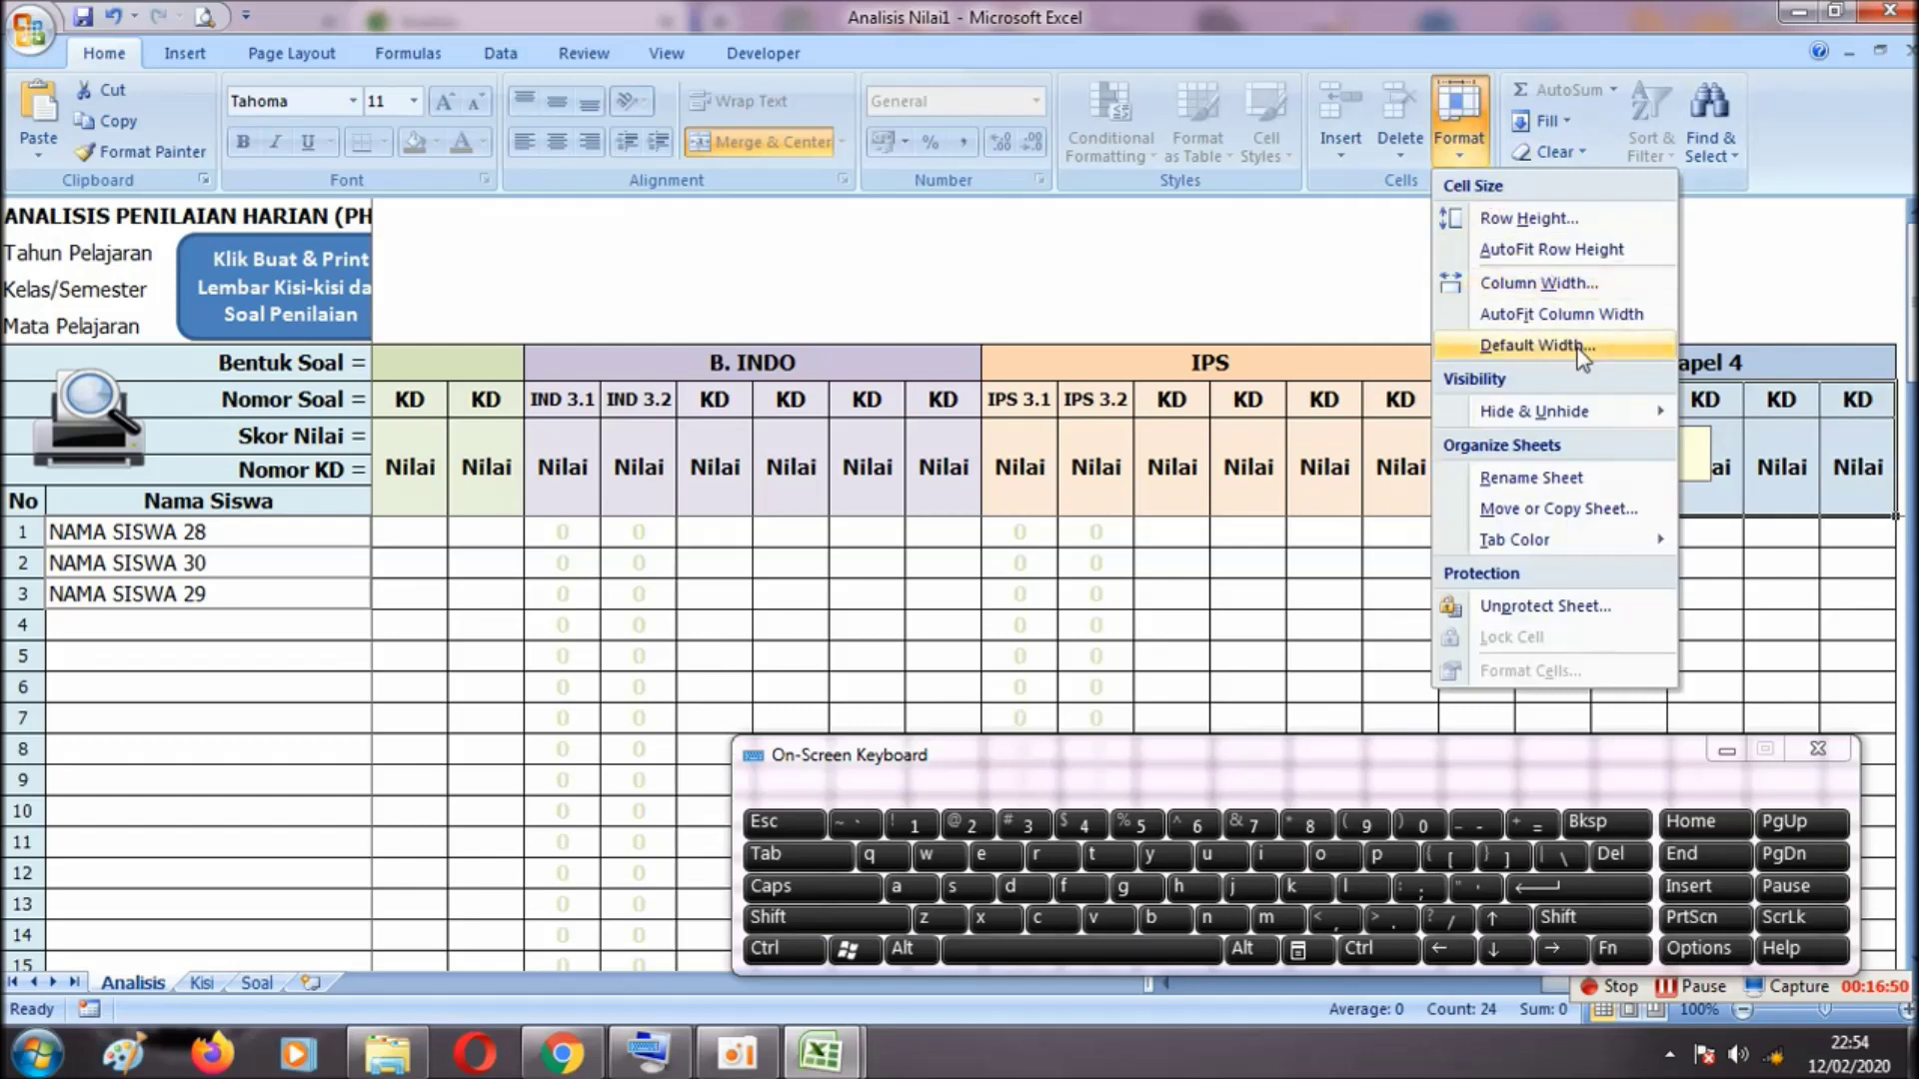
pyautogui.moveTo(1605, 412)
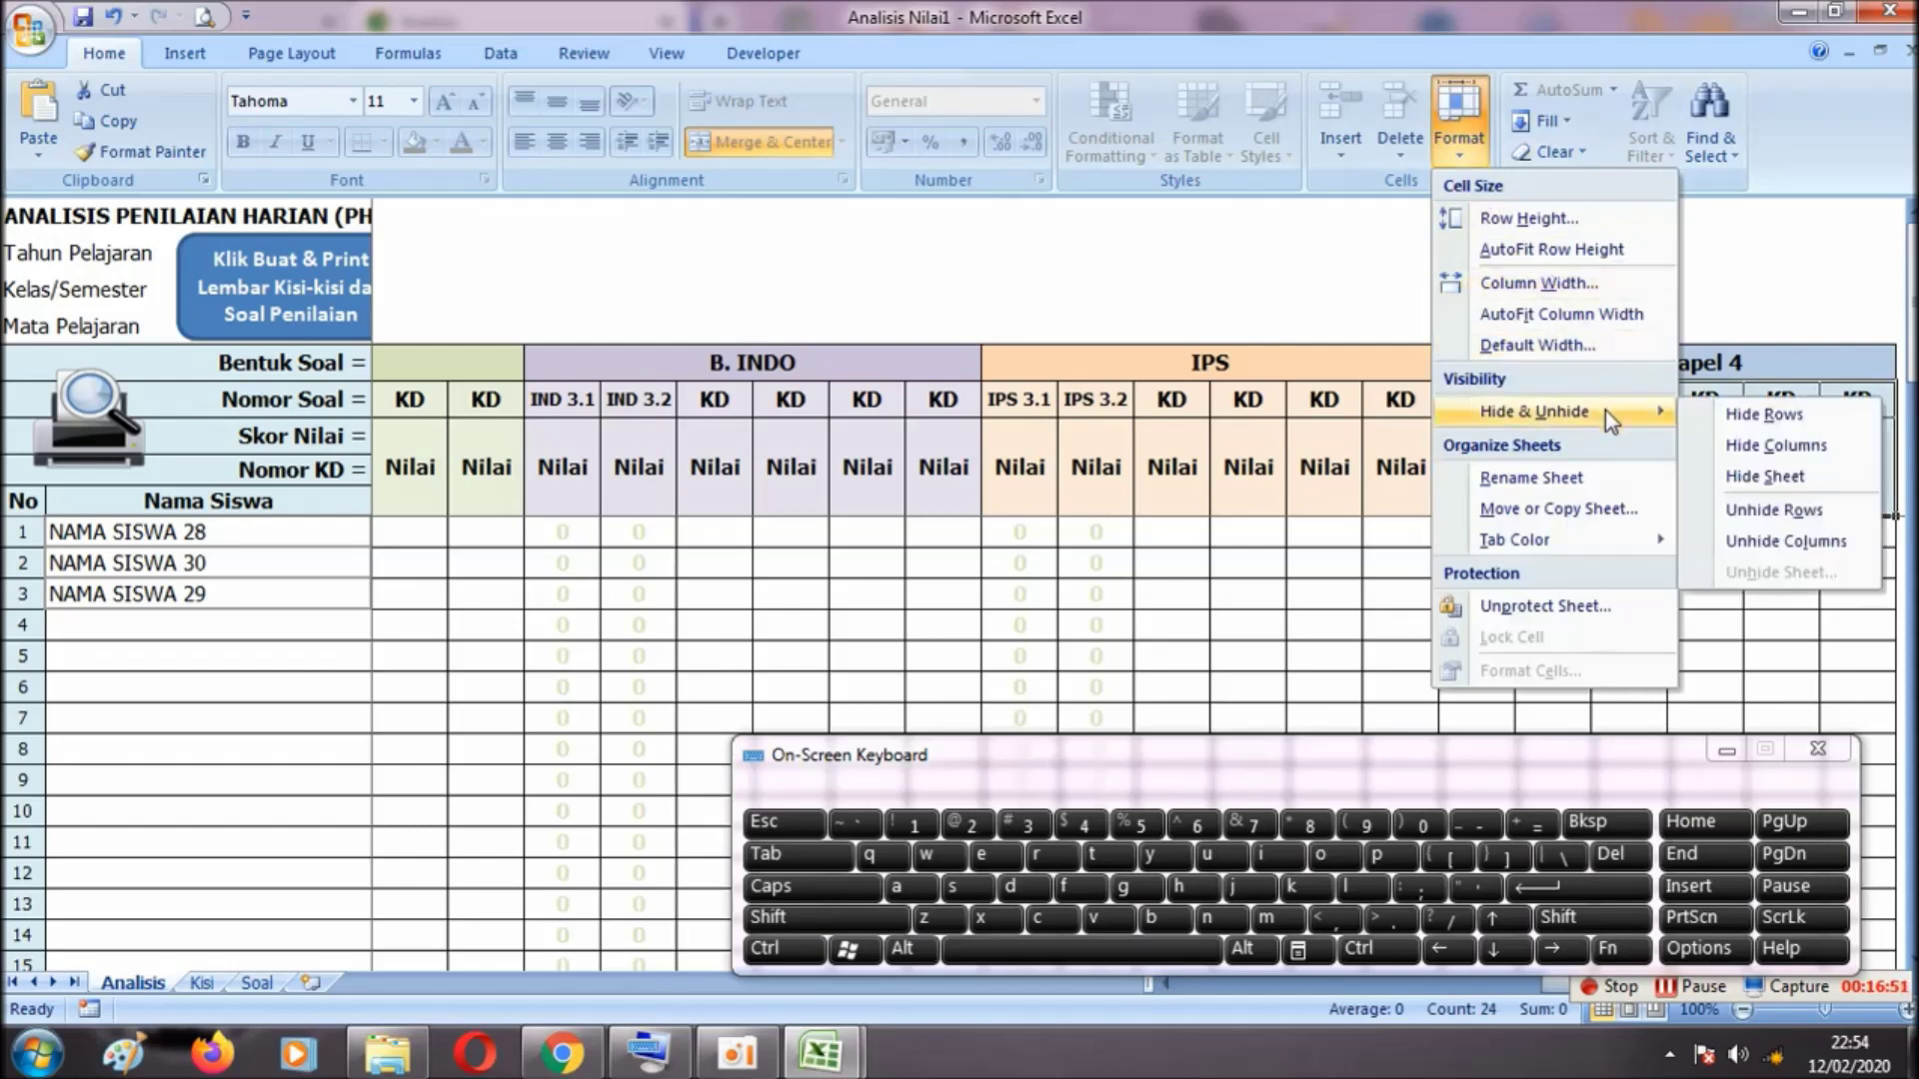
pyautogui.click(1764, 446)
# Hide the four unused KD columns under IPS
pyautogui.moveTo(1174, 459); pyautogui.dragTo(1382, 476)
pyautogui.click(1459, 125)
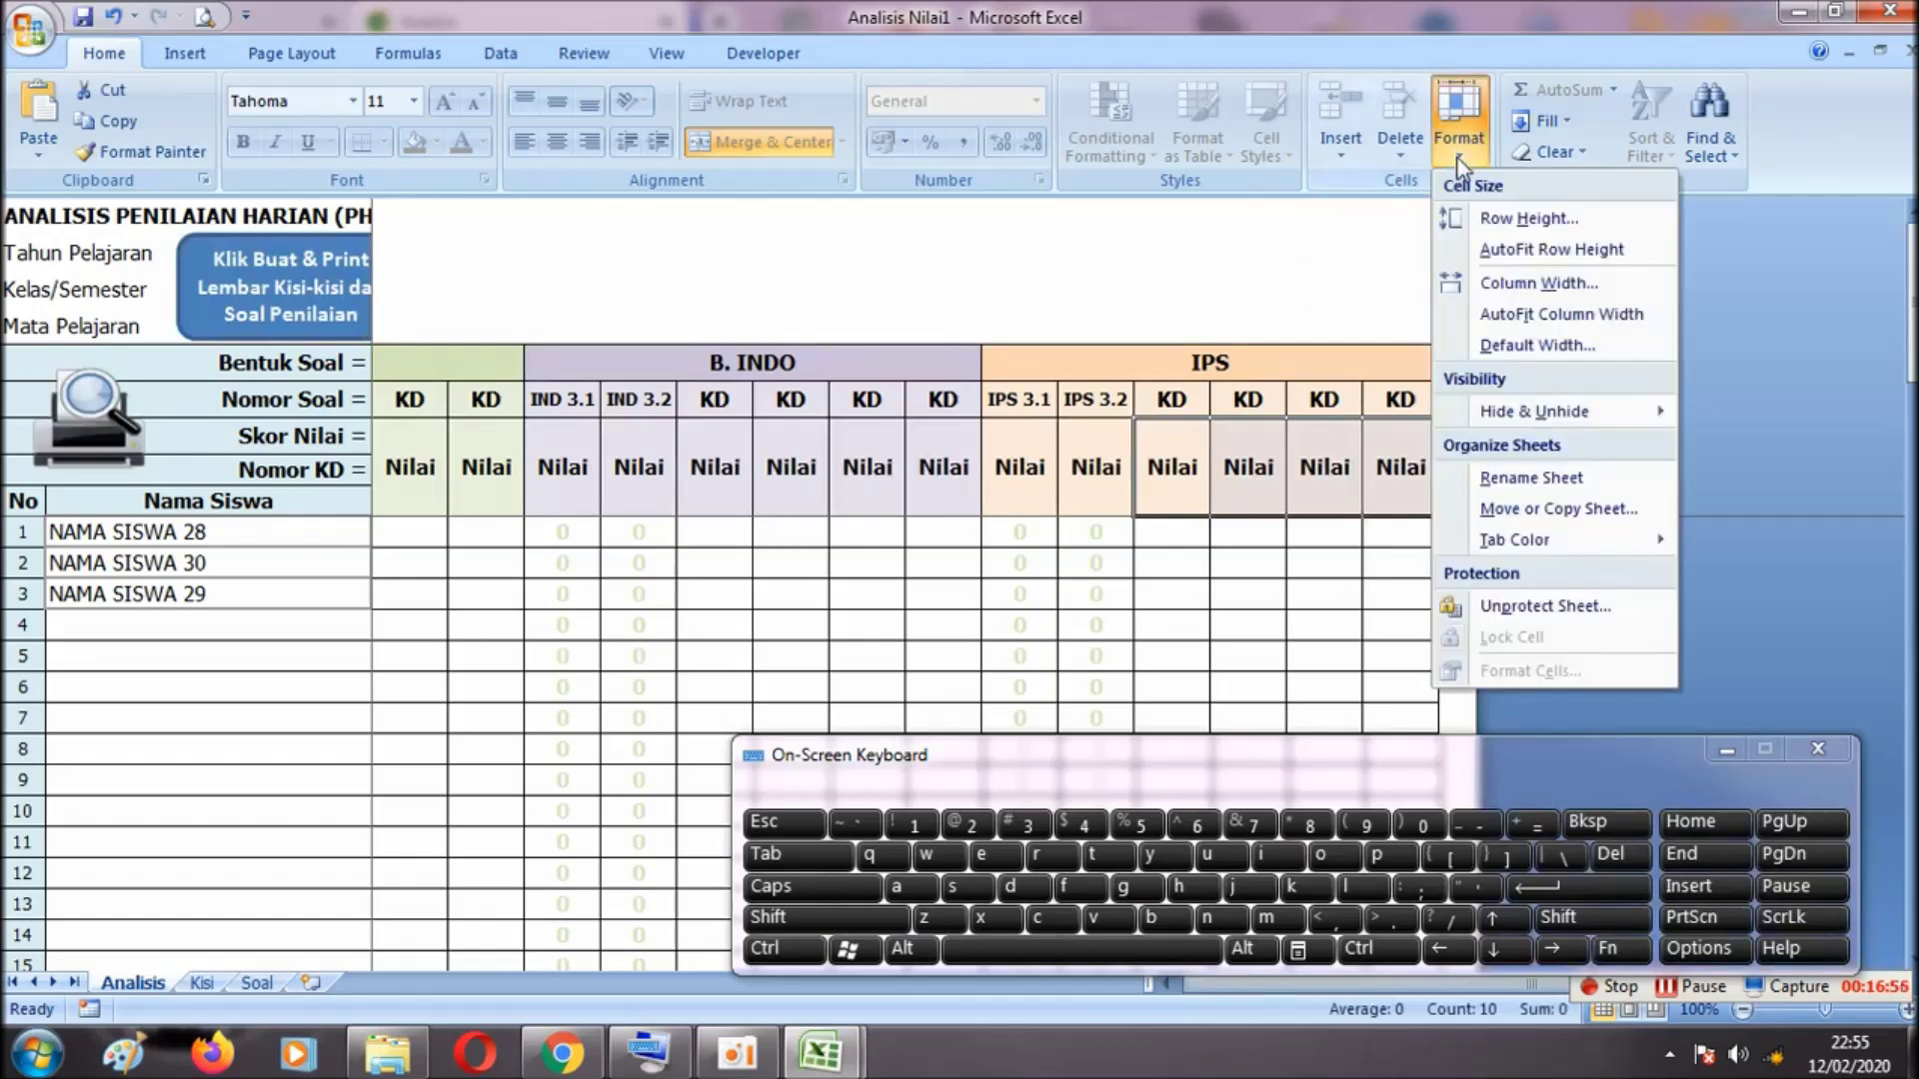
pyautogui.moveTo(1526, 414)
pyautogui.click(1743, 445)
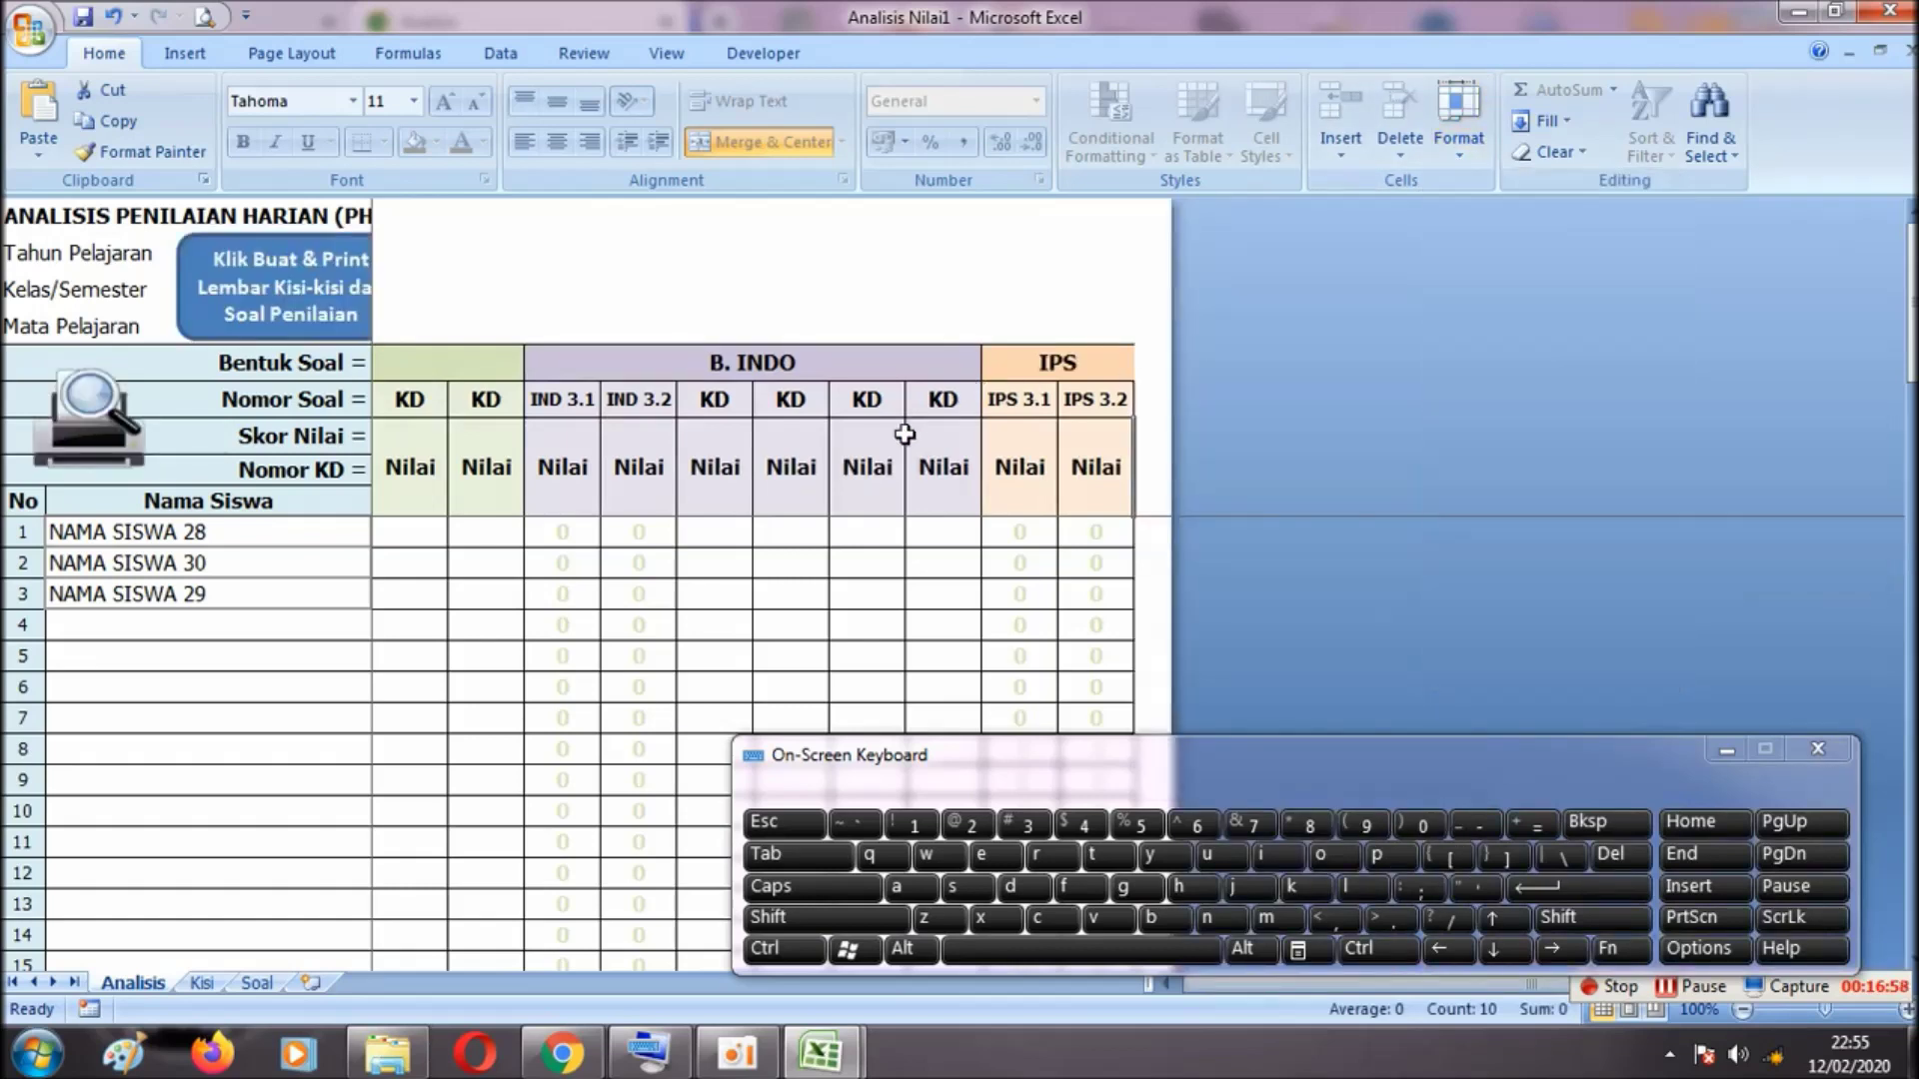
# Hide the four unused KD columns under B. INDO
pyautogui.moveTo(723, 463); pyautogui.dragTo(928, 476)
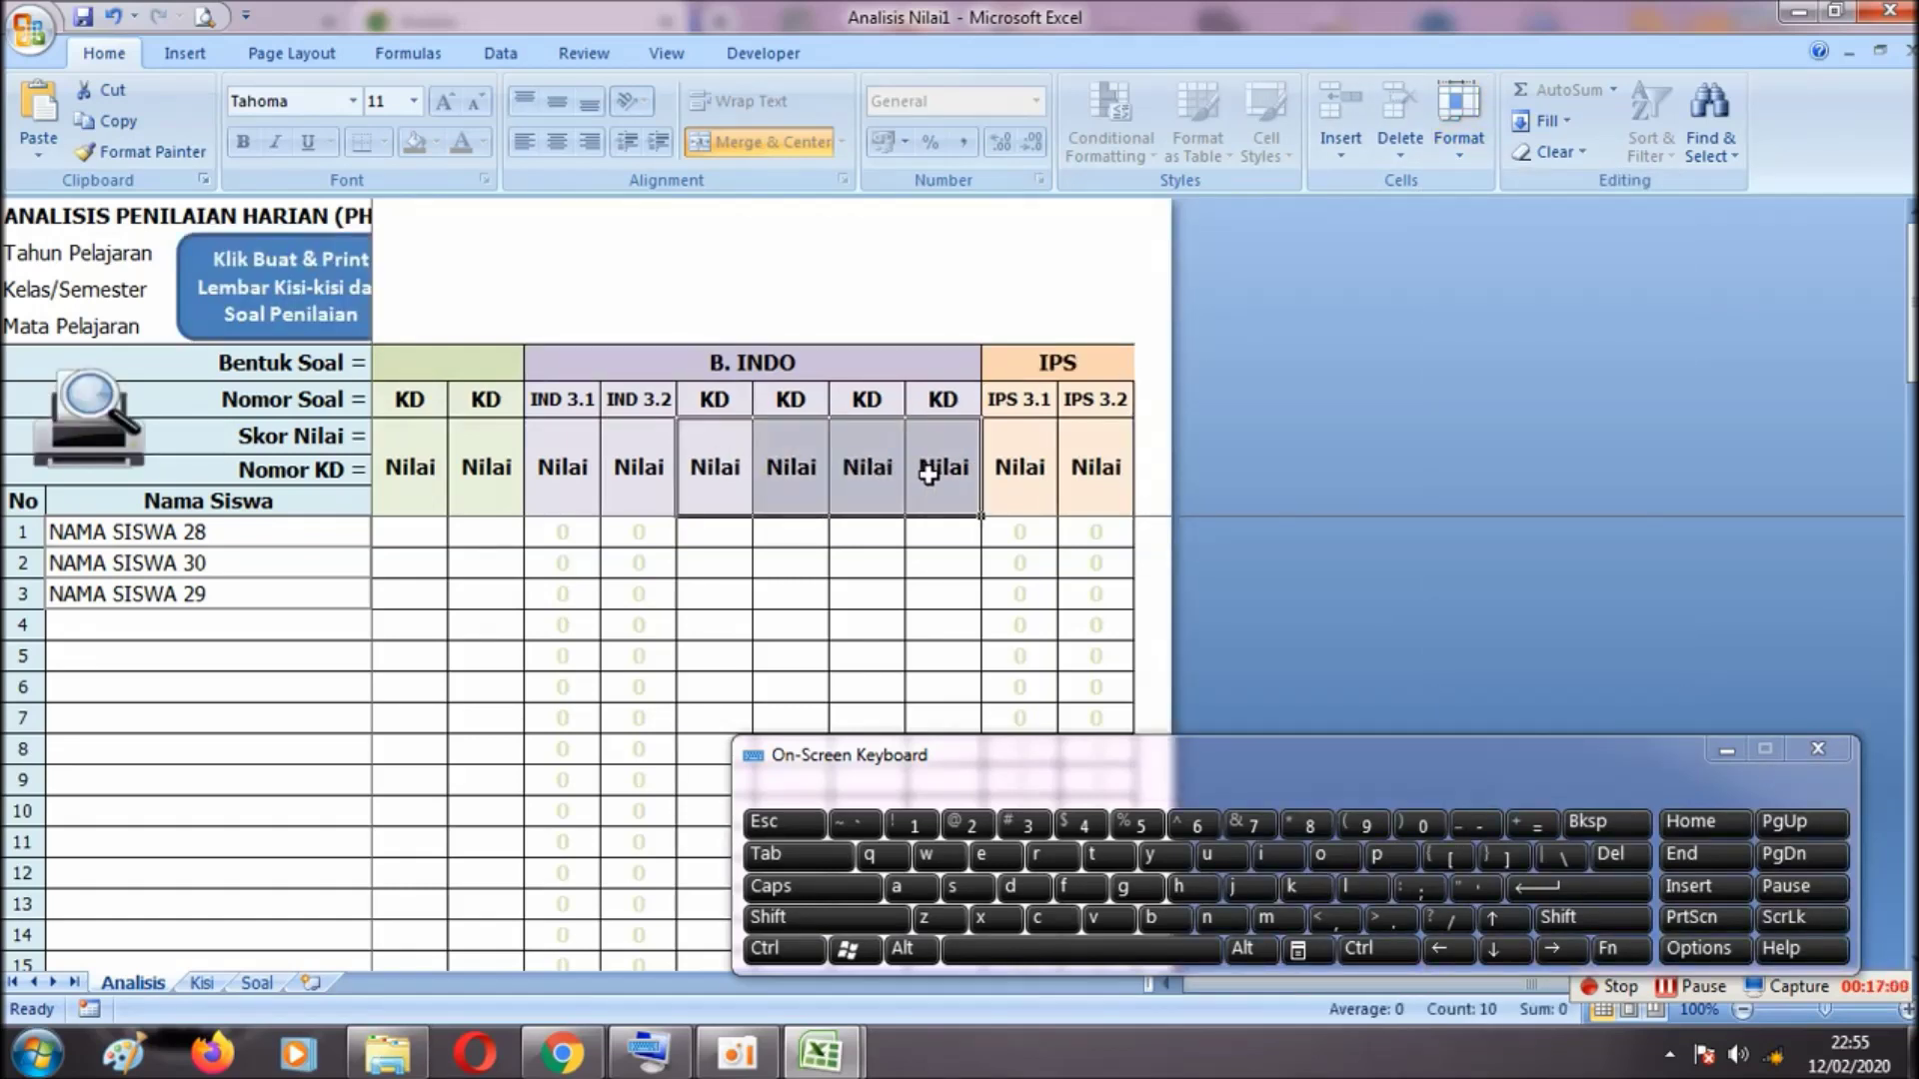
pyautogui.click(1447, 150)
pyautogui.moveTo(1539, 412)
pyautogui.click(1744, 445)
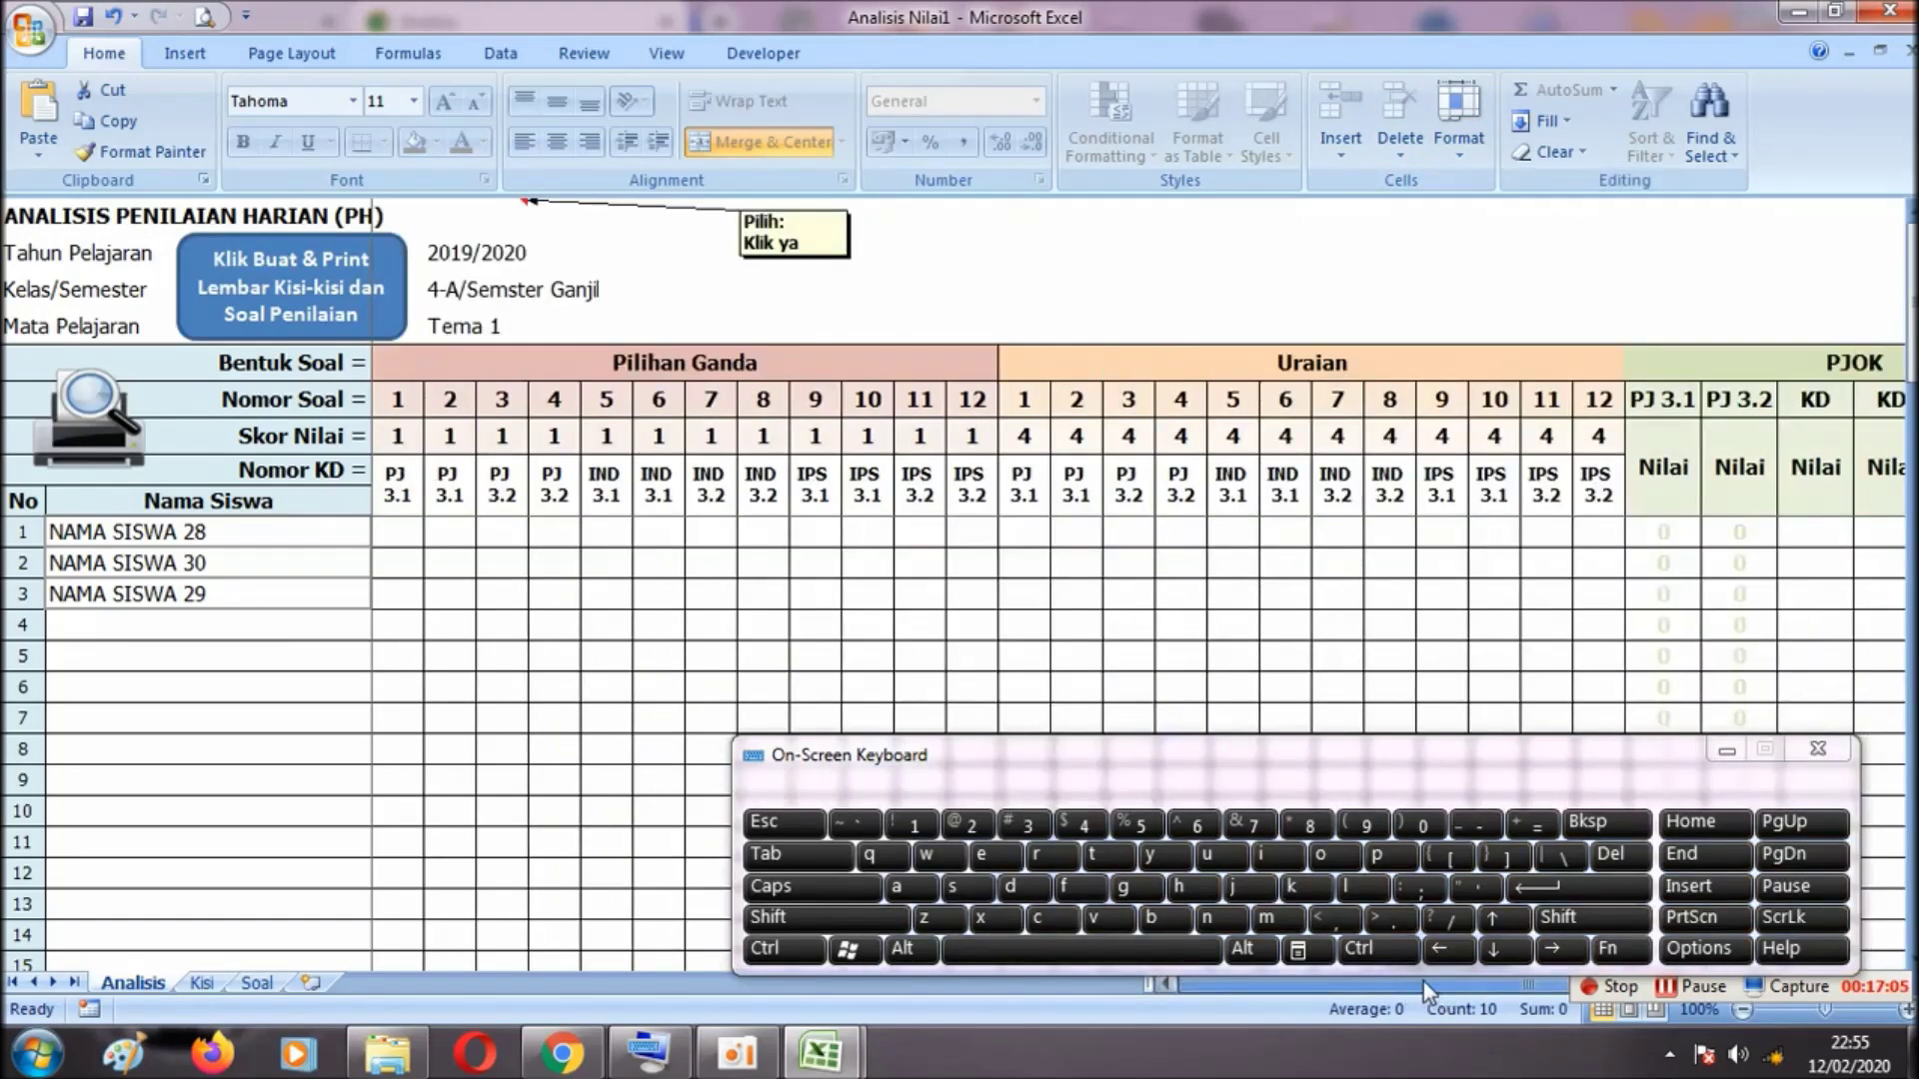
# Hide the four unused KD columns under PJOK
pyautogui.moveTo(1826, 491)
pyautogui.mouseDown()
pyautogui.moveTo(1894, 470)
pyautogui.moveTo(1811, 467)
pyautogui.mouseUp()
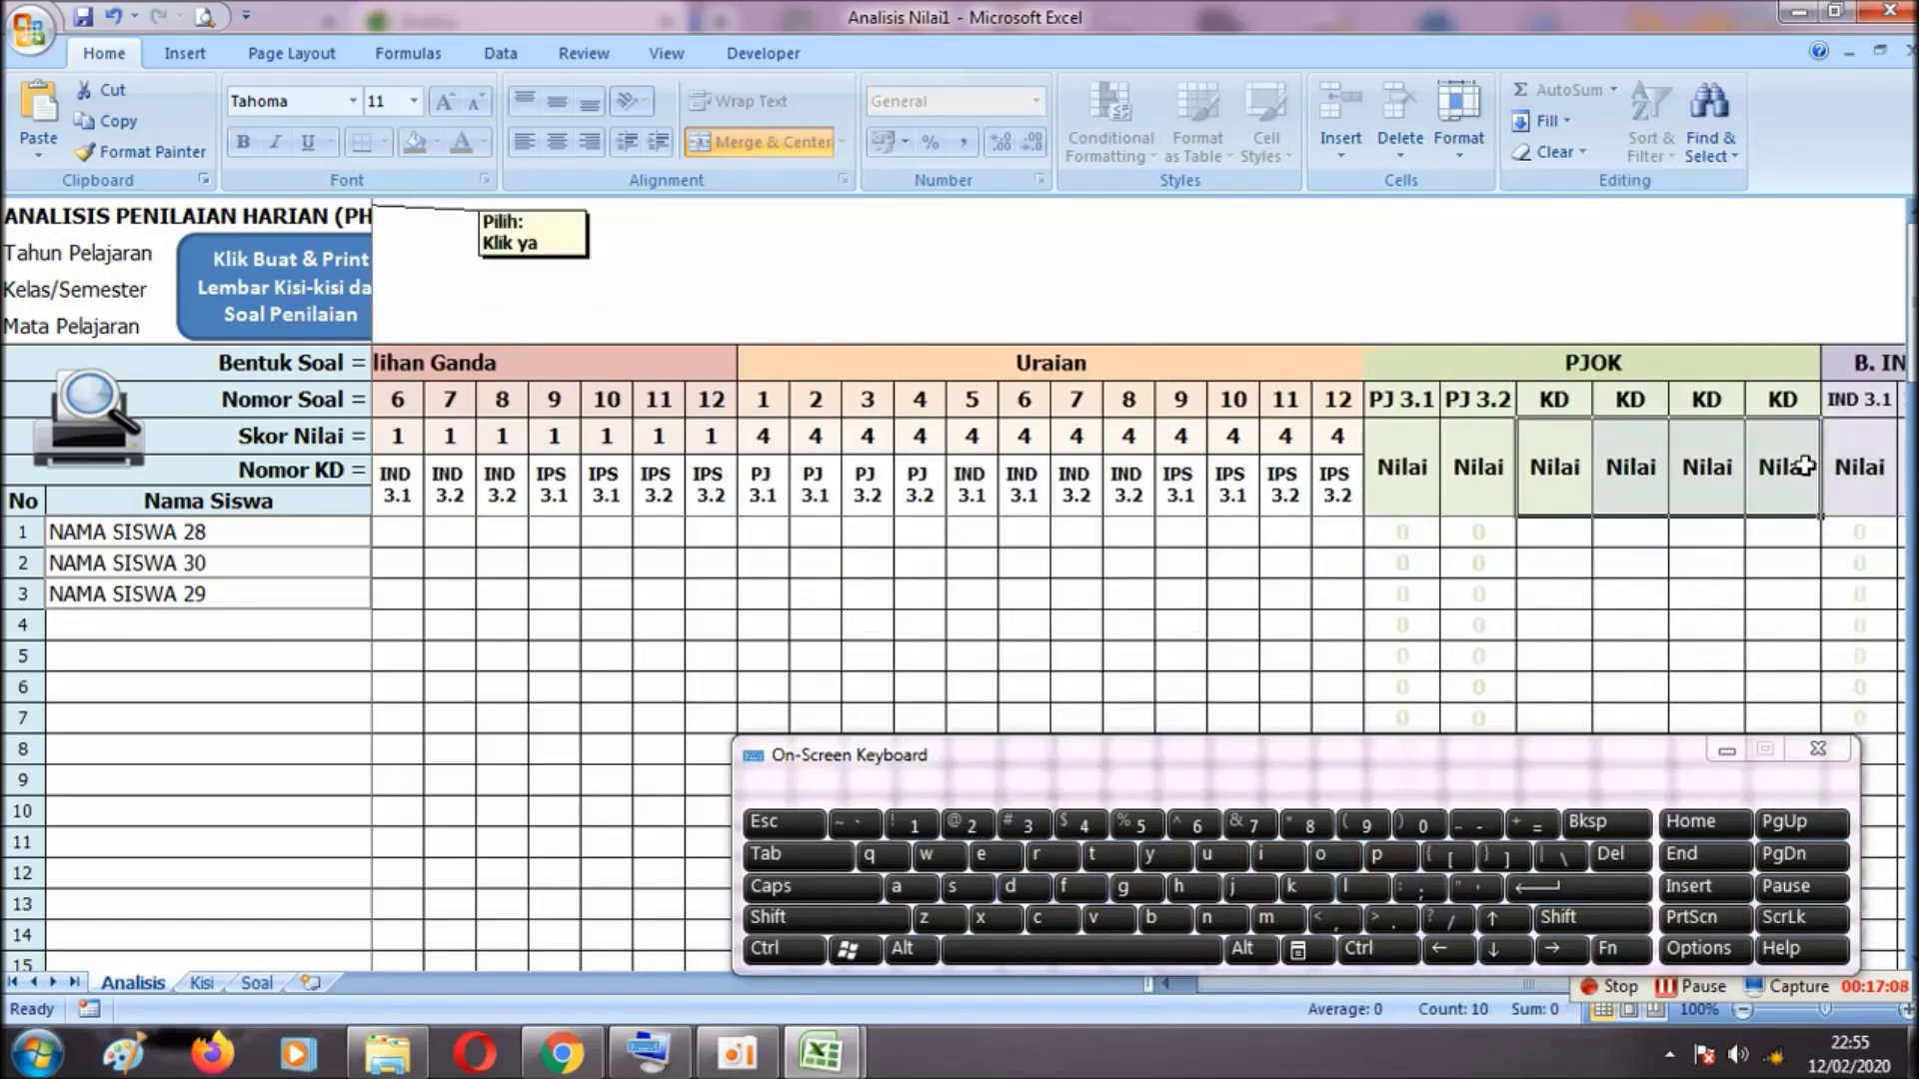
pyautogui.click(1458, 140)
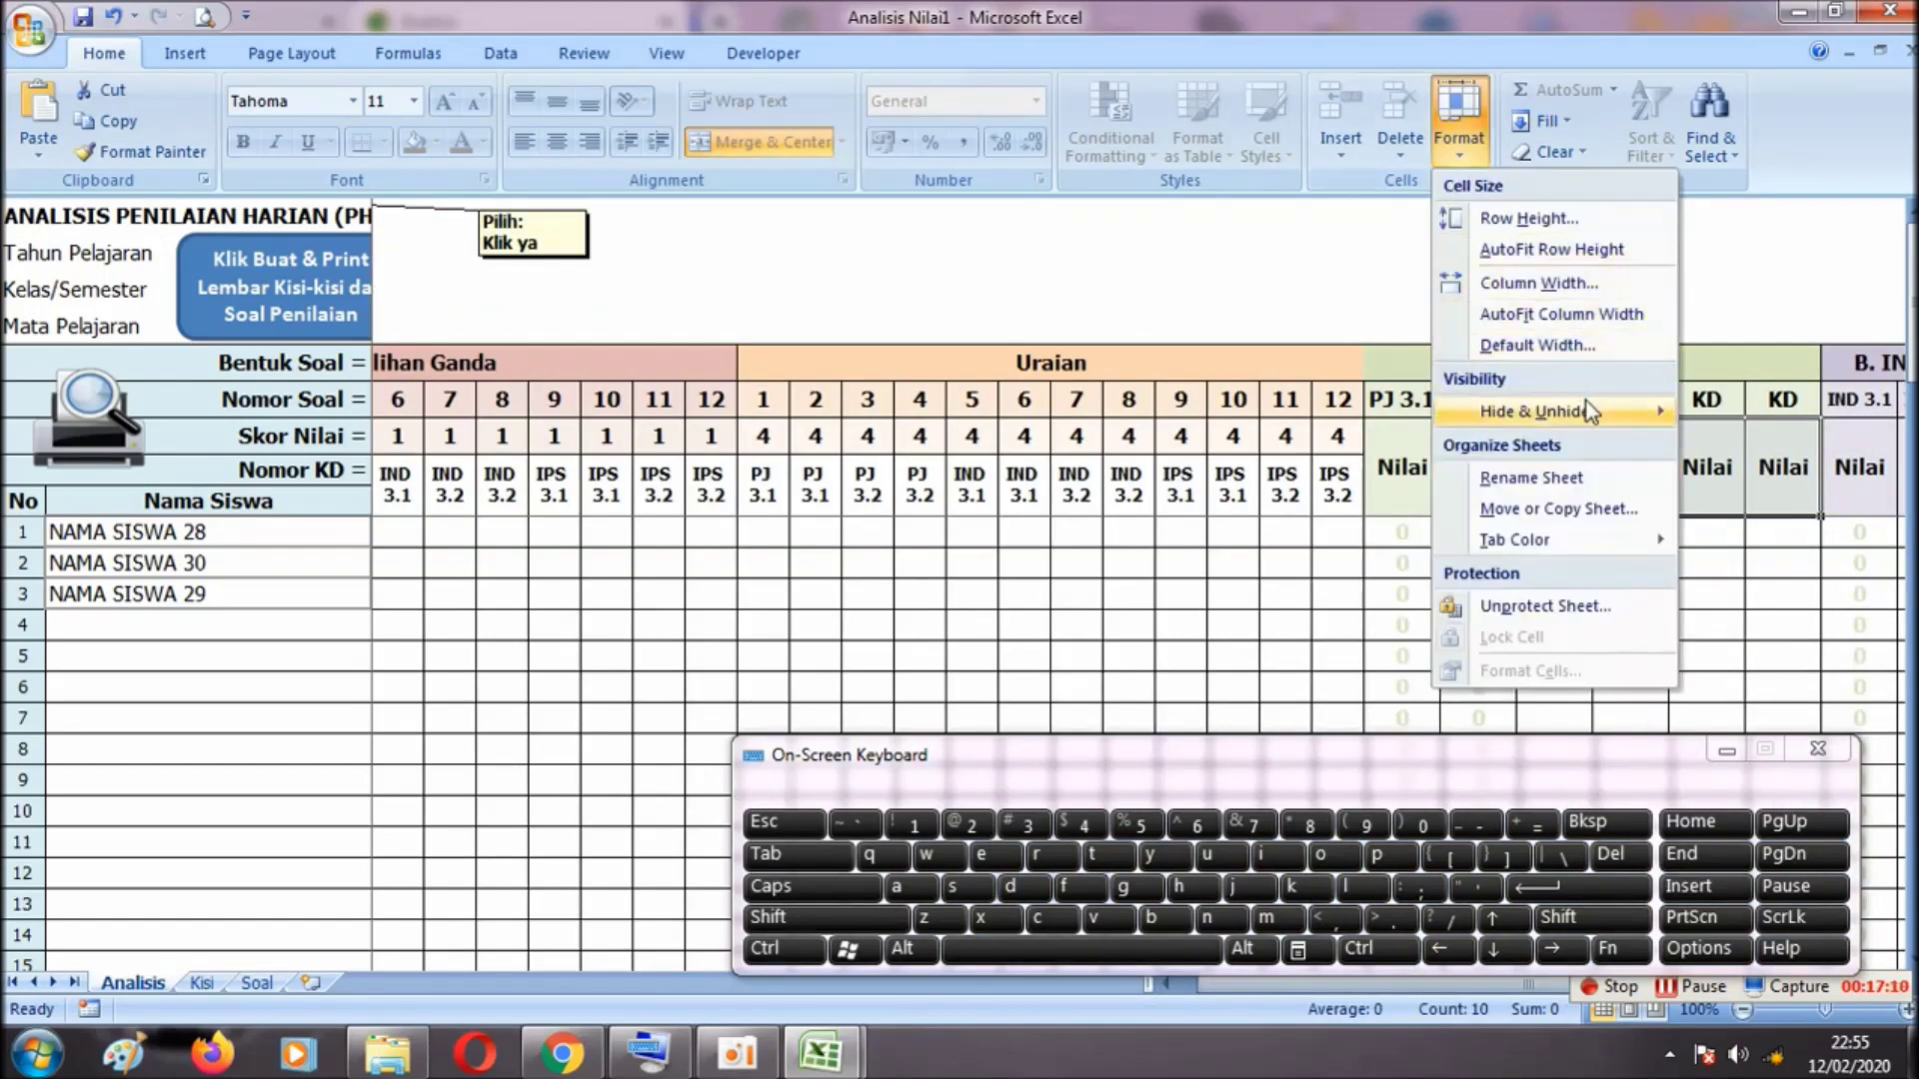
pyautogui.moveTo(1589, 405)
pyautogui.click(1769, 446)
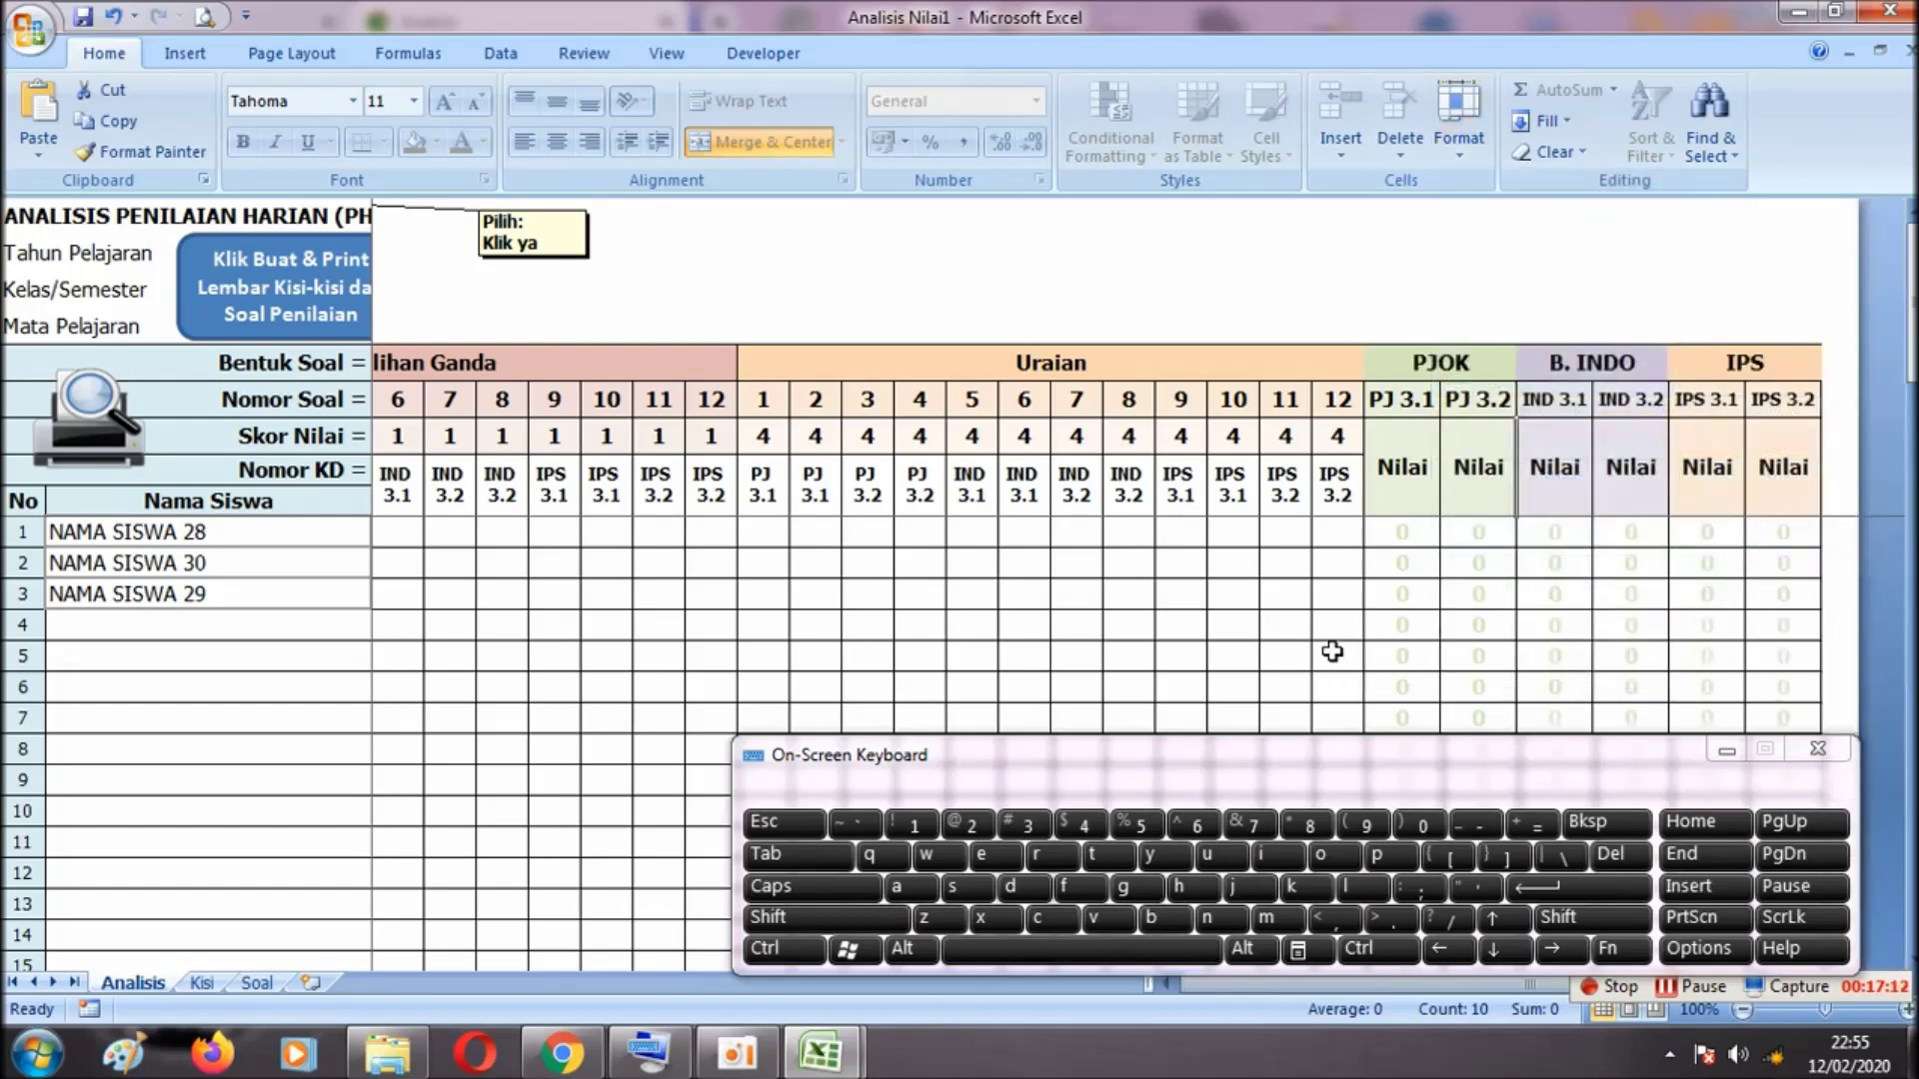
# Go back to the first question columns and check the Skor Nilai row across the twelve Pilihan Ganda questions
pyautogui.moveTo(1519, 987); pyautogui.dragTo(1383, 988)
pyautogui.click(504, 590)
pyautogui.click(418, 552)
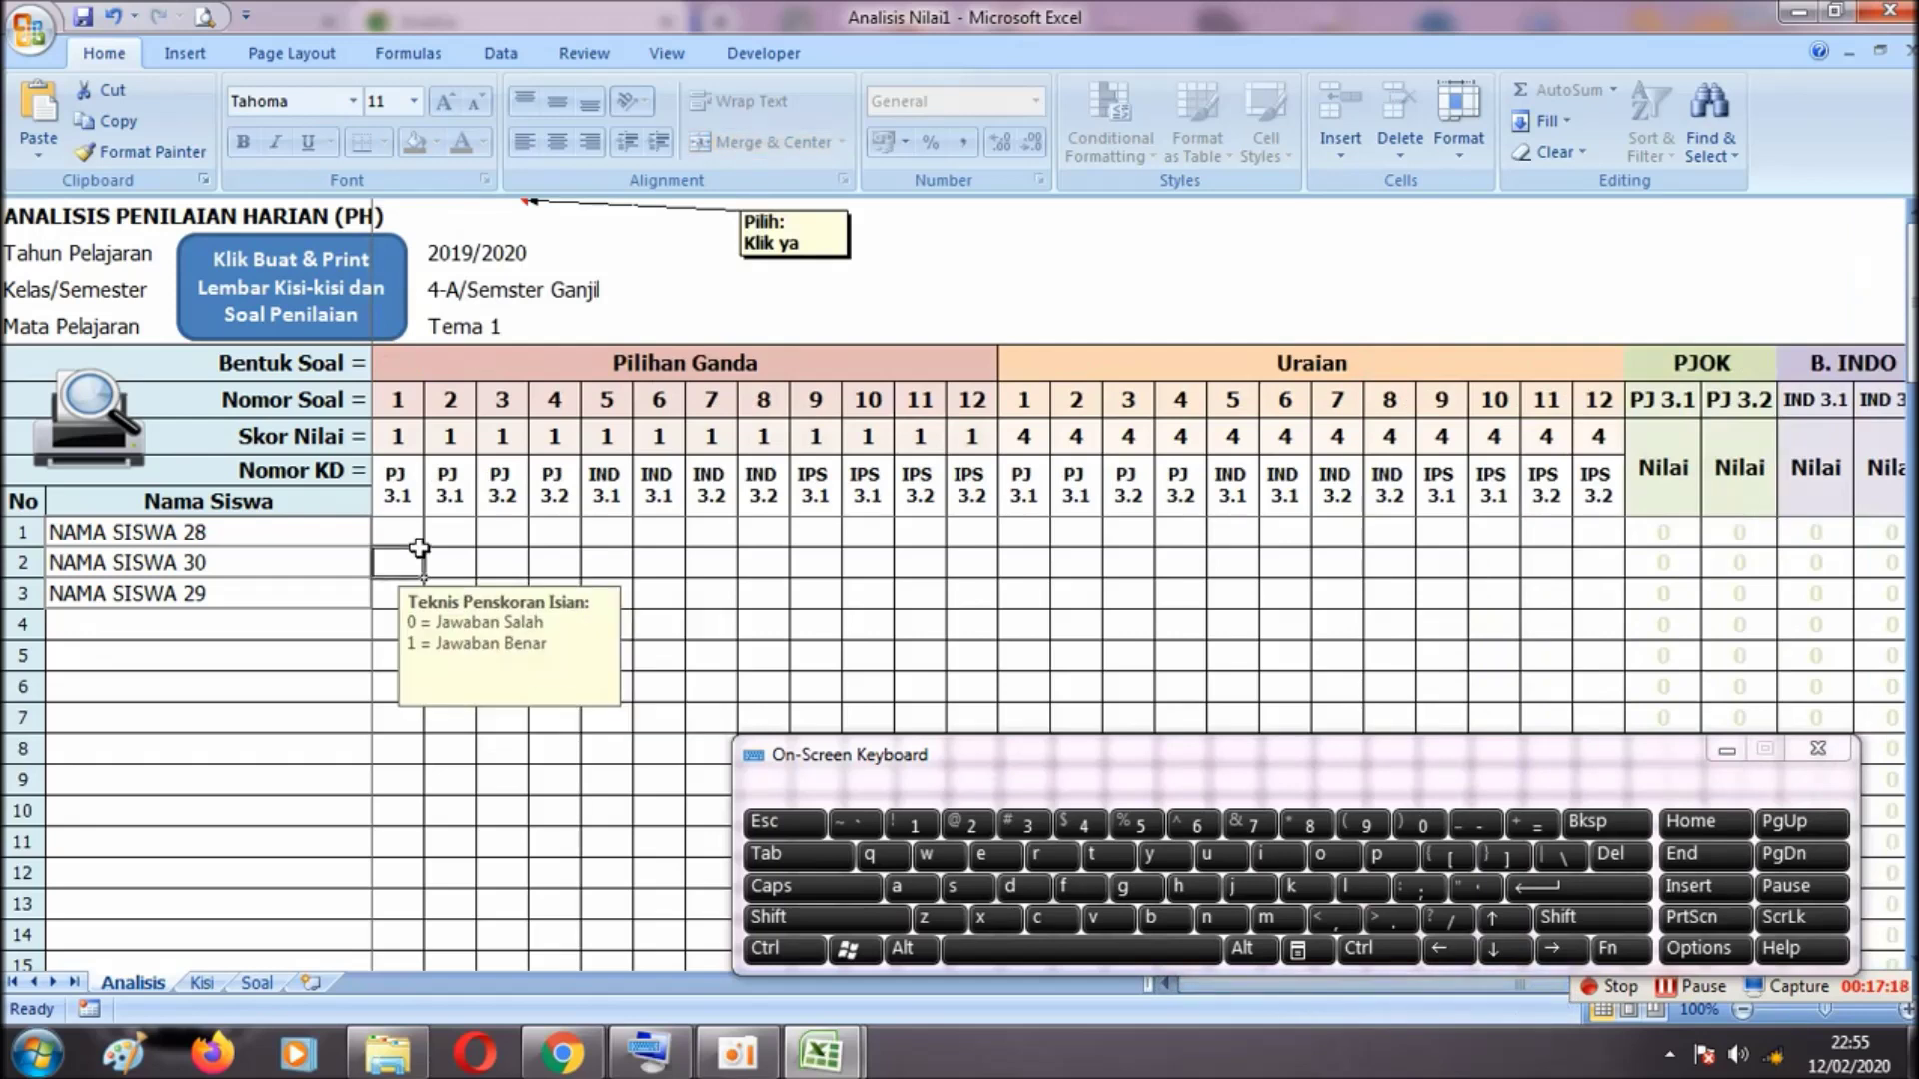
pyautogui.click(320, 437)
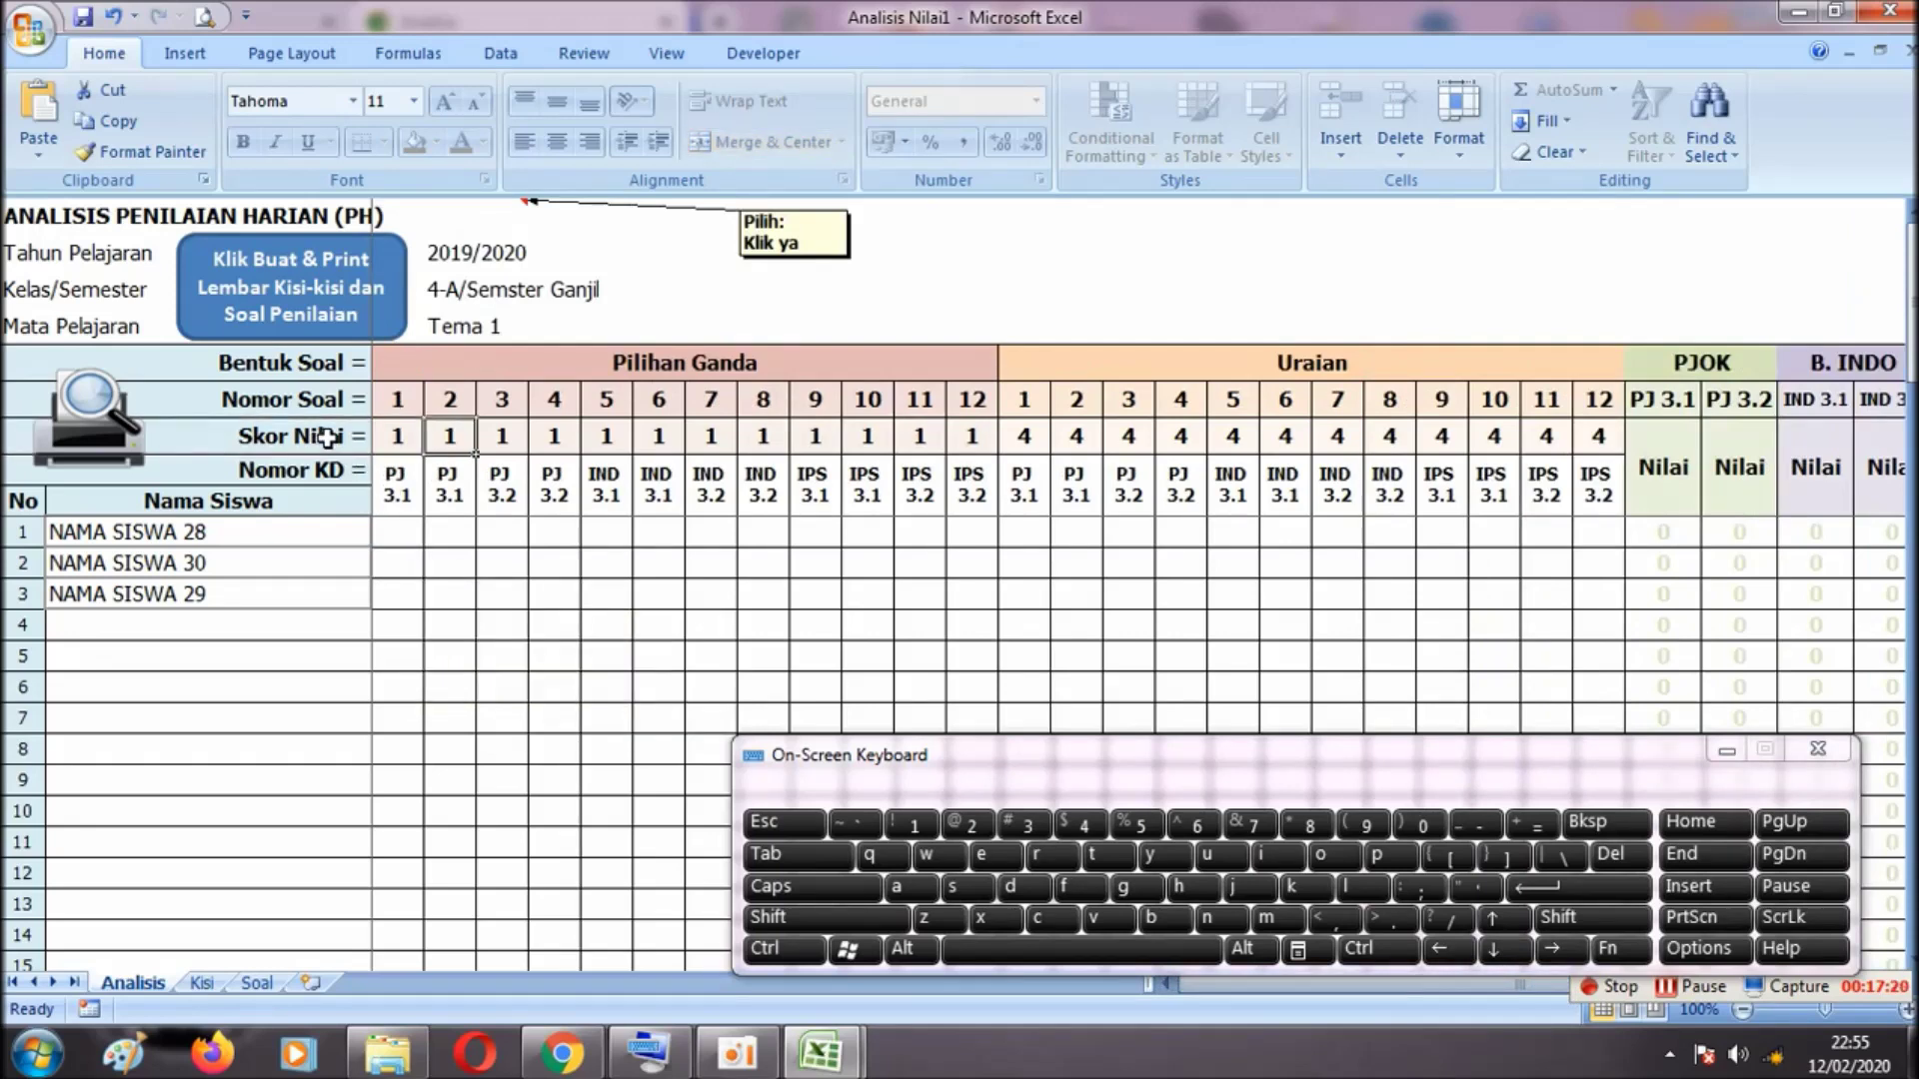
pyautogui.click(396, 440)
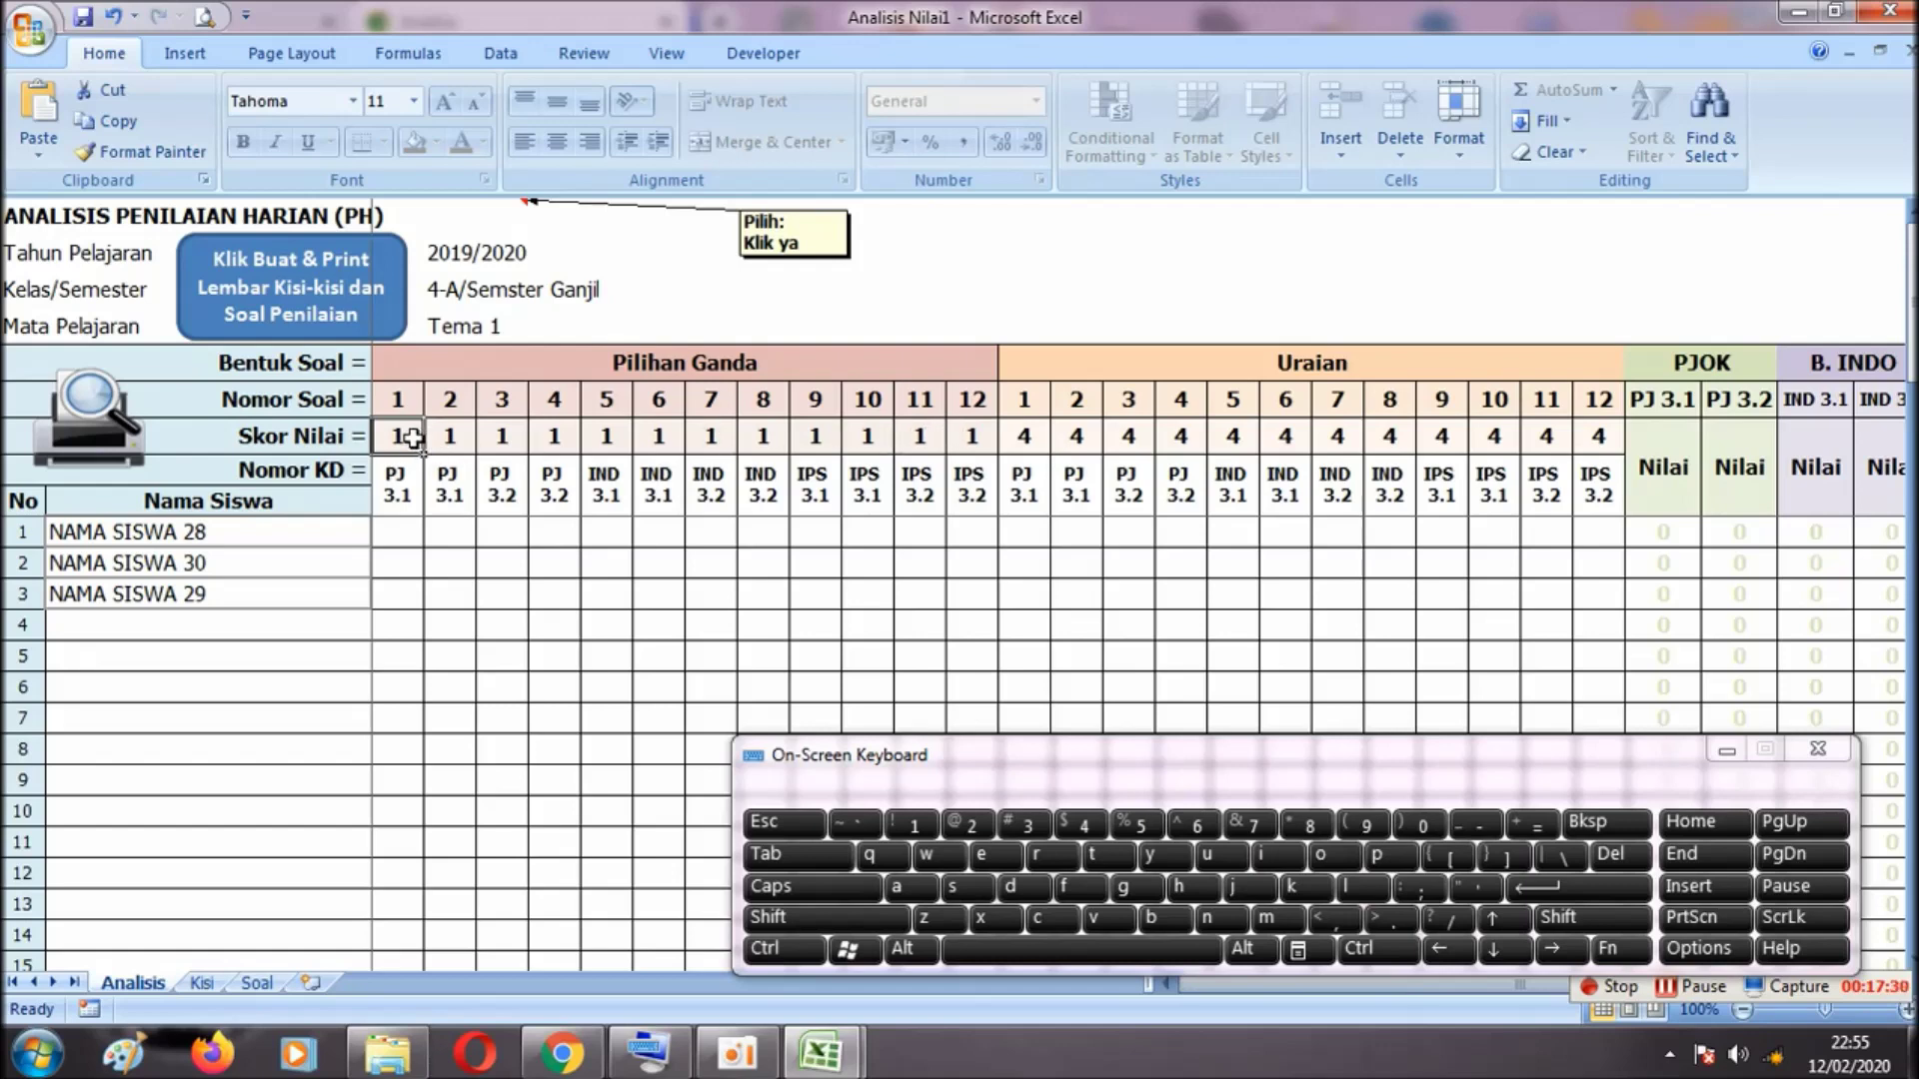
pyautogui.press('Right')
pyautogui.press('Right')
pyautogui.press('Right')
pyautogui.press('Right')
pyautogui.press('Right')
pyautogui.press('Right')
pyautogui.press('Right')
pyautogui.press('Right')
pyautogui.press('Right')
pyautogui.press('Right')
pyautogui.press('Right')
pyautogui.press('Right')
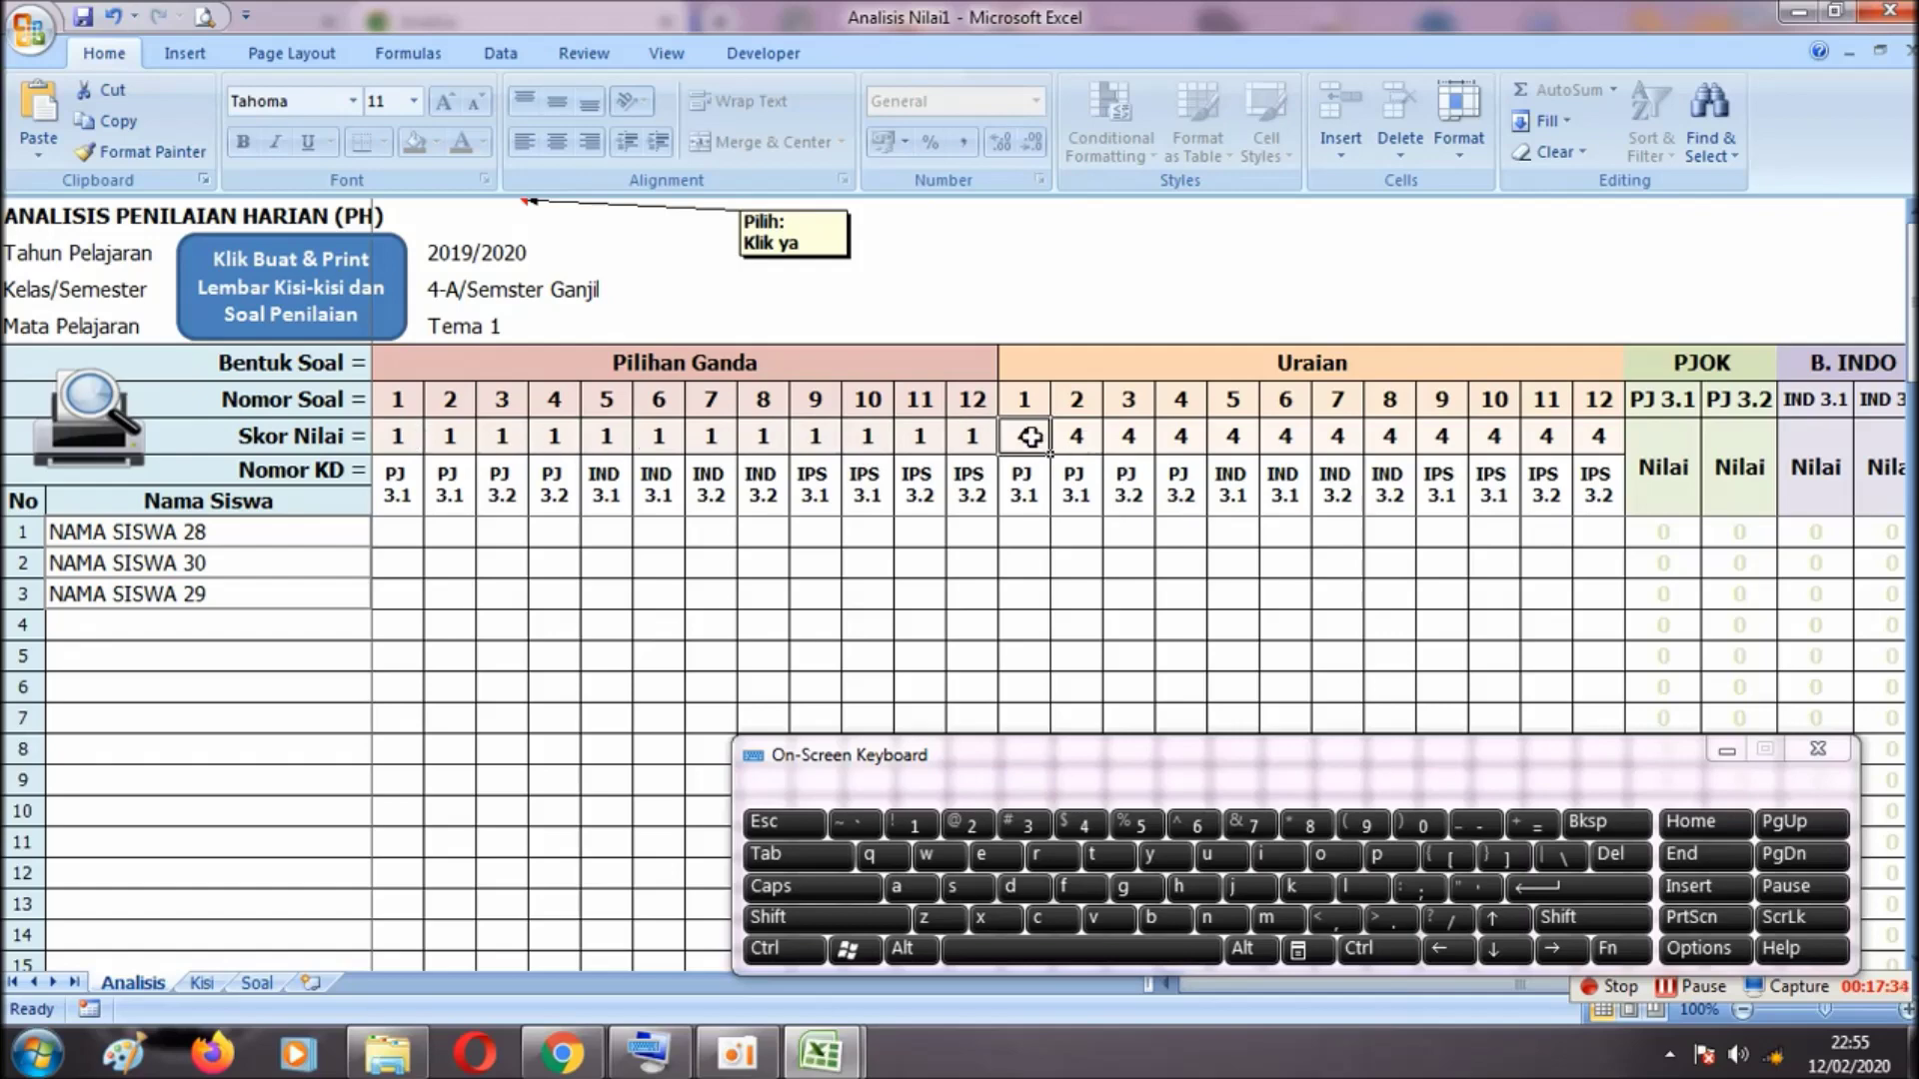
# Check the Skor Nilai row across the Uraian questions, dismissing the Windows color scheme prompt
pyautogui.press('Right')
pyautogui.press('Right')
pyautogui.press('Right')
pyautogui.press('Right')
pyautogui.press('Right')
pyautogui.press('Right')
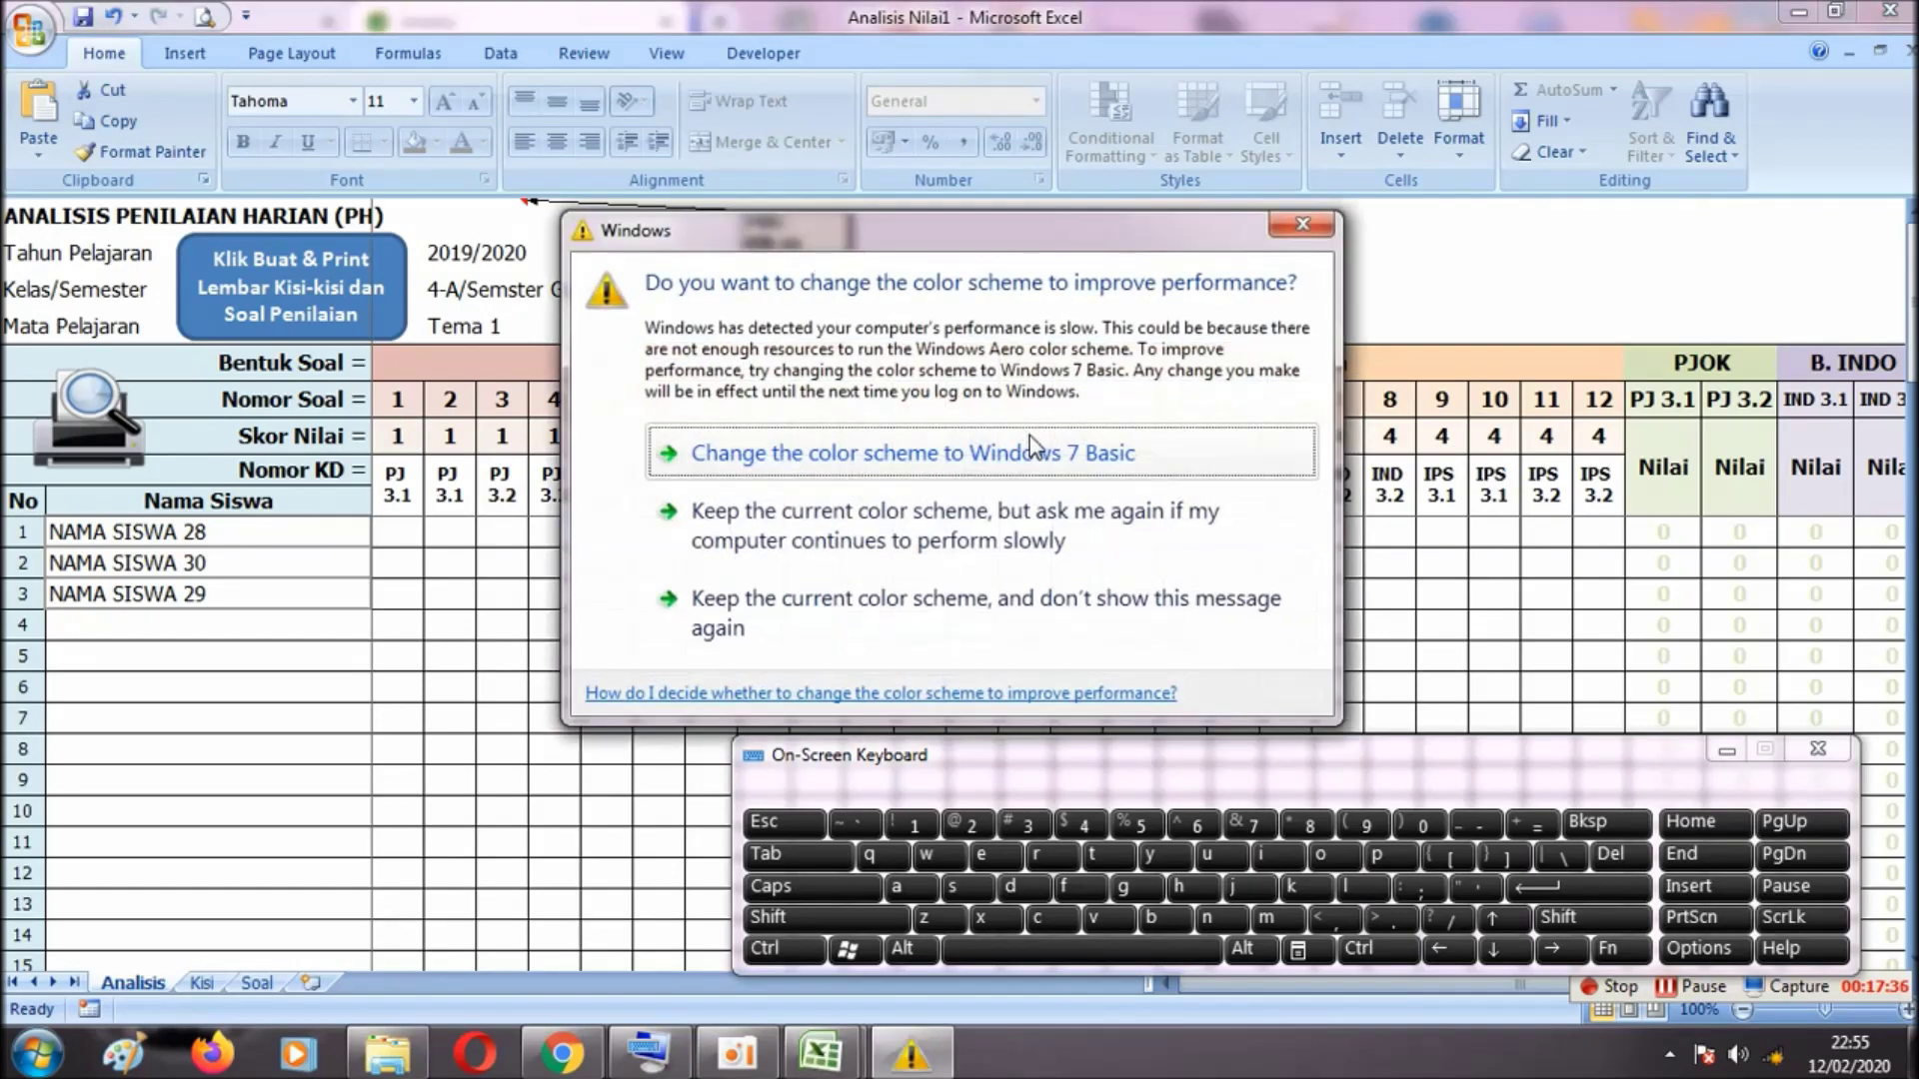
pyautogui.click(1304, 226)
pyautogui.click(1164, 448)
pyautogui.press('Right')
pyautogui.press('Right')
pyautogui.press('Right')
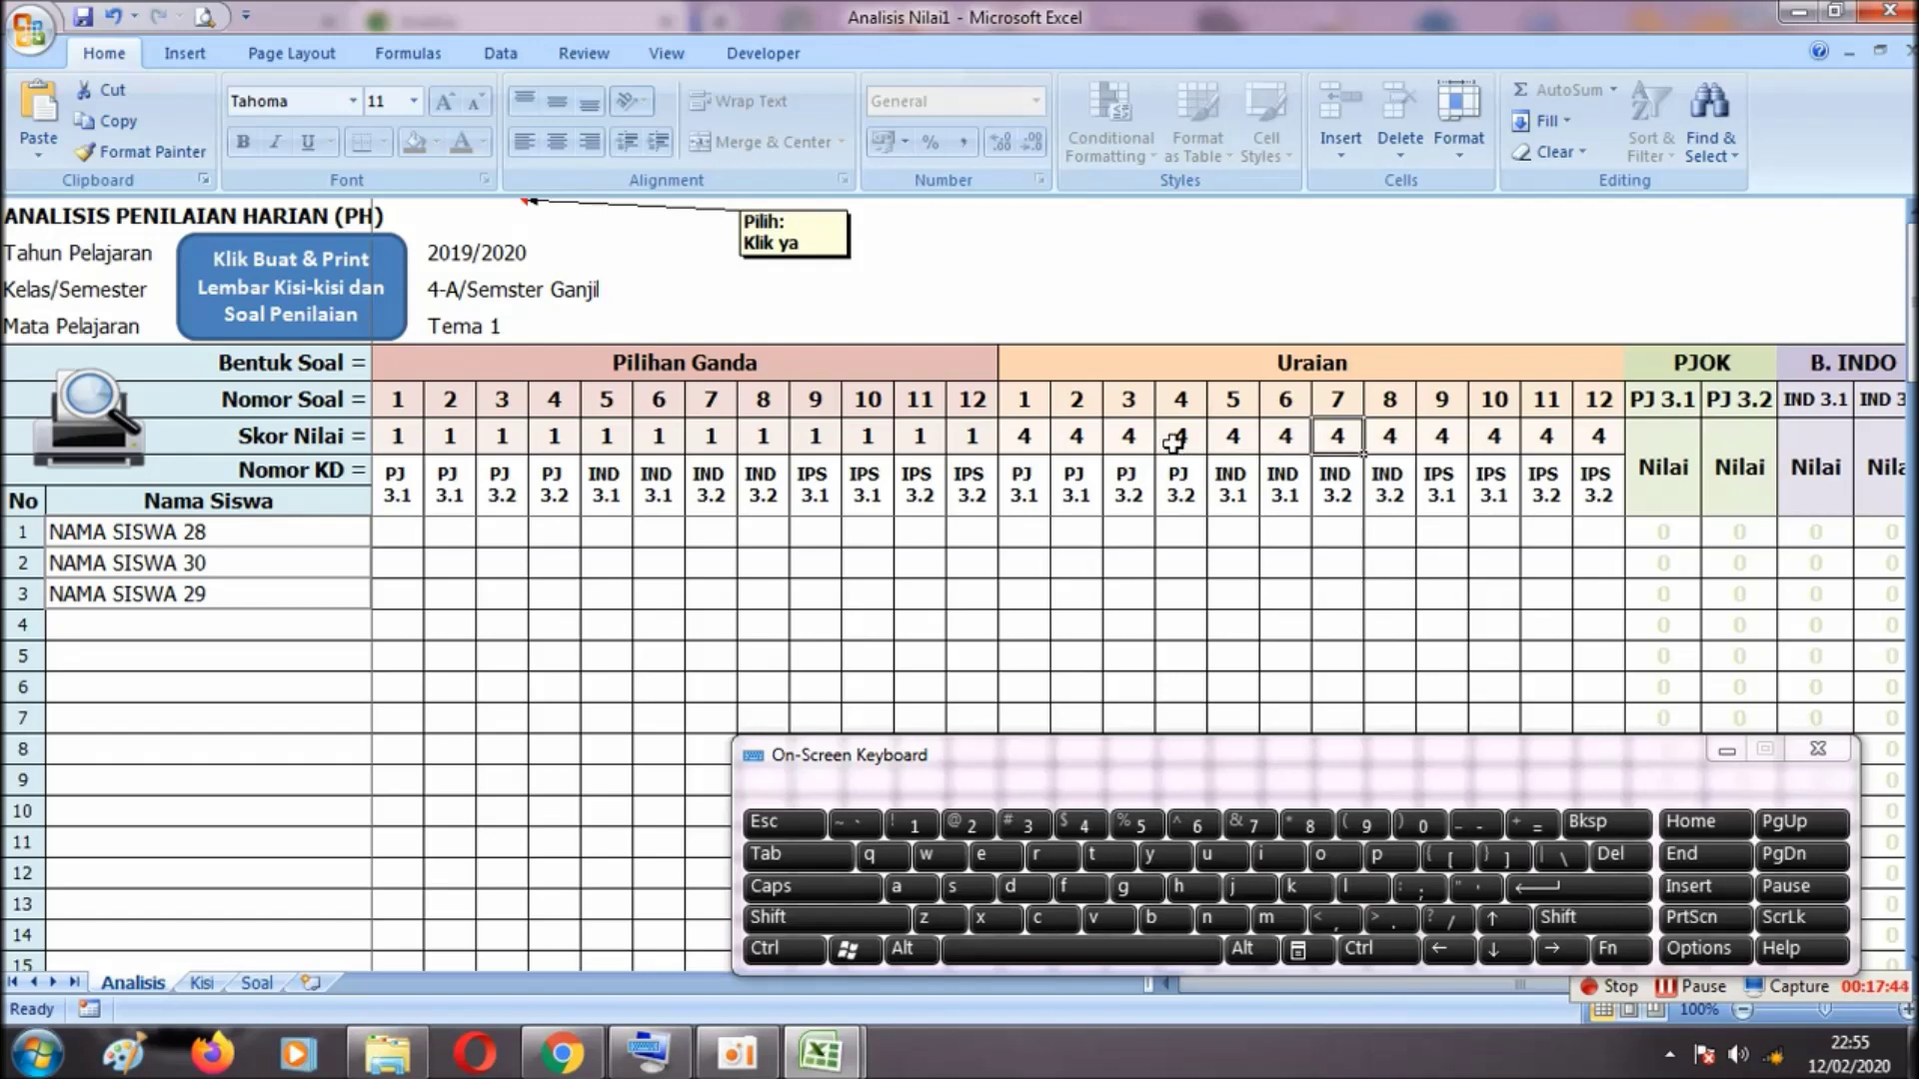
# Enter the first student's Pilihan Ganda scores for questions 1 to 8 as 1, 0, 1, 1, 1, 1, 1, 1
pyautogui.click(171, 536)
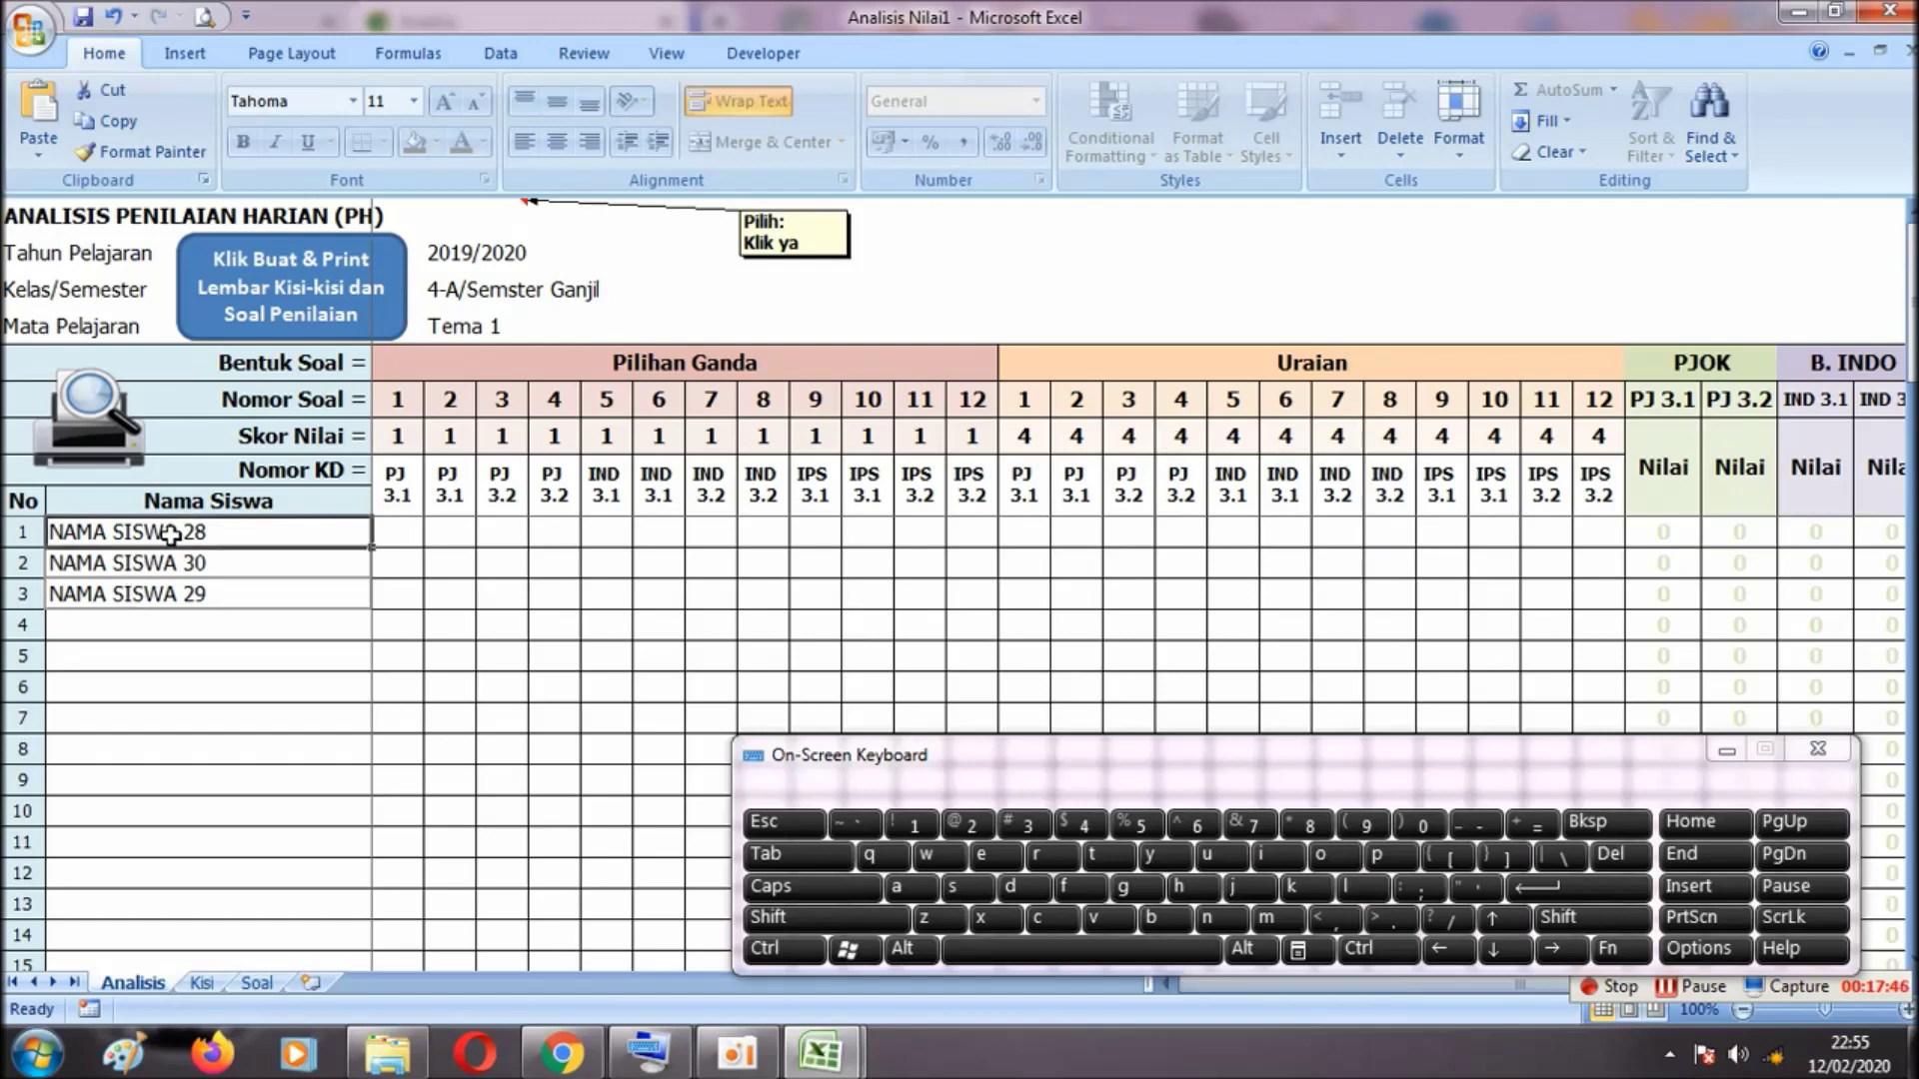
pyautogui.click(388, 537)
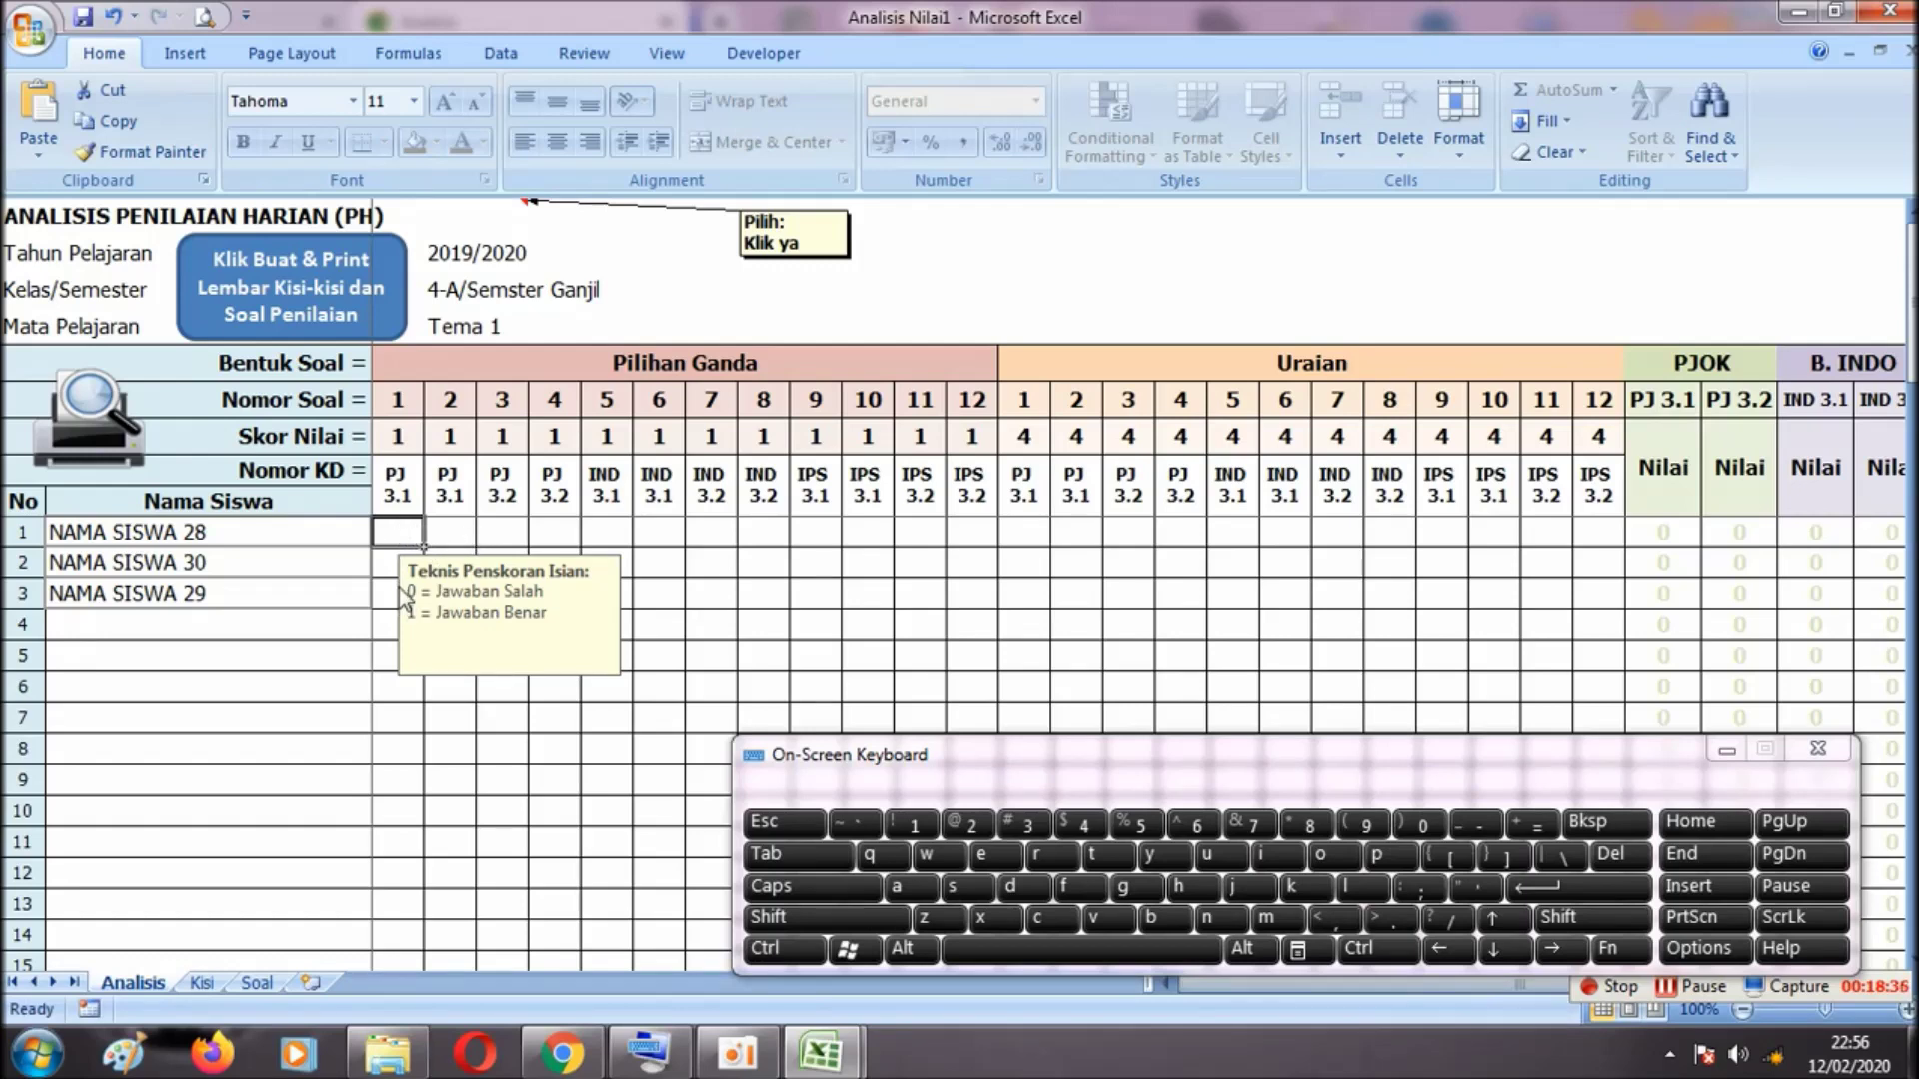
pyautogui.click(607, 527)
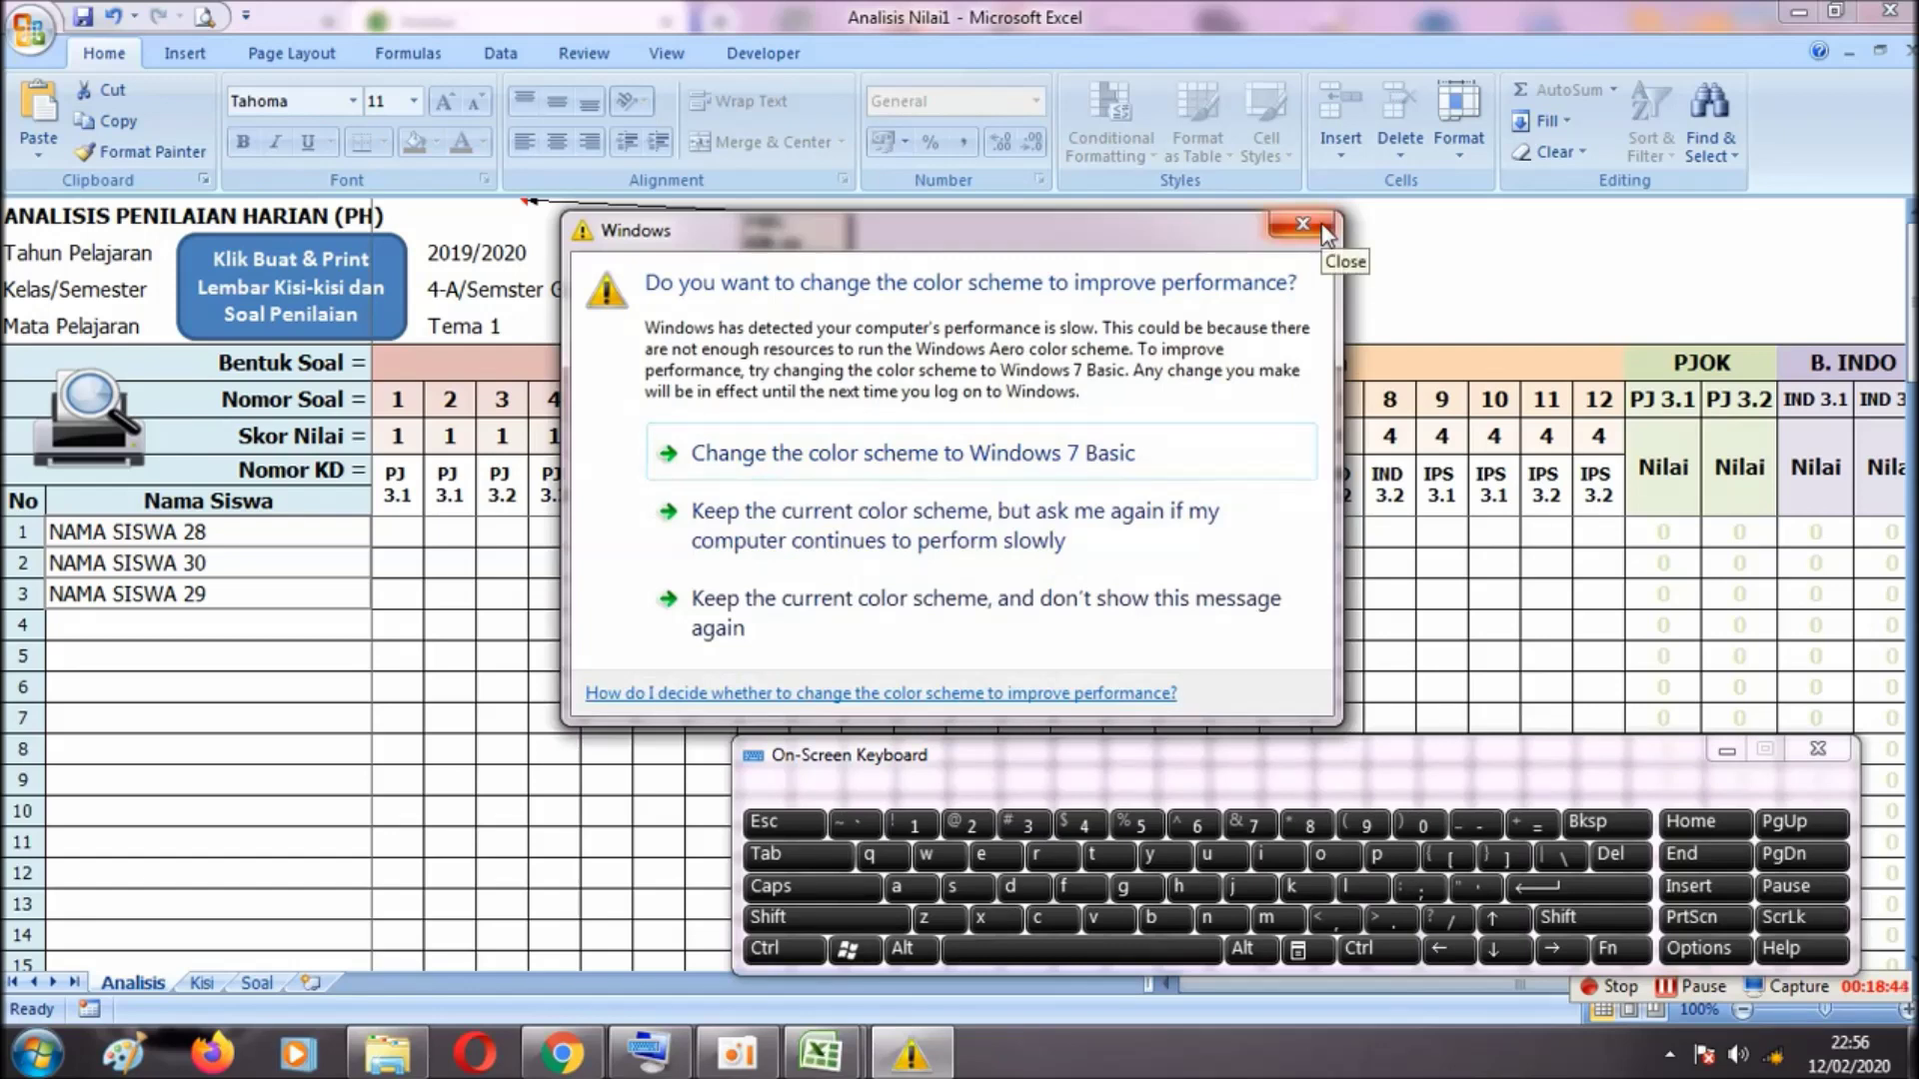
pyautogui.click(1327, 235)
pyautogui.click(394, 534)
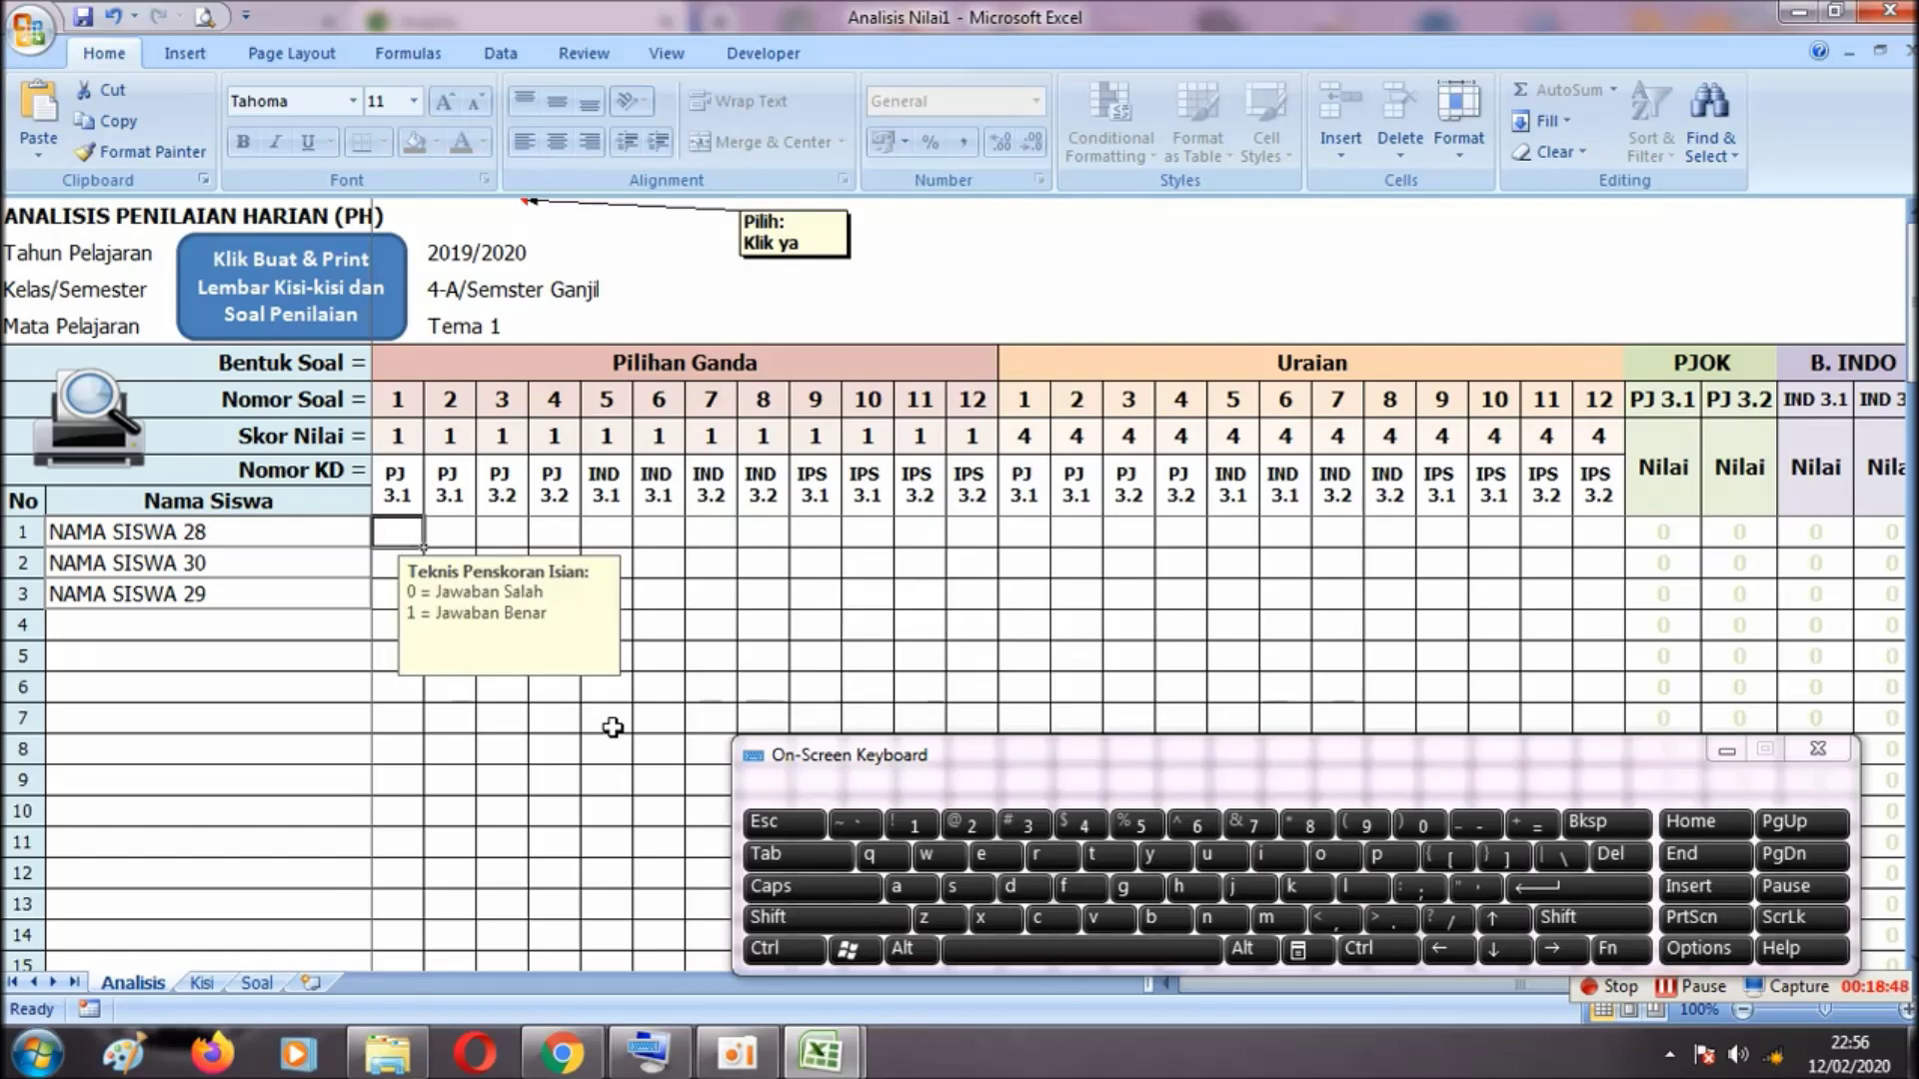
pyautogui.write('1')
pyautogui.press('Tab')
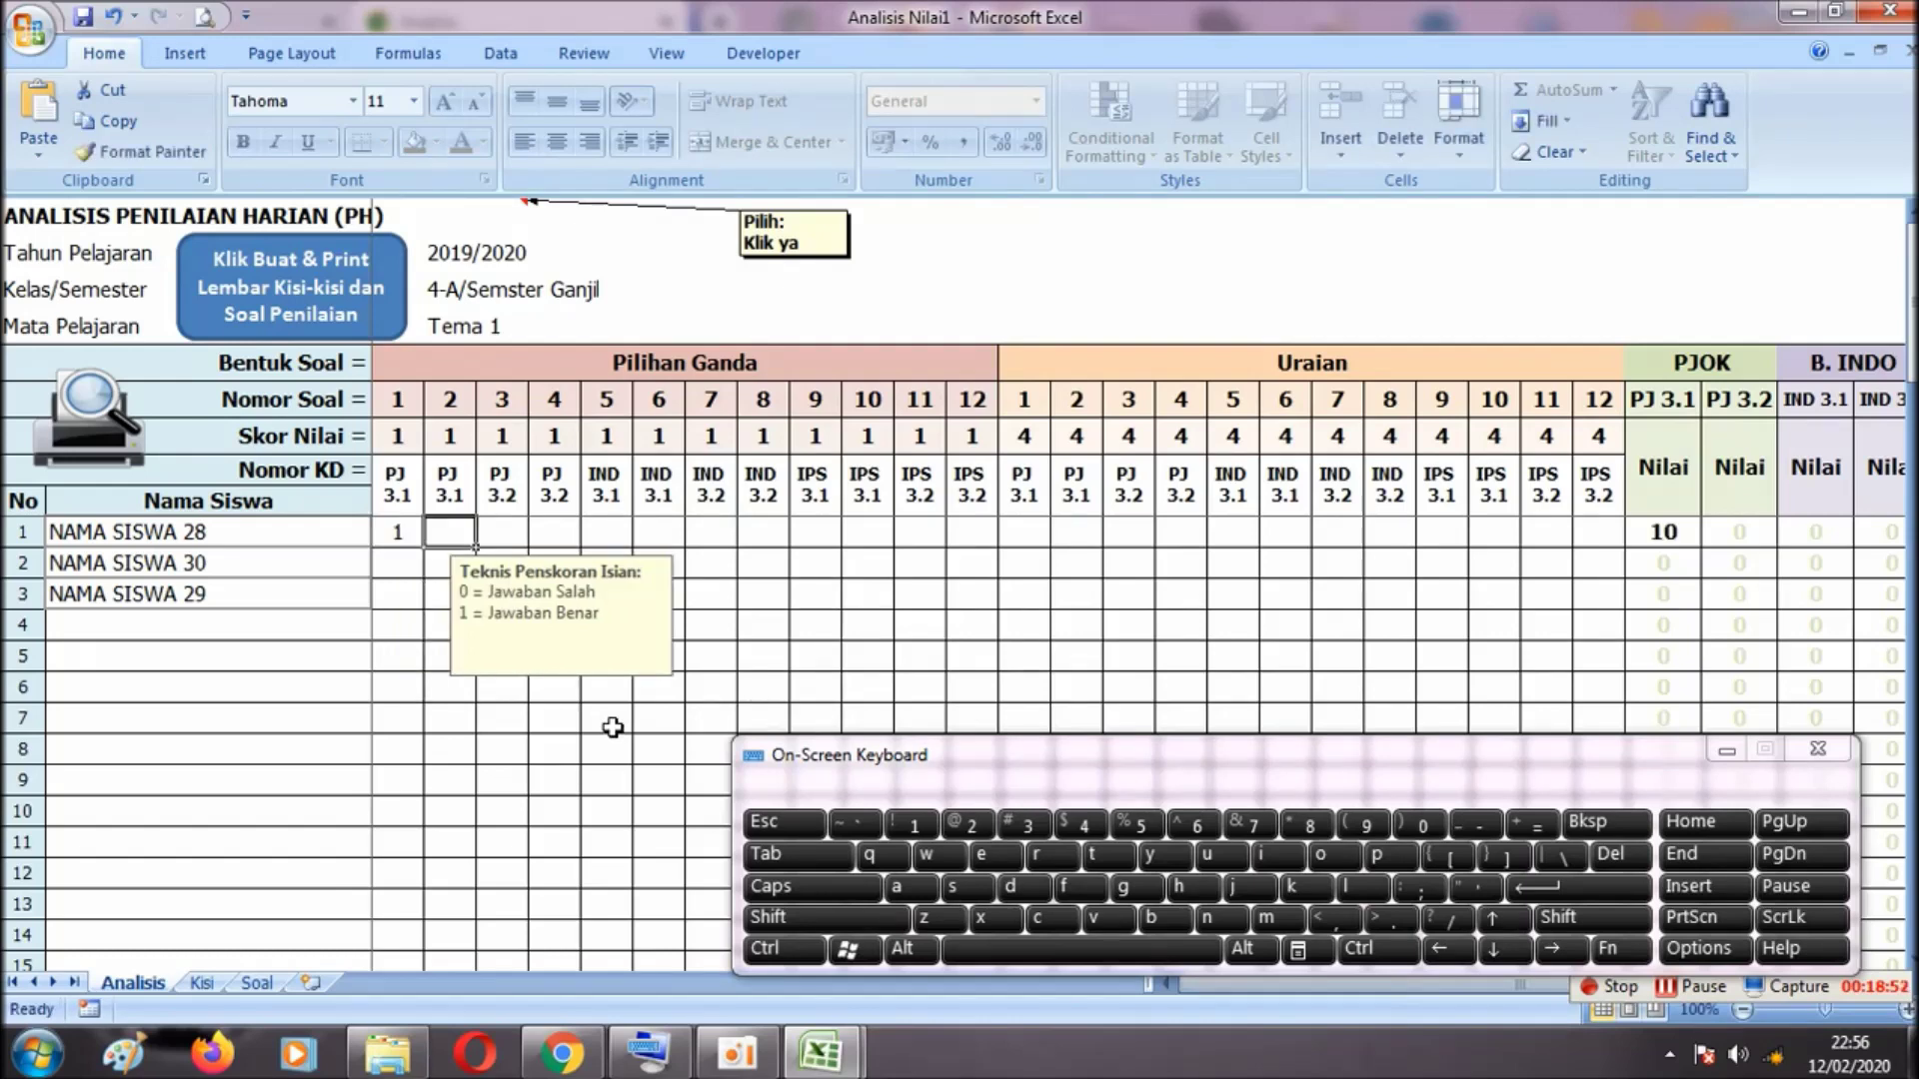
pyautogui.write('0')
pyautogui.press('Tab')
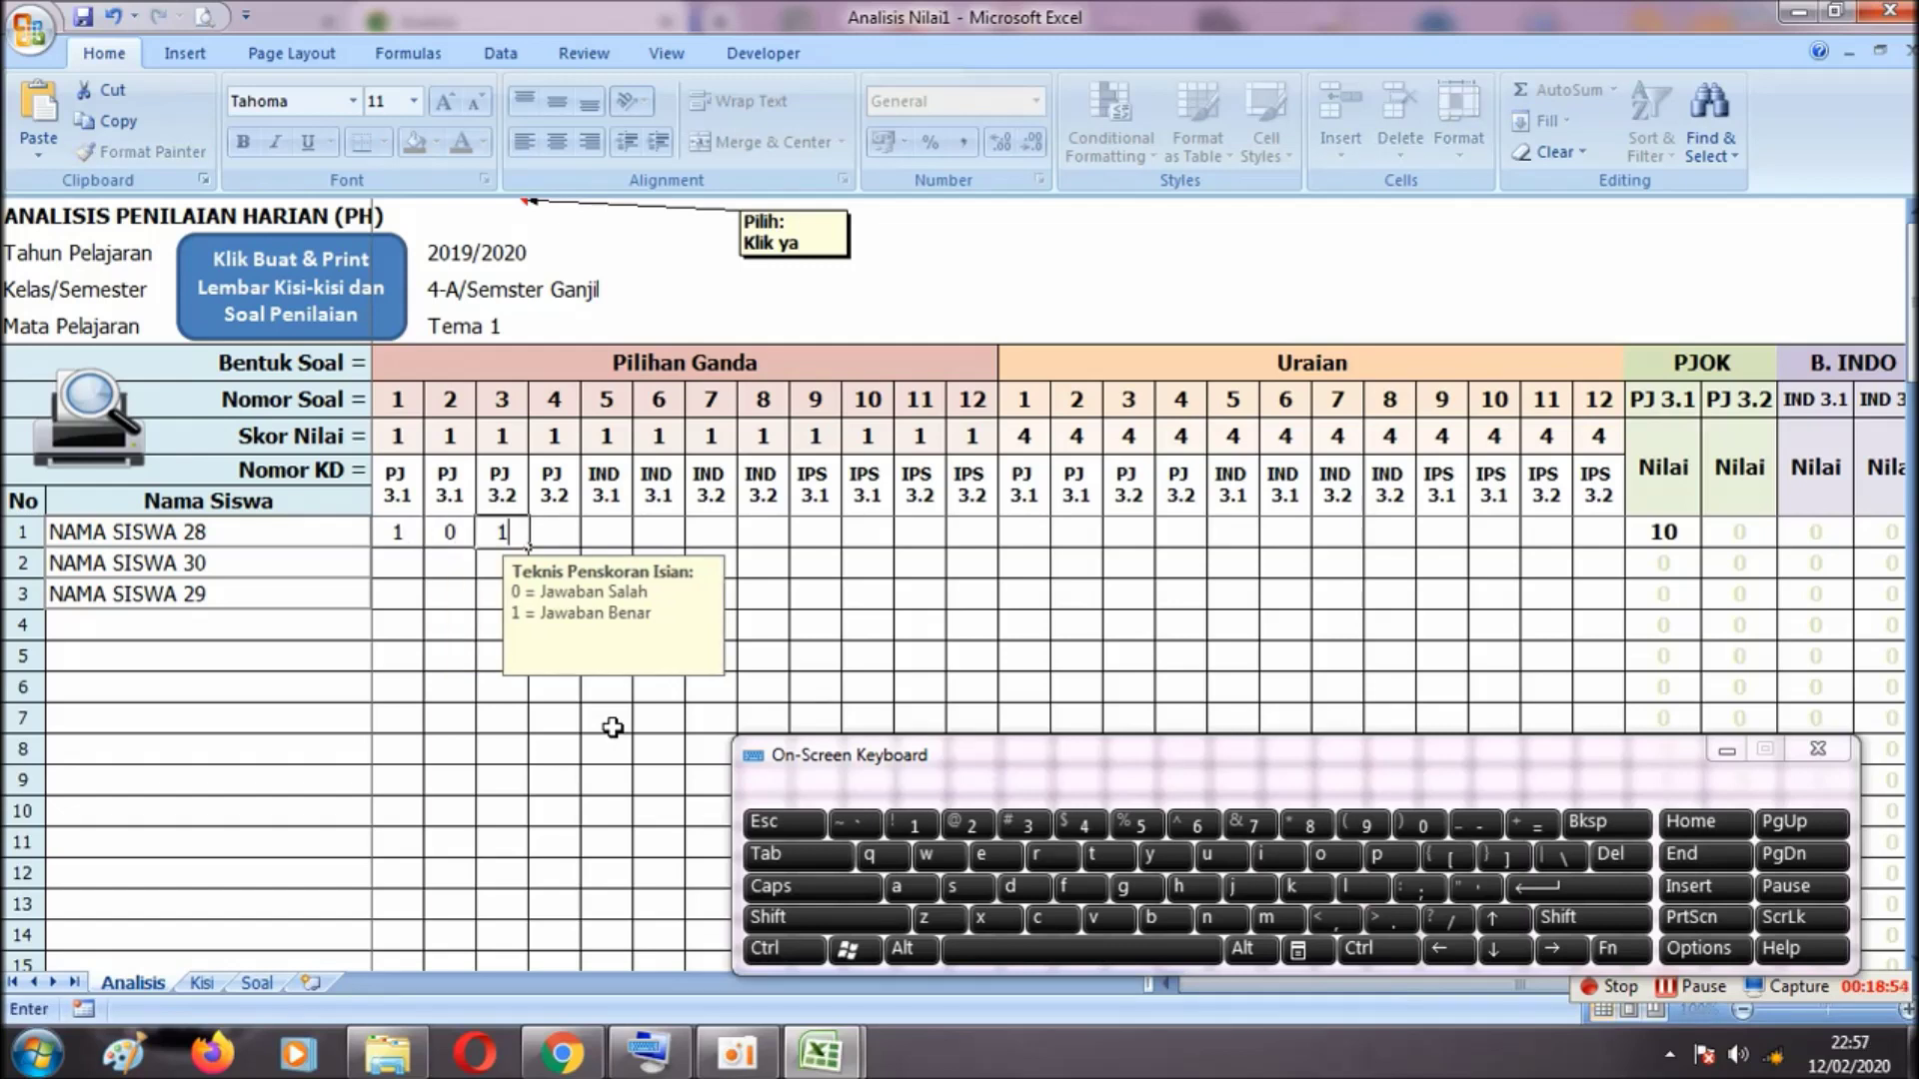
pyautogui.write('1\t1\t1\t1\t1\t1')
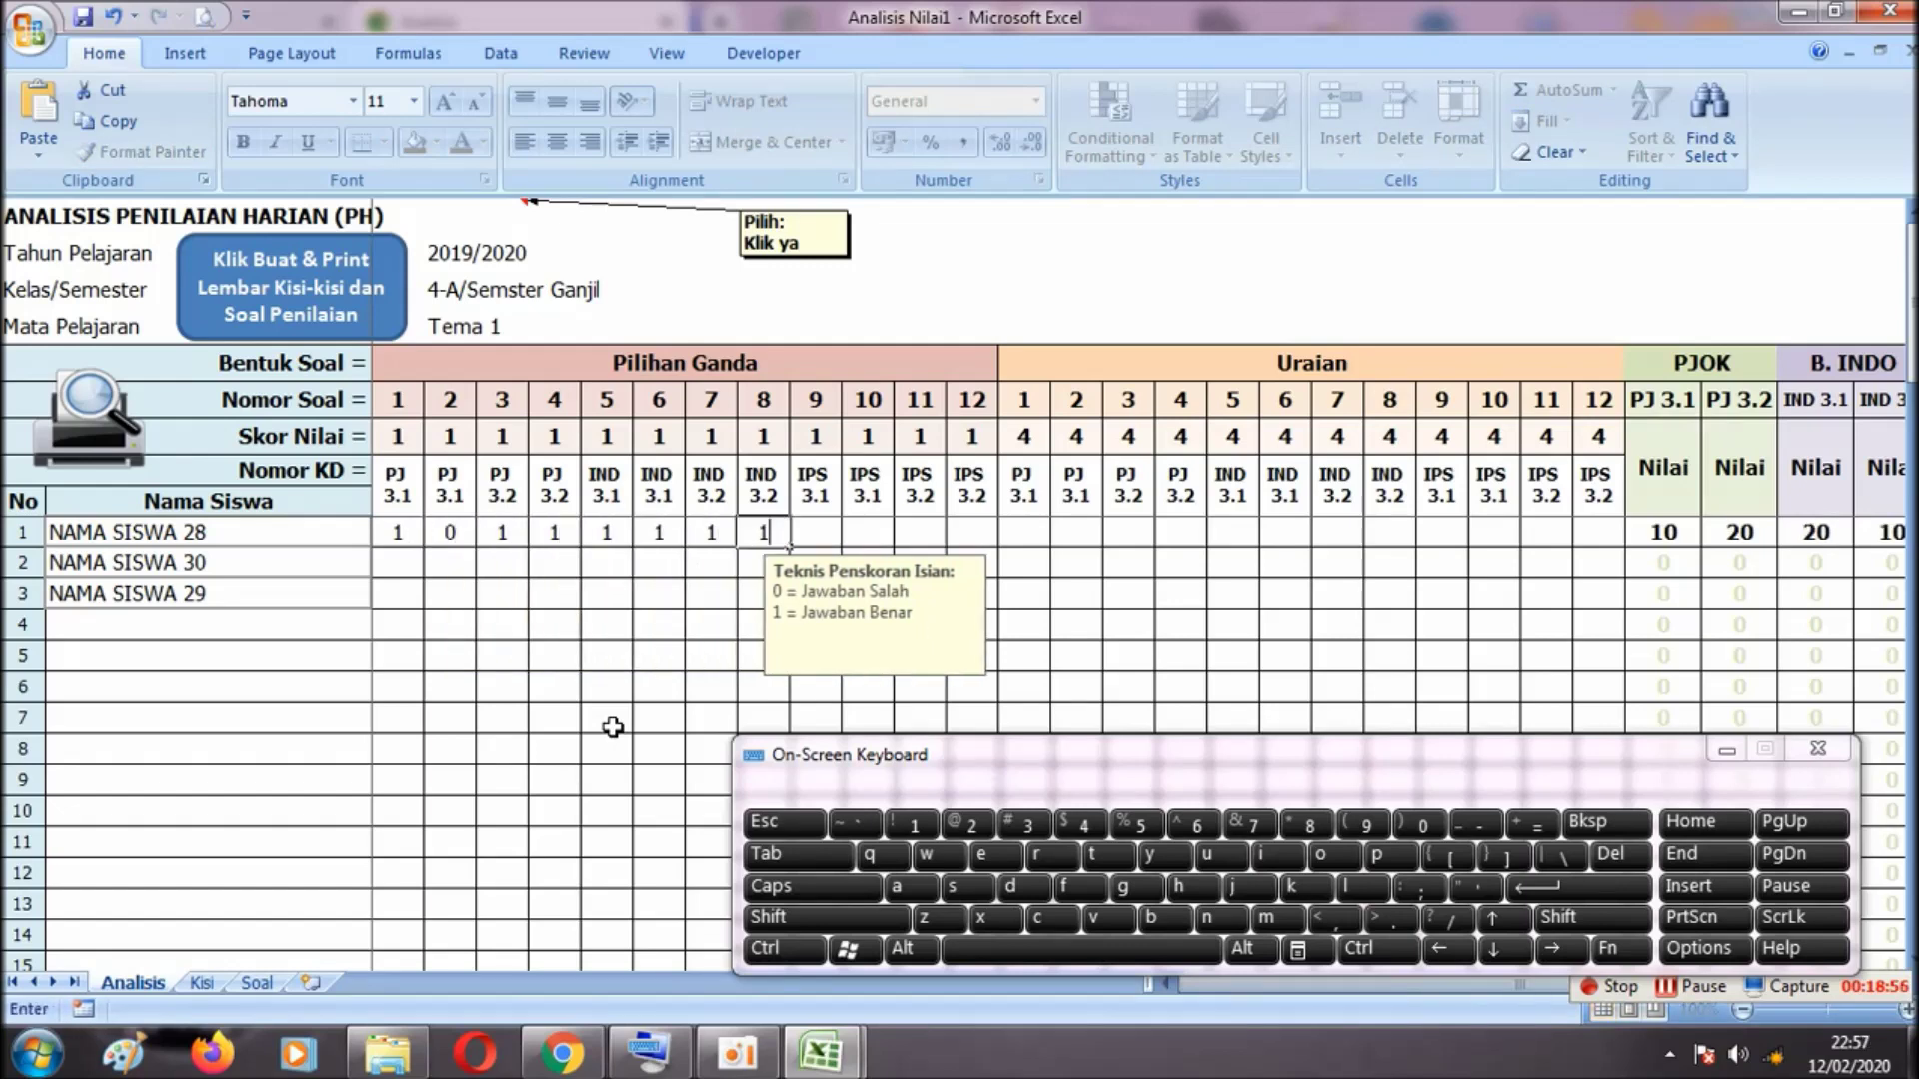
# Enter the first student's Pilihan Ganda scores for questions 9 to 12 as 0, 0, 1, 1
pyautogui.press('Tab')
pyautogui.write('0')
pyautogui.press('Tab')
pyautogui.write('0')
pyautogui.press('Tab')
pyautogui.write('1')
pyautogui.press('Tab')
pyautogui.write('1')
pyautogui.press('Tab')
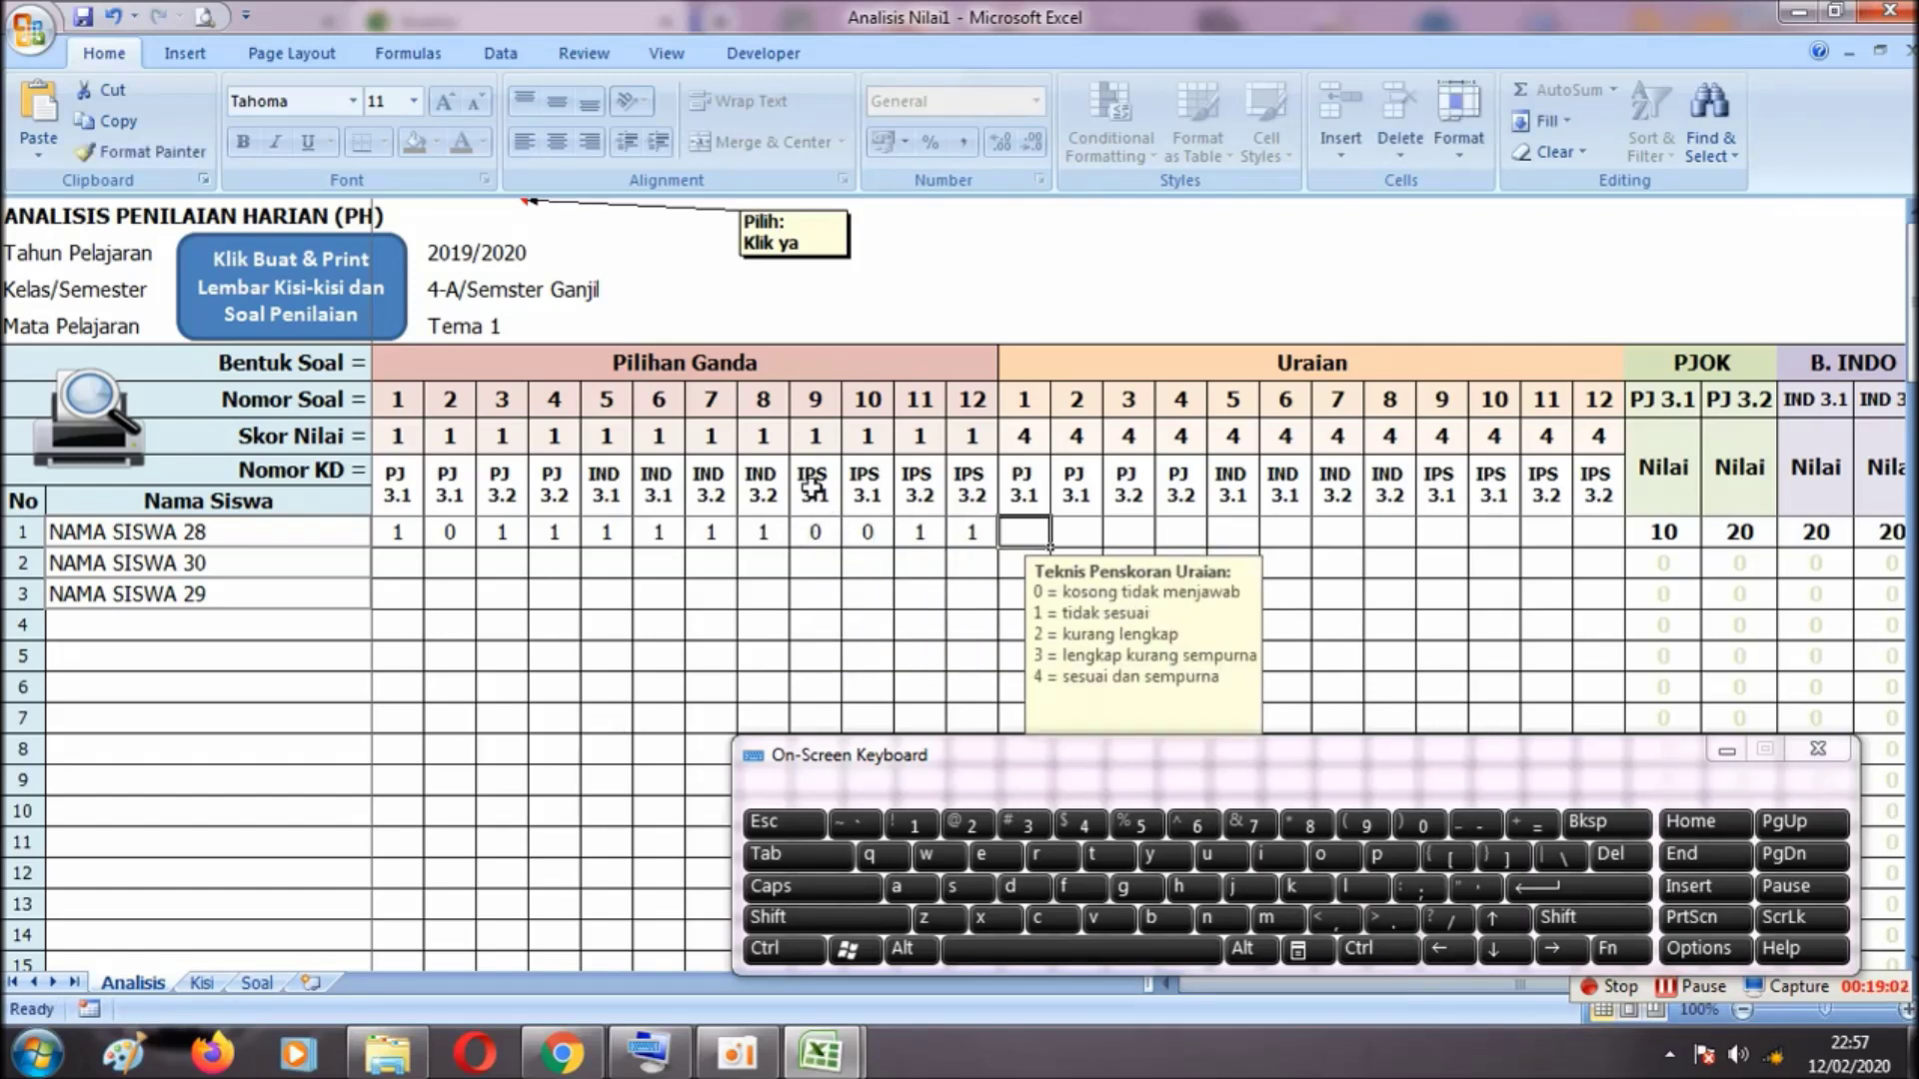
# Enter the first student's Uraian scores for questions 1 and 2 as 1 and 2, and check the PJOK Nilai cells
pyautogui.click(813, 488)
pyautogui.click(885, 495)
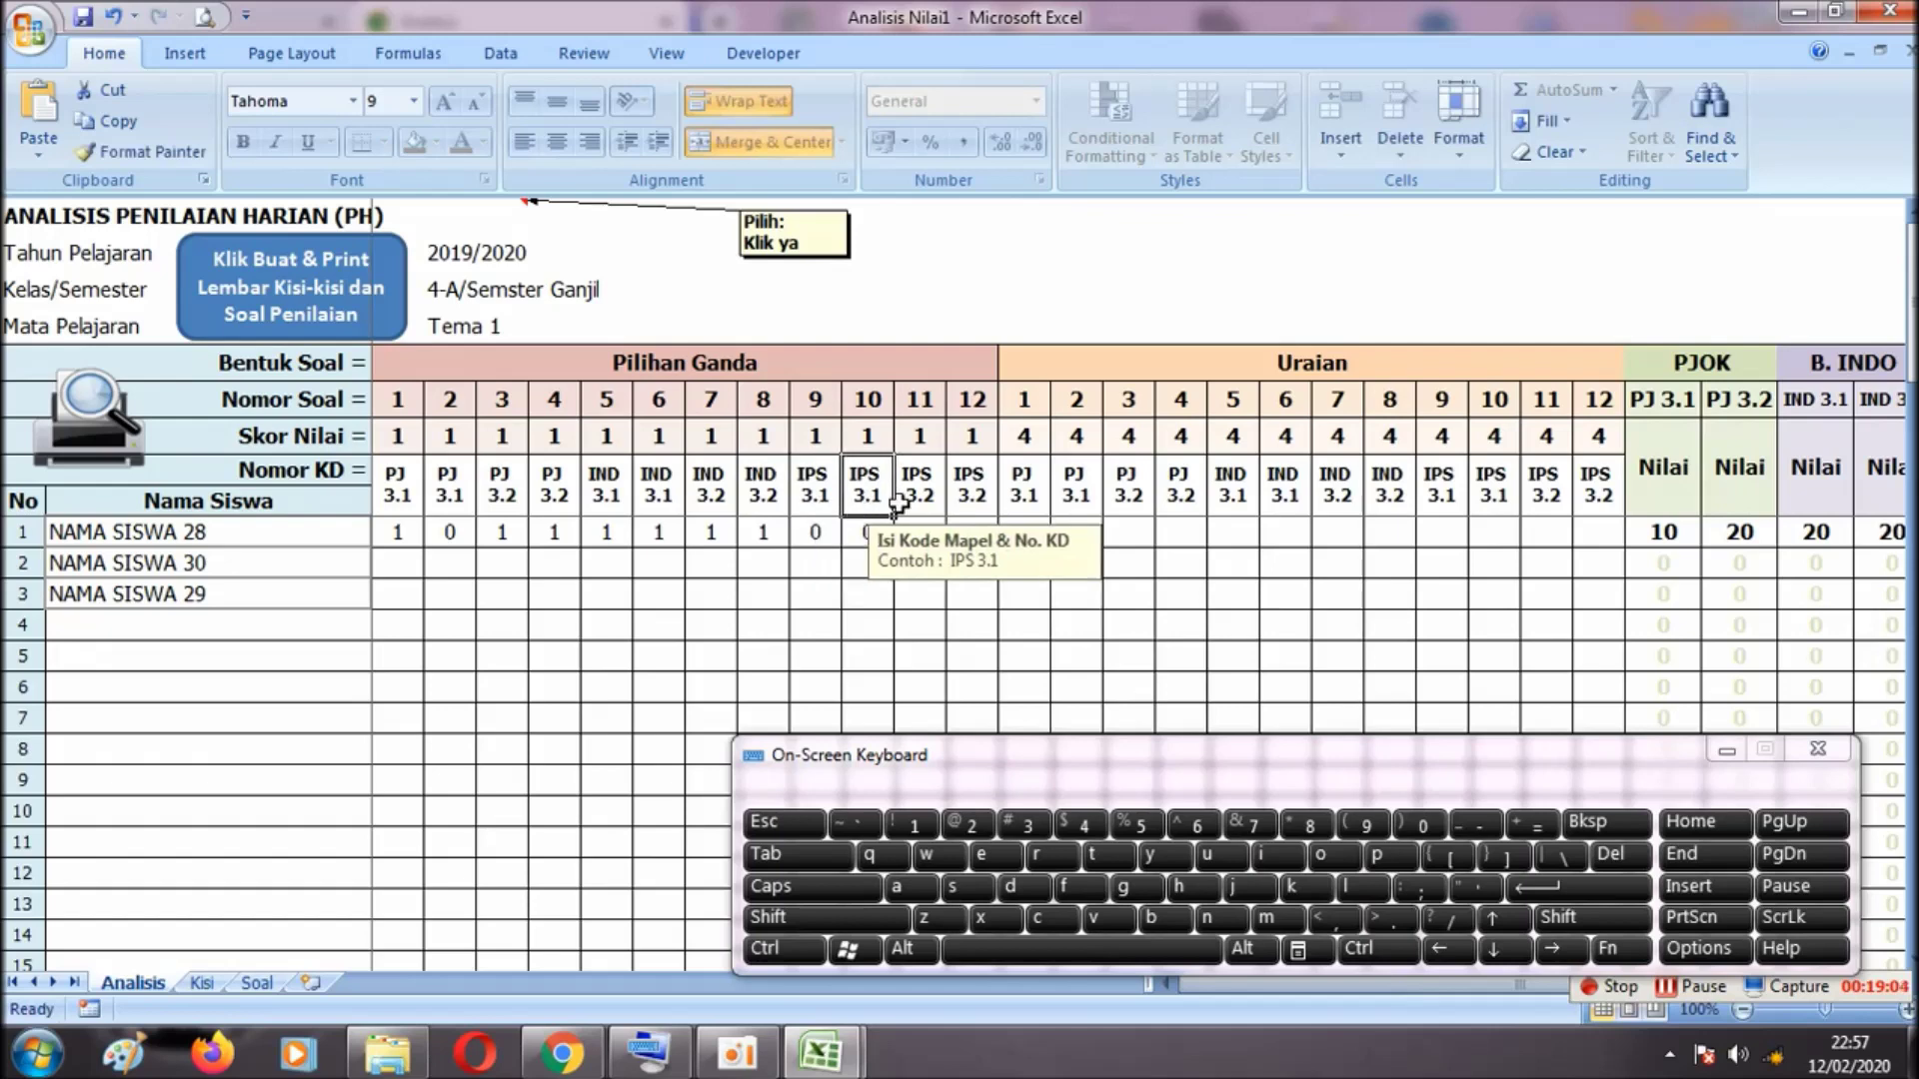
pyautogui.click(1144, 540)
pyautogui.click(1015, 548)
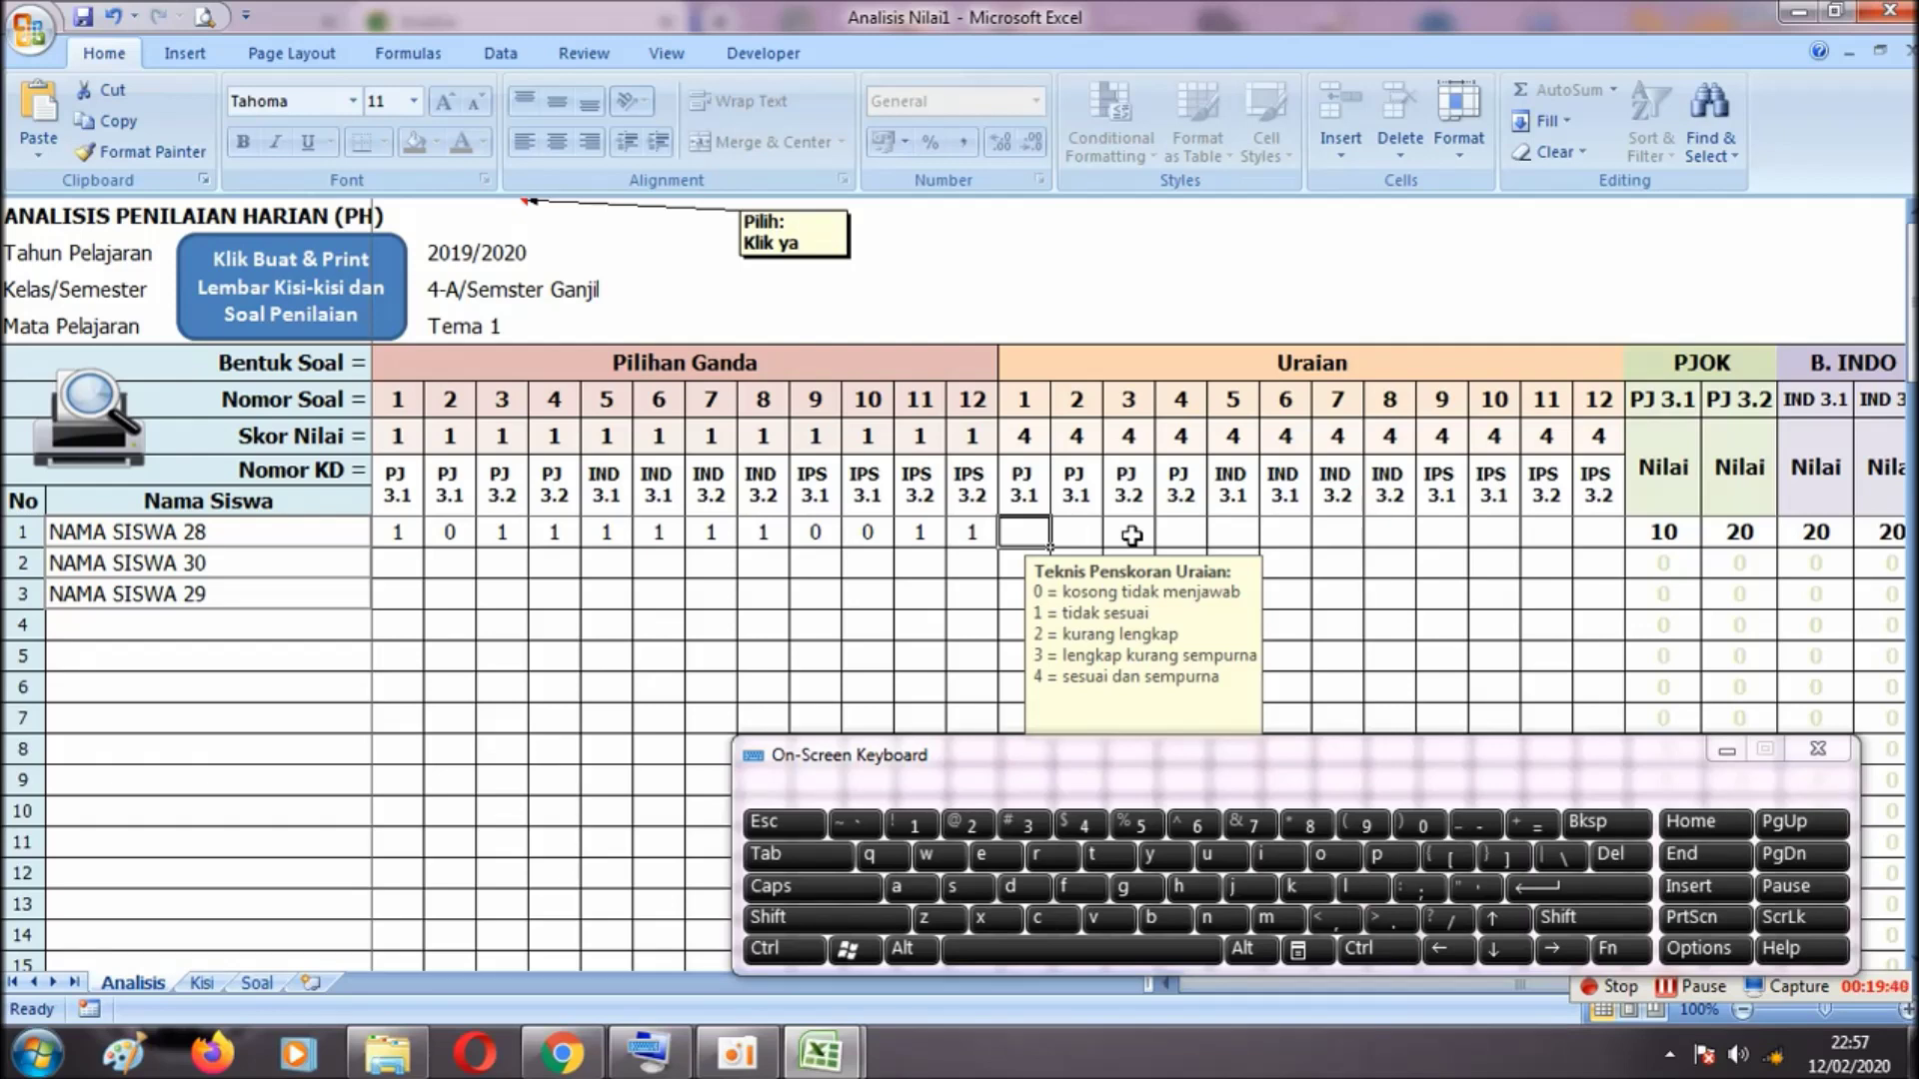
pyautogui.write('1')
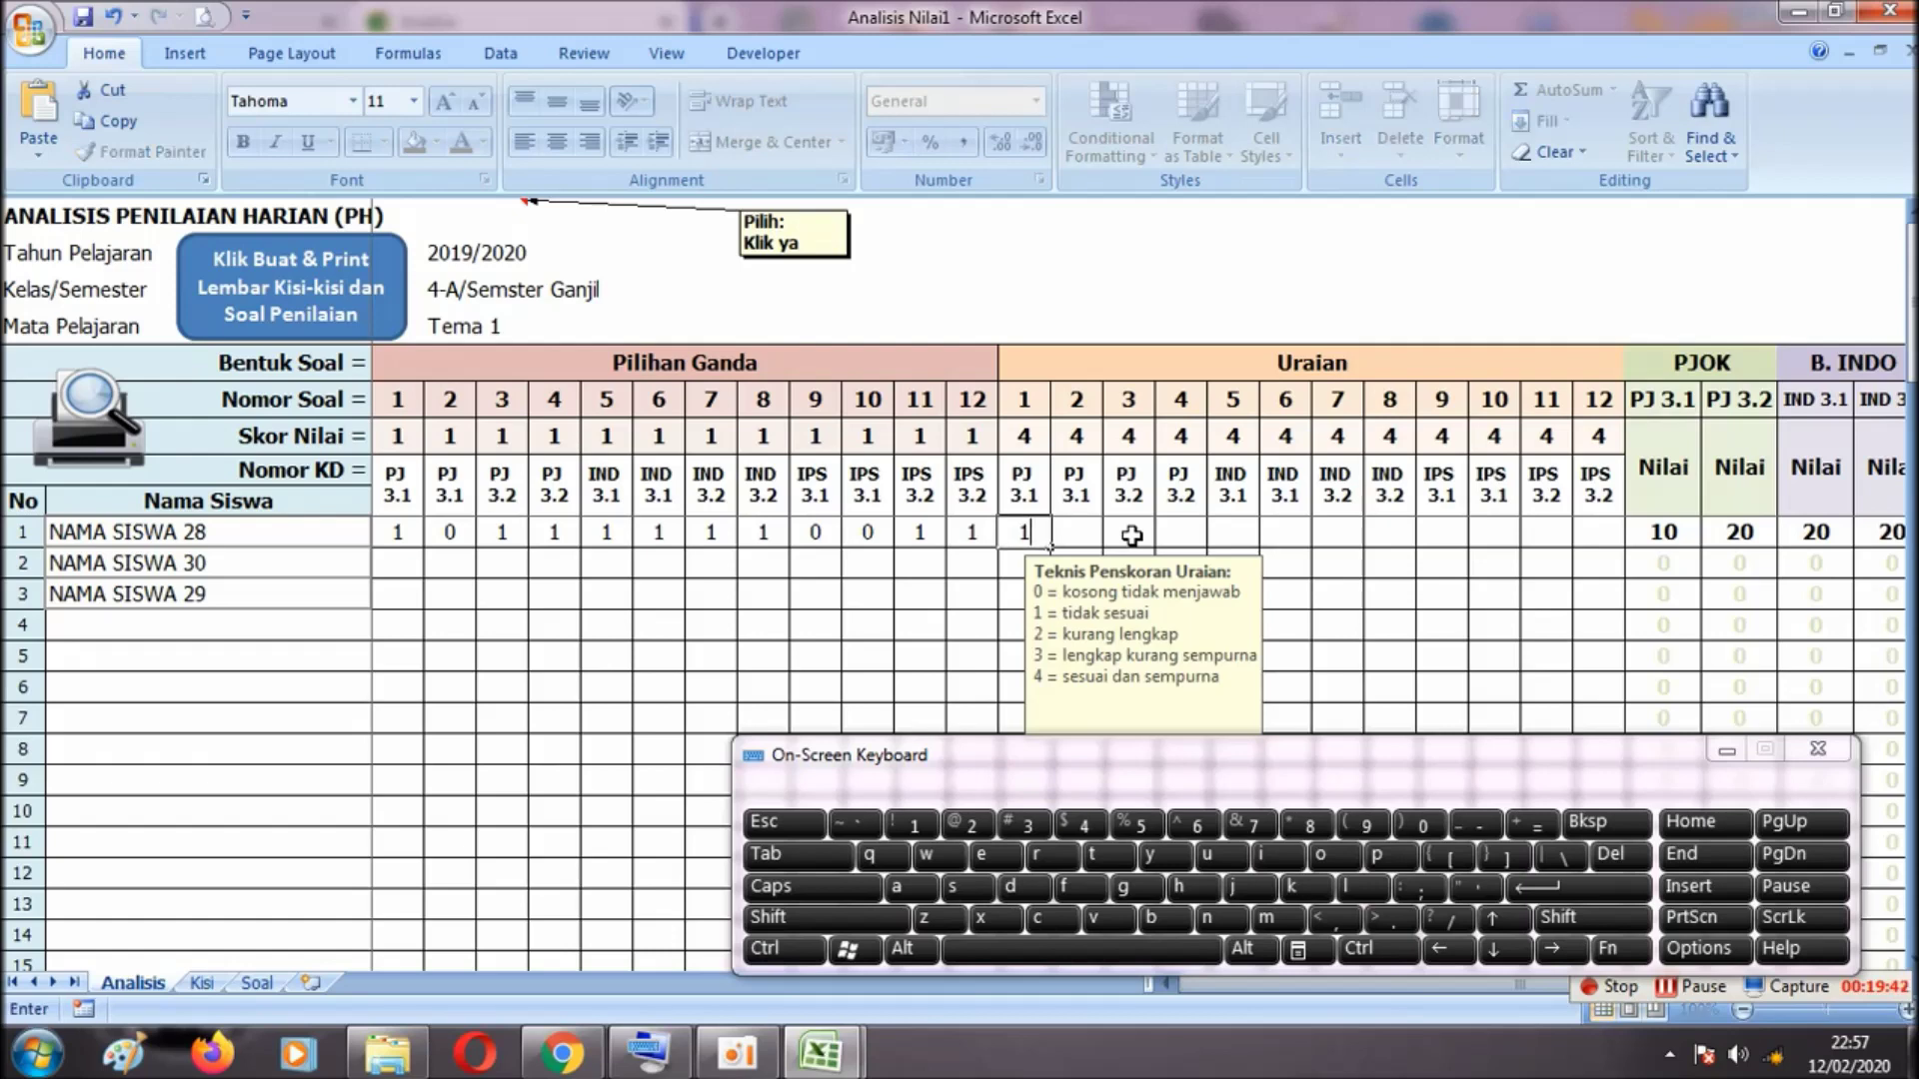
pyautogui.press('Right')
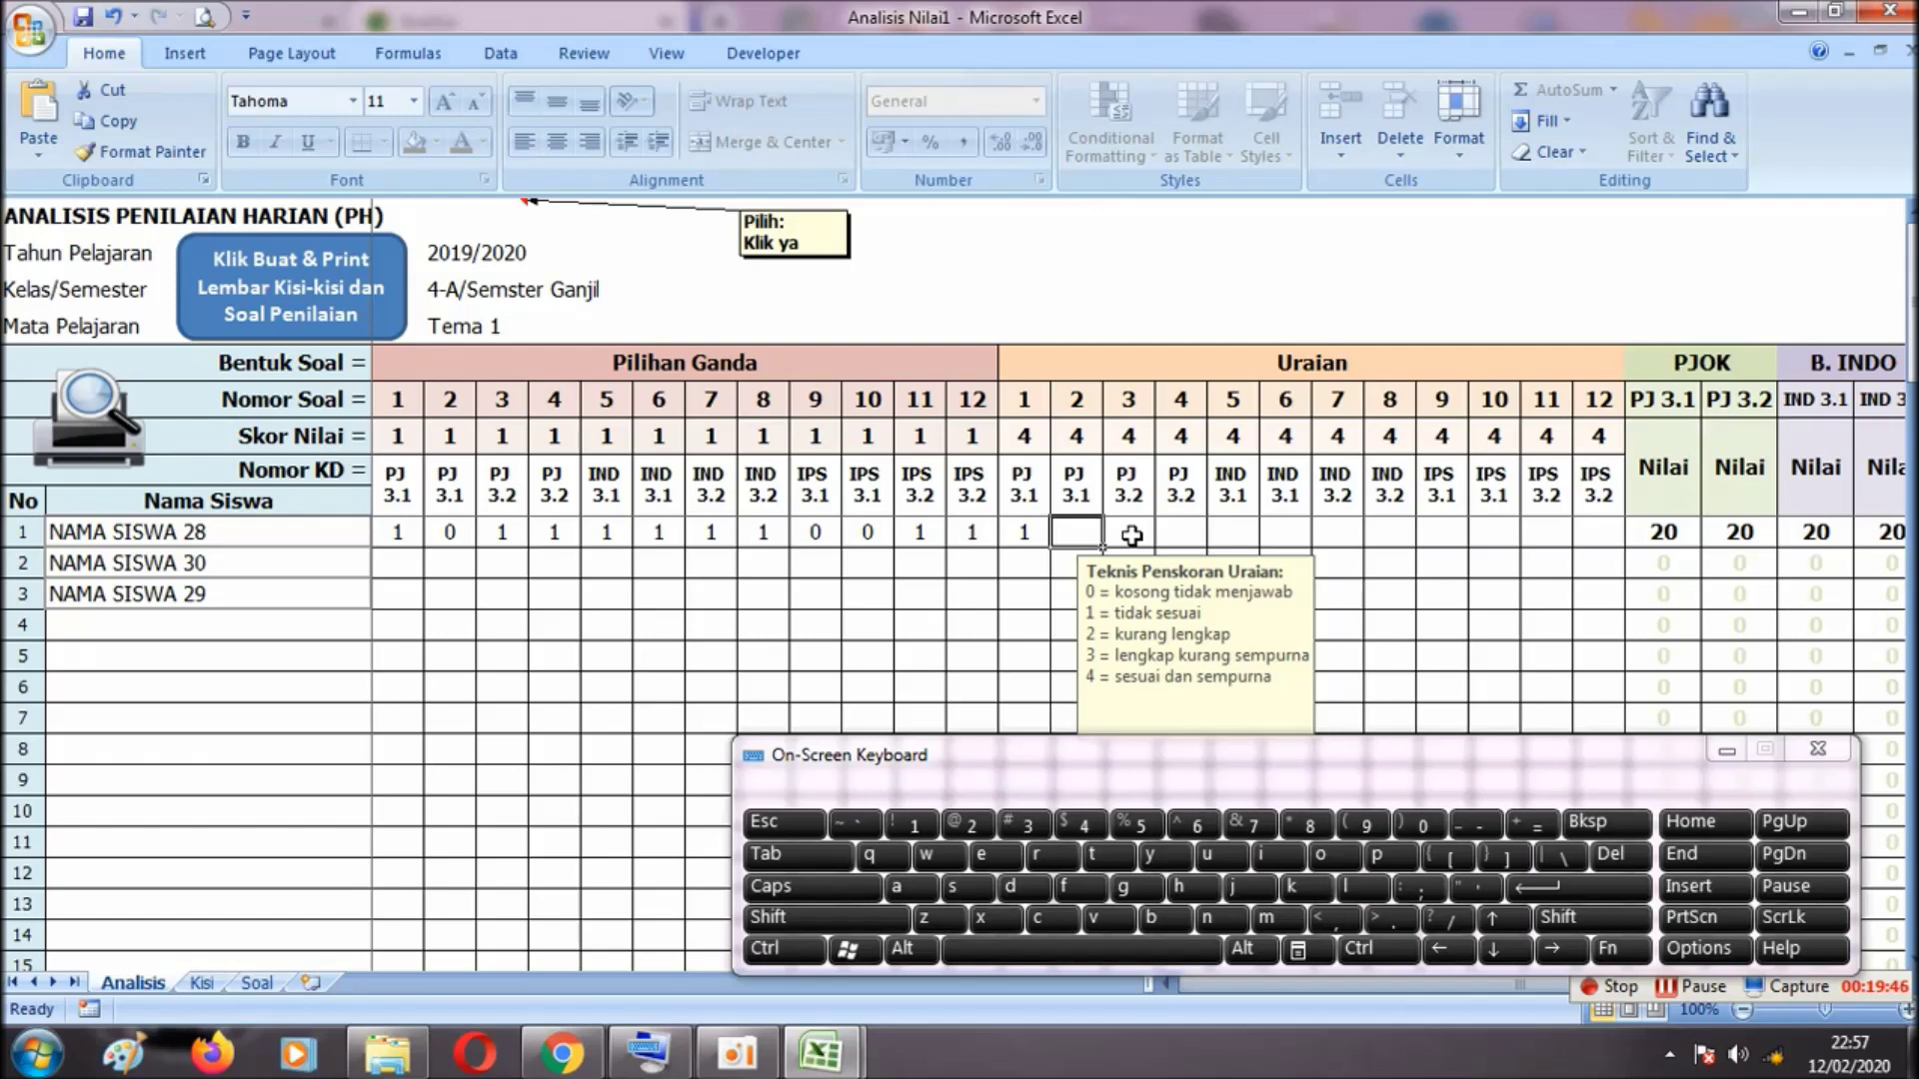
pyautogui.write('2')
pyautogui.press('Right')
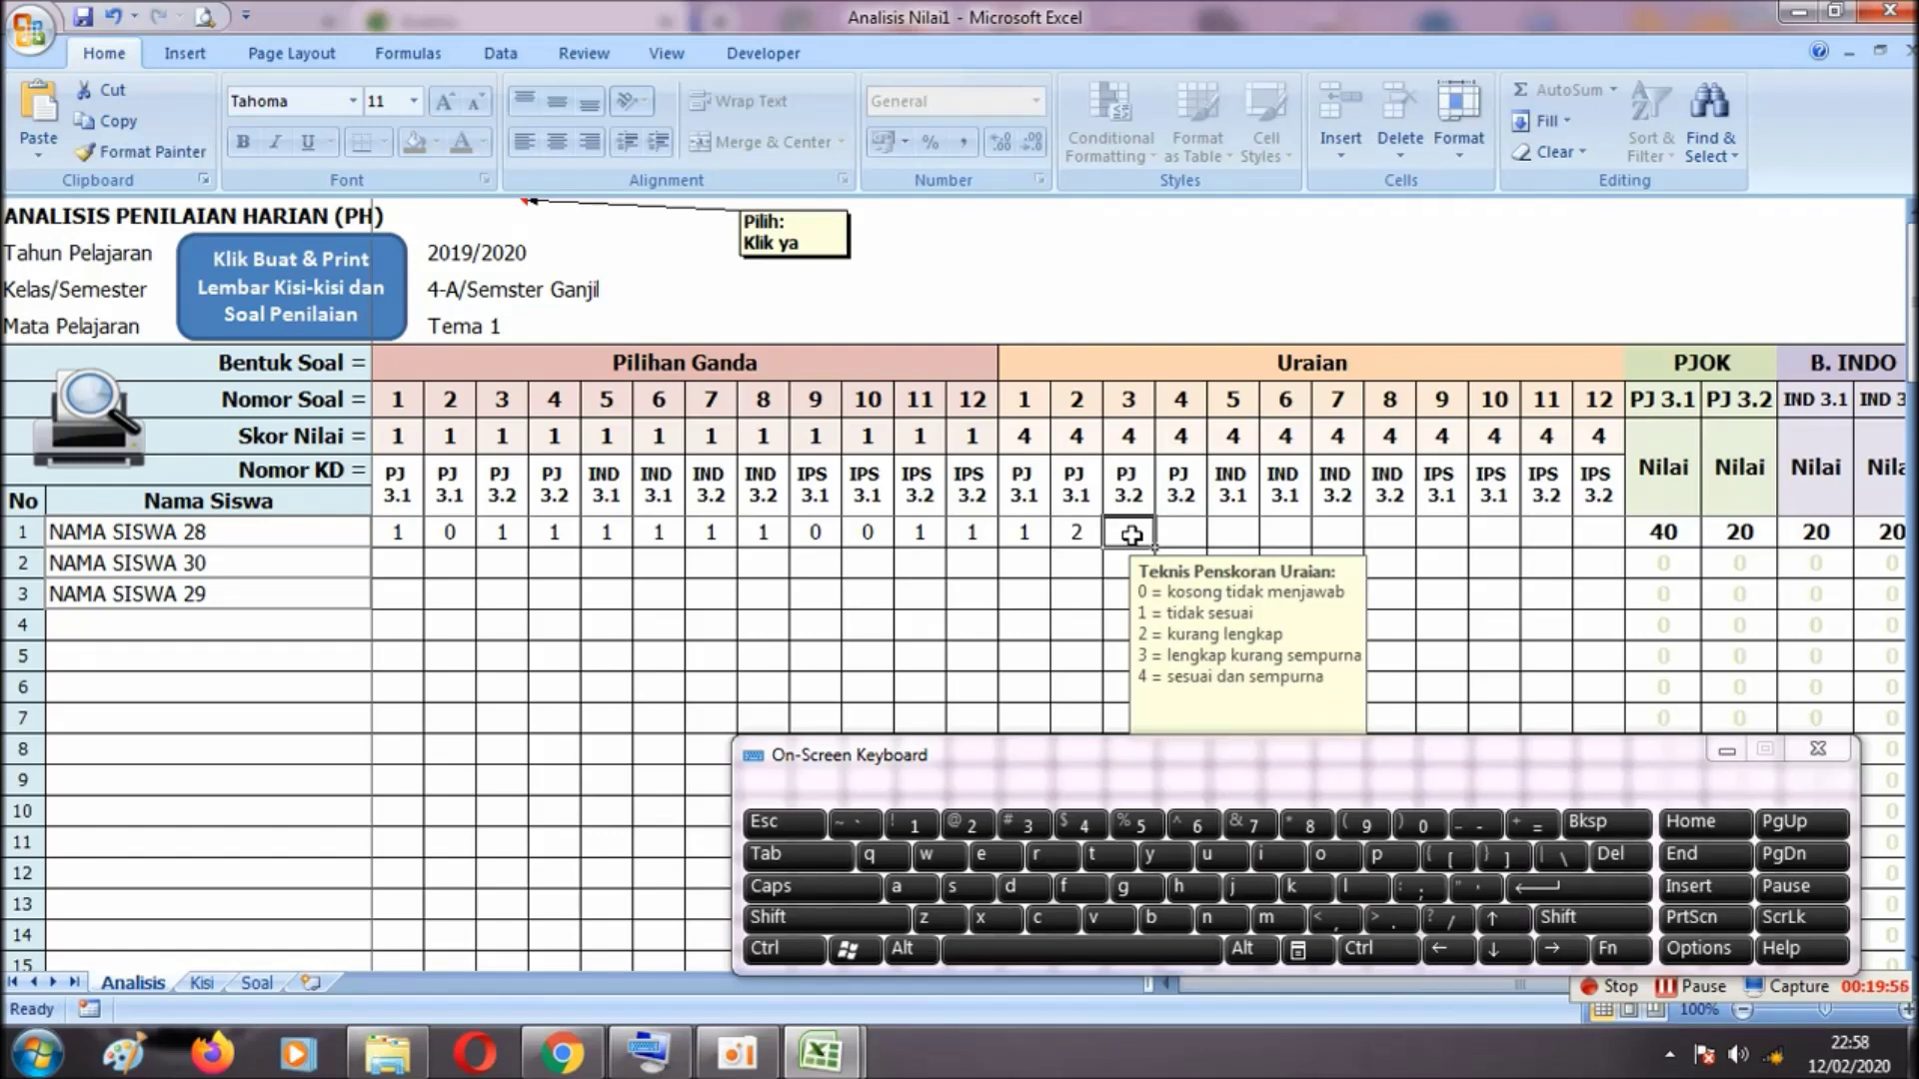
pyautogui.click(1671, 541)
pyautogui.click(1763, 520)
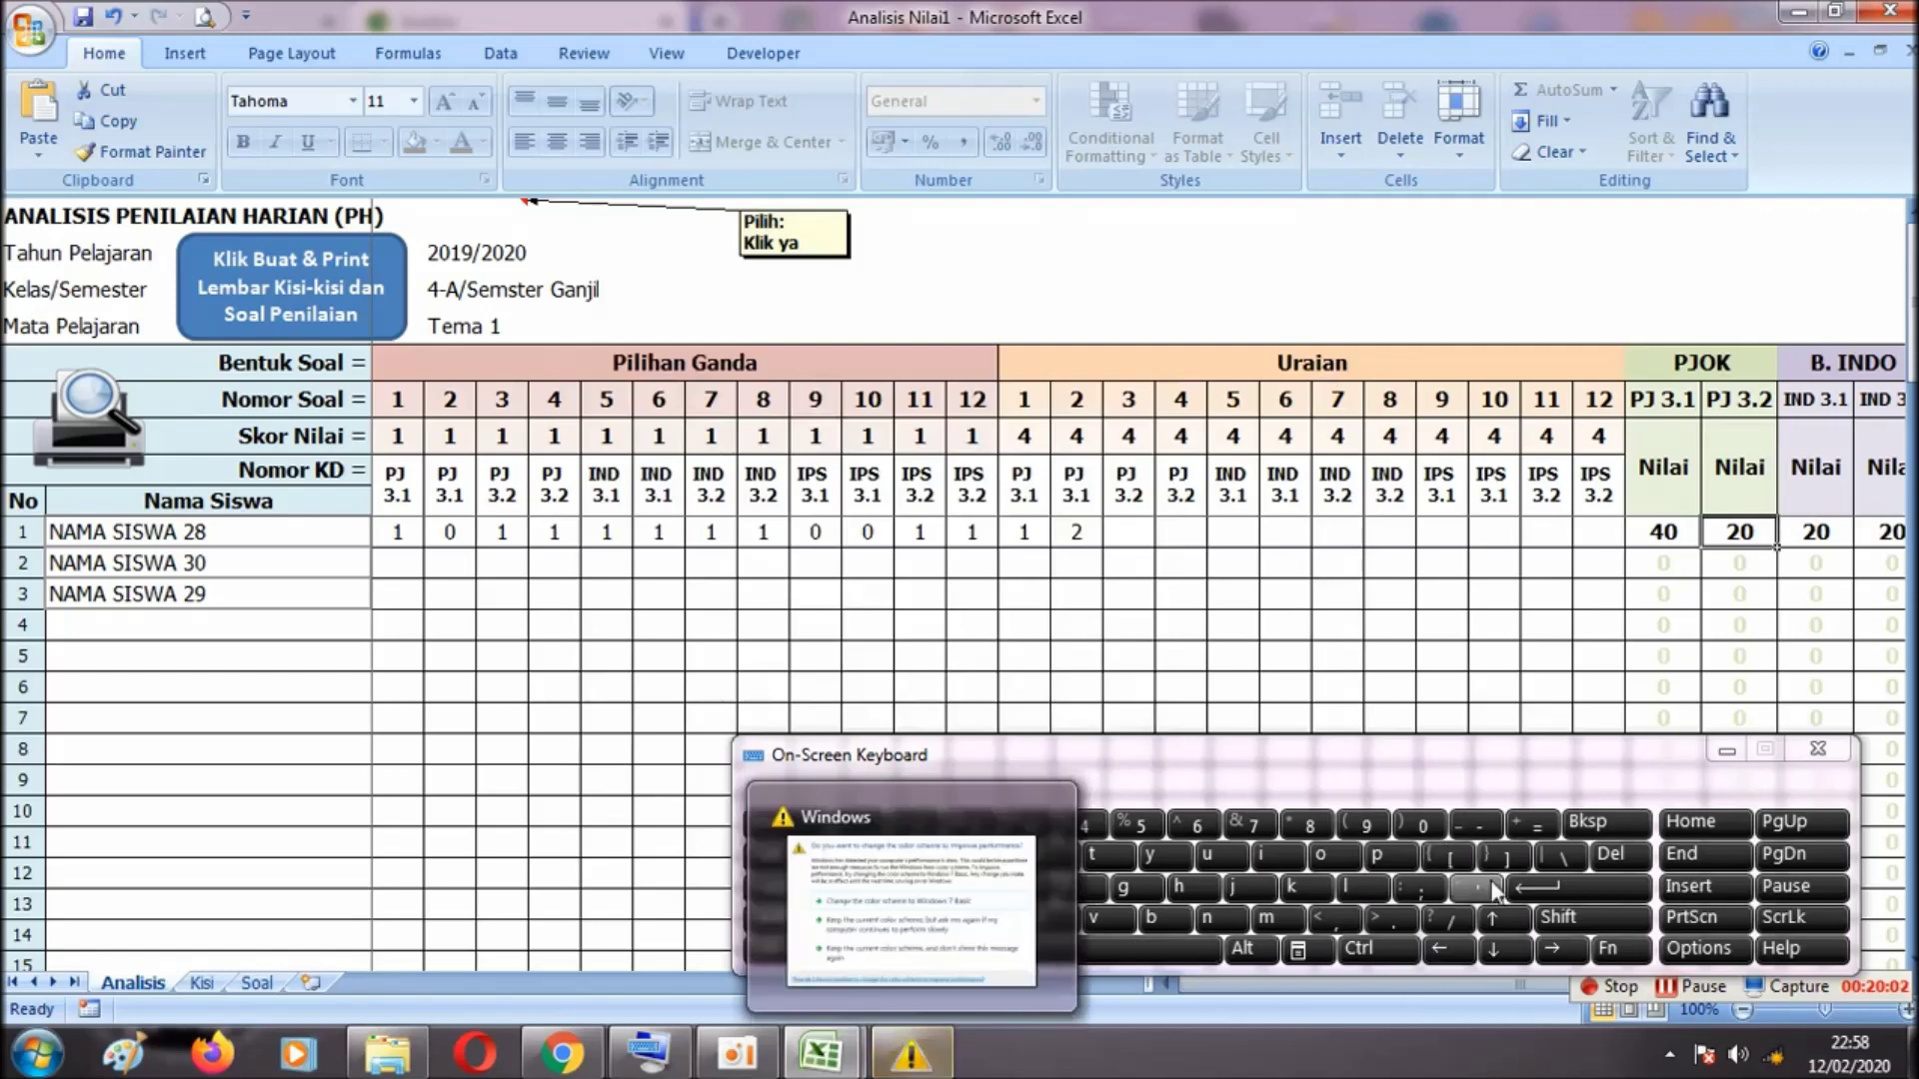
# Enter the first student's Uraian scores for the PJ 3.2 questions 3 and 4 as 3 and 4
pyautogui.moveTo(1410, 989); pyautogui.dragTo(1450, 991)
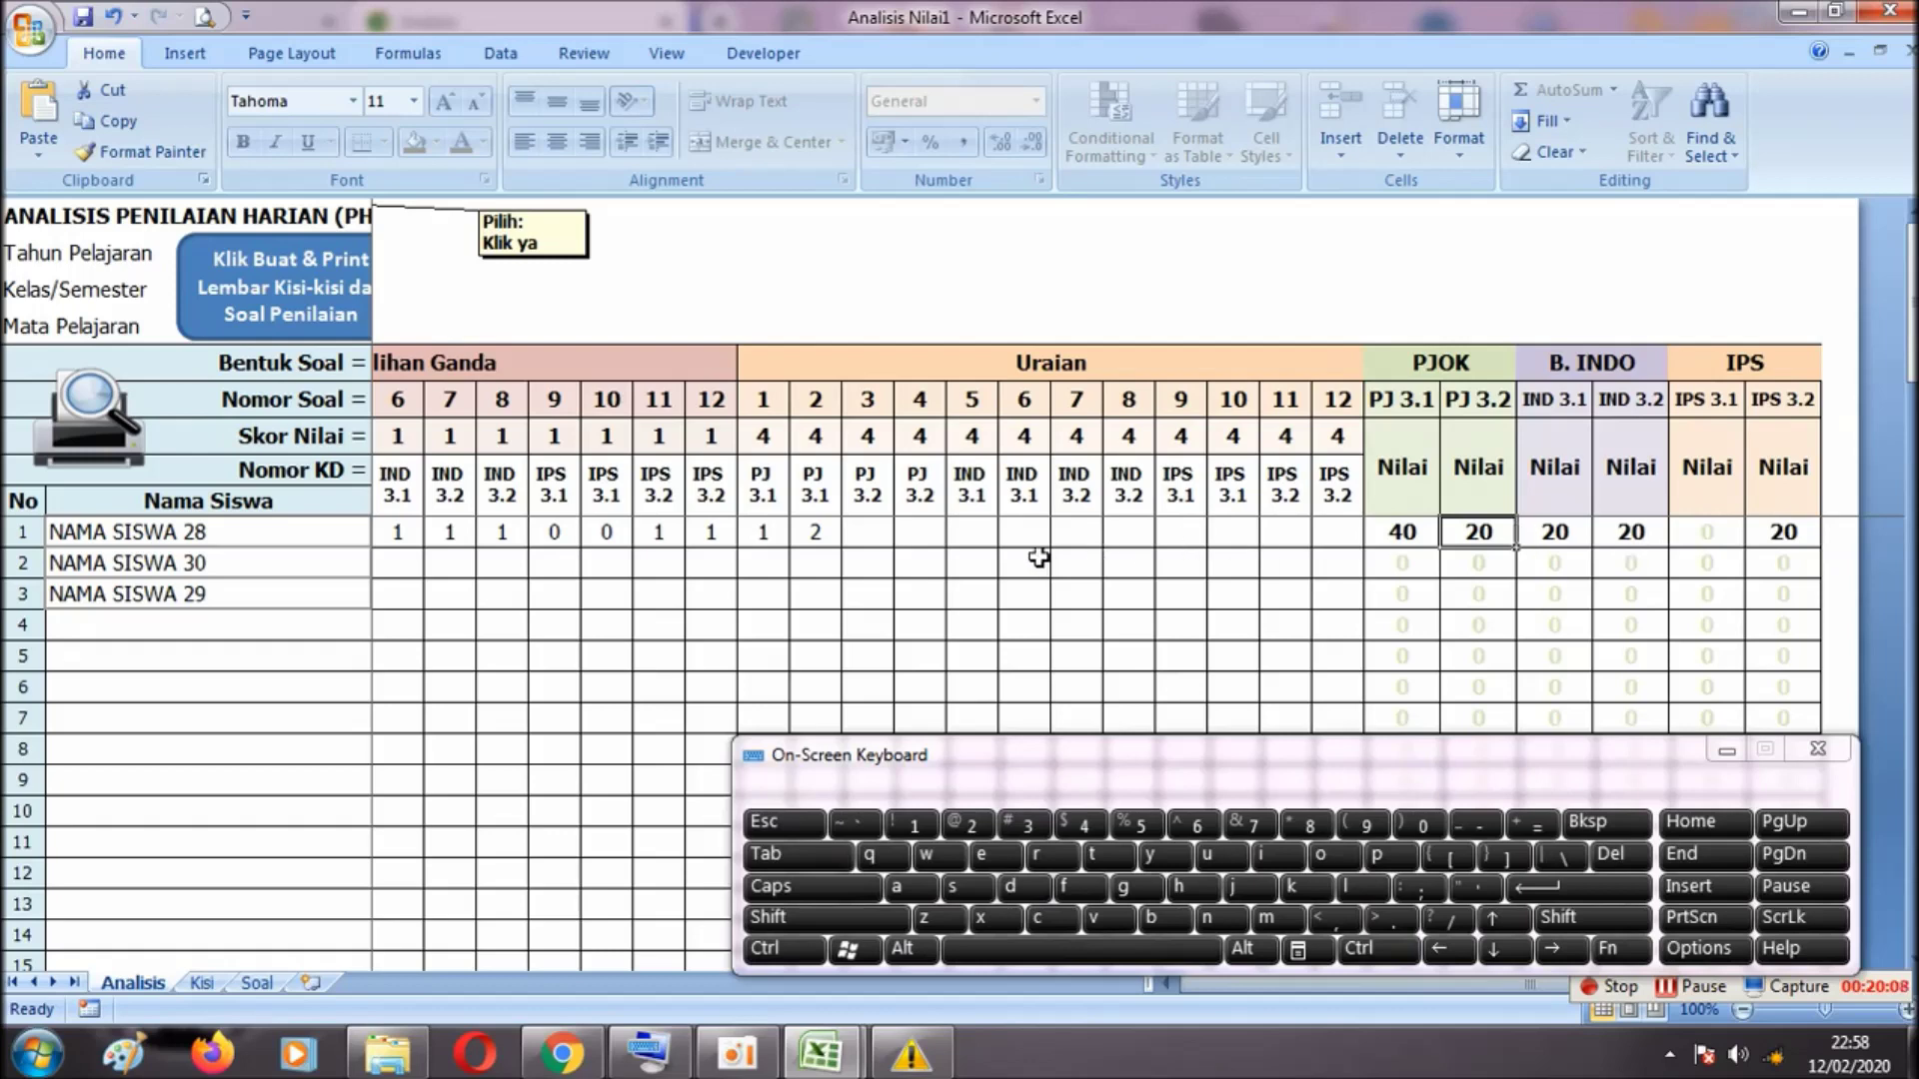
pyautogui.click(868, 534)
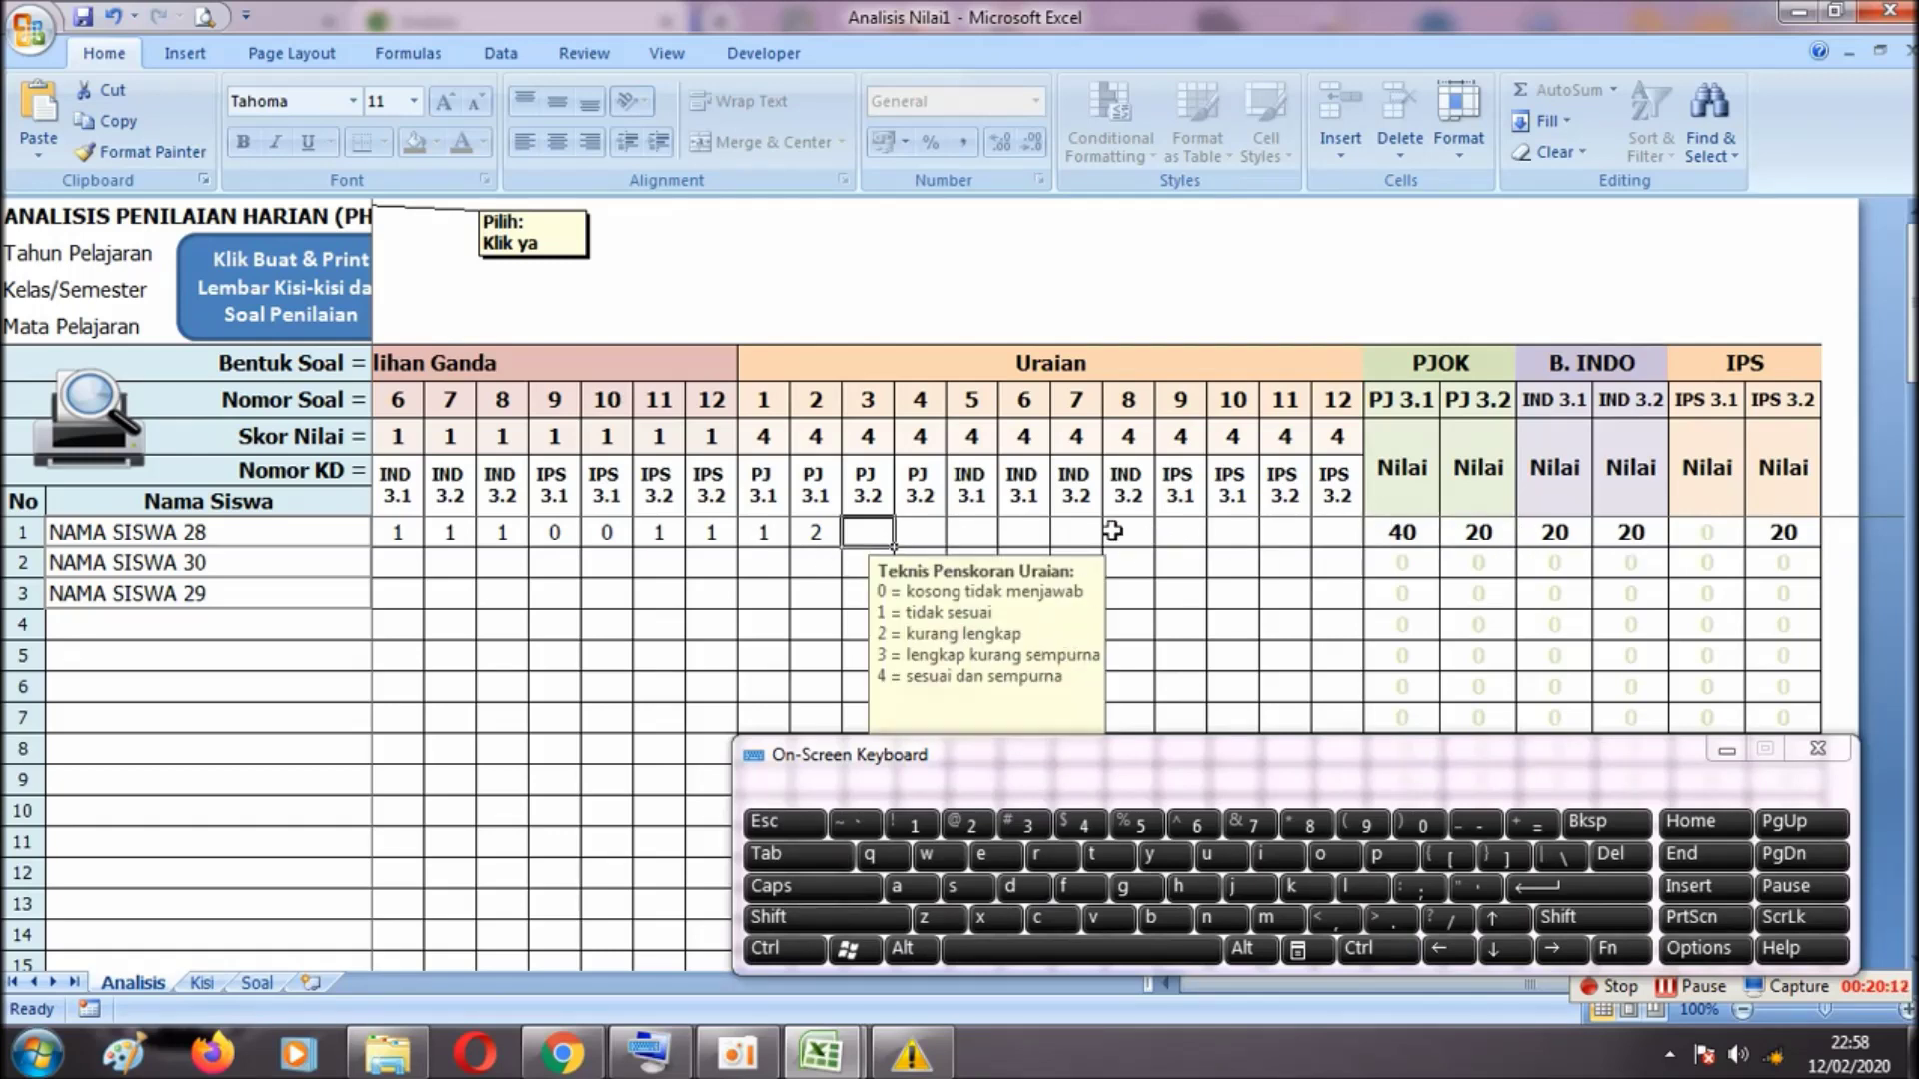
pyautogui.write('3')
pyautogui.press('Tab')
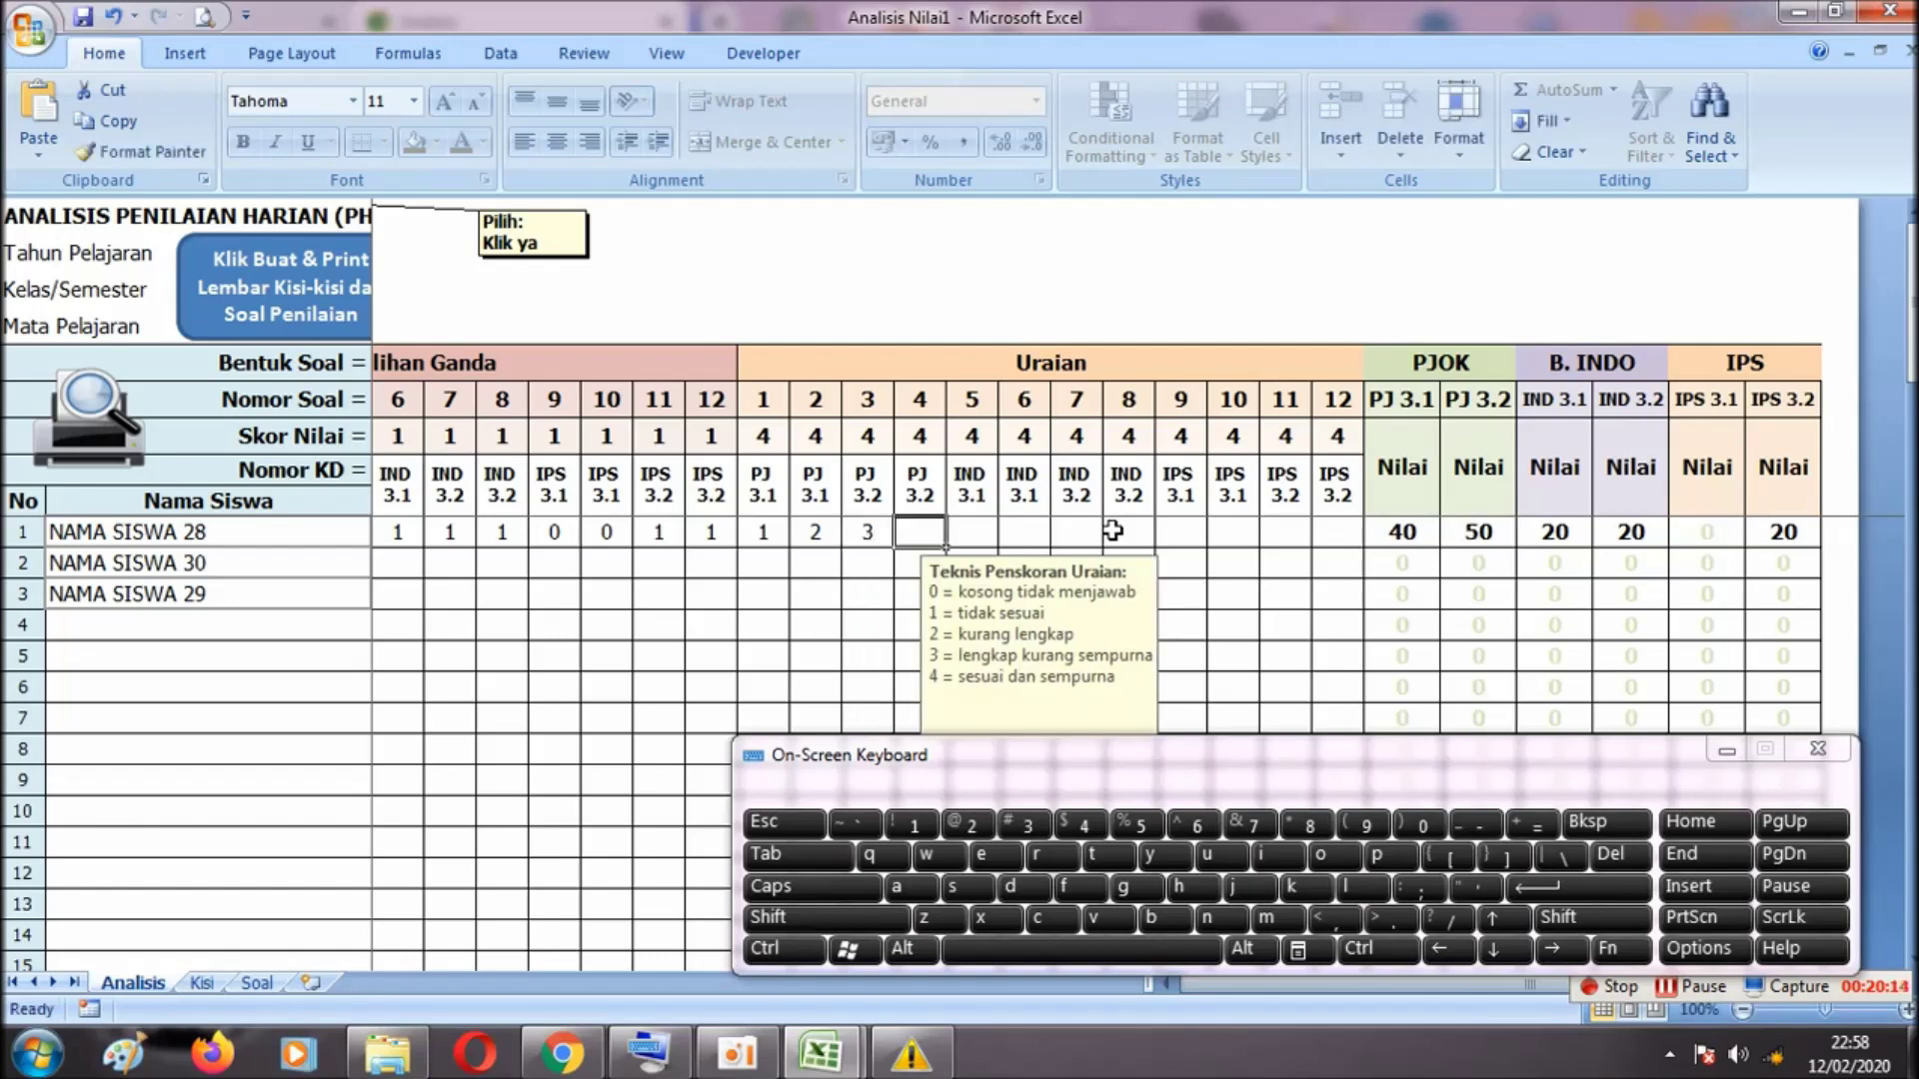
pyautogui.write('4')
pyautogui.press('Tab')
# Enter the first student's Uraian scores for the IND questions 5 to 8 as 4, 3, 3, 3
pyautogui.write('4')
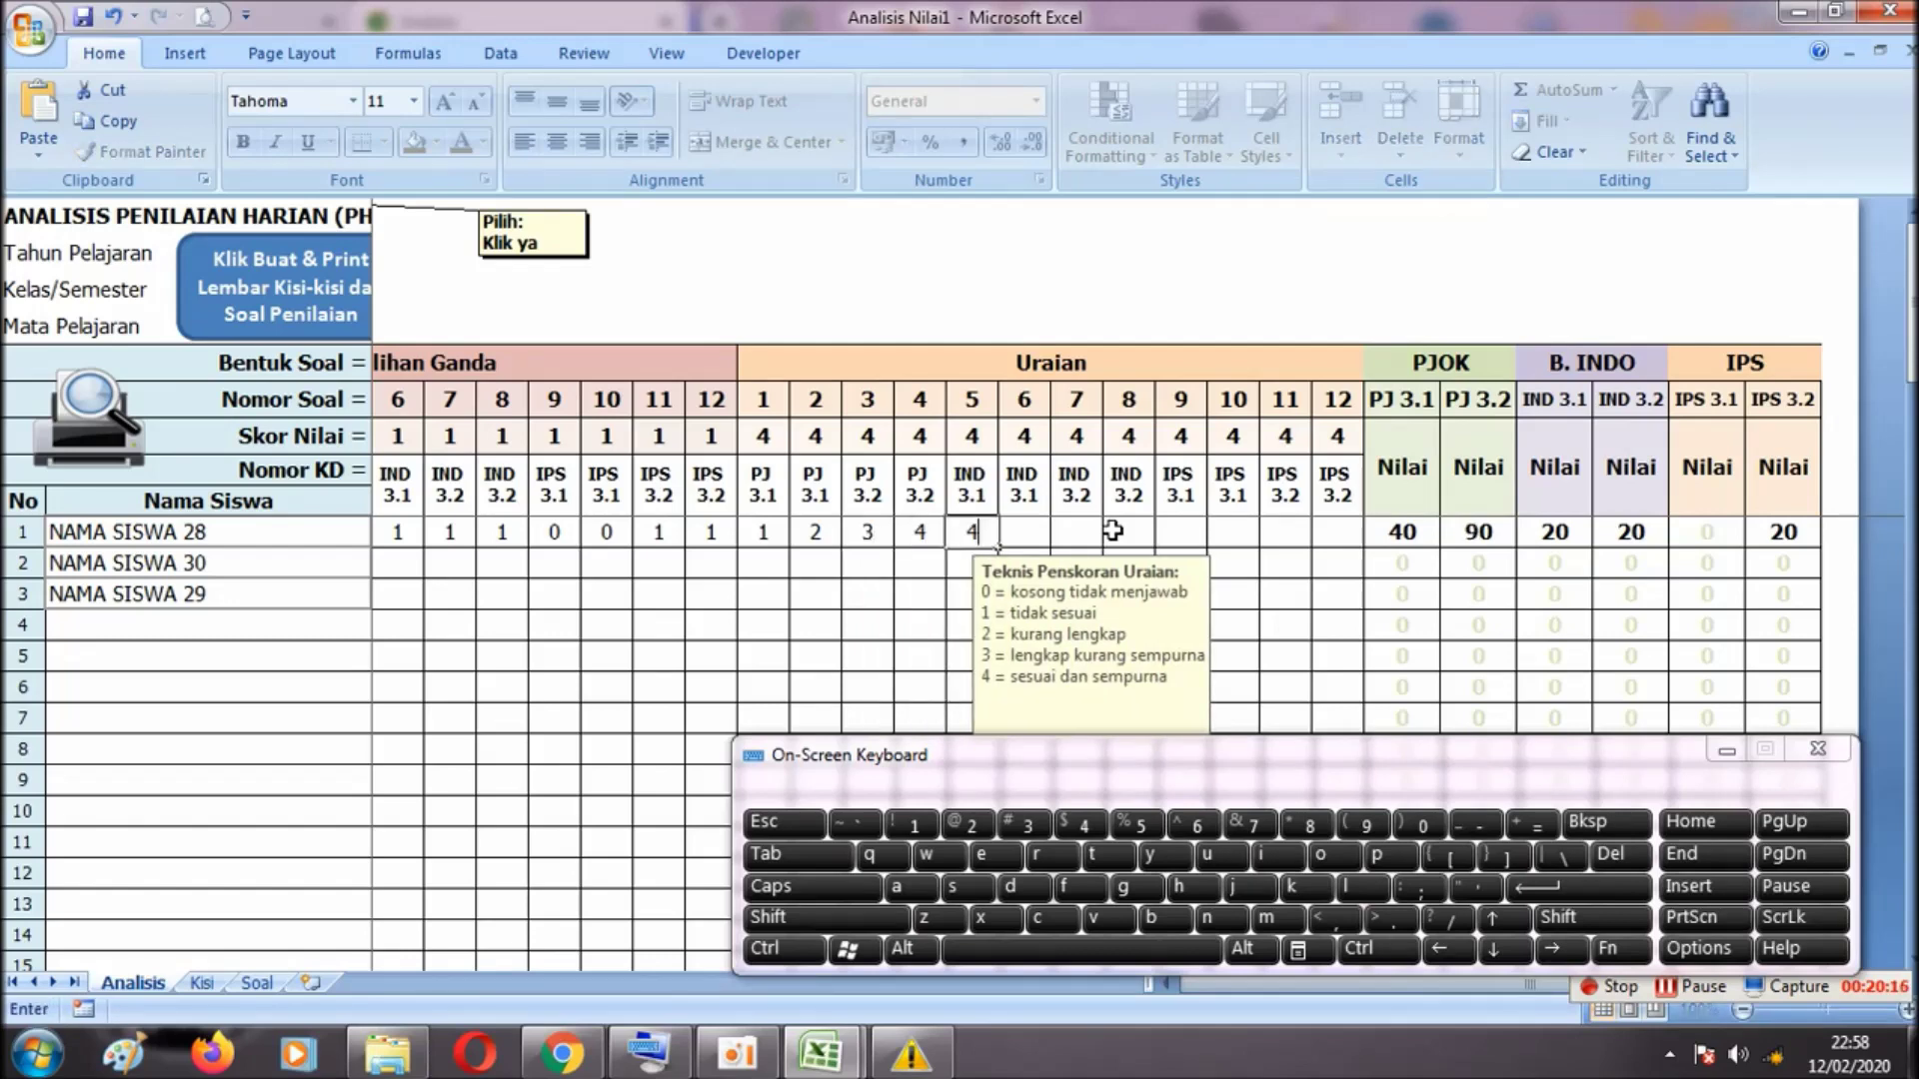
pyautogui.press('Tab')
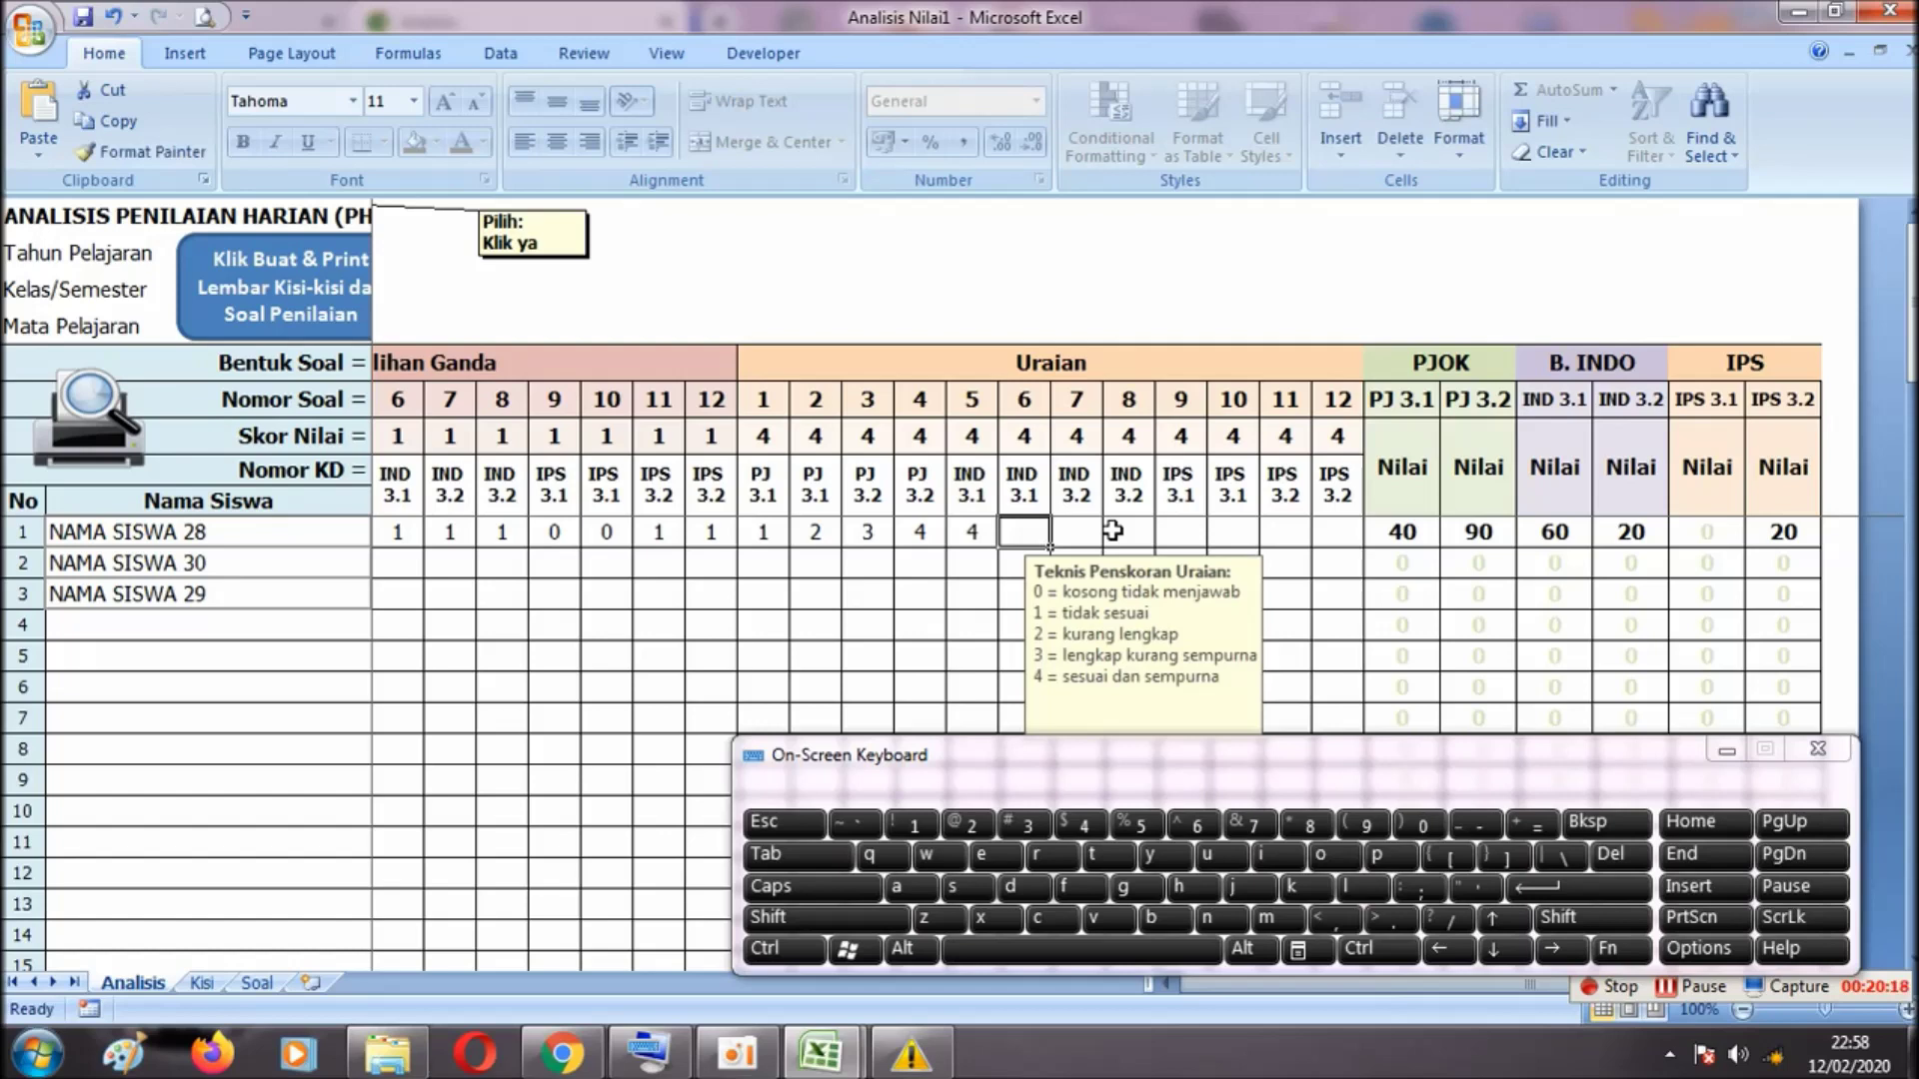
pyautogui.write('3')
pyautogui.press('Tab')
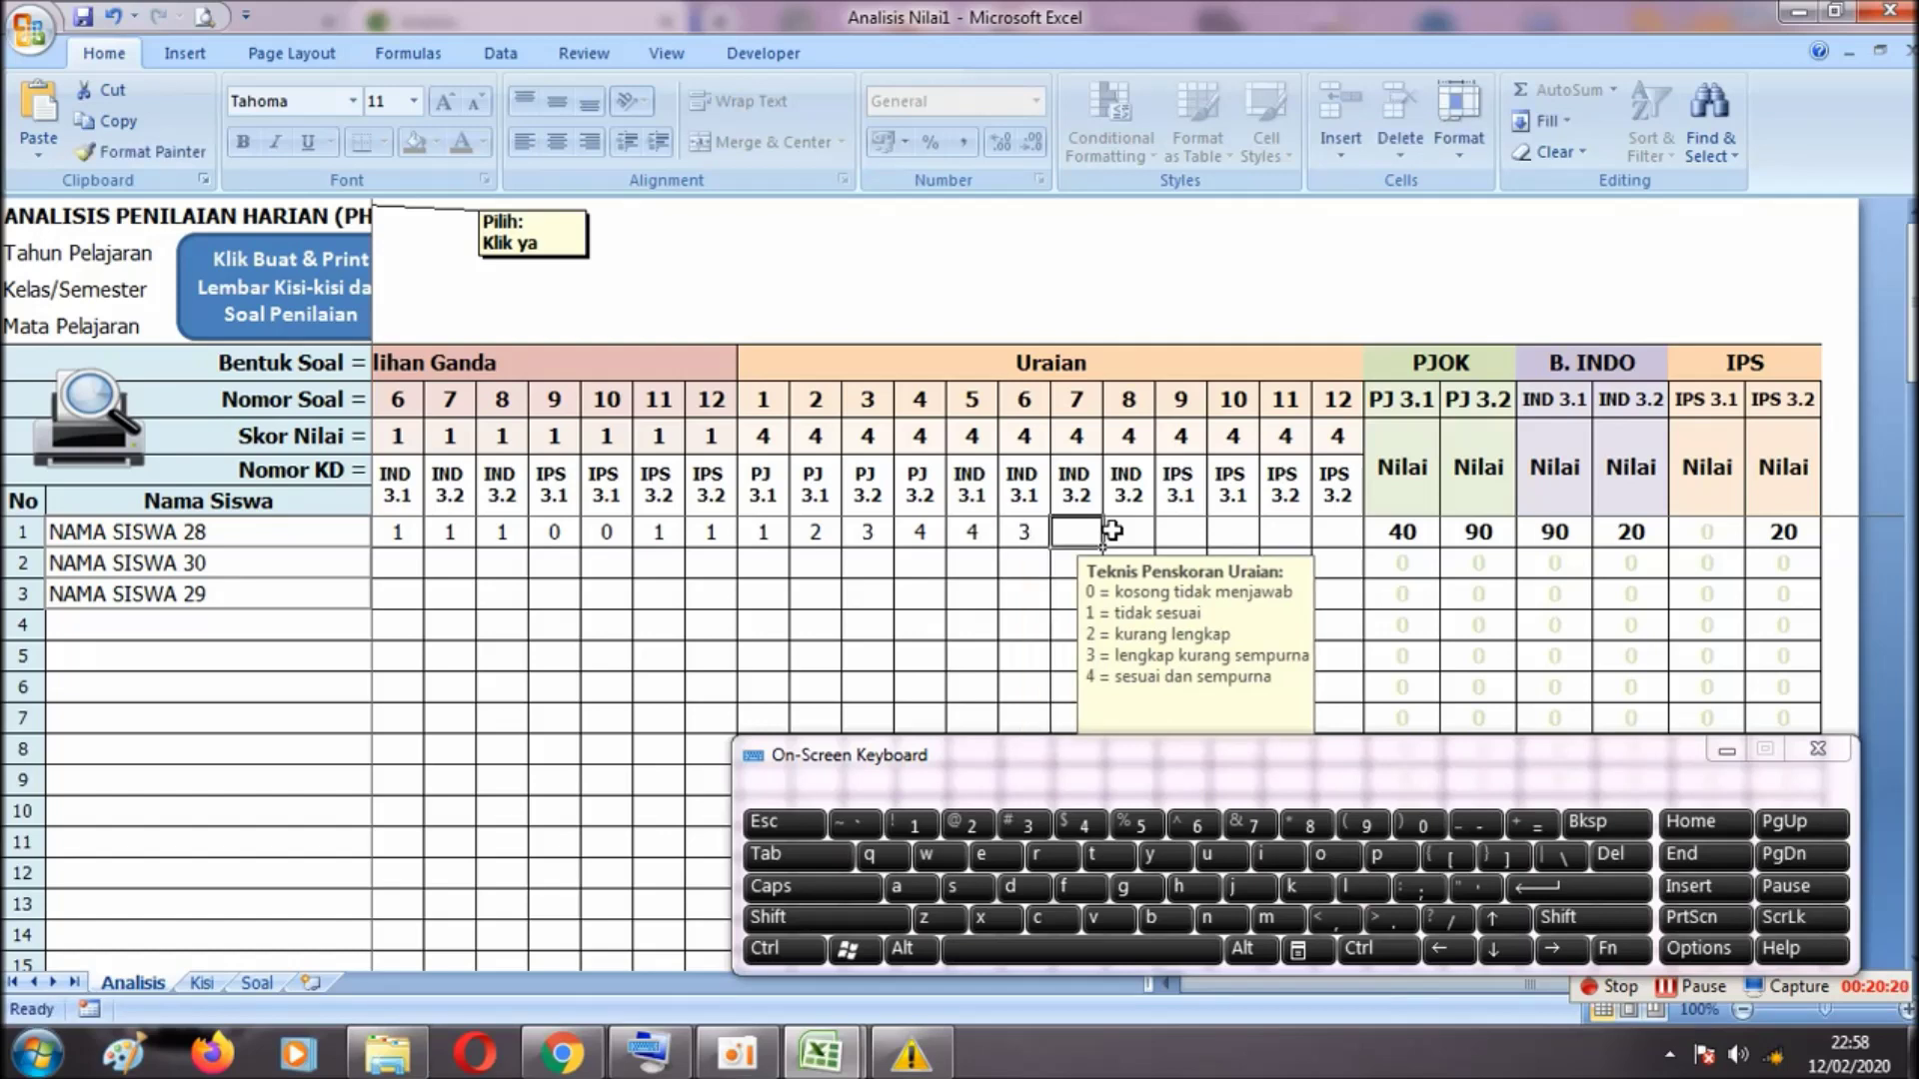
pyautogui.write('3')
pyautogui.press('Tab')
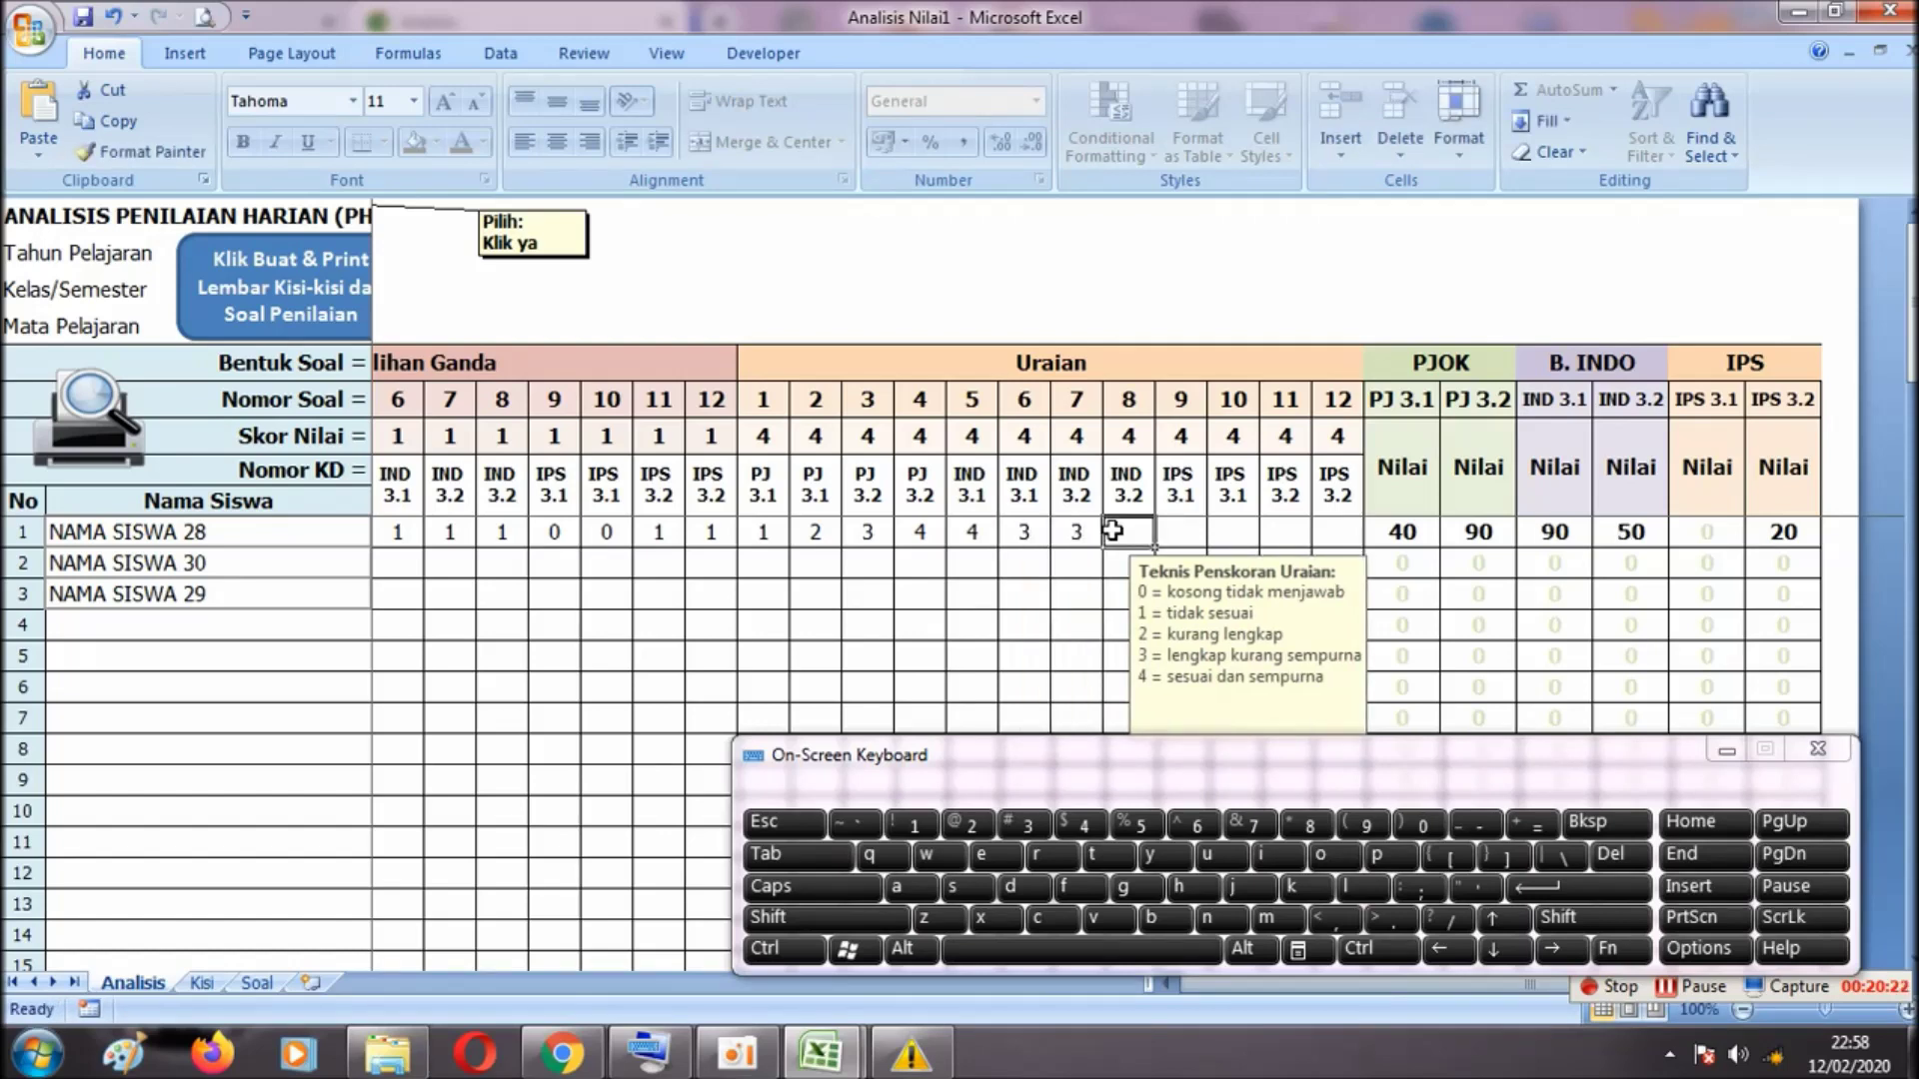
pyautogui.write('3')
pyautogui.press('Tab')
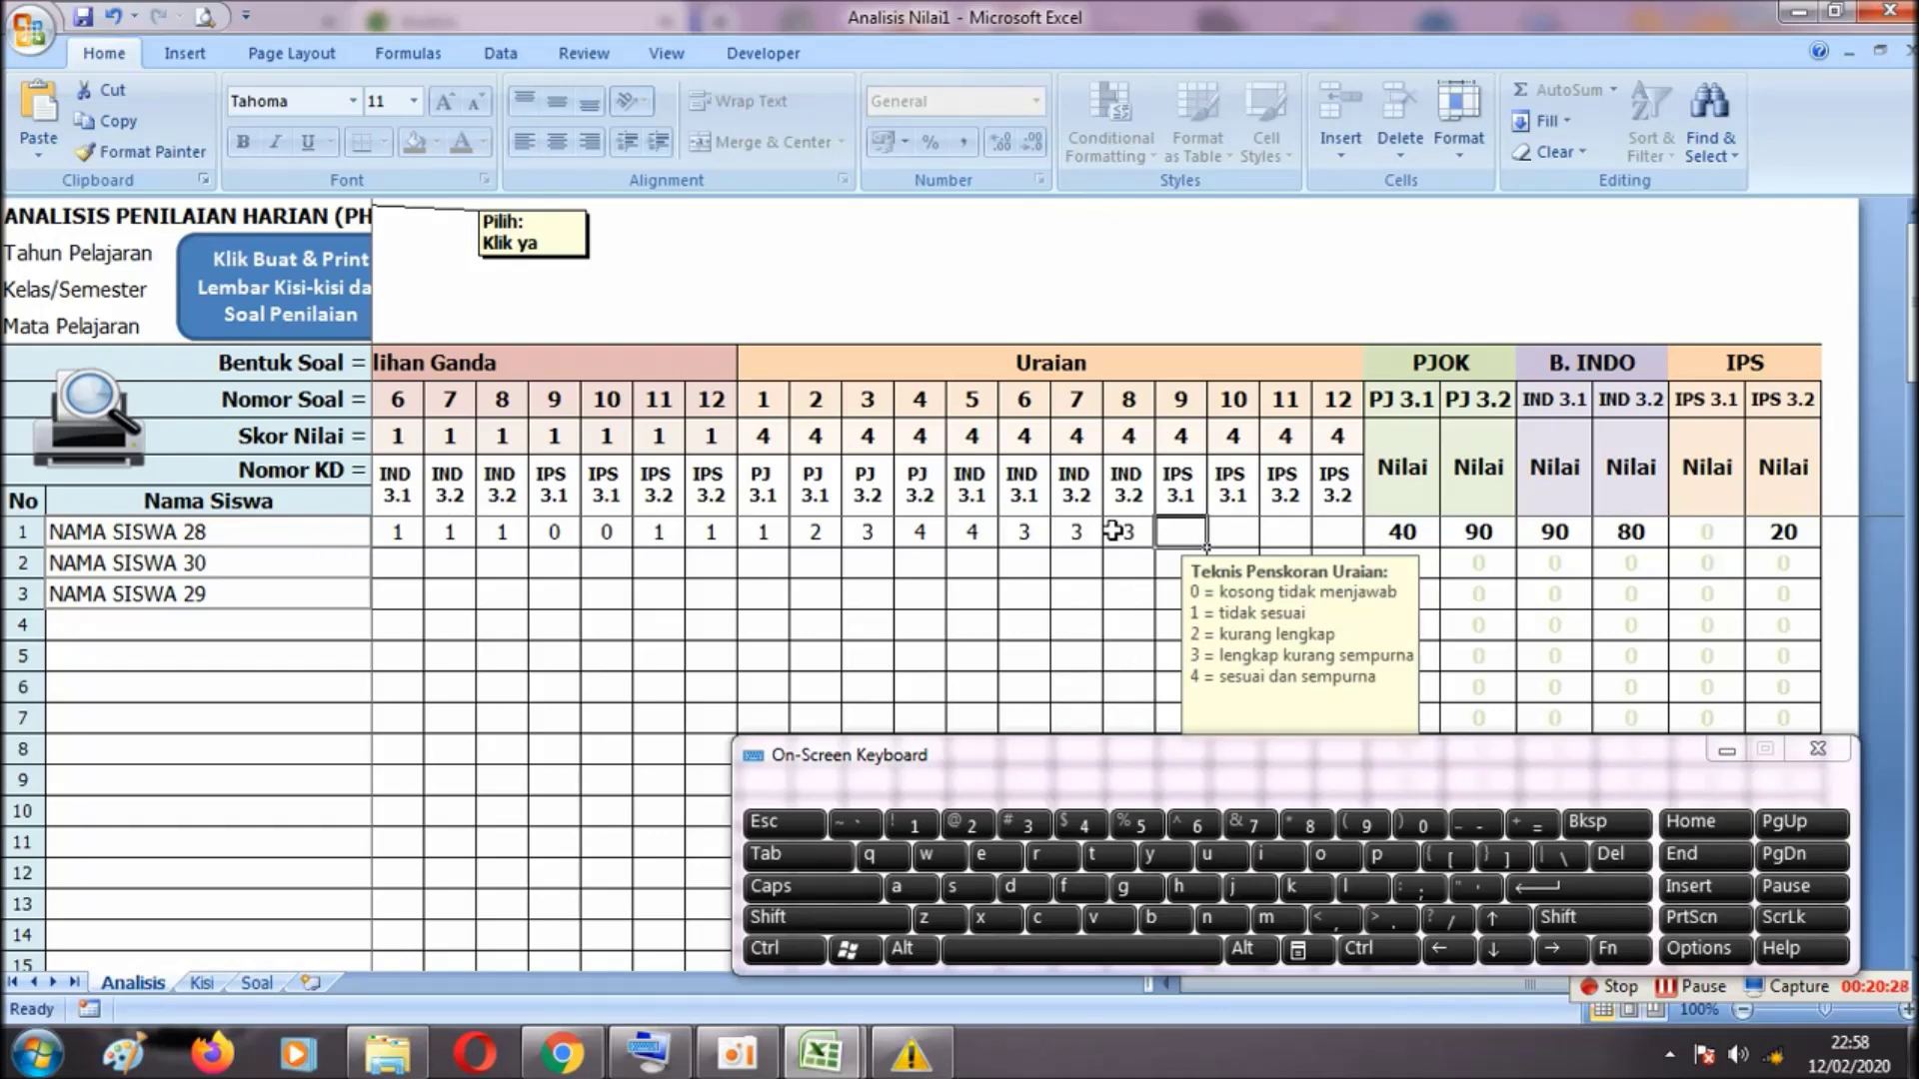
# Enter the first student's Uraian scores for the IPS questions 9 to 12 as 4, 4, 2, 4
pyautogui.write('4')
pyautogui.press('Tab')
pyautogui.write('4')
pyautogui.press('Tab')
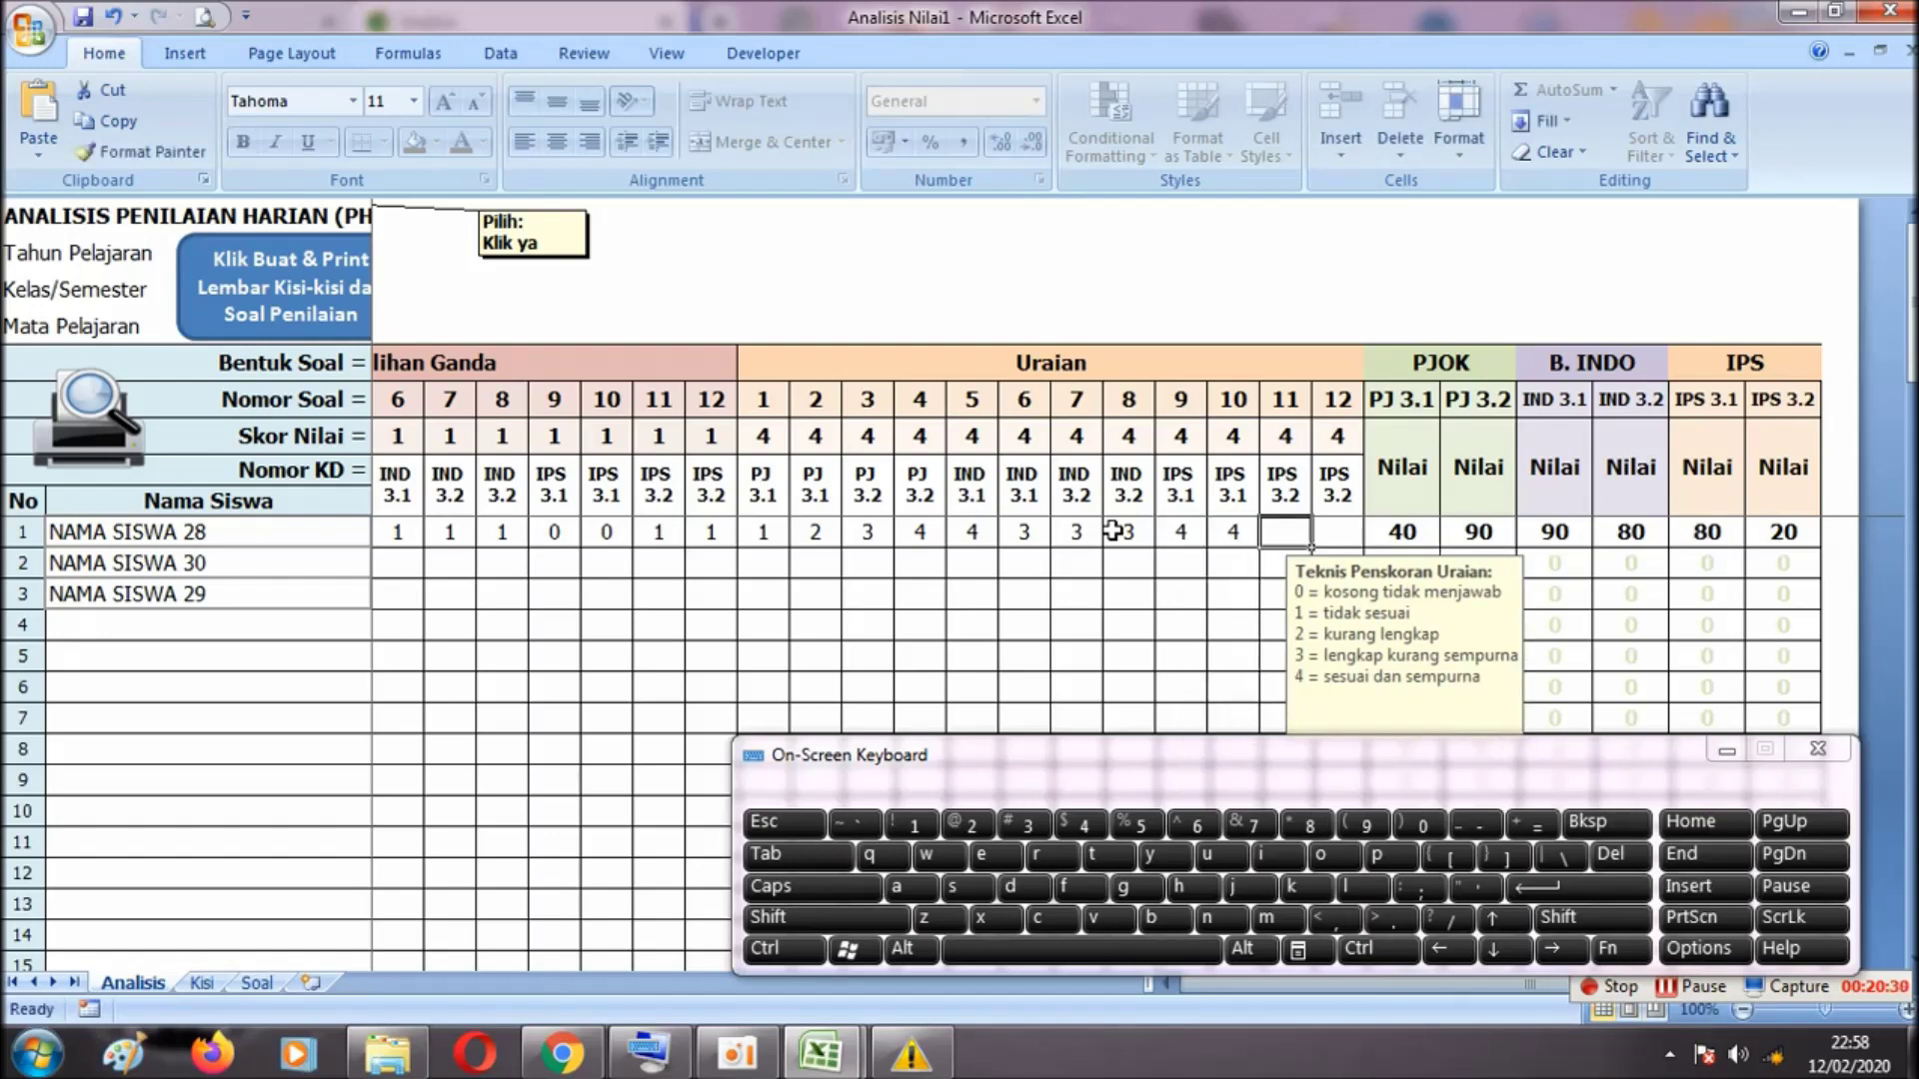
pyautogui.write('2')
pyautogui.press('Tab')
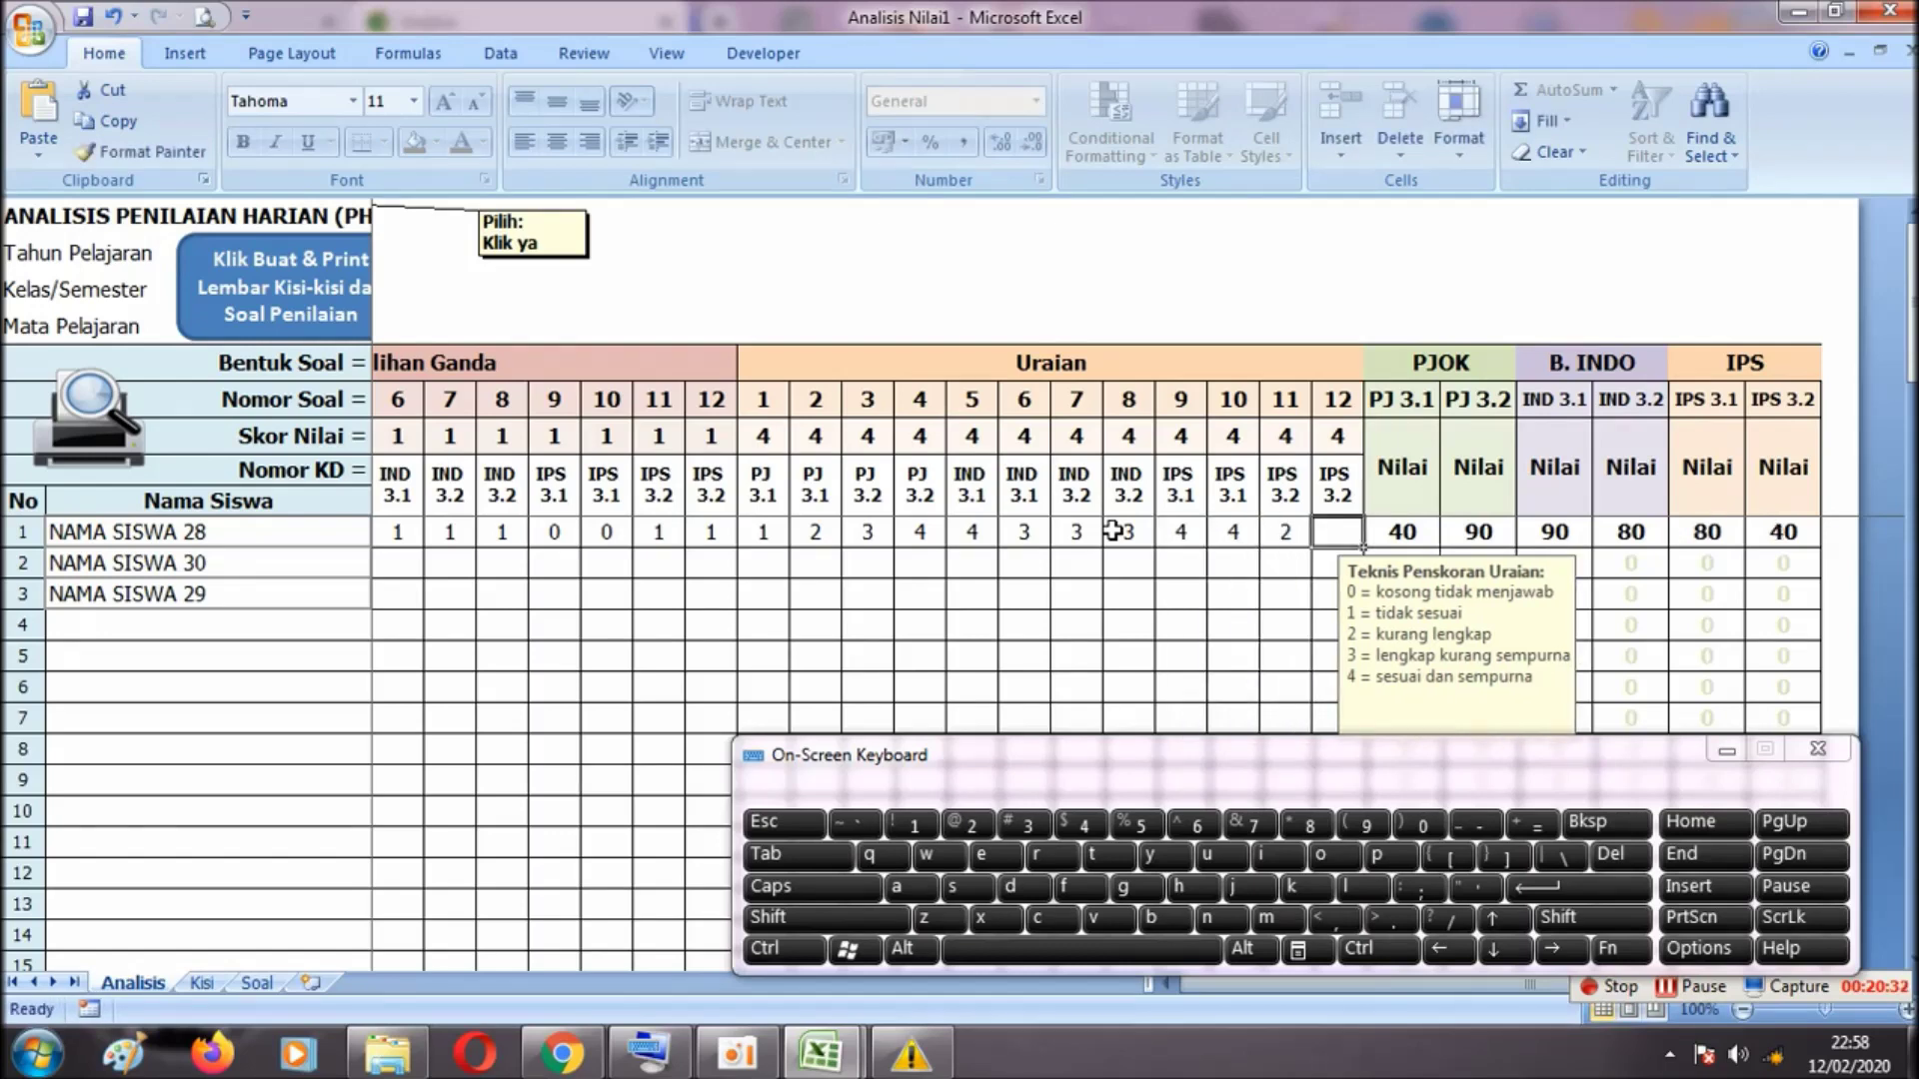
pyautogui.write('4')
pyautogui.press('Tab')
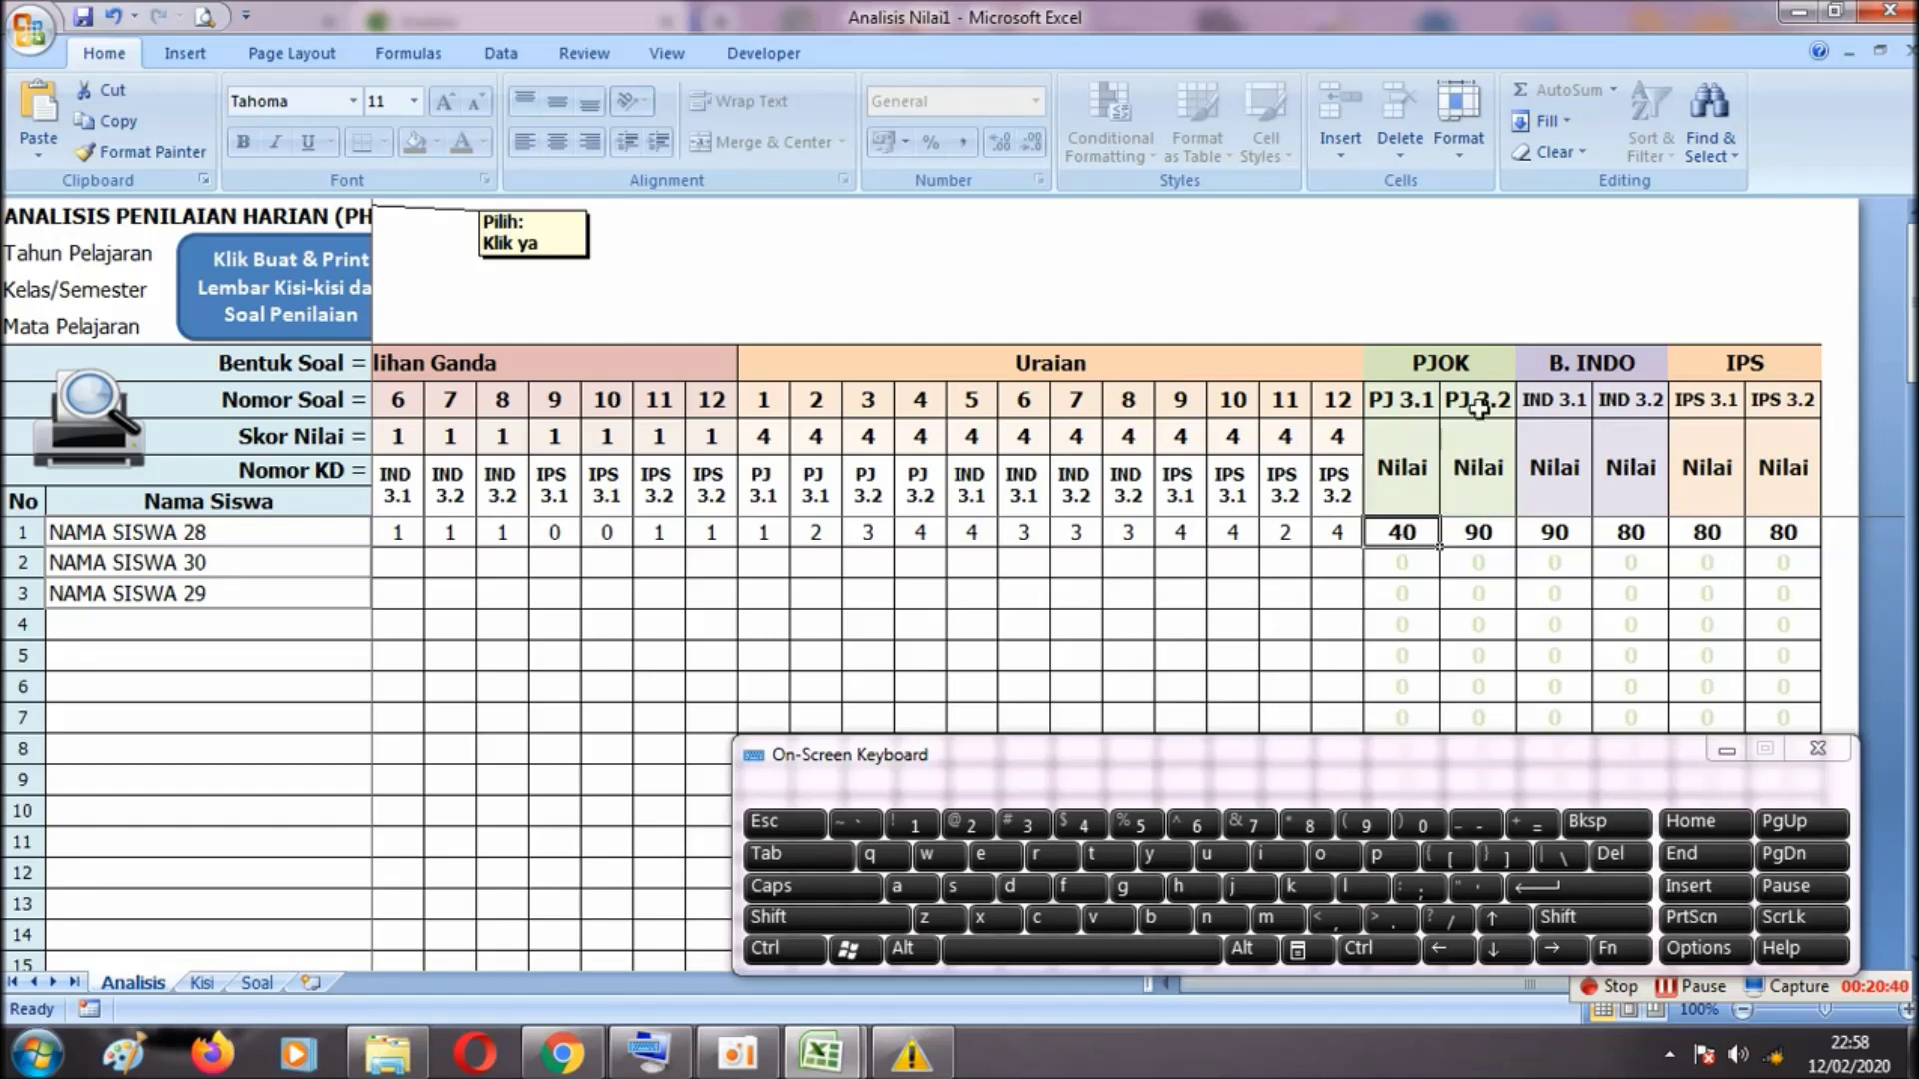
# Check the first student's Nilai for each KD under PJOK, B. INDO and IPS
pyautogui.click(1486, 540)
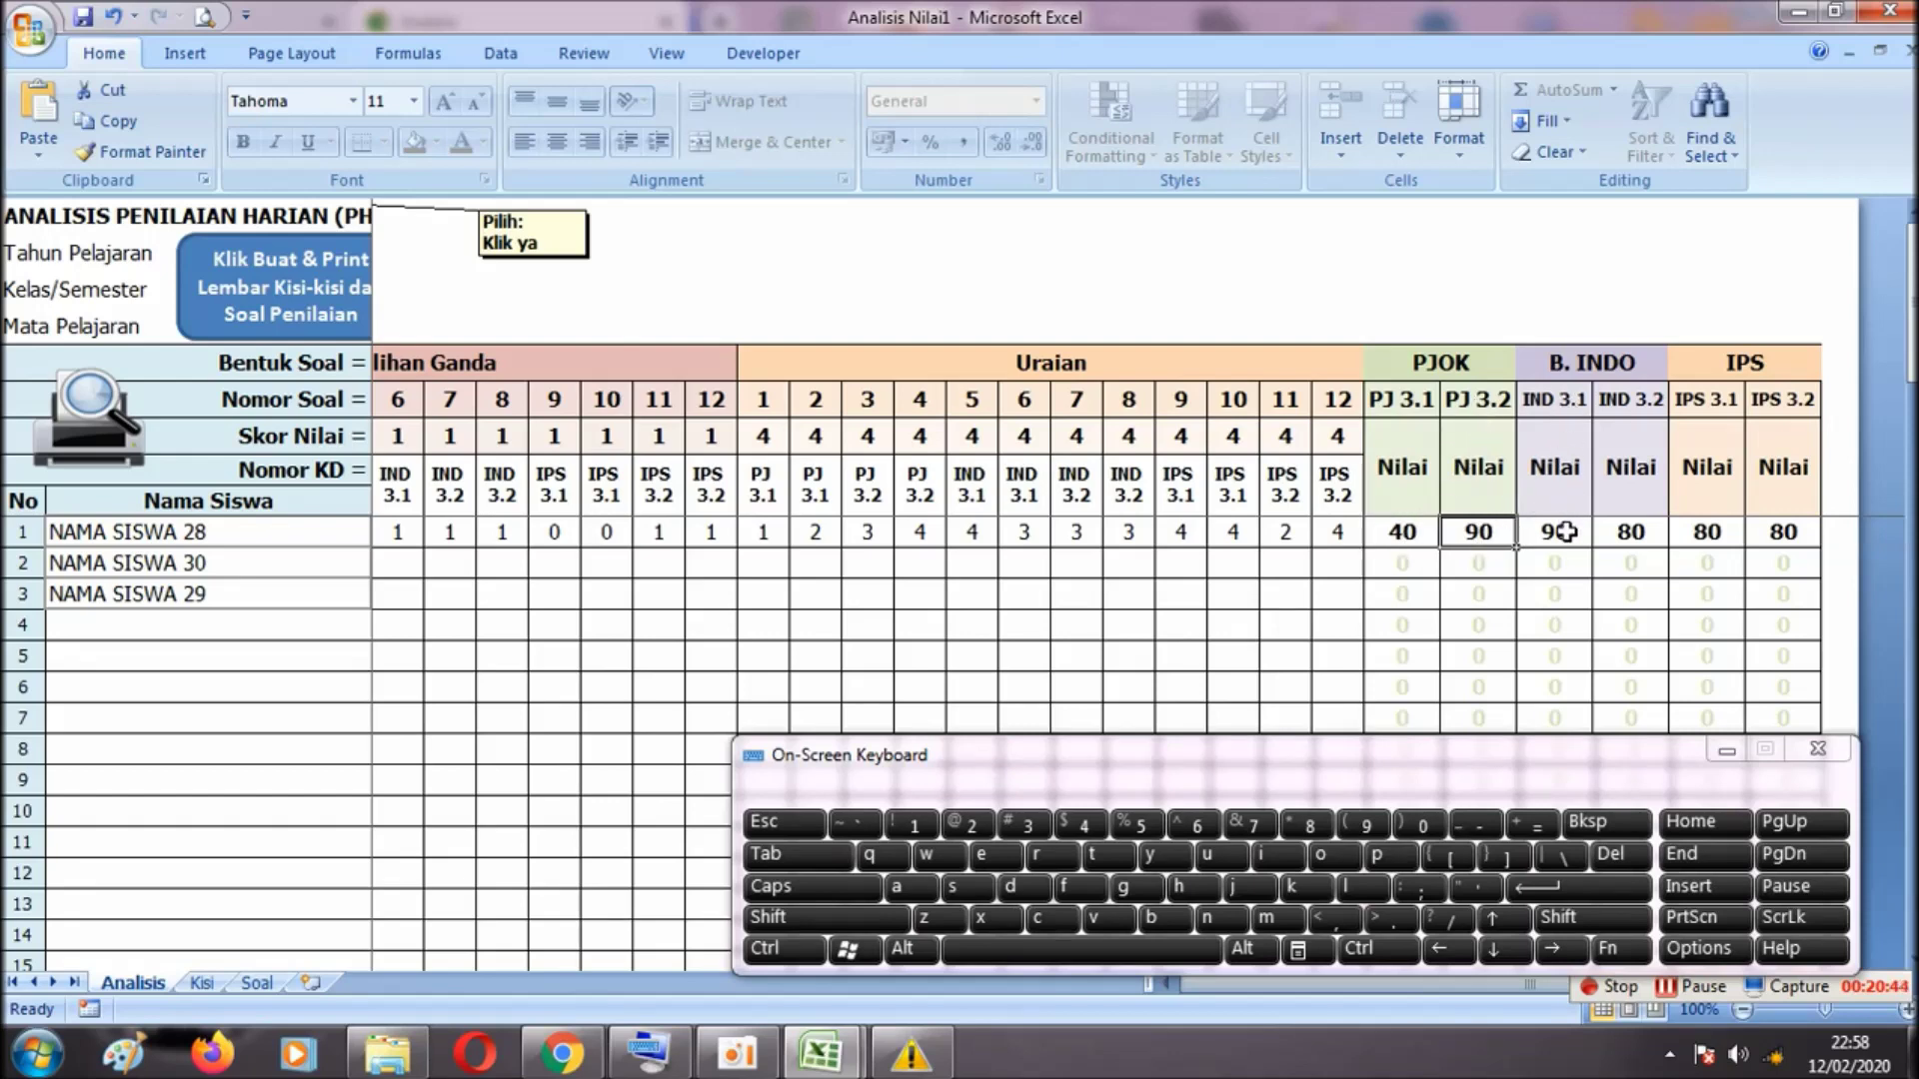
pyautogui.click(1557, 529)
pyautogui.click(1631, 530)
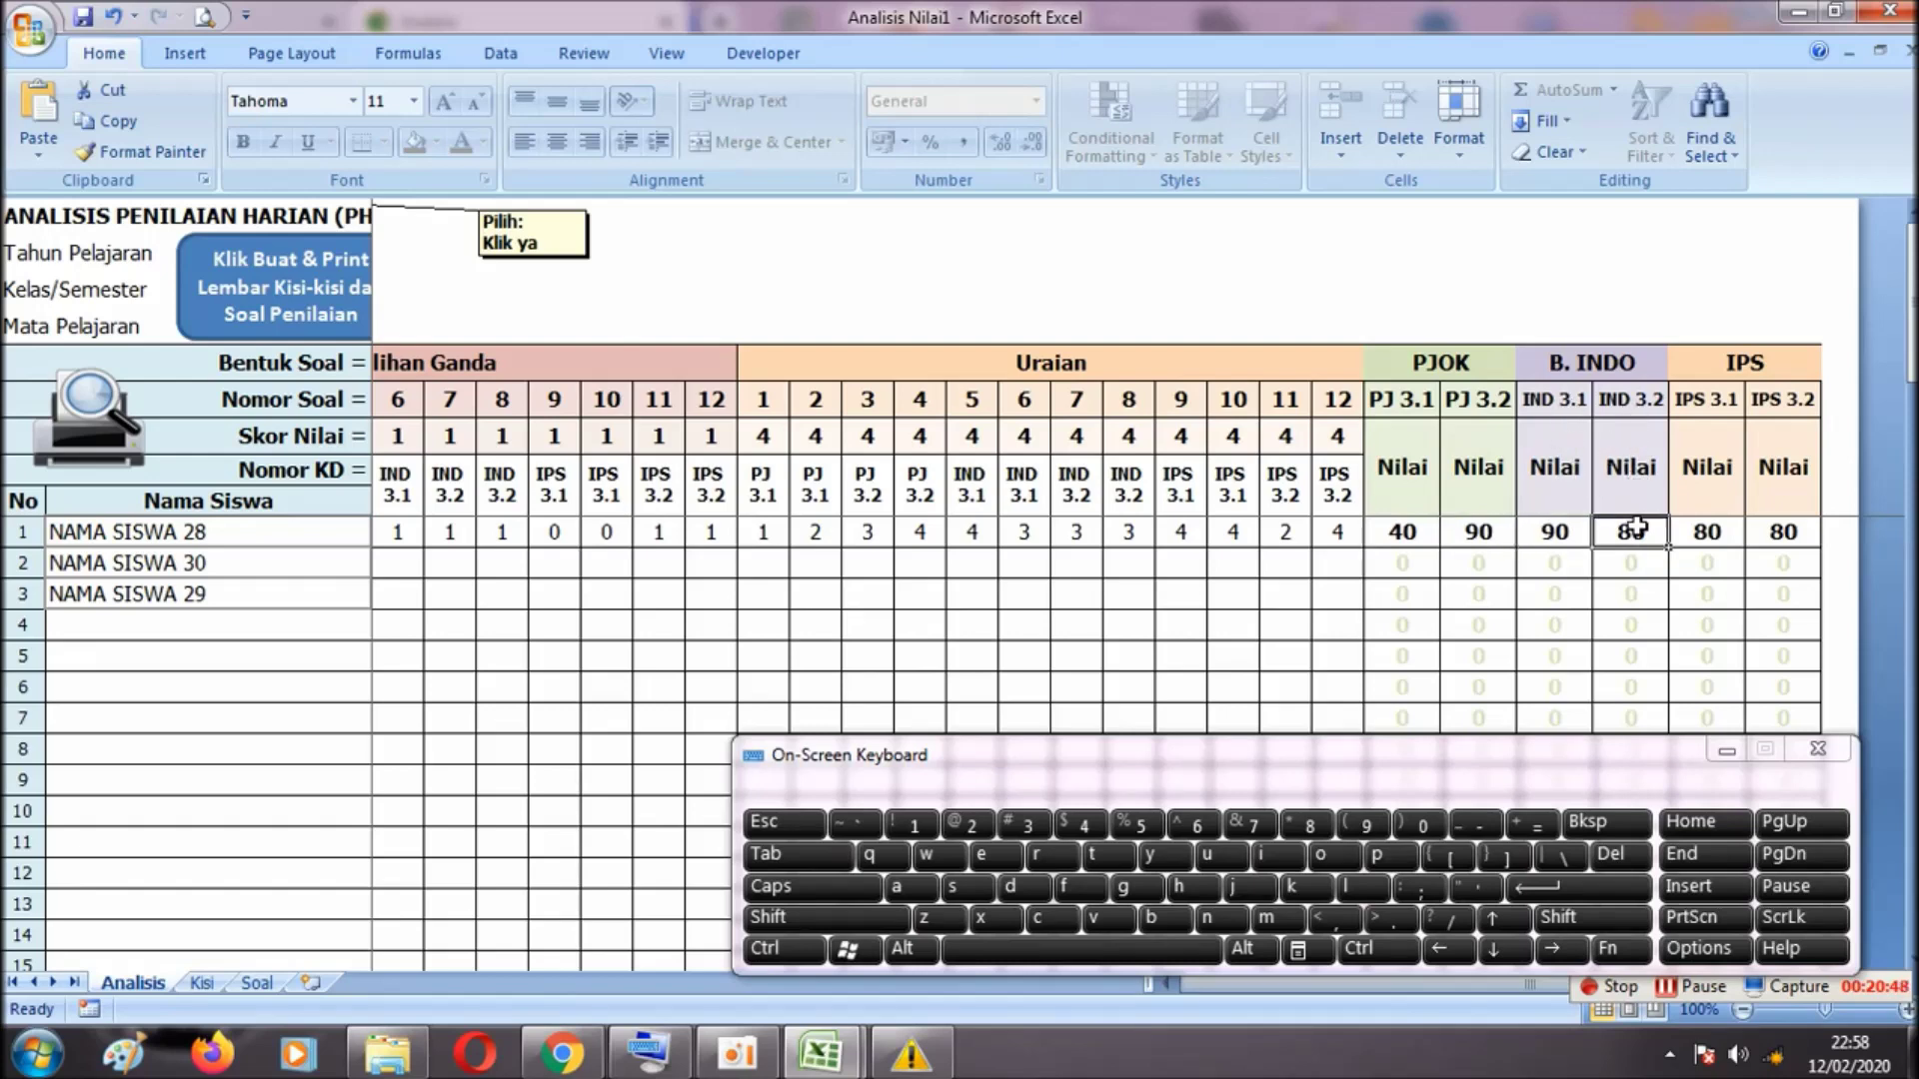
pyautogui.click(1713, 522)
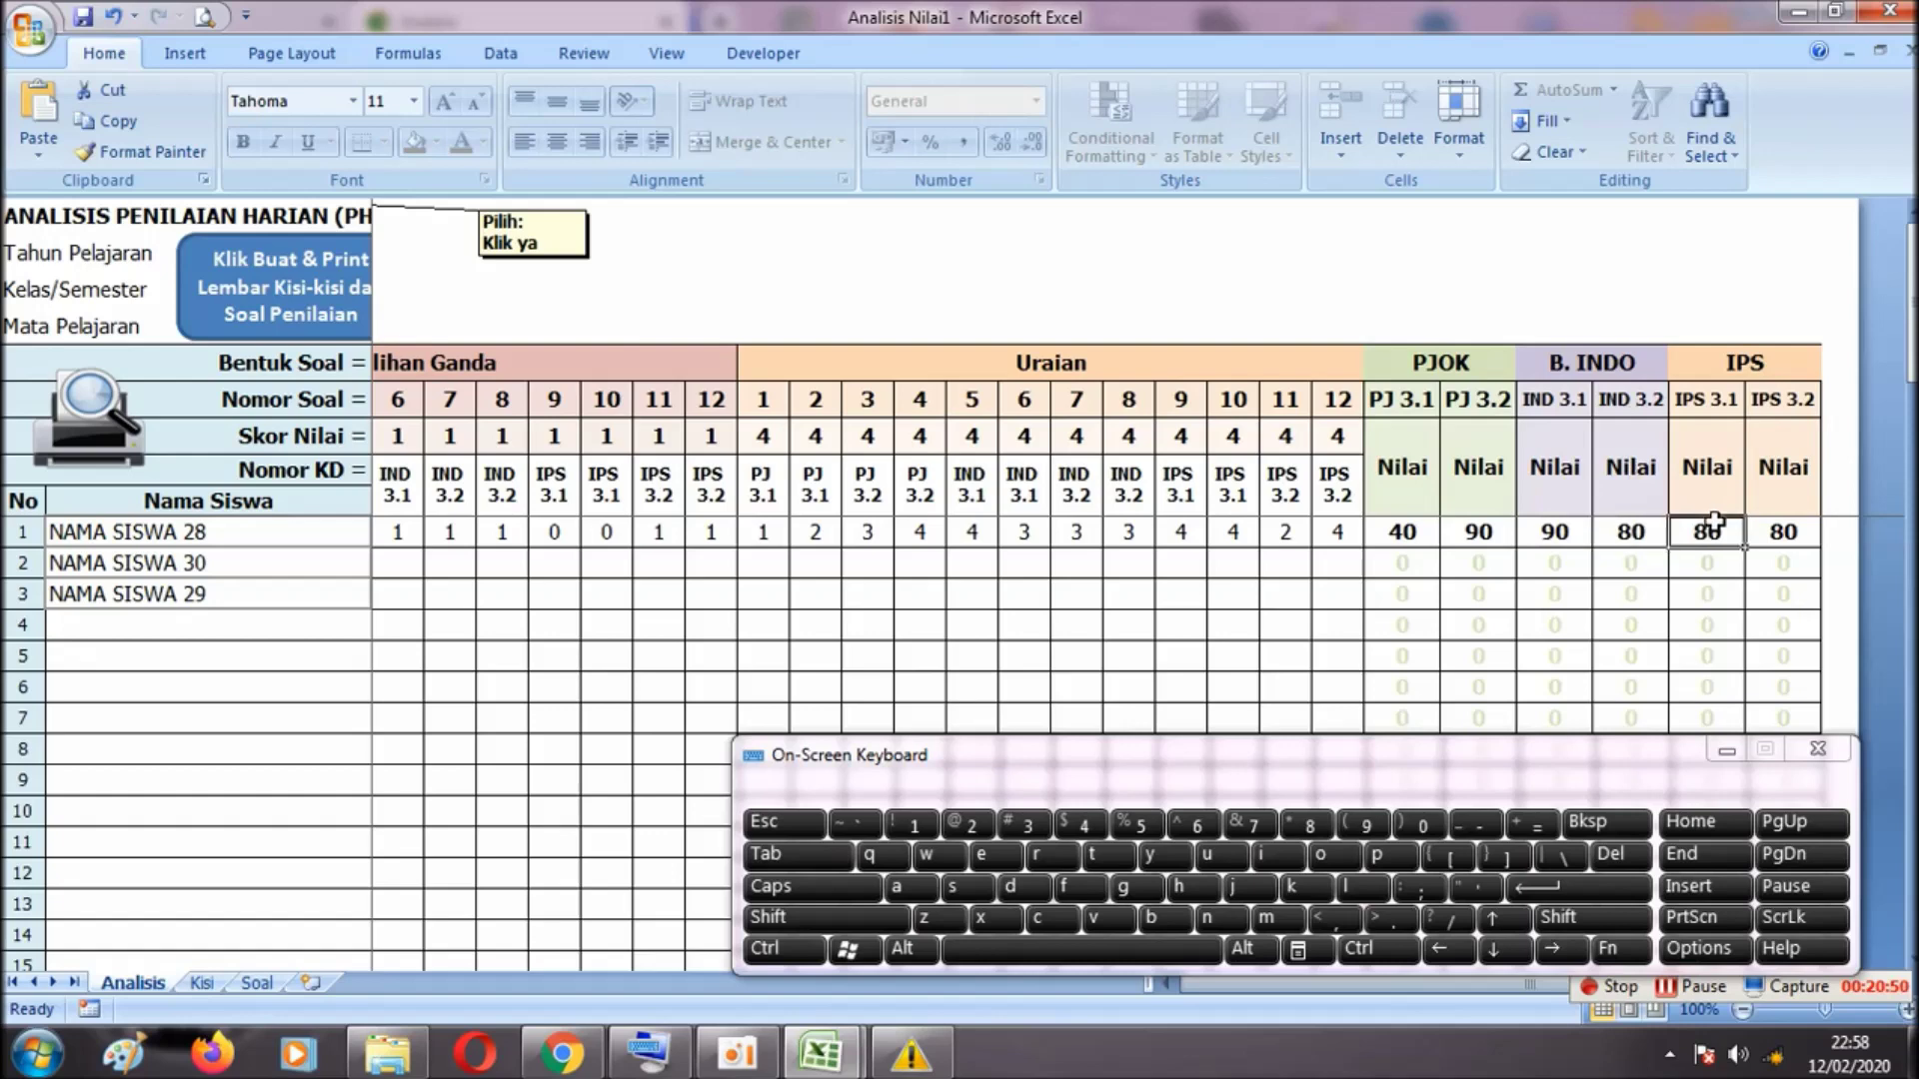
pyautogui.click(1805, 528)
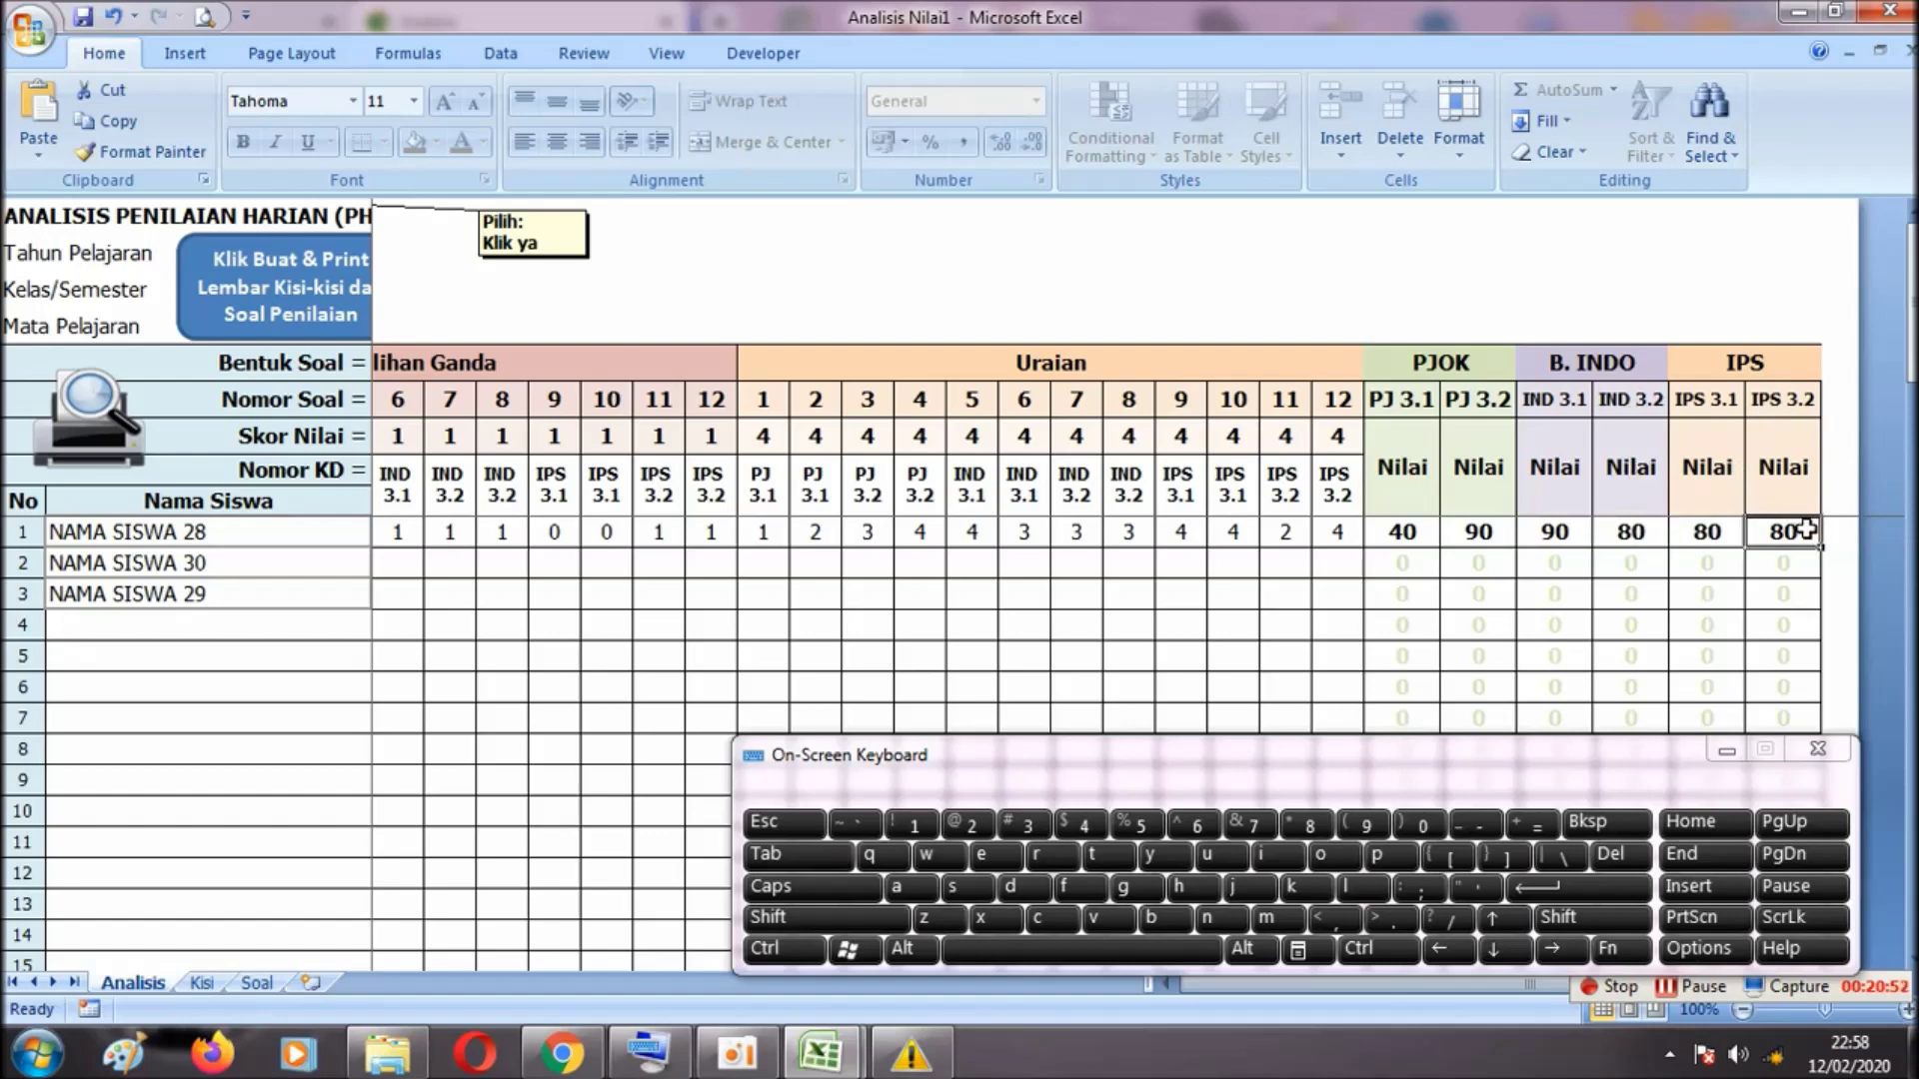
pyautogui.click(1400, 534)
pyautogui.click(1474, 537)
pyautogui.click(1554, 537)
pyautogui.click(1629, 536)
pyautogui.click(1719, 537)
pyautogui.click(1775, 538)
# Switch to Chrome and show the Kurtilas page with the Pengetahuan KD cards for Rombel 4-A
pyautogui.click(590, 1061)
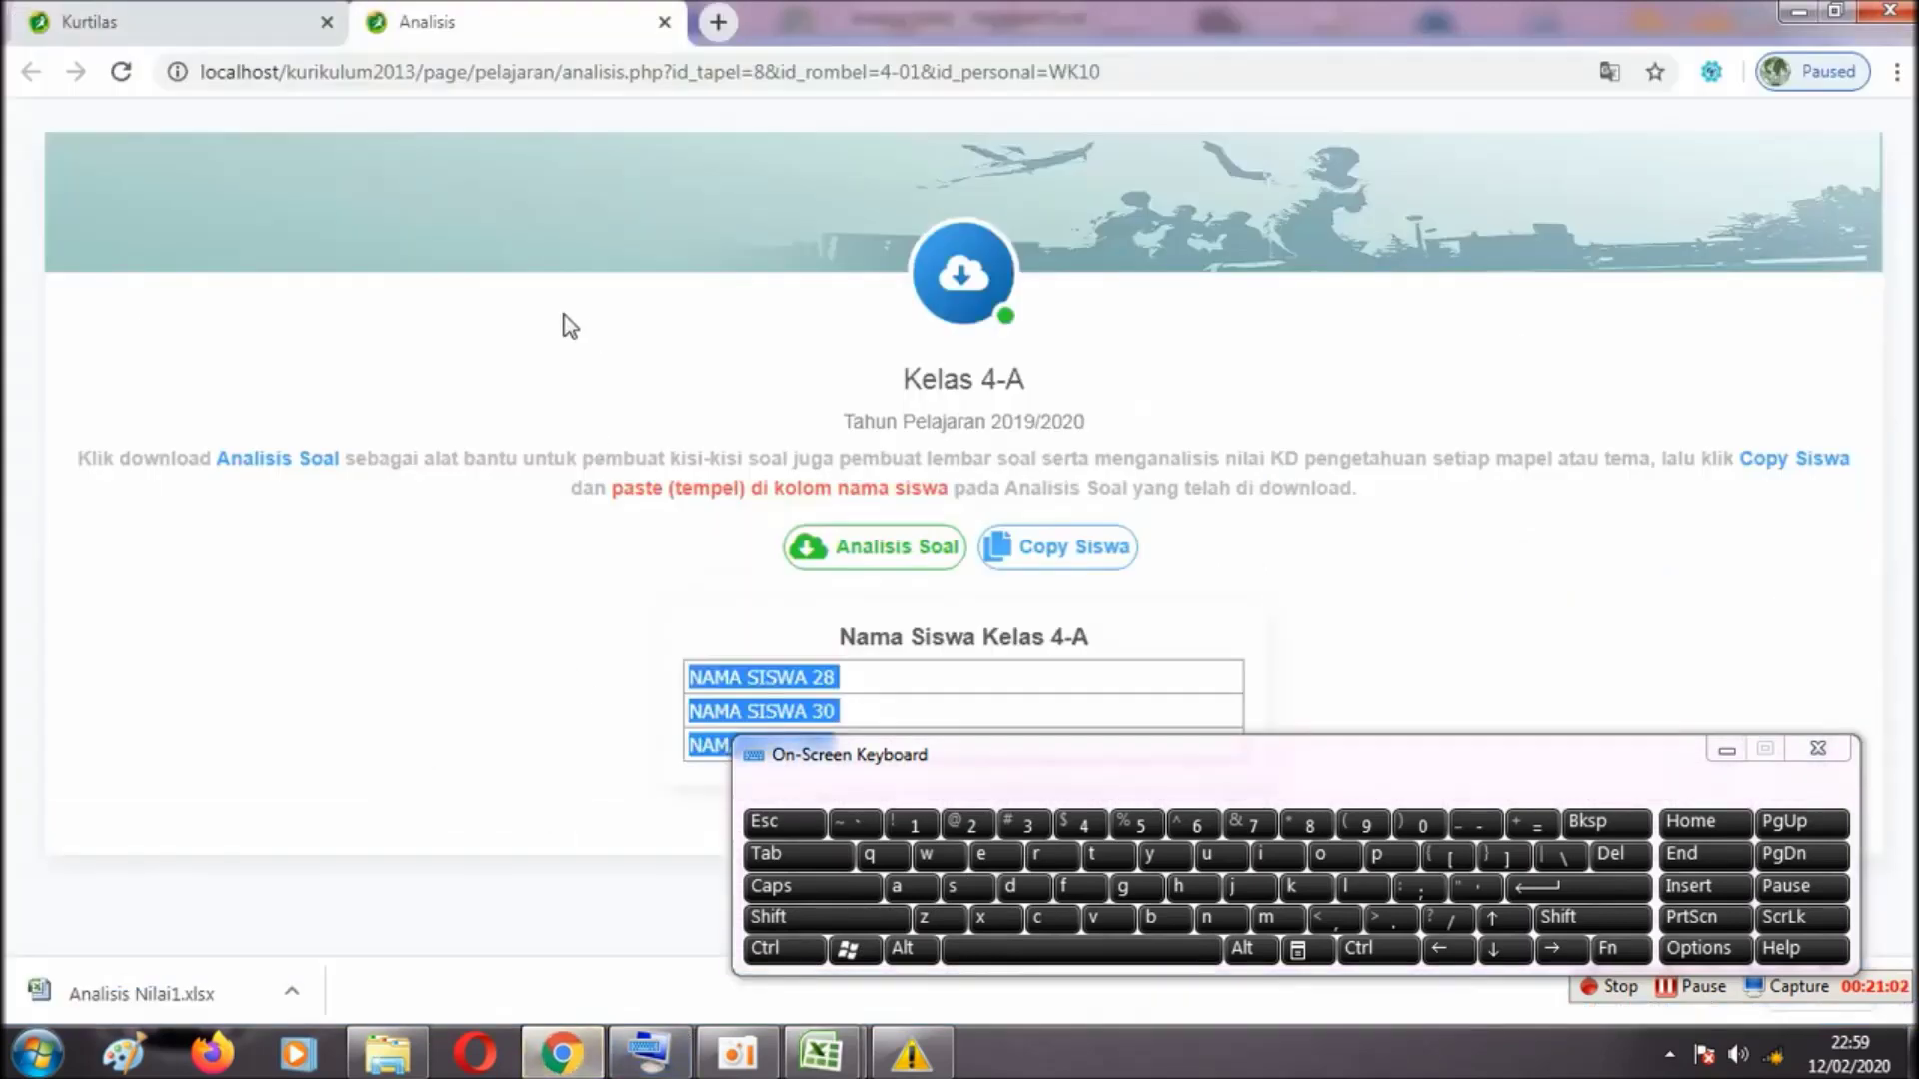
pyautogui.click(257, 30)
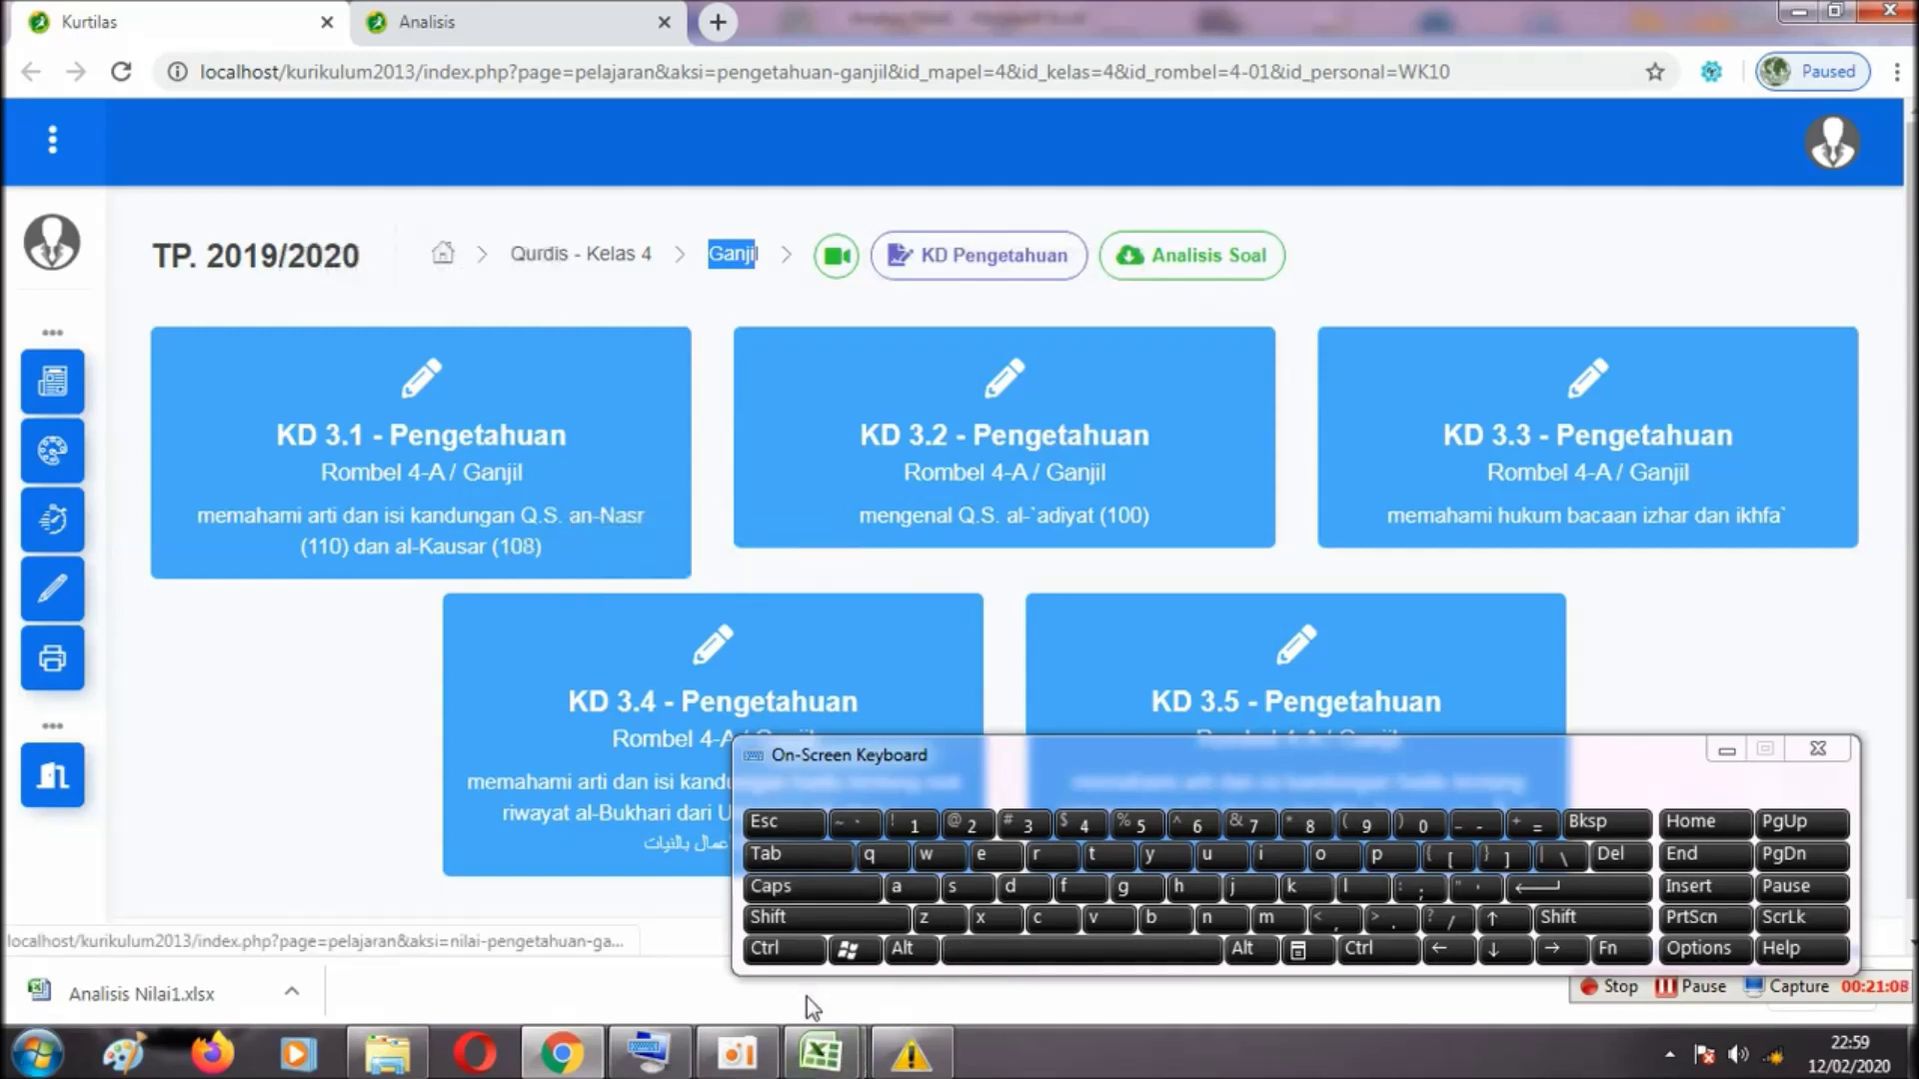
# Open the KD 3.1 Pengetahuan score page for class 4-A, and examine the headings and KD score columns in the Analisis Nilai1 workbook
pyautogui.click(820, 1053)
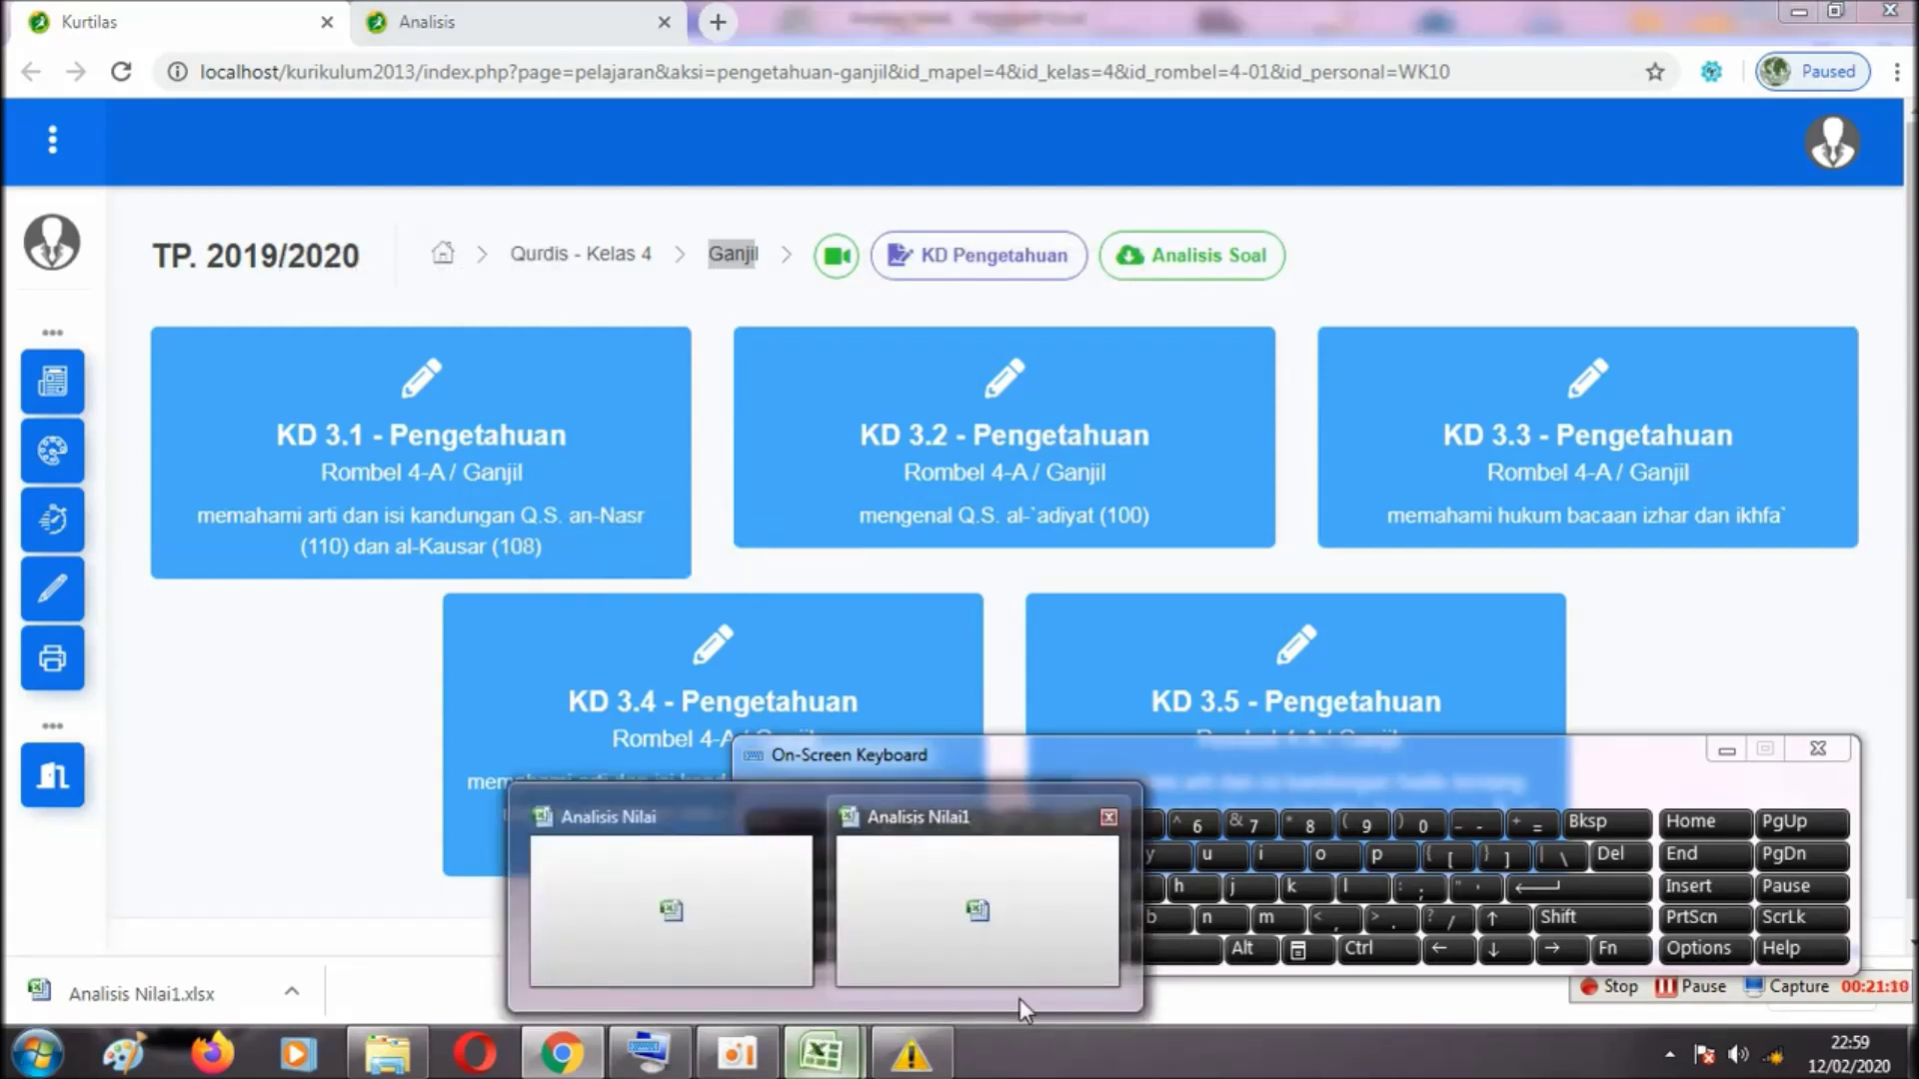
pyautogui.click(541, 484)
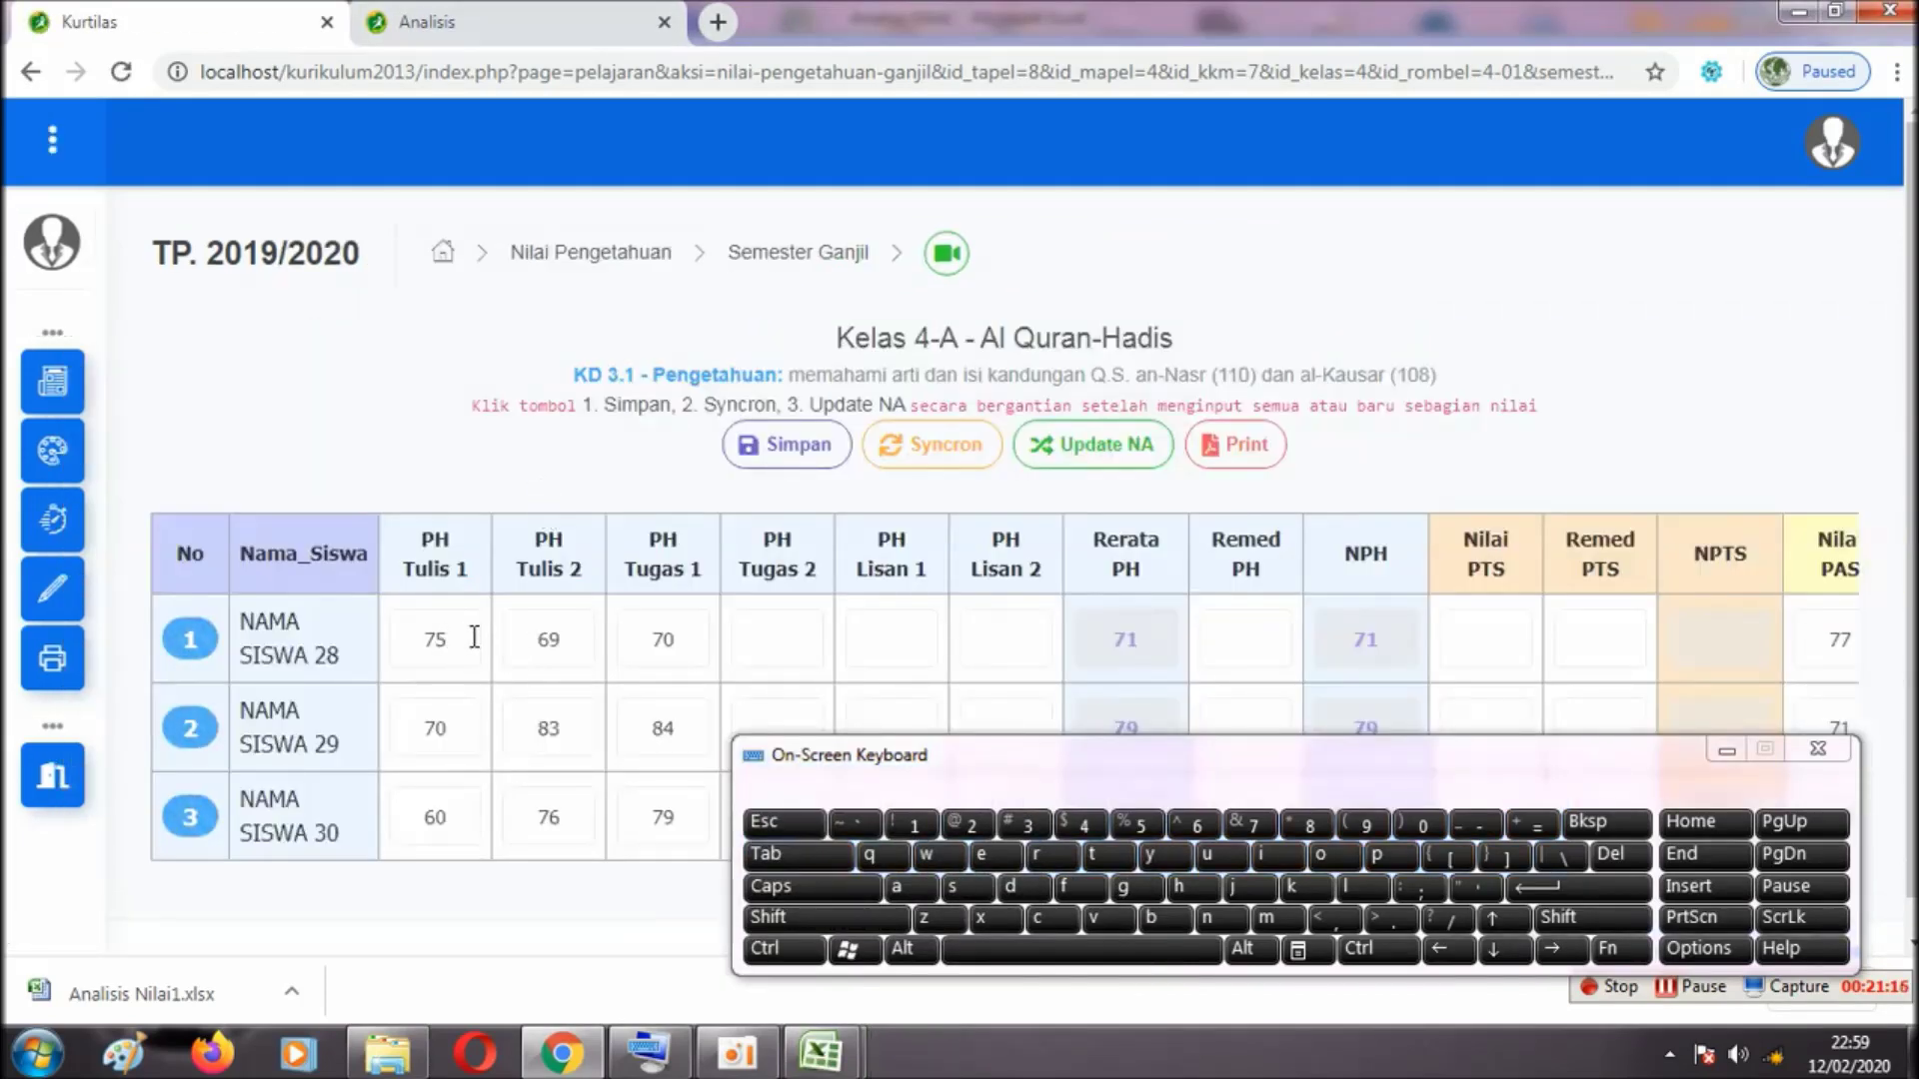
pyautogui.moveTo(820, 1053)
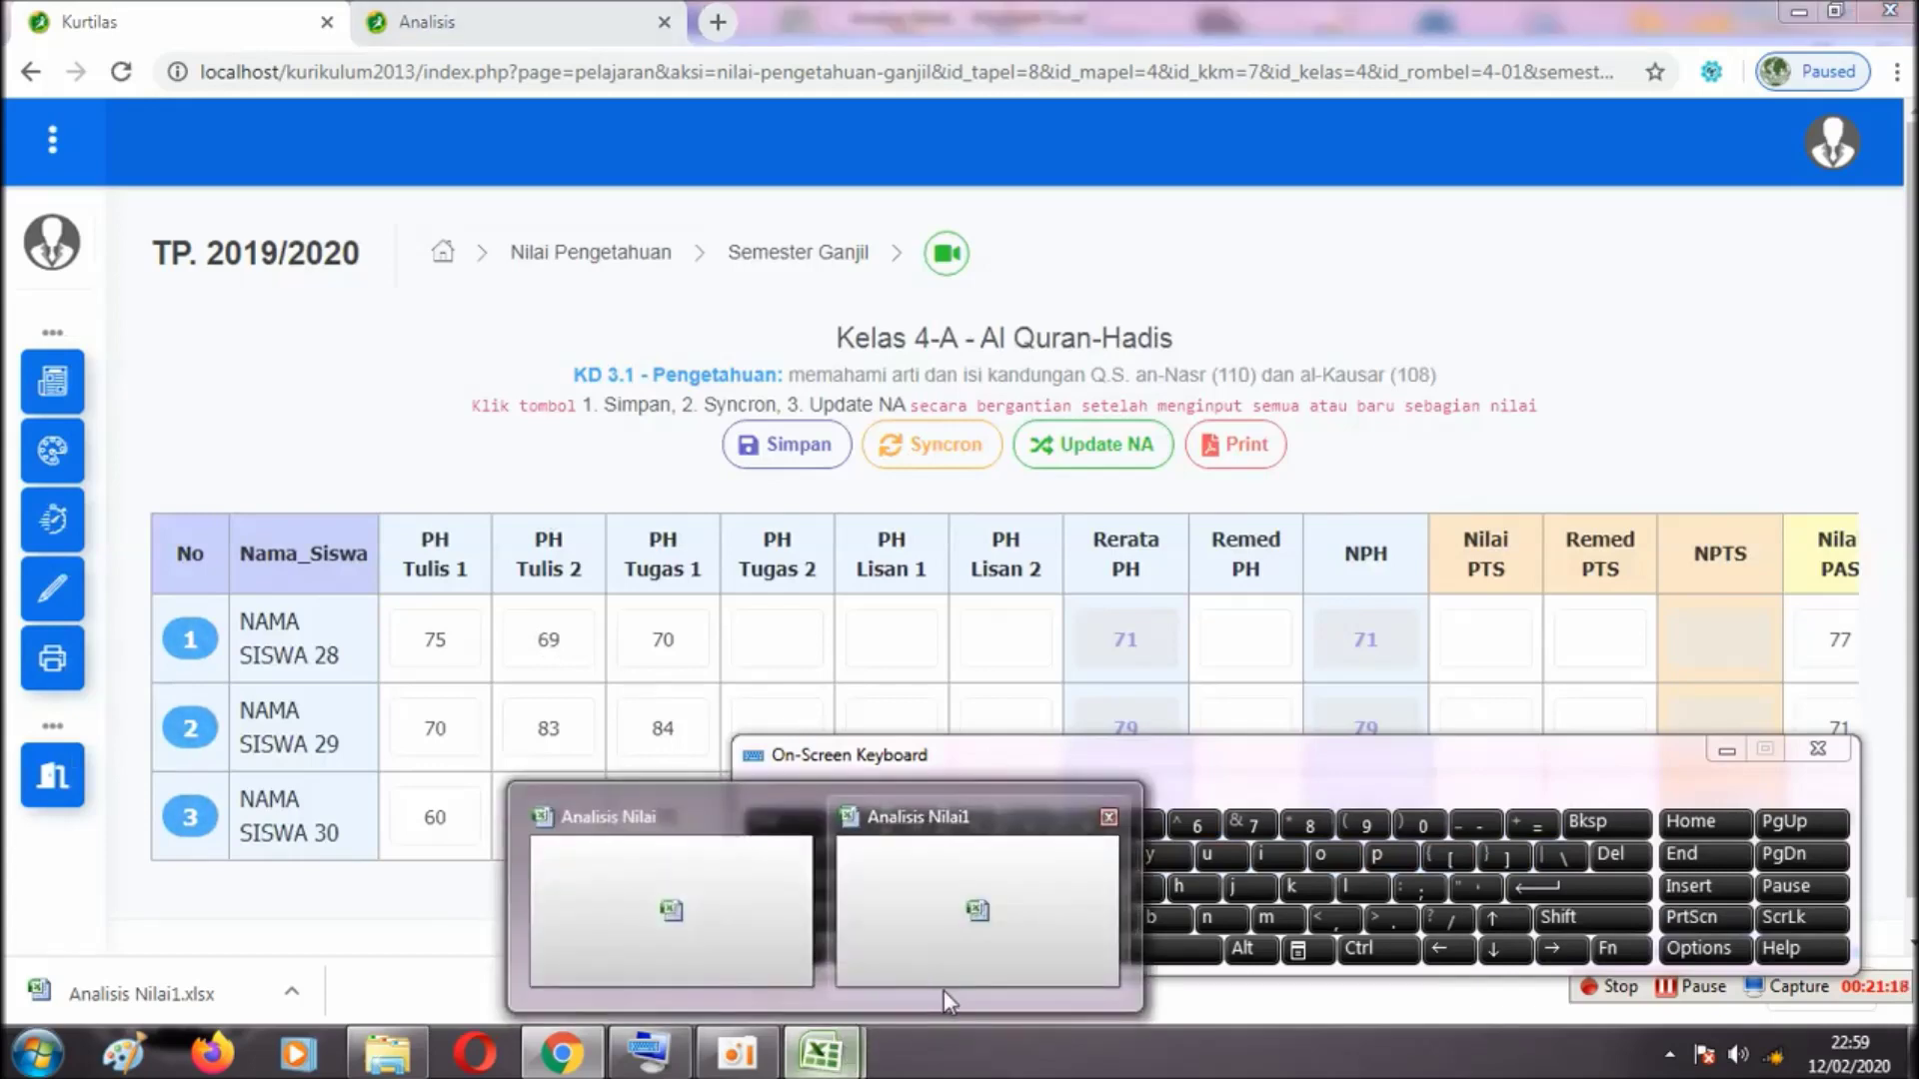
pyautogui.click(944, 991)
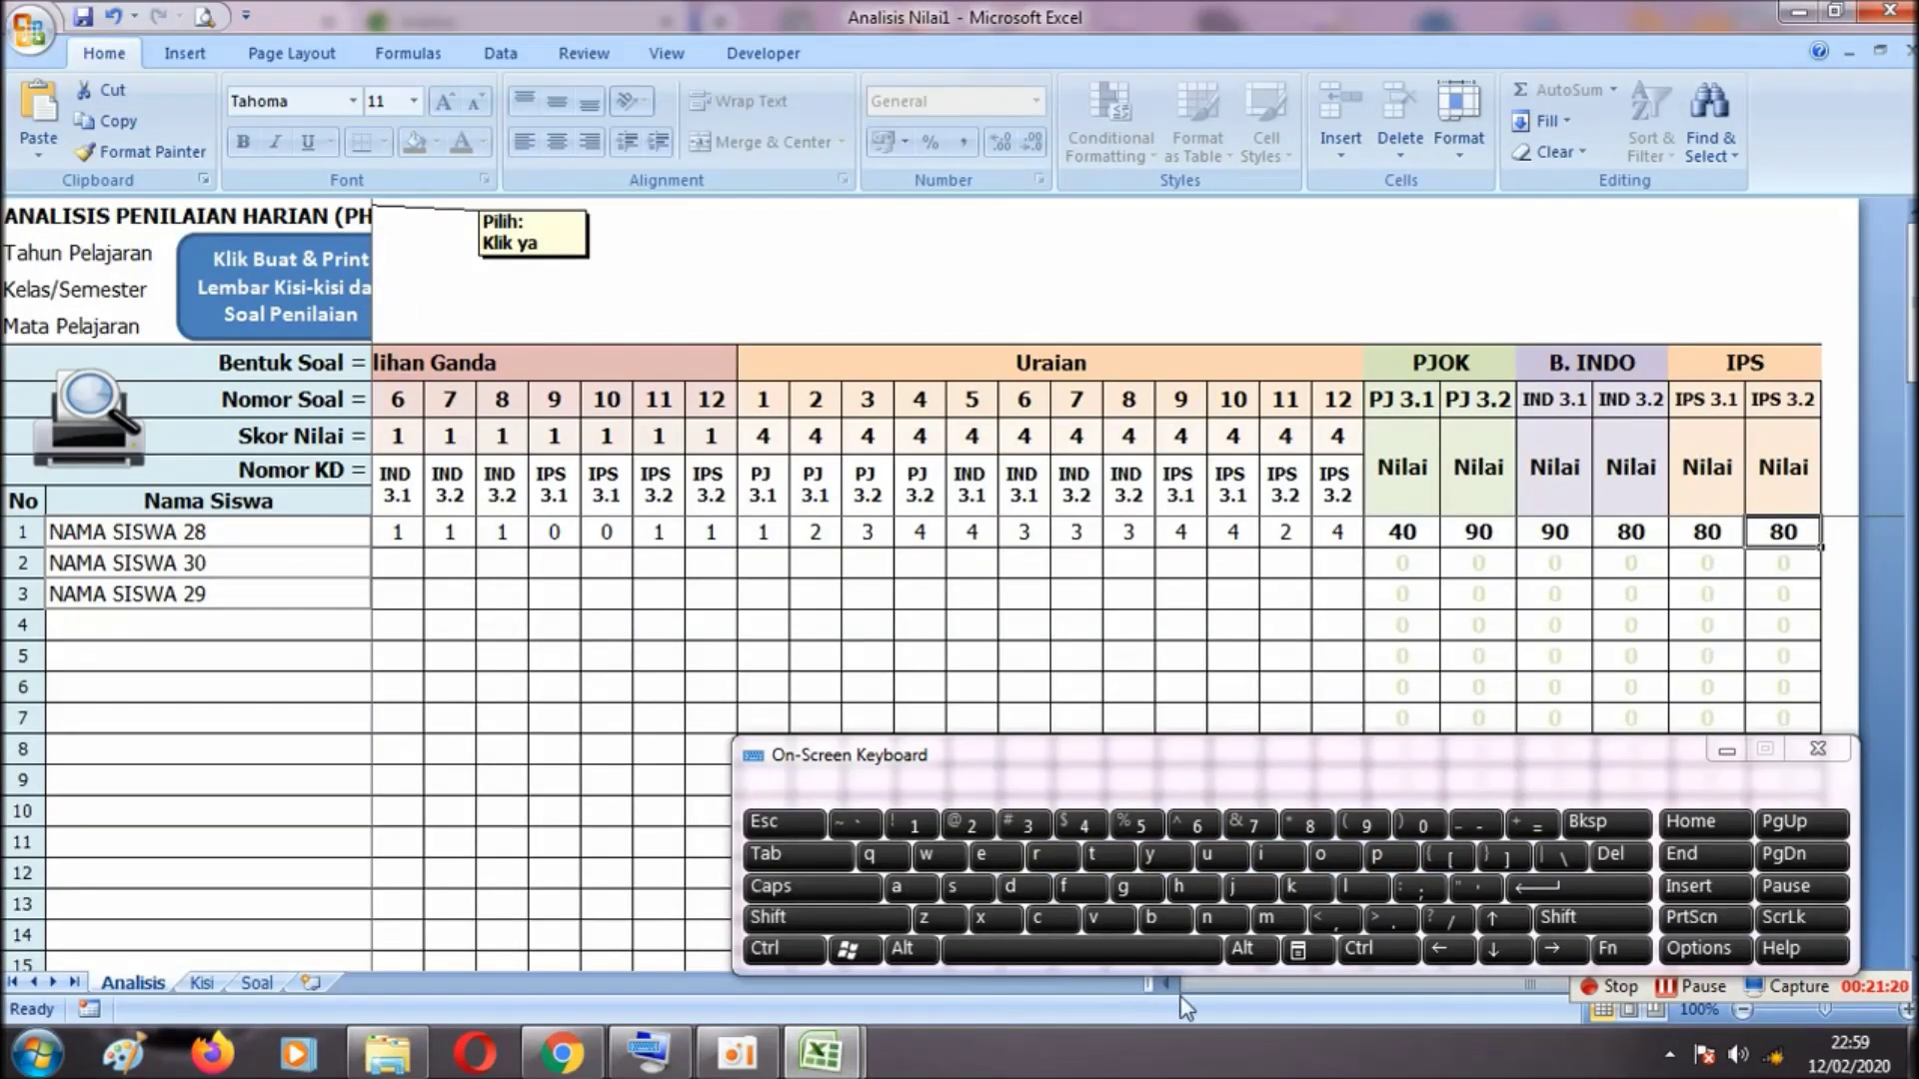
pyautogui.moveTo(1230, 989); pyautogui.dragTo(1227, 989)
pyautogui.click(307, 224)
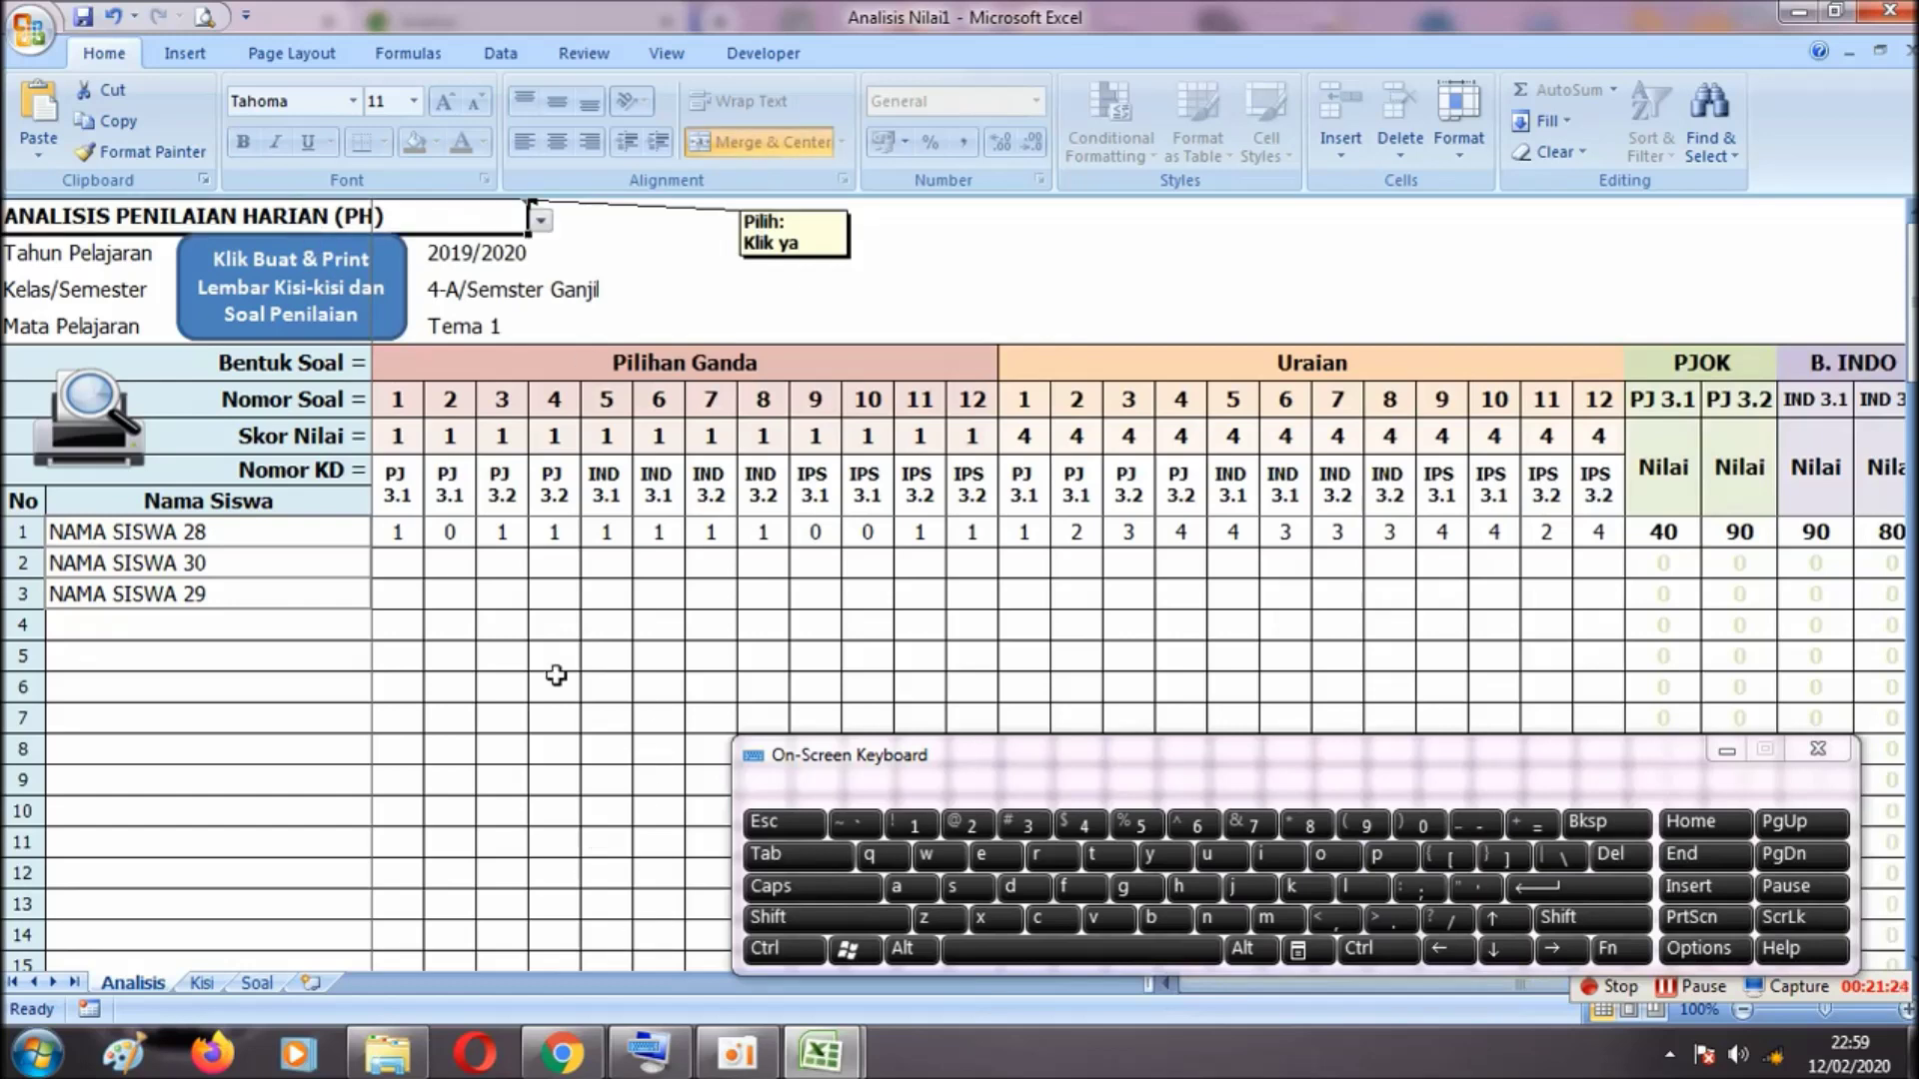
pyautogui.moveTo(584, 1070)
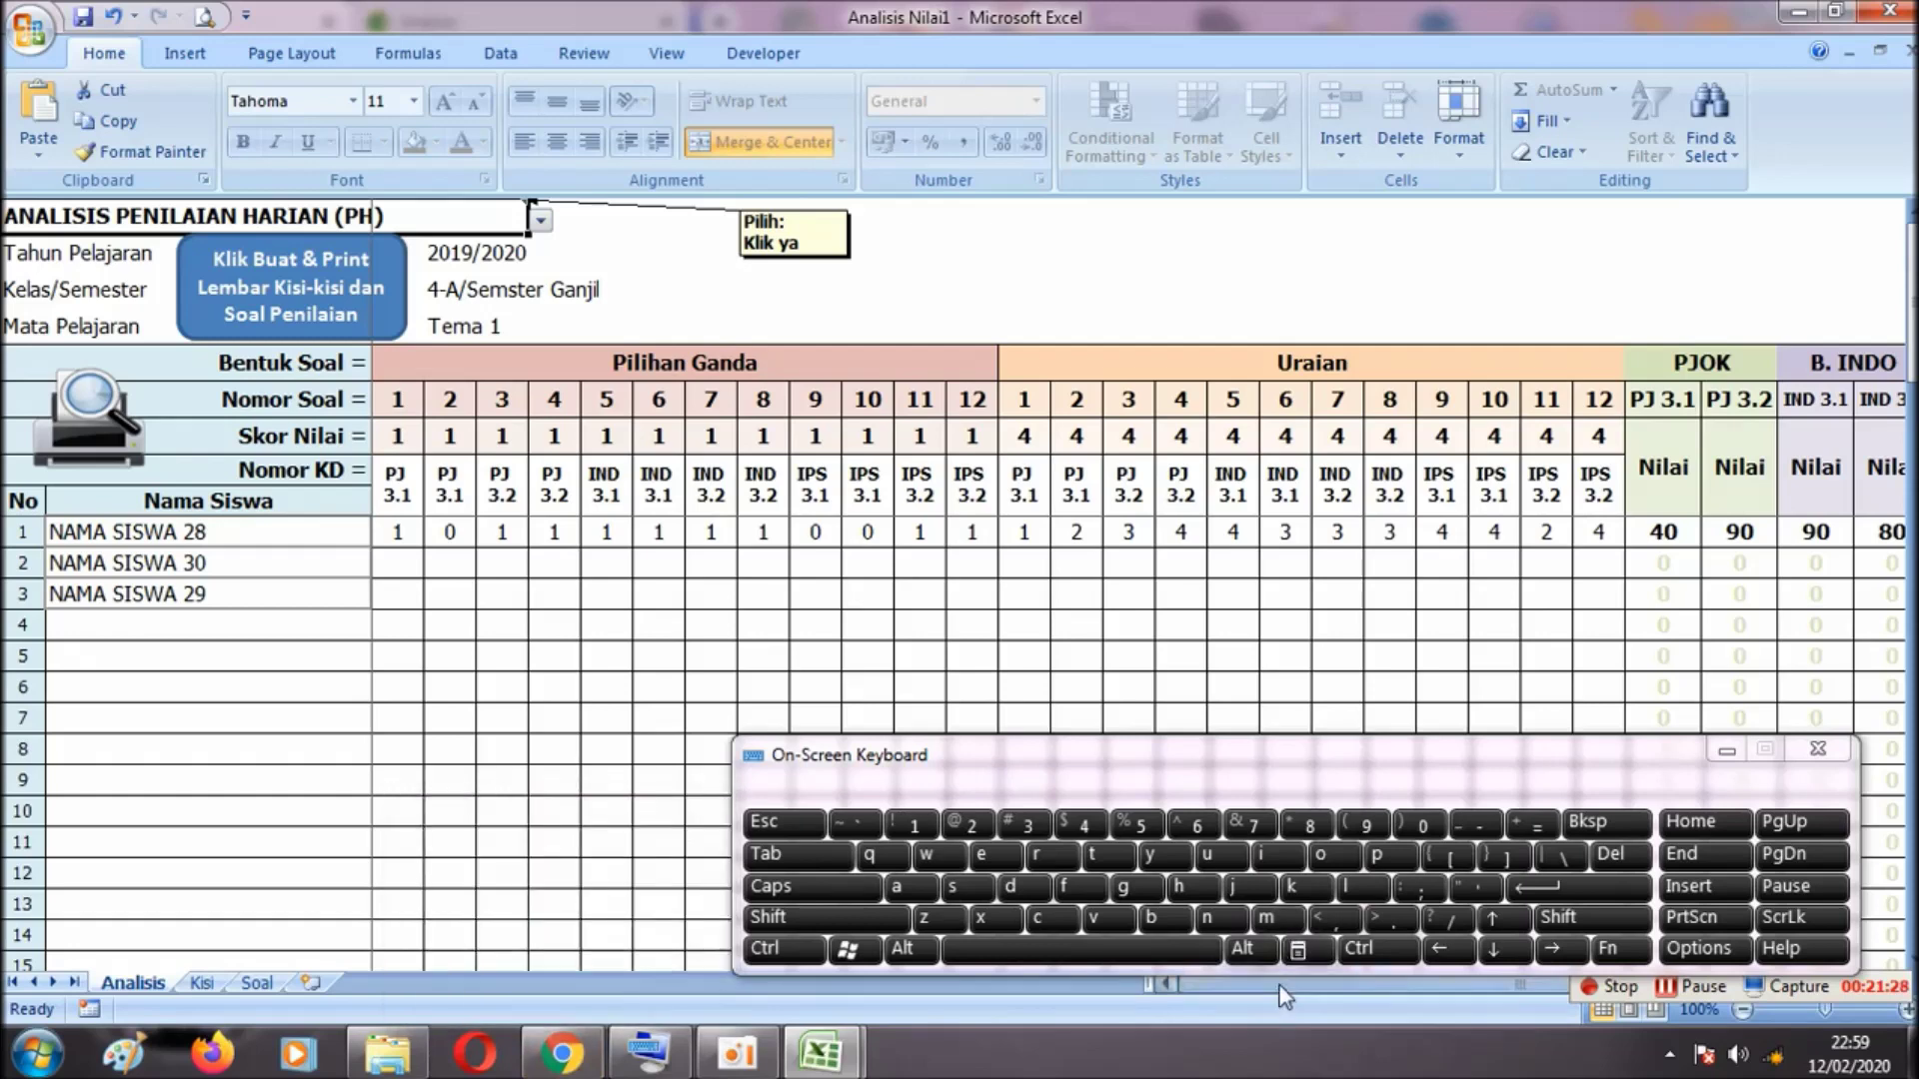
pyautogui.moveTo(1299, 987); pyautogui.dragTo(1351, 990)
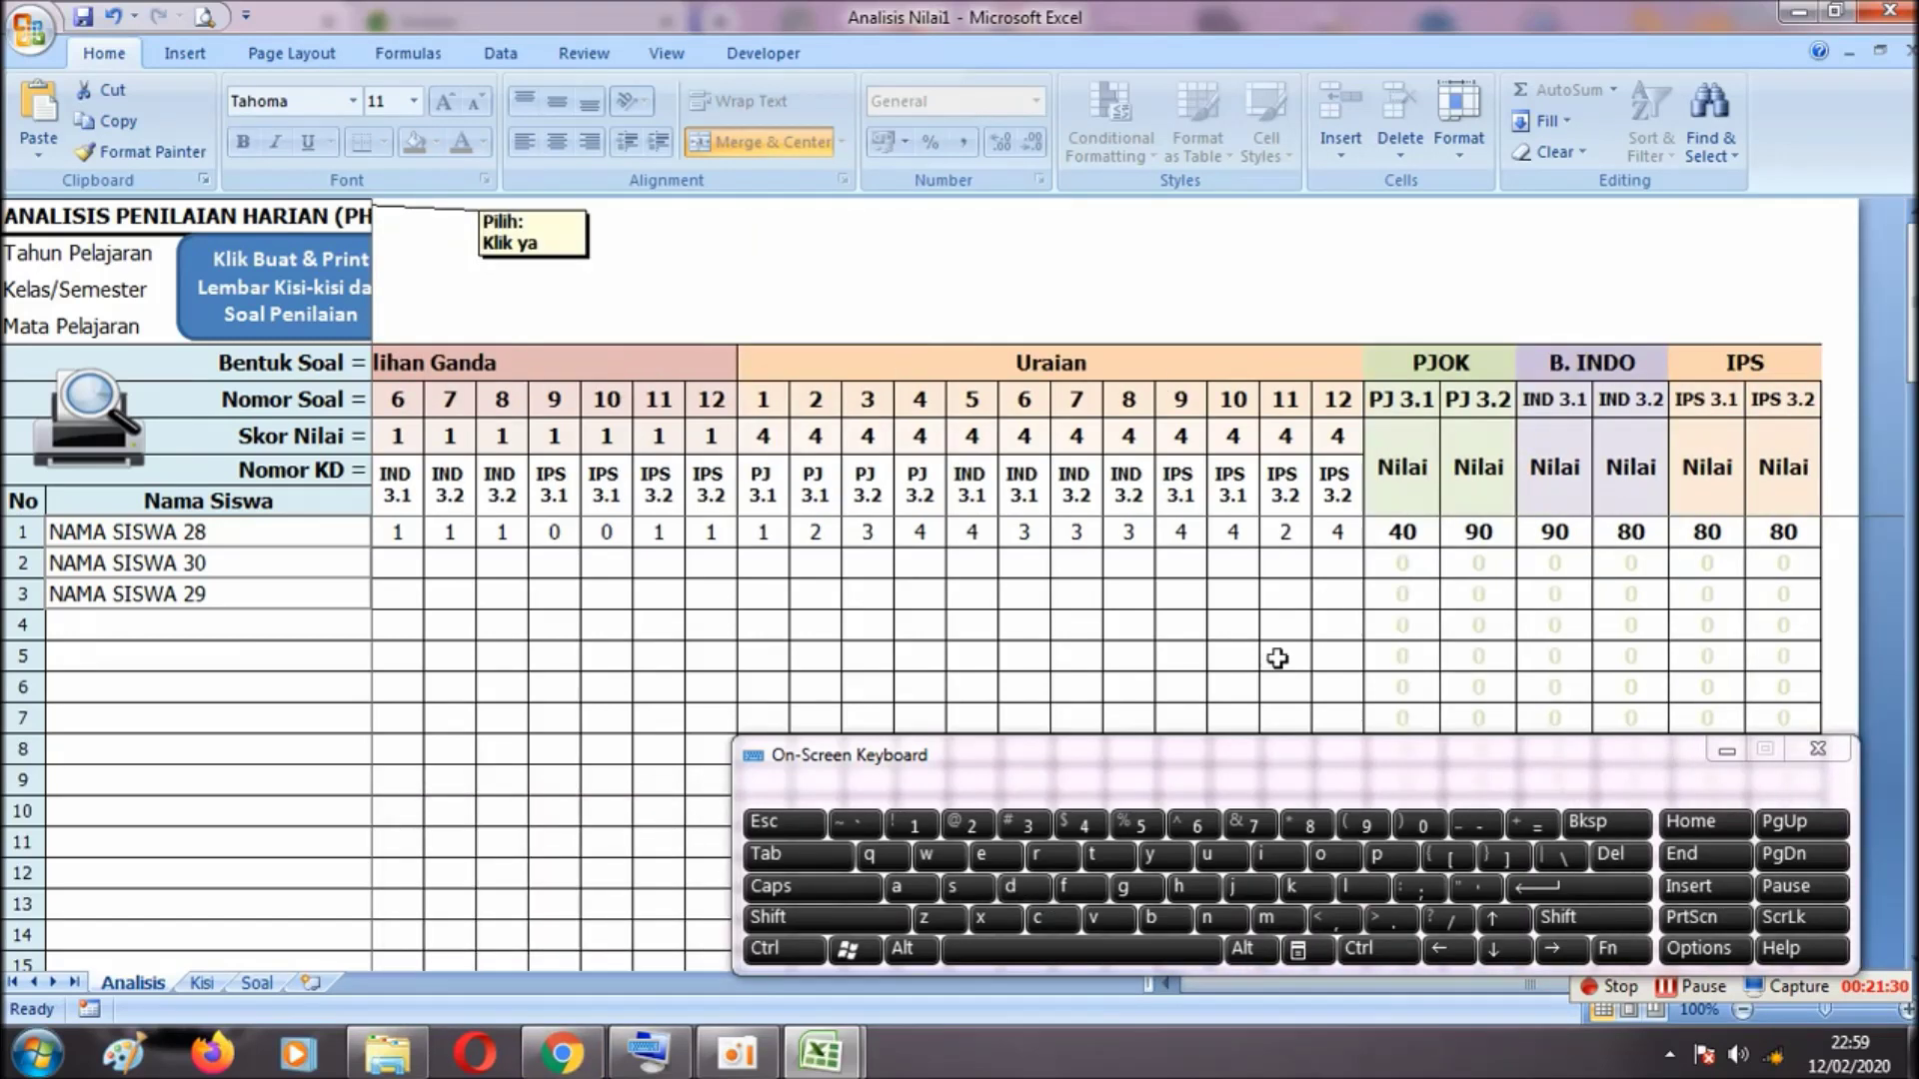
# Switch to the KD 3.1 score page in Chrome and examine the students' PH Tulis 1 score fields
pyautogui.moveTo(540, 1067)
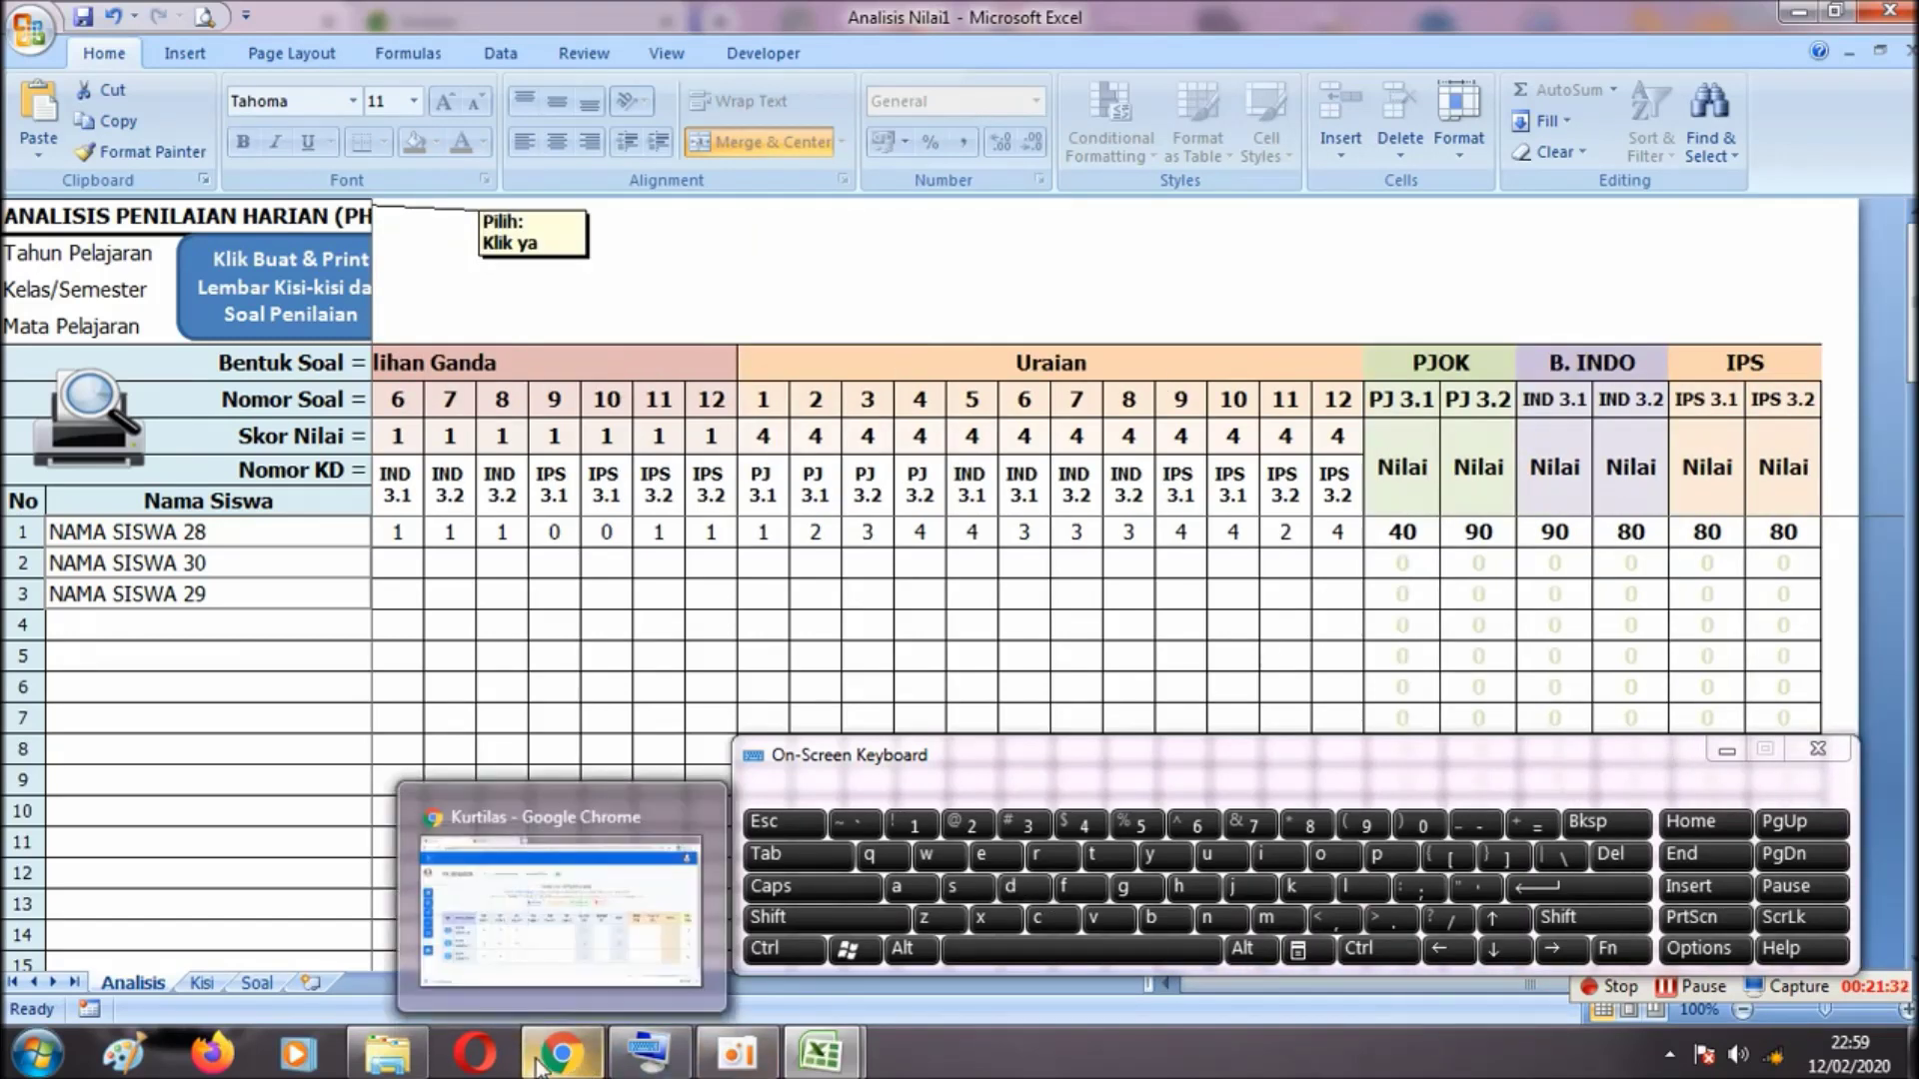
pyautogui.click(540, 1066)
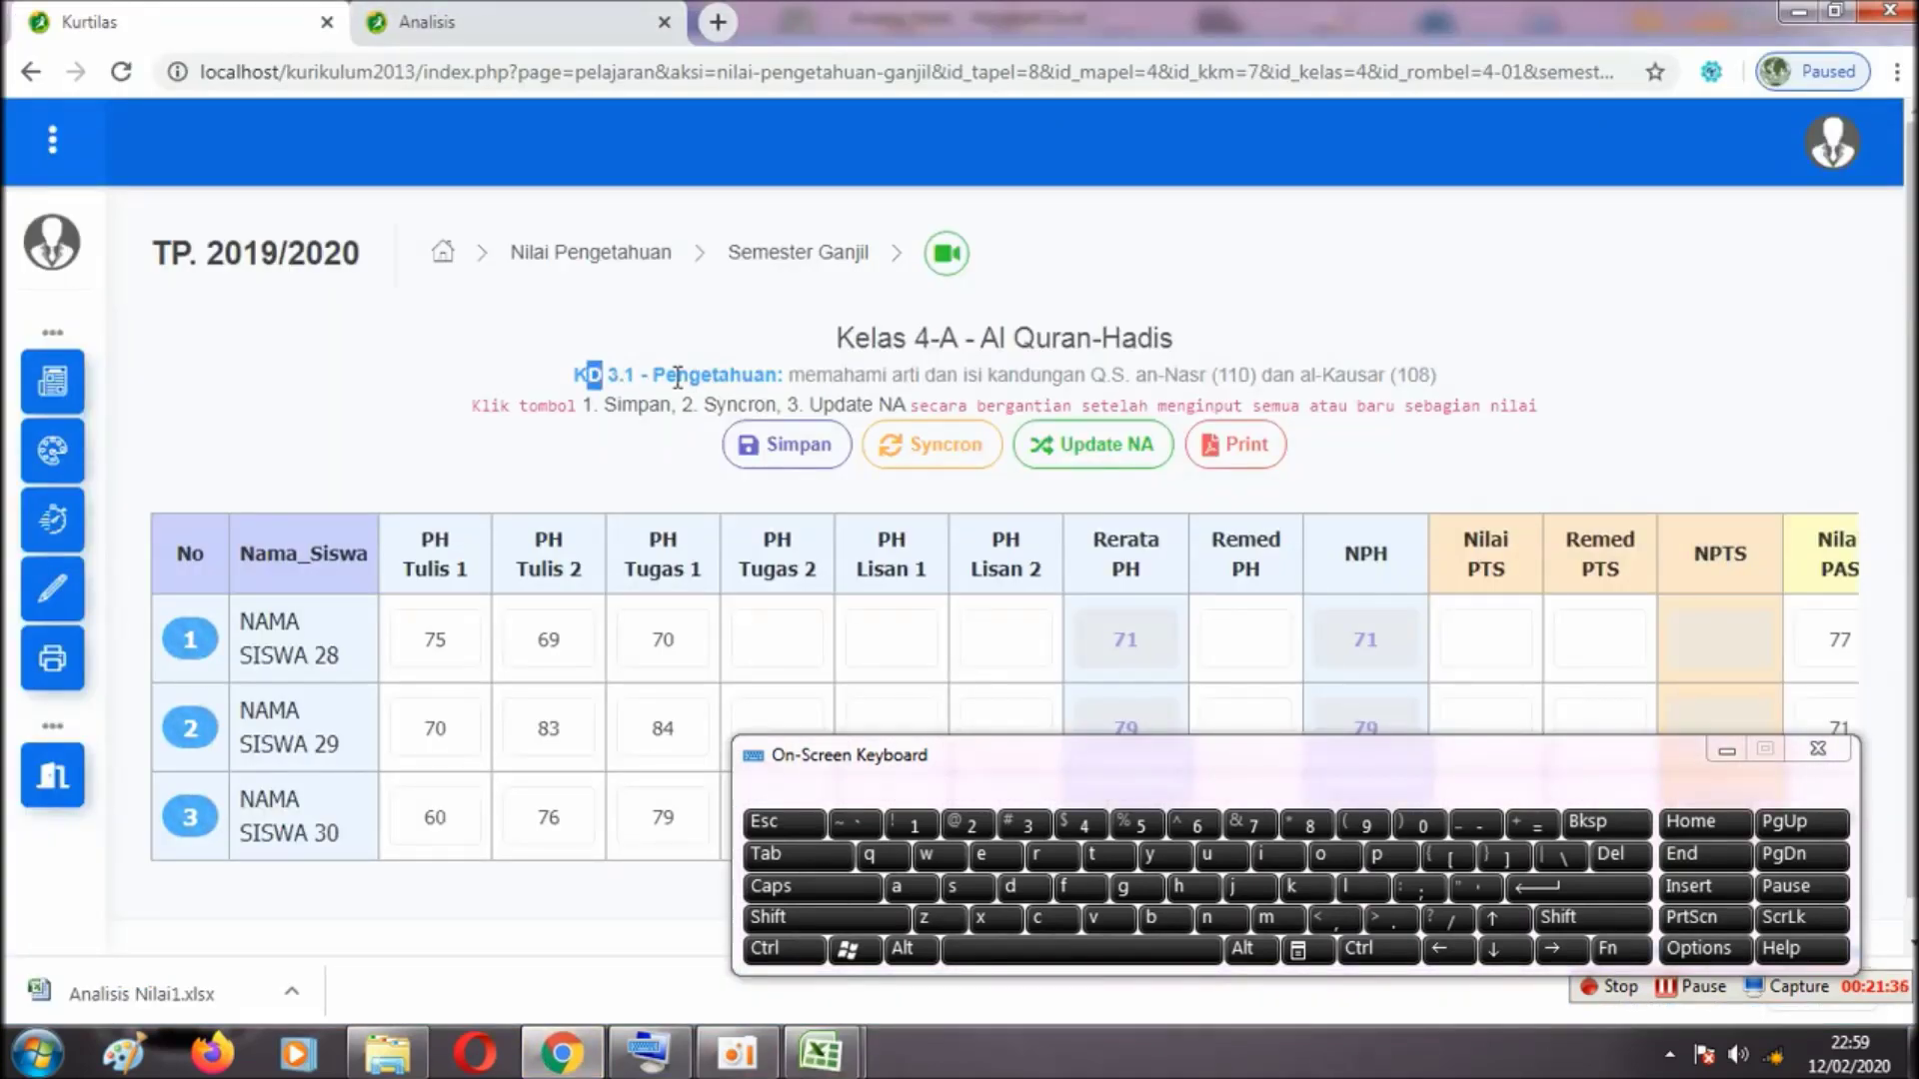
pyautogui.click(441, 632)
pyautogui.click(441, 729)
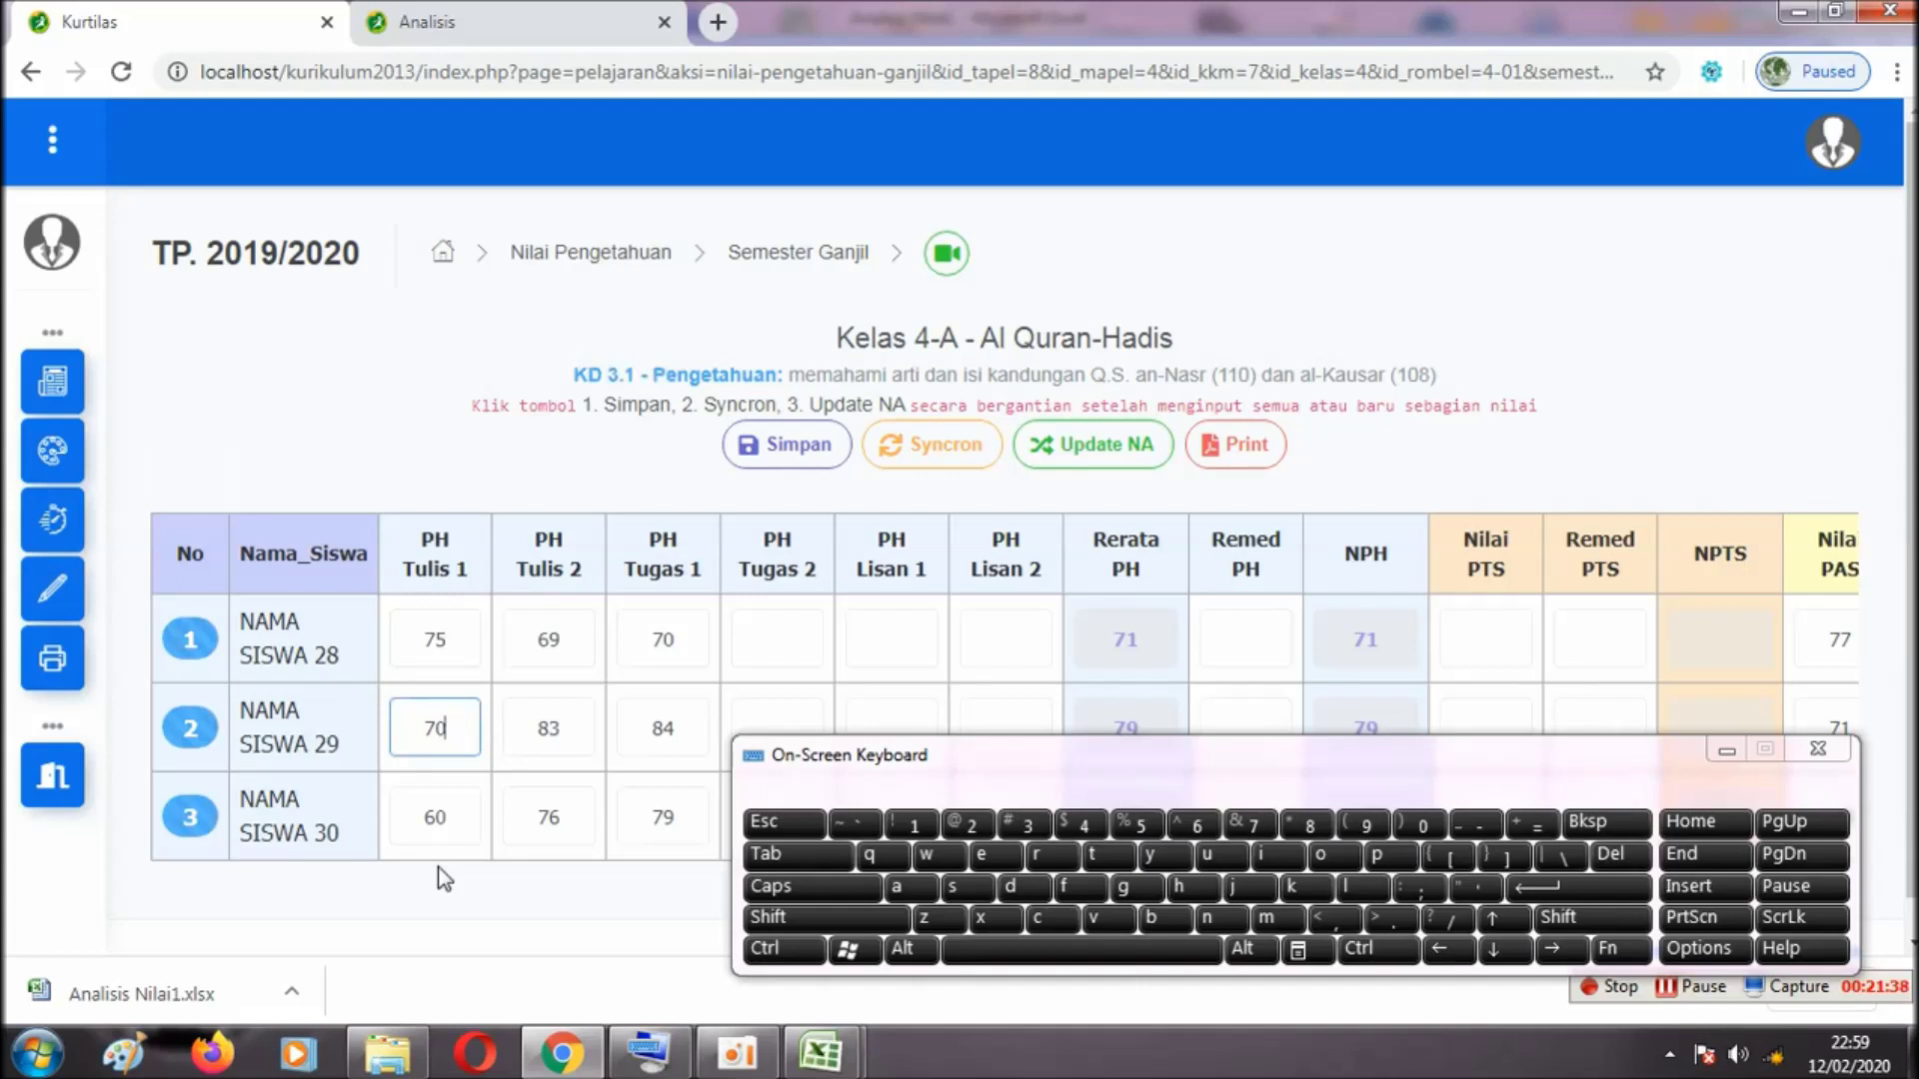
pyautogui.click(452, 655)
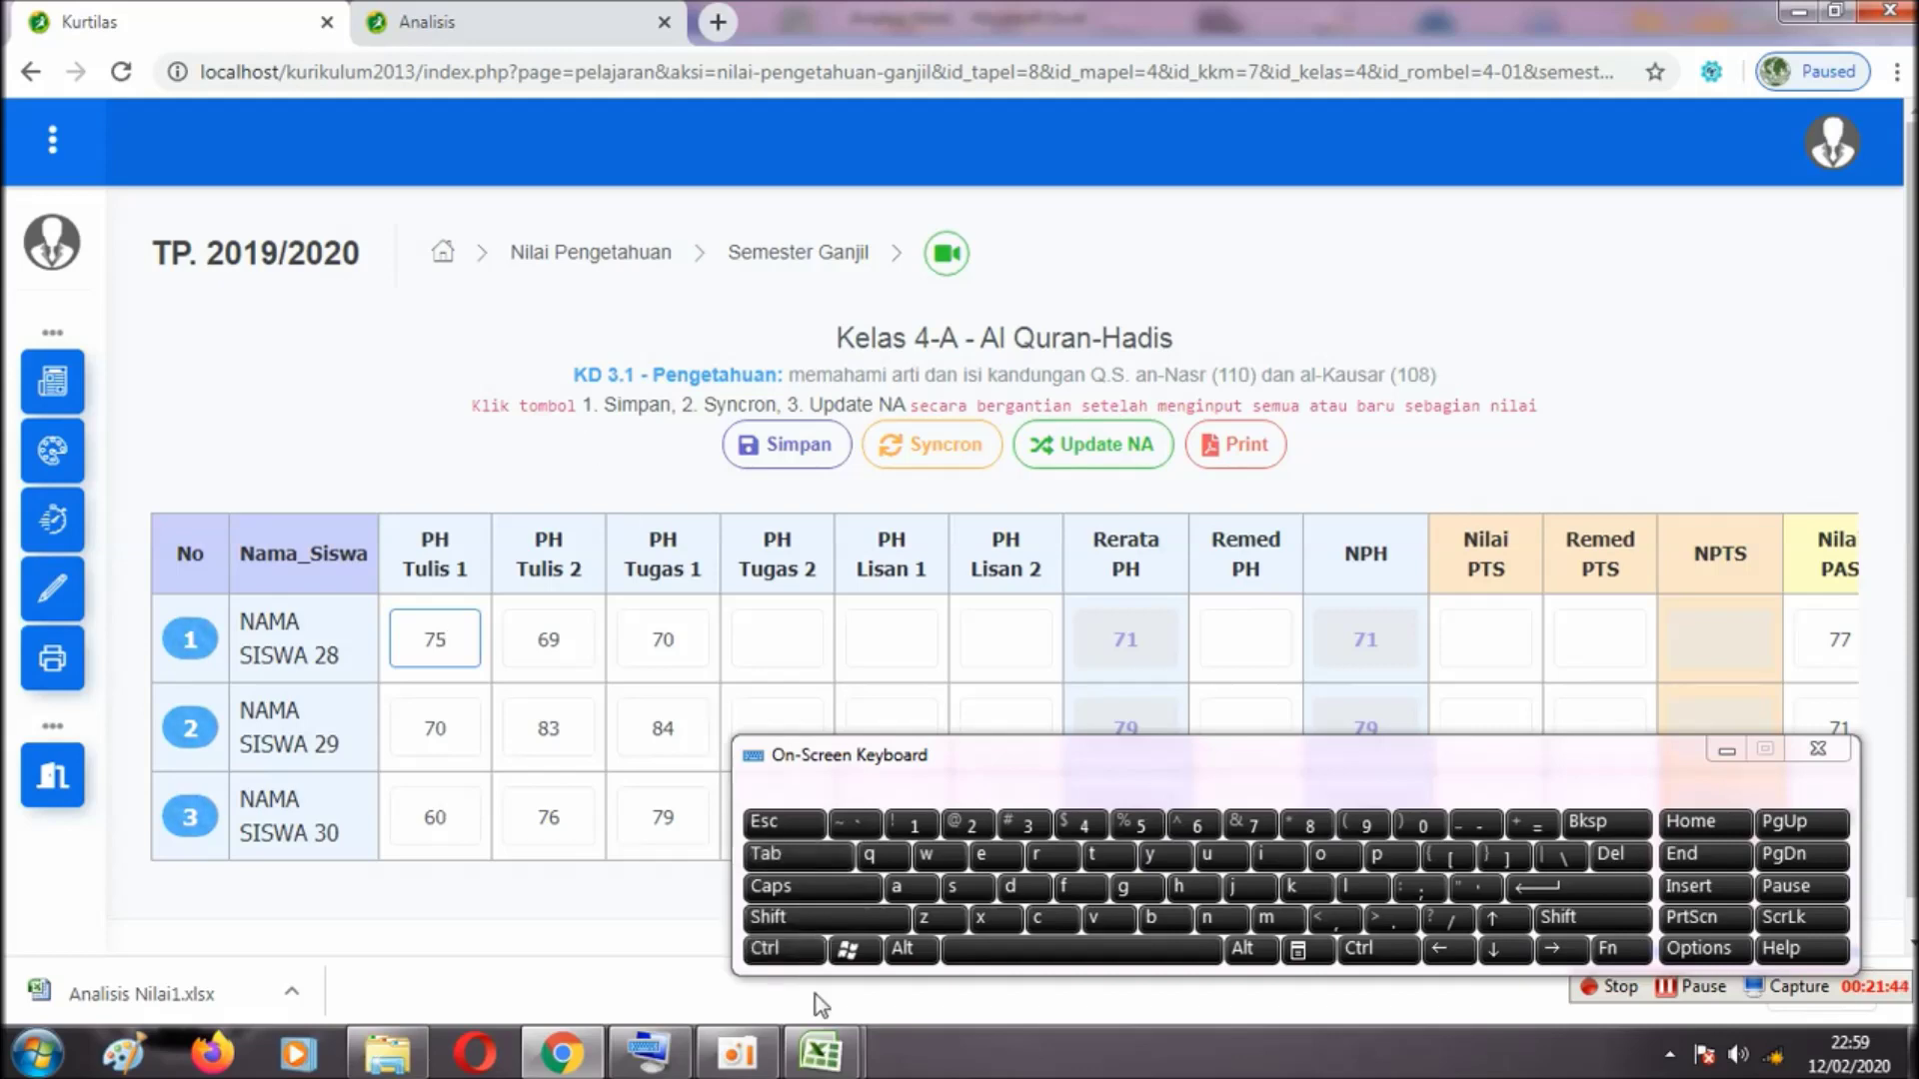
# Switch to the Analisis Nilai1 workbook in Excel and review the Nomor KD codes assigned to the Uraian and Pilihan Ganda questions
pyautogui.click(819, 1052)
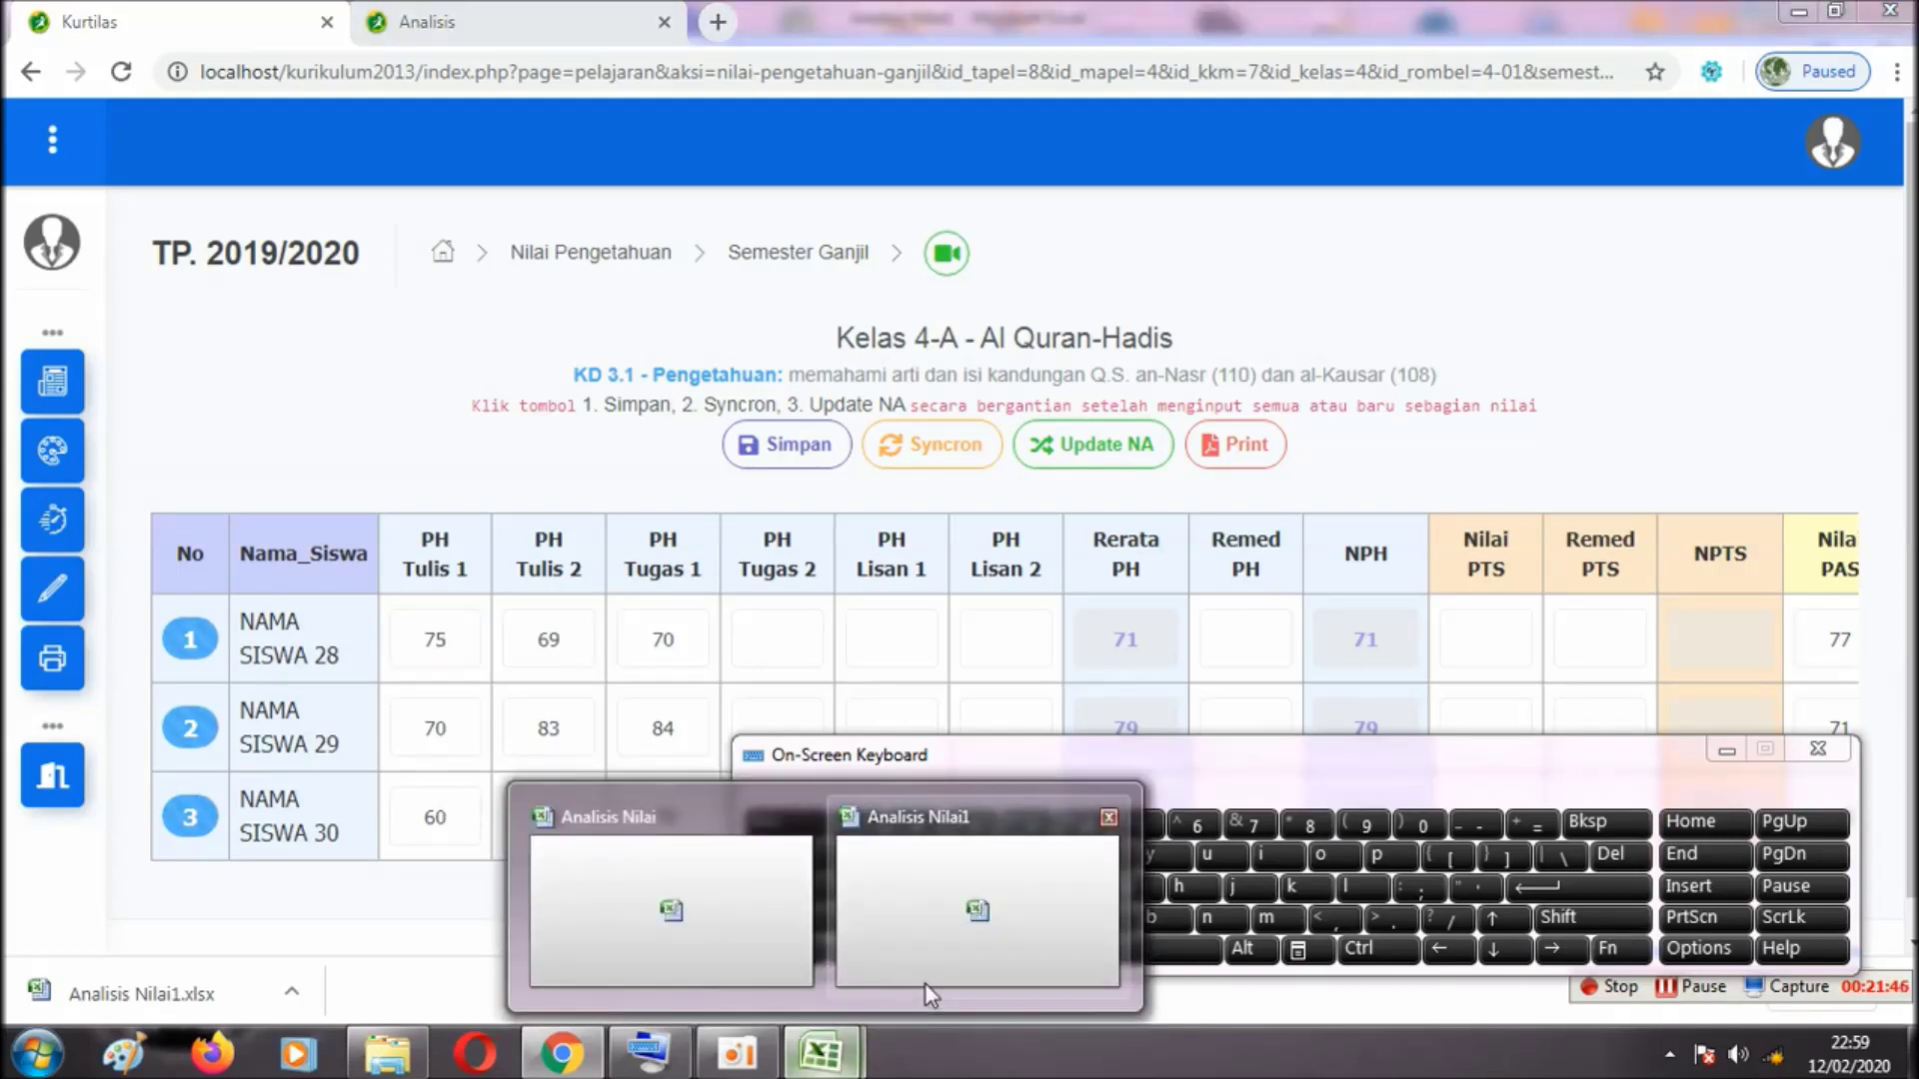
pyautogui.click(949, 985)
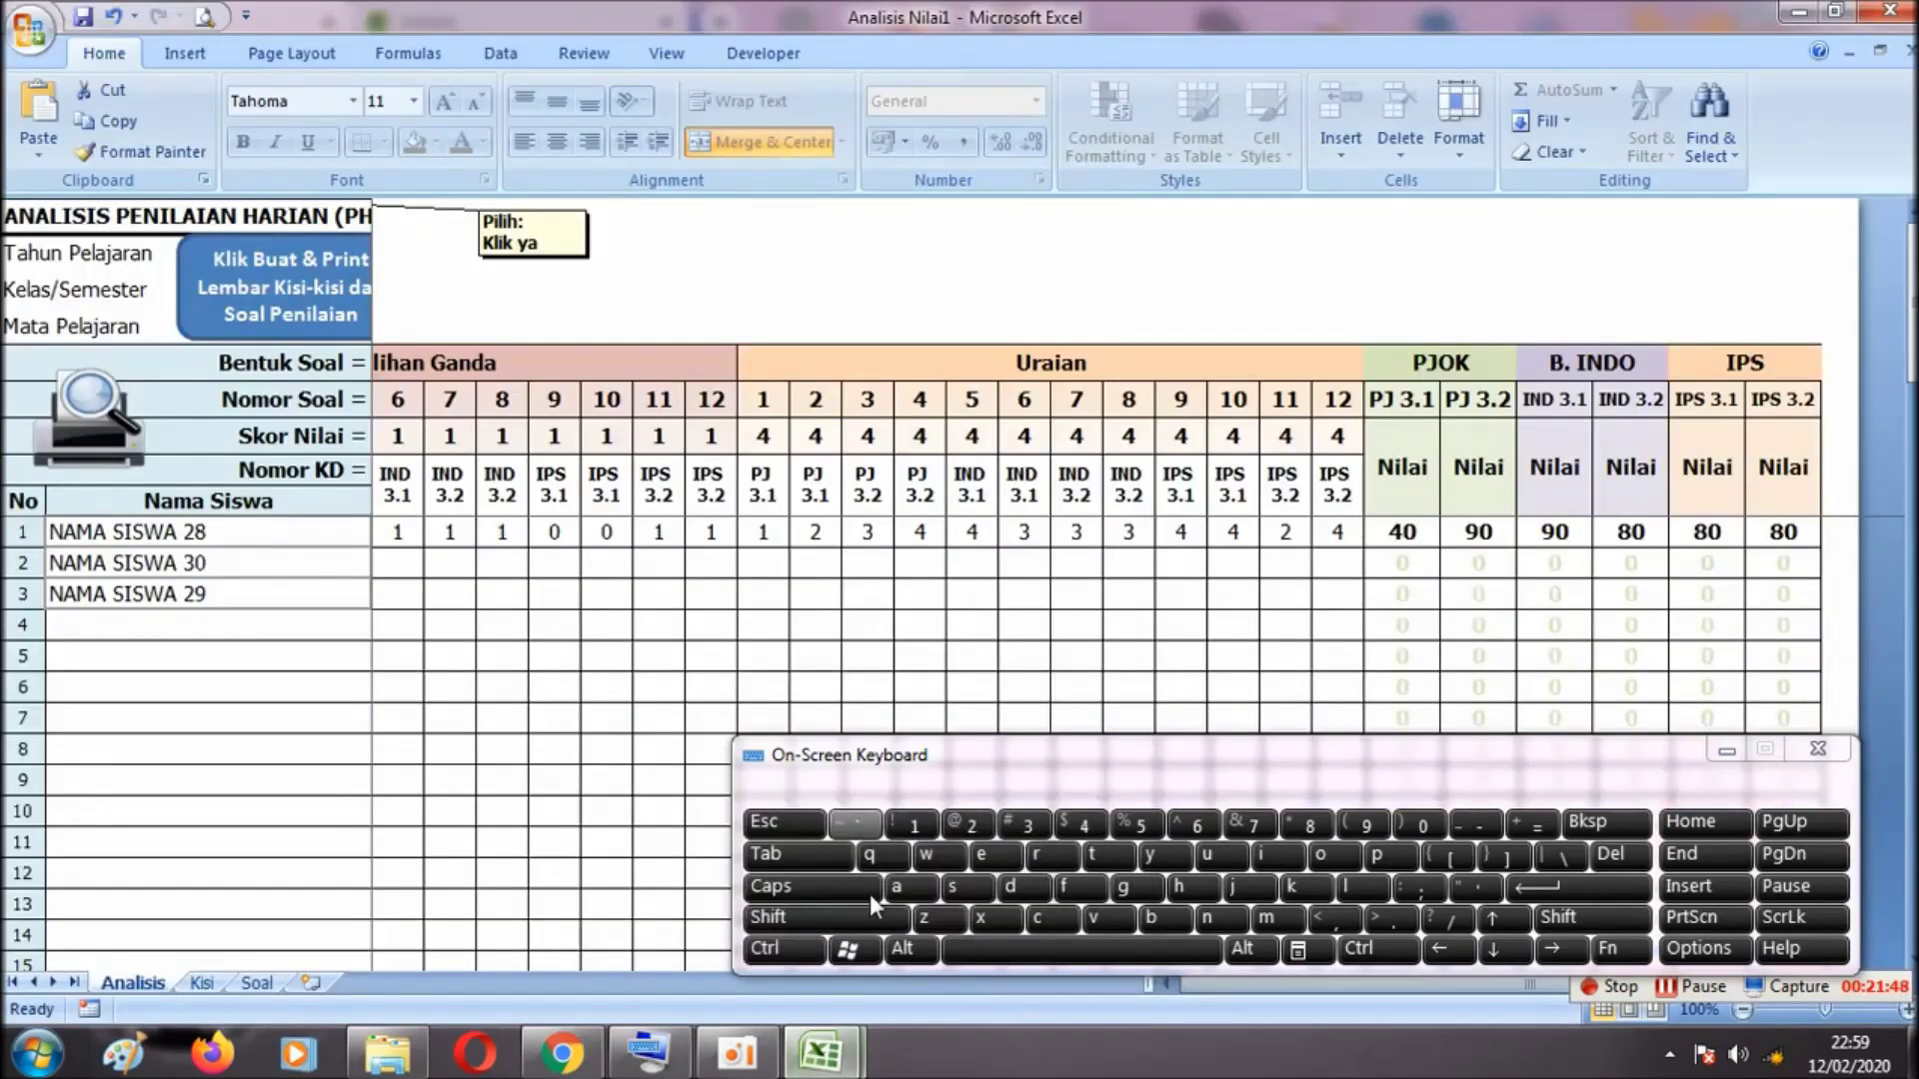
pyautogui.click(783, 497)
pyautogui.press('Left')
pyautogui.press('Left')
pyautogui.press('Left')
pyautogui.press('Left')
pyautogui.press('Left')
pyautogui.press('Left')
pyautogui.press('Left')
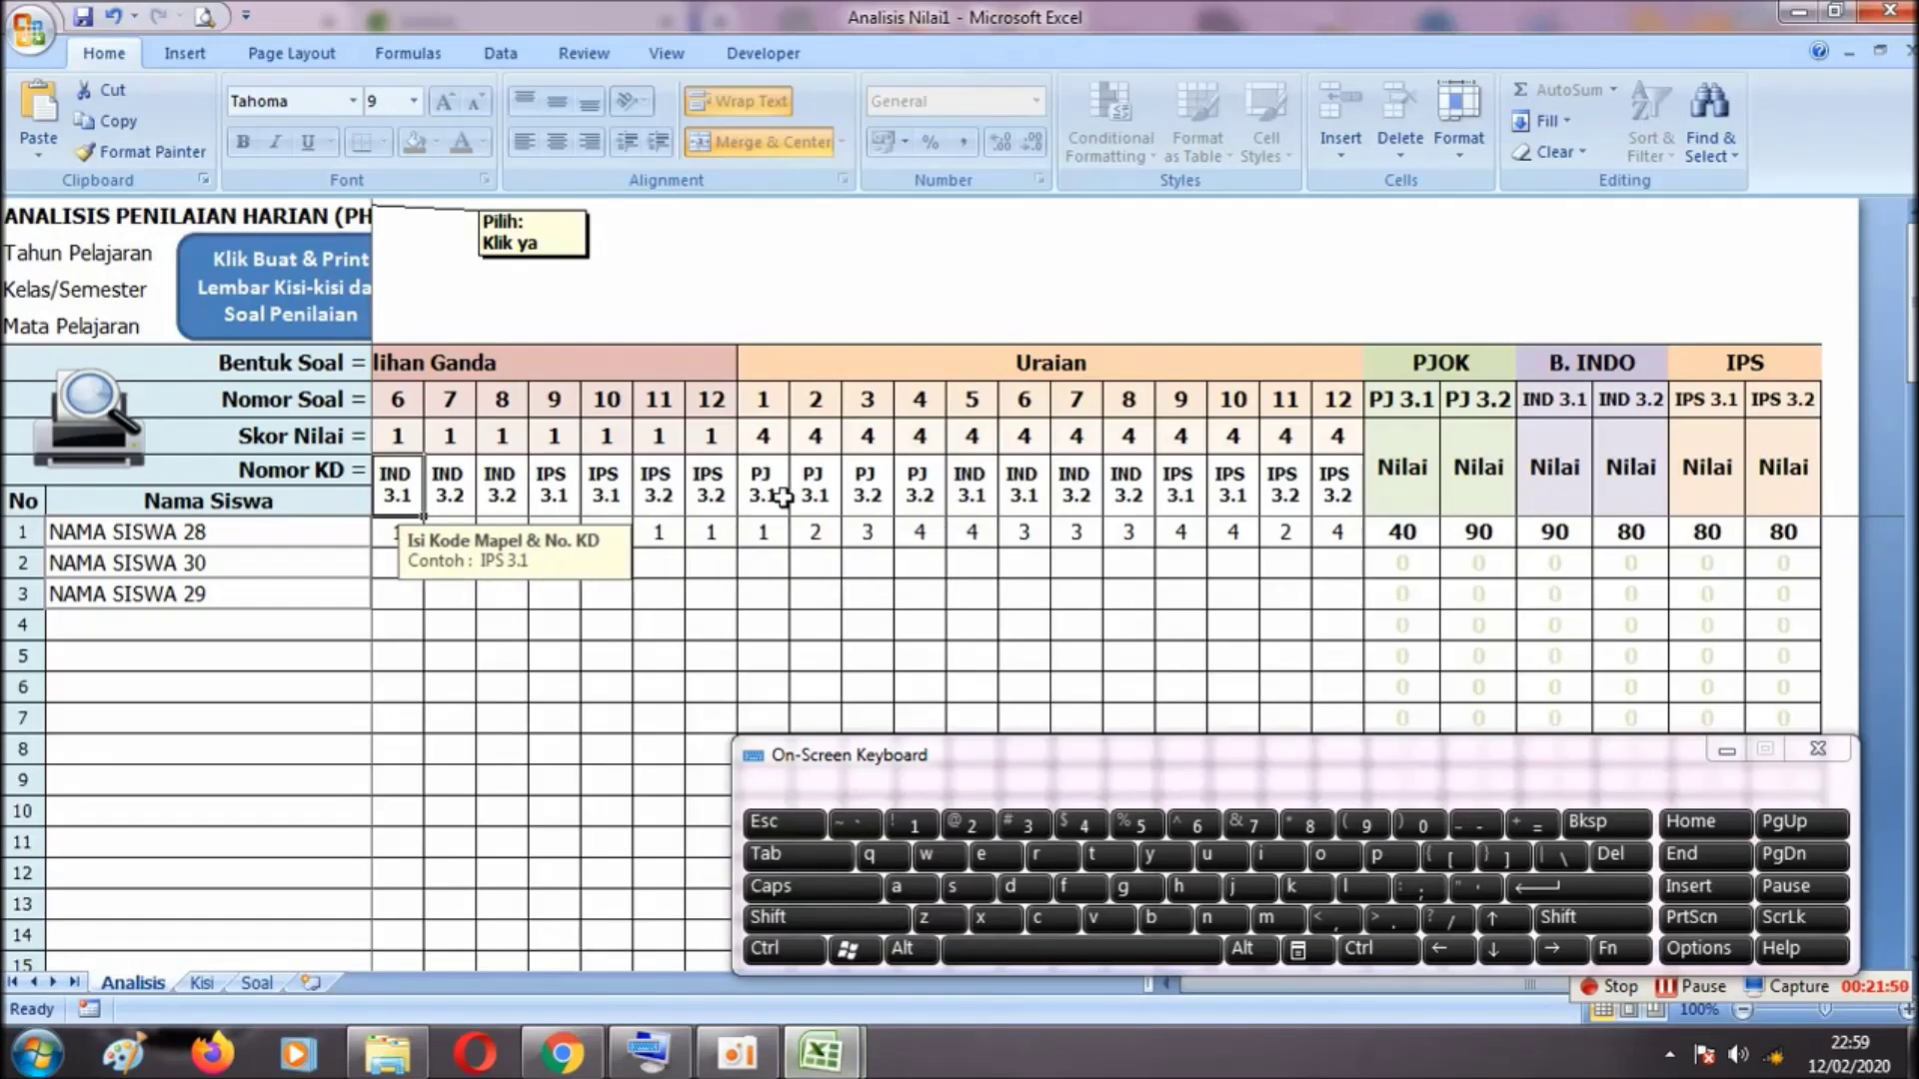
pyautogui.press('Left')
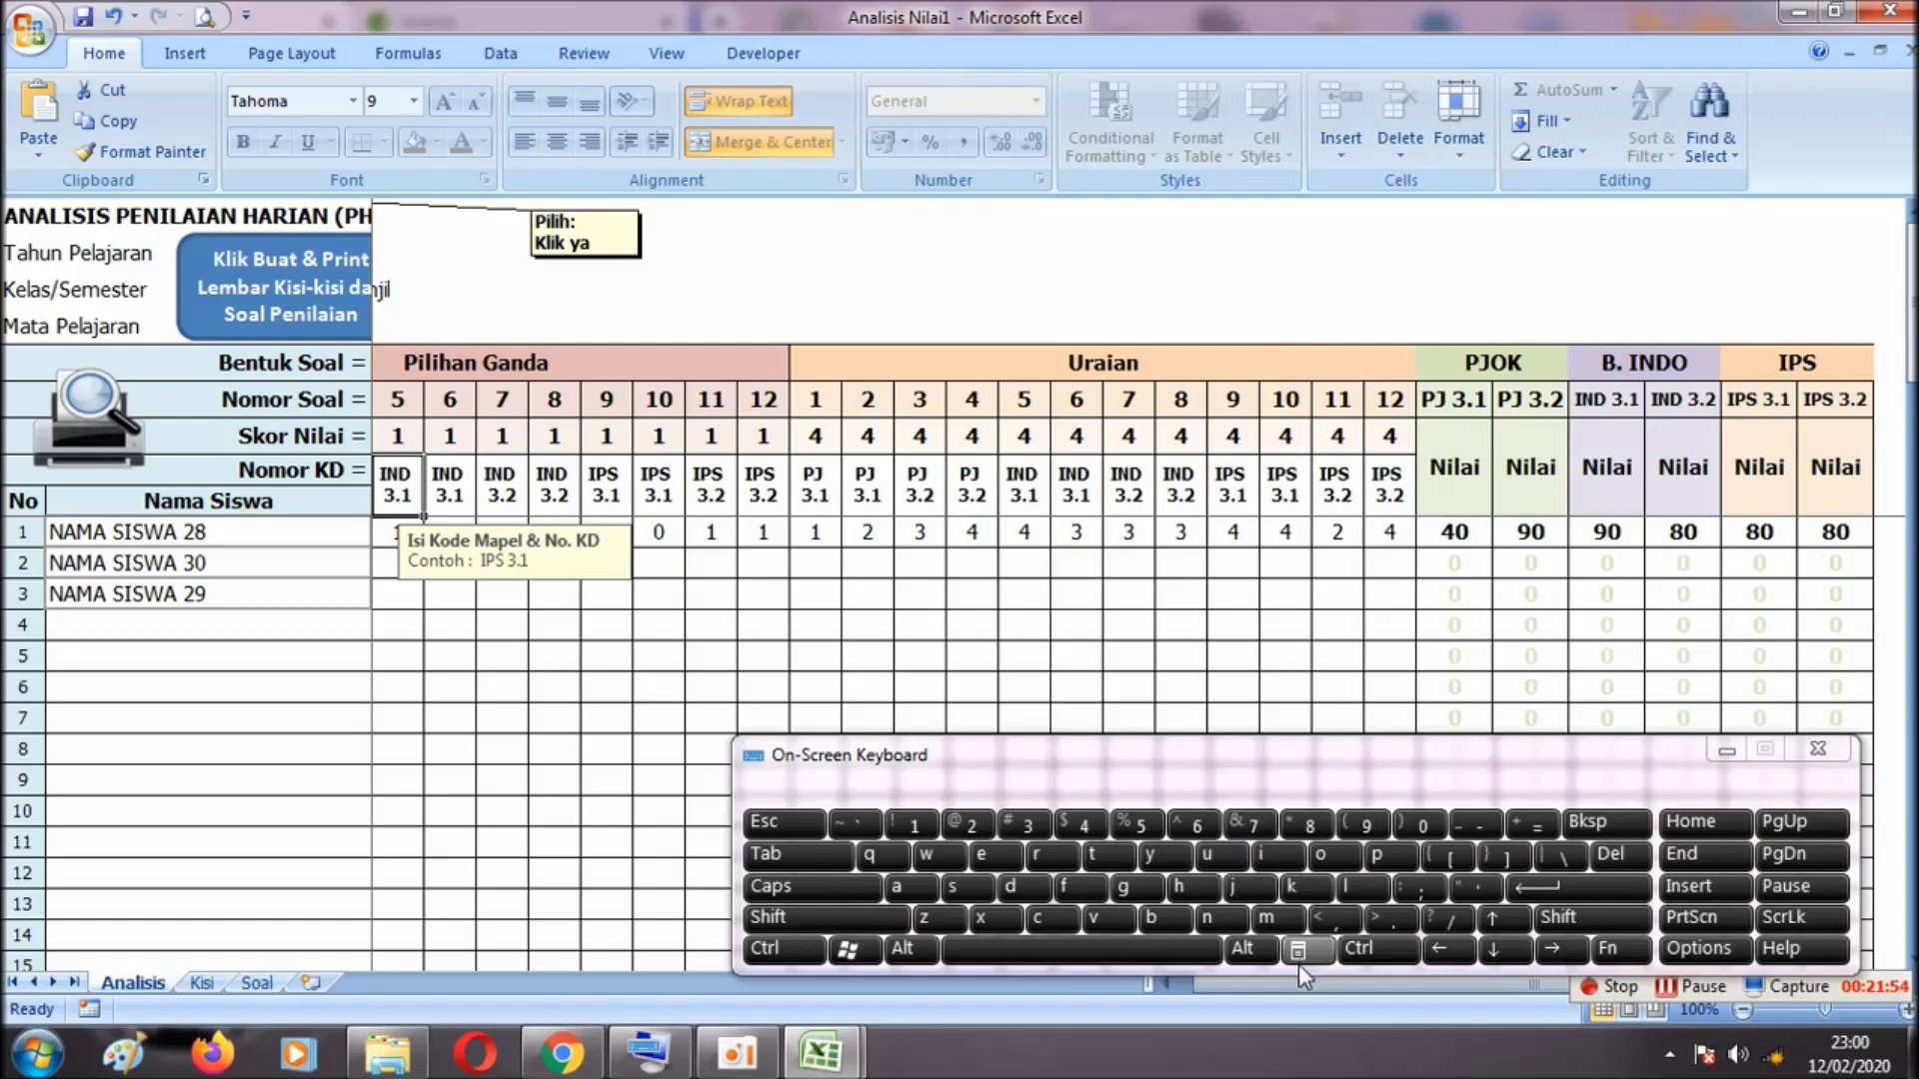
pyautogui.moveTo(1299, 972); pyautogui.dragTo(1248, 976)
pyautogui.click(1183, 989)
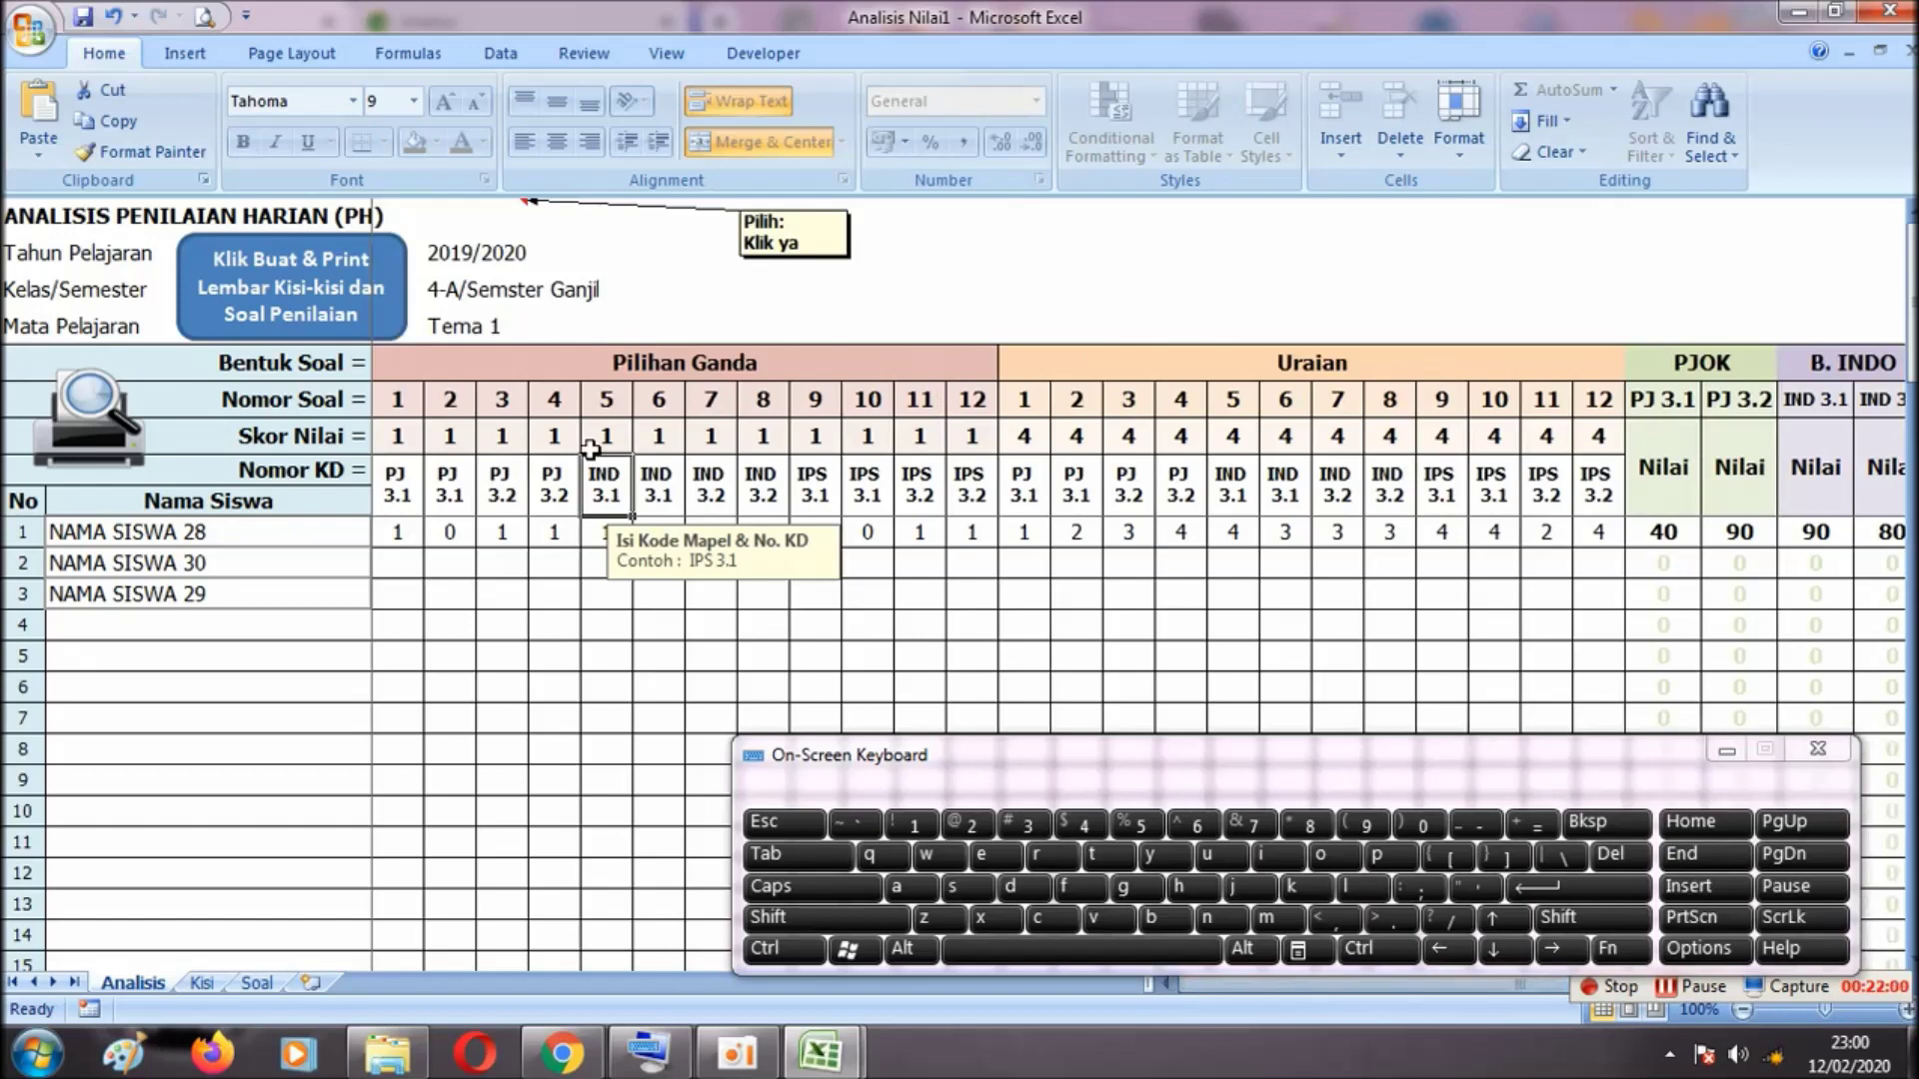
pyautogui.click(549, 484)
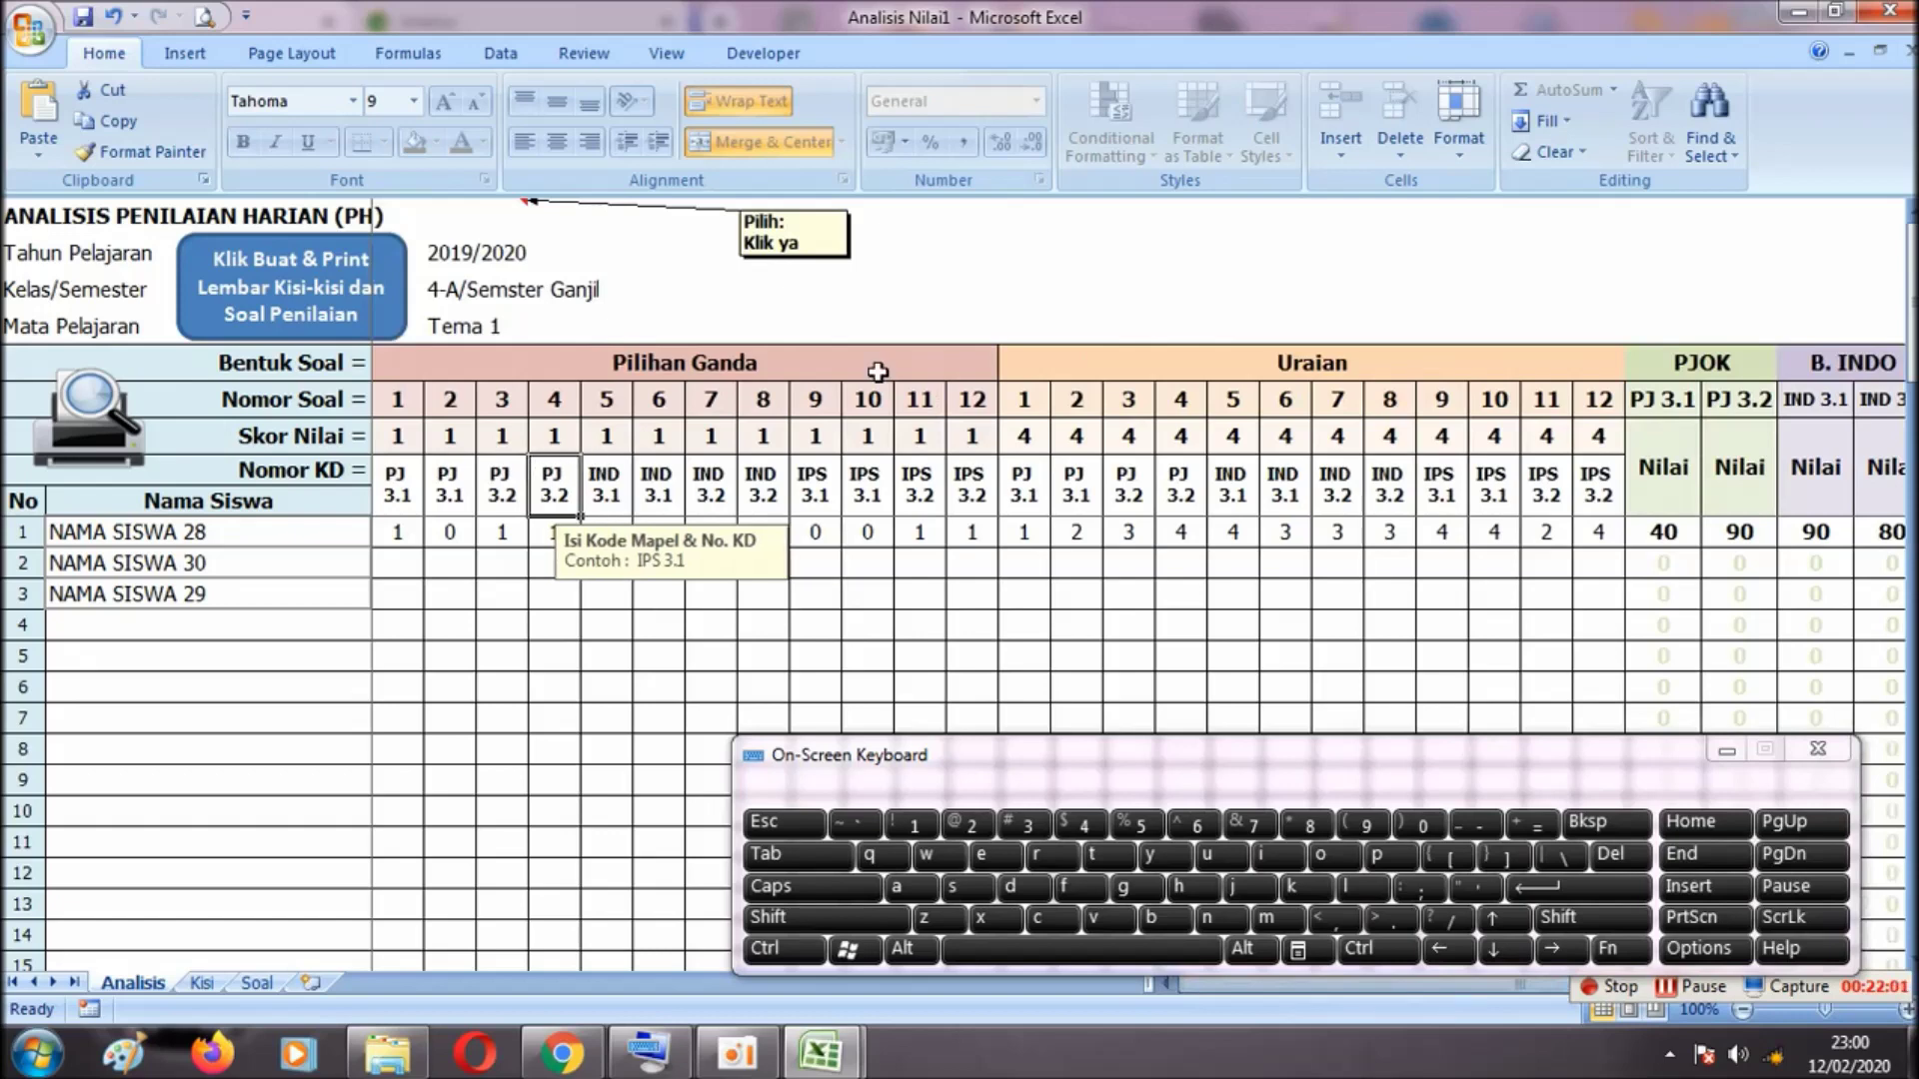
# Close the Analisis Nilai1 workbook without saving, and inspect the first student's answer cells and the Mata Pelajaran entry in Analisis Nilai
pyautogui.click(1889, 11)
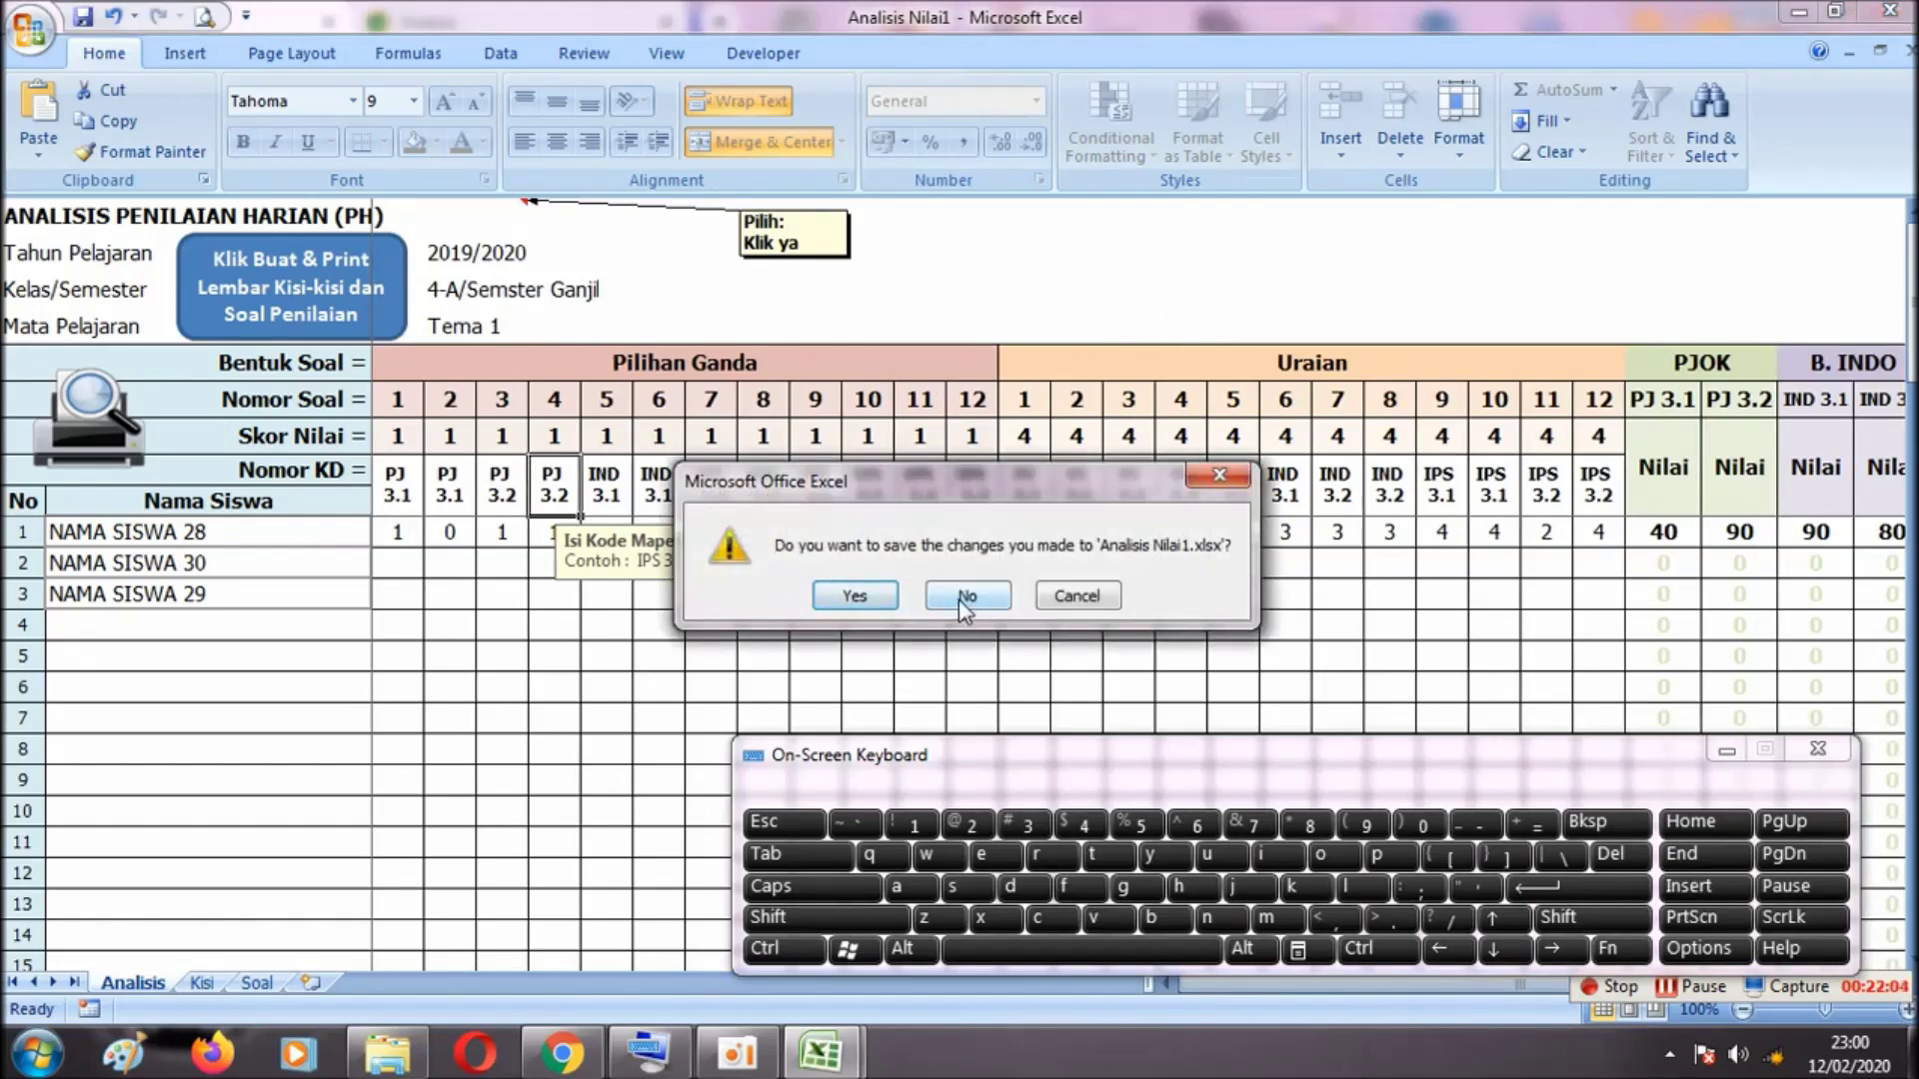
pyautogui.click(966, 598)
pyautogui.click(553, 526)
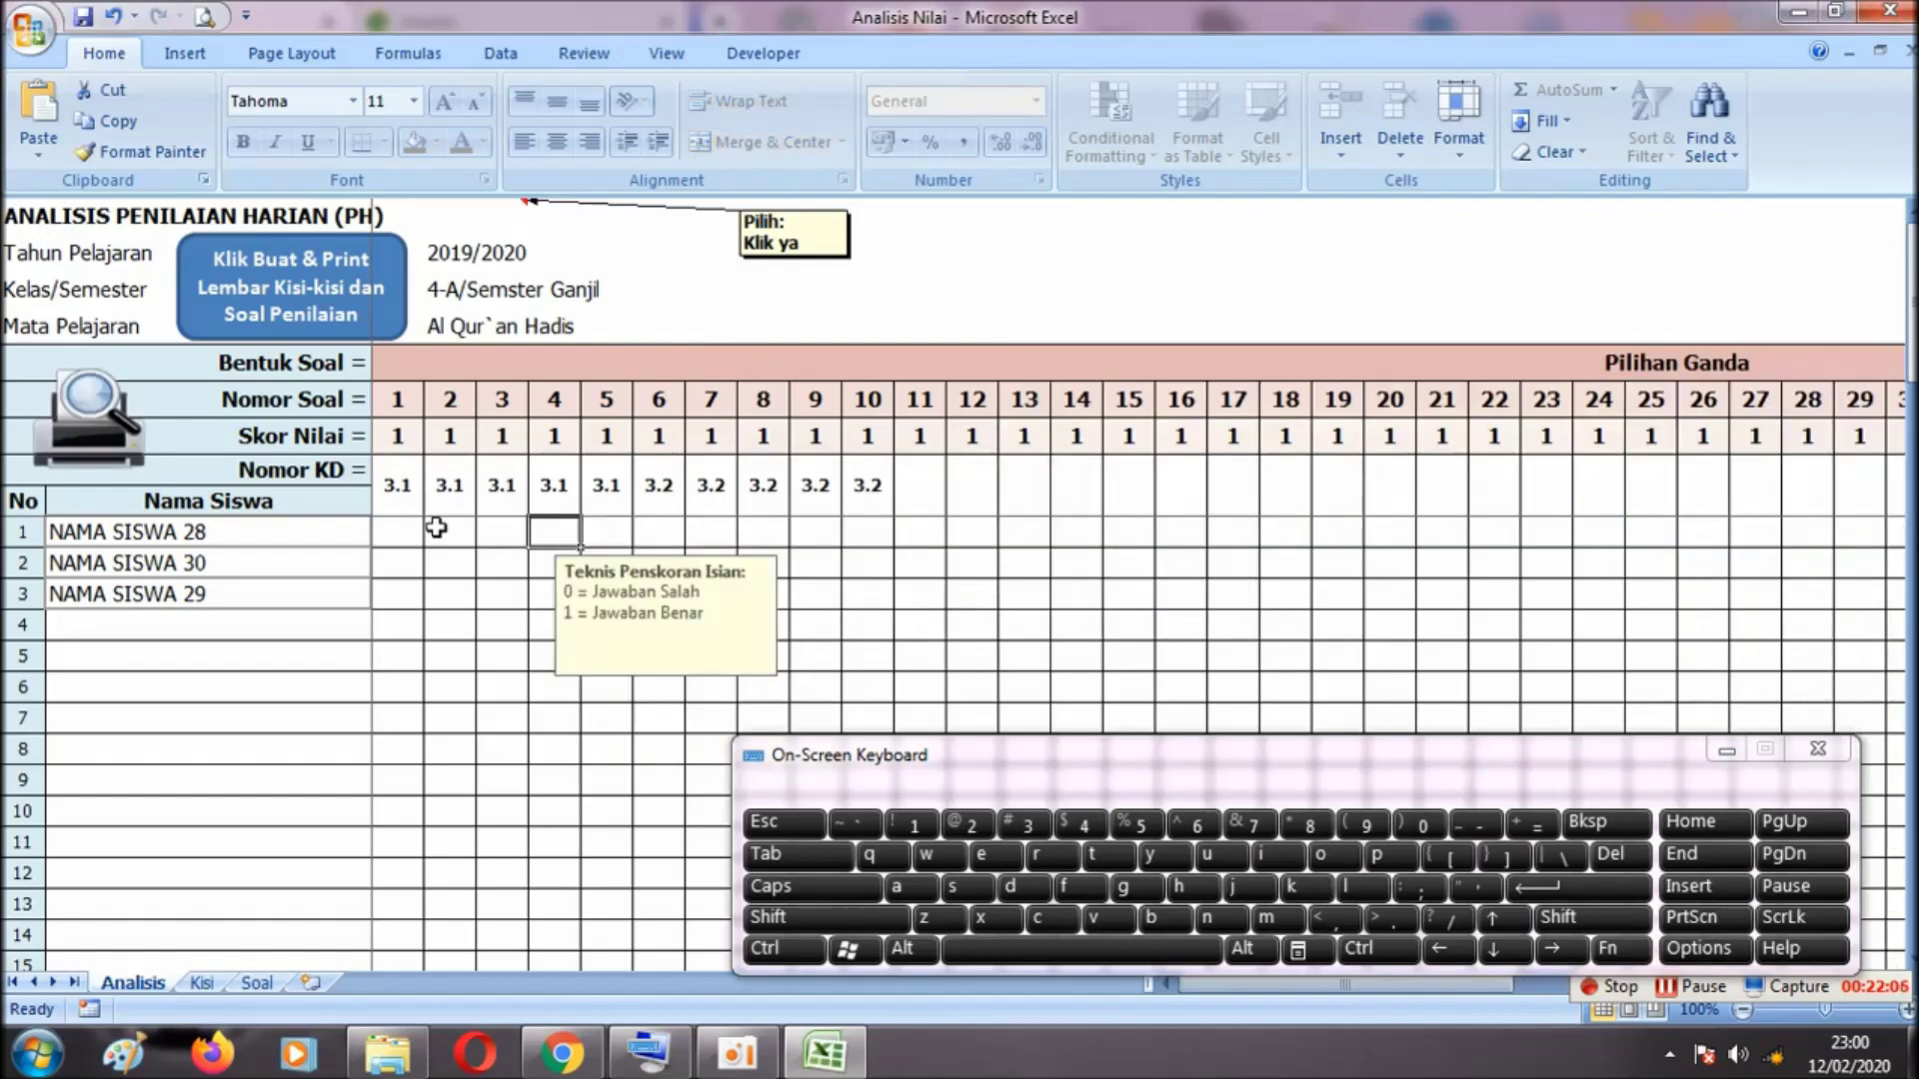
pyautogui.press('Left')
pyautogui.press('Left')
pyautogui.press('Left')
pyautogui.press('Left')
pyautogui.click(500, 334)
# Switch to Chrome and open the odd-semester (Ganjil) Pengetahuan KD list for Qurdis class 4 from the subject list
pyautogui.click(563, 1054)
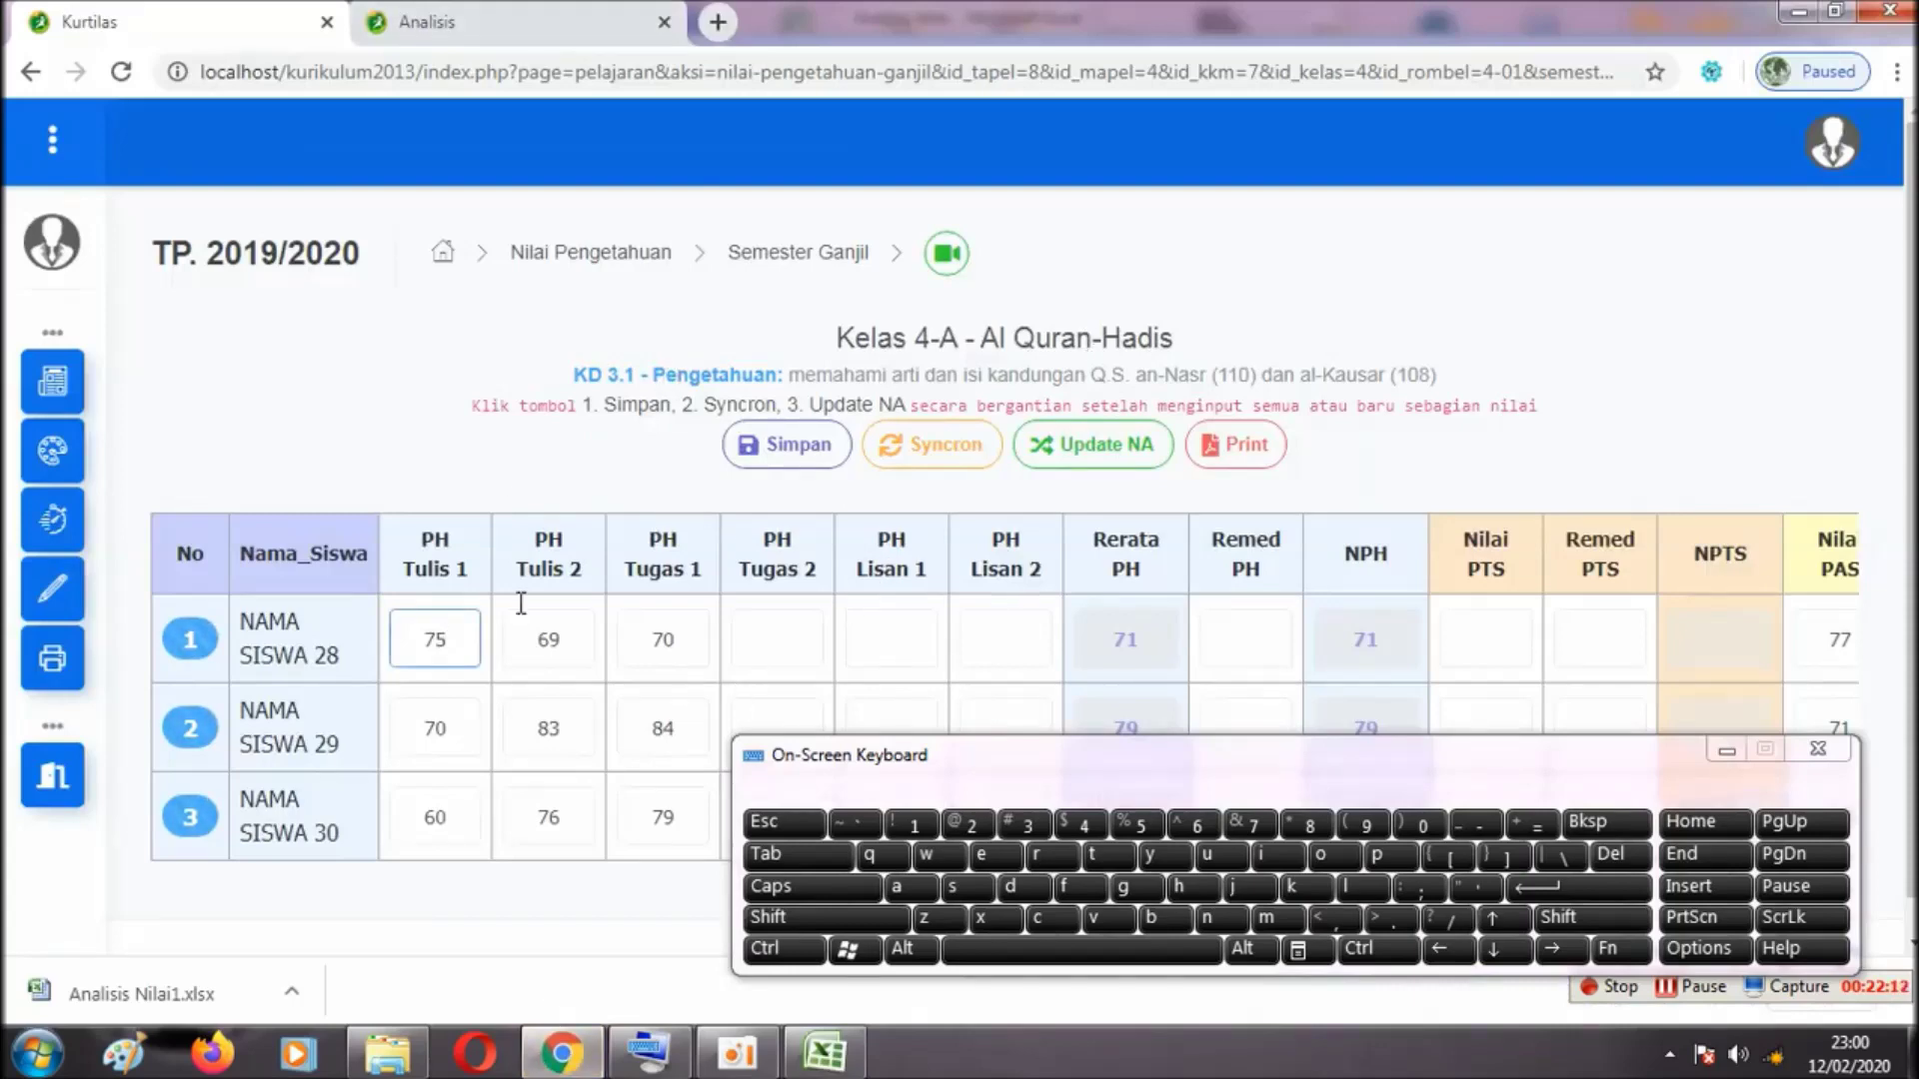
pyautogui.click(448, 22)
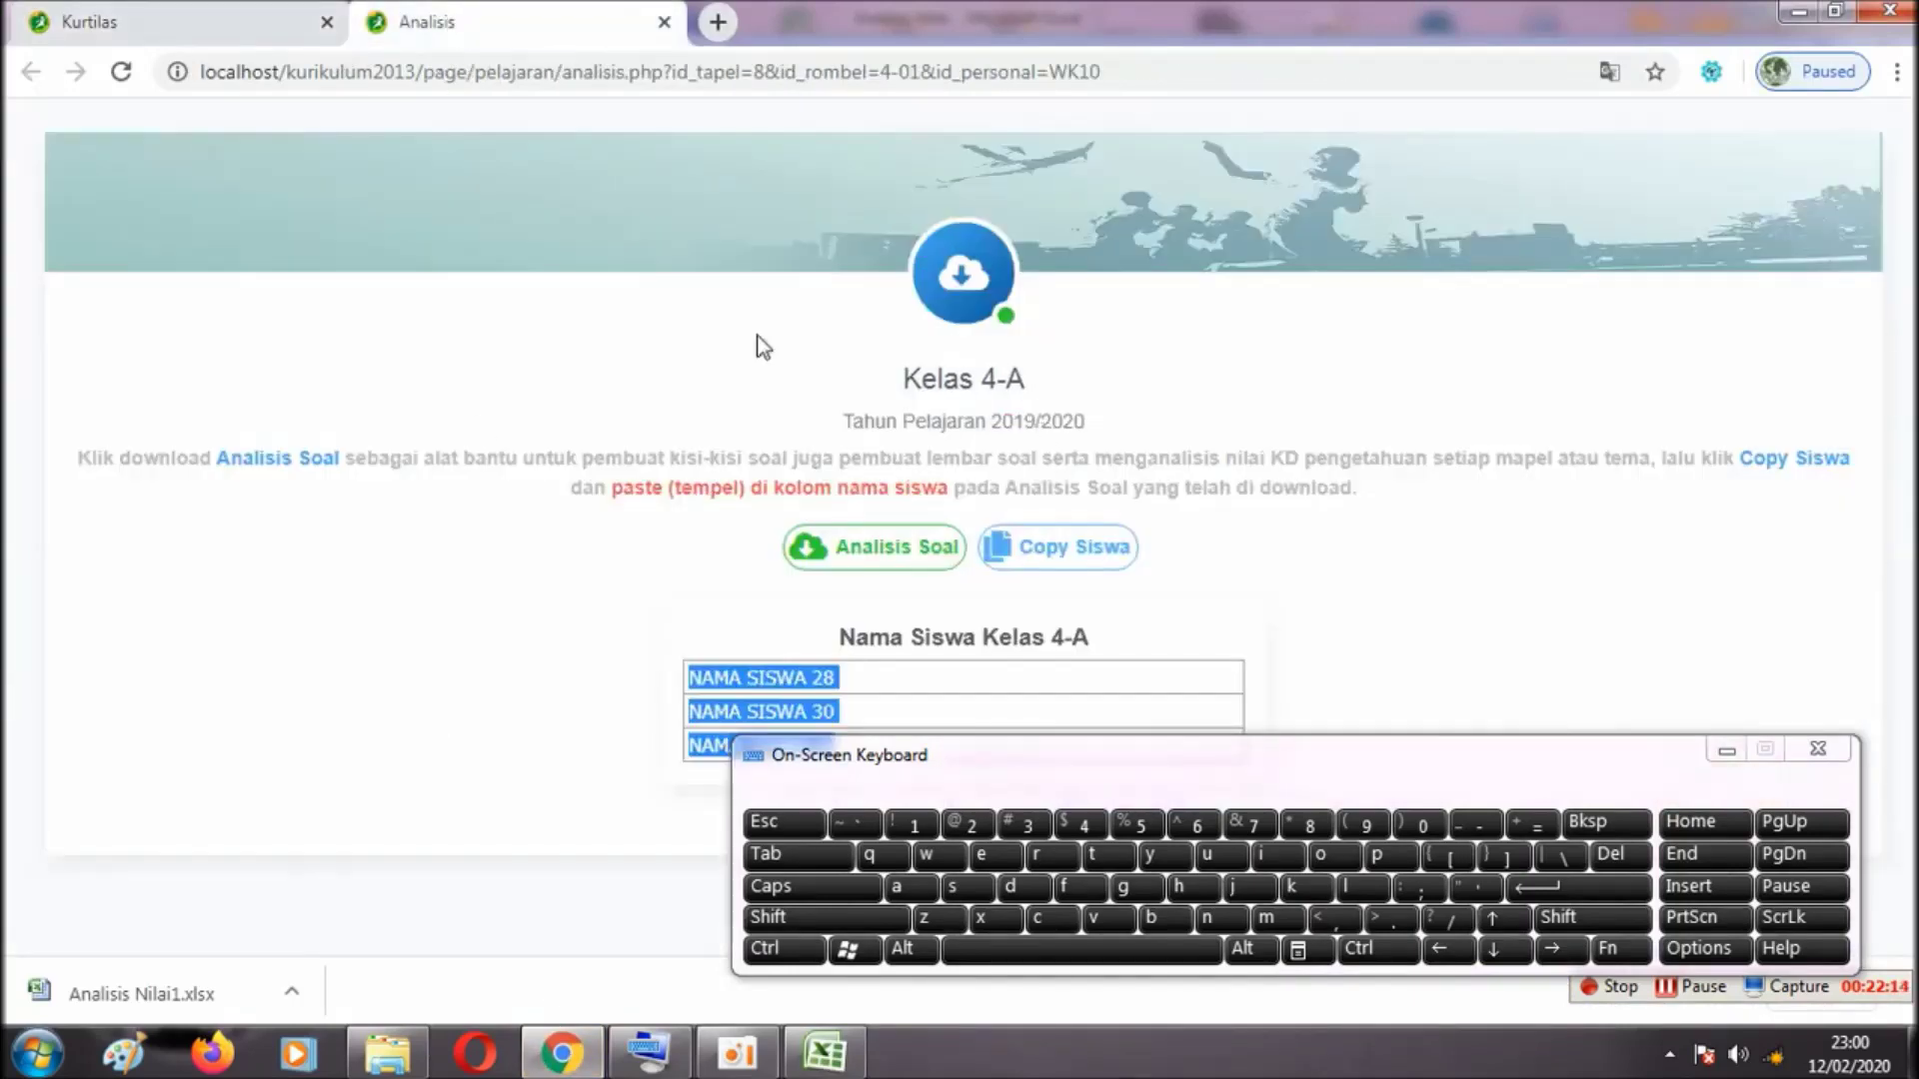
pyautogui.click(270, 28)
pyautogui.moveTo(165, 335)
pyautogui.click(62, 402)
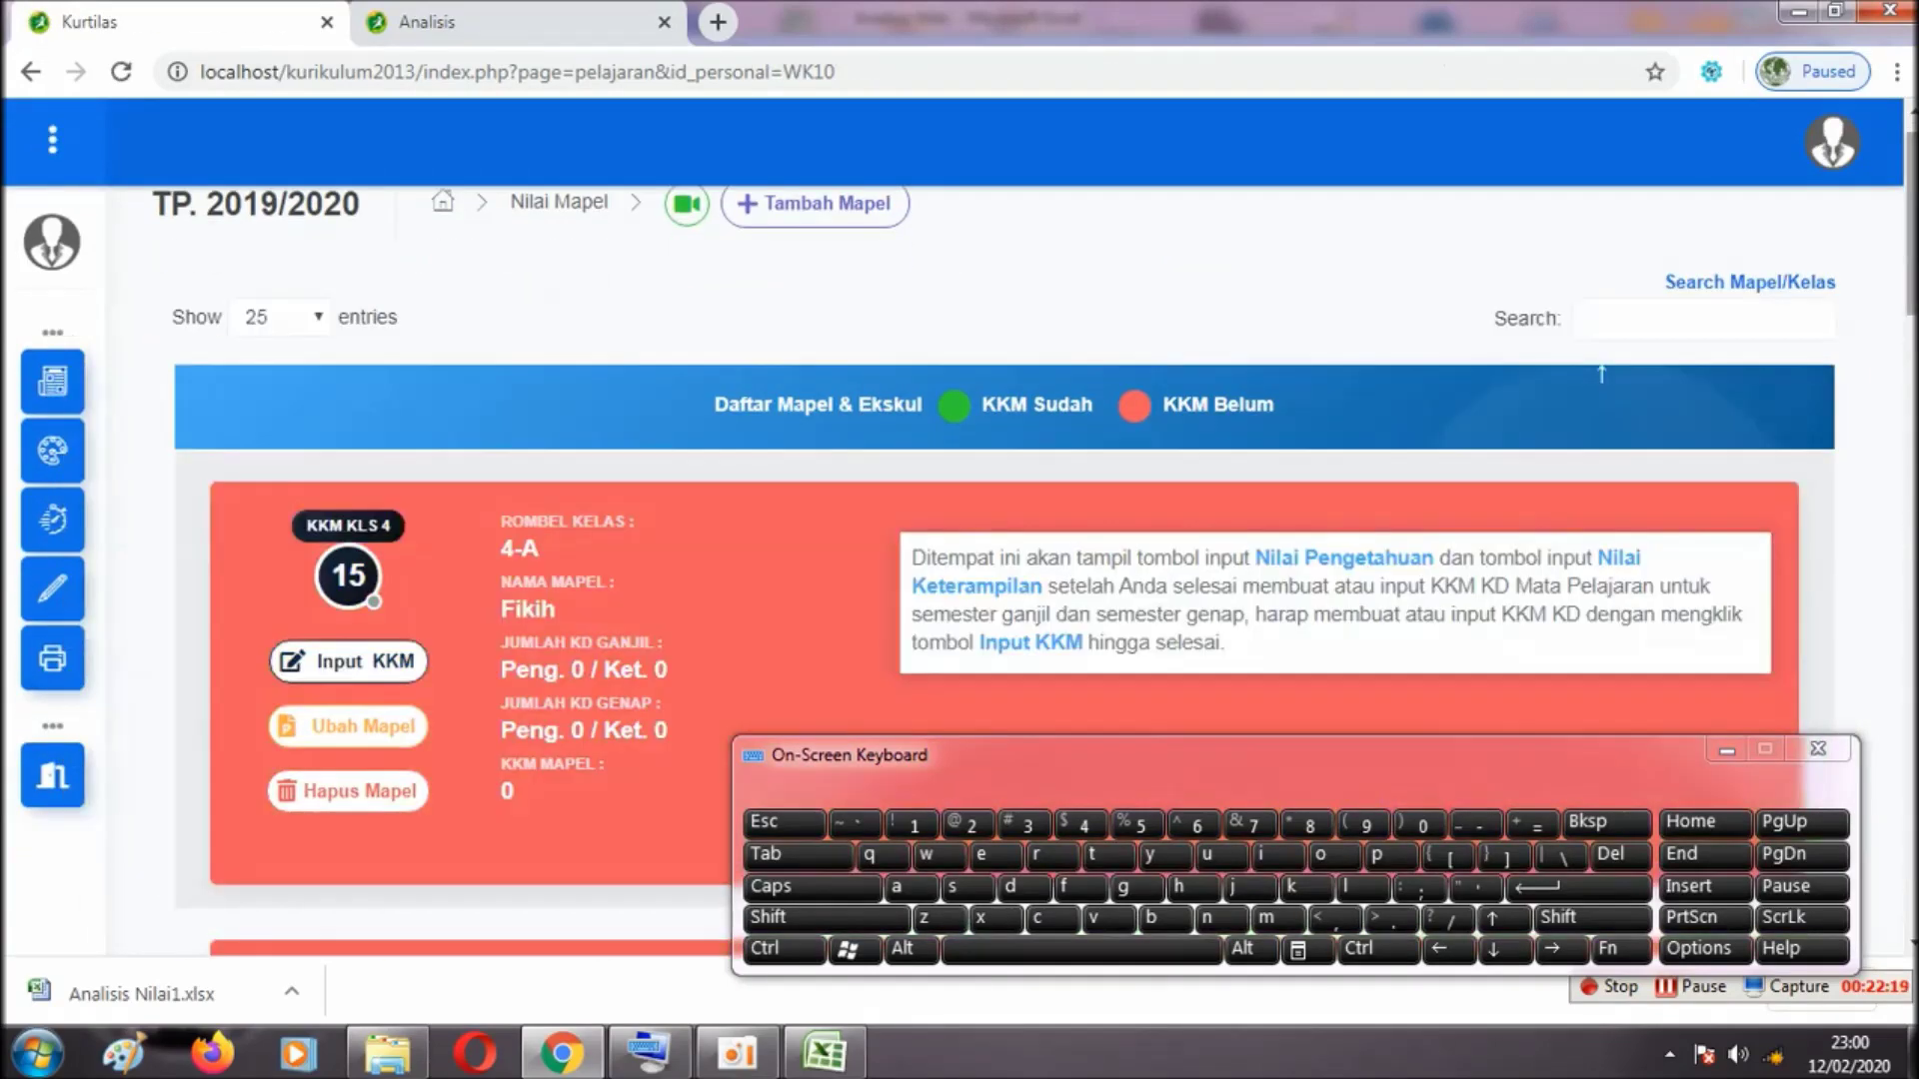
pyautogui.moveTo(1910, 256); pyautogui.dragTo(1909, 828)
pyautogui.scroll(3, 1907, 828)
pyautogui.click(1112, 622)
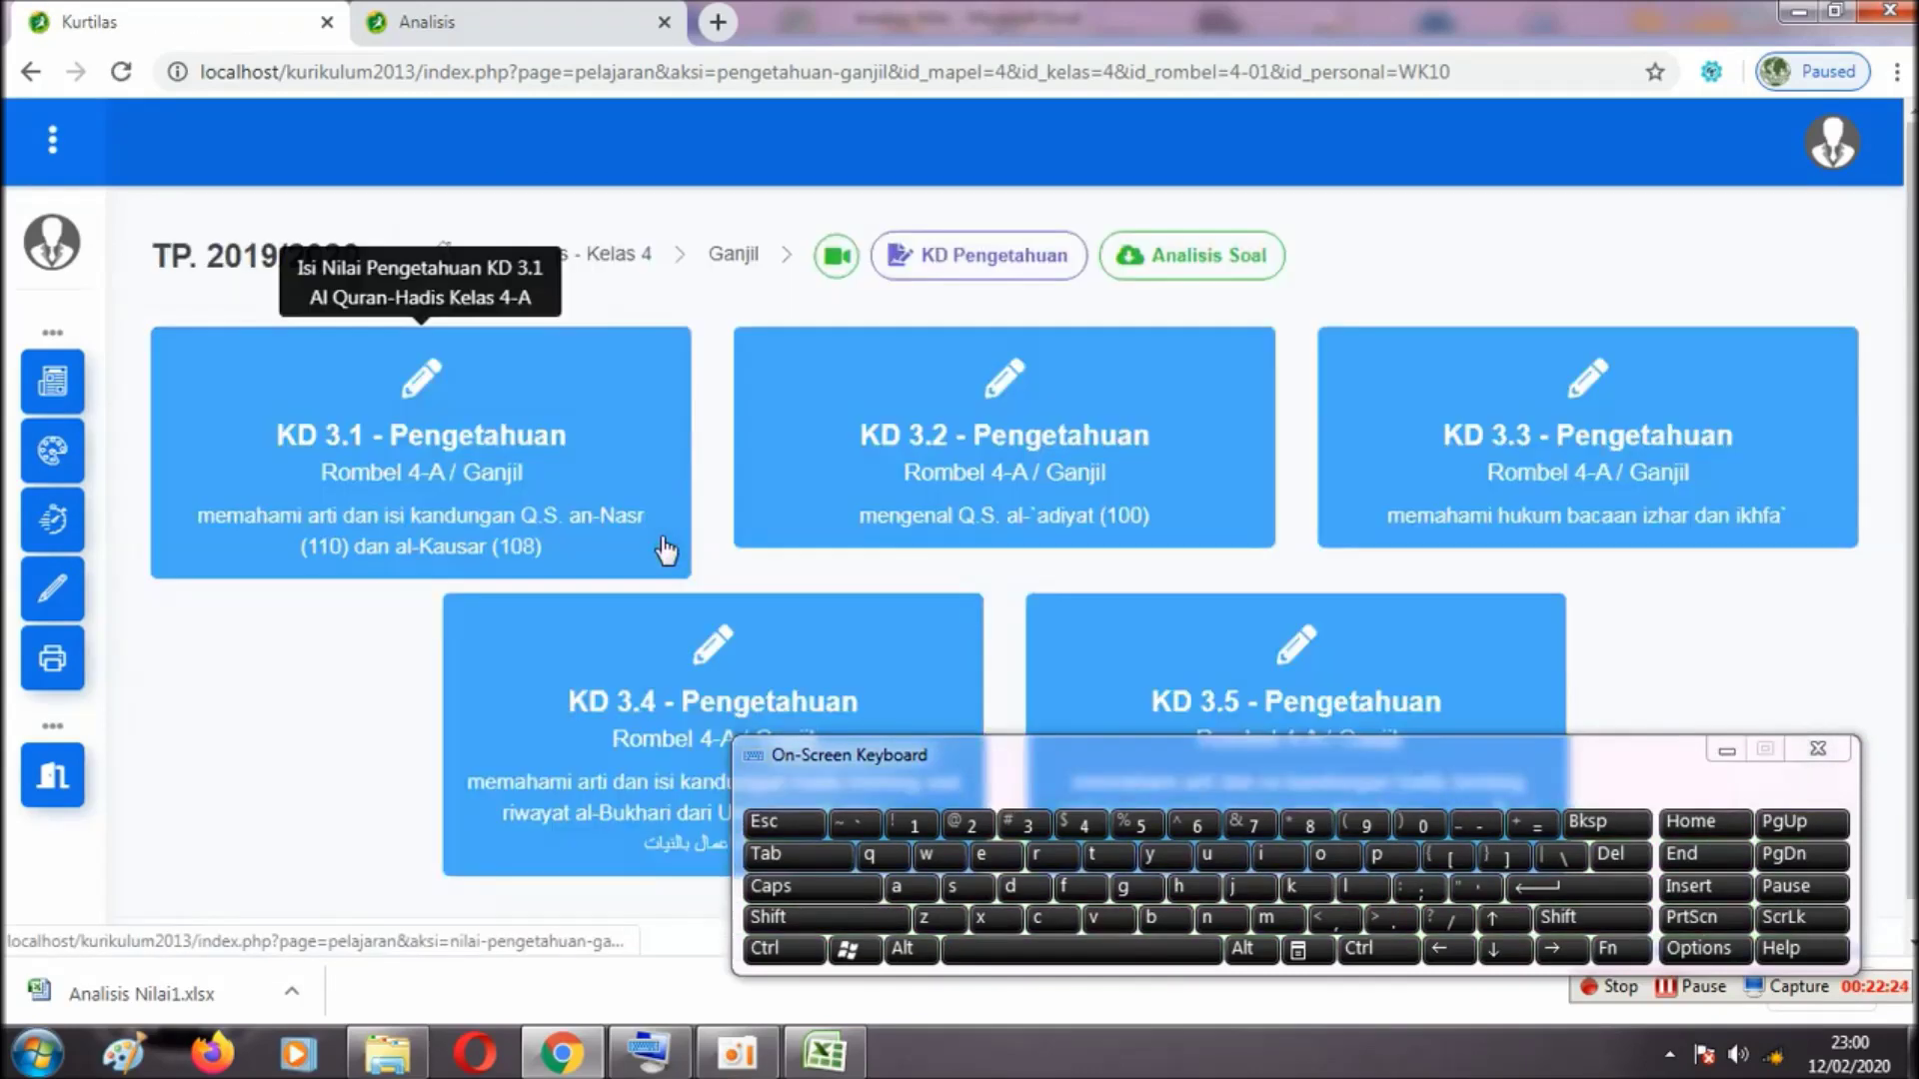
pyautogui.click(526, 28)
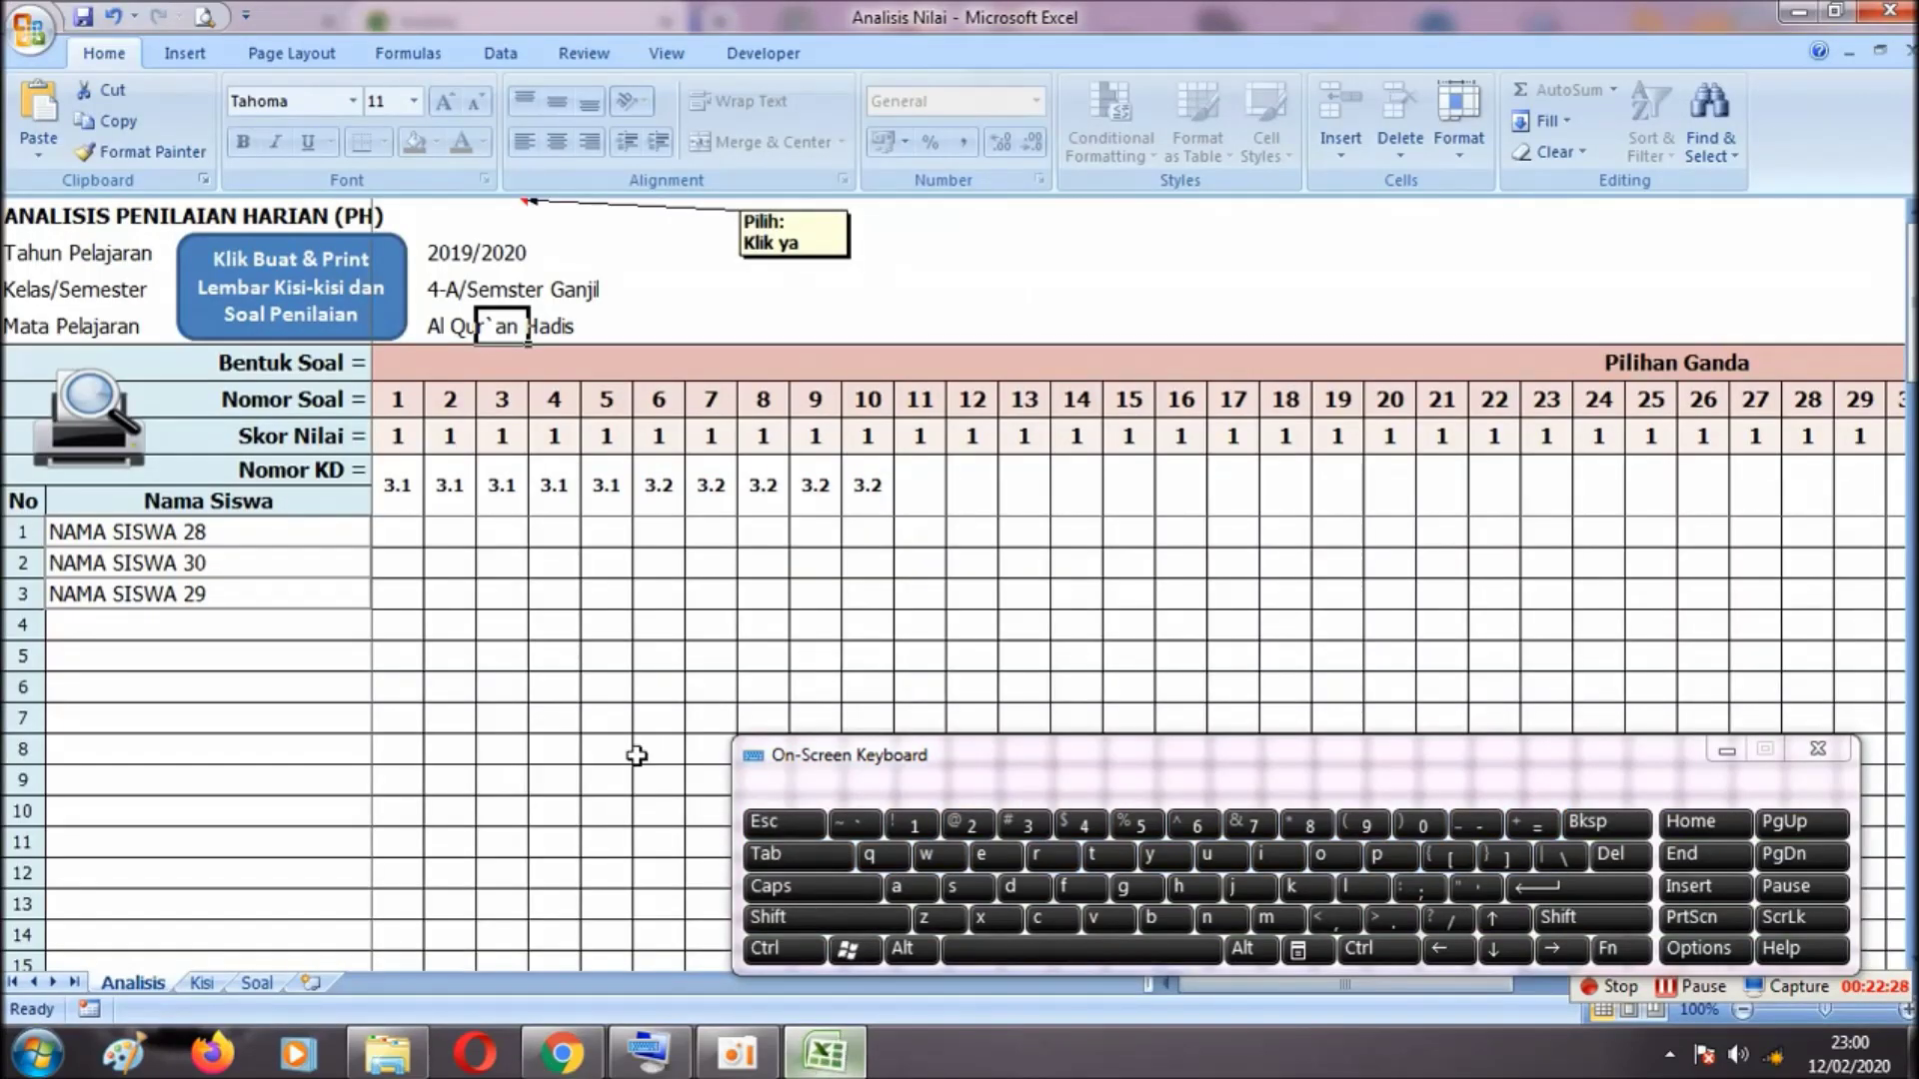
# Switch to the Analisis Nilai workbook in Excel and hide the unused columns from Pilihan Ganda question 11 through Isian question 20
pyautogui.click(824, 1053)
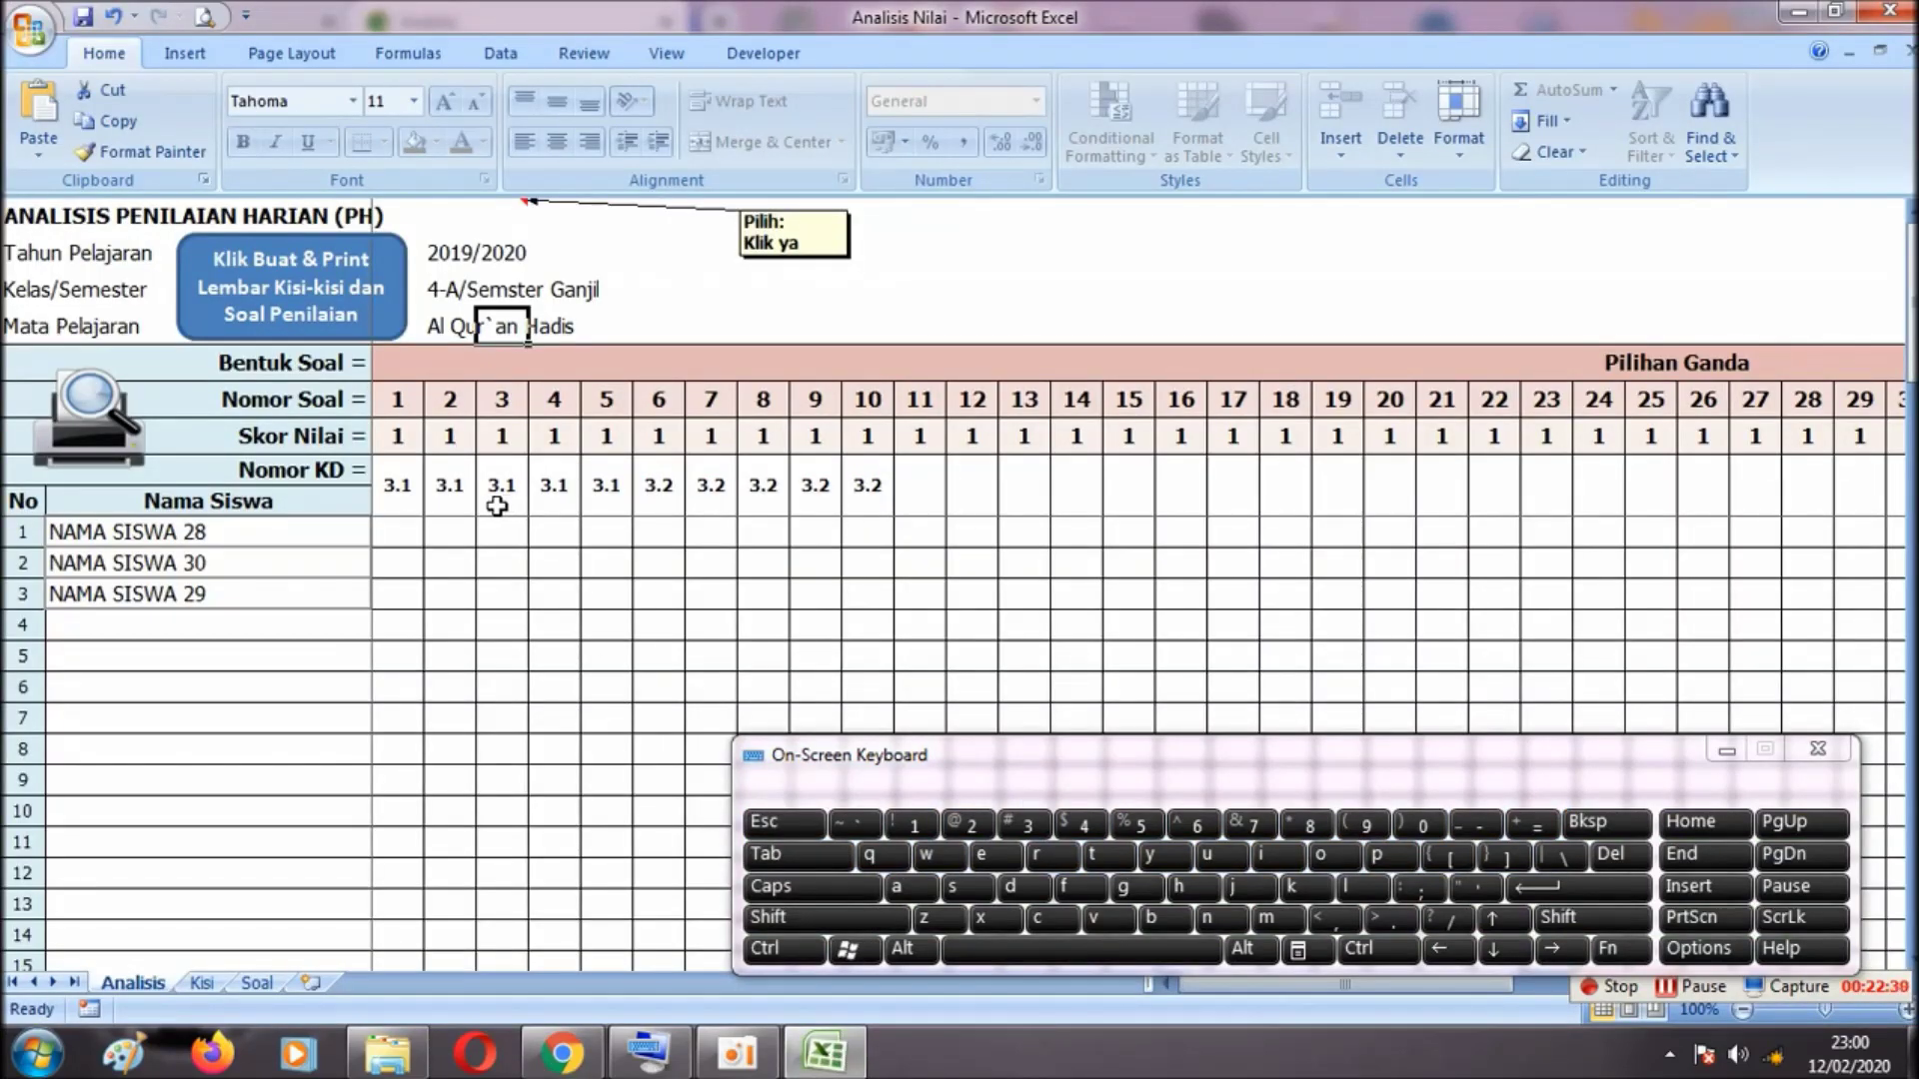
pyautogui.click(418, 534)
pyautogui.click(636, 557)
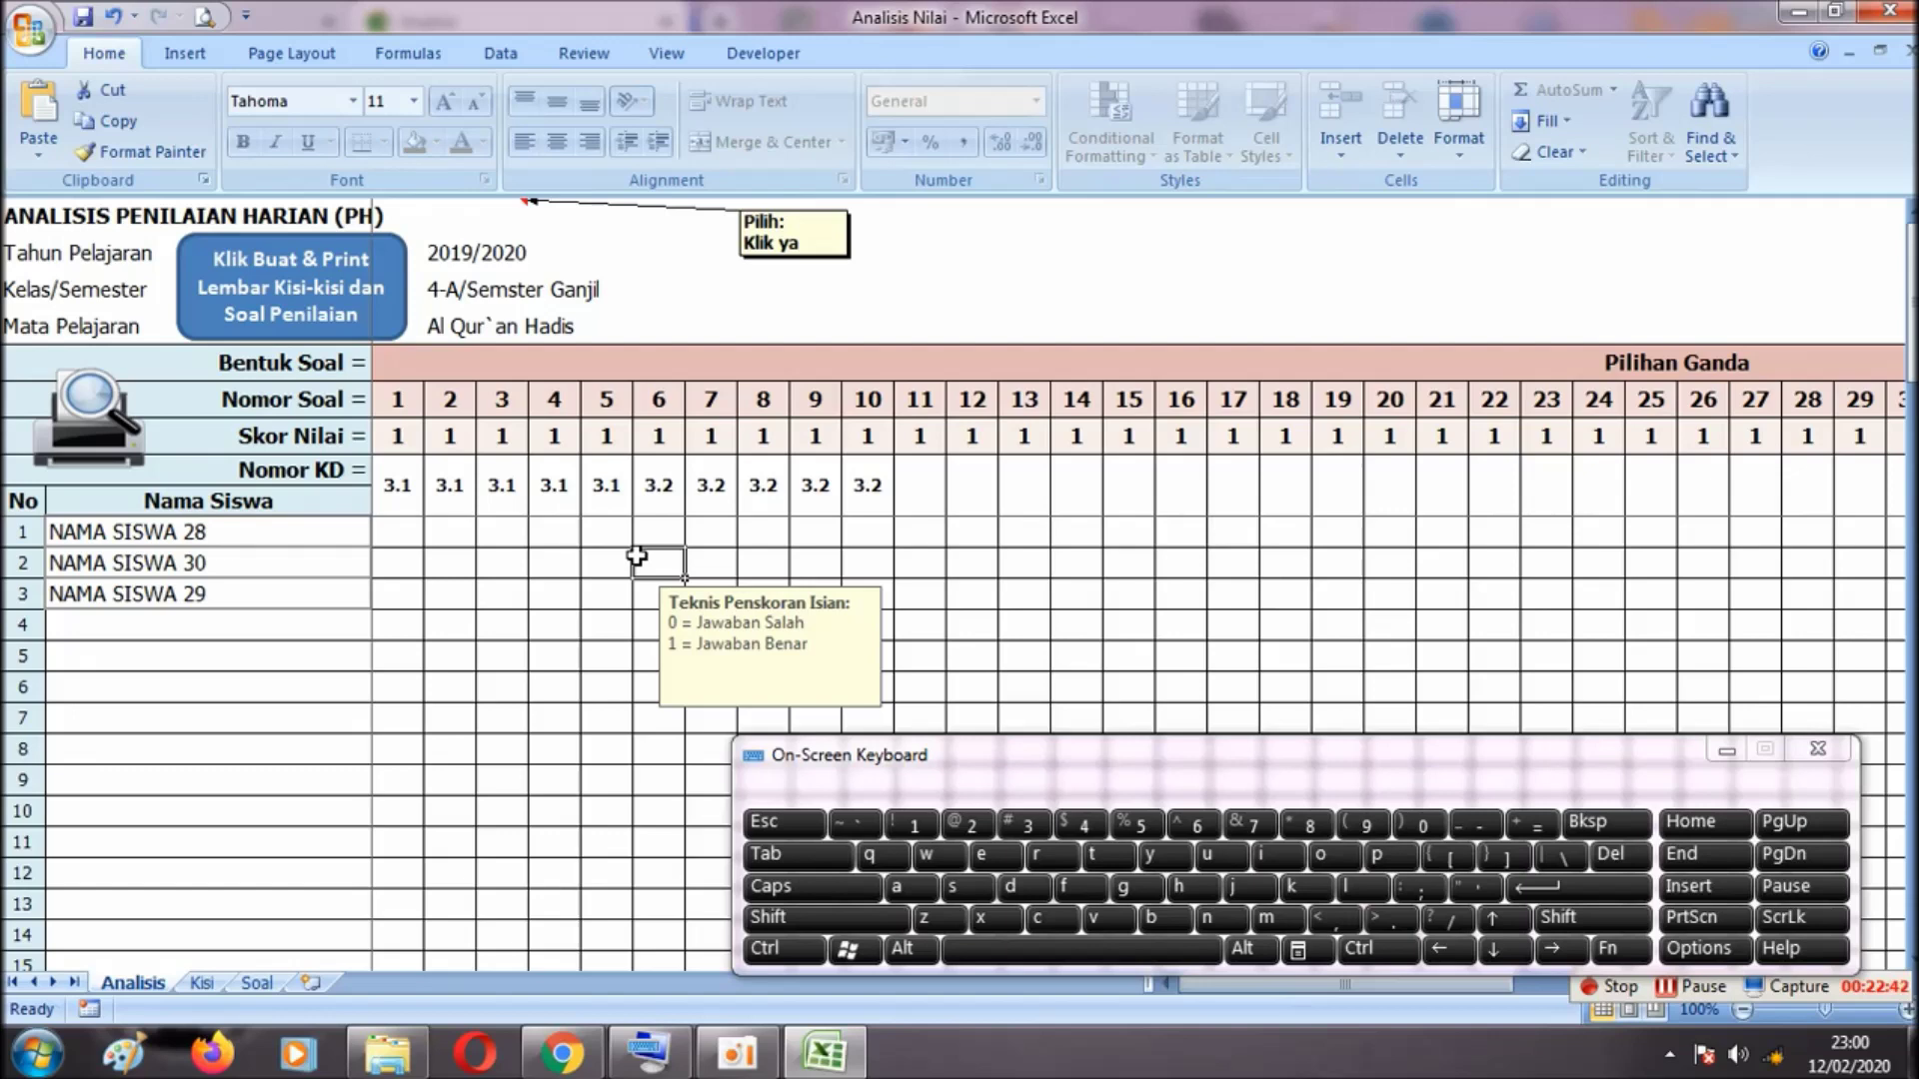
pyautogui.moveTo(912, 488); pyautogui.dragTo(1709, 492)
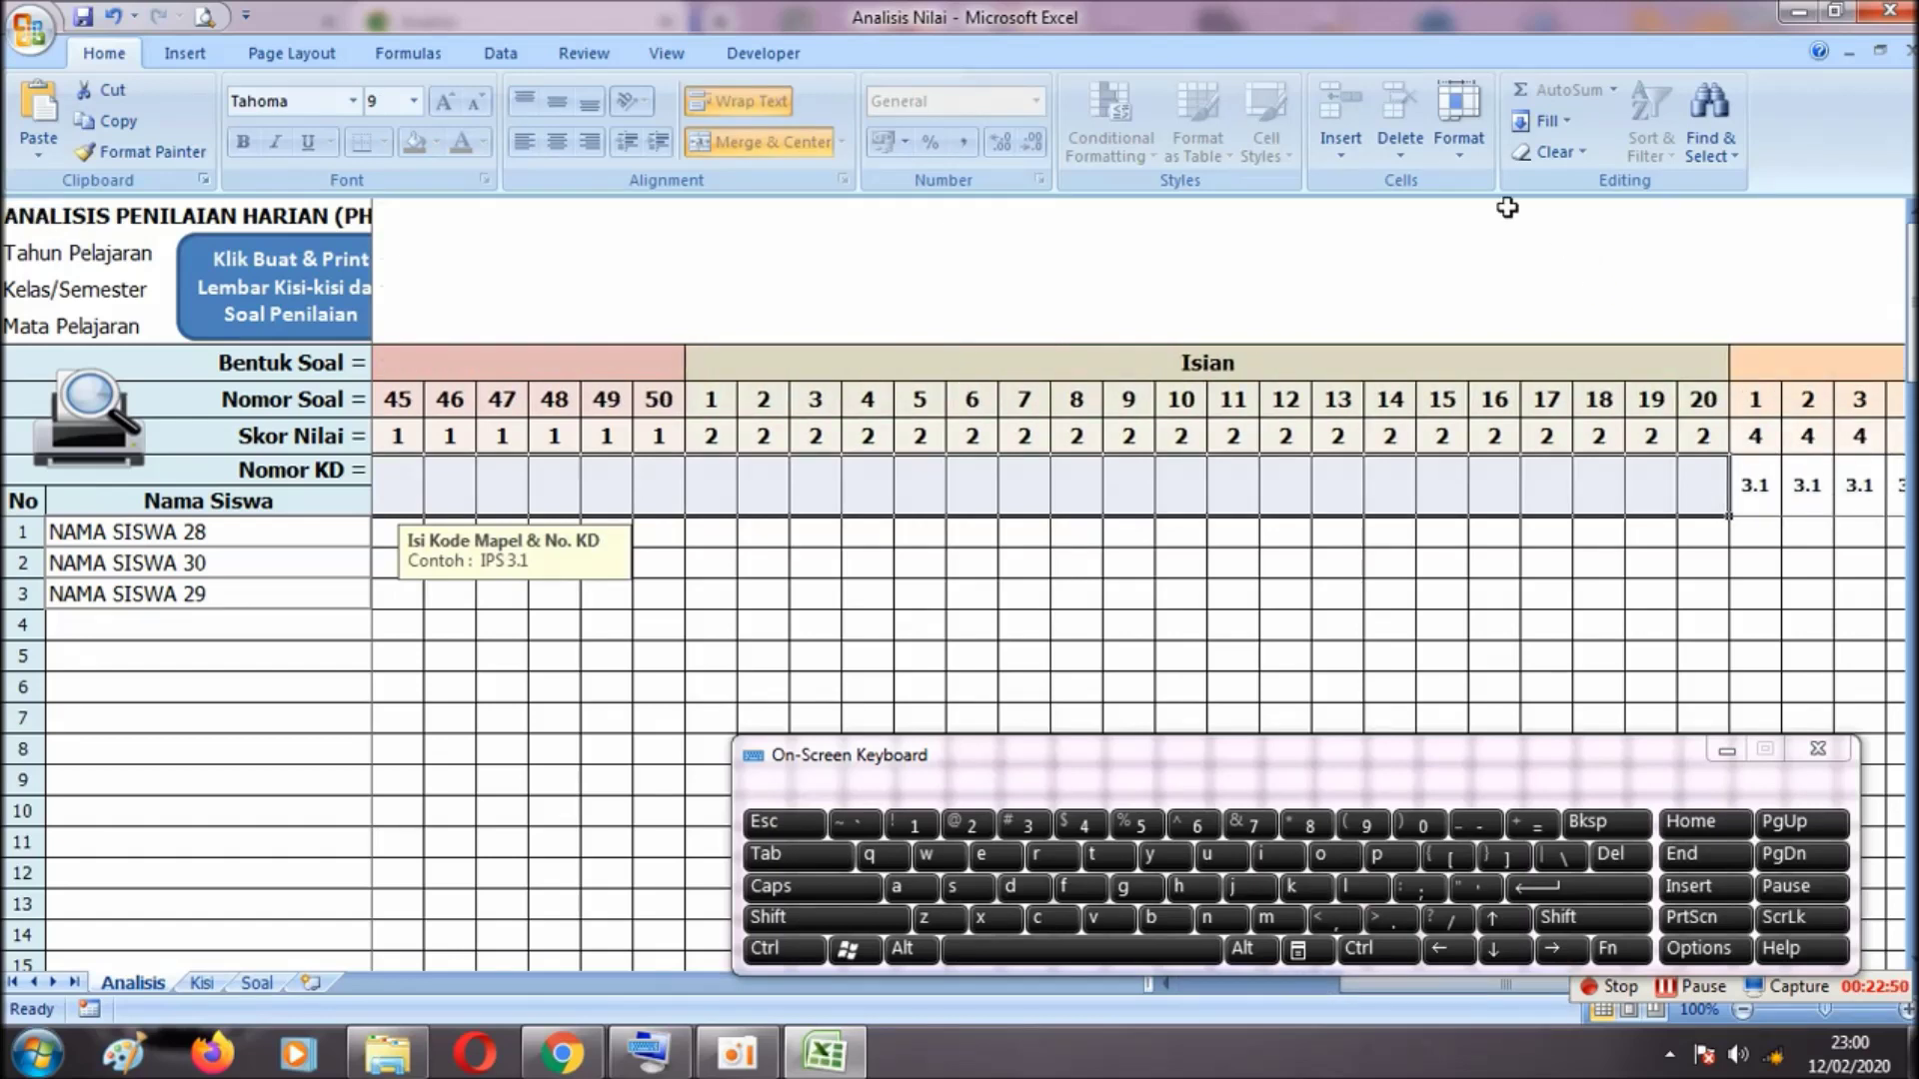
pyautogui.click(1459, 140)
pyautogui.moveTo(1579, 412)
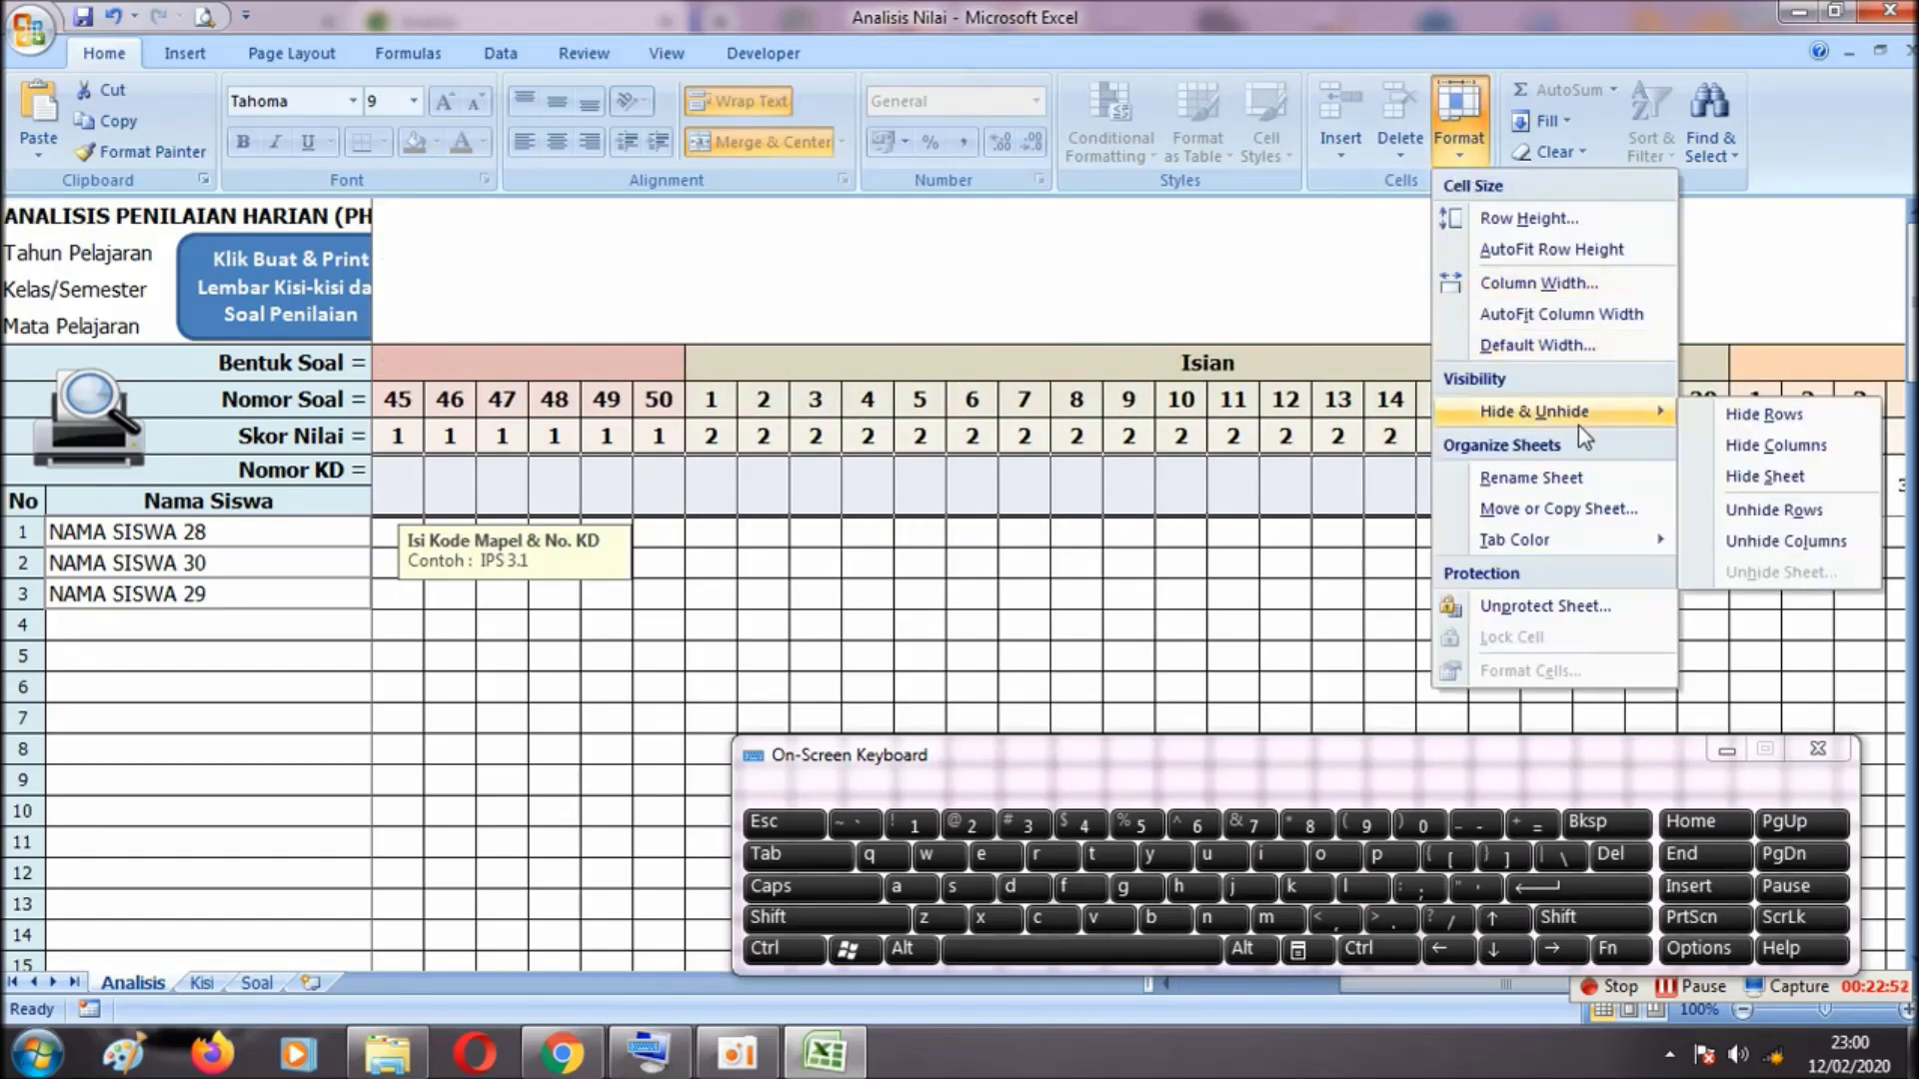
pyautogui.click(1761, 451)
# Hide the unused Uraian columns for questions 6 to 20
pyautogui.moveTo(665, 492); pyautogui.dragTo(1379, 484)
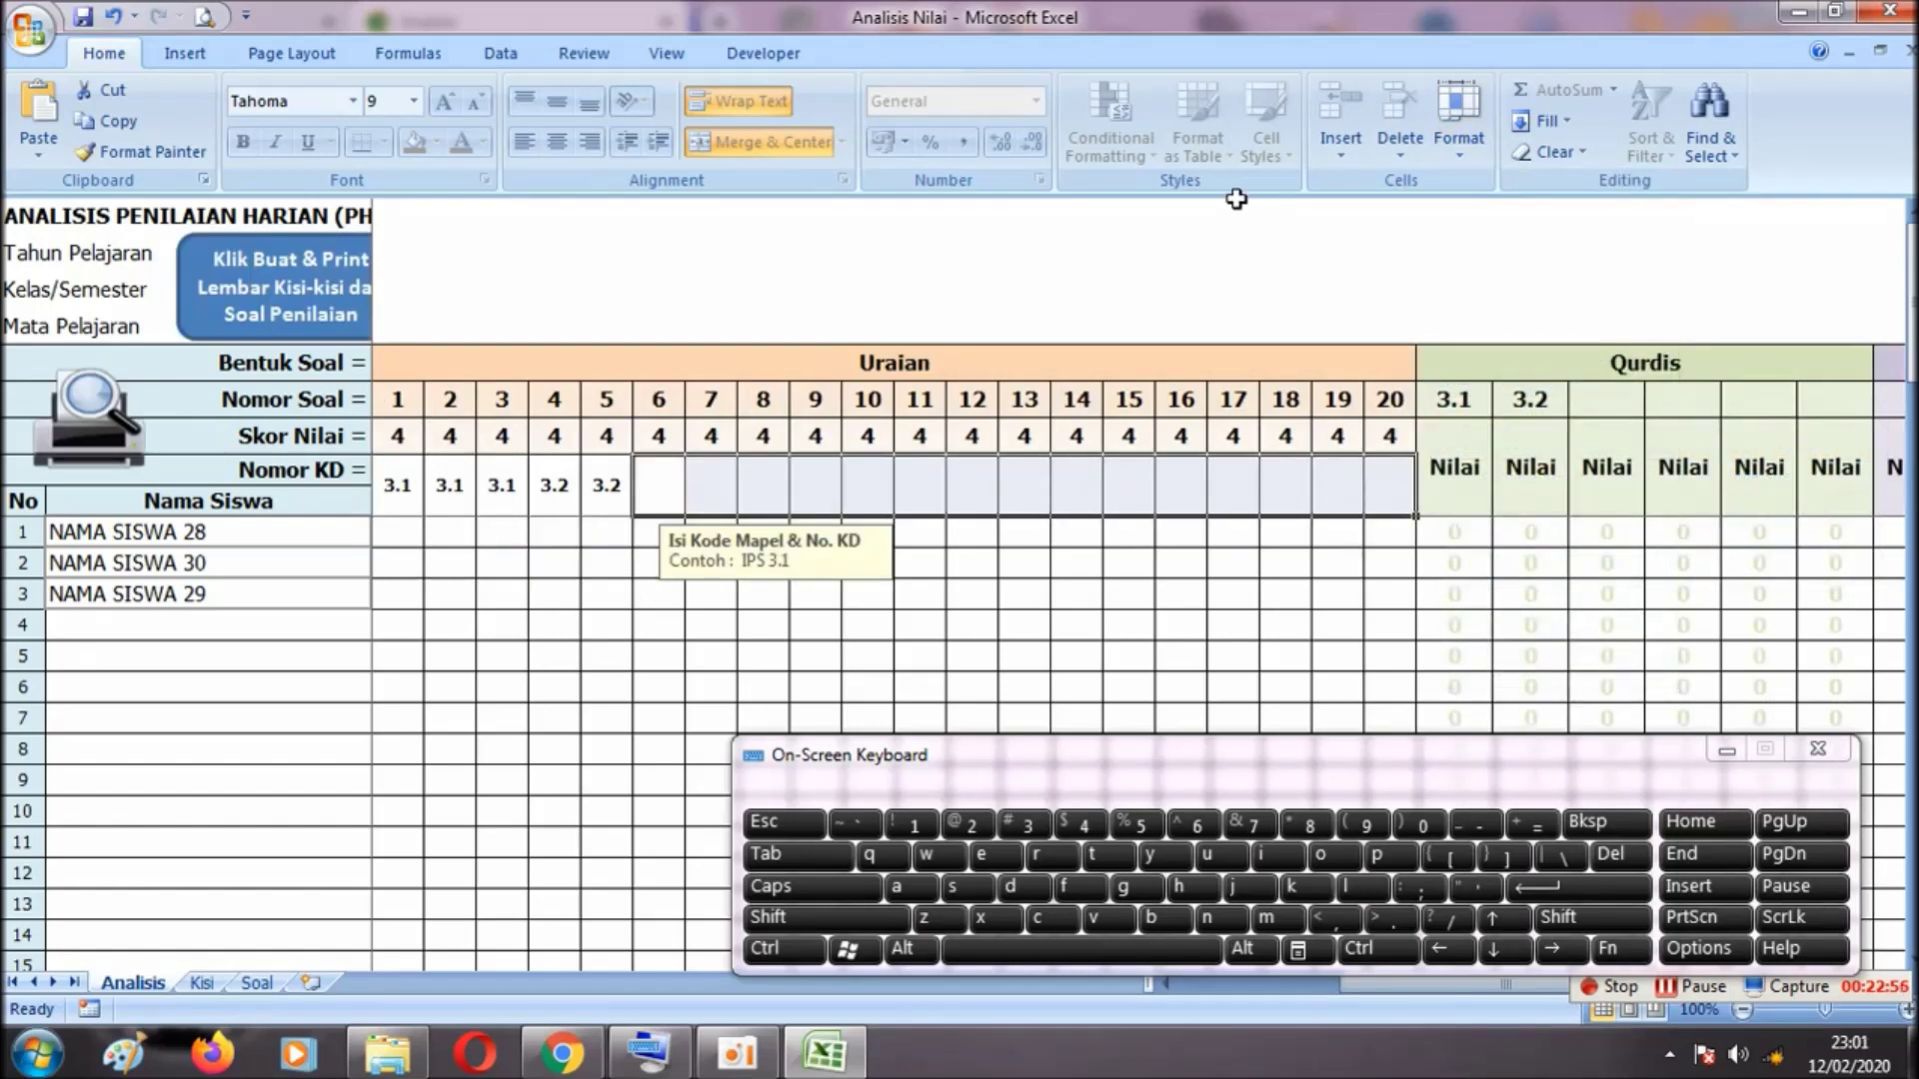
pyautogui.click(1467, 165)
pyautogui.moveTo(1617, 420)
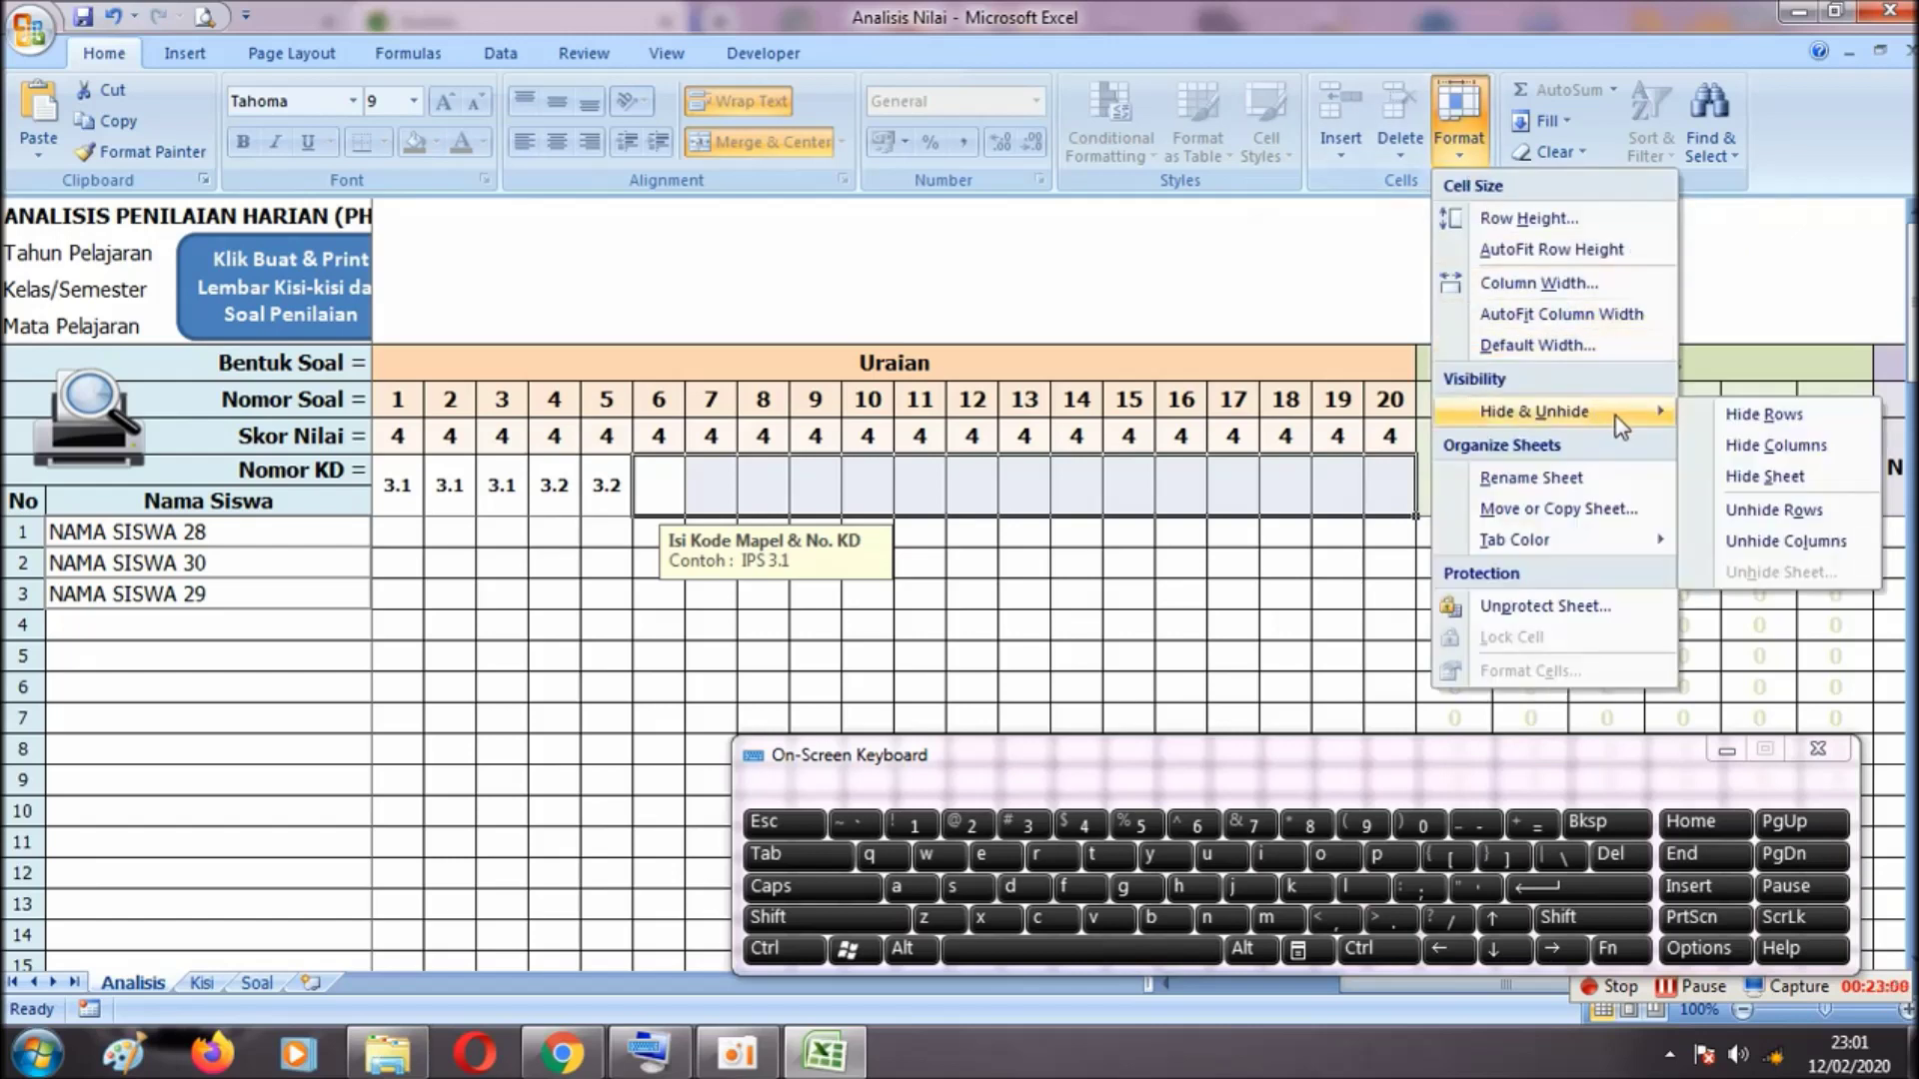
pyautogui.click(1775, 445)
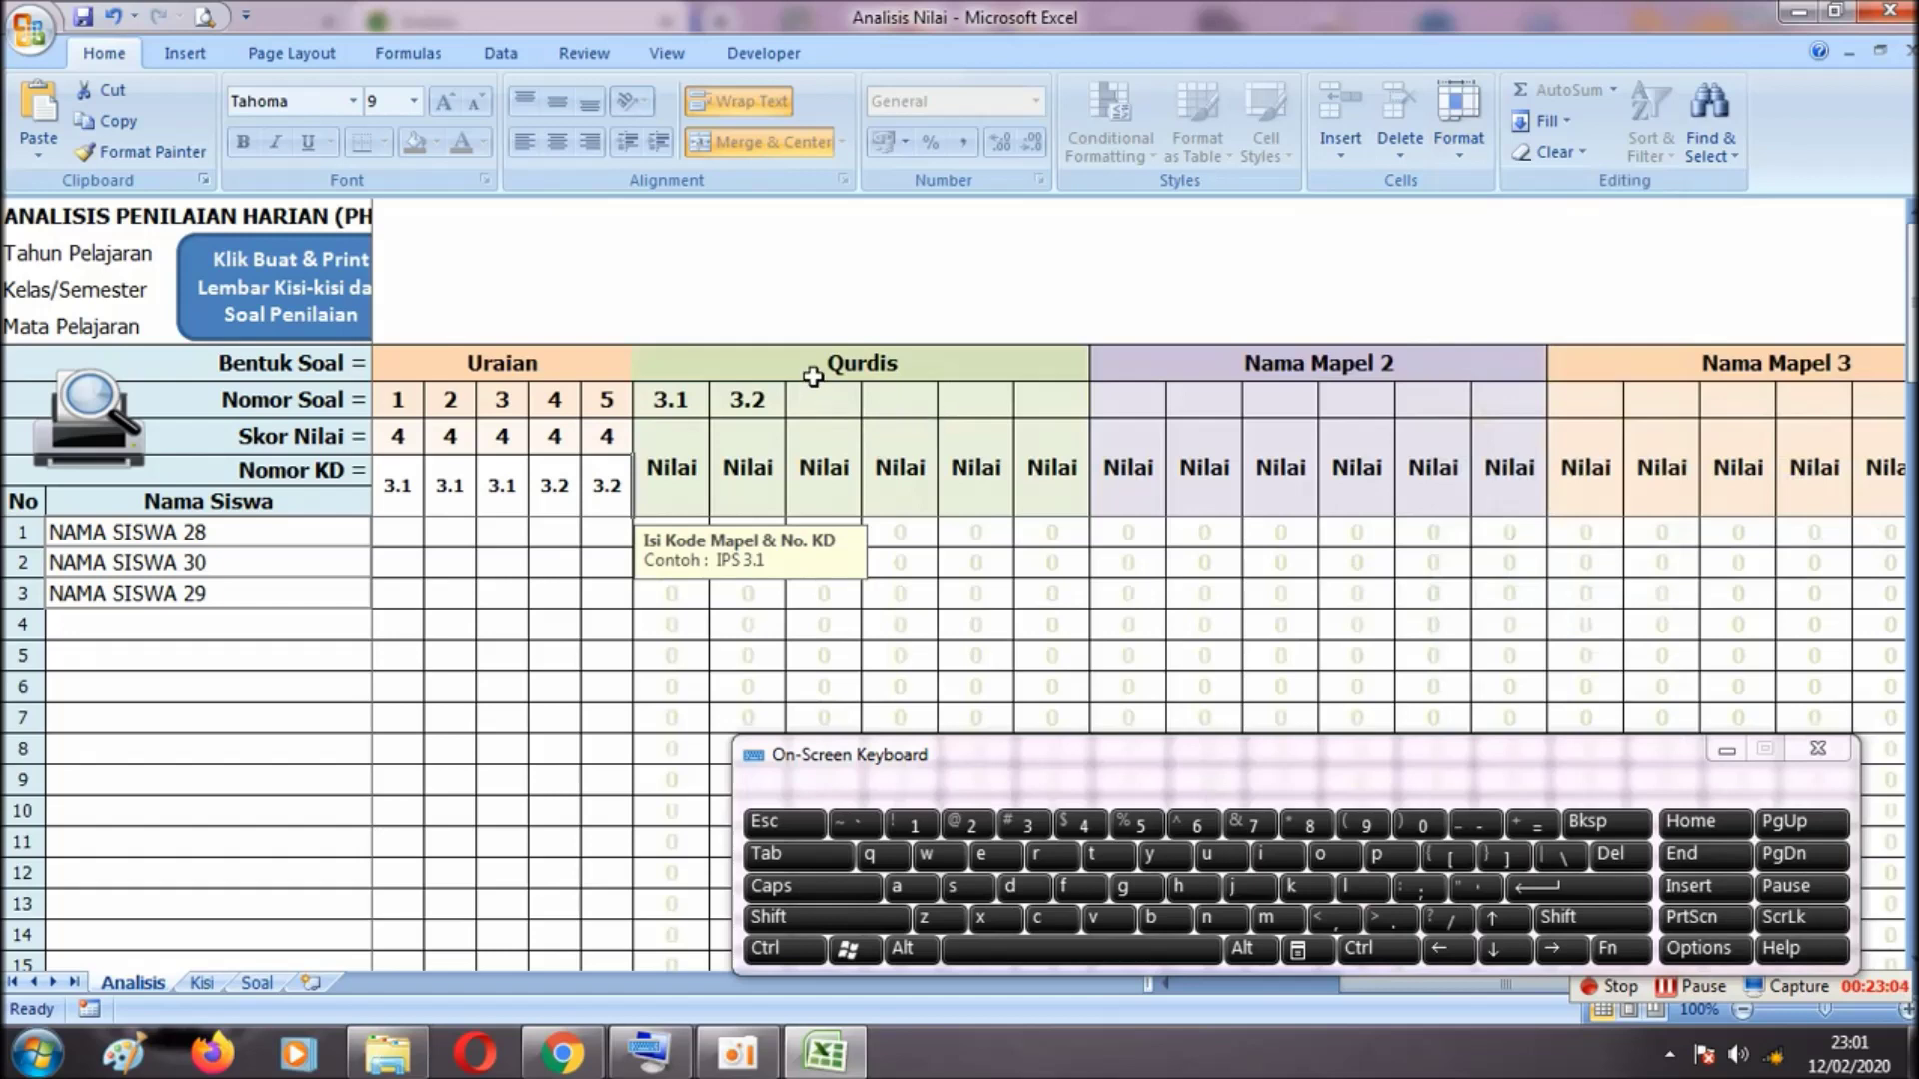
# Hide the unused score columns from the one after Qurdis 3.2 through the last column of Nama Mapel 4
pyautogui.click(1280, 400)
pyautogui.moveTo(840, 470); pyautogui.dragTo(1850, 432)
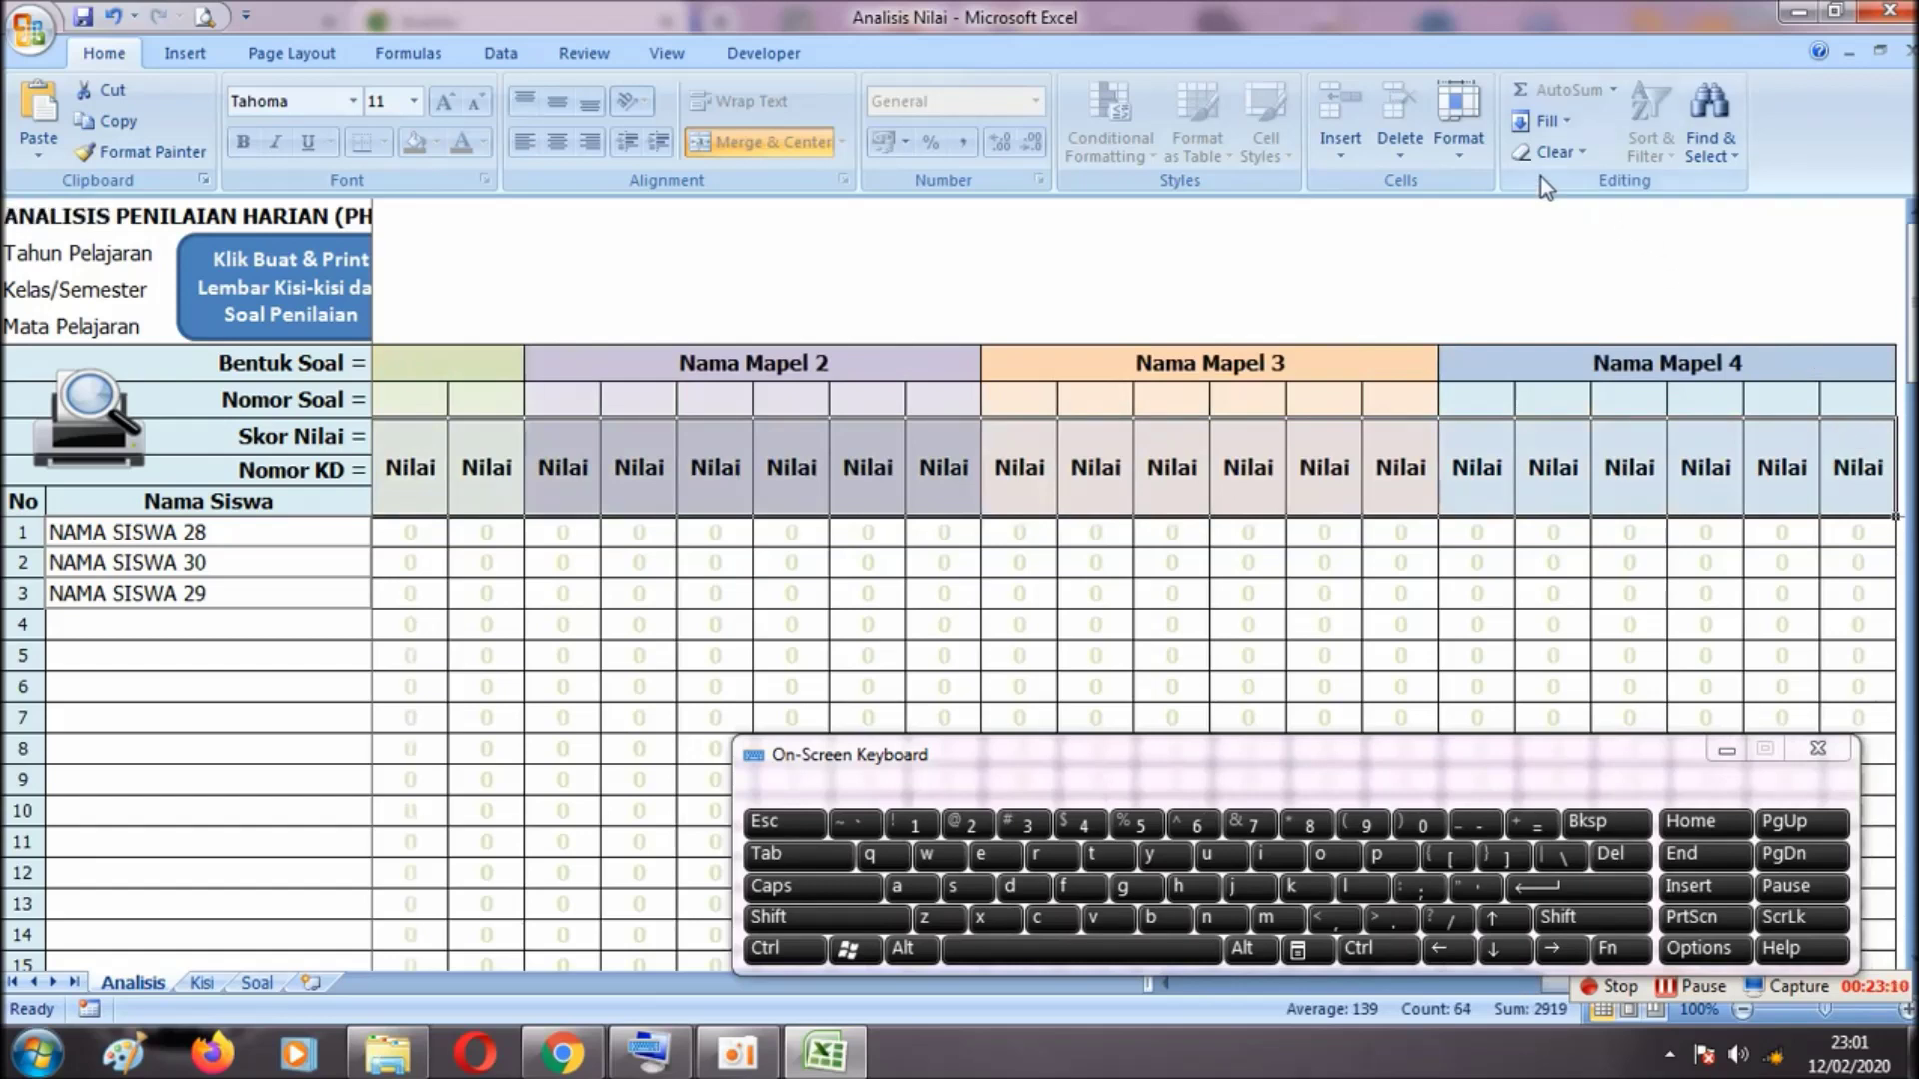
pyautogui.click(1461, 134)
pyautogui.moveTo(1574, 412)
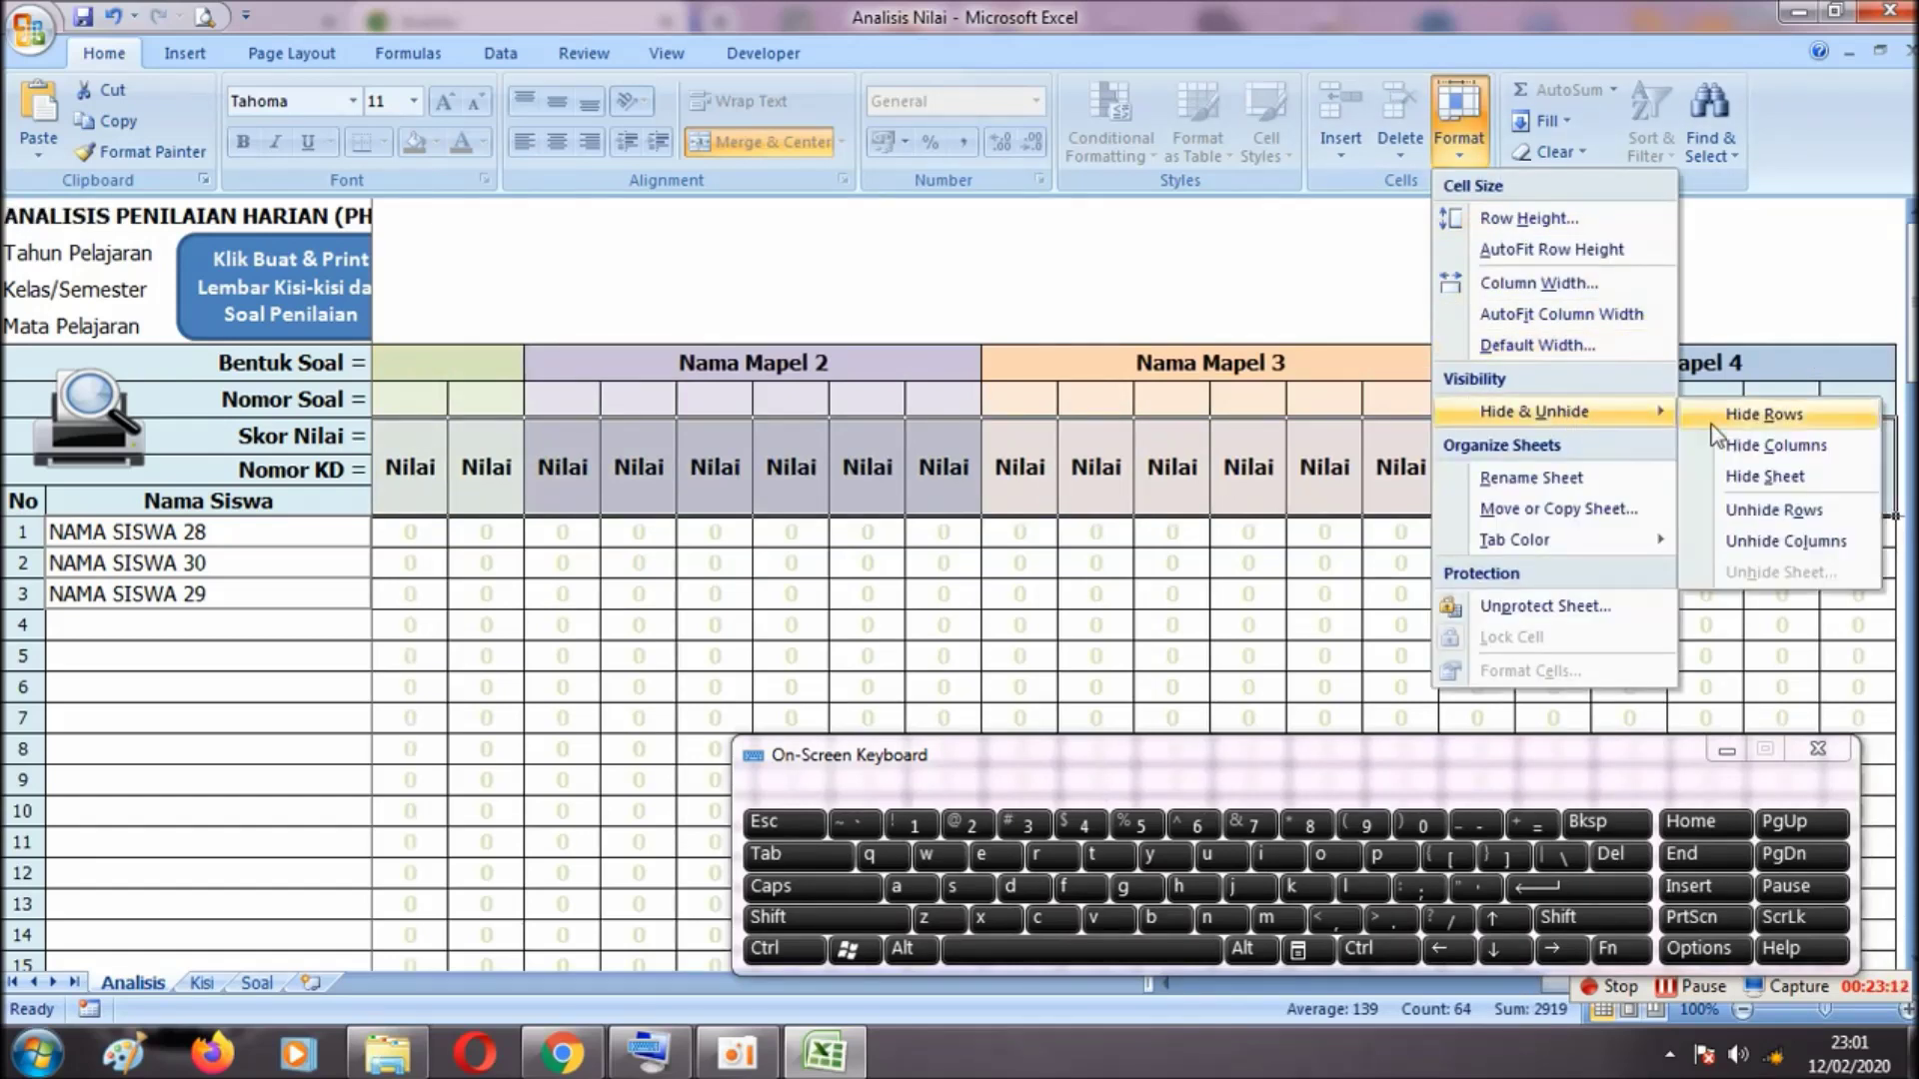
pyautogui.click(1754, 445)
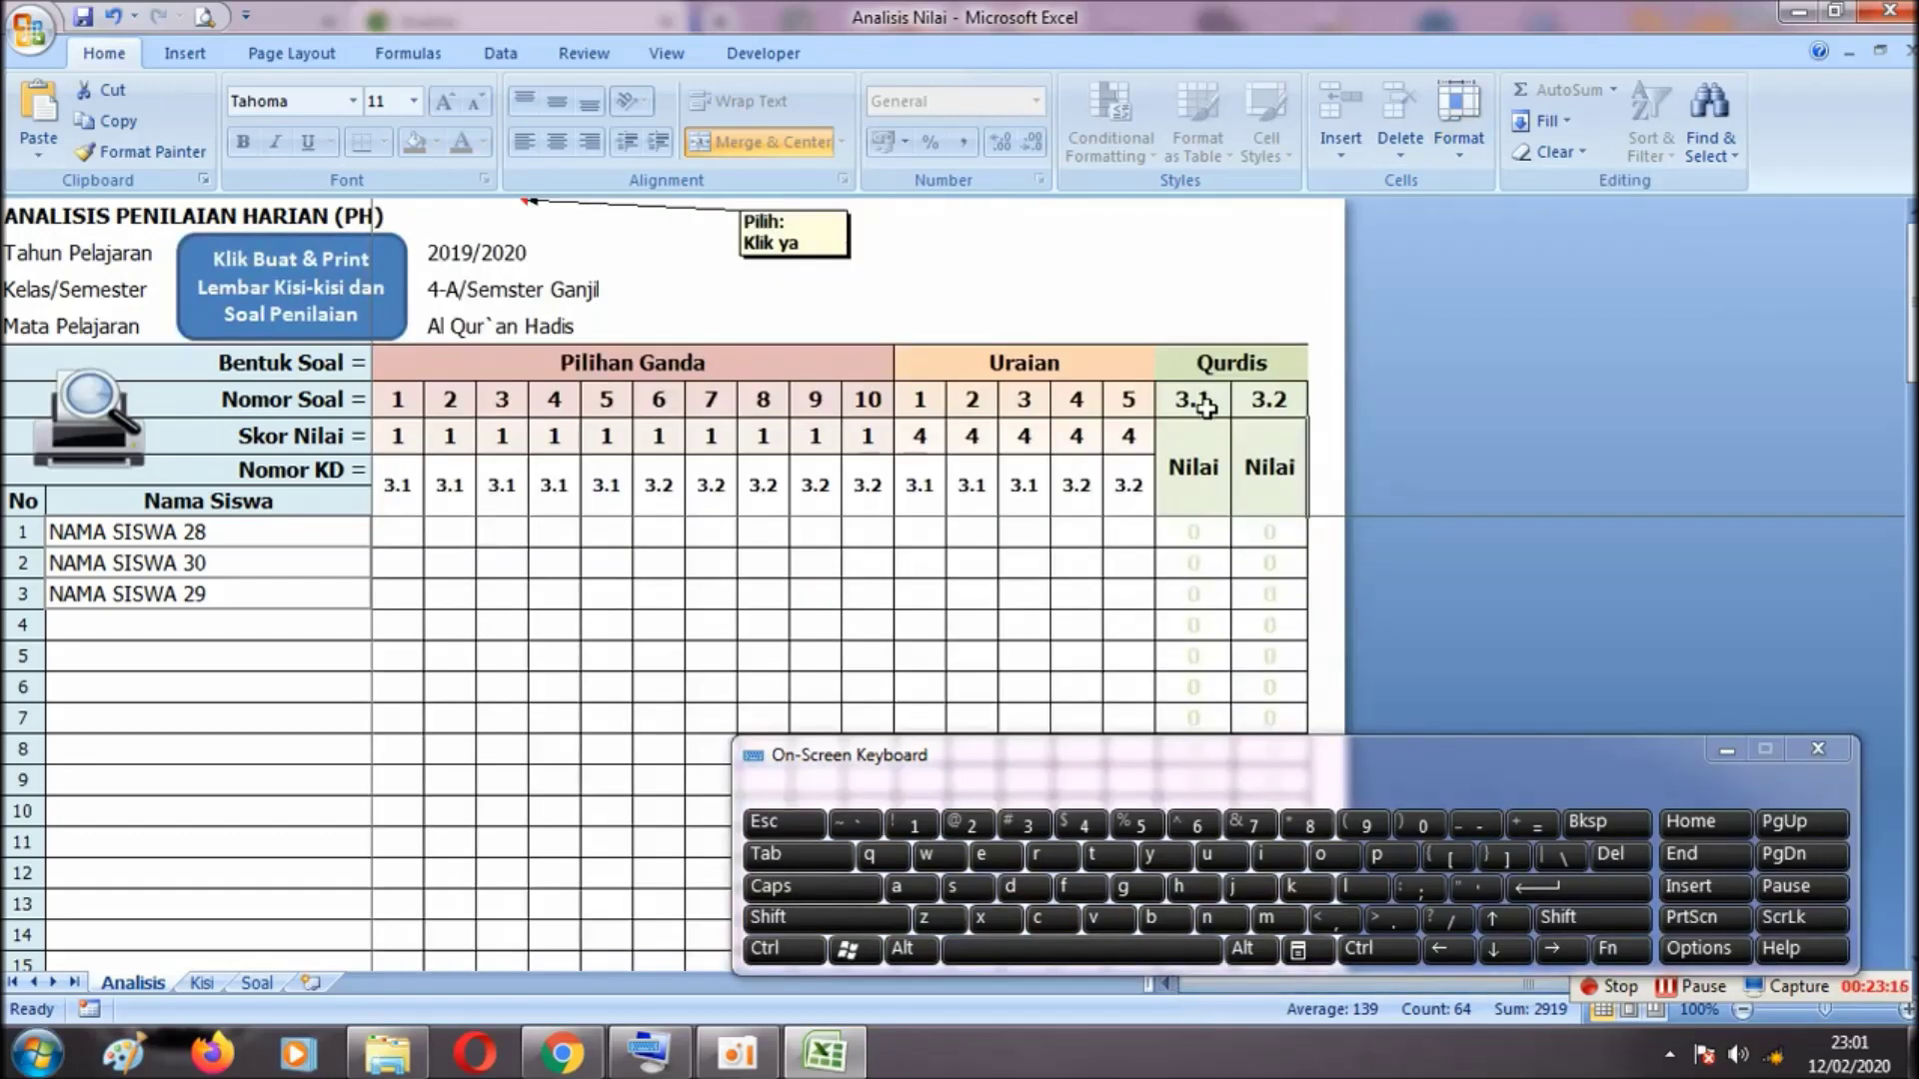
# Review the Qurdis KD score headings and the Nomor KD values across all Uraian and Pilihan Ganda questions
pyautogui.click(1267, 400)
pyautogui.click(1275, 439)
pyautogui.click(1127, 489)
pyautogui.press('Left')
pyautogui.press('Left')
pyautogui.press('Left')
pyautogui.press('Left')
pyautogui.press('Left')
pyautogui.press('Left')
pyautogui.press('Left')
pyautogui.press('Left')
pyautogui.press('Left')
pyautogui.press('Left')
pyautogui.press('Left')
pyautogui.press('Left')
pyautogui.press('Left')
pyautogui.press('Left')
pyautogui.press('Left')
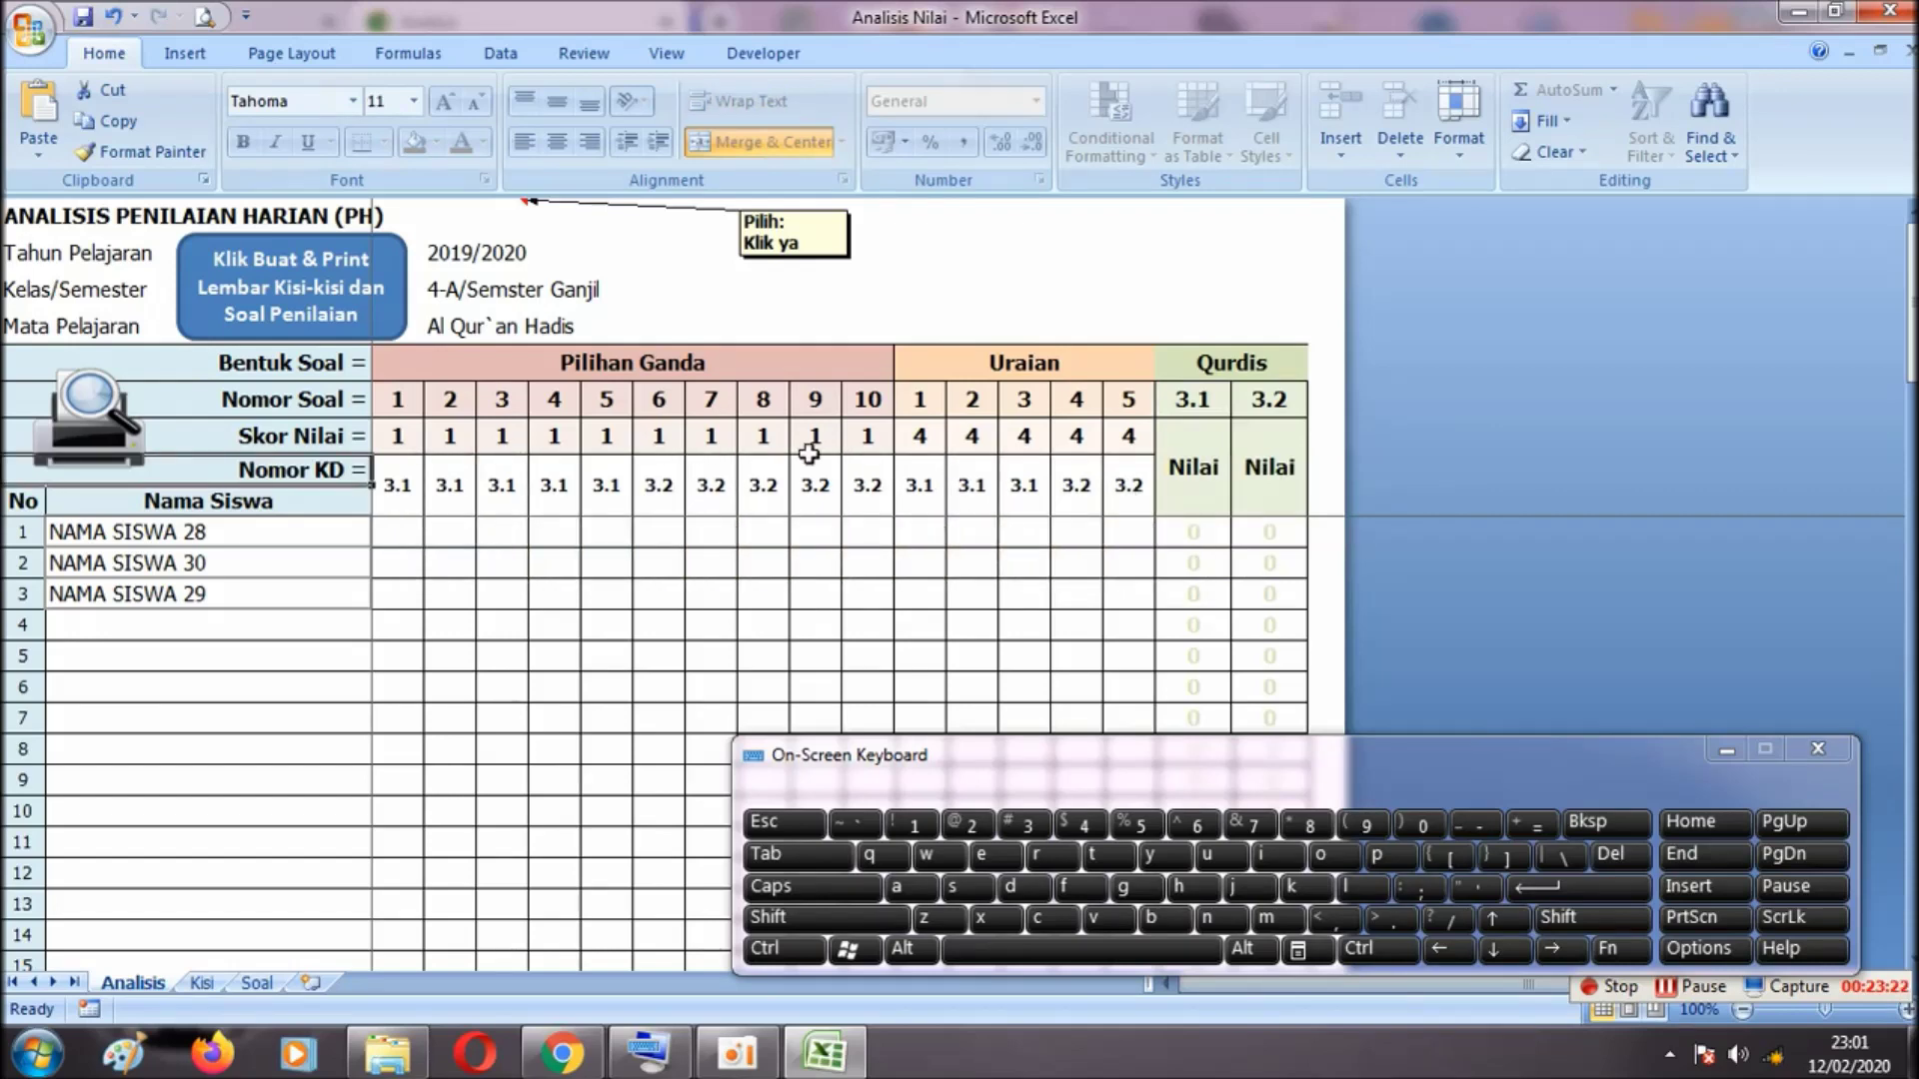
# Check the class and subject entries, the first Pilihan Ganda Nomor KD cells, and the Pilihan Ganda and Uraian headings
pyautogui.click(499, 332)
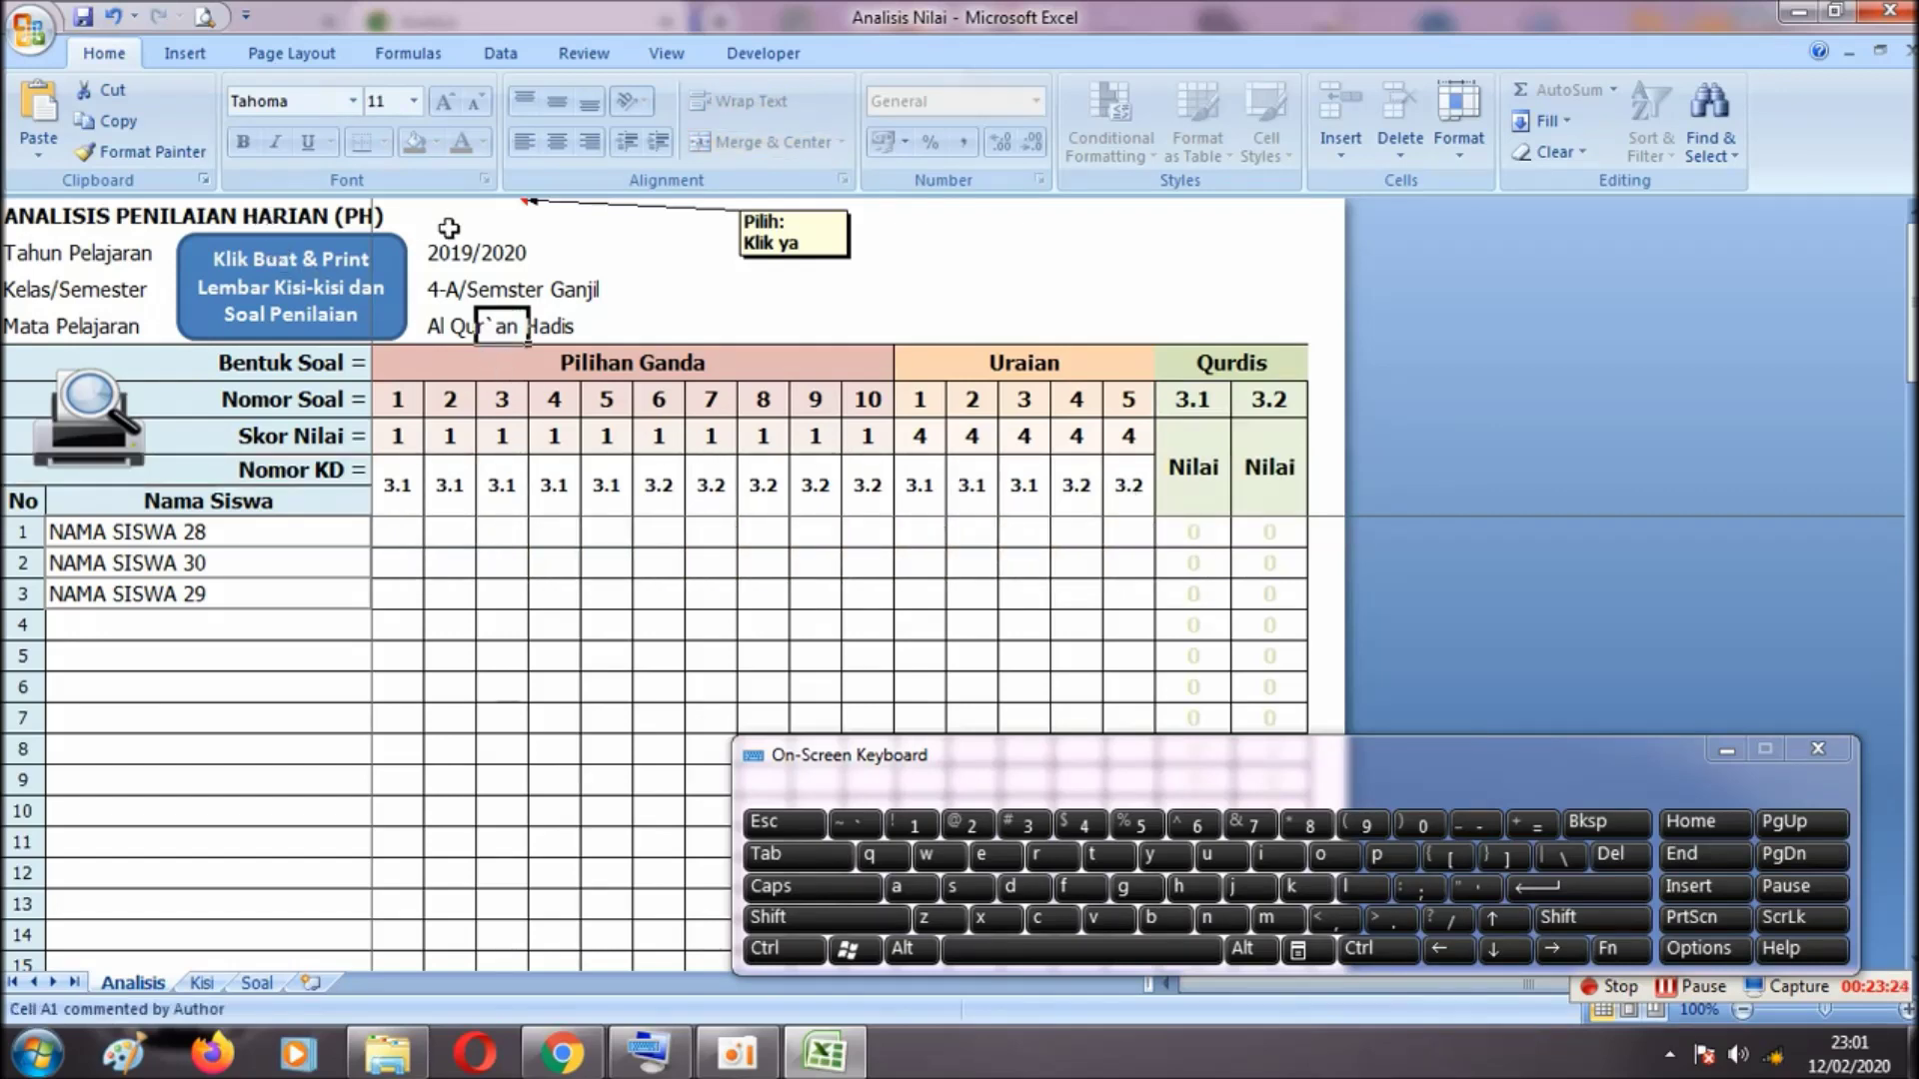
pyautogui.click(499, 290)
pyautogui.click(470, 328)
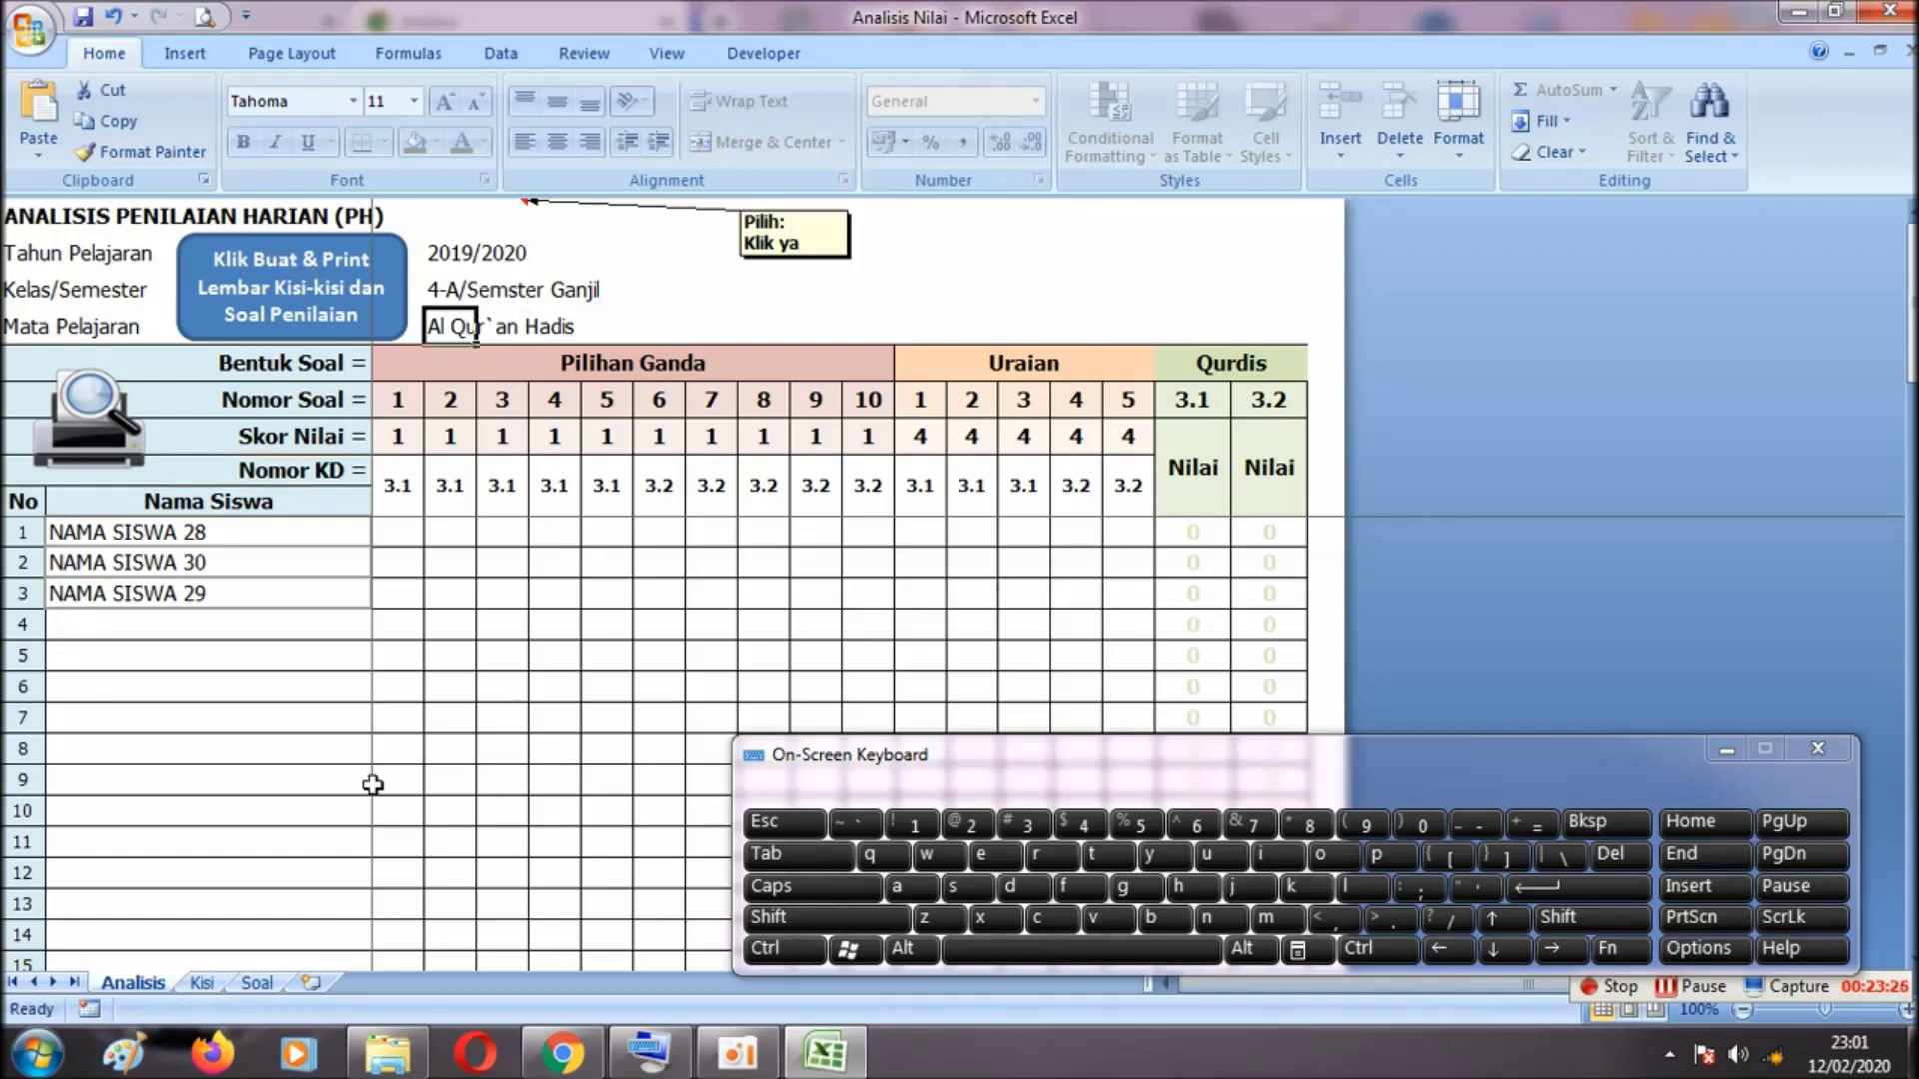
pyautogui.click(402, 463)
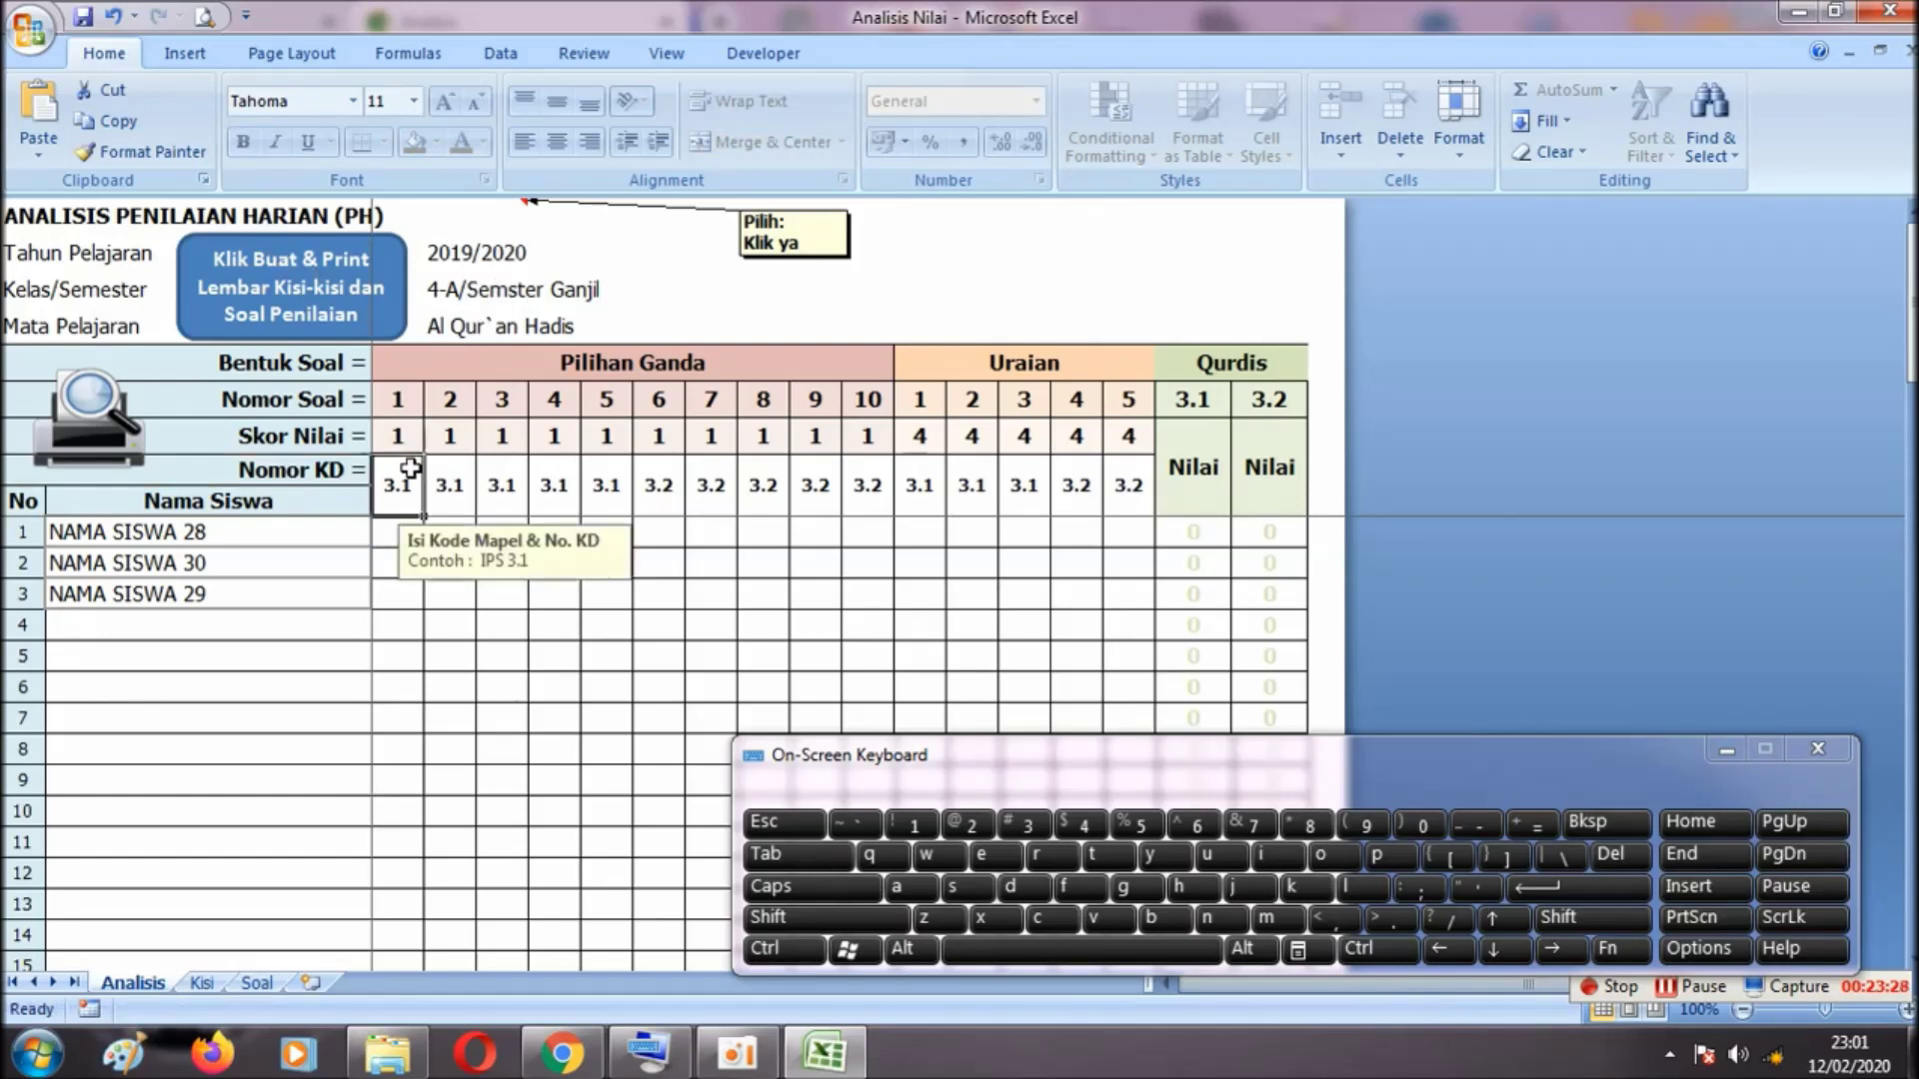
pyautogui.click(454, 481)
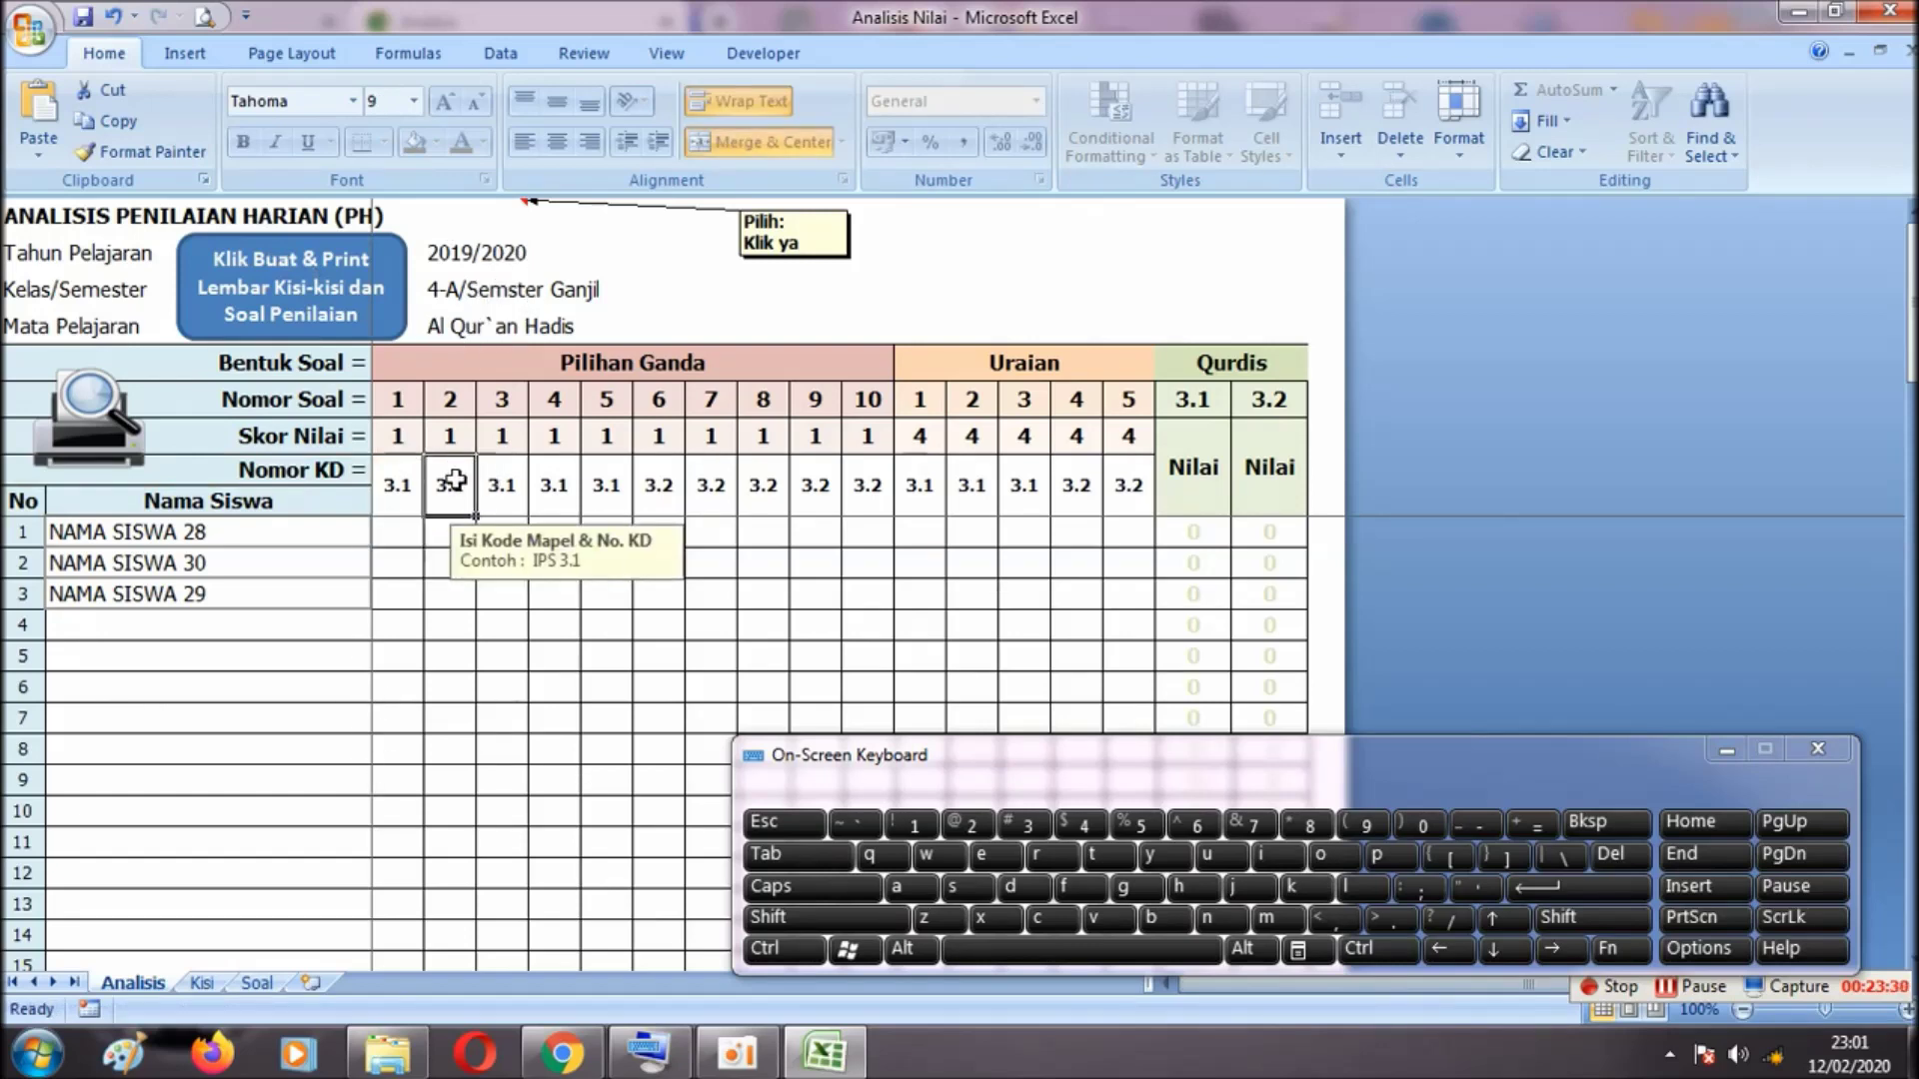
pyautogui.click(555, 478)
pyautogui.click(509, 480)
pyautogui.click(678, 360)
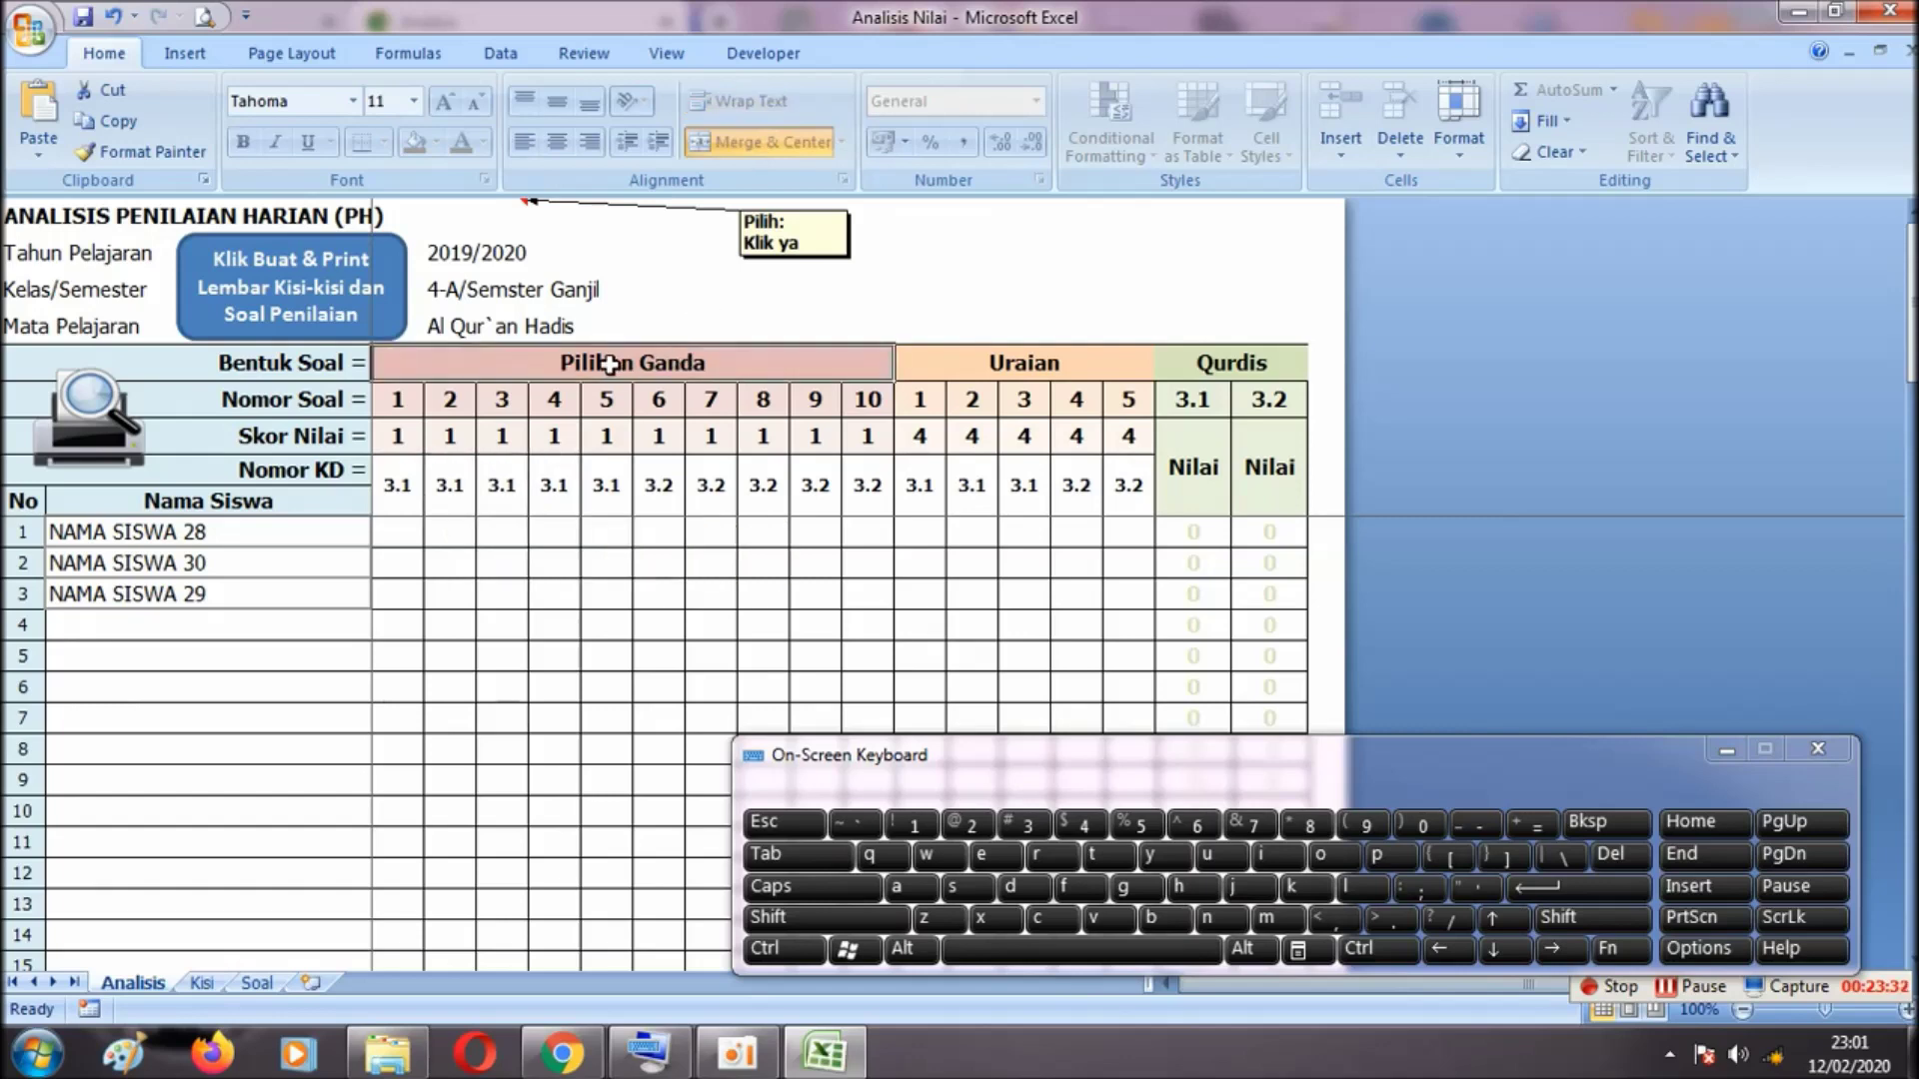
pyautogui.click(987, 366)
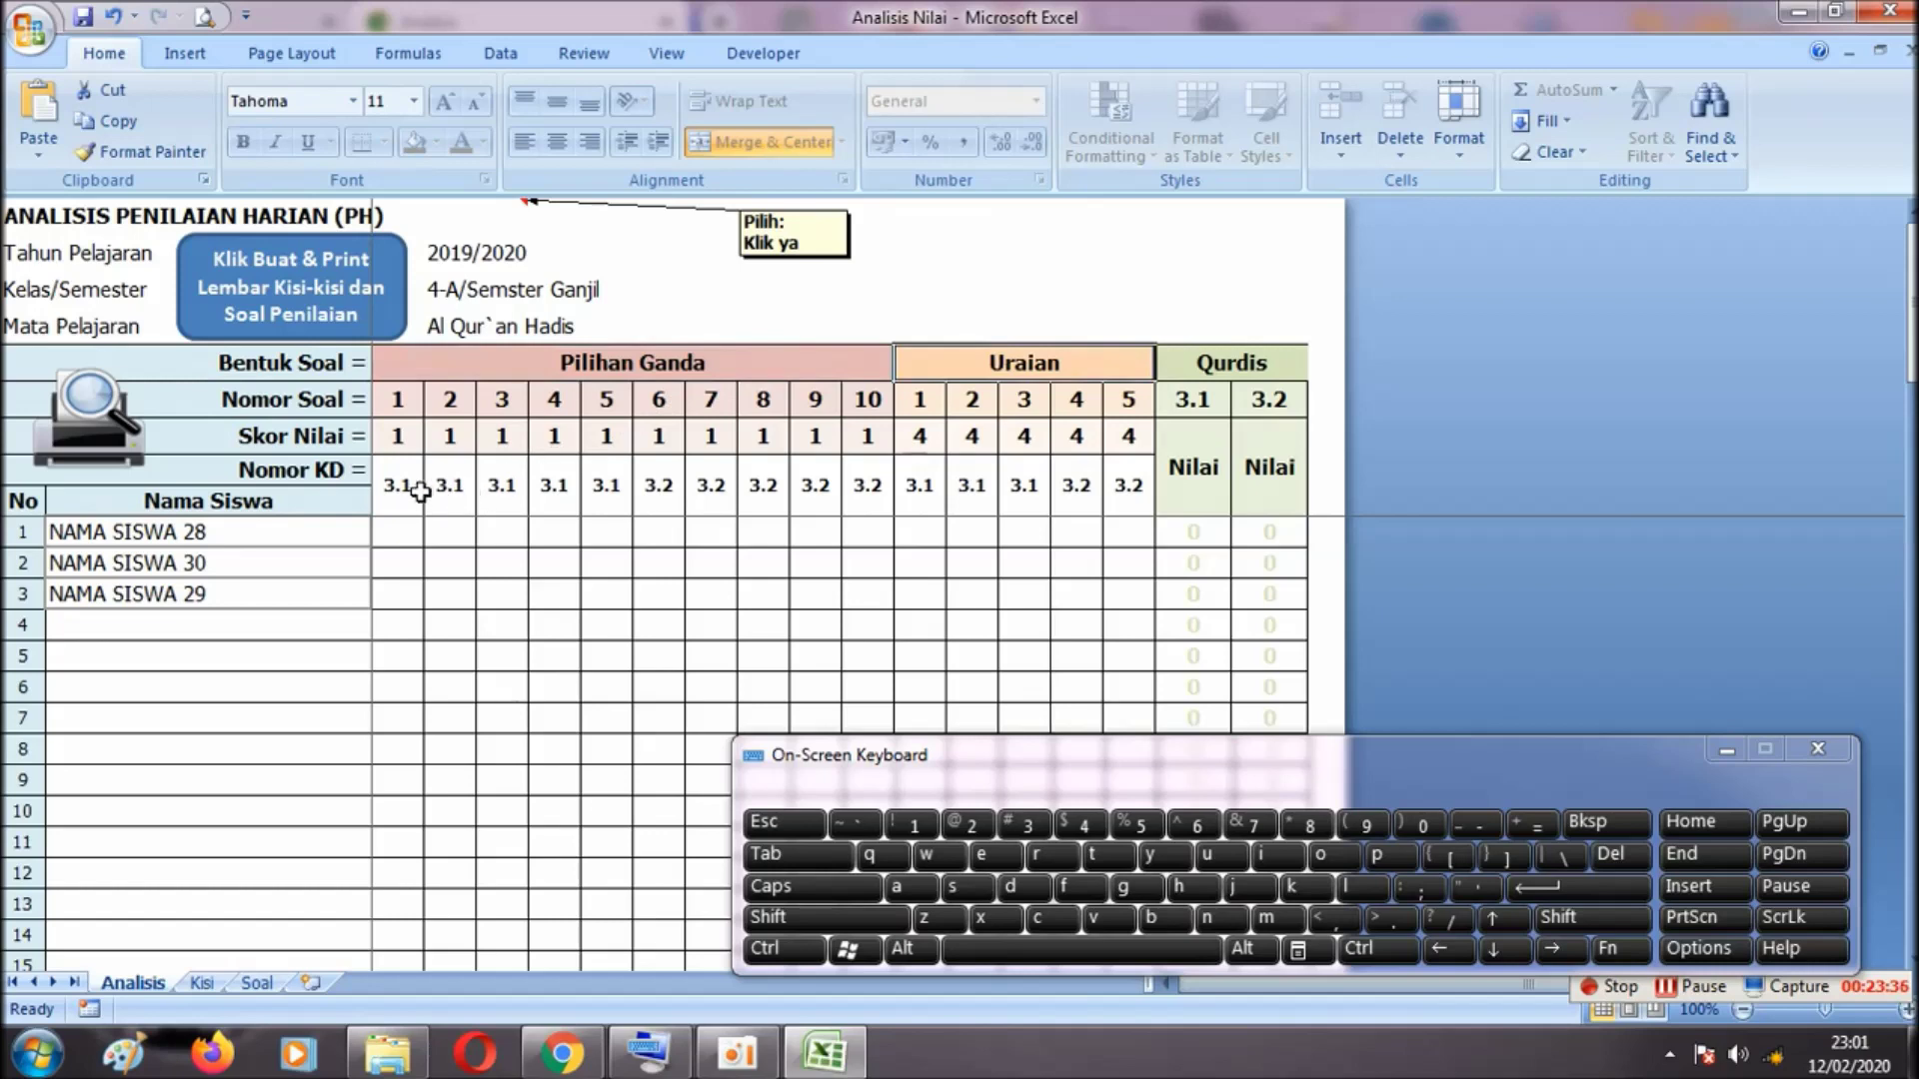
# Compare the Nomor Soal row with the Nomor KD row across the Pilihan Ganda and Uraian questions
pyautogui.click(409, 490)
pyautogui.click(467, 489)
pyautogui.click(556, 489)
pyautogui.click(405, 400)
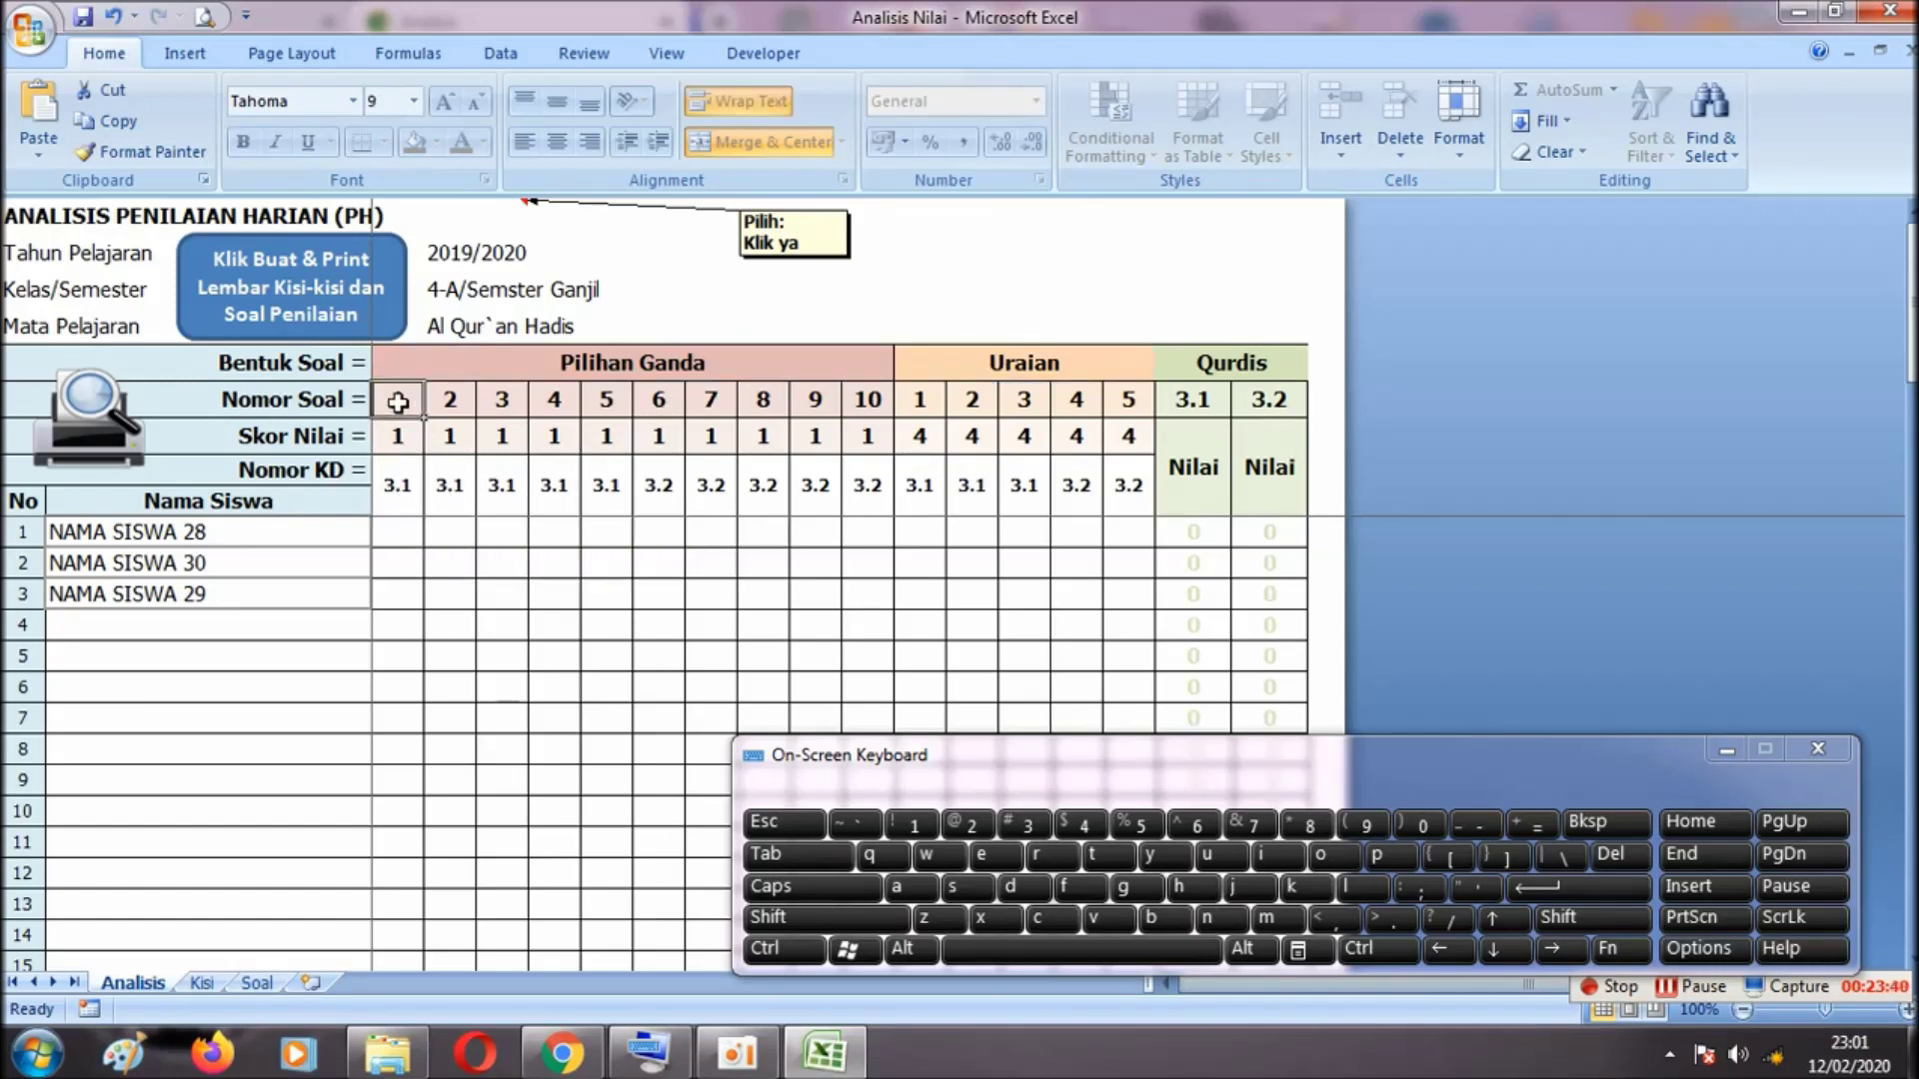
pyautogui.click(399, 484)
pyautogui.click(463, 400)
pyautogui.click(461, 500)
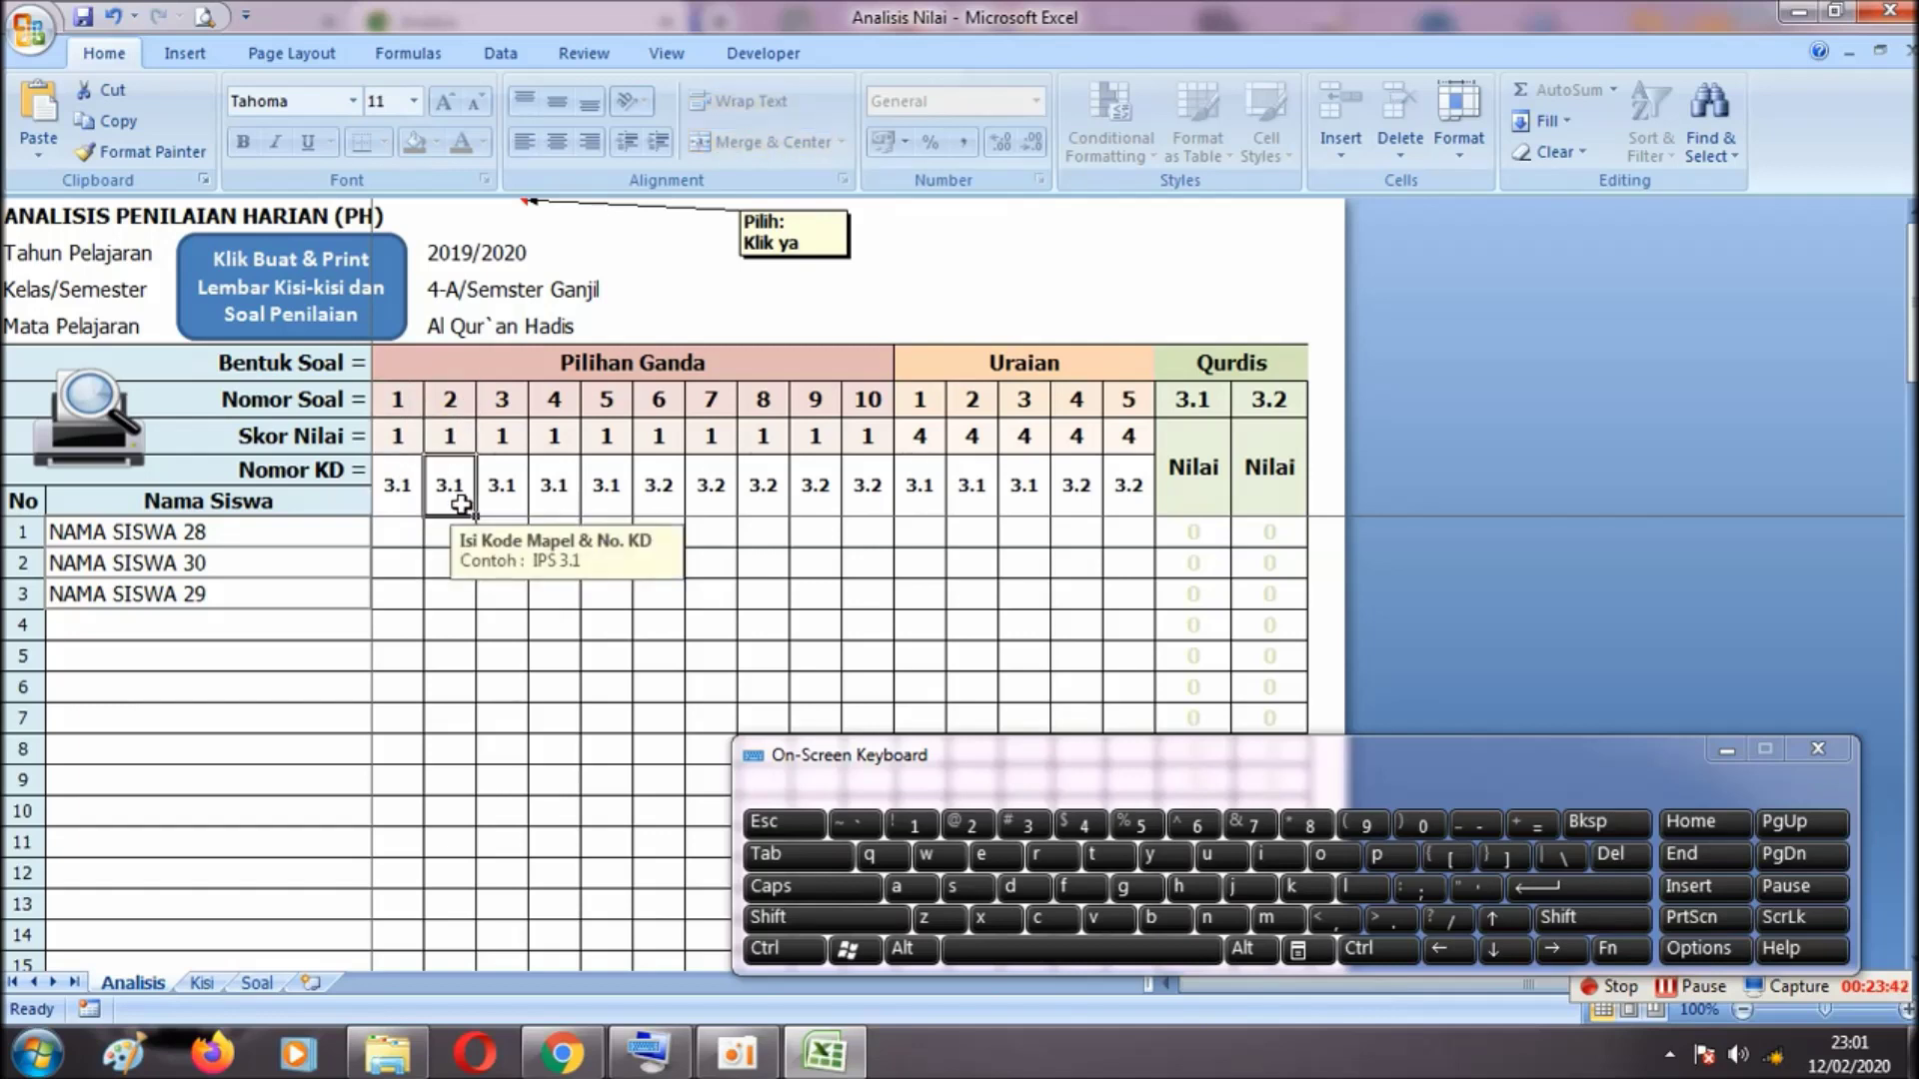
pyautogui.click(550, 410)
pyautogui.click(949, 490)
pyautogui.click(1114, 490)
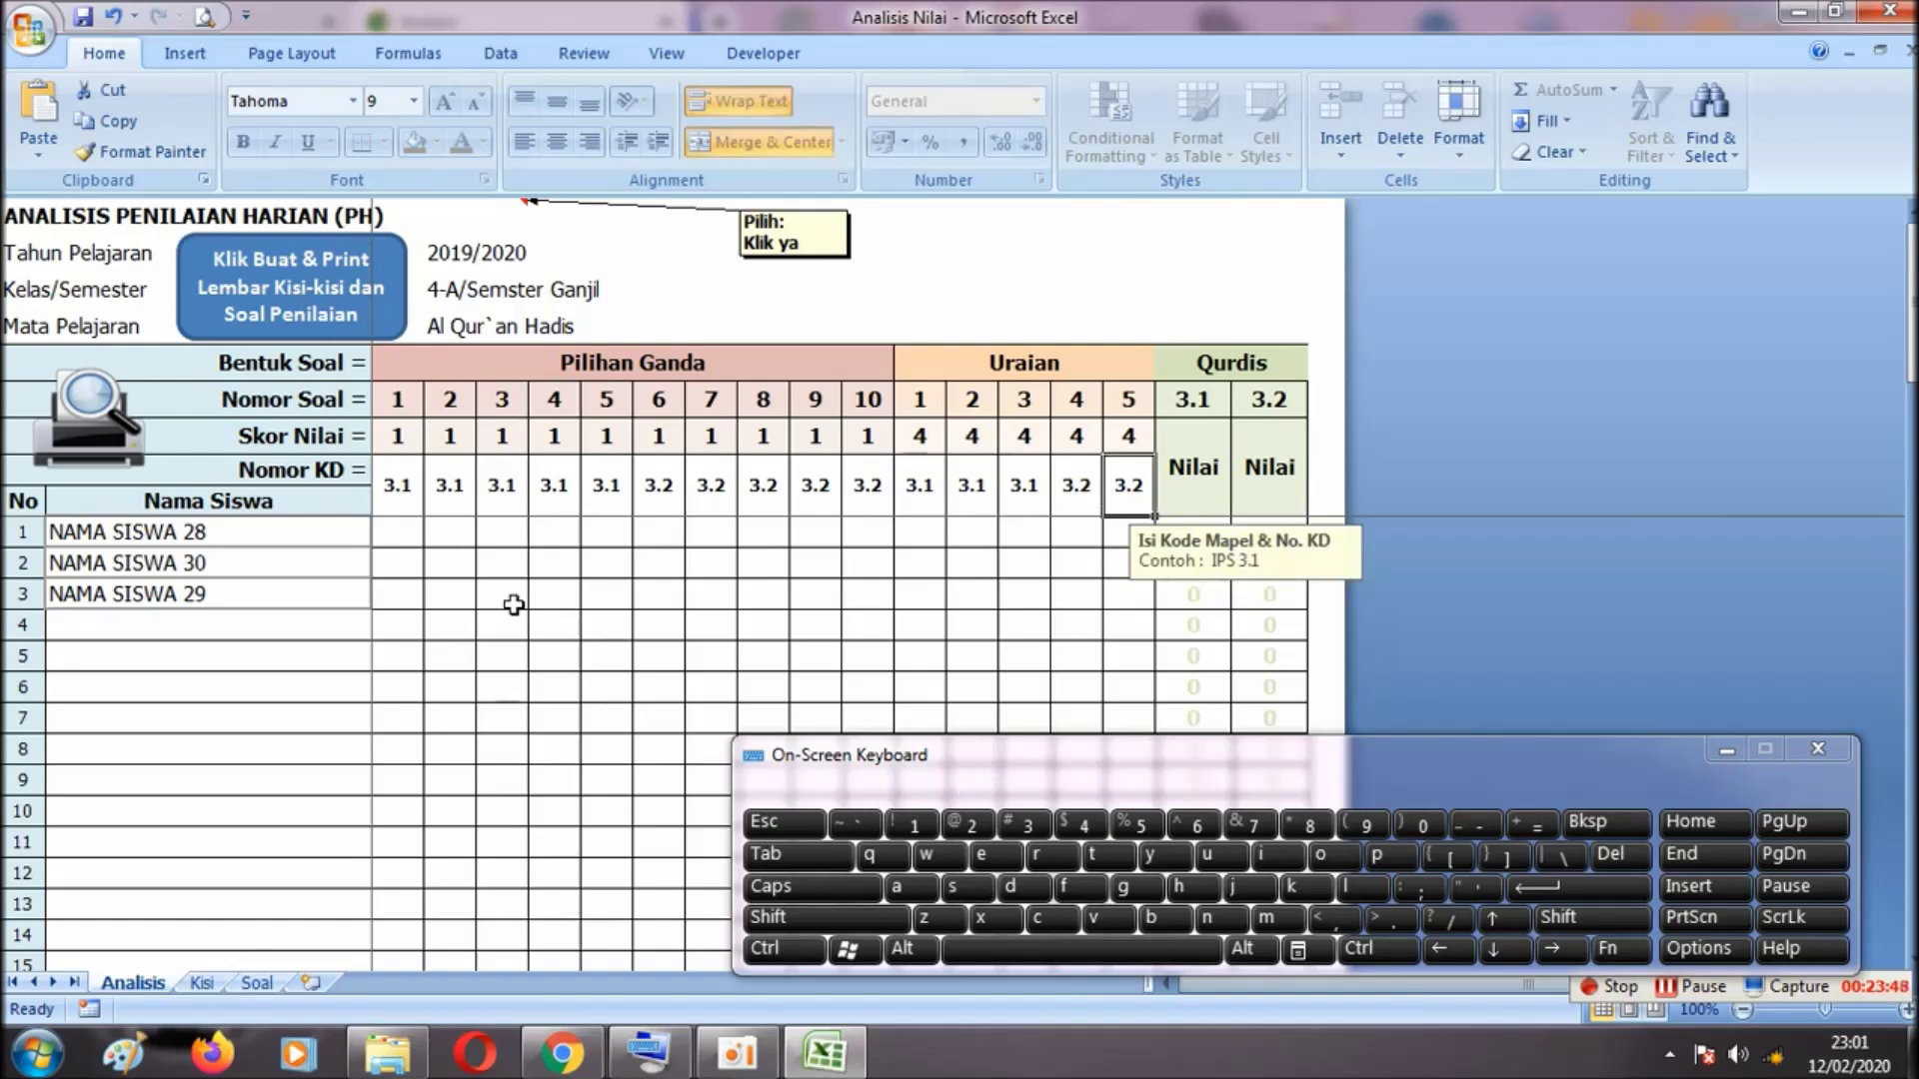
# Open the Kisi-kisi sheet from the analysis sheet and bring questions 1 to 10 into view, keeping the on-screen keyboard displayed
pyautogui.click(285, 317)
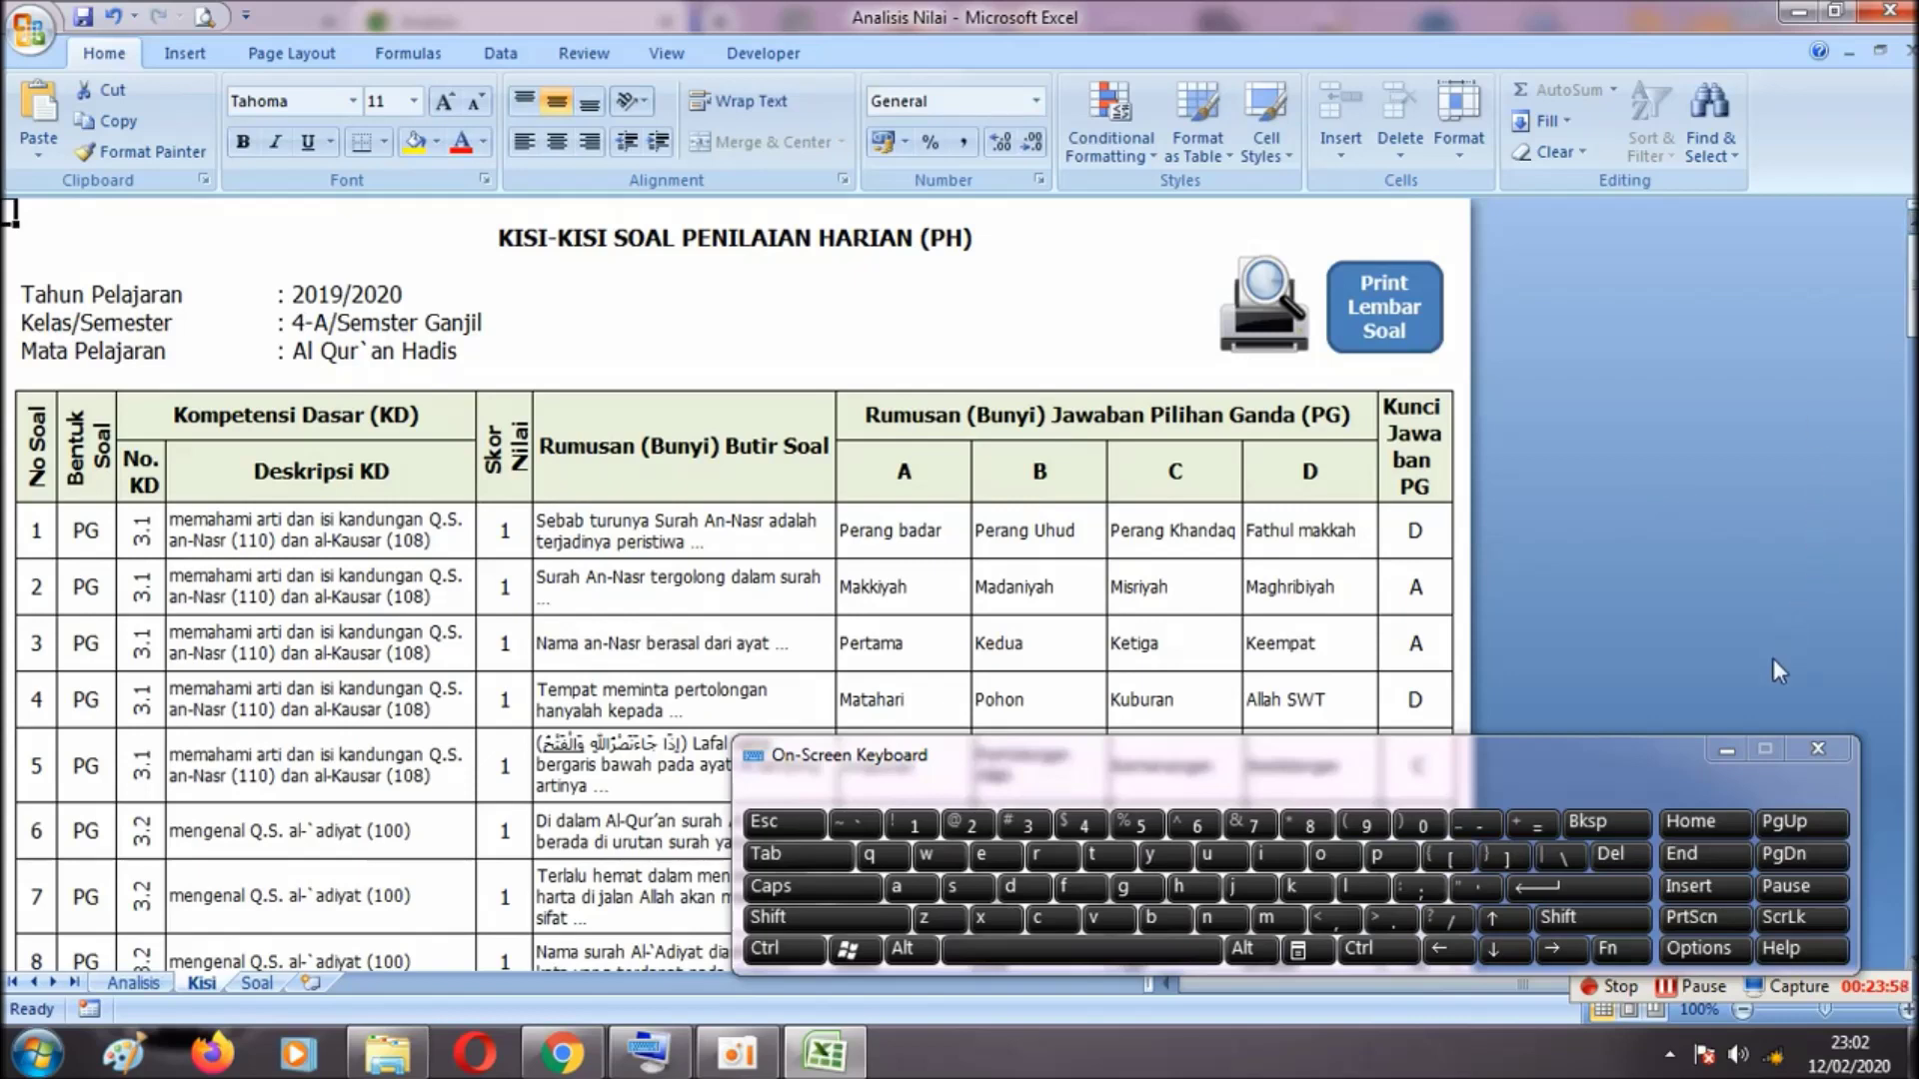
pyautogui.click(1727, 750)
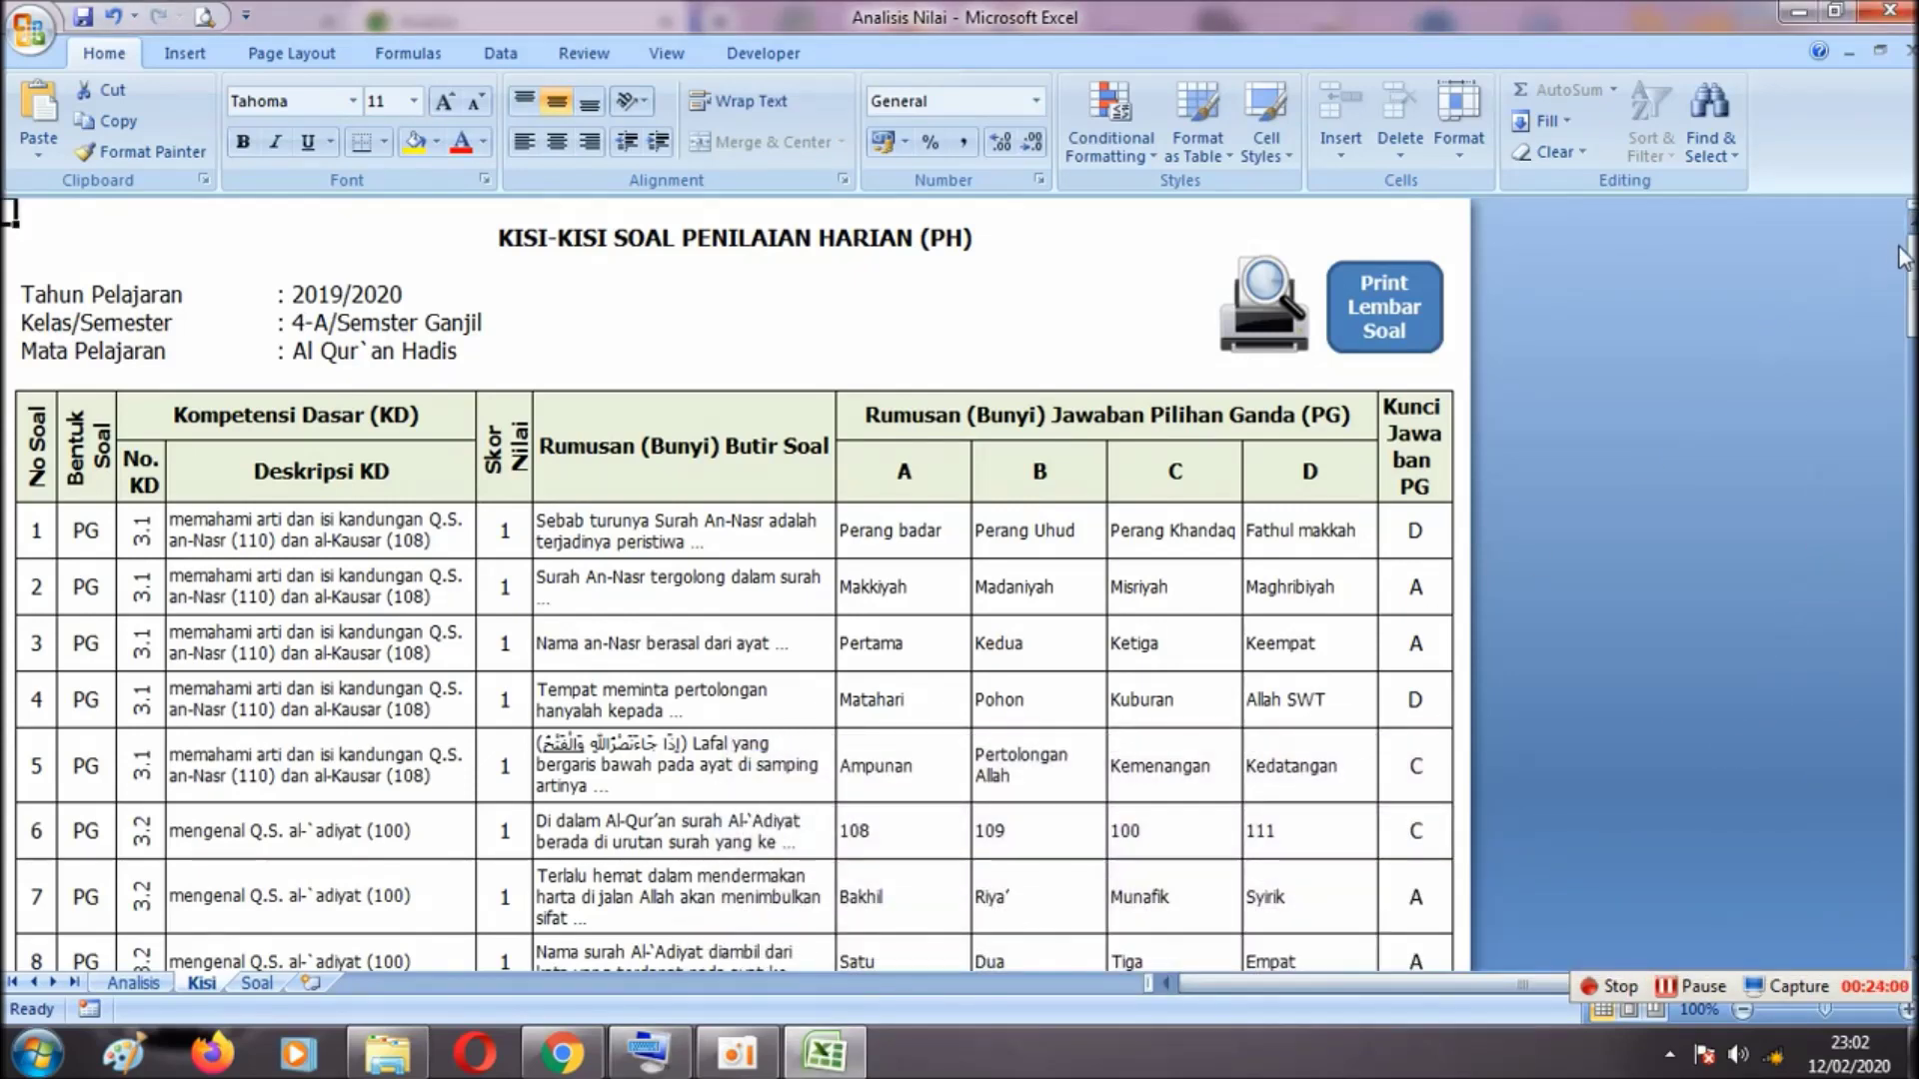
pyautogui.moveTo(1902, 258); pyautogui.dragTo(1909, 285)
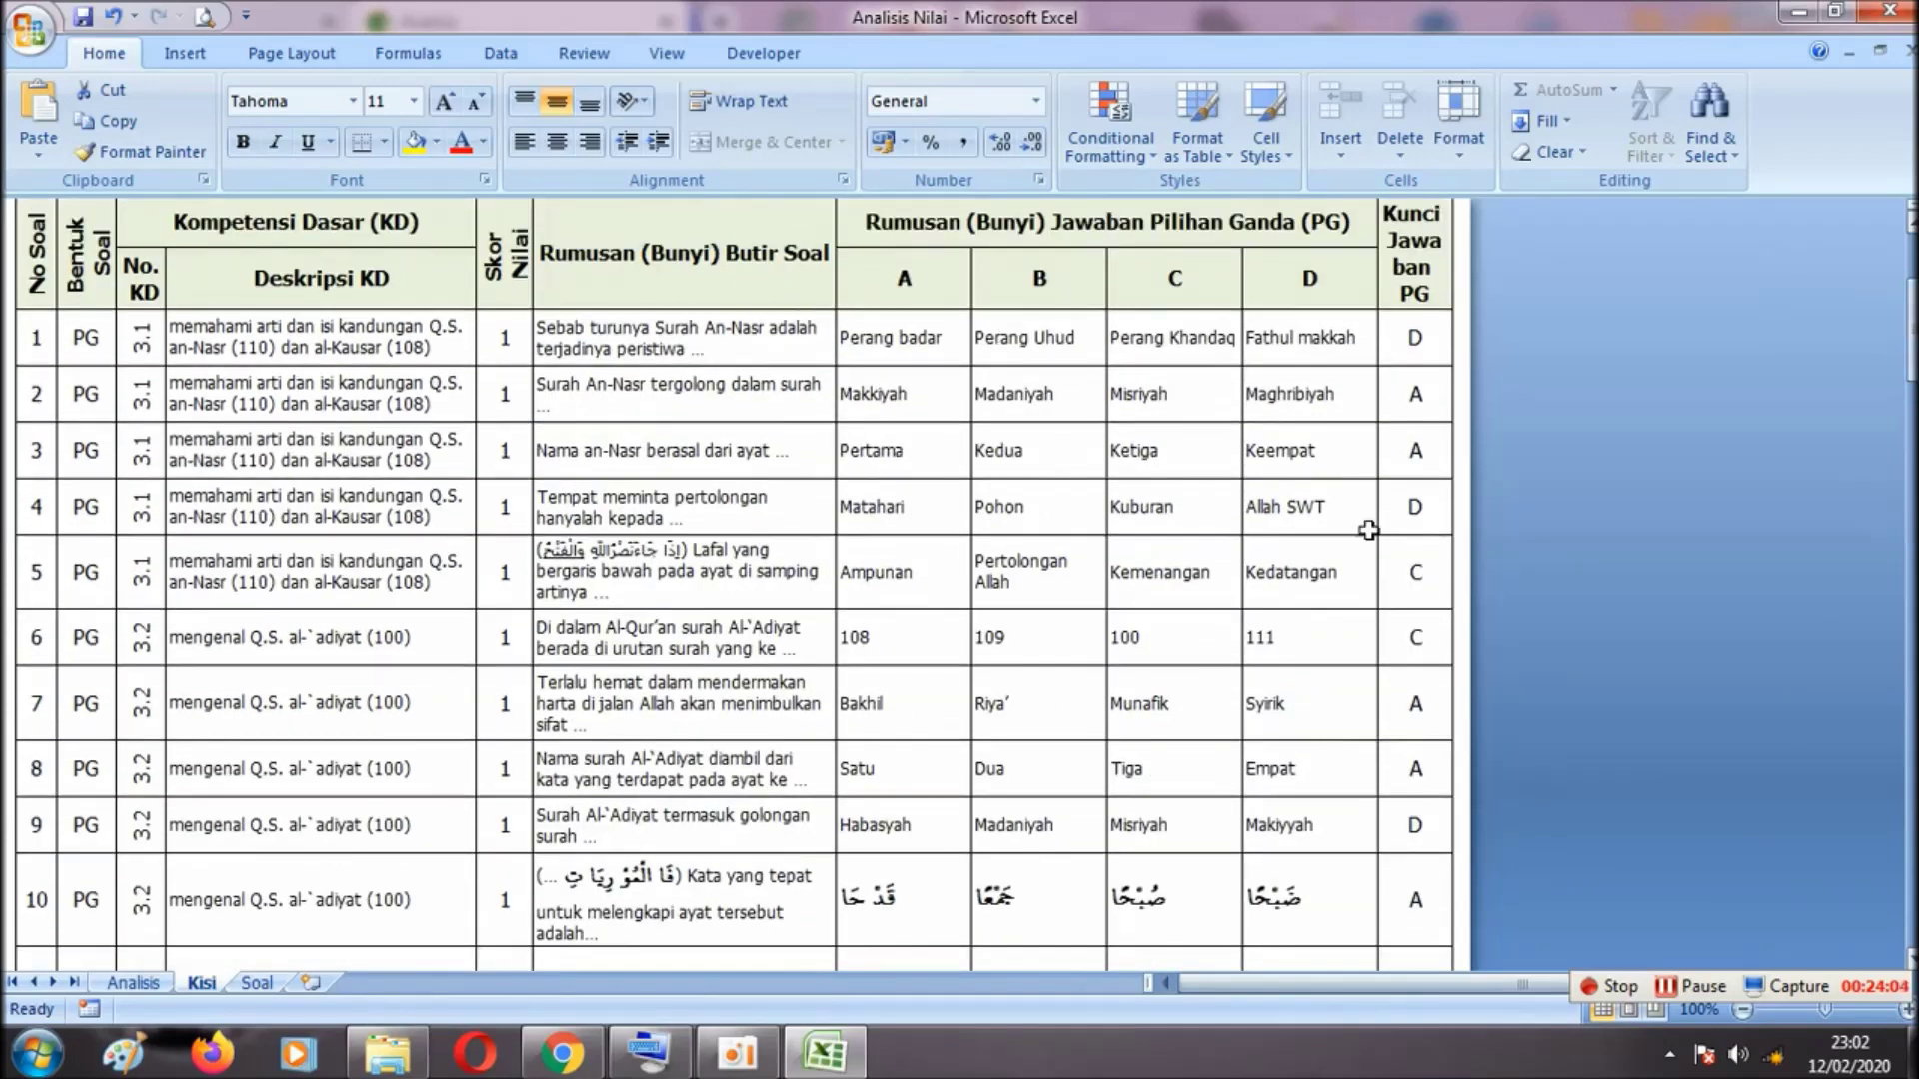
pyautogui.click(648, 1052)
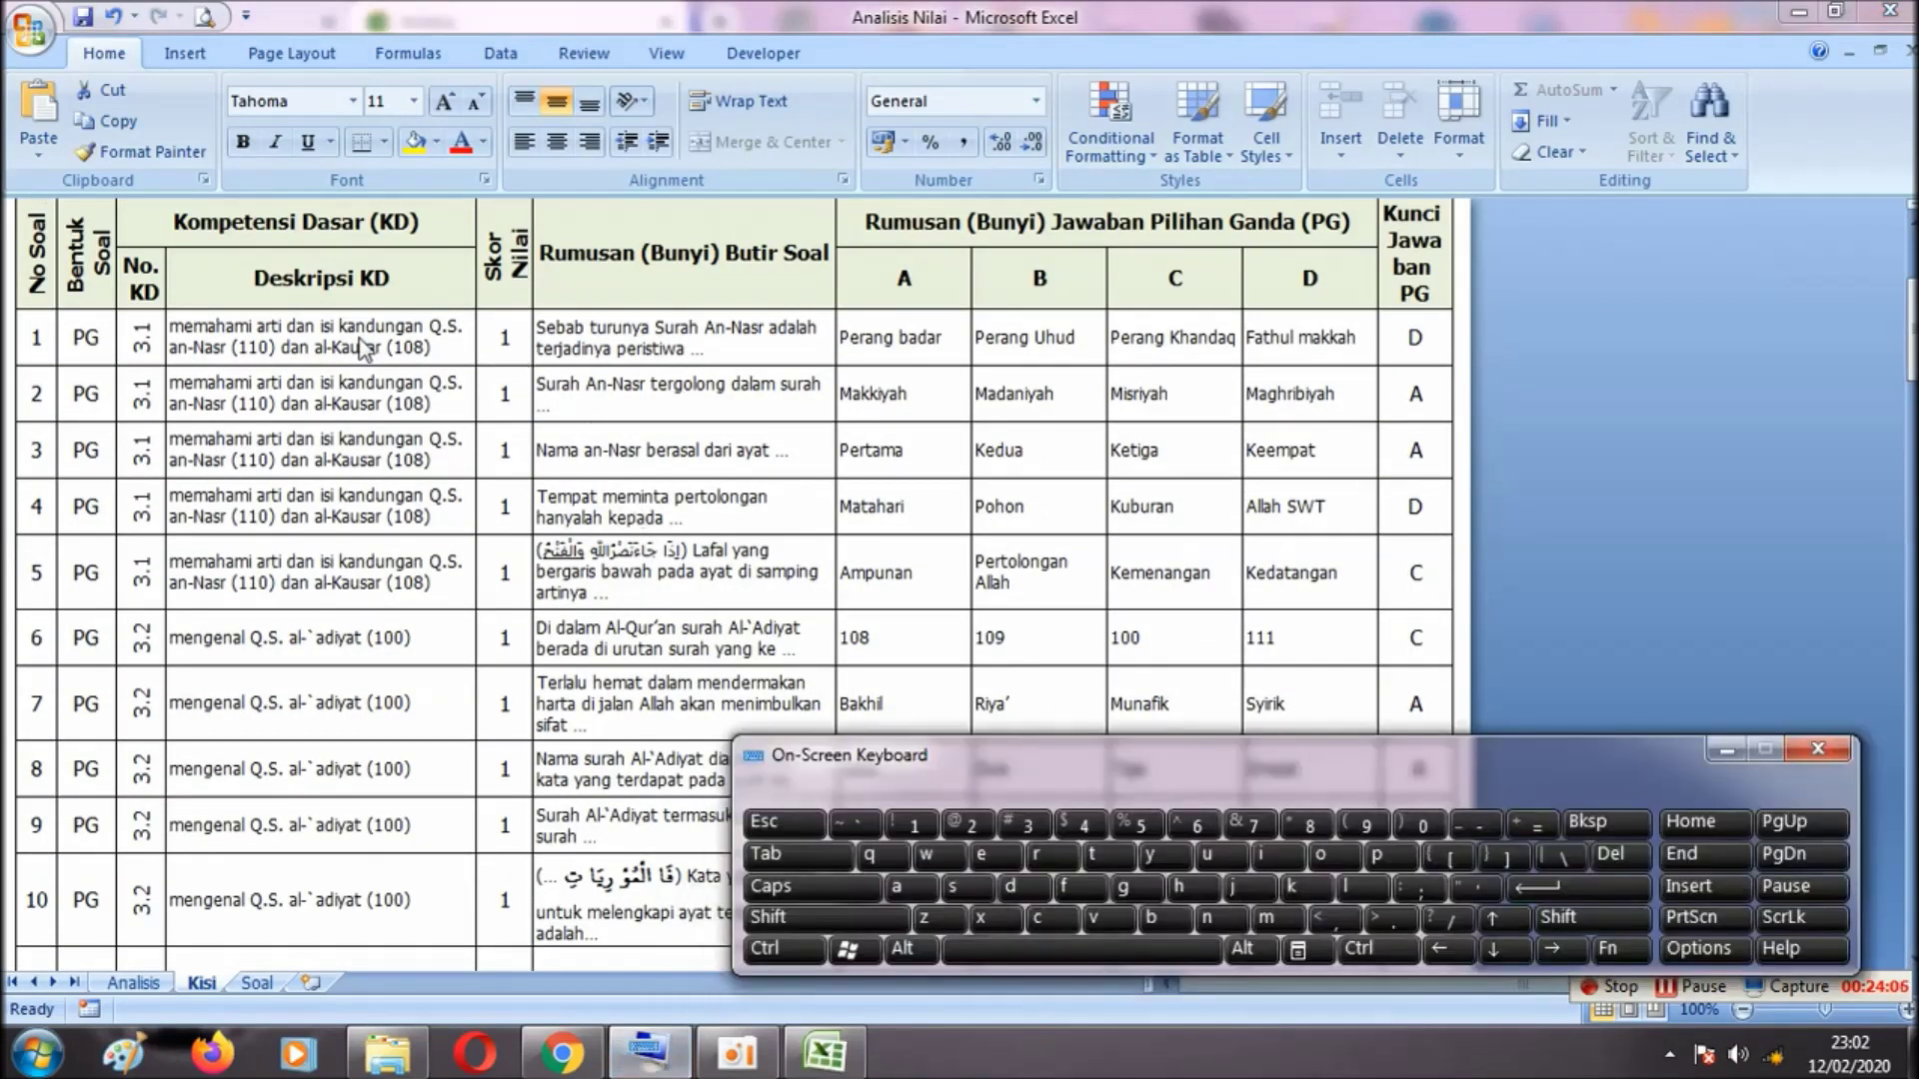
# Copy and clear the Deskripsi KD text of question 1, and paste the same text back into its cell
pyautogui.click(225, 355)
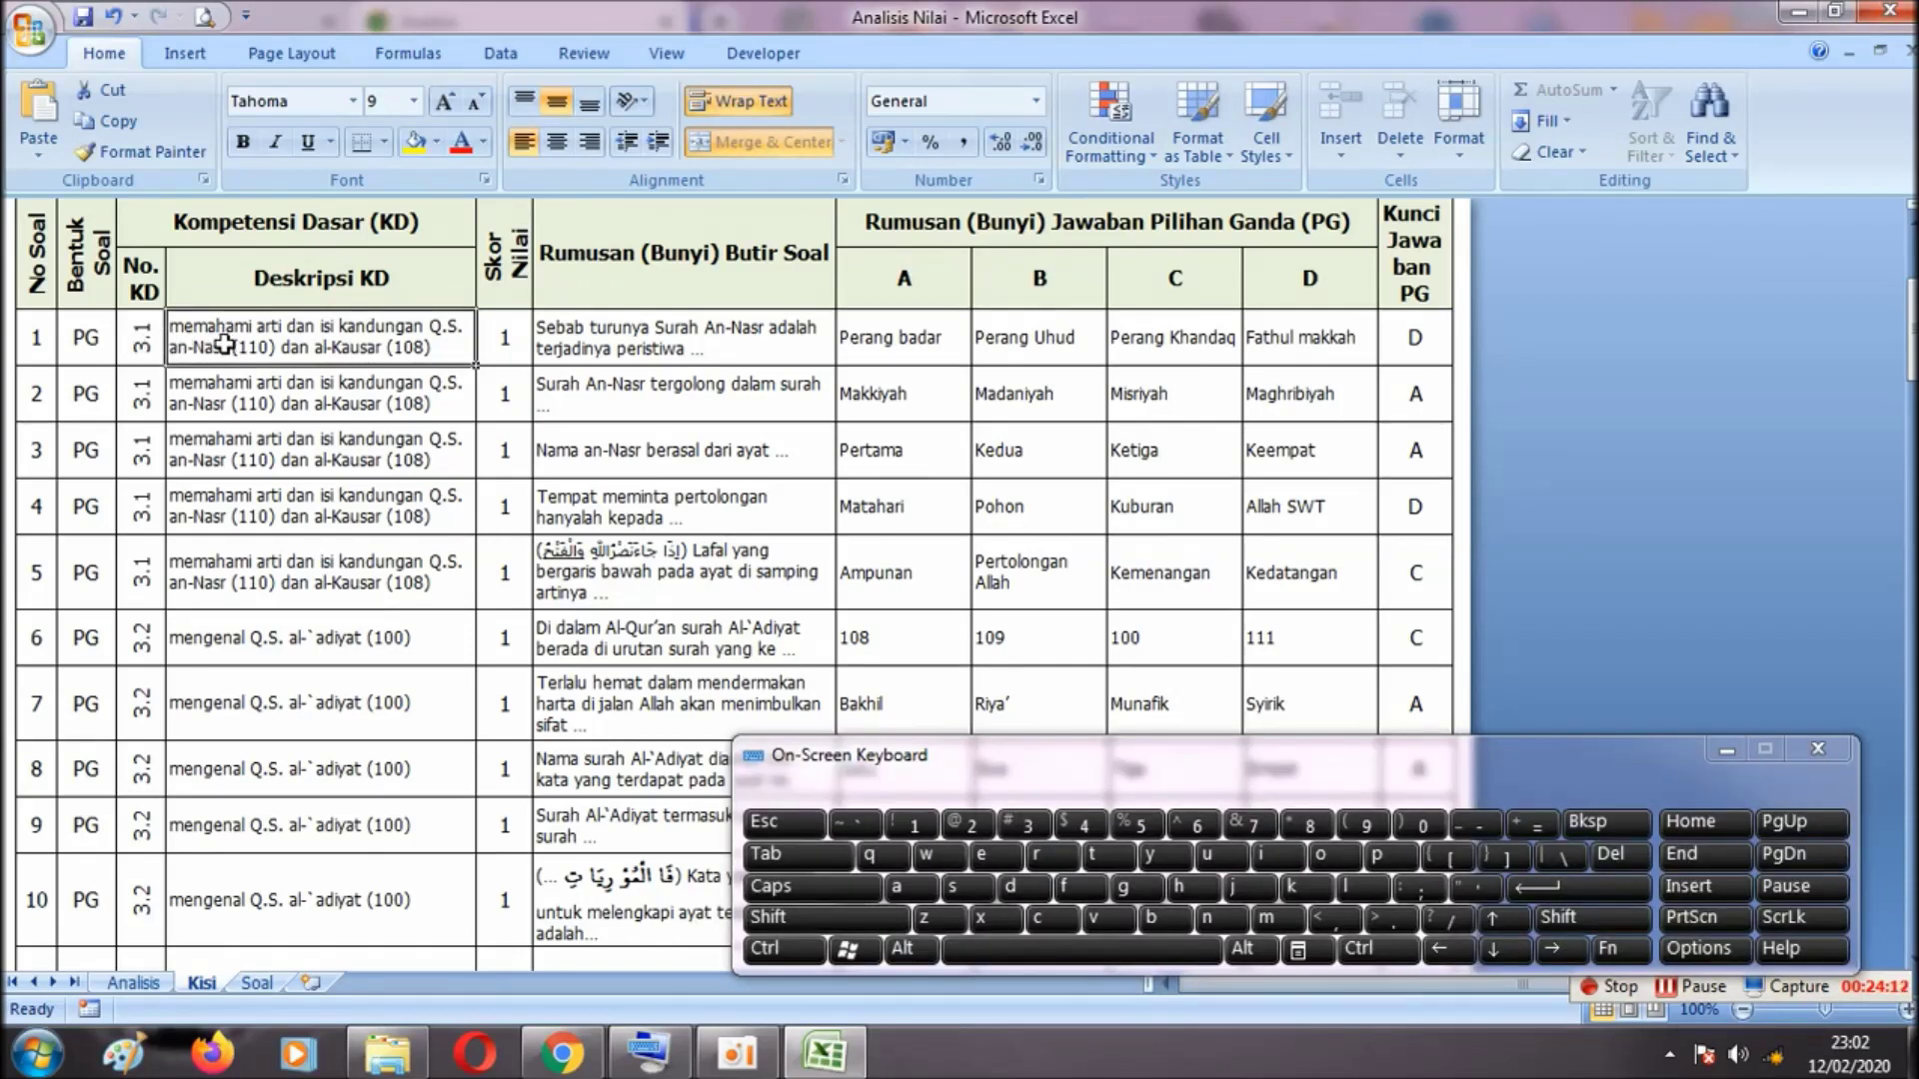
pyautogui.doubleClick(206, 346)
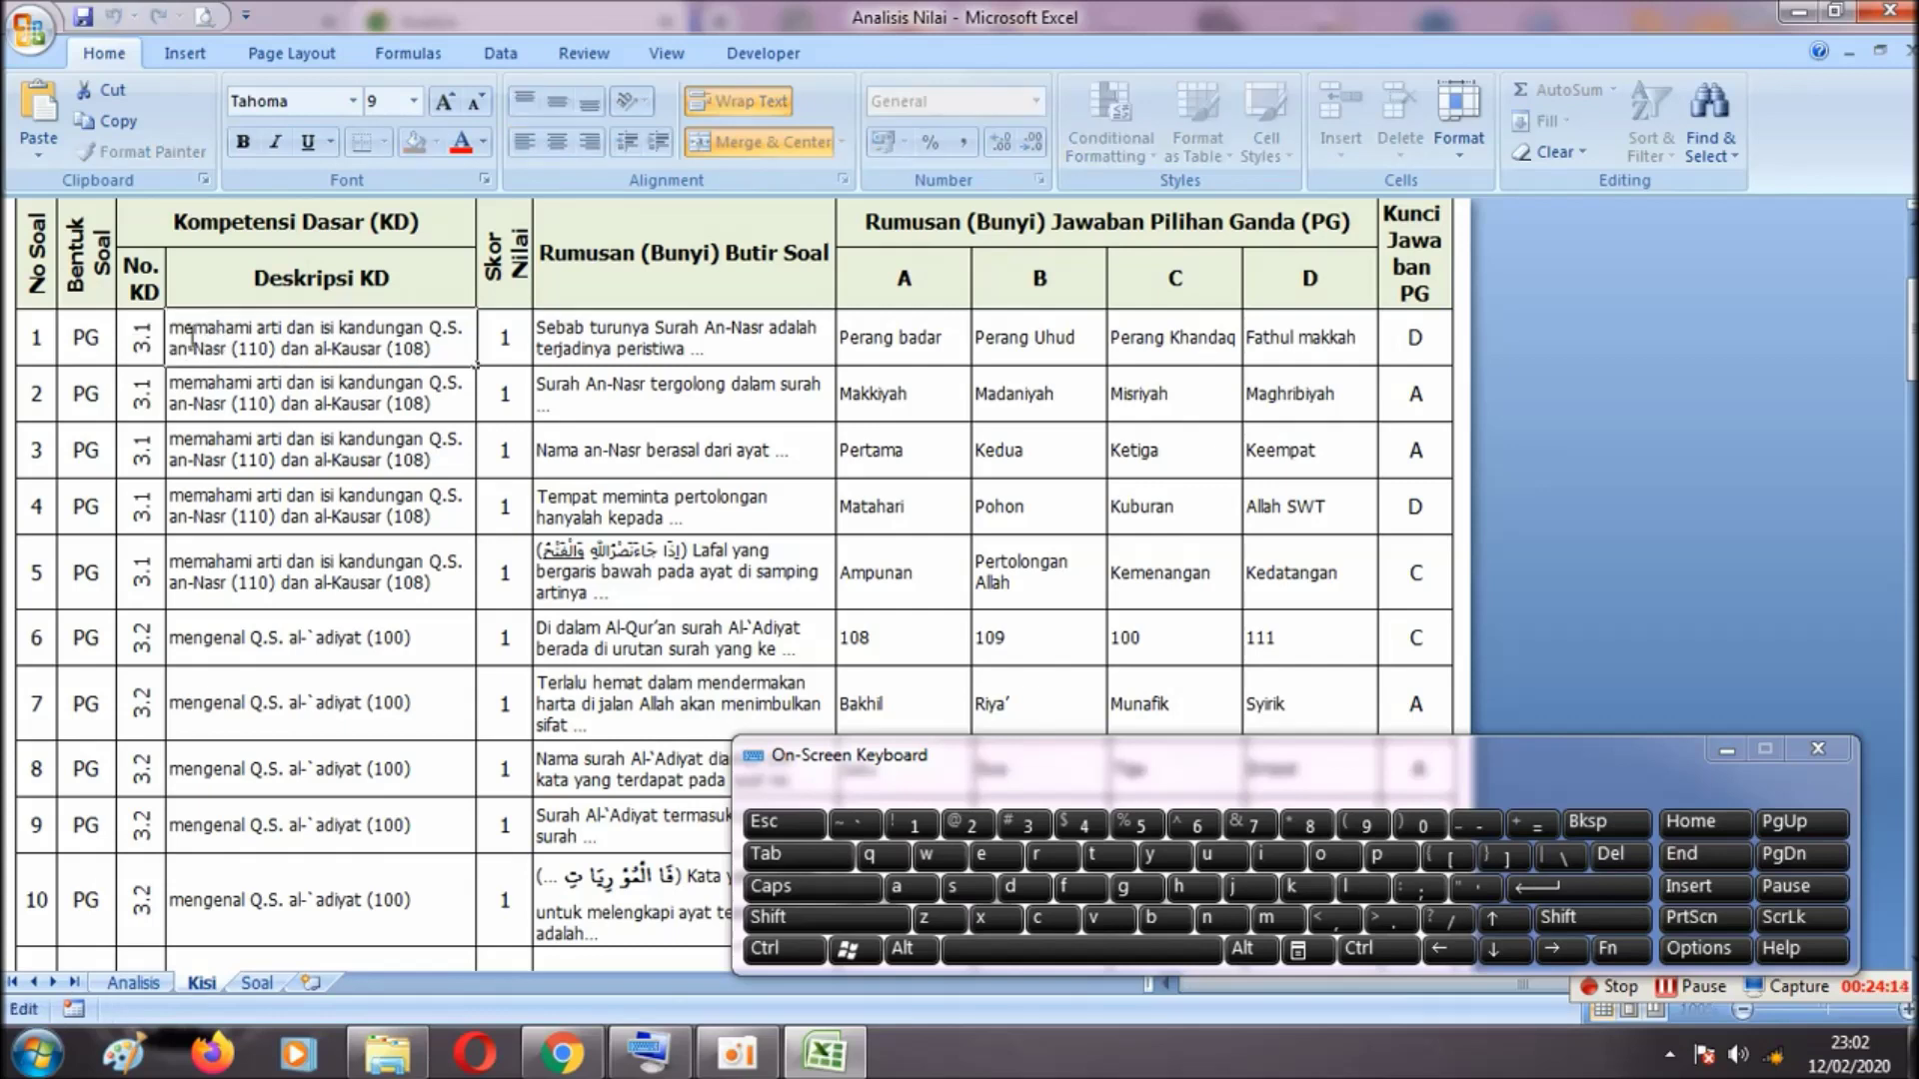
pyautogui.moveTo(178, 329); pyautogui.dragTo(429, 350)
pyautogui.hotkey('ctrl', 'c')
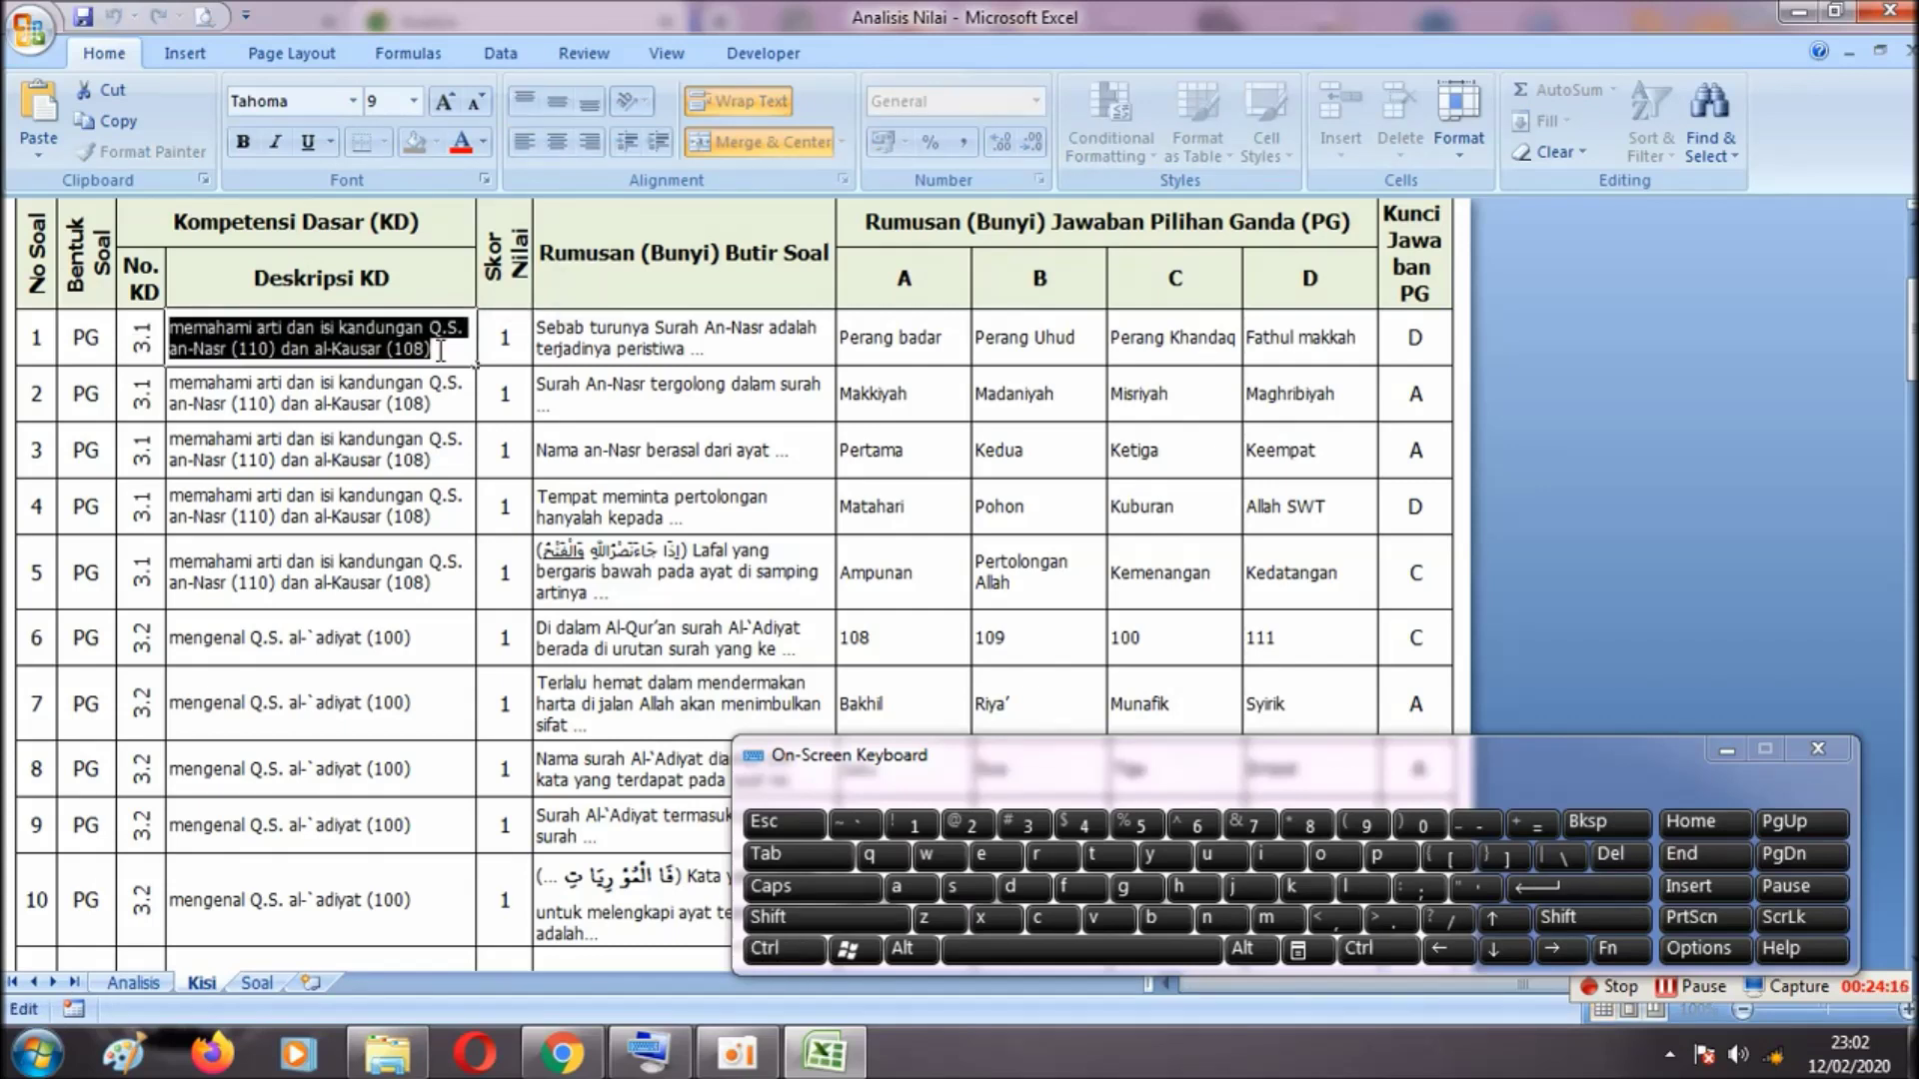
pyautogui.press('BackSpace')
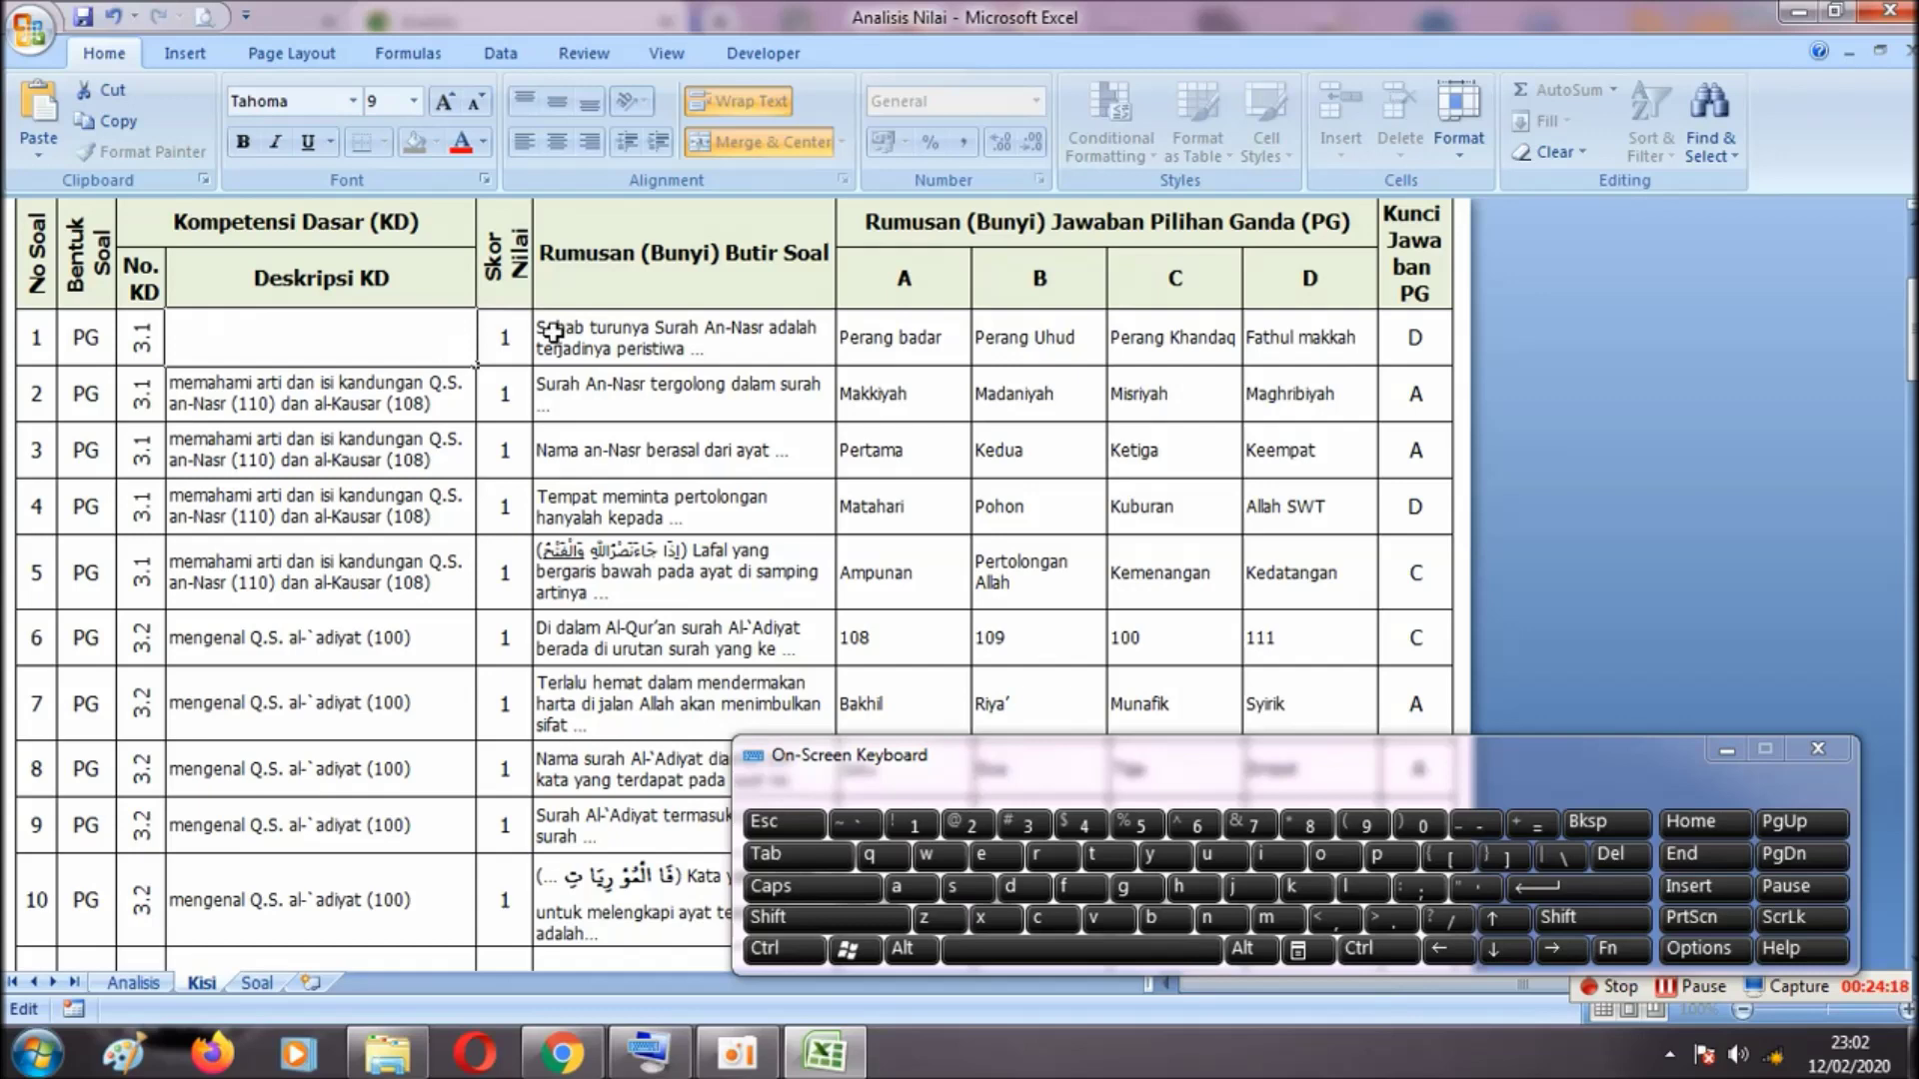
pyautogui.click(517, 336)
pyautogui.click(368, 340)
pyautogui.doubleClick(372, 342)
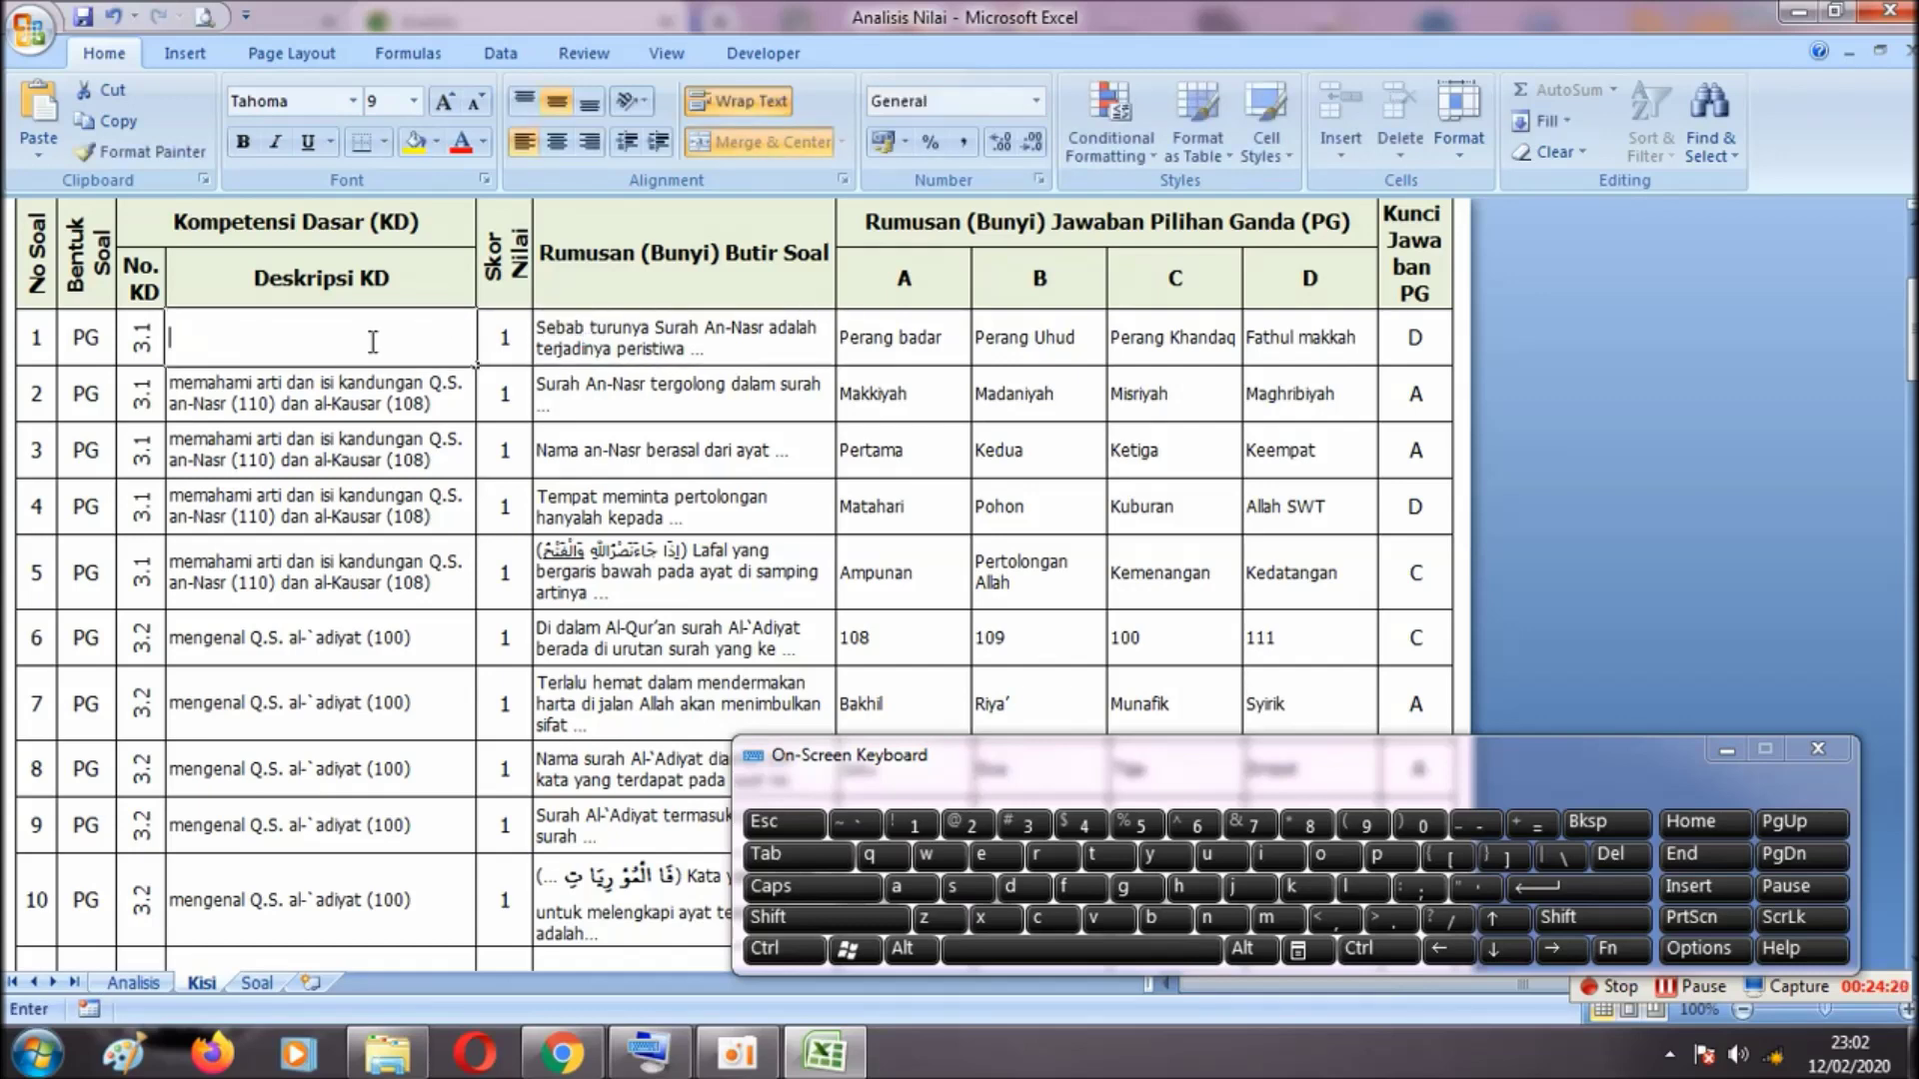
pyautogui.hotkey('ctrl', 'v')
pyautogui.click(404, 424)
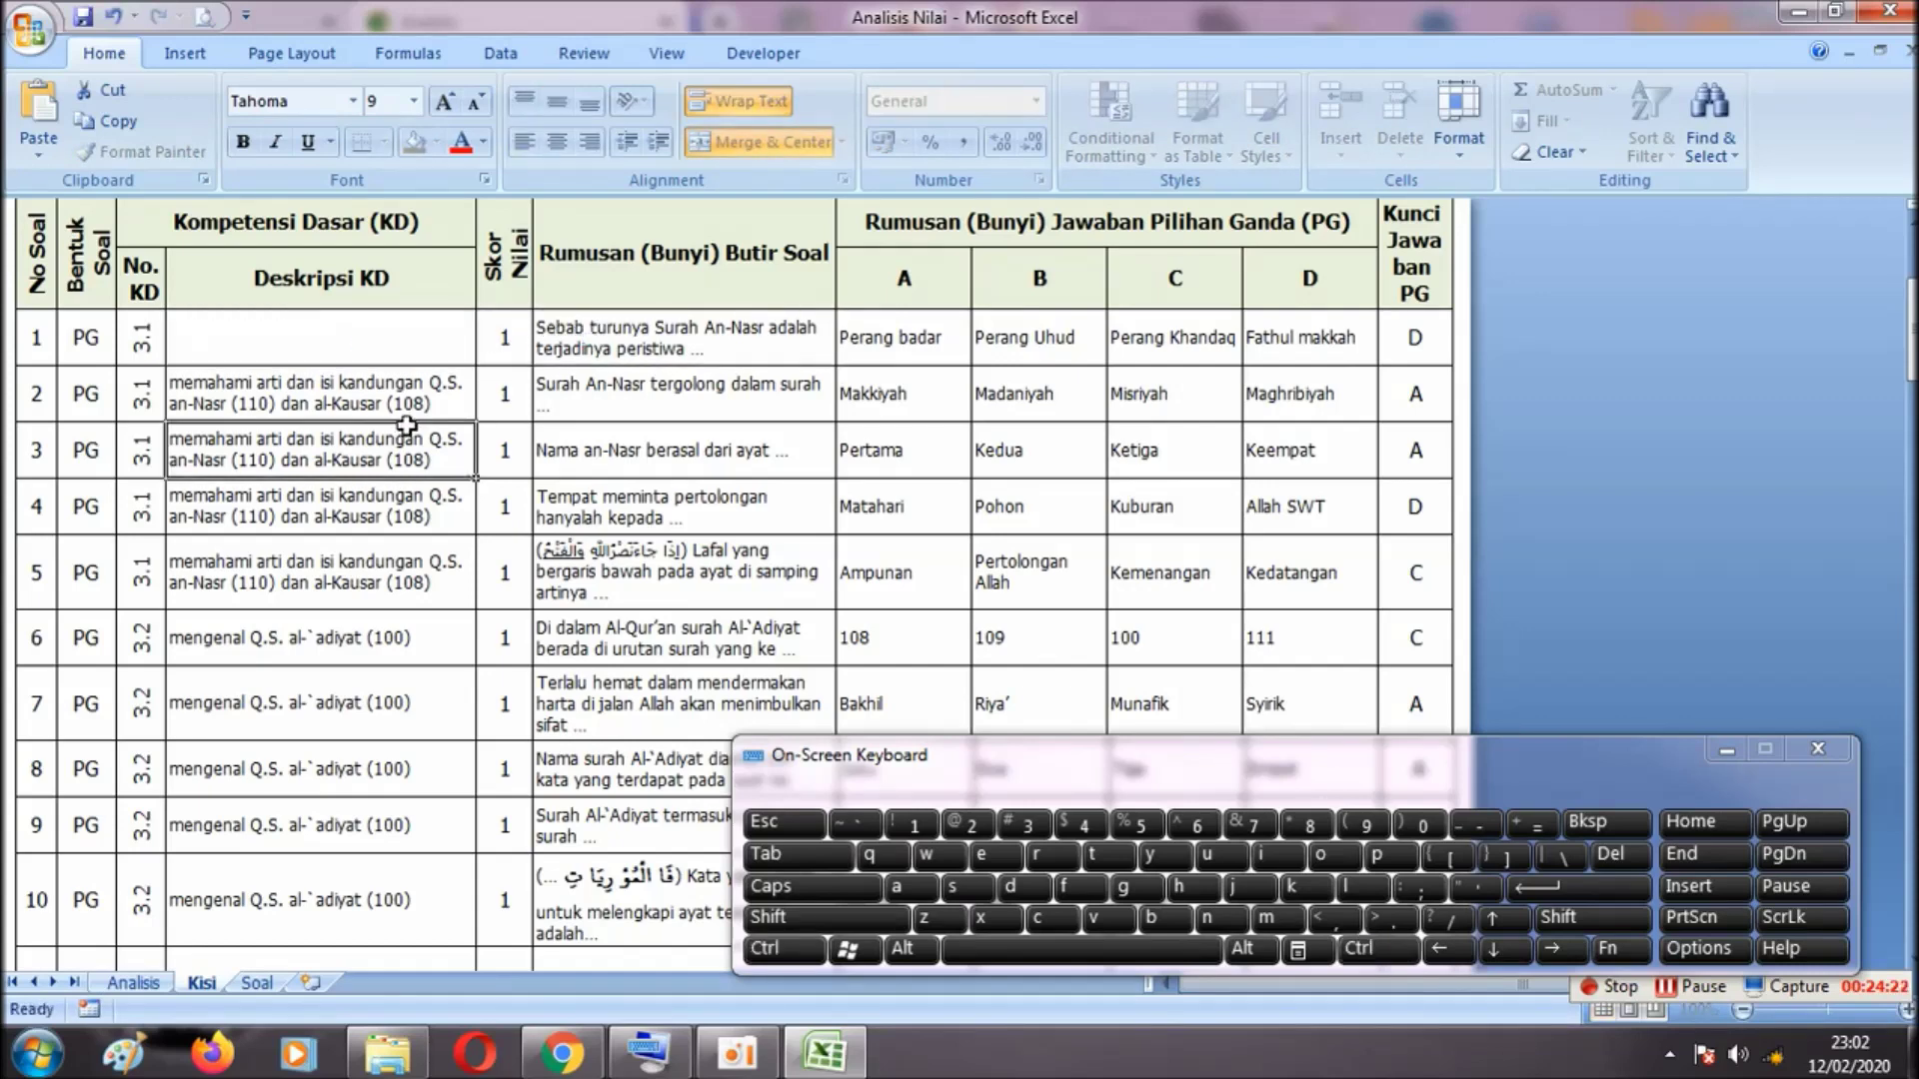
pyautogui.doubleClick(377, 389)
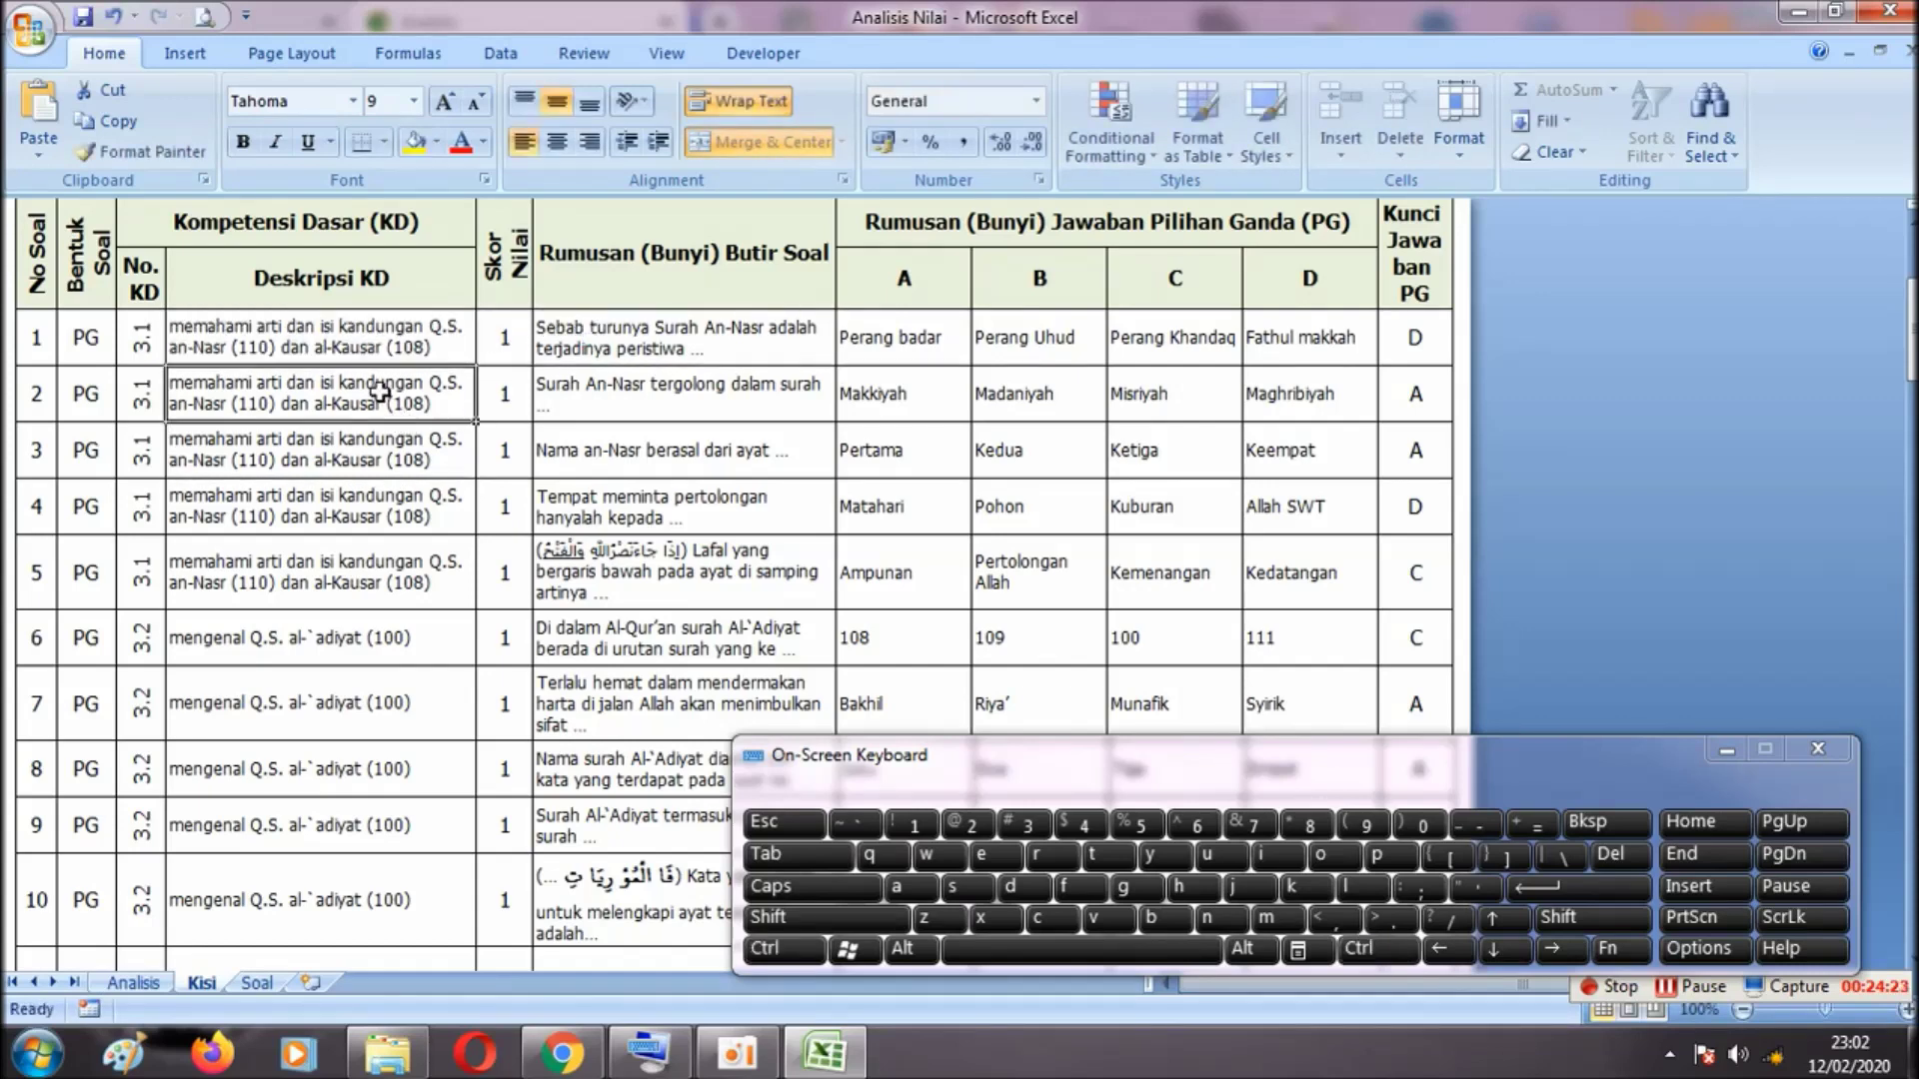
# Check the No. KD entries against the question numbers and description for questions 1 to 5 on the Kisi sheet
pyautogui.click(147, 342)
pyautogui.click(229, 345)
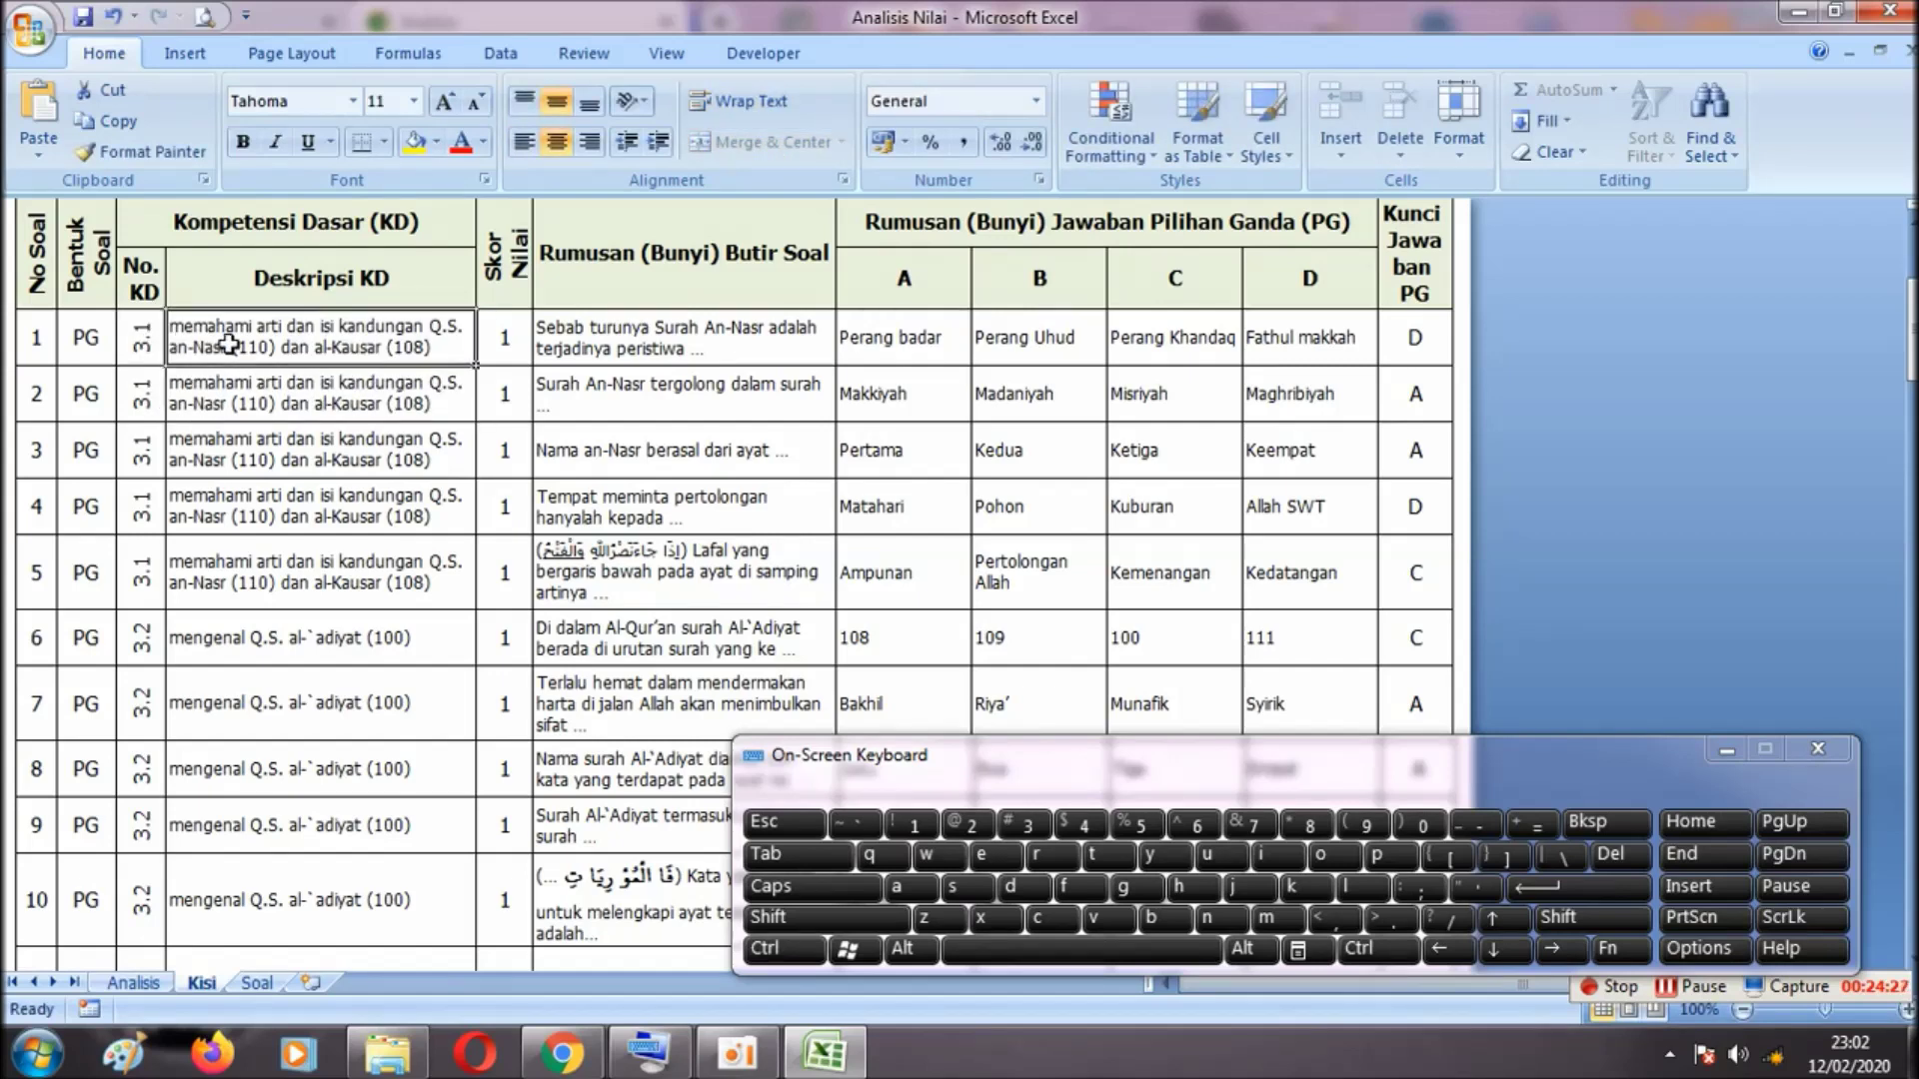
pyautogui.click(152, 395)
pyautogui.click(155, 440)
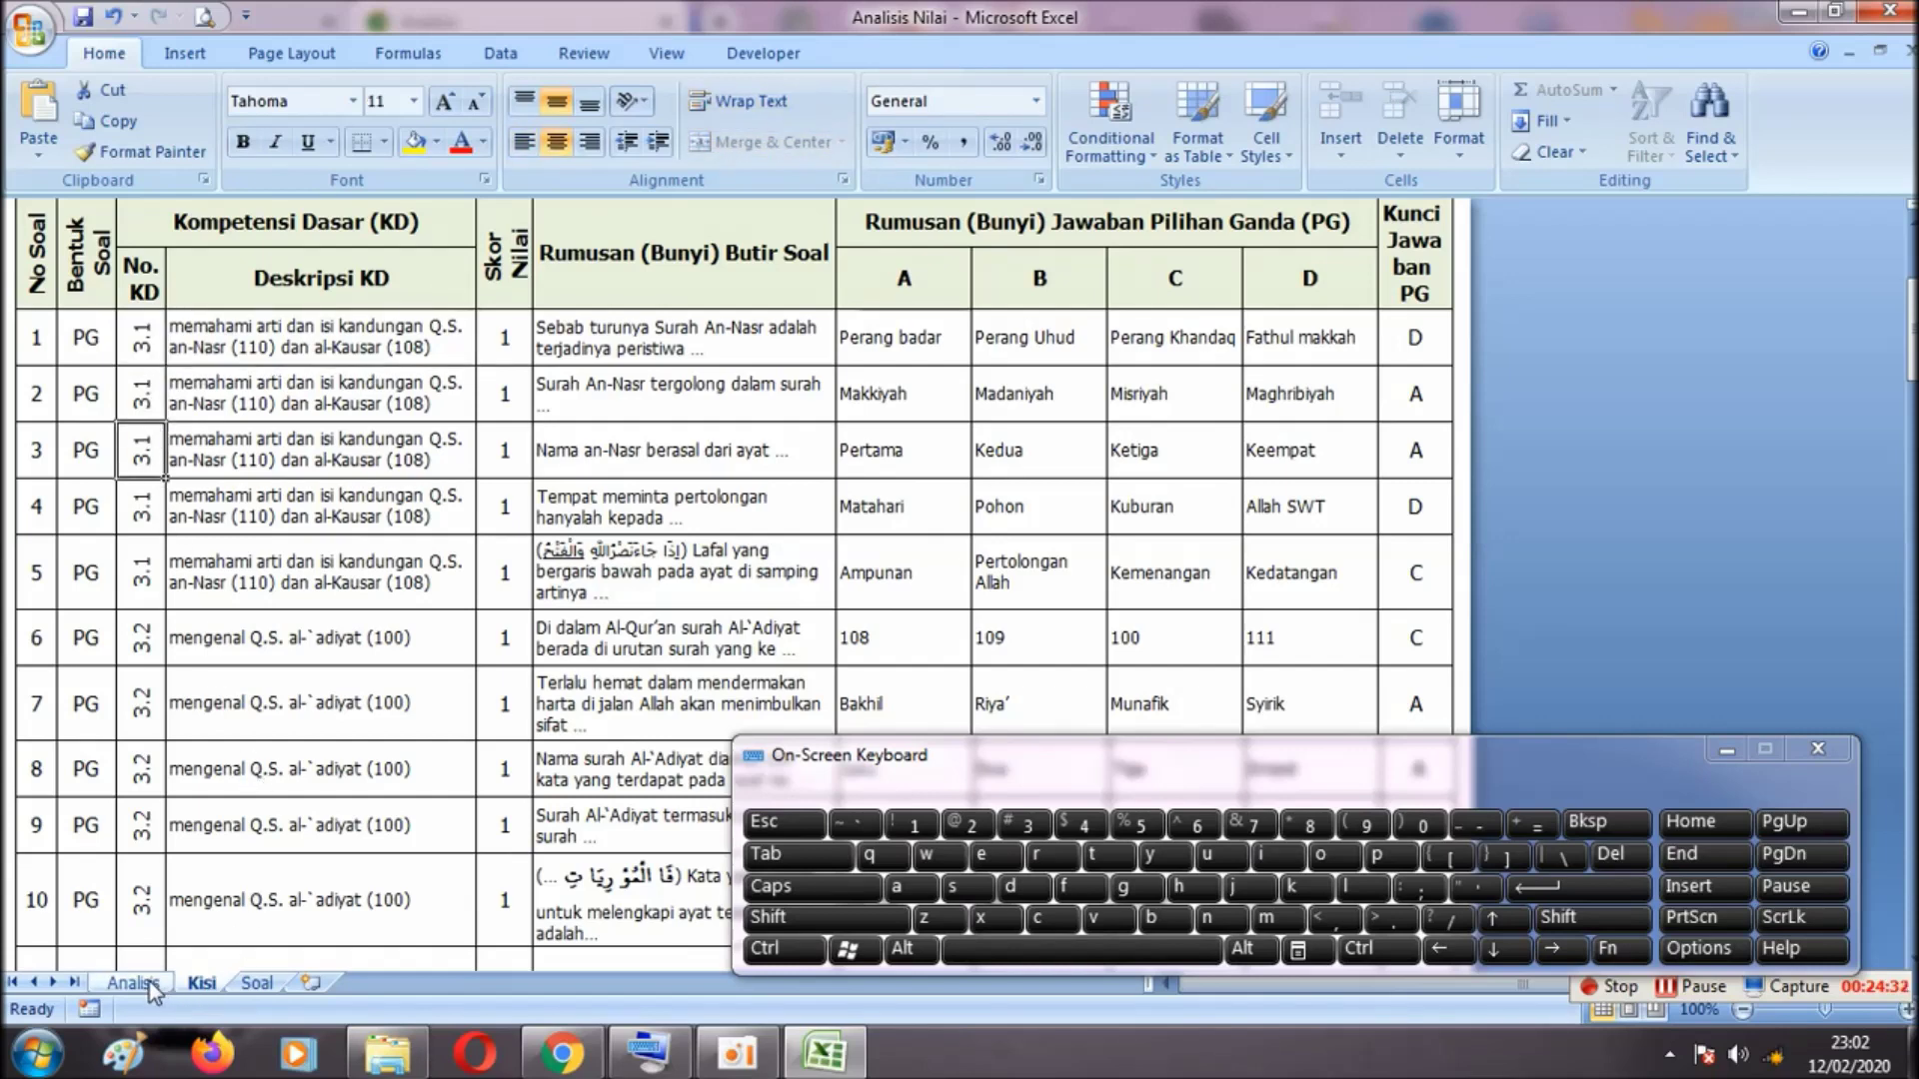
pyautogui.click(40, 345)
pyautogui.click(140, 337)
pyautogui.click(34, 595)
pyautogui.click(150, 589)
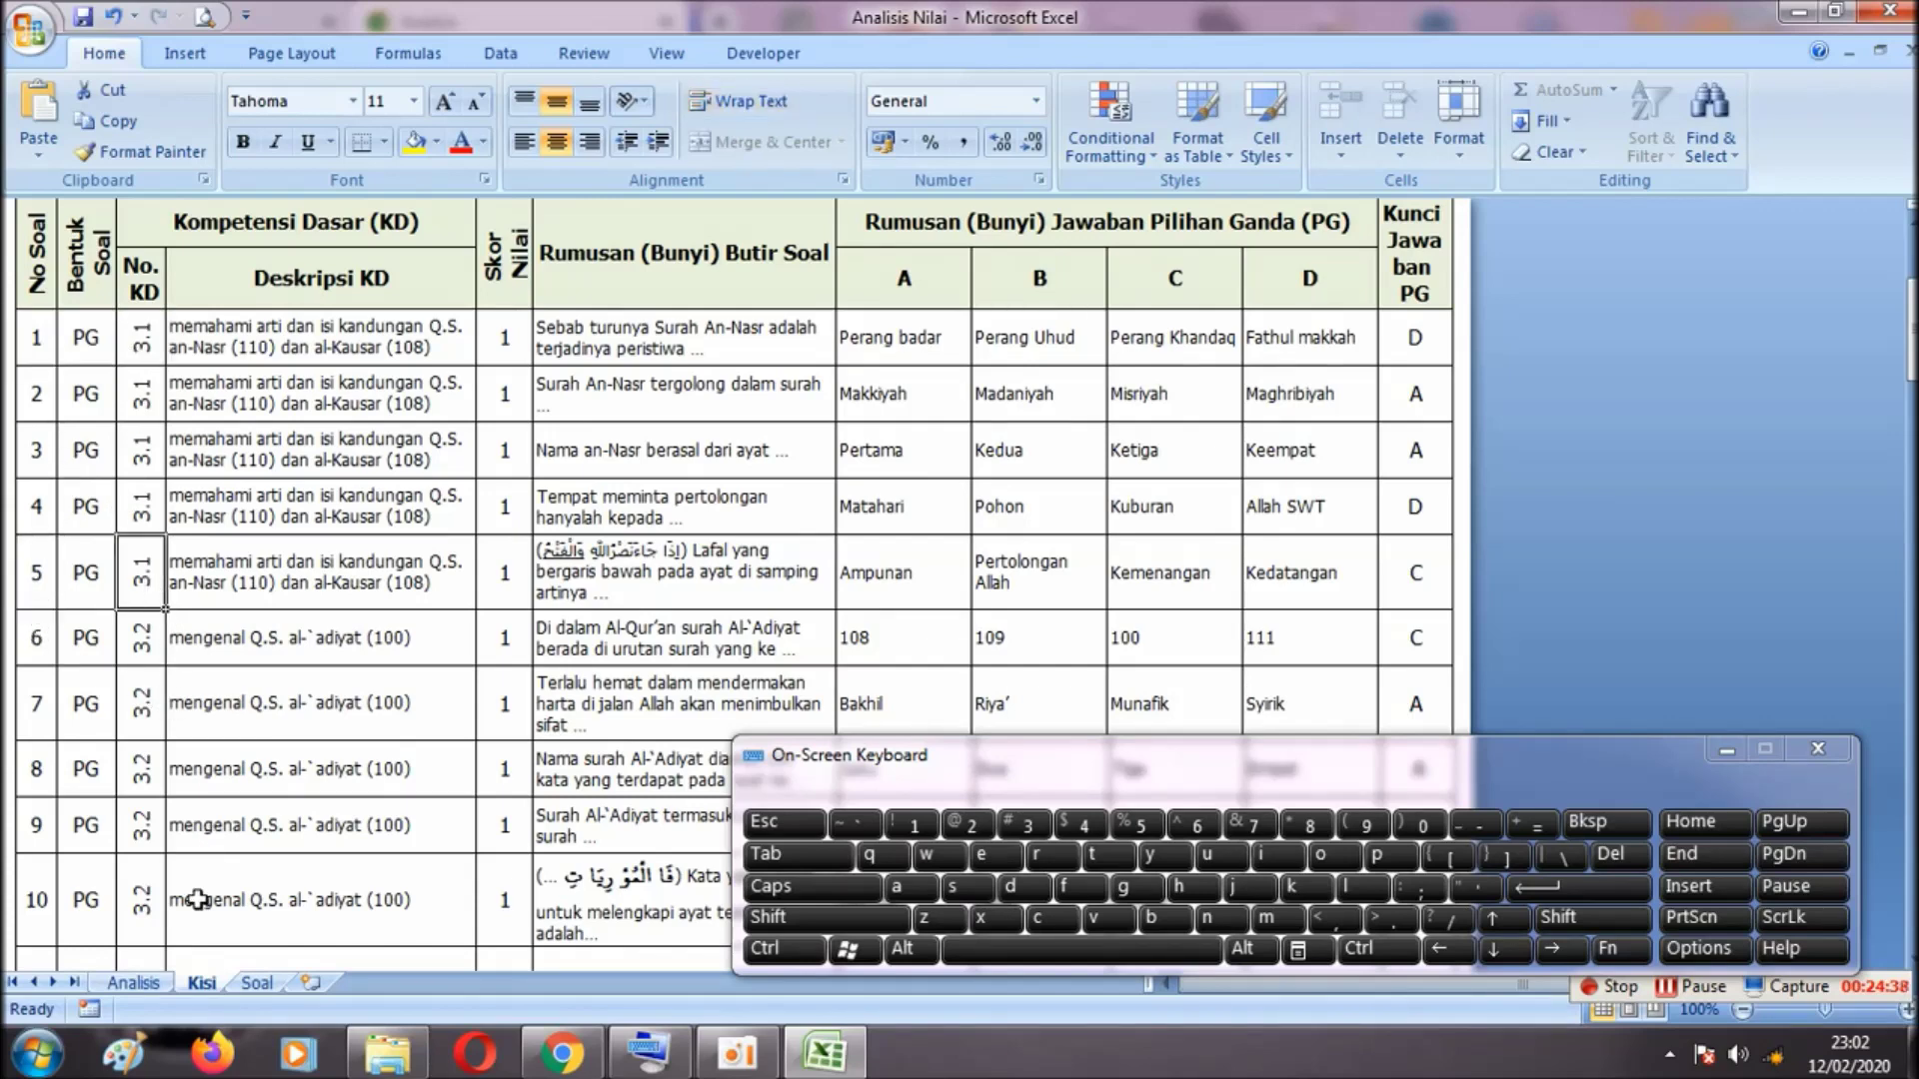
# Switch to the Analisis sheet and check the Nomor KD cells of Pilihan Ganda questions 1 to 5
pyautogui.click(147, 984)
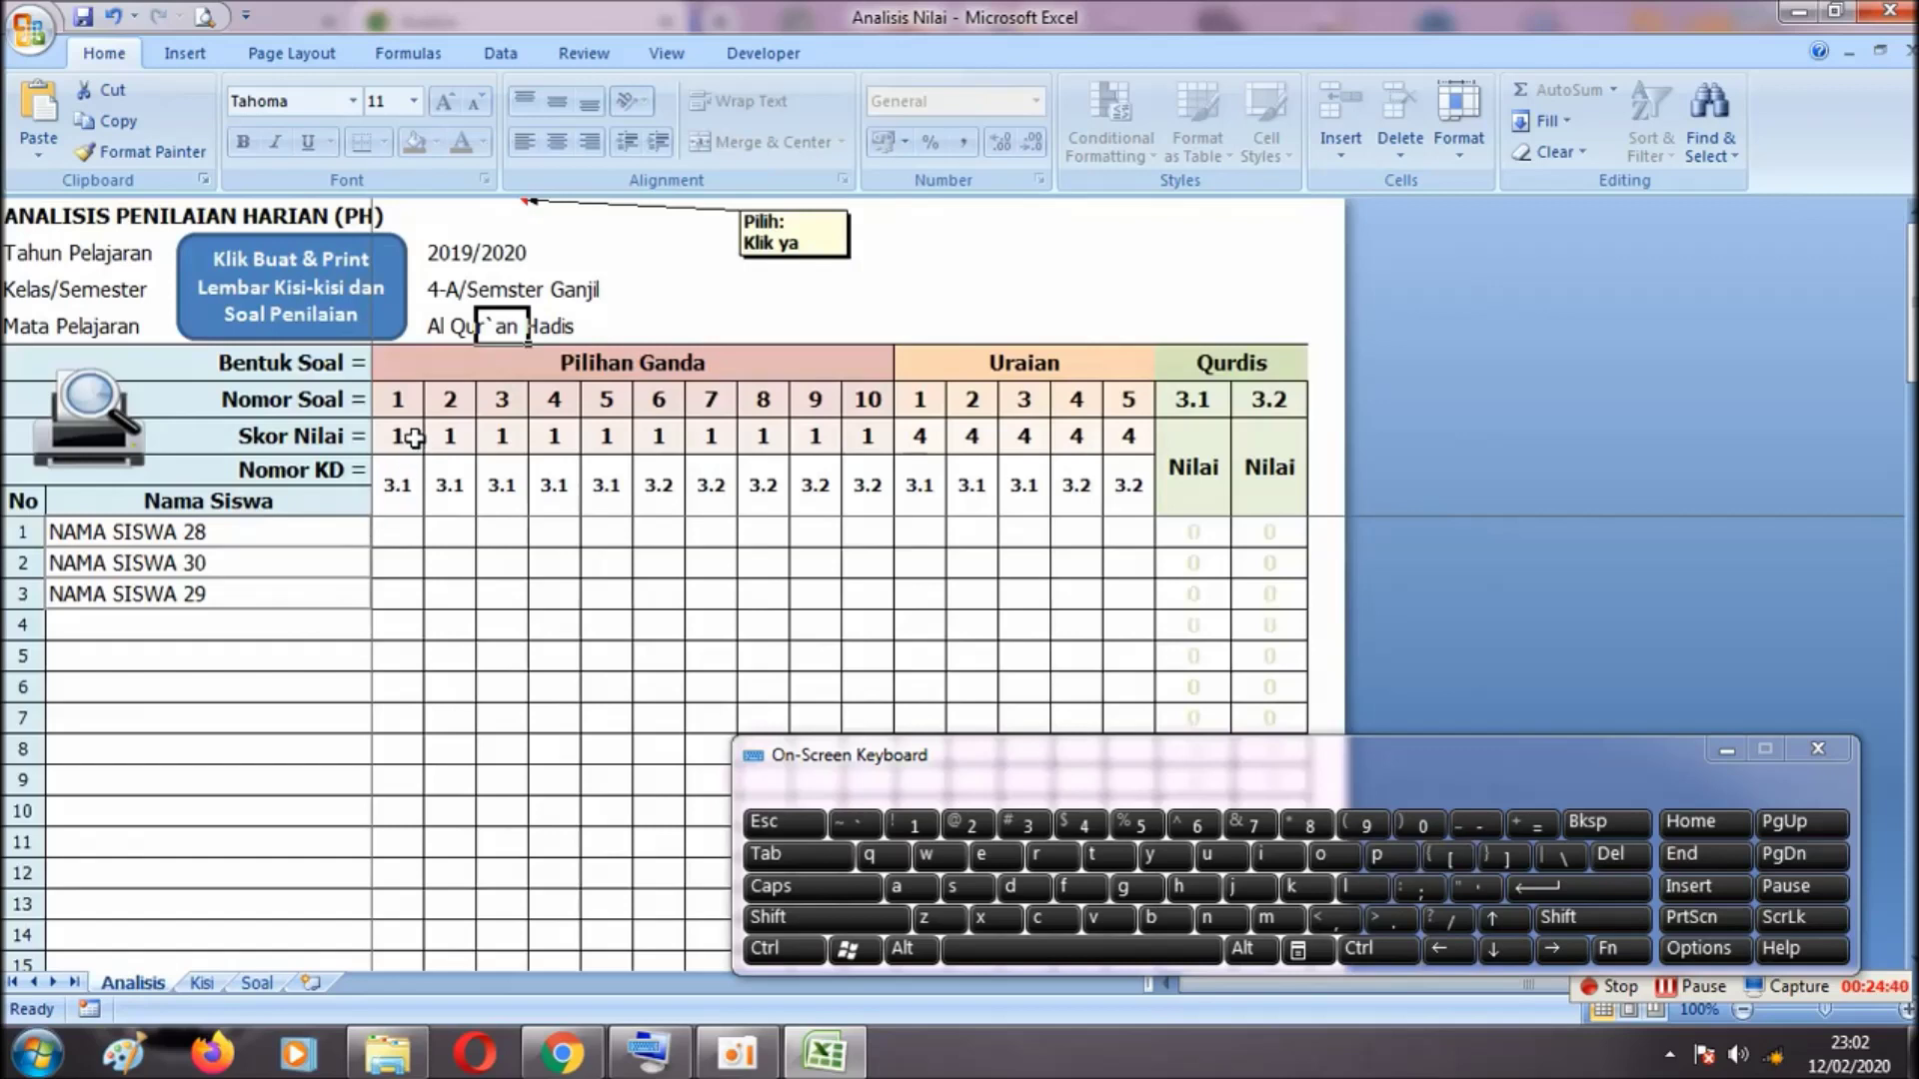
pyautogui.click(402, 476)
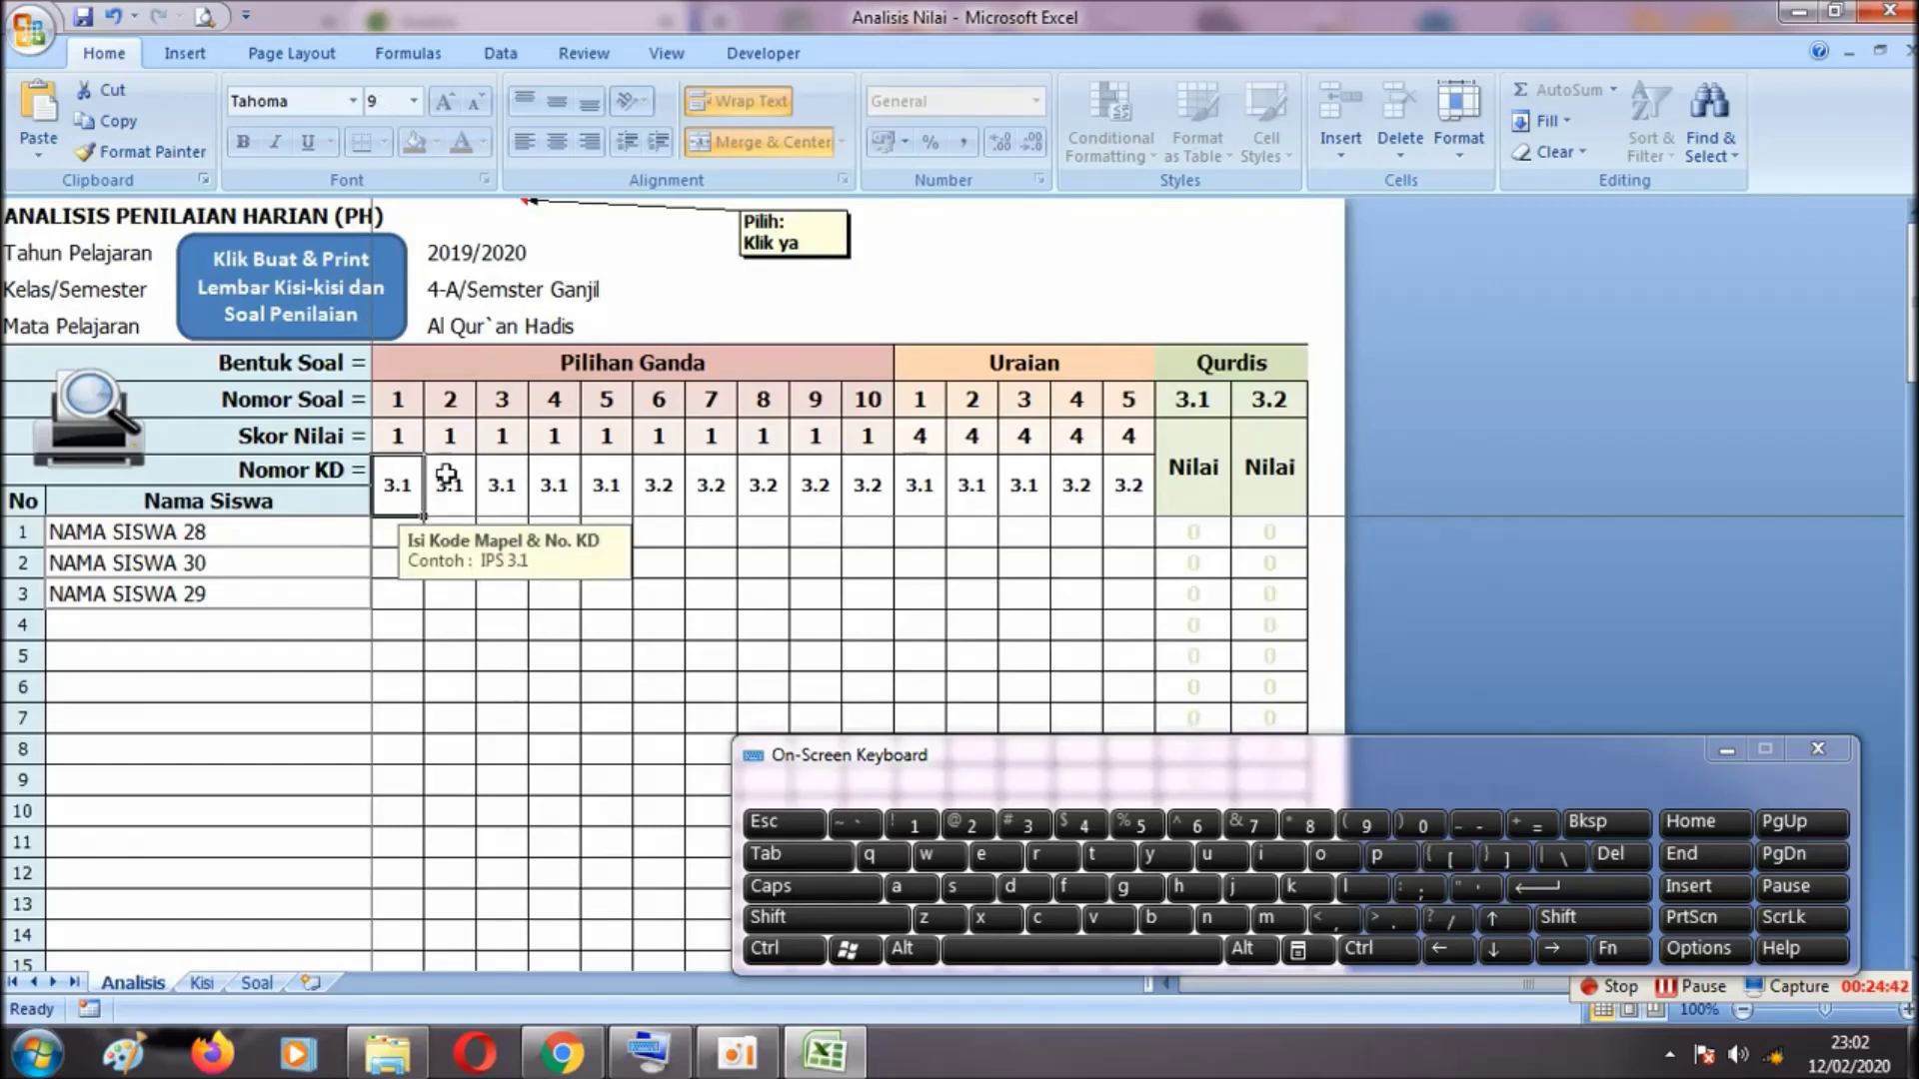
pyautogui.click(447, 476)
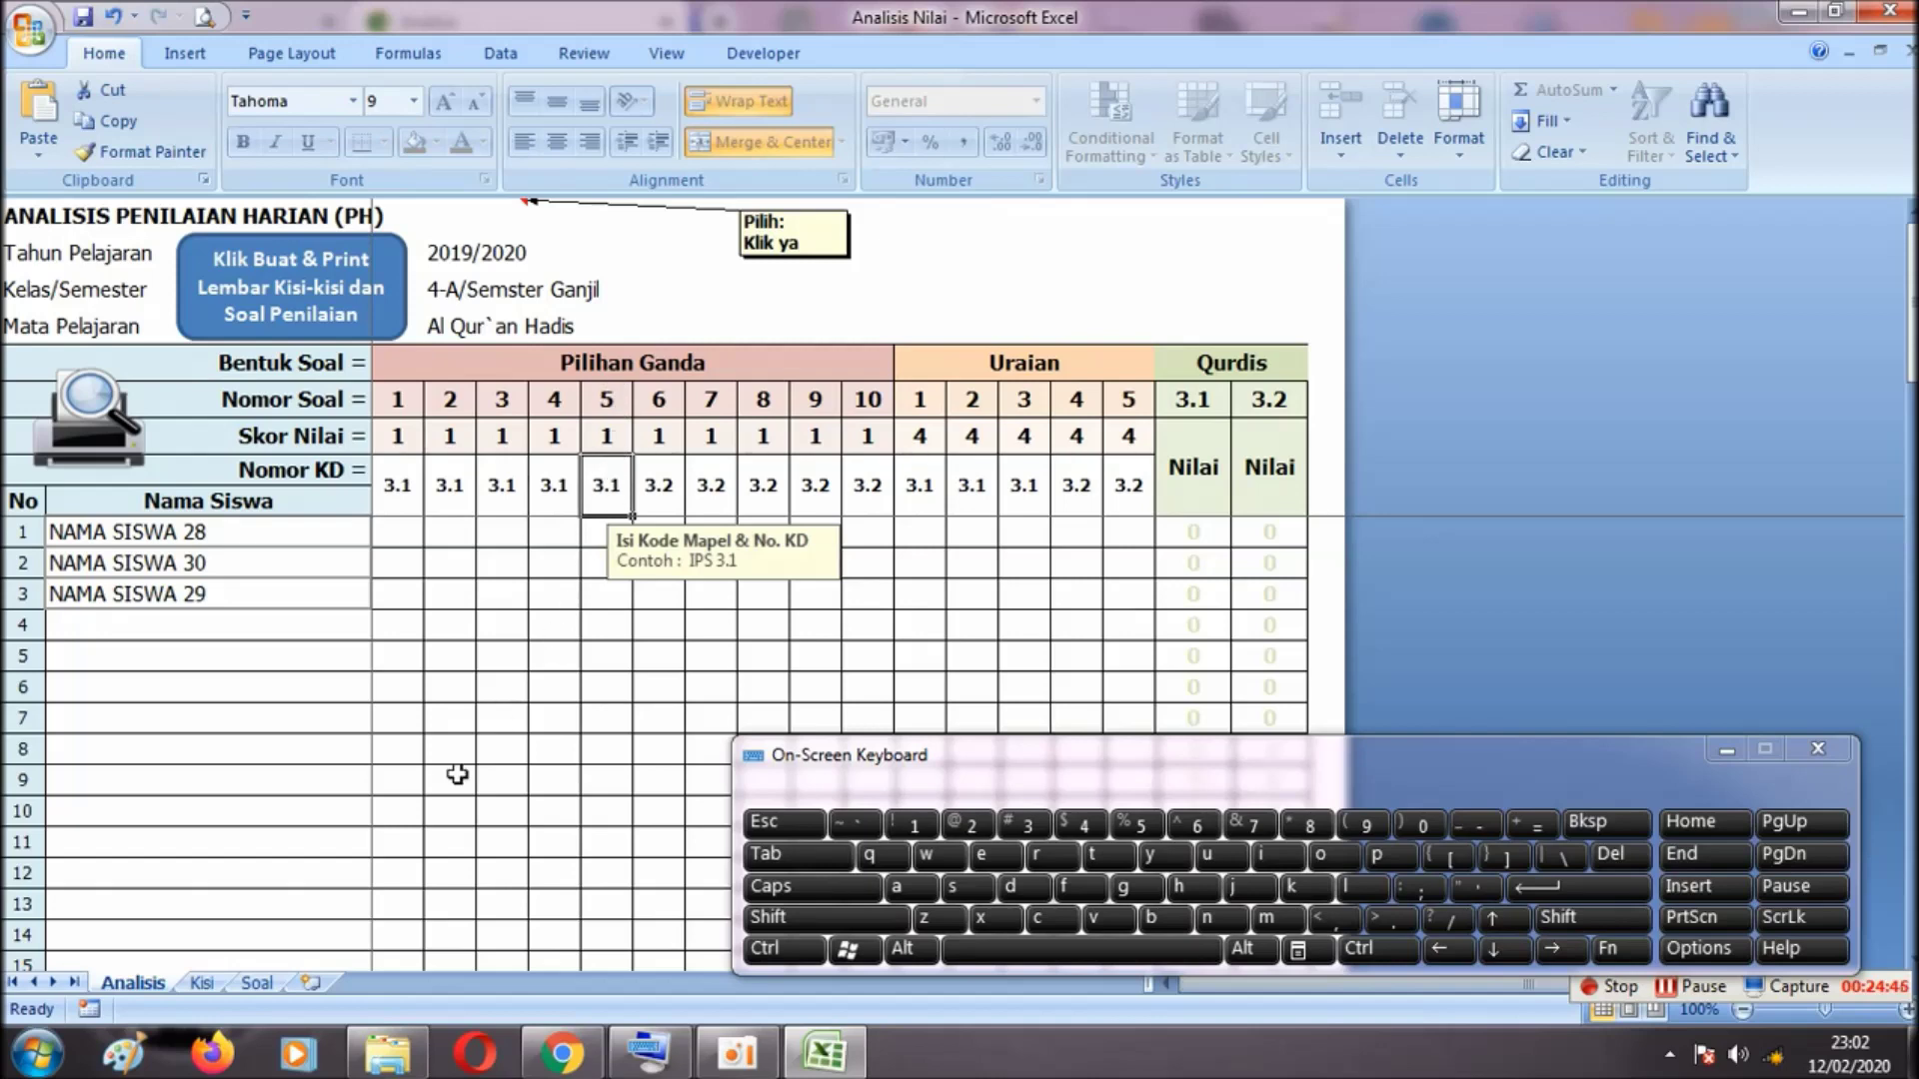
# Locate question 6 on the Kisi sheet and check the Nomor KD cells of Pilihan Ganda questions 6 to 10 on the Analisis sheet
pyautogui.click(257, 983)
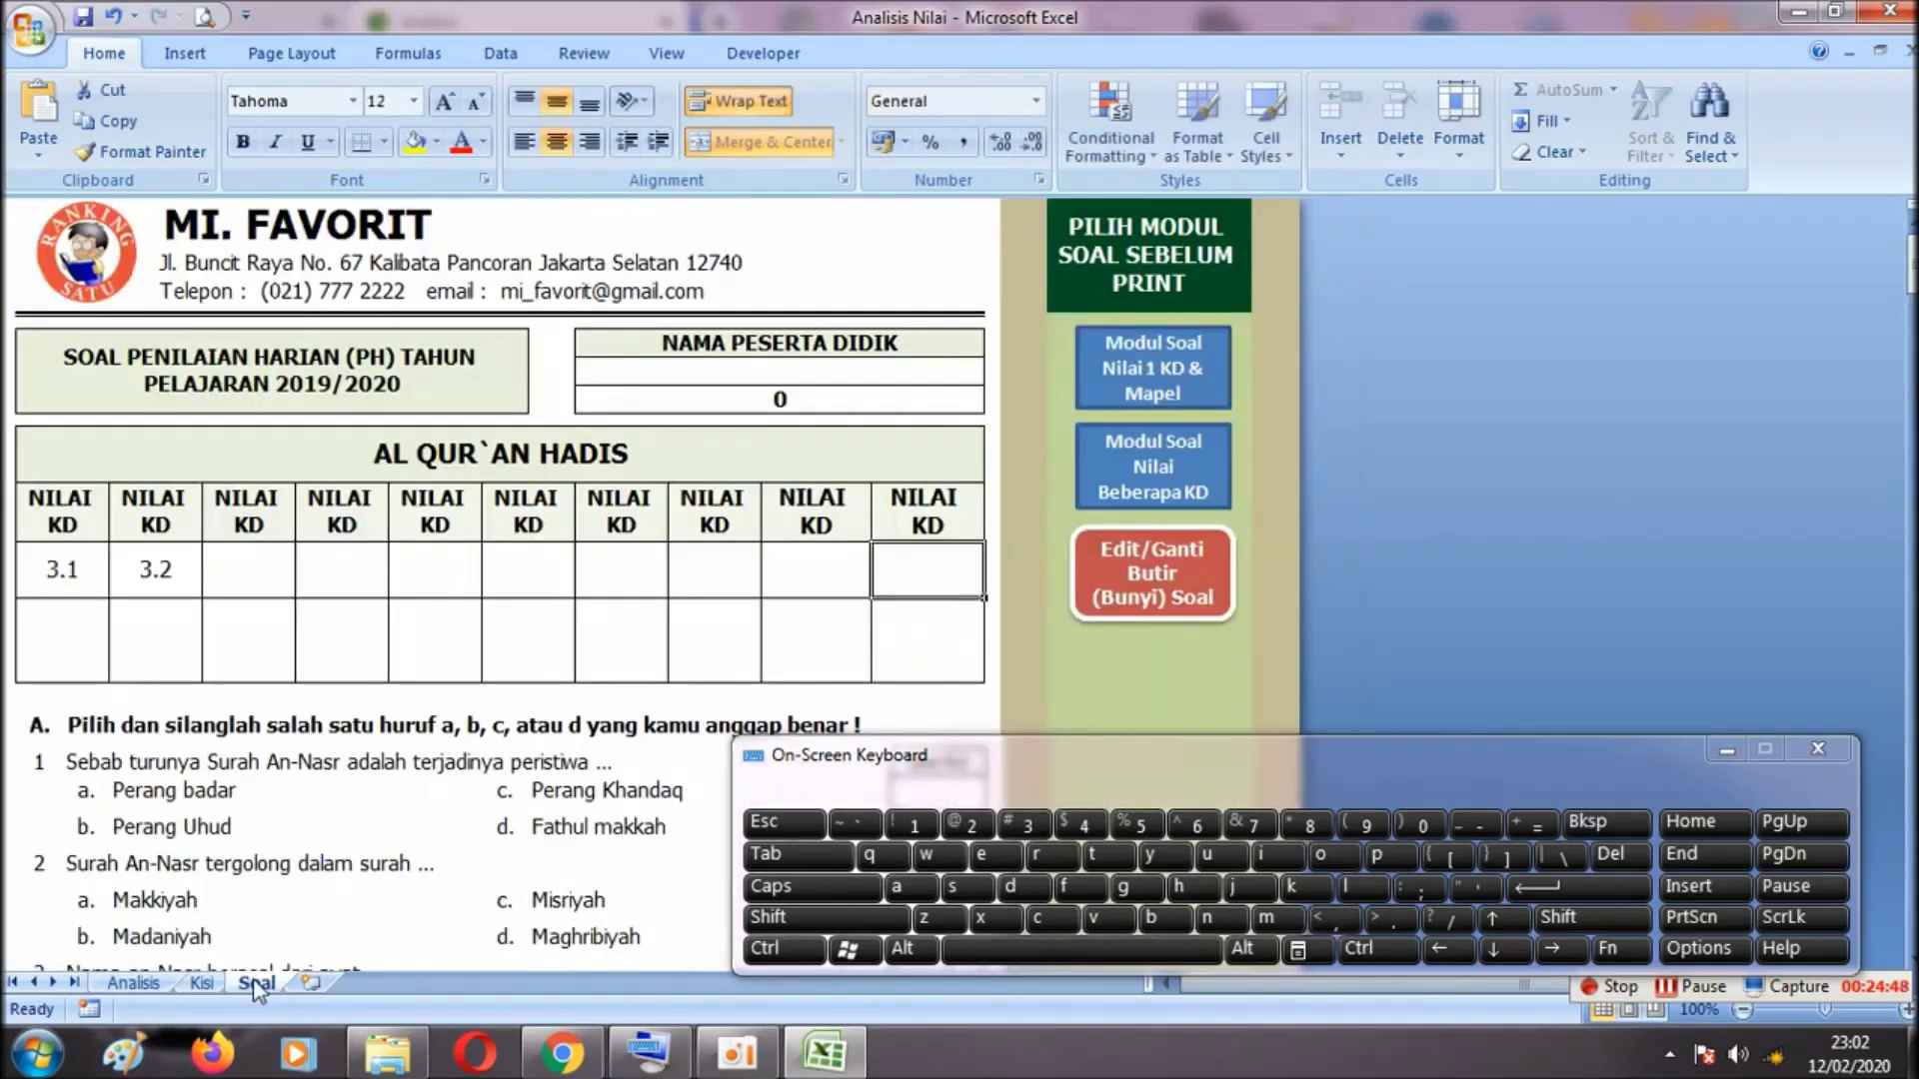
pyautogui.click(196, 984)
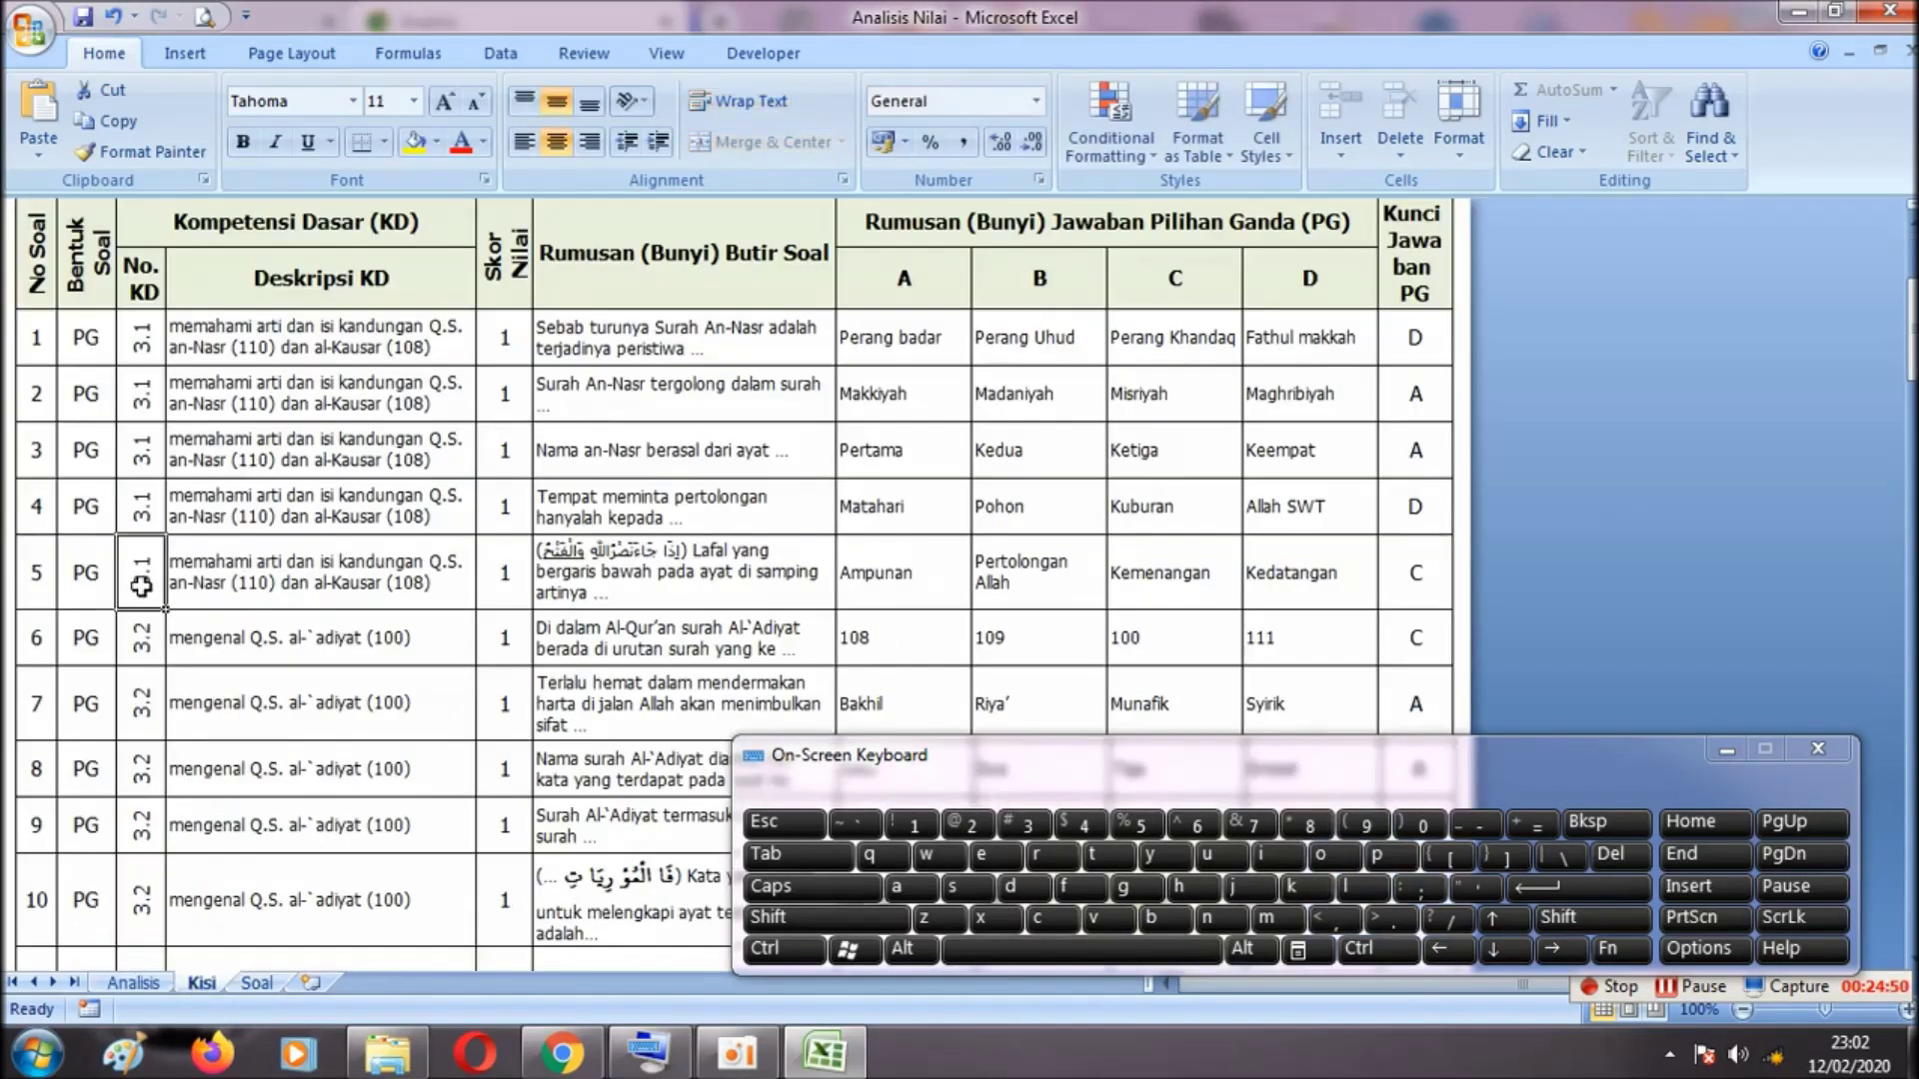
pyautogui.click(40, 638)
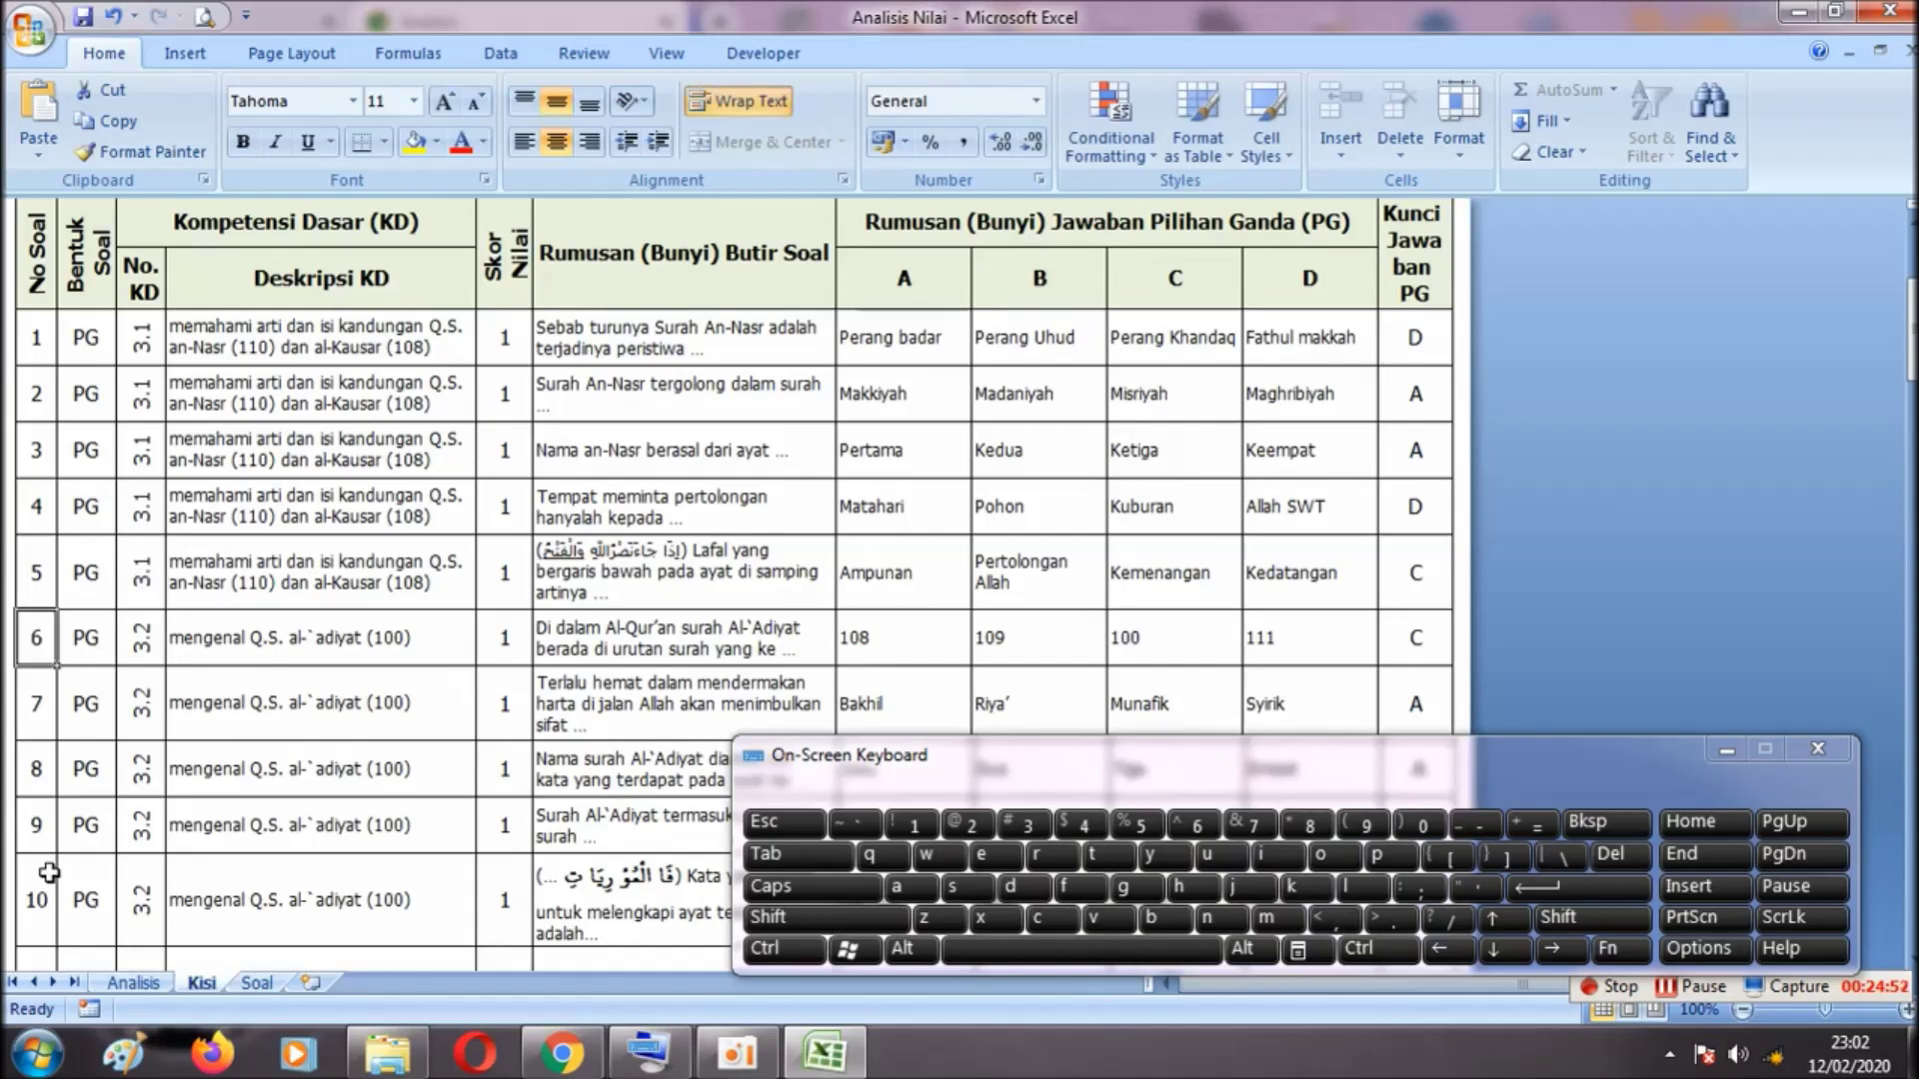
pyautogui.click(127, 984)
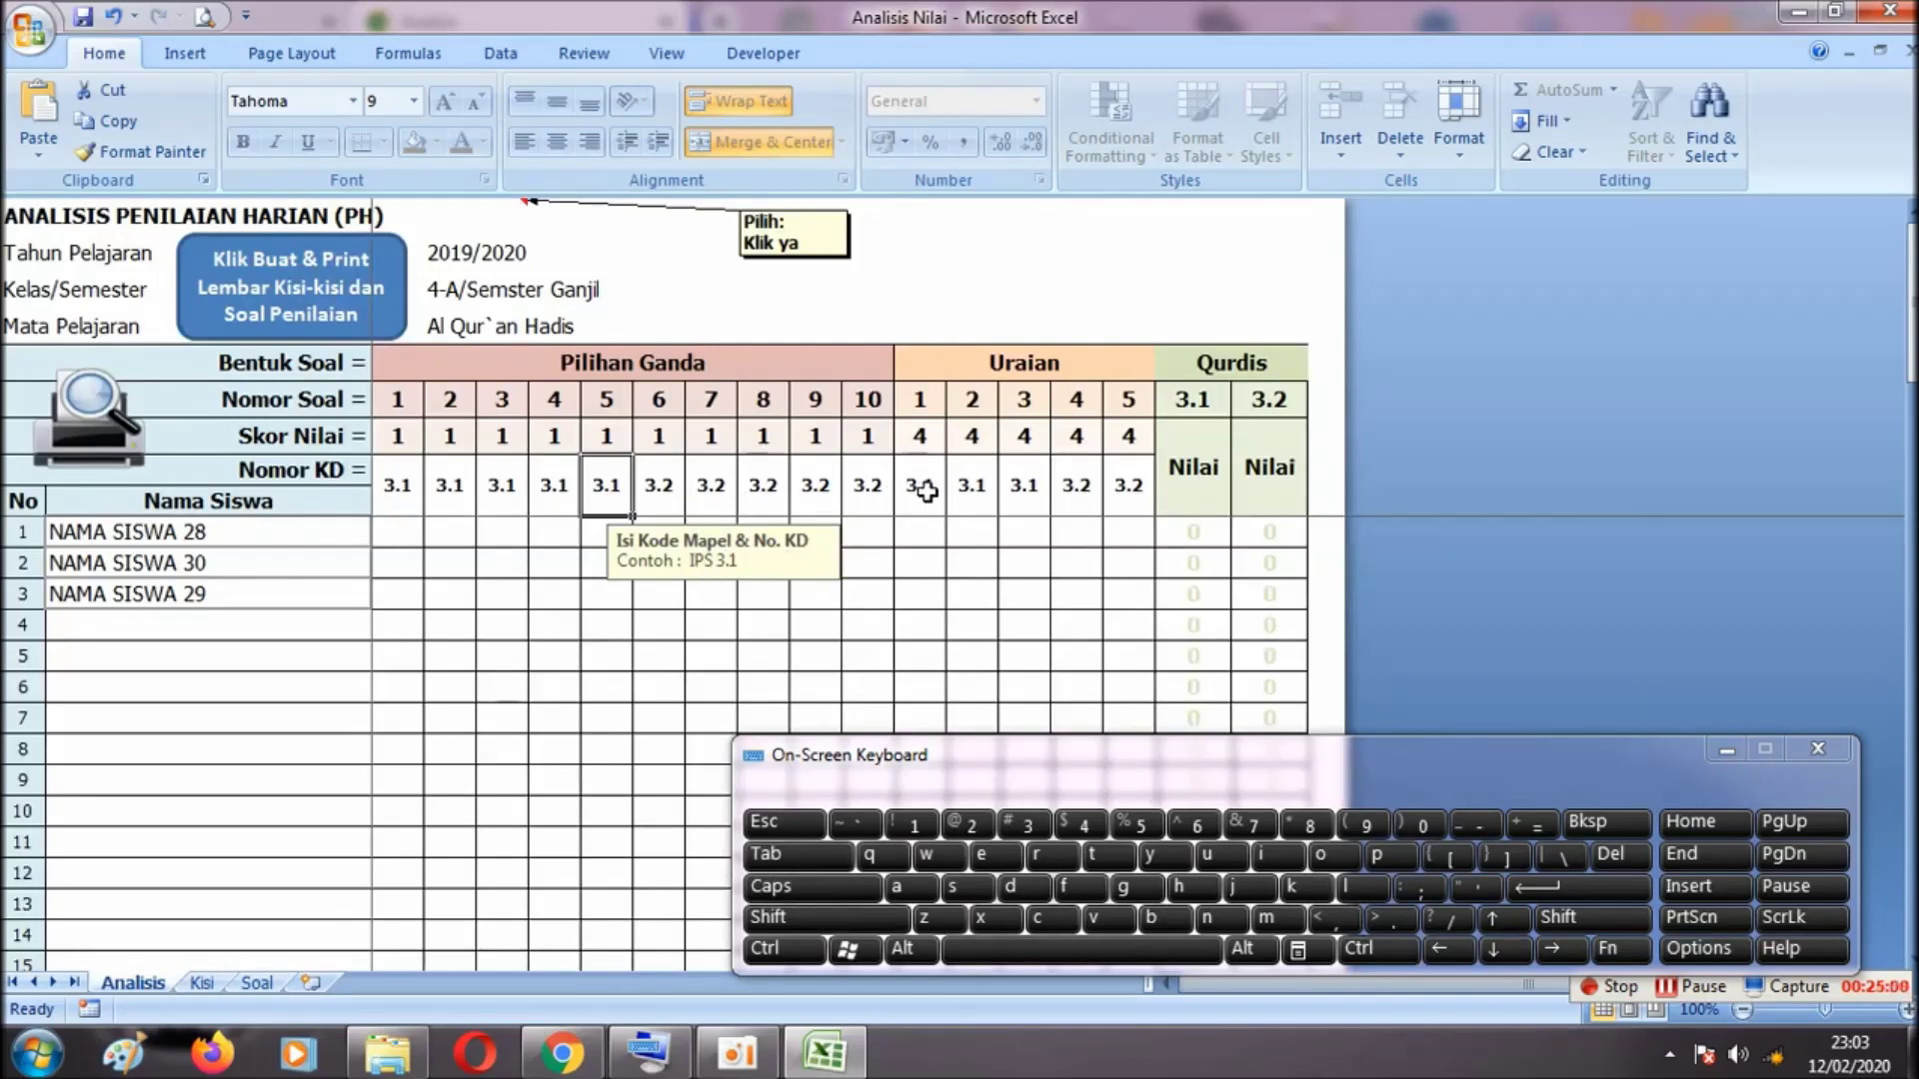
pyautogui.click(649, 486)
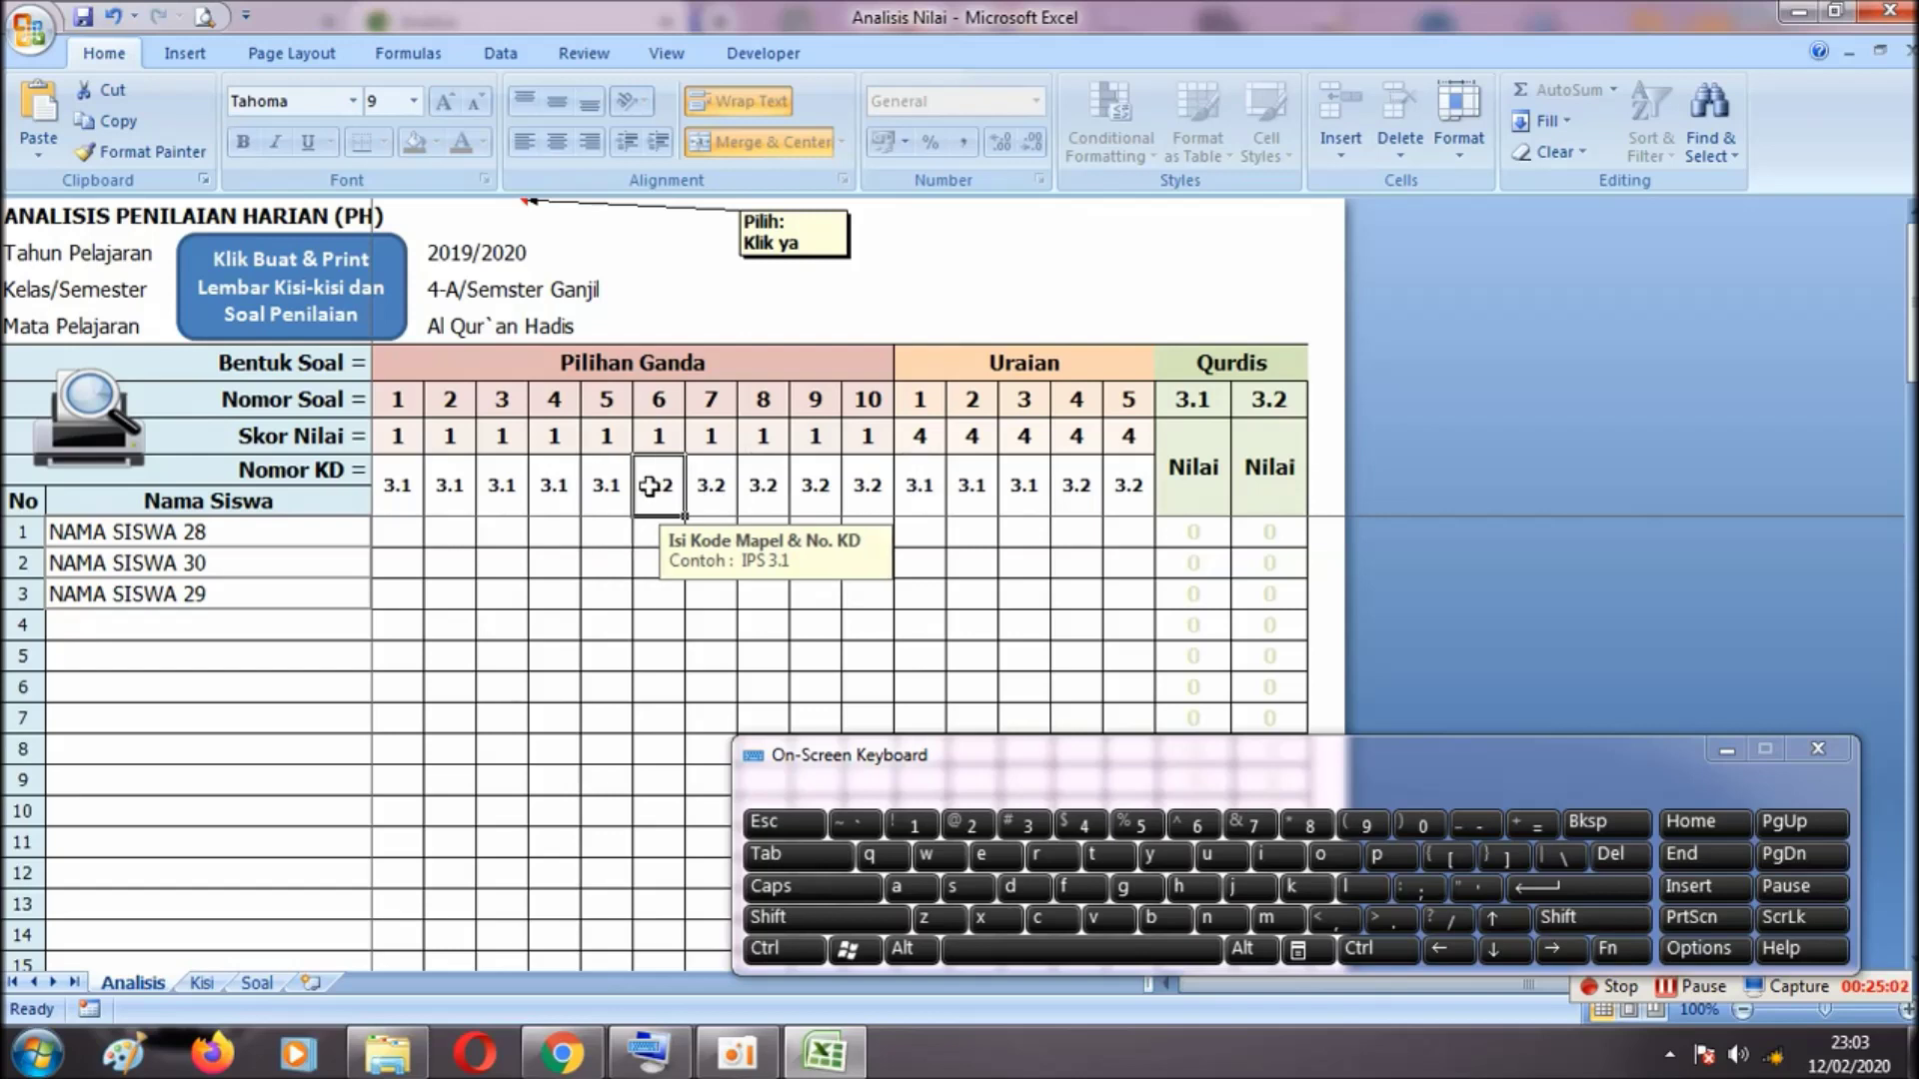
pyautogui.click(709, 484)
pyautogui.click(865, 470)
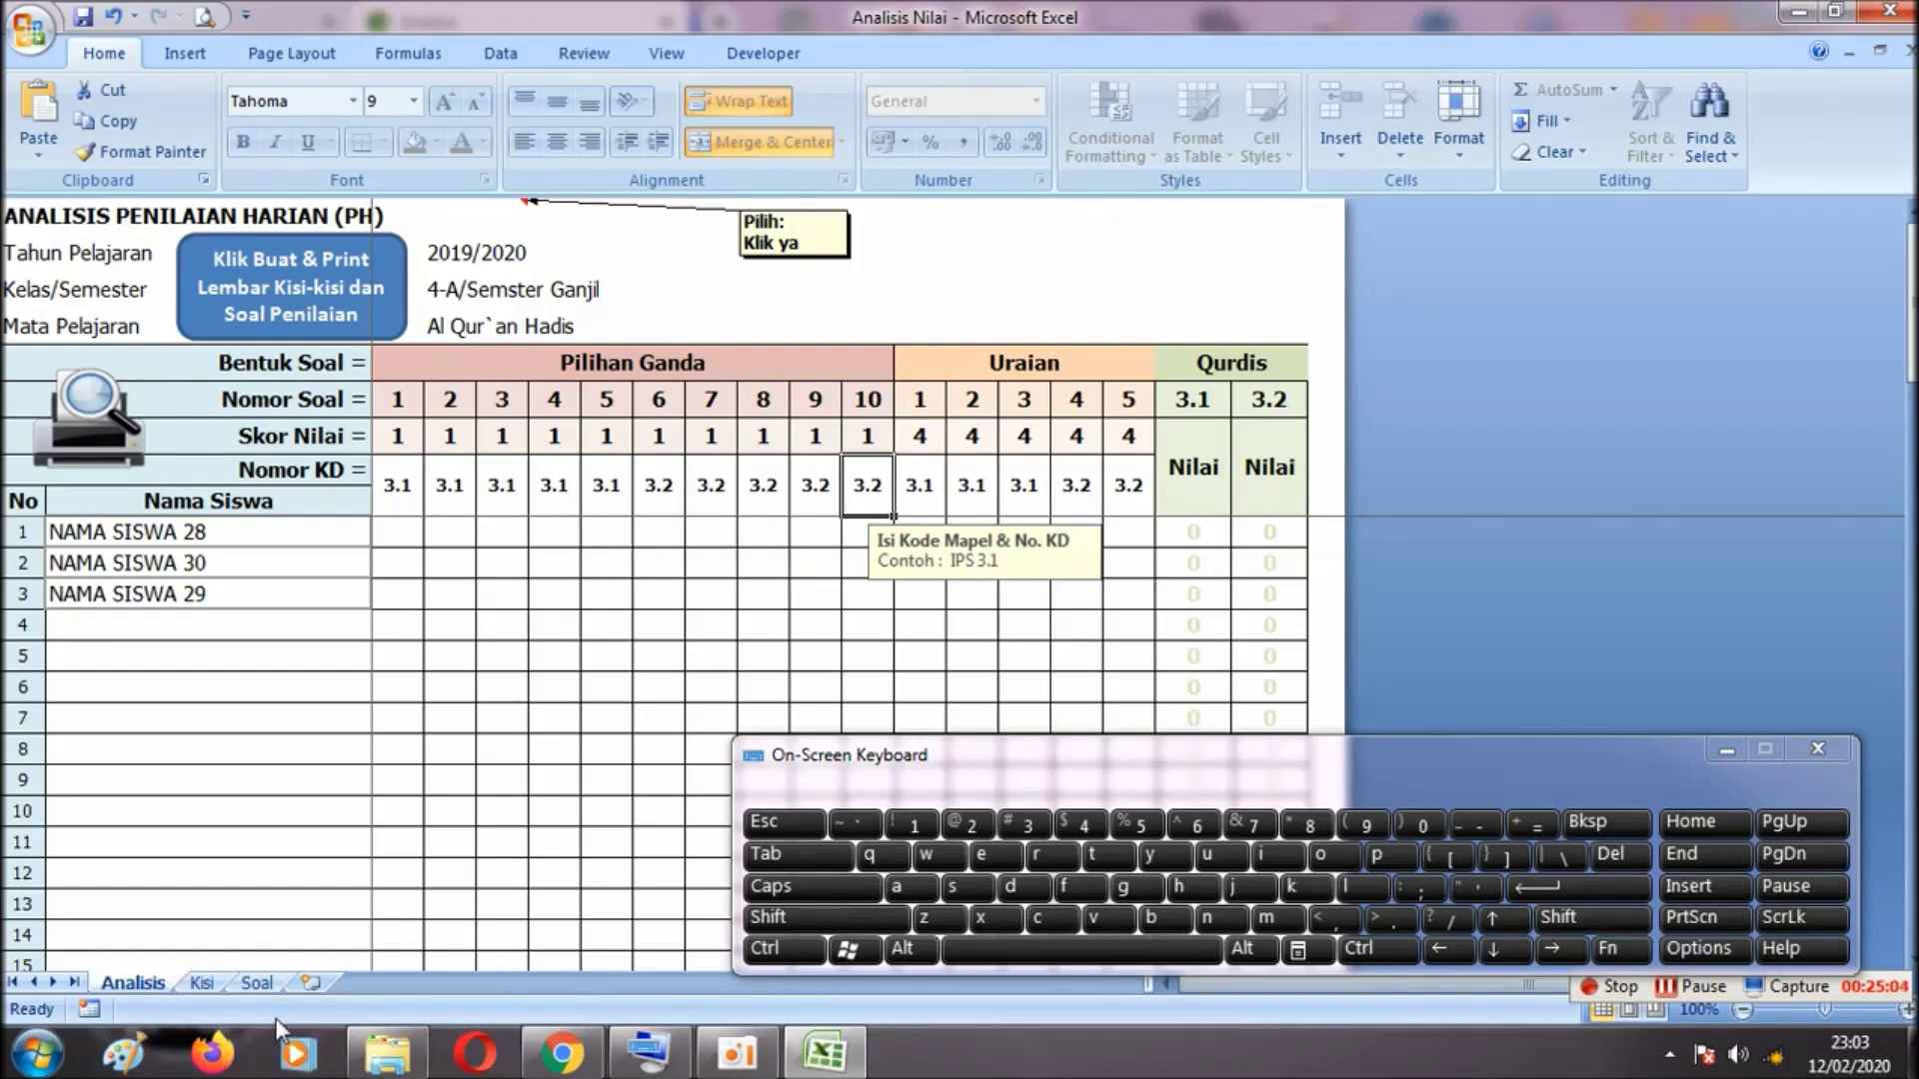
# Switch to the Kisi sheet and check the Deskripsi KD and Skor Nilai cells of question 6
pyautogui.click(201, 983)
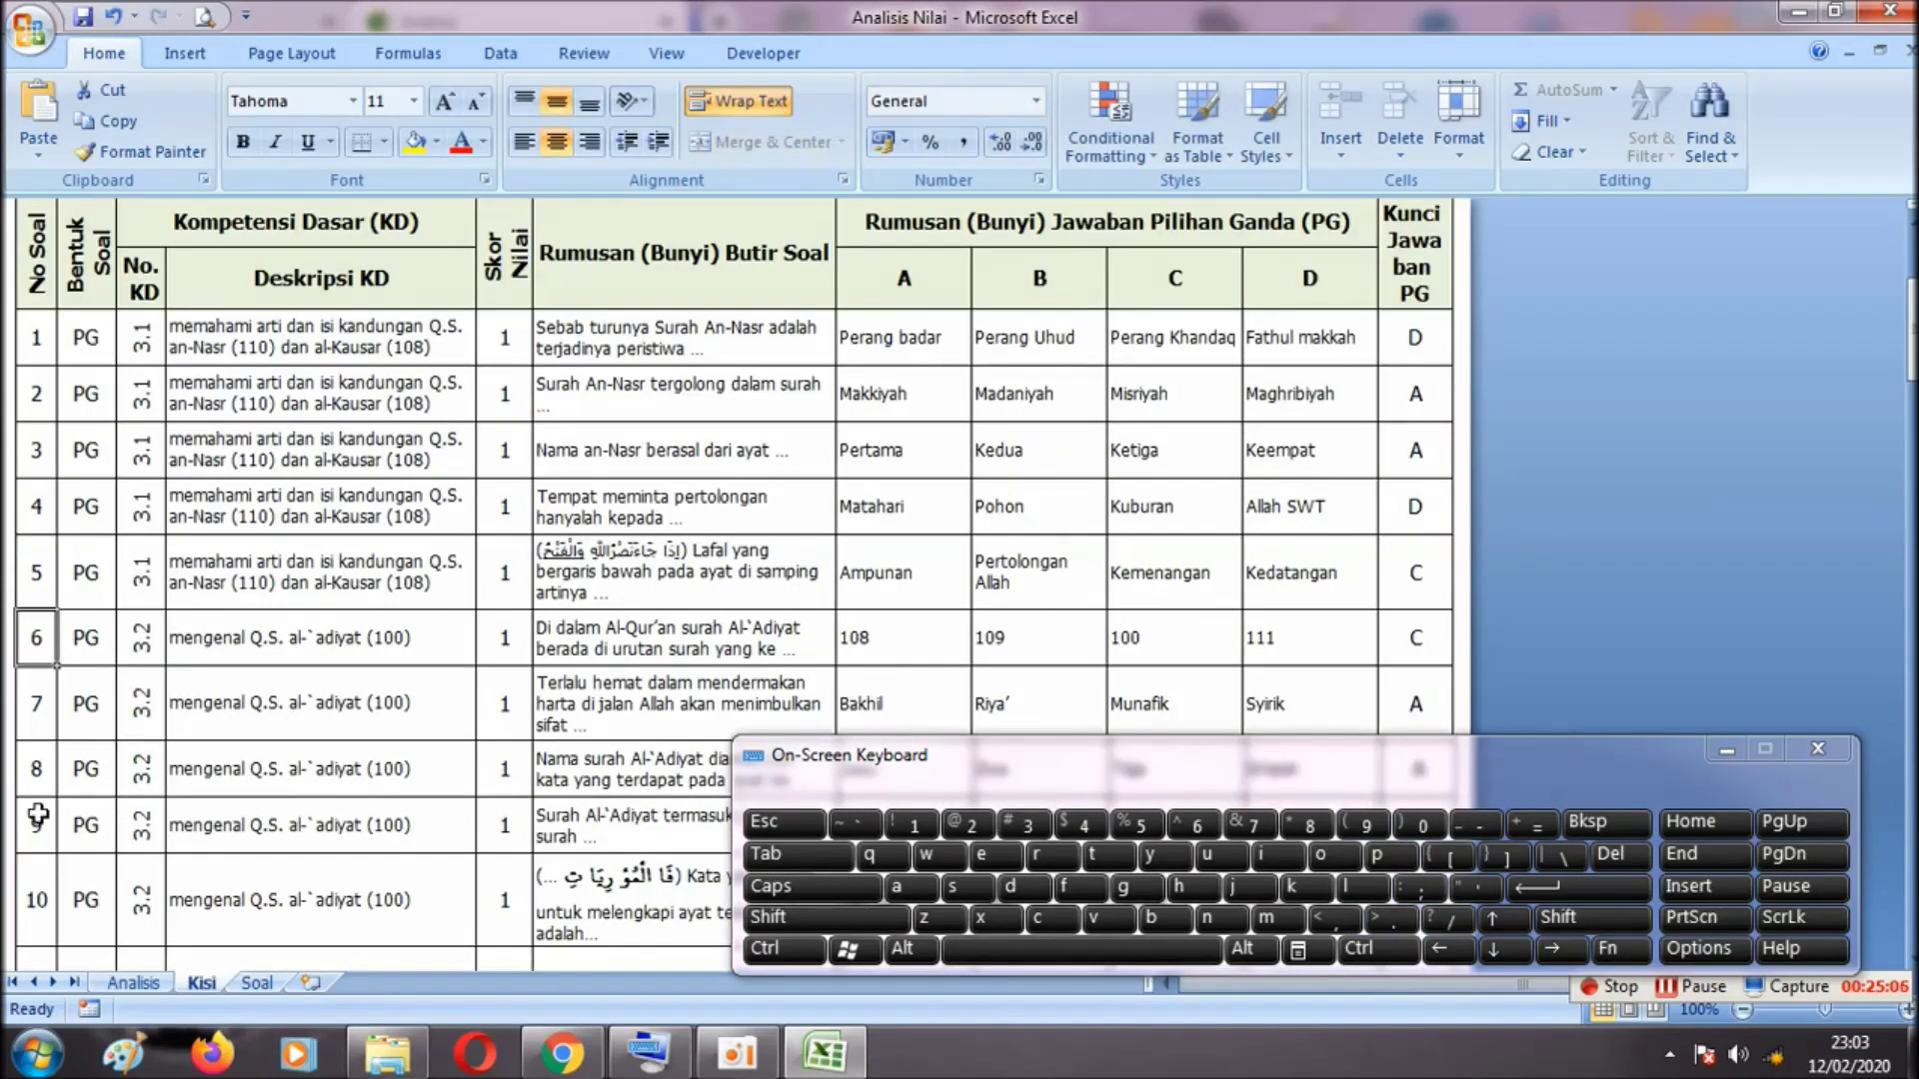
pyautogui.click(229, 881)
pyautogui.click(261, 647)
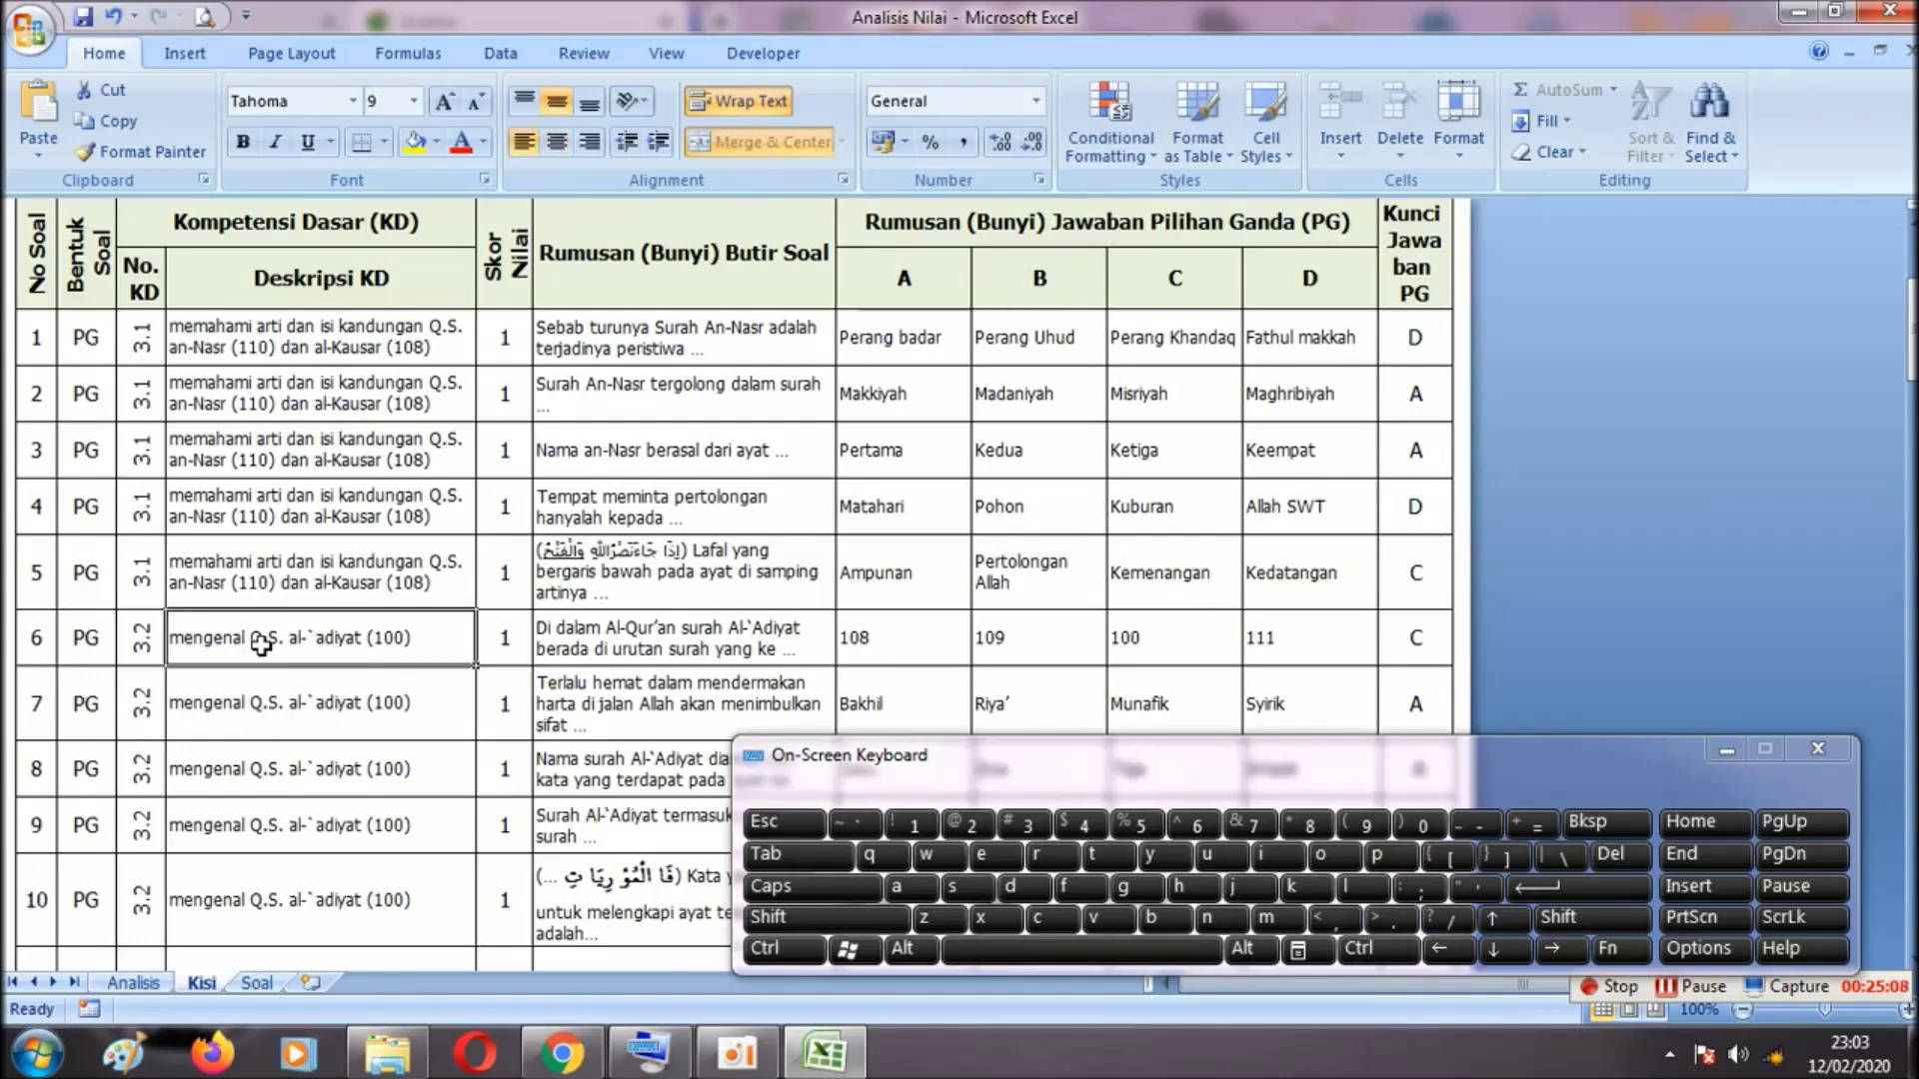
pyautogui.doubleClick(212, 641)
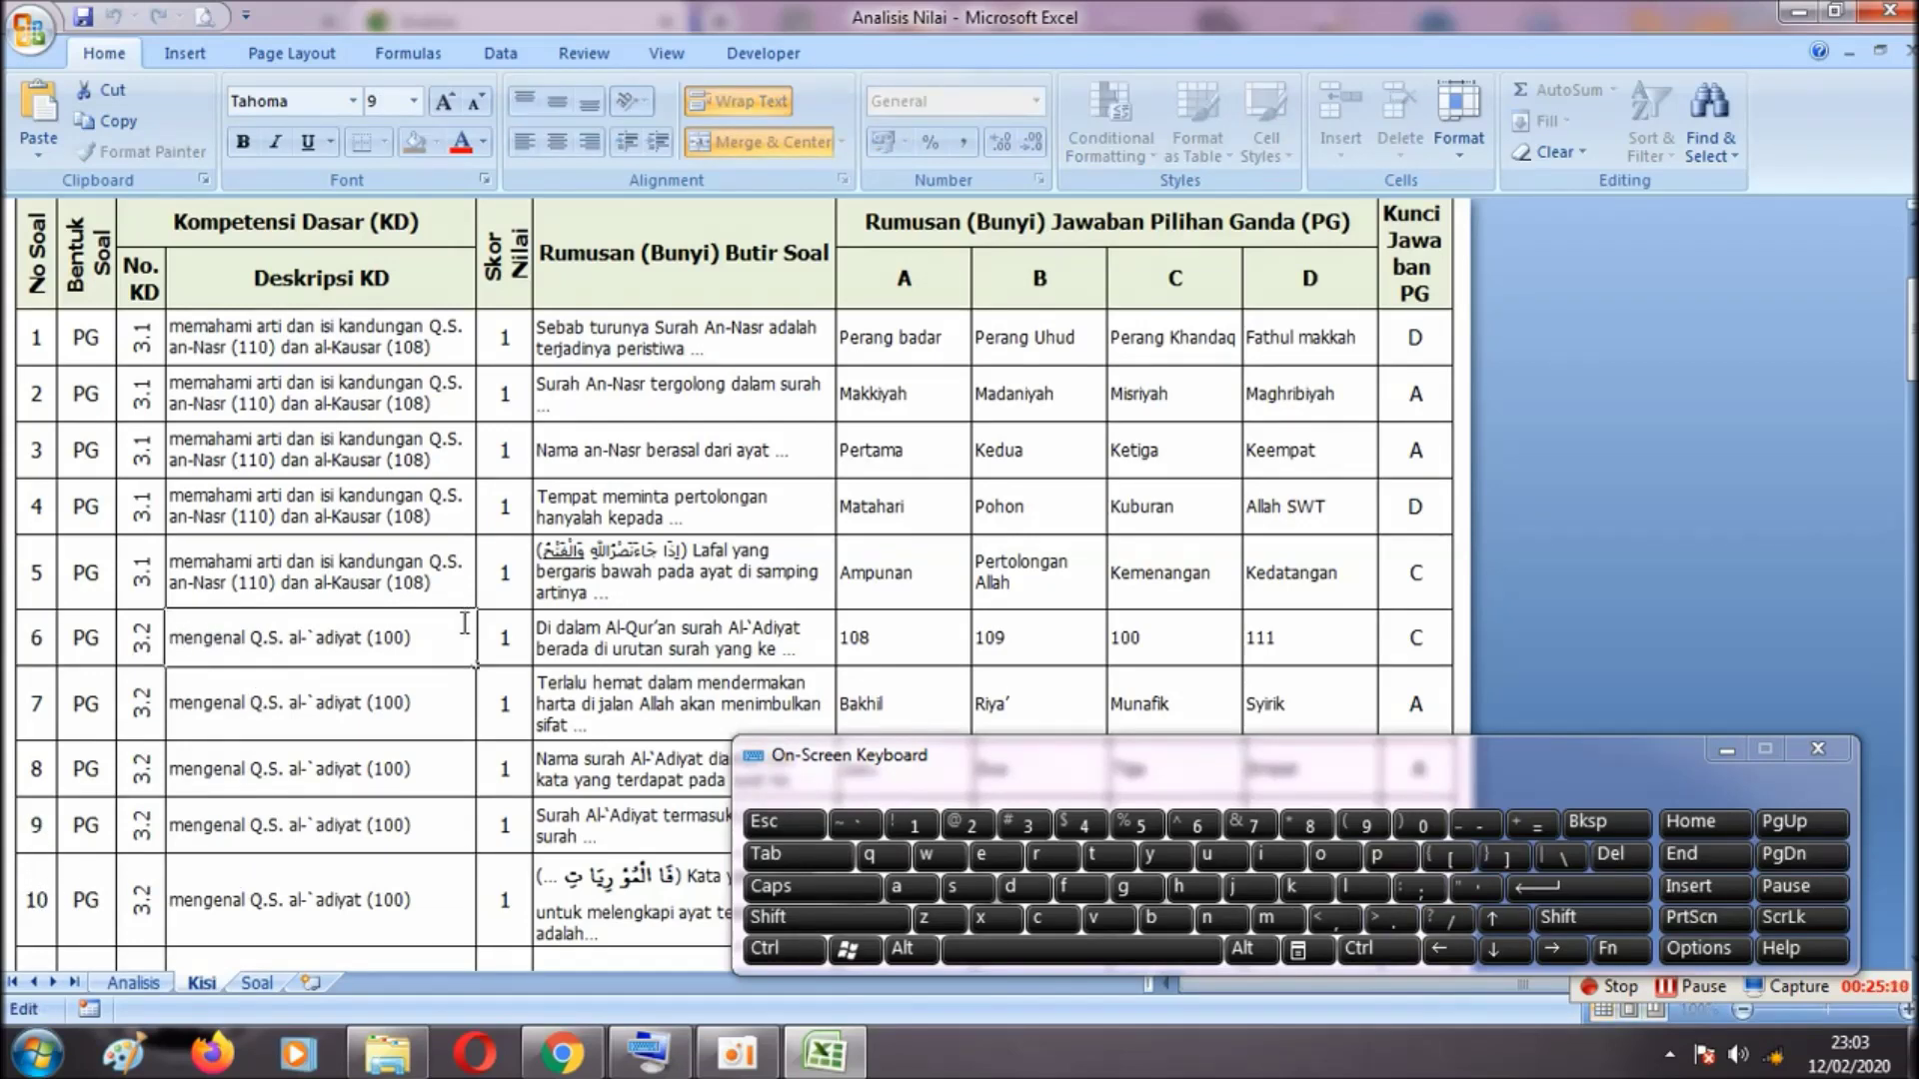
pyautogui.click(512, 643)
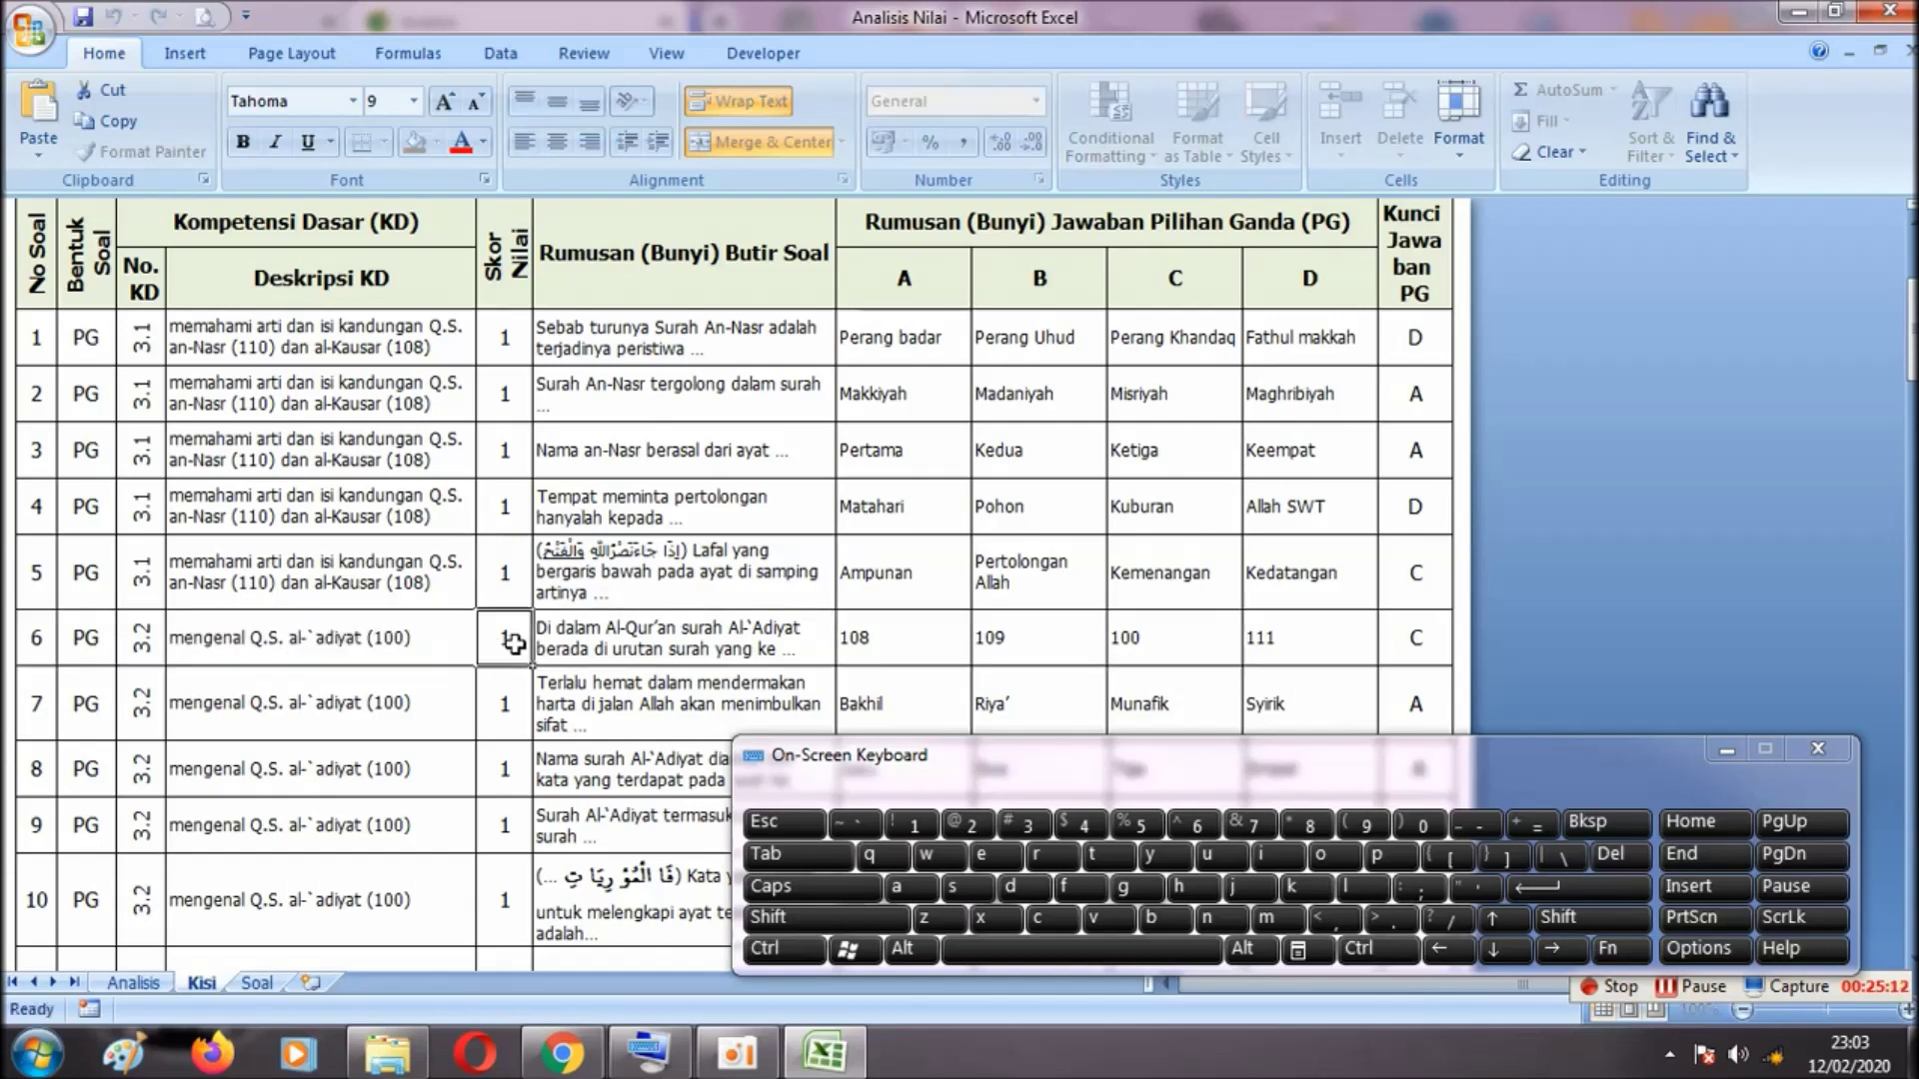
pyautogui.click(412, 637)
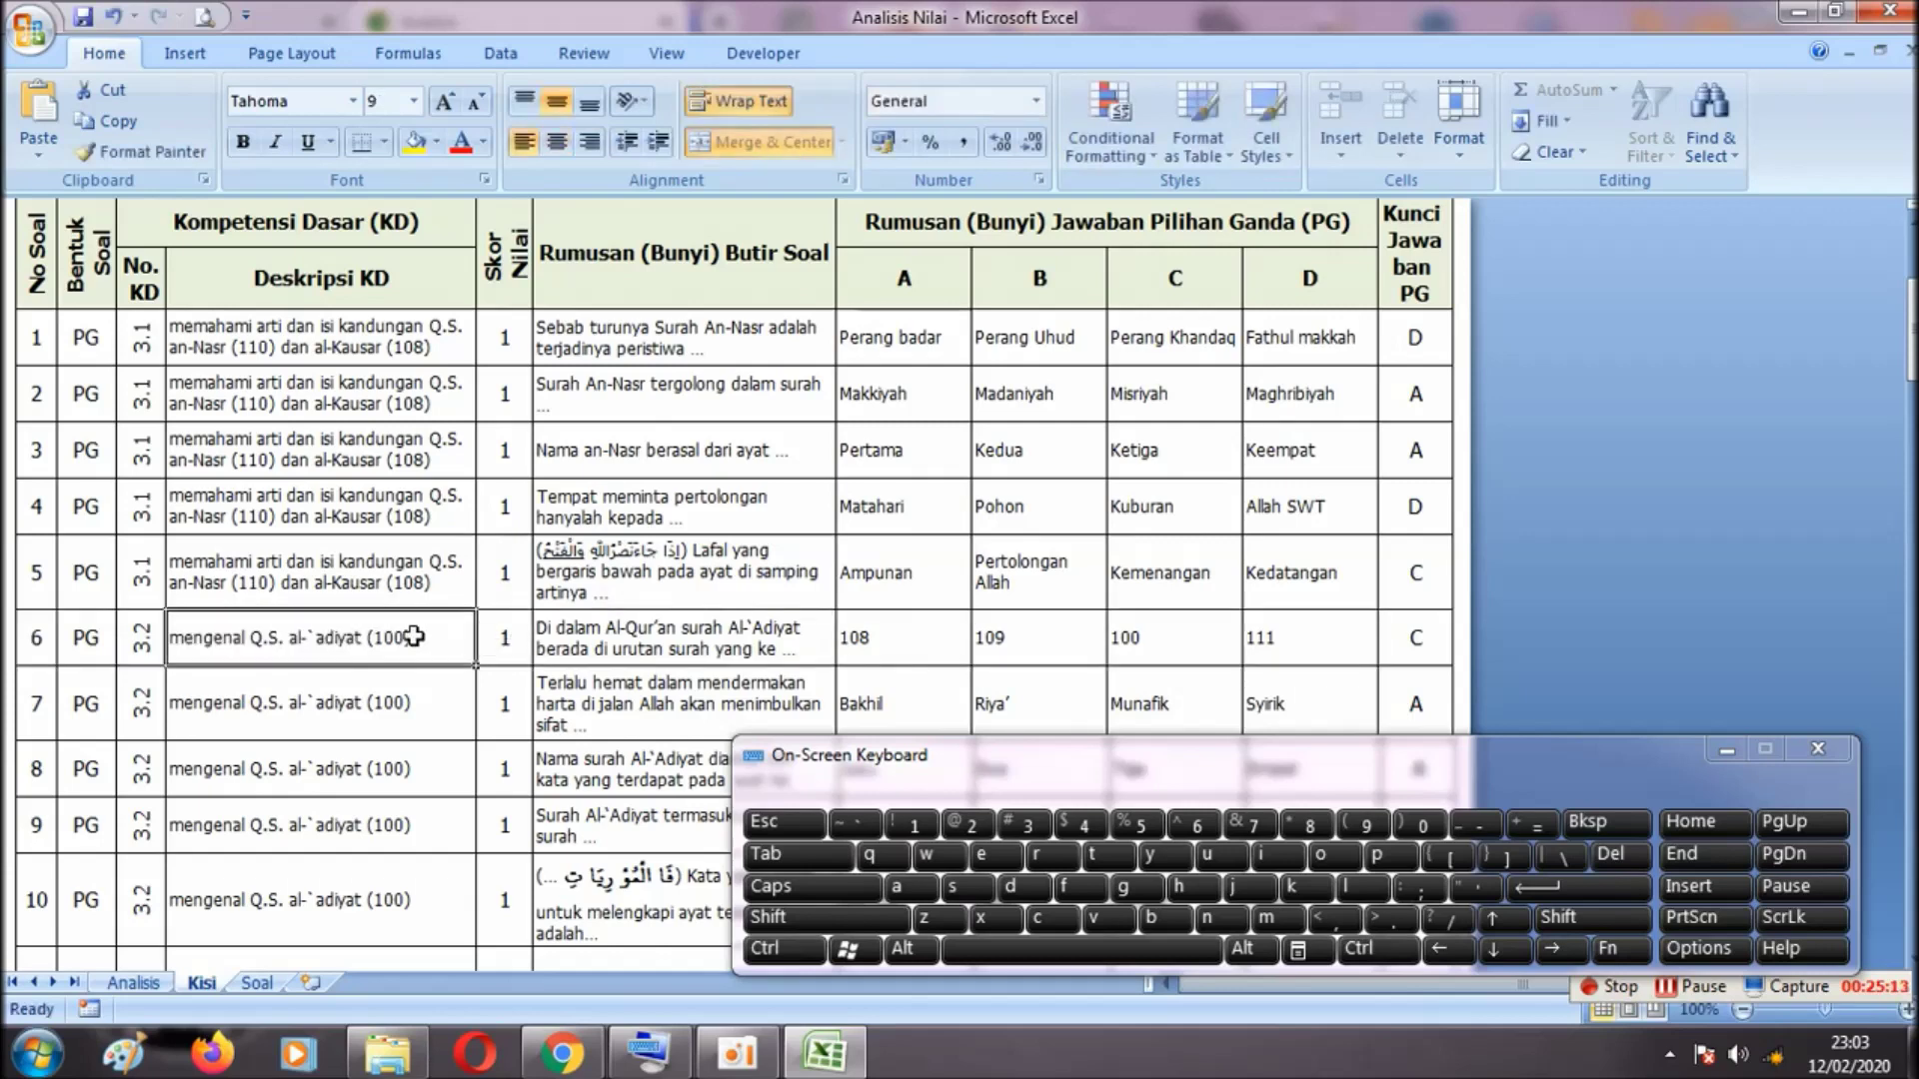
# Switch to the Kurtilas site in Chrome and open the Semester Ganjil Nilai Pengetahuan page for Al Quran-Hadis class 4-A
pyautogui.click(565, 1059)
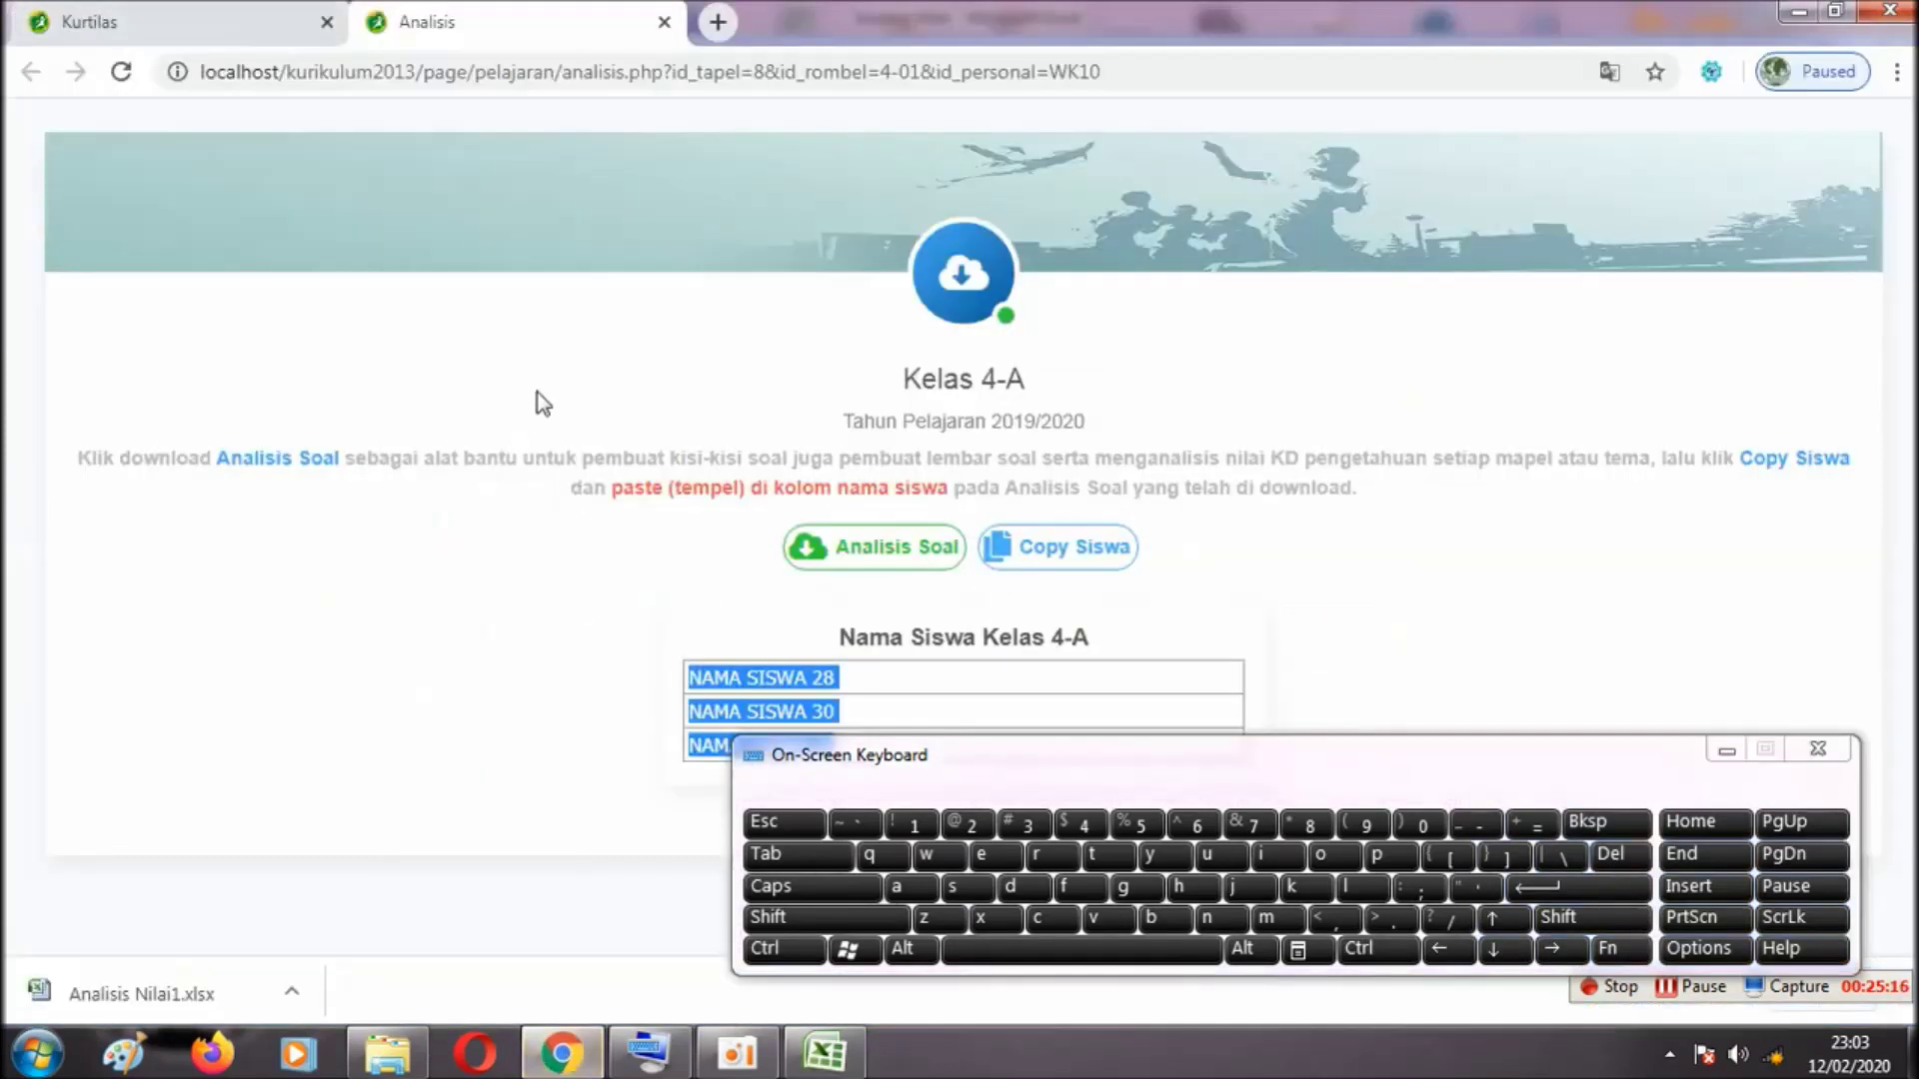
pyautogui.click(215, 30)
pyautogui.moveTo(148, 390)
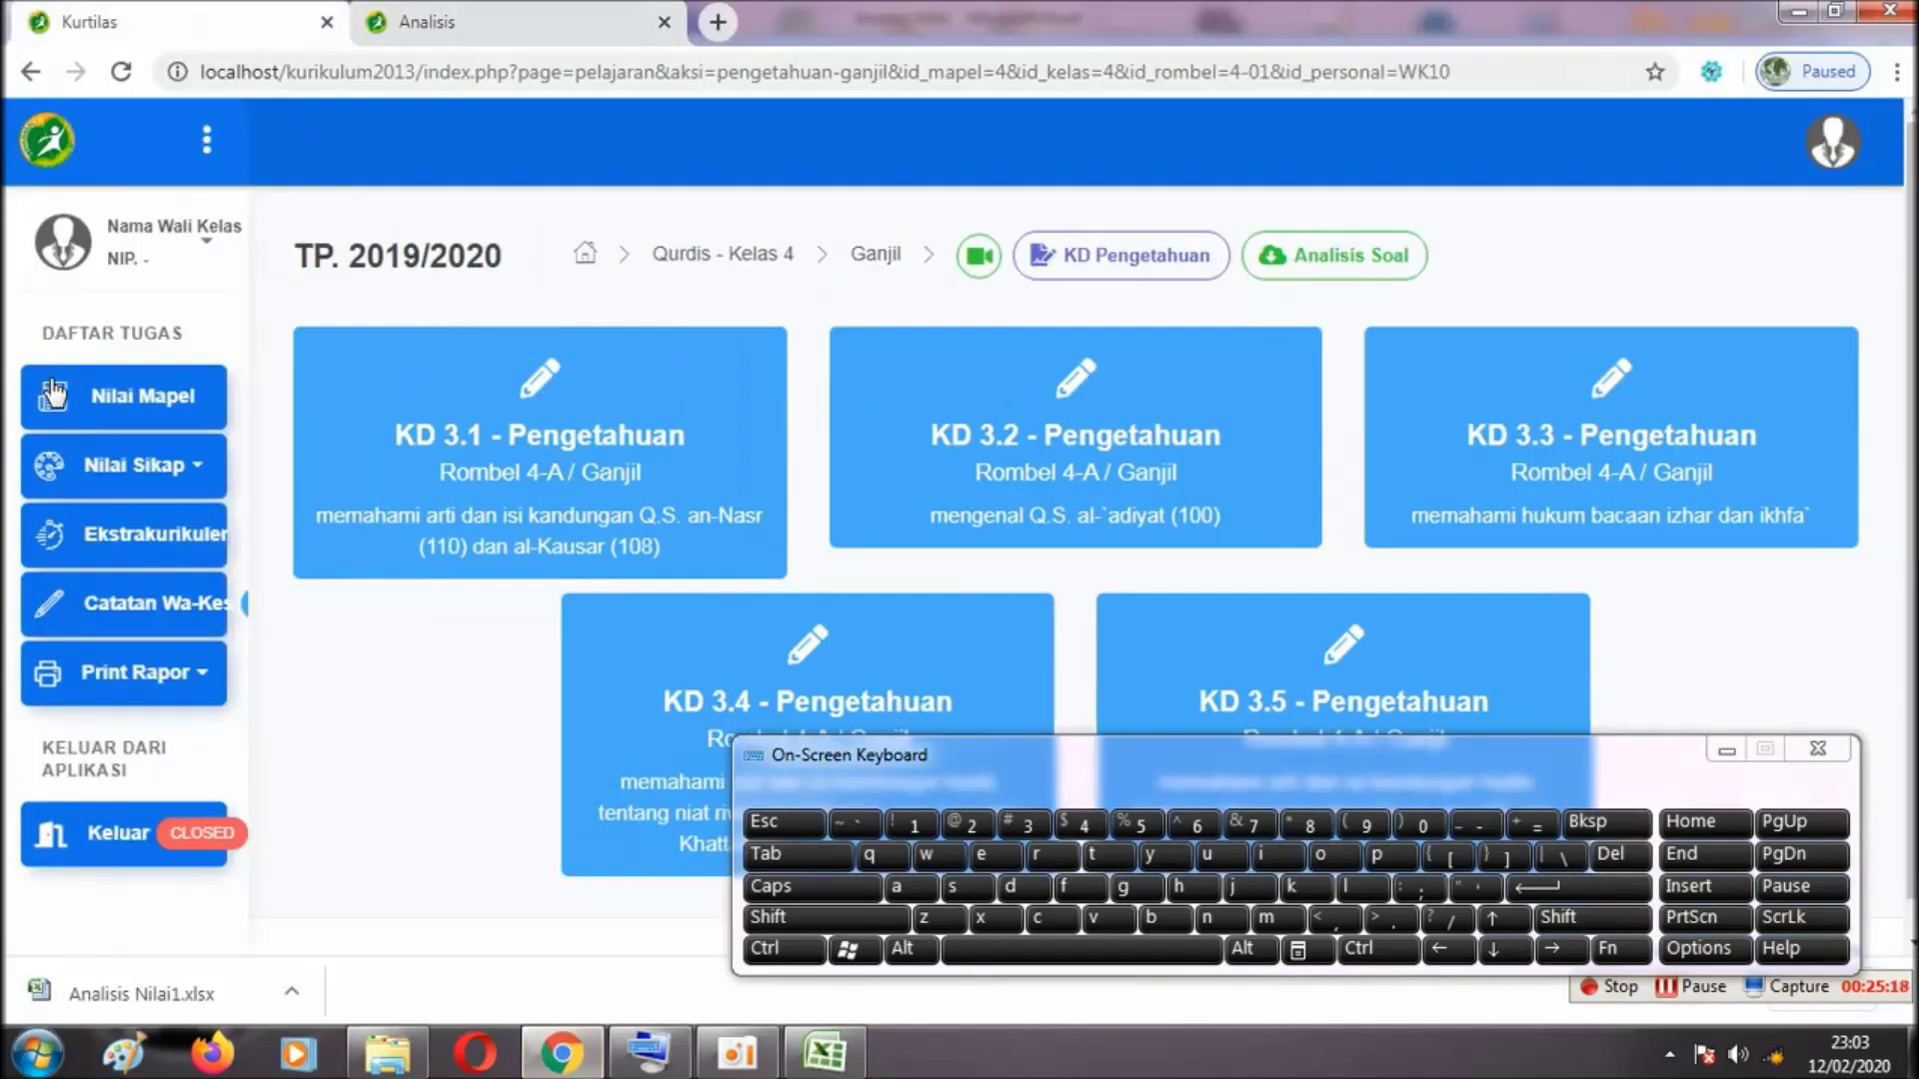
pyautogui.click(155, 393)
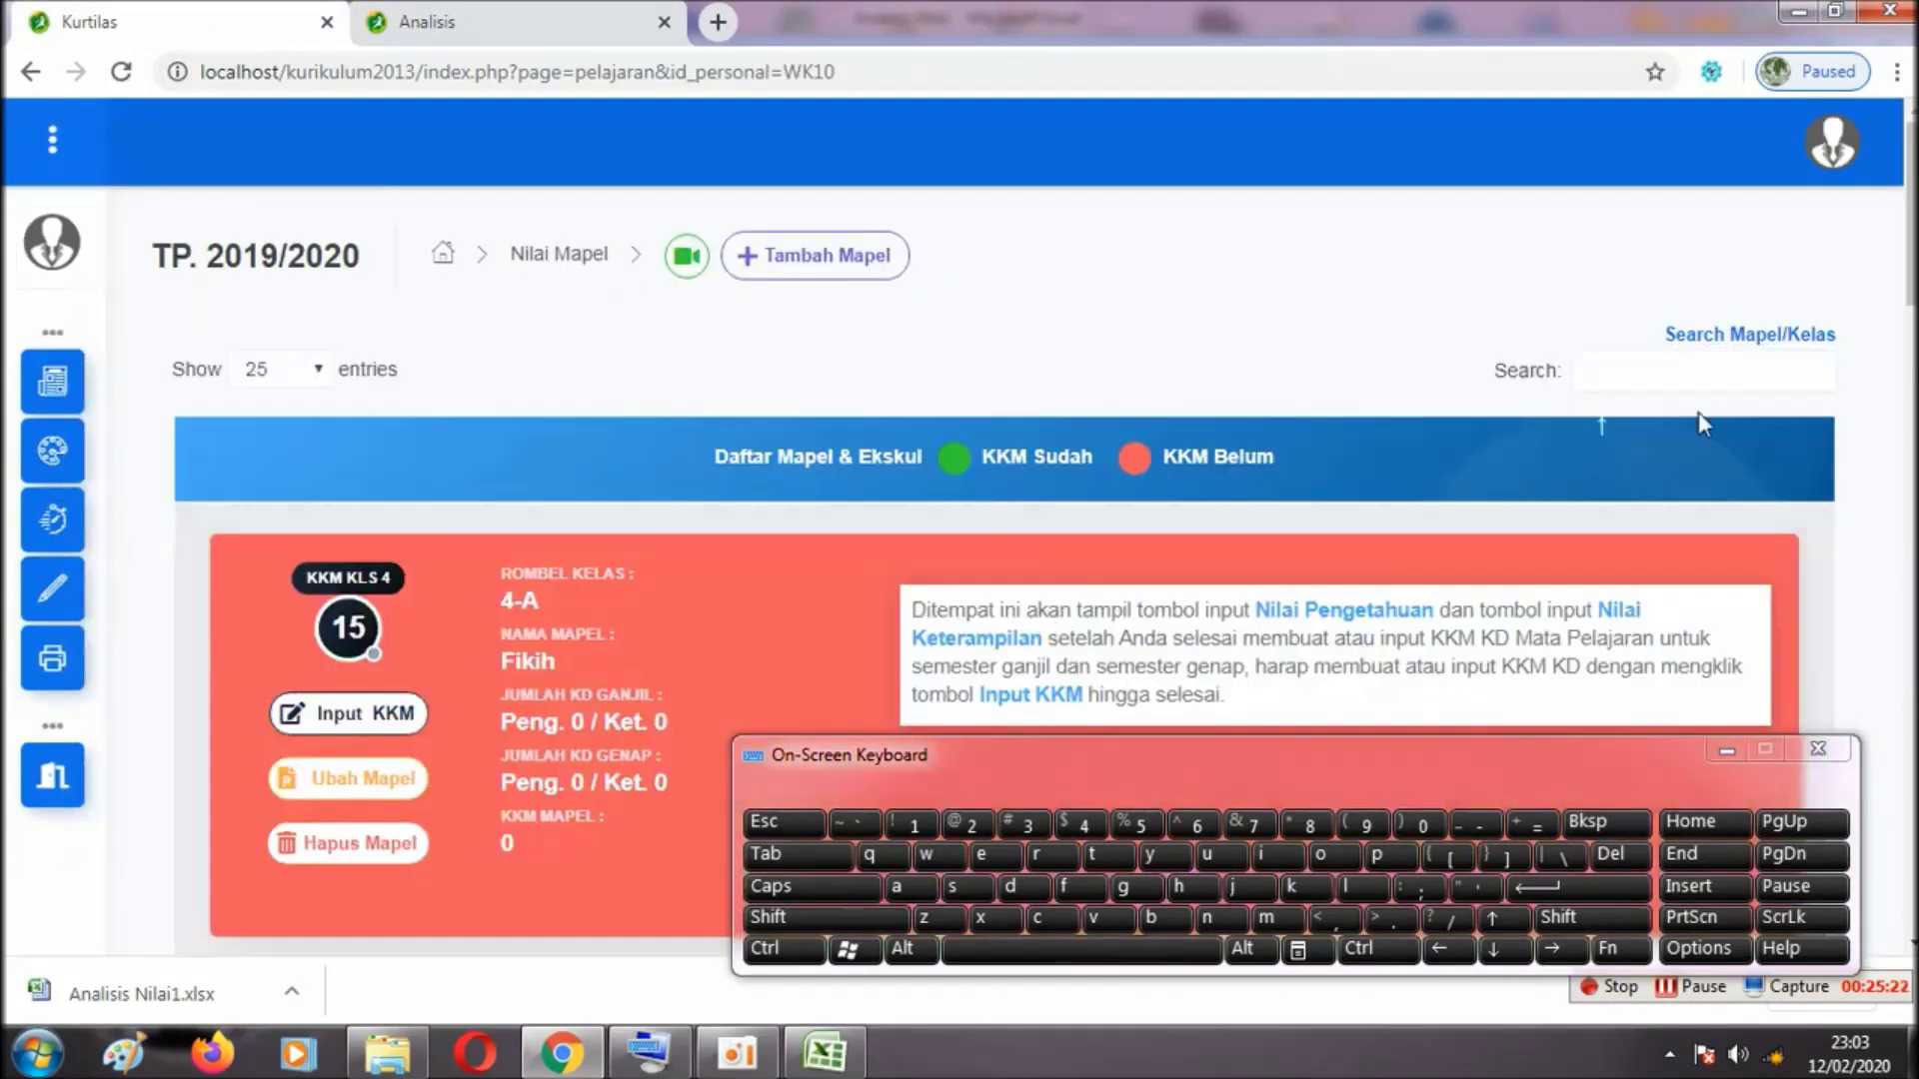
pyautogui.scroll(-10, 1852, 334)
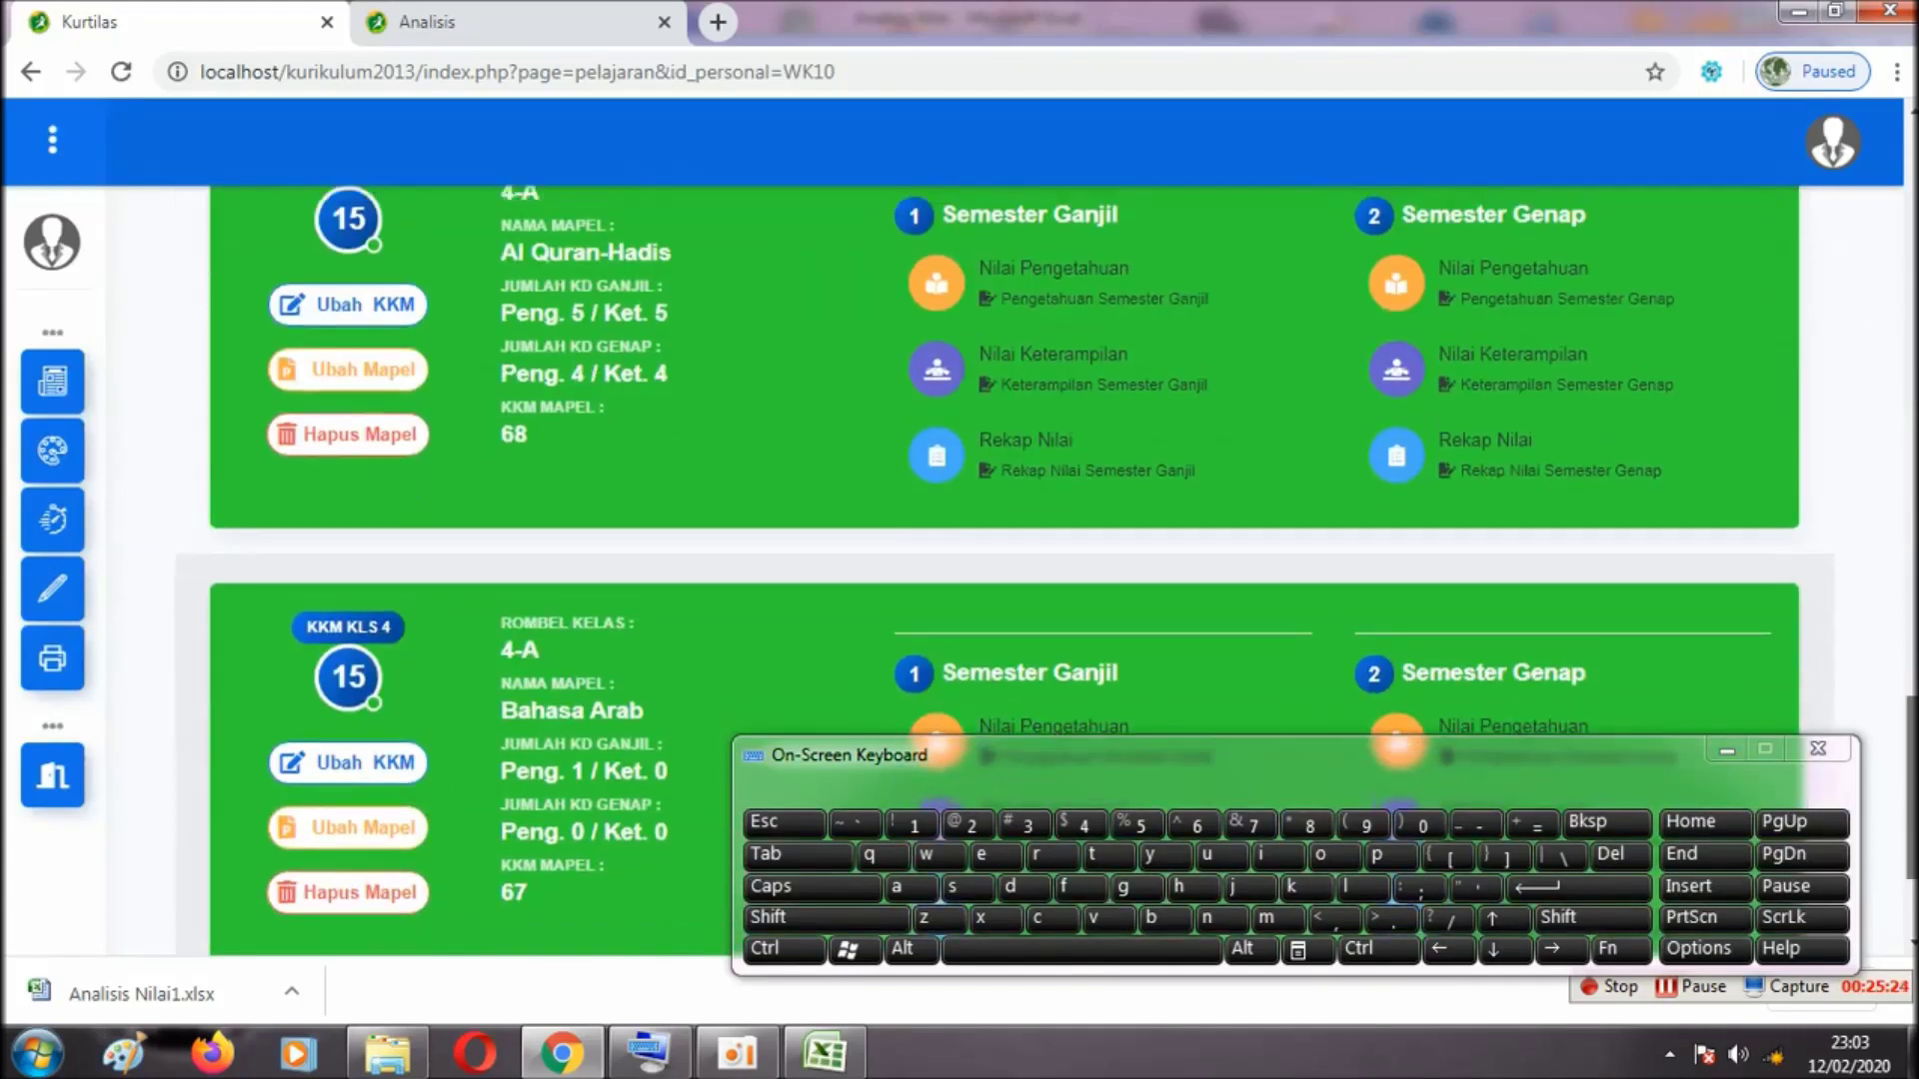
pyautogui.scroll(-2, 1099, 577)
pyautogui.scroll(5, 1099, 577)
pyautogui.click(1099, 578)
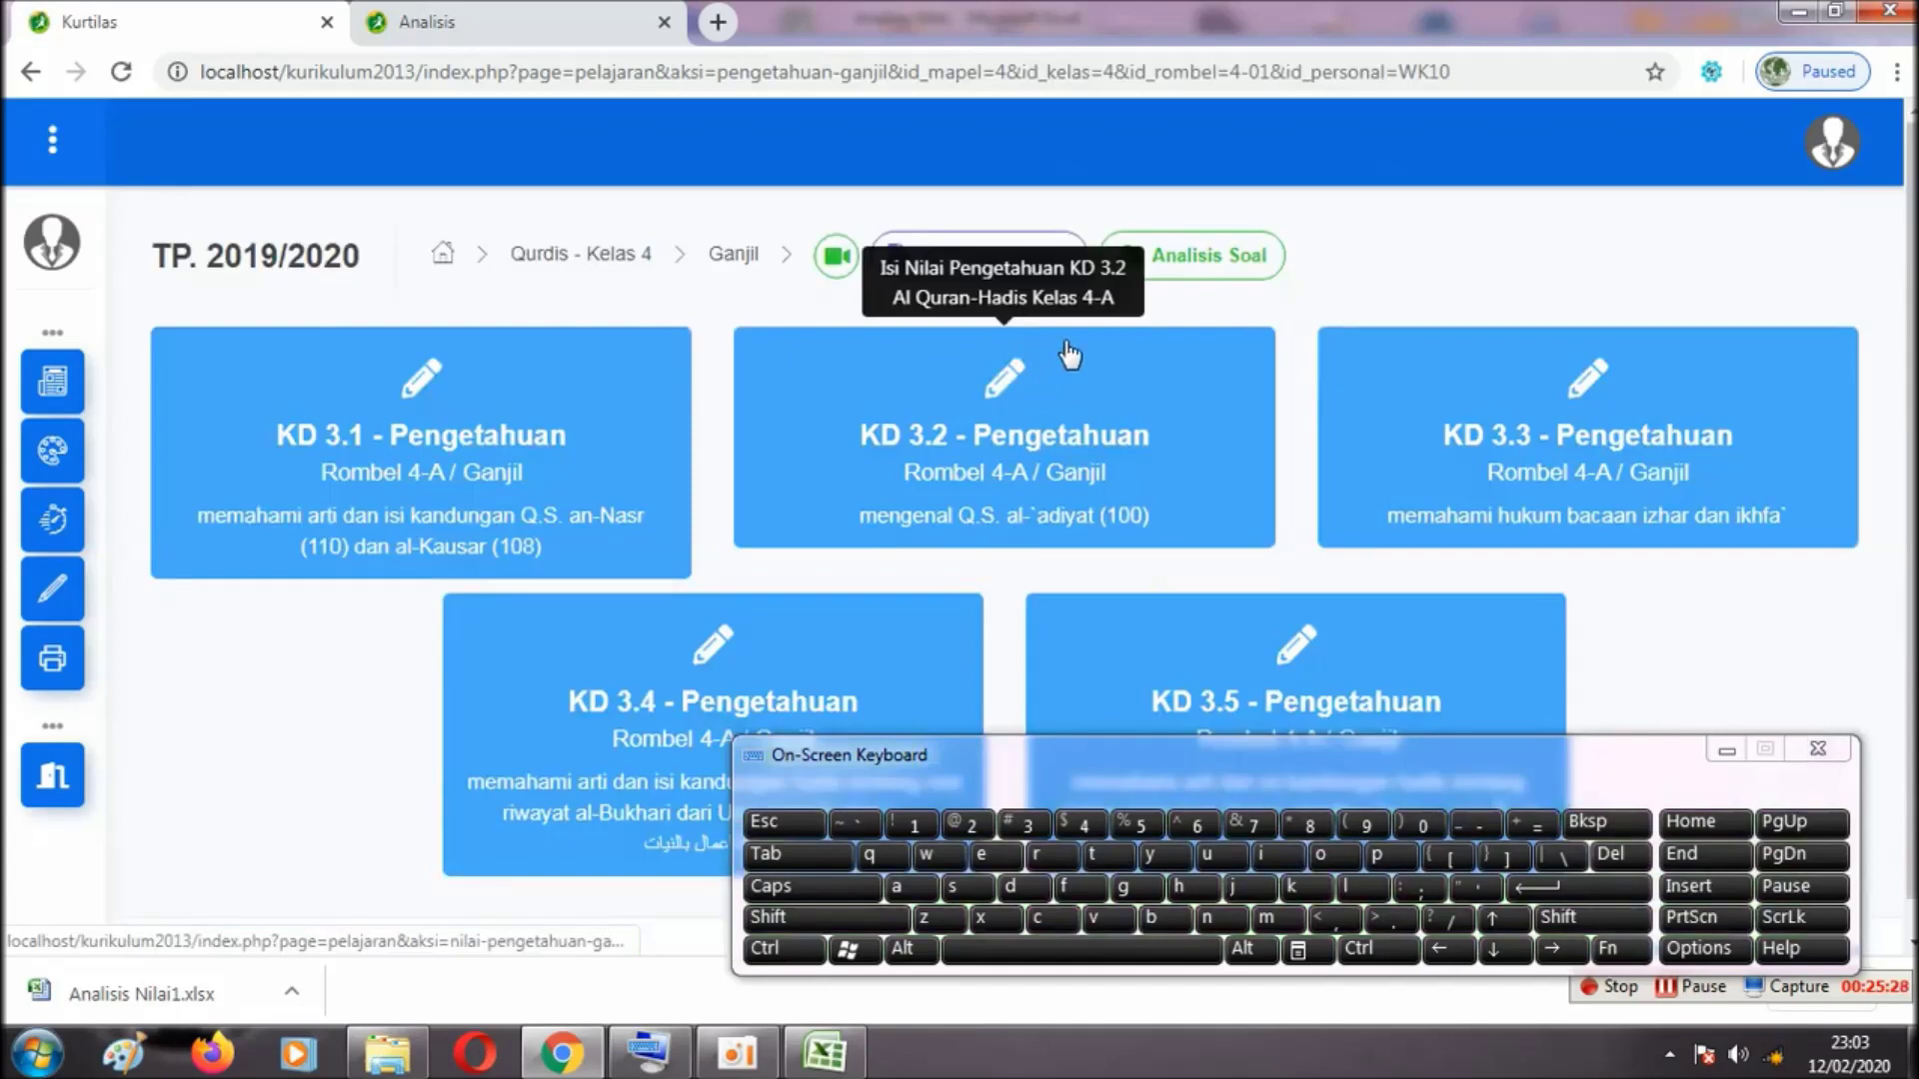
# Open the KD Pengetahuan list and compare its KD descriptions with the Kisi sheet in Excel
pyautogui.click(984, 262)
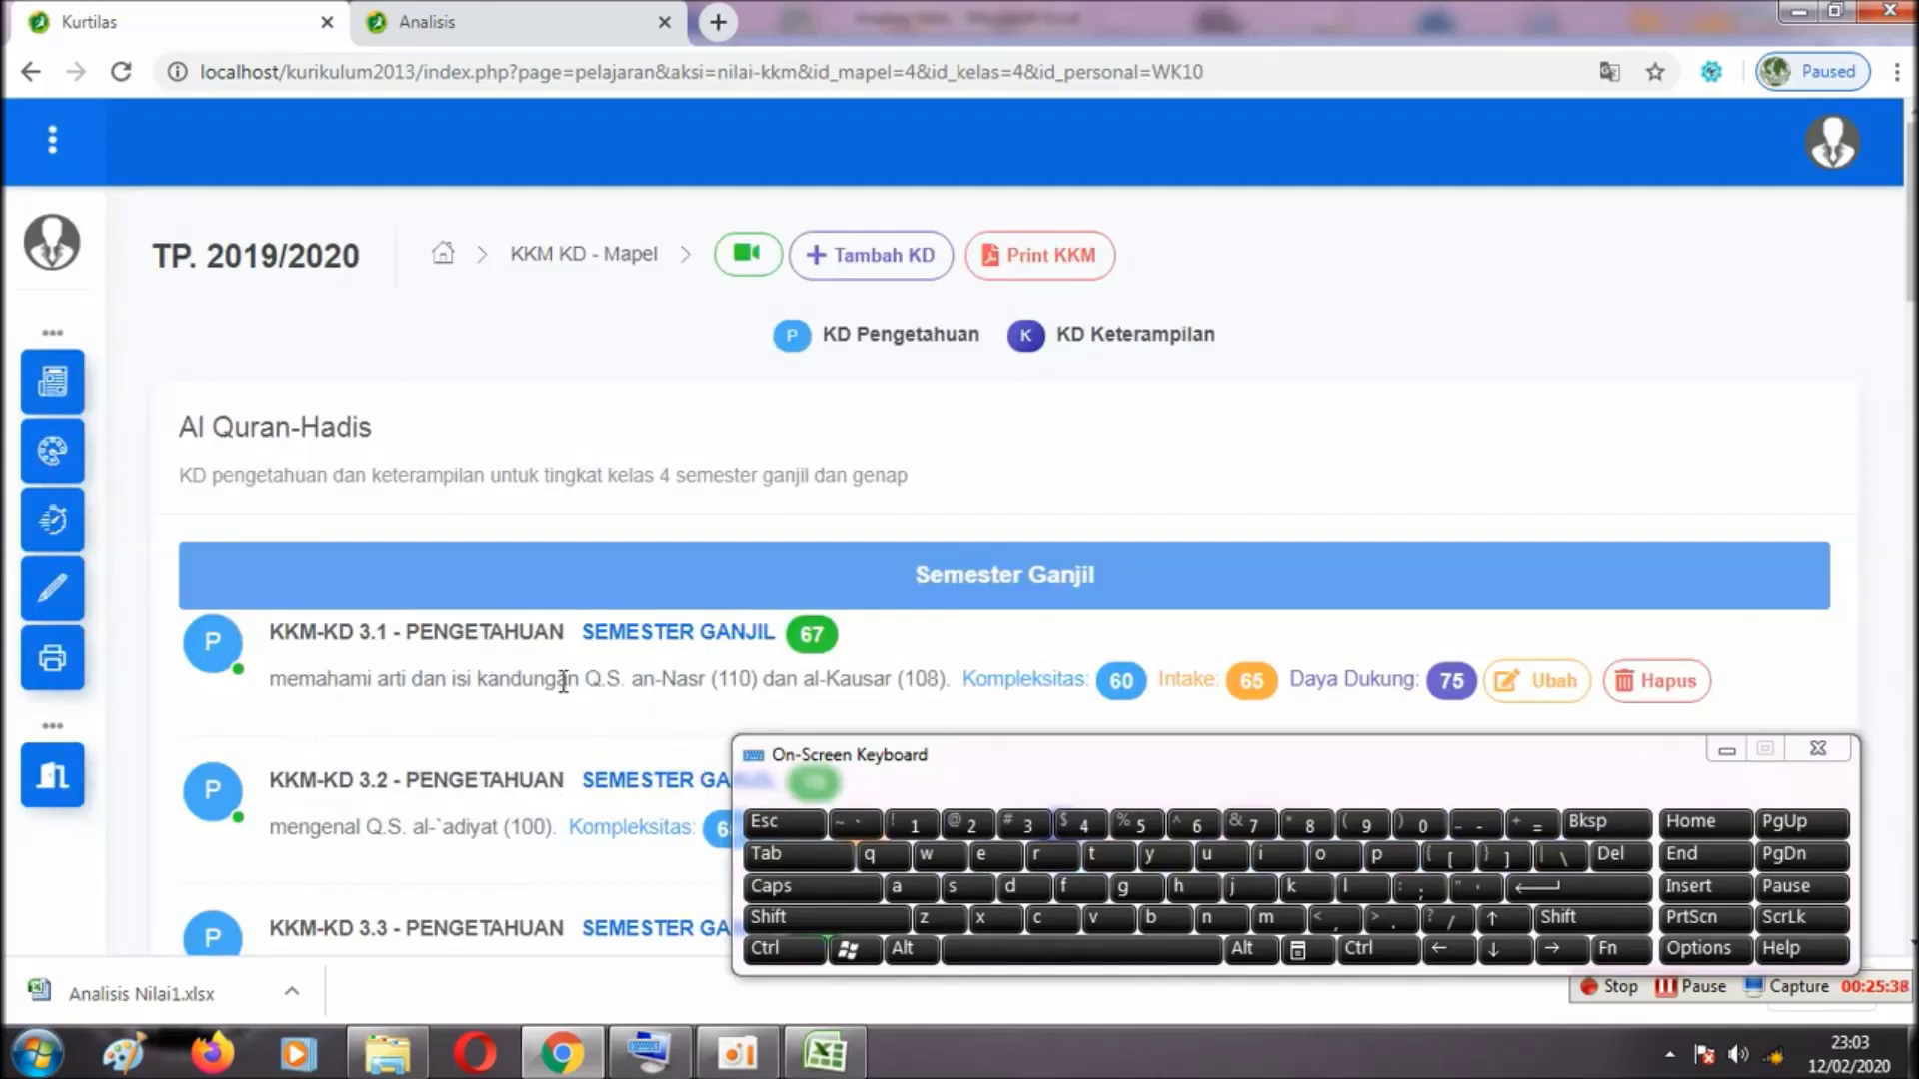
pyautogui.click(824, 1054)
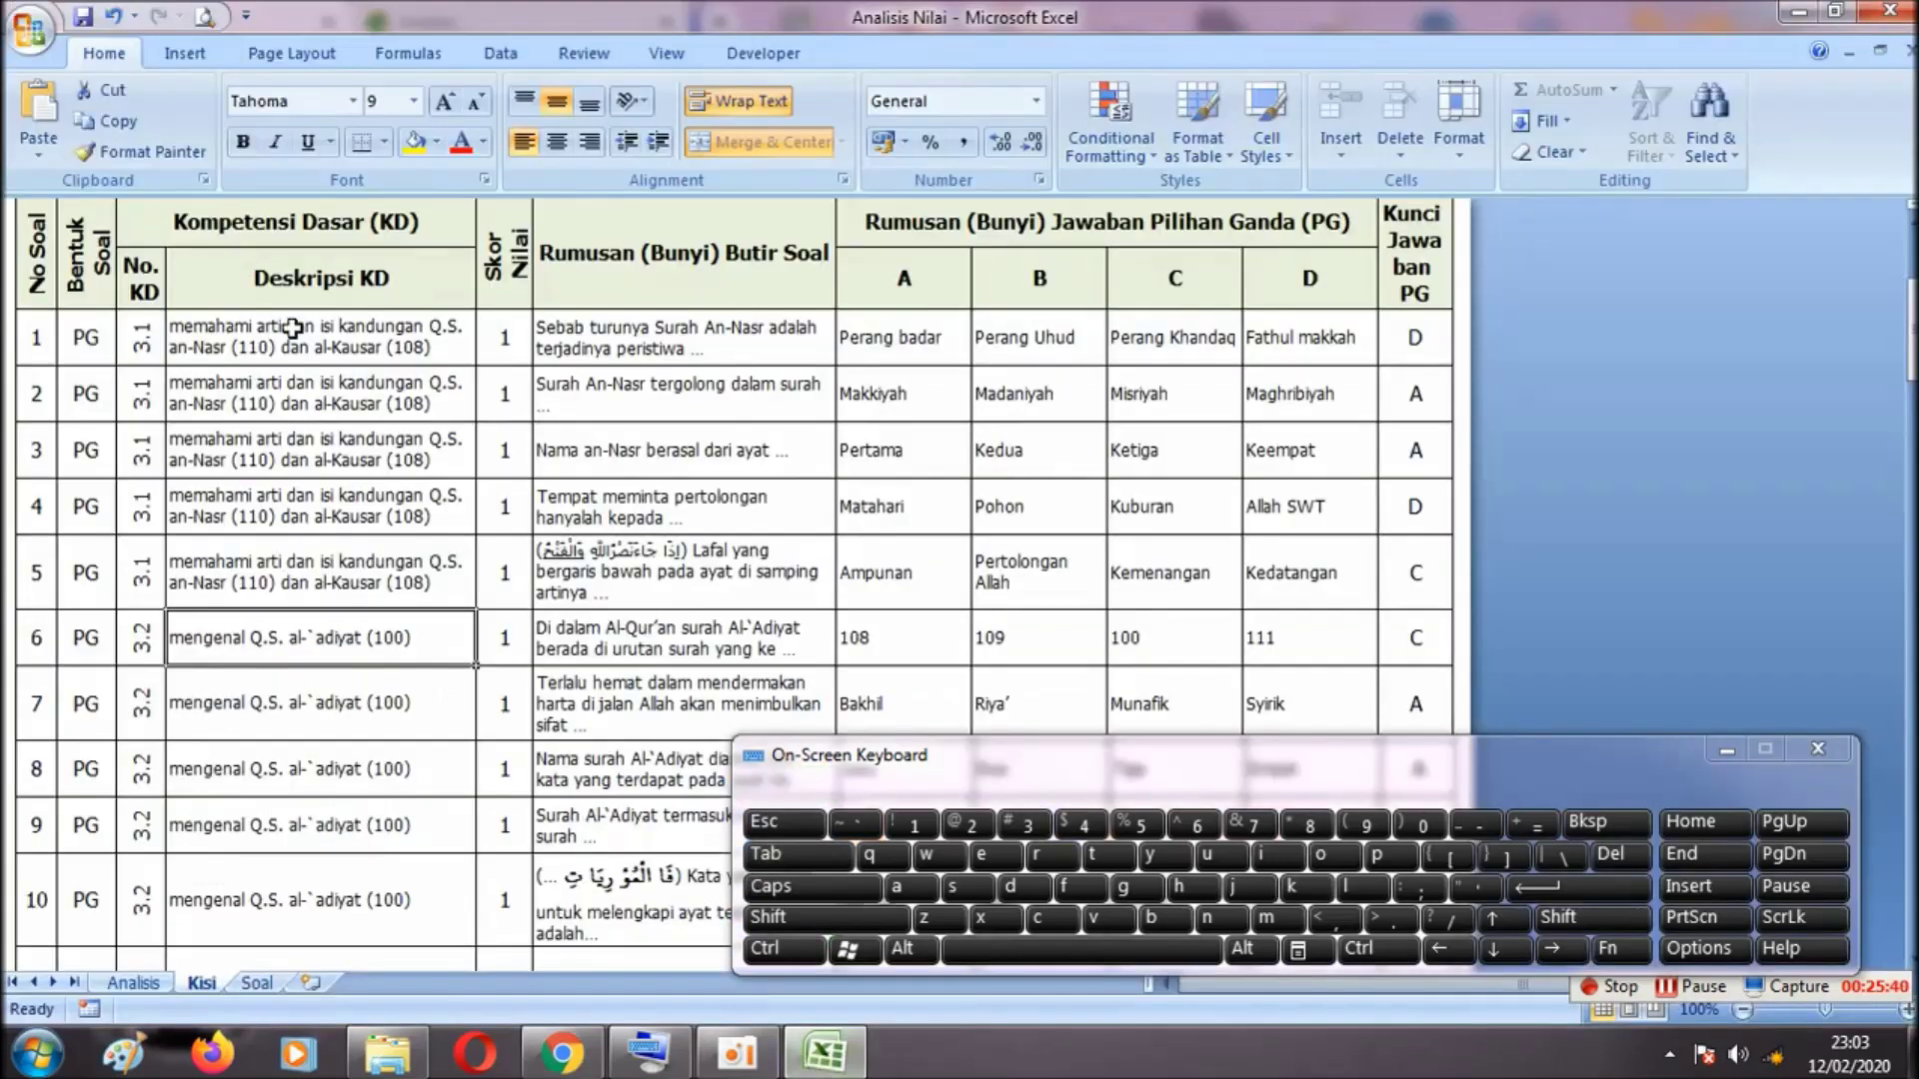
pyautogui.click(561, 1053)
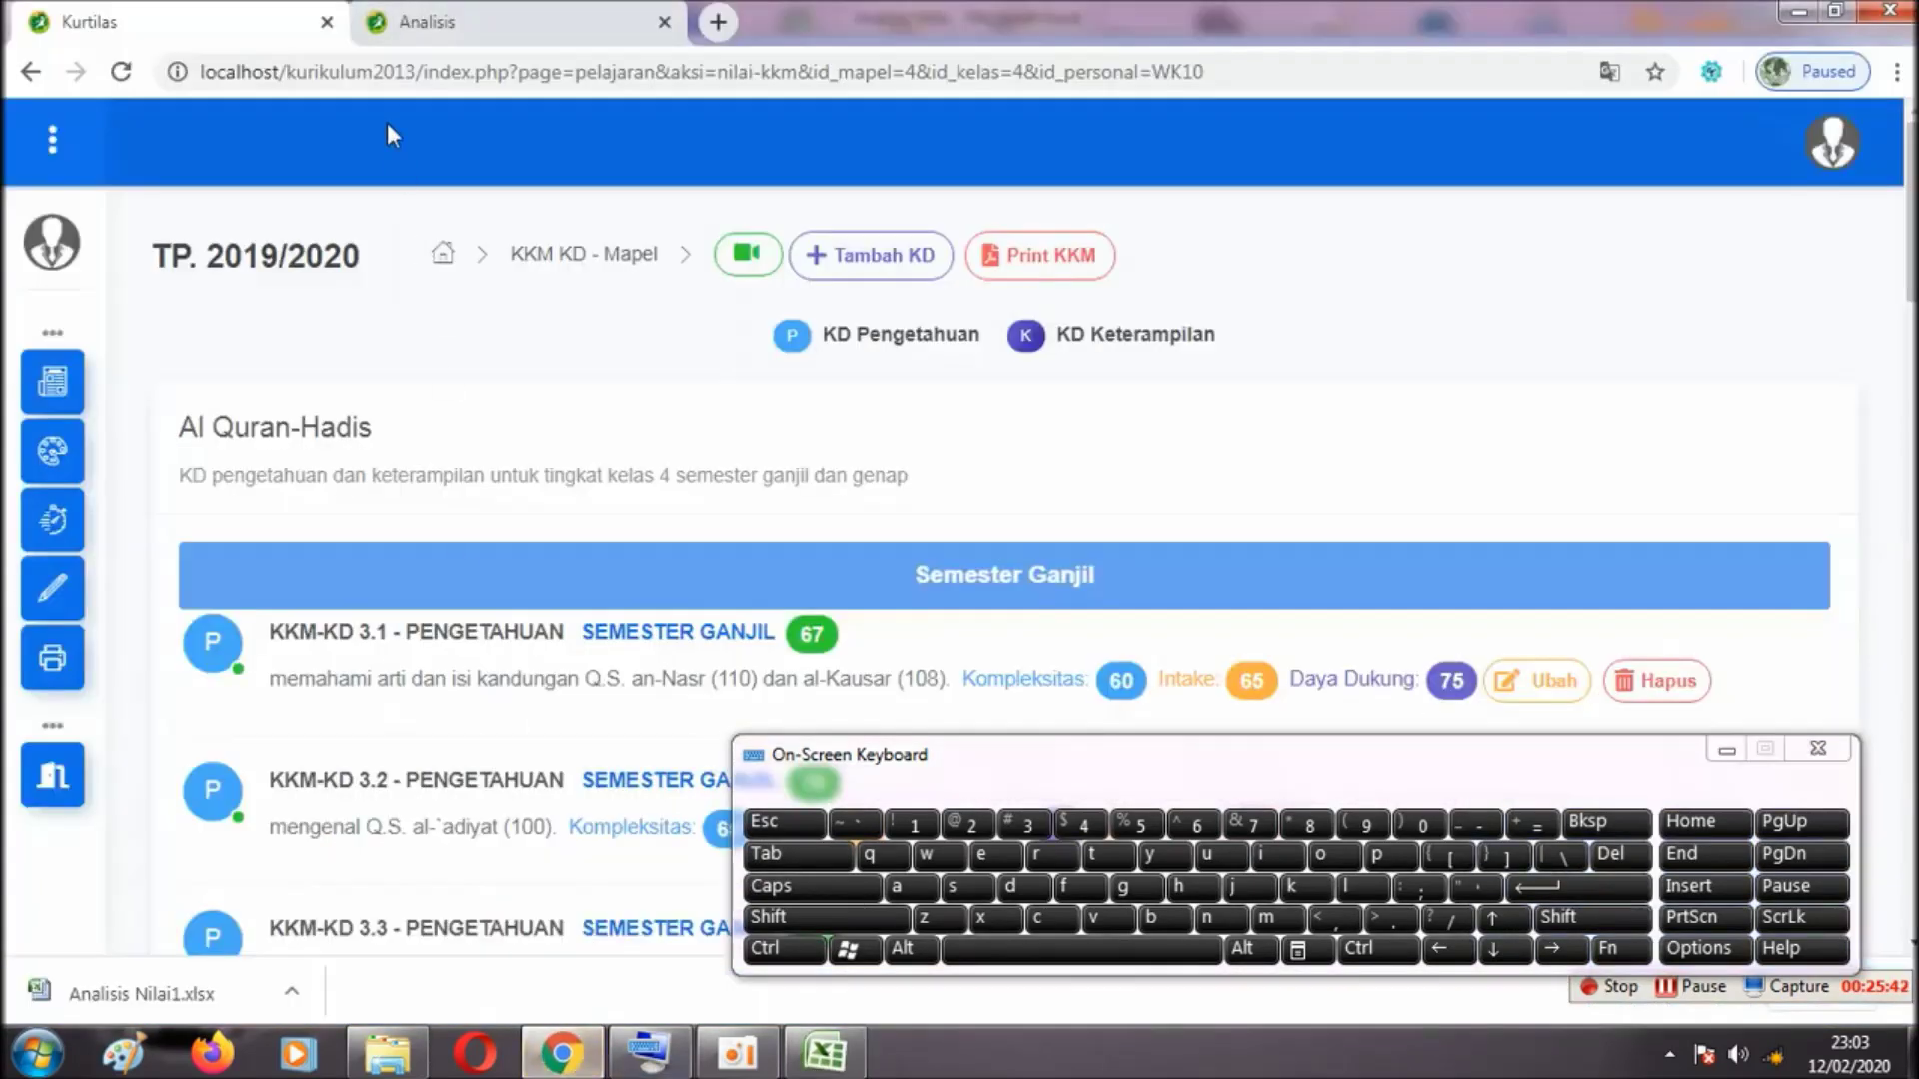
pyautogui.click(483, 28)
pyautogui.click(824, 1053)
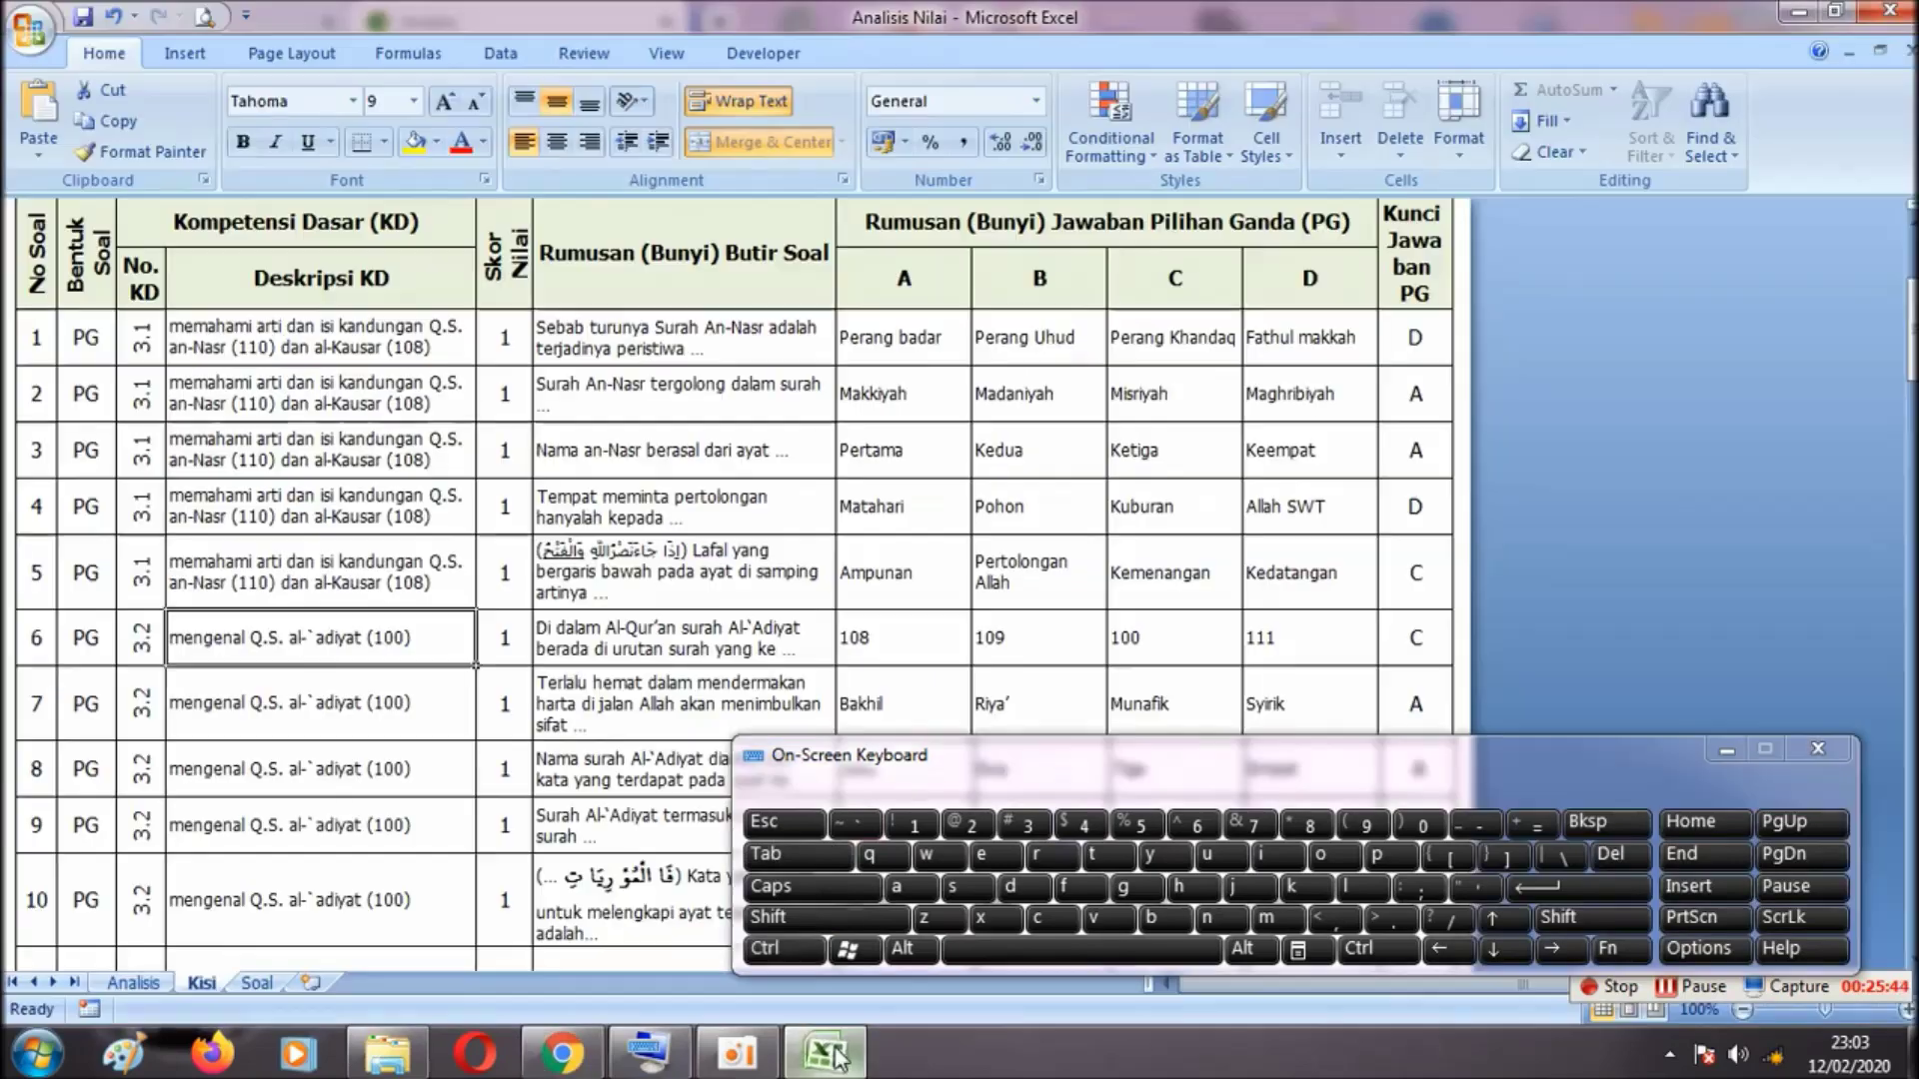
# Check the Deskripsi KD cells of the PG questions down to question 10 and the wording of question 1
pyautogui.click(574, 517)
pyautogui.click(360, 385)
pyautogui.click(346, 459)
pyautogui.click(352, 539)
pyautogui.click(345, 647)
pyautogui.click(348, 789)
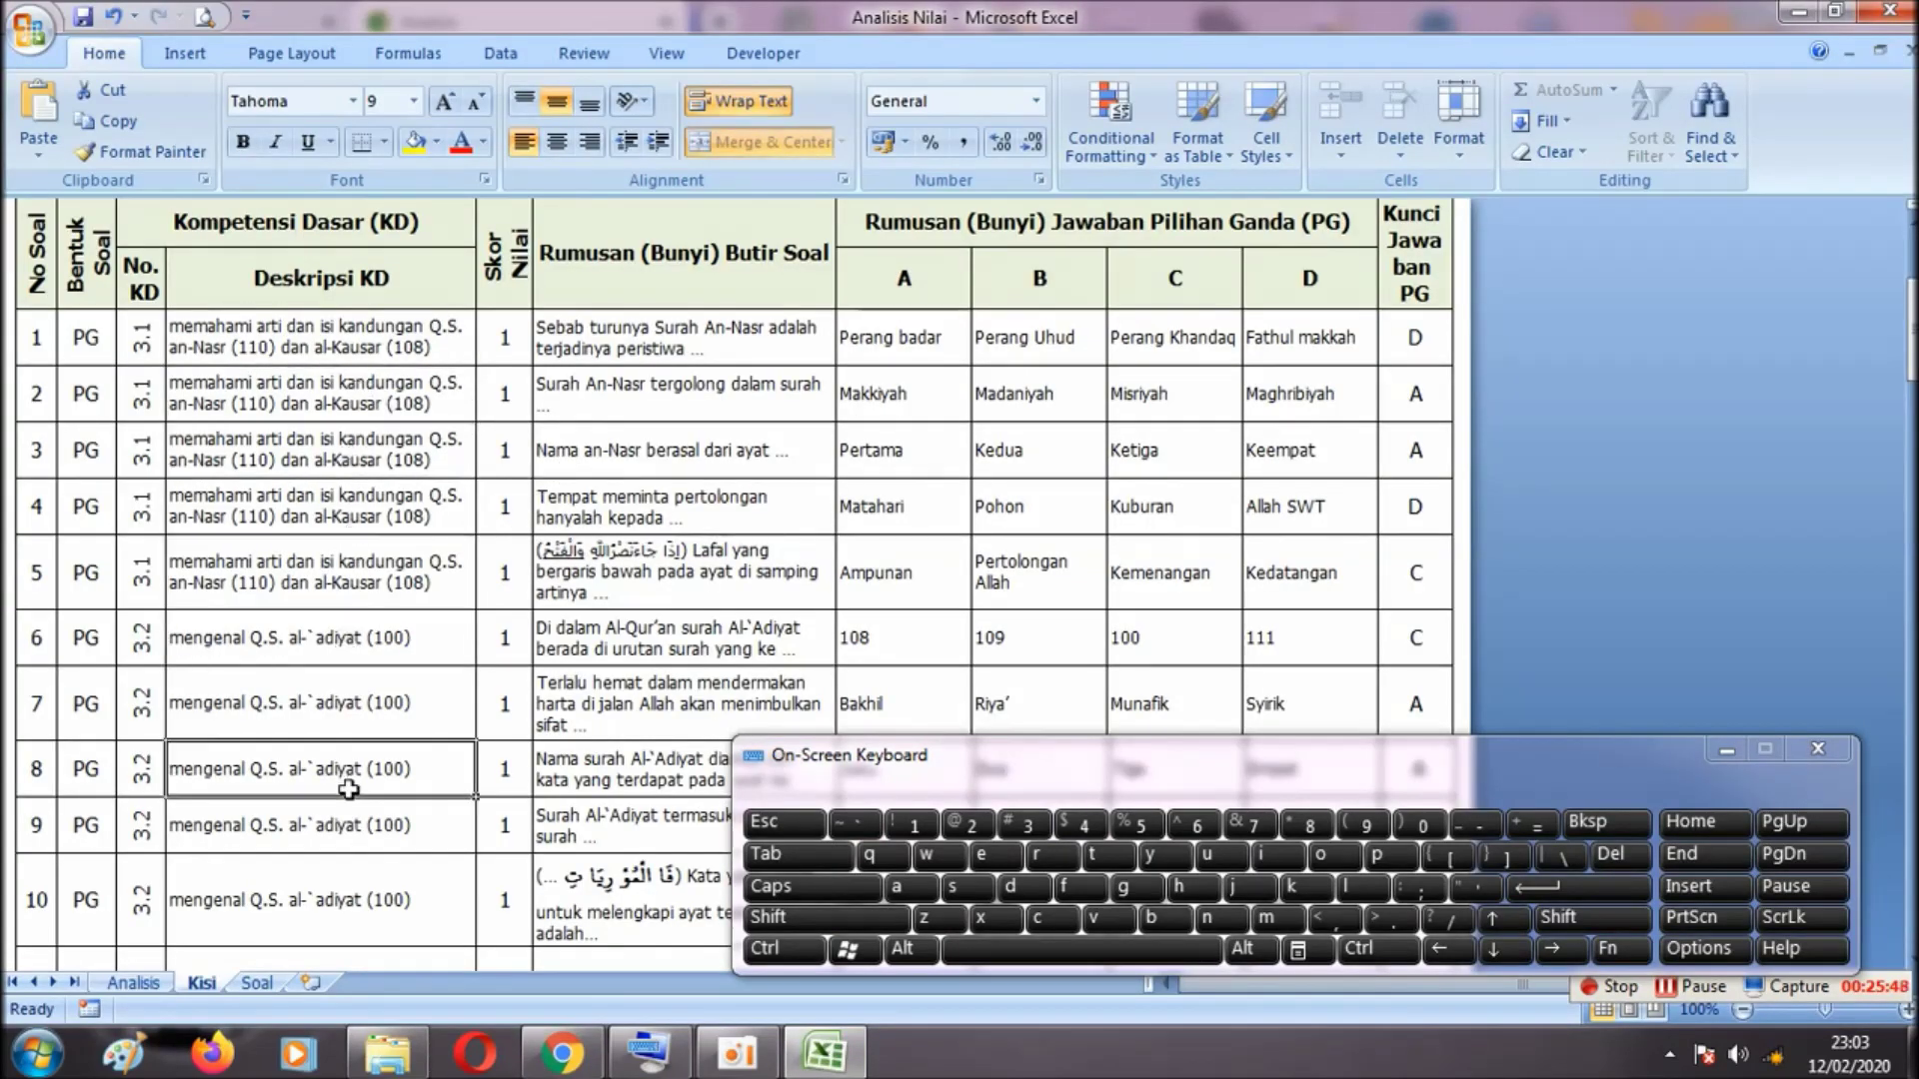
pyautogui.click(353, 859)
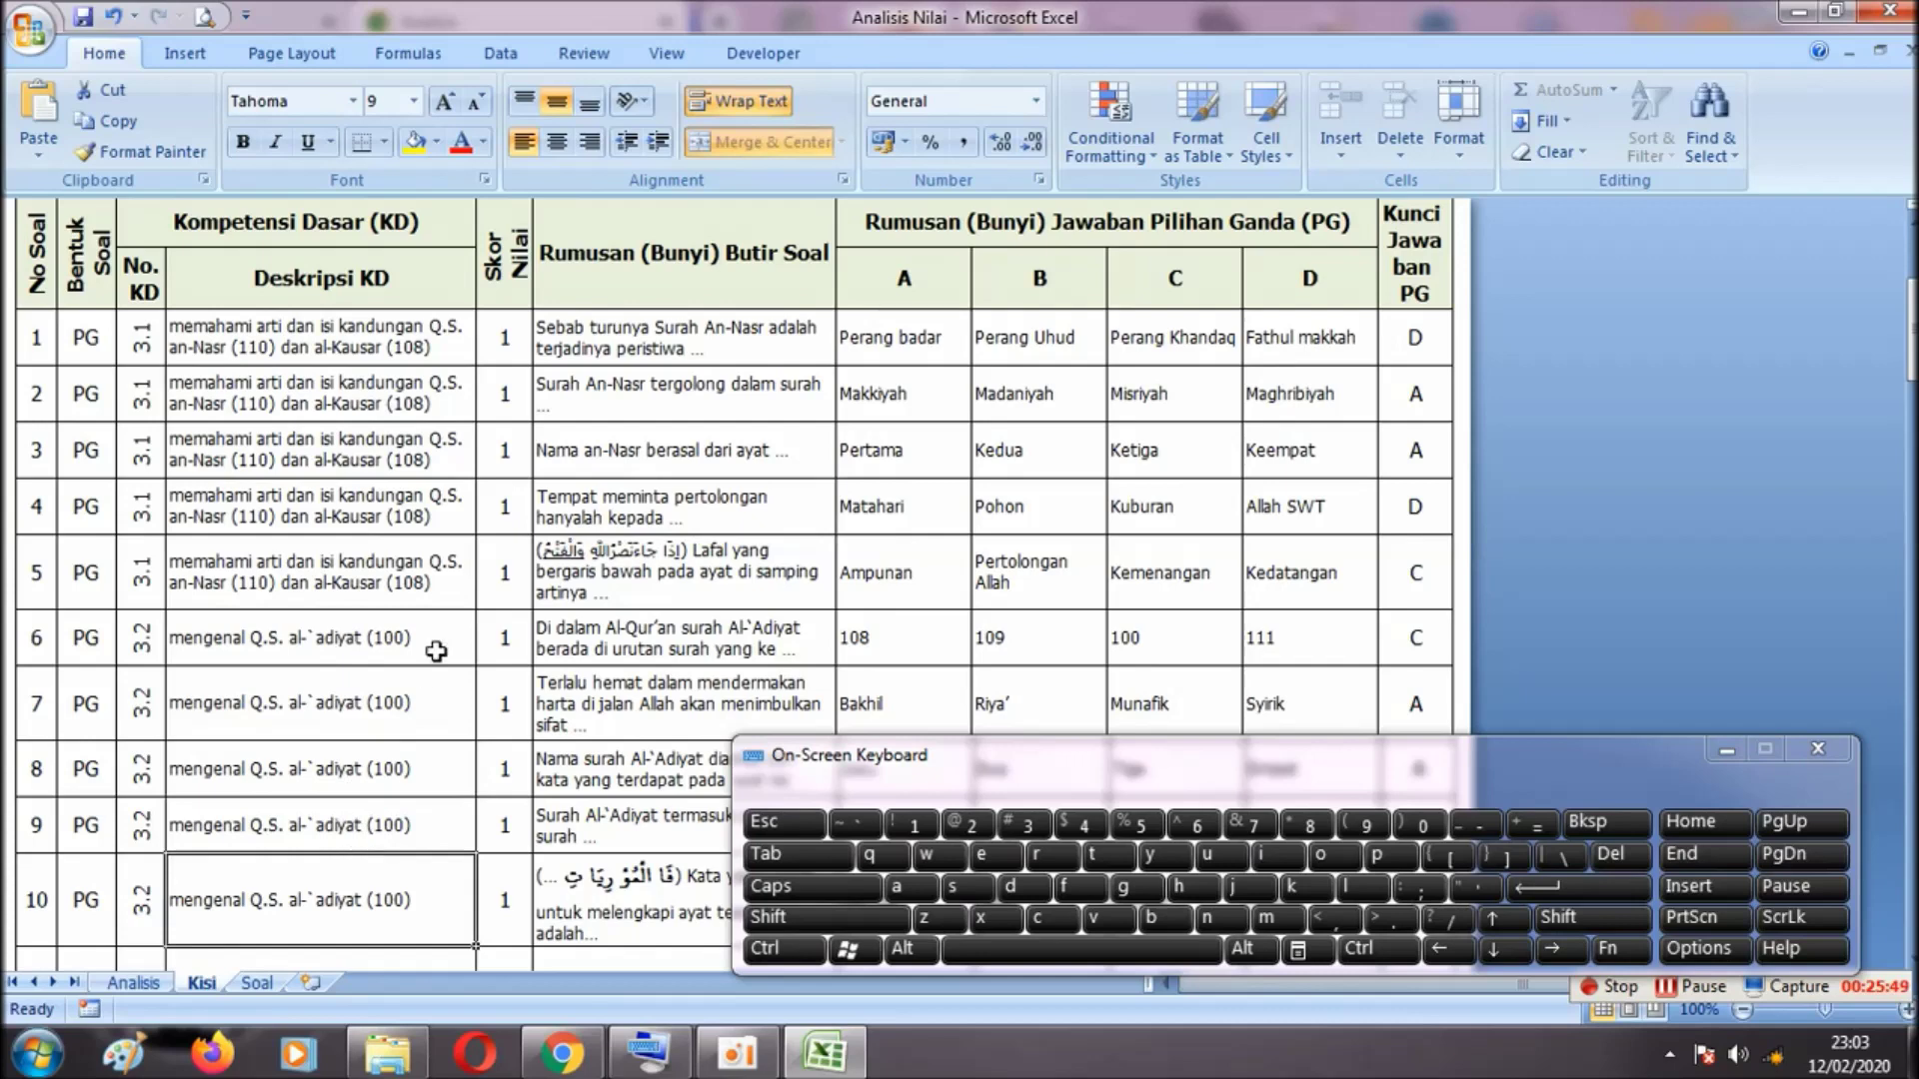
pyautogui.click(642, 343)
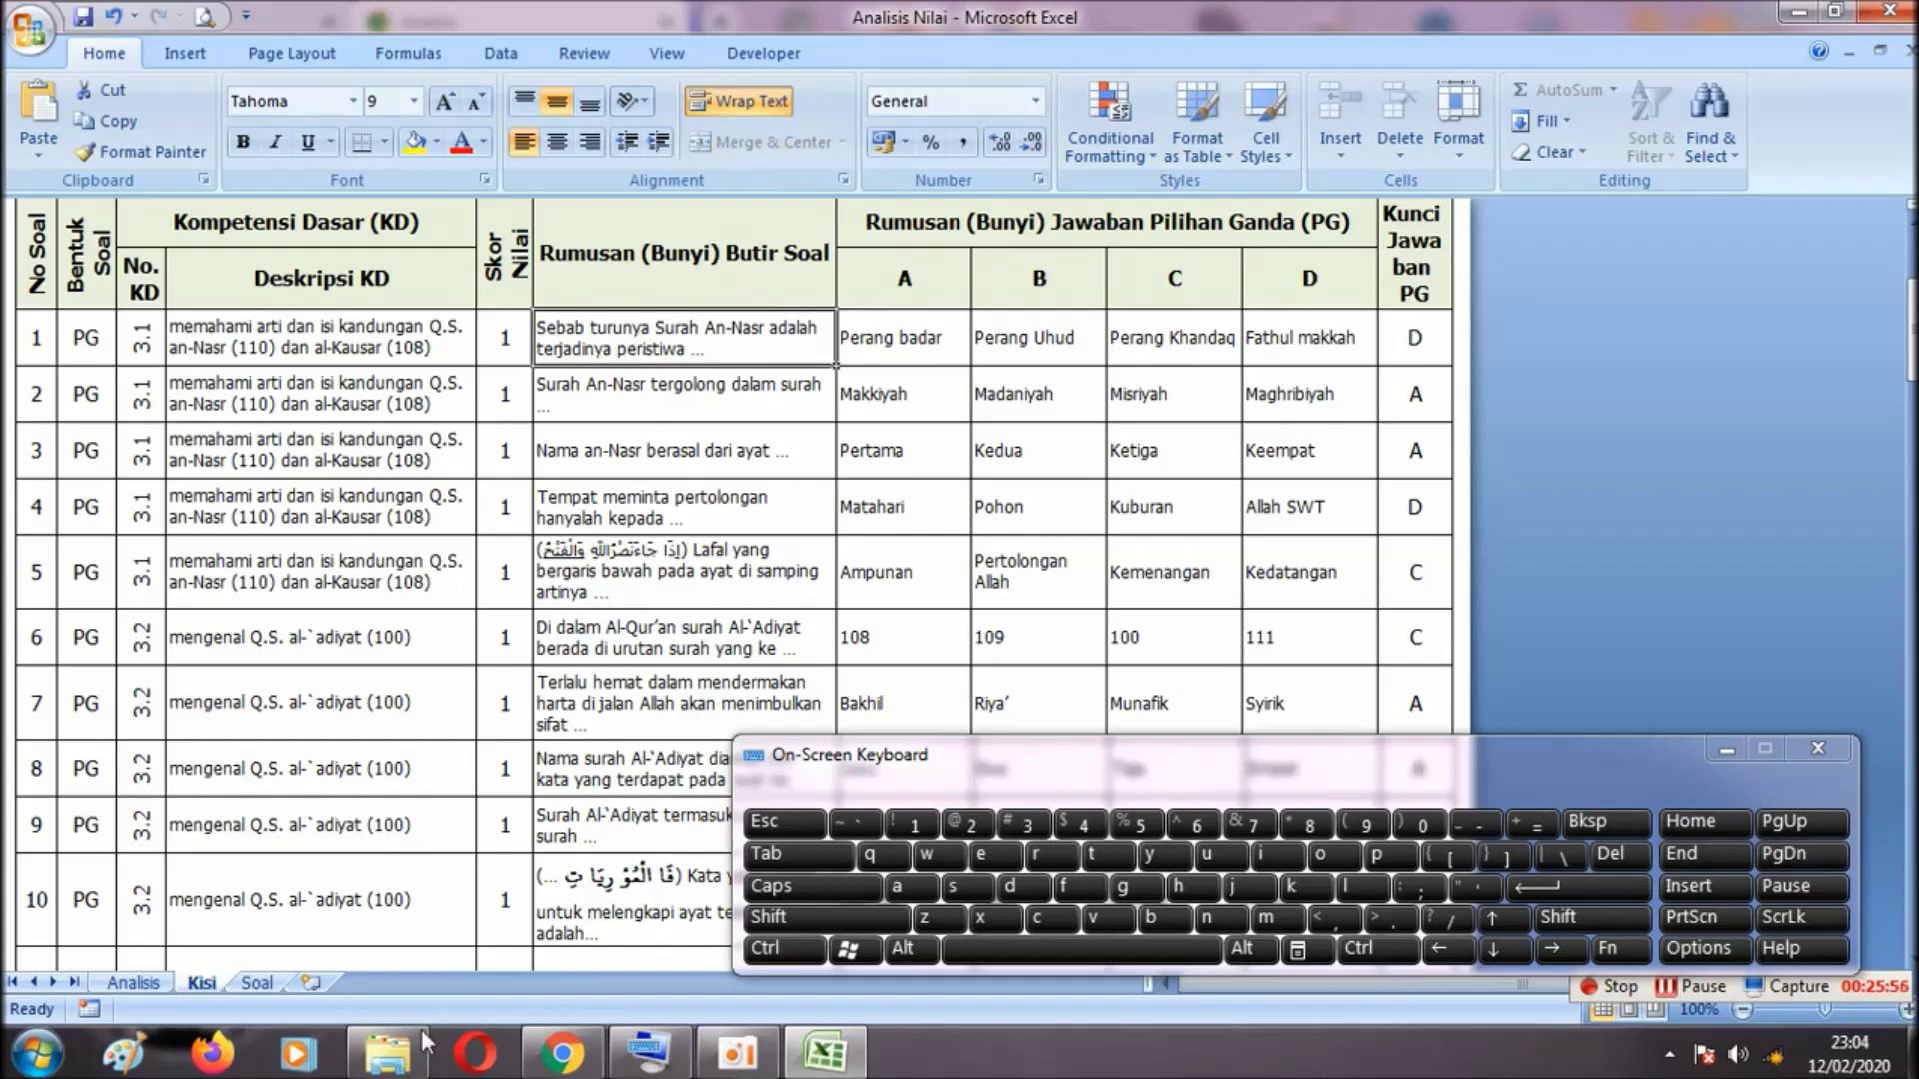
# Open the Analisis Nilai1 workbook from Windows Explorer and examine its blank Kisi and Soal sheets
pyautogui.click(390, 1052)
pyautogui.doubleClick(494, 236)
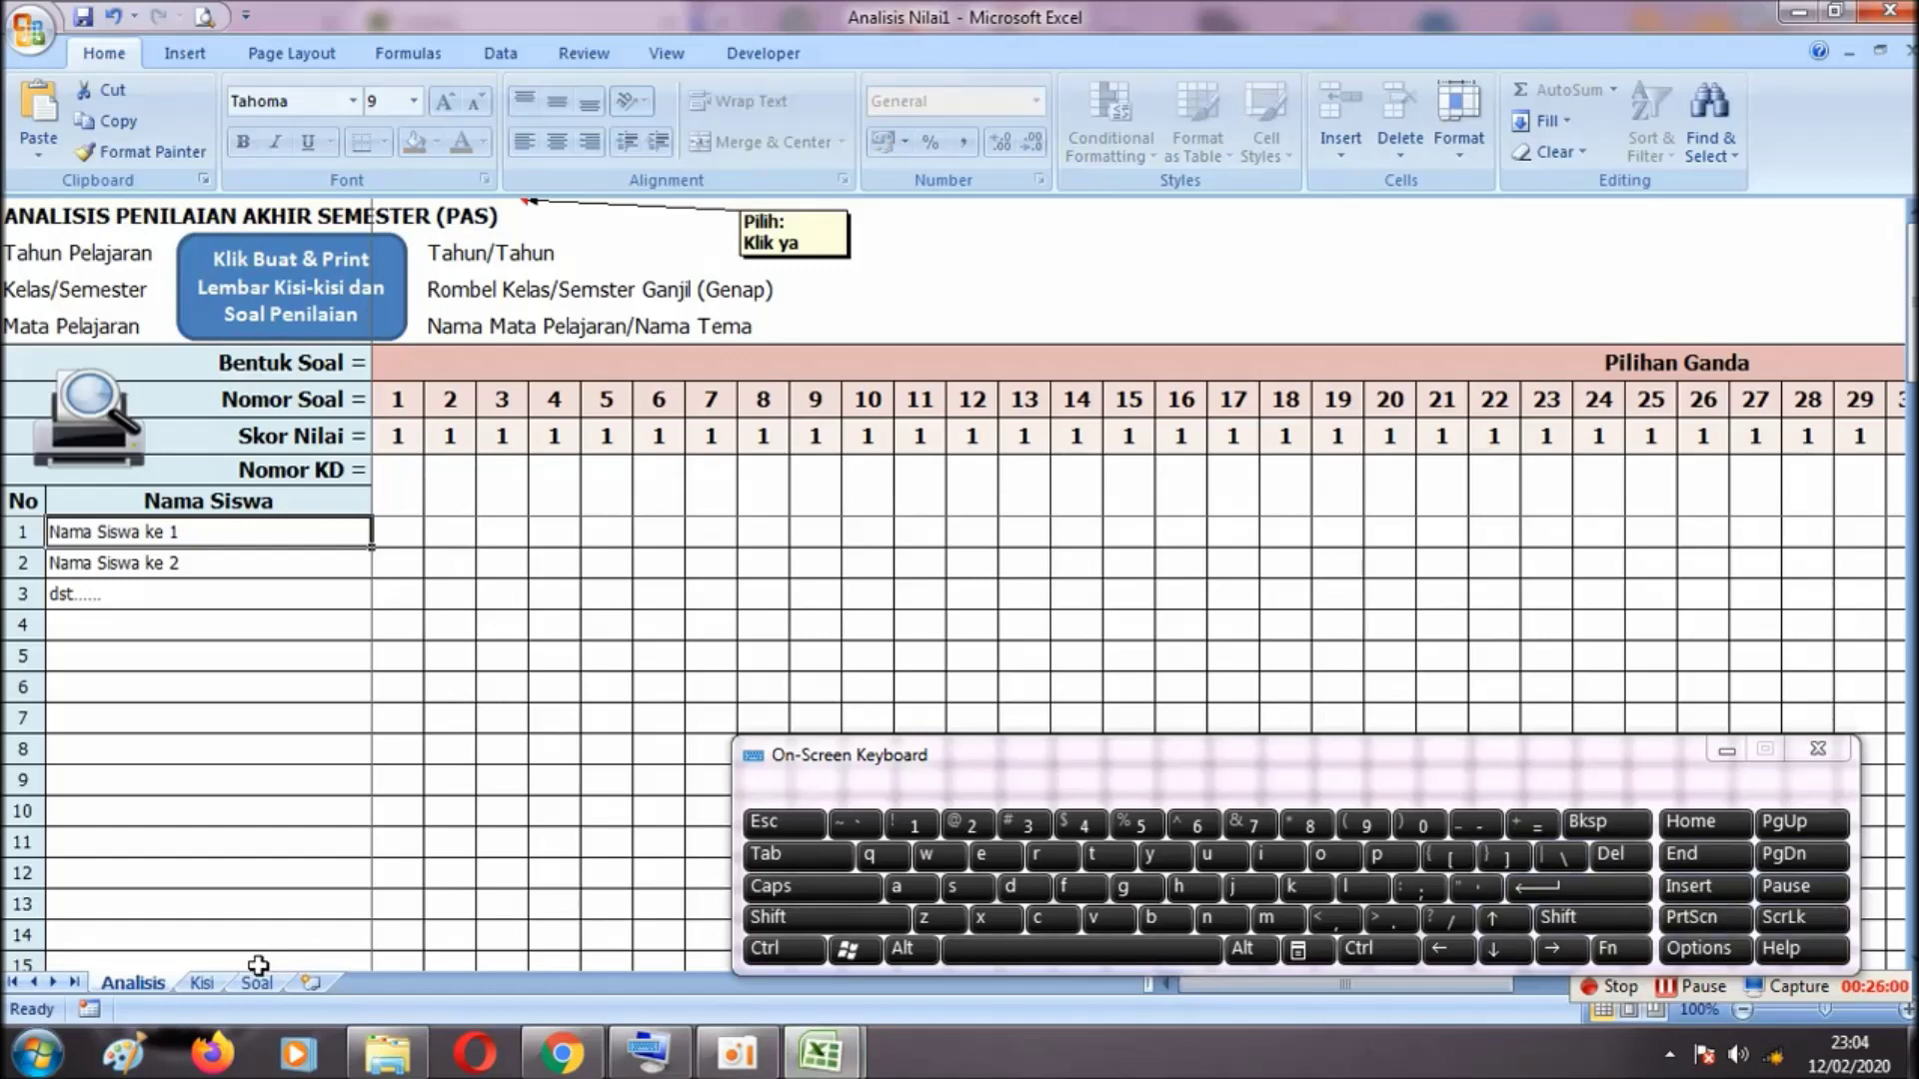
pyautogui.click(203, 983)
pyautogui.click(332, 669)
pyautogui.click(673, 596)
pyautogui.click(447, 587)
pyautogui.click(701, 603)
pyautogui.click(962, 595)
pyautogui.click(1052, 591)
pyautogui.click(1229, 572)
pyautogui.click(1326, 580)
pyautogui.click(995, 558)
pyautogui.click(257, 983)
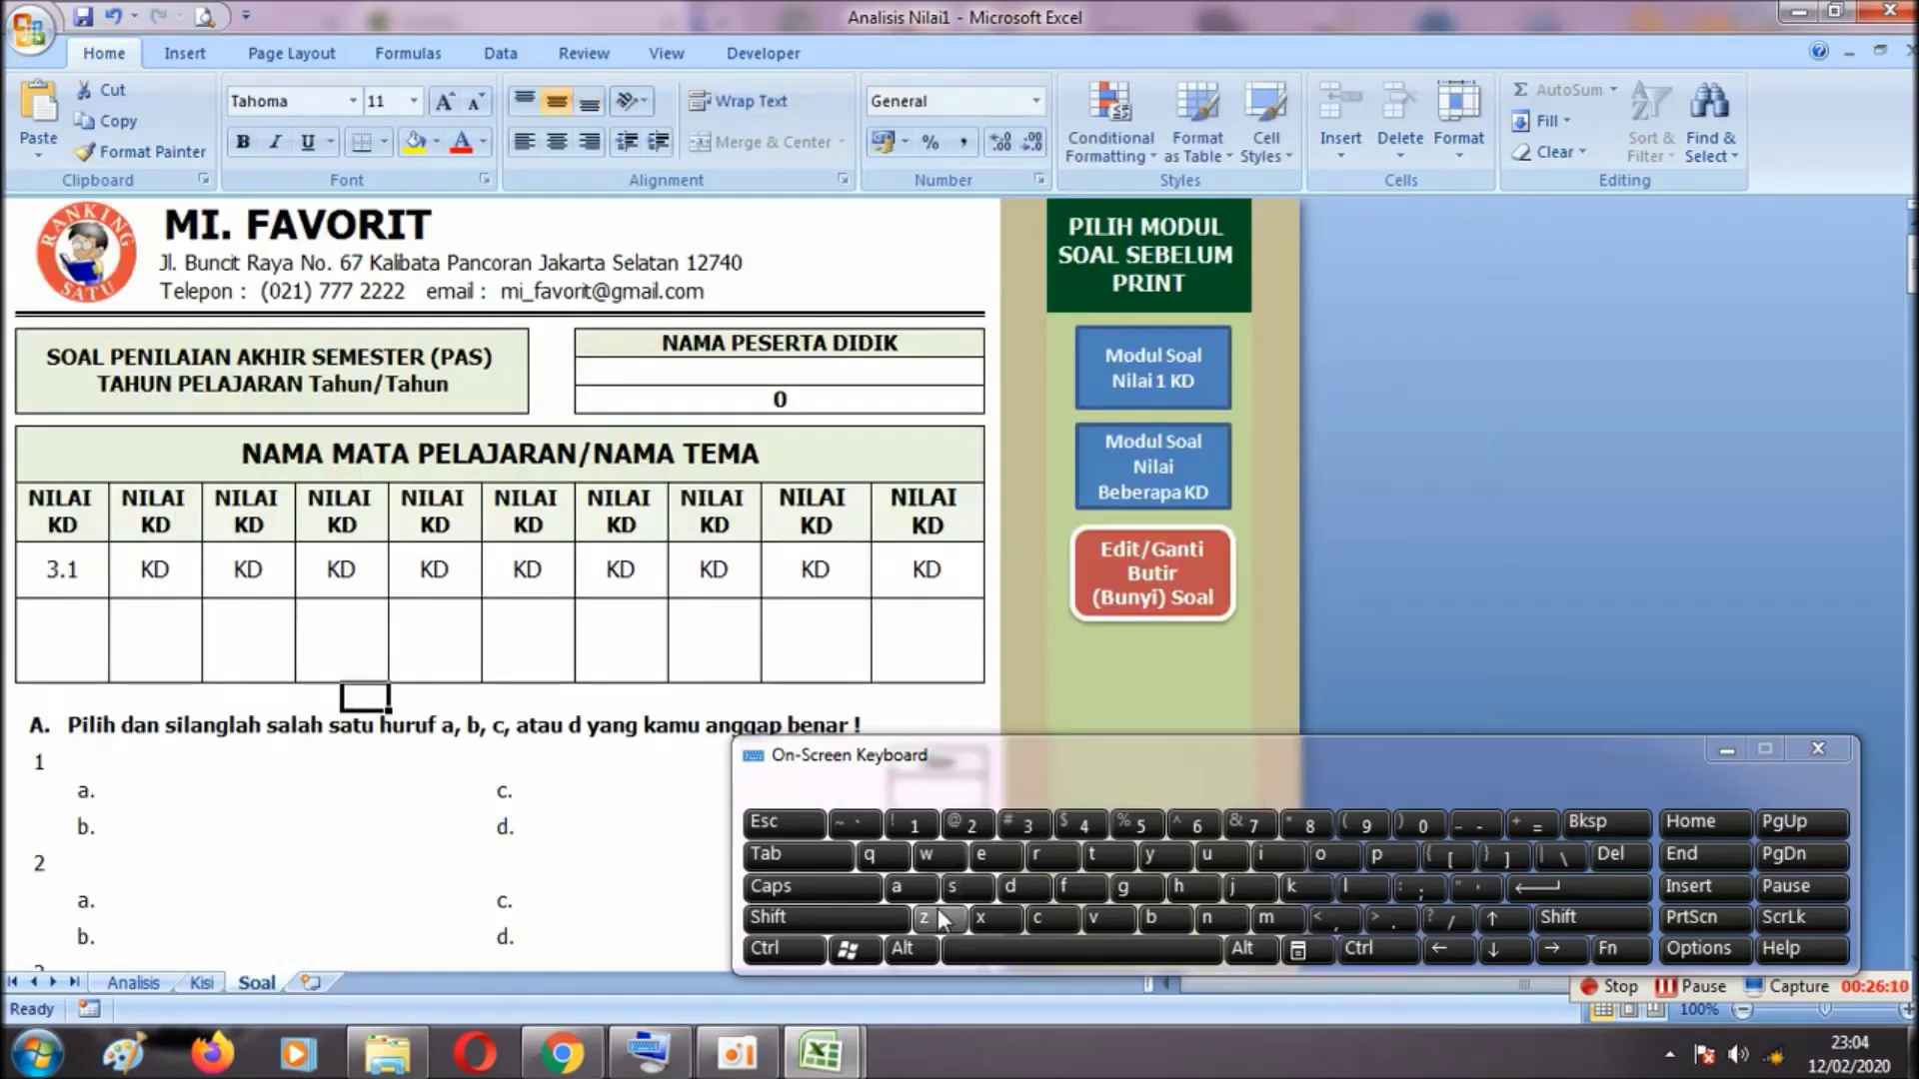
# Return to the Analisis Nilai workbook and check the wording and answer options of question 1 on the Kisi sheet
pyautogui.moveTo(839, 1057)
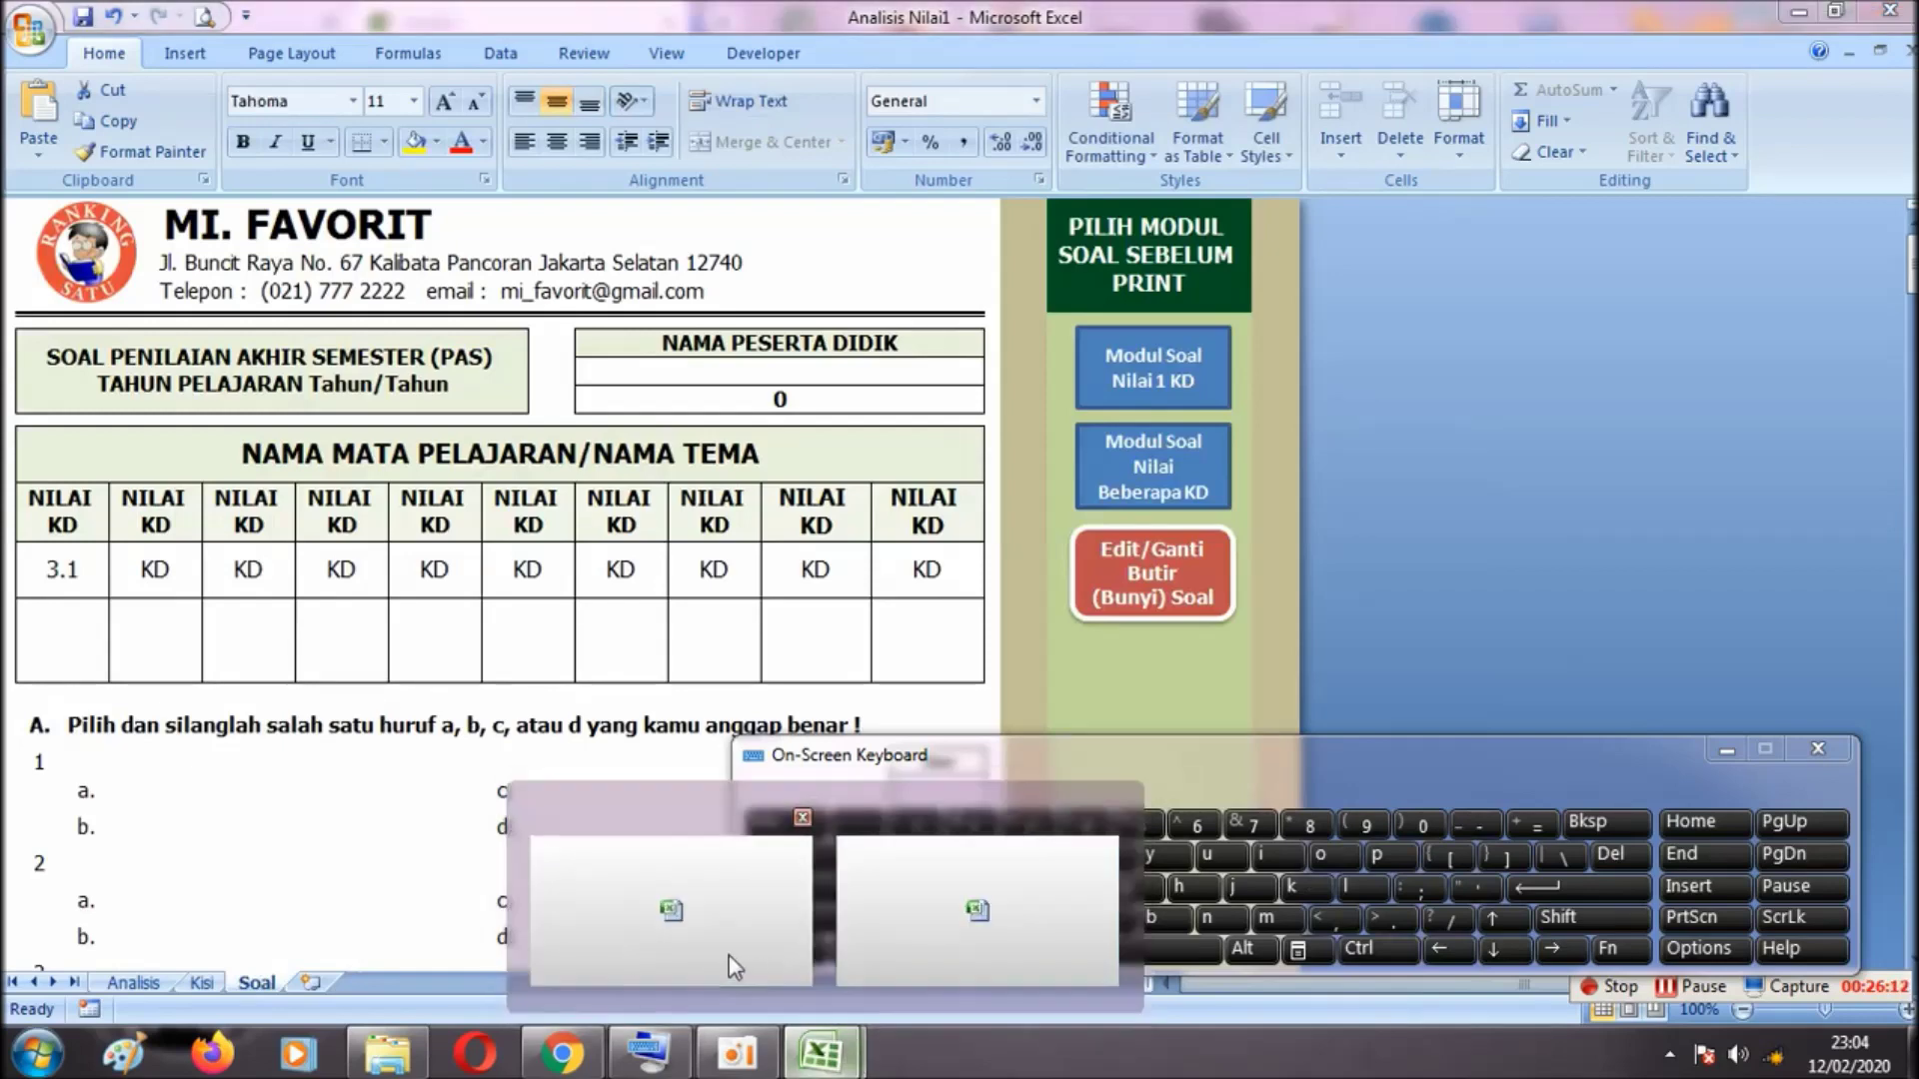
pyautogui.click(729, 955)
pyautogui.click(614, 441)
pyautogui.click(854, 390)
pyautogui.click(879, 347)
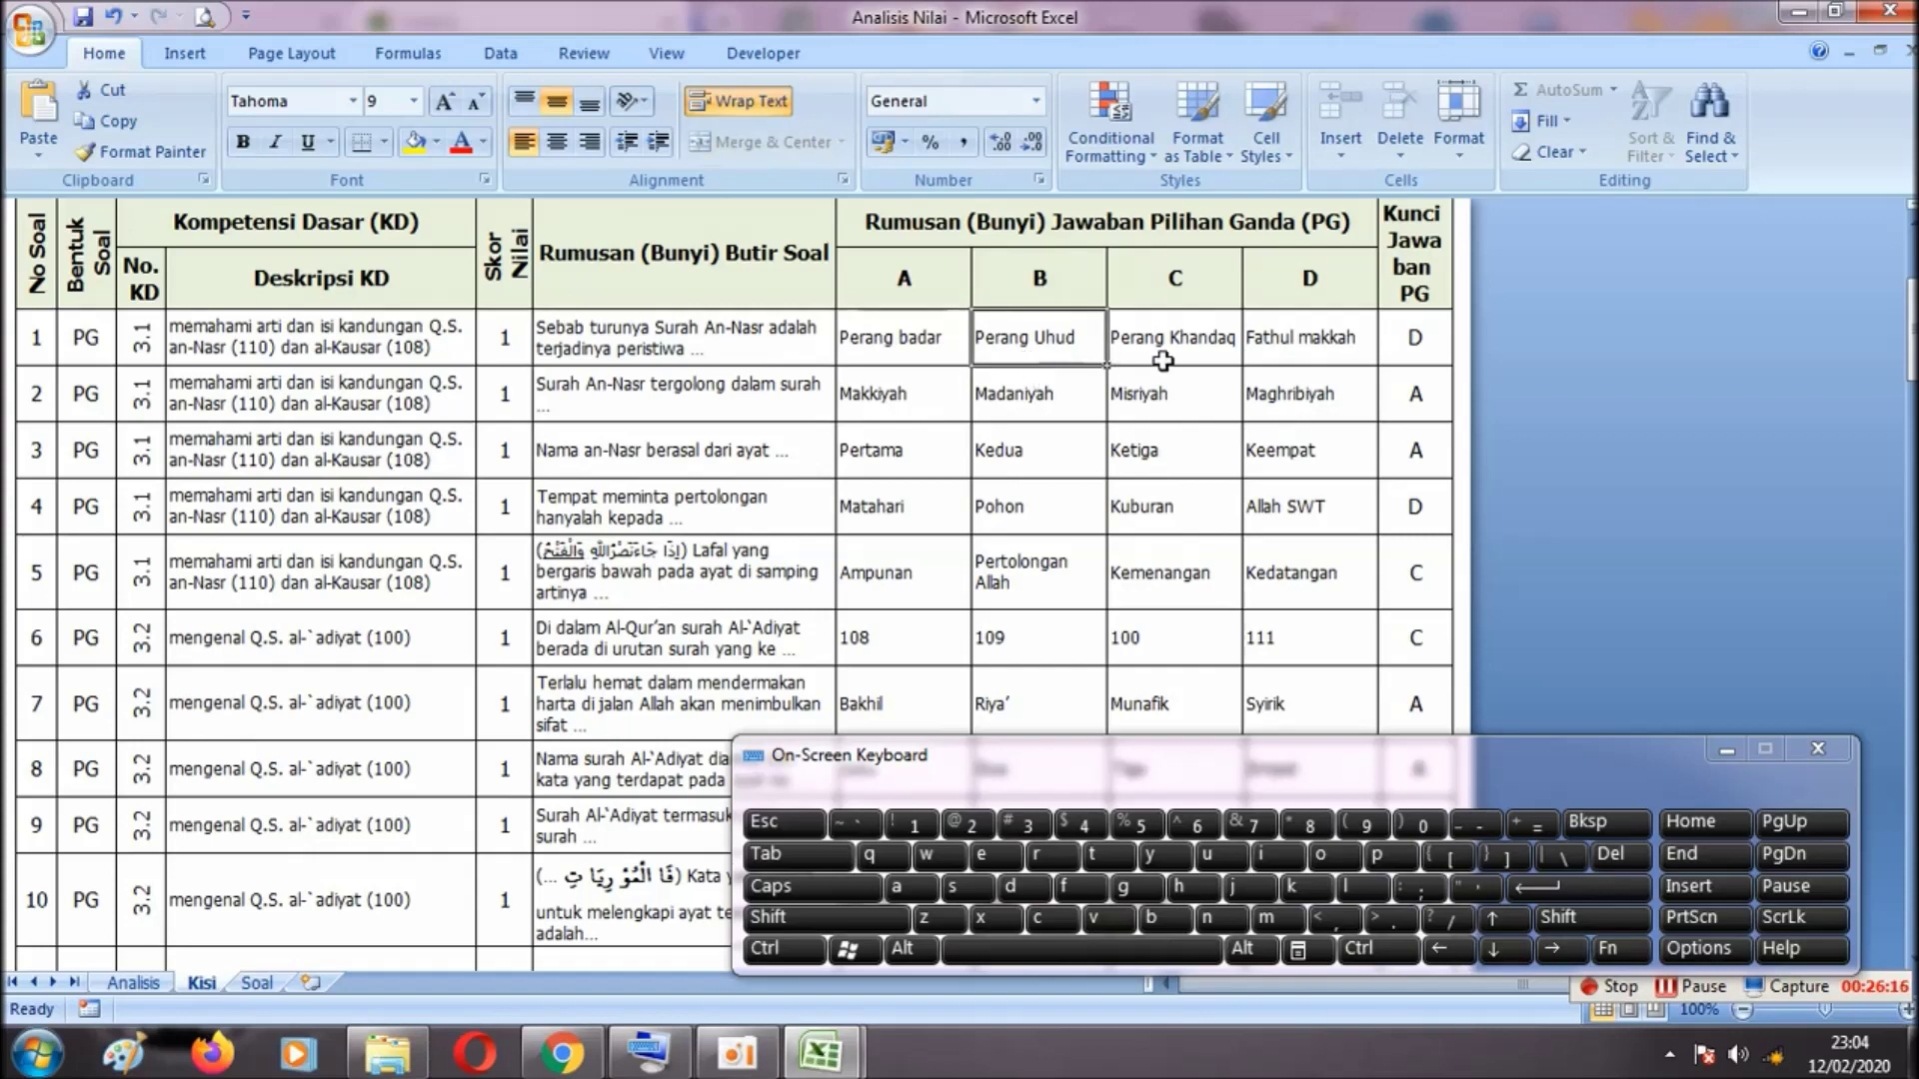
pyautogui.click(744, 355)
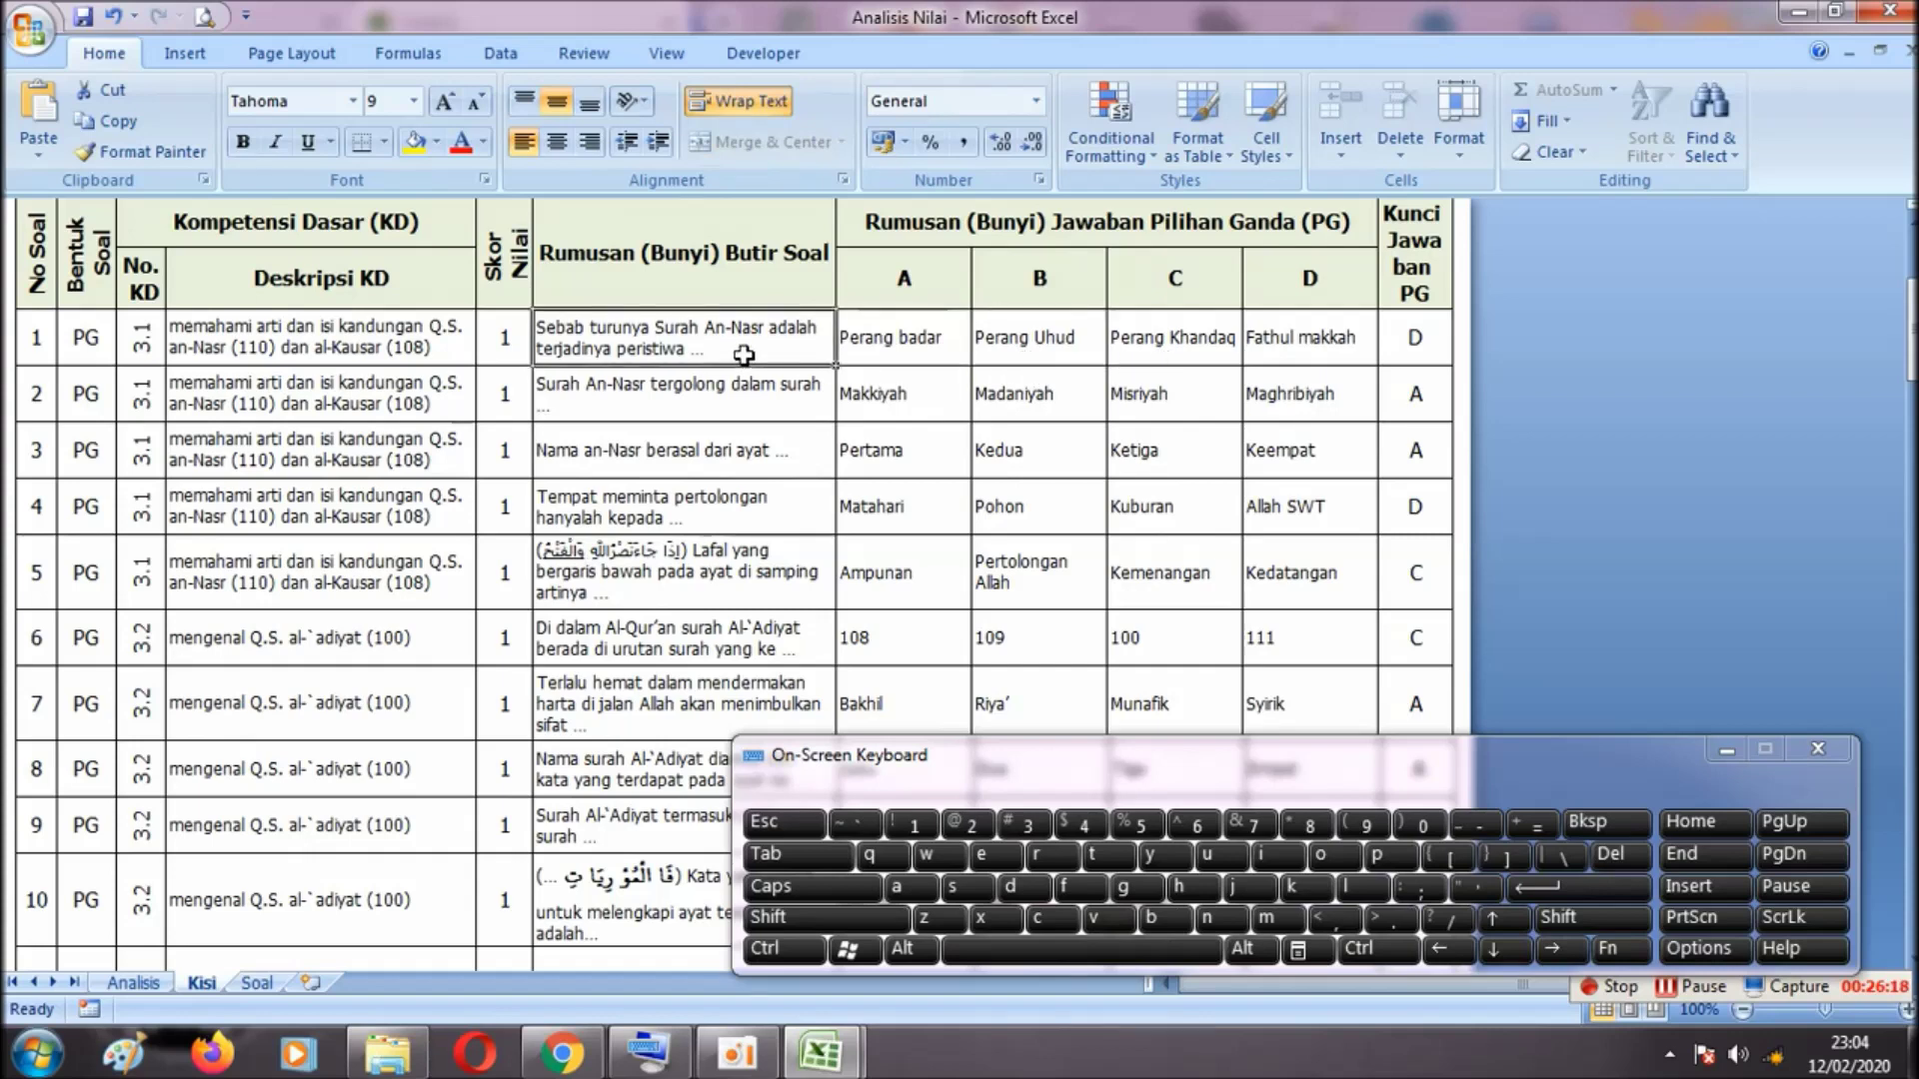
# Minimize the on-screen keyboard and hide the rows of the unused PG questions 11 to 50 on the Kisi sheet
pyautogui.click(1726, 750)
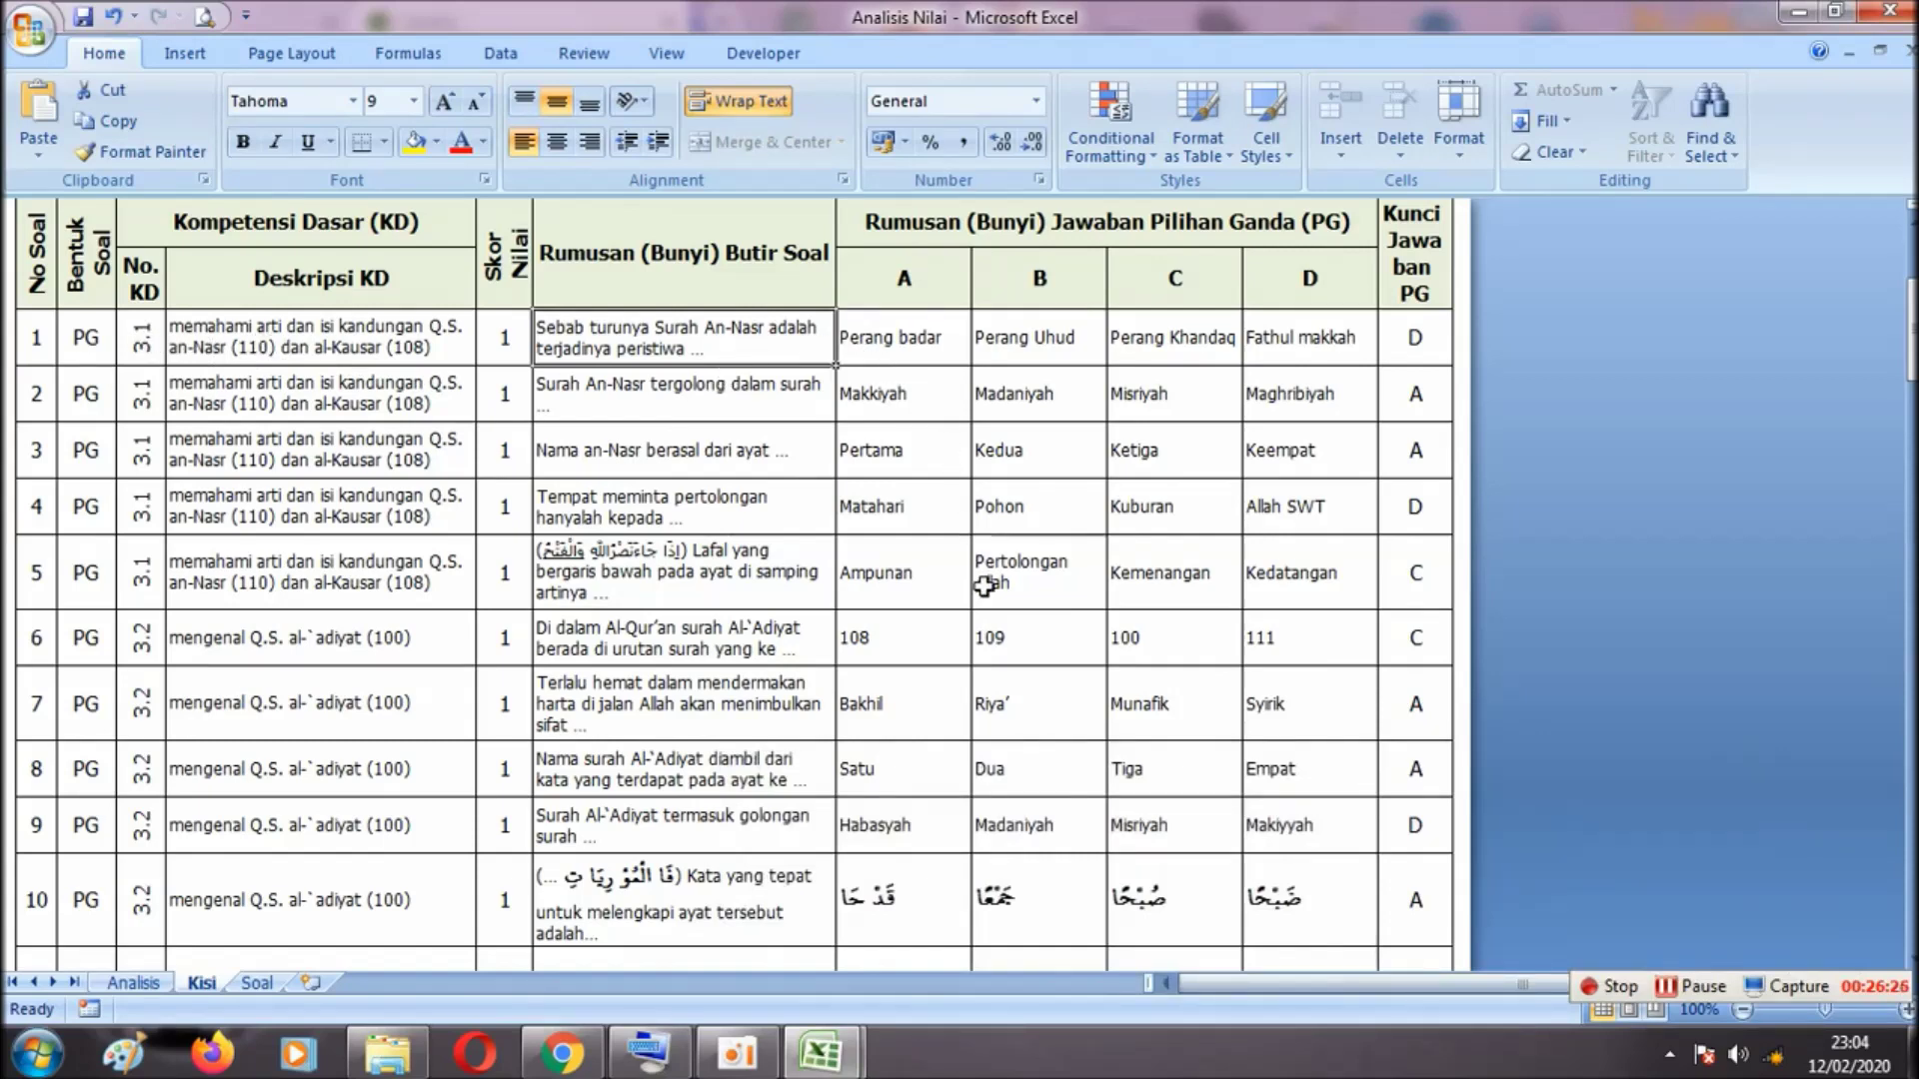
pyautogui.moveTo(1909, 300)
pyautogui.mouseDown()
pyautogui.moveTo(1909, 330)
pyautogui.moveTo(1909, 268)
pyautogui.moveTo(1909, 299)
pyautogui.mouseUp()
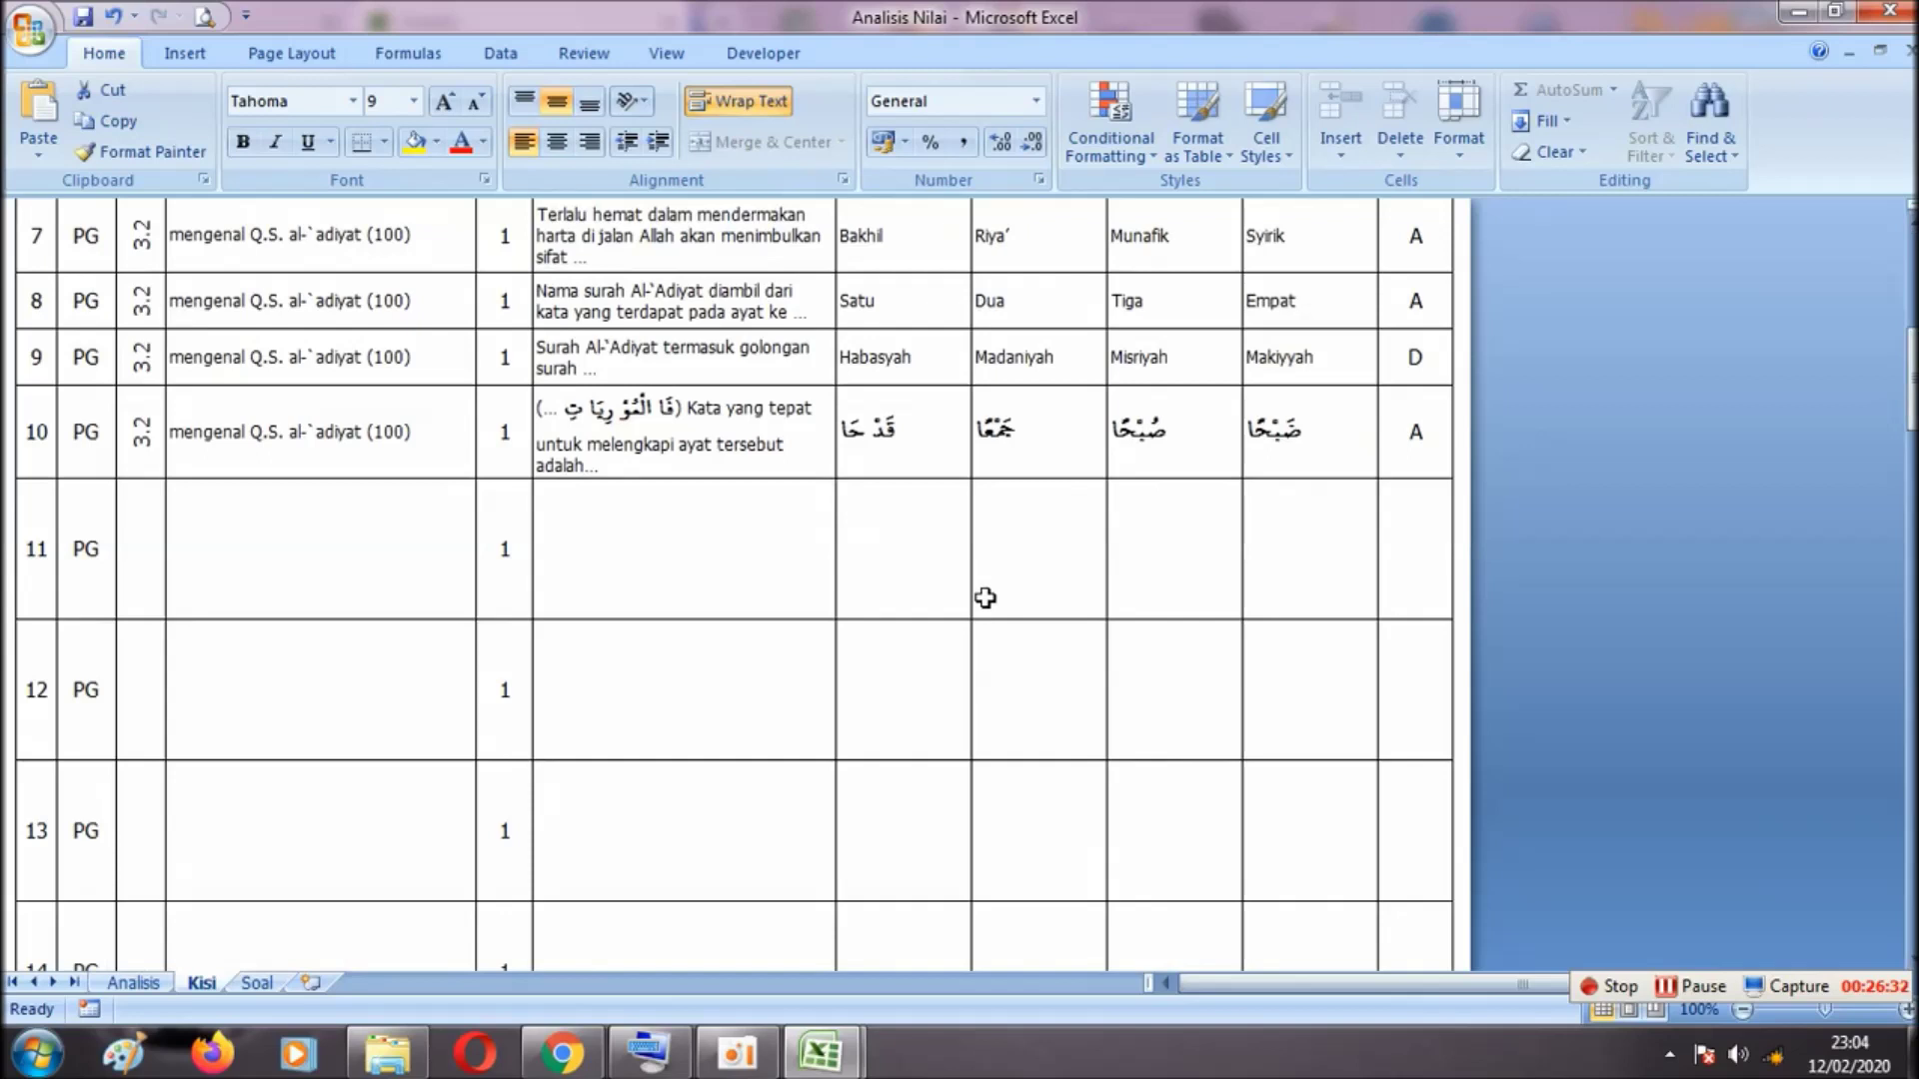
pyautogui.moveTo(368, 544); pyautogui.dragTo(704, 685)
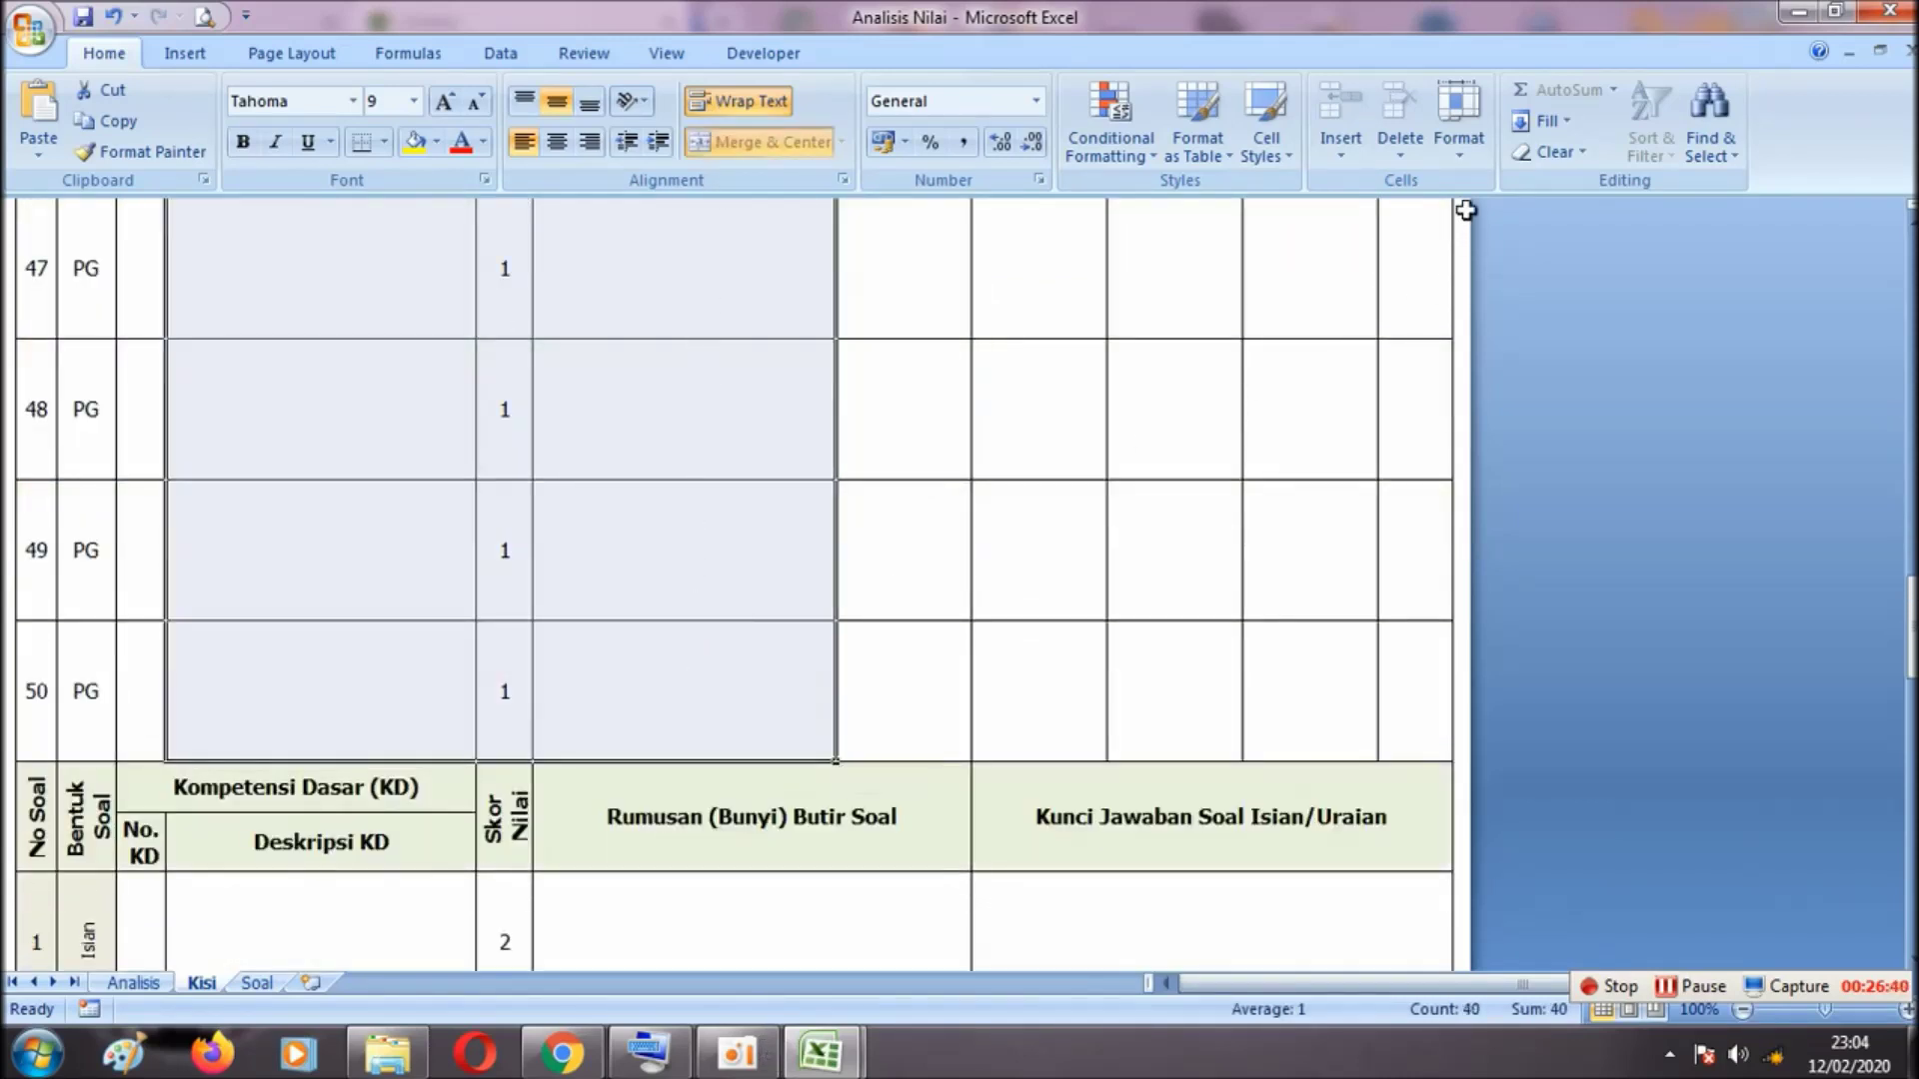
pyautogui.click(1458, 114)
pyautogui.moveTo(1569, 411)
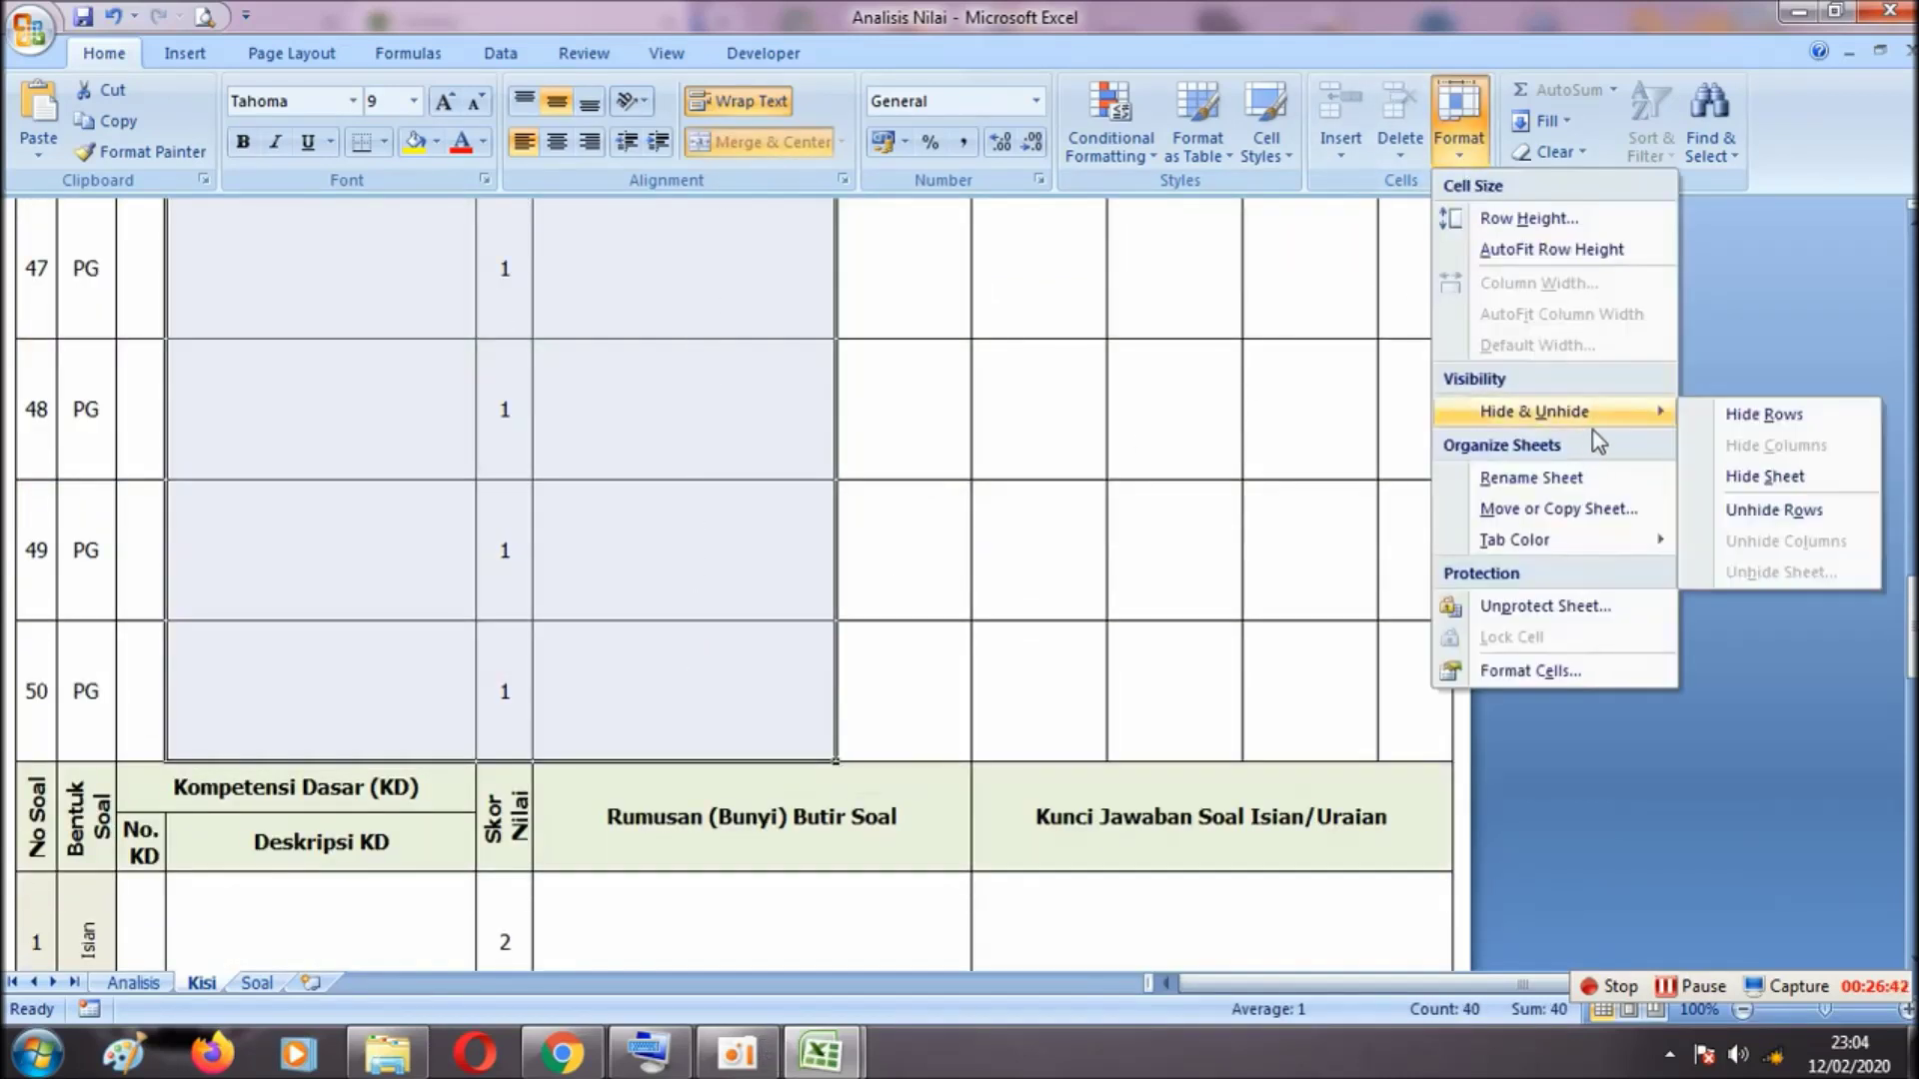
pyautogui.click(1723, 417)
# Hide the rows of the unused Isian questions 1 to 20 on the Kisi sheet
pyautogui.moveTo(251, 690); pyautogui.dragTo(699, 732)
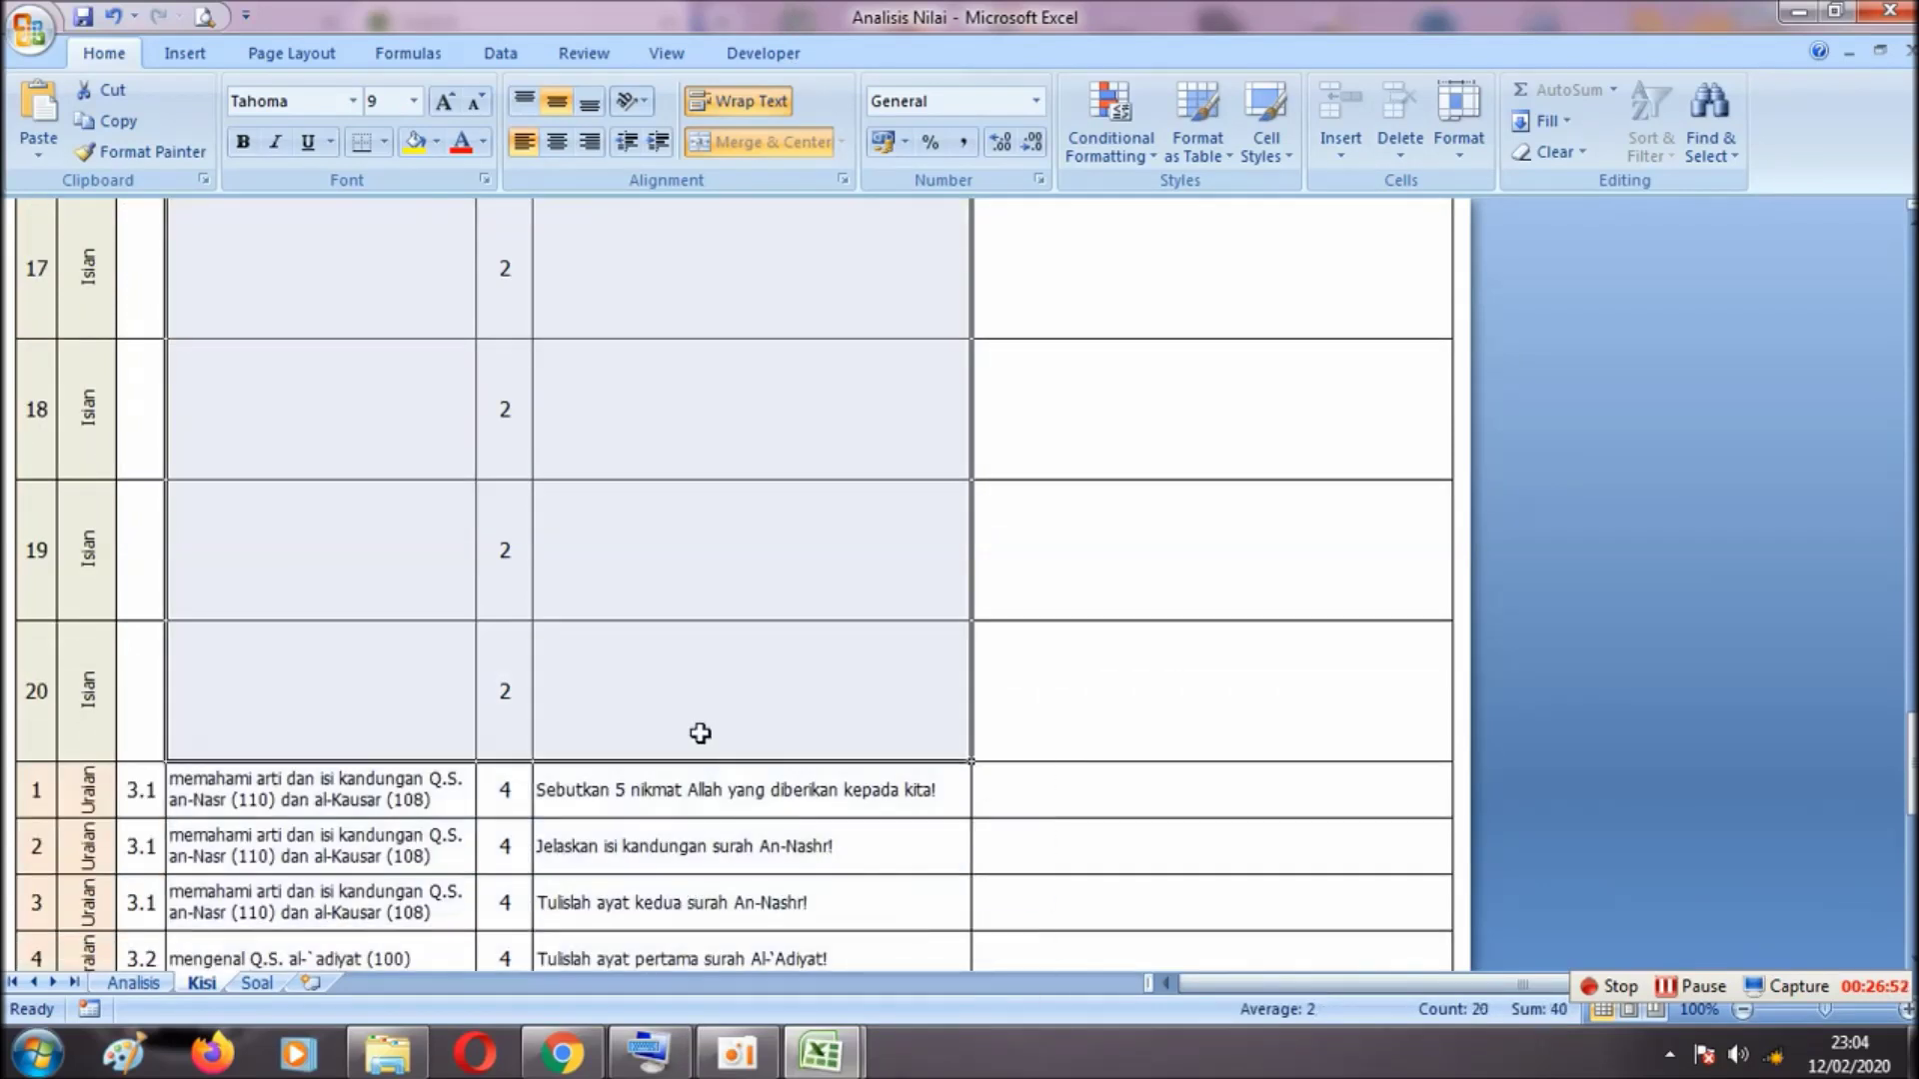
pyautogui.click(1457, 130)
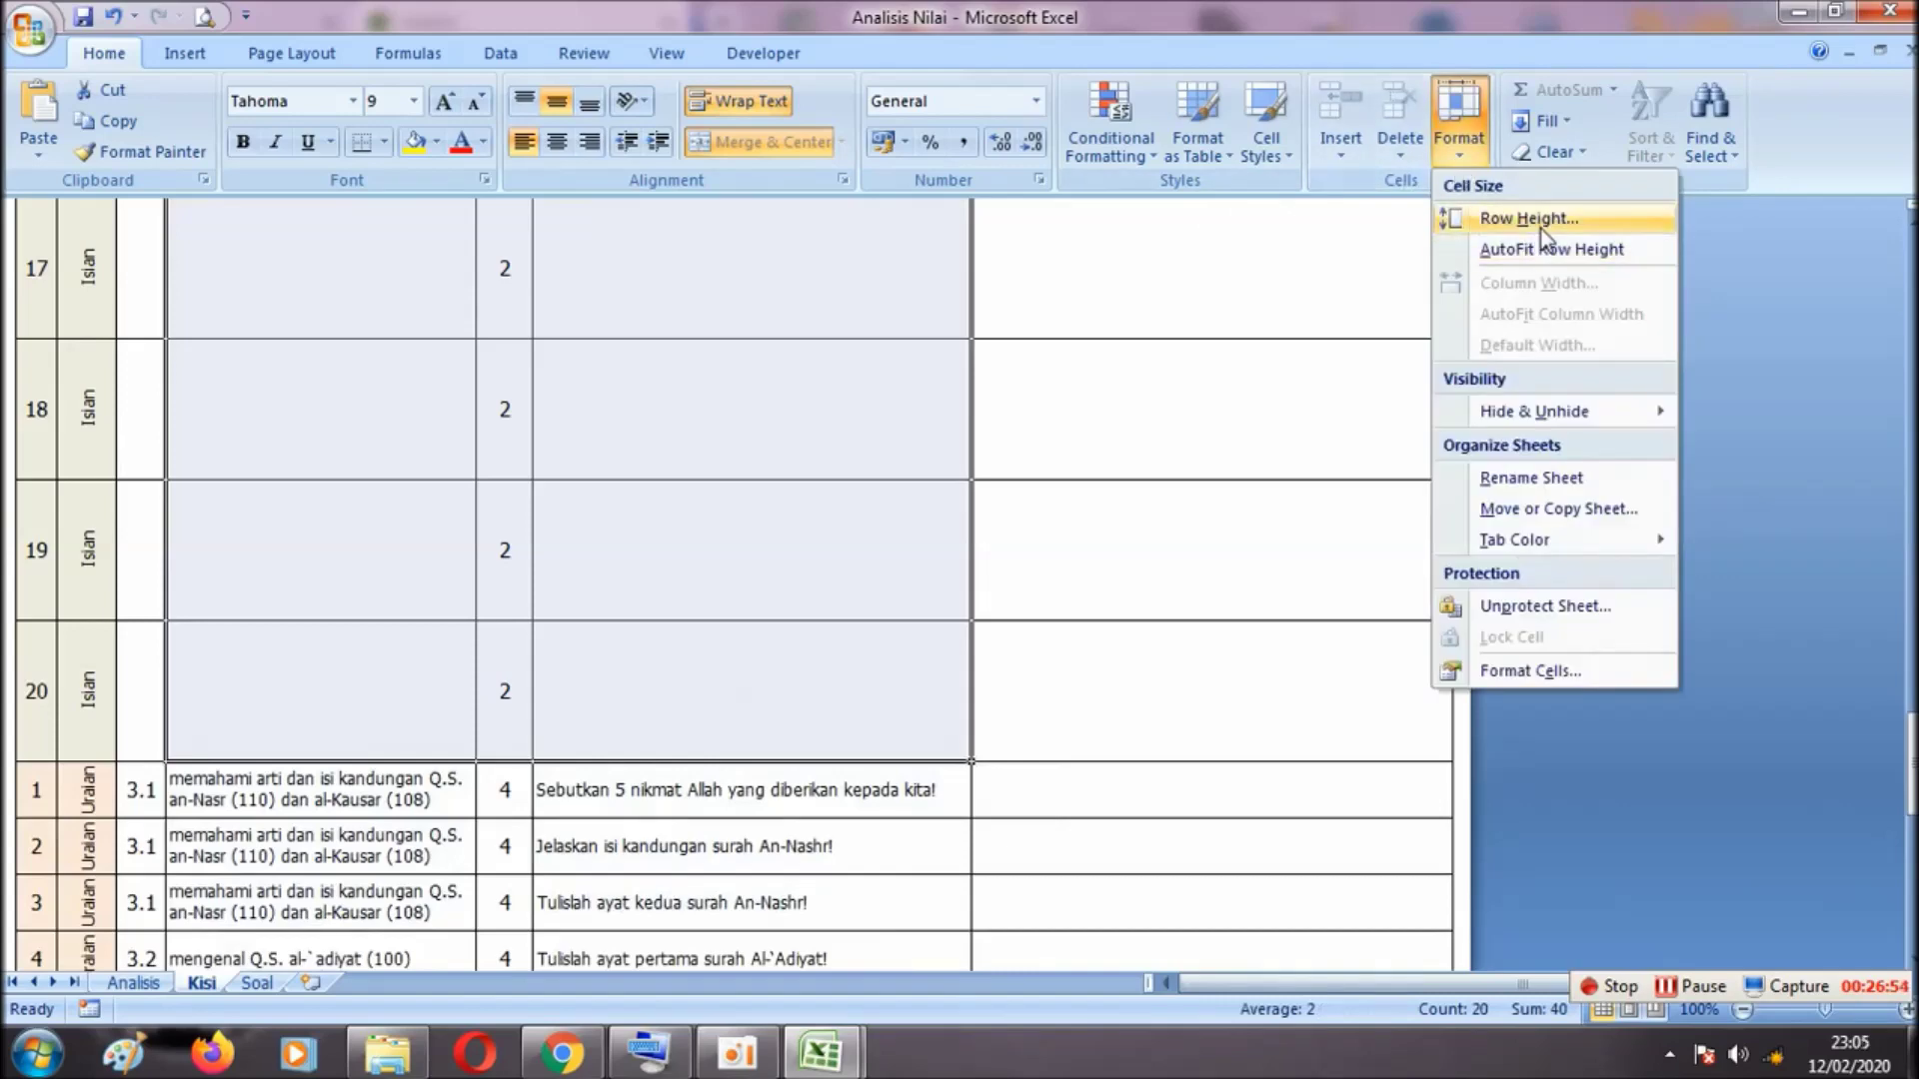
pyautogui.moveTo(1624, 410)
pyautogui.click(1734, 414)
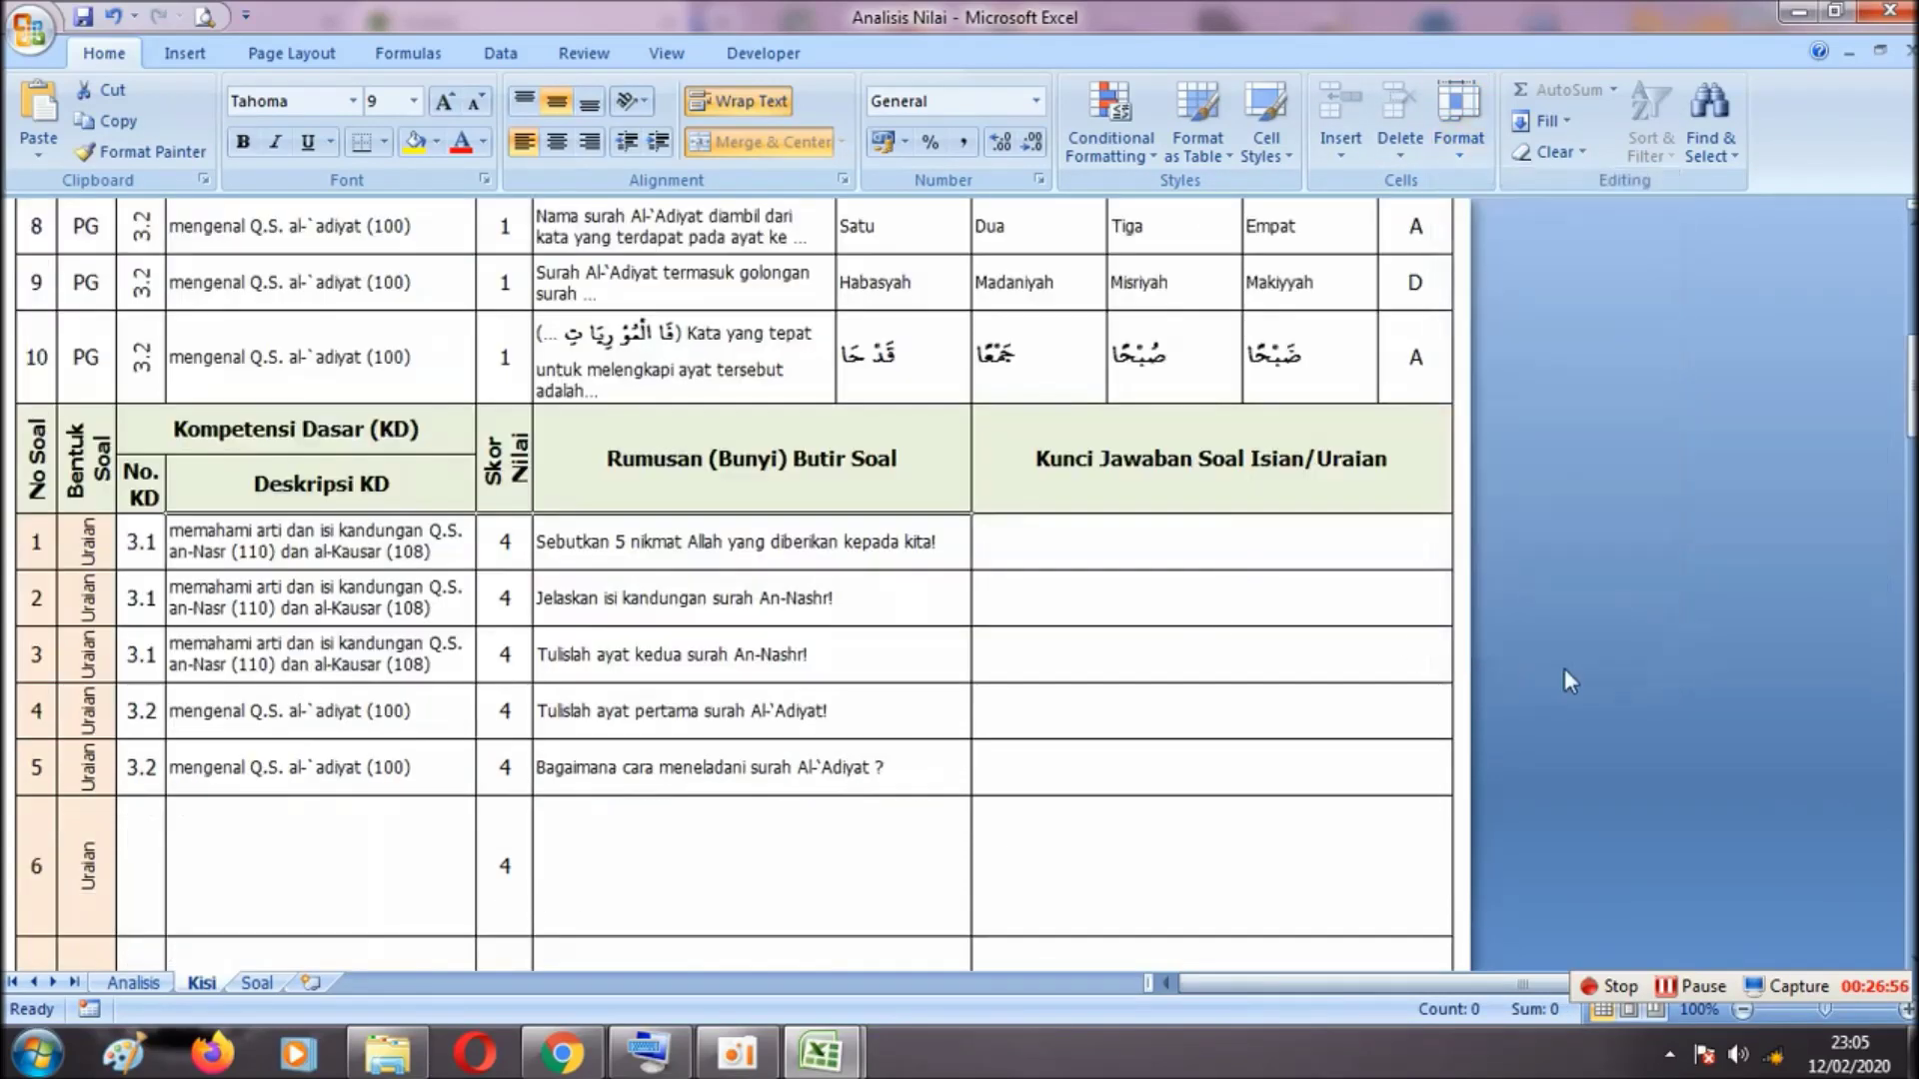
# Hide the rows of the unused Uraian questions 6 to 20 on the Kisi sheet
pyautogui.scroll(-3, 1049, 655)
pyautogui.moveTo(885, 660); pyautogui.dragTo(801, 886)
pyautogui.click(1458, 125)
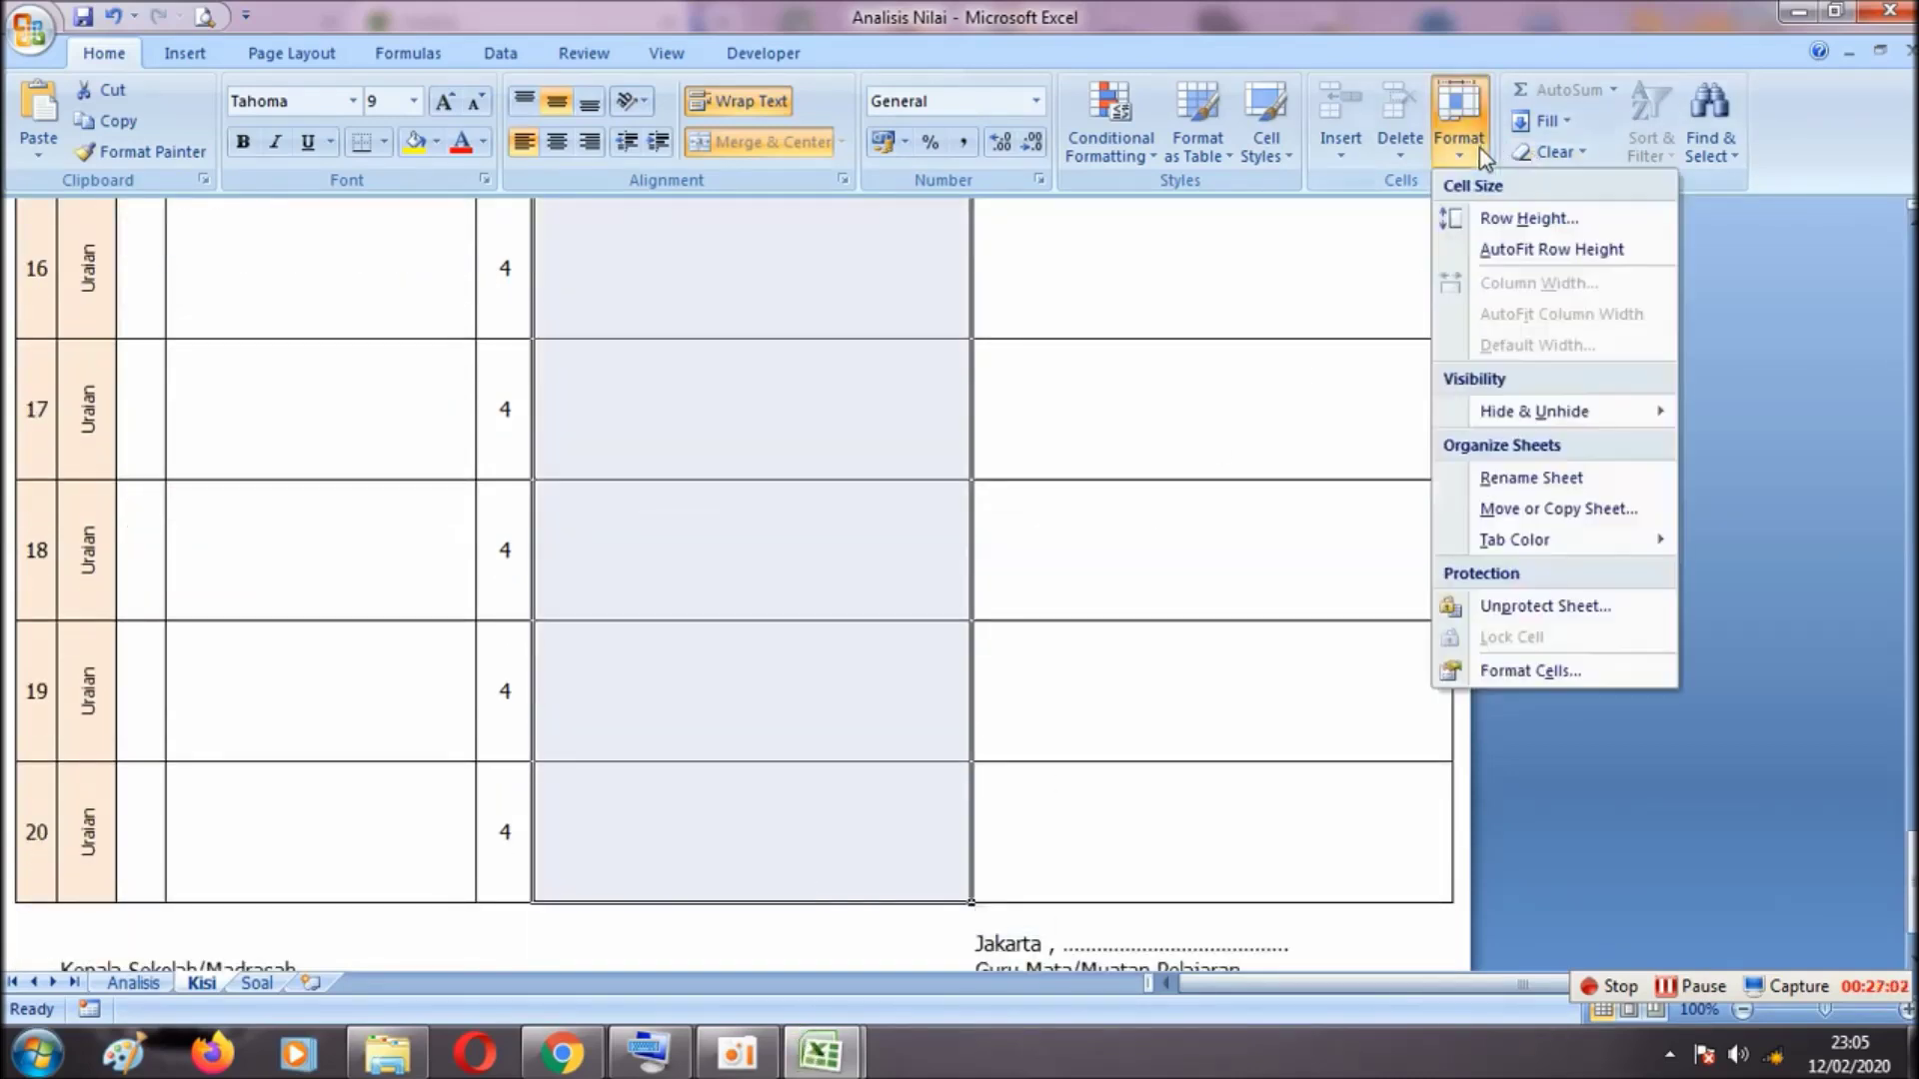
pyautogui.moveTo(1653, 413)
pyautogui.click(1739, 420)
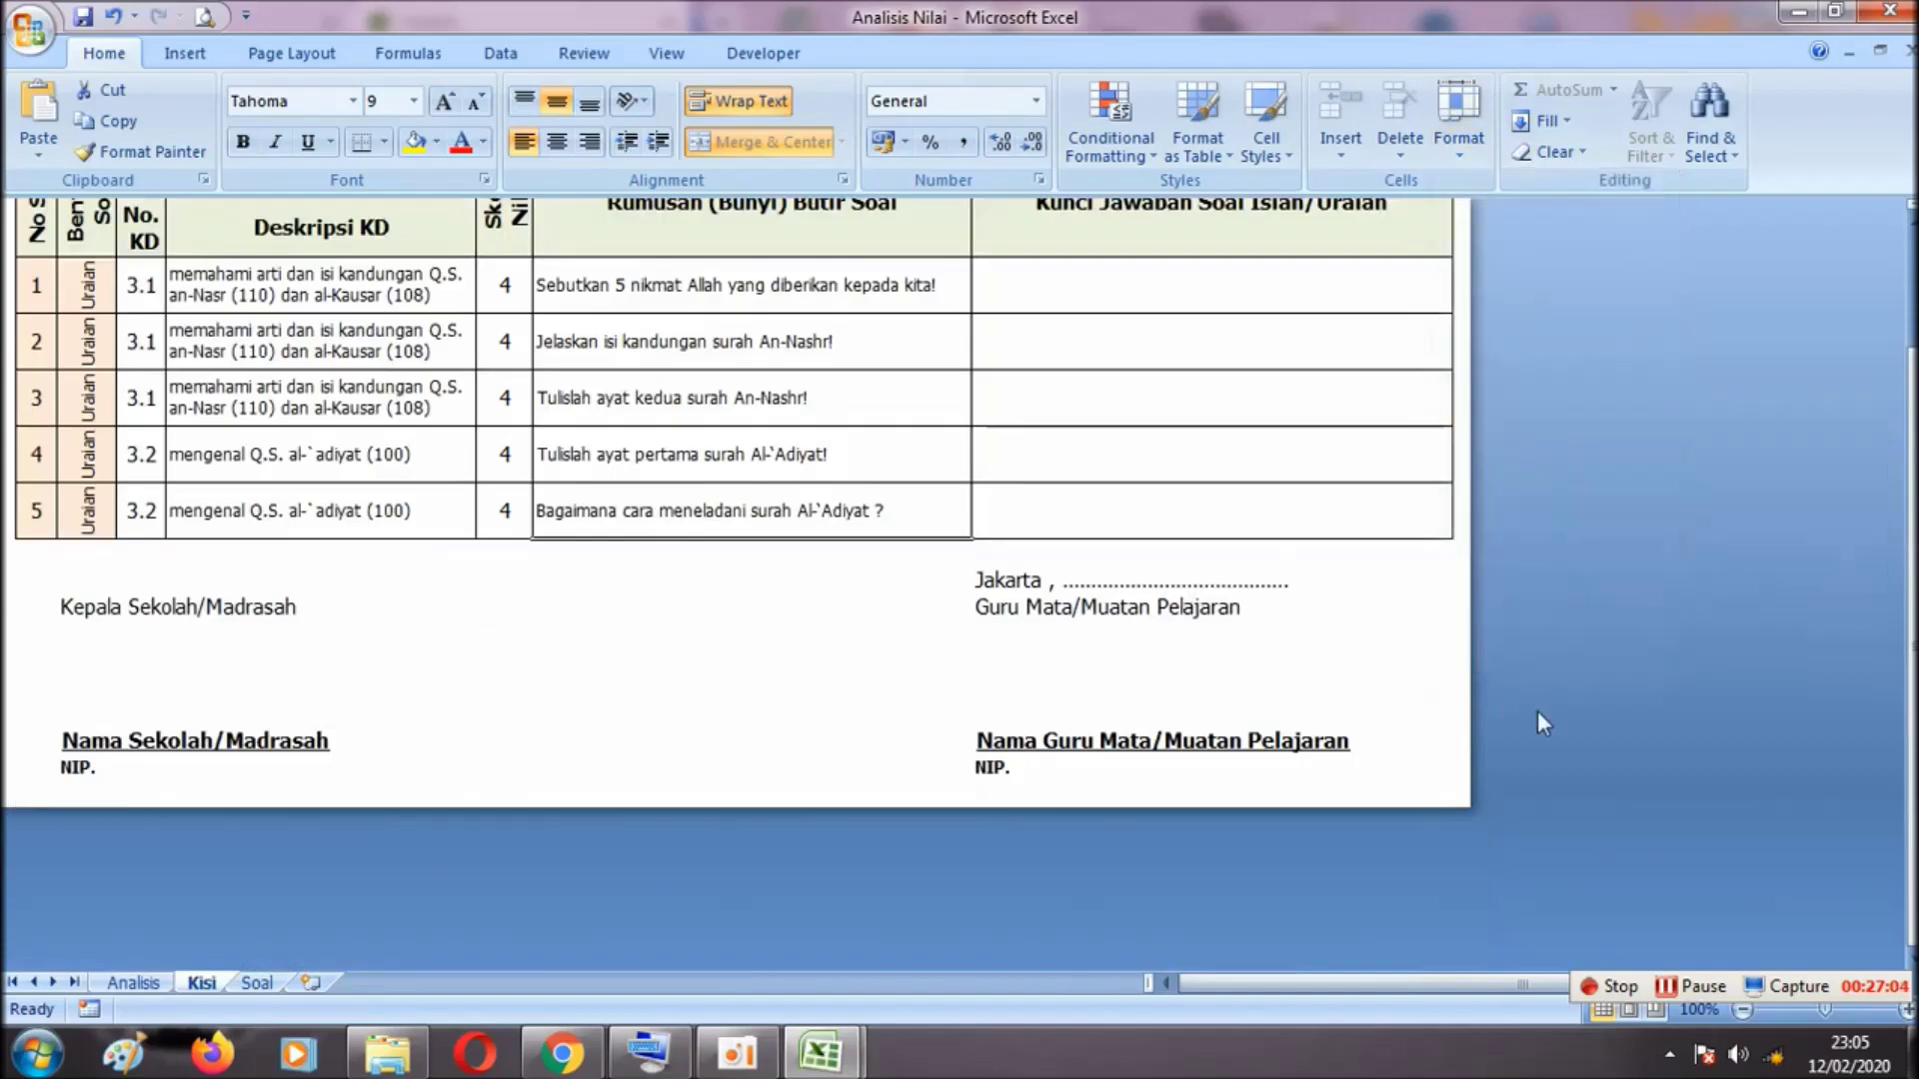
# Review the remaining Kisi questions and enter the placeholder "iiiiiiiiii" as the Kunci Jawaban of Uraian question 1
pyautogui.moveTo(1910, 749); pyautogui.dragTo(1909, 698)
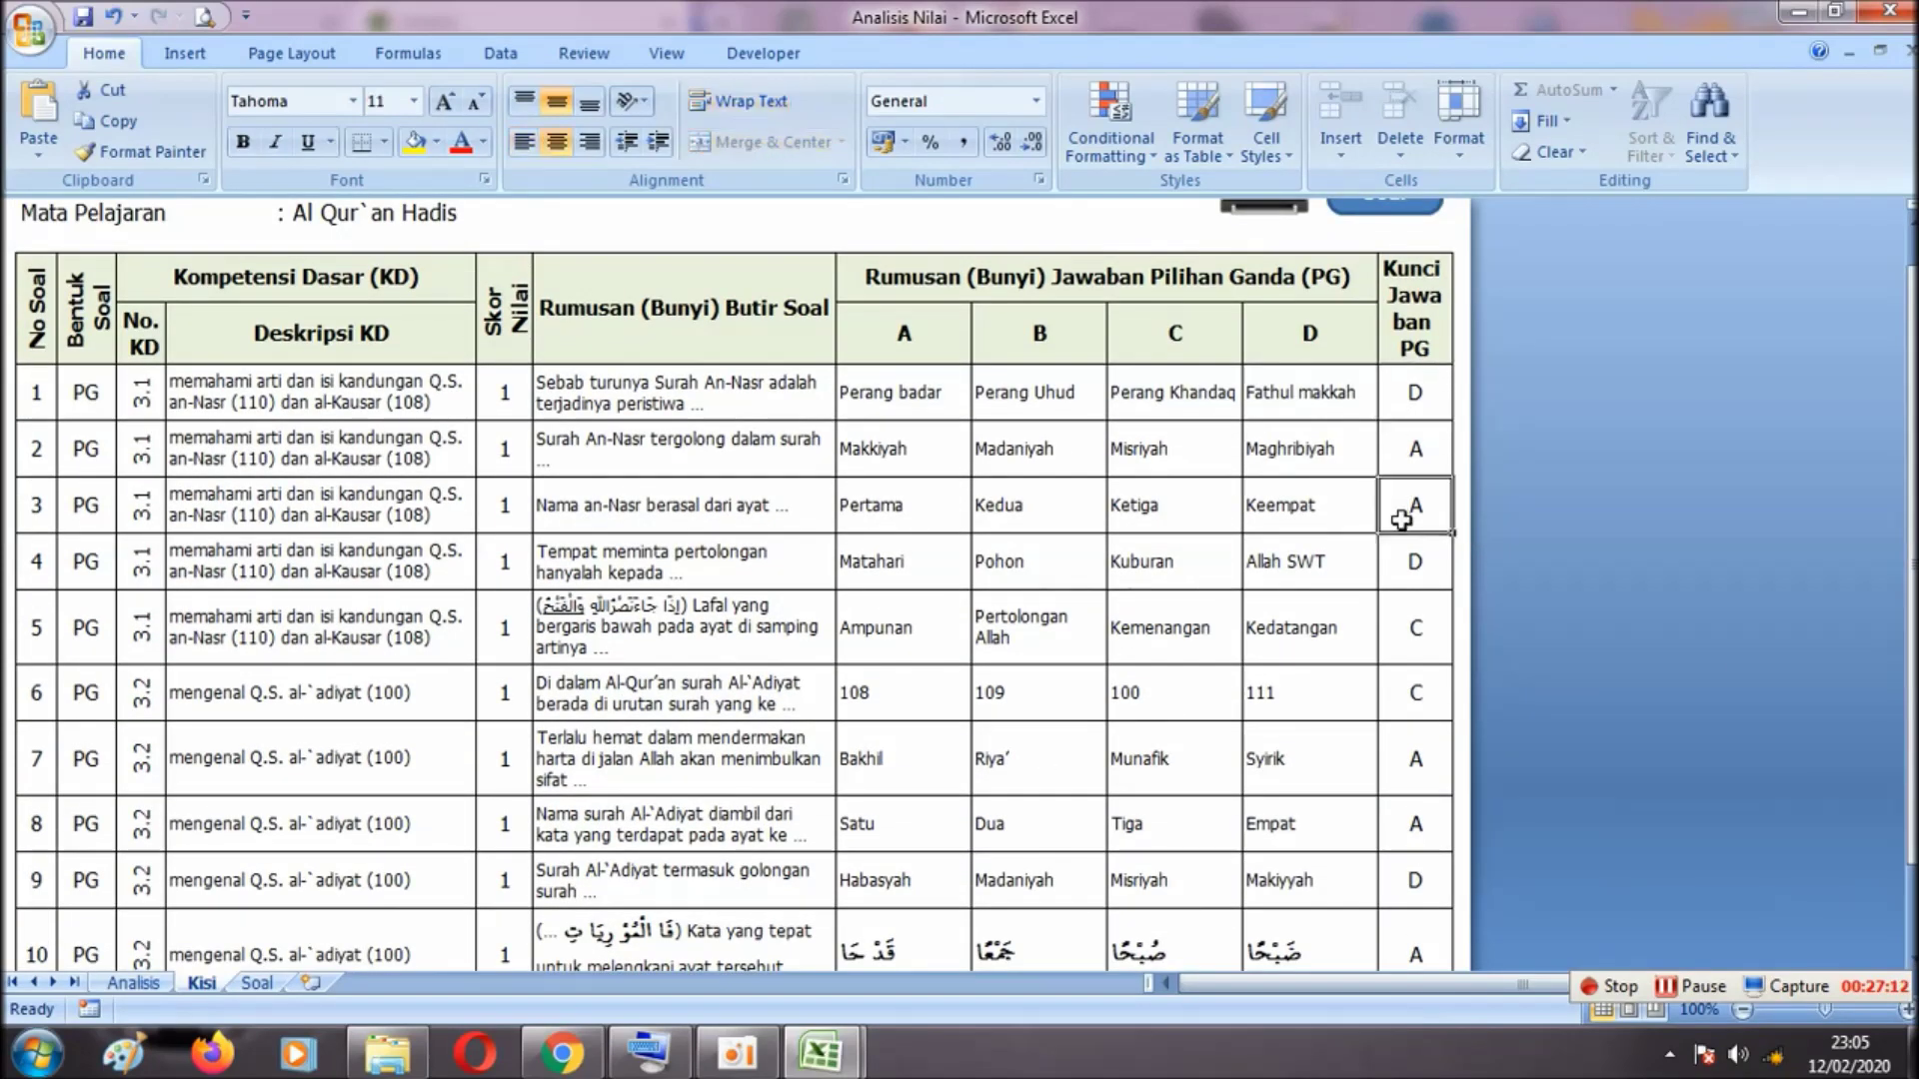
pyautogui.click(1149, 734)
pyautogui.moveTo(1902, 604); pyautogui.dragTo(1904, 620)
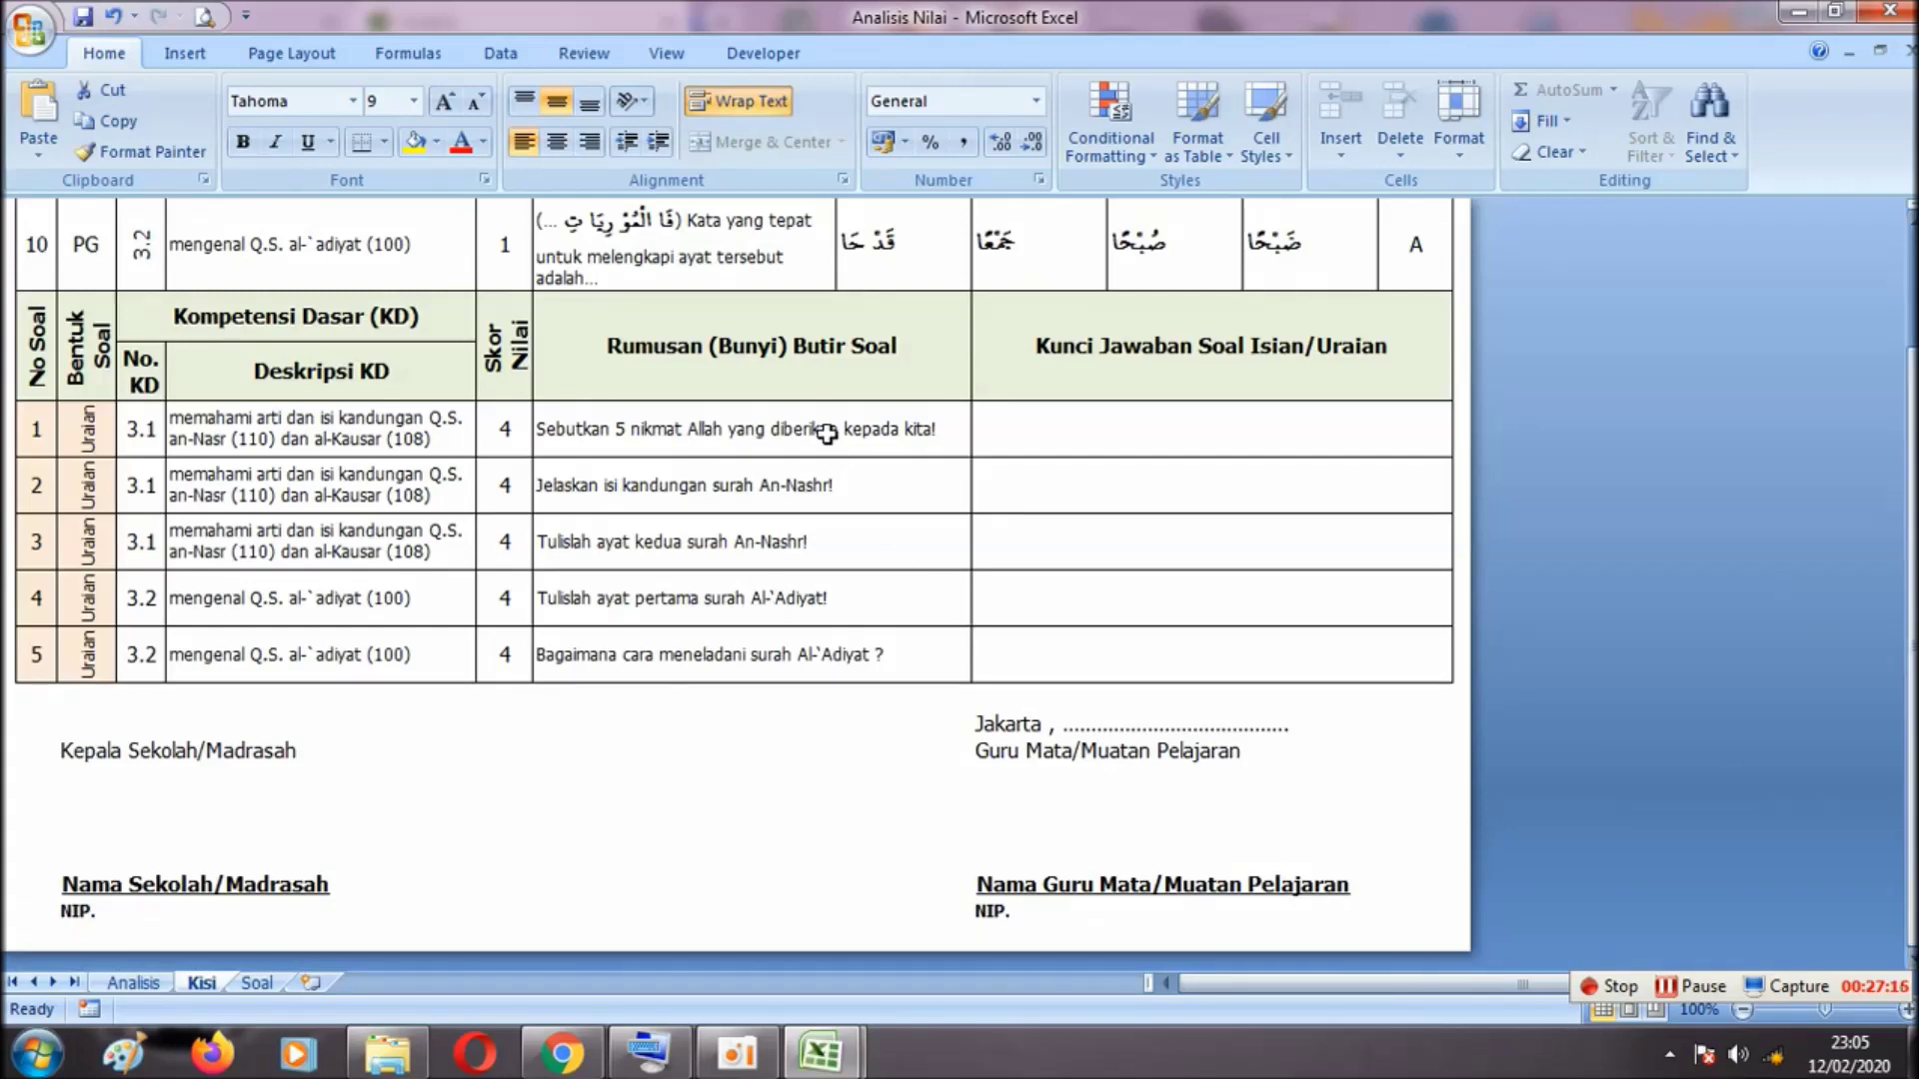
pyautogui.click(783, 411)
pyautogui.click(1159, 431)
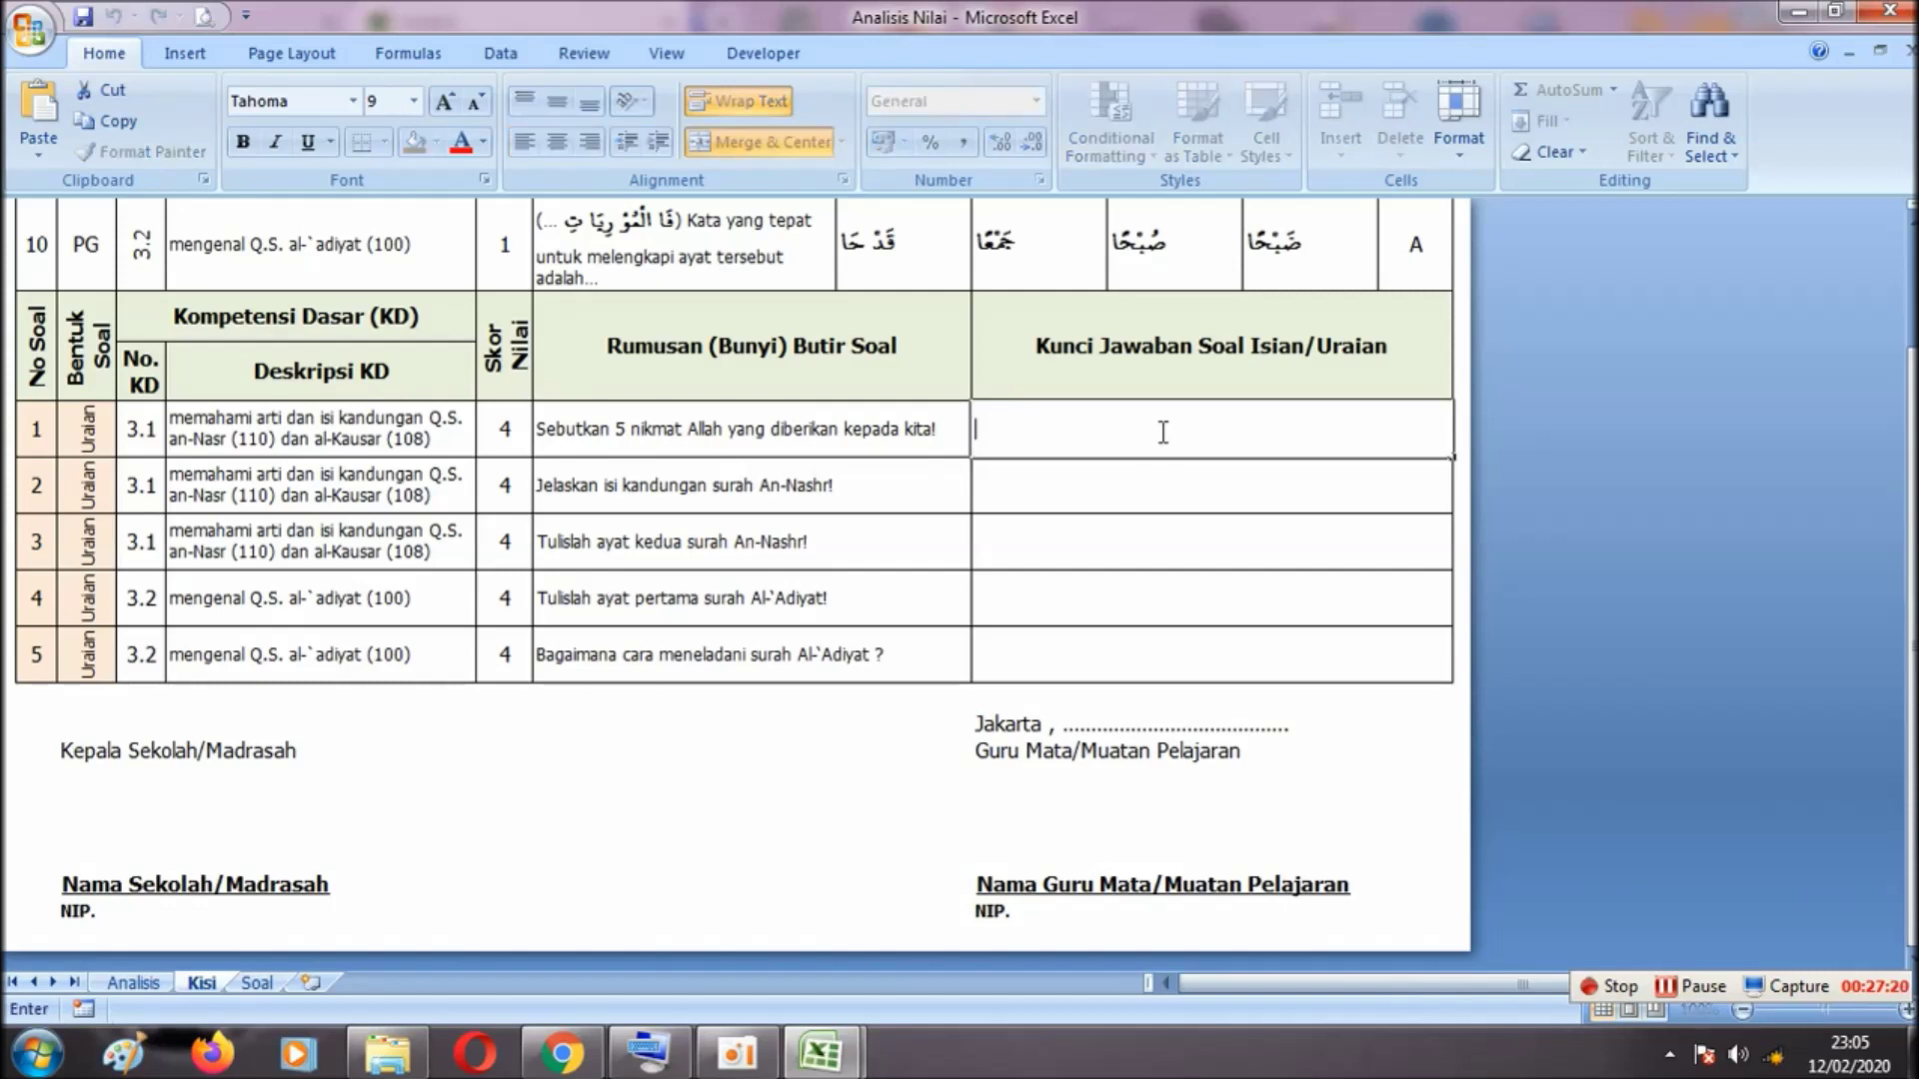
pyautogui.write('iiiiiiiiii')
pyautogui.click(939, 481)
pyautogui.moveTo(1911, 700); pyautogui.dragTo(1910, 559)
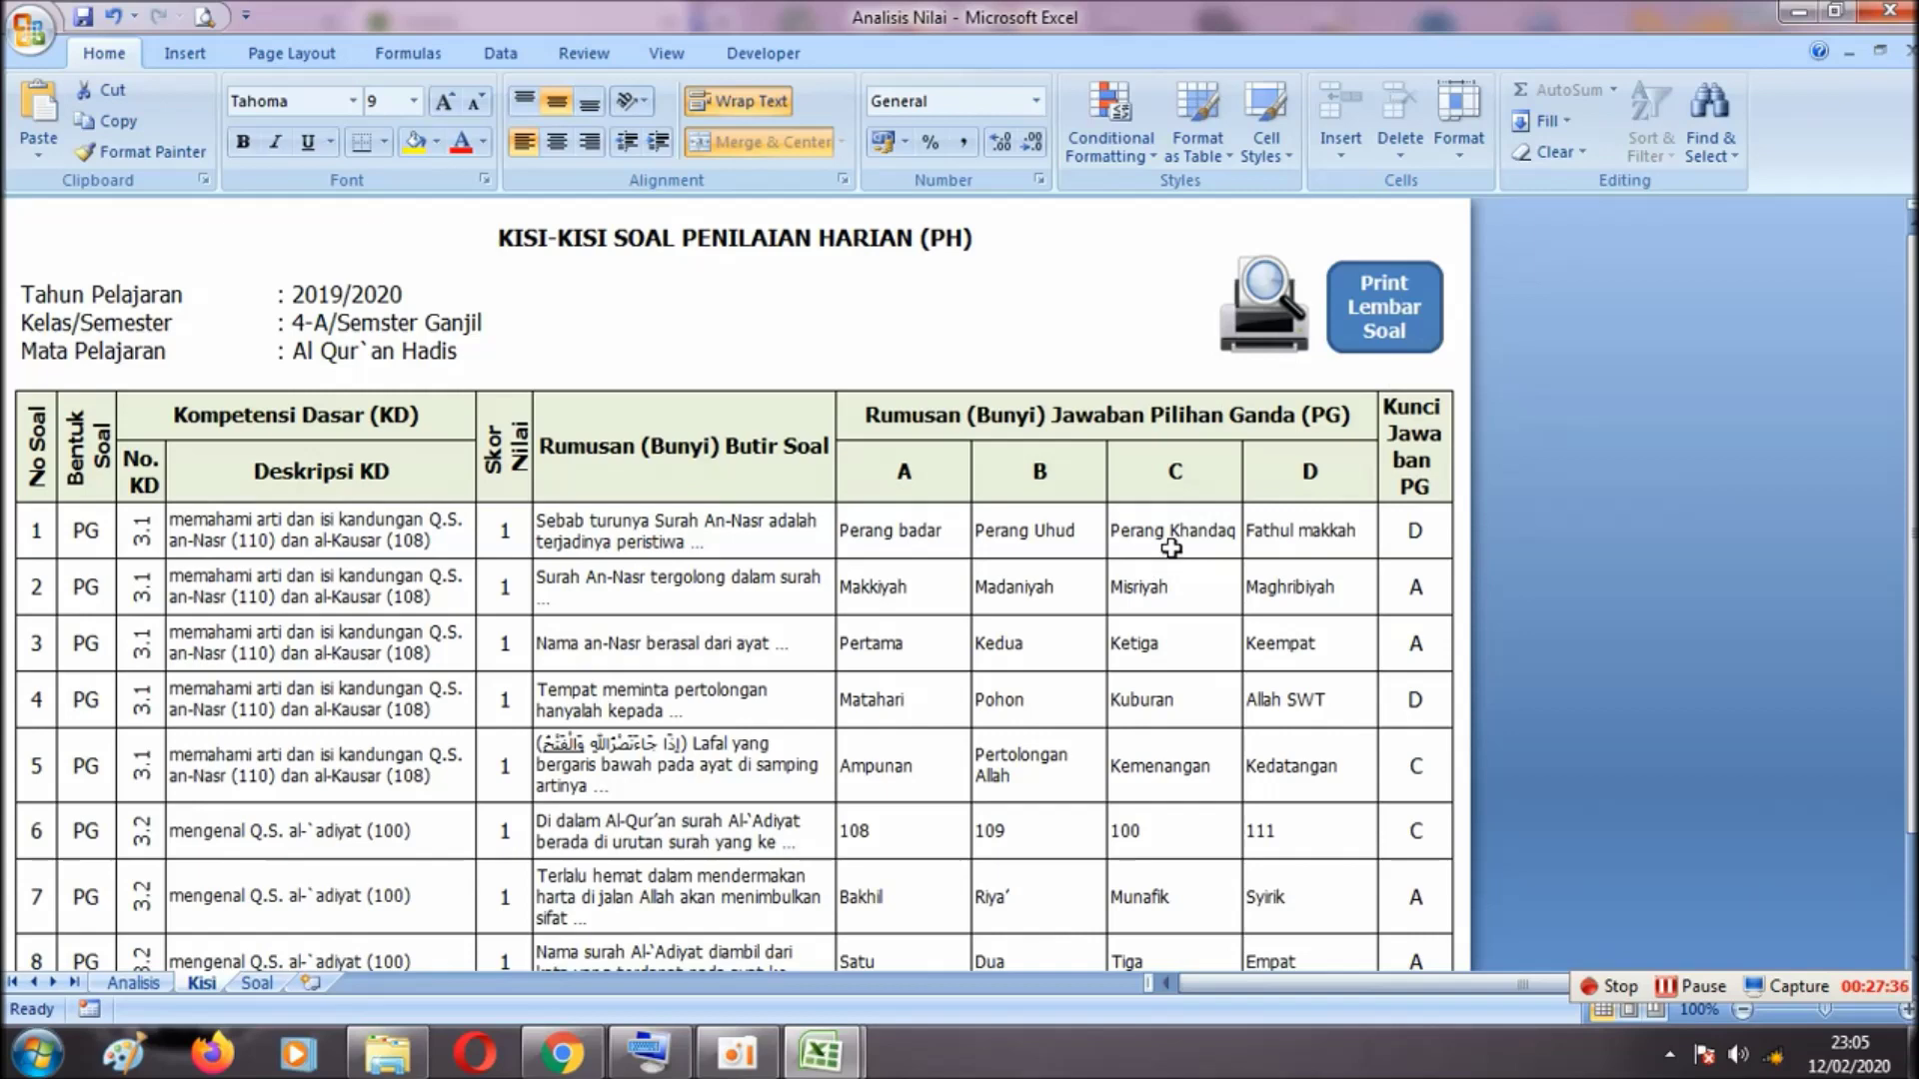
# Preview the Kisi sheet's print layout up close, then close the preview
pyautogui.click(828, 649)
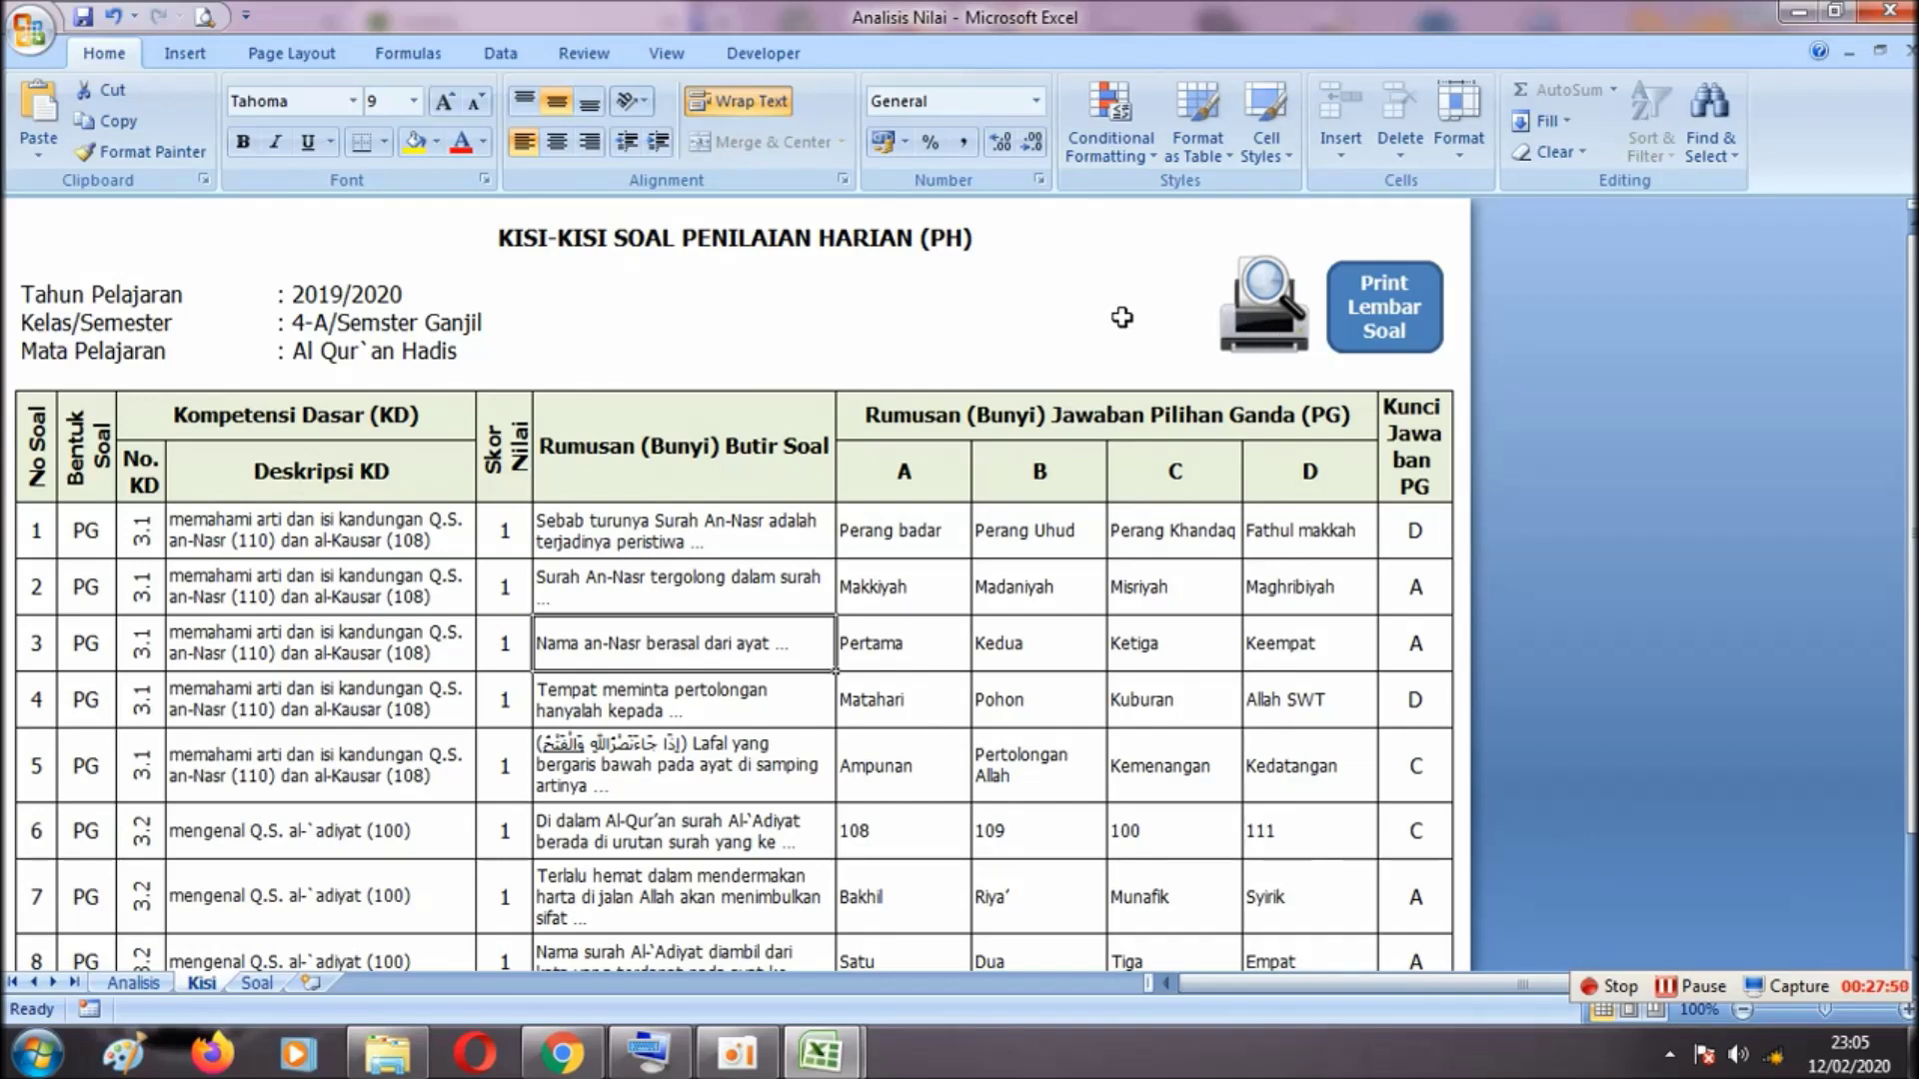
pyautogui.click(205, 16)
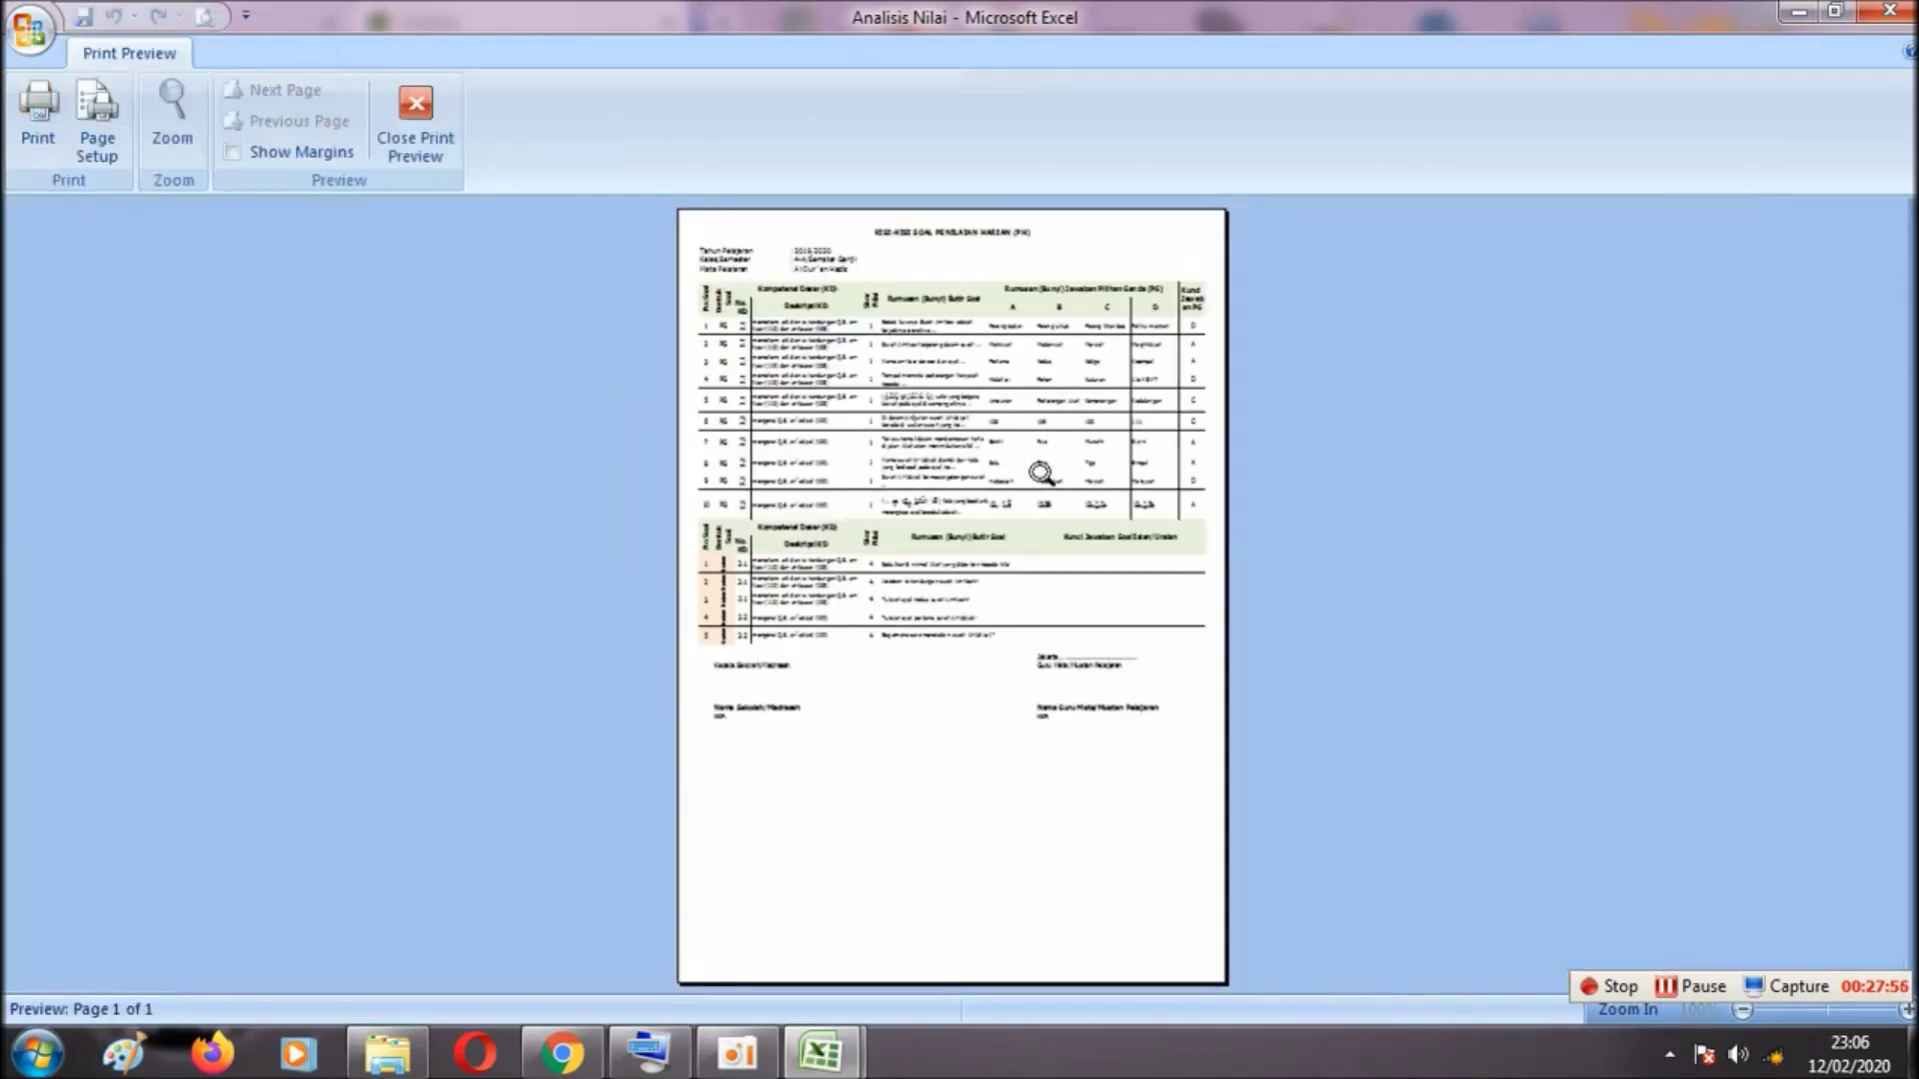
pyautogui.click(956, 441)
pyautogui.moveTo(1911, 592); pyautogui.dragTo(1912, 455)
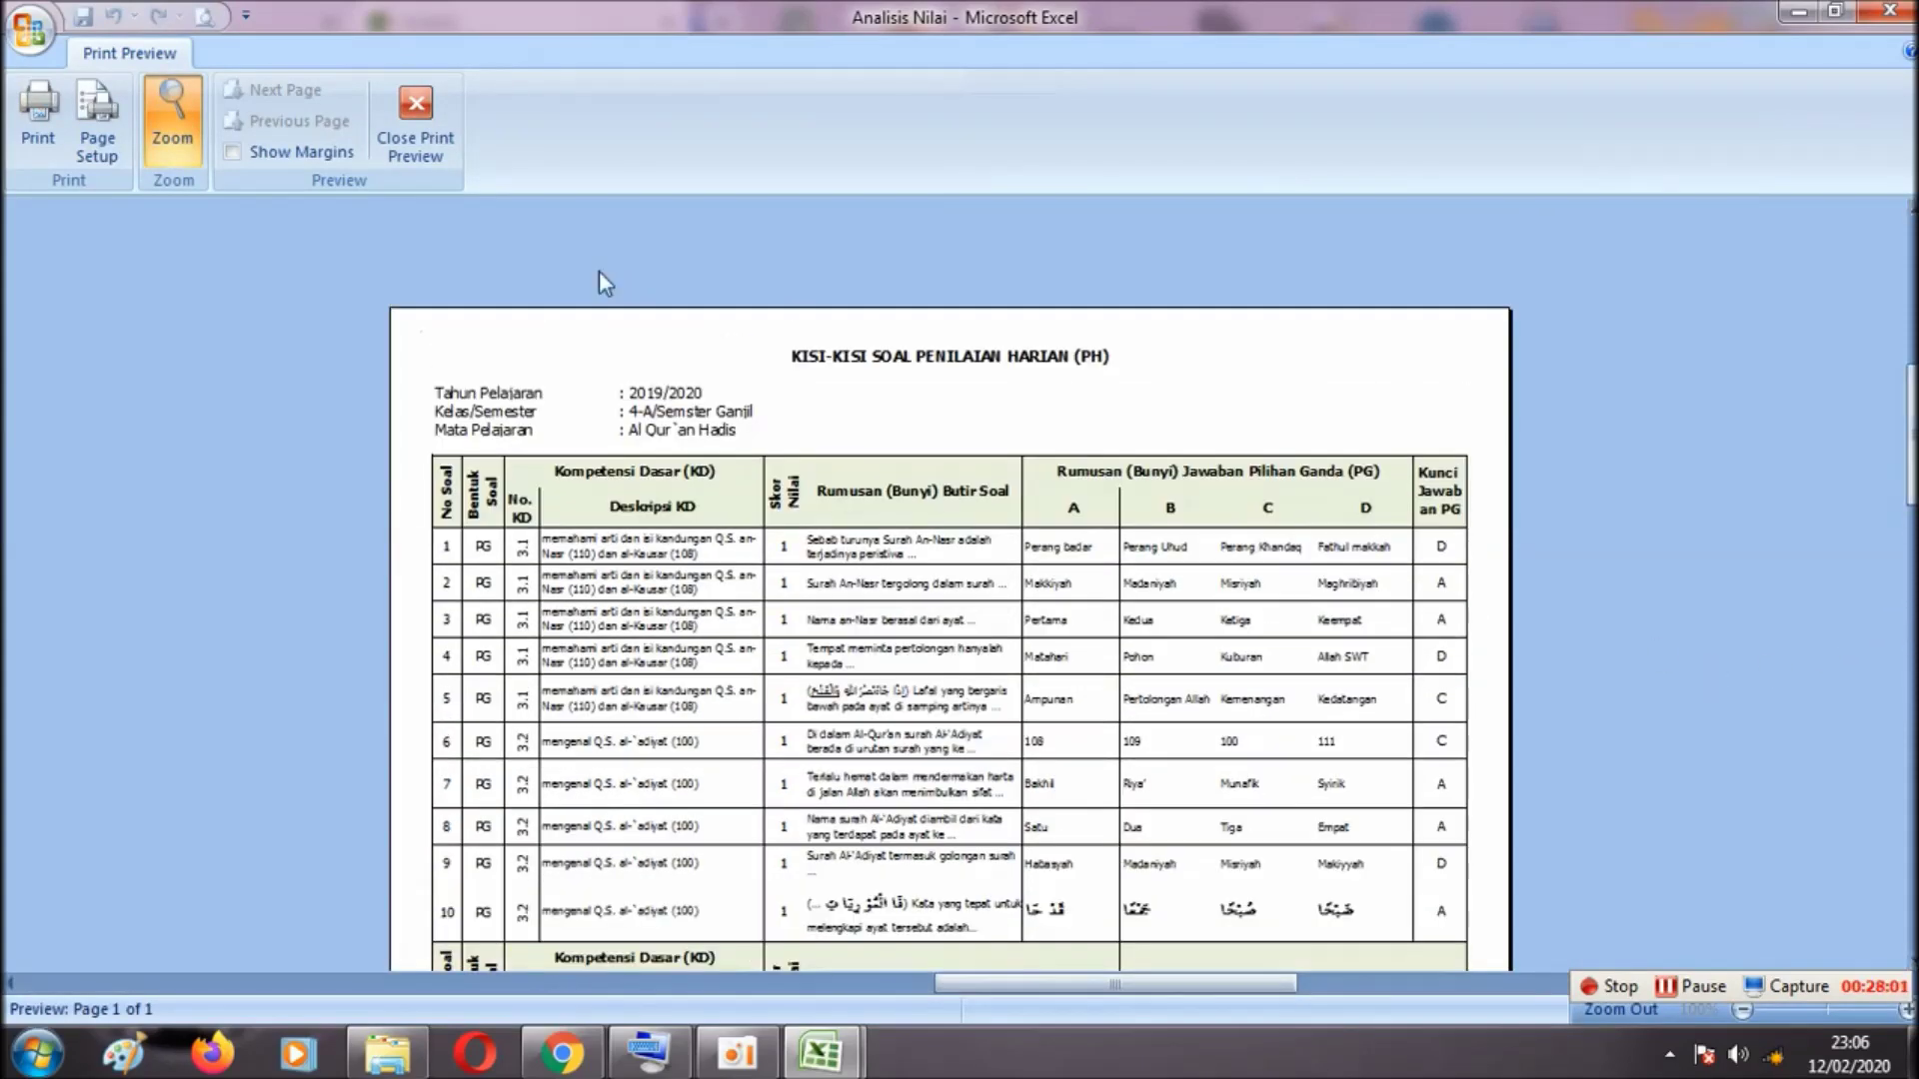
pyautogui.click(405, 105)
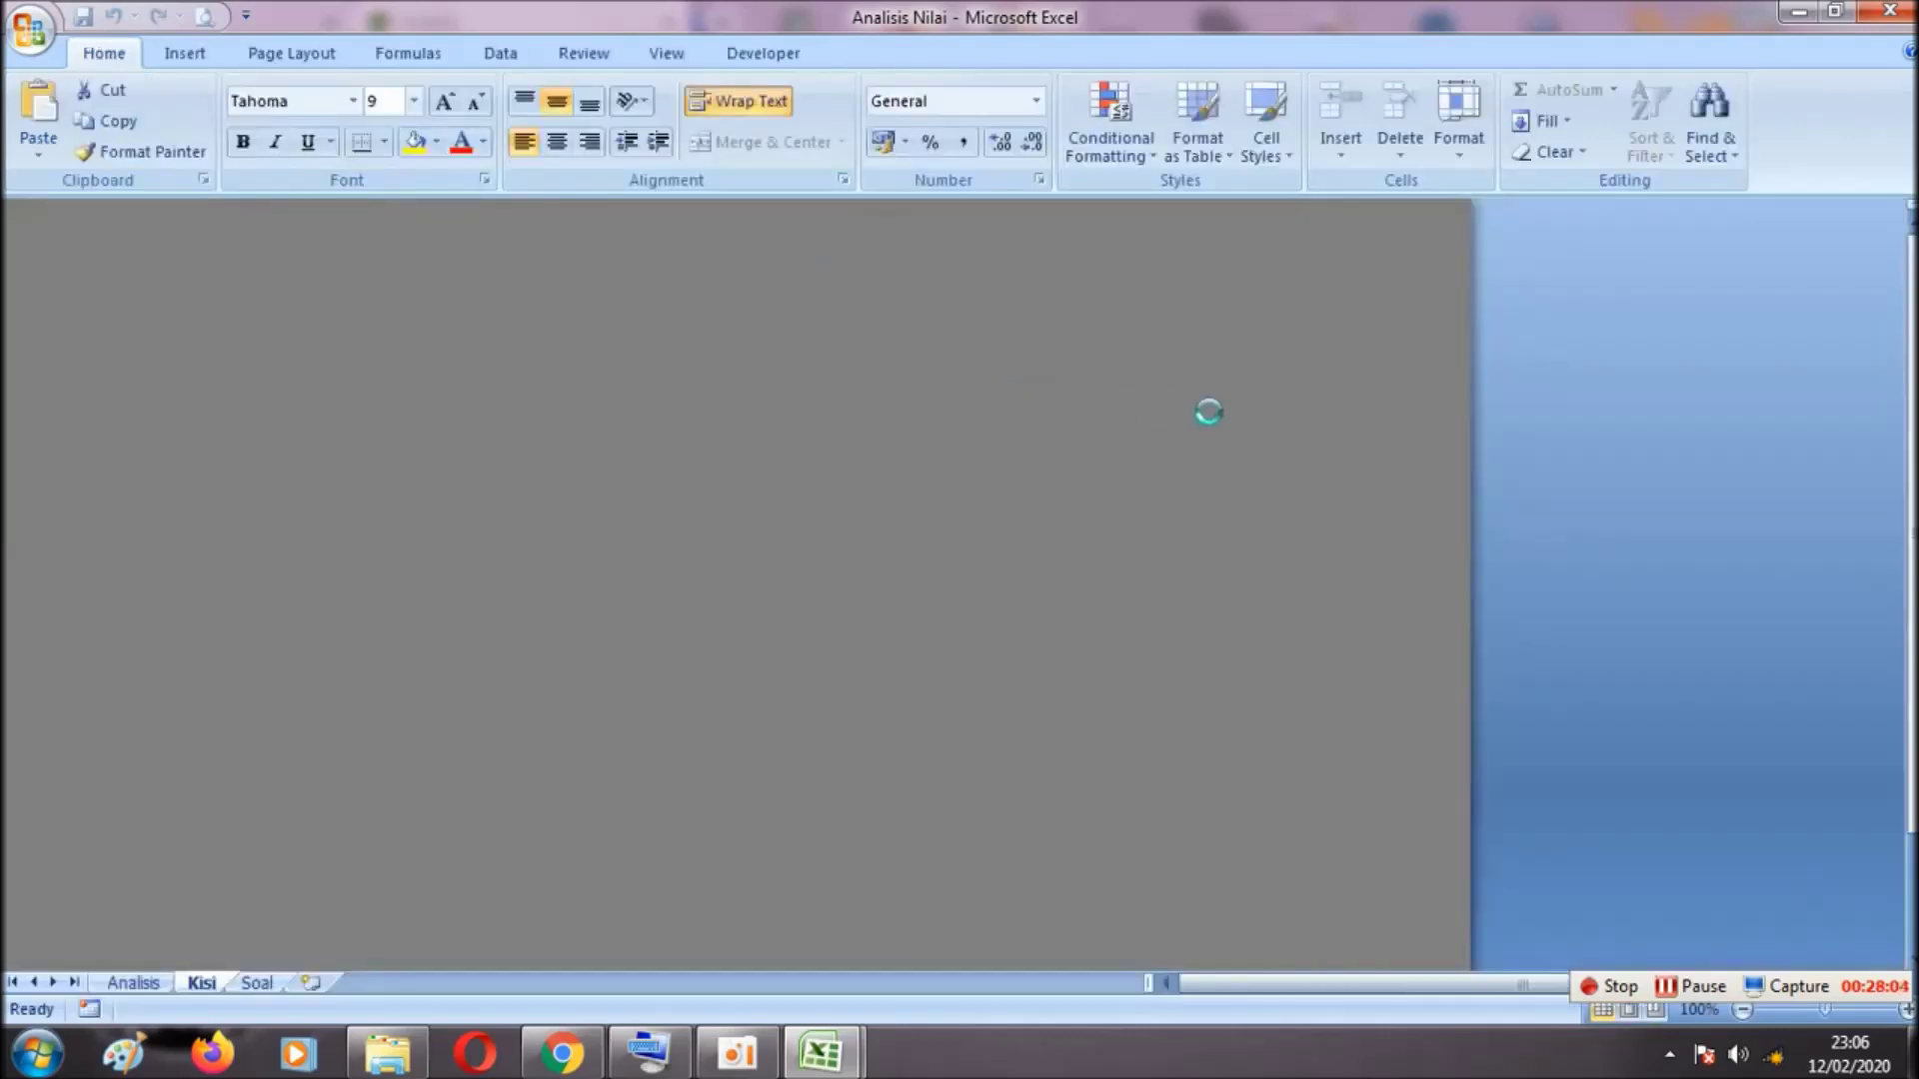
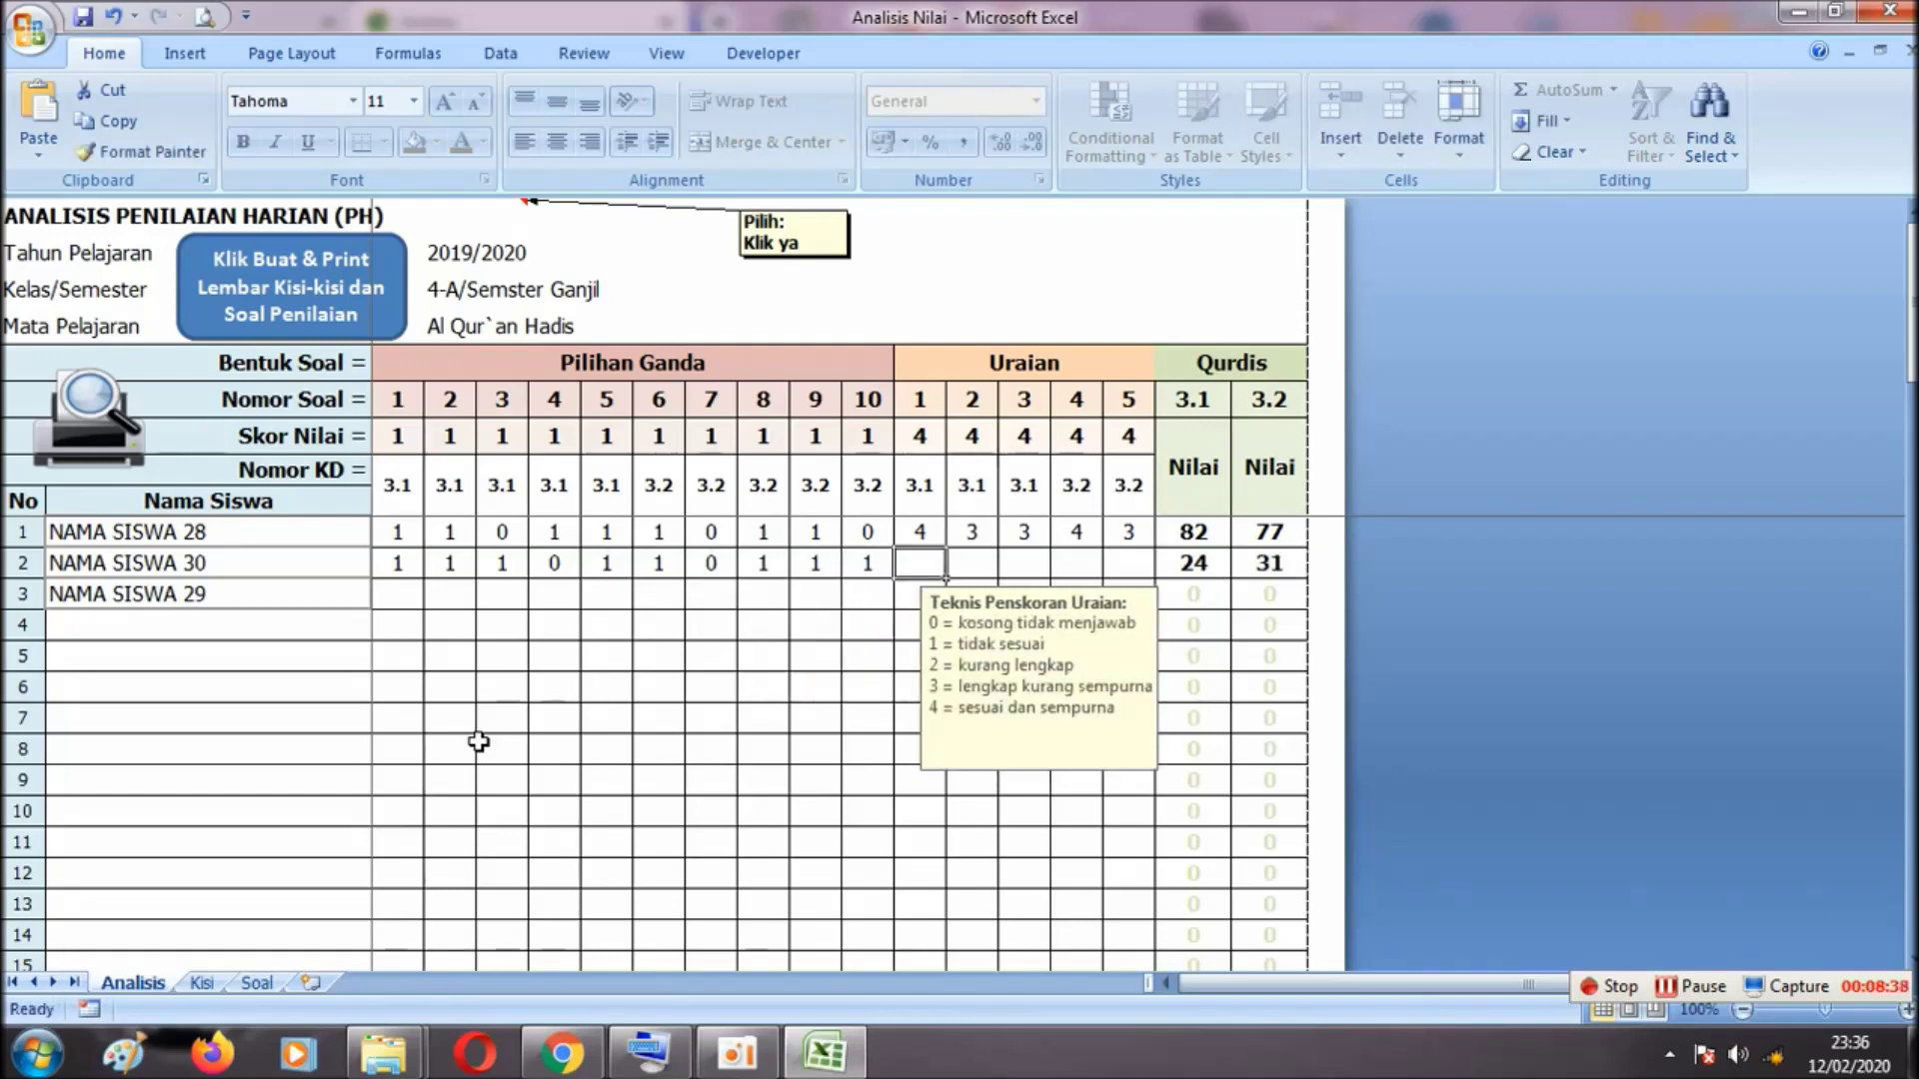
# Enter the Uraian scores 4, 4, 2, 4 and 4 for NAMA SISWA 30 on the Analisis sheet
pyautogui.write('4')
pyautogui.press('Right')
pyautogui.write('4')
pyautogui.press('Right')
pyautogui.write('2')
pyautogui.press('Right')
pyautogui.write('4')
pyautogui.press('Right')
pyautogui.write('4')
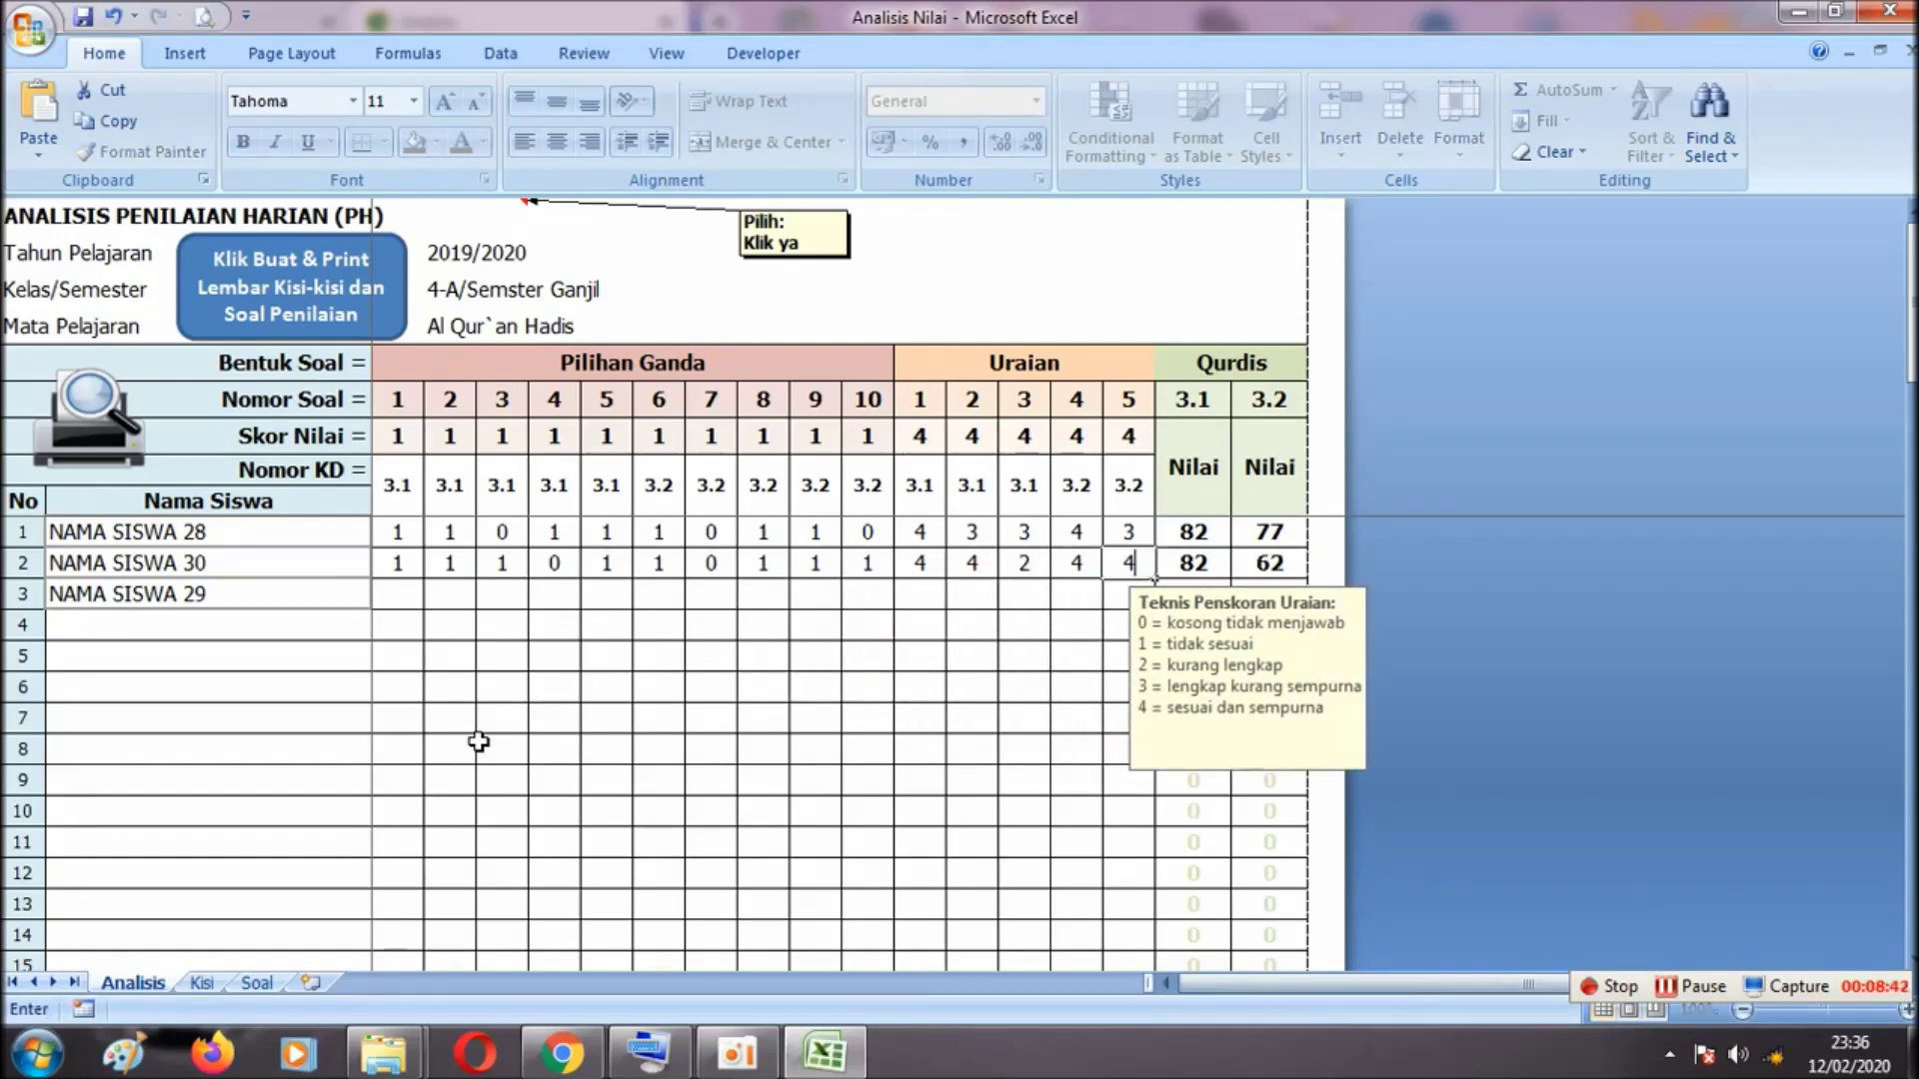
pyautogui.press('Right')
# Enter the Pilihan Ganda scores for NAMA SISWA 29: 0 for question 1 and 1 for questions 2 to 10
pyautogui.click(380, 599)
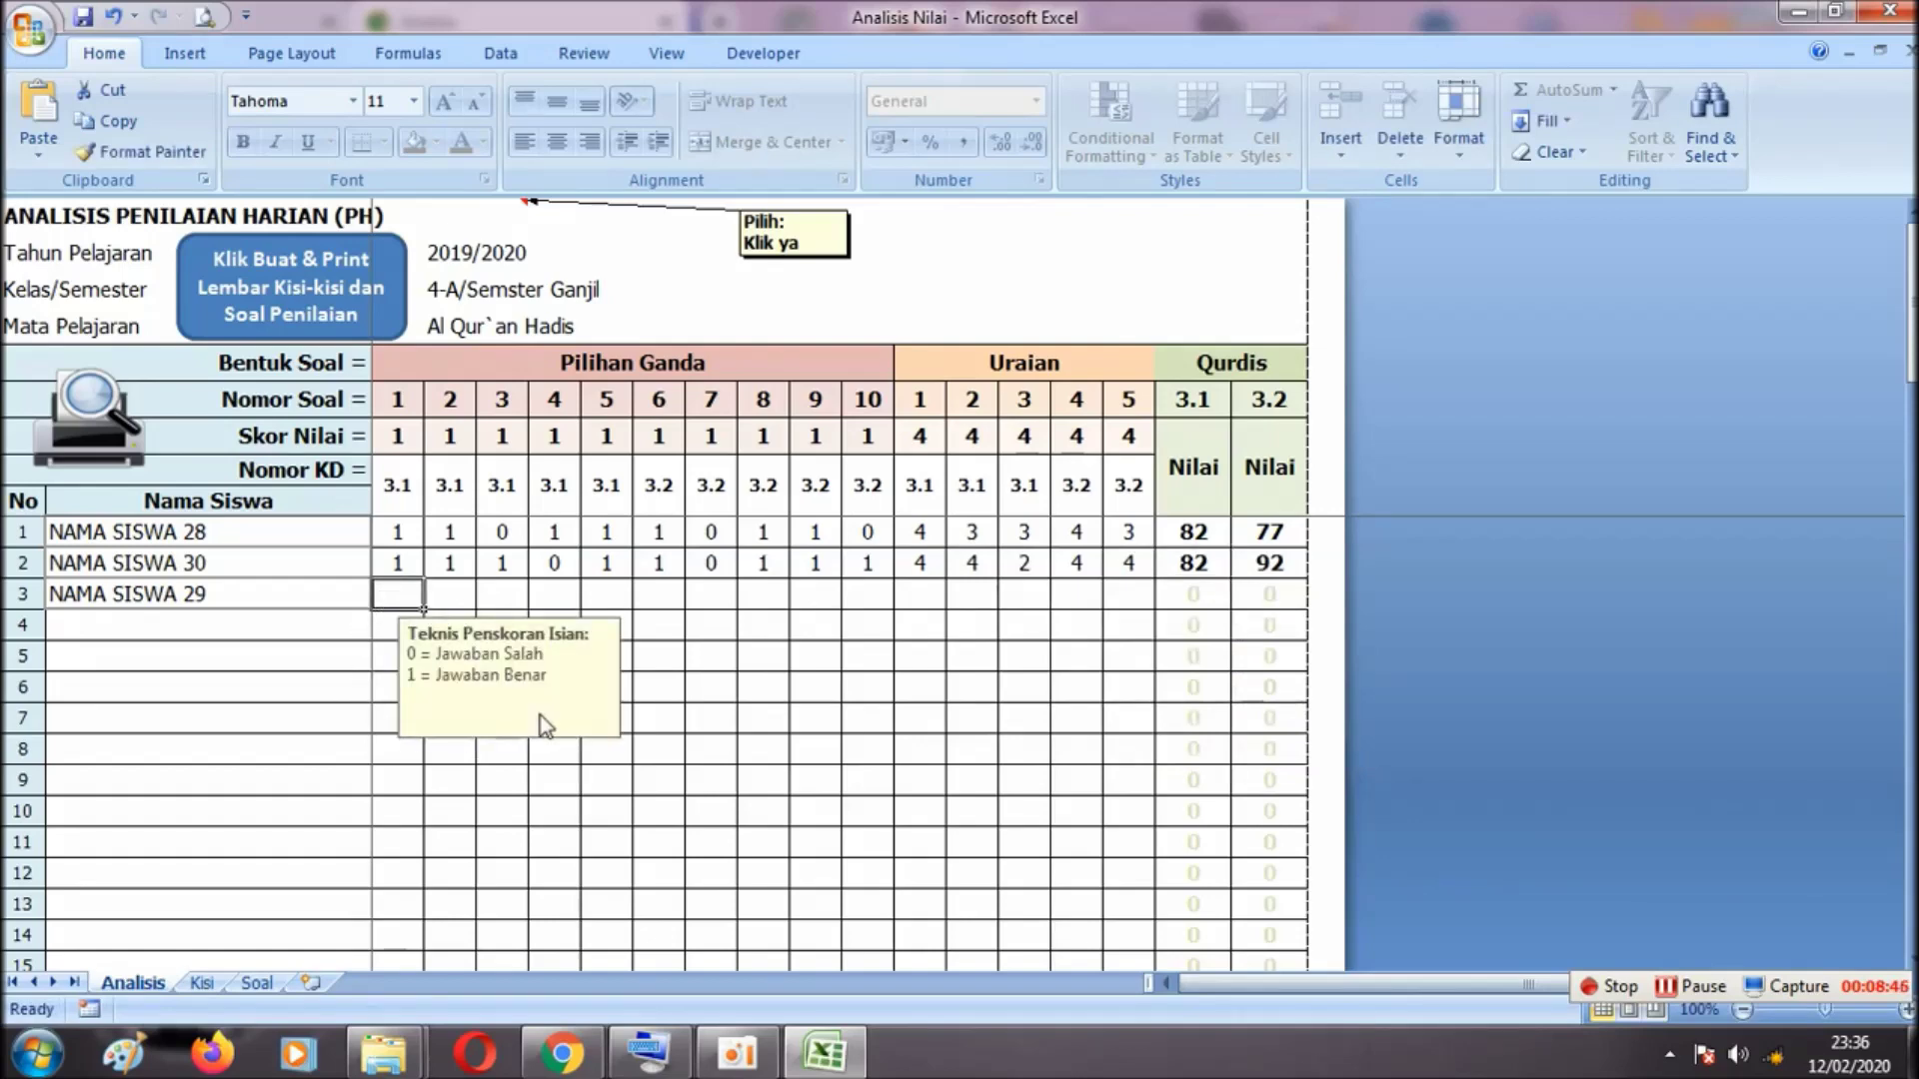
pyautogui.write('0')
pyautogui.press('Right')
pyautogui.write('1')
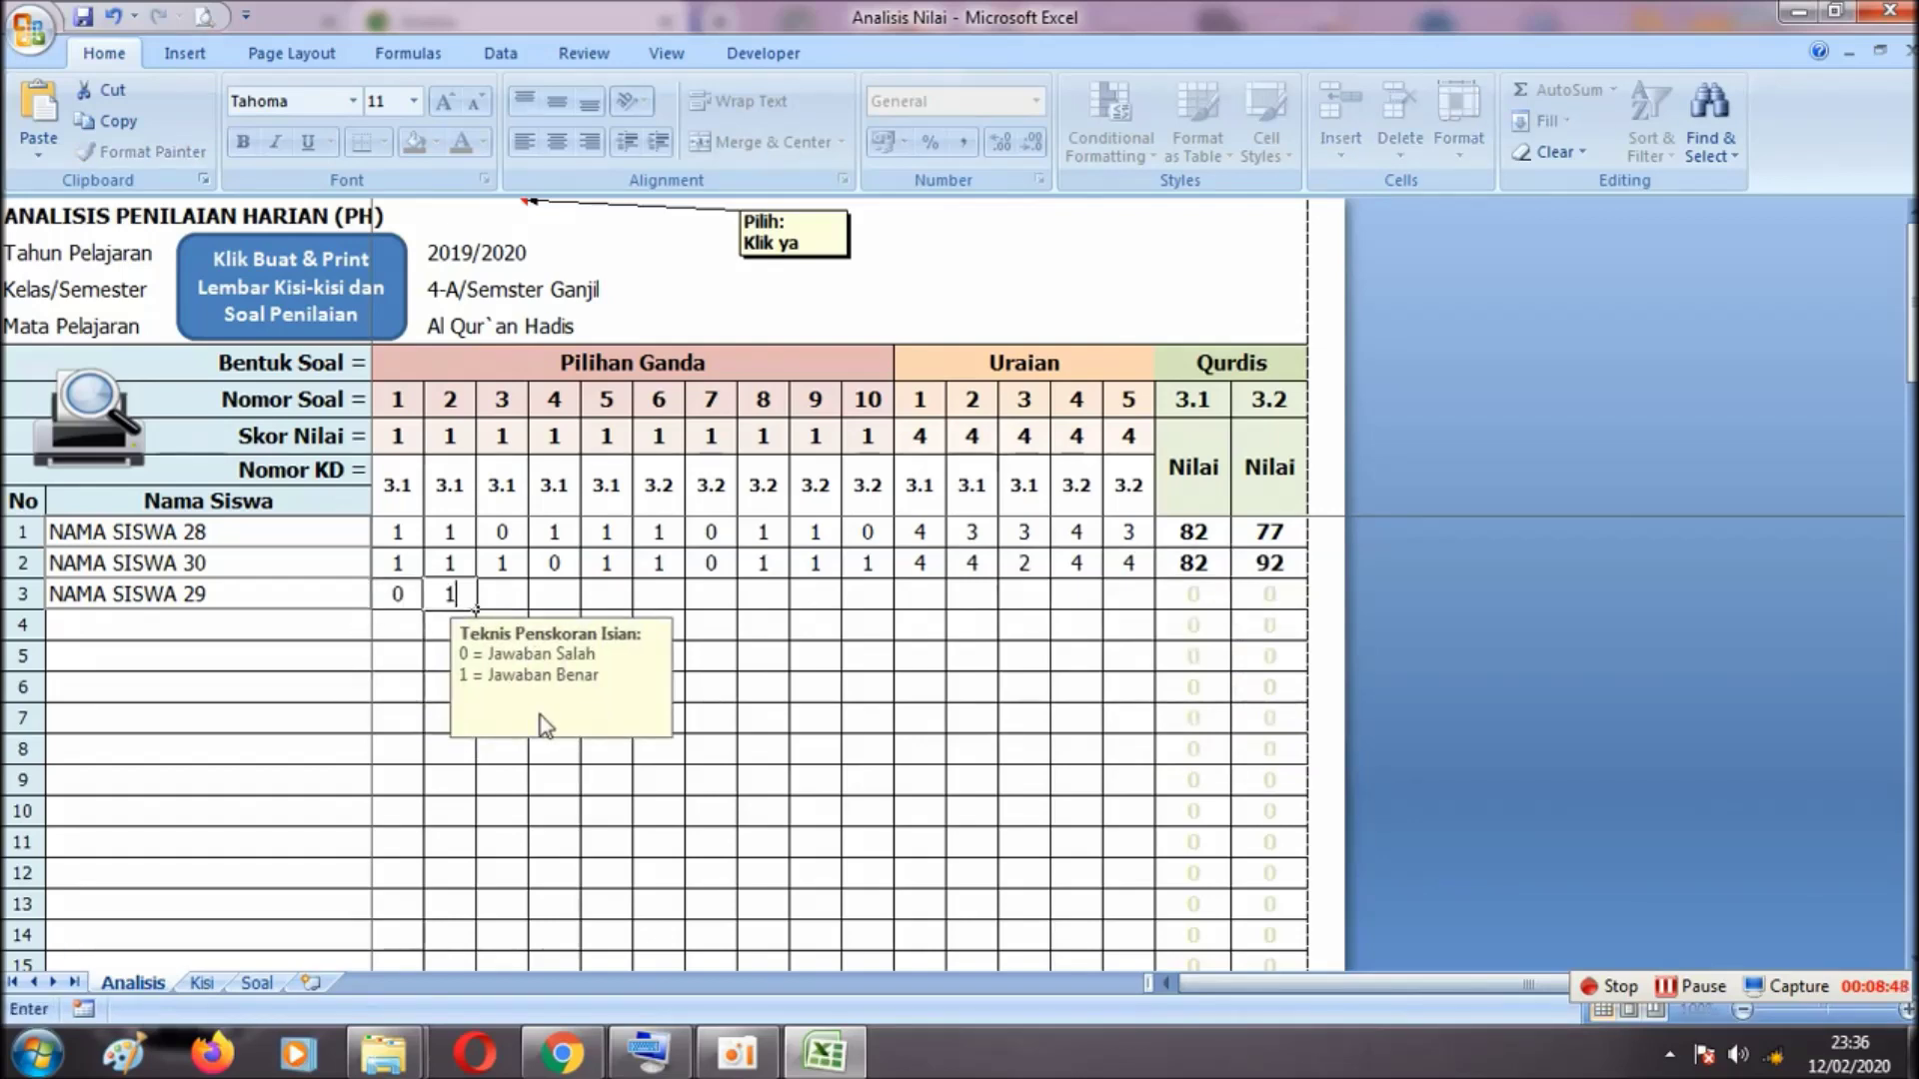
pyautogui.press('Right')
pyautogui.write('1')
pyautogui.press('Right')
pyautogui.write('1')
pyautogui.press('Right')
pyautogui.write('1')
pyautogui.press('Right')
pyautogui.write('1')
pyautogui.press('Right')
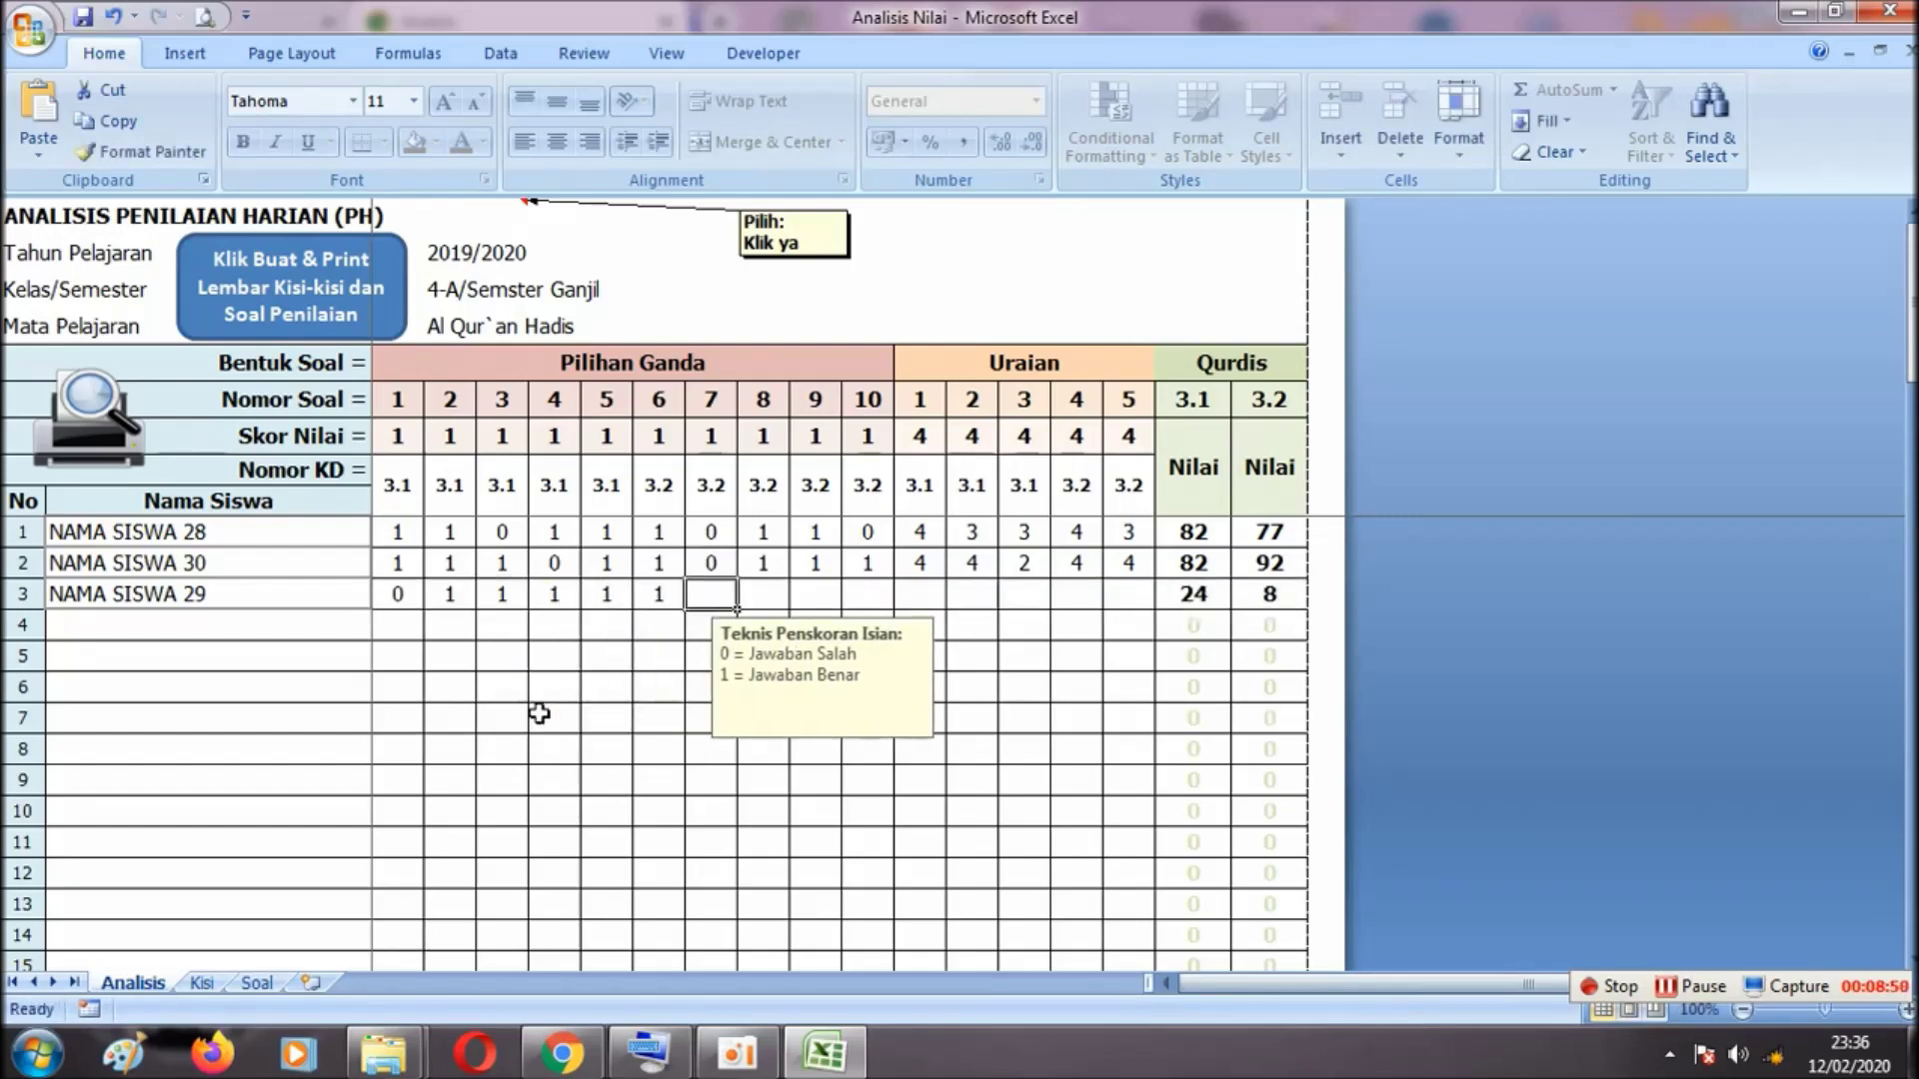
pyautogui.write('1')
pyautogui.press('Right')
pyautogui.write('1')
pyautogui.press('Right')
pyautogui.write('1')
pyautogui.press('Right')
pyautogui.write('1')
pyautogui.press('Right')
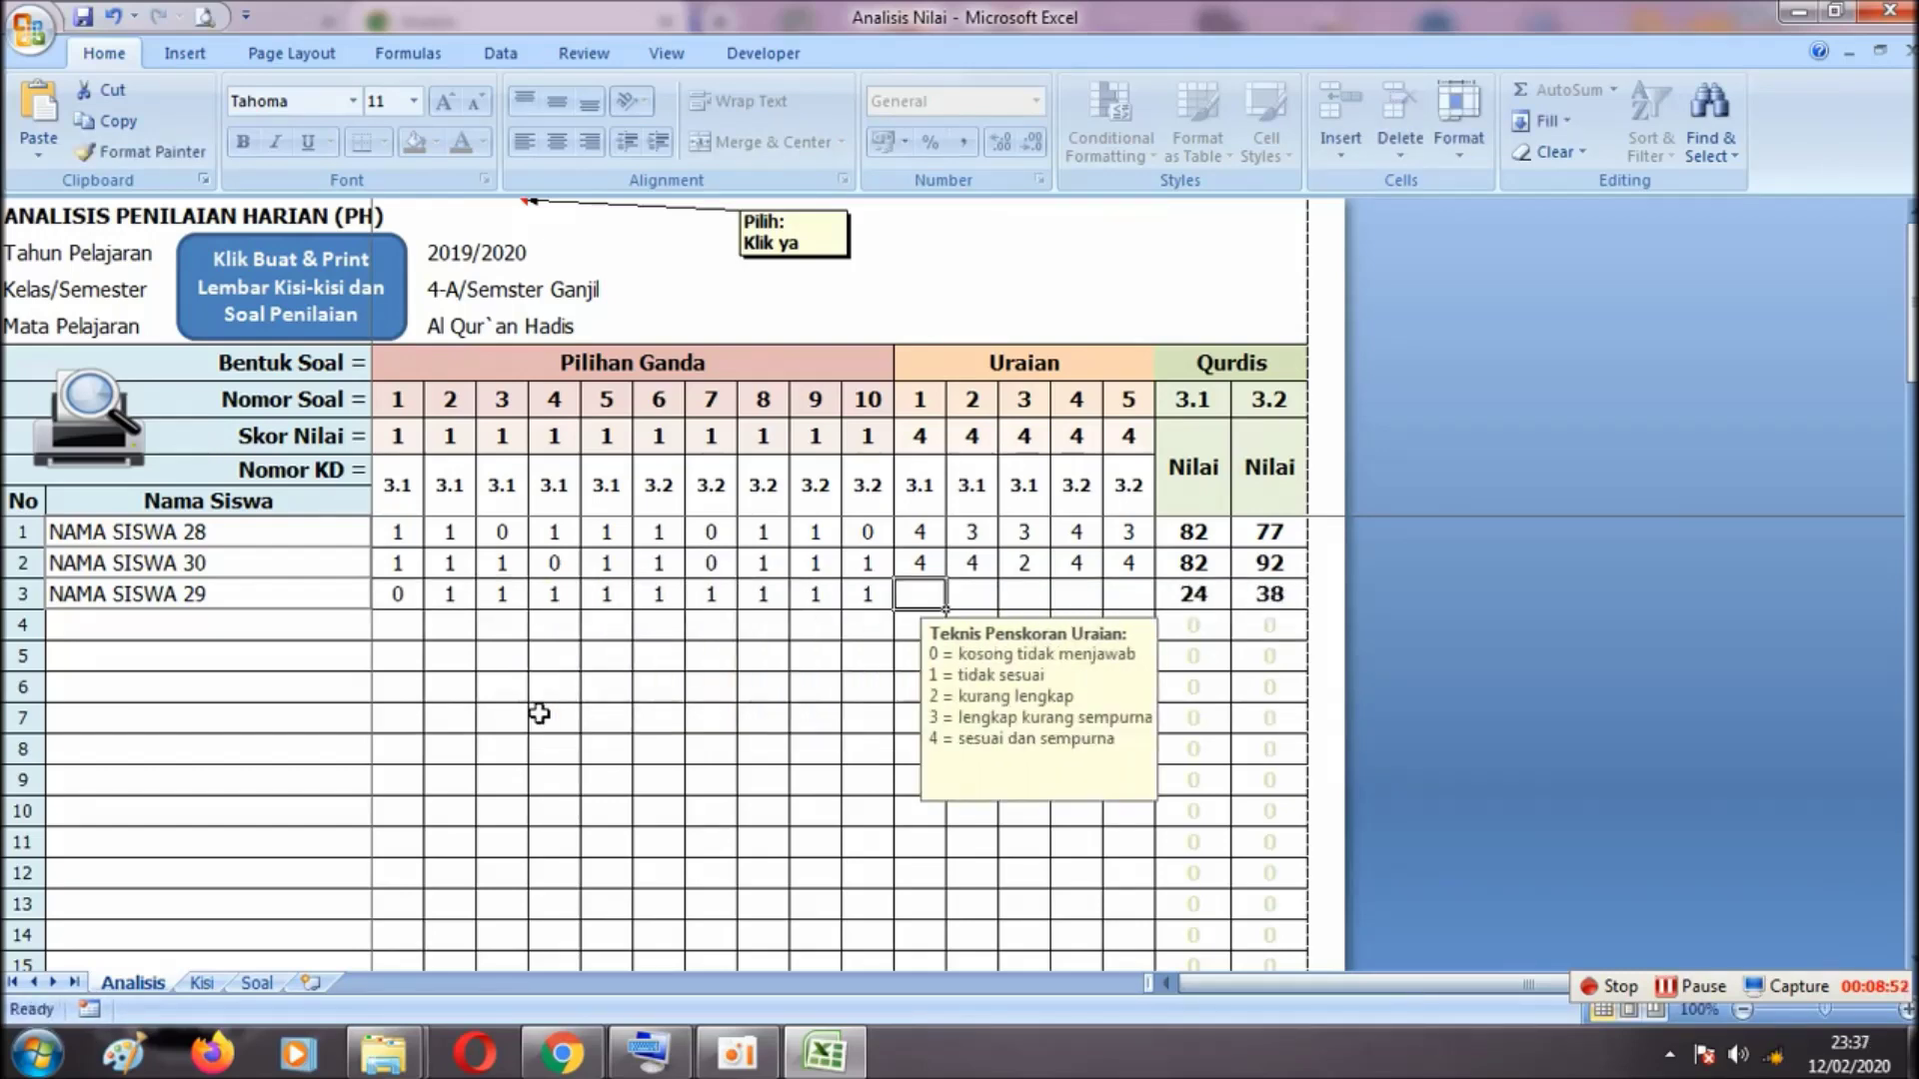
# Enter the Uraian scores 4, 4, 4, 3 and 4 for NAMA SISWA 29 and save the workbook
pyautogui.write('4')
pyautogui.press('Right')
pyautogui.write('4')
pyautogui.press('Right')
pyautogui.write('4')
pyautogui.press('Right')
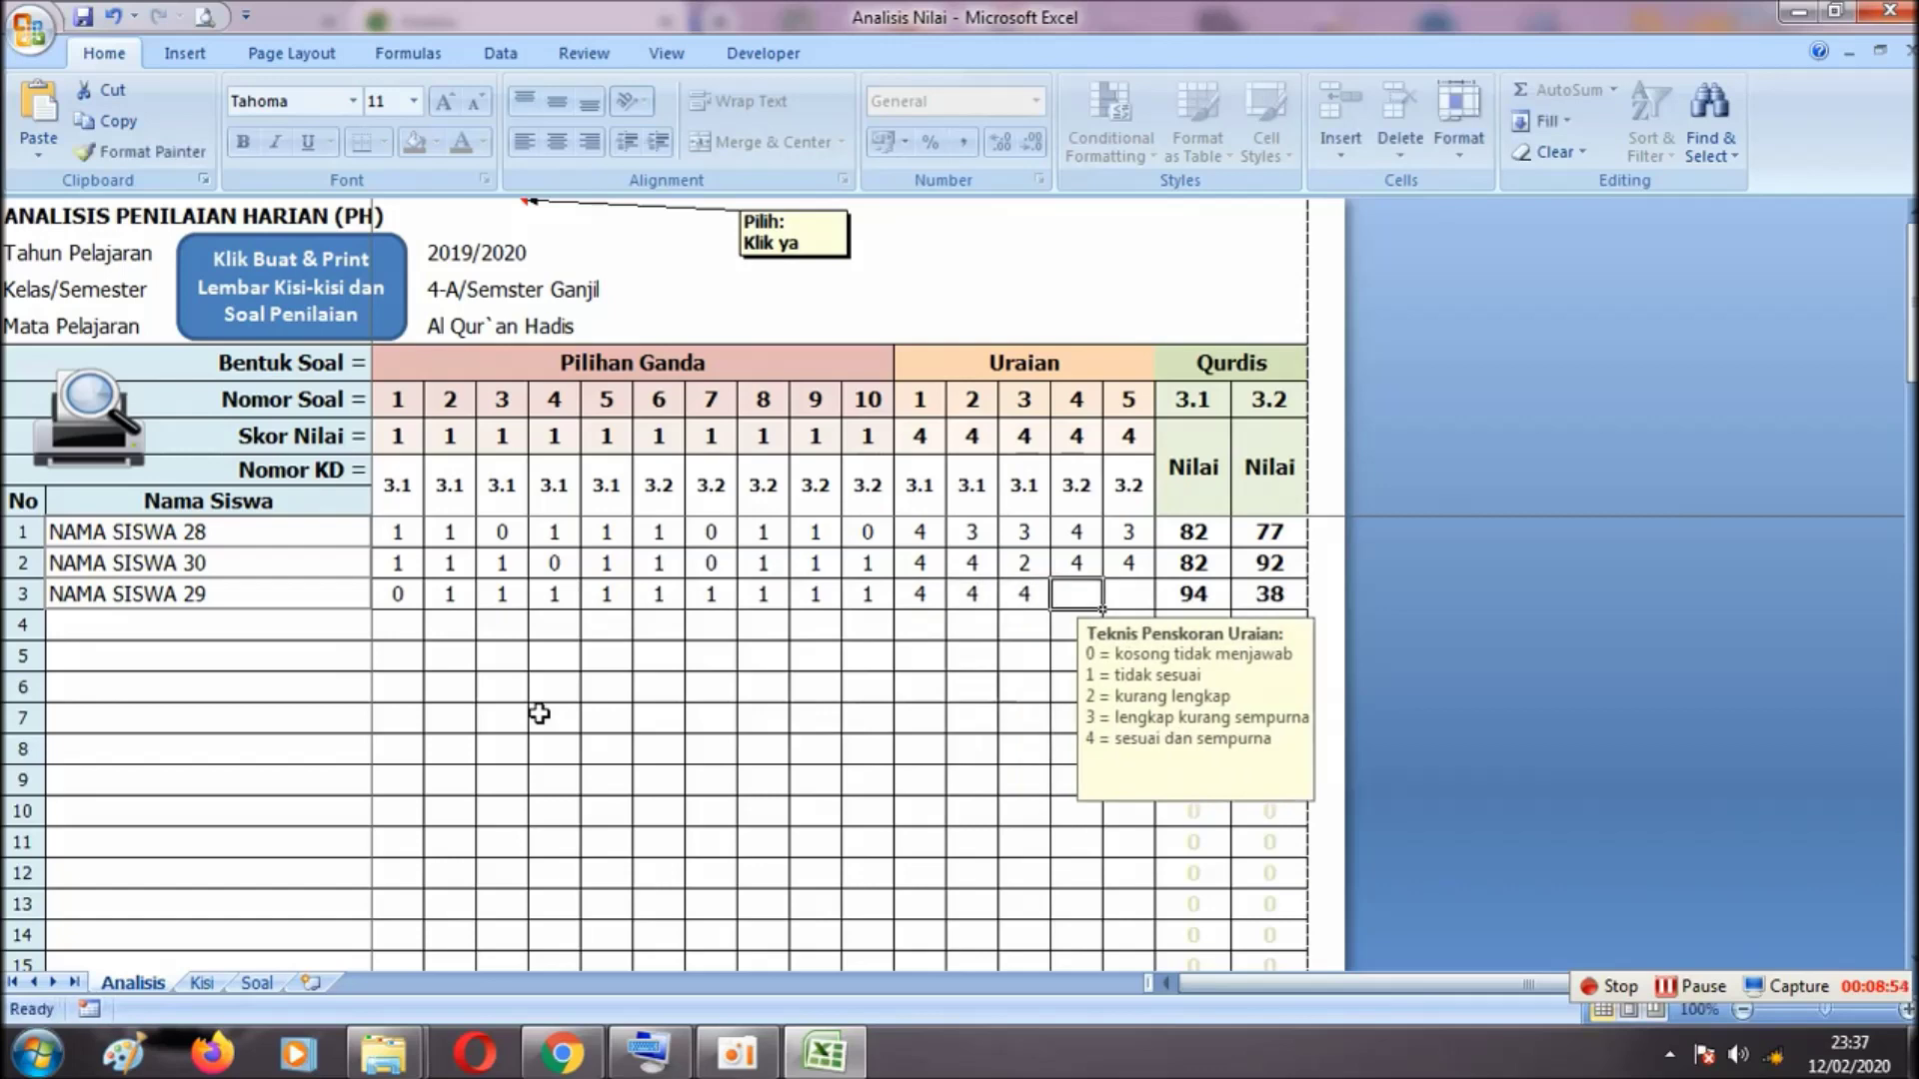
pyautogui.write('3')
pyautogui.press('Right')
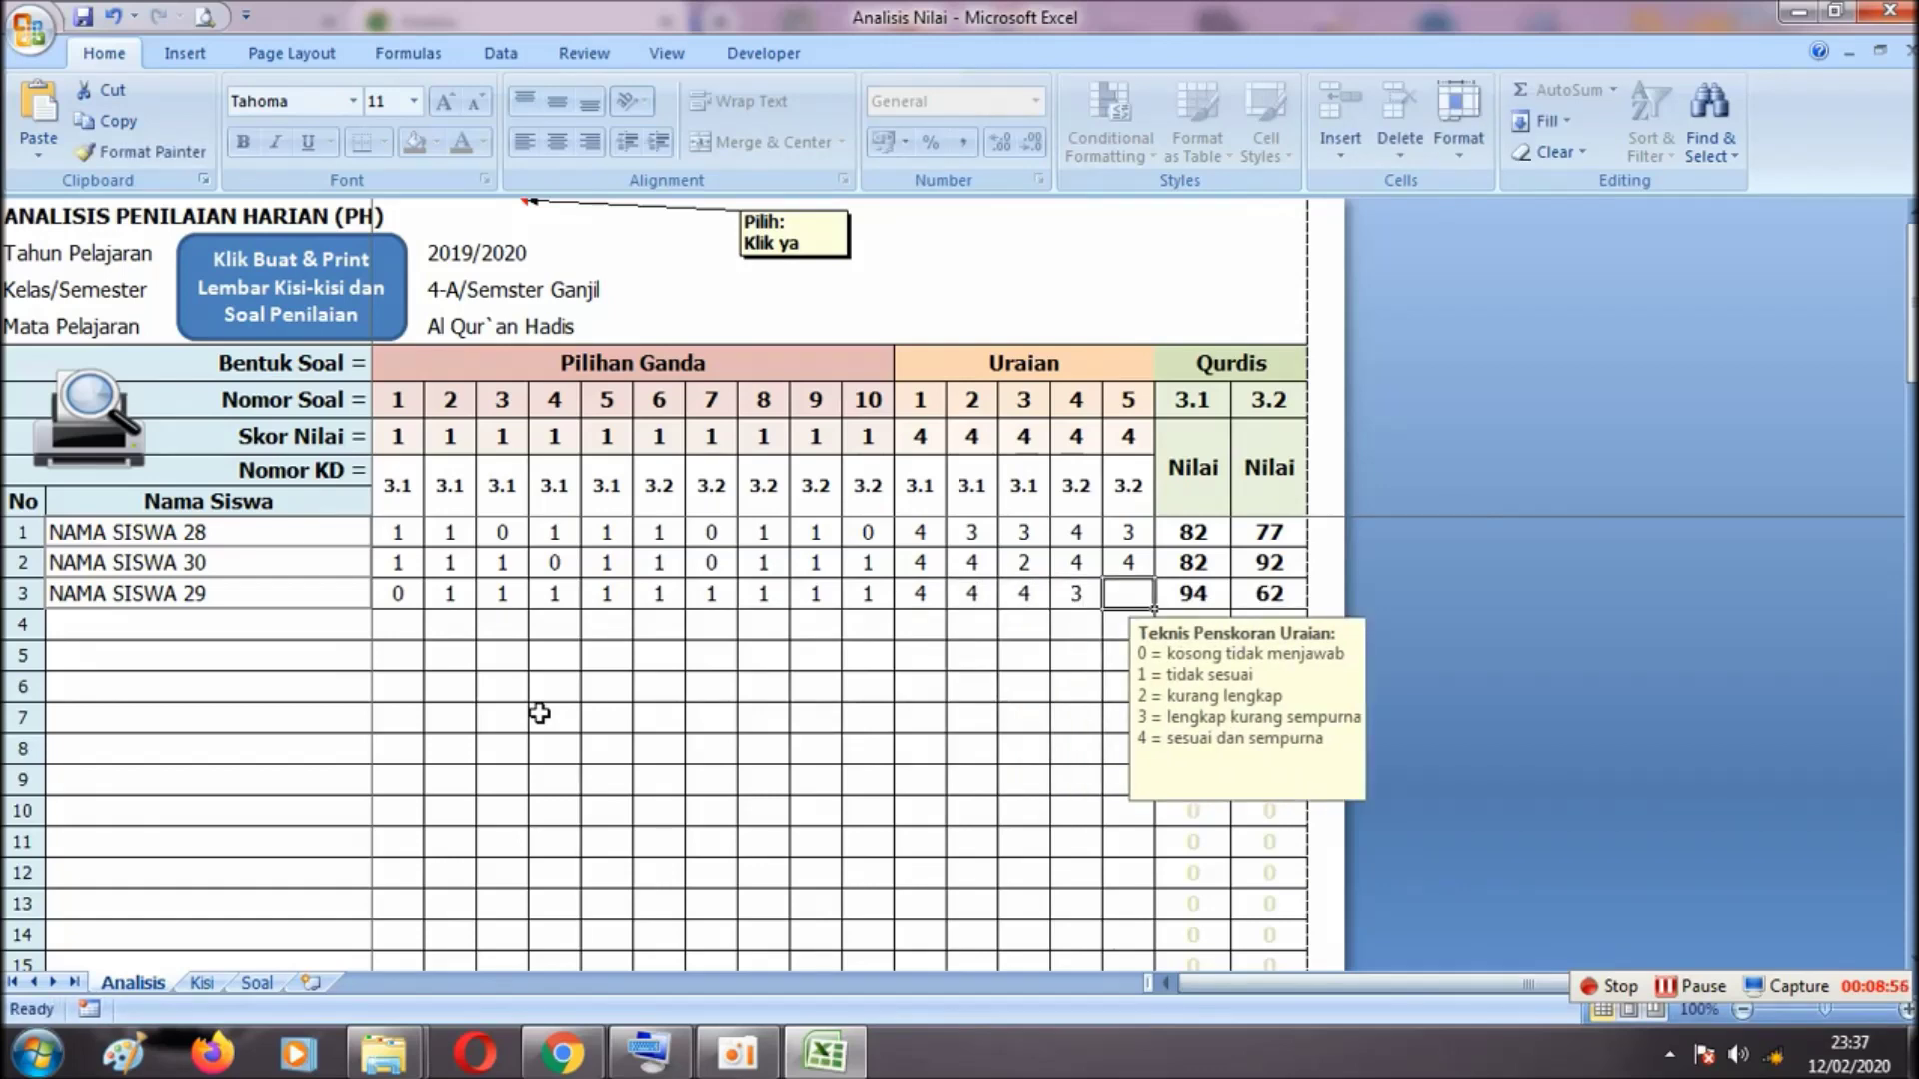
pyautogui.write('4')
pyautogui.press('Right')
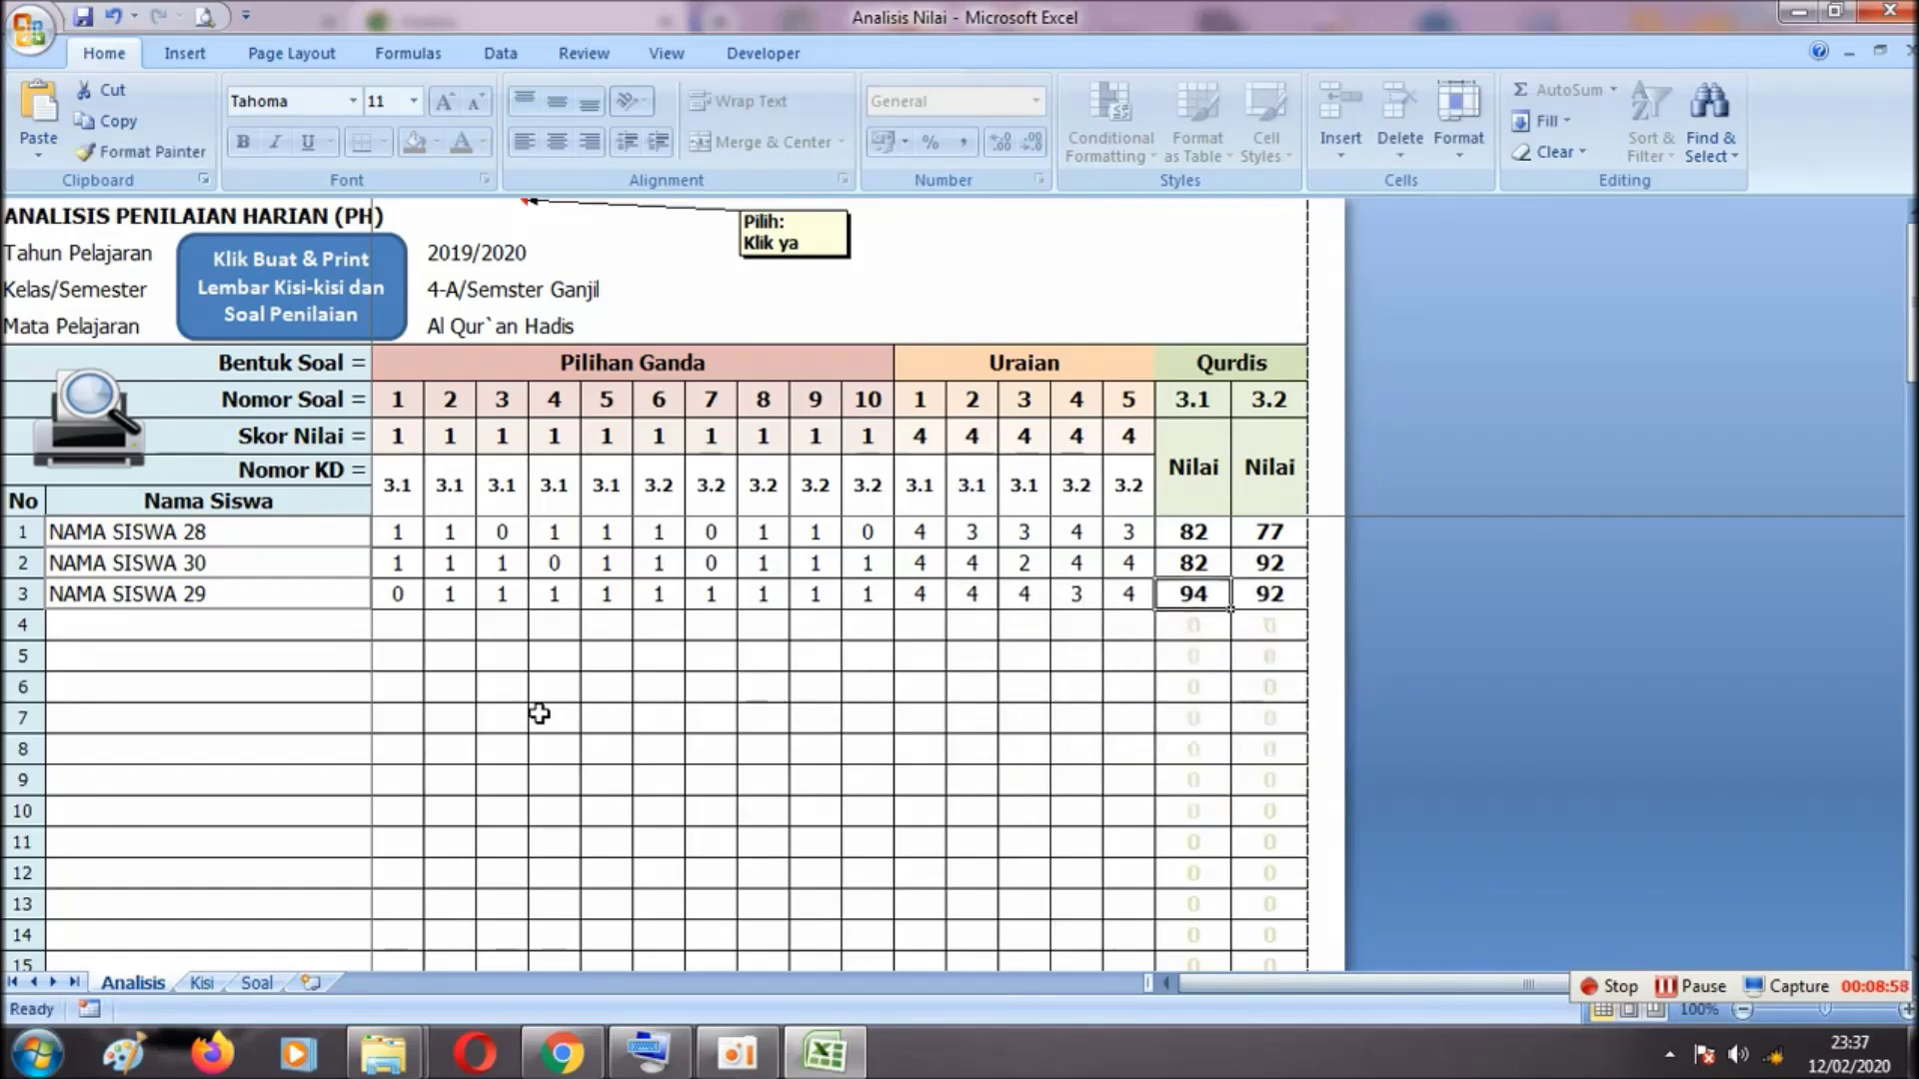
pyautogui.hotkey('ctrl', 's')
# Examine the calculated KD 3.1 Nilai results of the three students on the Analisis sheet
pyautogui.click(903, 600)
pyautogui.click(1202, 405)
pyautogui.click(1189, 530)
pyautogui.click(1180, 584)
pyautogui.click(327, 216)
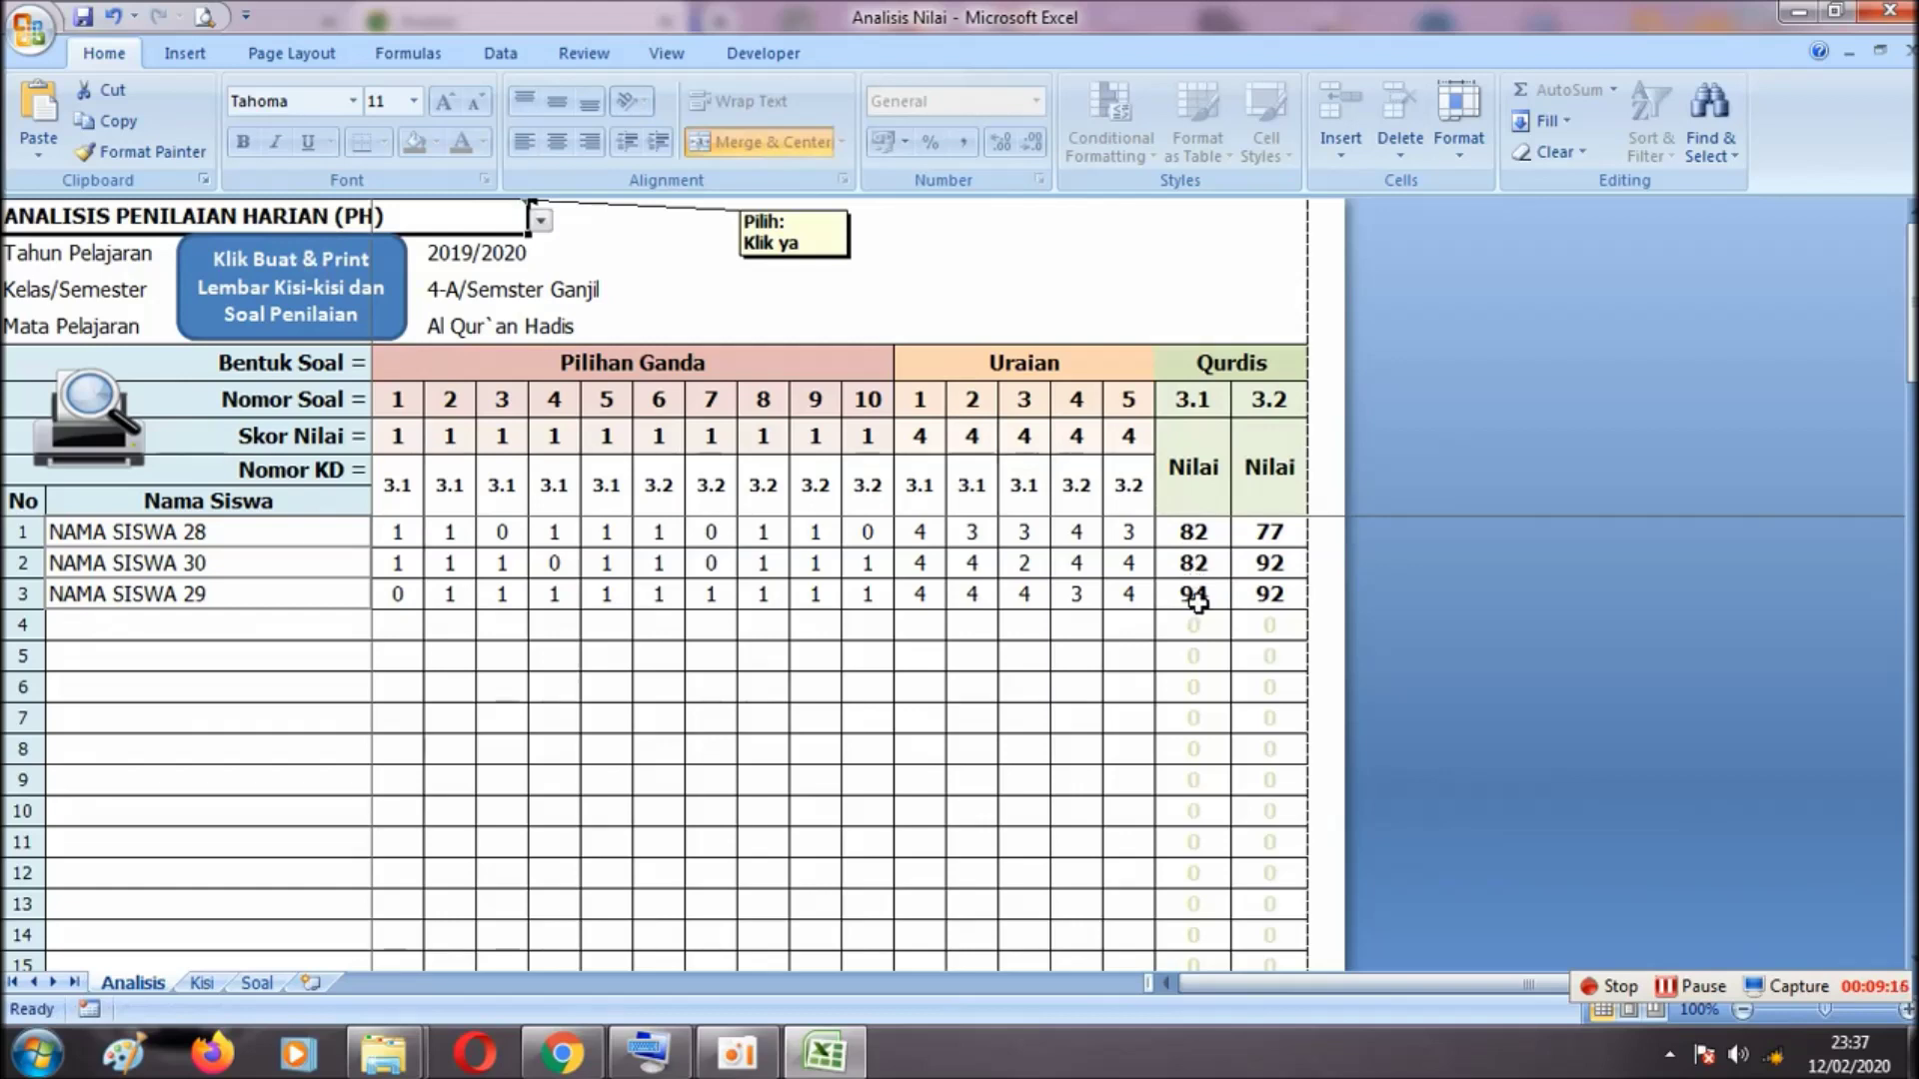
# Switch to the Kurtilas site in Chrome and open the KD 3.1 Pengetahuan grades of Al Quran-Hadis for class 4-A, Semester Ganjil
pyautogui.click(561, 1053)
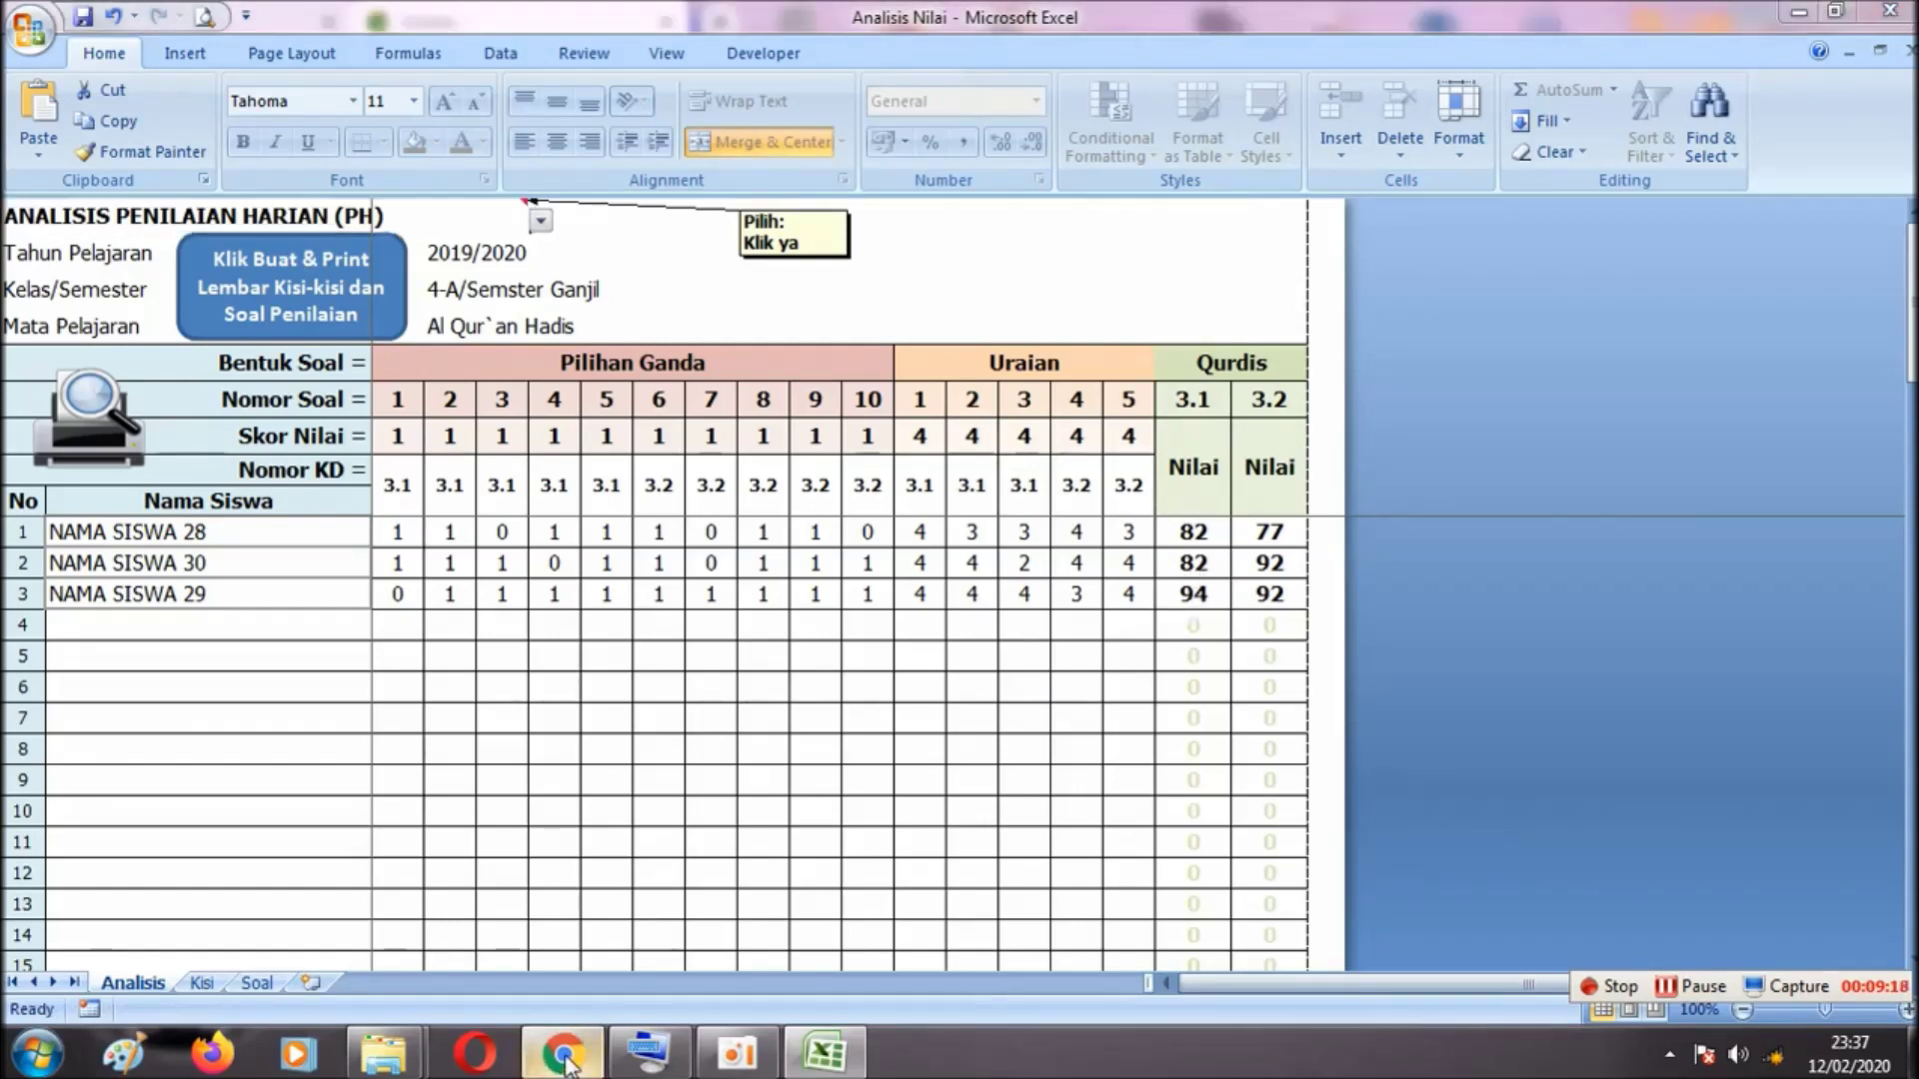
pyautogui.click(228, 14)
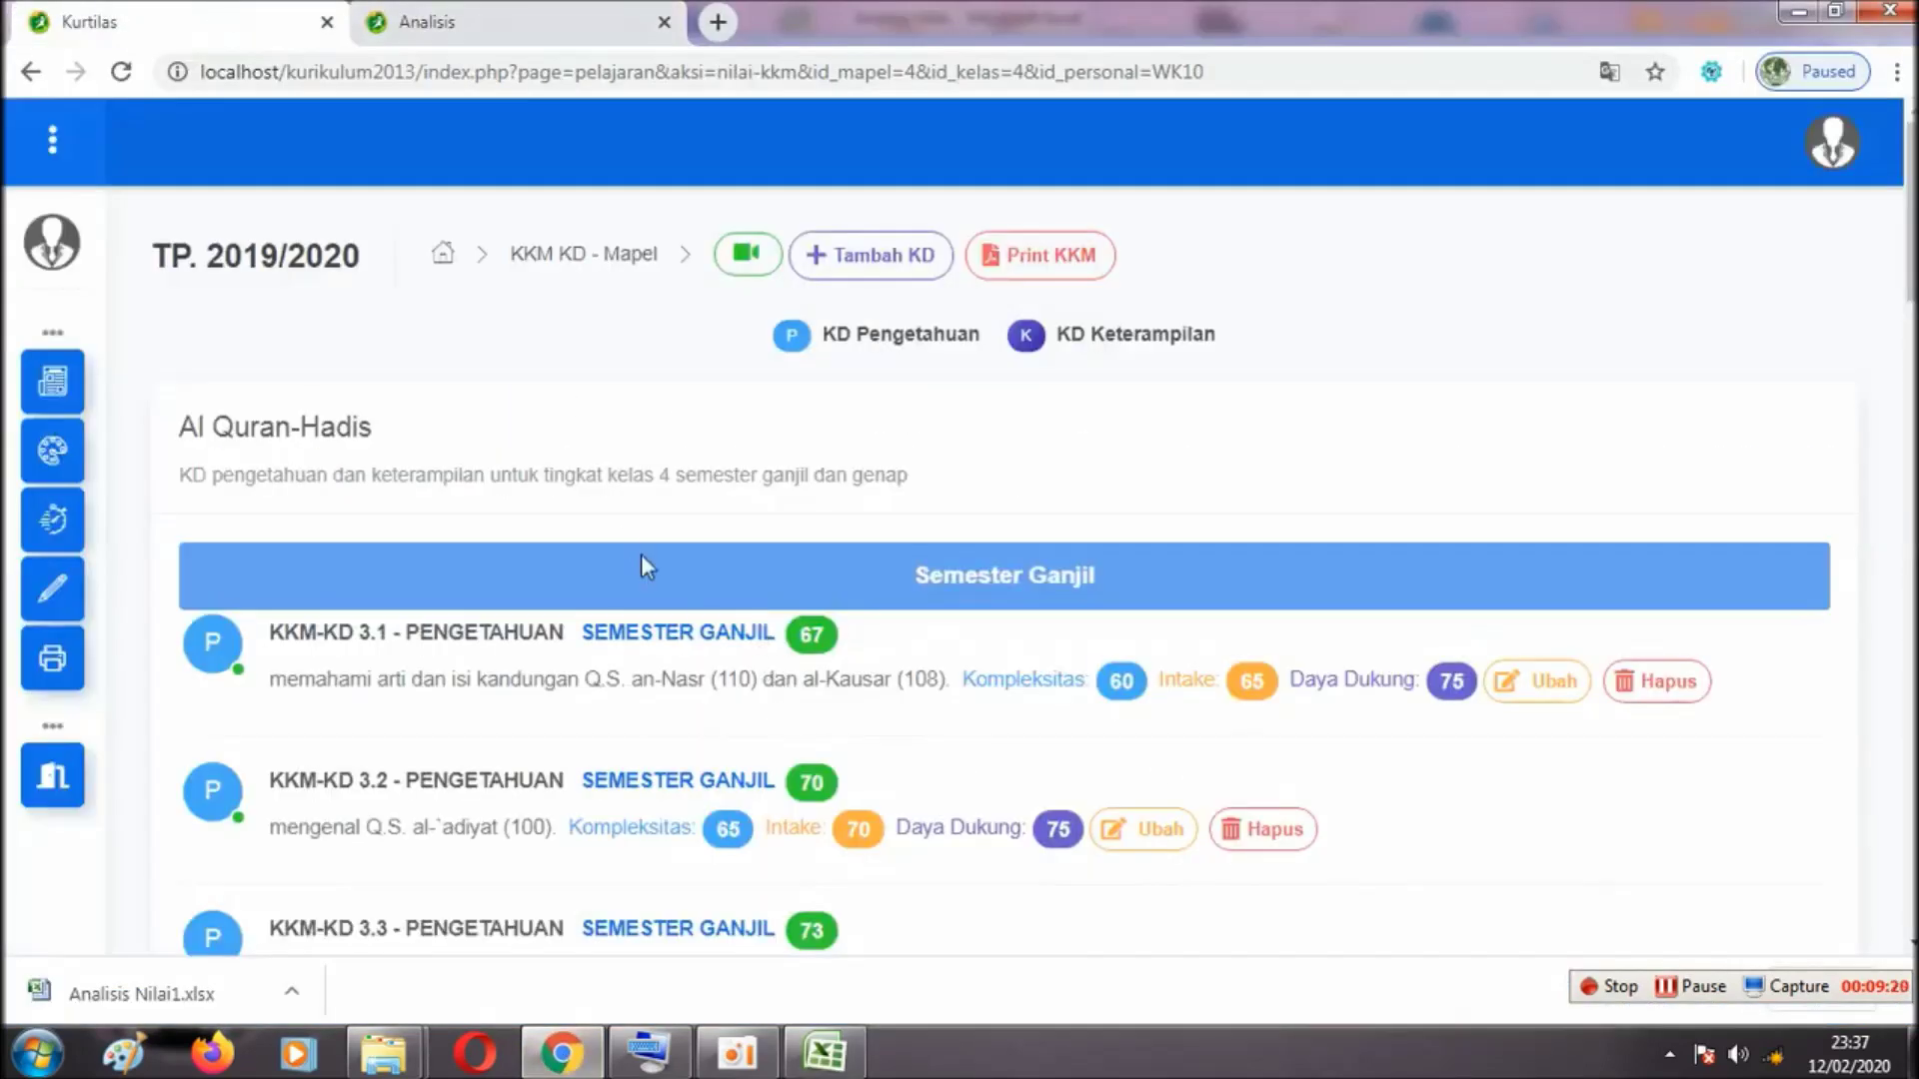
pyautogui.click(85, 400)
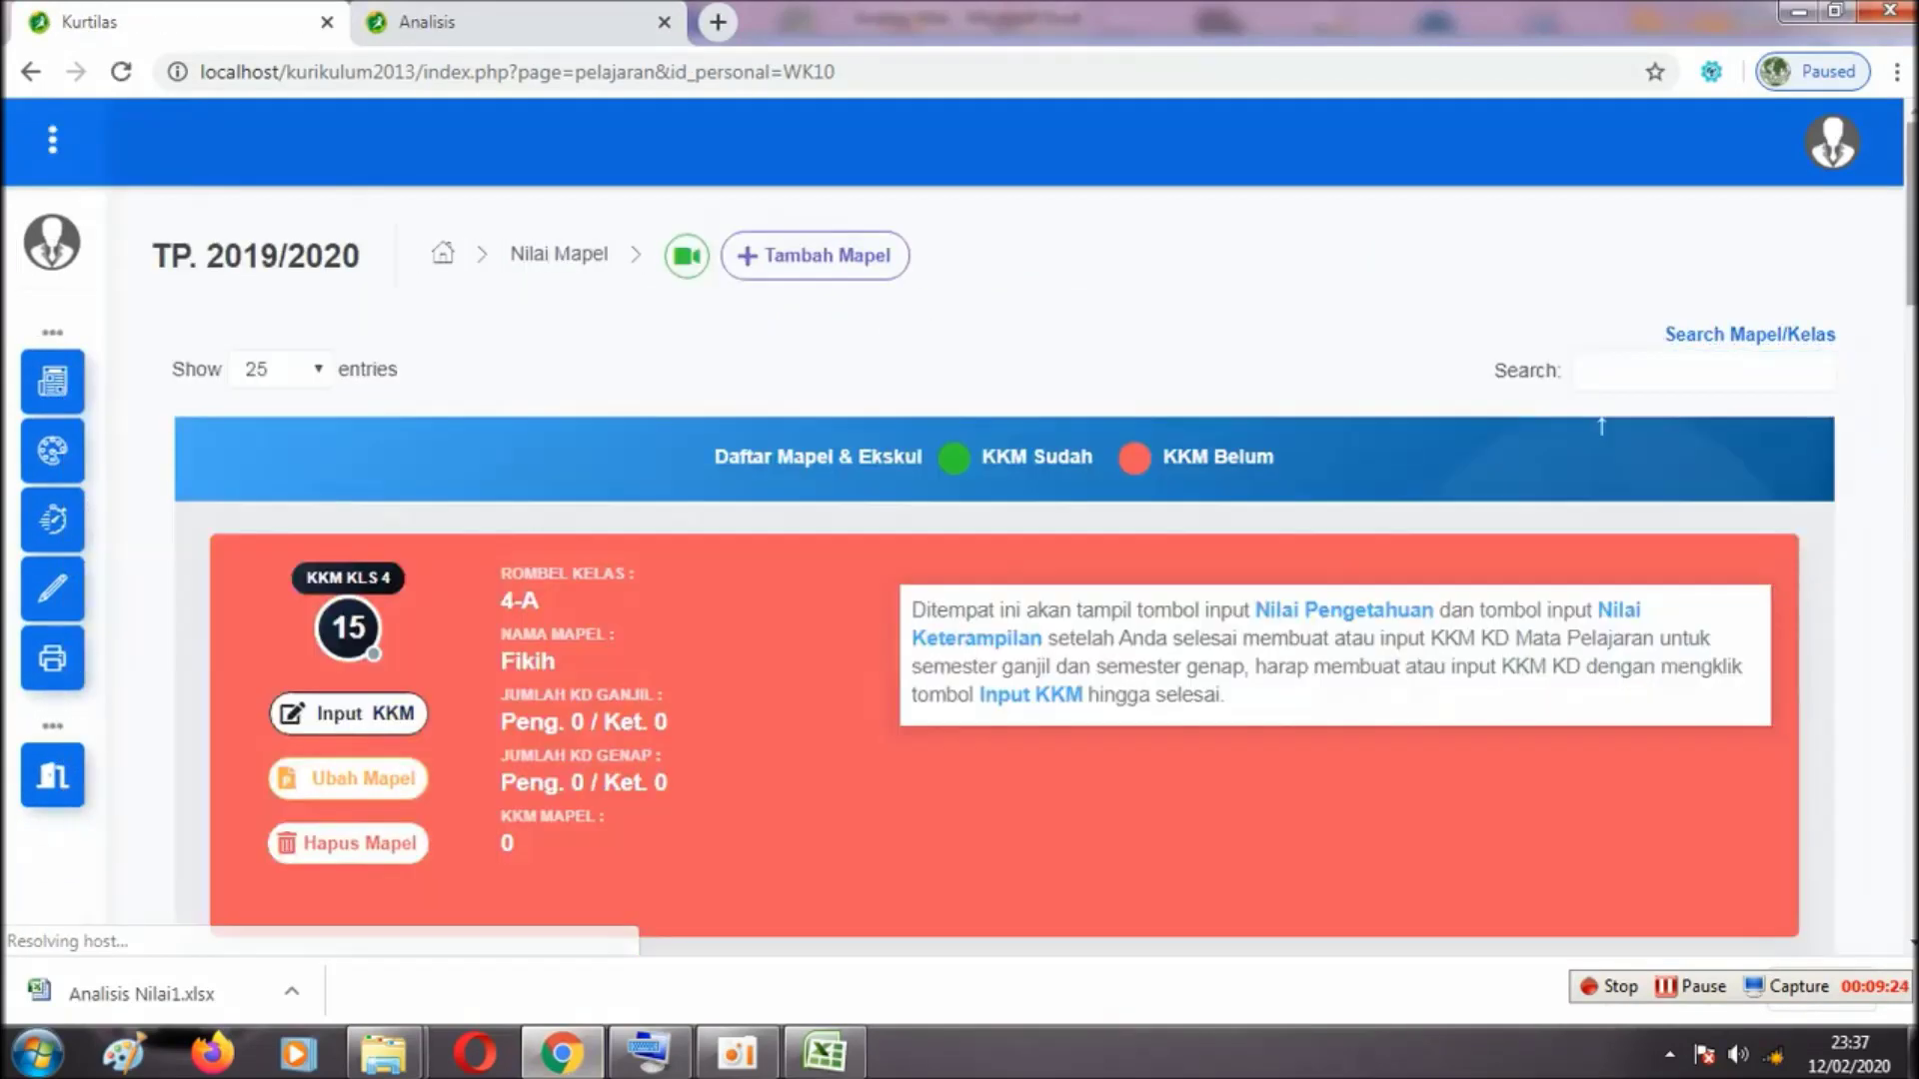
pyautogui.scroll(-5, 1911, 685)
pyautogui.scroll(-6, 1911, 687)
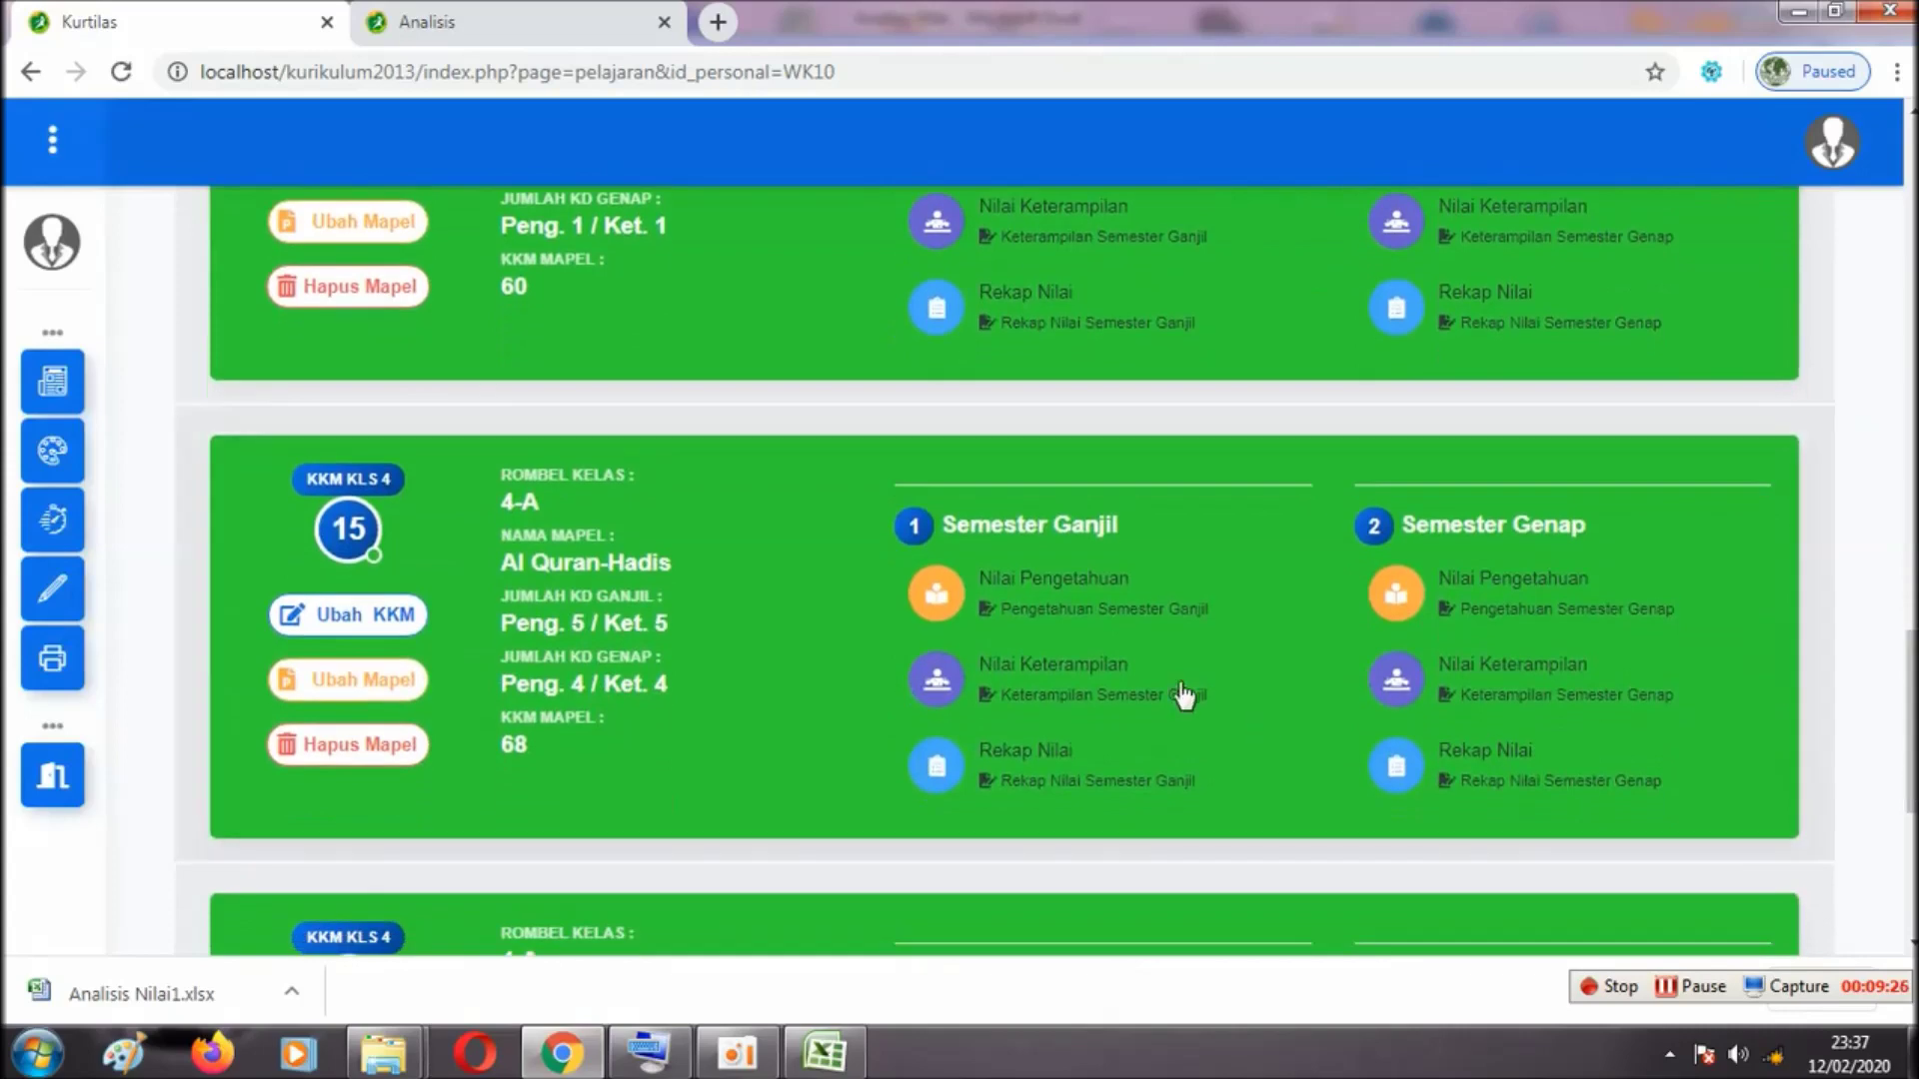
pyautogui.click(1057, 614)
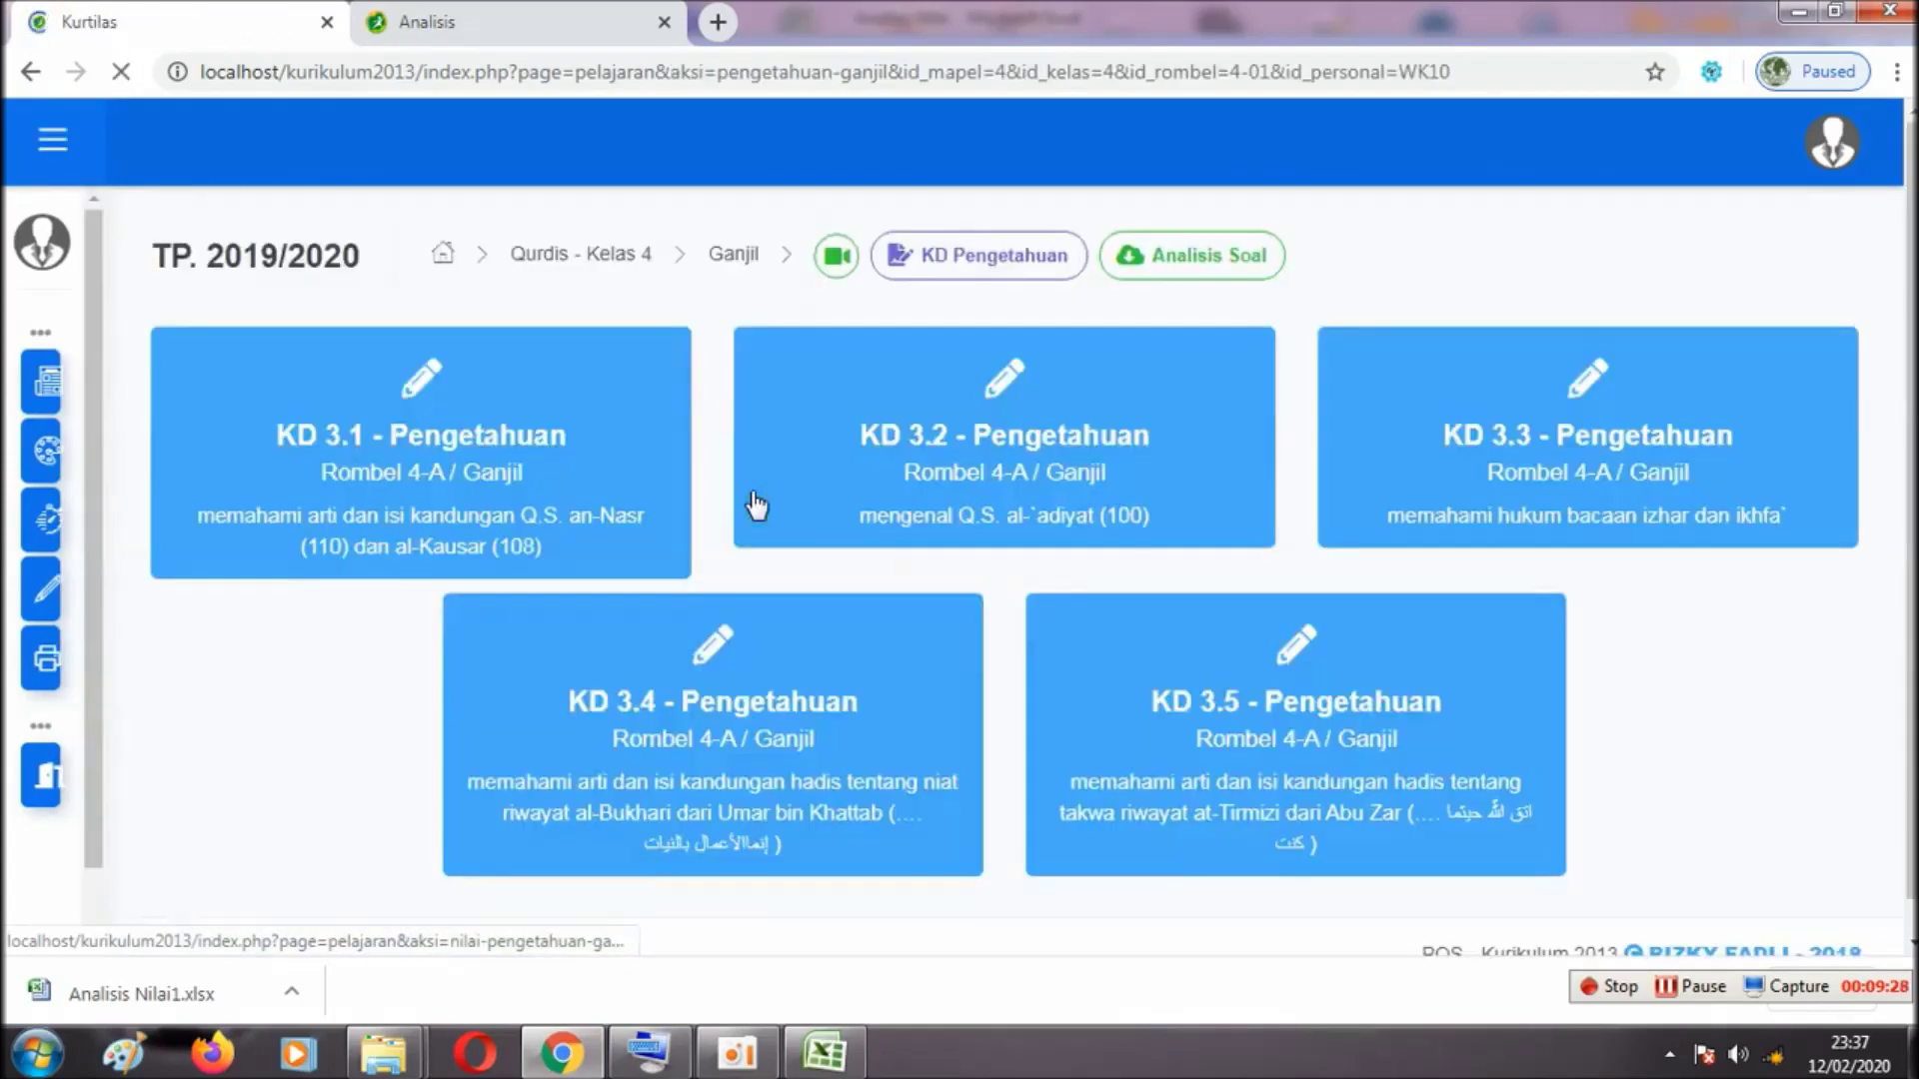
pyautogui.click(827, 1053)
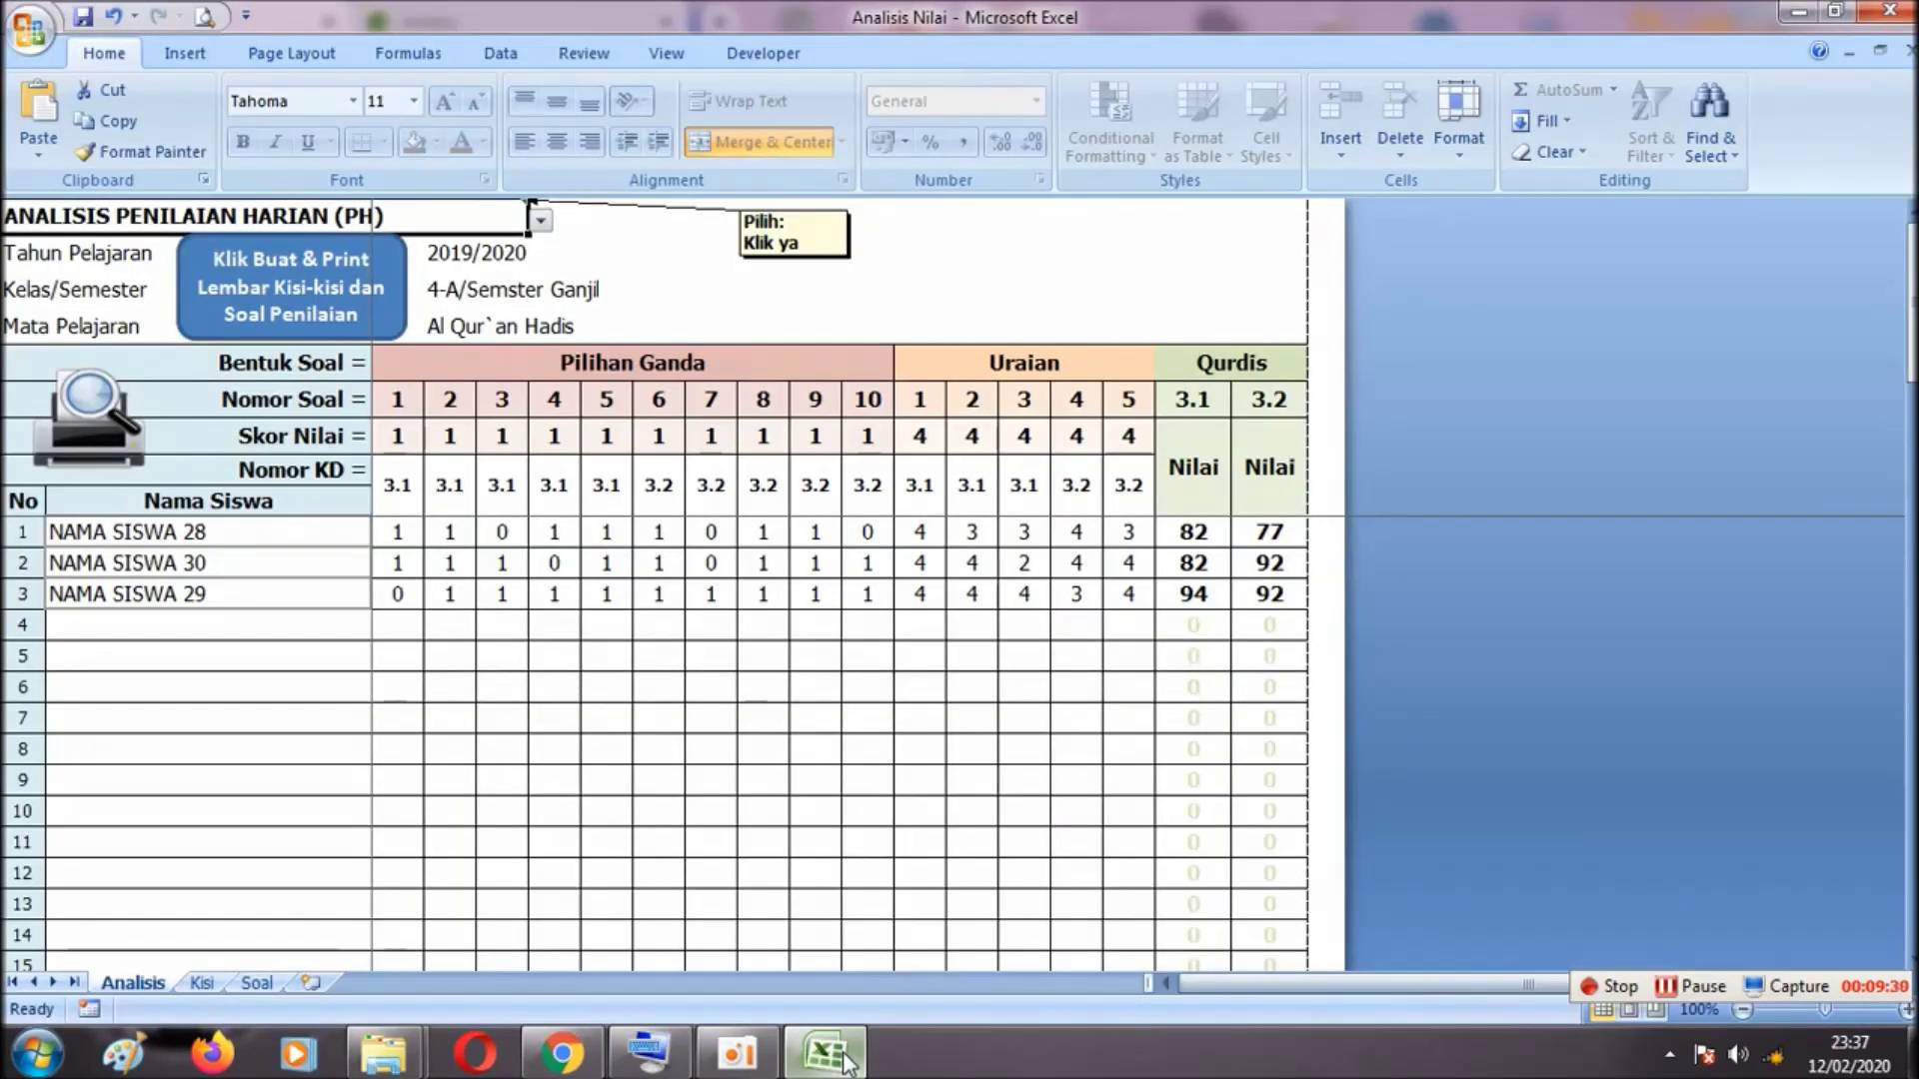
pyautogui.click(839, 1058)
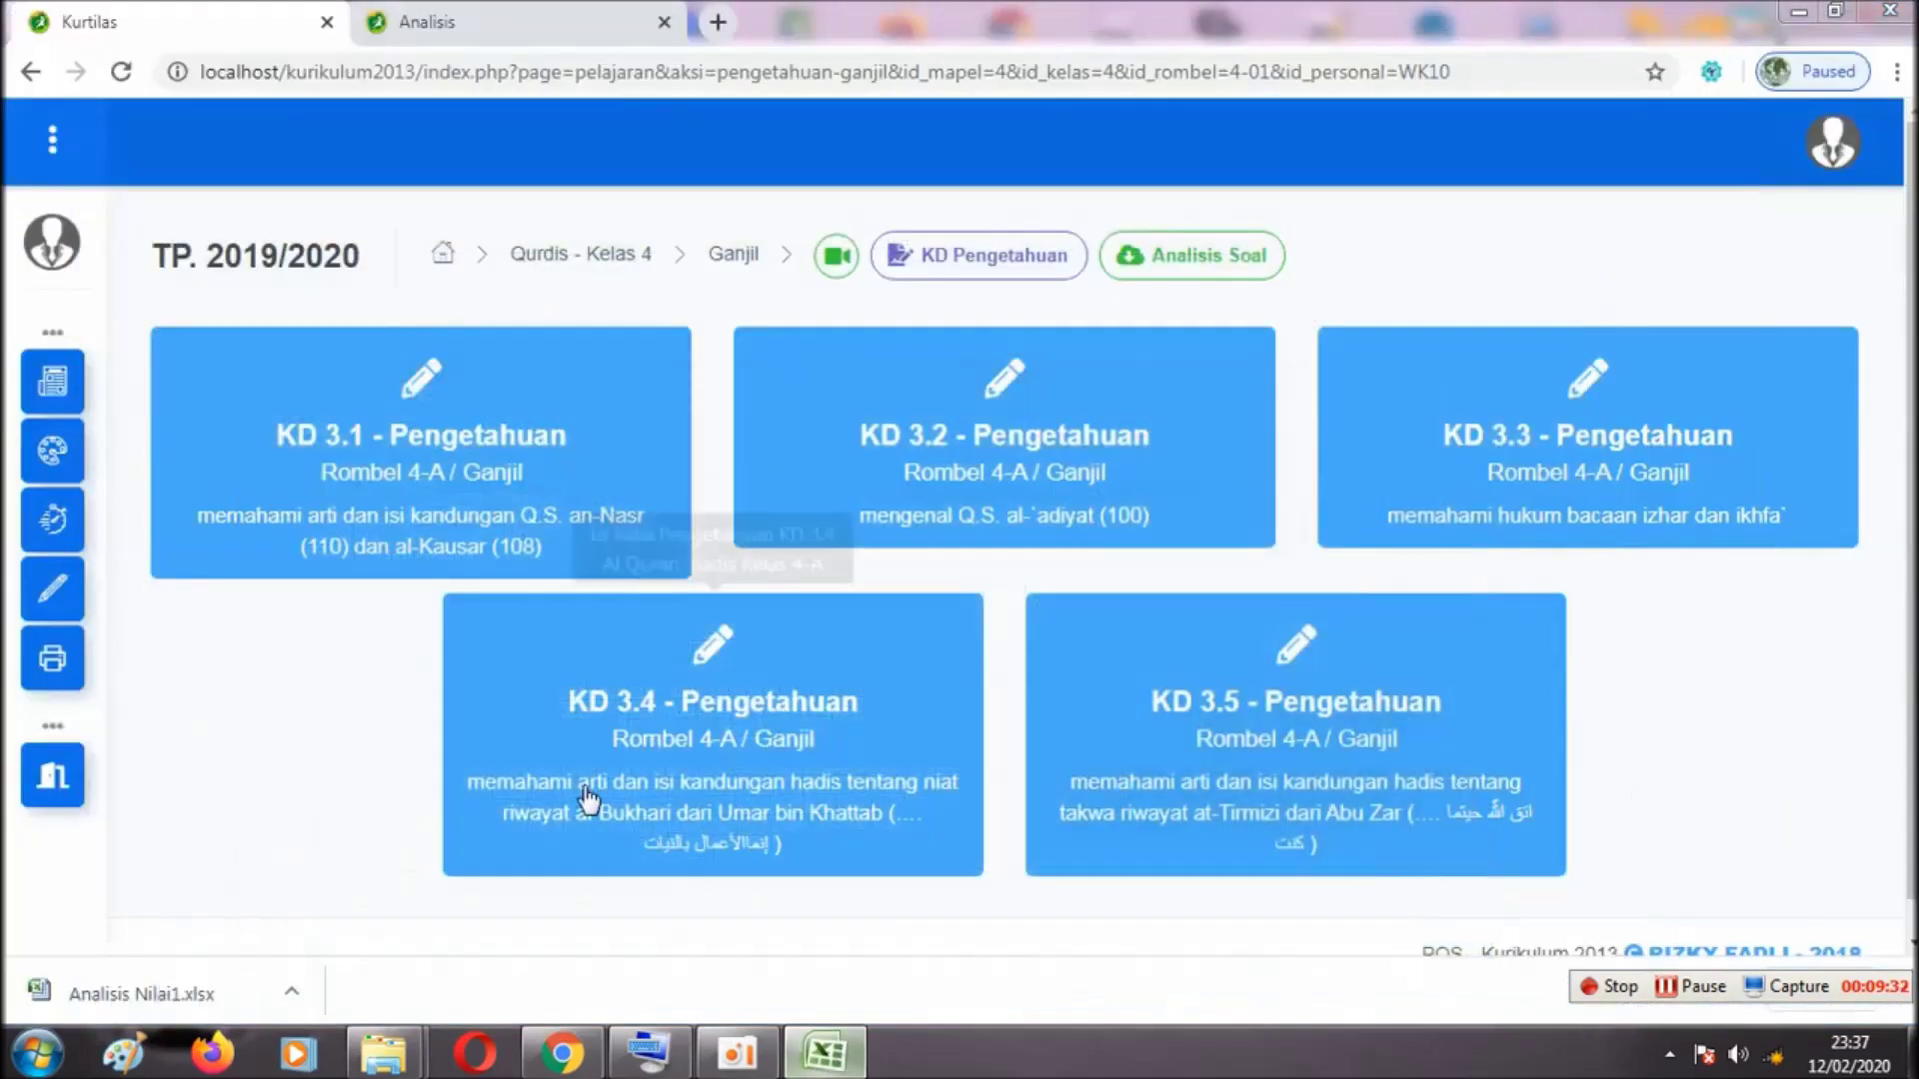
pyautogui.click(452, 485)
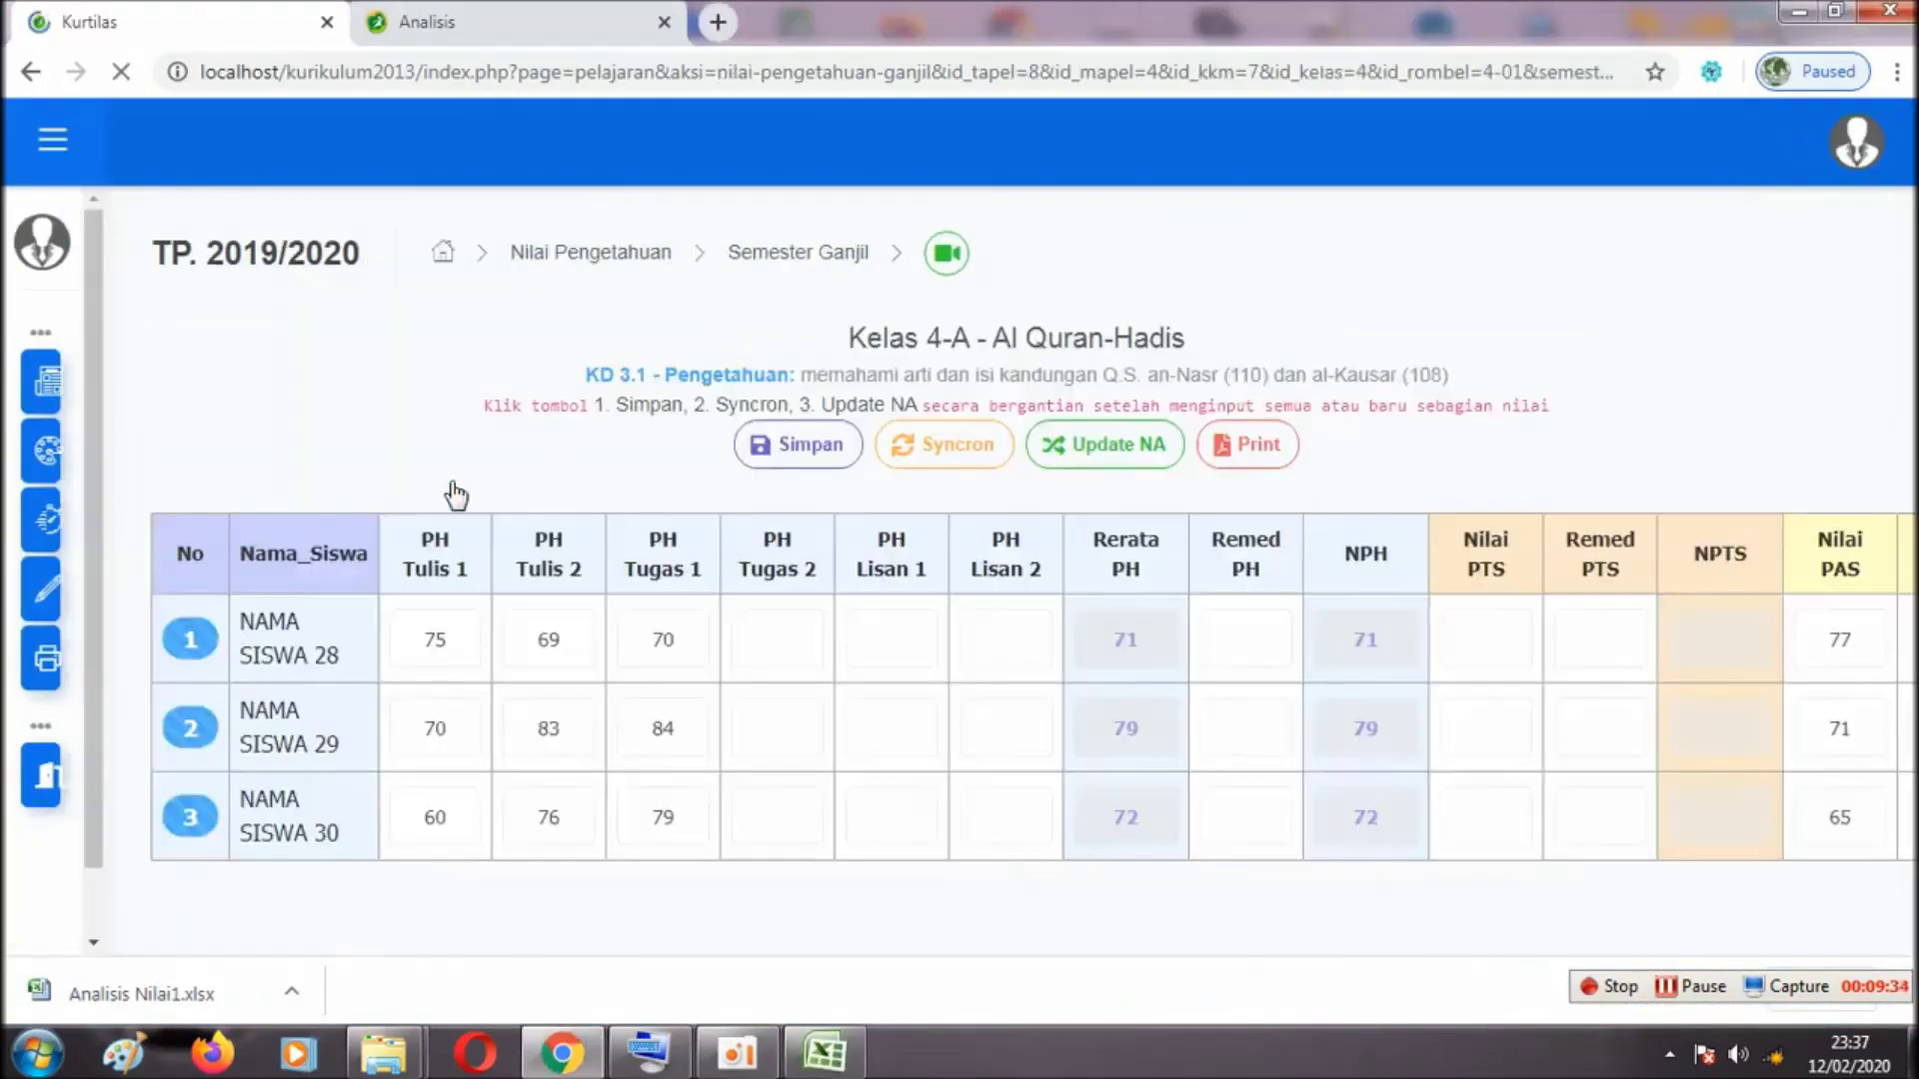
# Consult the workbook's KD 3.1 results and set PH Tugas 2 to 82 for both NAMA SISWA 28 and NAMA SISWA 29
pyautogui.click(828, 1054)
pyautogui.click(781, 630)
pyautogui.click(842, 1065)
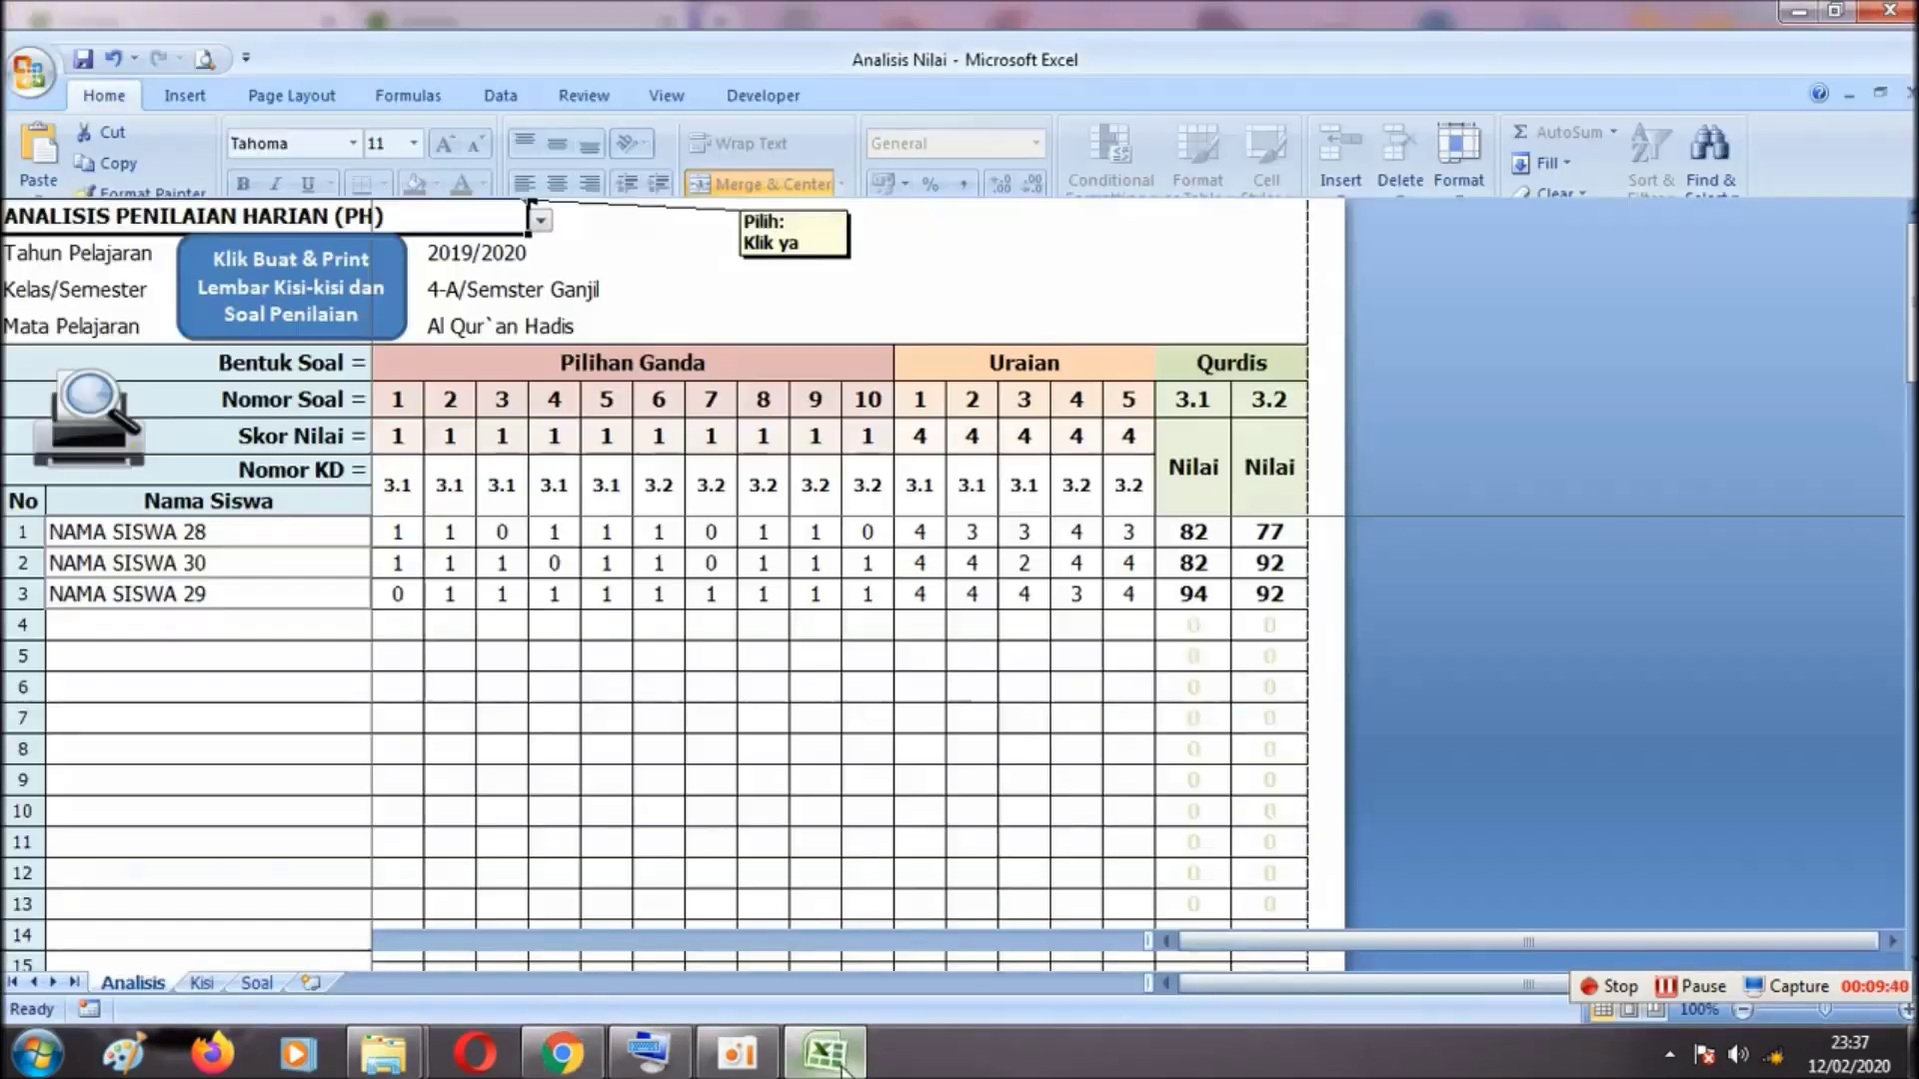
pyautogui.click(842, 1065)
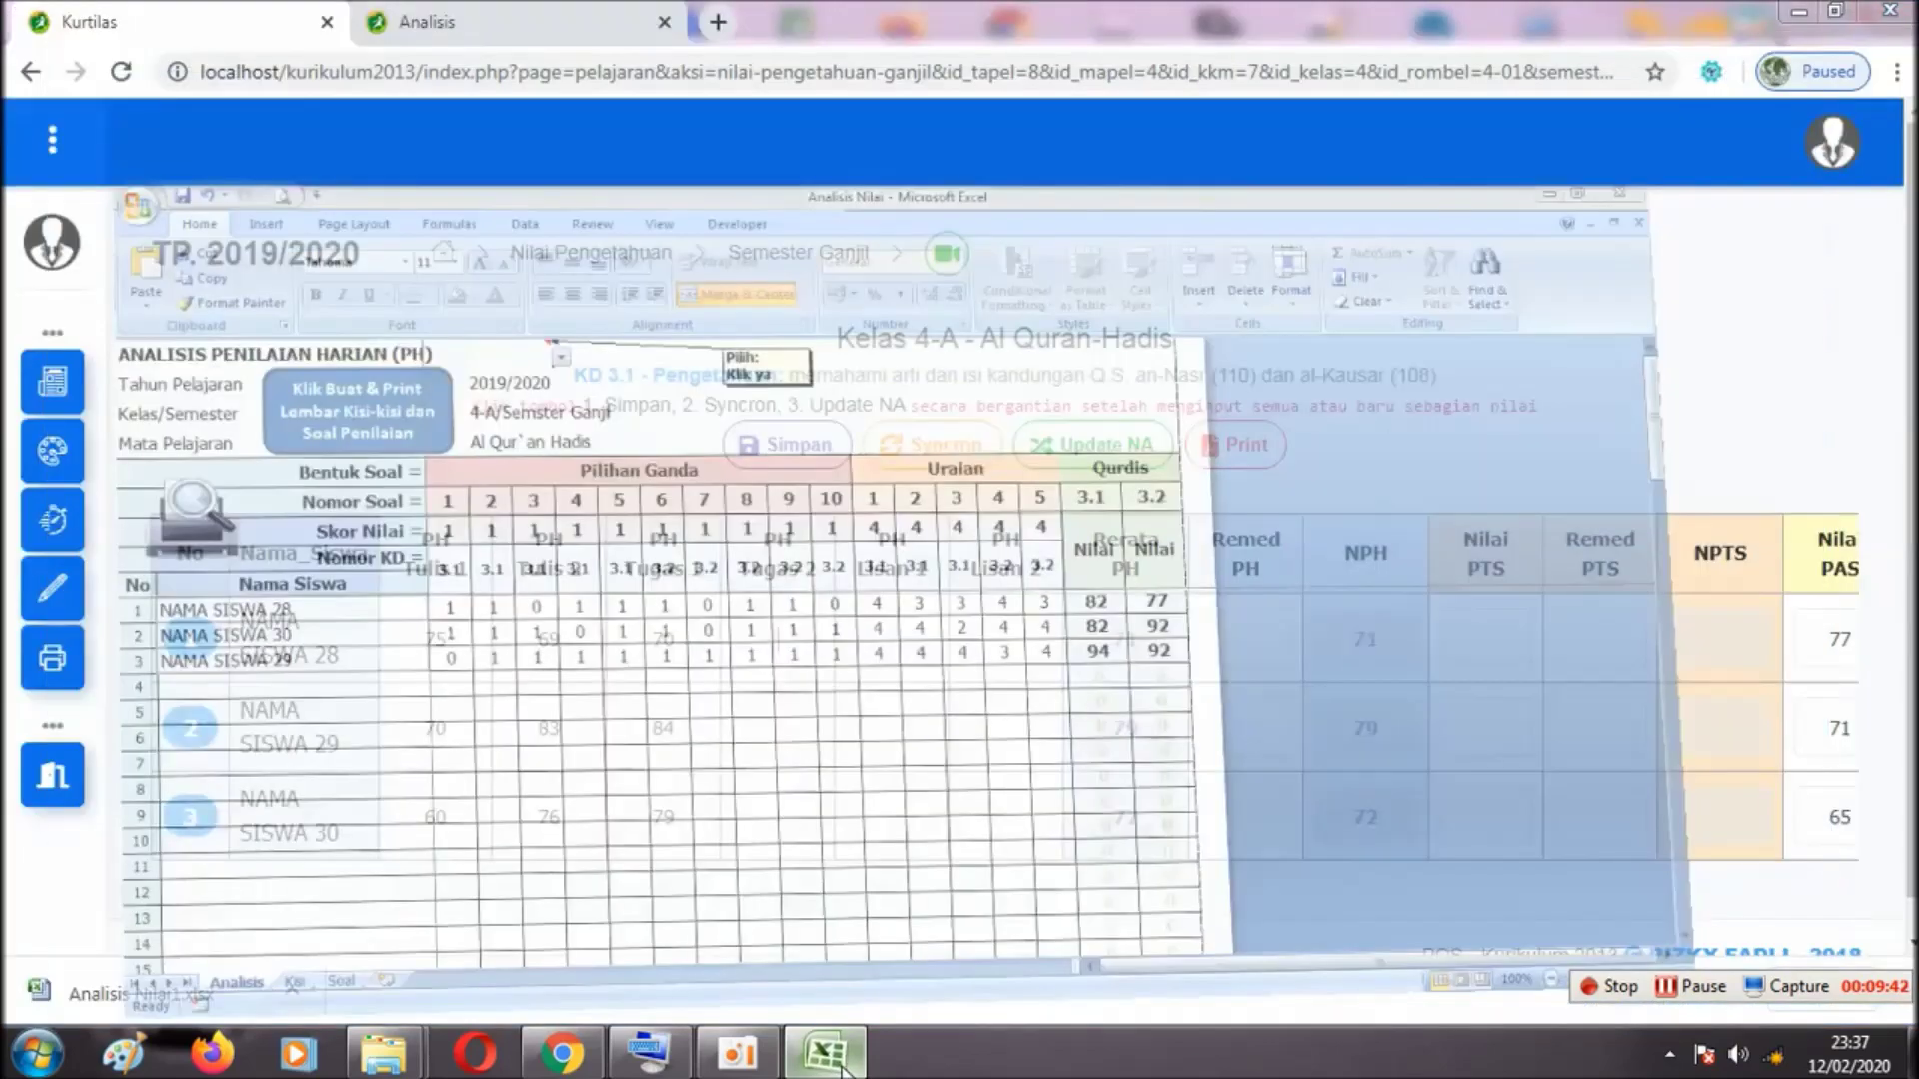
pyautogui.click(842, 1065)
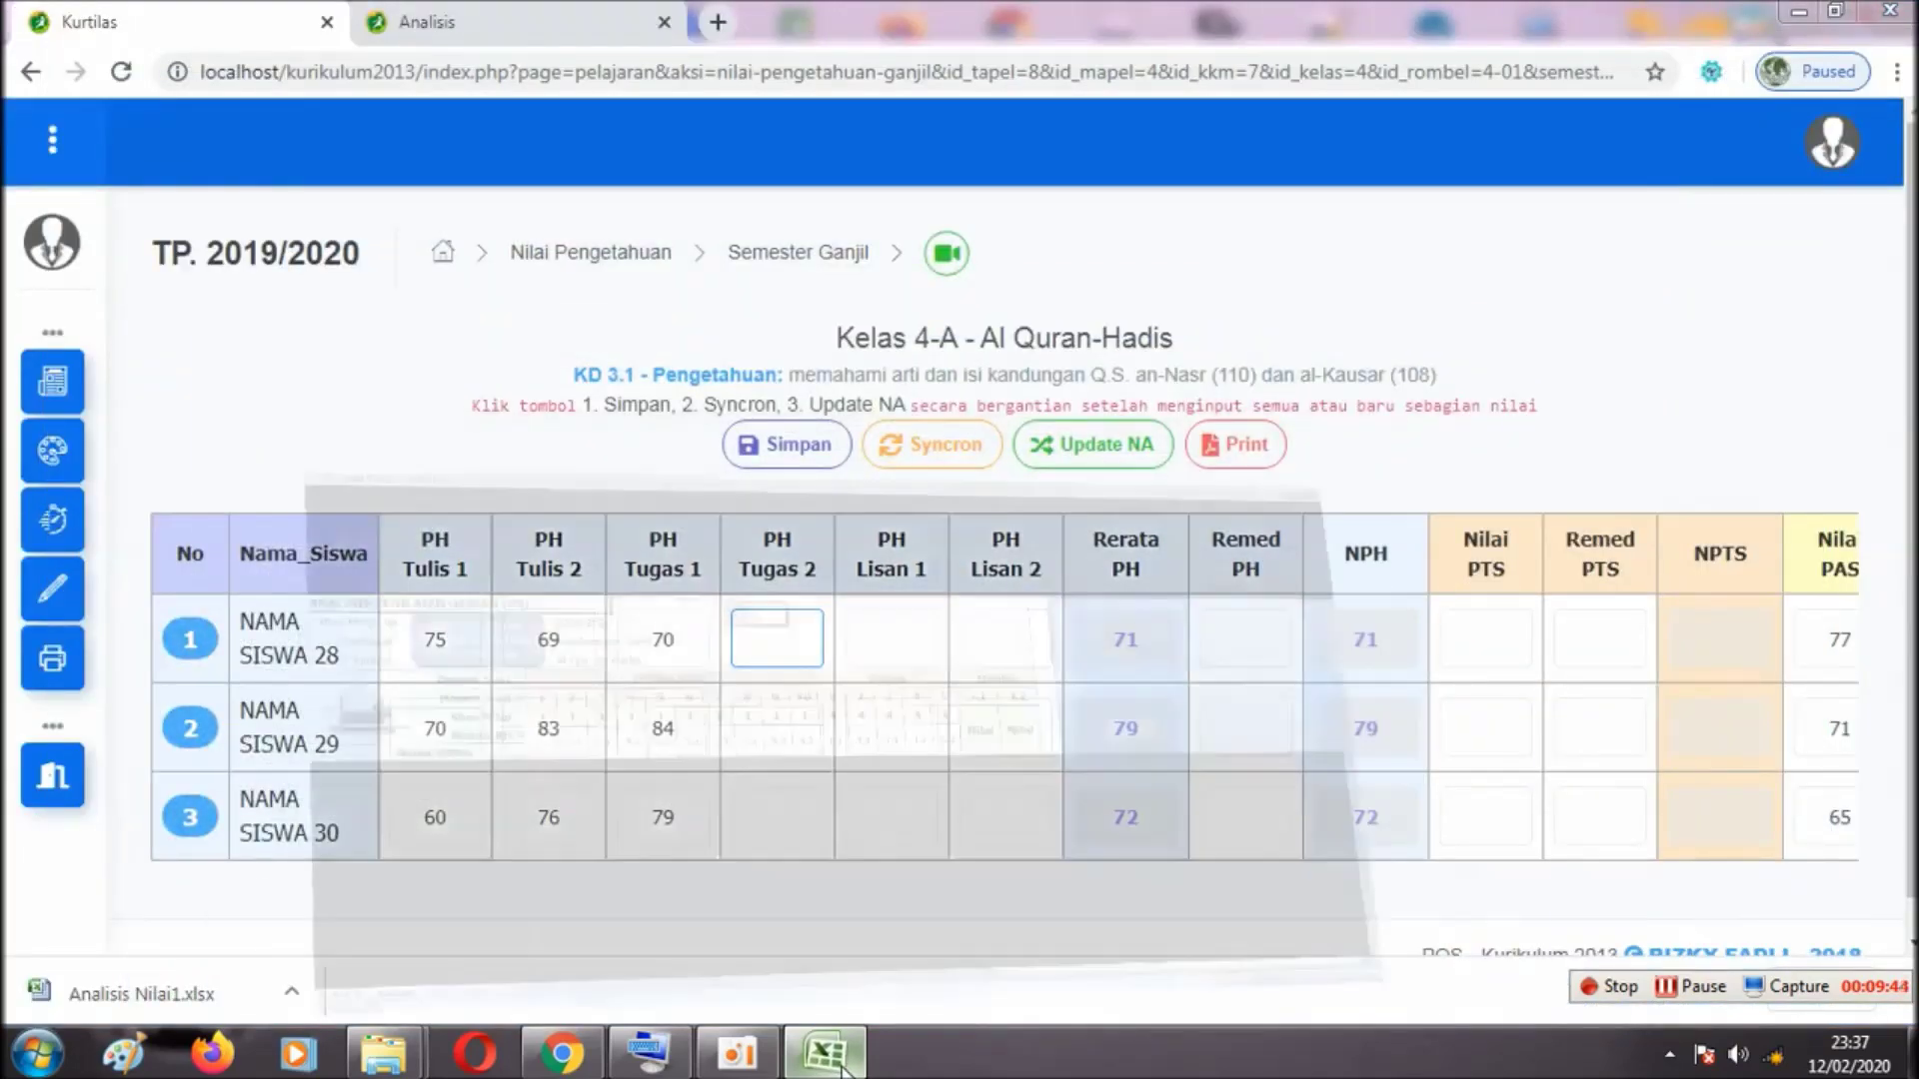
pyautogui.click(842, 1066)
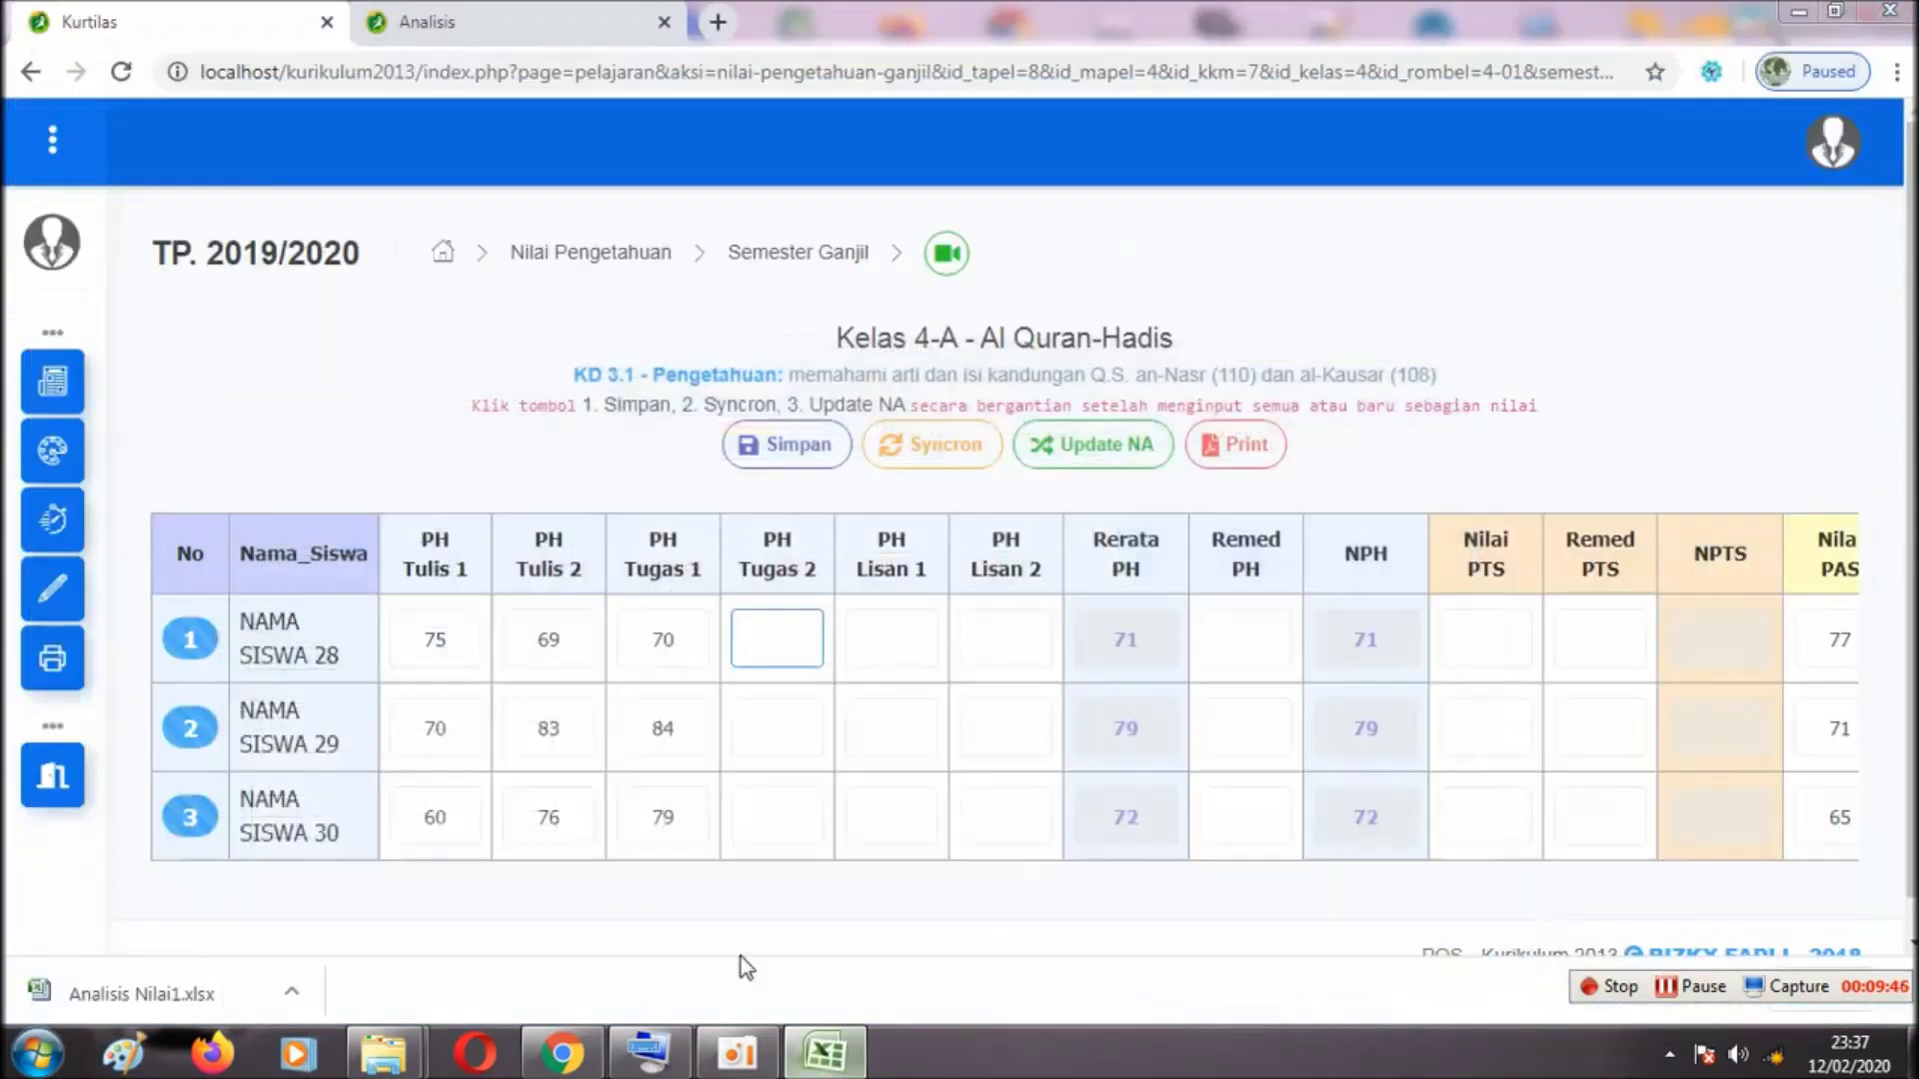
pyautogui.click(783, 713)
pyautogui.click(787, 647)
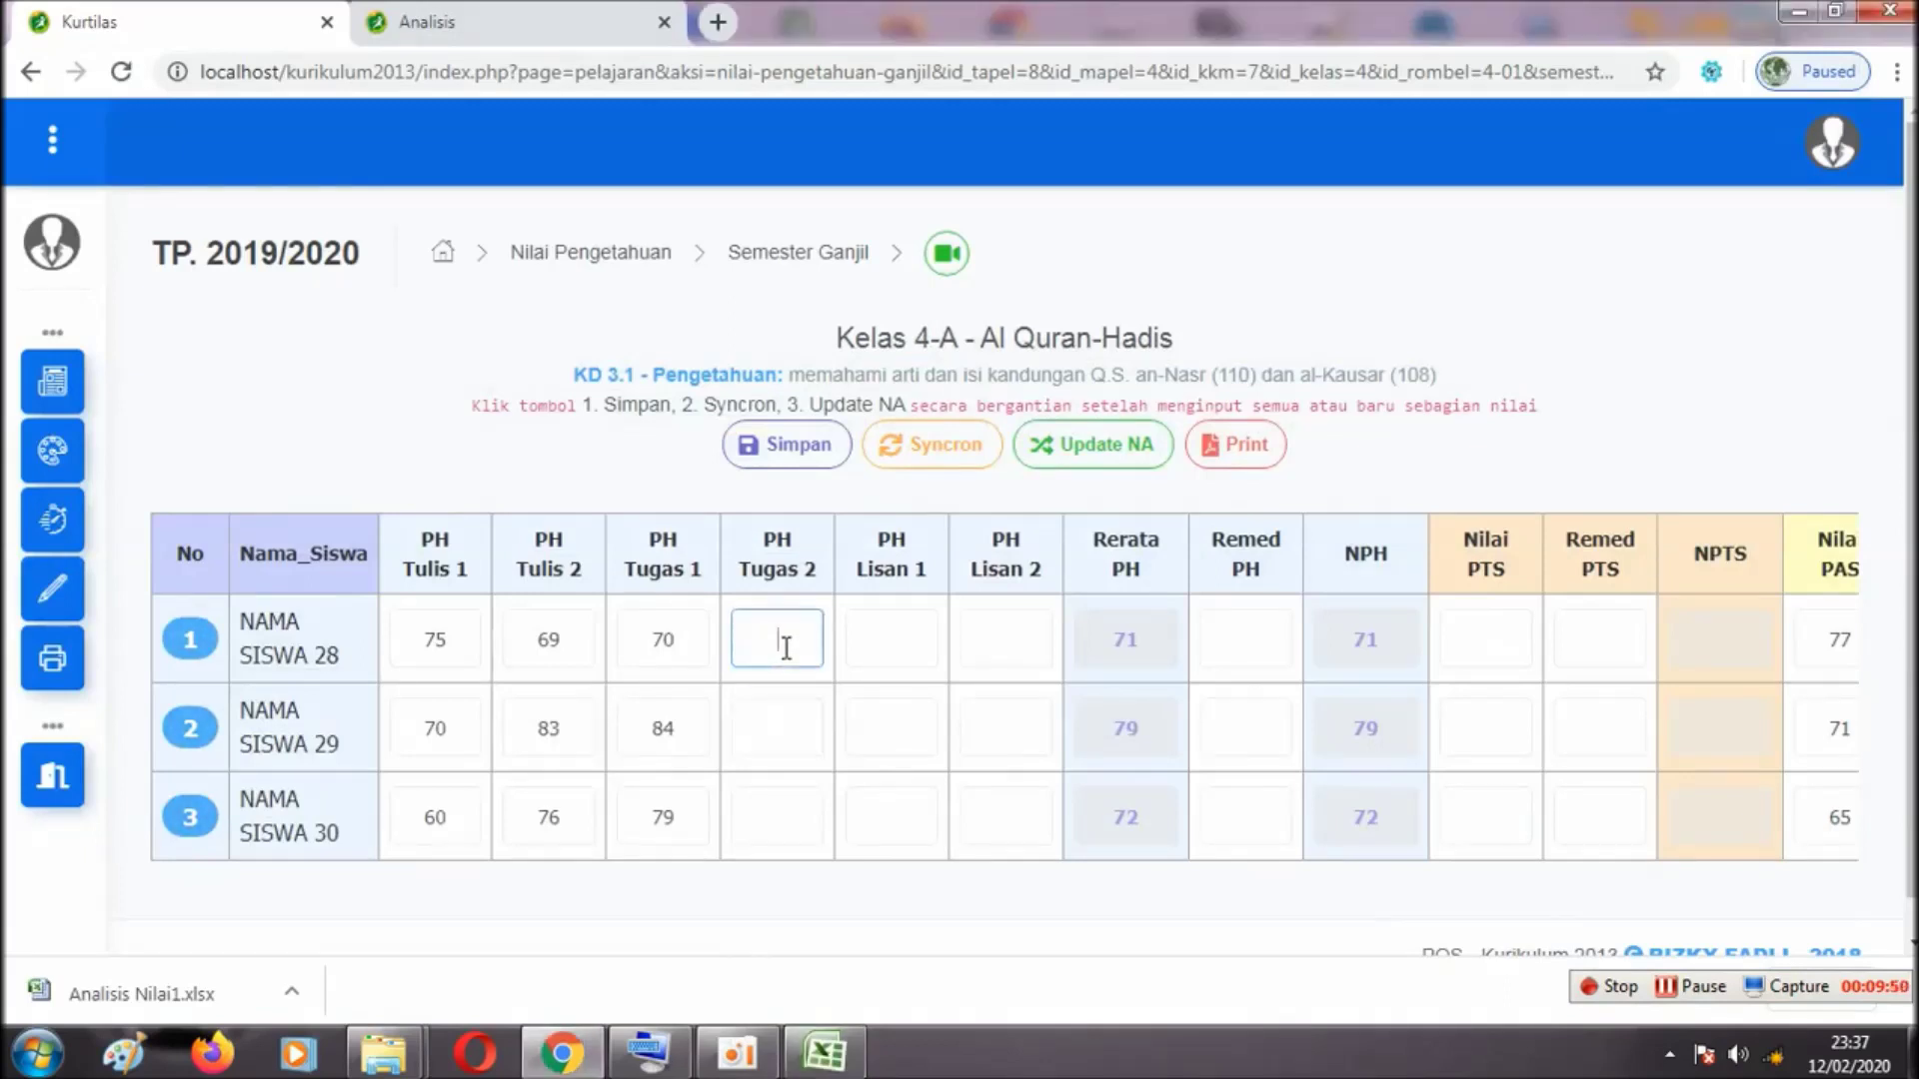
pyautogui.write('82')
pyautogui.click(784, 712)
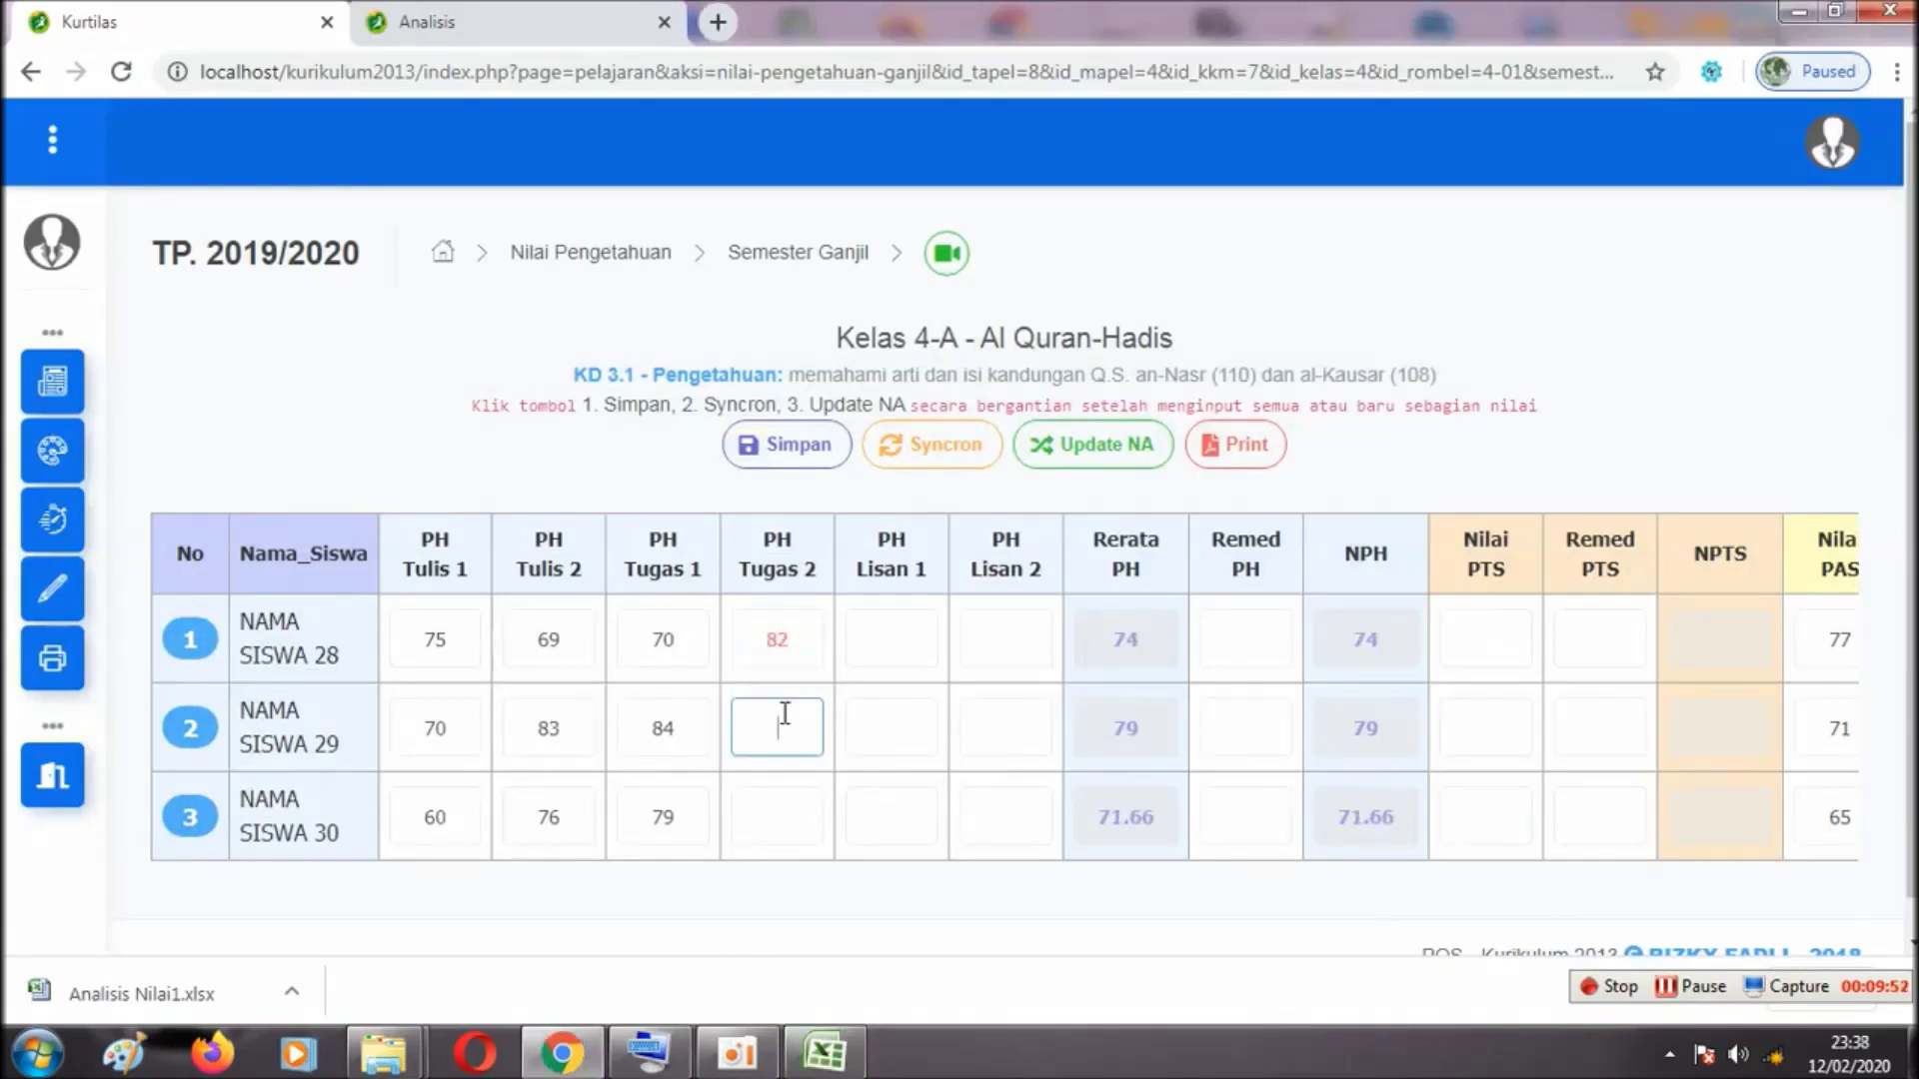
pyautogui.write('82')
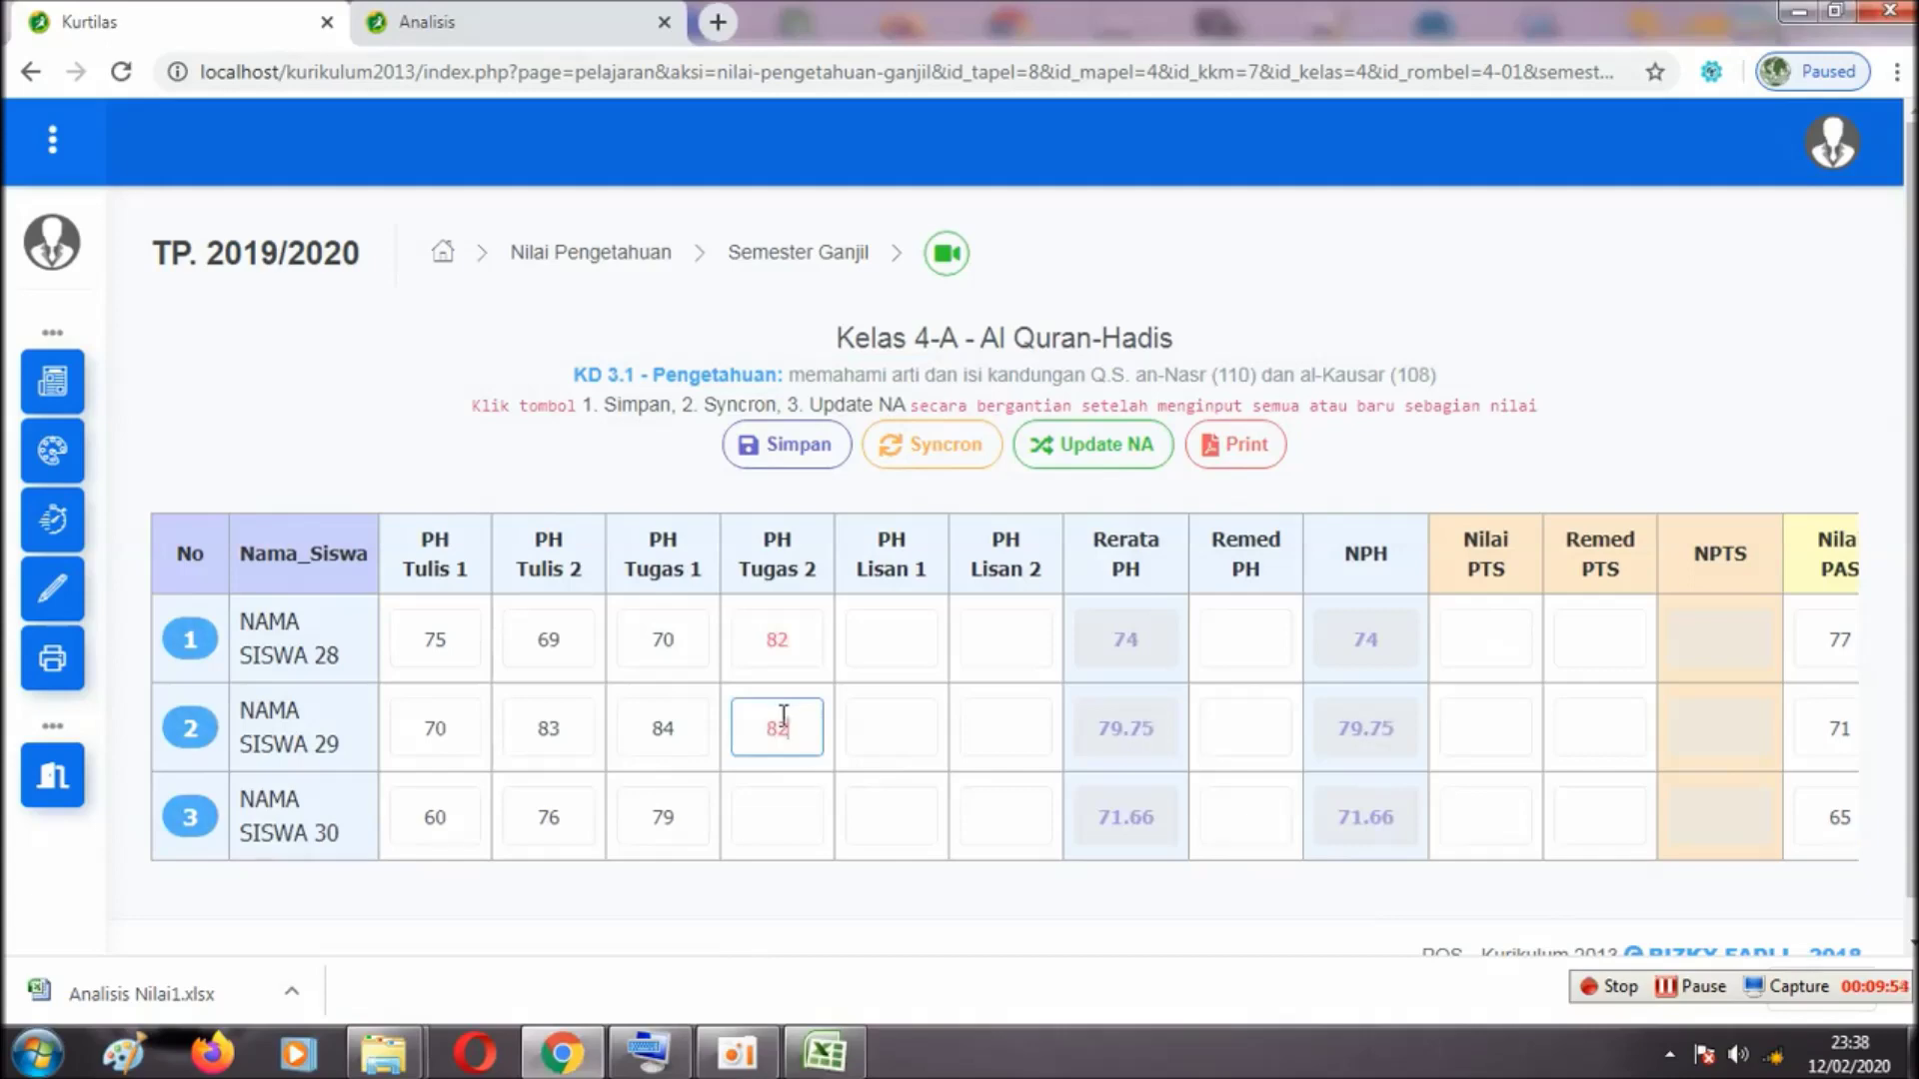
# Check the remaining KD 3.1 result in the workbook and set PH Tugas 2 to 94 for NAMA SISWA 30
pyautogui.click(821, 1055)
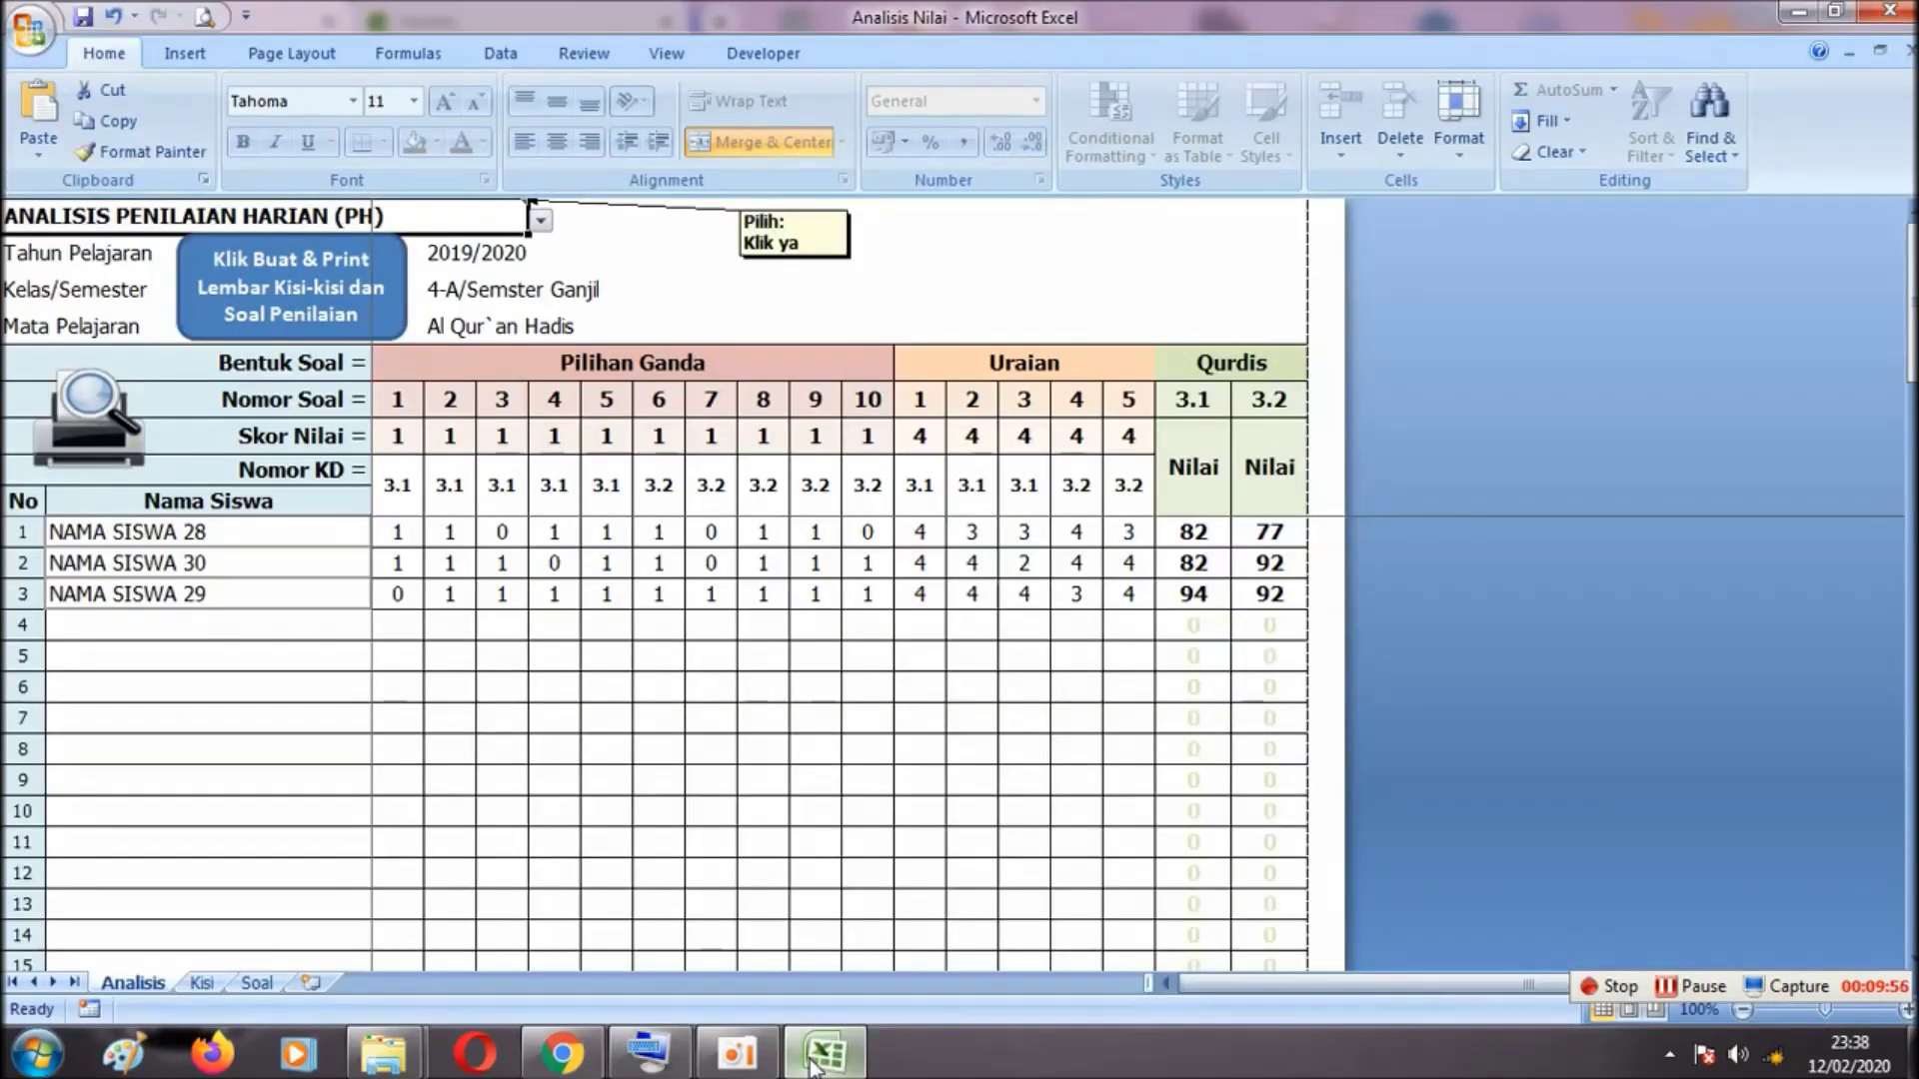
pyautogui.click(822, 1054)
pyautogui.click(785, 809)
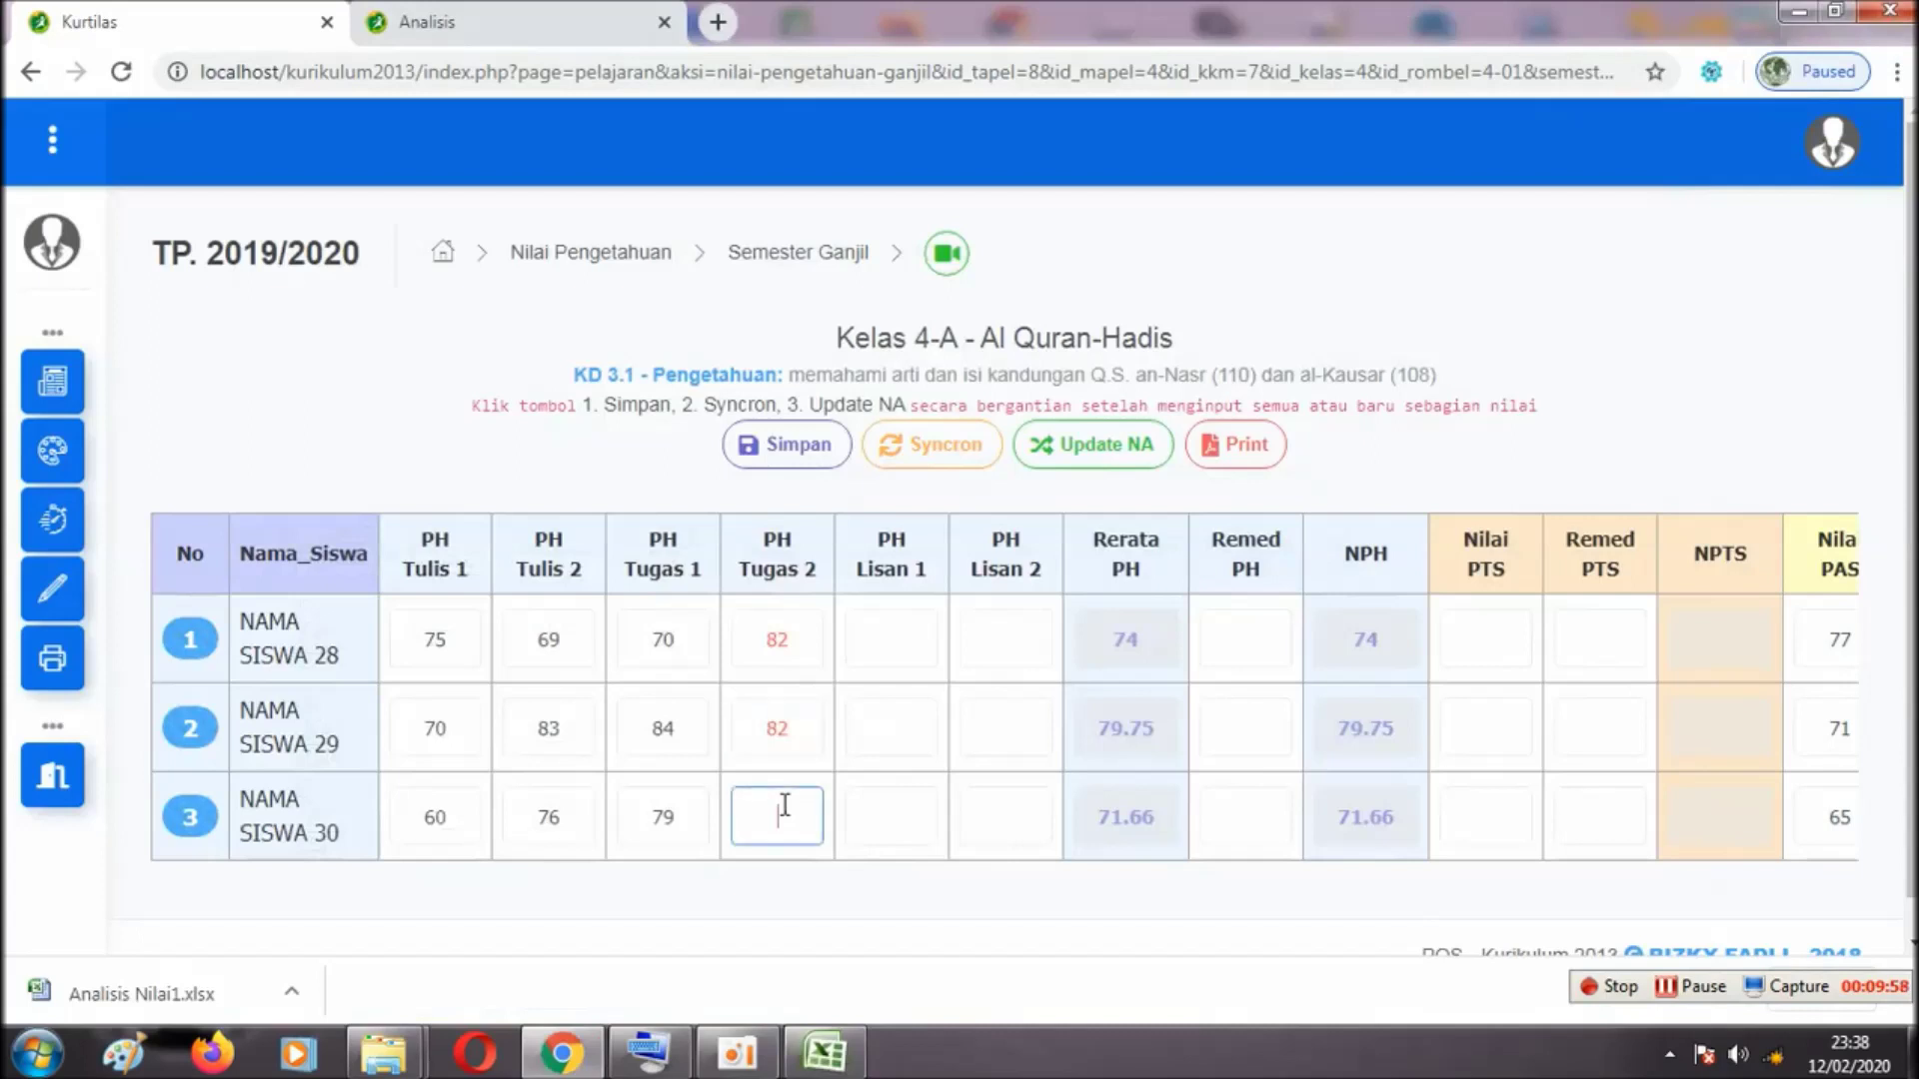
pyautogui.write('94')
# Save the KD 3.1 grades, synchronize them, and dismiss both success messages
pyautogui.click(1402, 444)
pyautogui.click(785, 454)
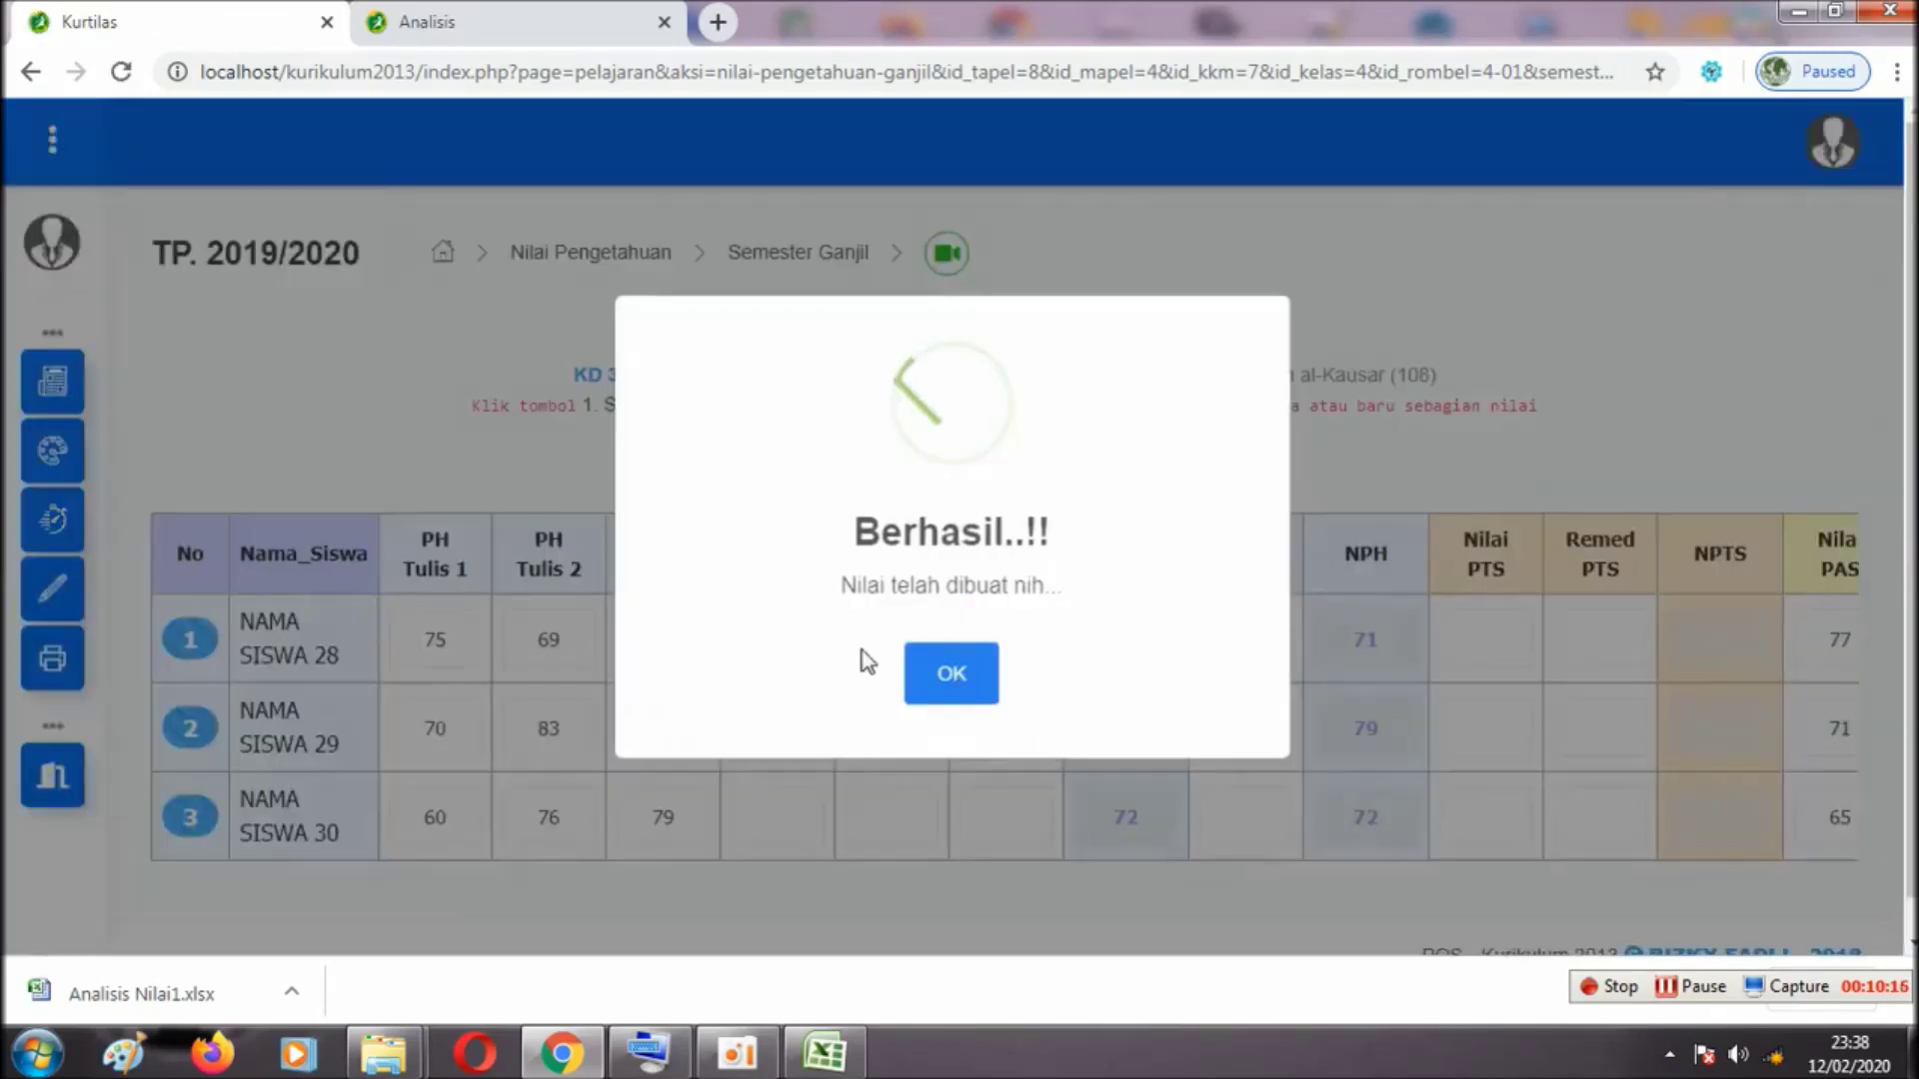
pyautogui.click(950, 677)
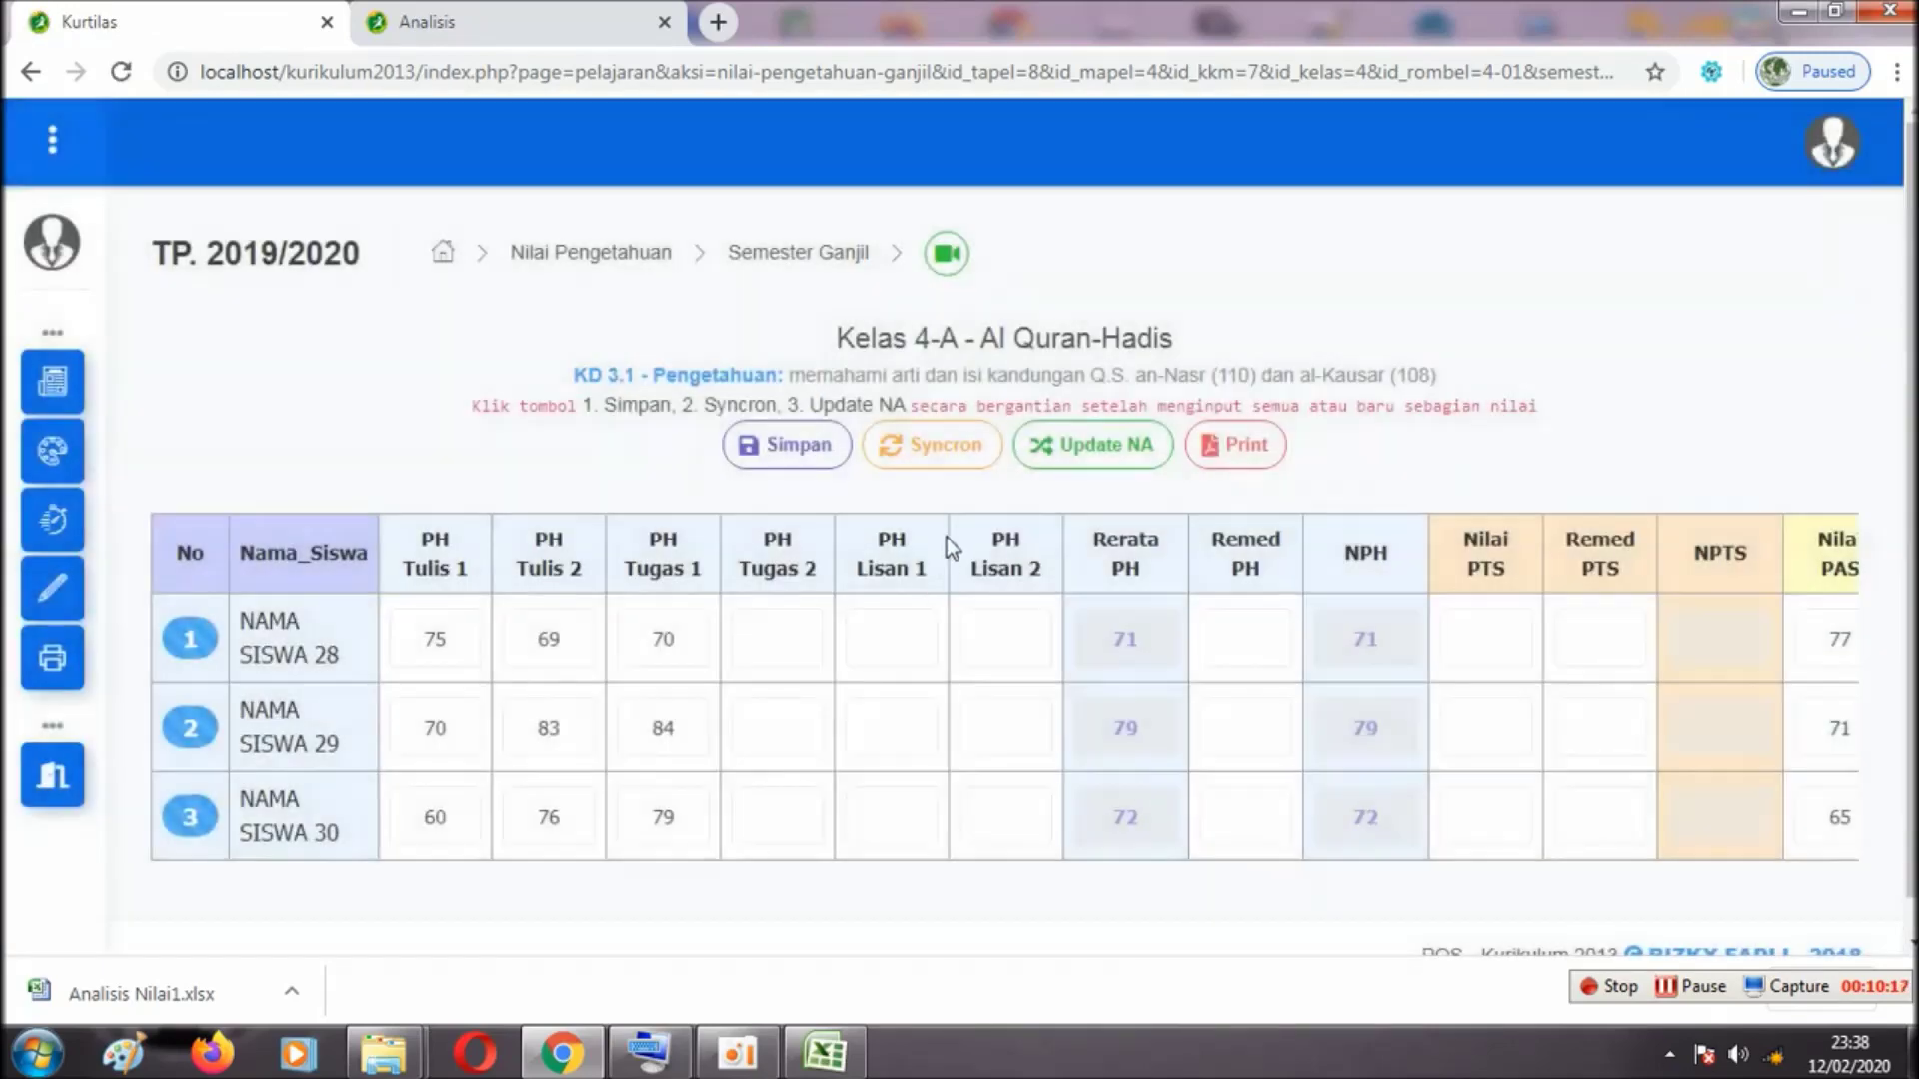
pyautogui.click(951, 464)
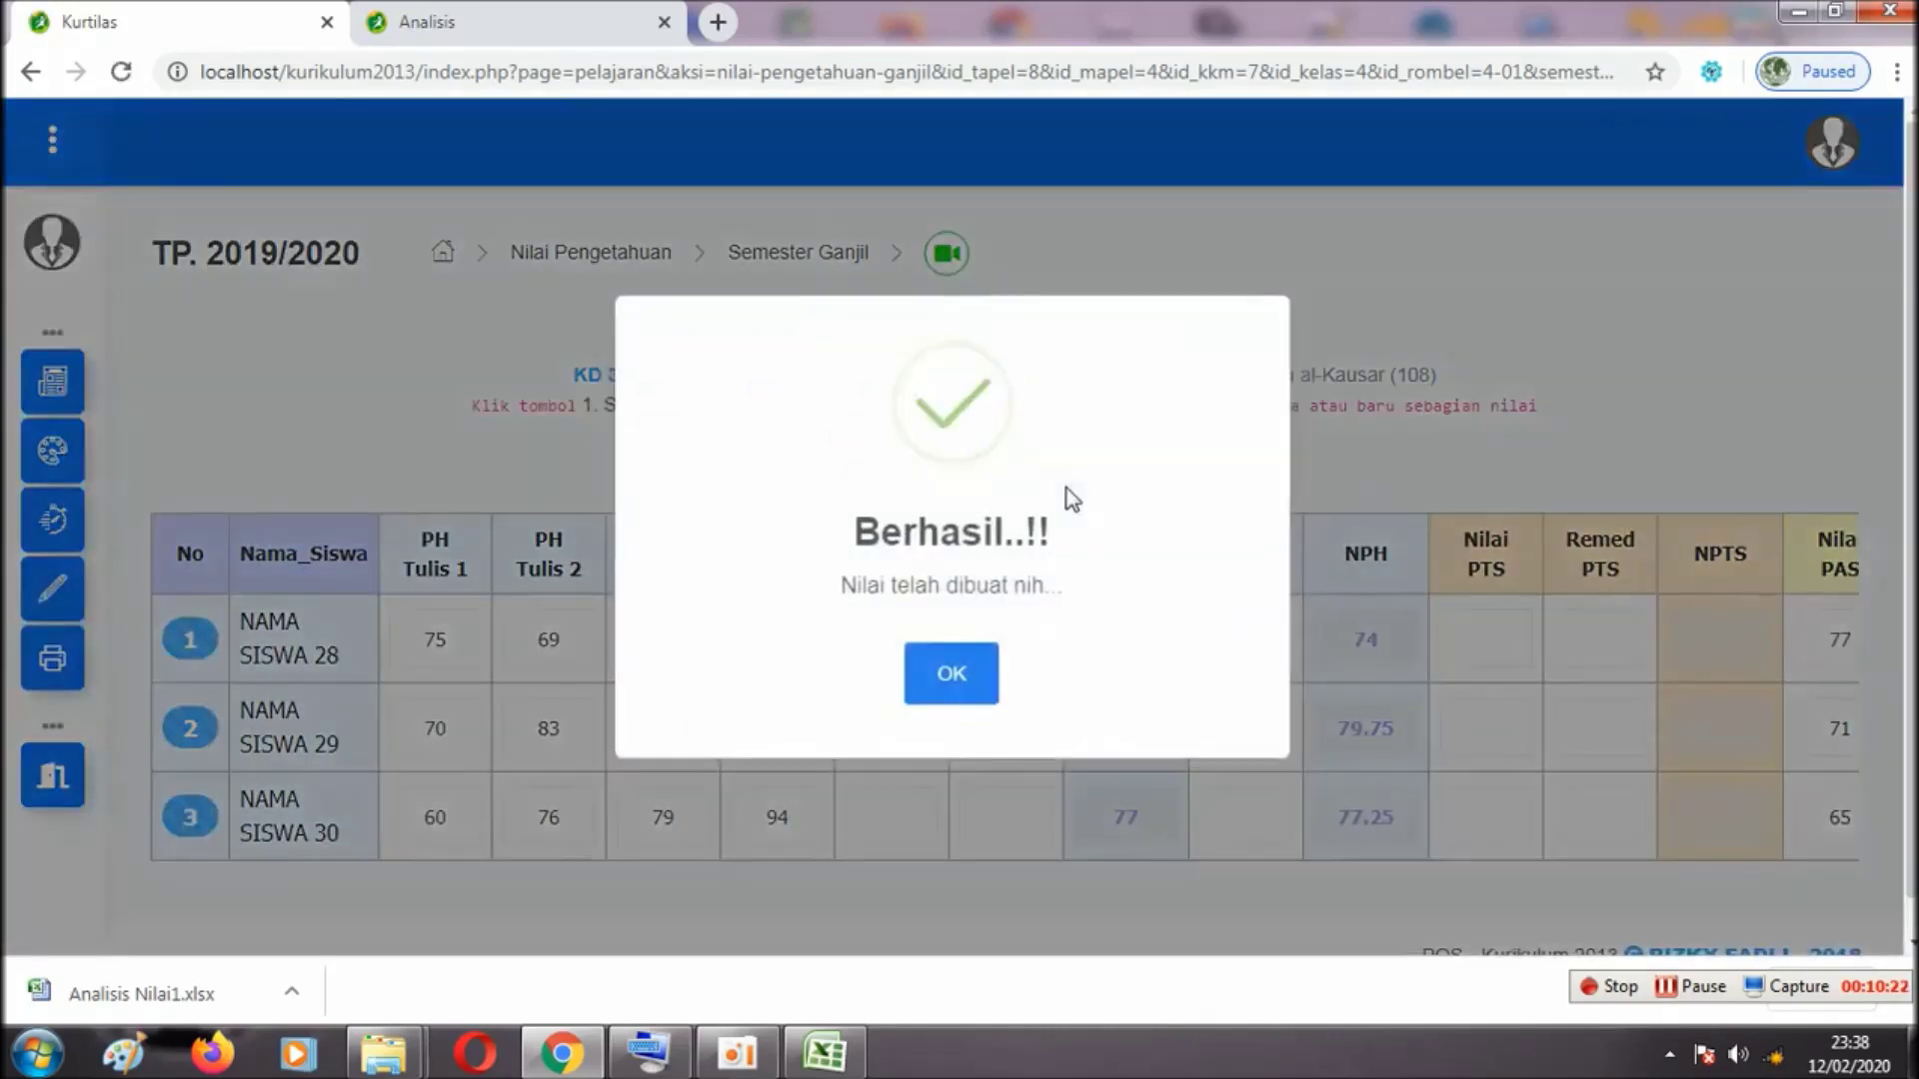
pyautogui.click(971, 682)
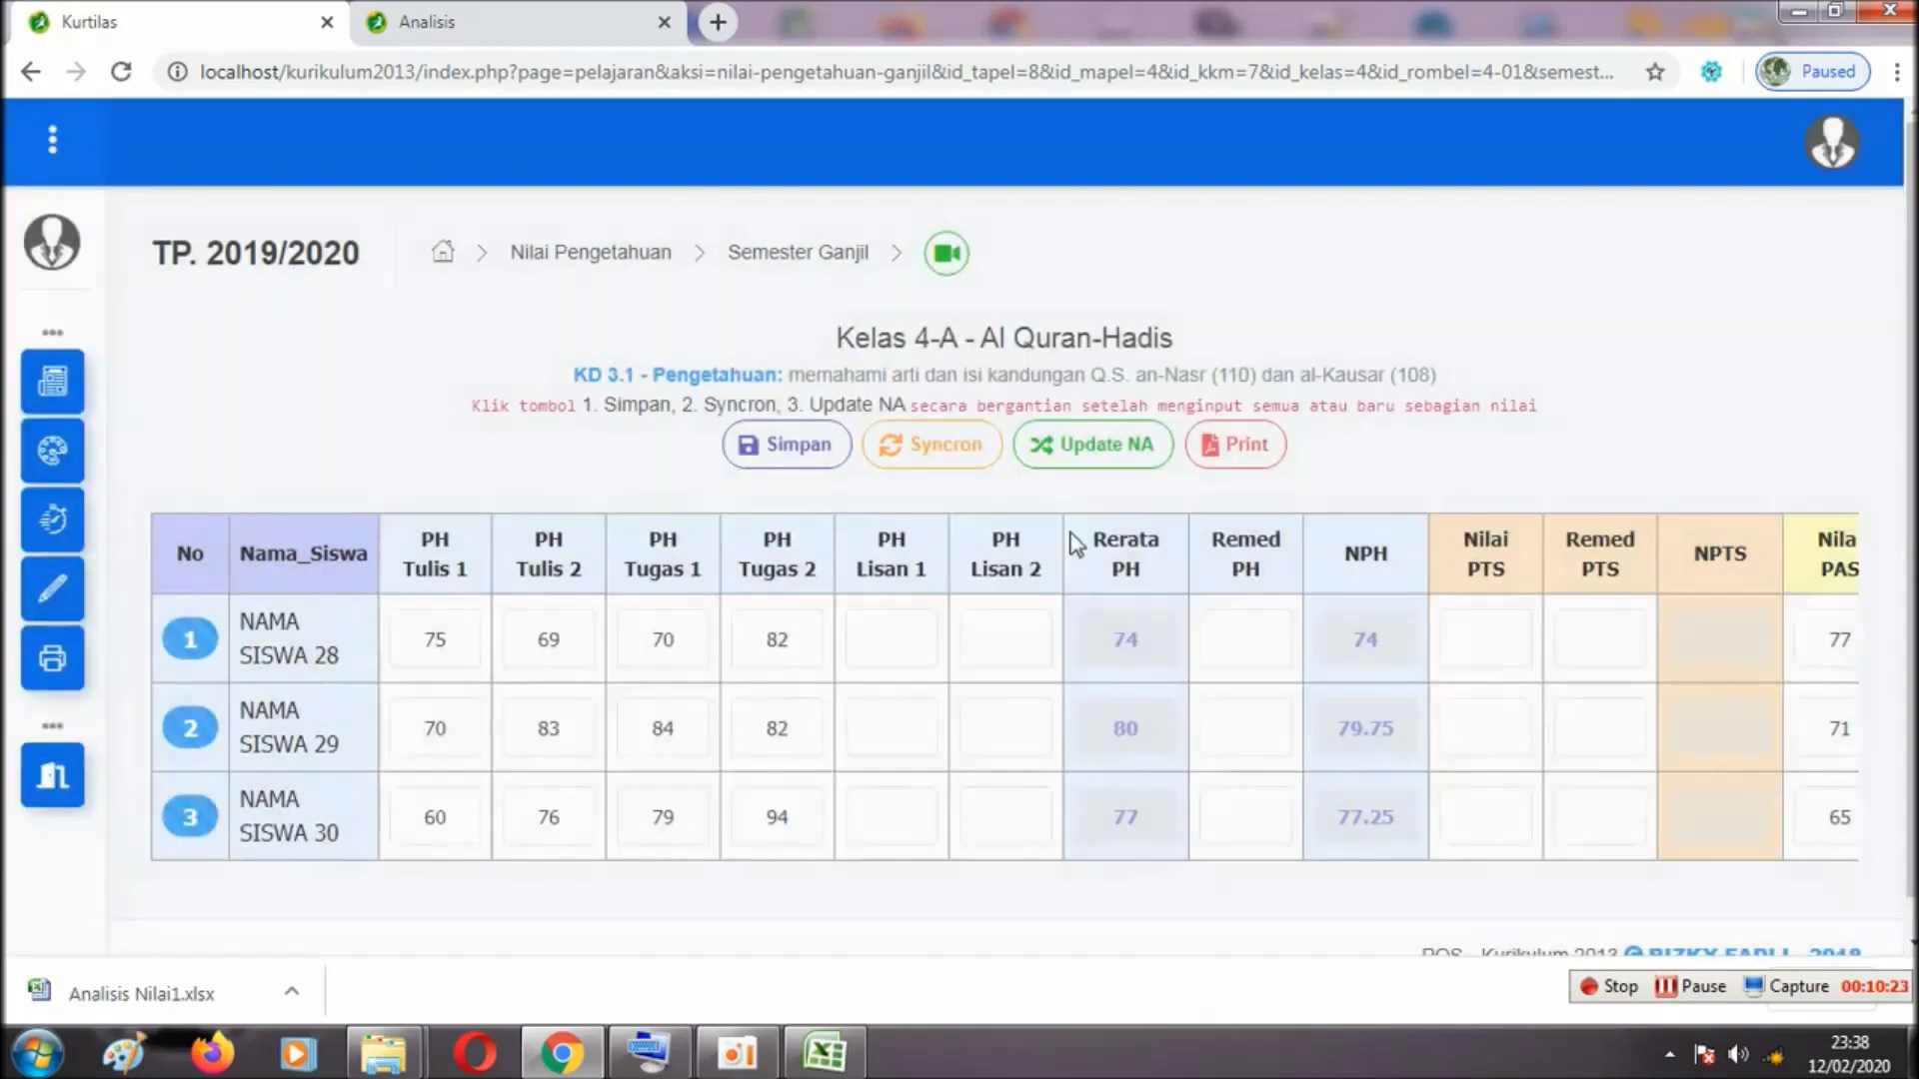
# Update the NA for the KD 3.1 grades, preview the printable grade report, and close it without saving
pyautogui.click(1109, 464)
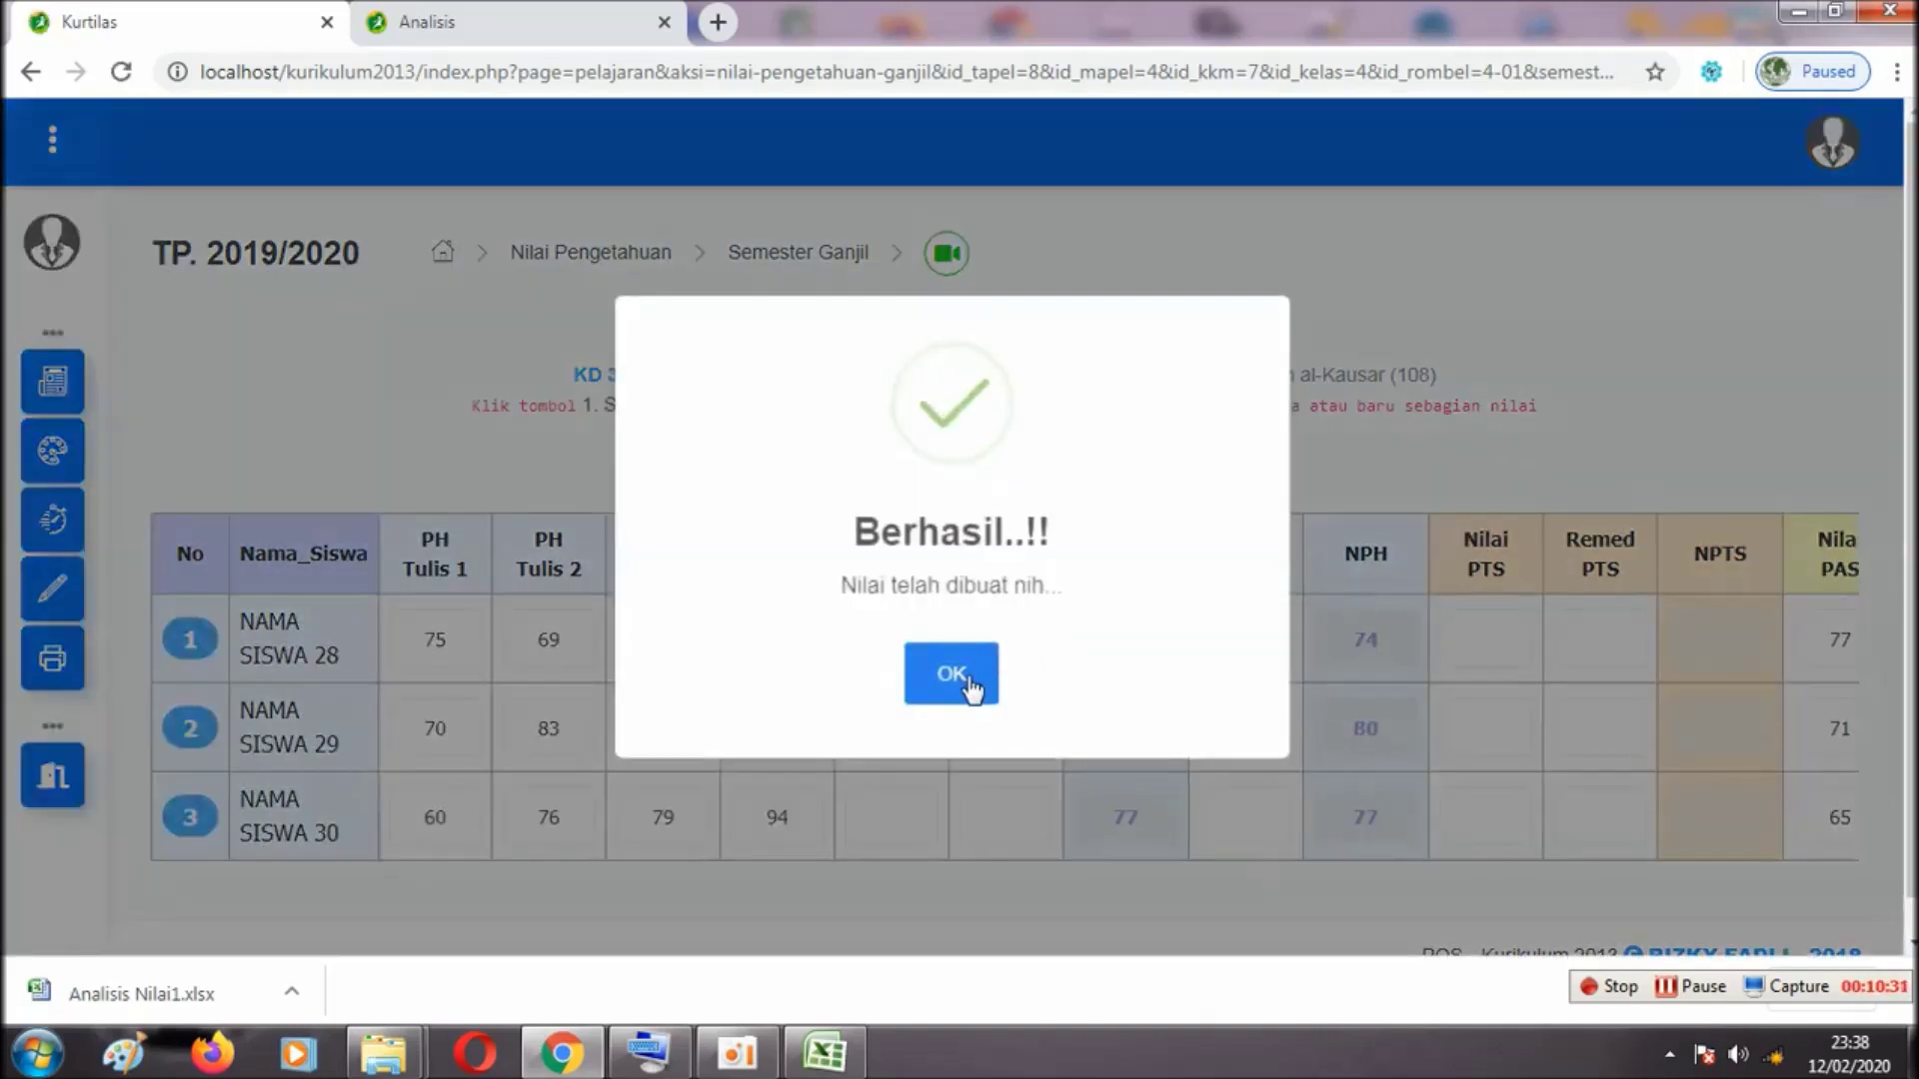
pyautogui.click(974, 686)
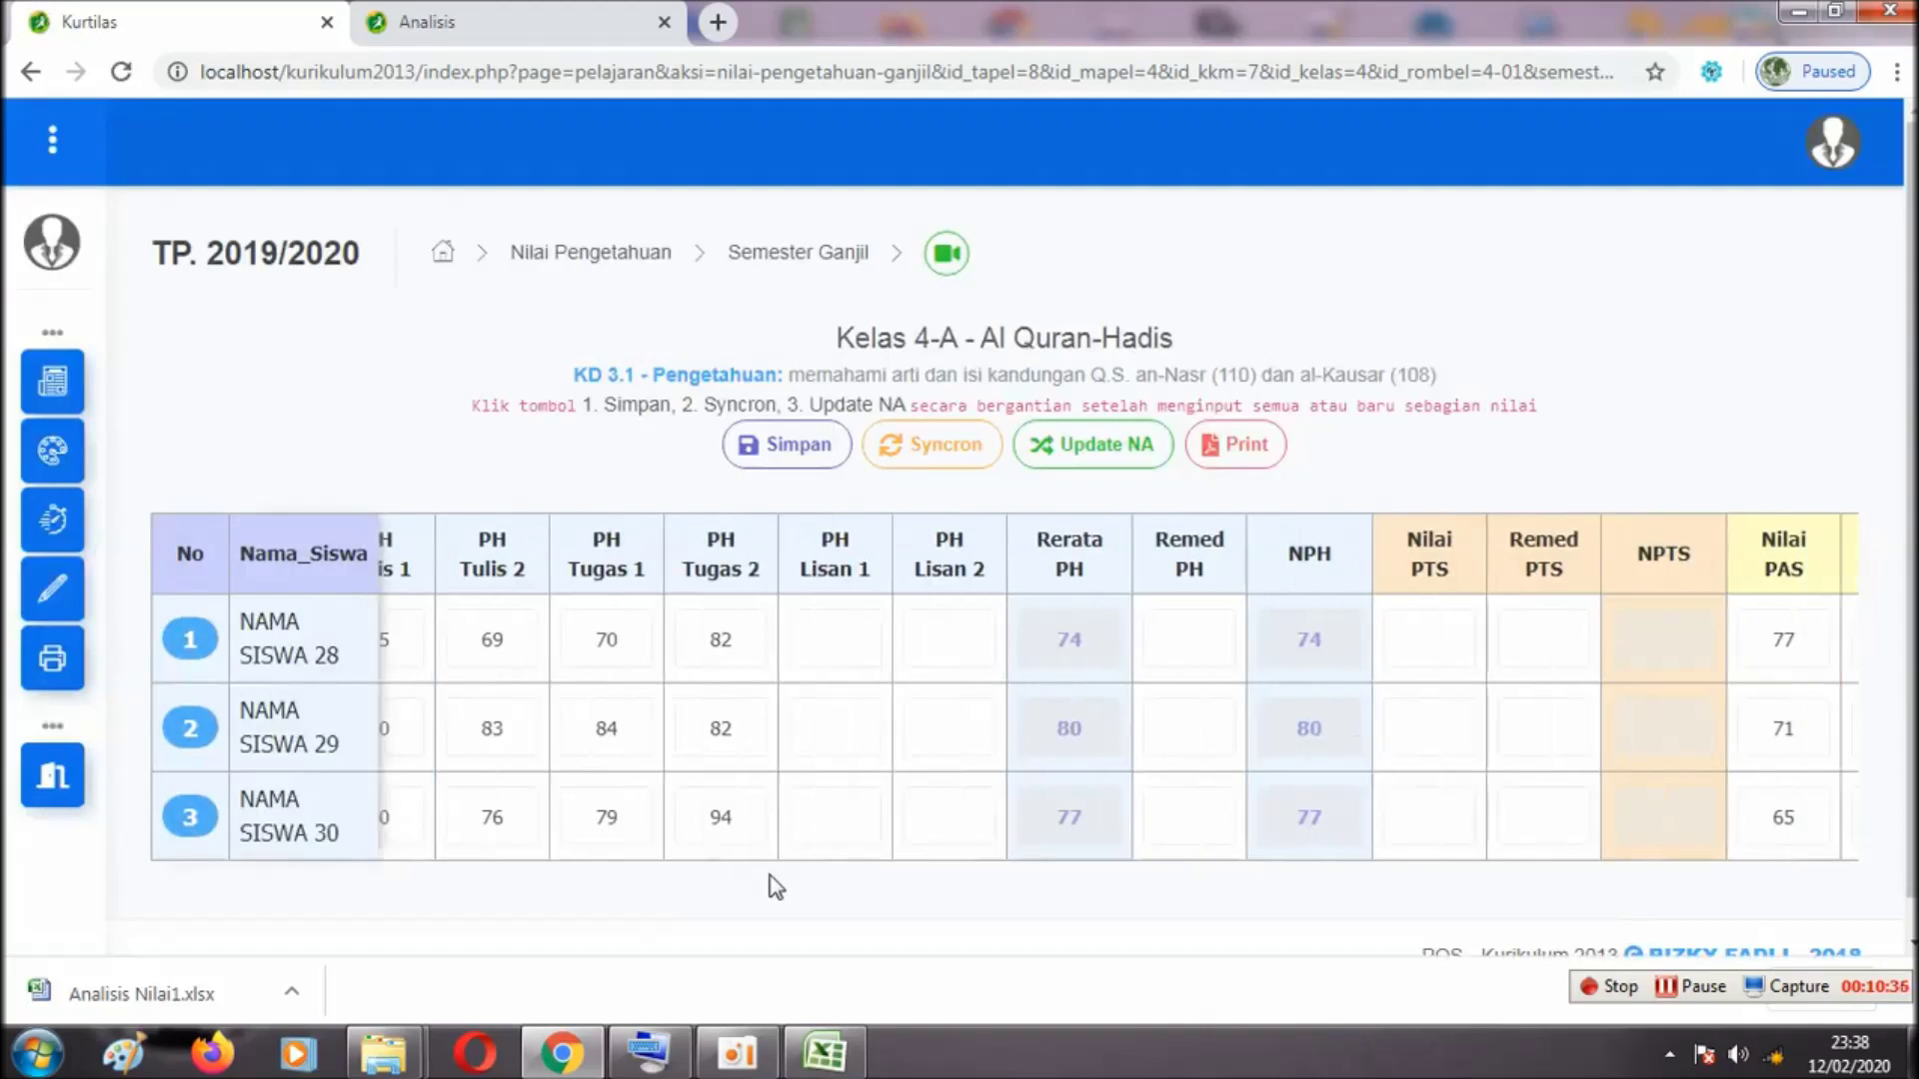
pyautogui.hscroll(4, 777, 887)
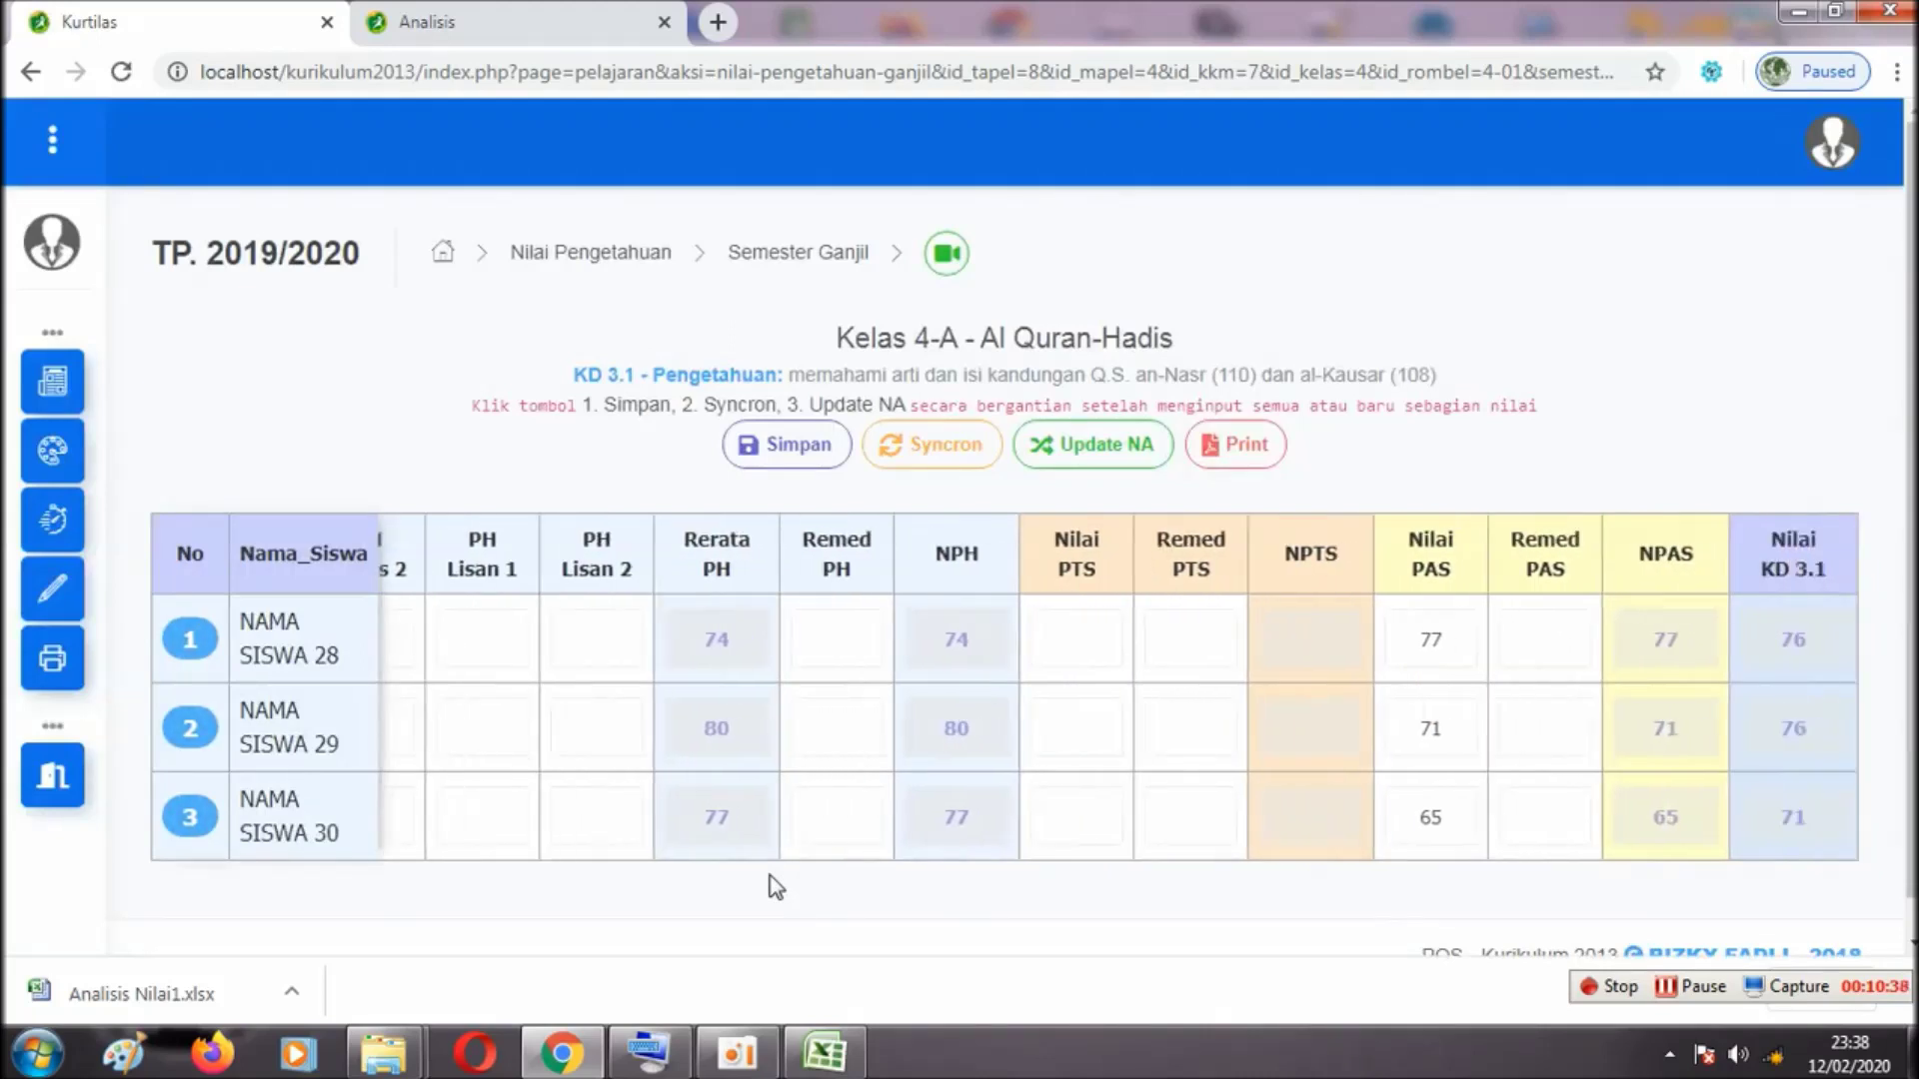
pyautogui.click(1234, 465)
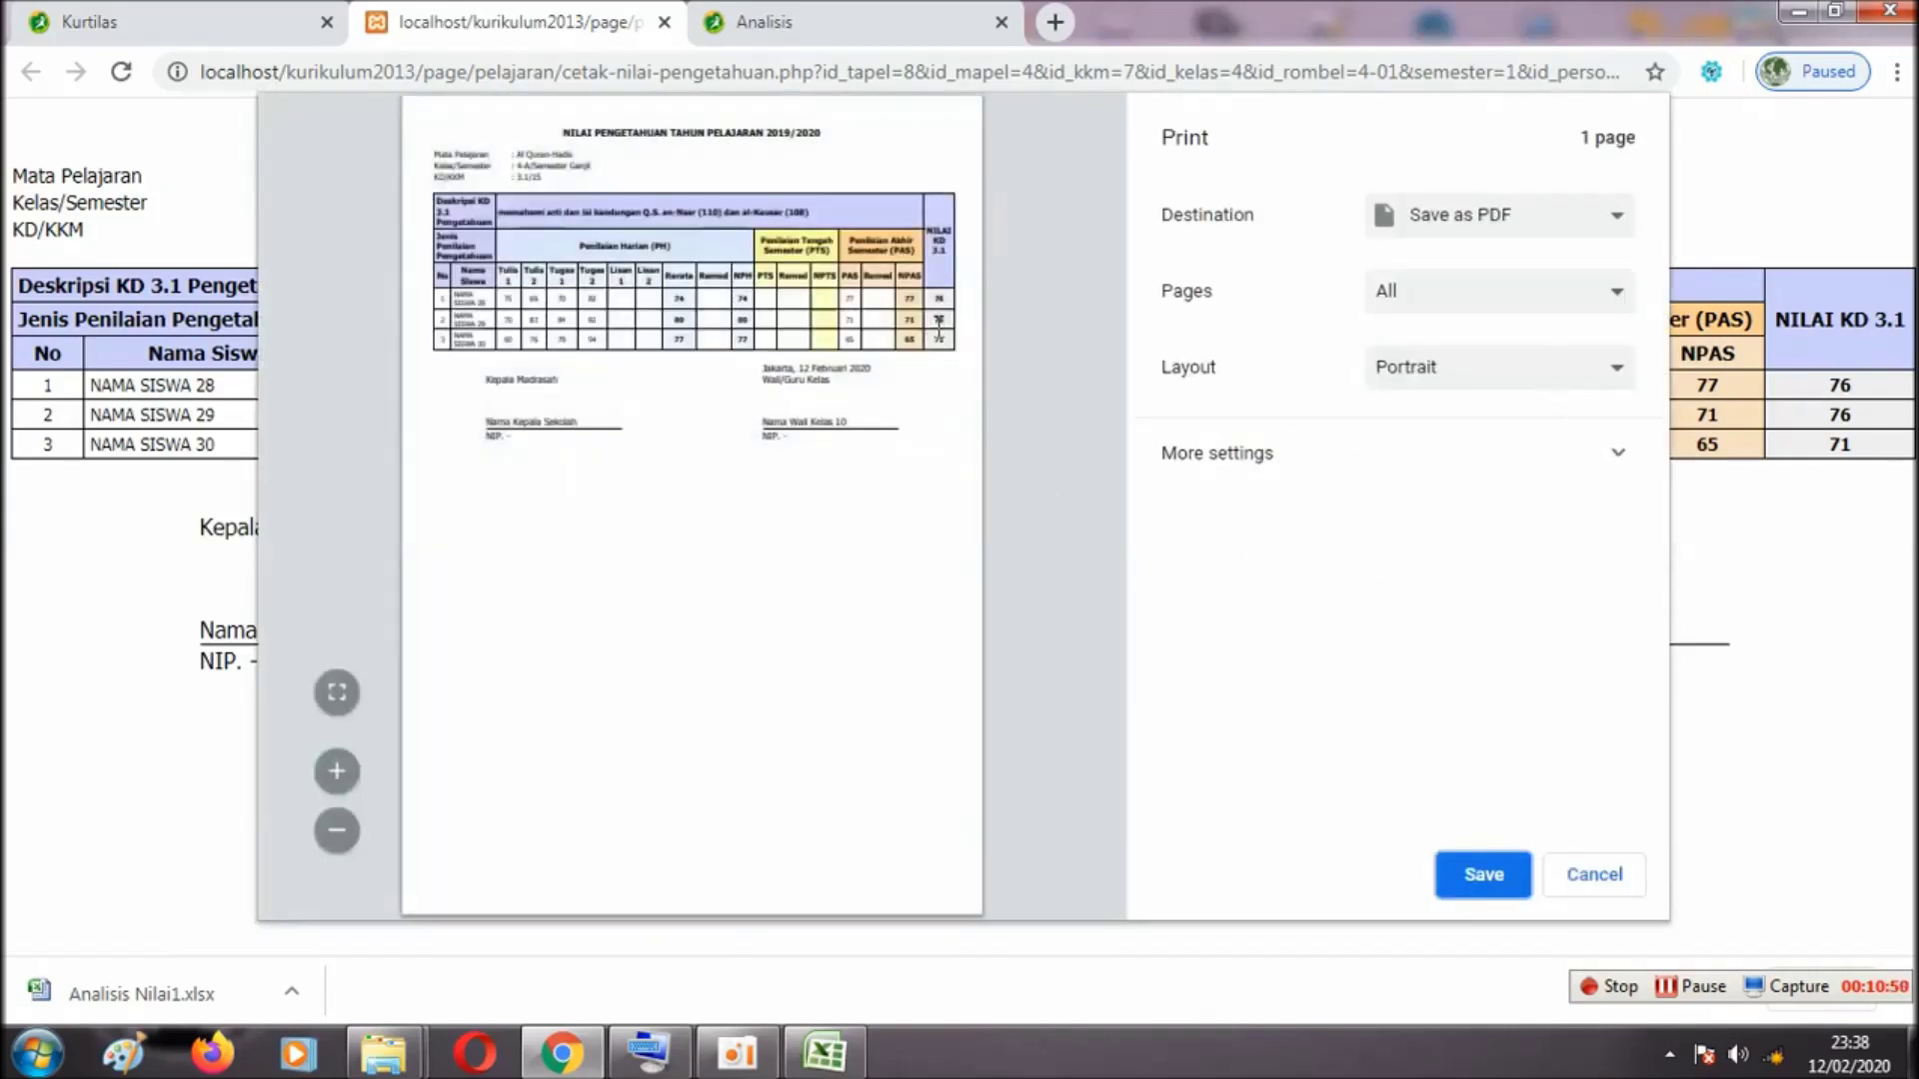
pyautogui.click(664, 22)
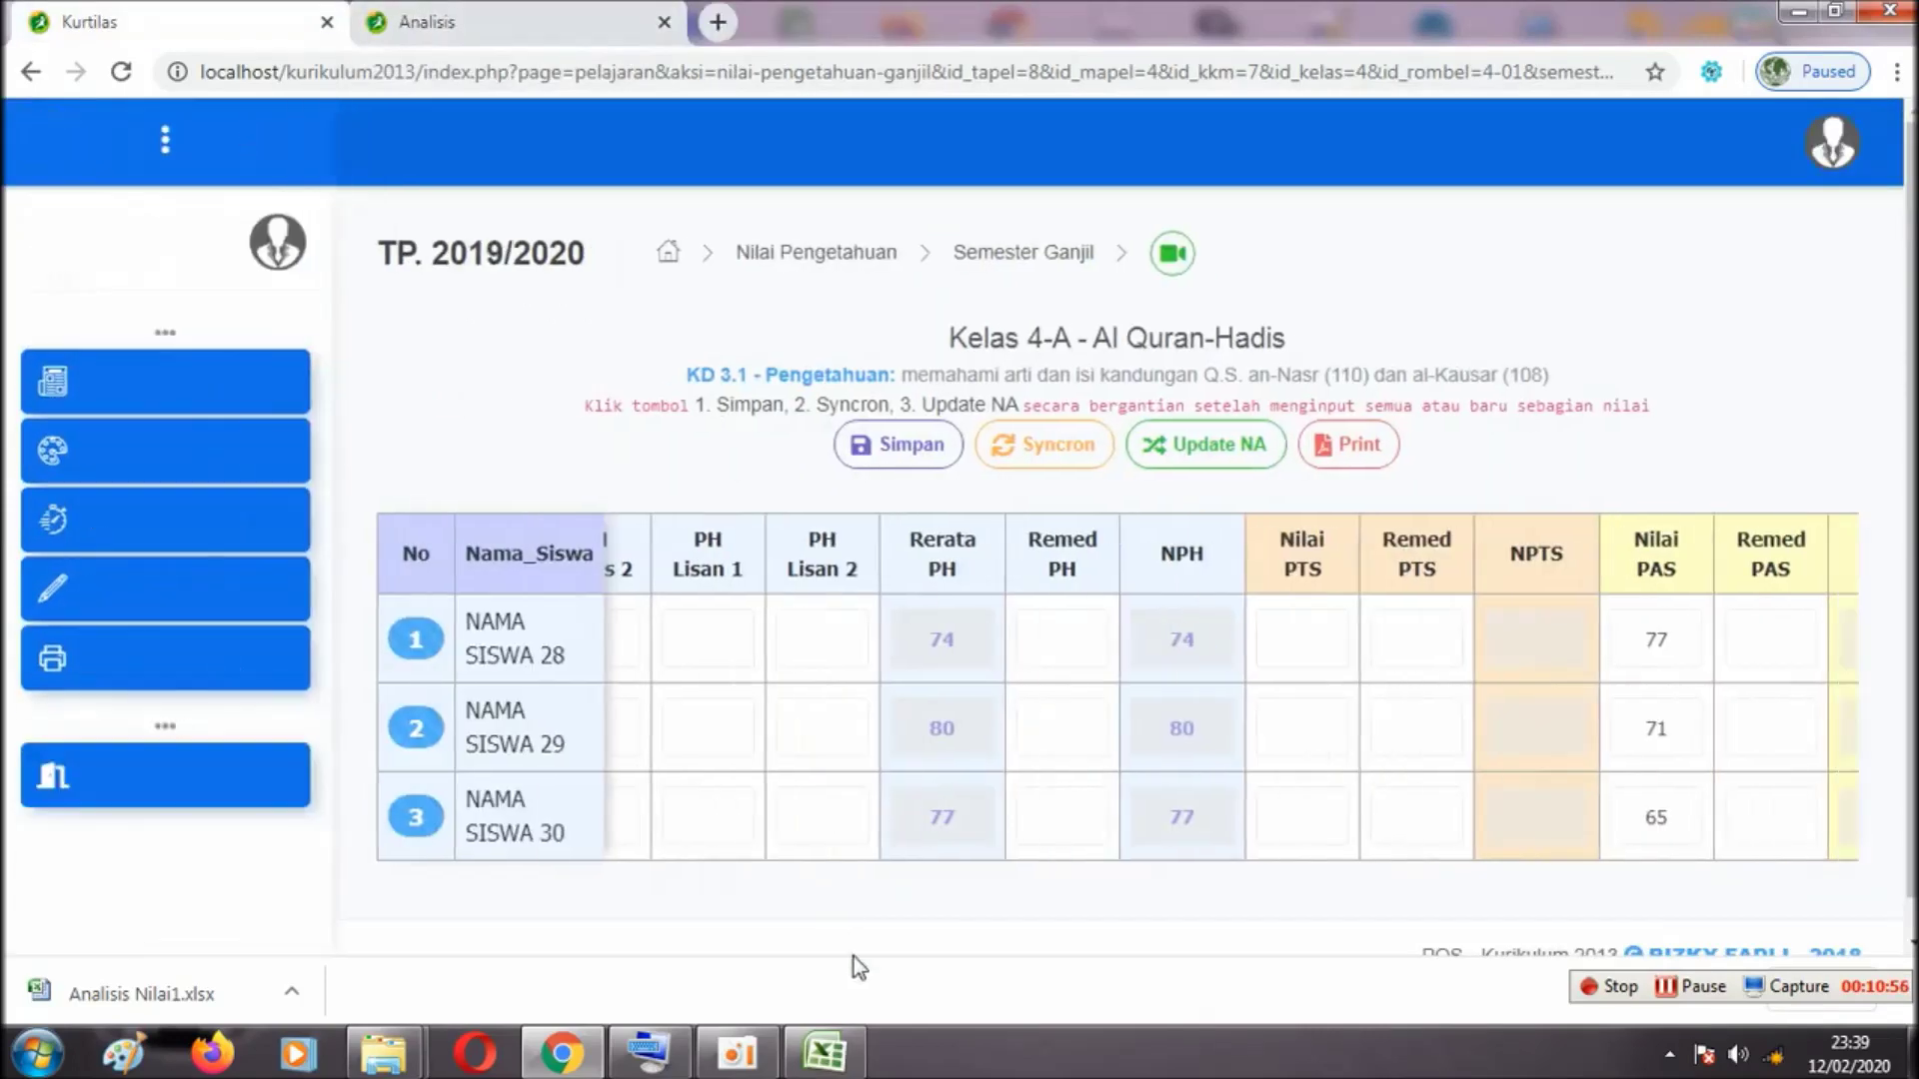
# Check the workbook's KD 3.2 column and open the KD 3.2 Pengetahuan grades of Al Quran-Hadis for class 4-A, Semester Ganjil, in Kurtilas
pyautogui.click(828, 1053)
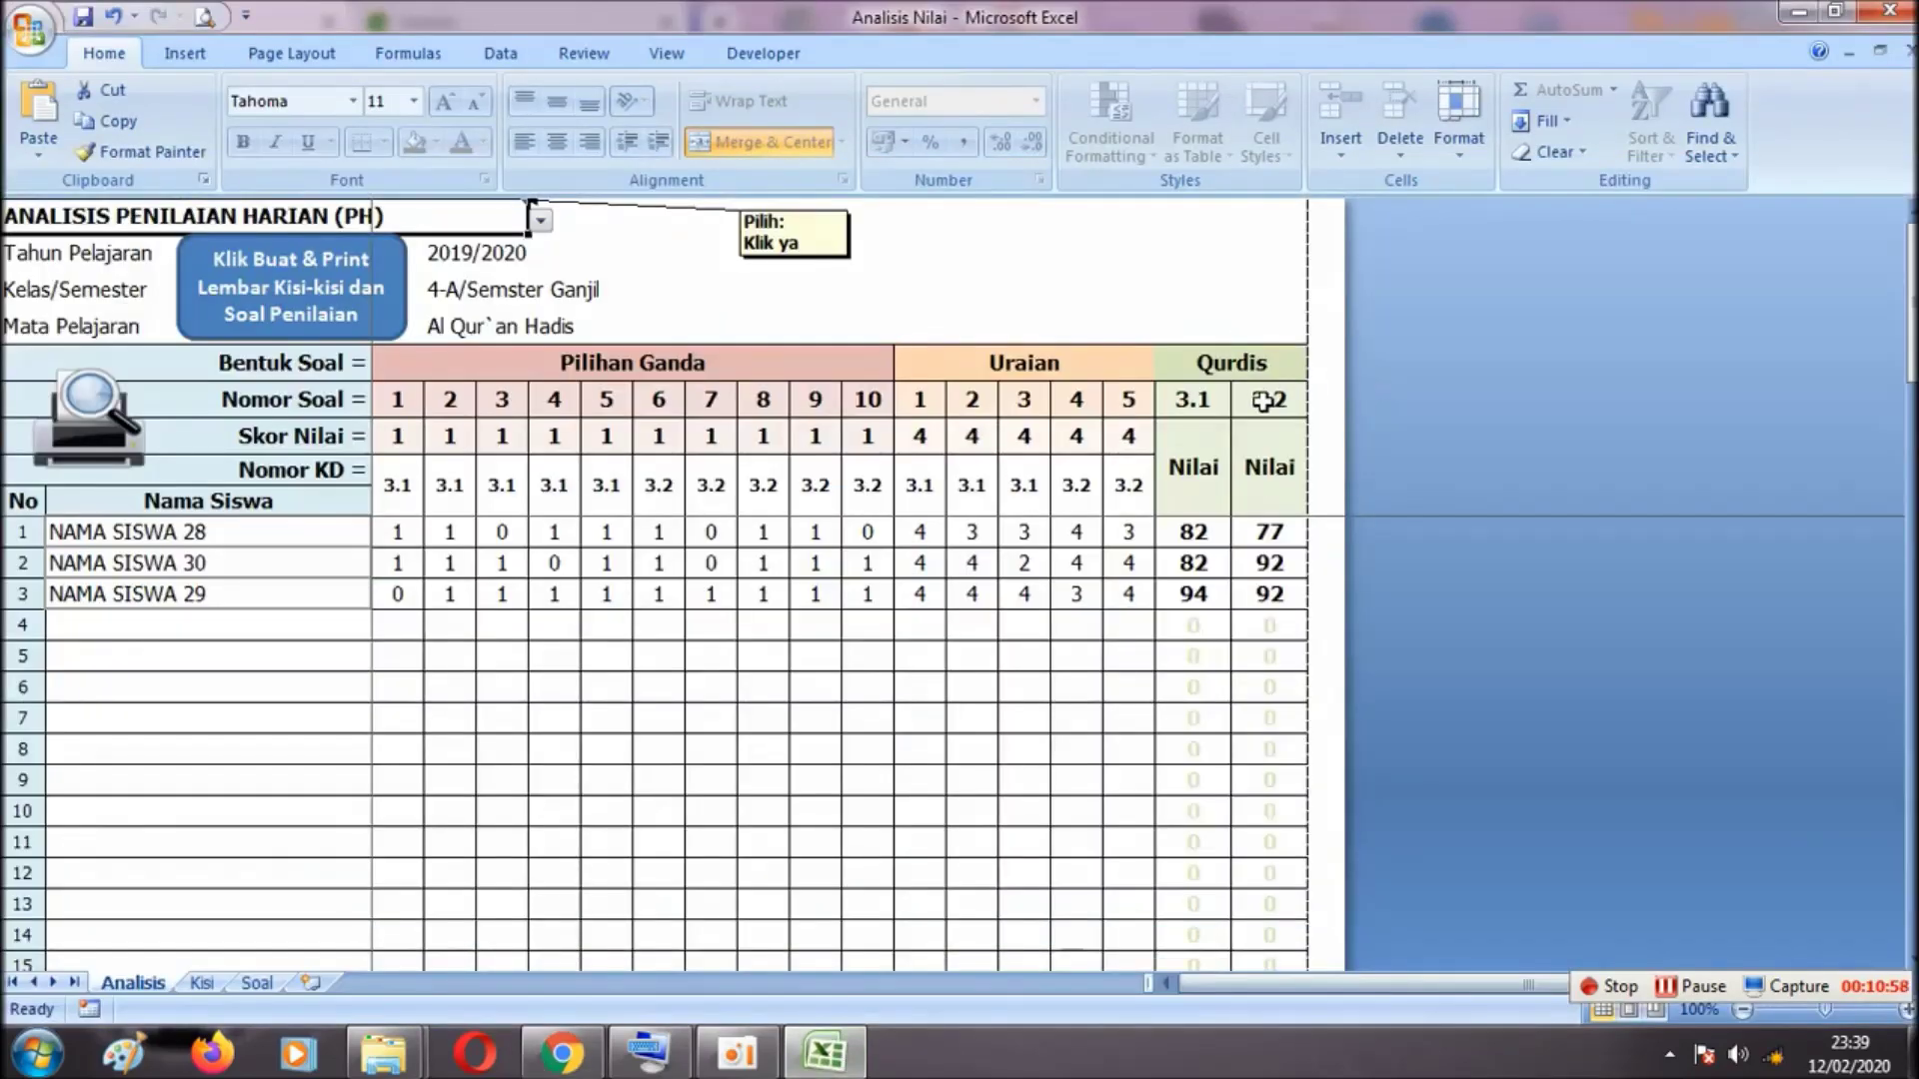
pyautogui.click(1269, 400)
pyautogui.click(827, 1053)
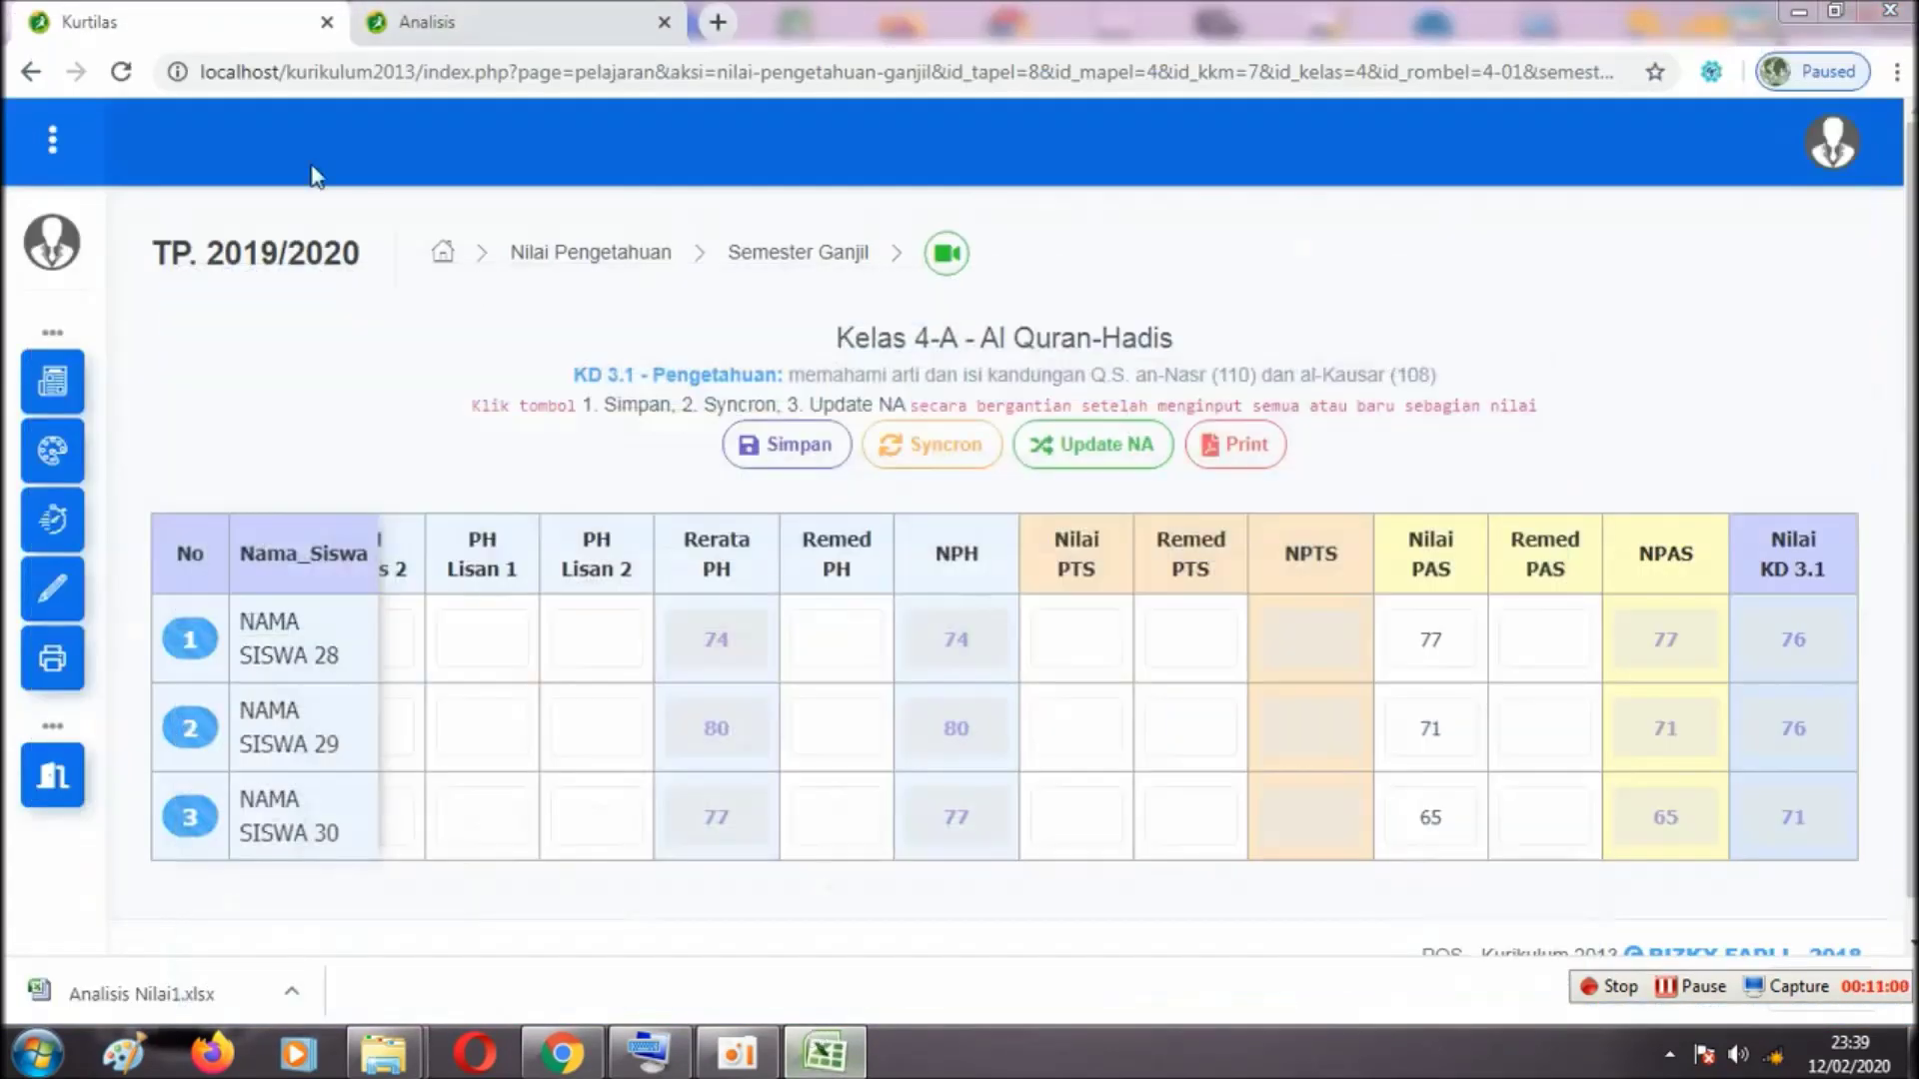
pyautogui.click(90, 396)
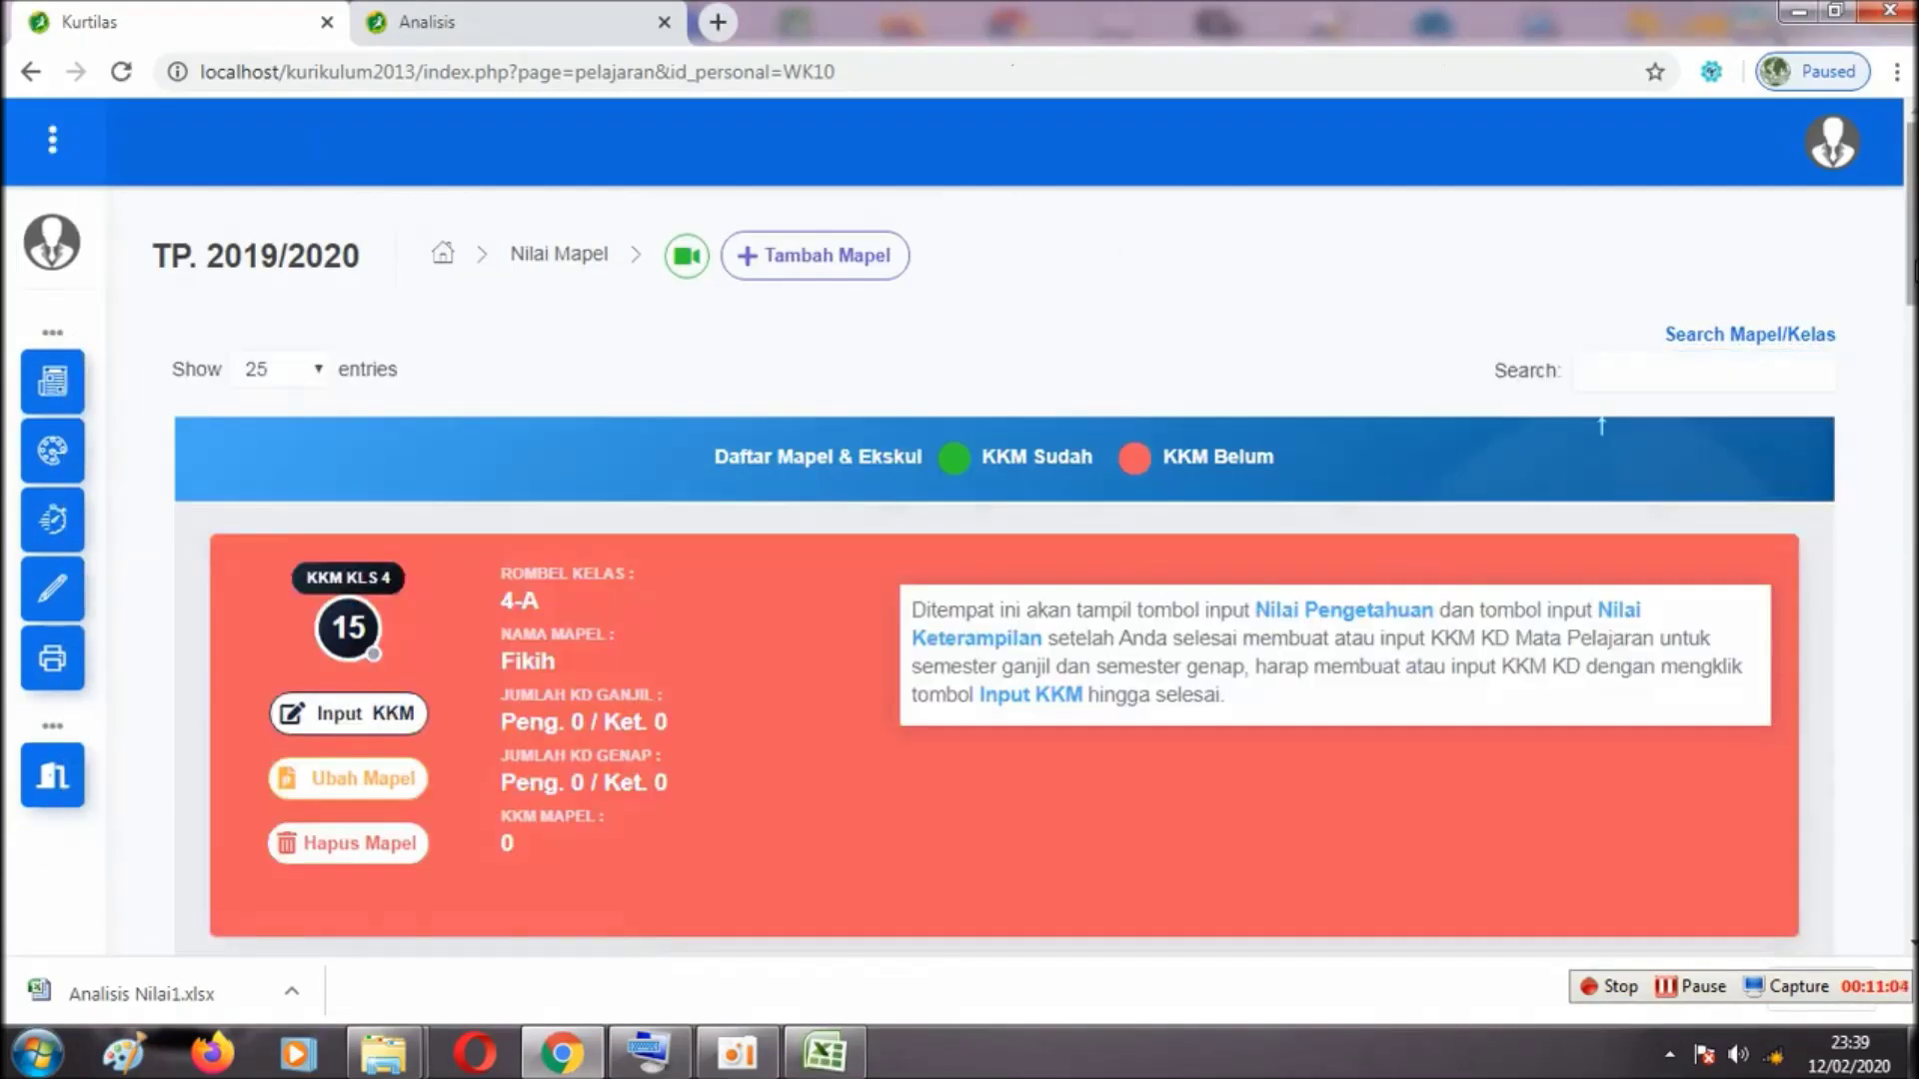
pyautogui.scroll(-15, 1601, 418)
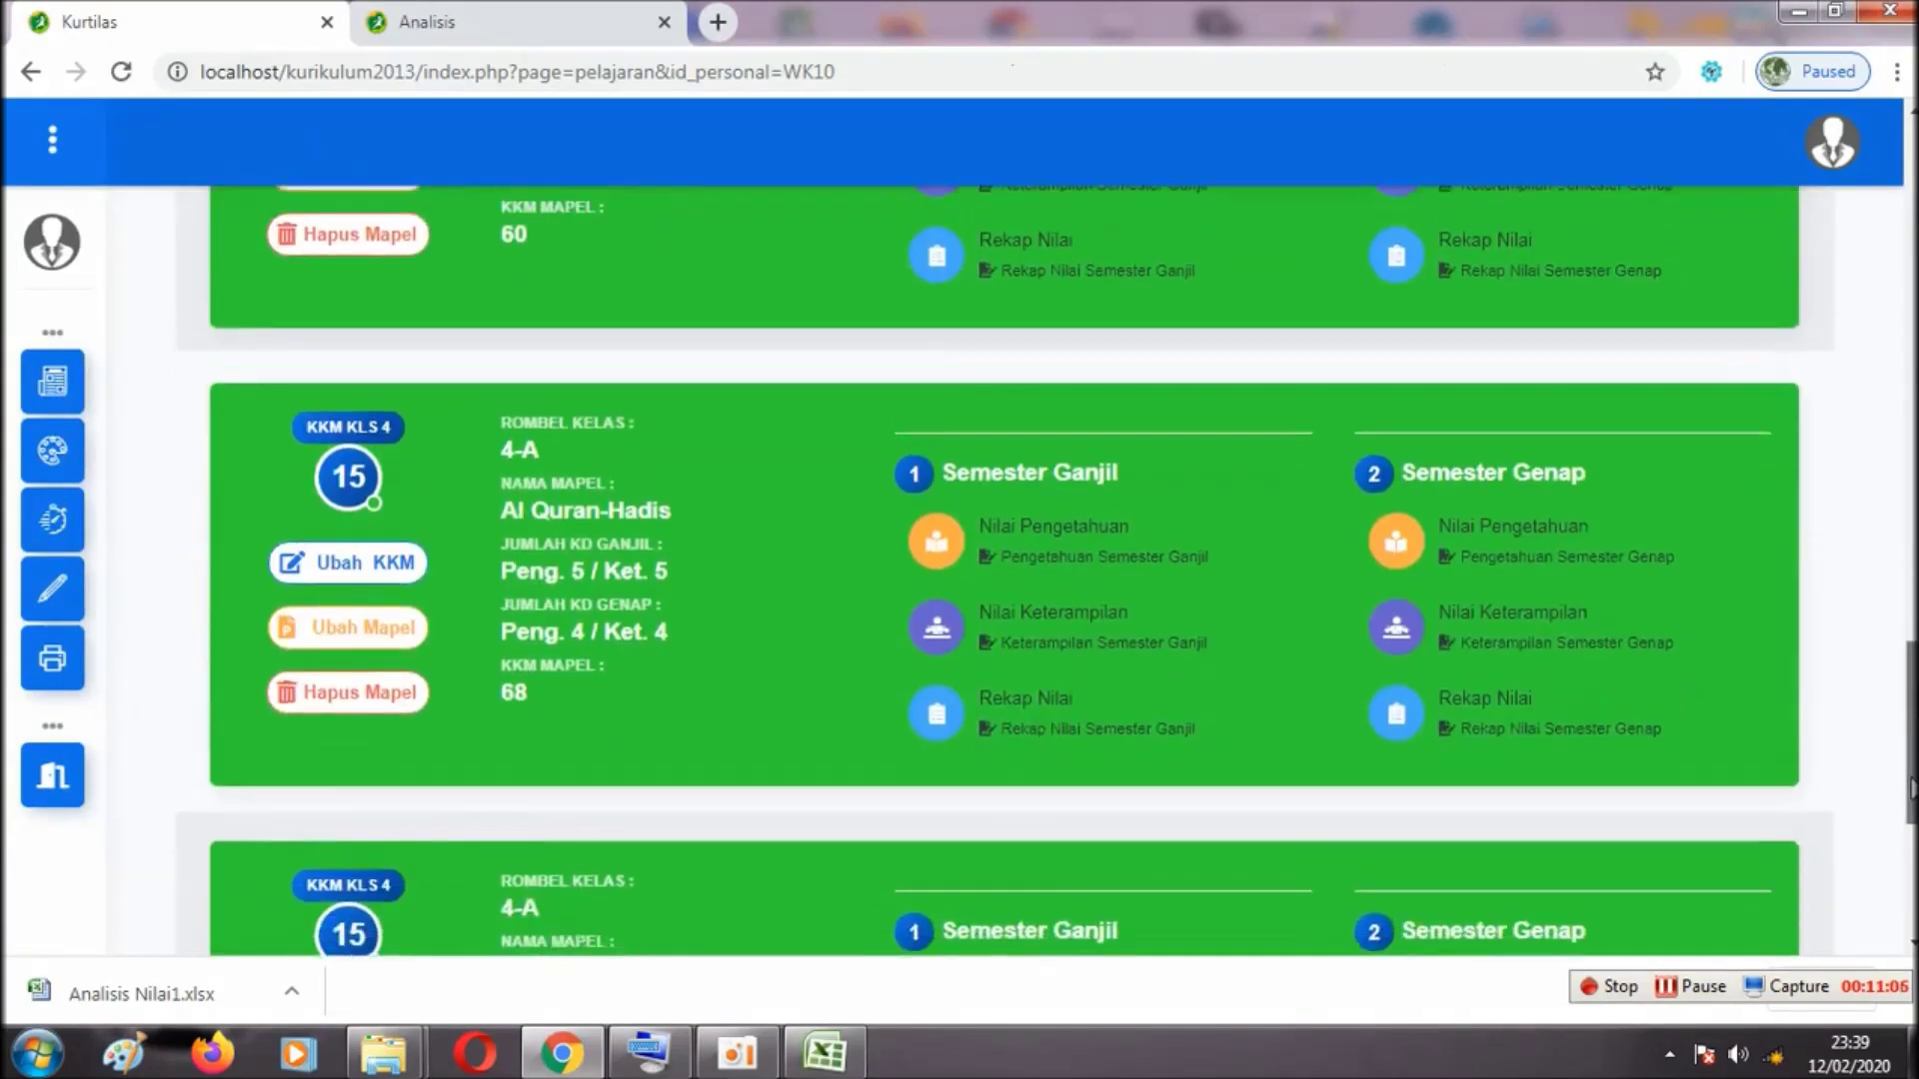
pyautogui.click(1190, 560)
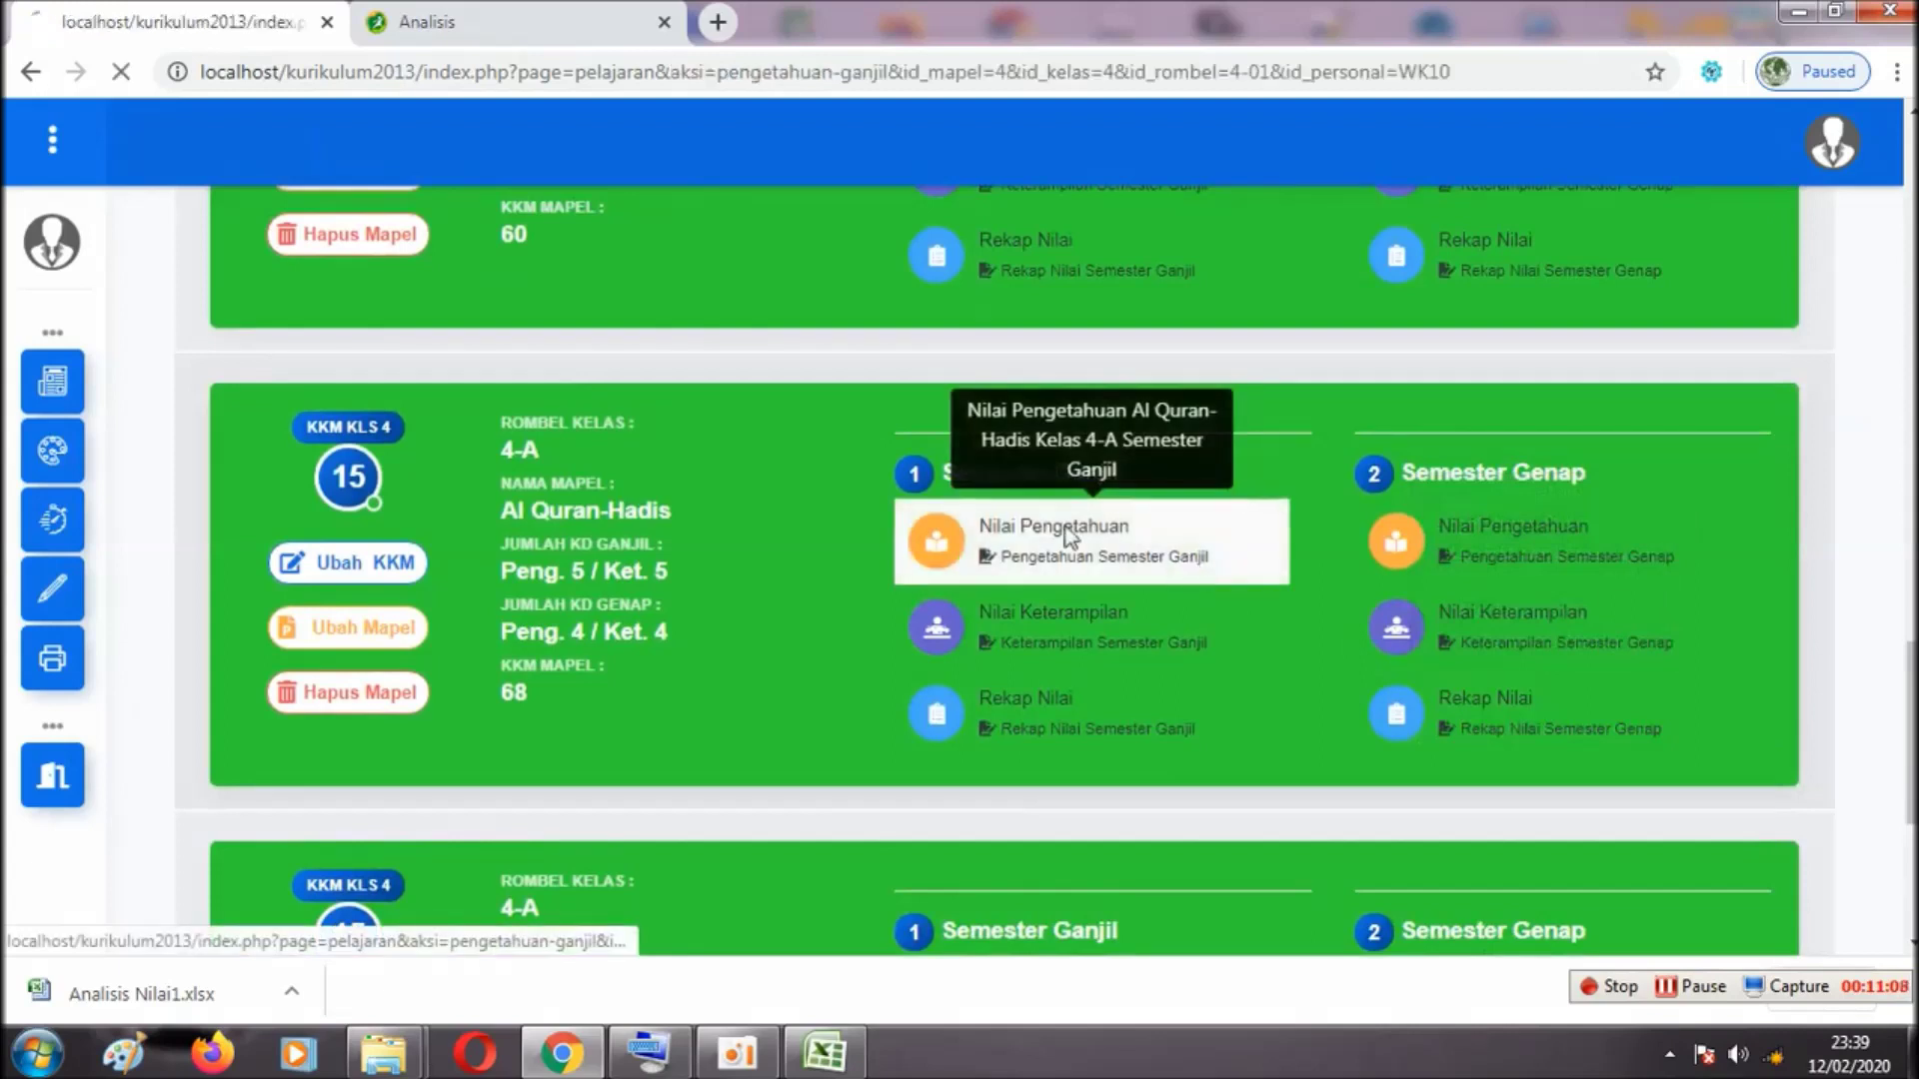
pyautogui.click(1048, 441)
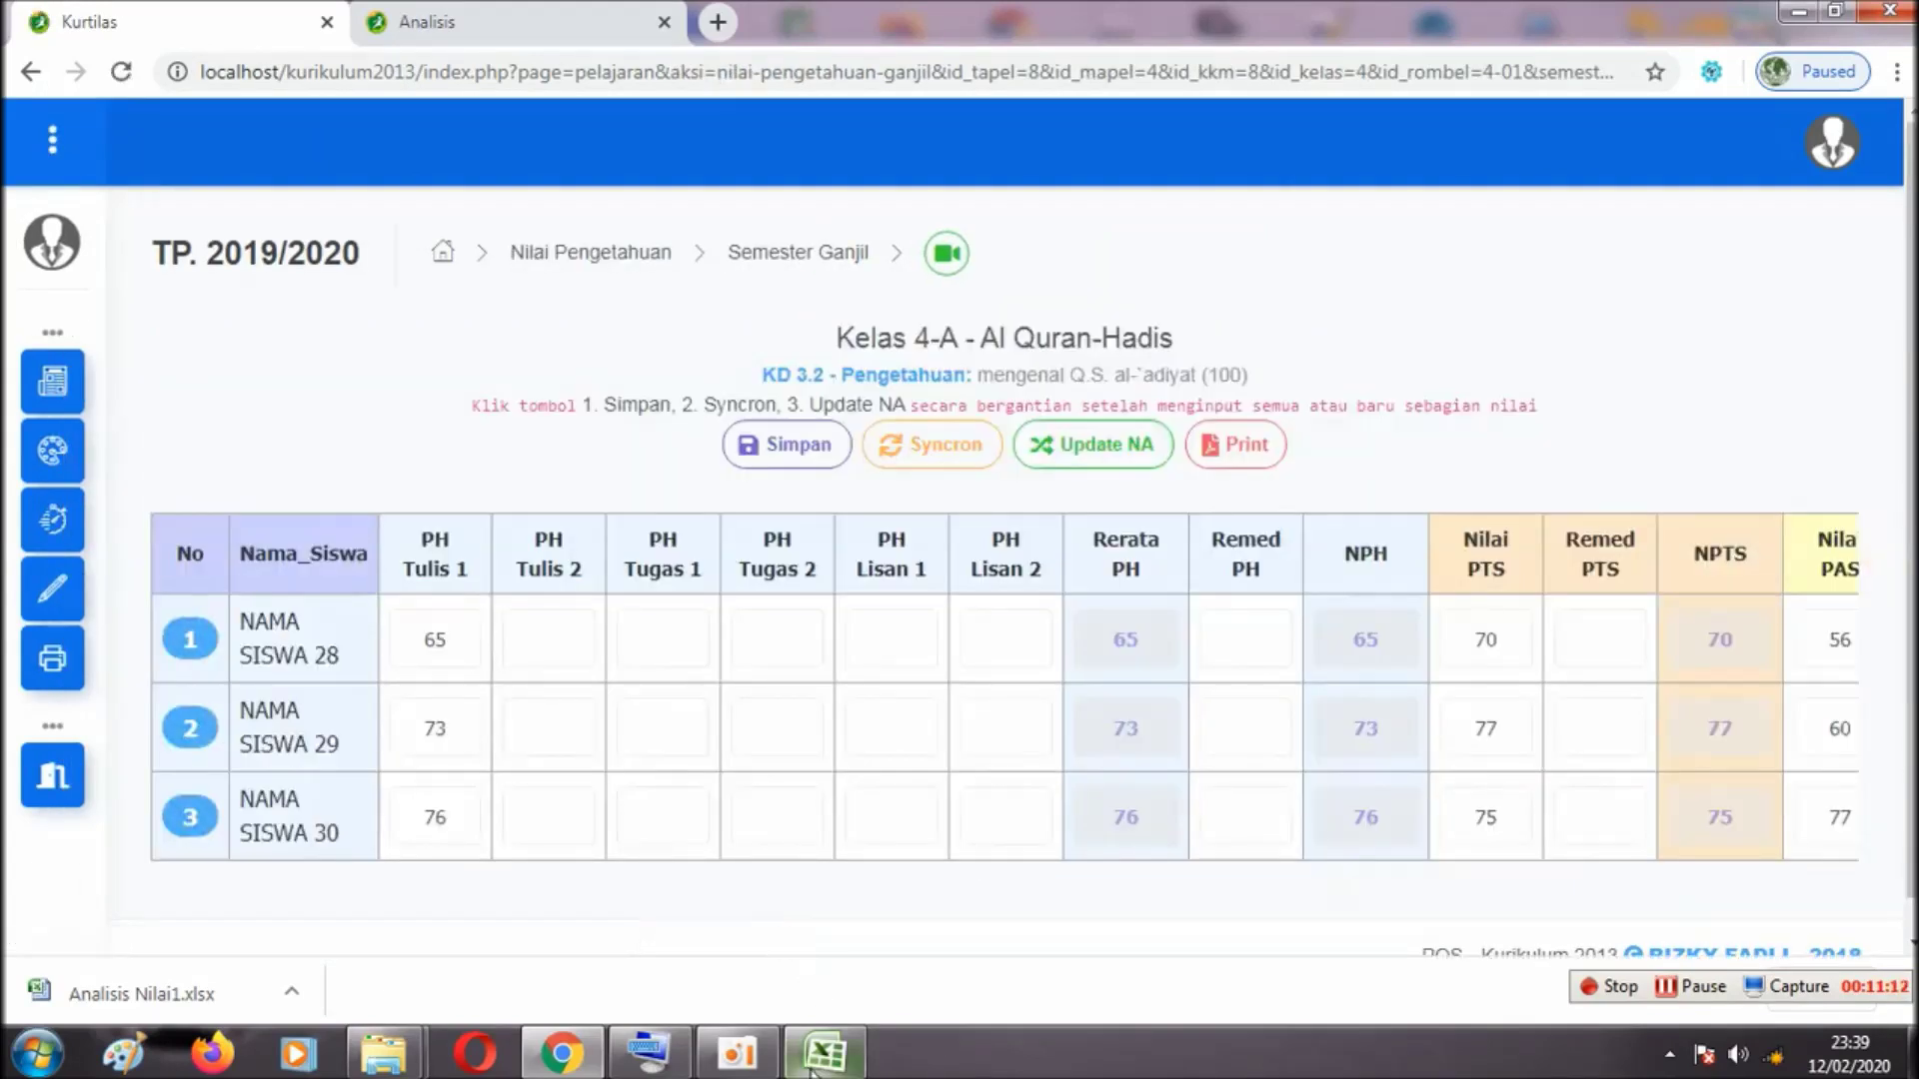
# Consult the workbook's KD 3.2 results and set PH Tulis 2 to 77 for NAMA SISWA 28 and 92 for NAMA SISWA 29 and 30
pyautogui.click(811, 1070)
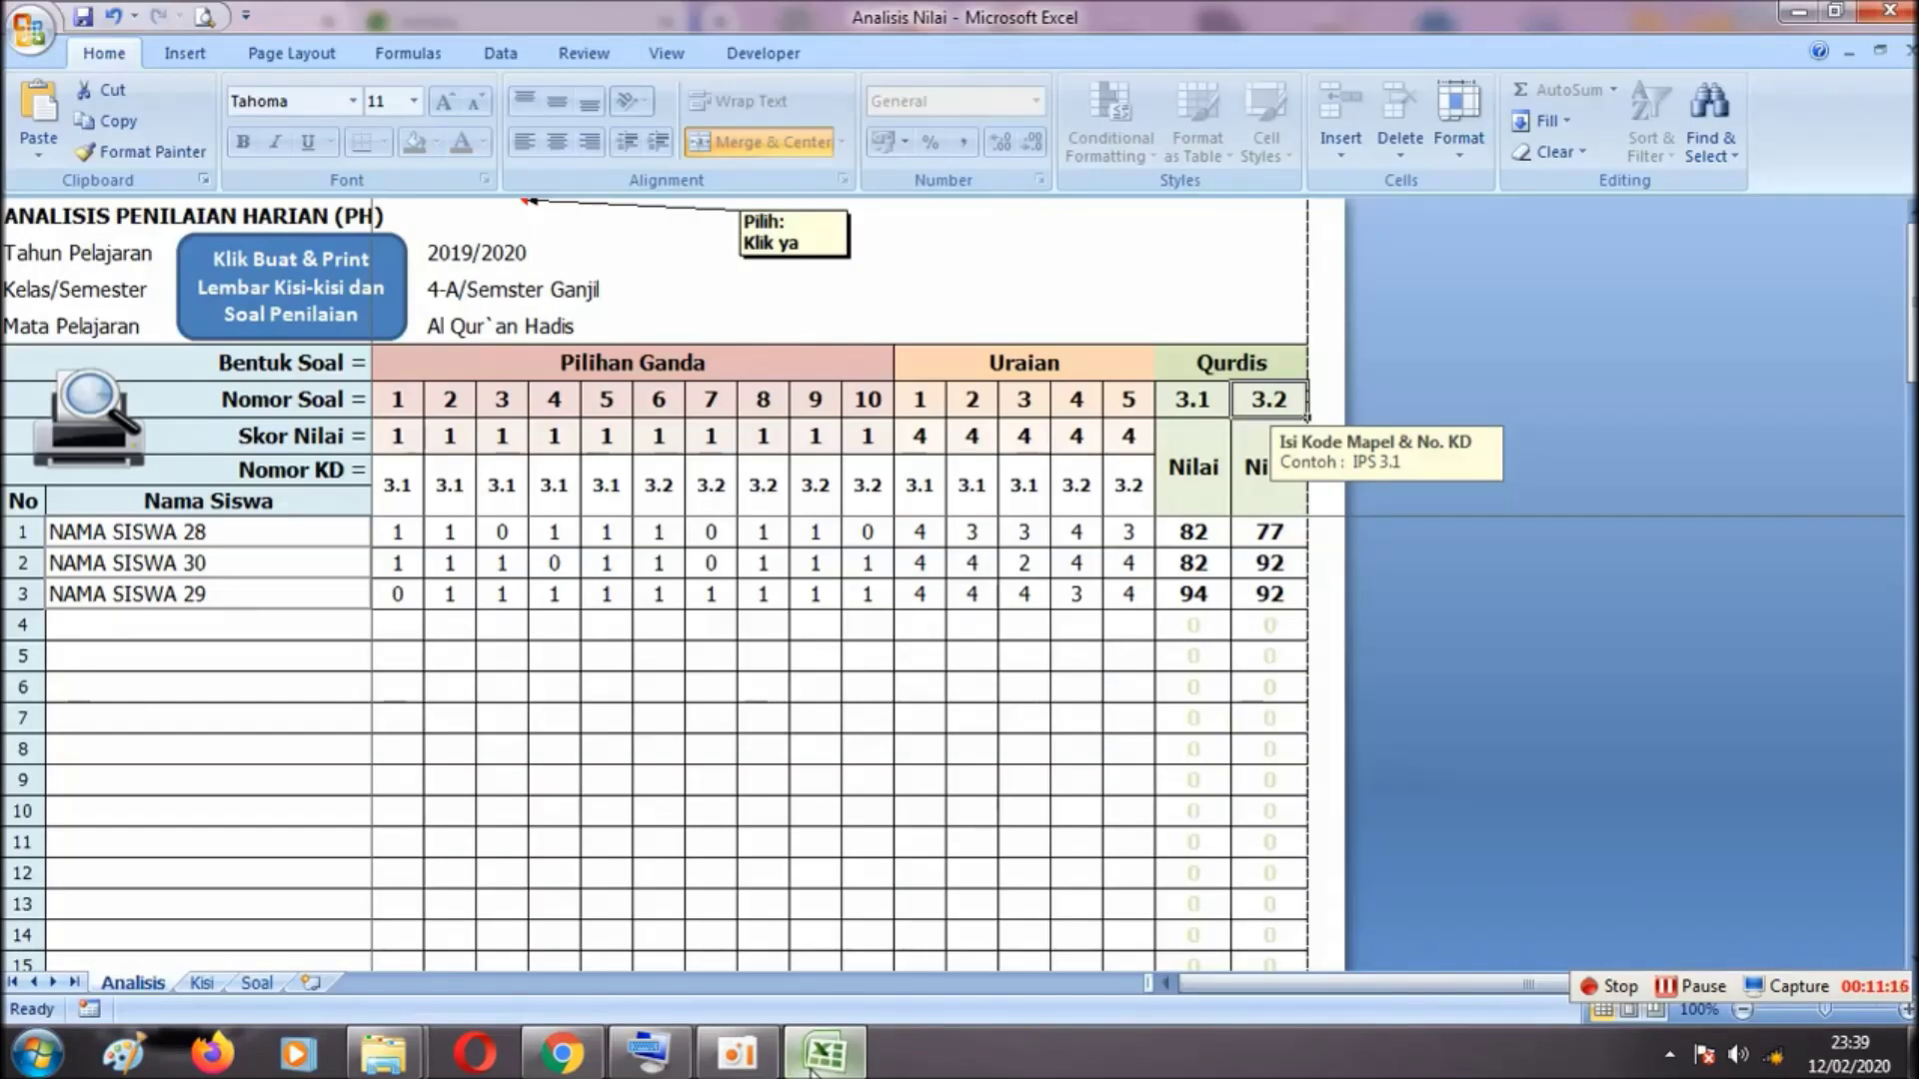
pyautogui.click(812, 1069)
pyautogui.click(559, 643)
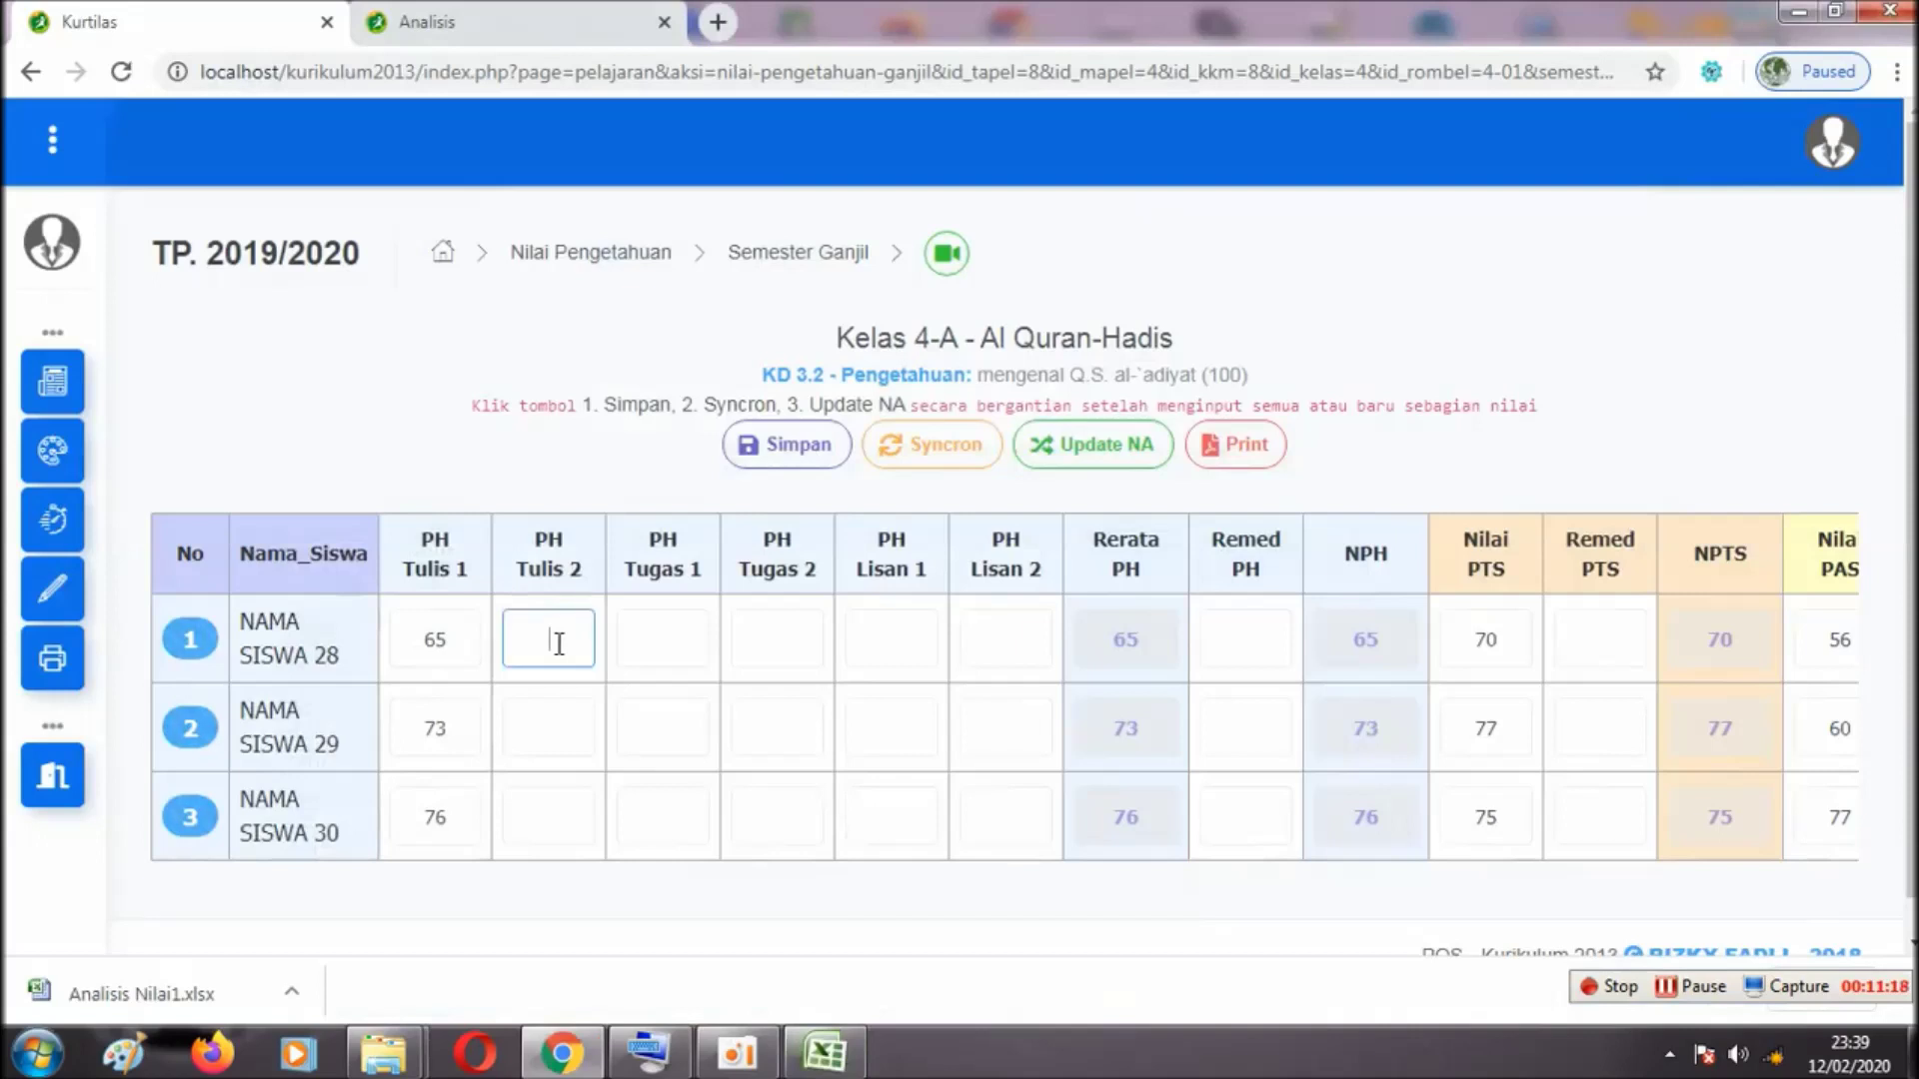
pyautogui.write('77')
pyautogui.click(561, 723)
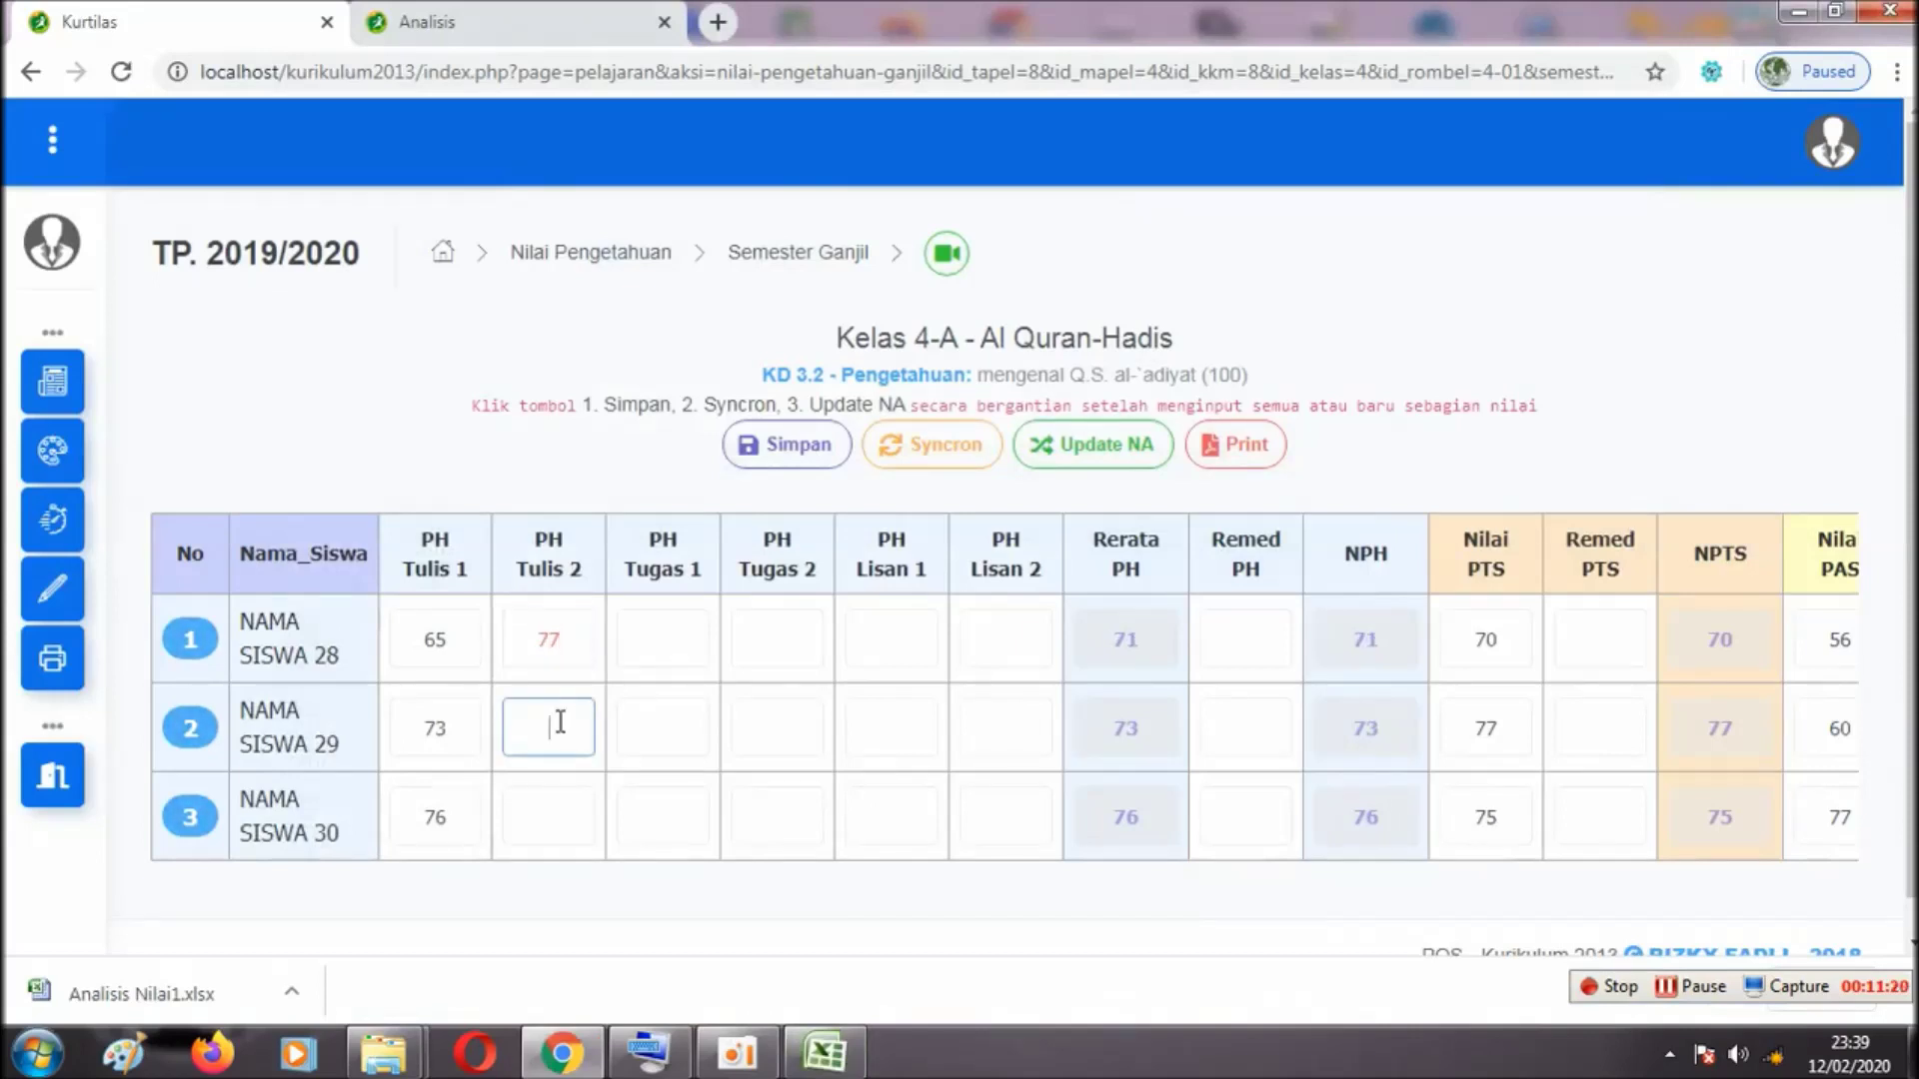
pyautogui.write('92')
pyautogui.click(565, 793)
pyautogui.write('92')
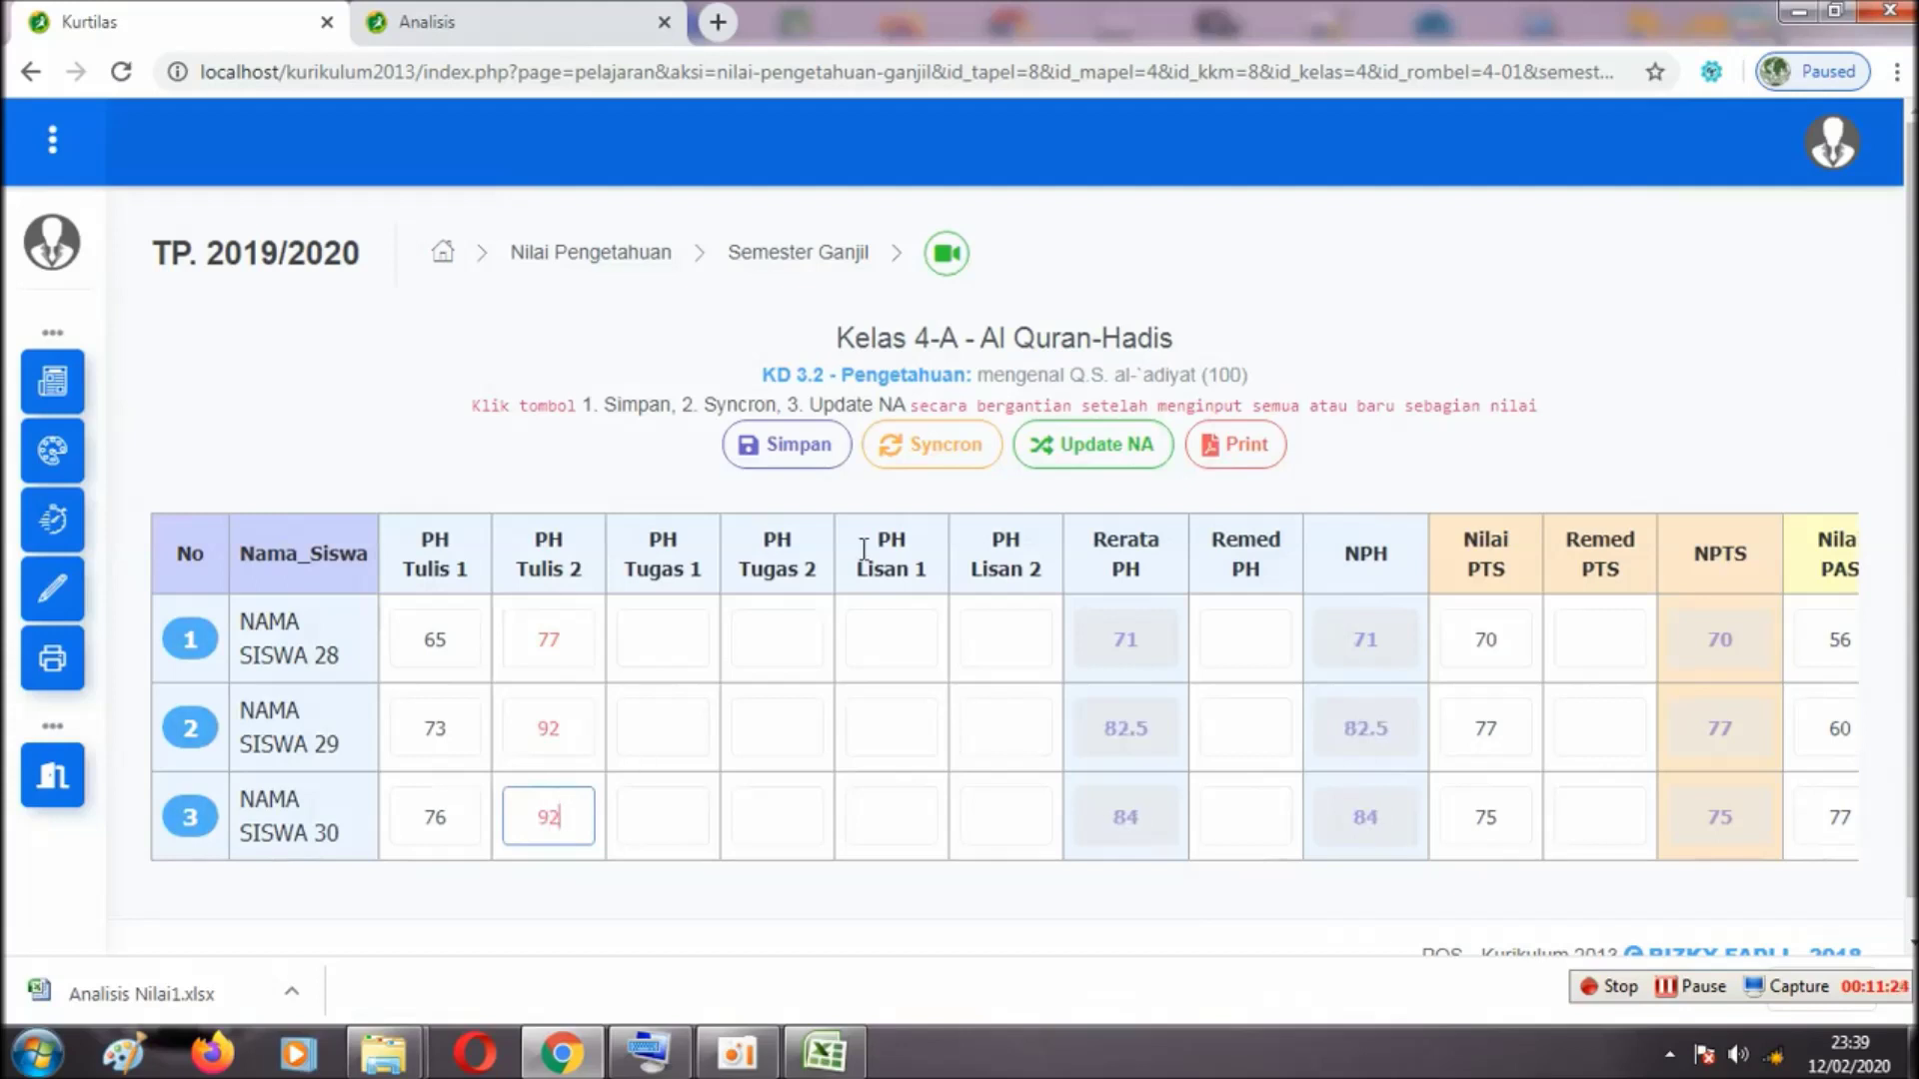
# Save the KD 3.2 grades, update their NA, and dismiss the success messages
pyautogui.click(776, 454)
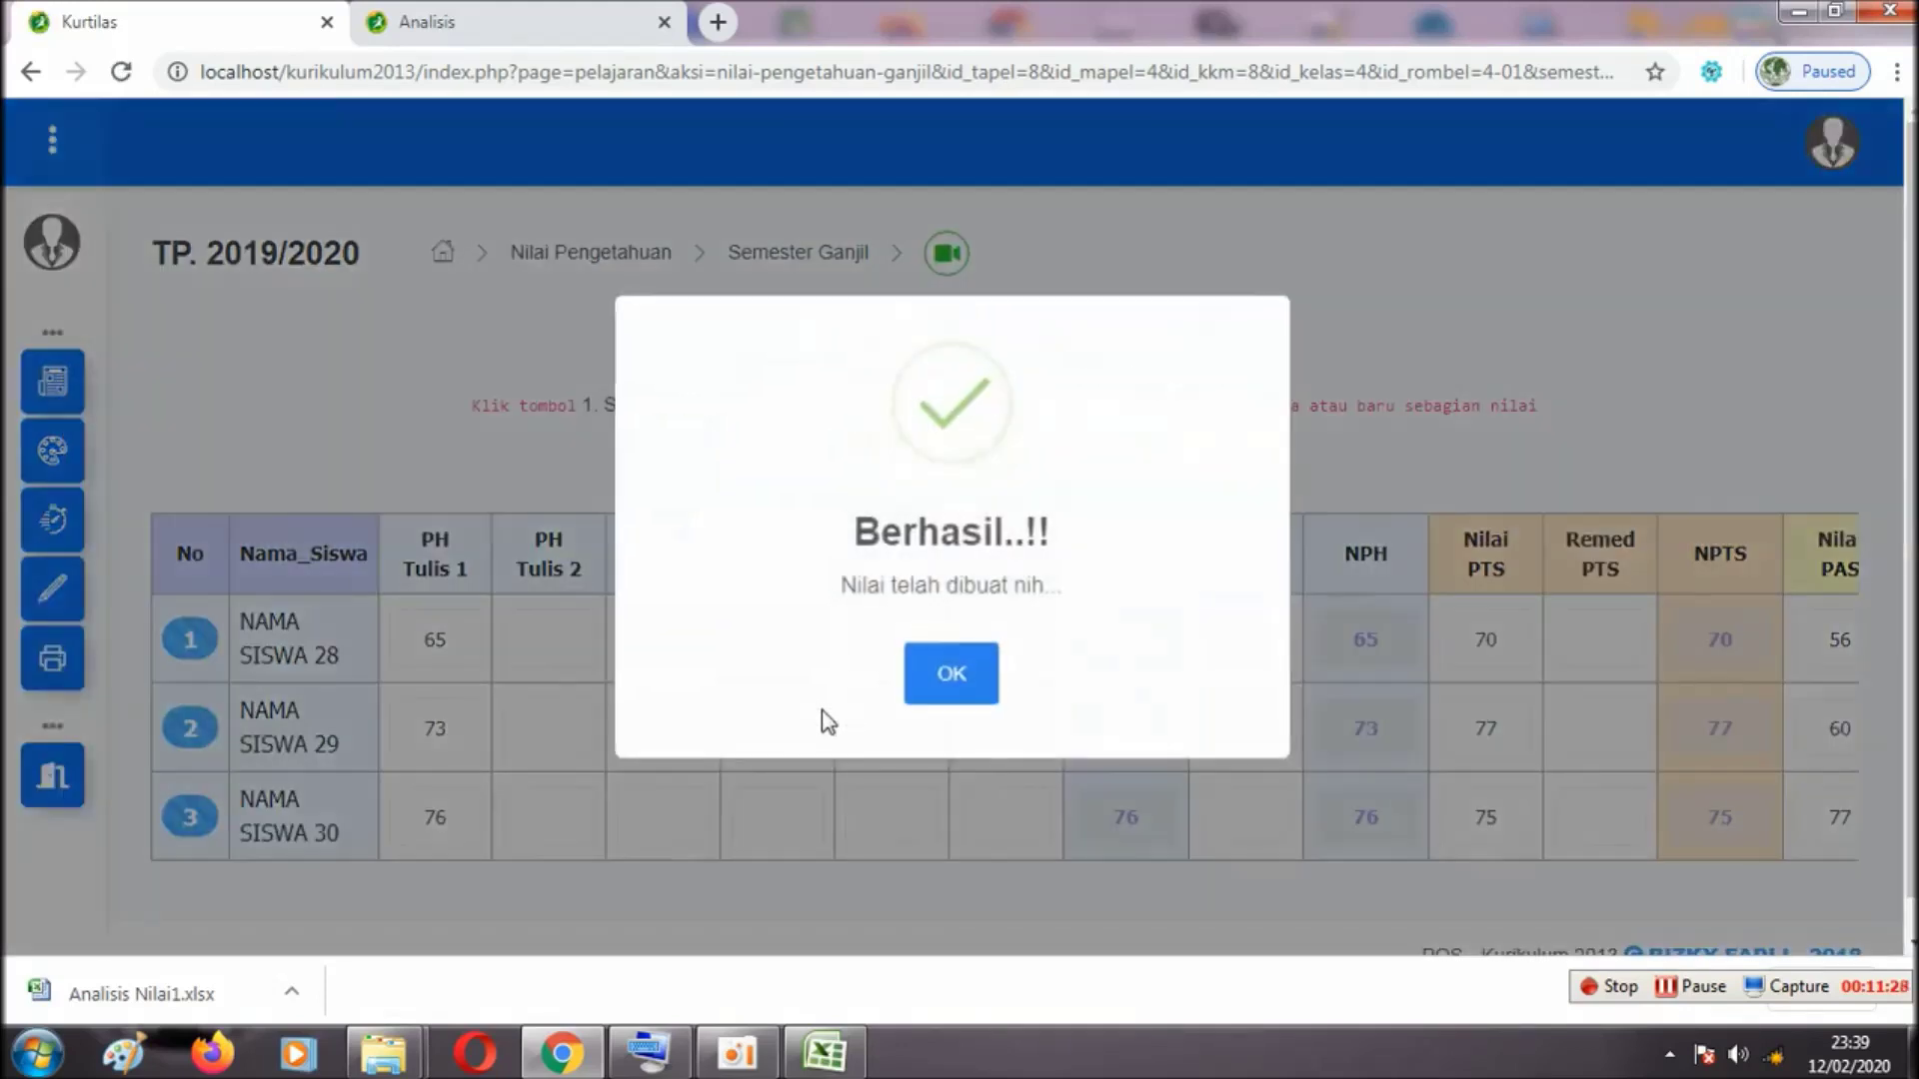
pyautogui.click(950, 675)
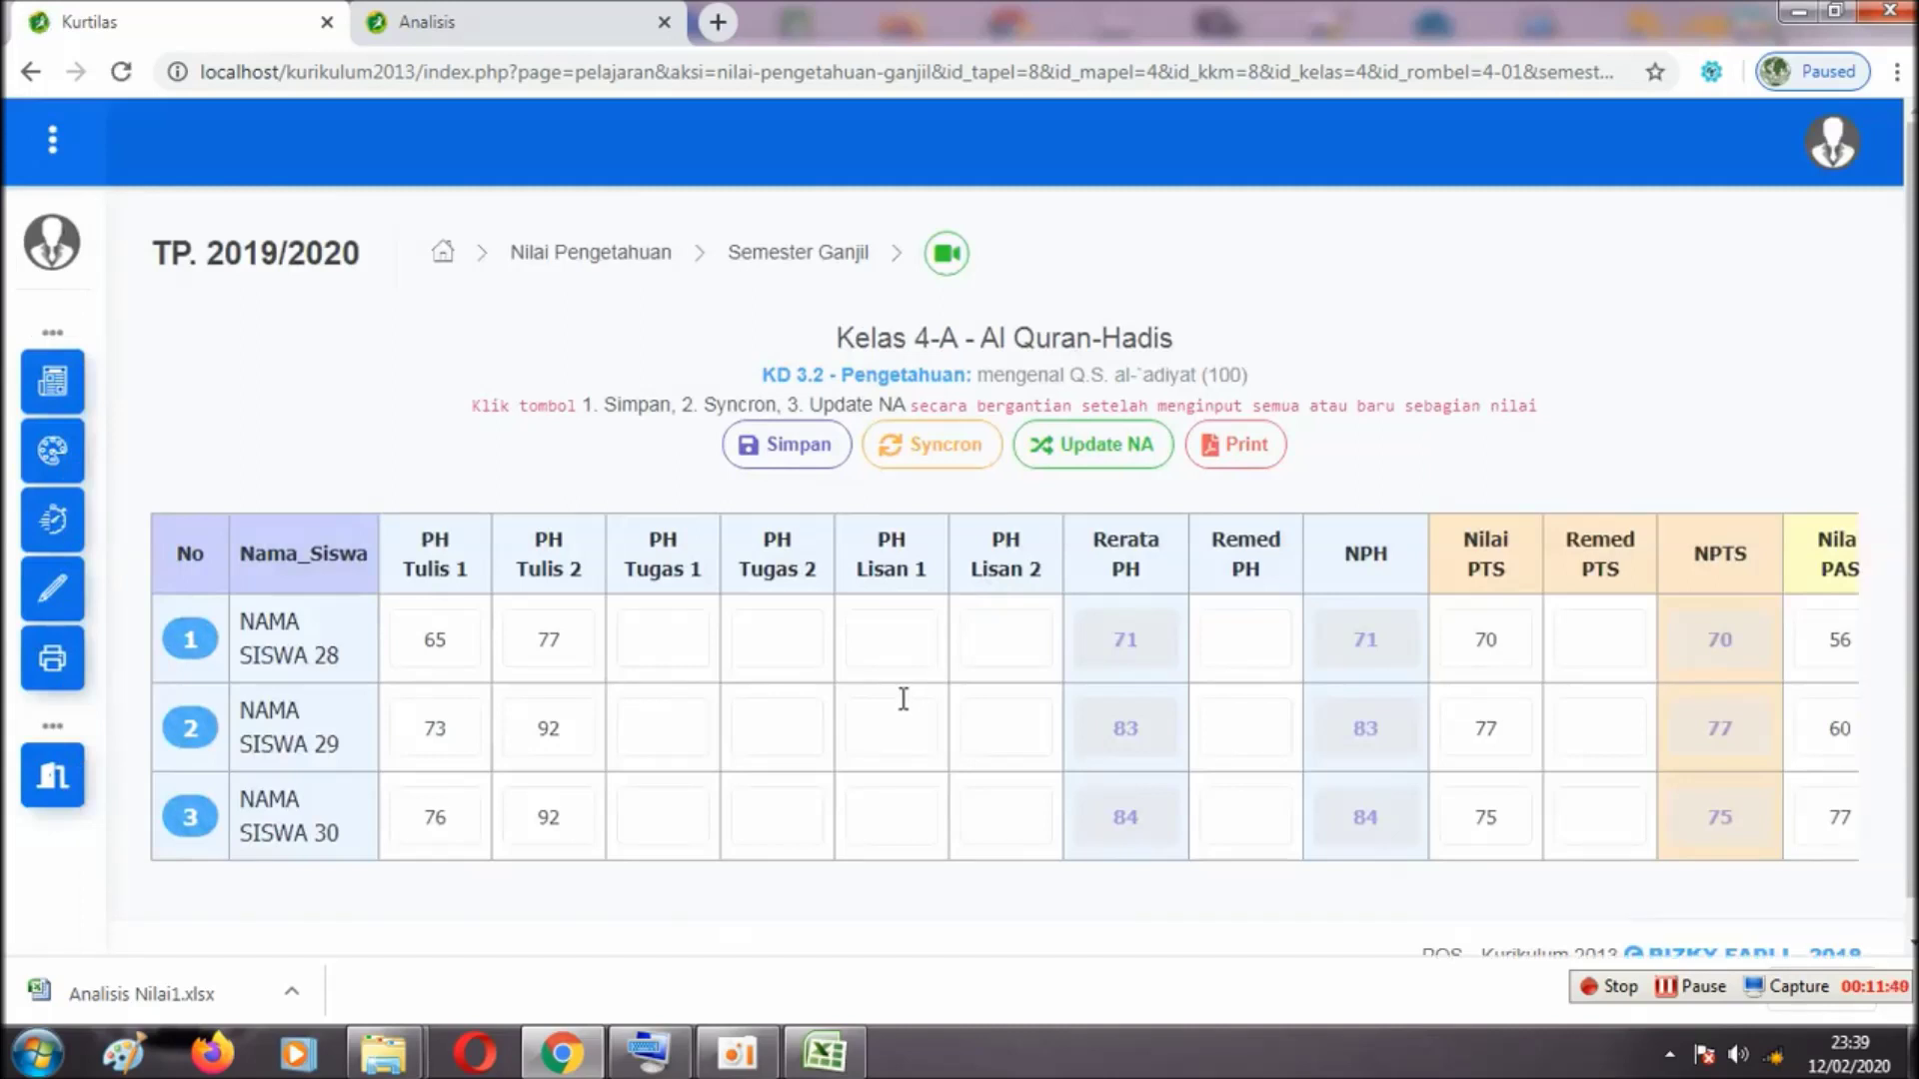
pyautogui.click(1079, 446)
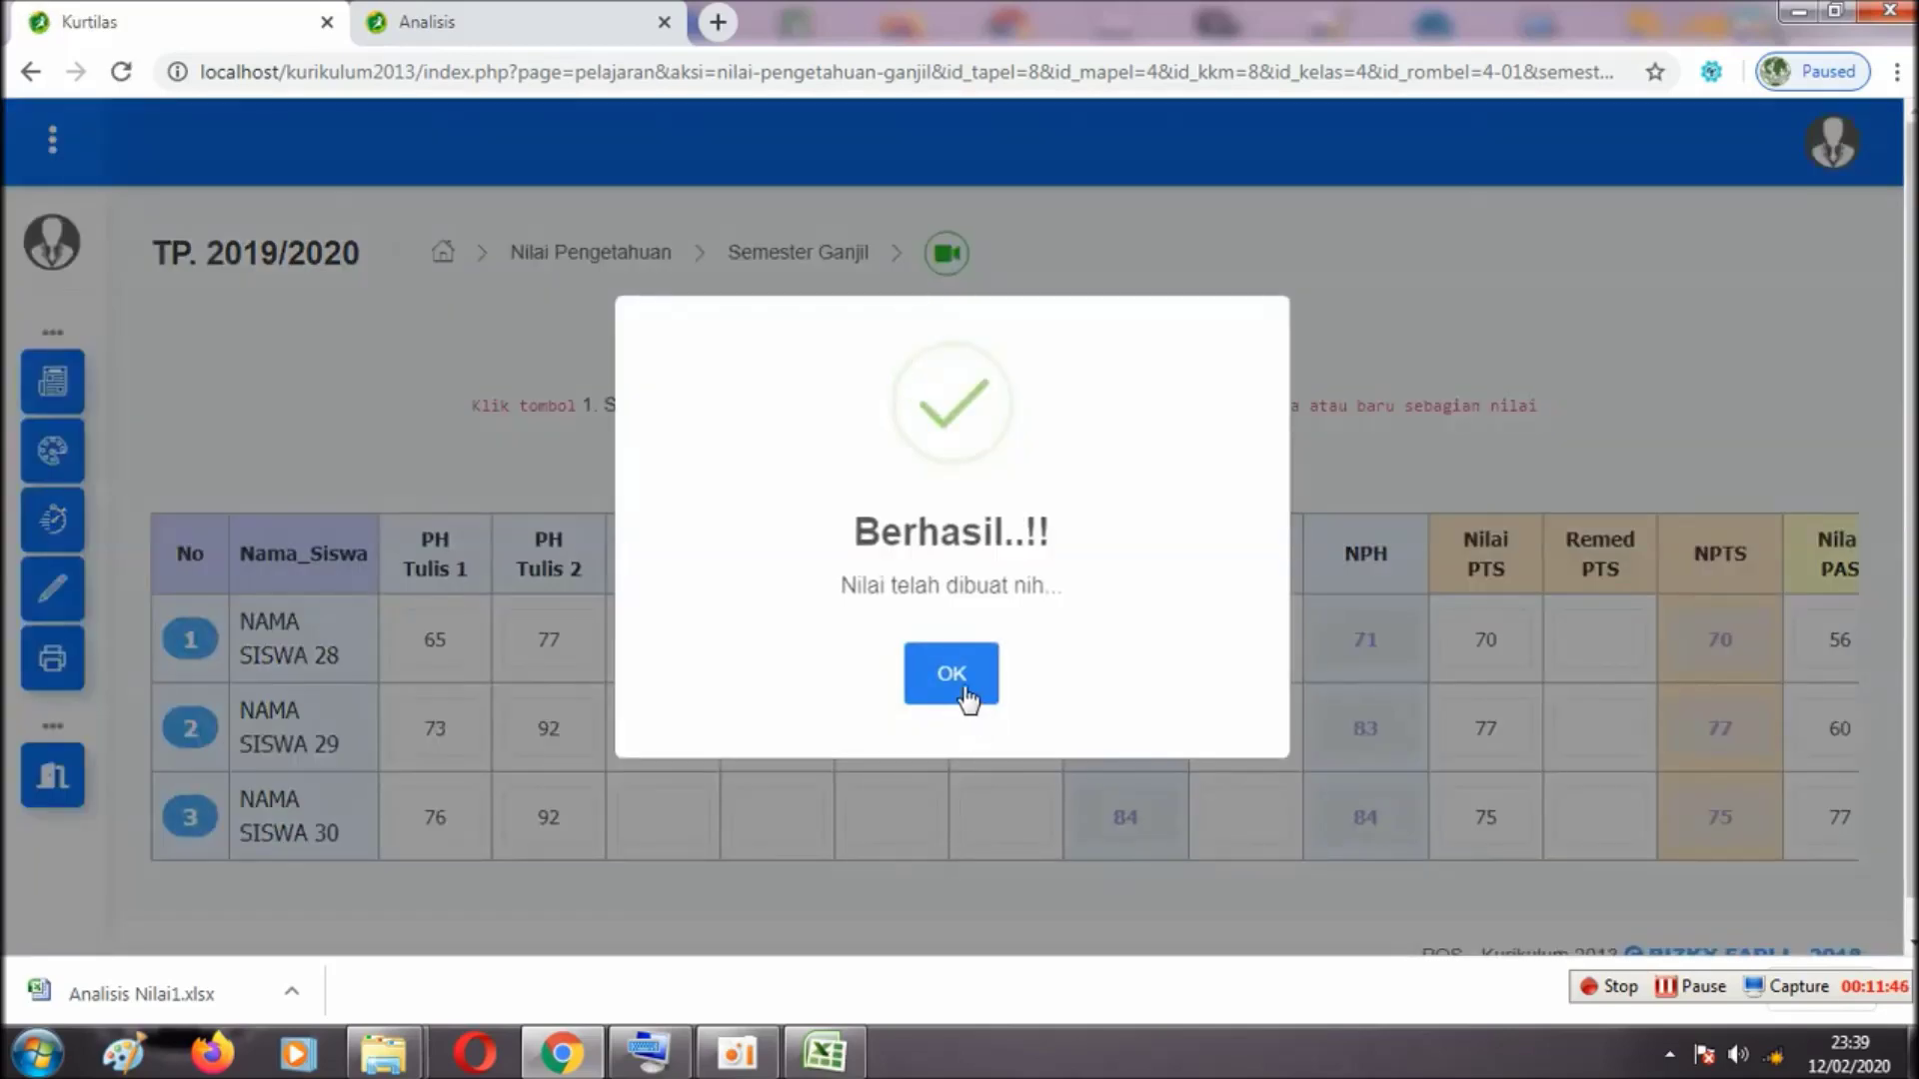
pyautogui.click(966, 687)
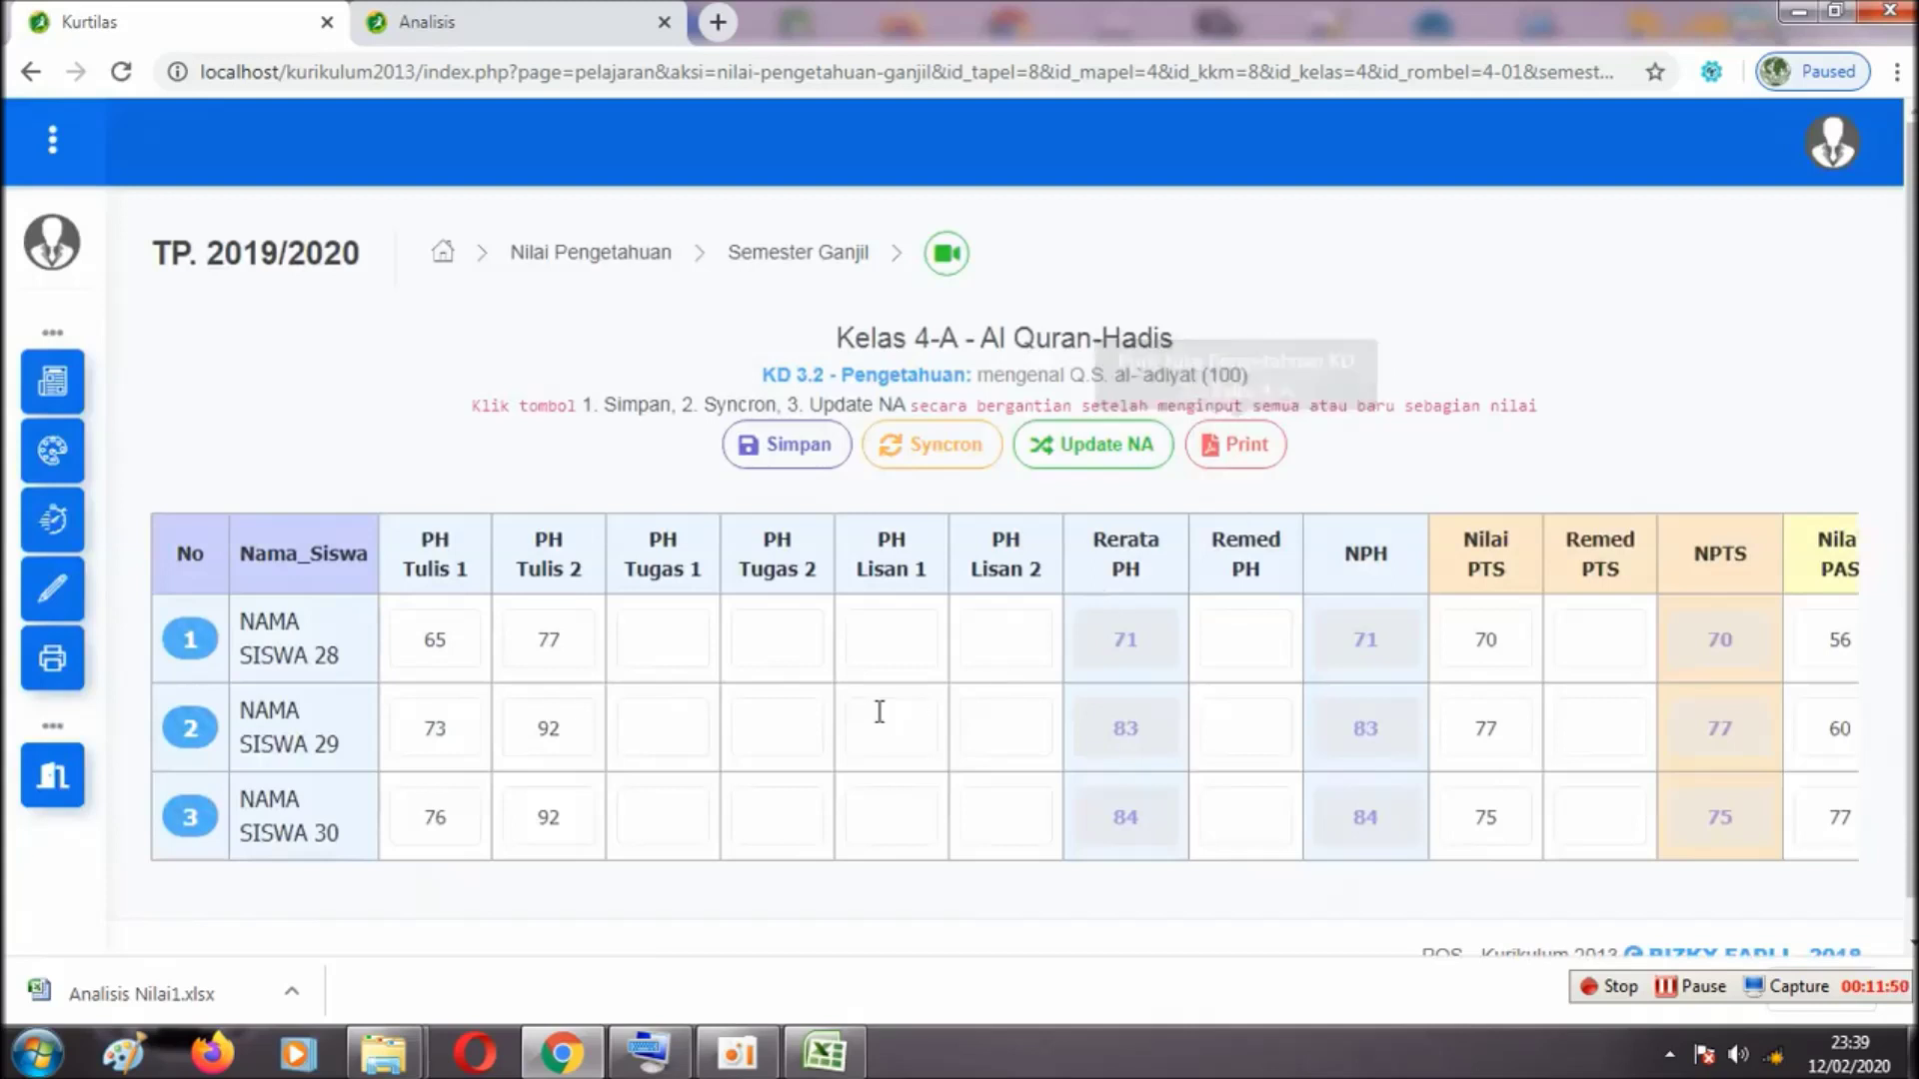
# Preview the printable KD 3.2 grade report and close it without saving
pyautogui.click(1261, 455)
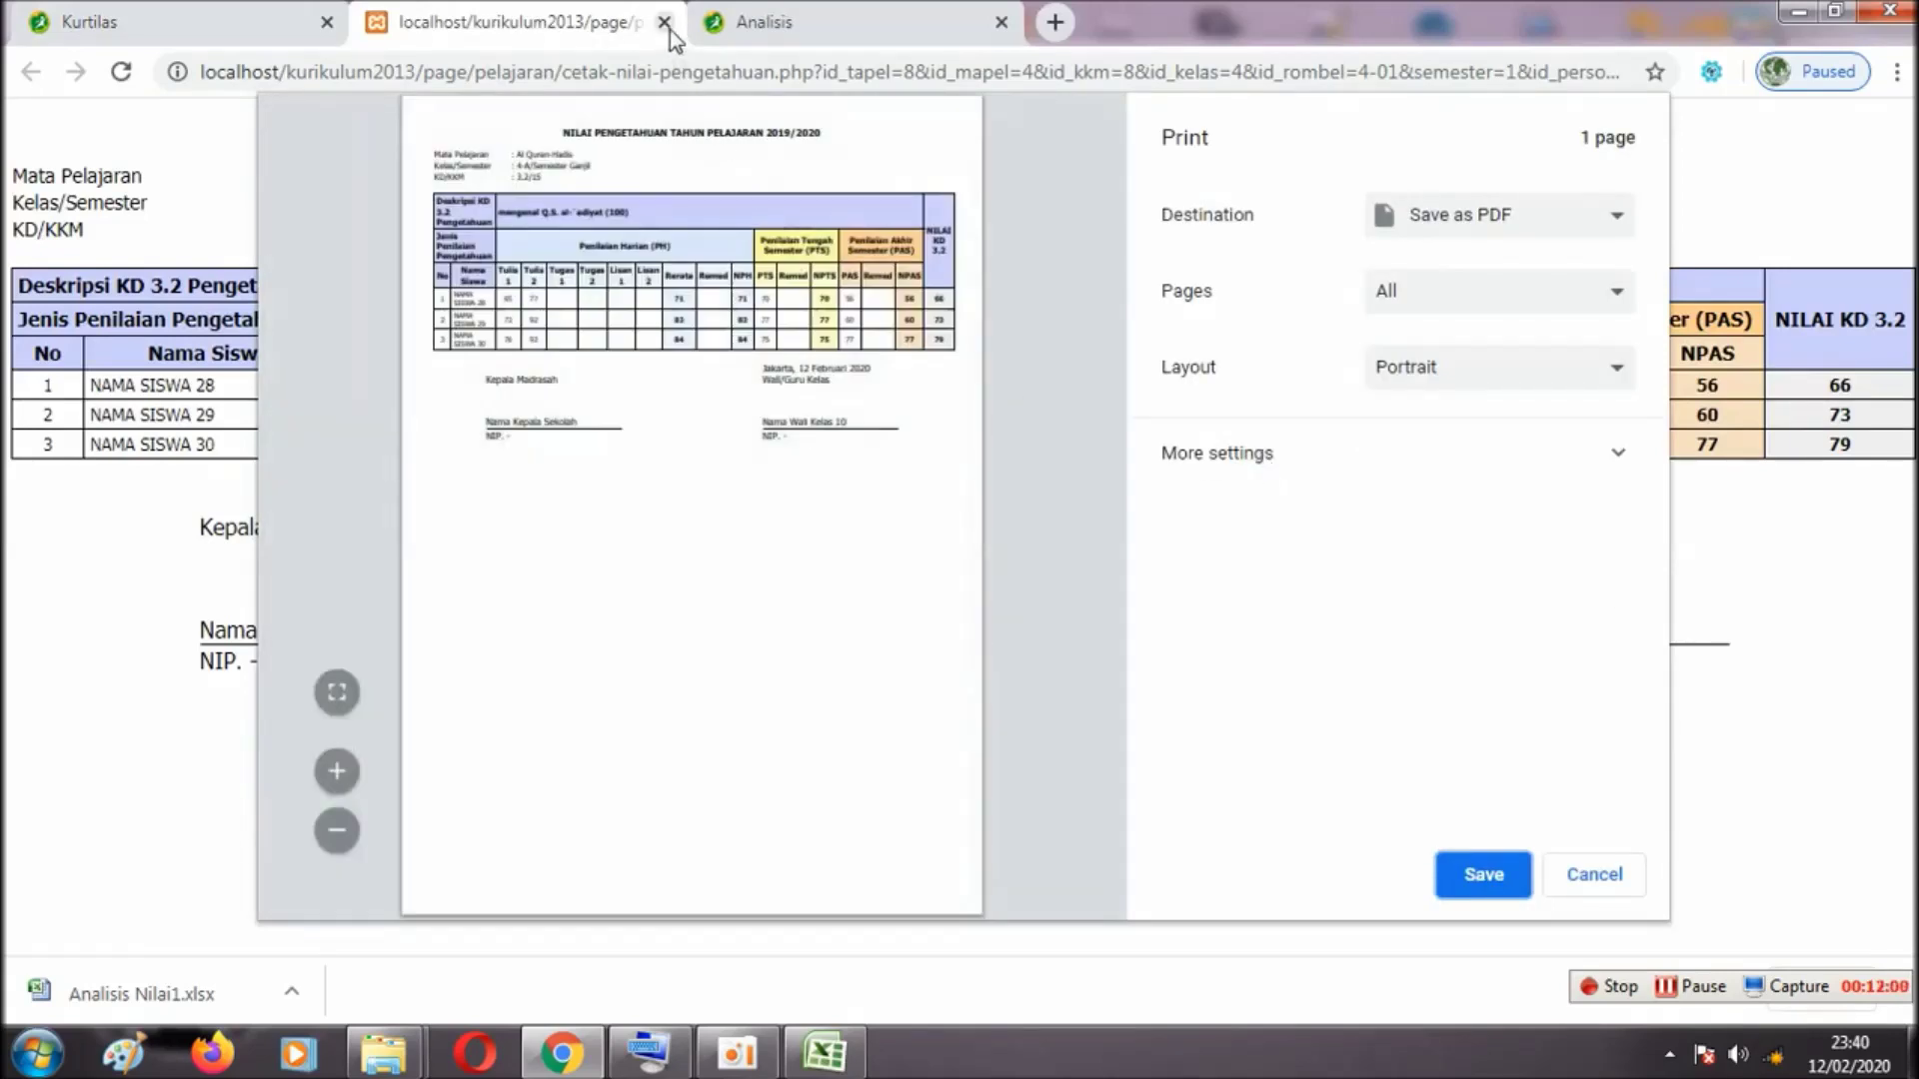
pyautogui.click(665, 22)
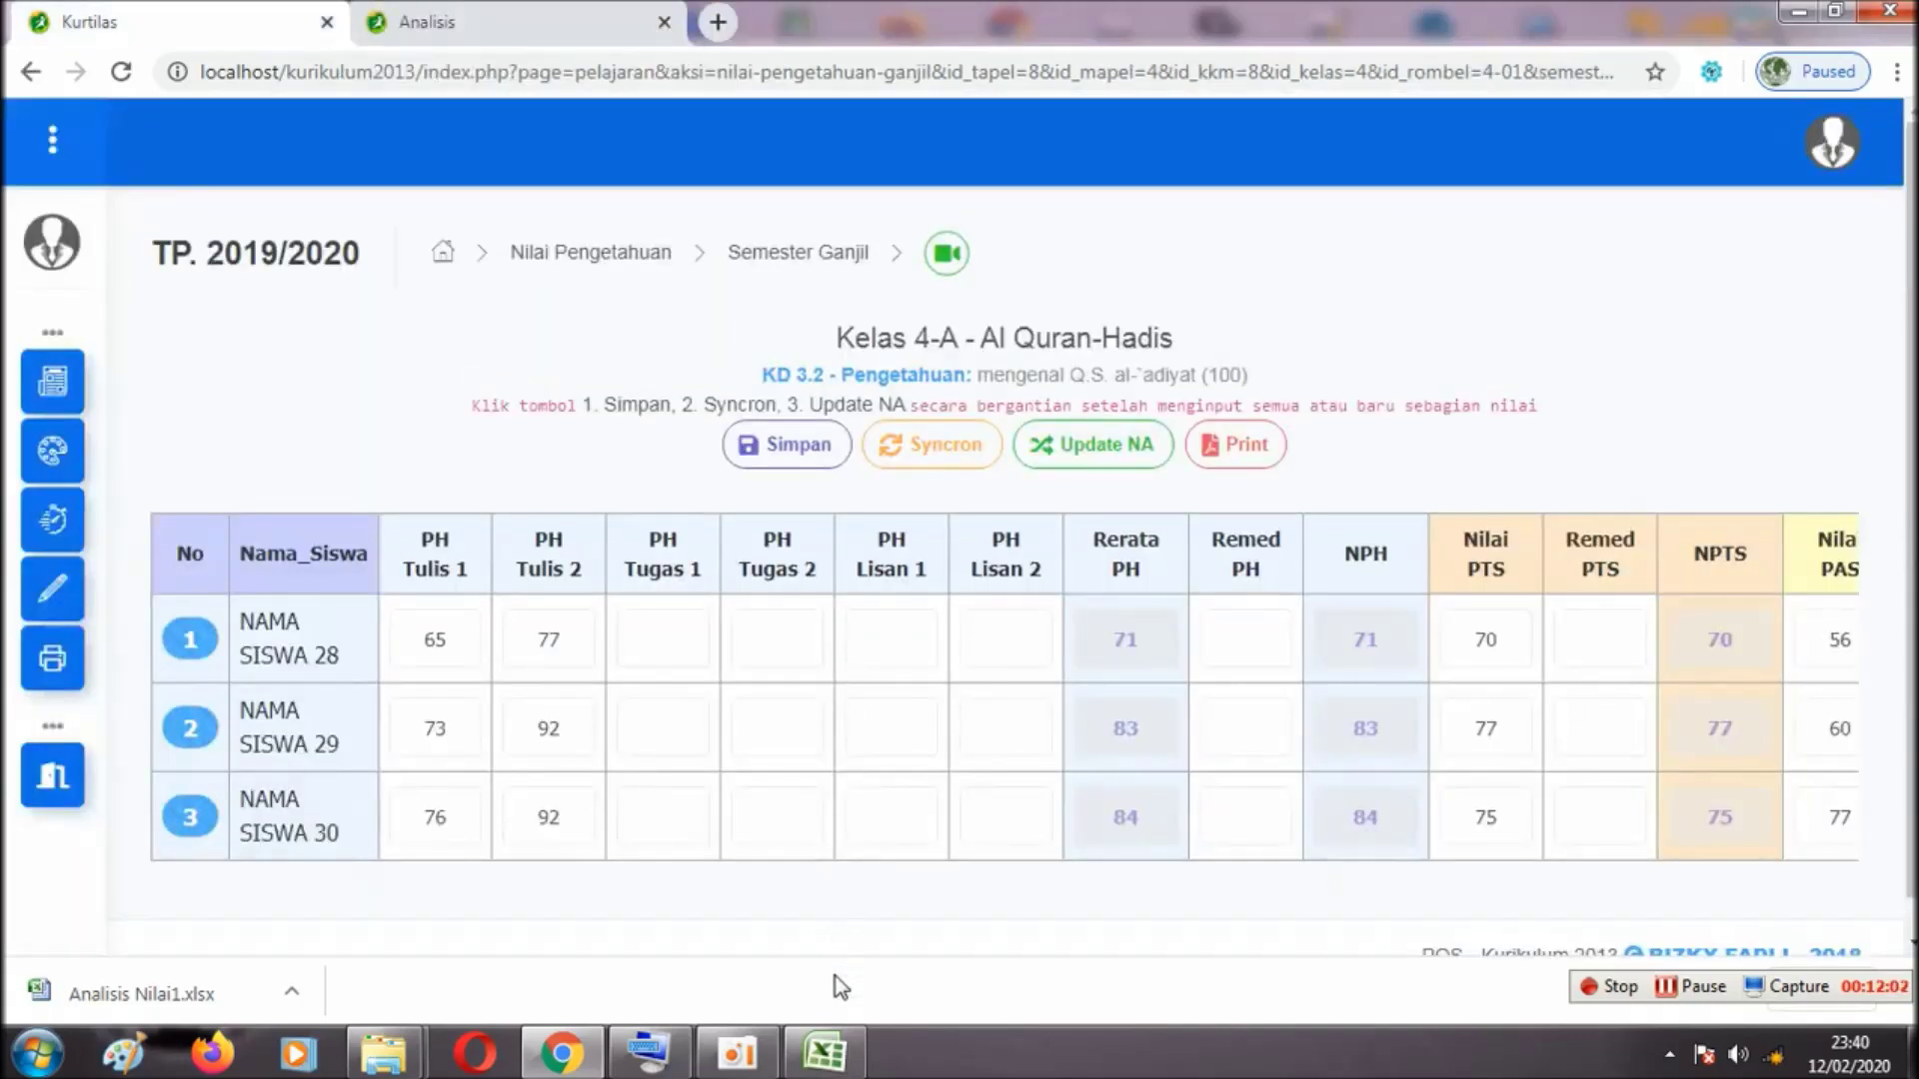
# Return to the Analisis Nilai workbook in Excel and review the students' item scores and KD 3.1 results
pyautogui.click(849, 1070)
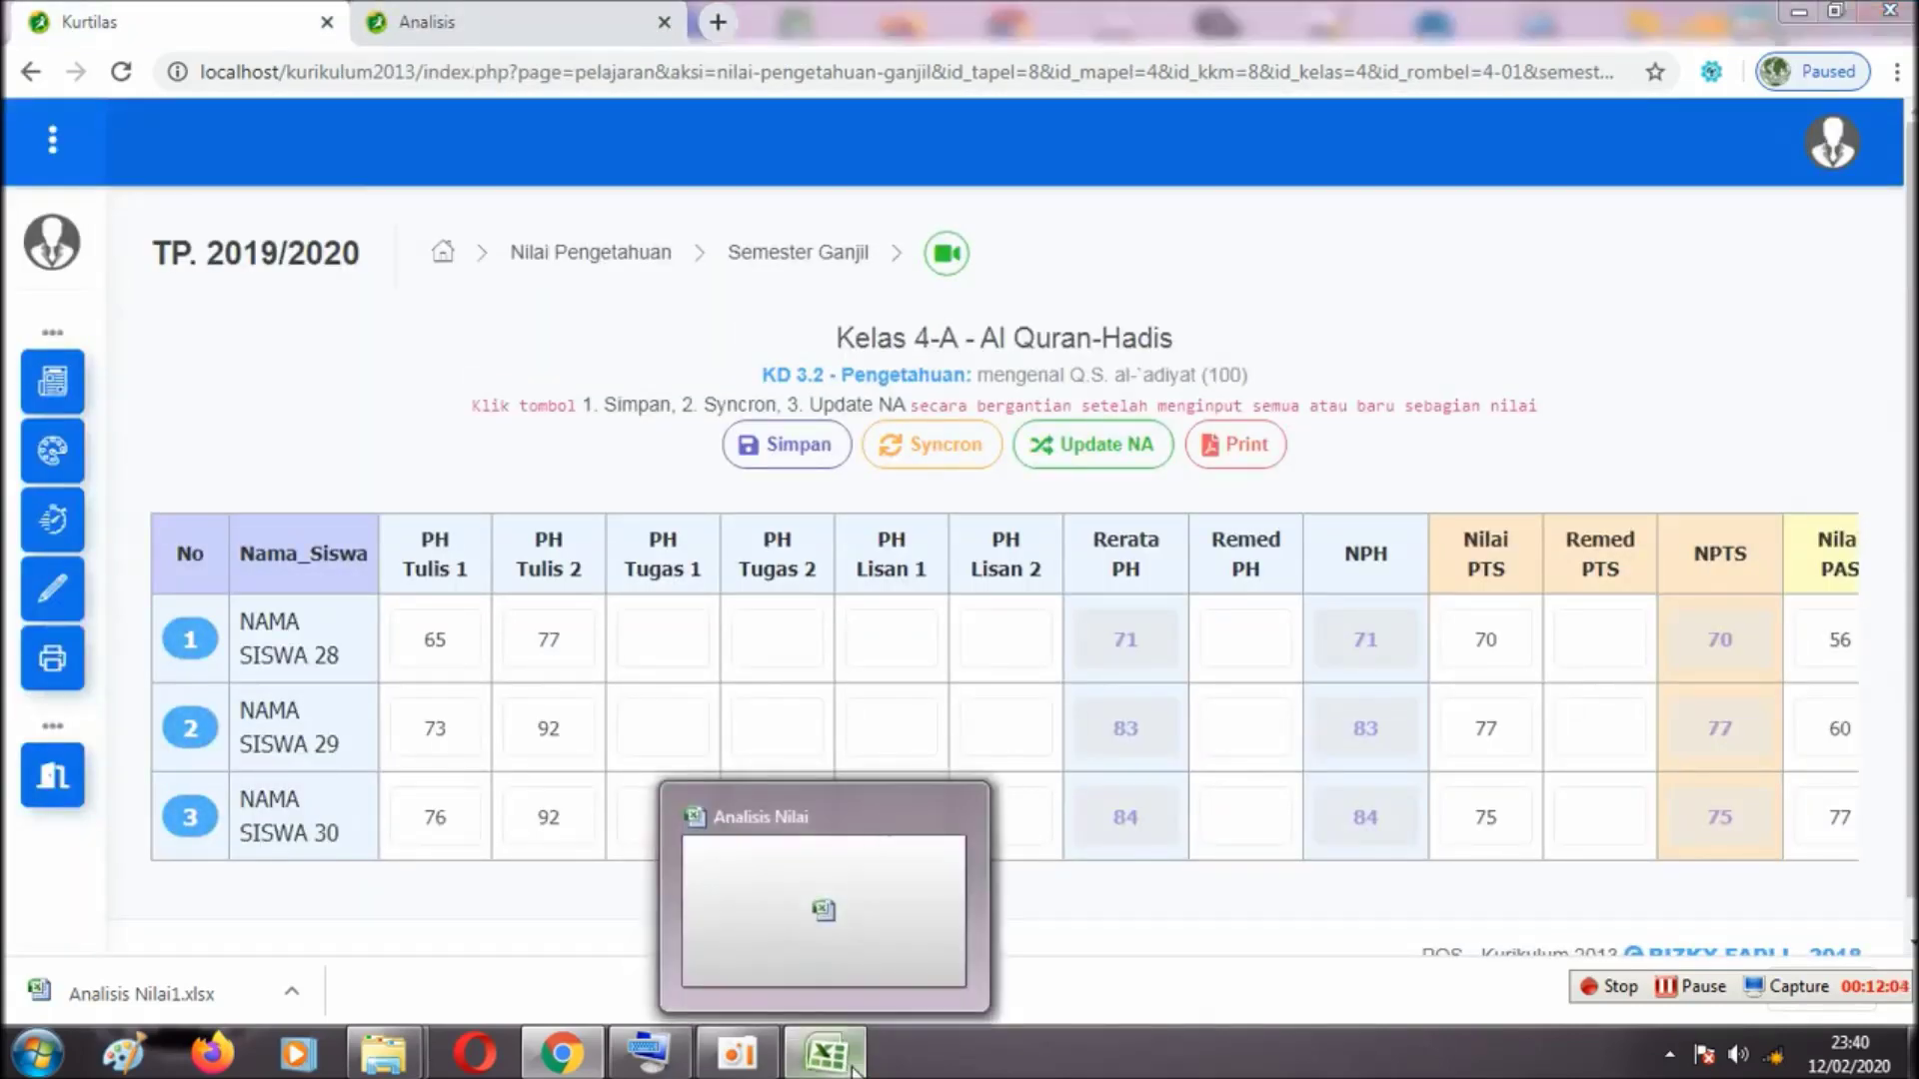
pyautogui.click(806, 711)
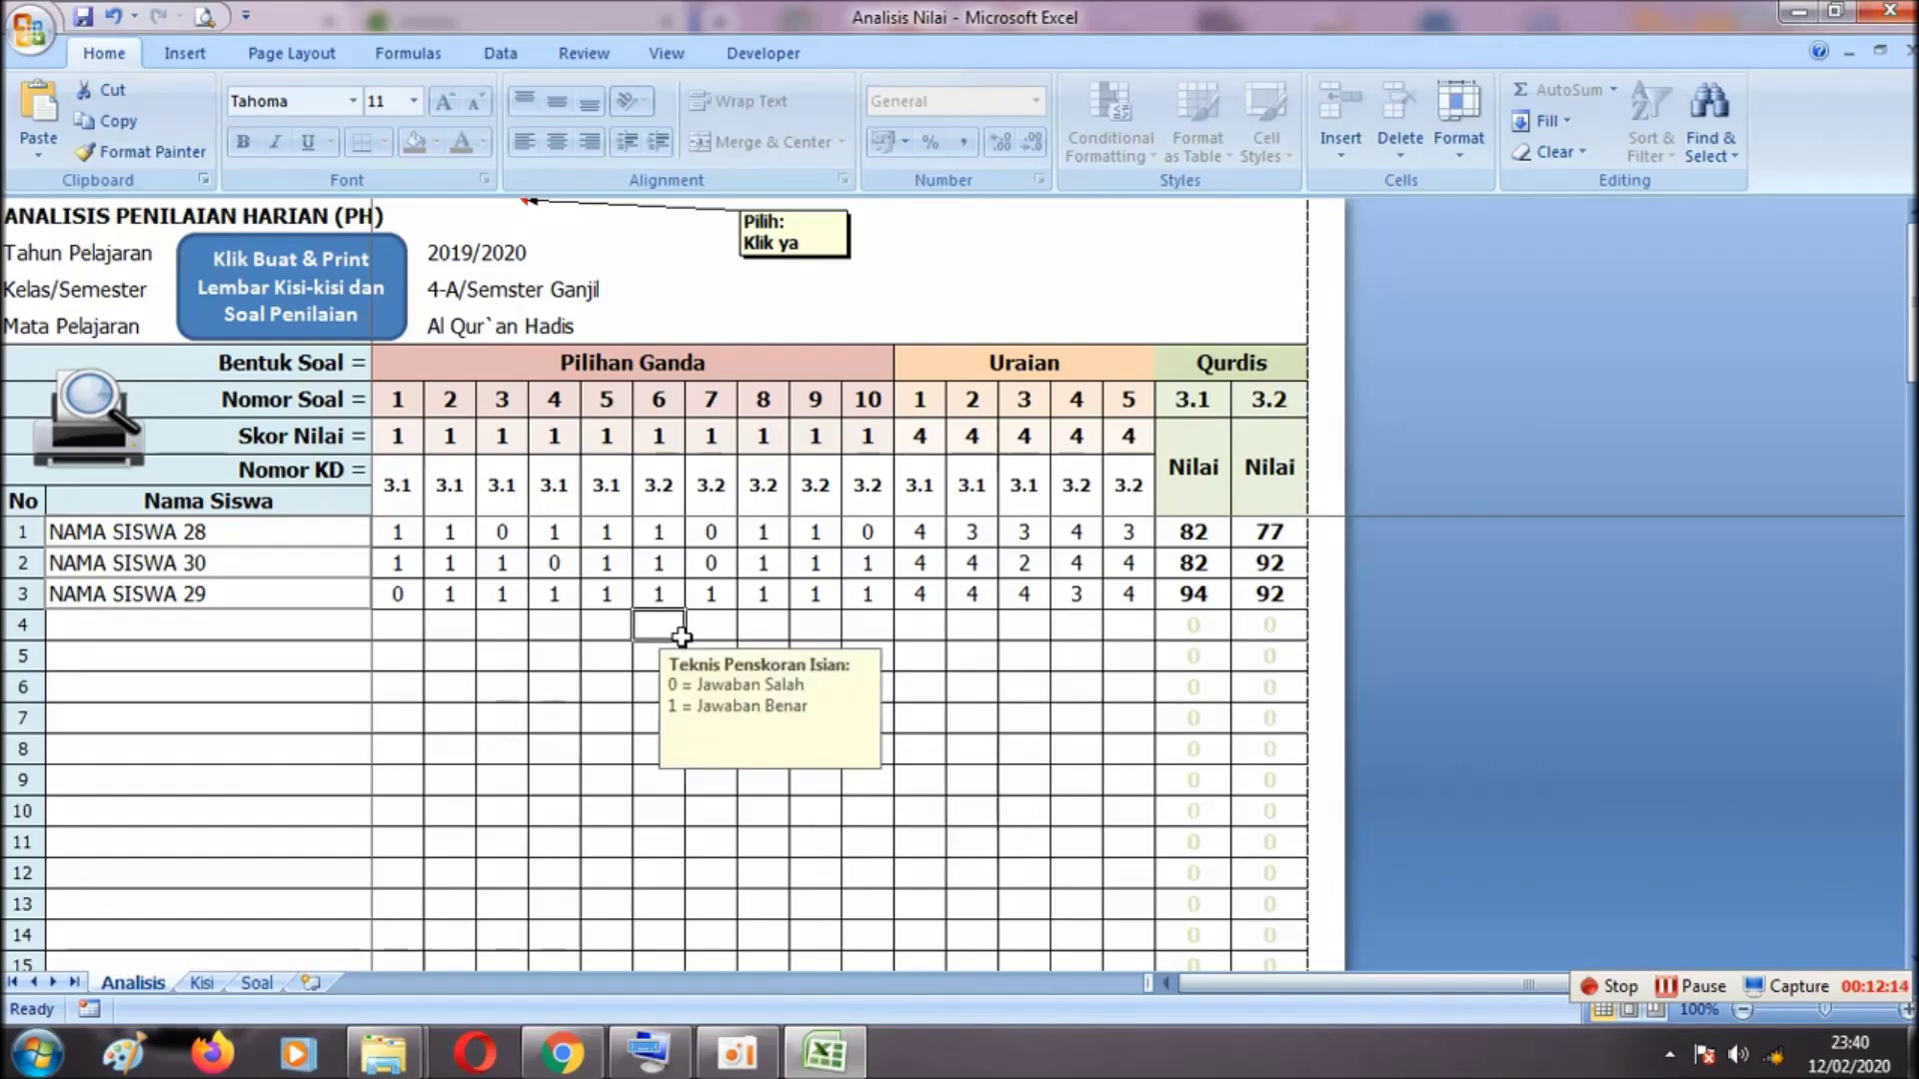
pyautogui.click(764, 591)
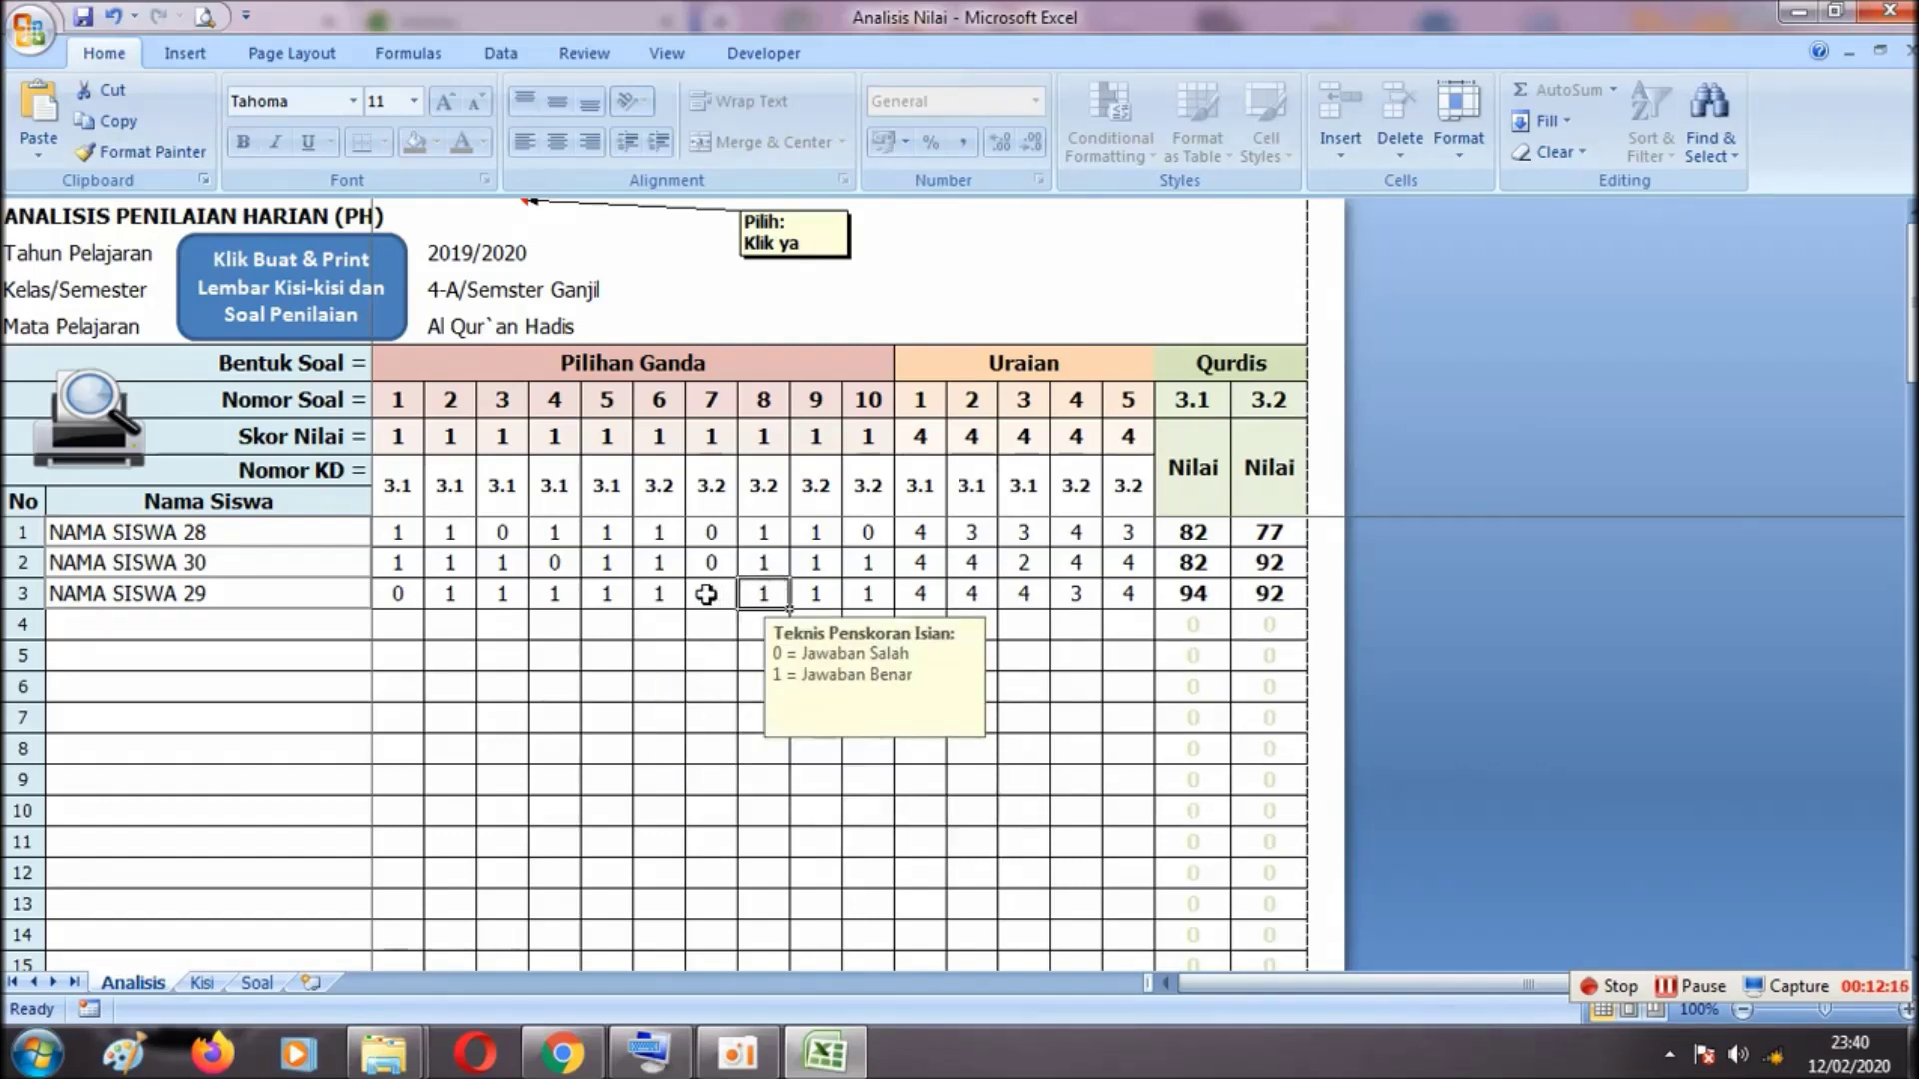
pyautogui.click(1183, 539)
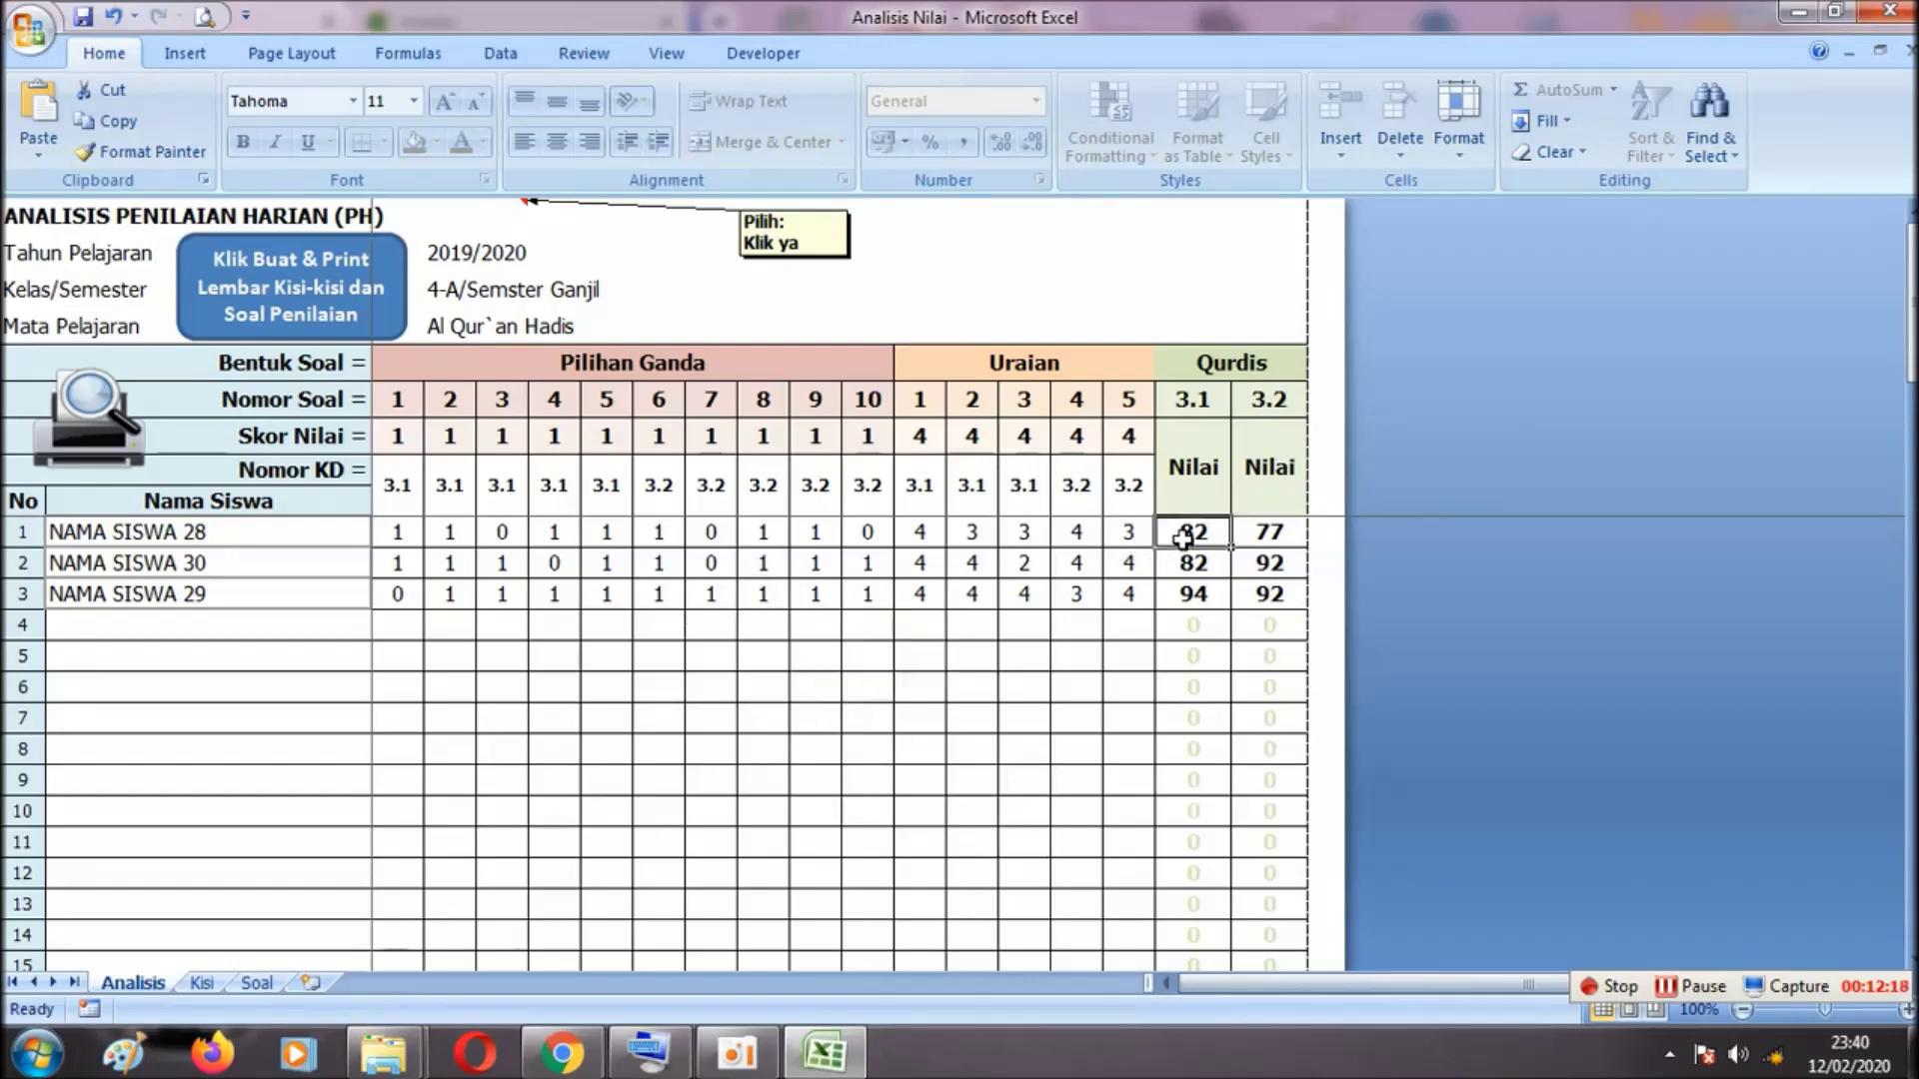
pyautogui.click(1189, 559)
pyautogui.click(1184, 594)
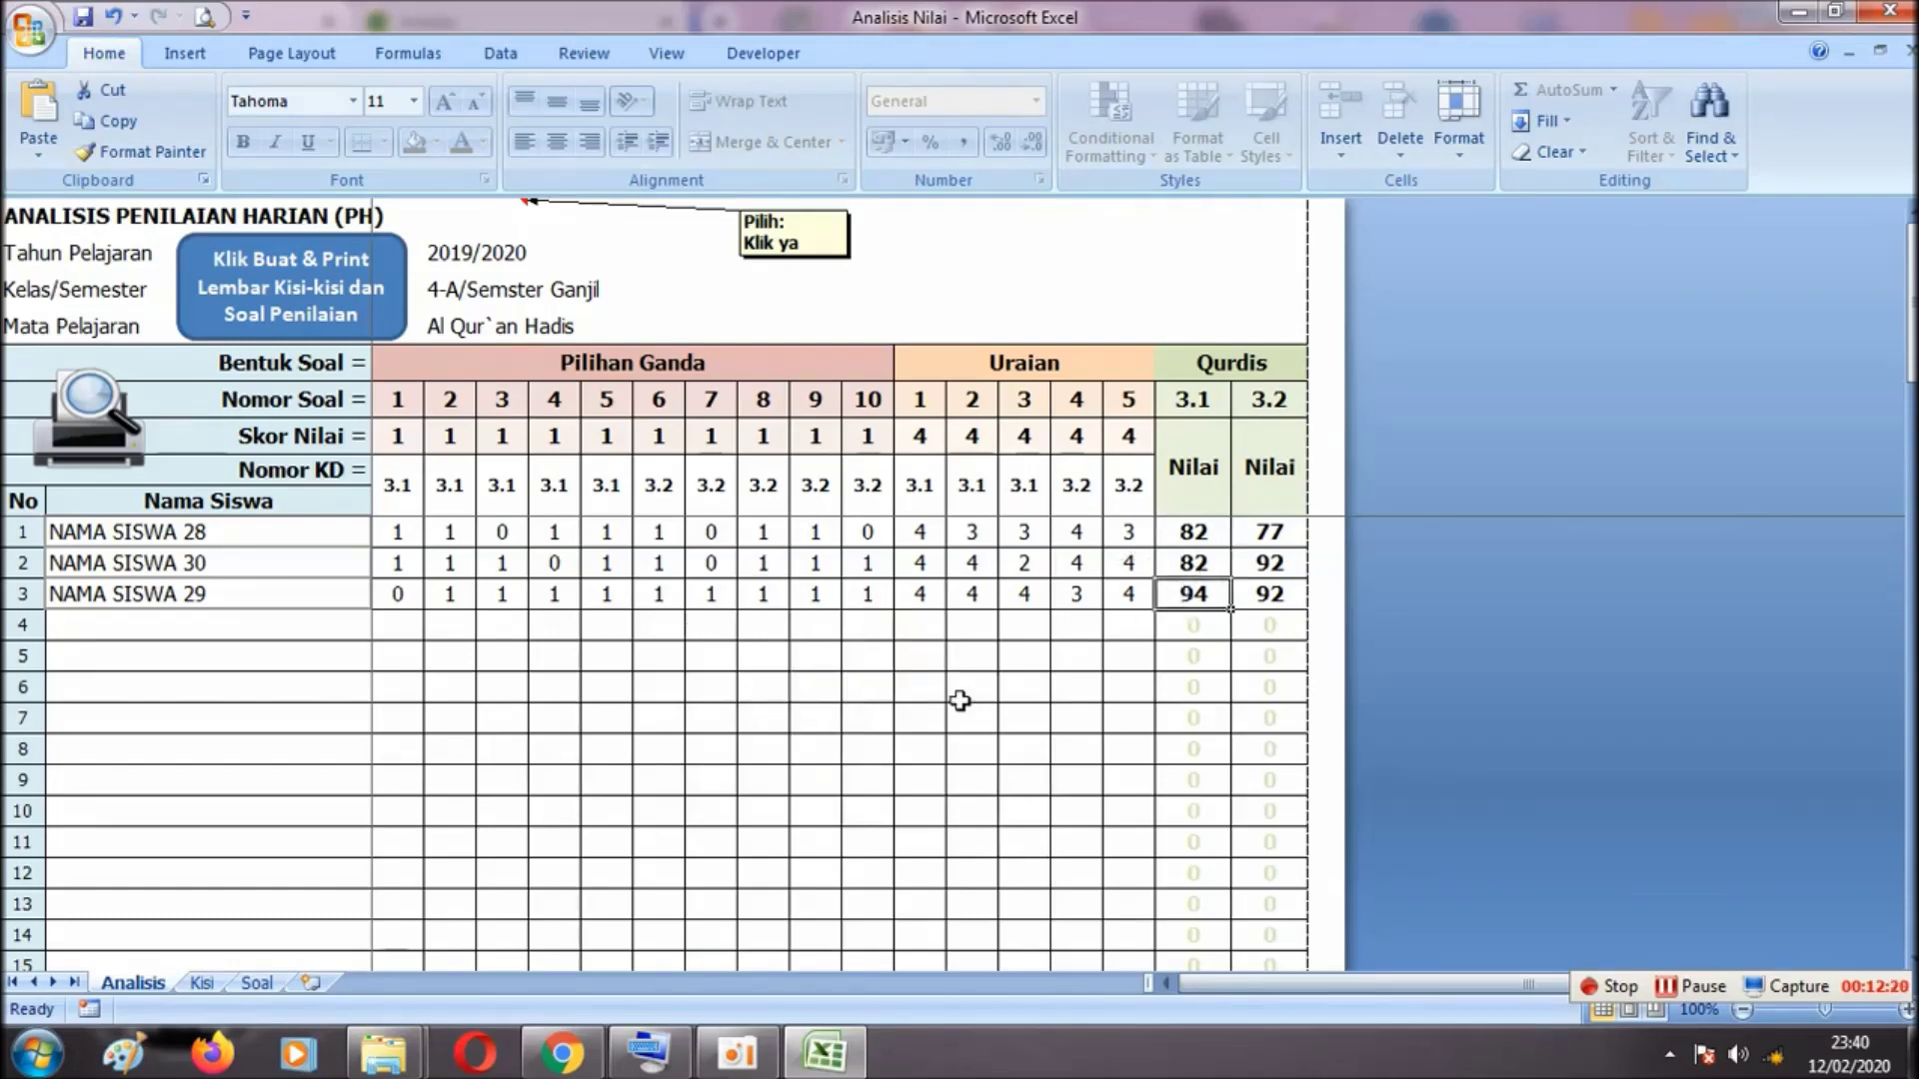
# Open the Panduan Penilaian K13 SD Tahun 2016 PDF from App PC\My Project (Rapor K-13) on drive E and find the KD score formulas on page 63
pyautogui.moveTo(384, 1053)
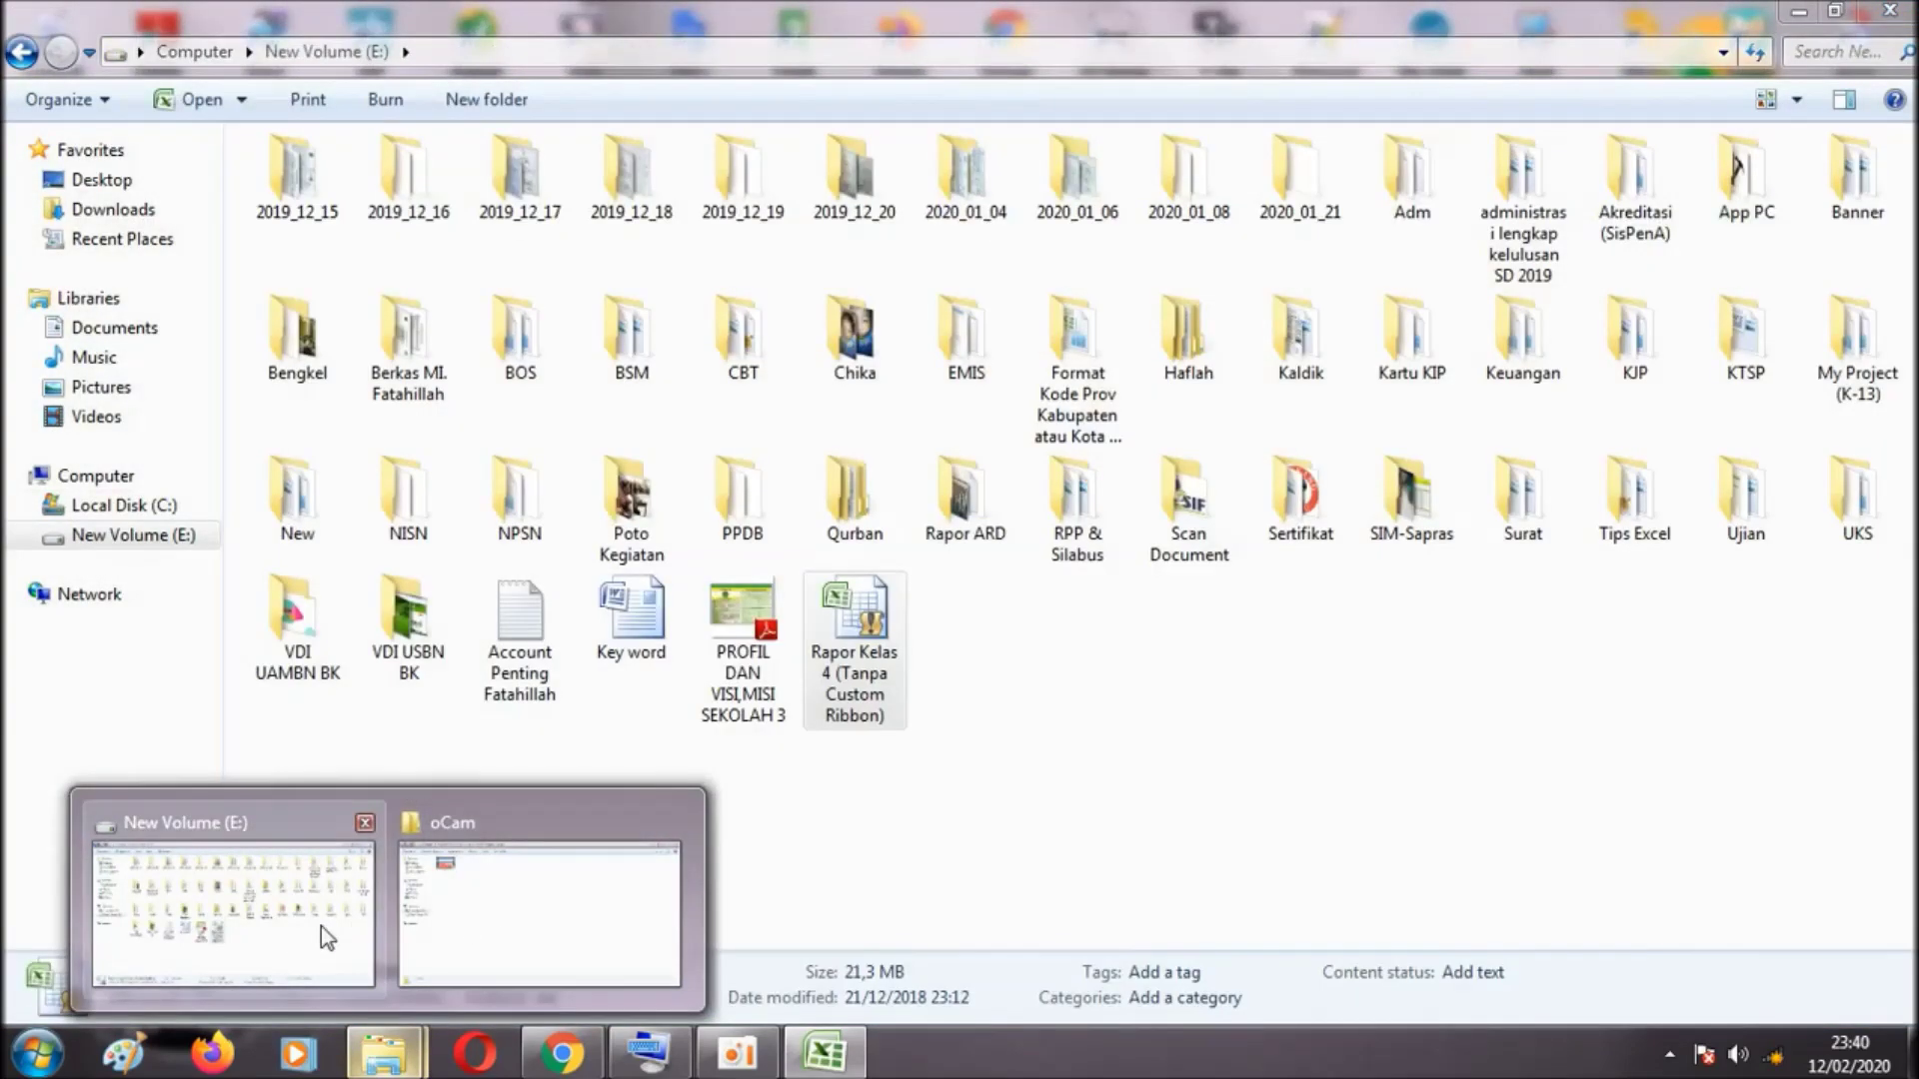
pyautogui.click(321, 926)
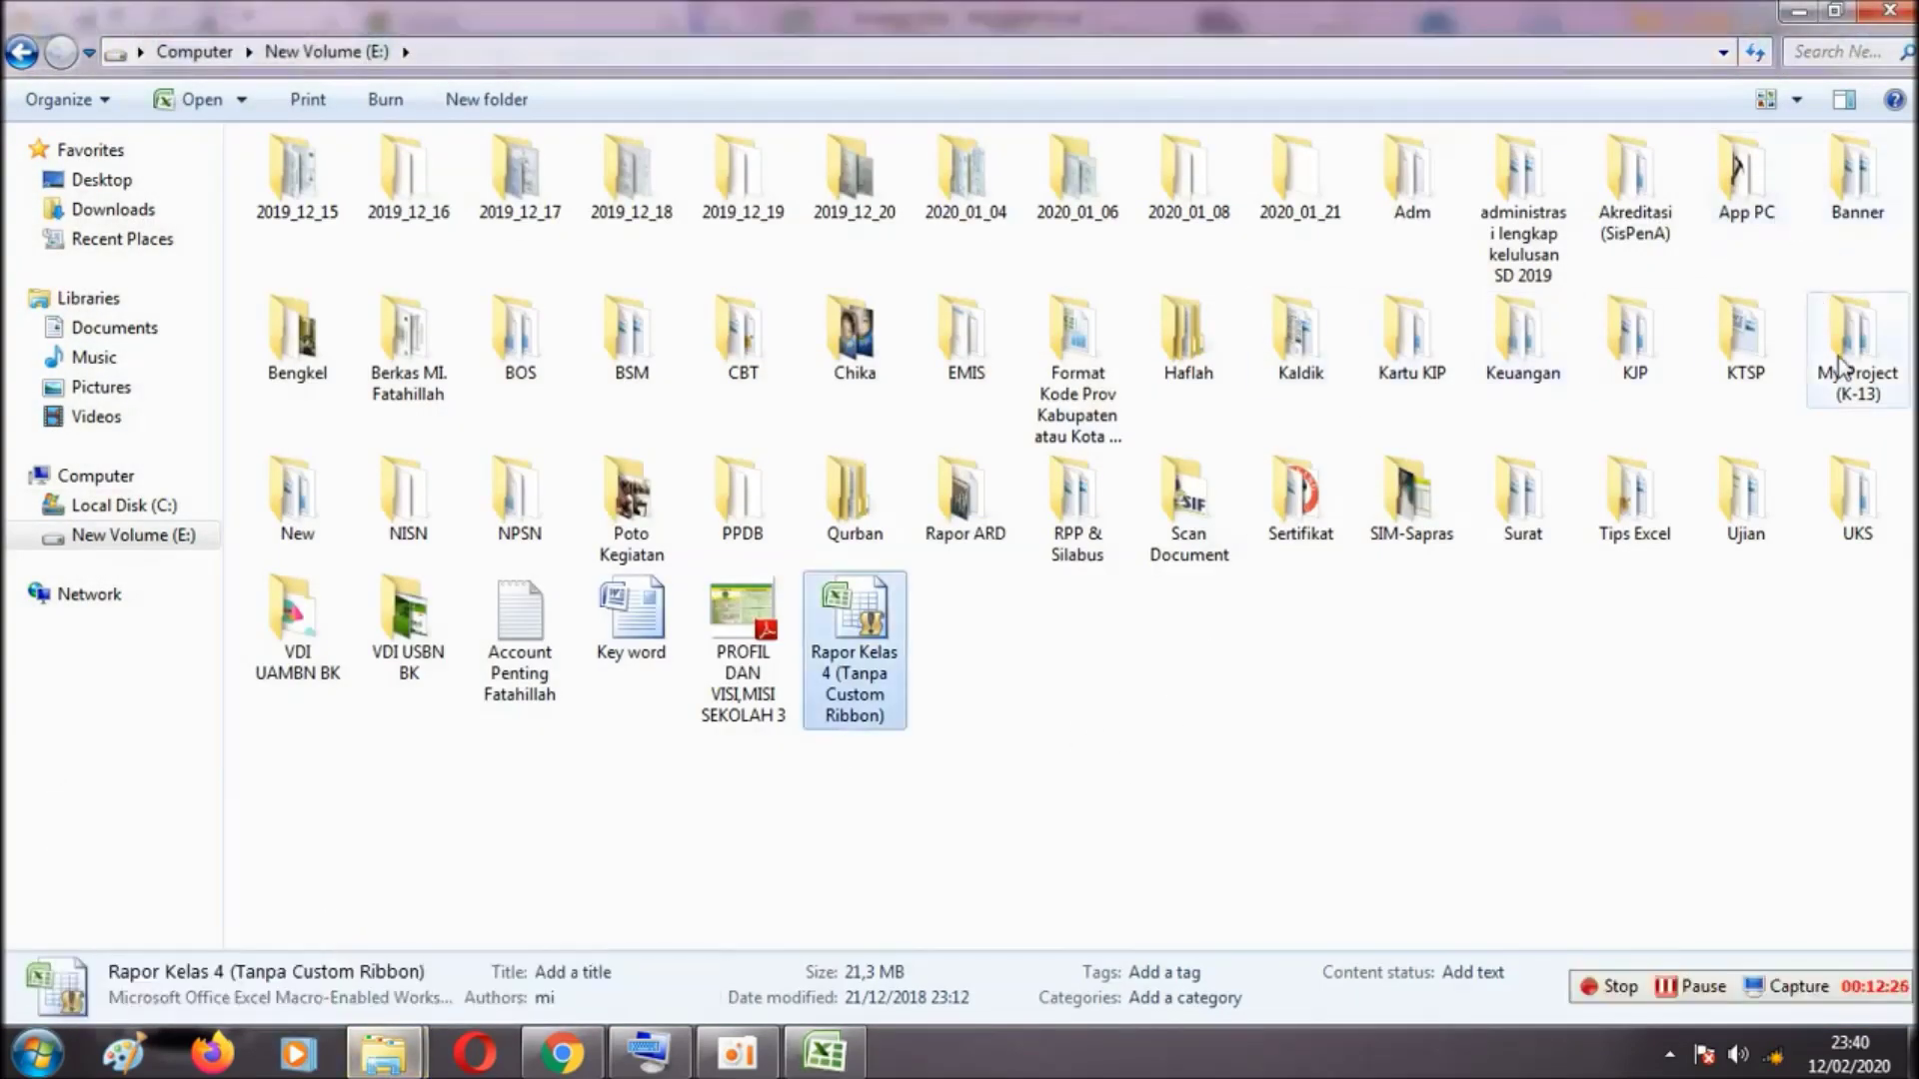
pyautogui.doubleClick(1767, 220)
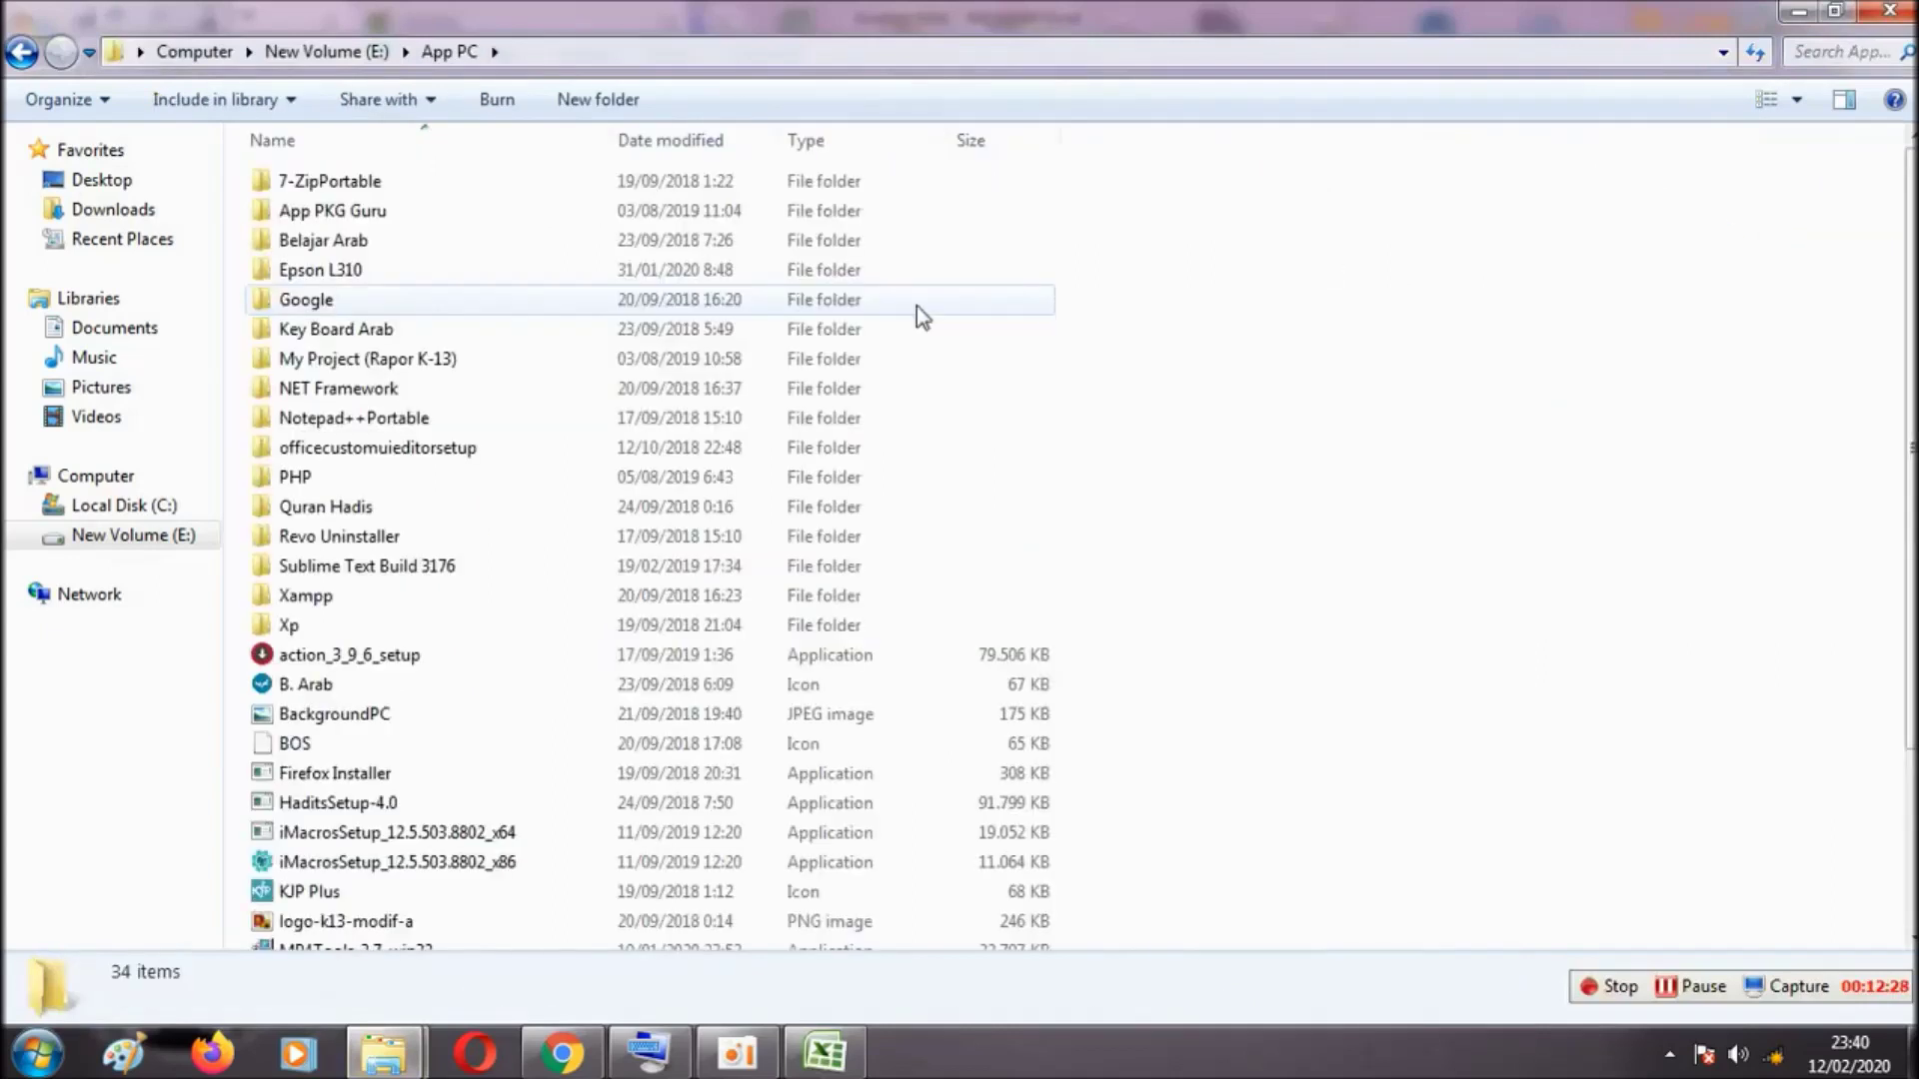
pyautogui.doubleClick(447, 357)
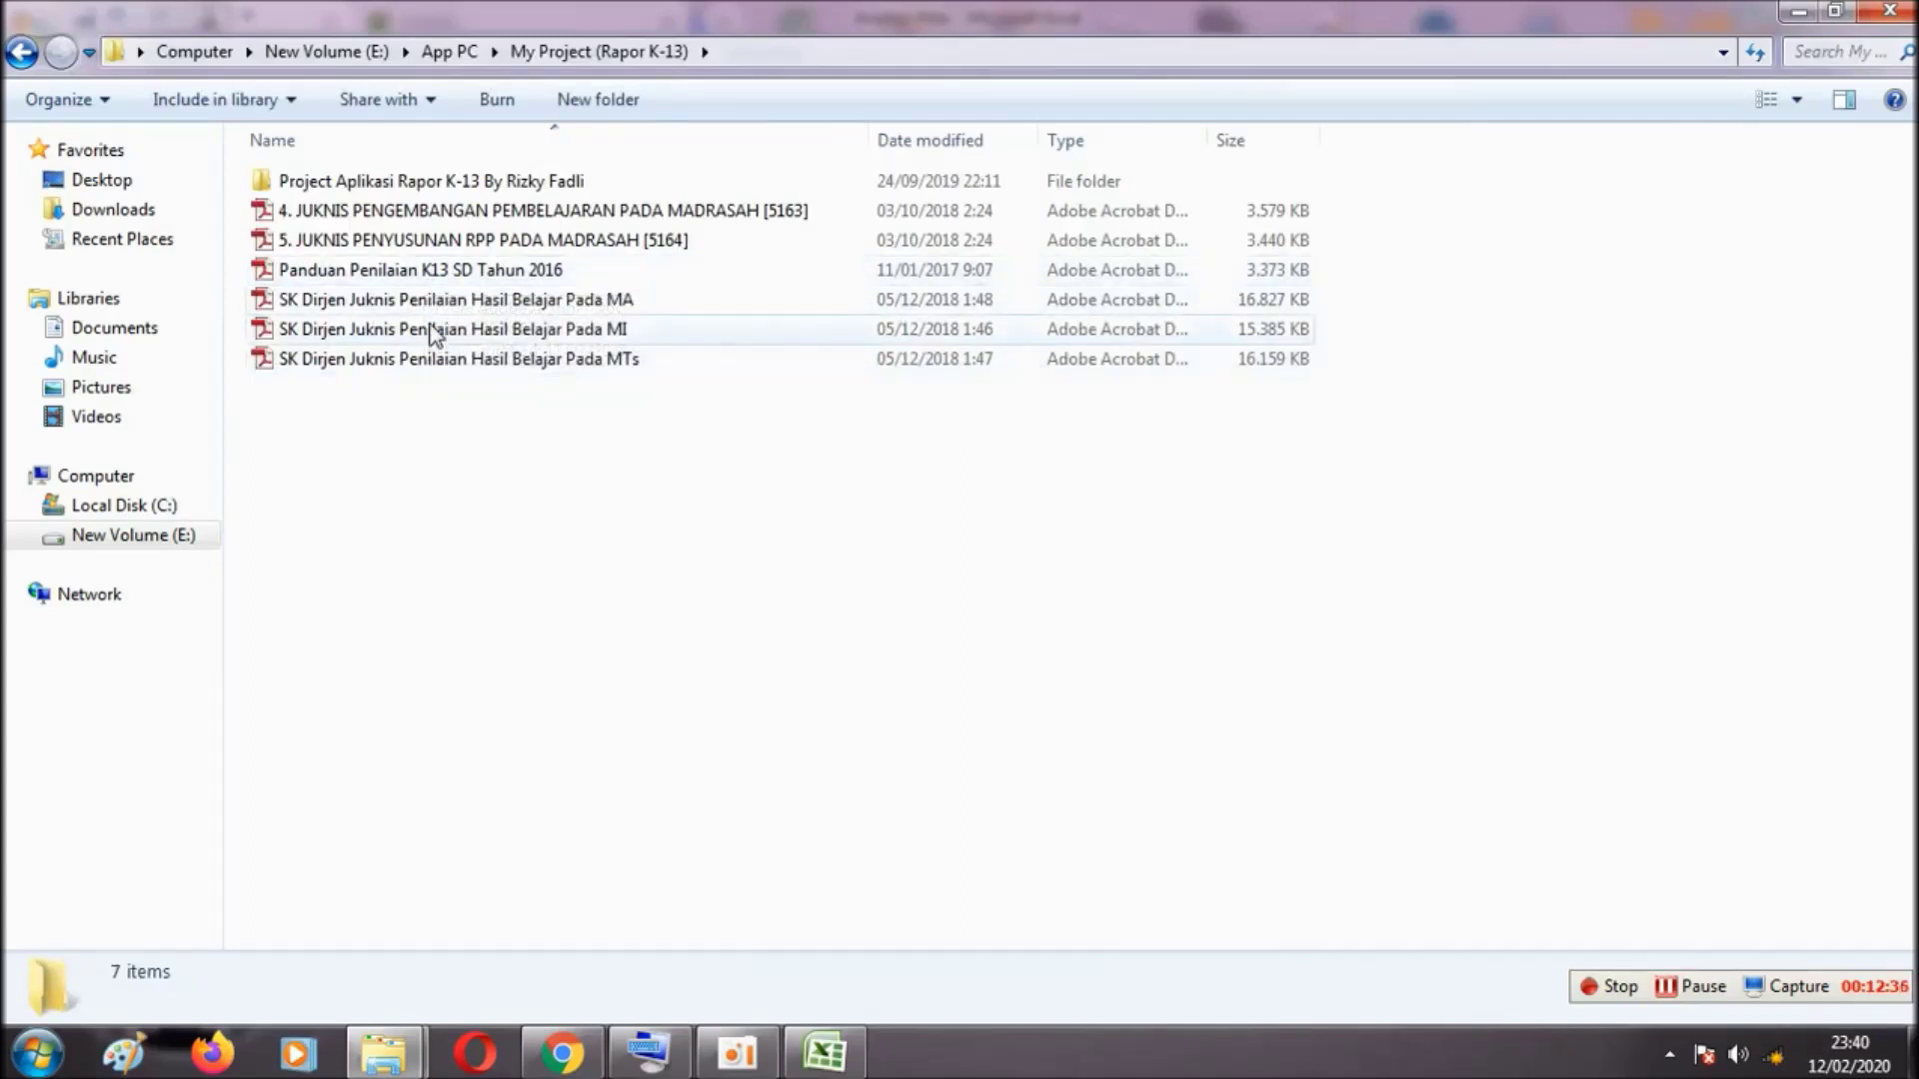
pyautogui.click(432, 279)
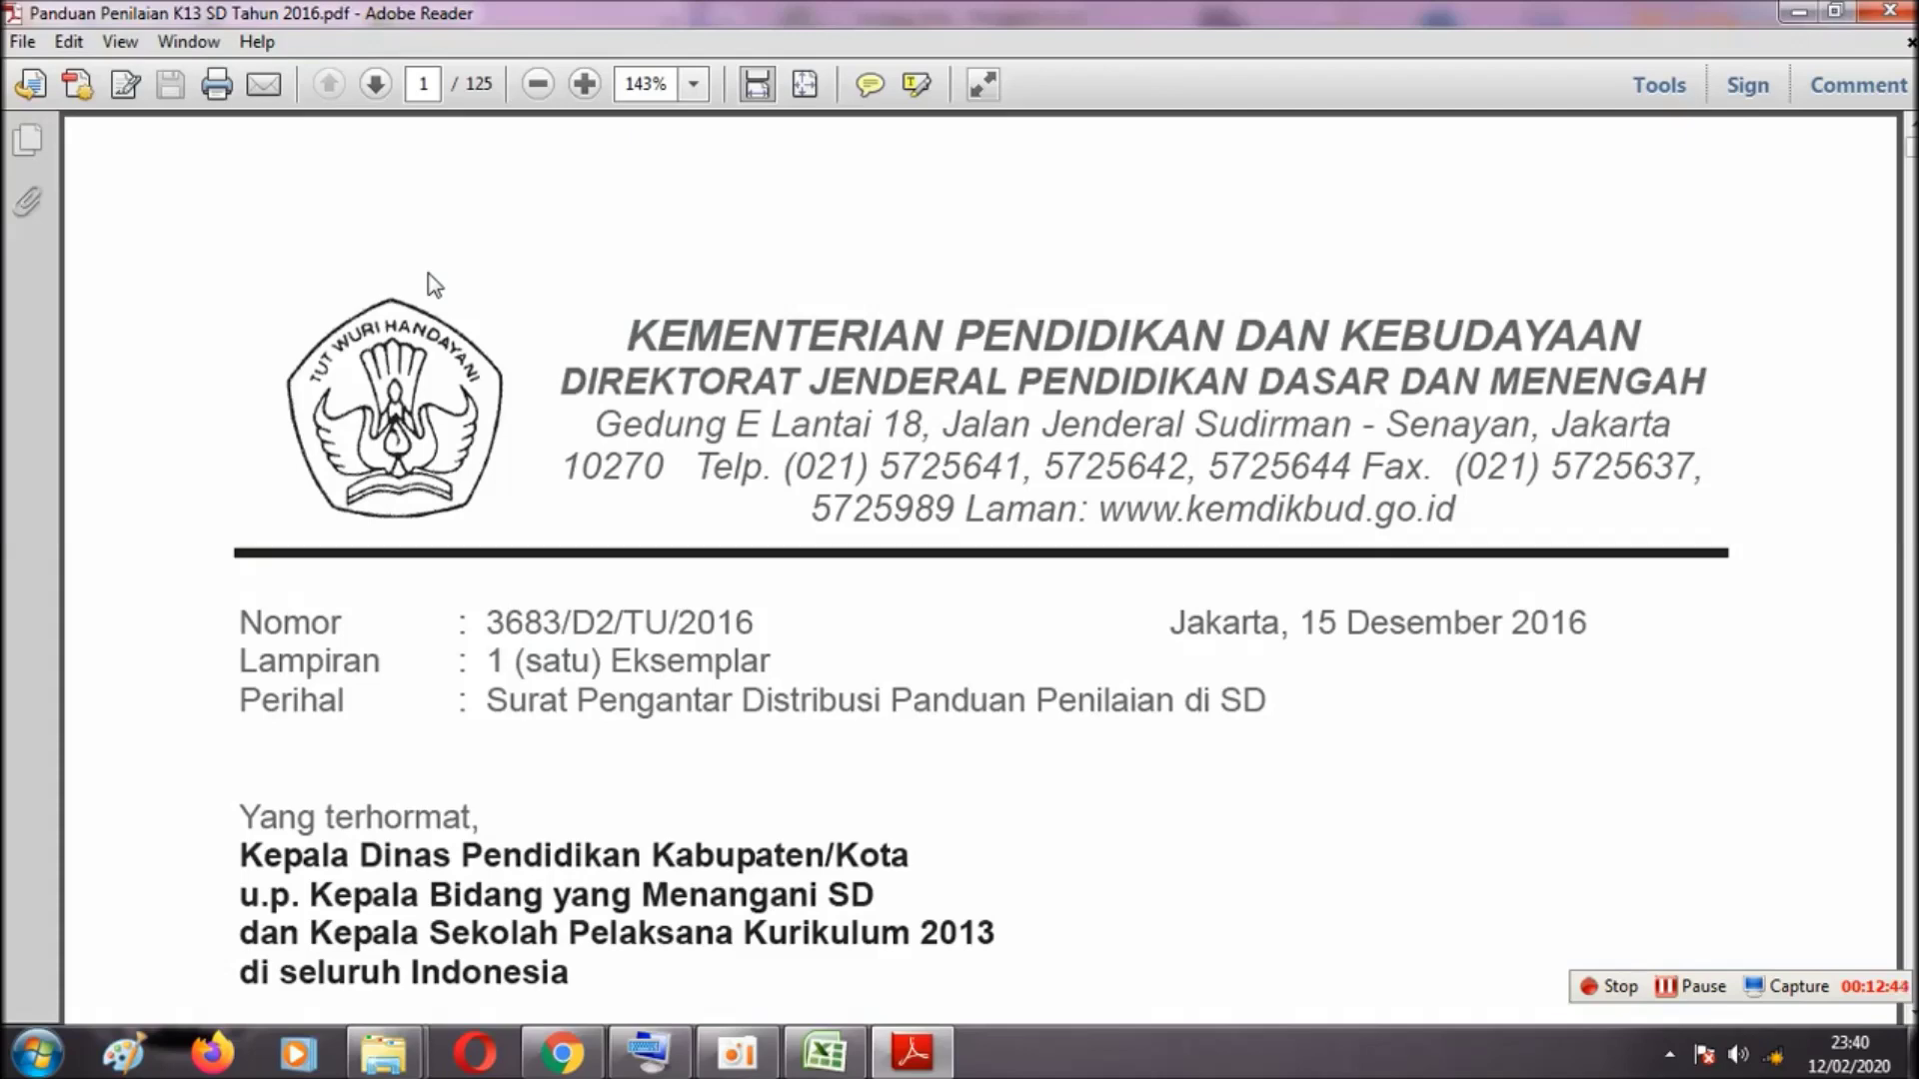
pyautogui.moveTo(1909, 148); pyautogui.dragTo(1910, 567)
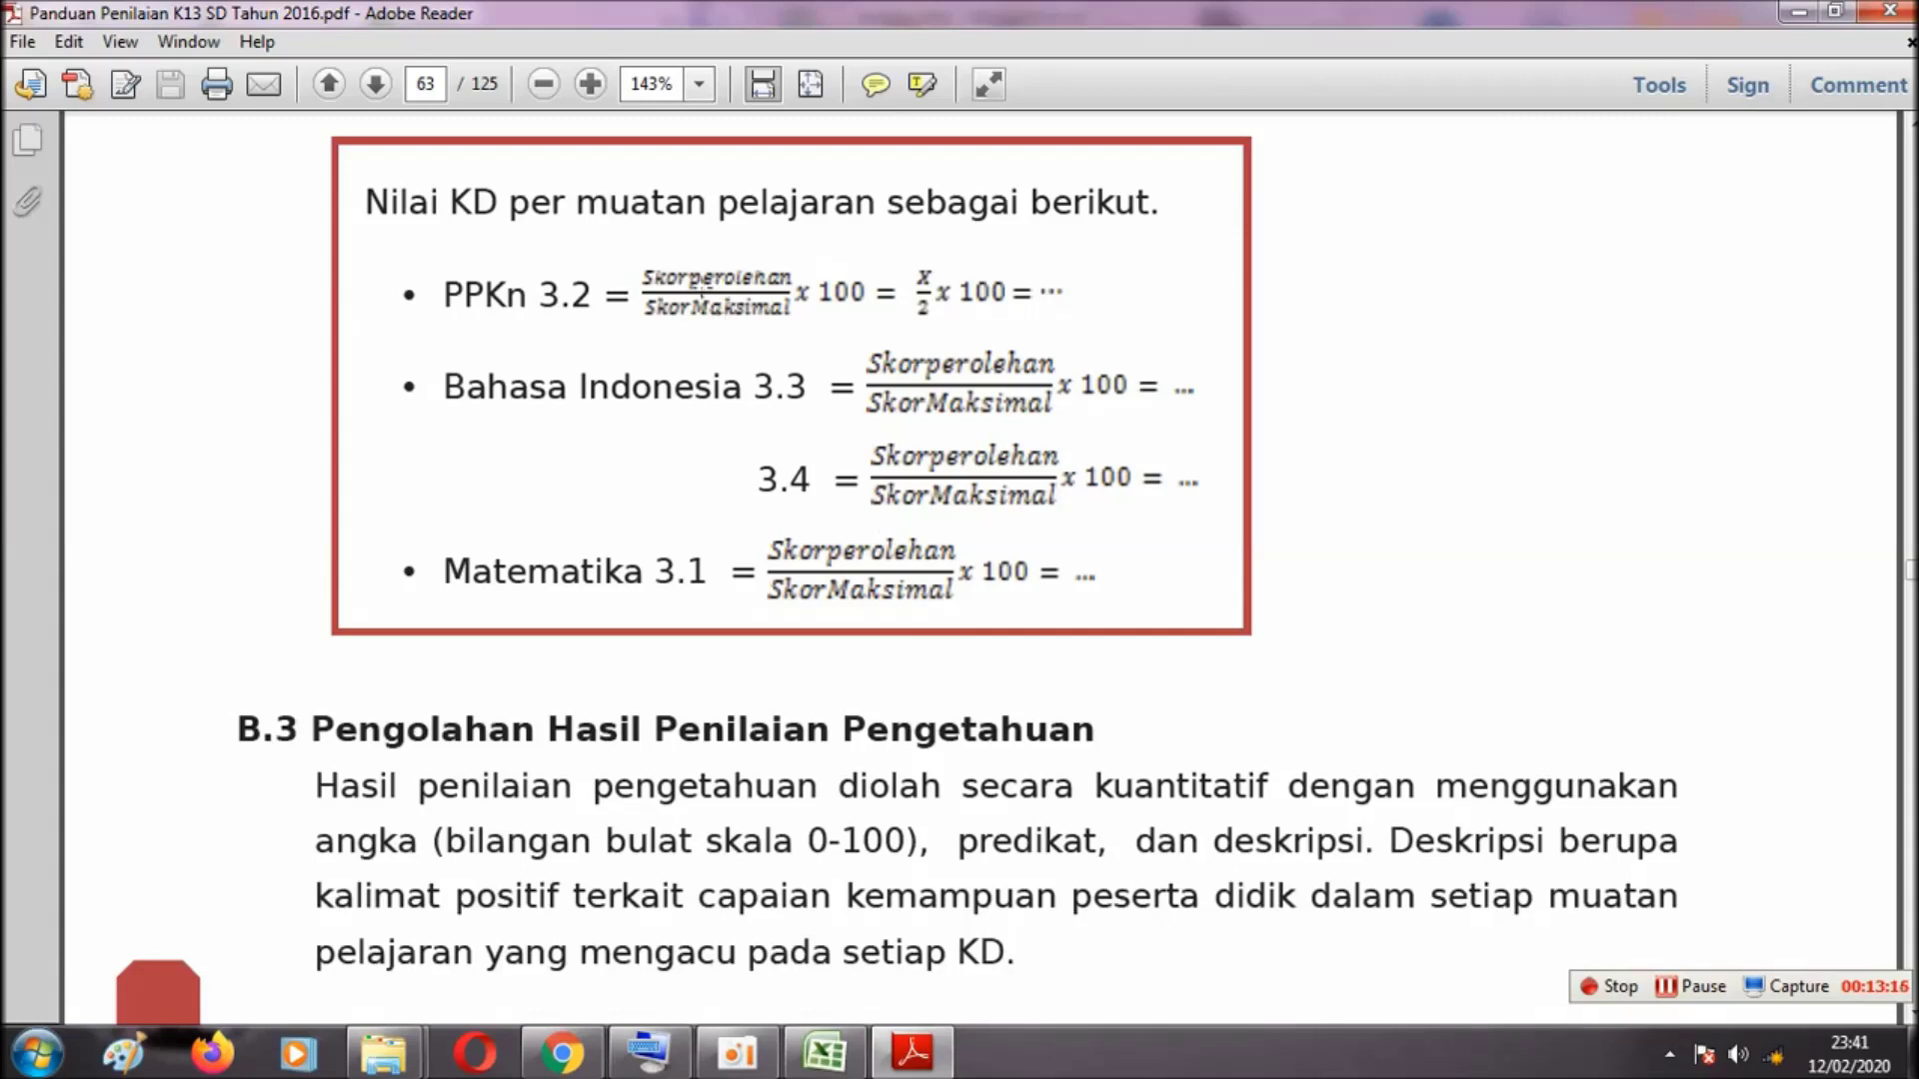
# Switch back to the Analisis Nilai workbook and examine the last Uraian score and KD 3.1 result of NAMA SISWA 28
pyautogui.click(824, 1051)
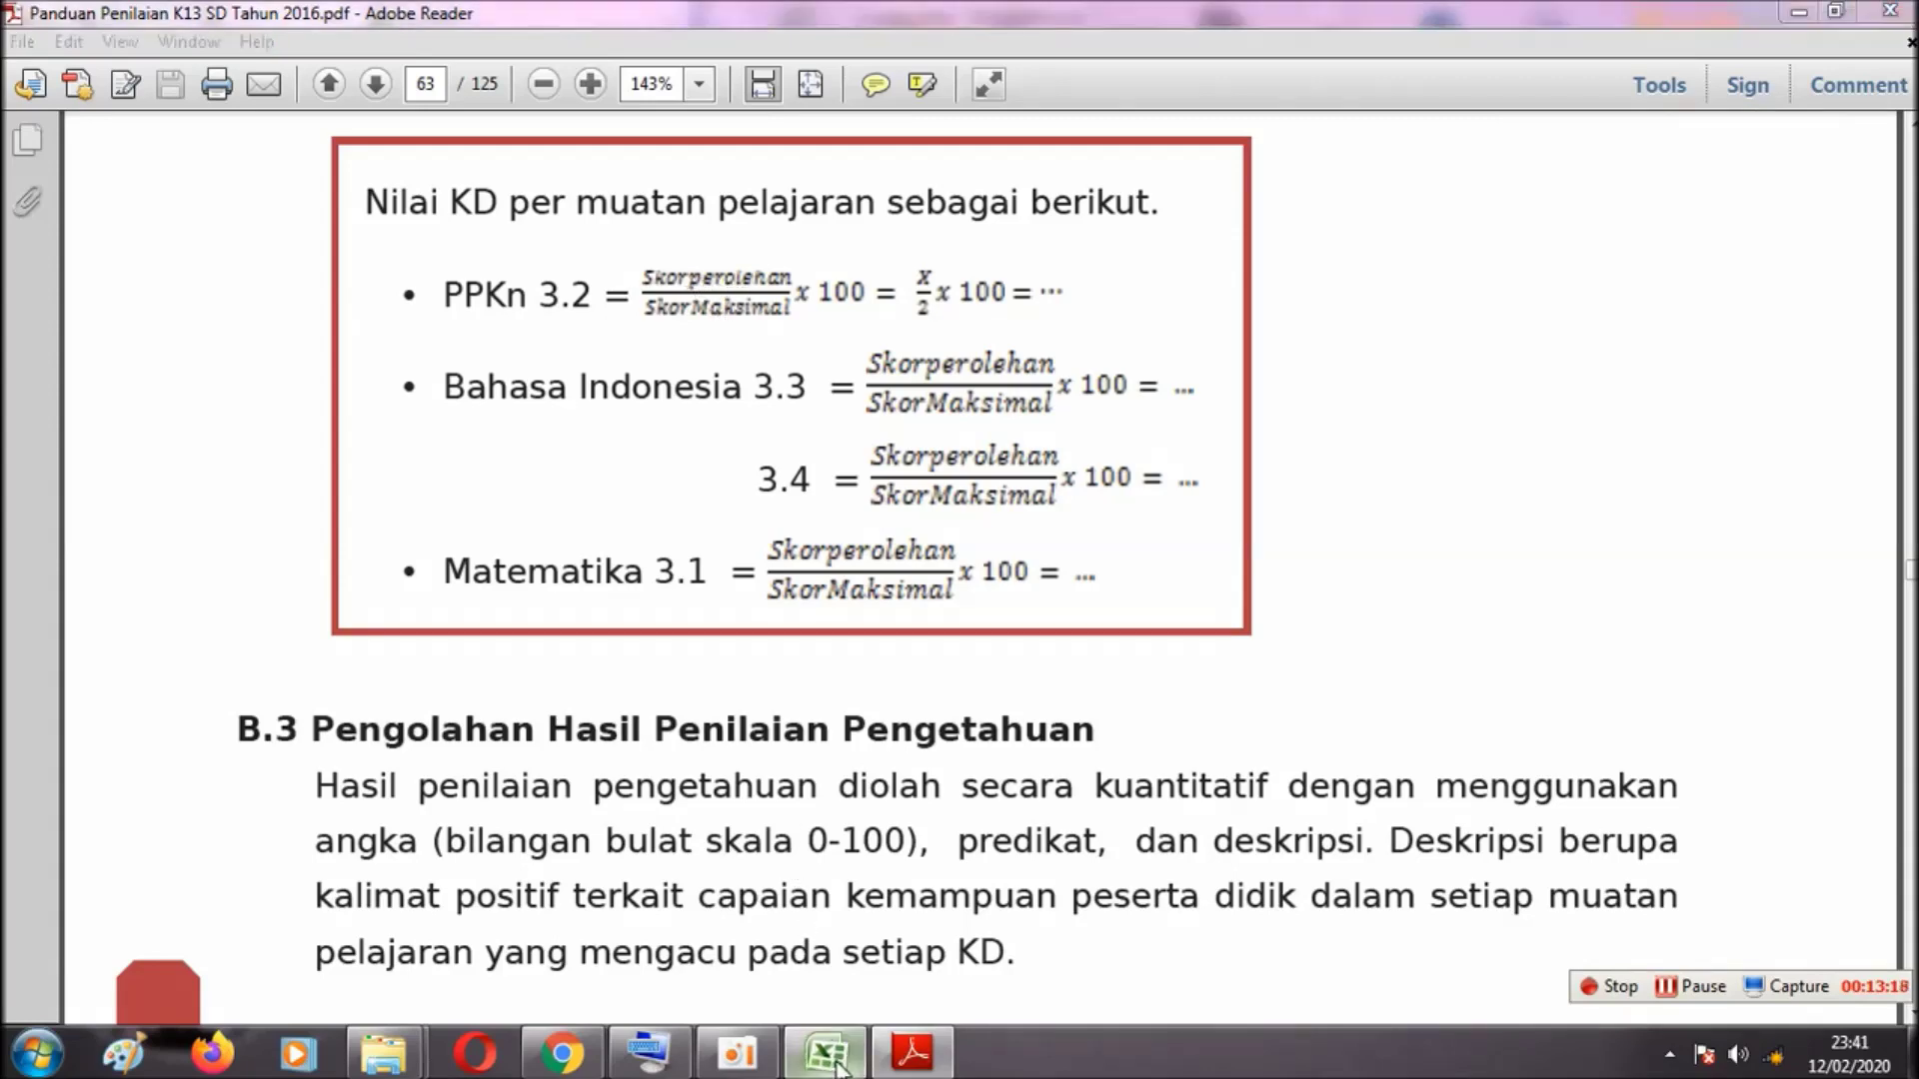
pyautogui.click(921, 597)
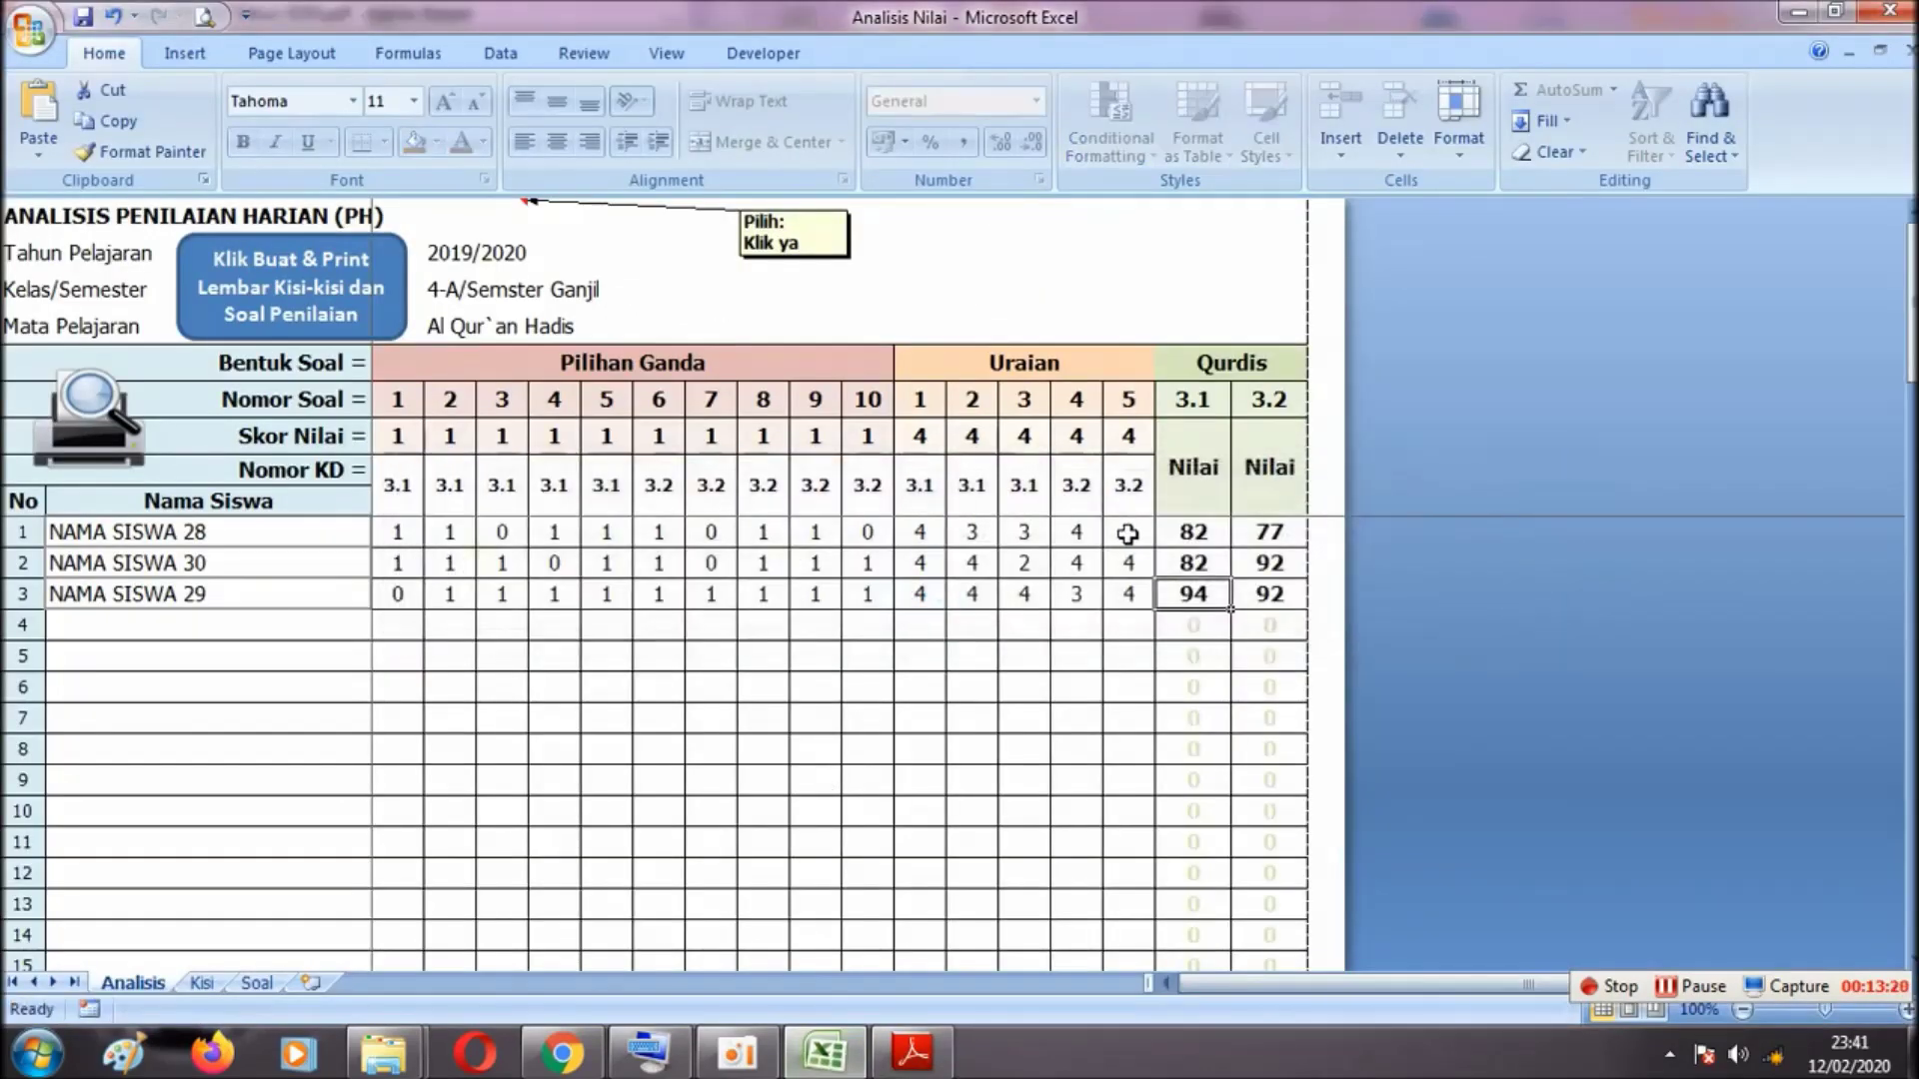
pyautogui.moveTo(1132, 533); pyautogui.dragTo(1191, 532)
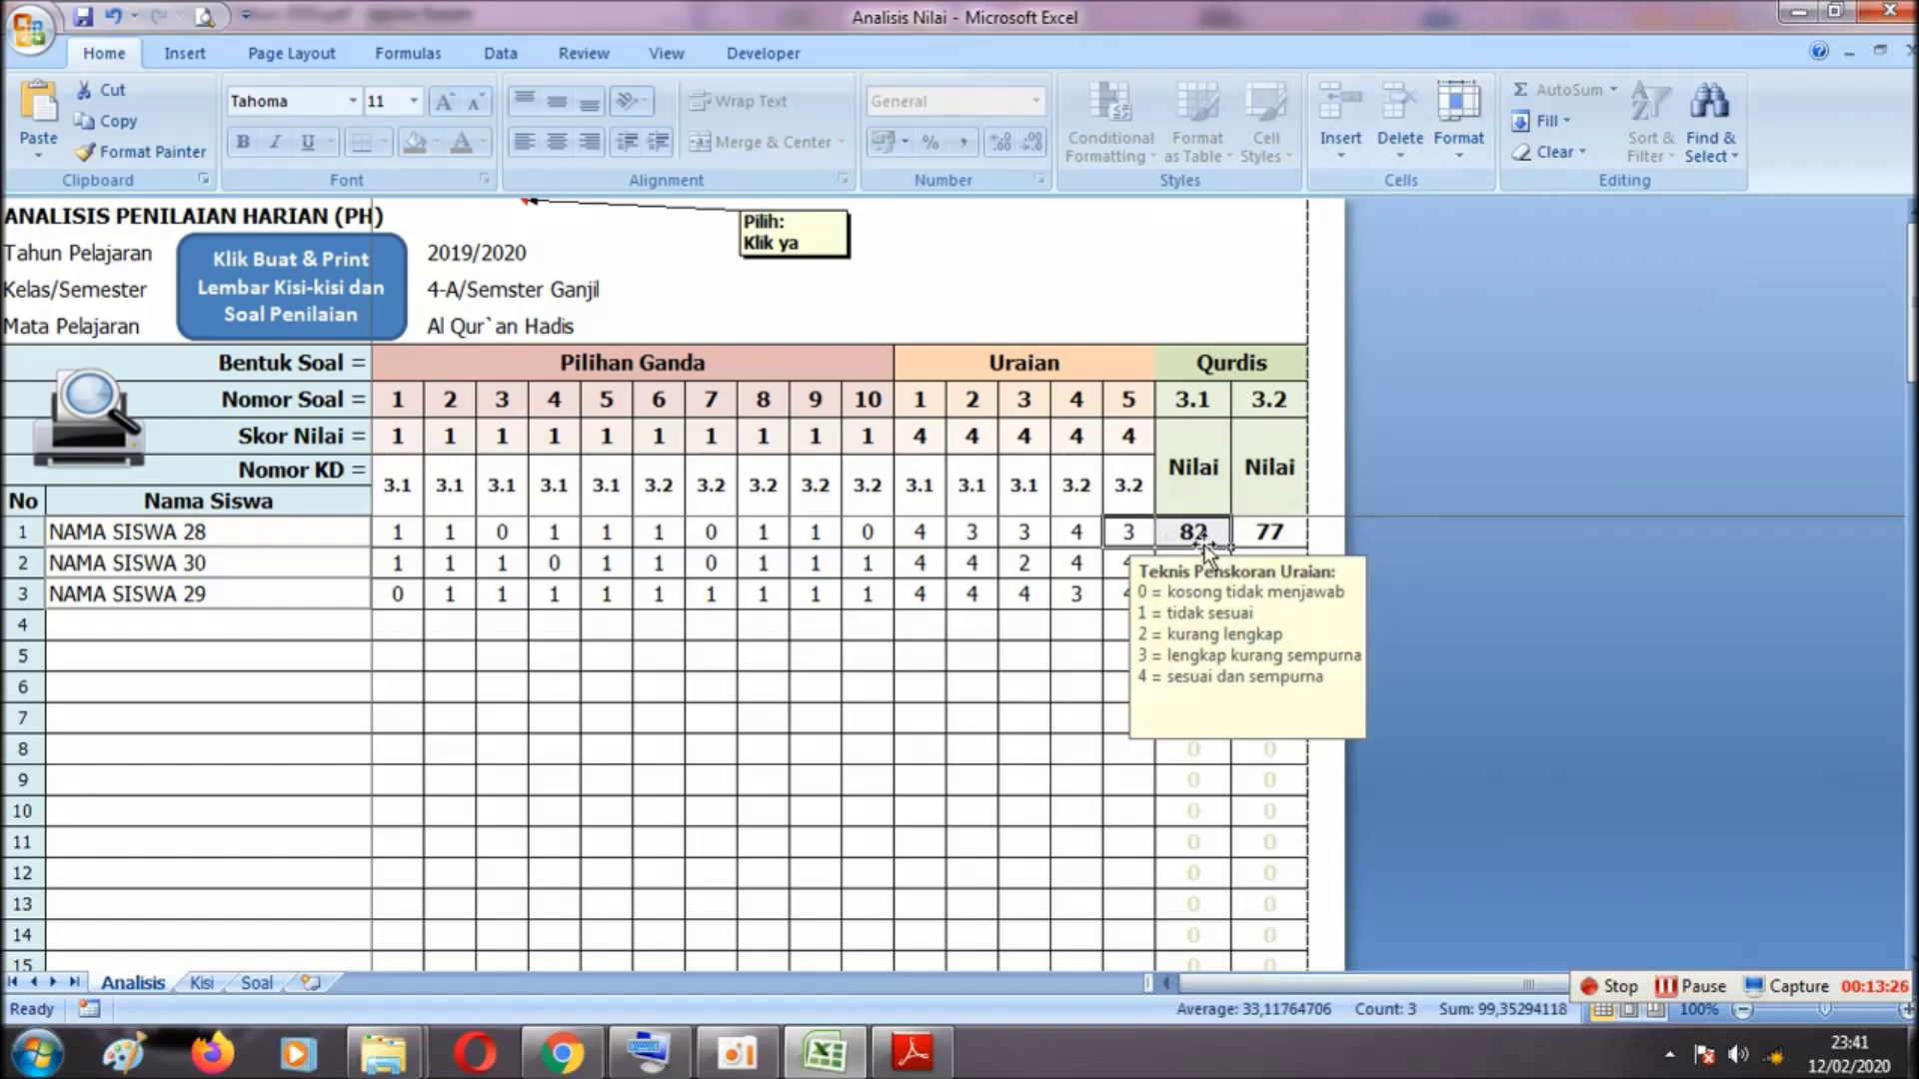
# Unhide the columns between Uraian item 5 and the KD 3.2 Nilai column, exposing the Skor columns
pyautogui.moveTo(1121, 533); pyautogui.dragTo(1269, 532)
pyautogui.click(1459, 118)
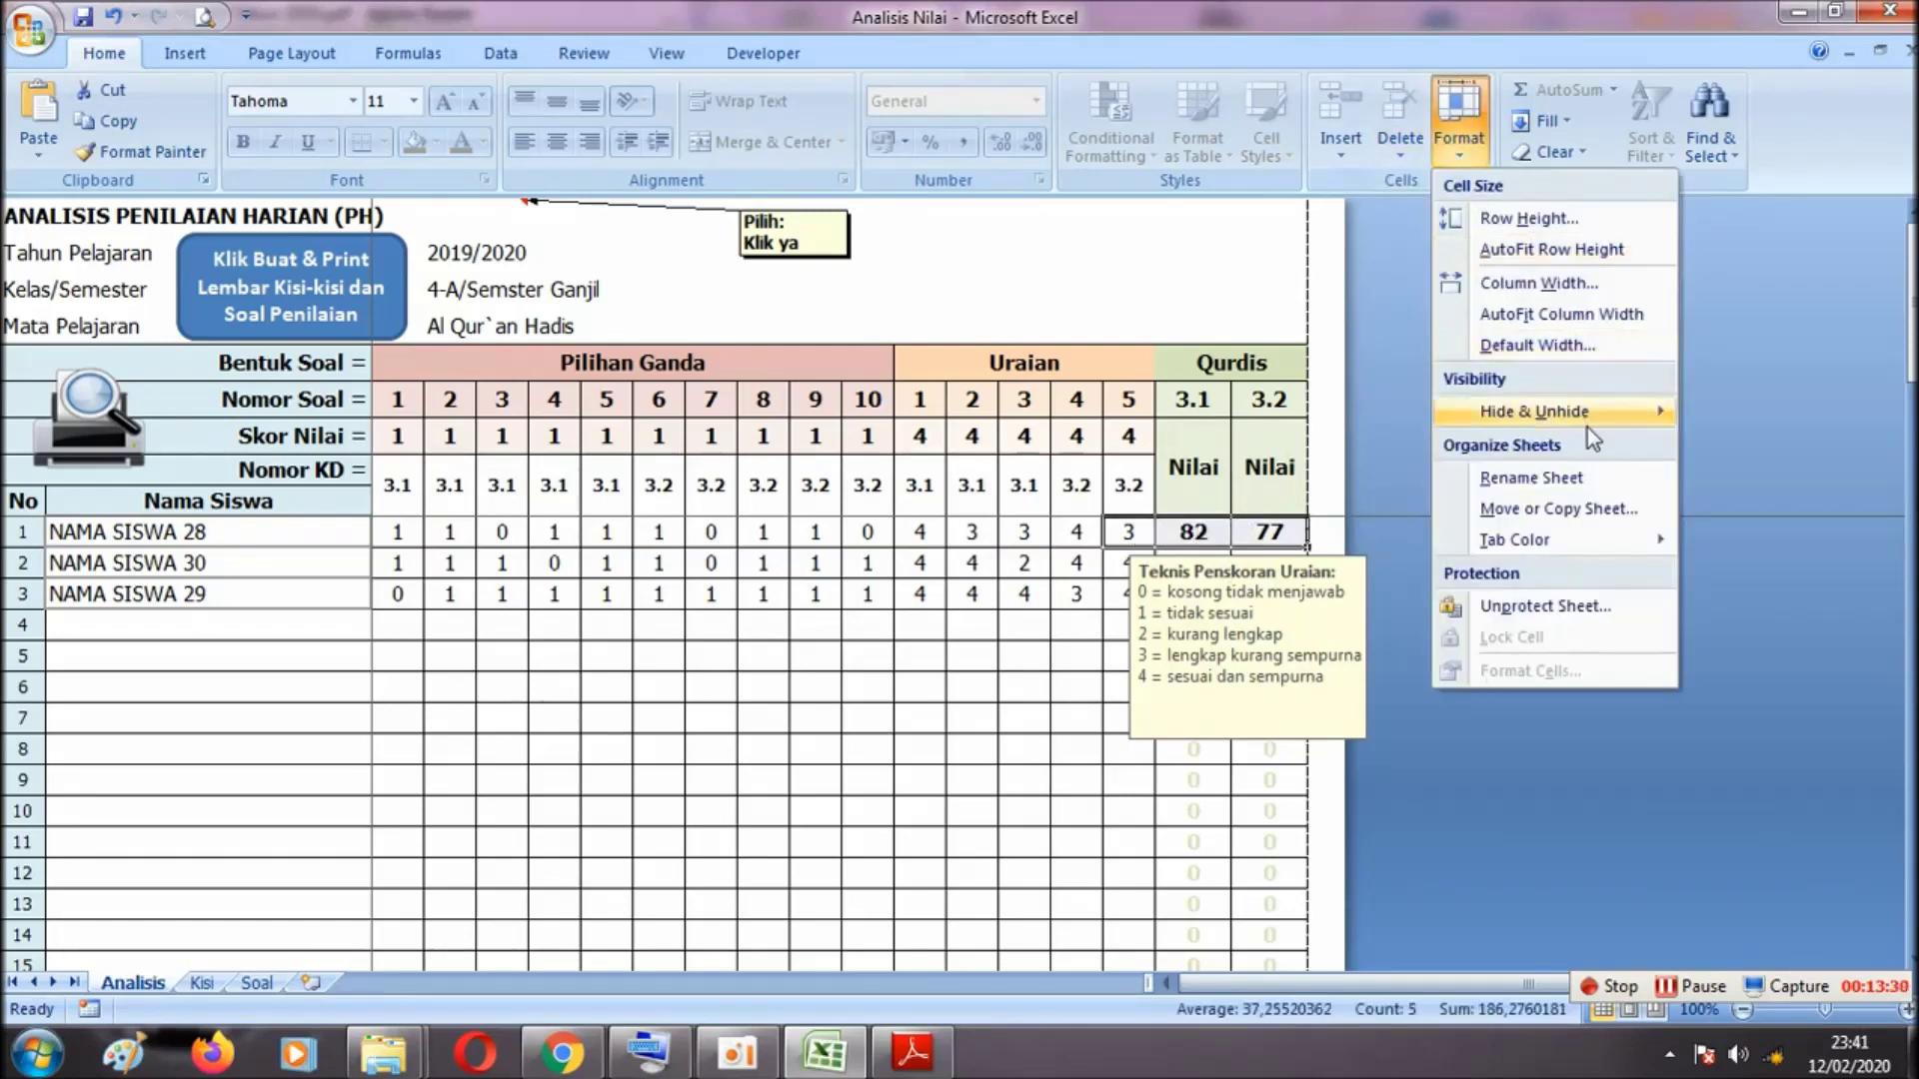
pyautogui.moveTo(1594, 412)
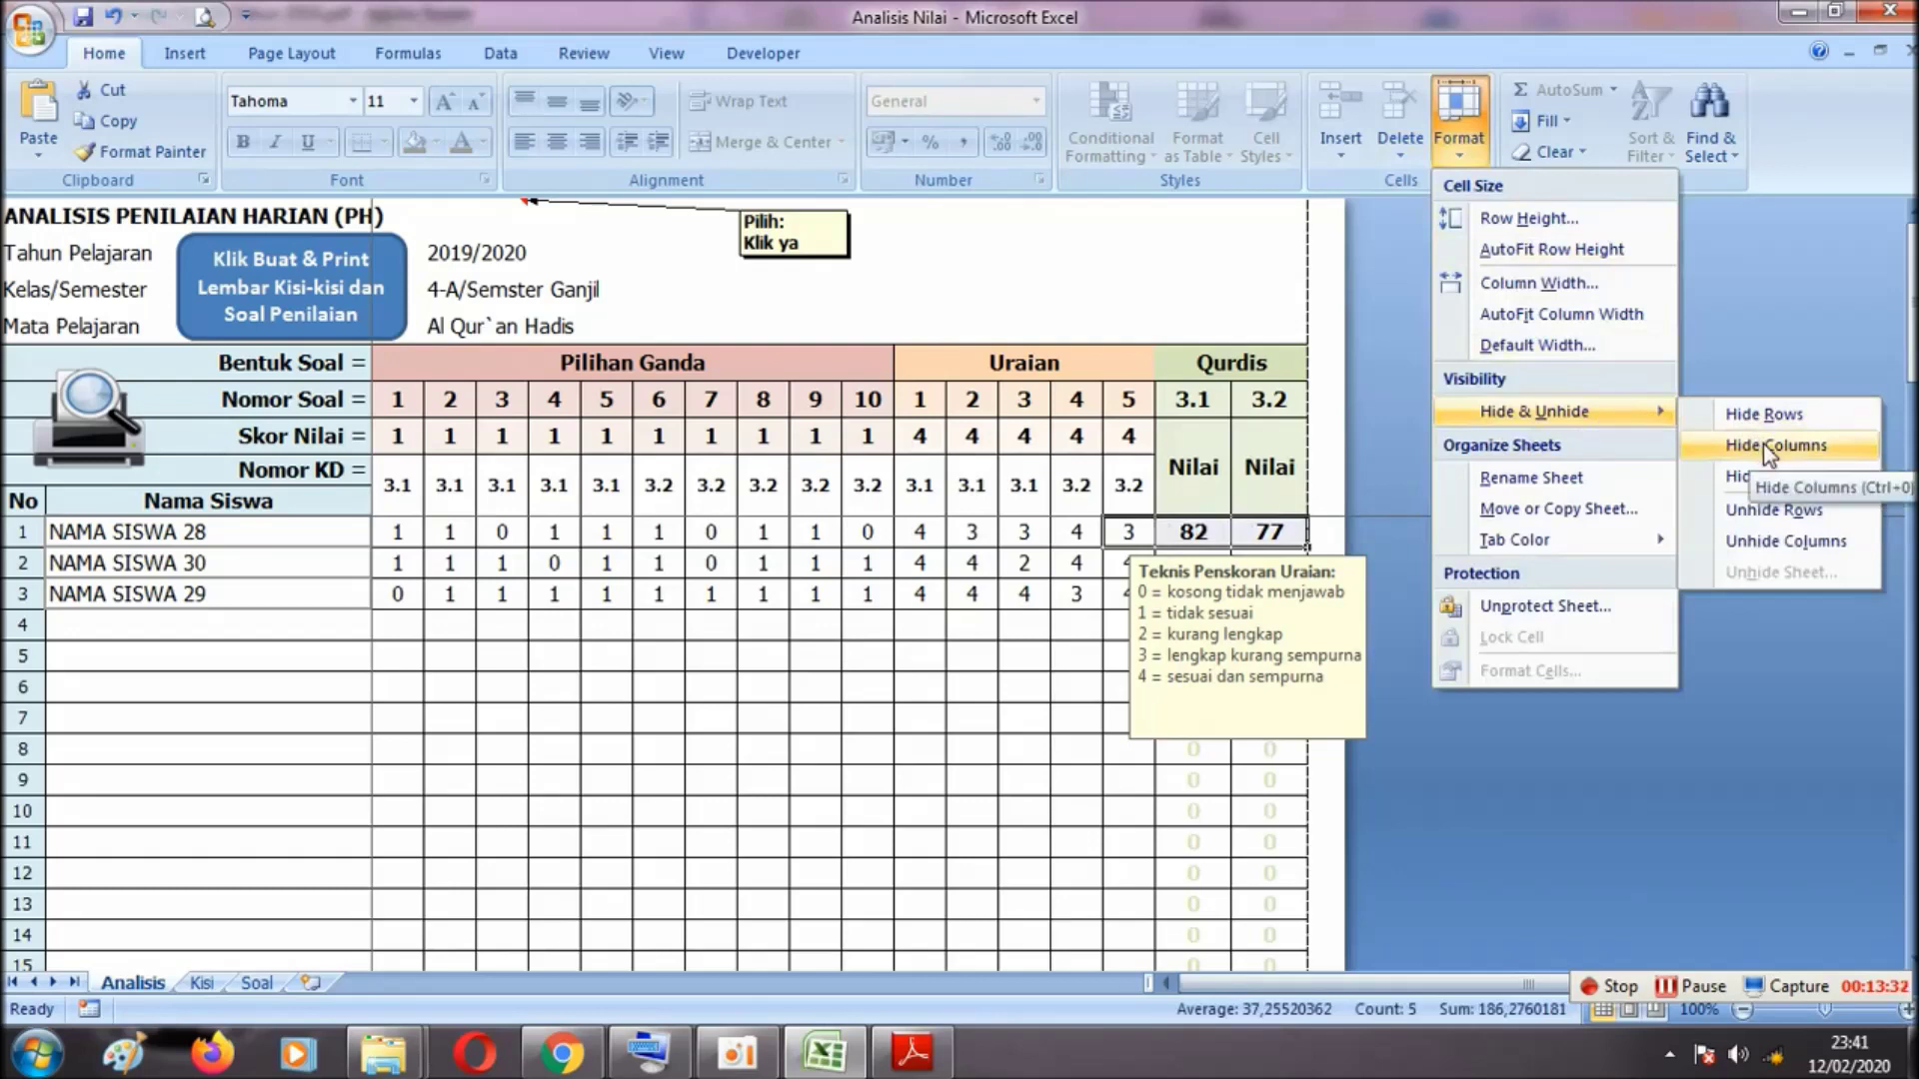
pyautogui.click(1778, 558)
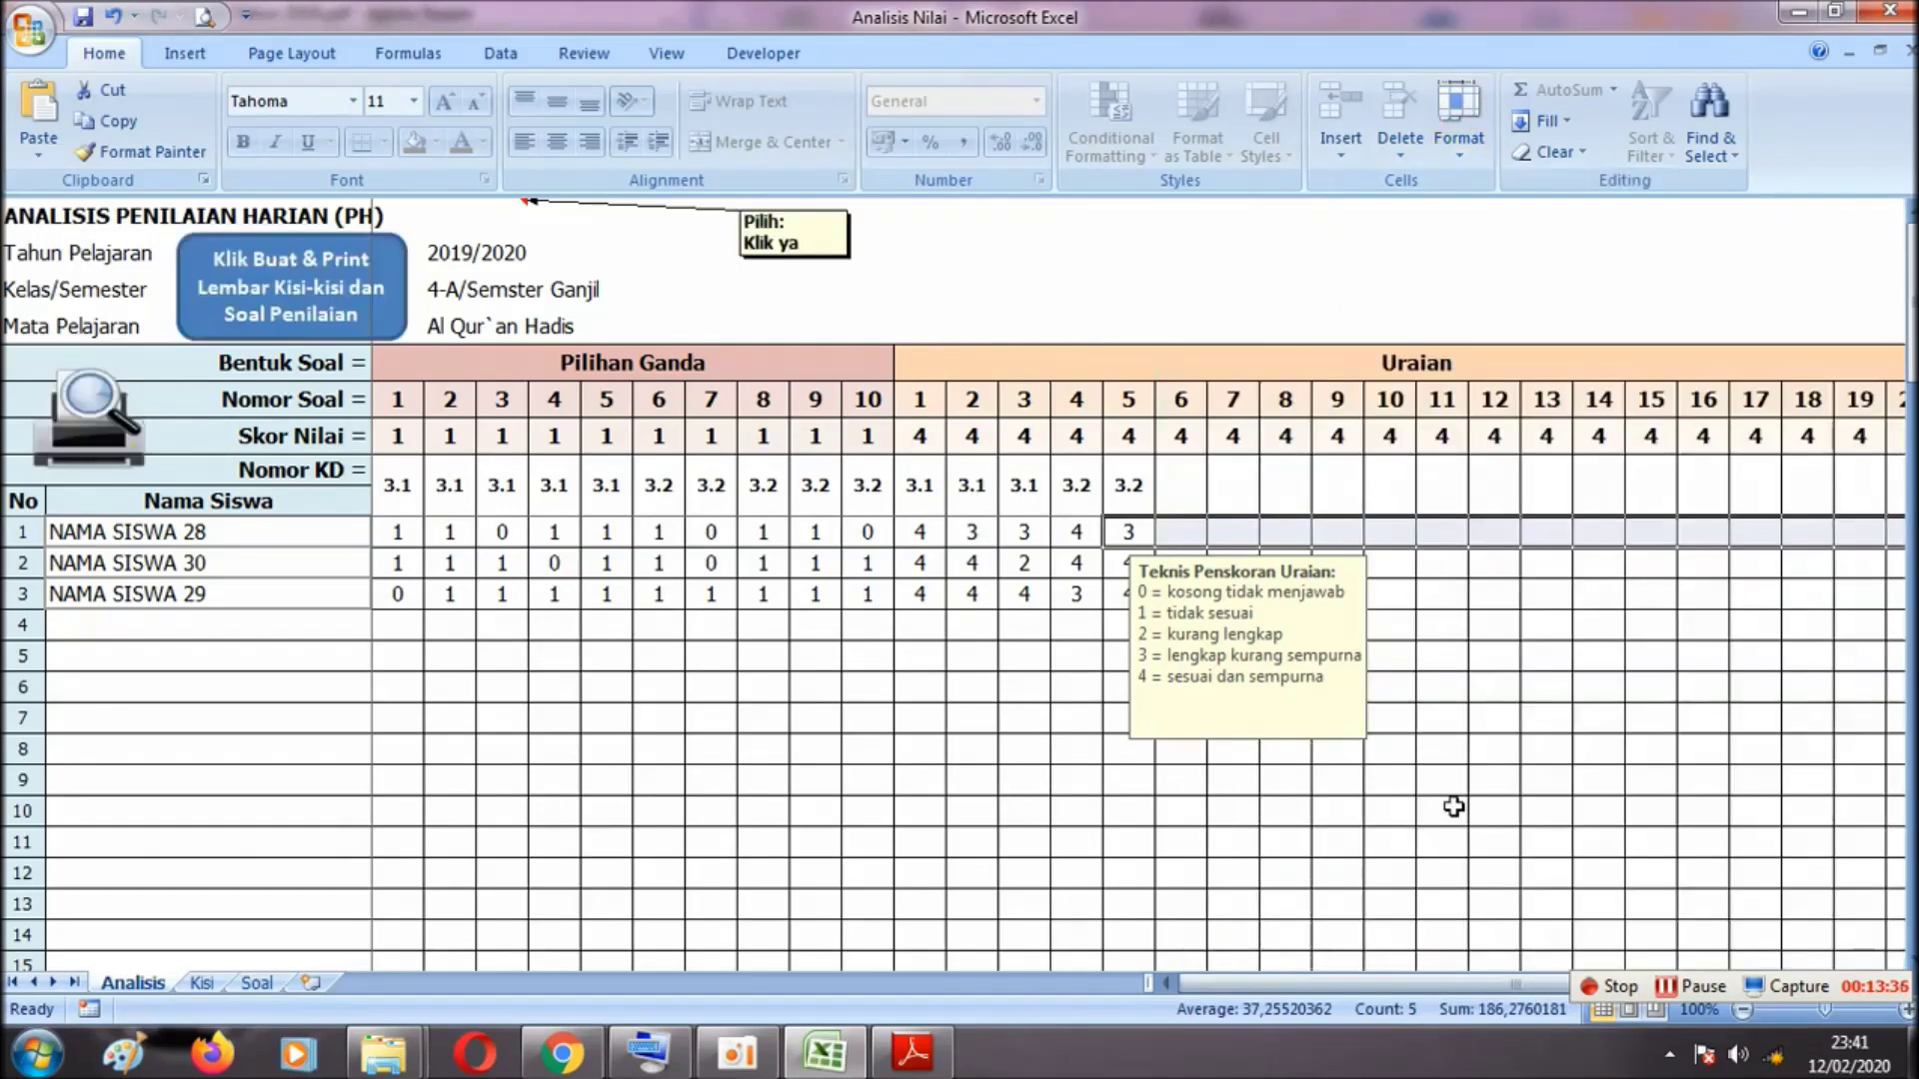
pyautogui.moveTo(1413, 983); pyautogui.dragTo(1607, 982)
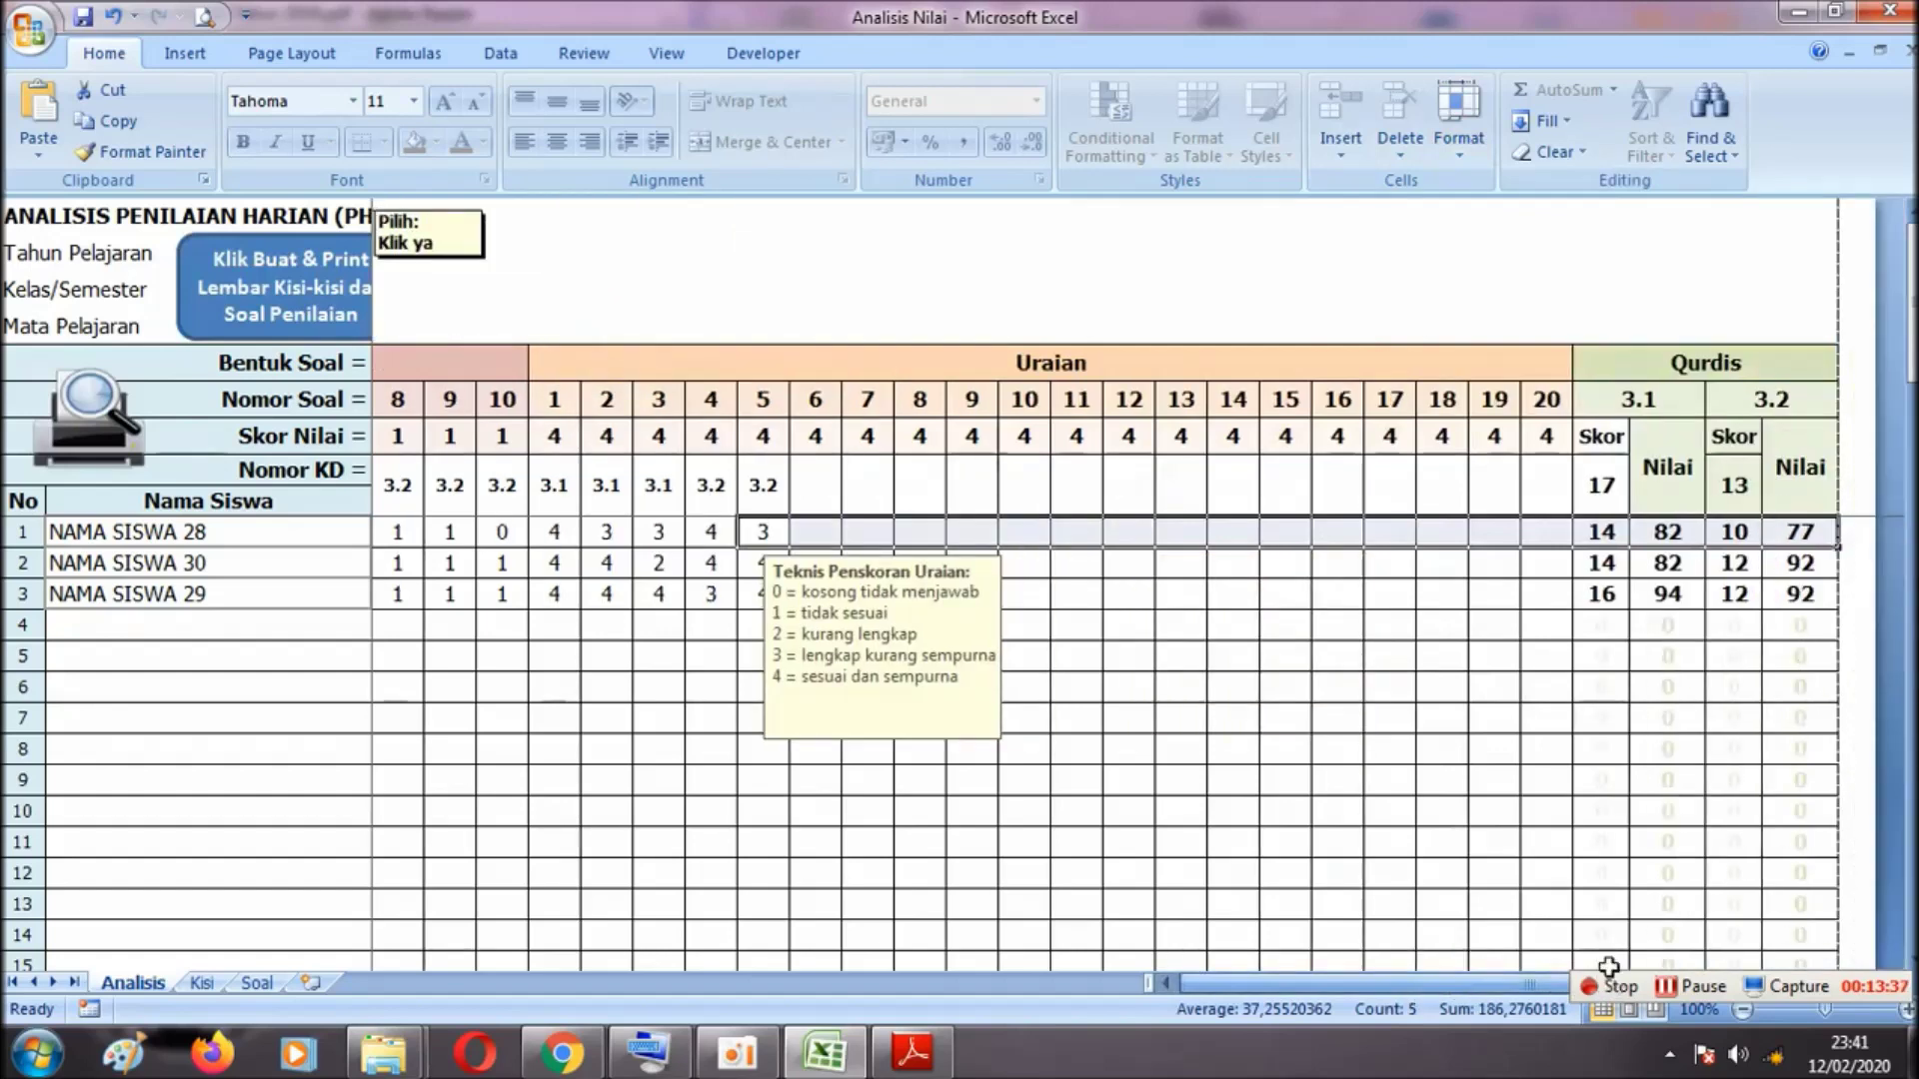
# Examine the students' obtained KD 3.1 and 3.2 Skor values and check them against the score formulas in the Panduan Penilaian PDF
pyautogui.click(1607, 527)
pyautogui.click(1613, 567)
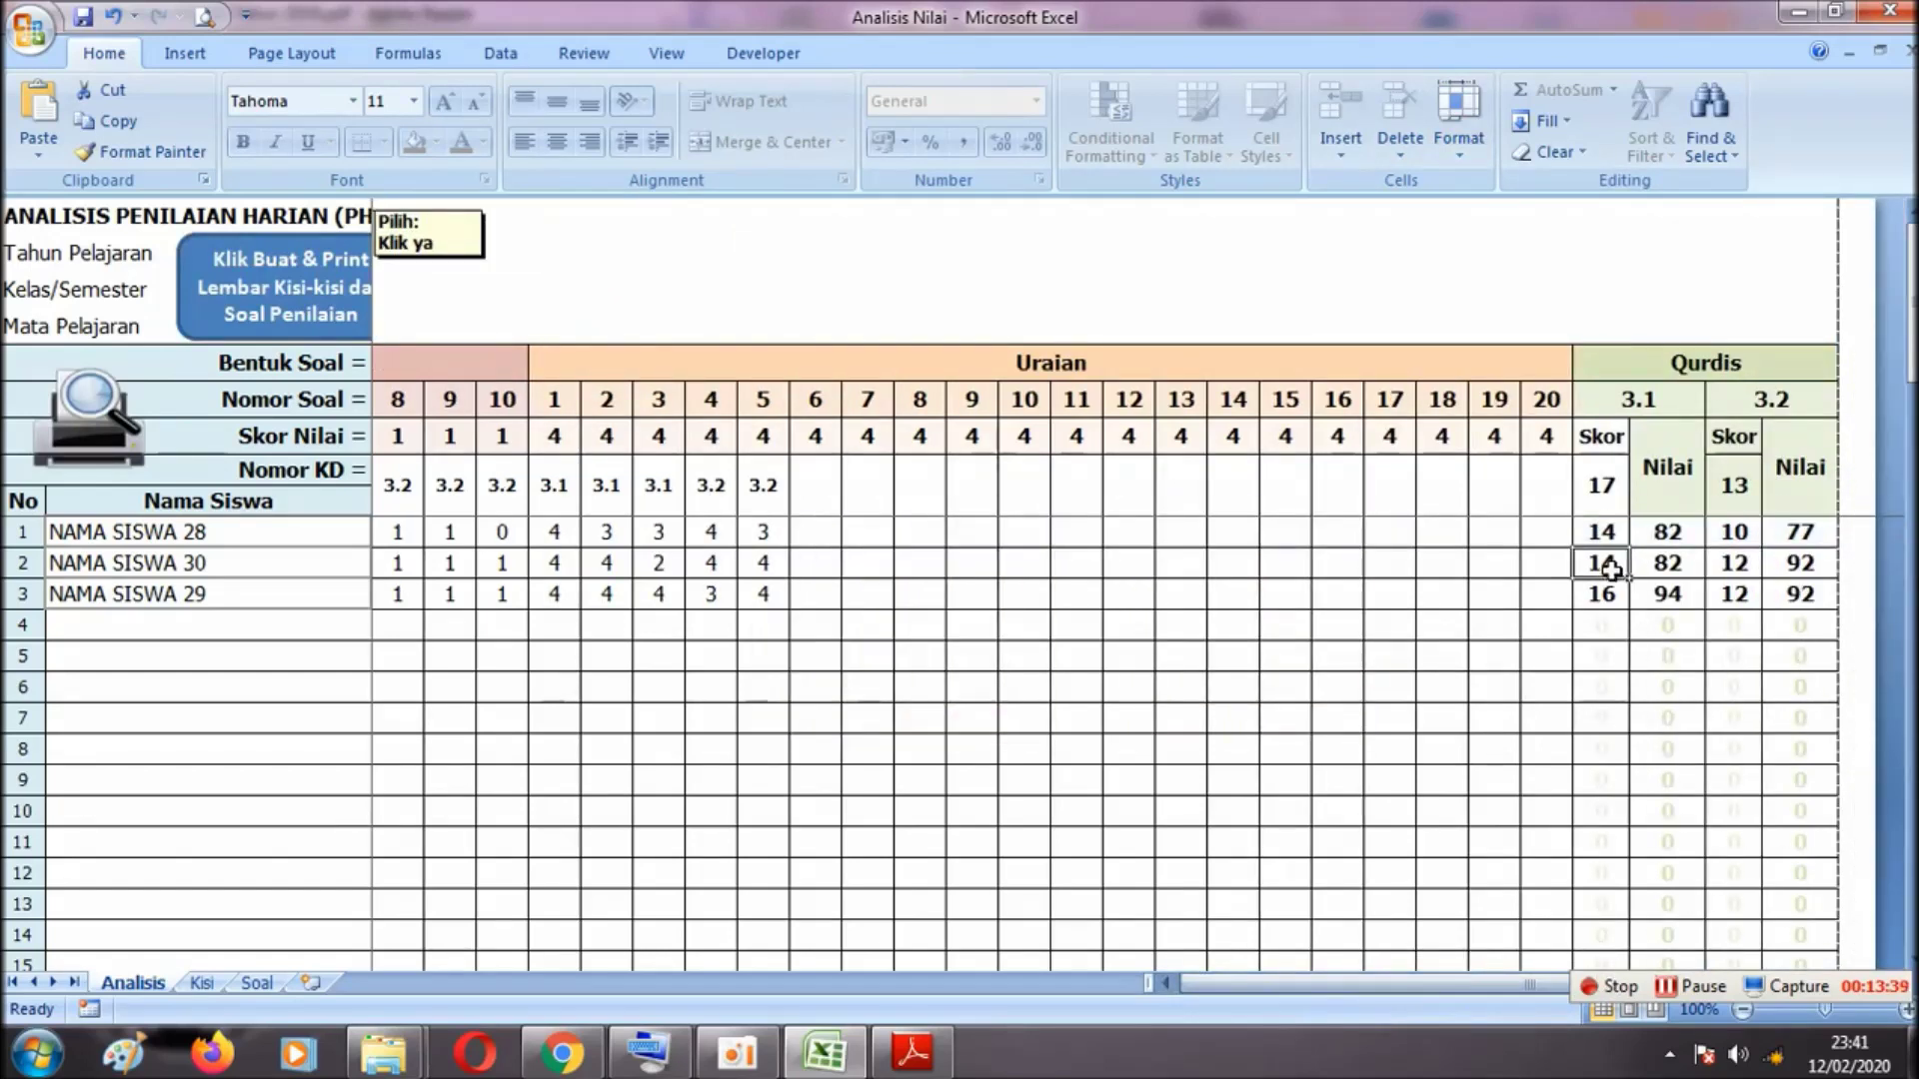
pyautogui.click(1743, 538)
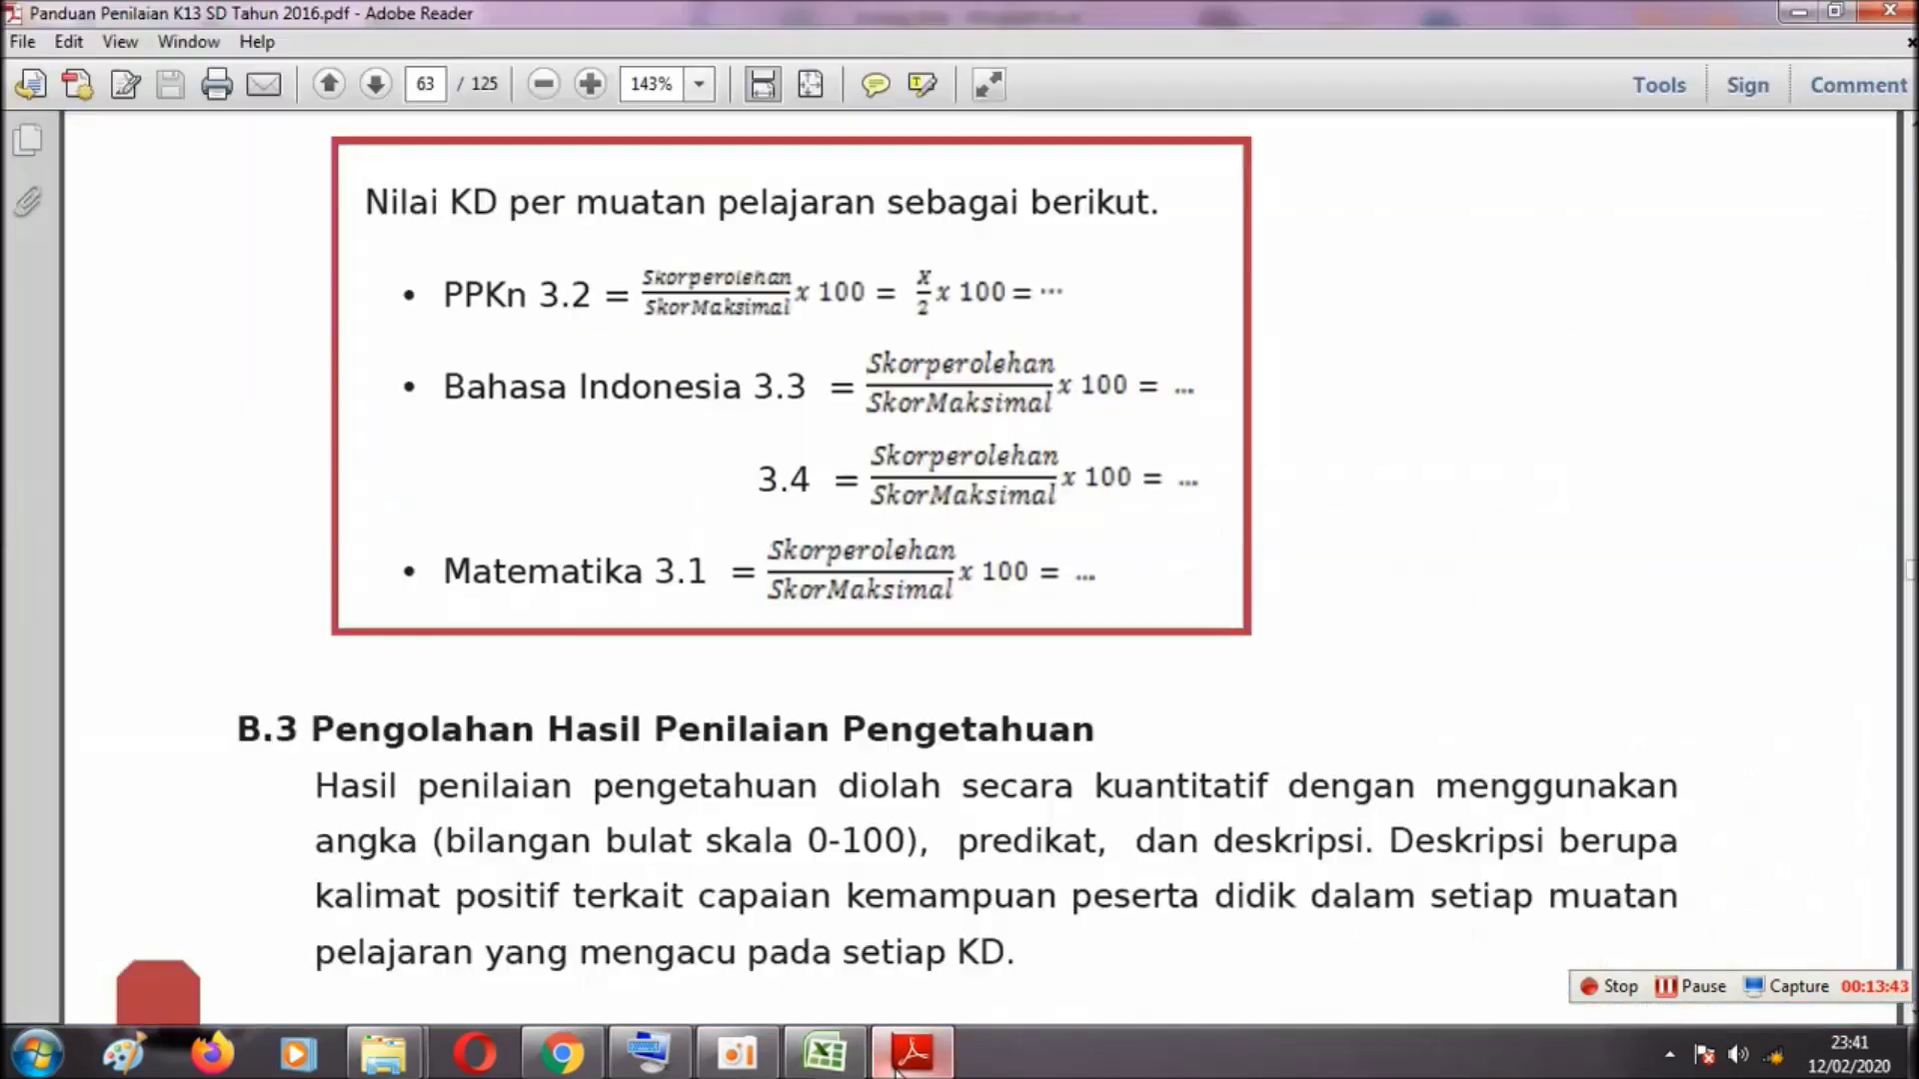
pyautogui.click(897, 1069)
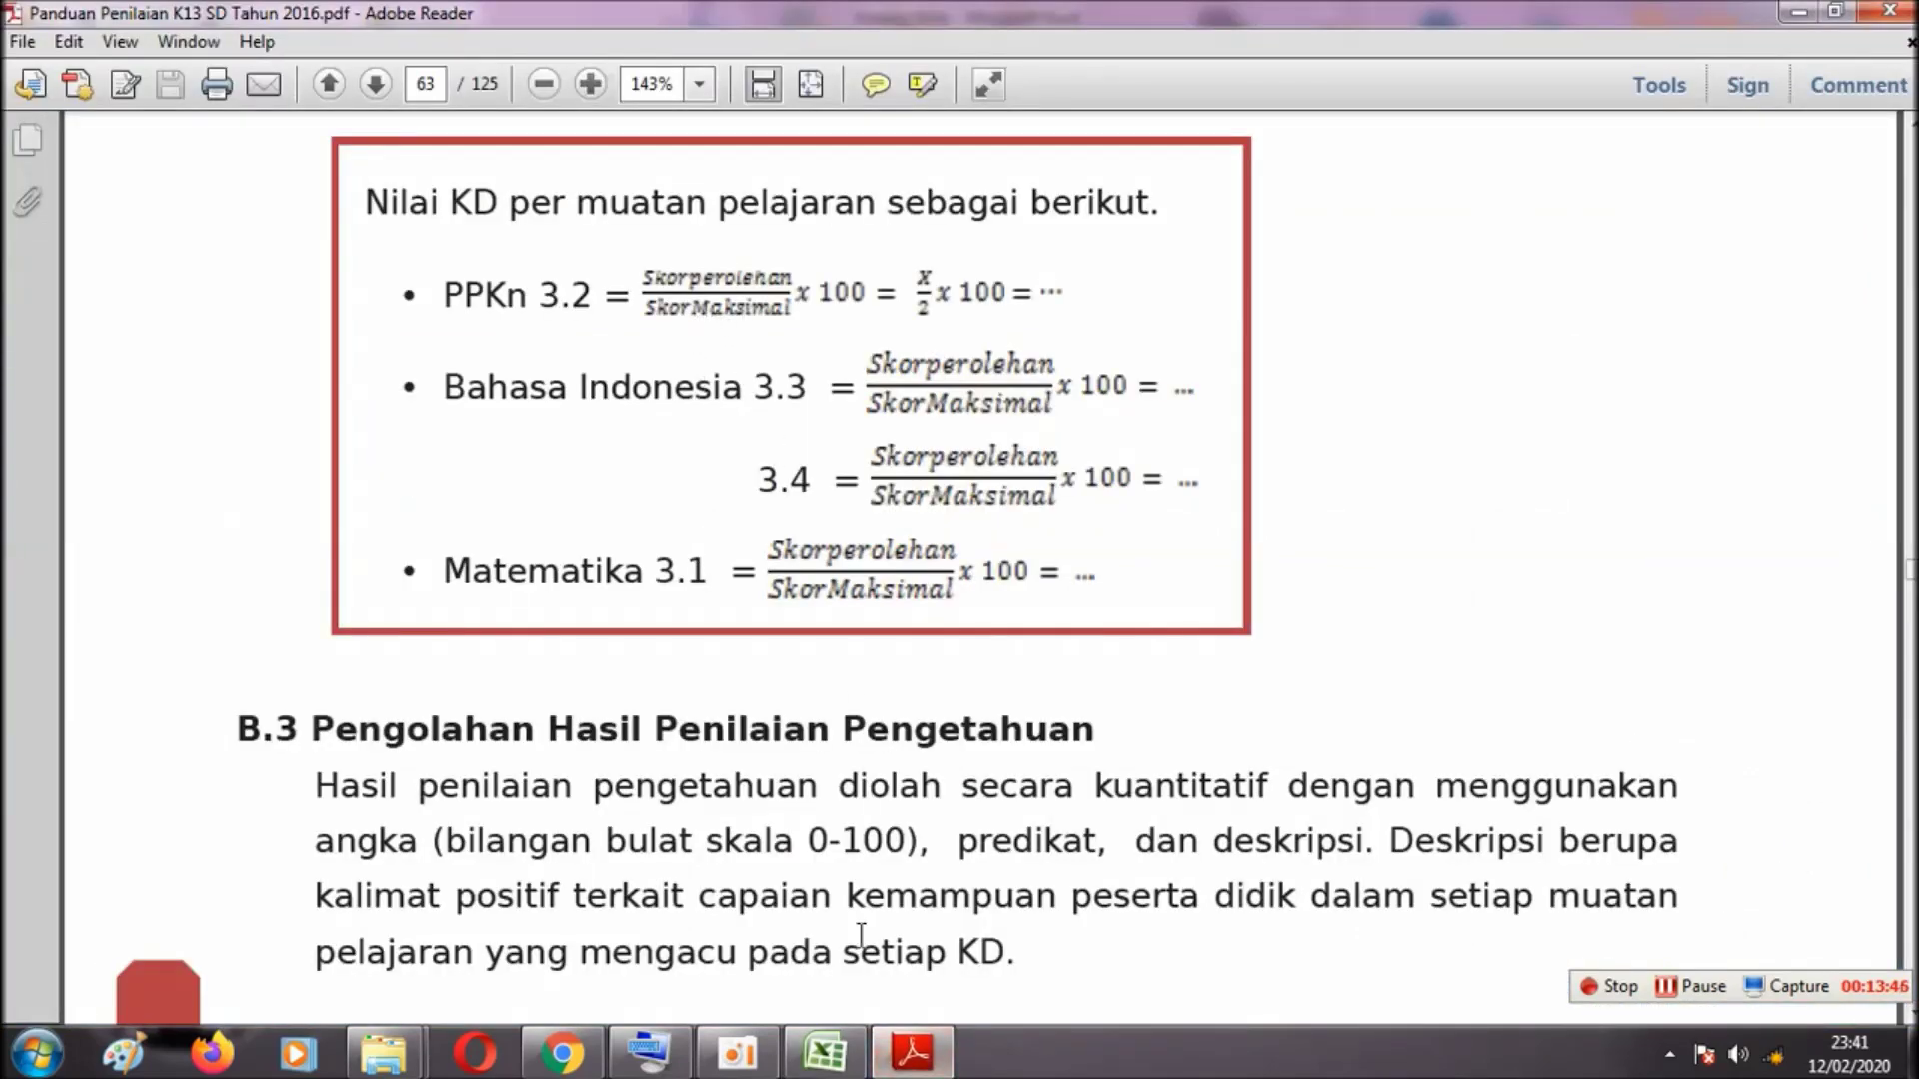
pyautogui.click(824, 1054)
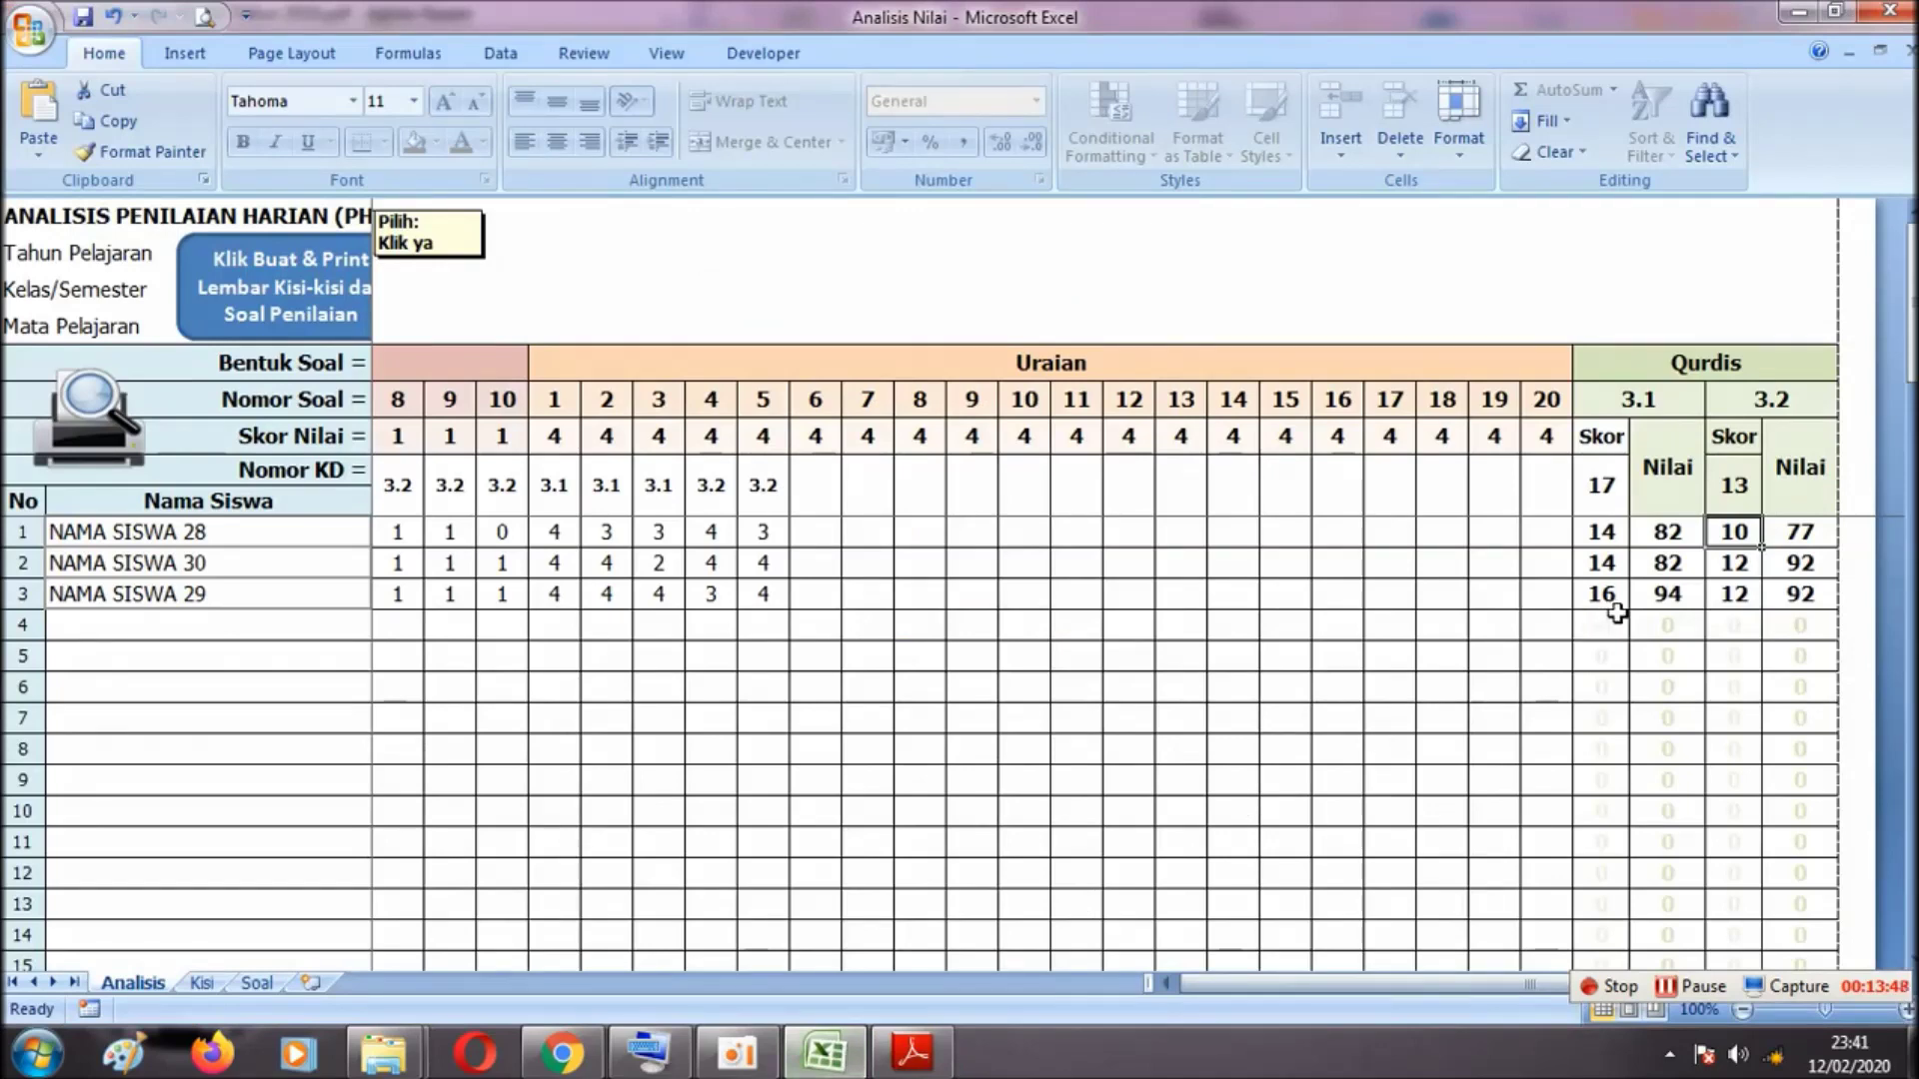
# Examine the maximum scores for KD 3.1 and 3.2 in the Analisis sheet and compare them with the guide's SkorMaksimal term
pyautogui.click(1603, 497)
pyautogui.click(1732, 504)
pyautogui.click(1599, 535)
pyautogui.click(1597, 494)
pyautogui.click(1736, 489)
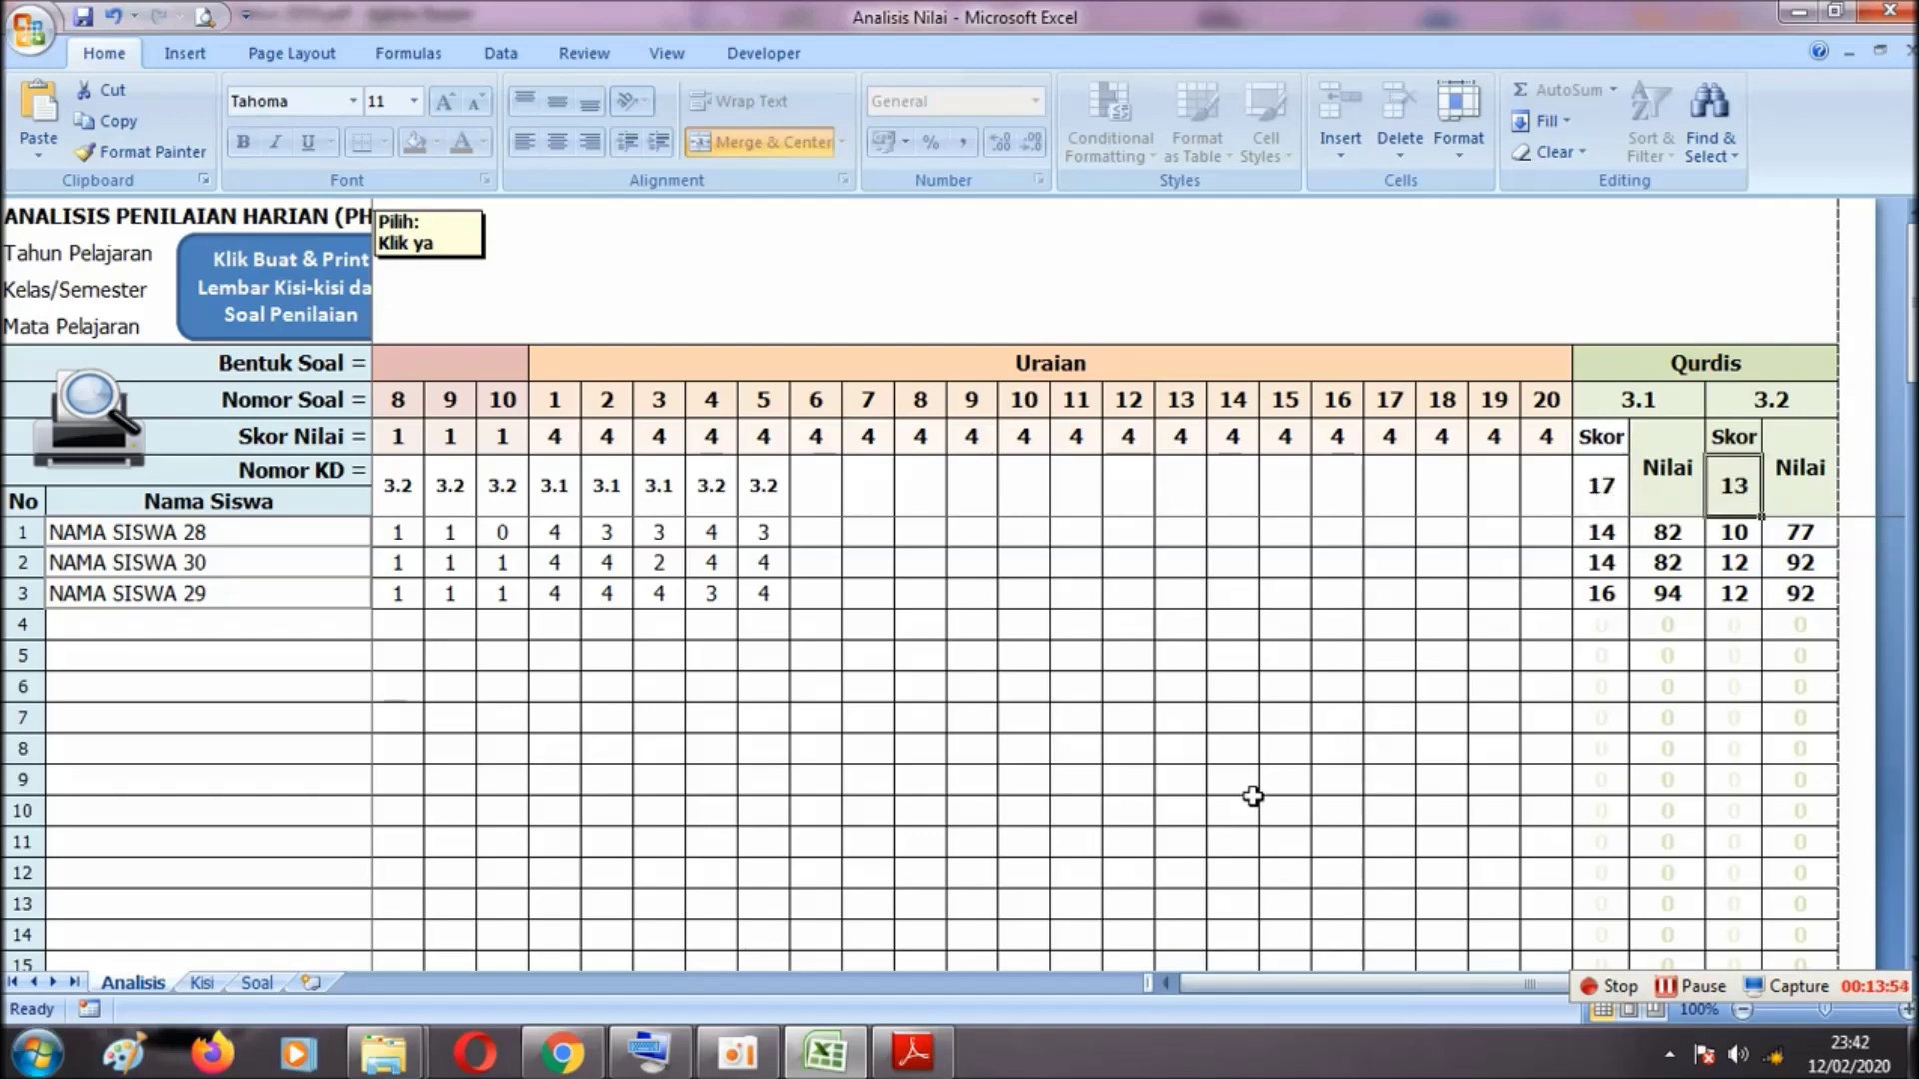
pyautogui.click(912, 1055)
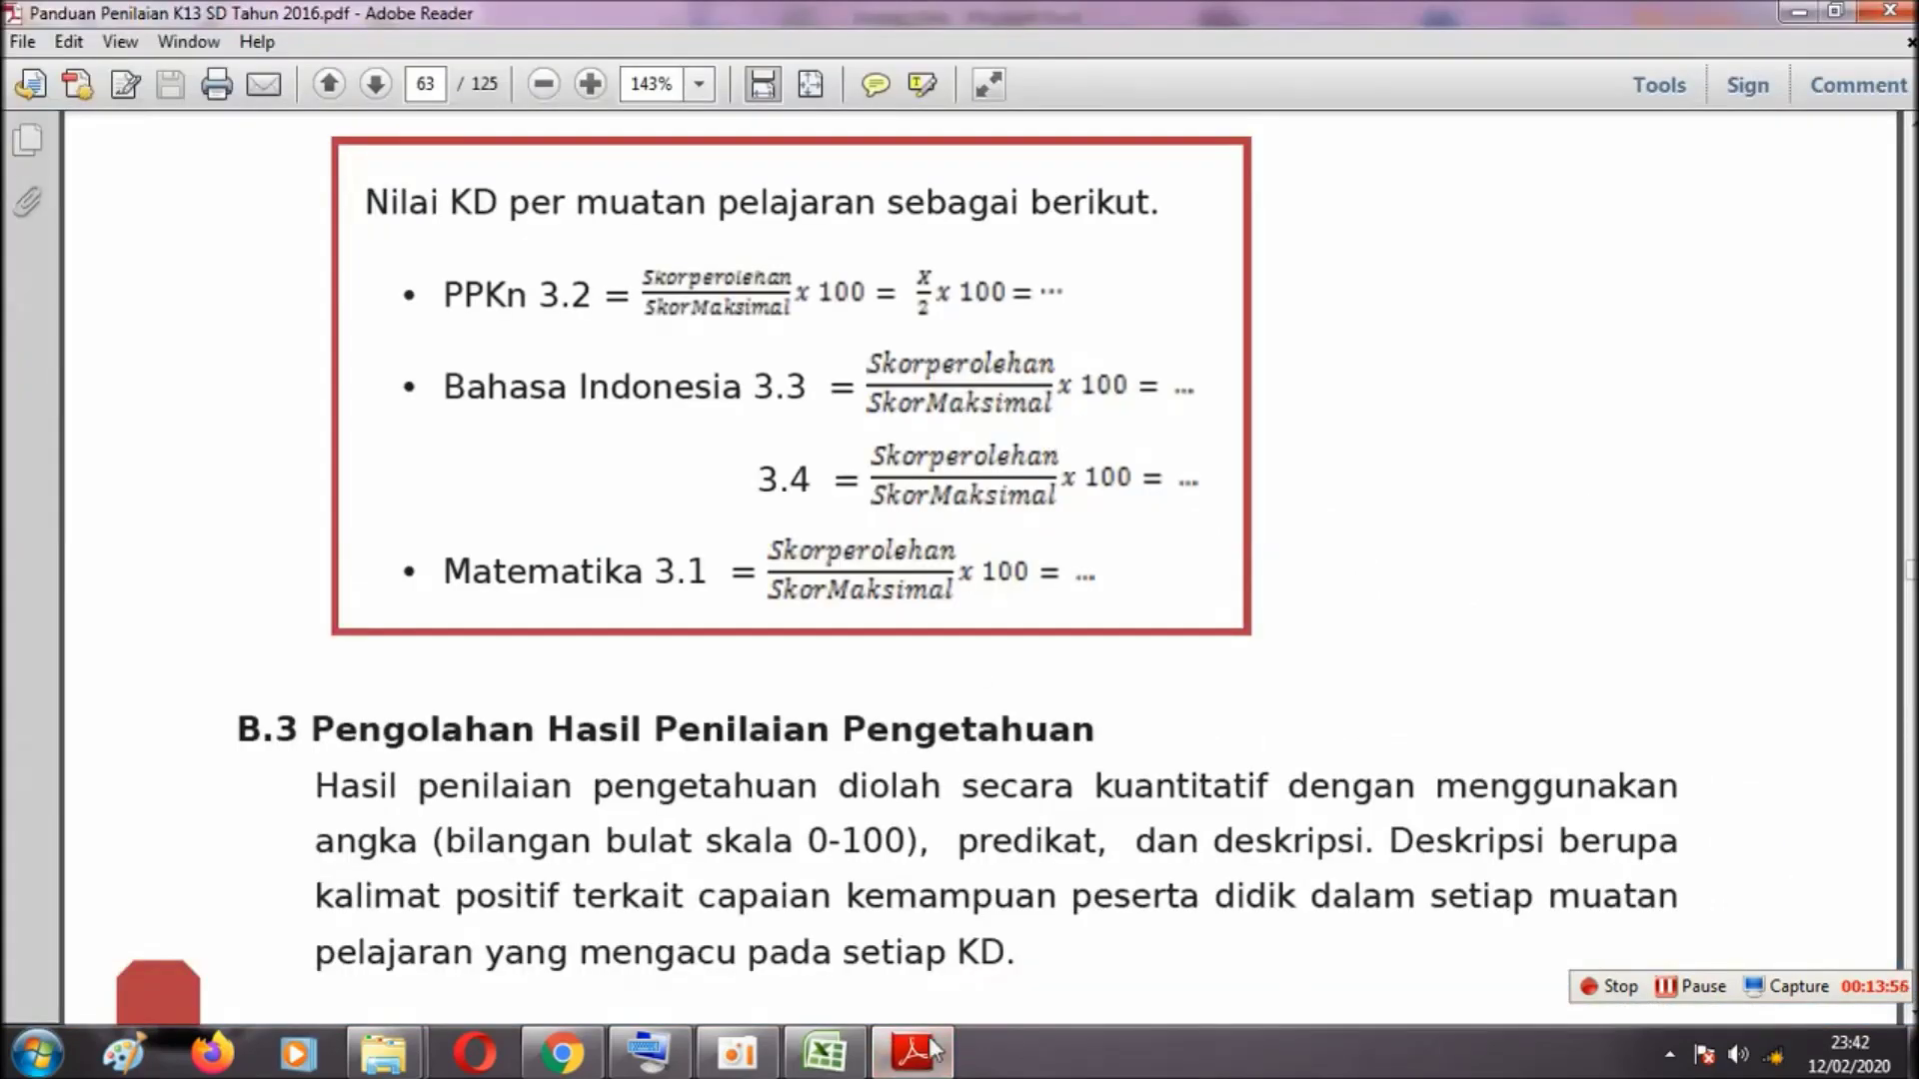
pyautogui.click(855, 1051)
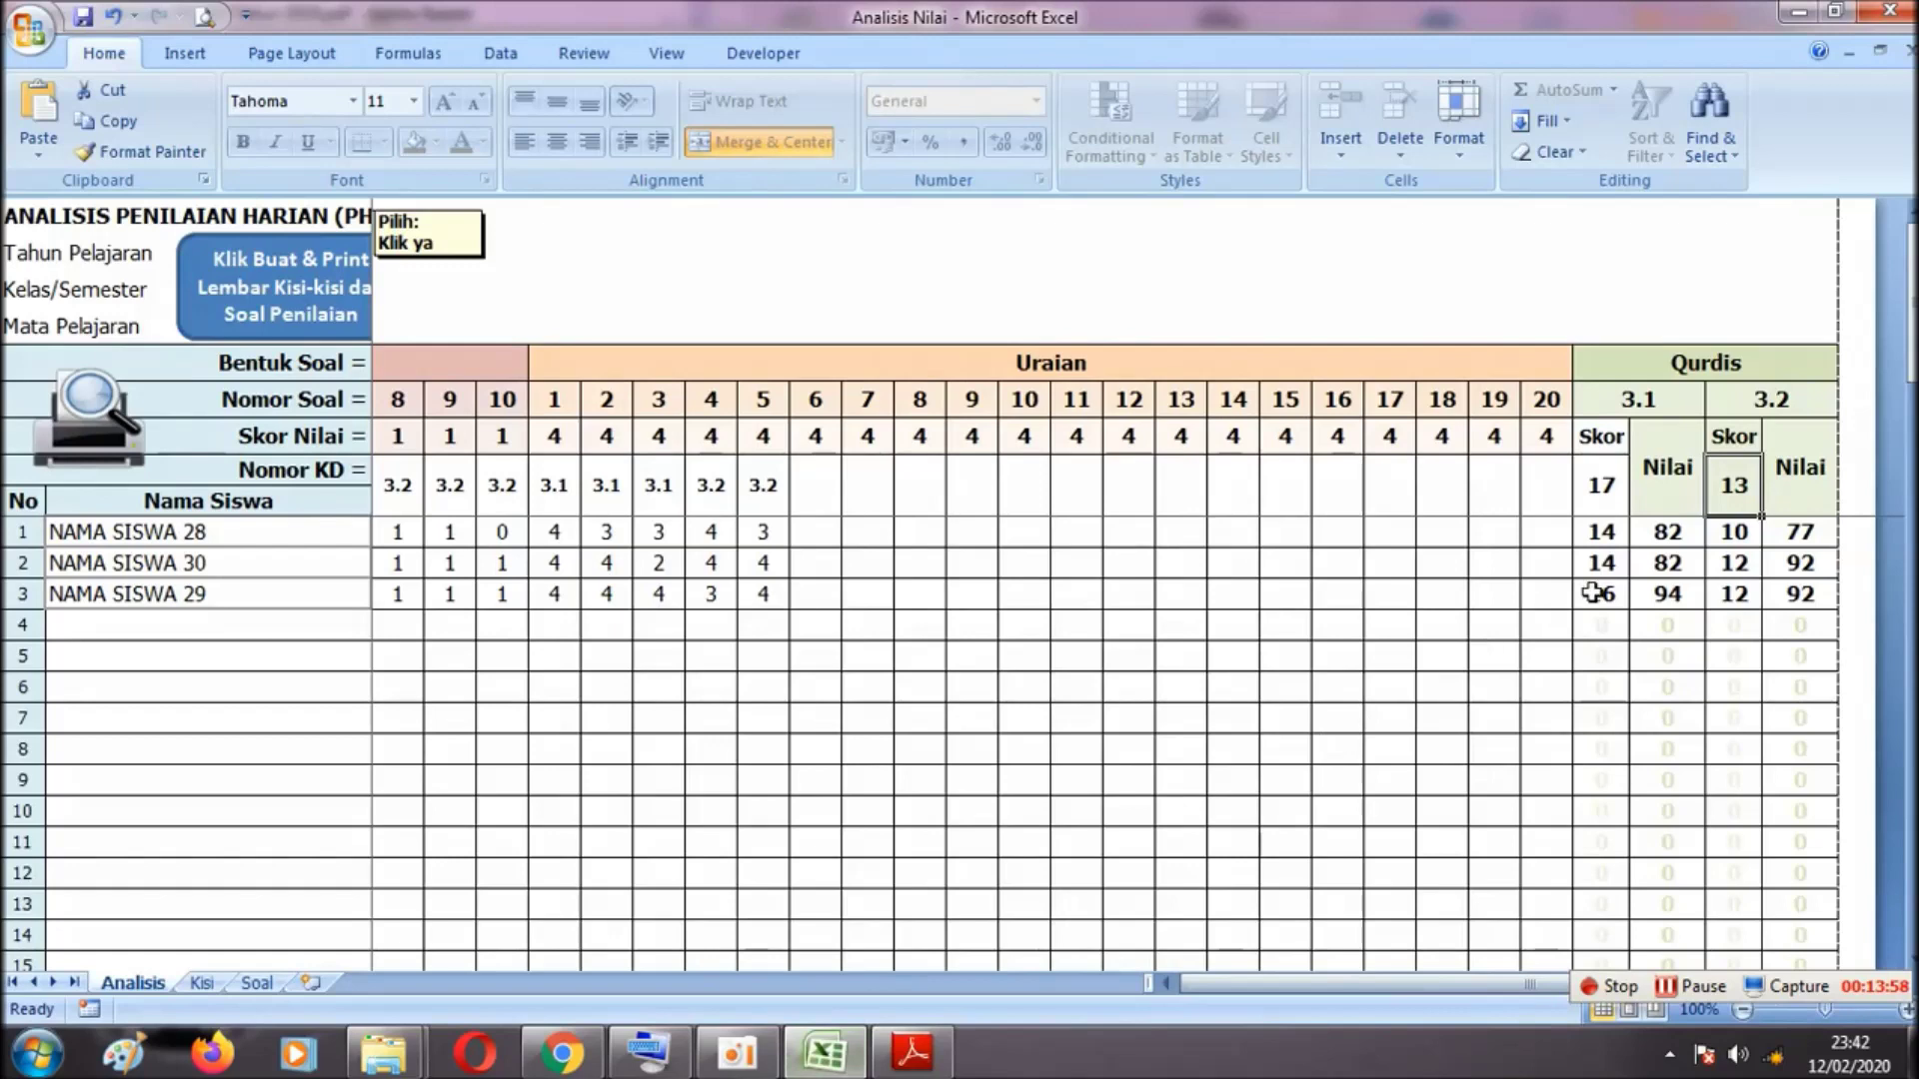
# Review the three students' KD 3.1 scores, both maximum scores, and the KD 3.1 and 3.2 Nilai results
pyautogui.click(1667, 538)
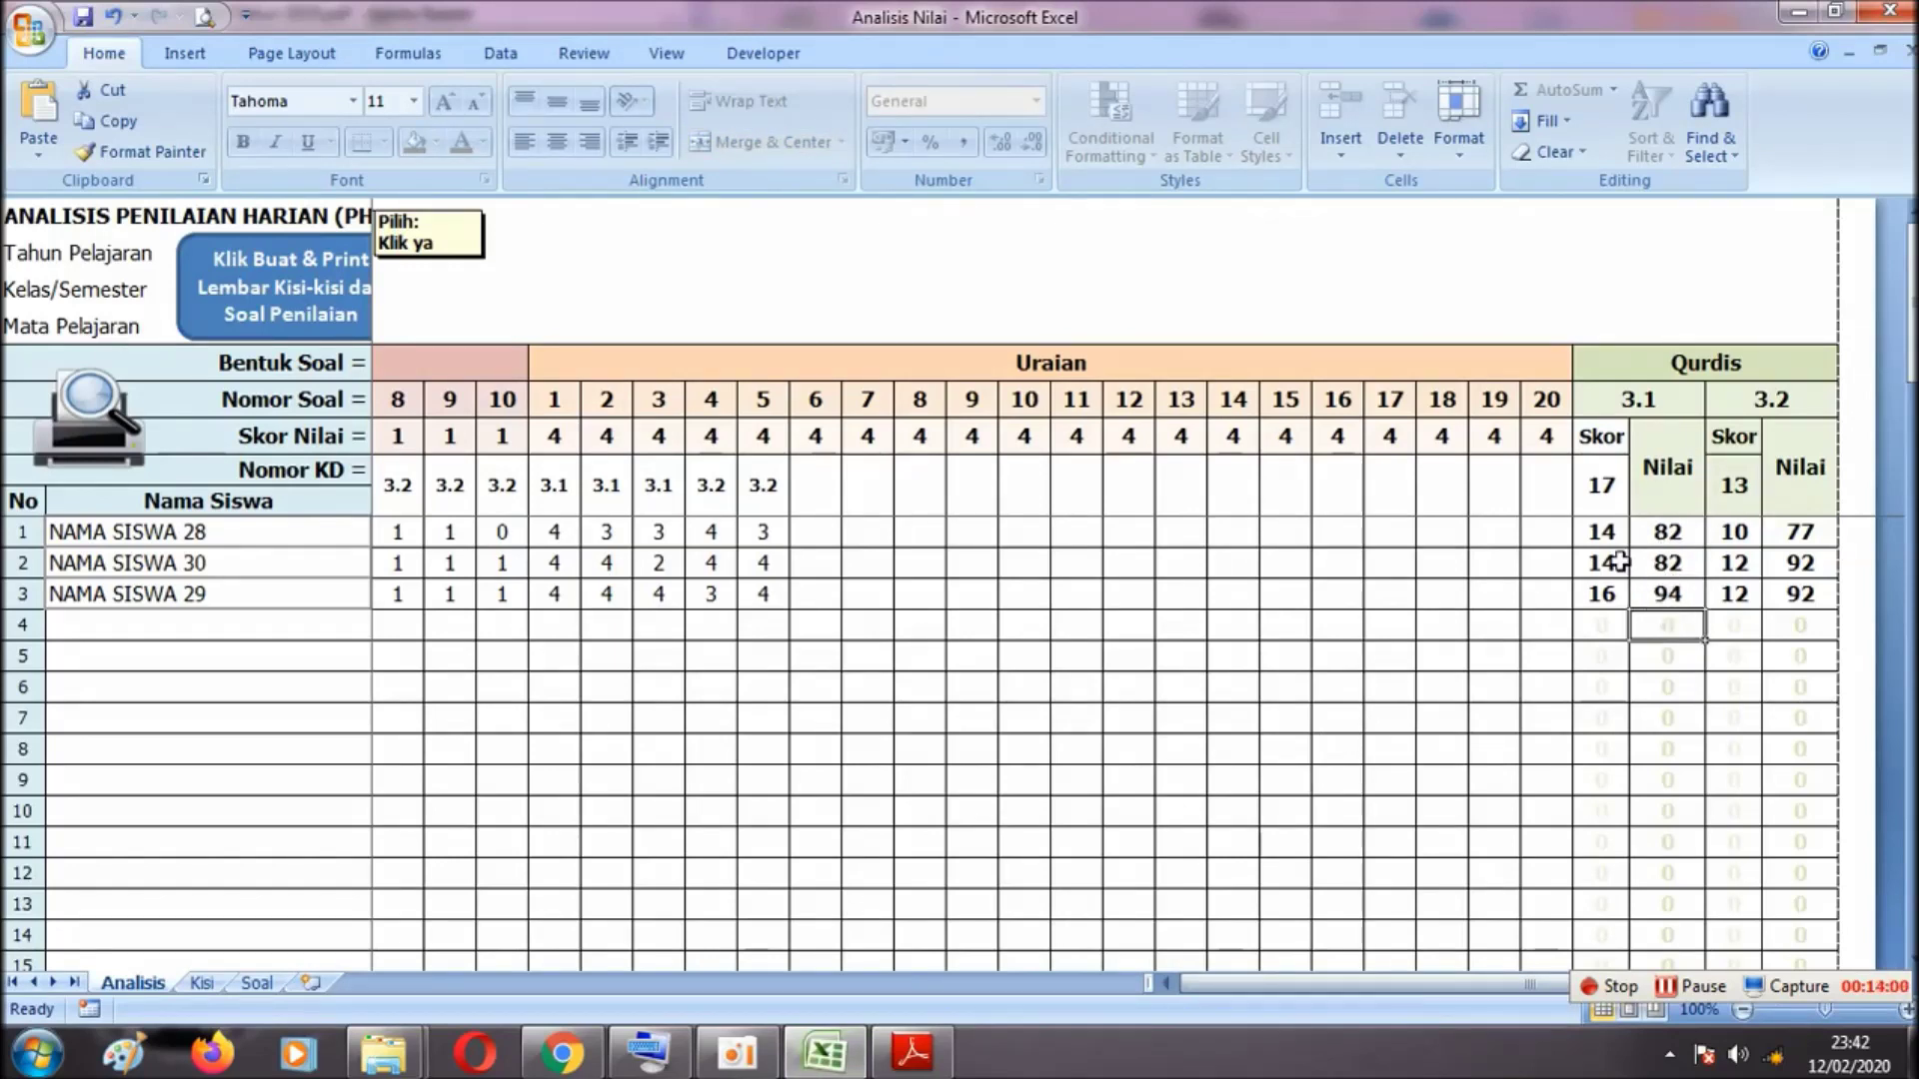
pyautogui.click(1596, 534)
pyautogui.click(1597, 563)
pyautogui.click(1599, 596)
pyautogui.click(1599, 489)
pyautogui.click(1731, 479)
pyautogui.click(1604, 487)
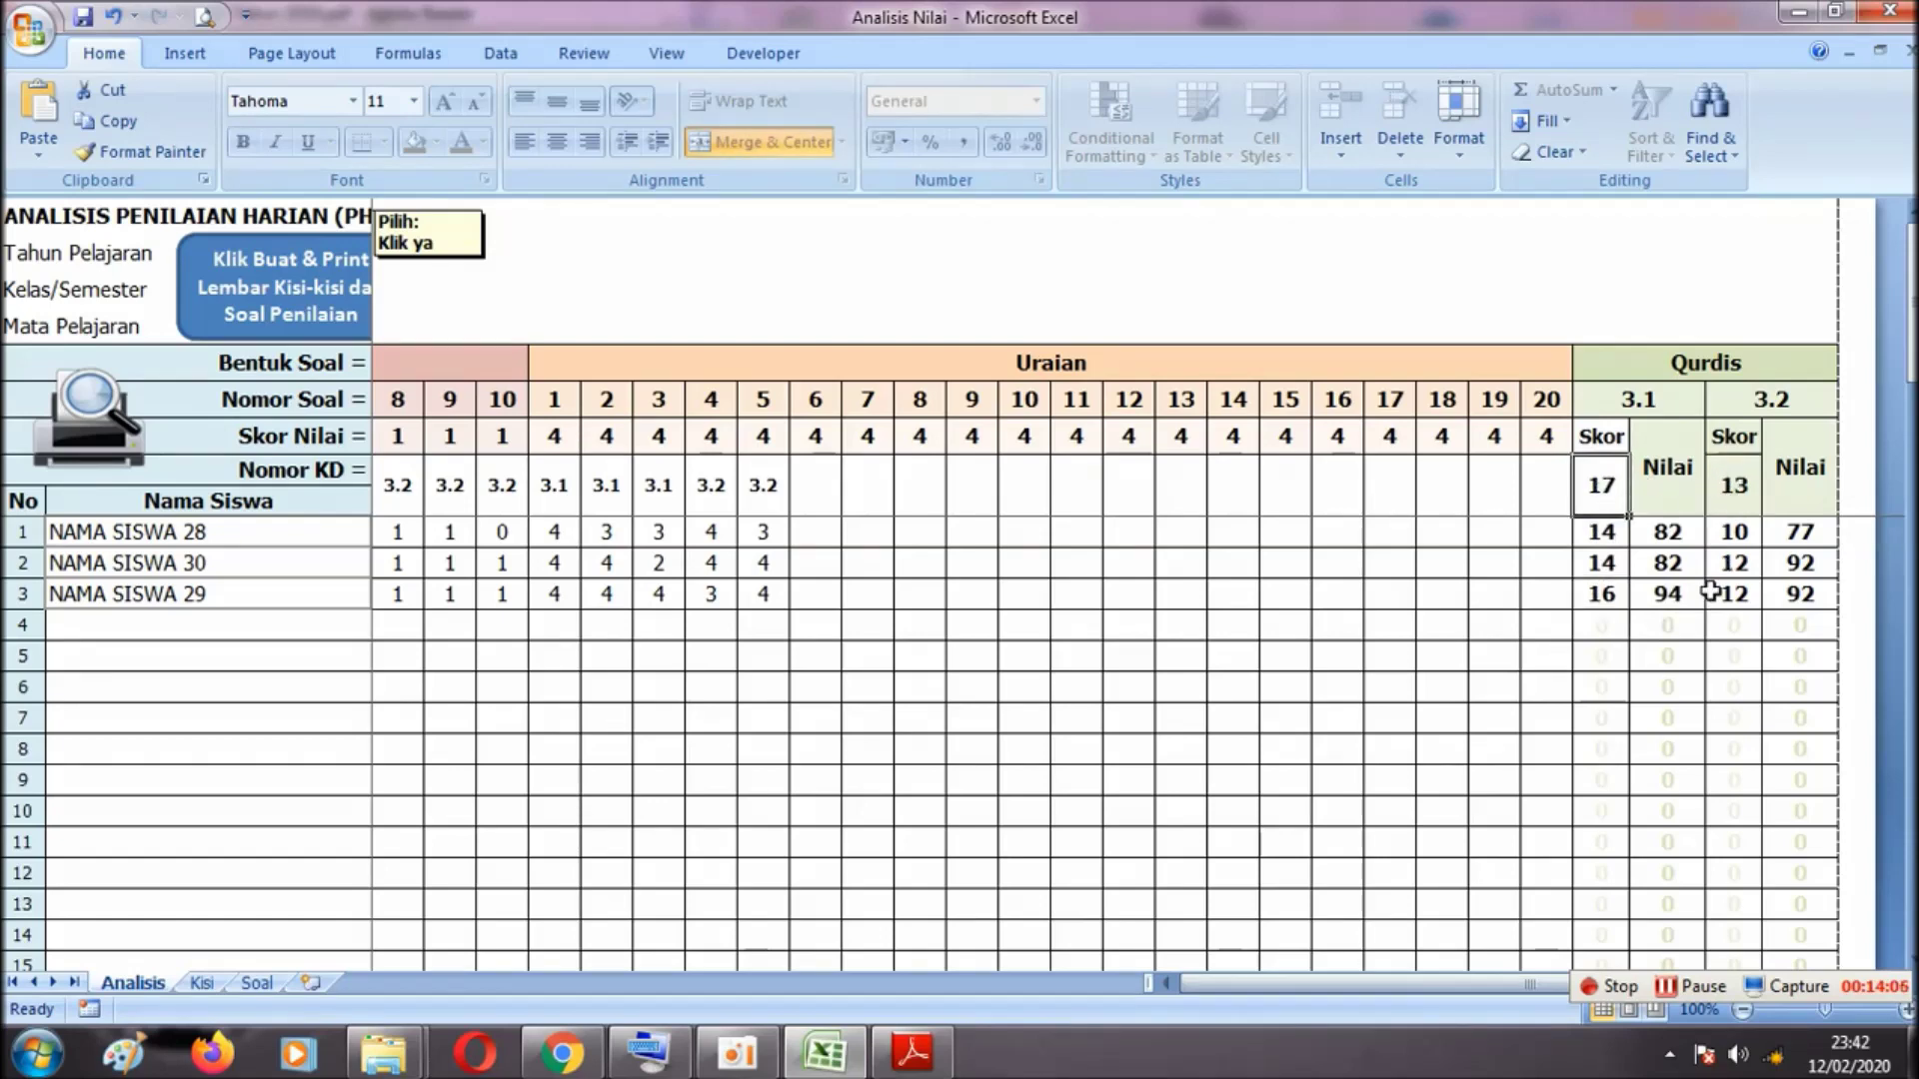
pyautogui.click(1667, 561)
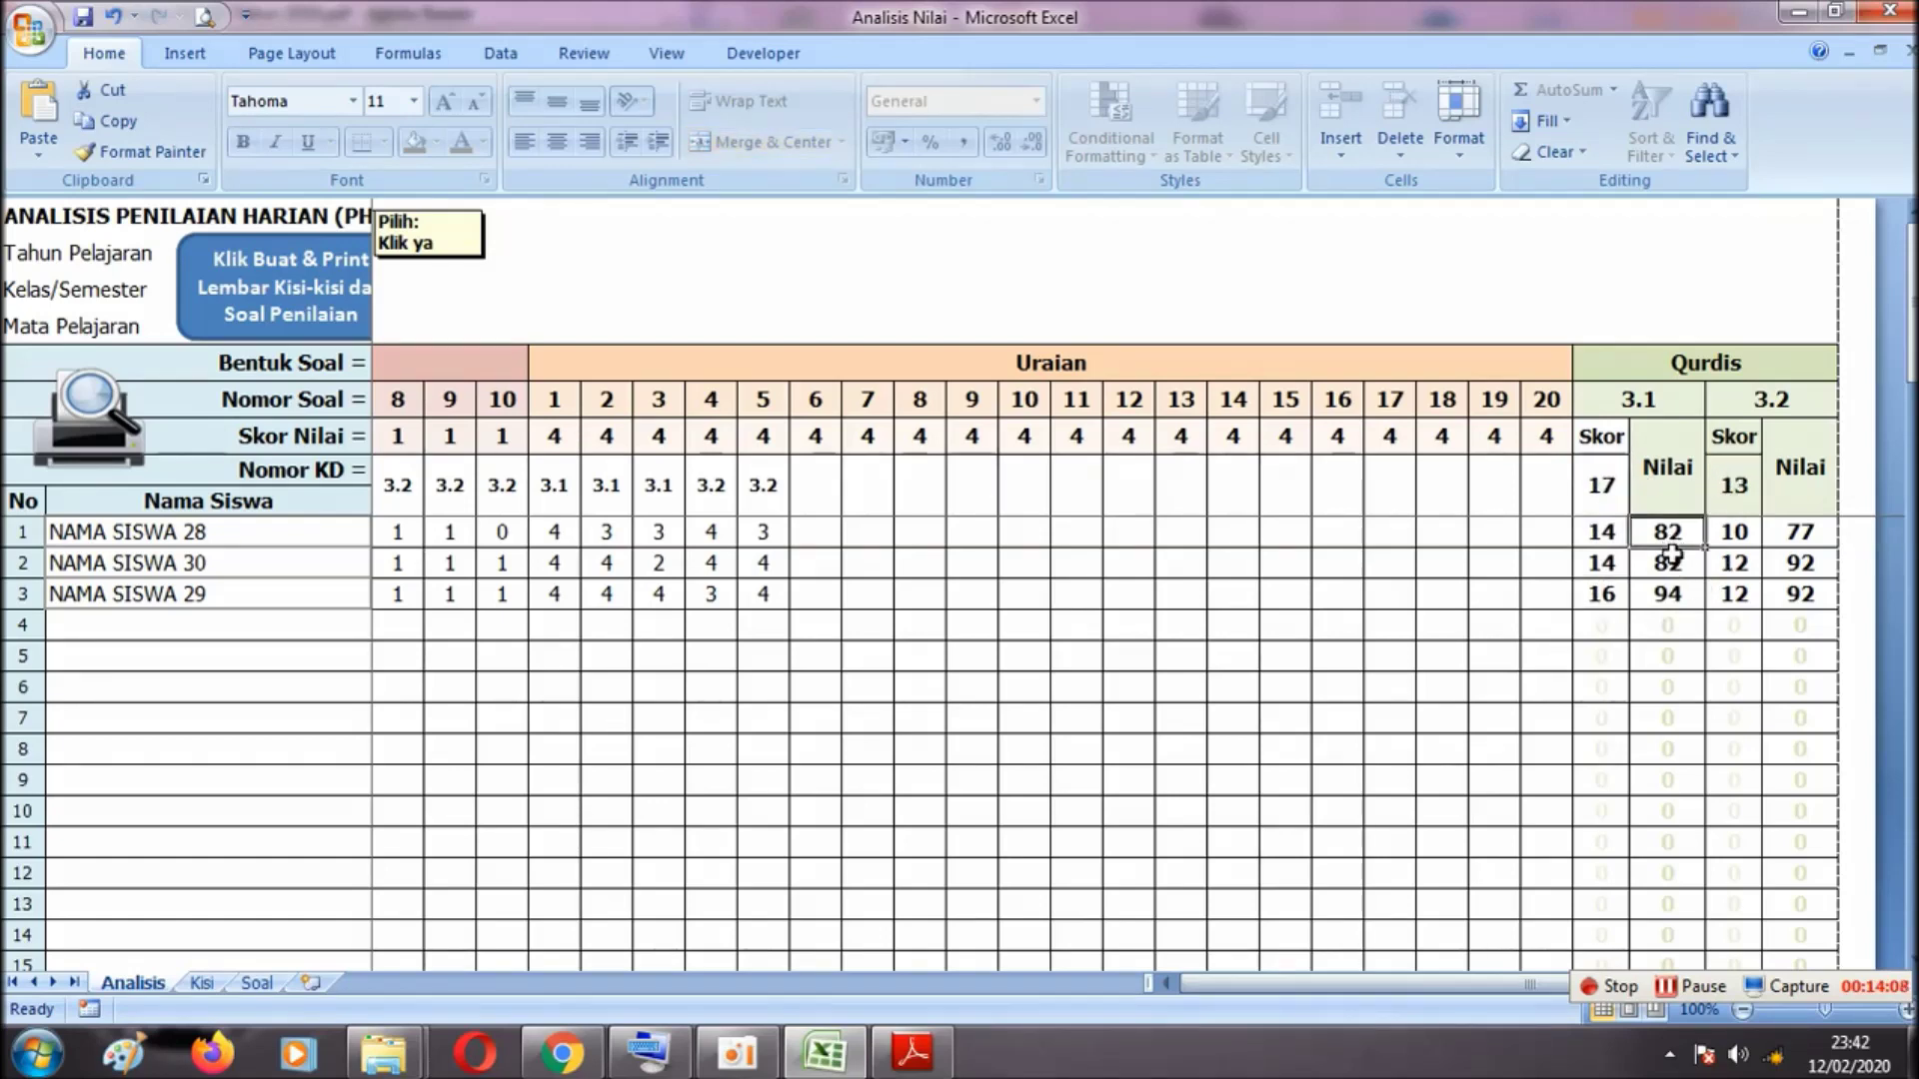
pyautogui.click(1814, 523)
pyautogui.click(1802, 568)
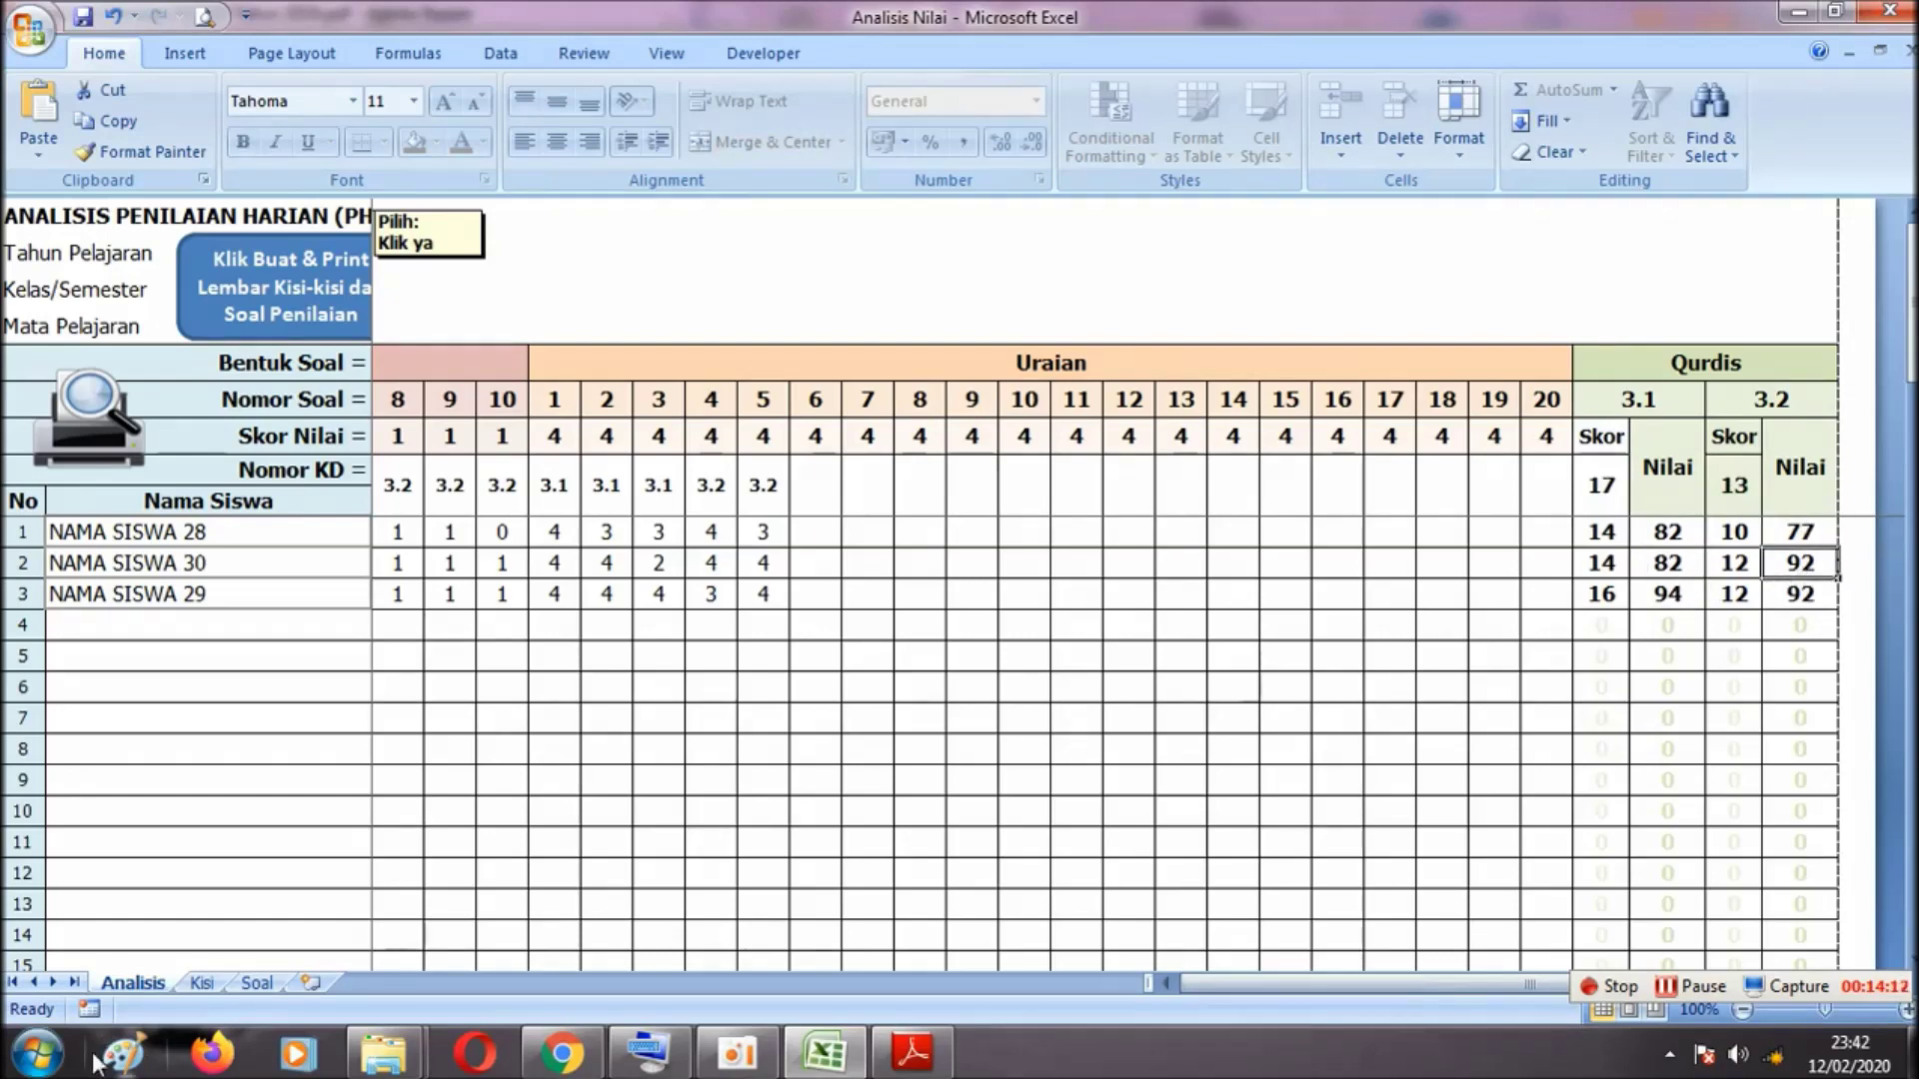
# Open Calculator and recheck the KD score formula in the Panduan Penilaian PDF
pyautogui.click(45, 1061)
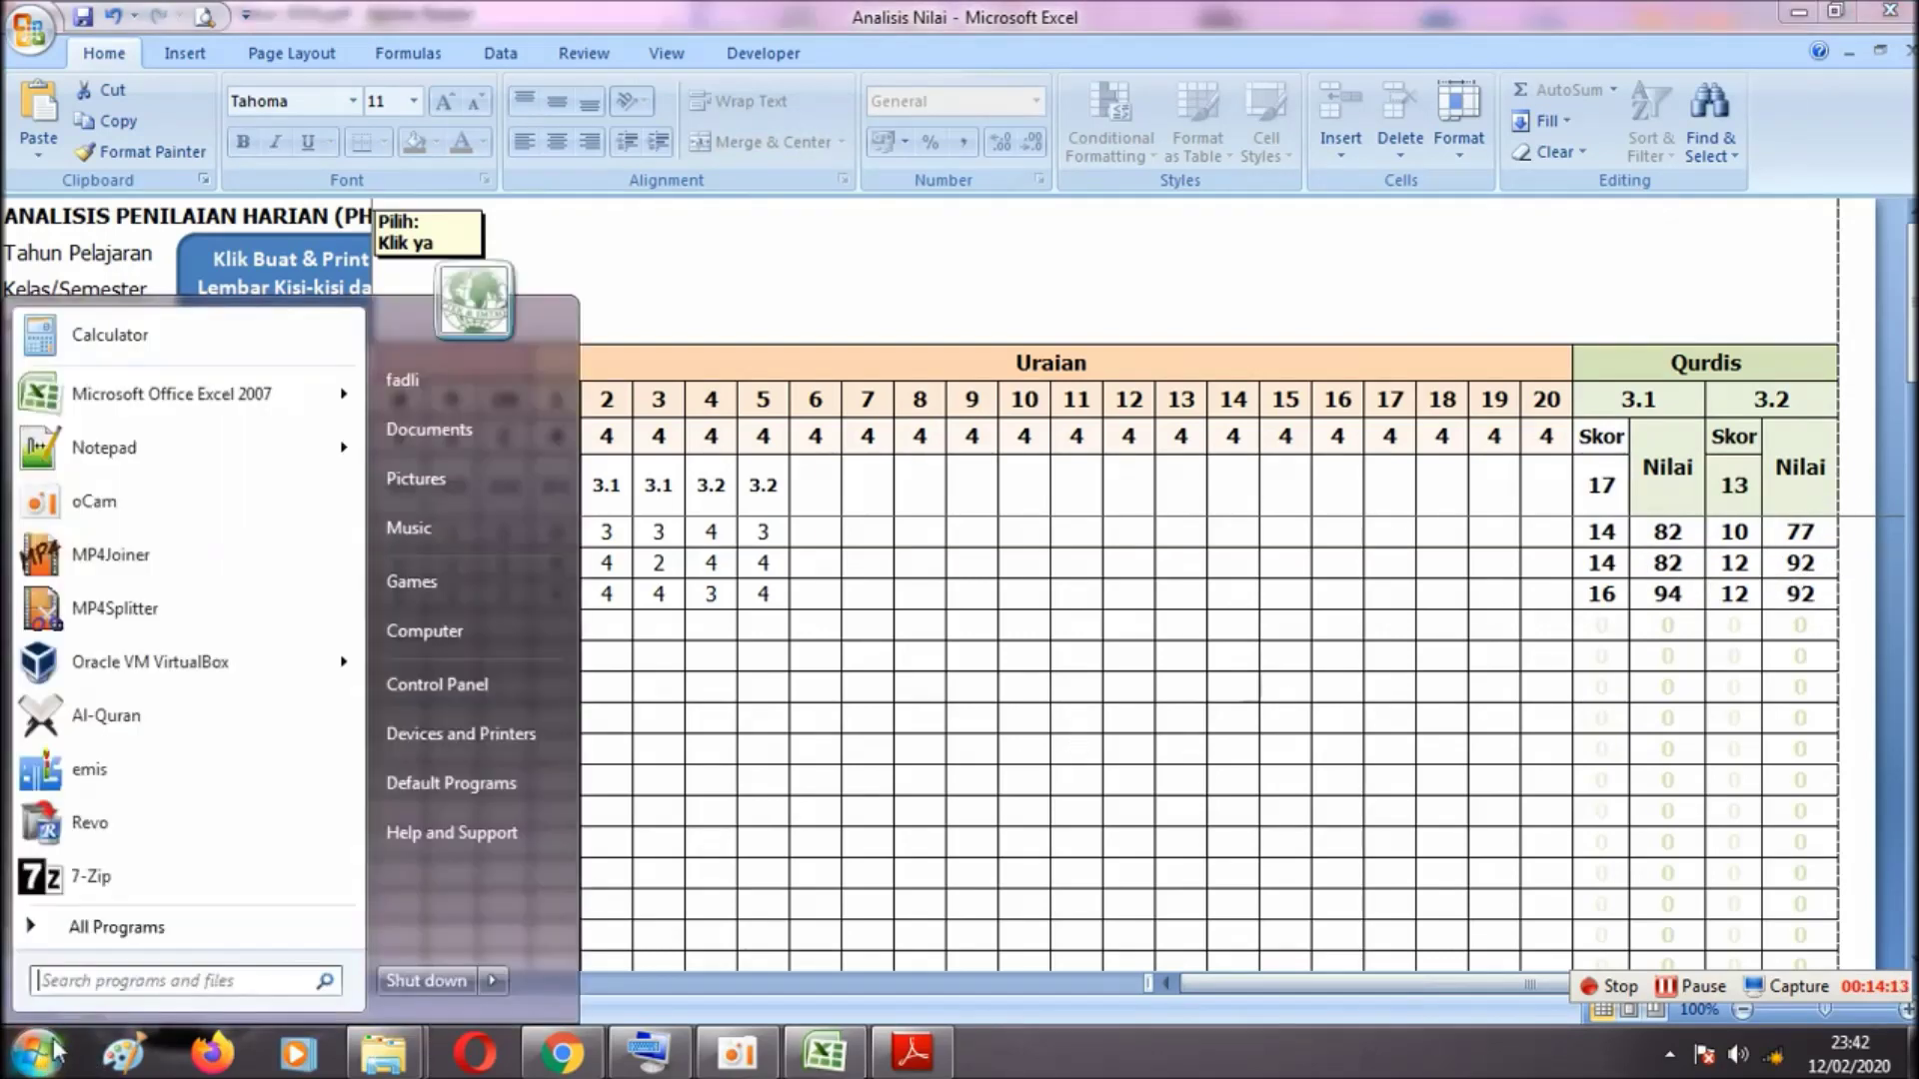
pyautogui.click(93, 349)
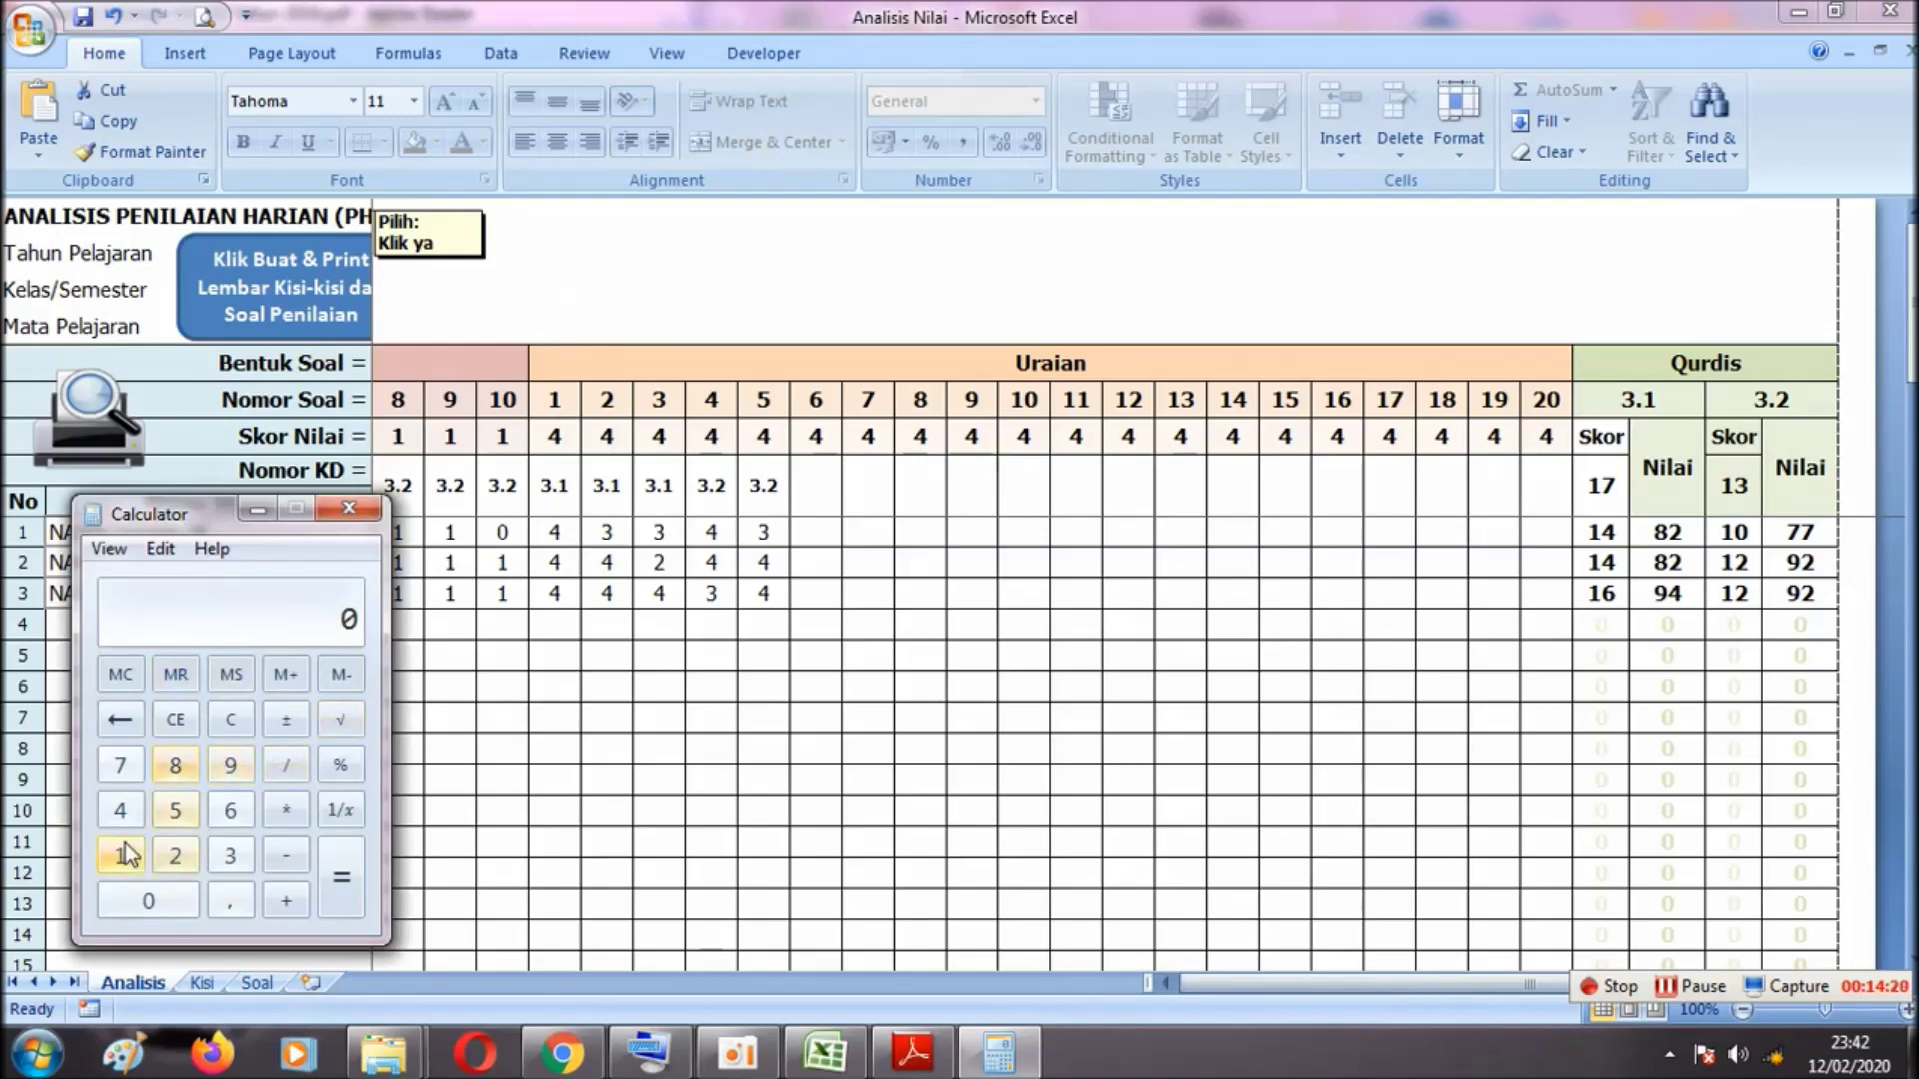
pyautogui.click(900, 1062)
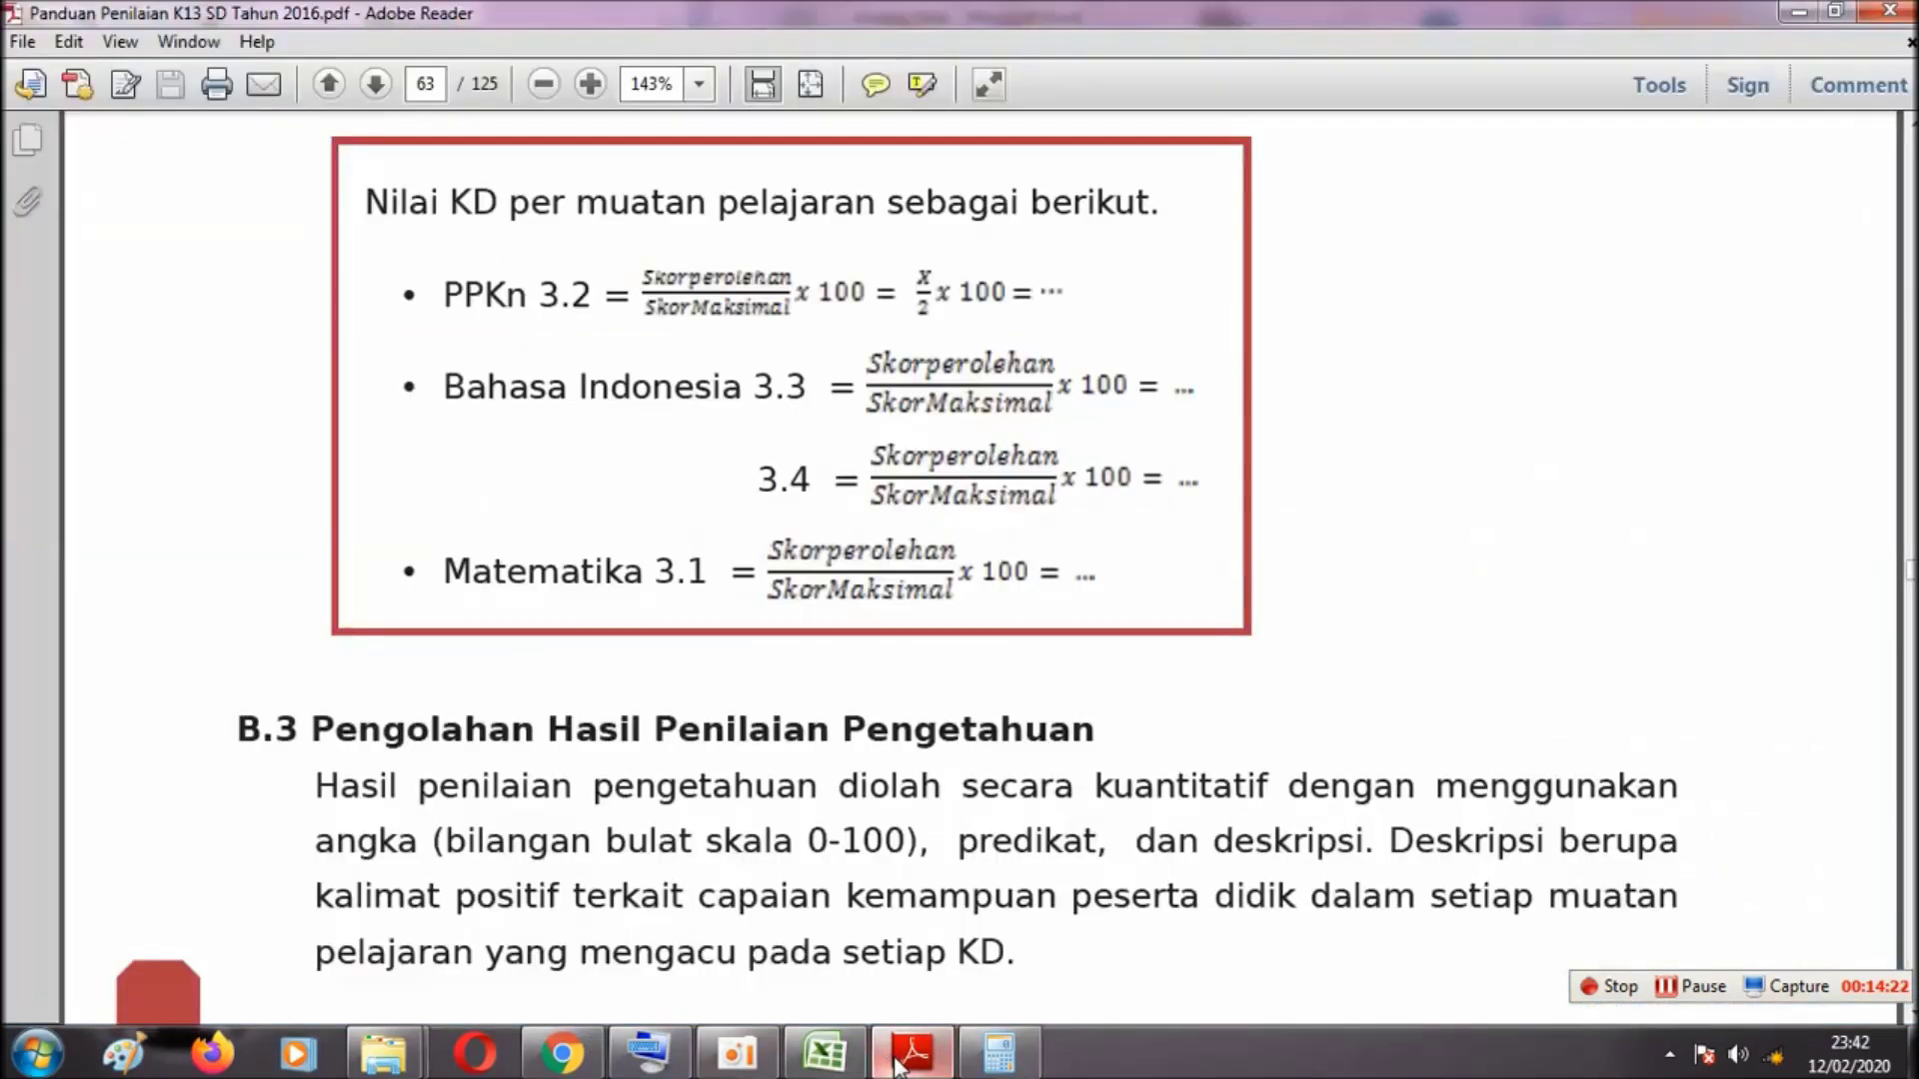
pyautogui.click(899, 1061)
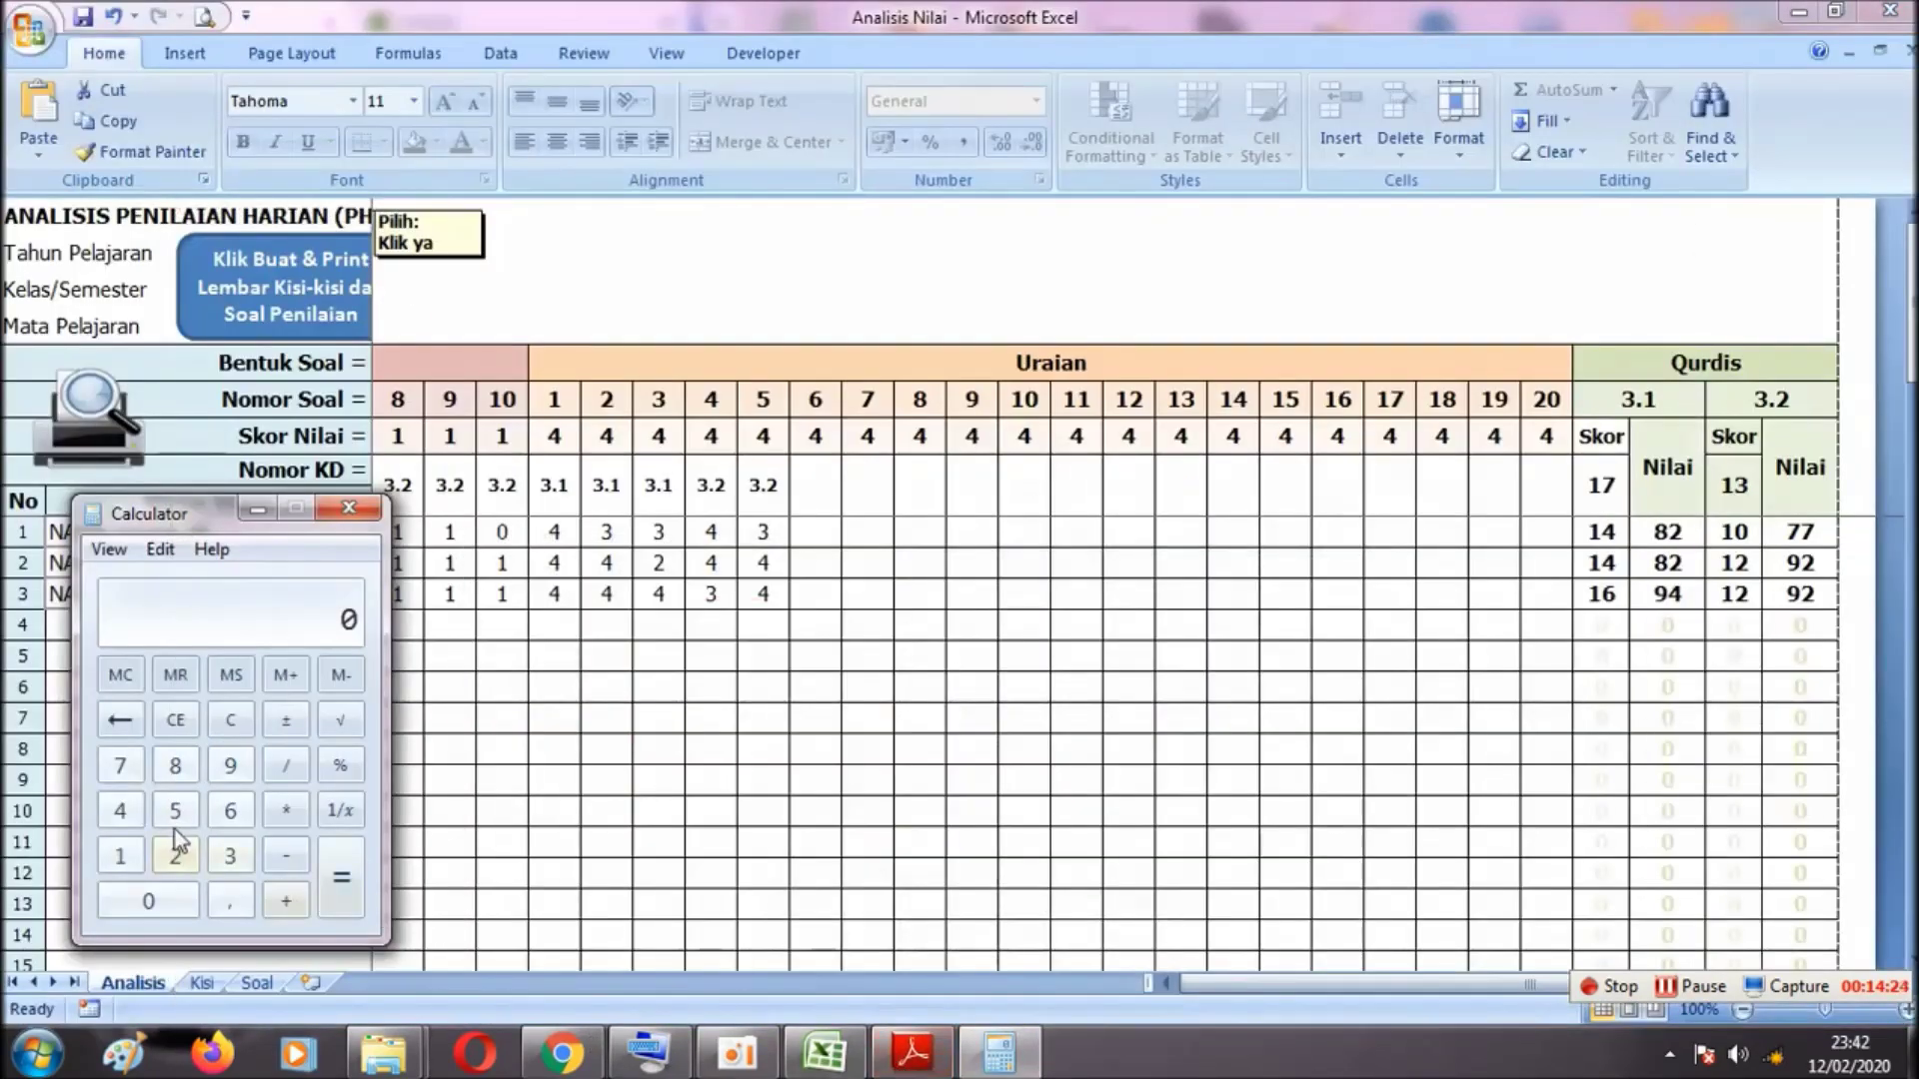
# Calculate 14 / 17 * 100 in Calculator to verify the KD 3.1 grade of NAMA SISWA 28
pyautogui.click(140, 819)
pyautogui.click(120, 857)
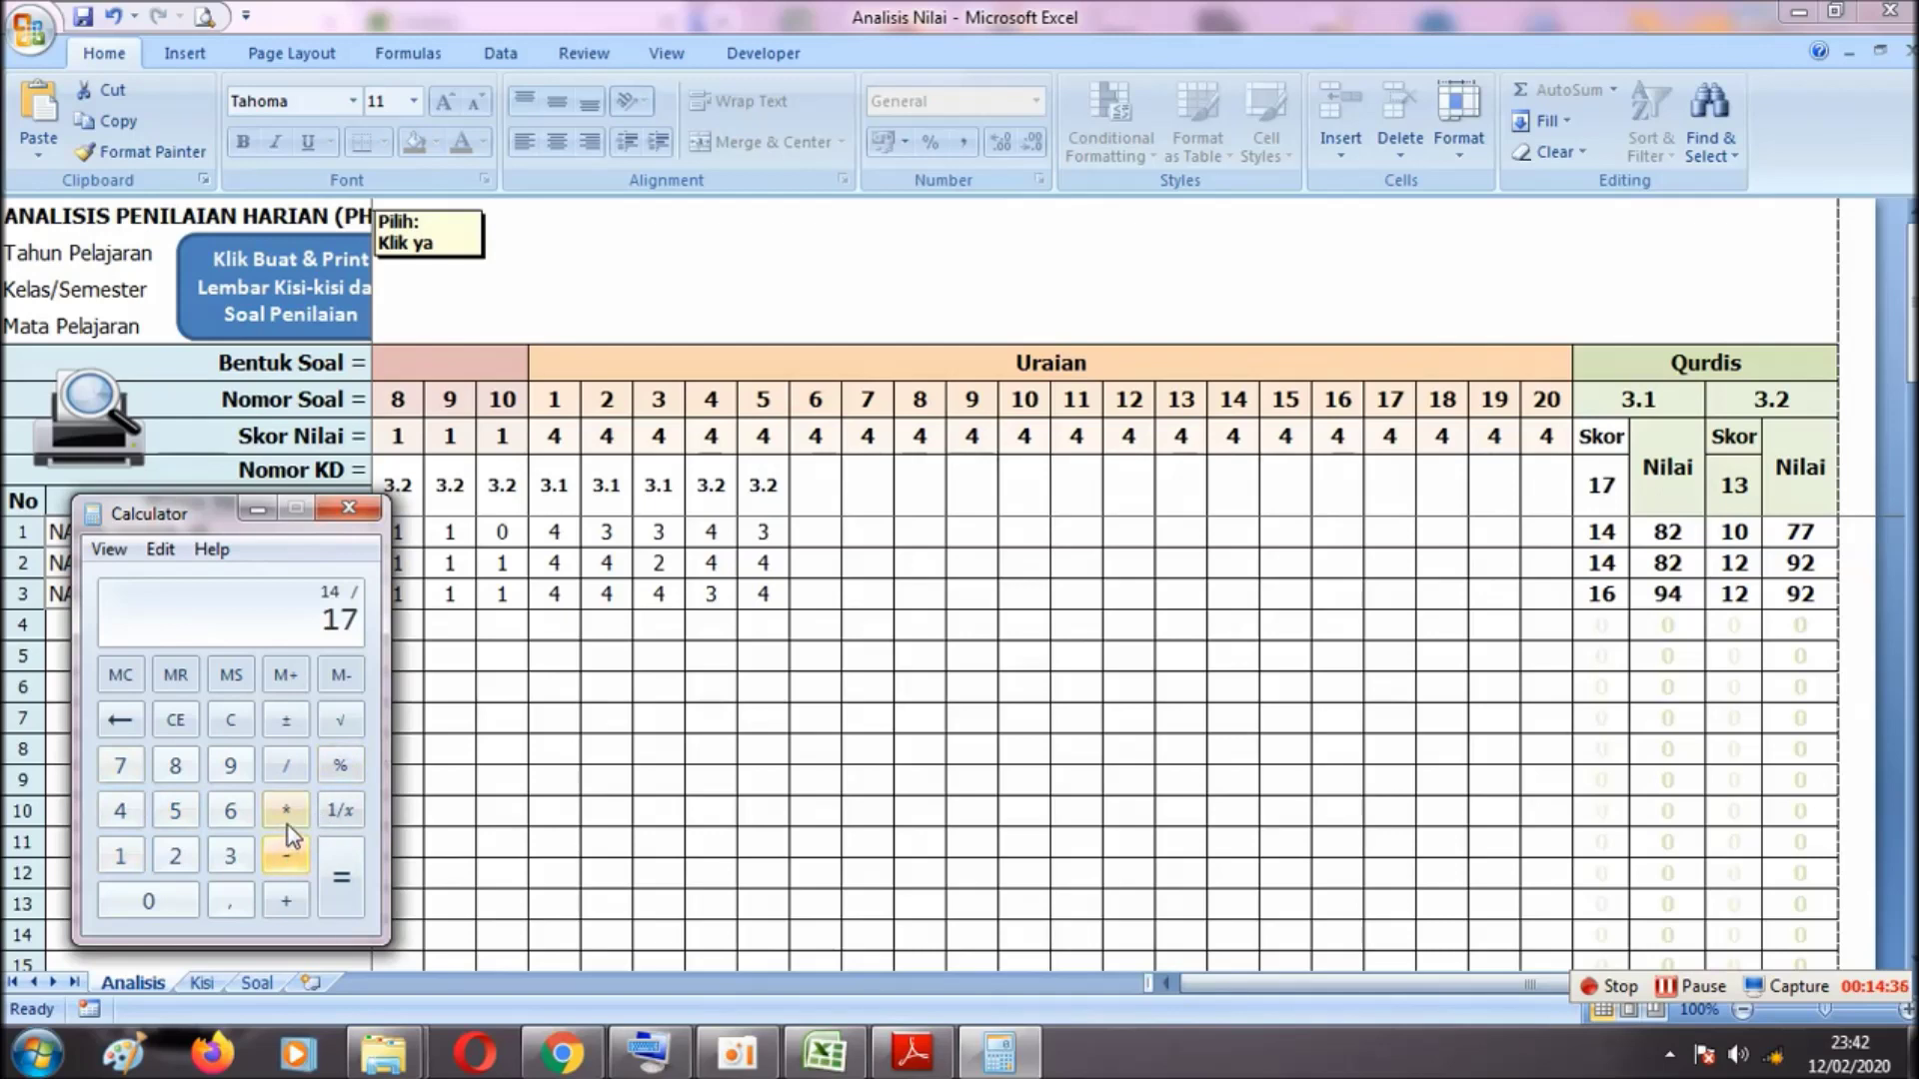
pyautogui.click(337, 883)
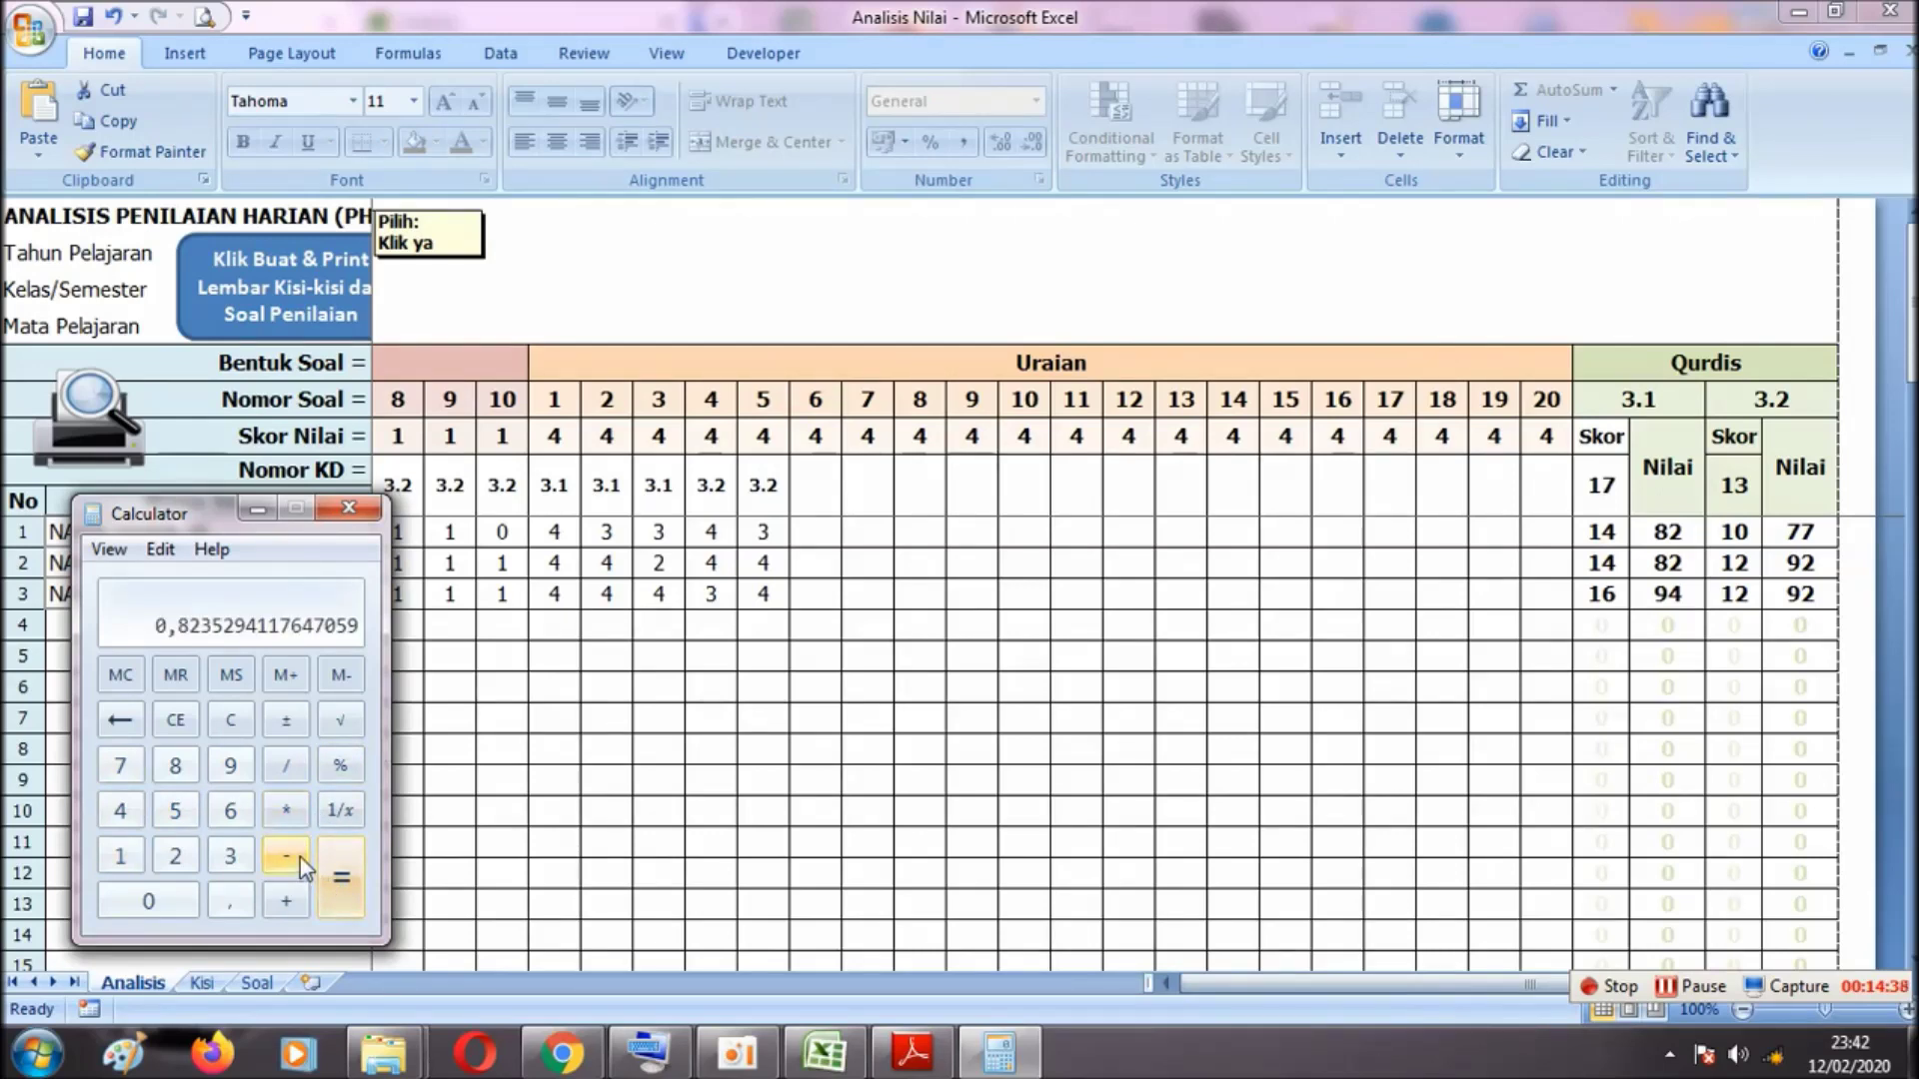
pyautogui.click(286, 810)
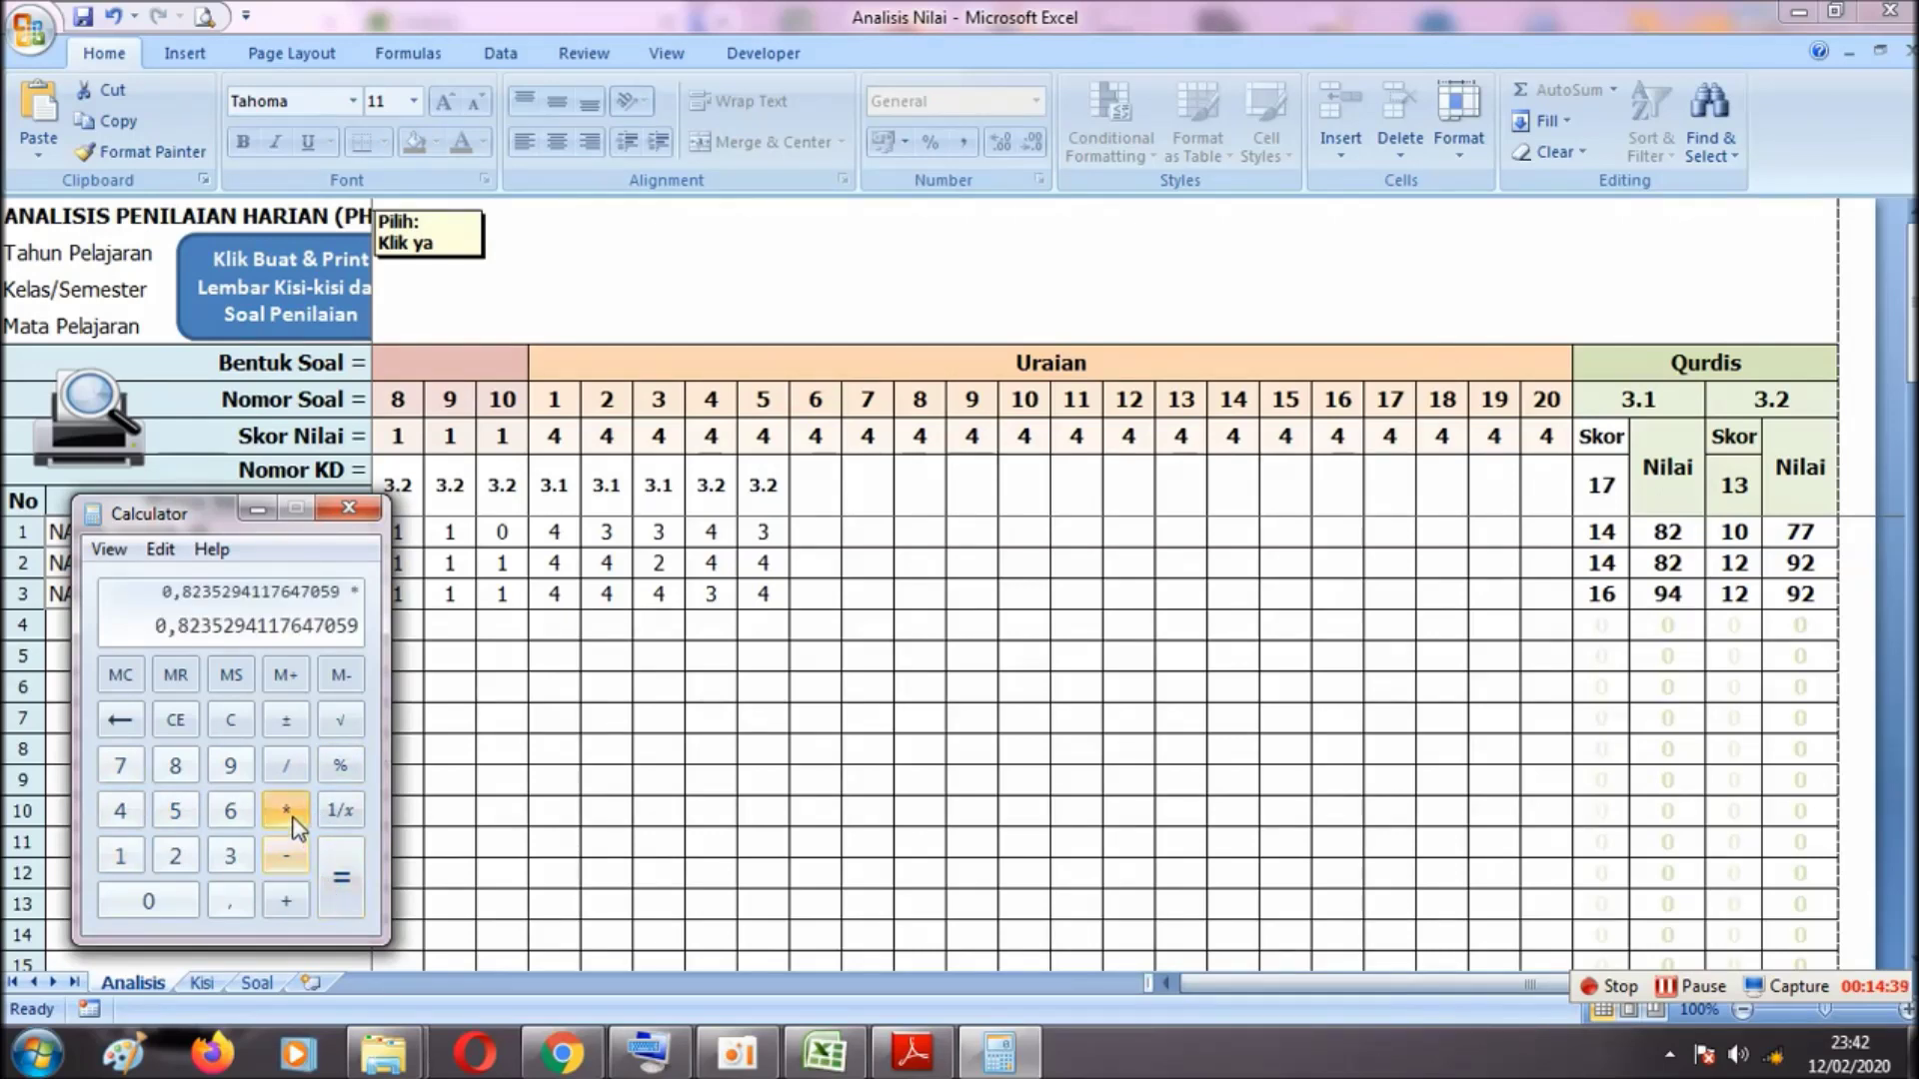
pyautogui.click(120, 856)
pyautogui.click(148, 895)
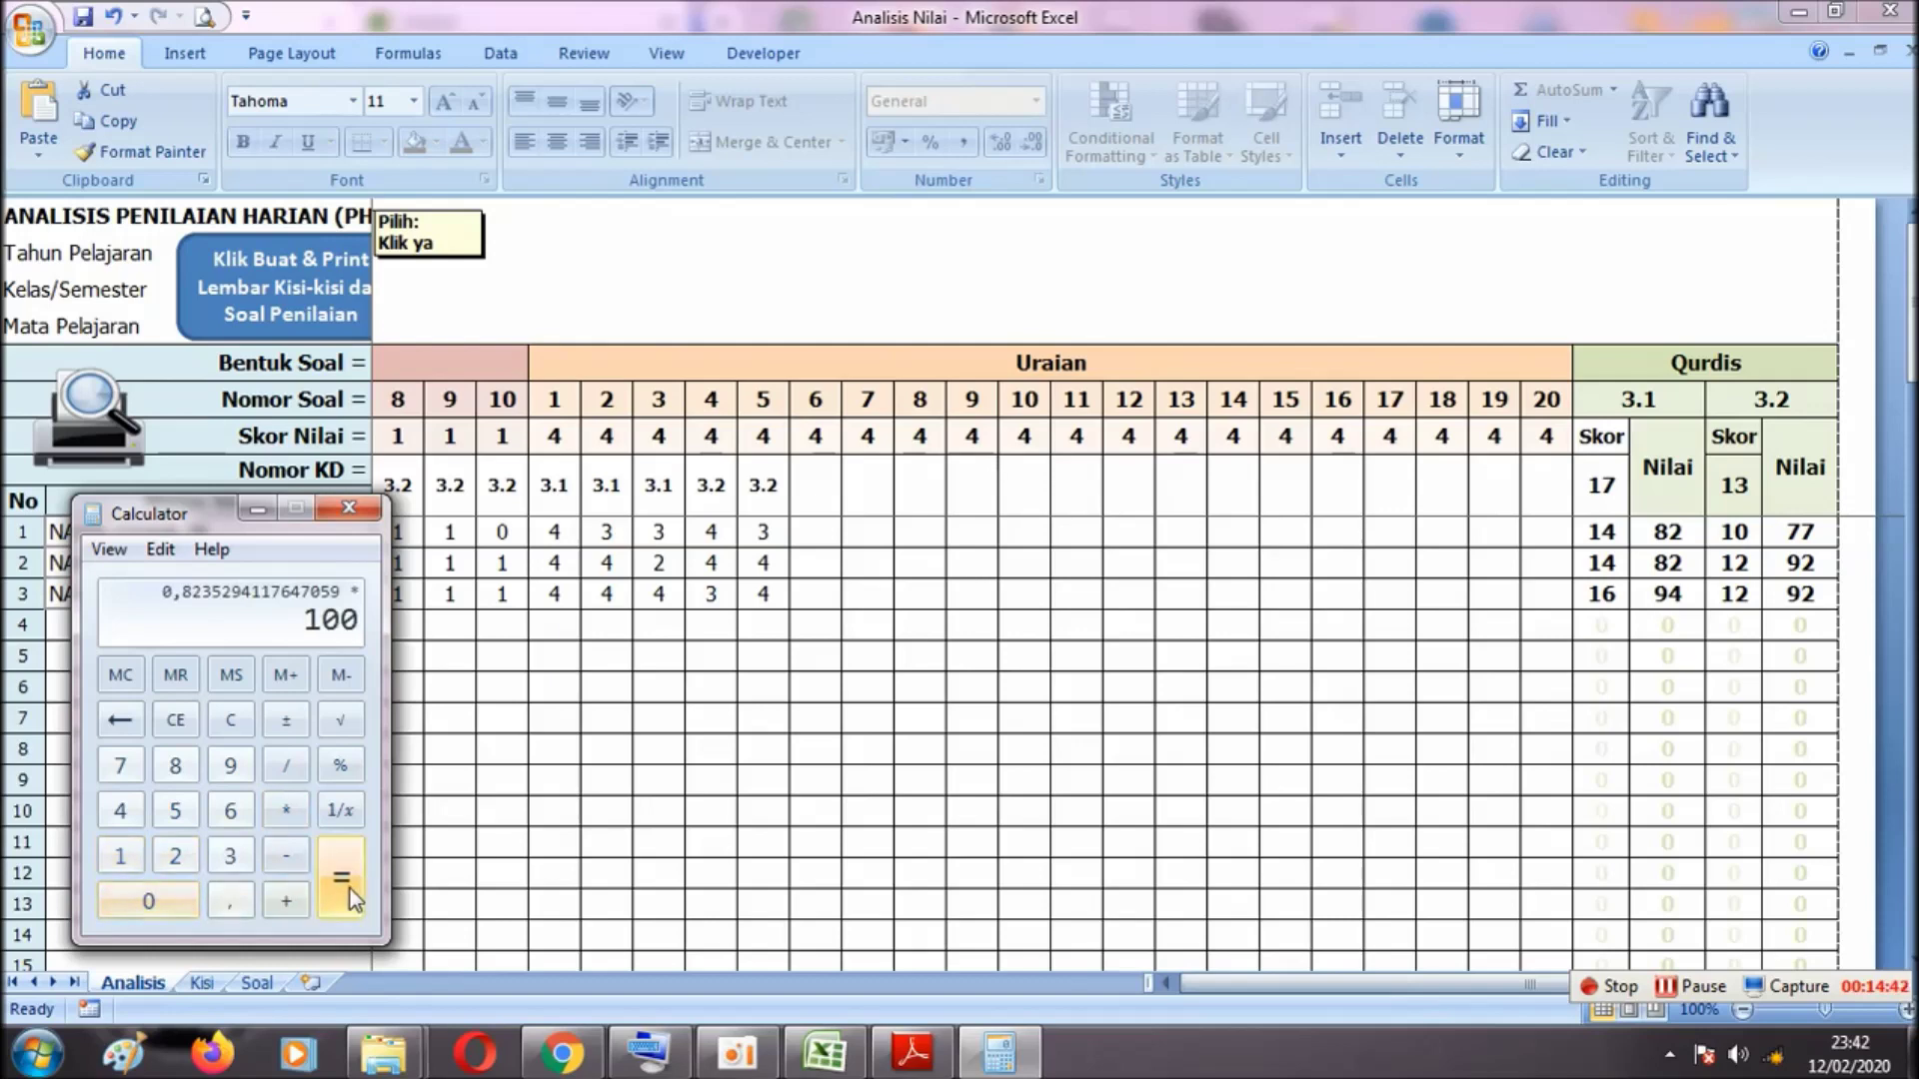
pyautogui.click(341, 884)
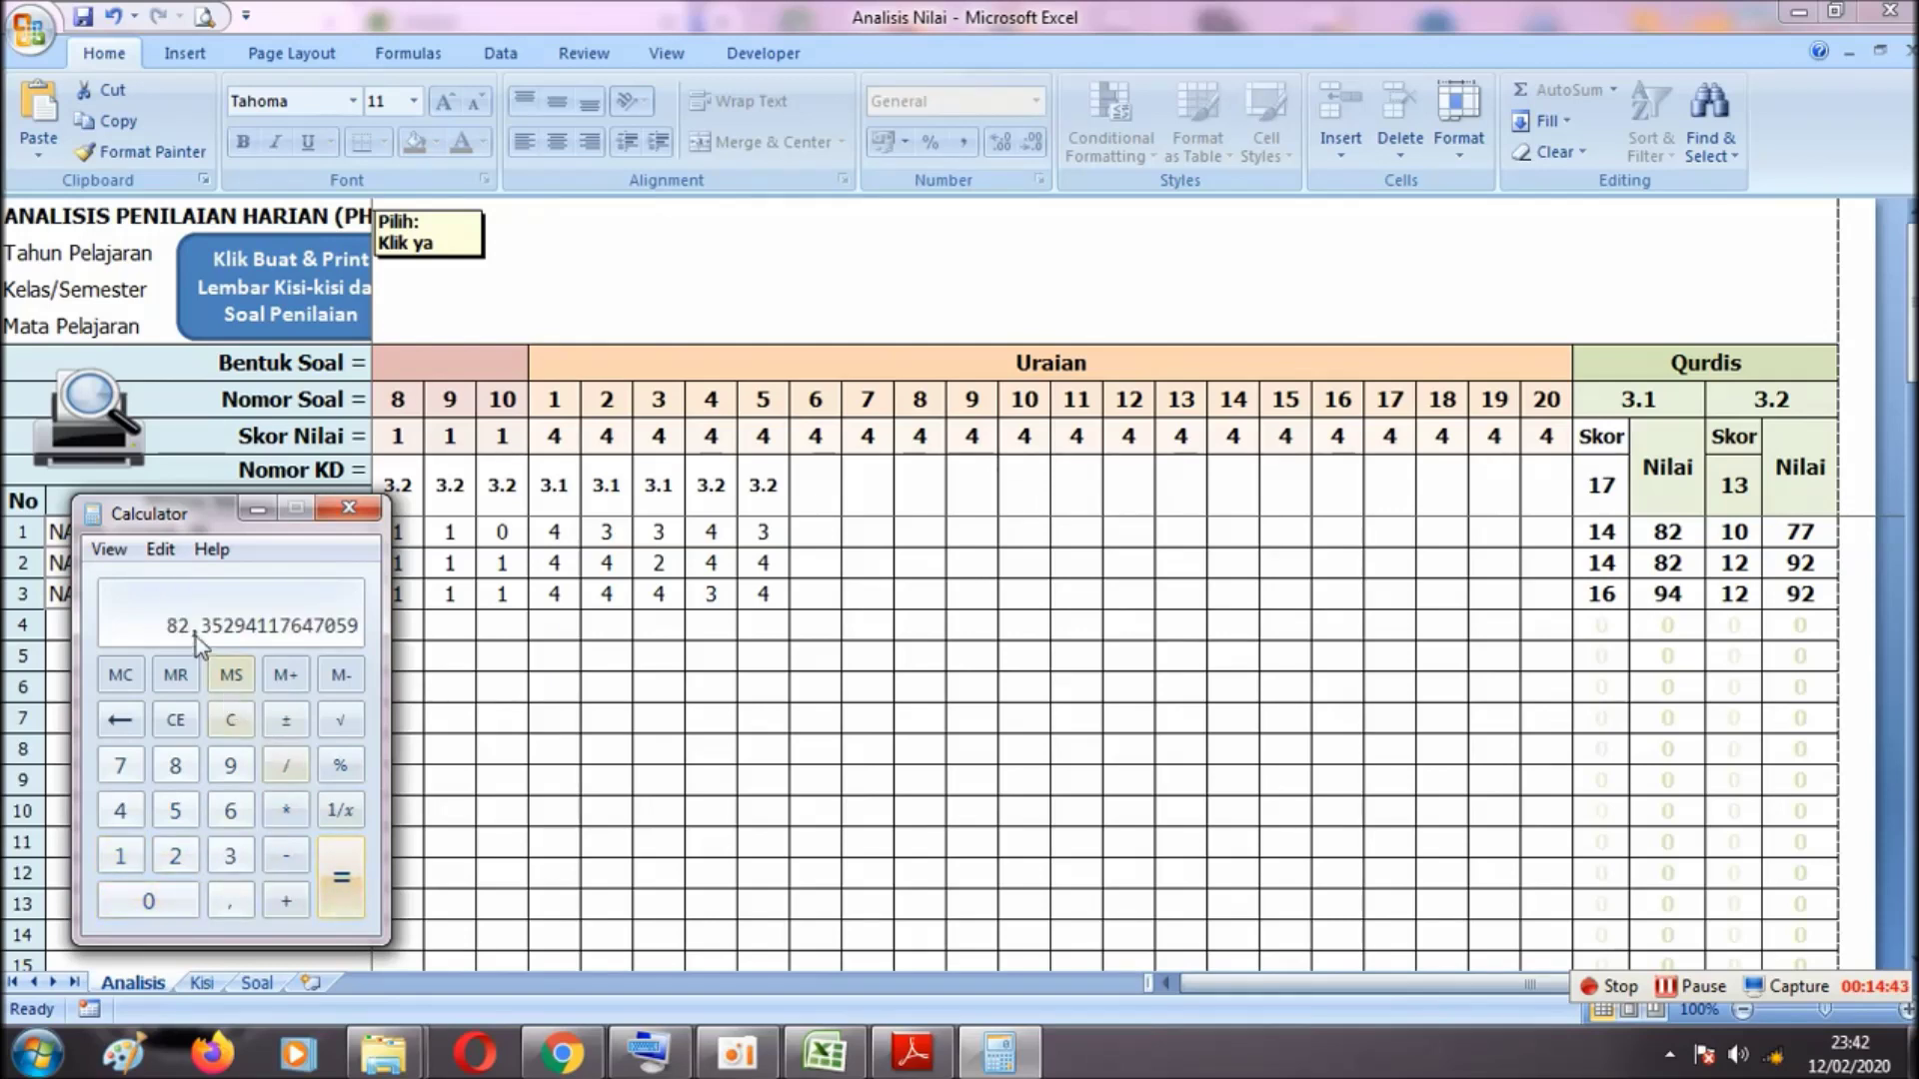
# Compare the calculated result with the KD 3.1 Nilai of NAMA SISWA 28 and with the formulas in the PDF guide
pyautogui.click(1681, 537)
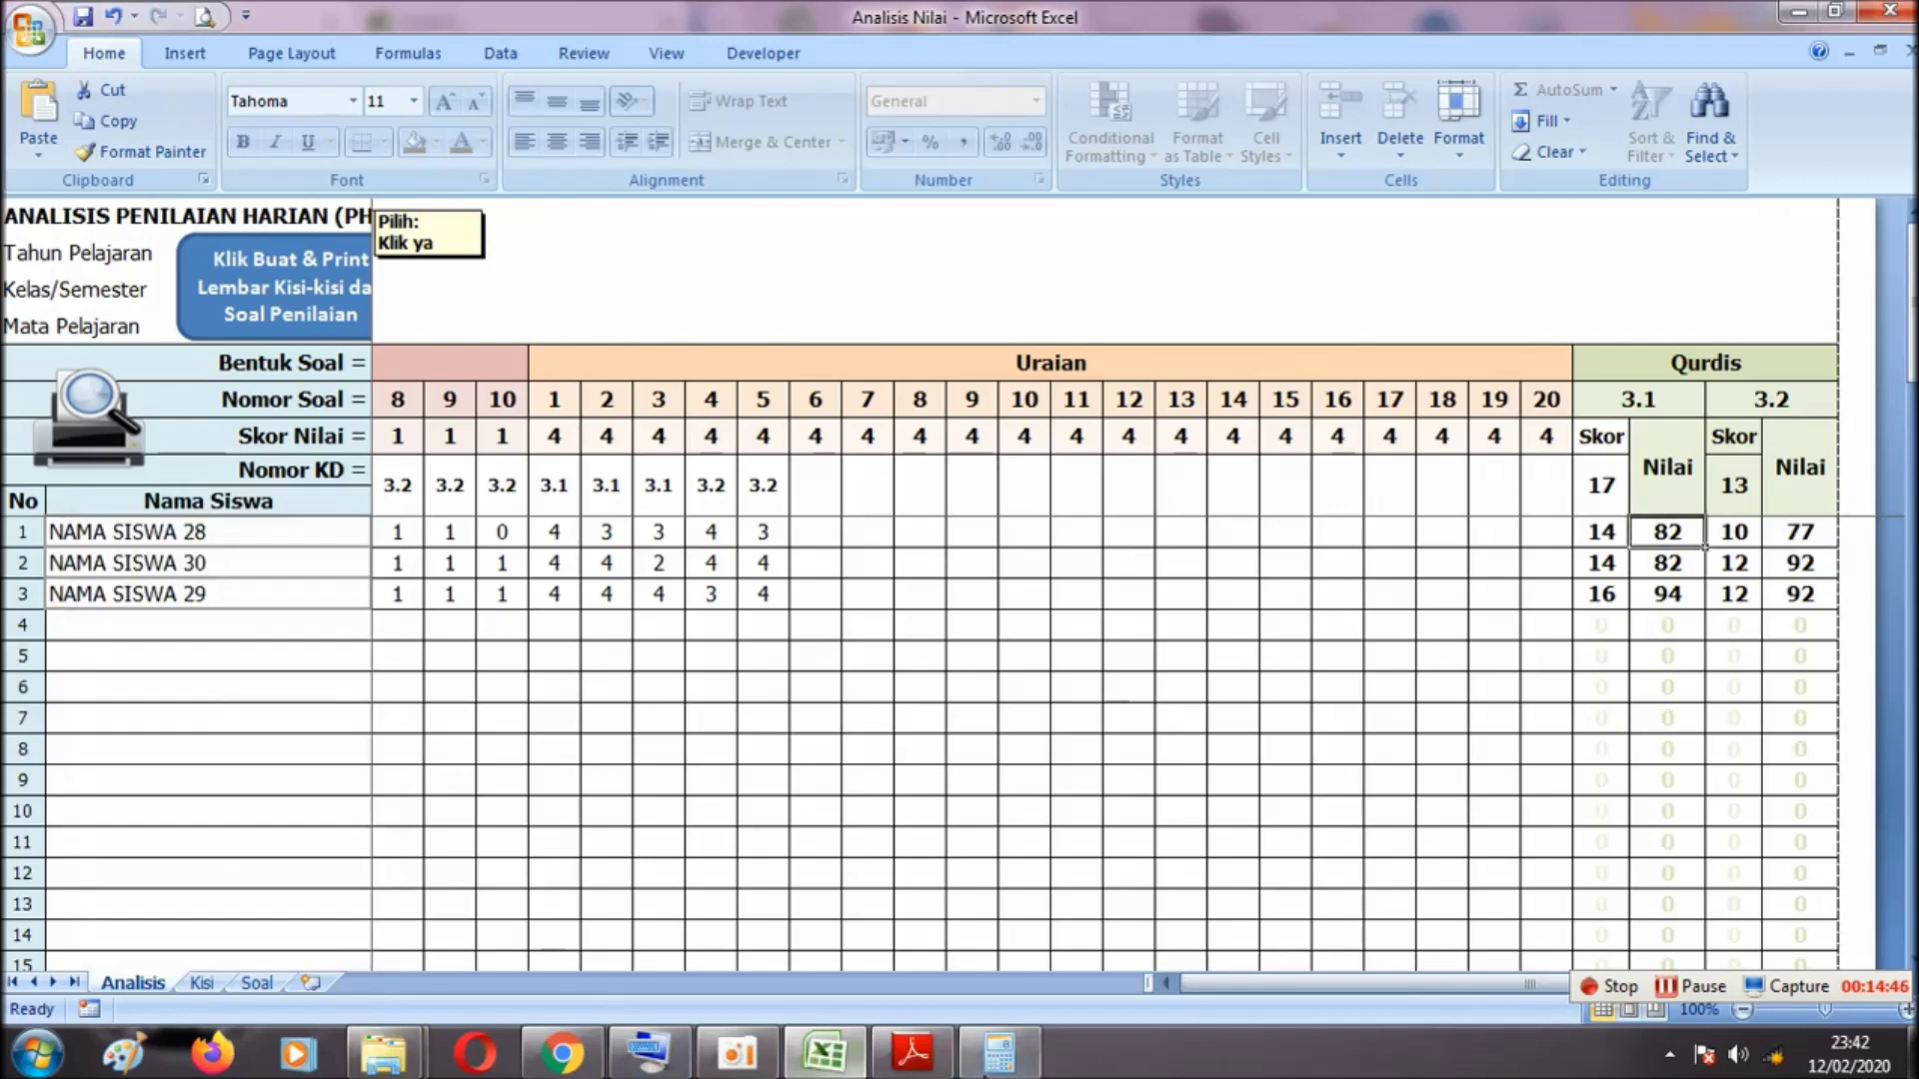
pyautogui.click(1000, 1053)
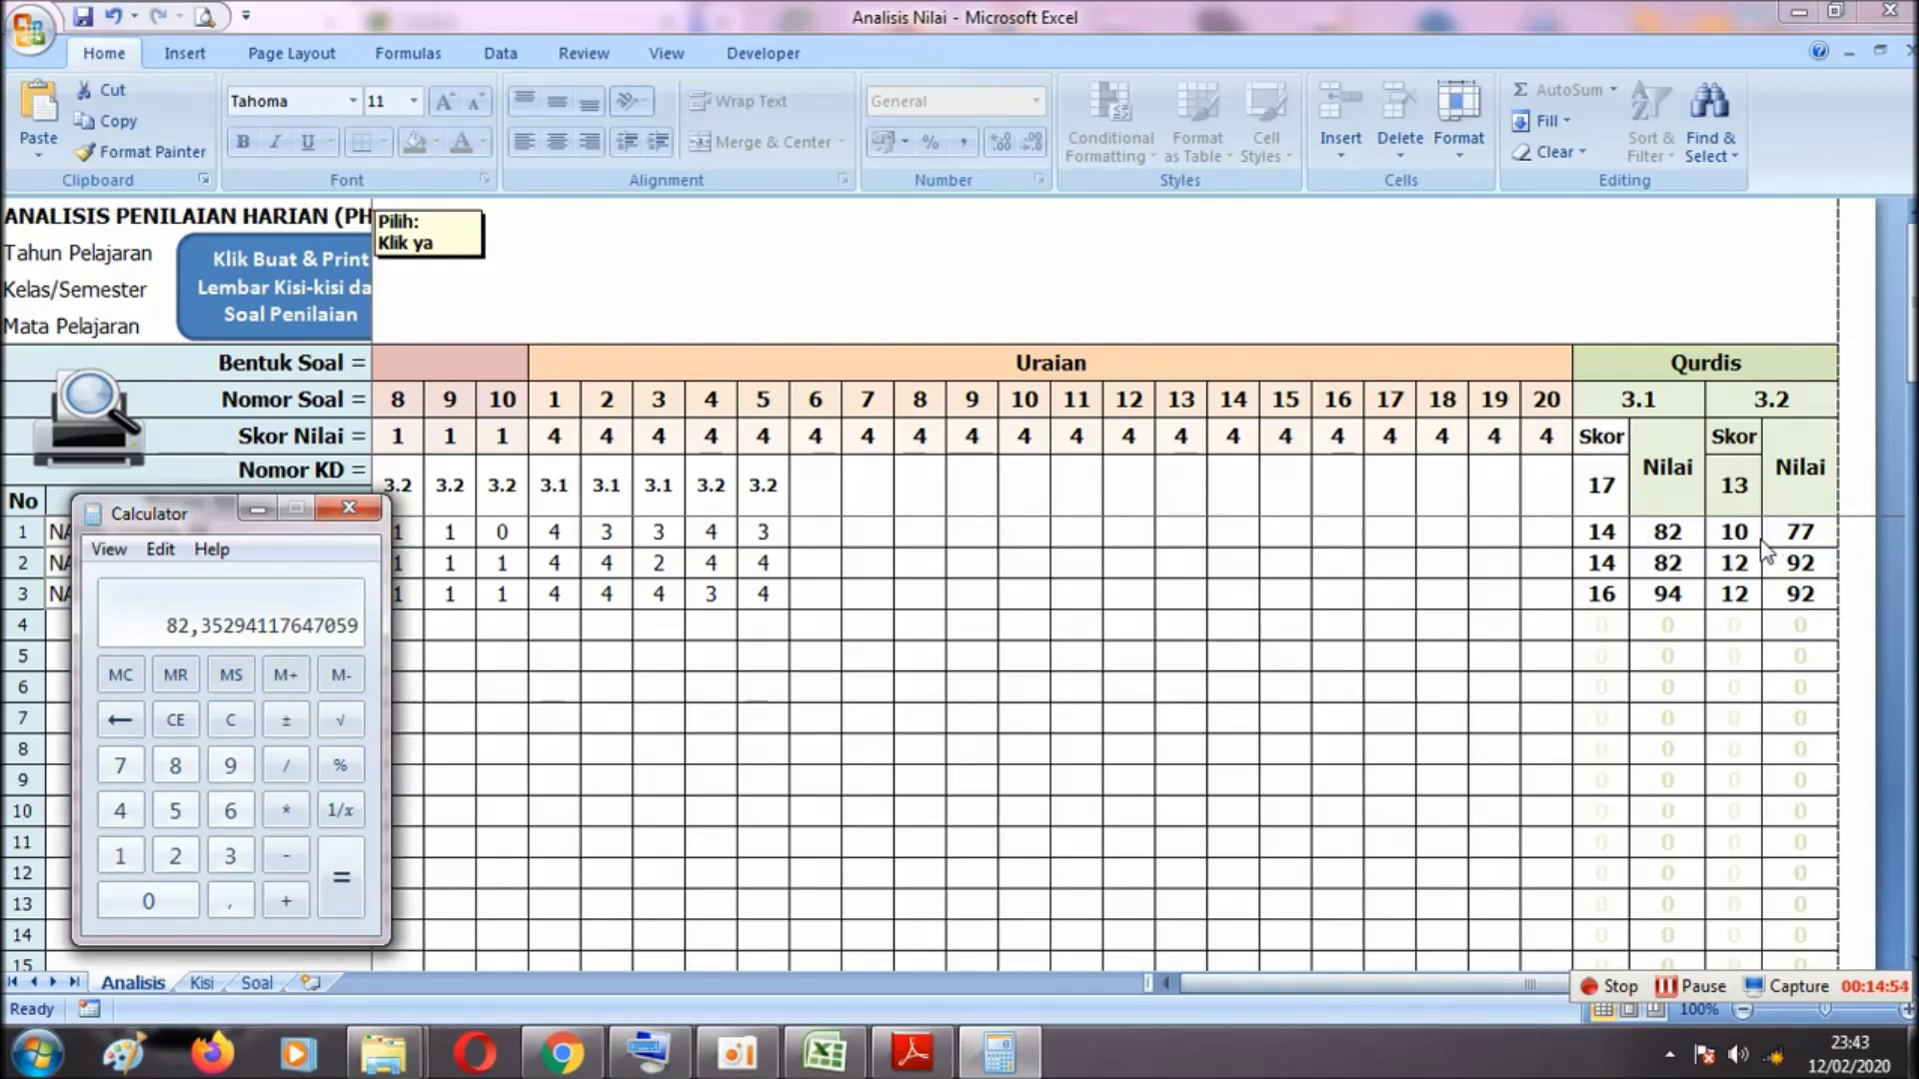
pyautogui.click(917, 1065)
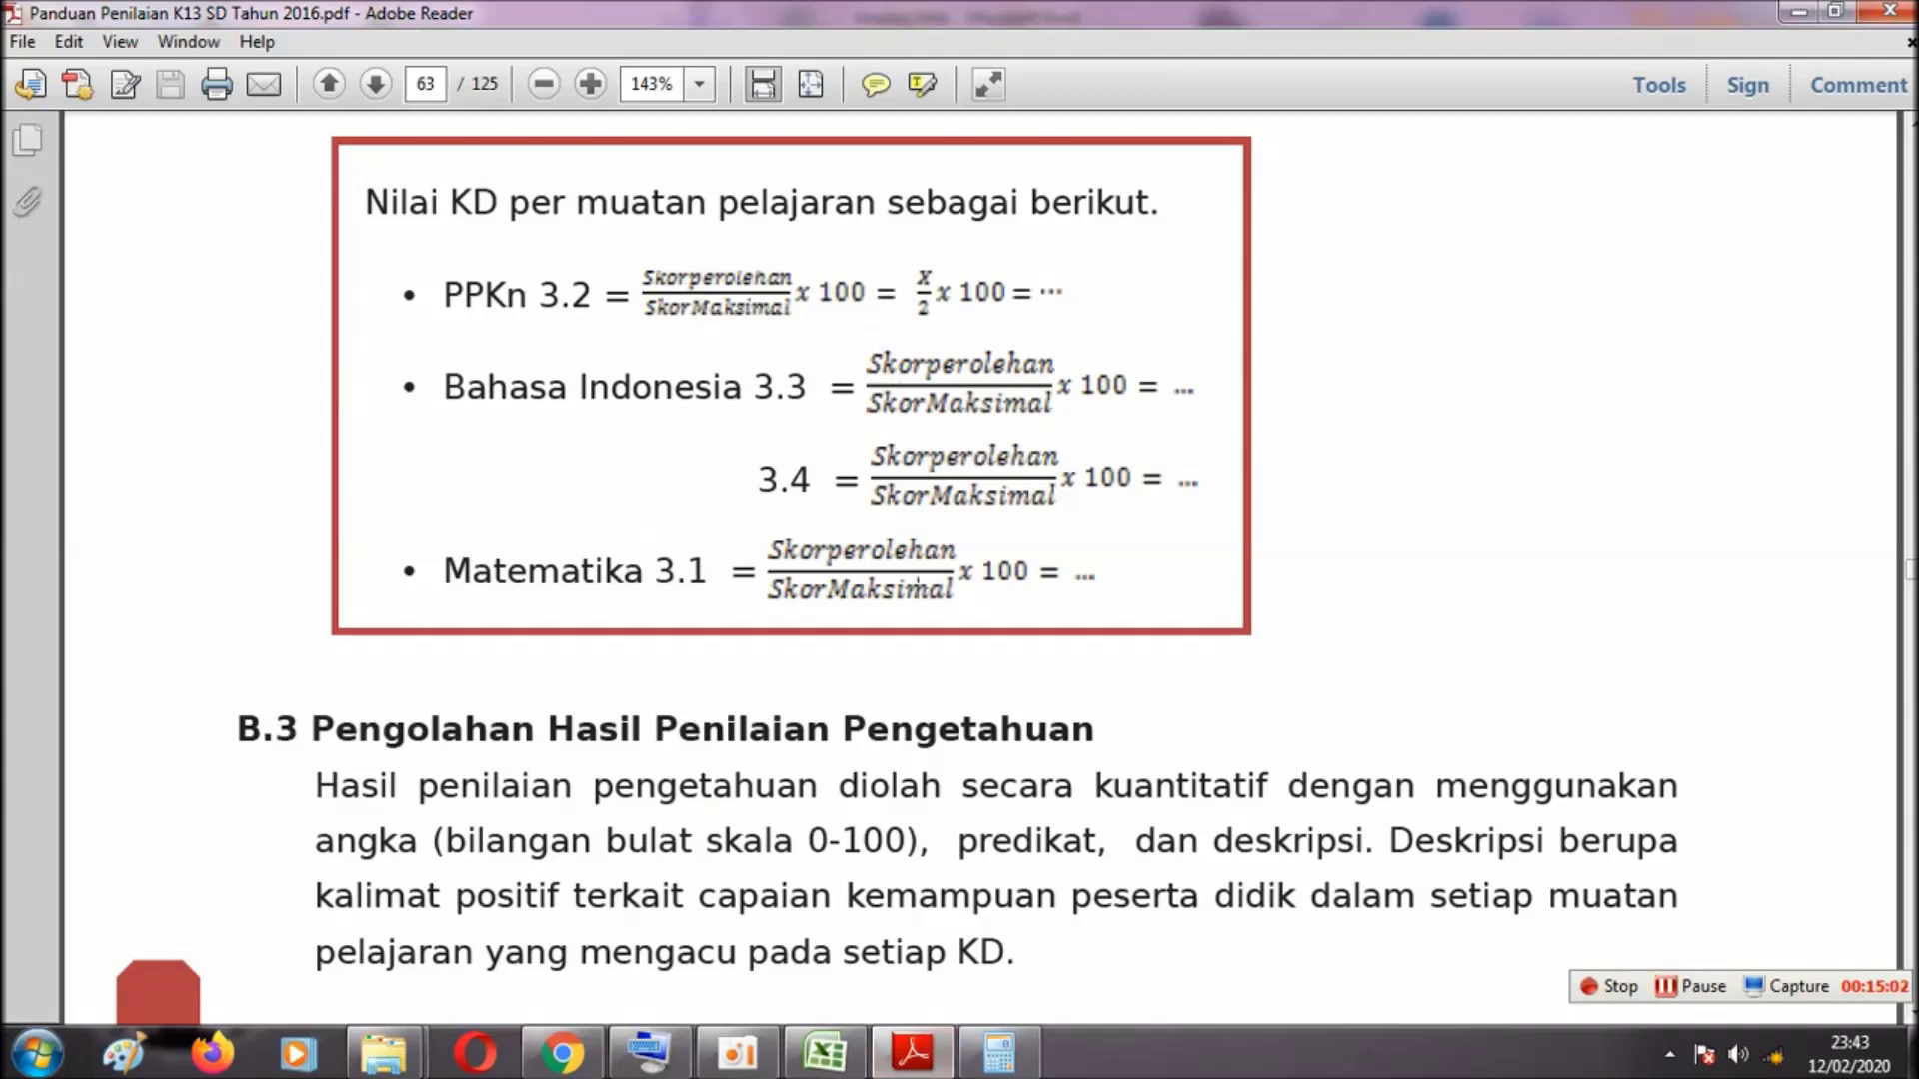
pyautogui.click(828, 1055)
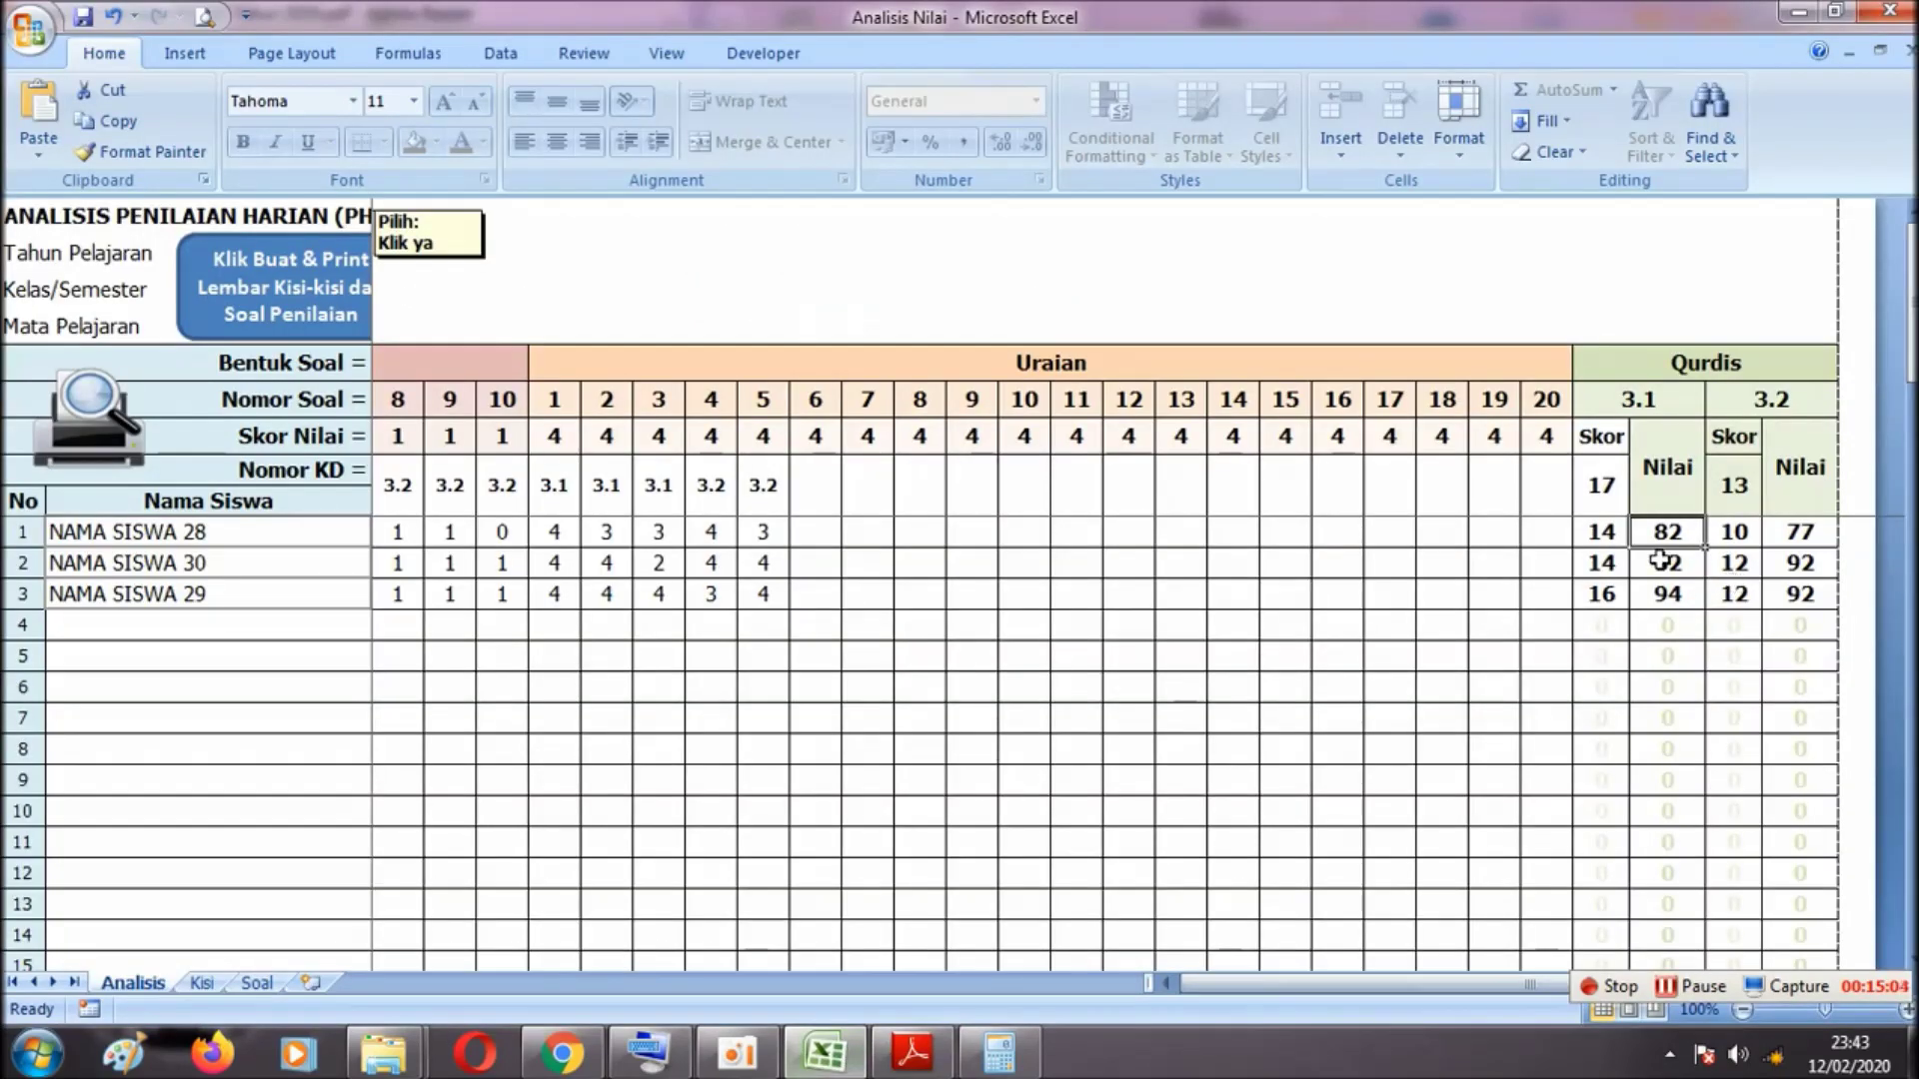
# Open the PDF SK Dirjen Juknis Penilaian Hasil Belajar Pada MI from the My Project (Rapor K-13) folder
pyautogui.click(385, 1054)
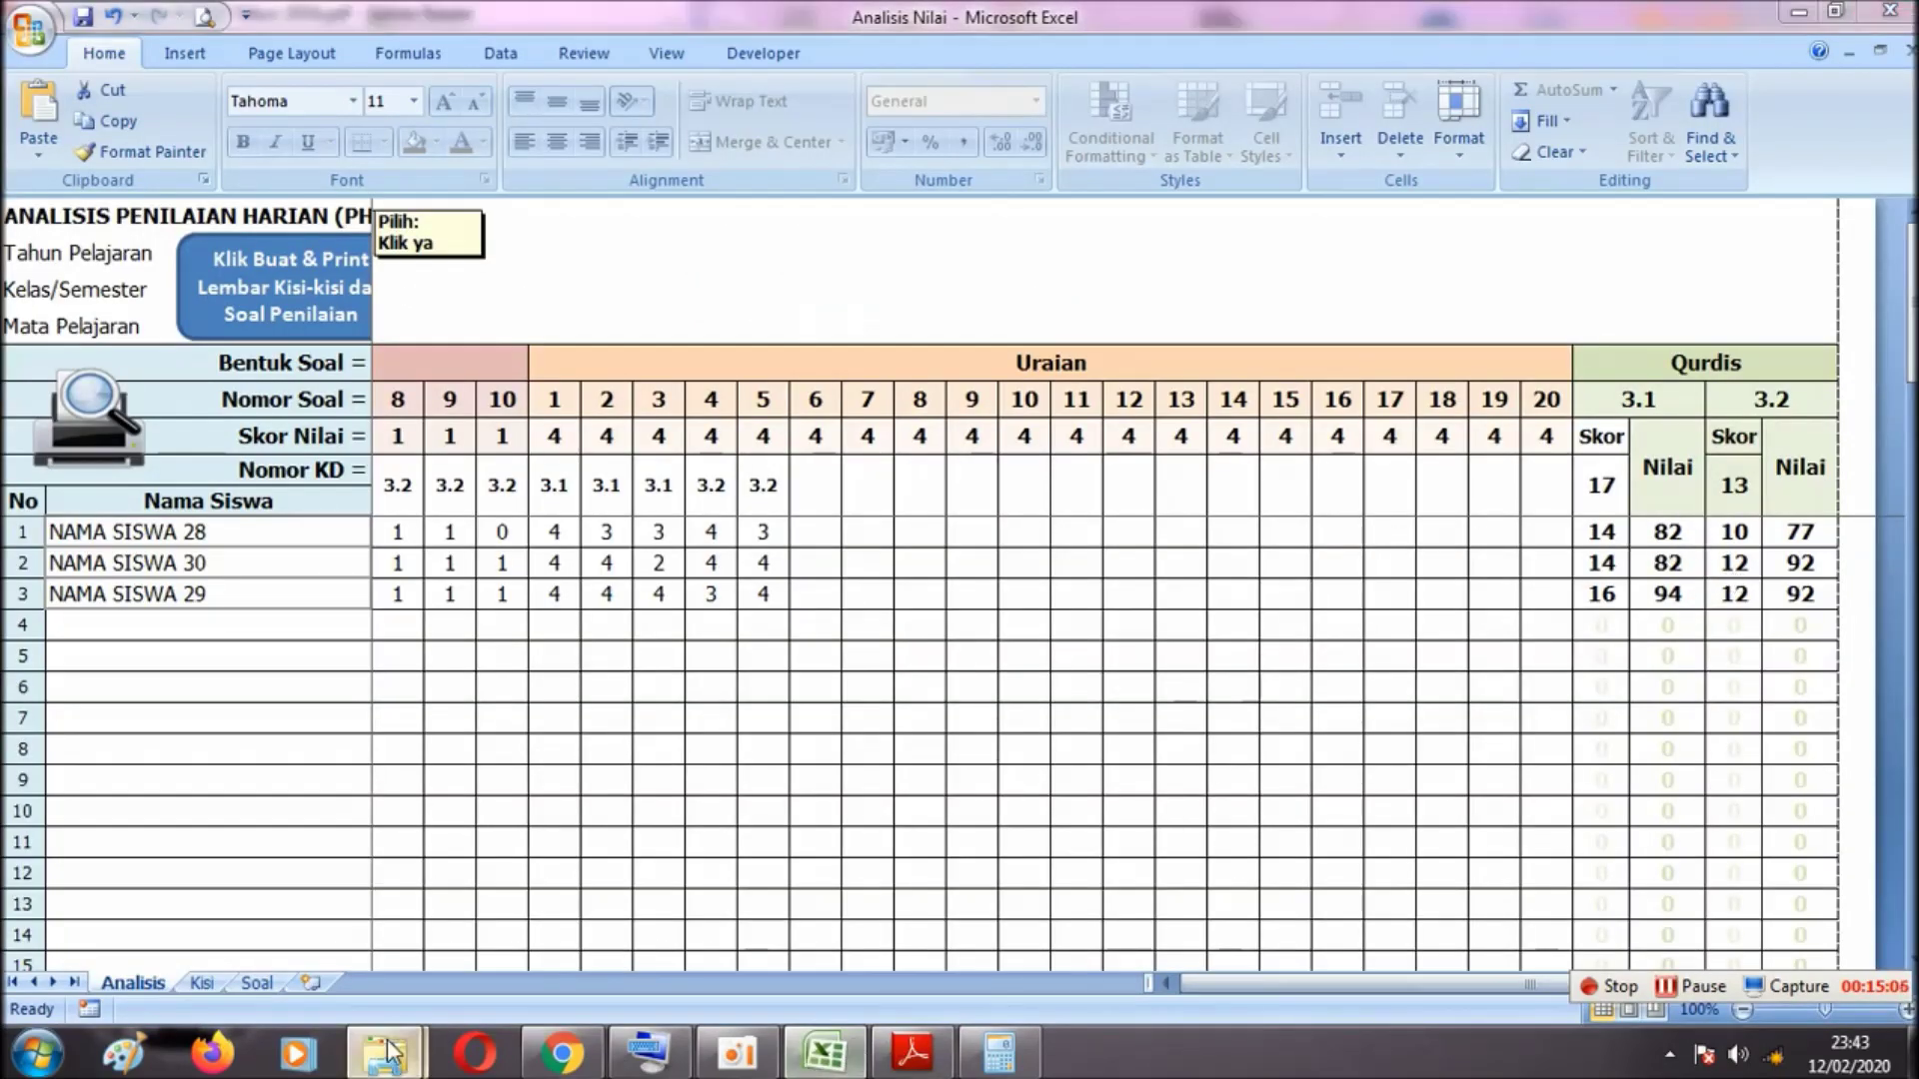
pyautogui.click(290, 897)
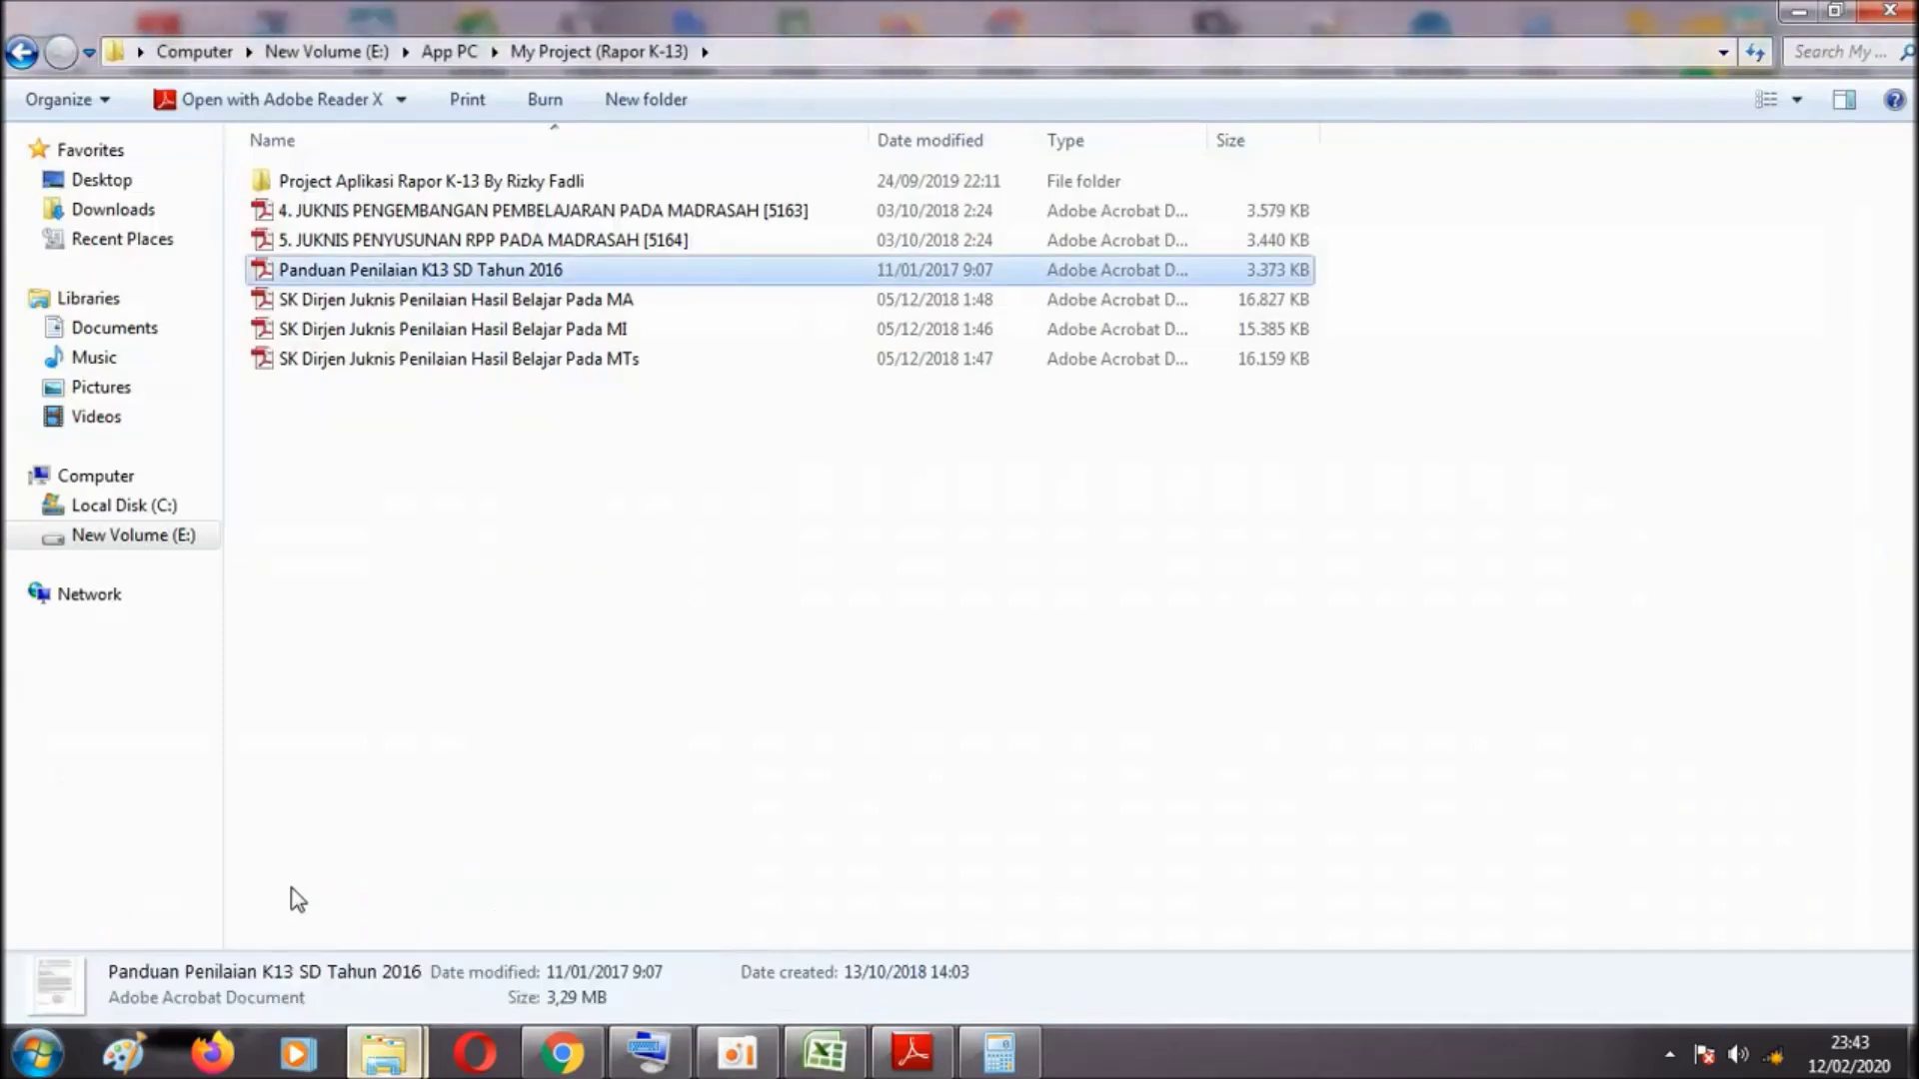
pyautogui.click(494, 334)
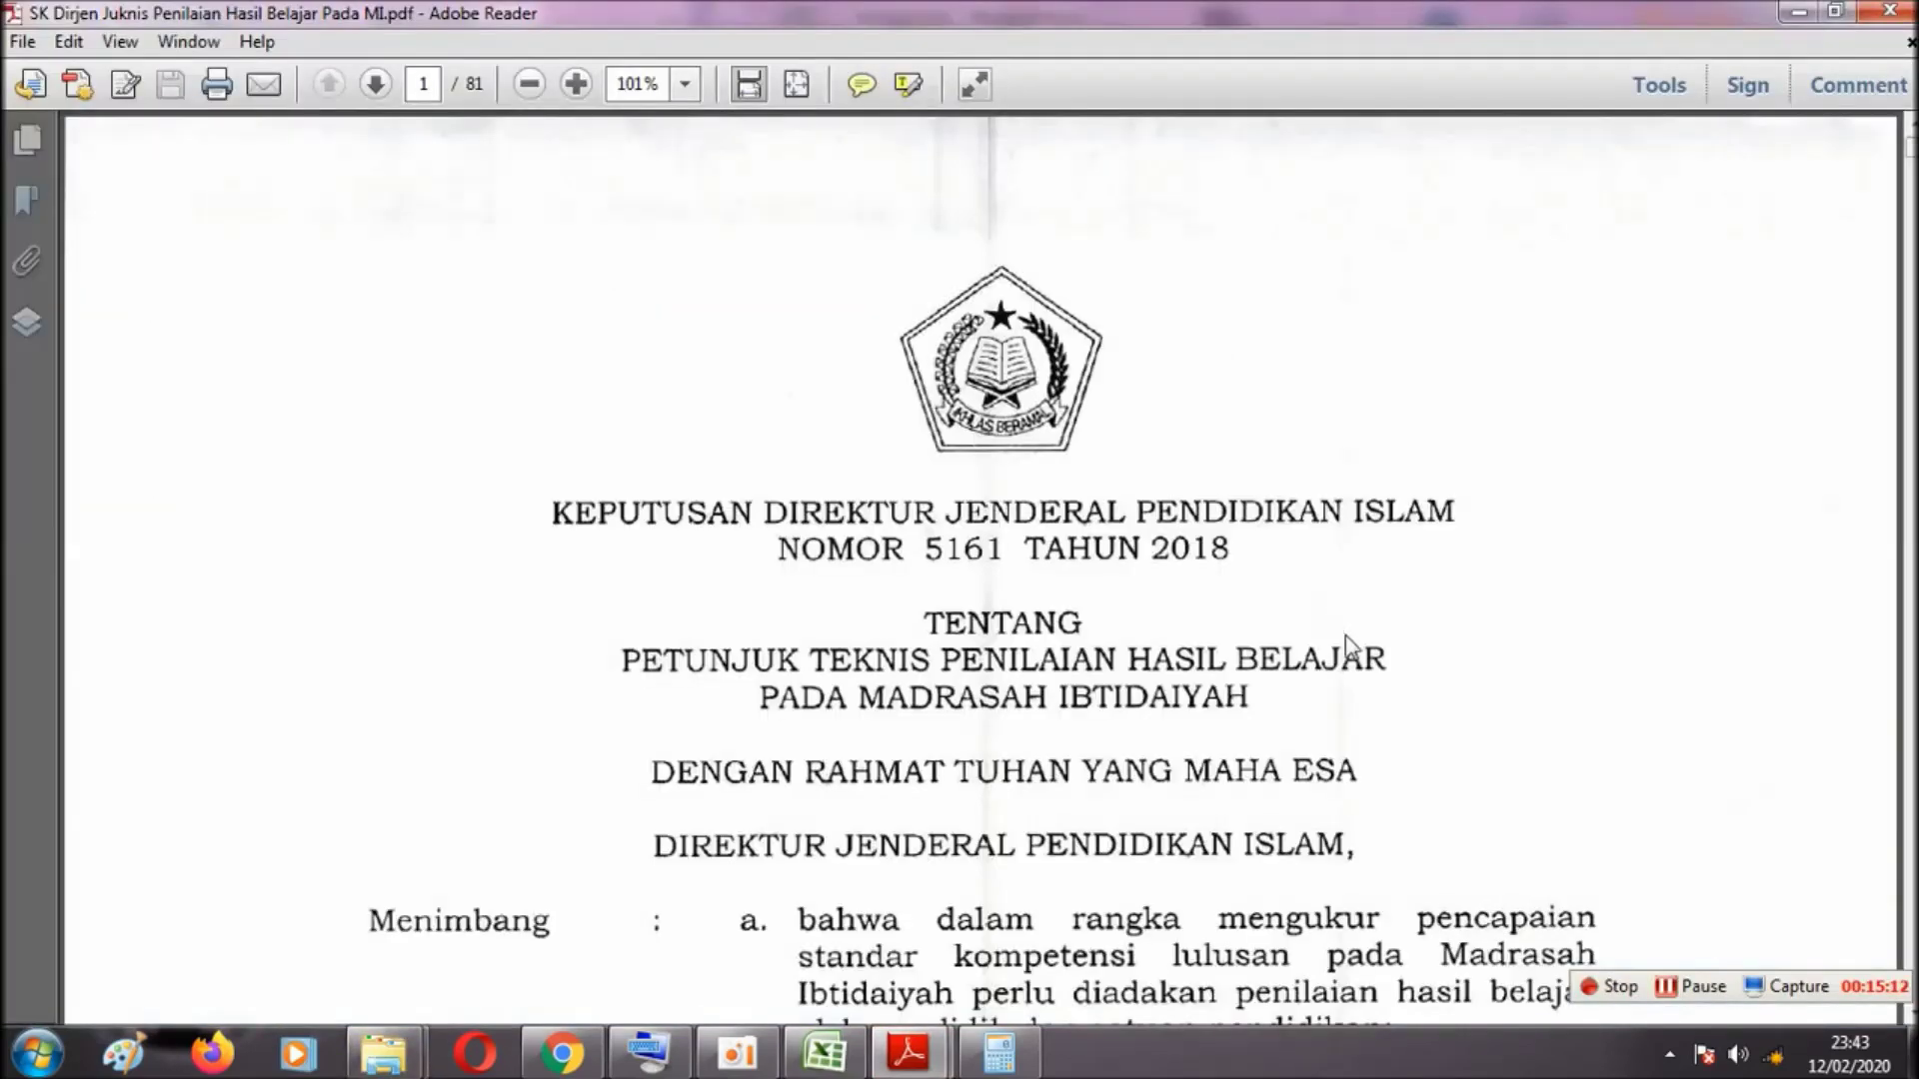
# Search the MI assessment guide for the pages on processing knowledge grades for the report card
pyautogui.moveTo(1909, 150); pyautogui.dragTo(1909, 540)
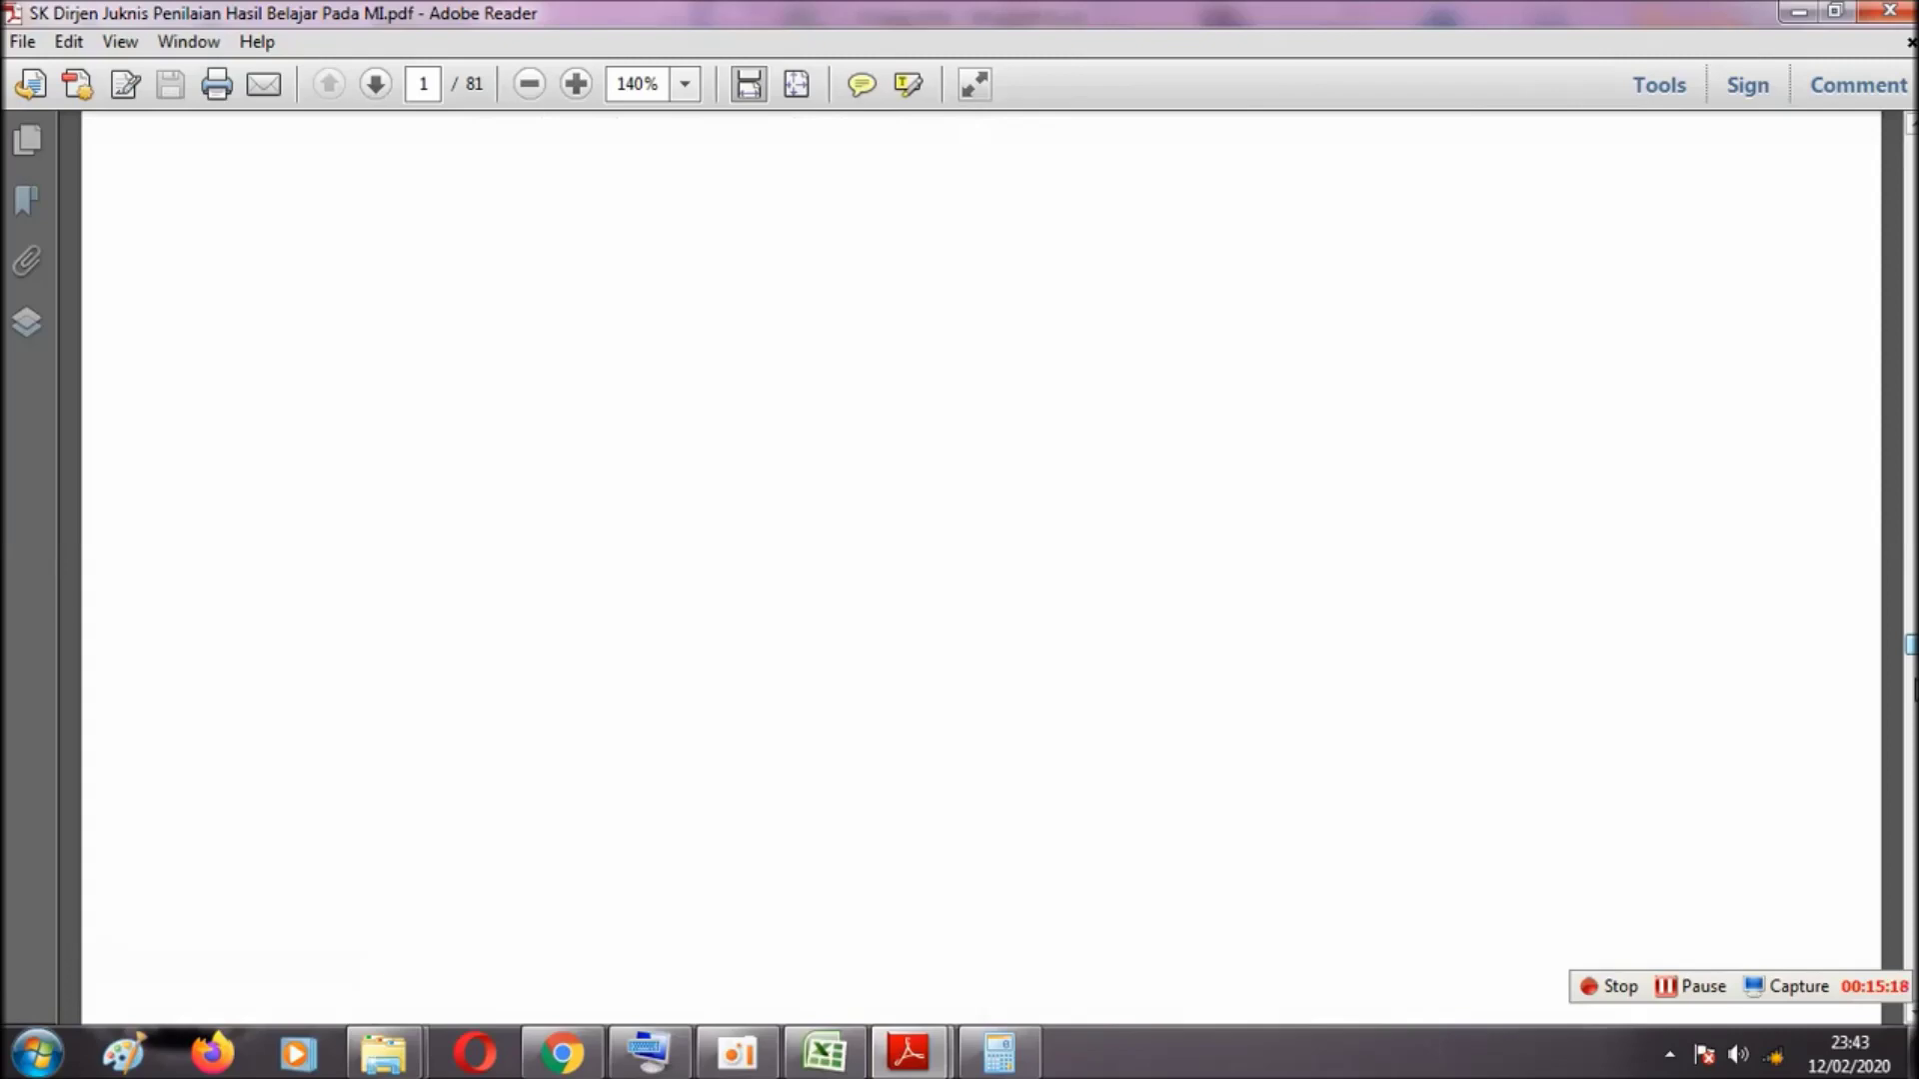
pyautogui.scroll(-10, 979, 570)
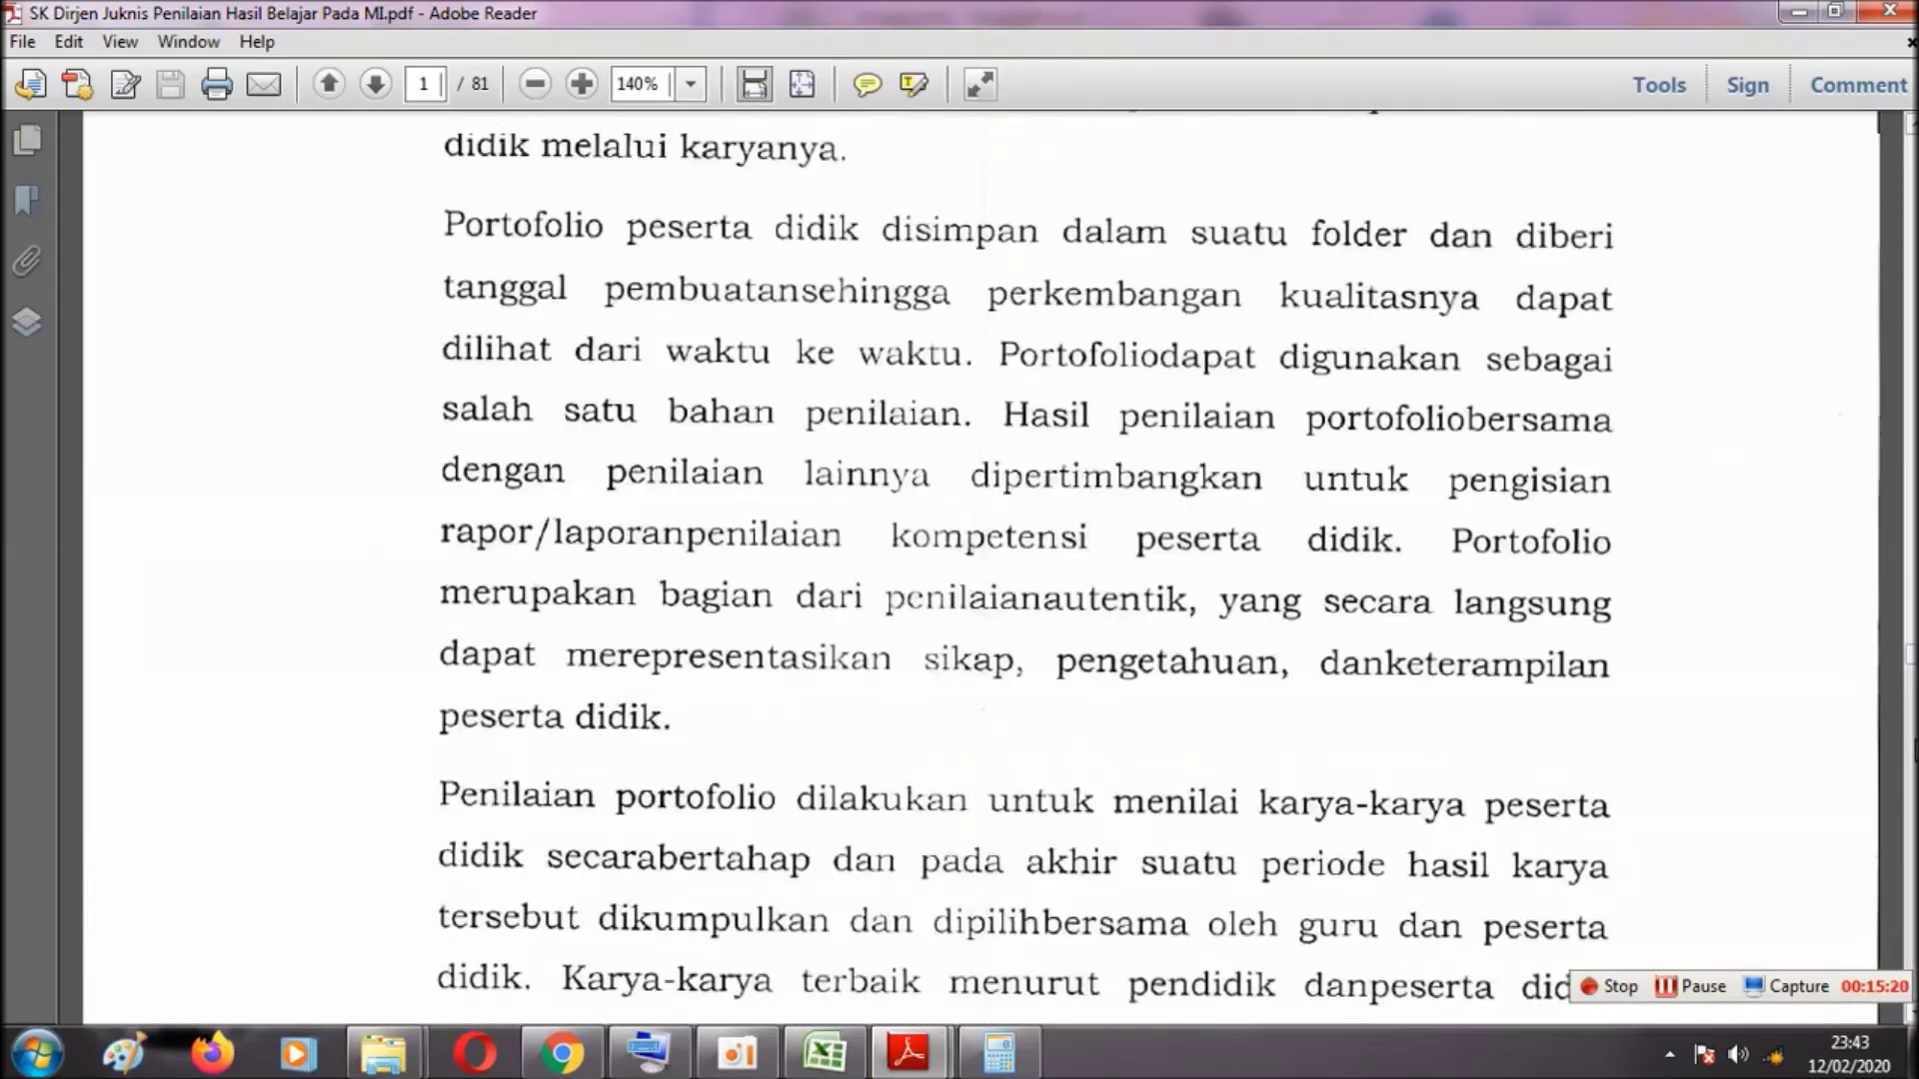
pyautogui.scroll(-5, 980, 570)
pyautogui.click(1913, 700)
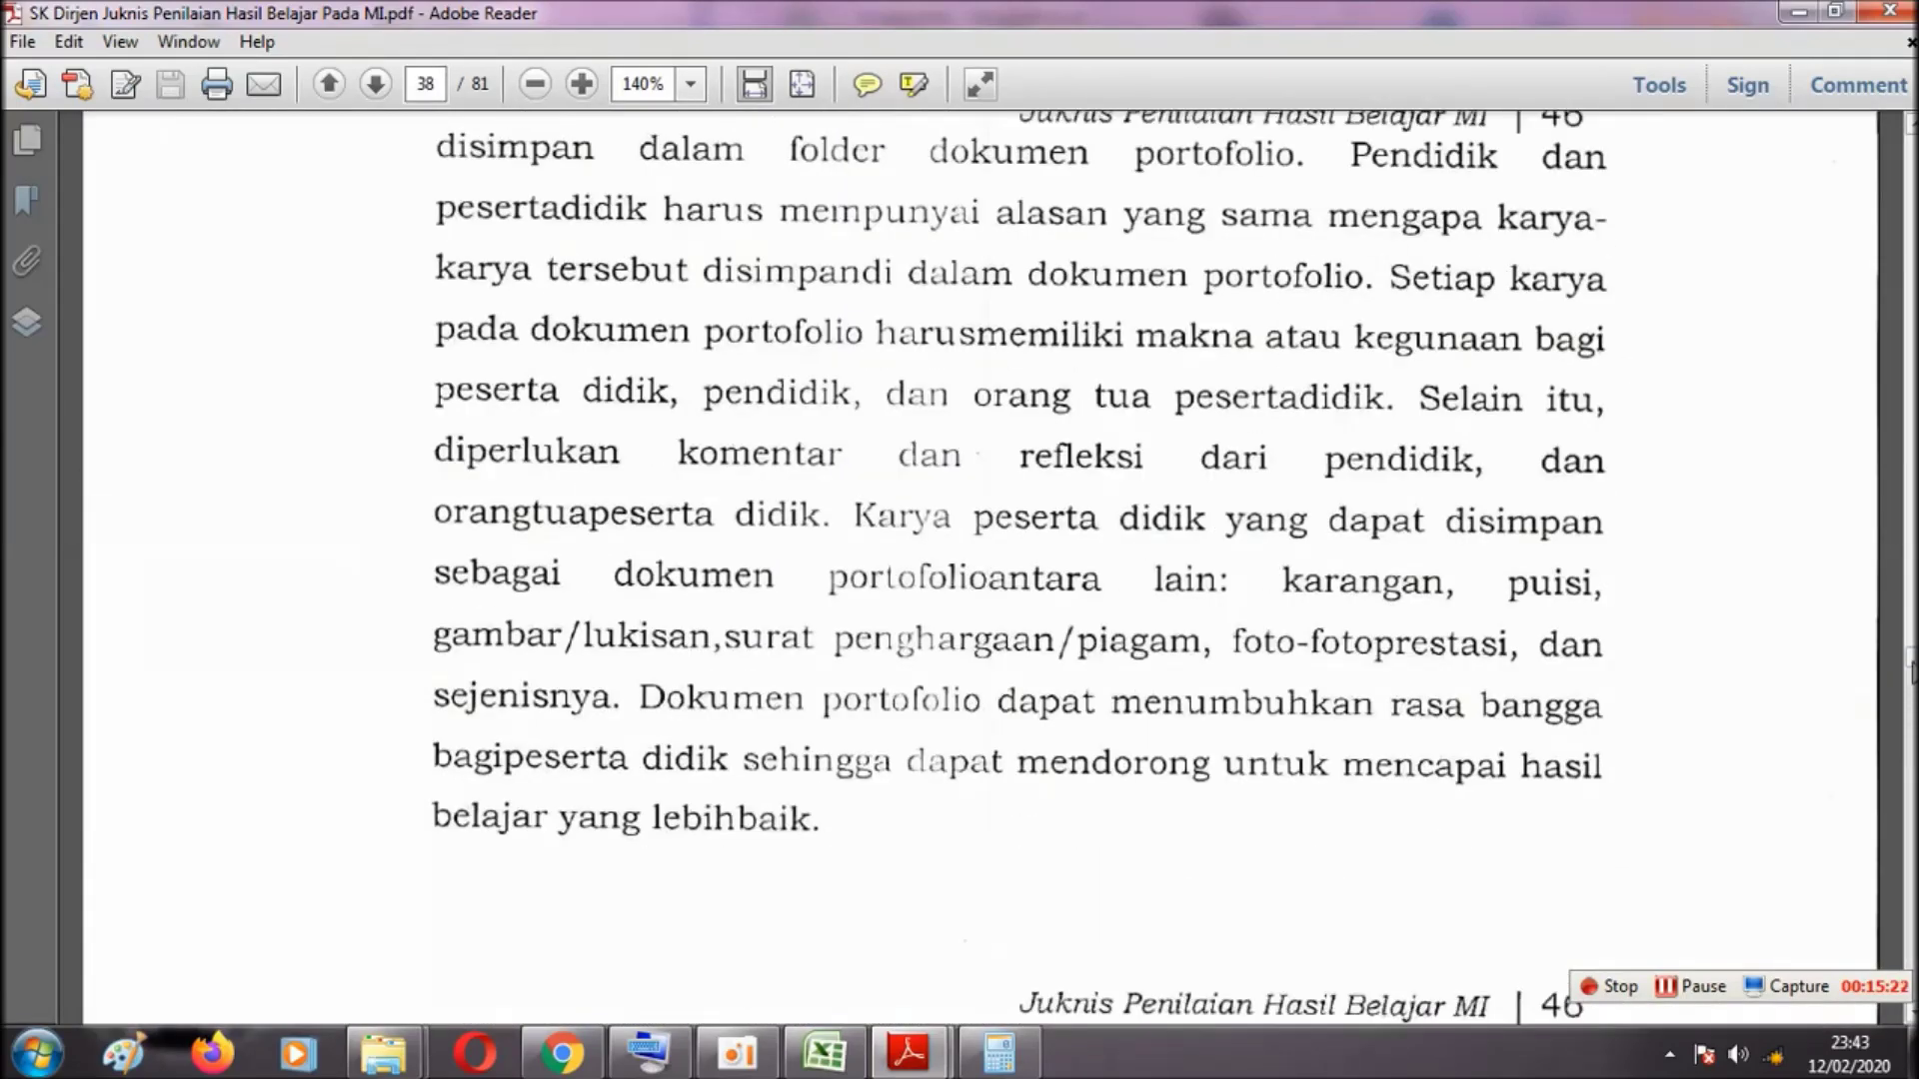
pyautogui.scroll(-20, 979, 569)
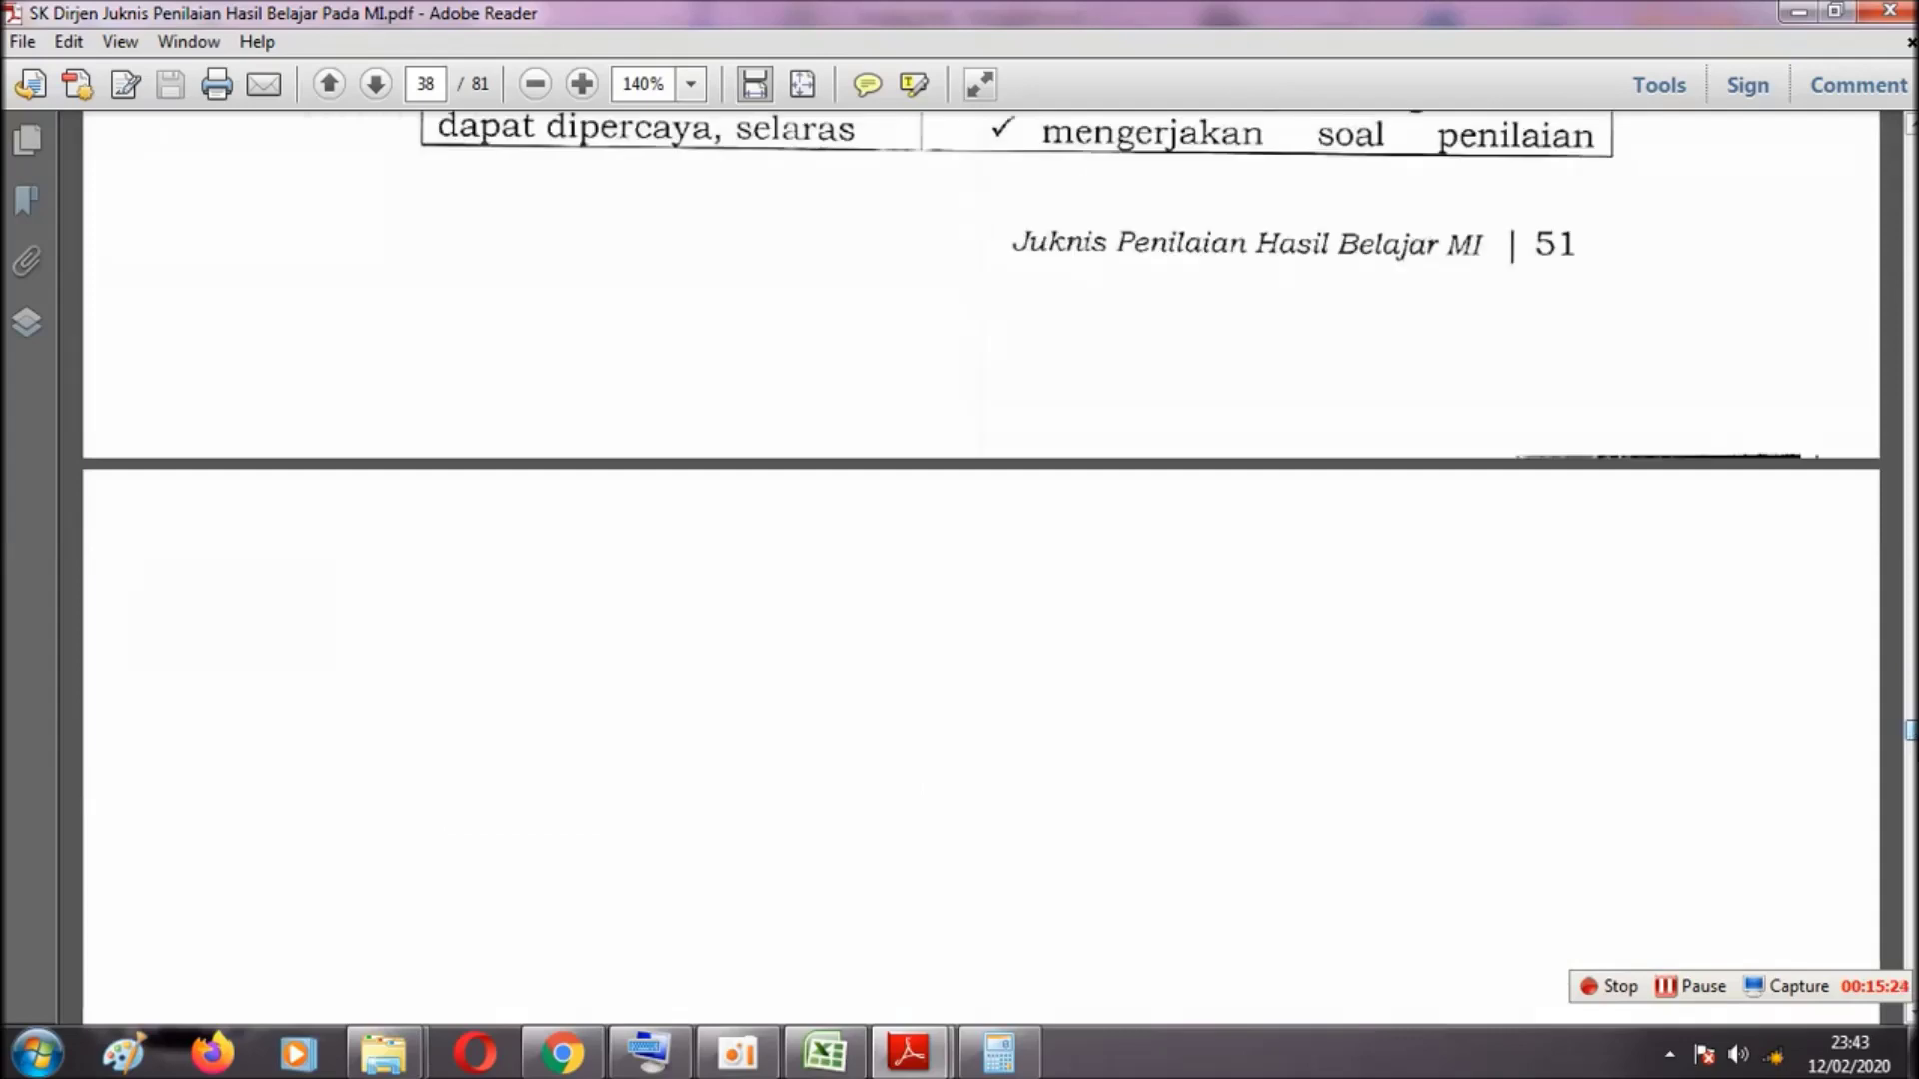
pyautogui.scroll(-5, 979, 570)
pyautogui.scroll(-5, 979, 570)
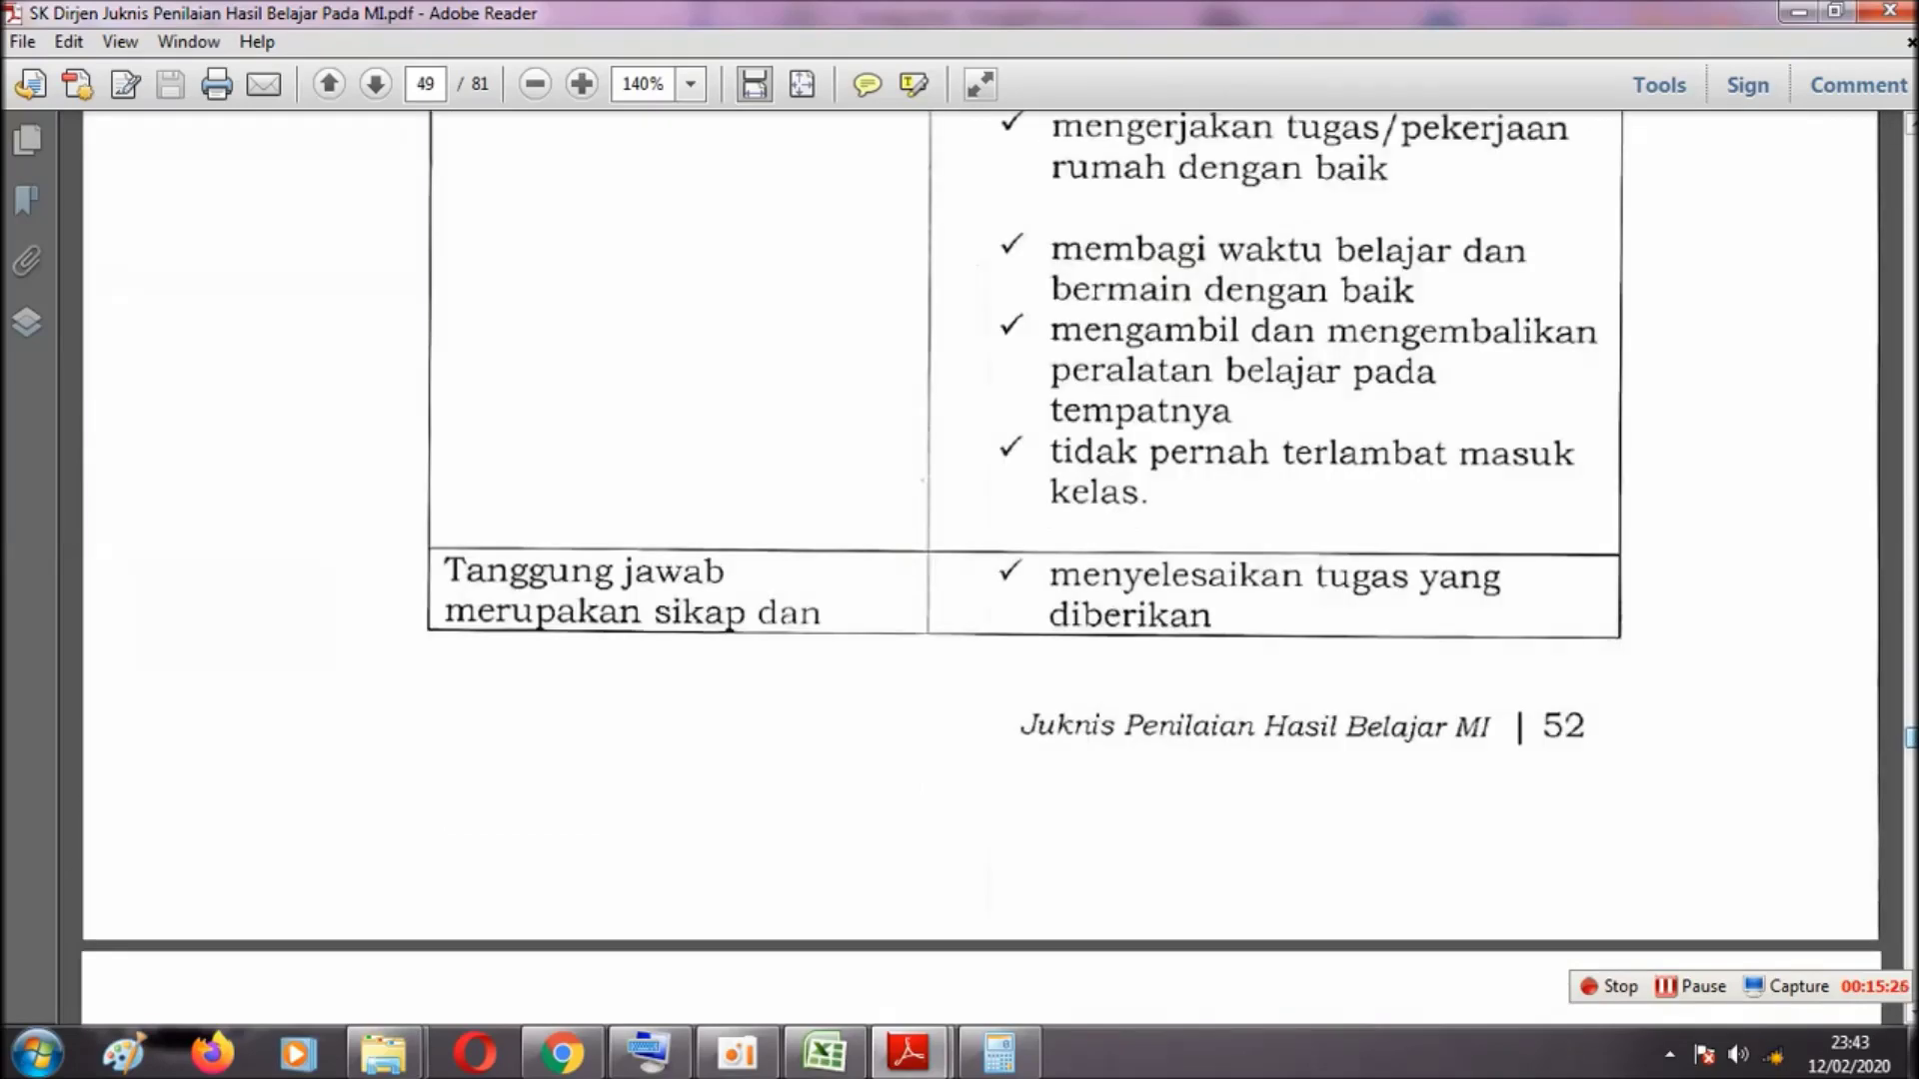
pyautogui.scroll(-20, 980, 570)
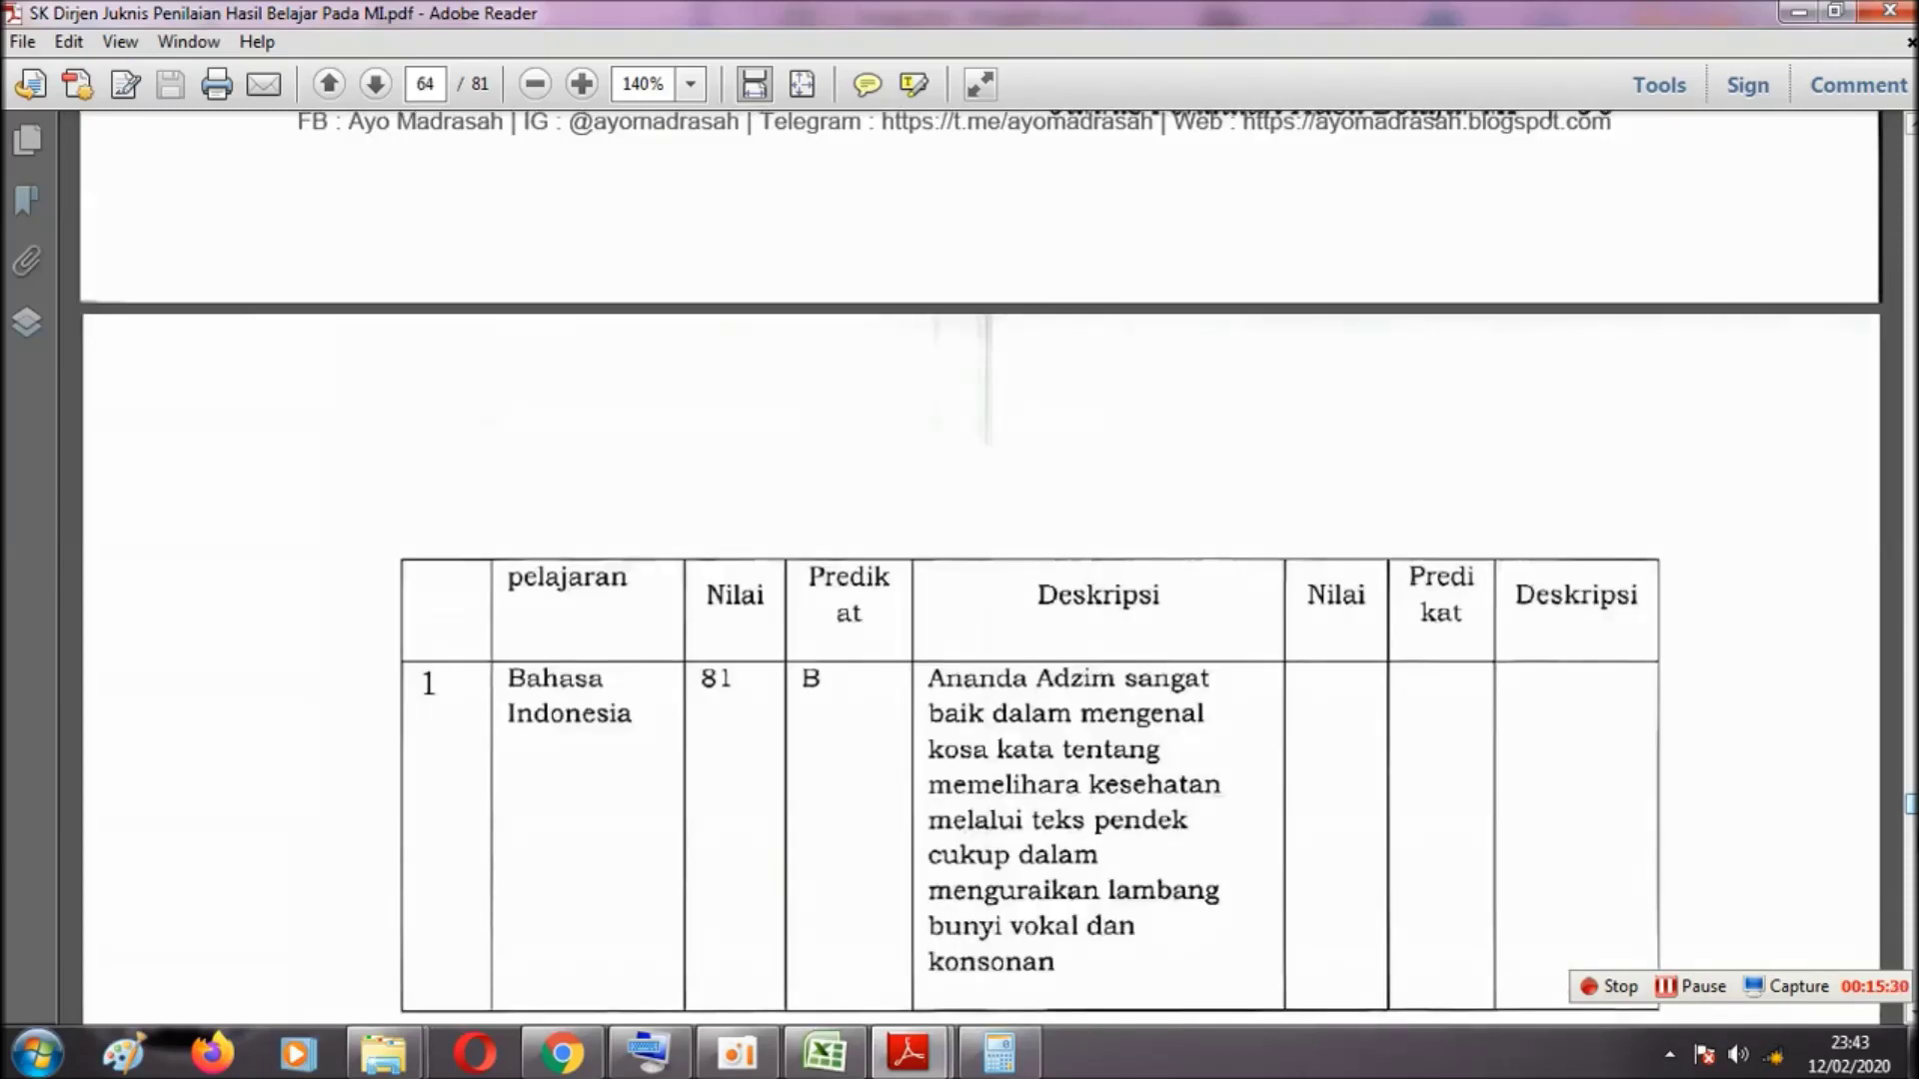
# Examine the Menentukan Nilai Akhir formulas for NA KD and NA Mapel and the predikat ranges in the MI guide
pyautogui.scroll(9, 979, 560)
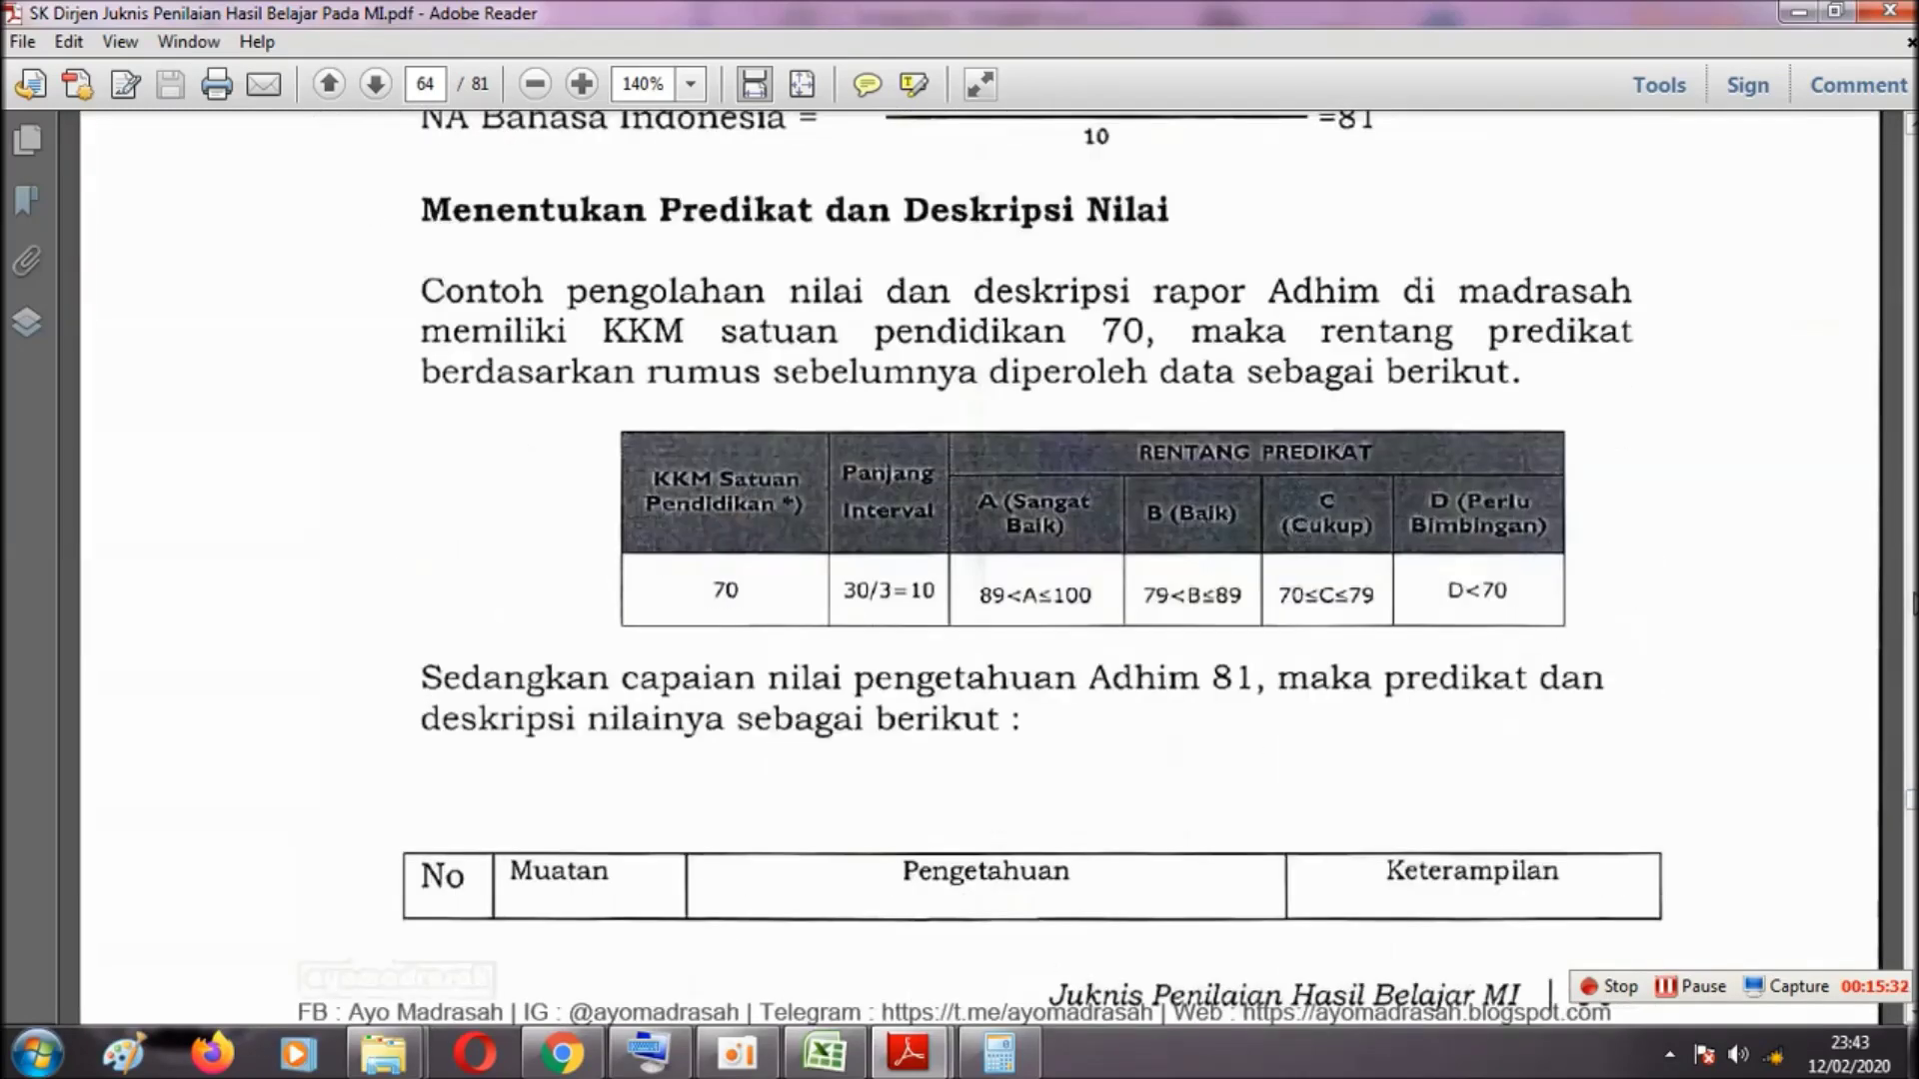
pyautogui.scroll(9, 1909, 528)
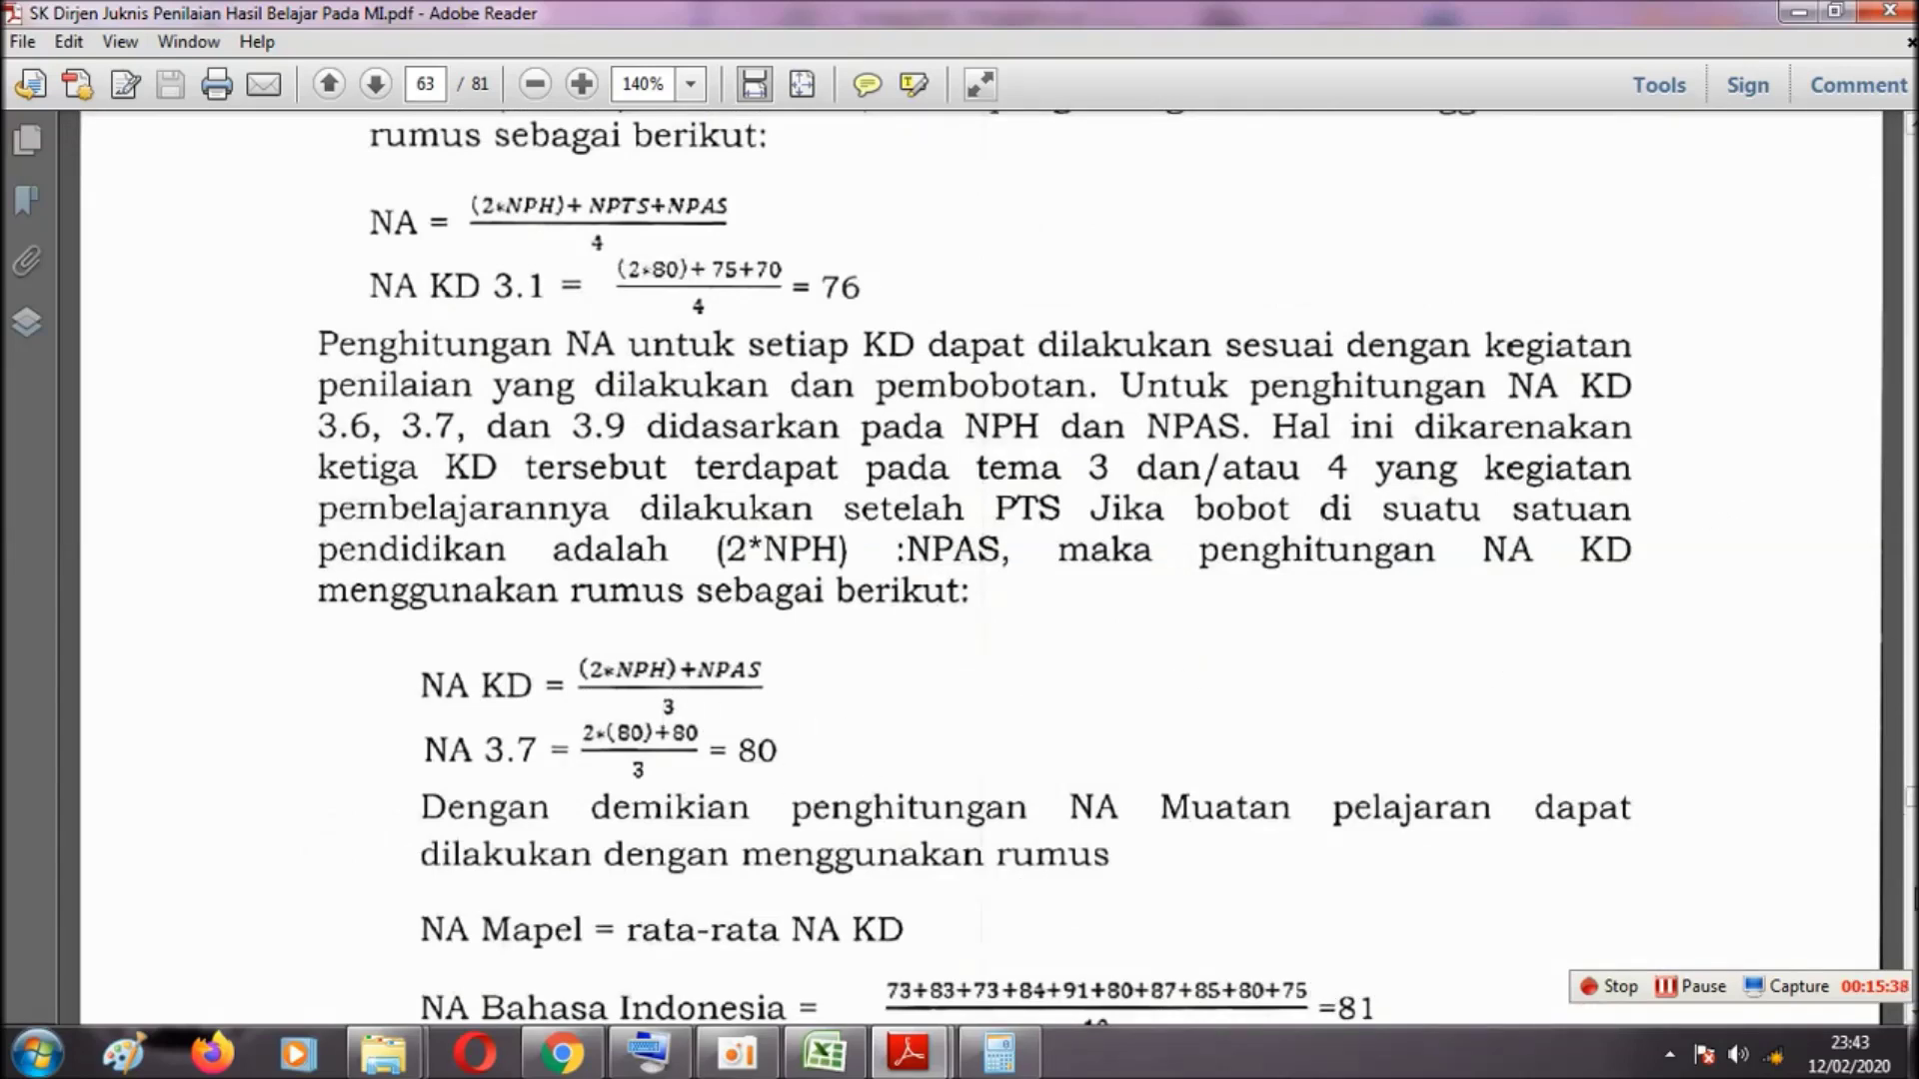
pyautogui.scroll(-9, 1909, 880)
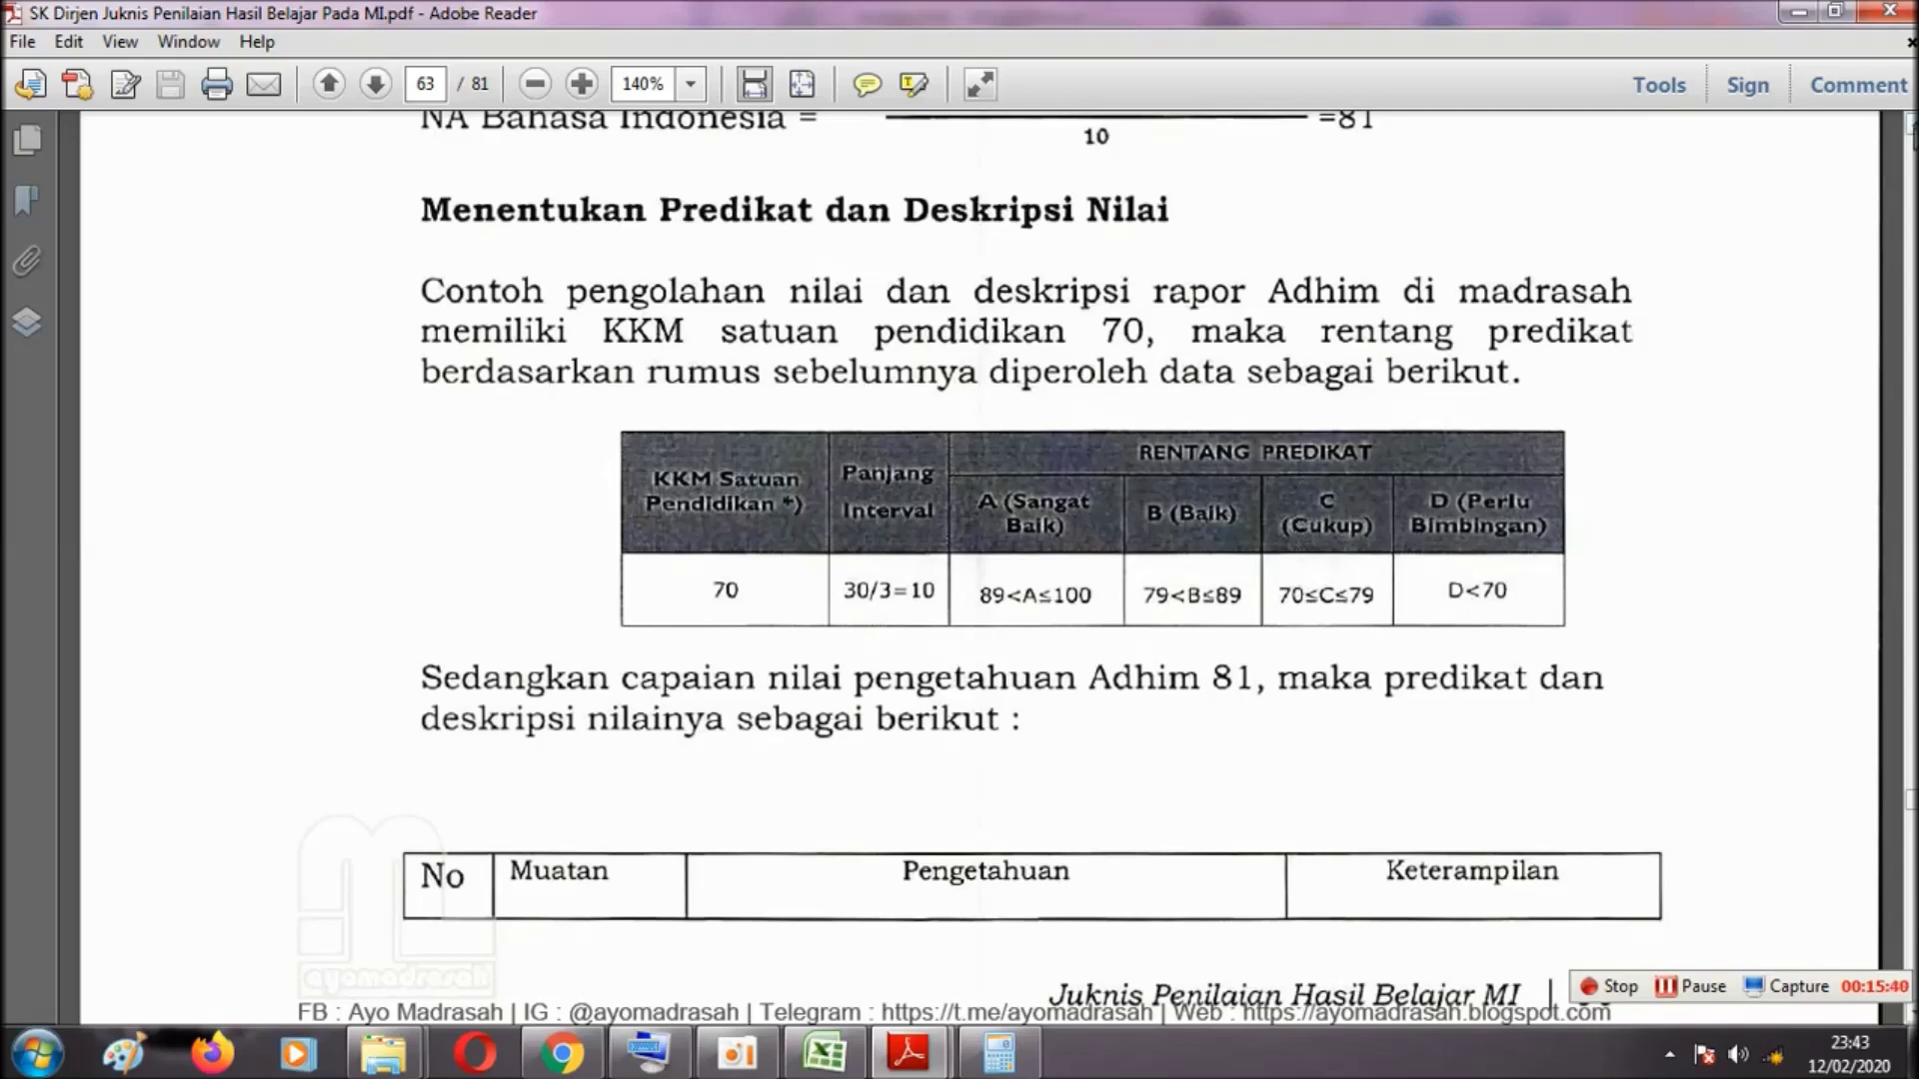
pyautogui.scroll(3, 1000, 570)
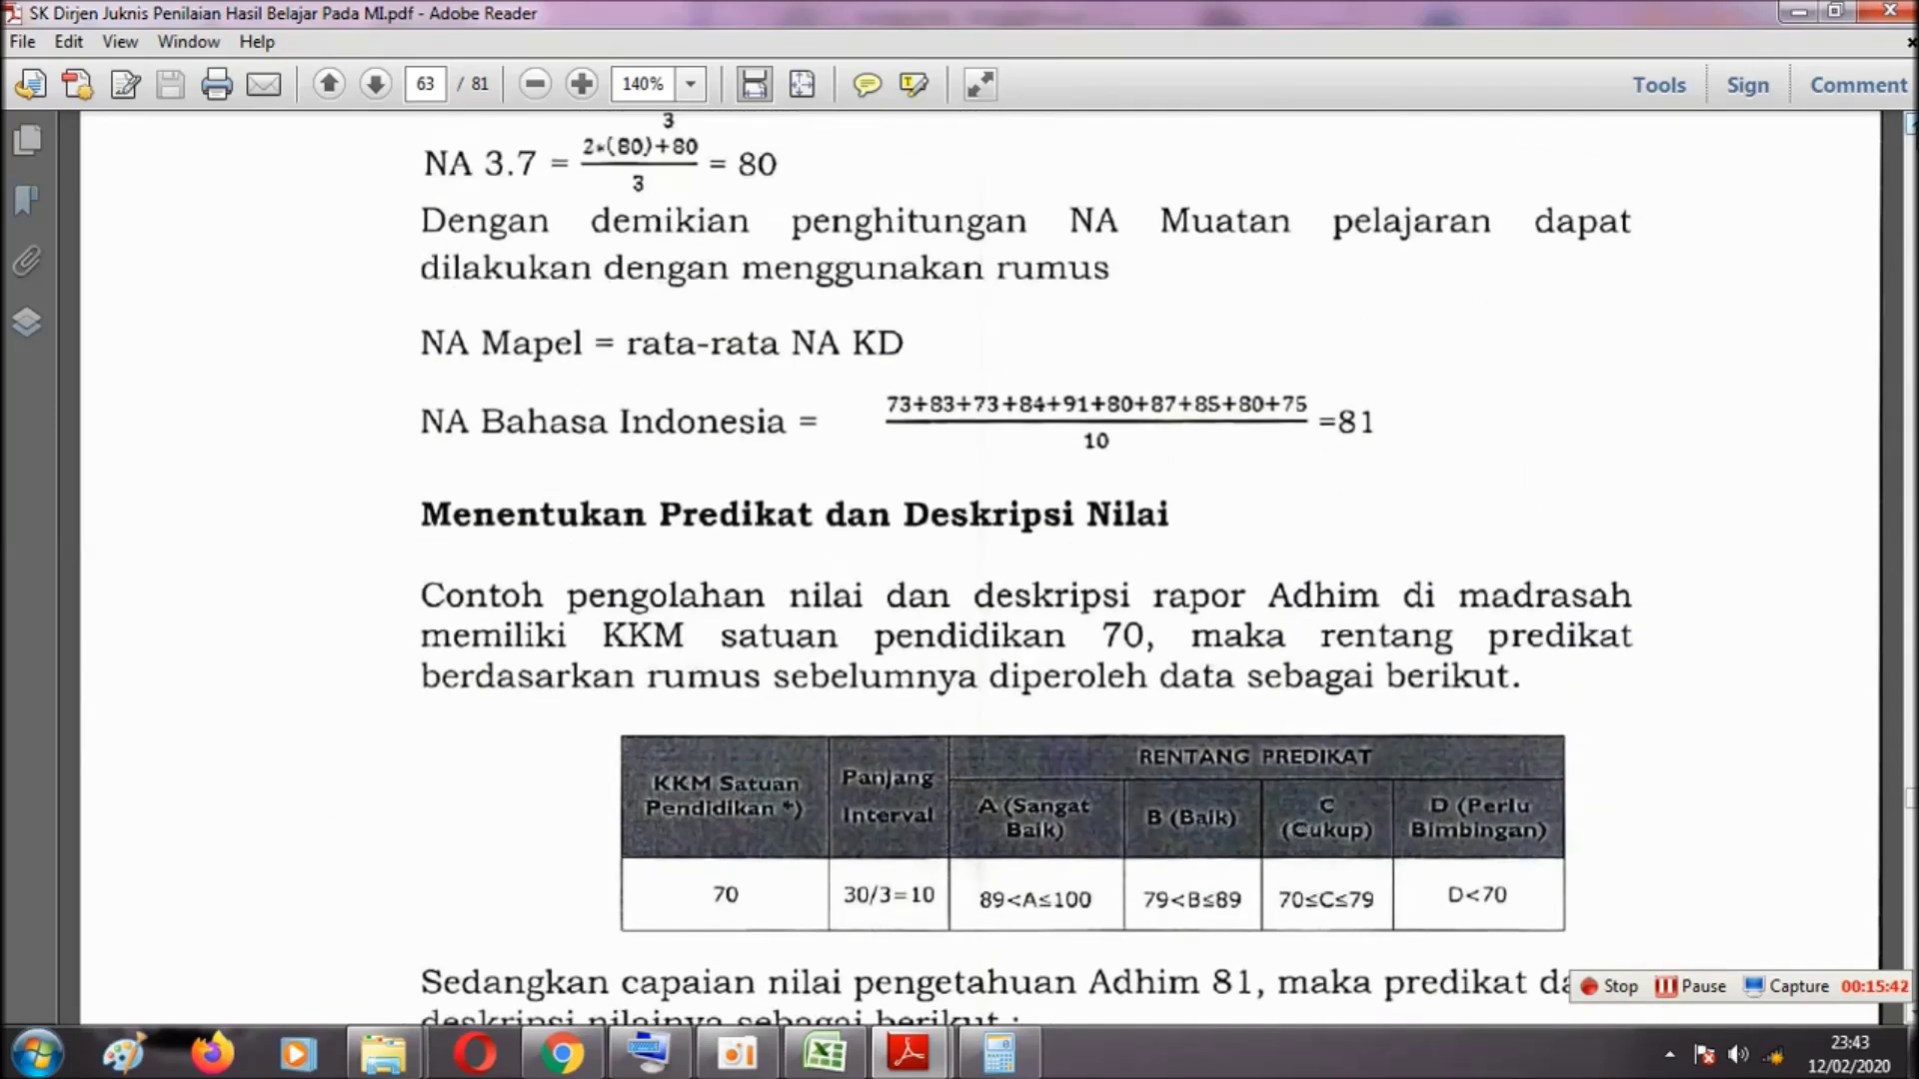
pyautogui.scroll(5, 999, 570)
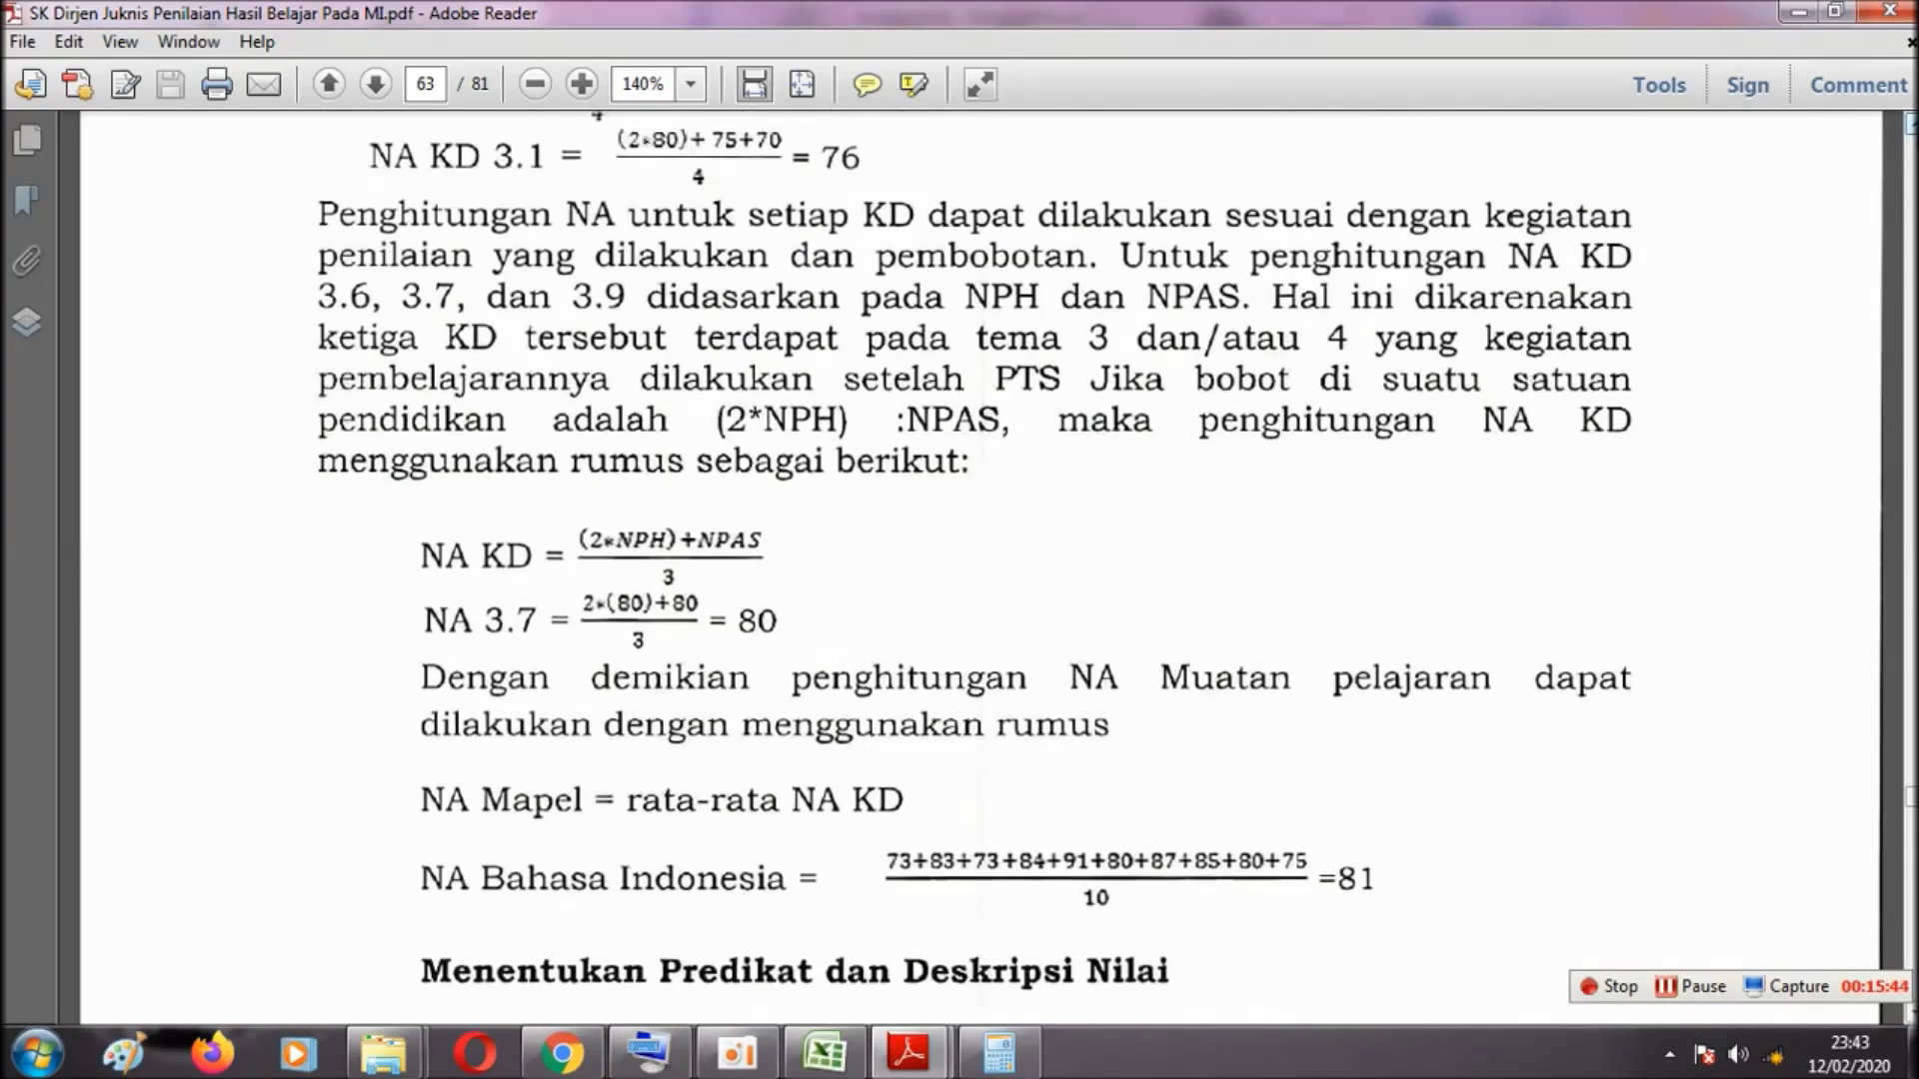
pyautogui.scroll(2, 1000, 569)
pyautogui.scroll(3, 1000, 570)
pyautogui.scroll(4, 1000, 570)
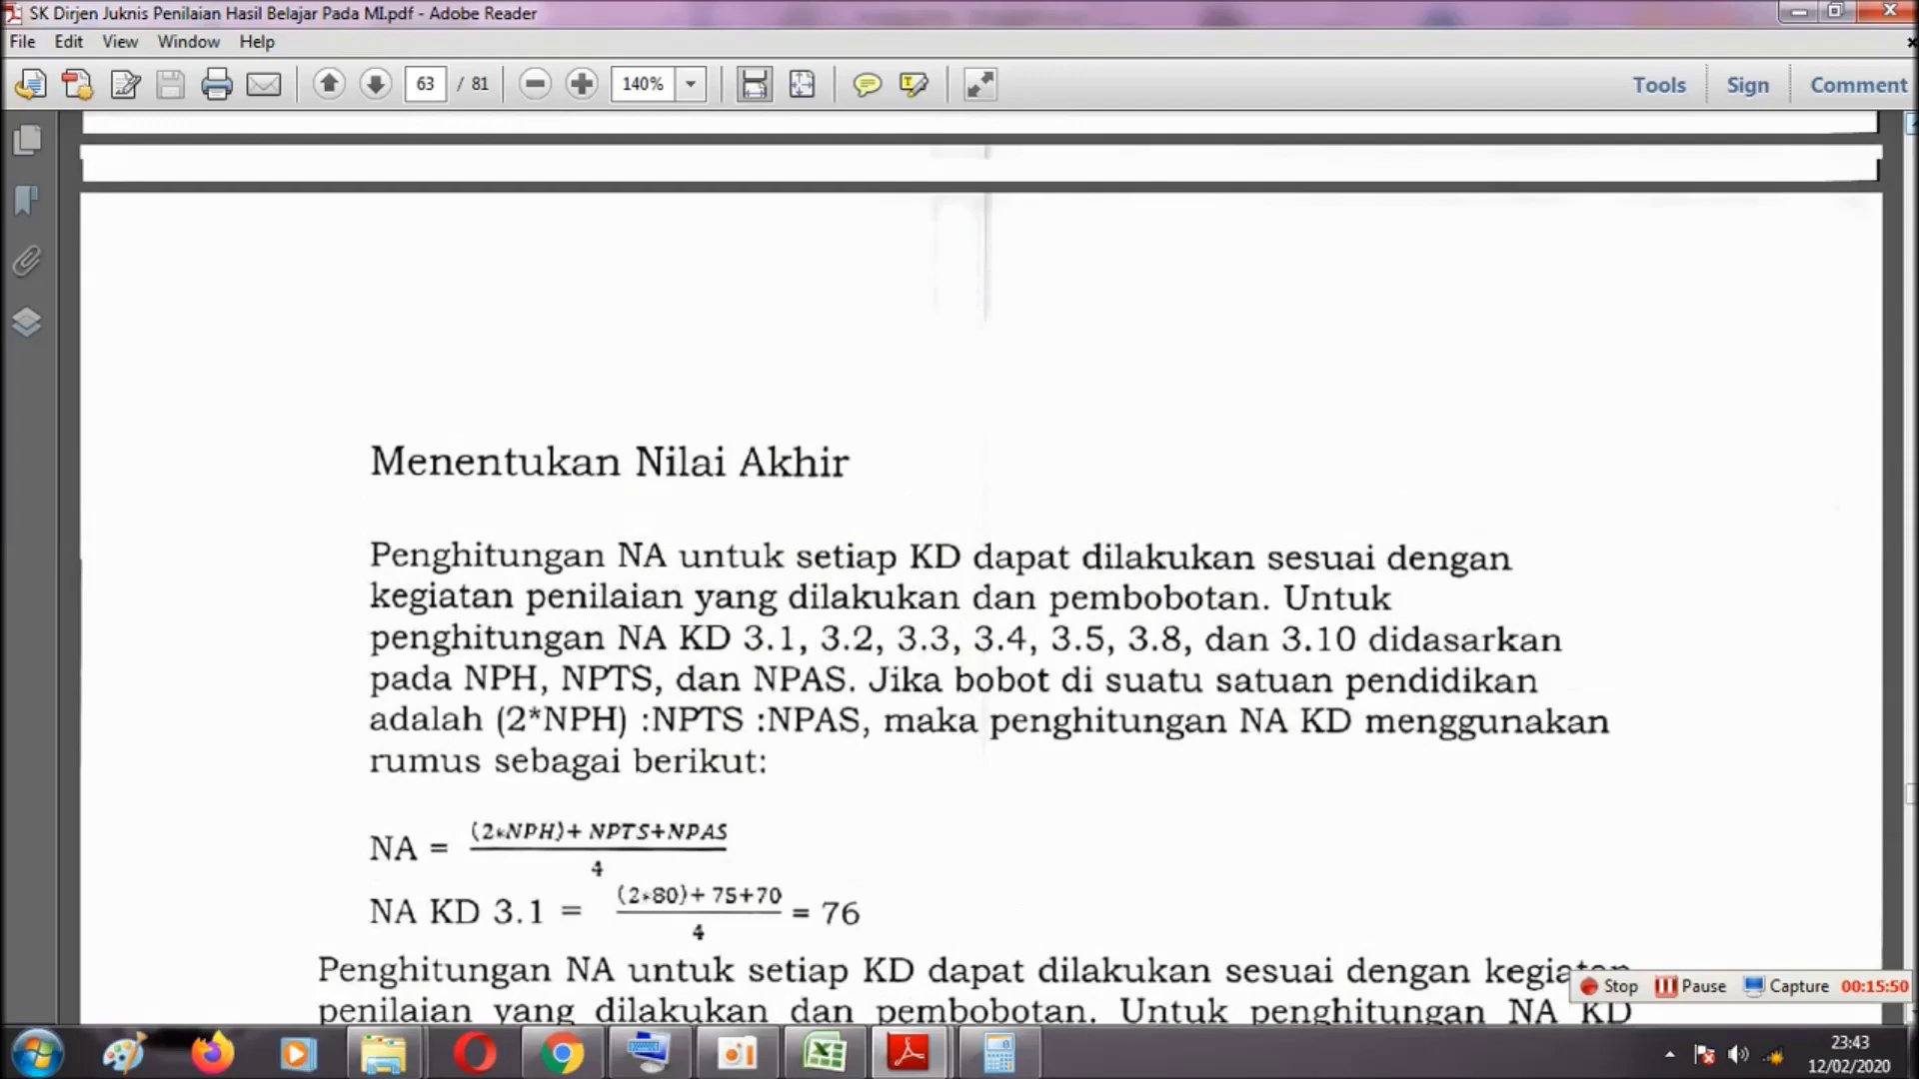
# Review the sample Rekap nilai Pengetahuan table and the Nilai KD per muatan pelajaran formulas in the MI guide
pyautogui.scroll(14, 1000, 569)
pyautogui.scroll(3, 999, 569)
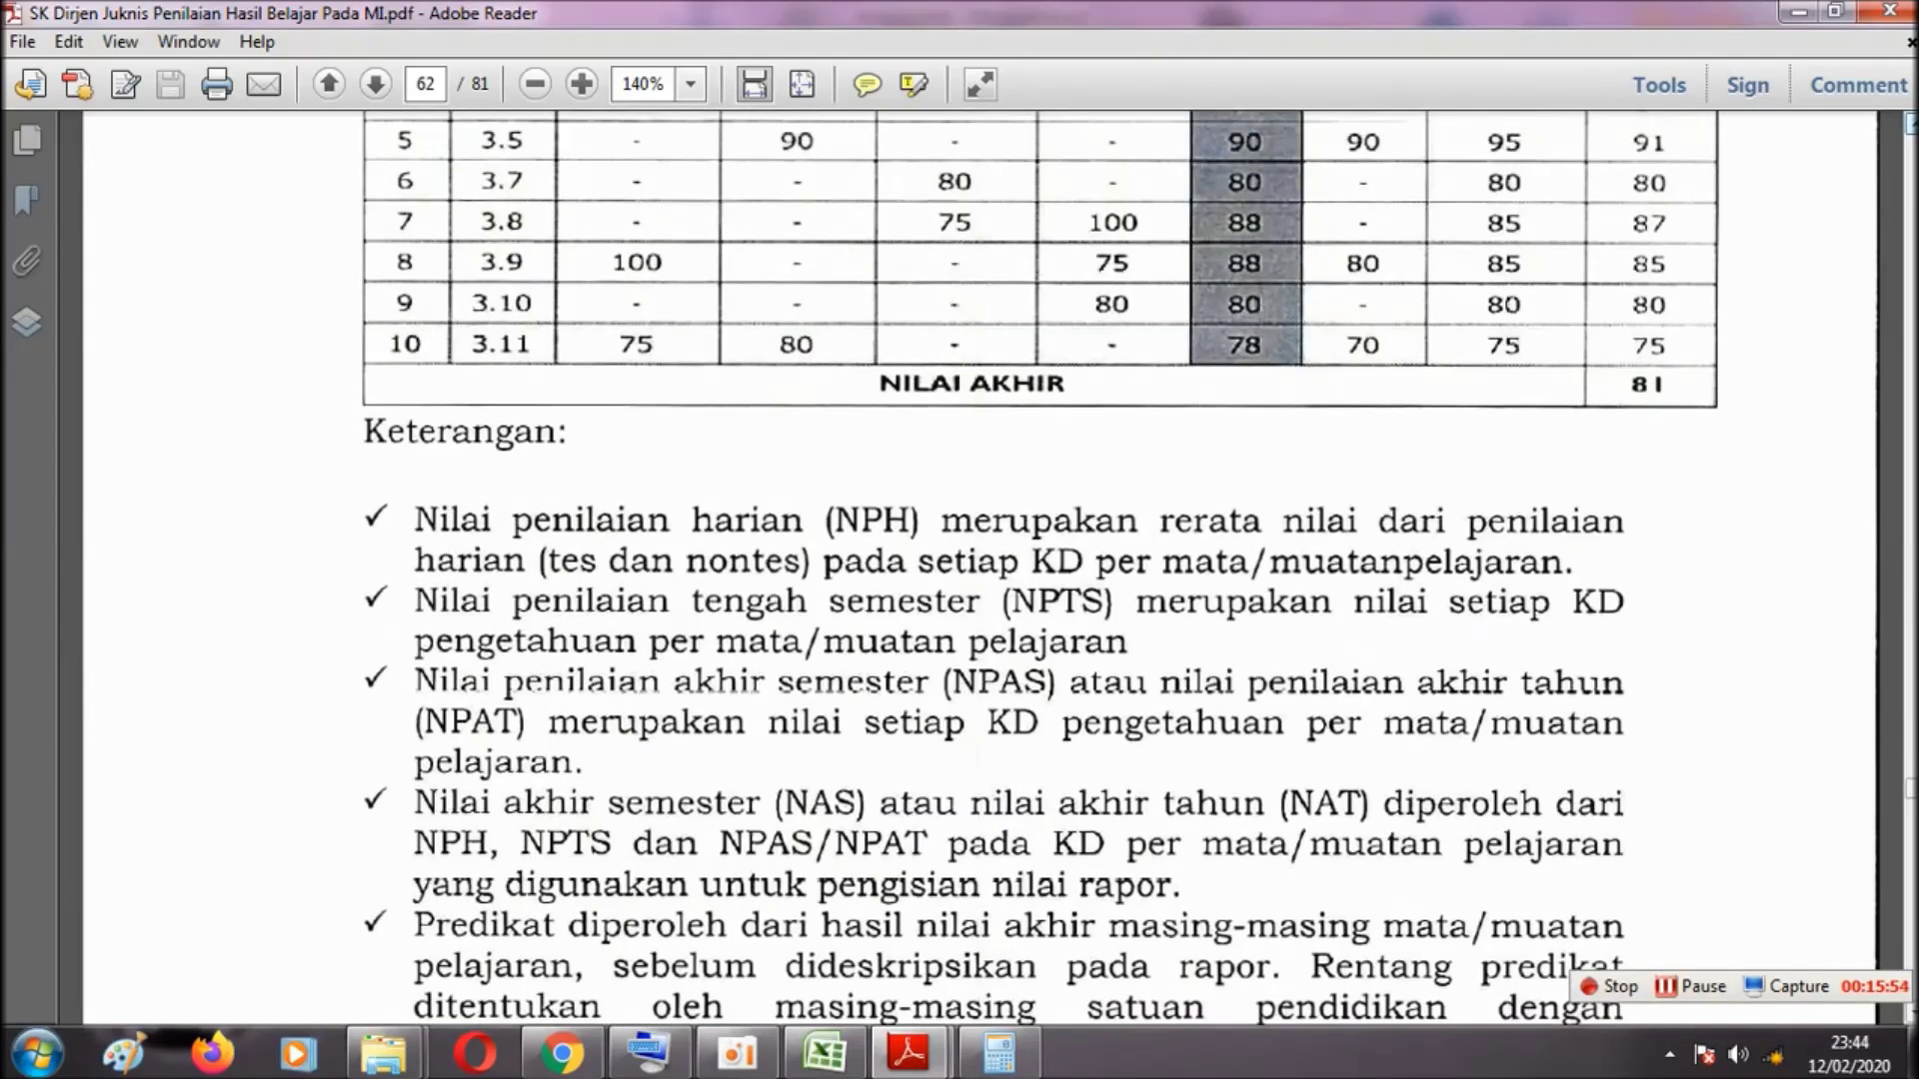
pyautogui.scroll(4, 1000, 570)
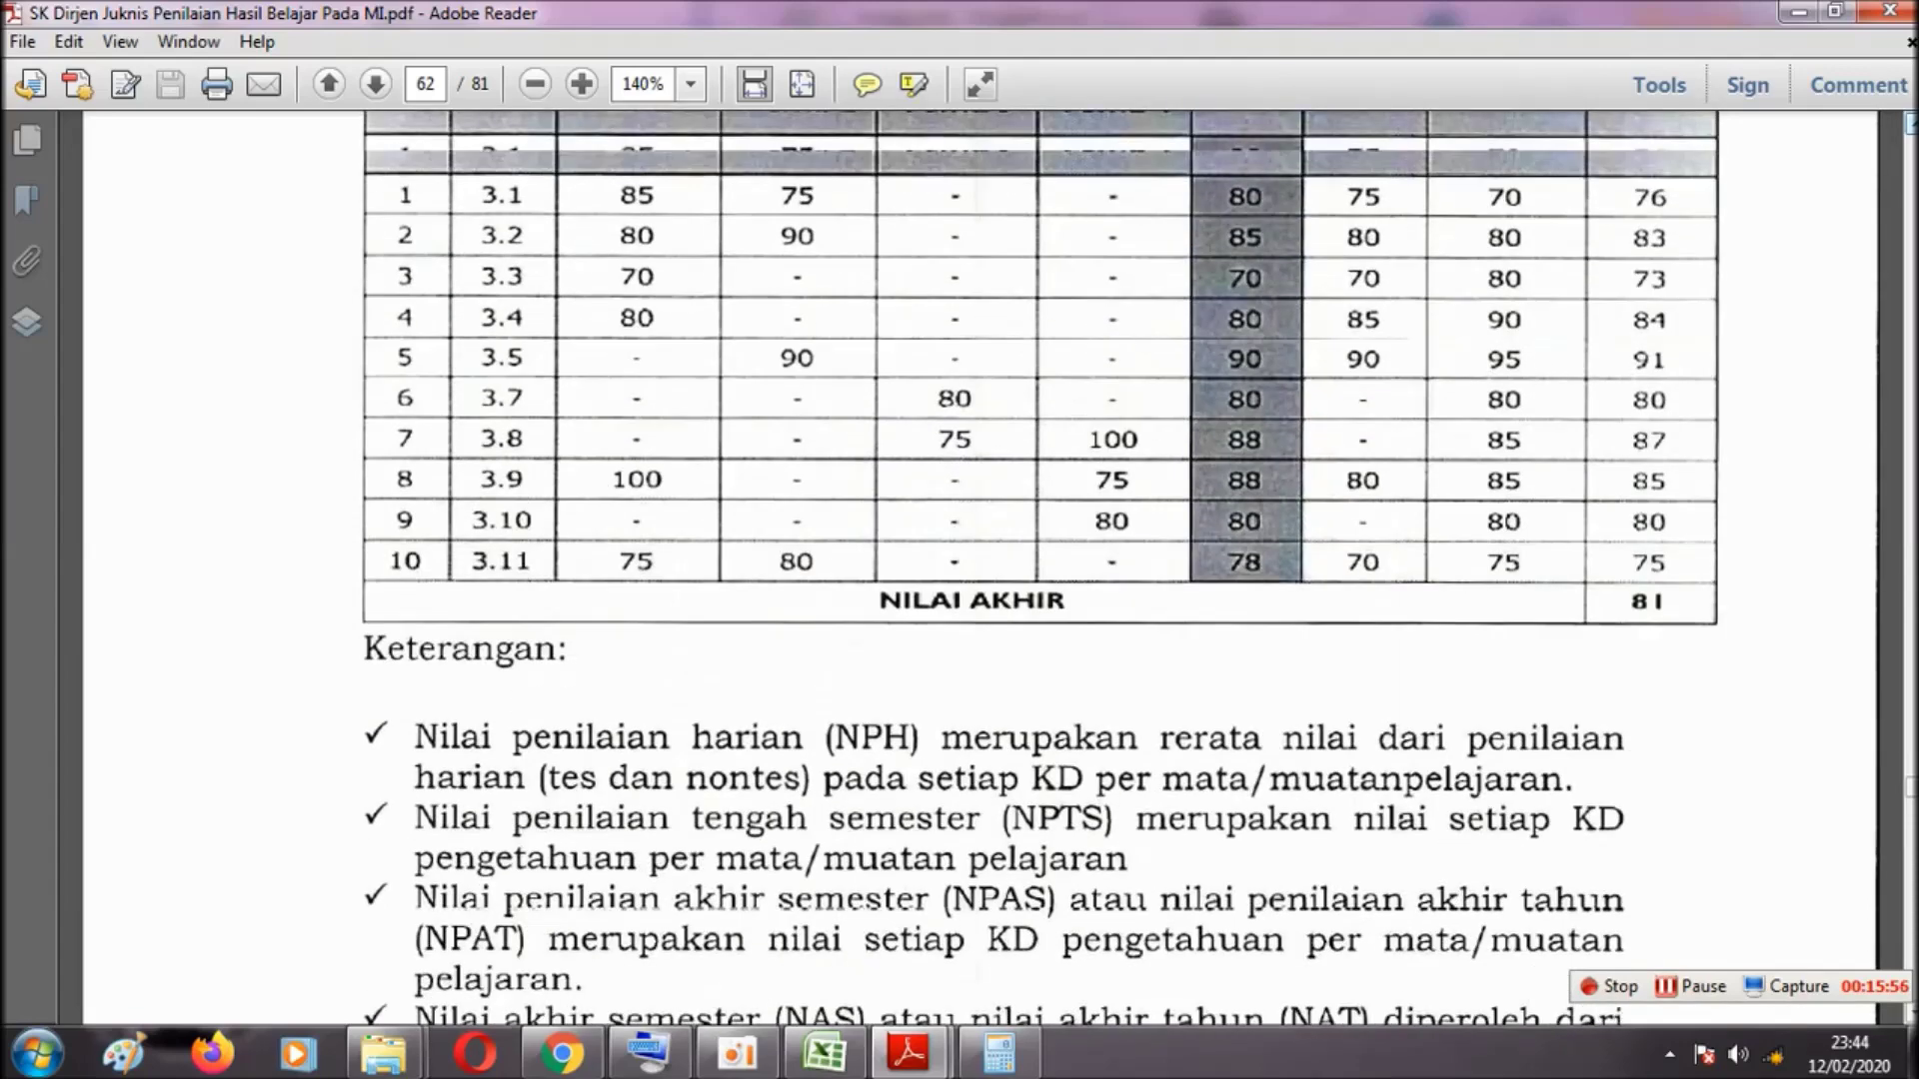
pyautogui.scroll(3, 999, 569)
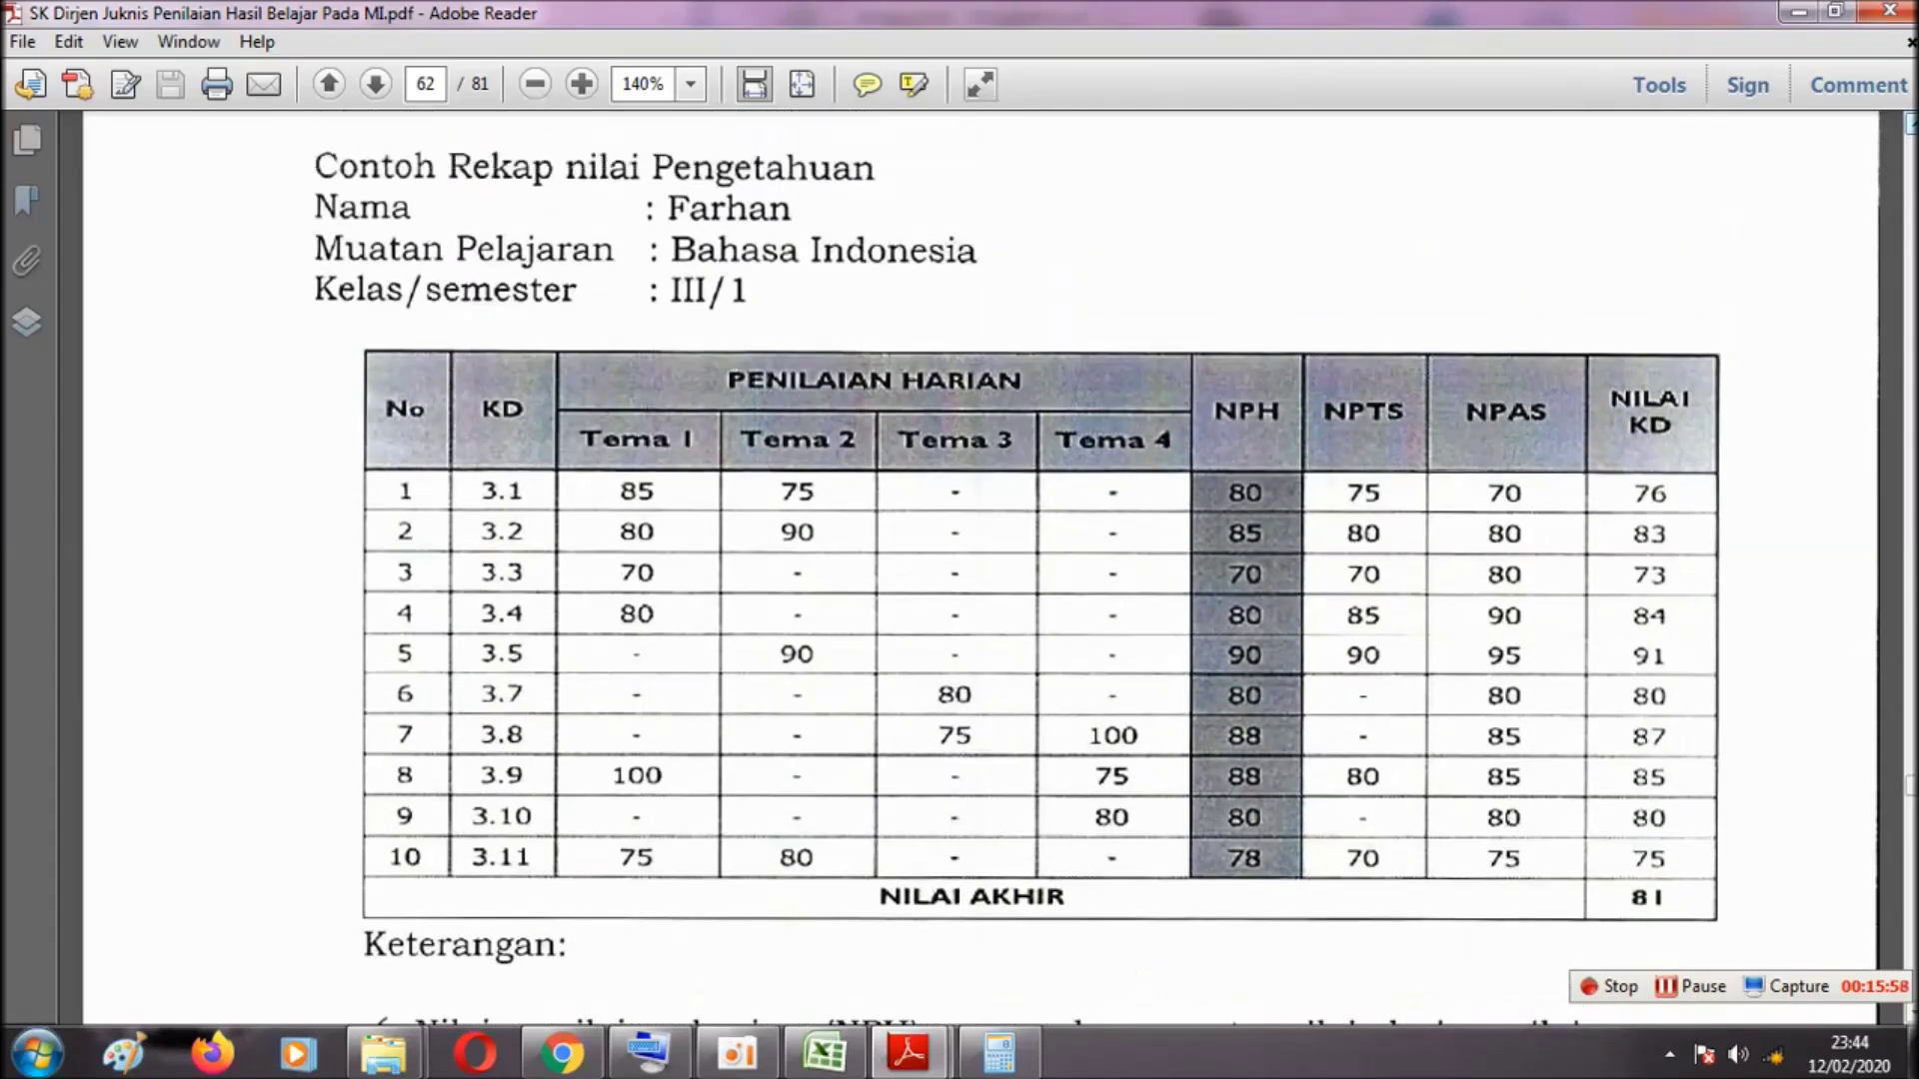
pyautogui.scroll(9, 999, 569)
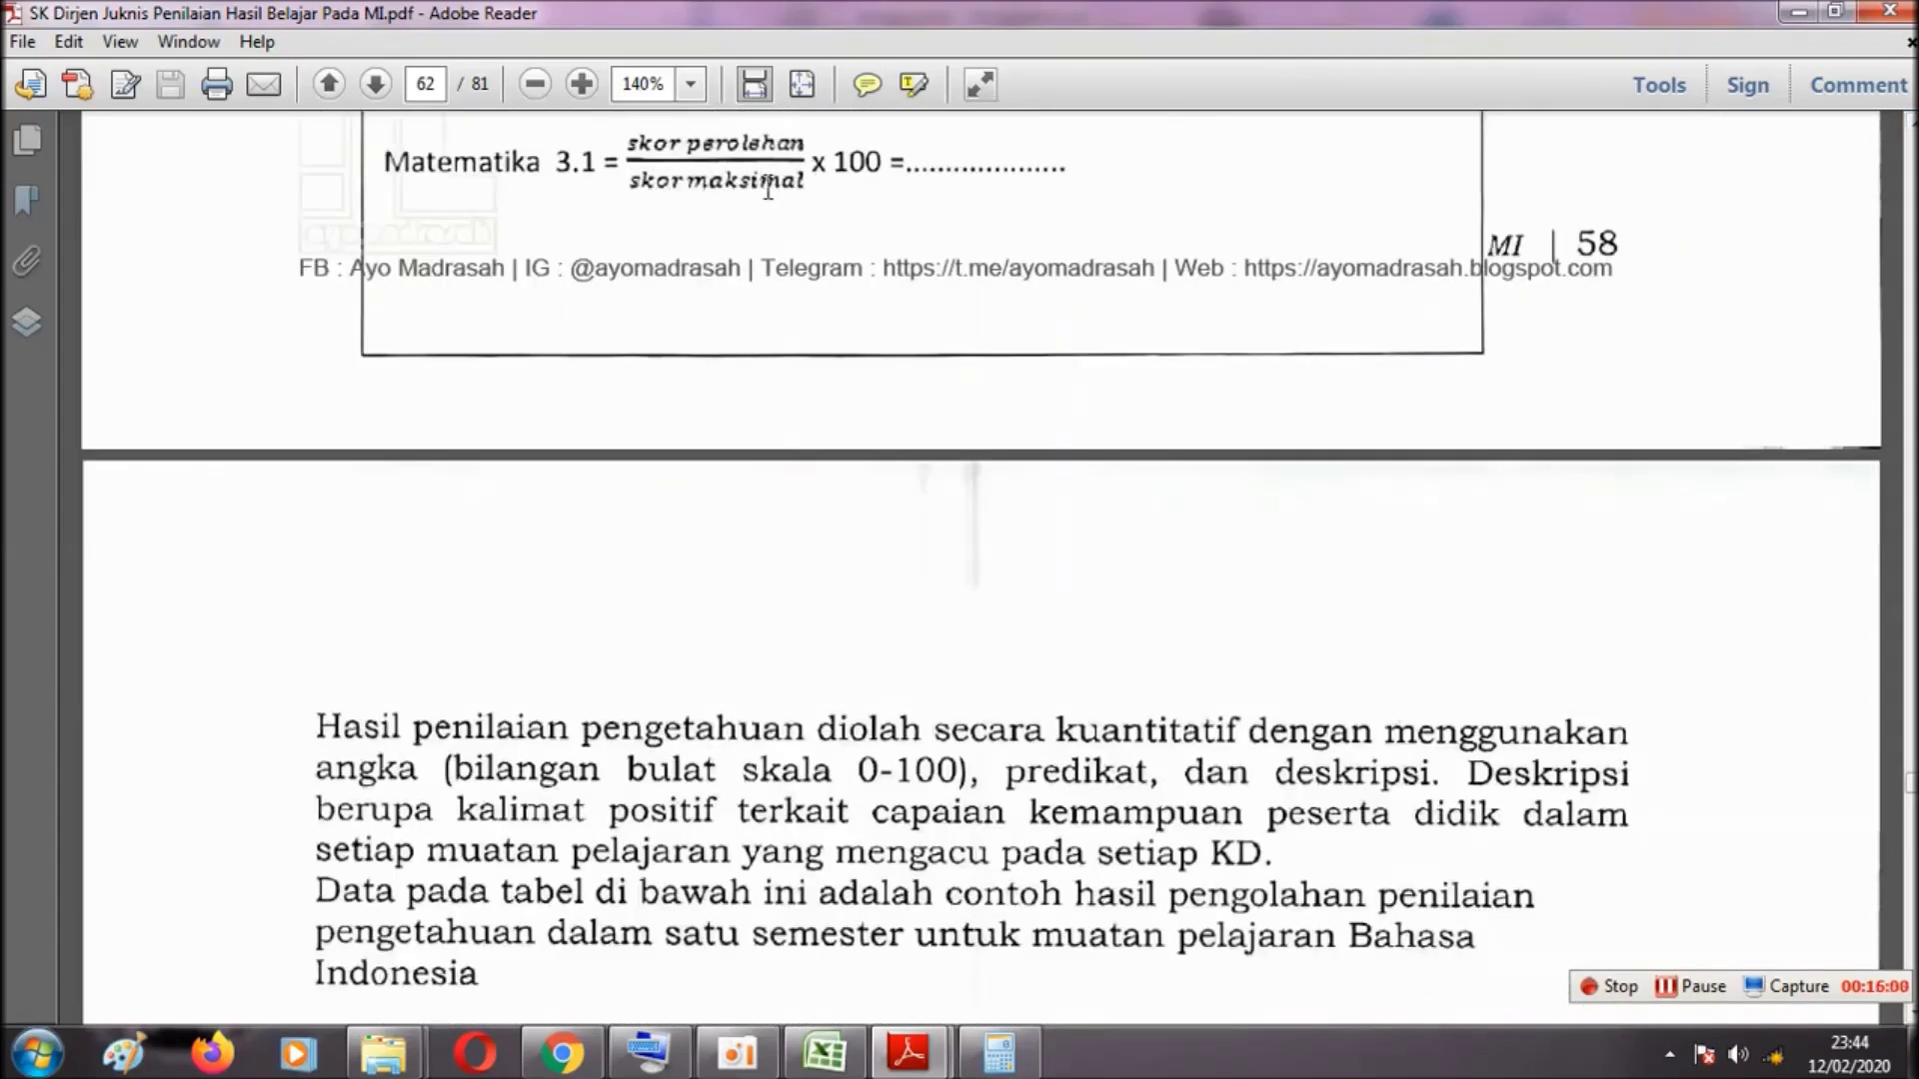
pyautogui.scroll(3, 1909, 125)
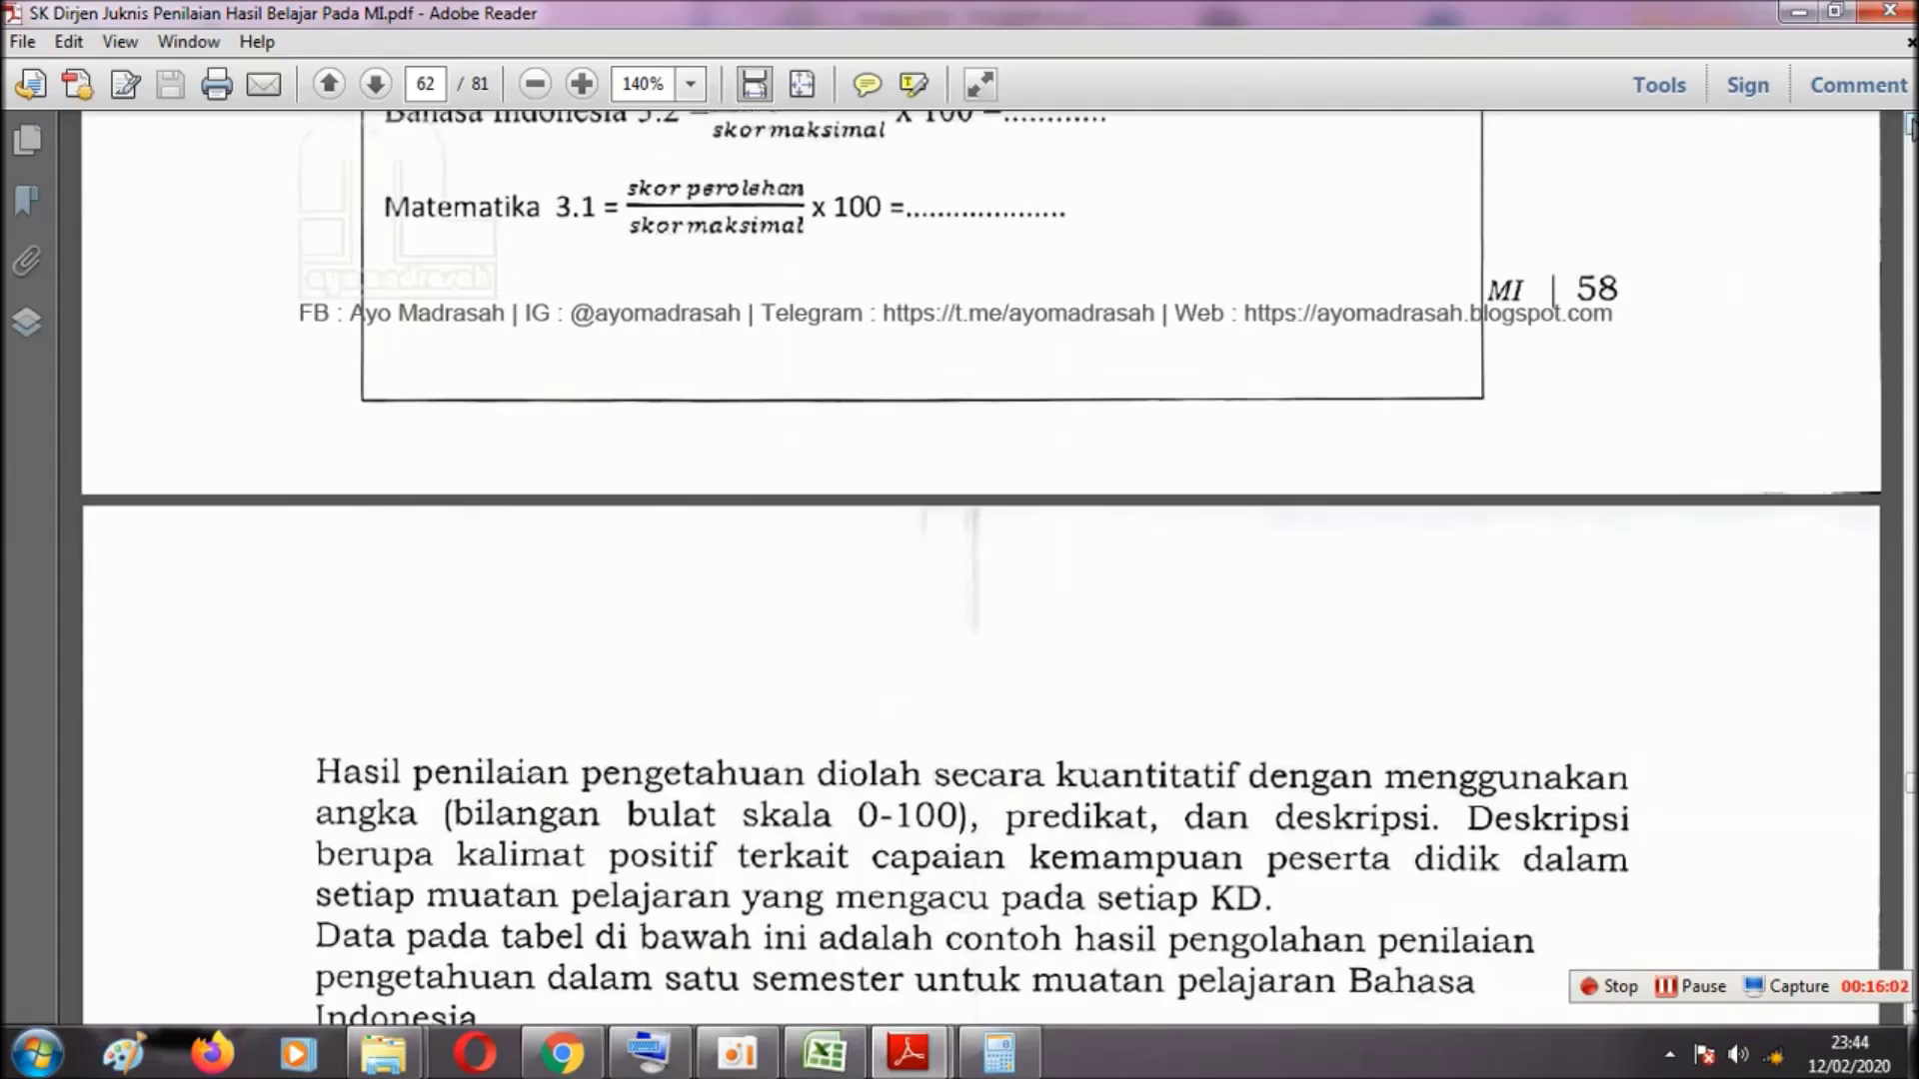
pyautogui.scroll(2, 1909, 127)
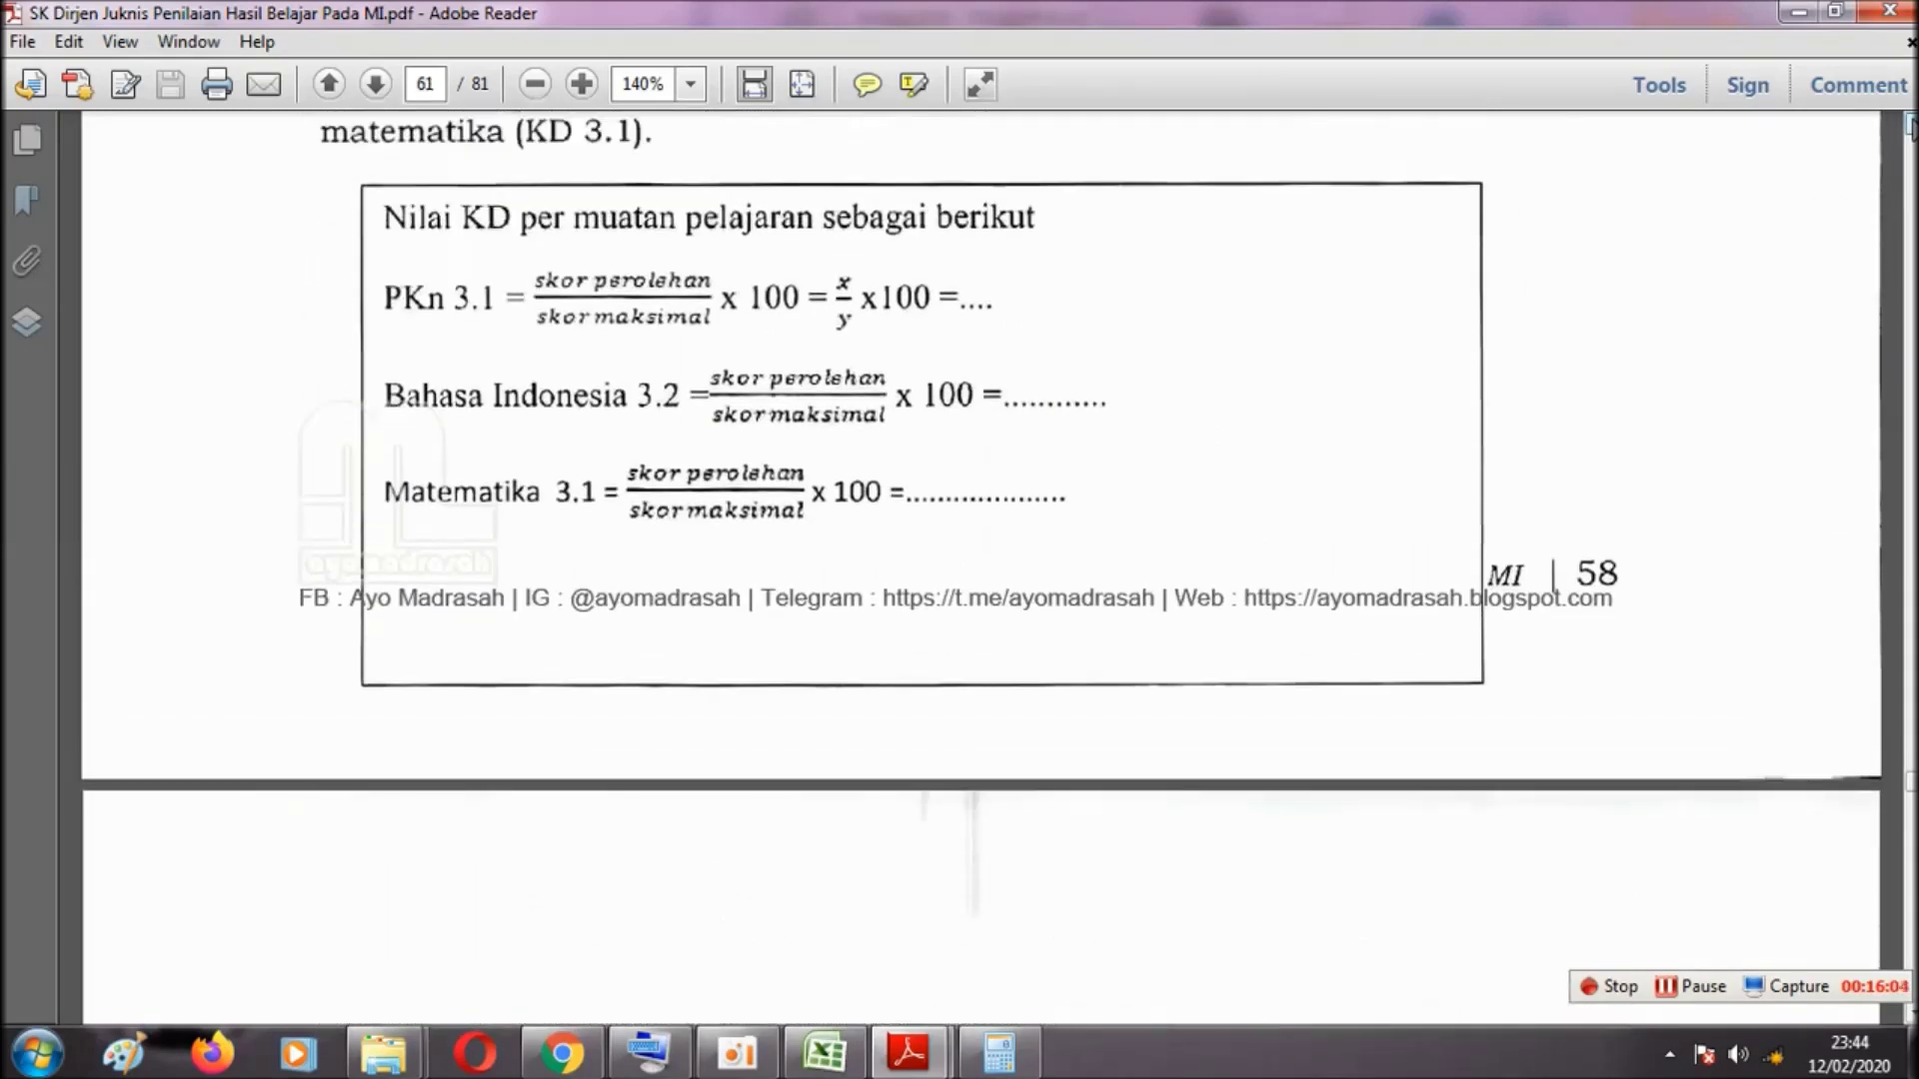